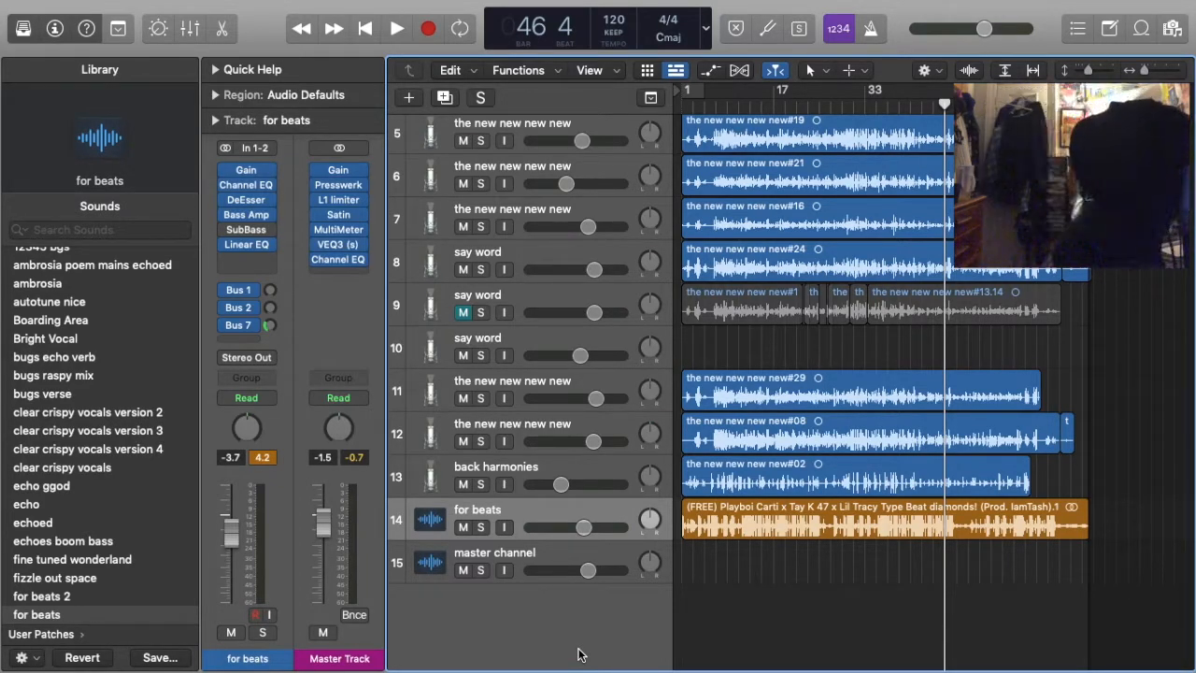
Return the playhead to the start and solo the for beats track, say word track 9 and the back harmonies track
{"action": "key", "text": "Return"}
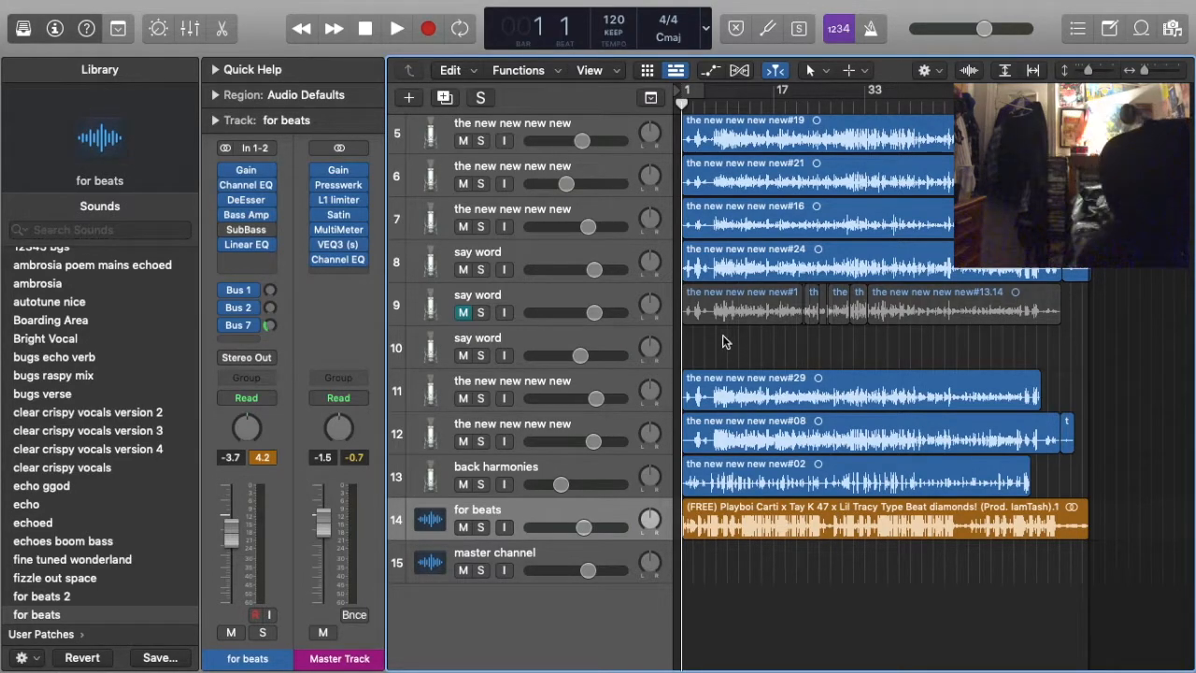
{"action": "scroll", "coordinate": [722, 334], "scroll_direction": "up", "scroll_amount": 2}
{"action": "scroll", "coordinate": [722, 335], "scroll_direction": "up", "scroll_amount": 2}
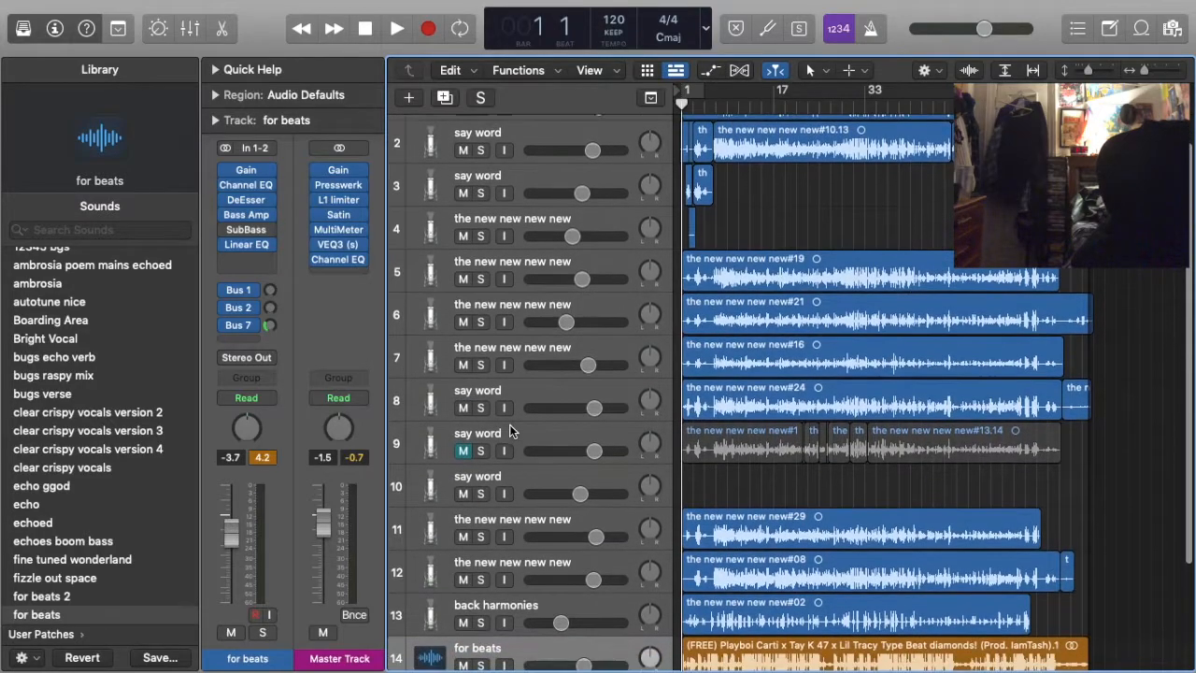
{"action": "scroll", "coordinate": [473, 373], "scroll_direction": "down", "scroll_amount": 4}
{"action": "key", "text": "s"}
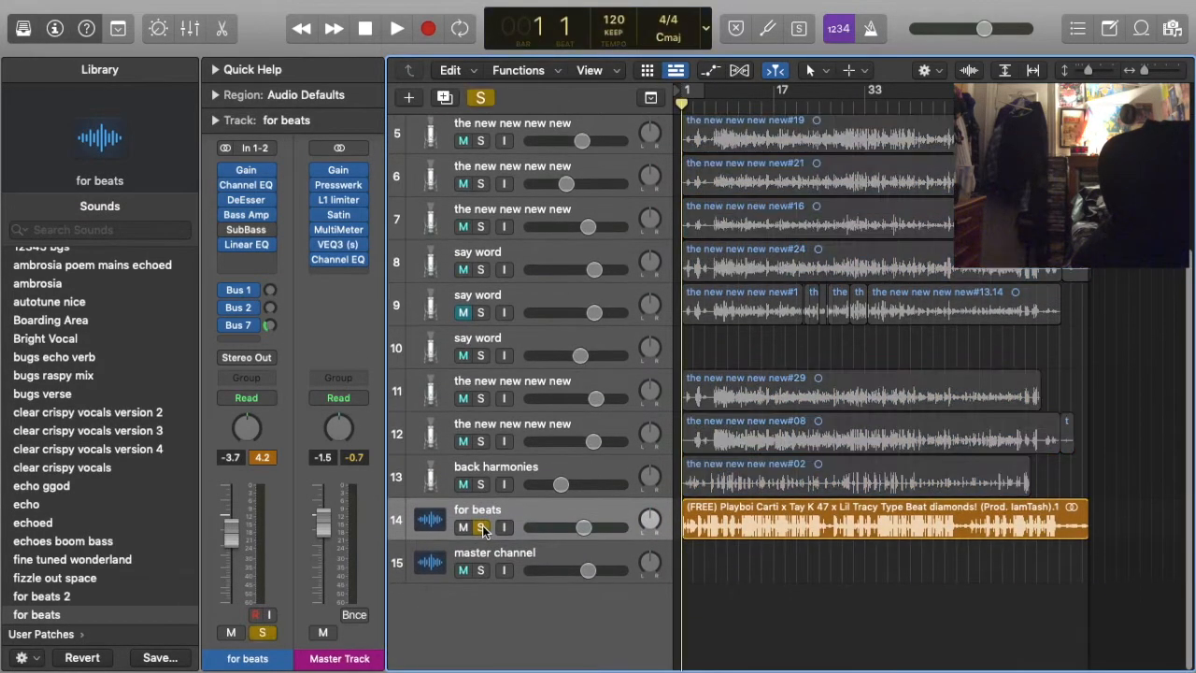
{"action": "left_click", "coordinate": [480, 312]}
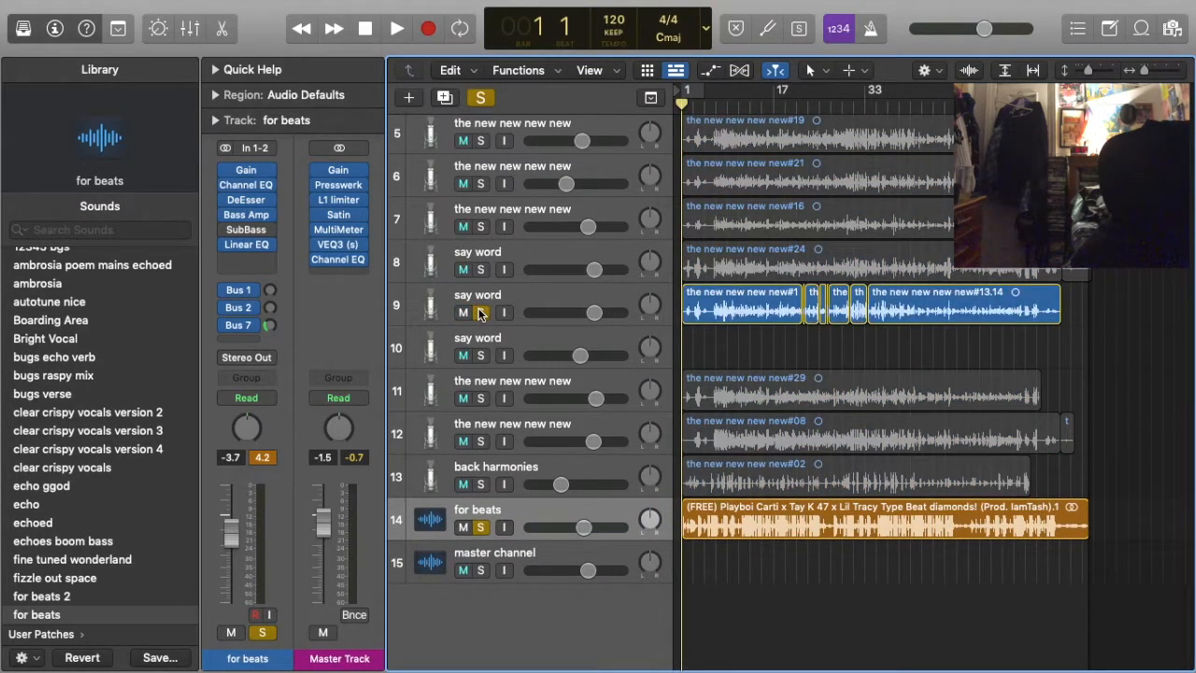
{"action": "left_click", "coordinate": [480, 484]}
{"action": "left_click", "coordinate": [615, 300]}
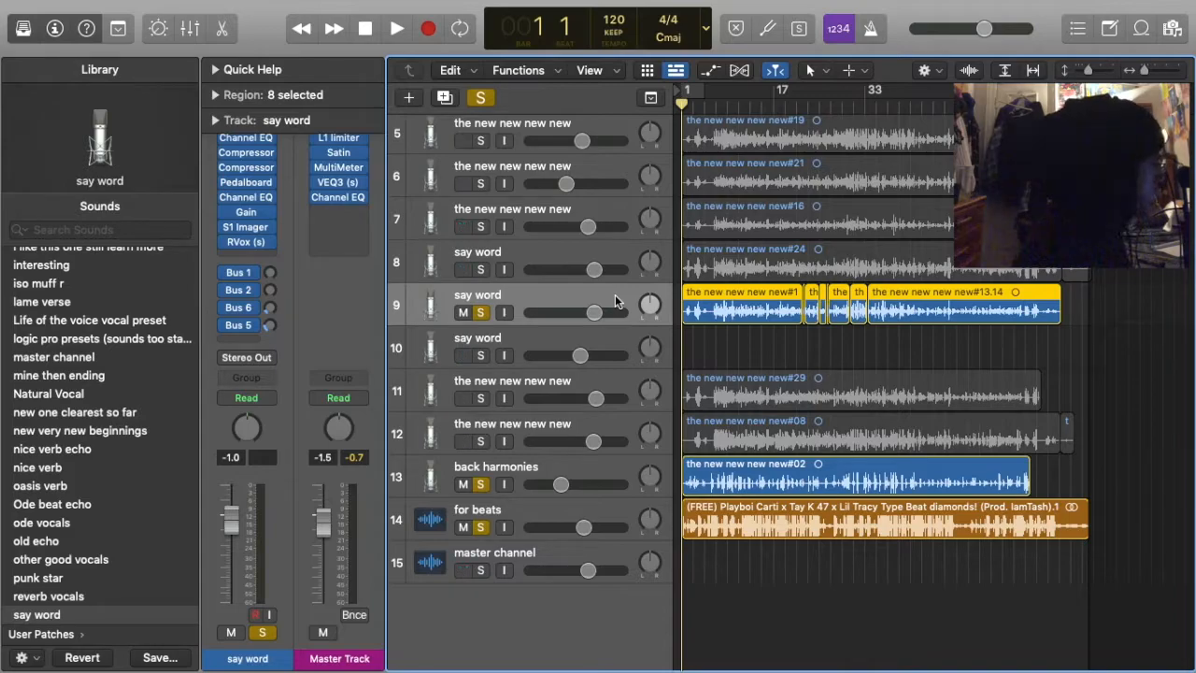
{"action": "left_click", "coordinate": [736, 331]}
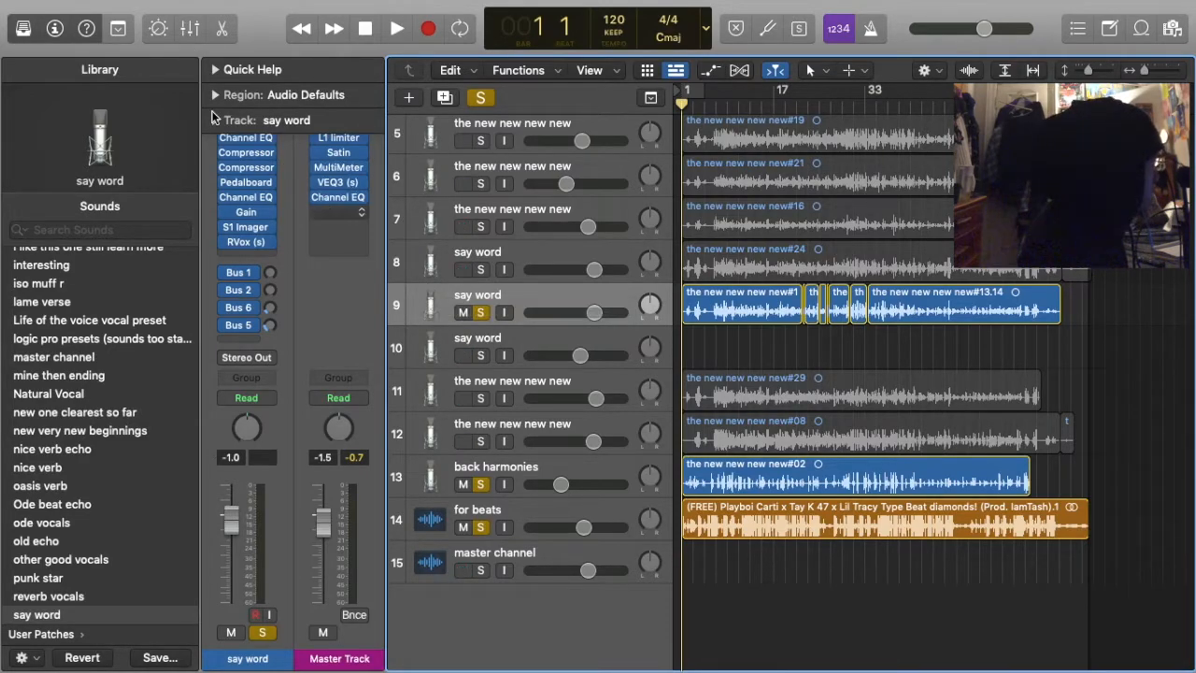
Examine the channel strips, plug-in chains and outputs of all tracks in the mixer
{"action": "mouse_move", "coordinate": [91, 16]}
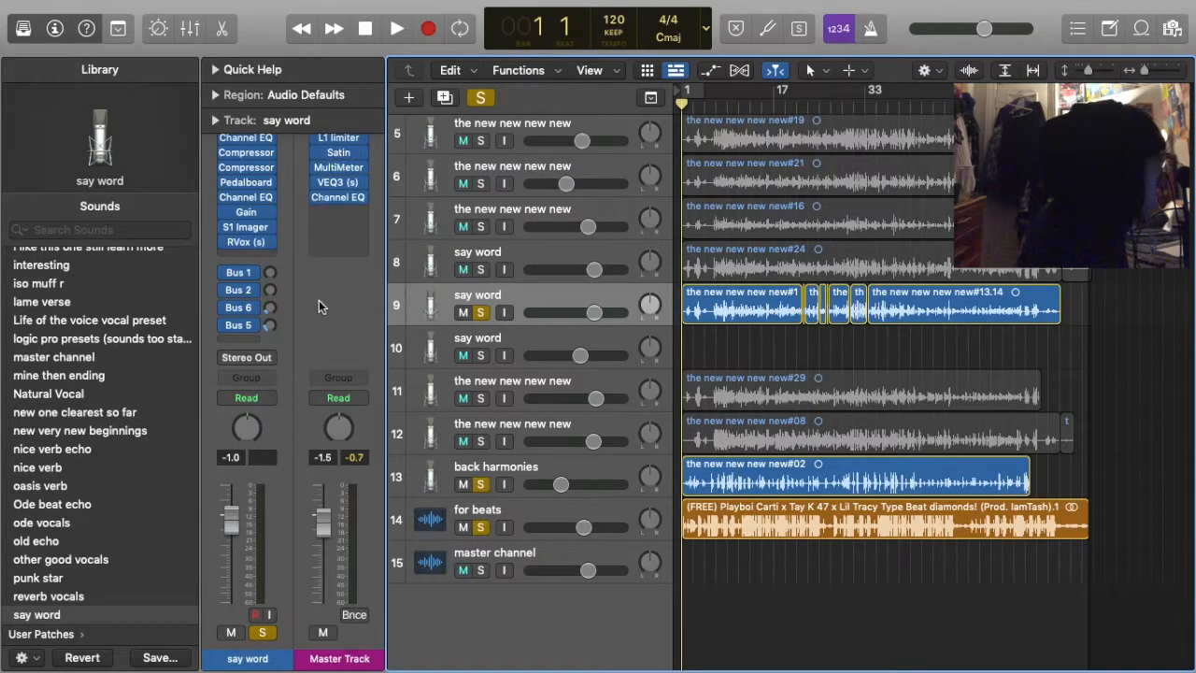
{"action": "left_click", "coordinate": [190, 28]}
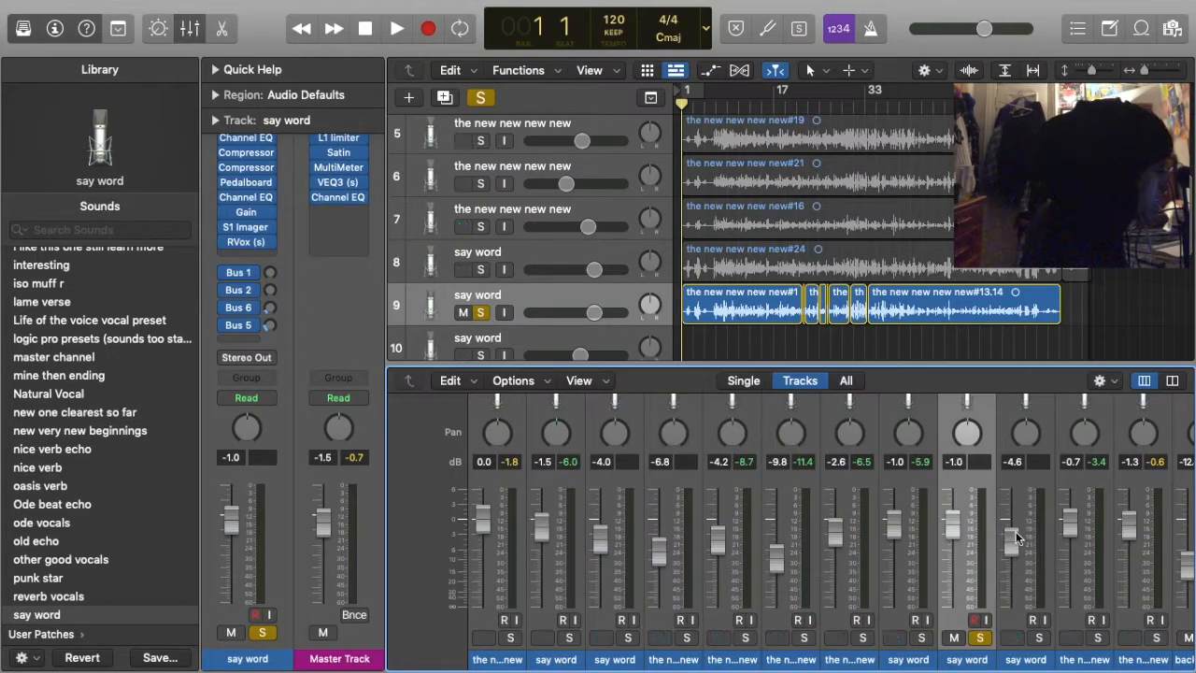
{"action": "scroll", "coordinate": [1016, 537], "scroll_direction": "up", "scroll_amount": 10}
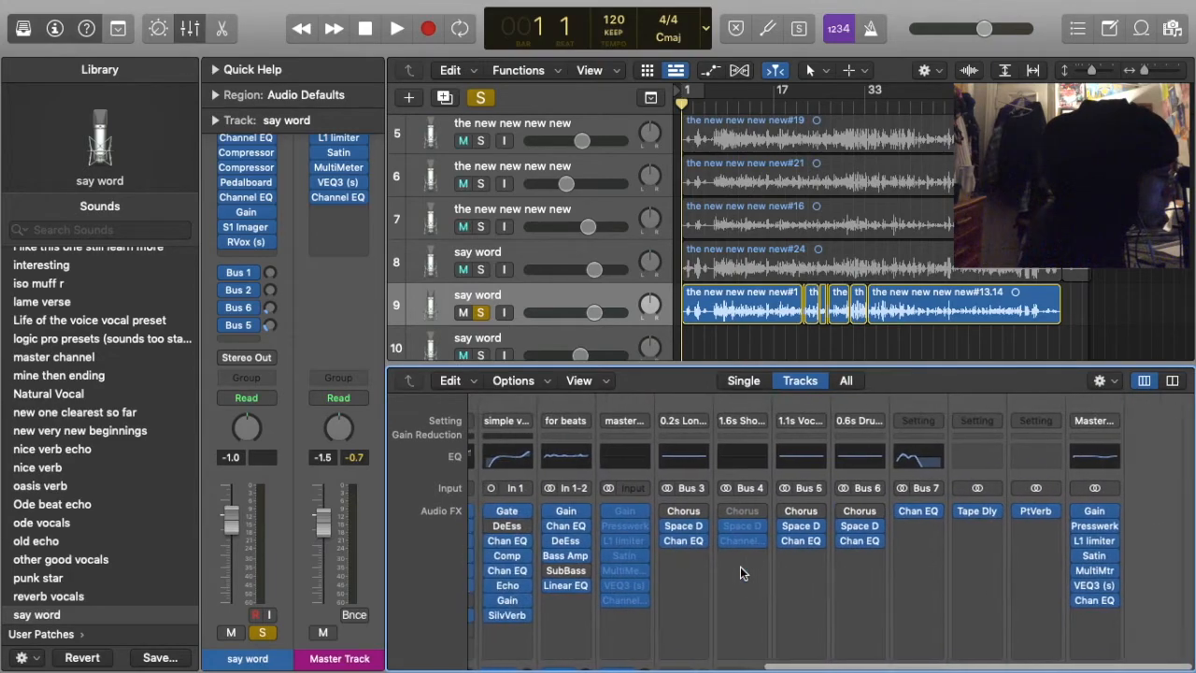
{"action": "scroll", "coordinate": [740, 566], "scroll_direction": "down", "scroll_amount": 8}
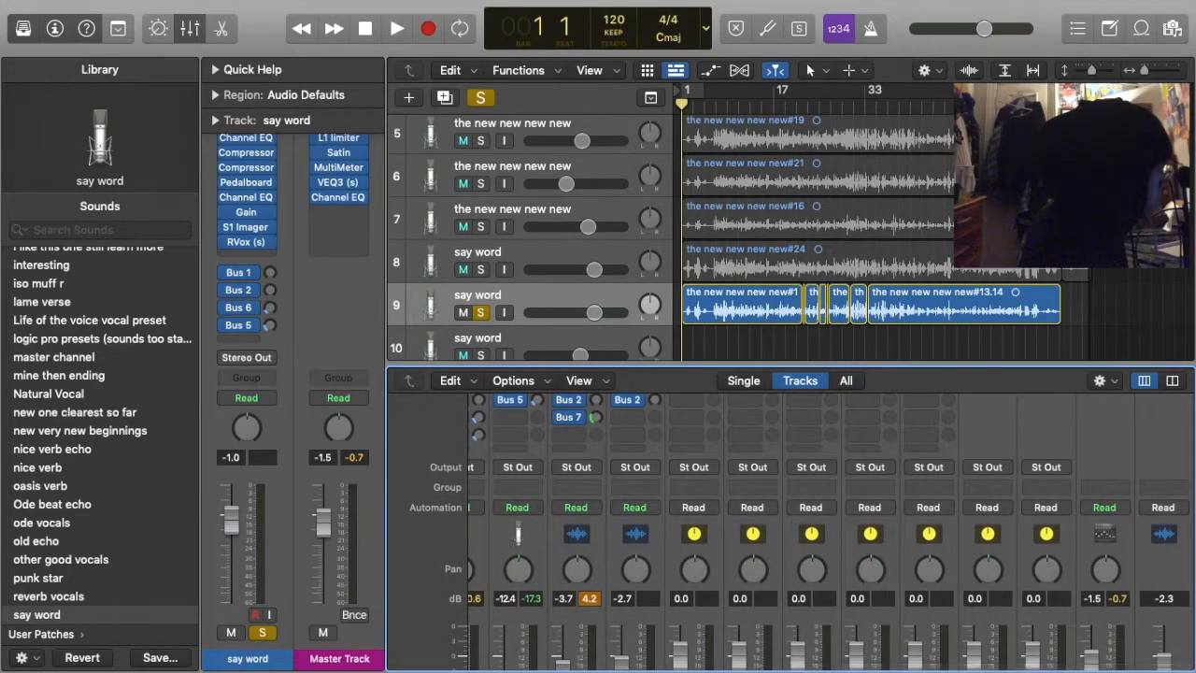
{"action": "key", "text": "x"}
Duplicate the for beats track and load the master channel patch onto the new track
{"action": "left_click", "coordinate": [530, 502]}
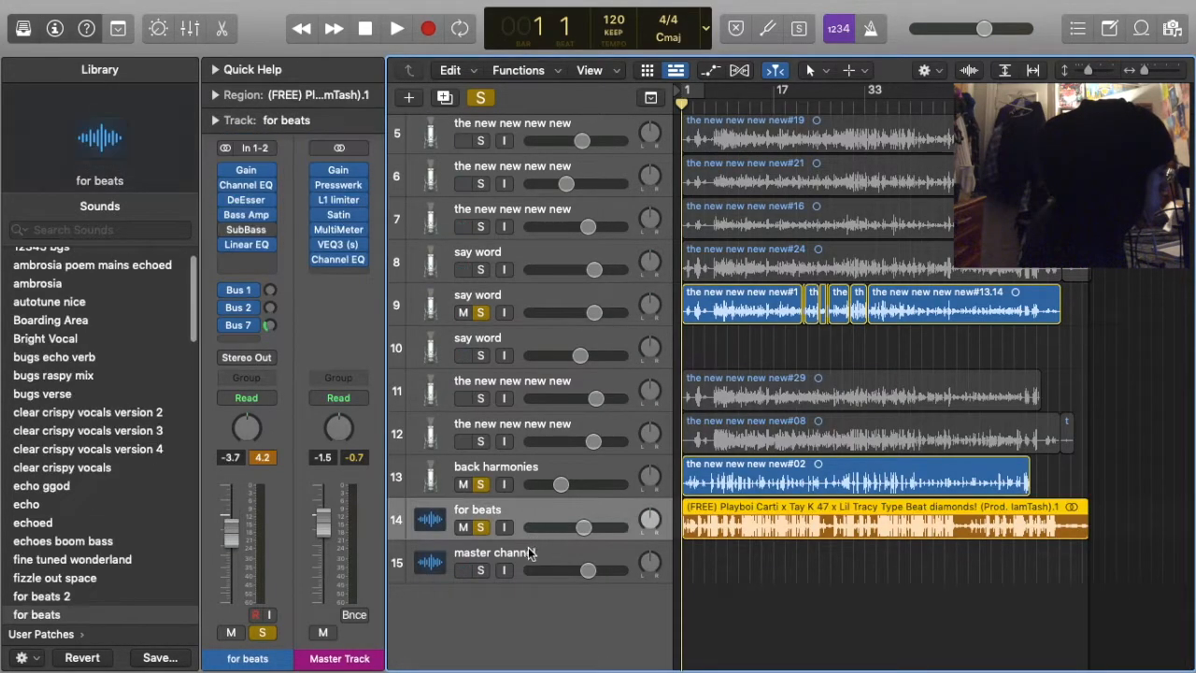
{"action": "left_click", "coordinate": [444, 97]}
{"action": "scroll", "coordinate": [135, 325], "scroll_direction": "down", "scroll_amount": 15}
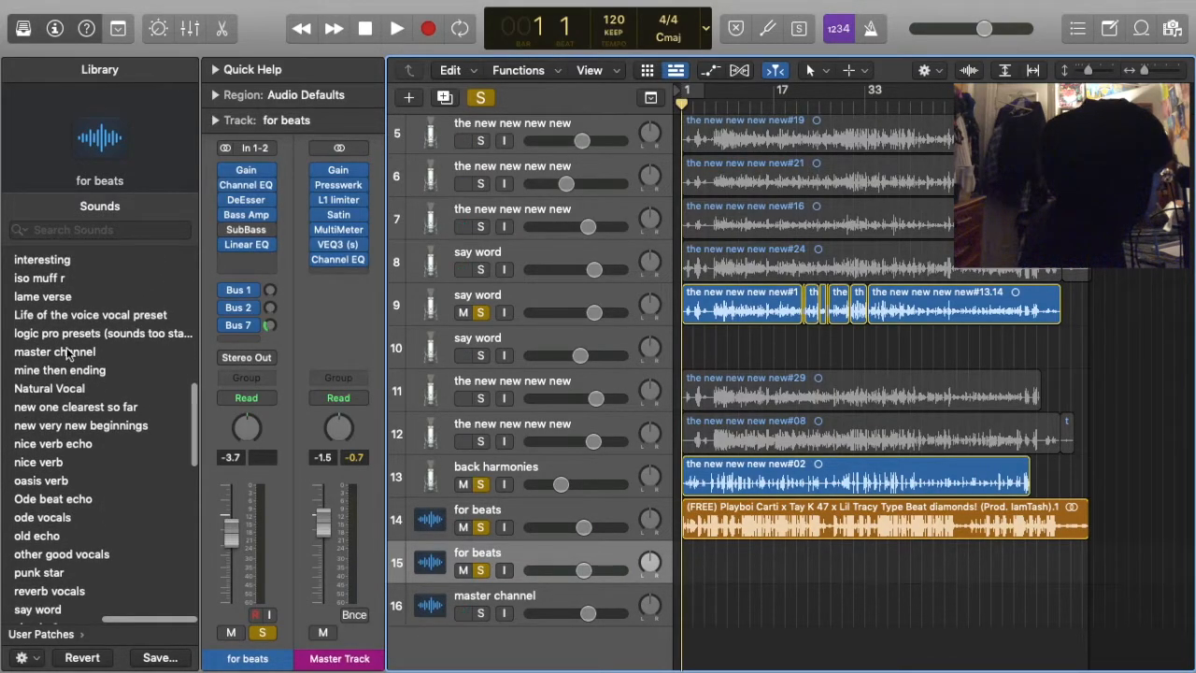
{"action": "left_click", "coordinate": [68, 353]}
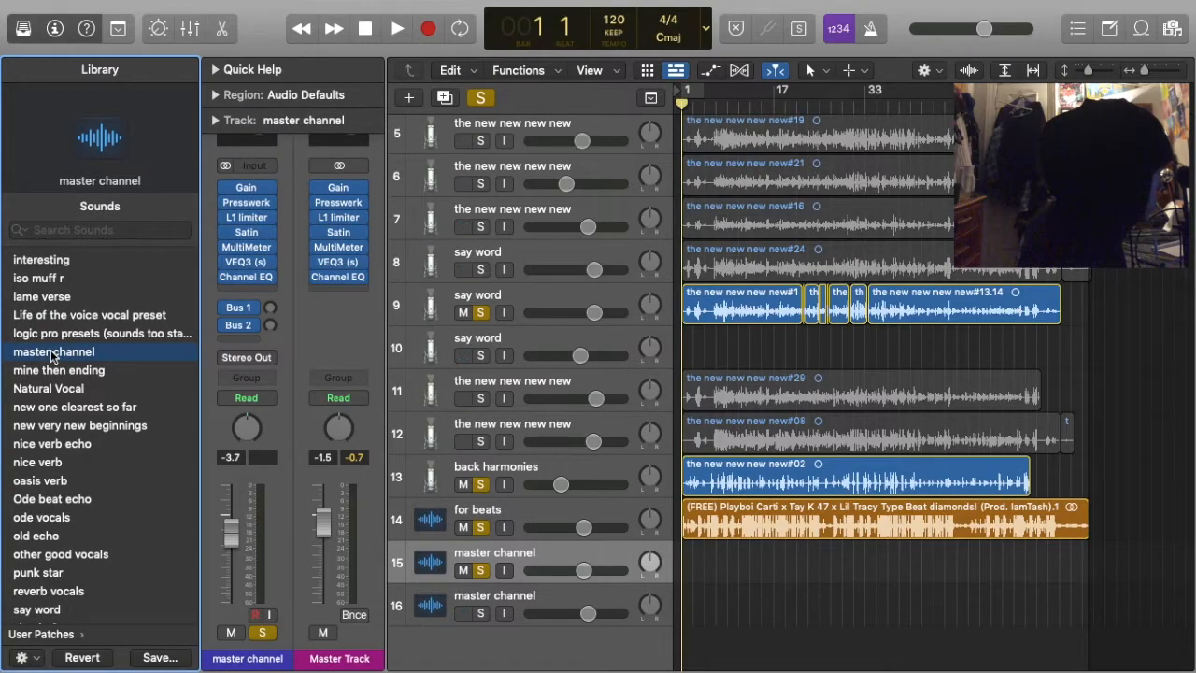
Examine the Gain and Presswerk plug-ins on the new master channel track, including Presswerk's setting options
{"action": "left_click", "coordinate": [249, 188]}
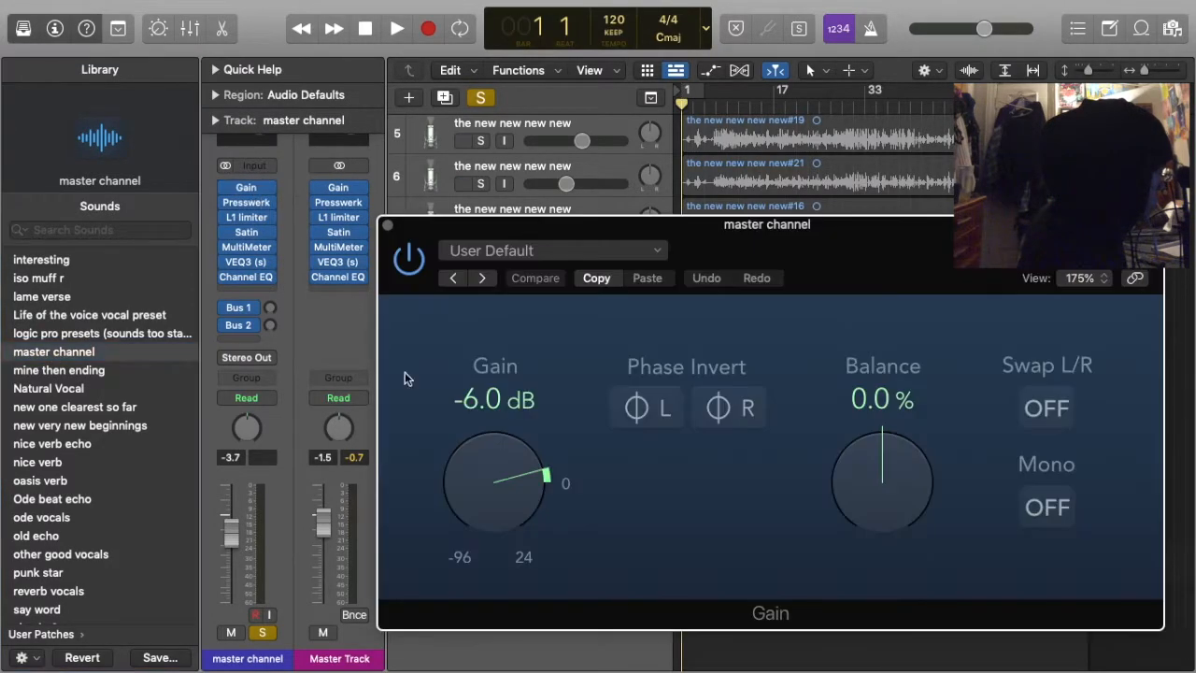
{"action": "left_click", "coordinate": [386, 227]}
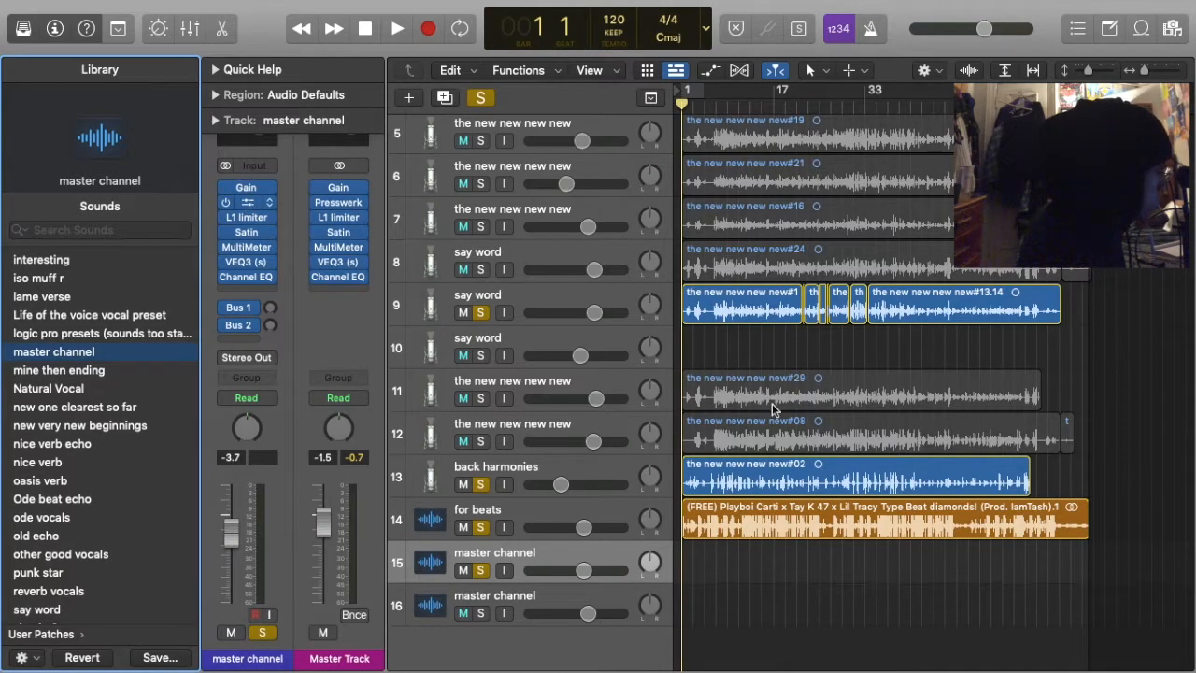
{"action": "left_click", "coordinate": [246, 202]}
{"action": "left_click_drag", "start_coordinate": [823, 232], "coordinate": [800, 116]}
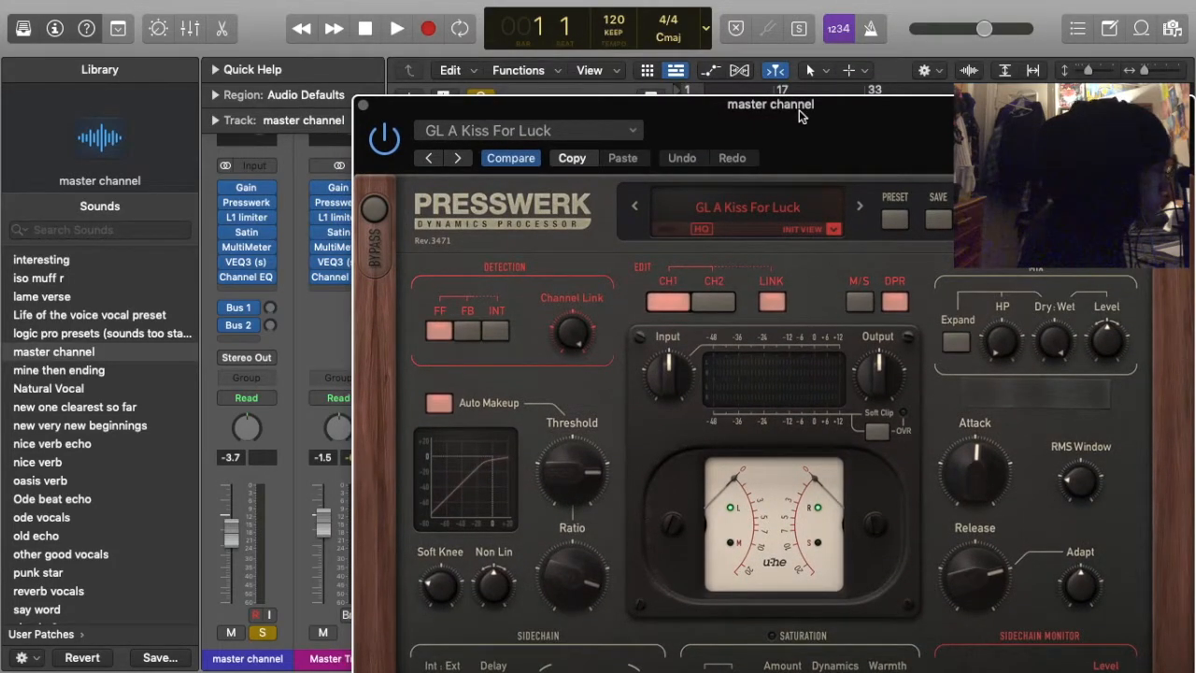
{"action": "left_click", "coordinate": [516, 131]}
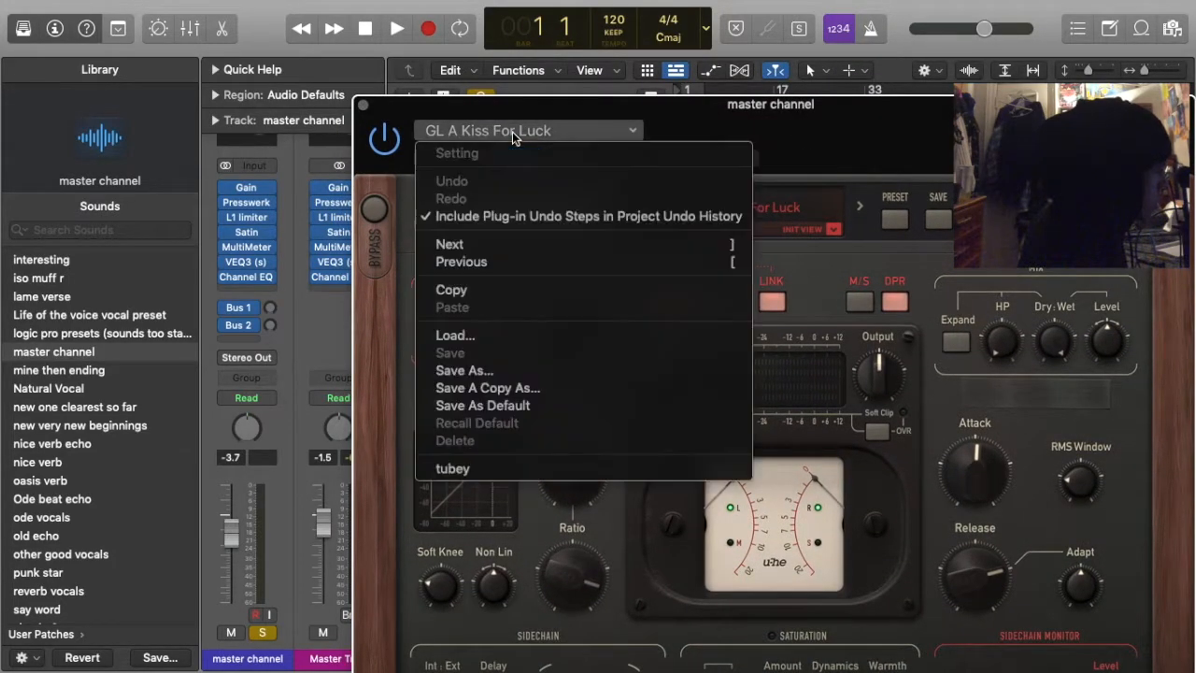
{"action": "left_click", "coordinate": [405, 305]}
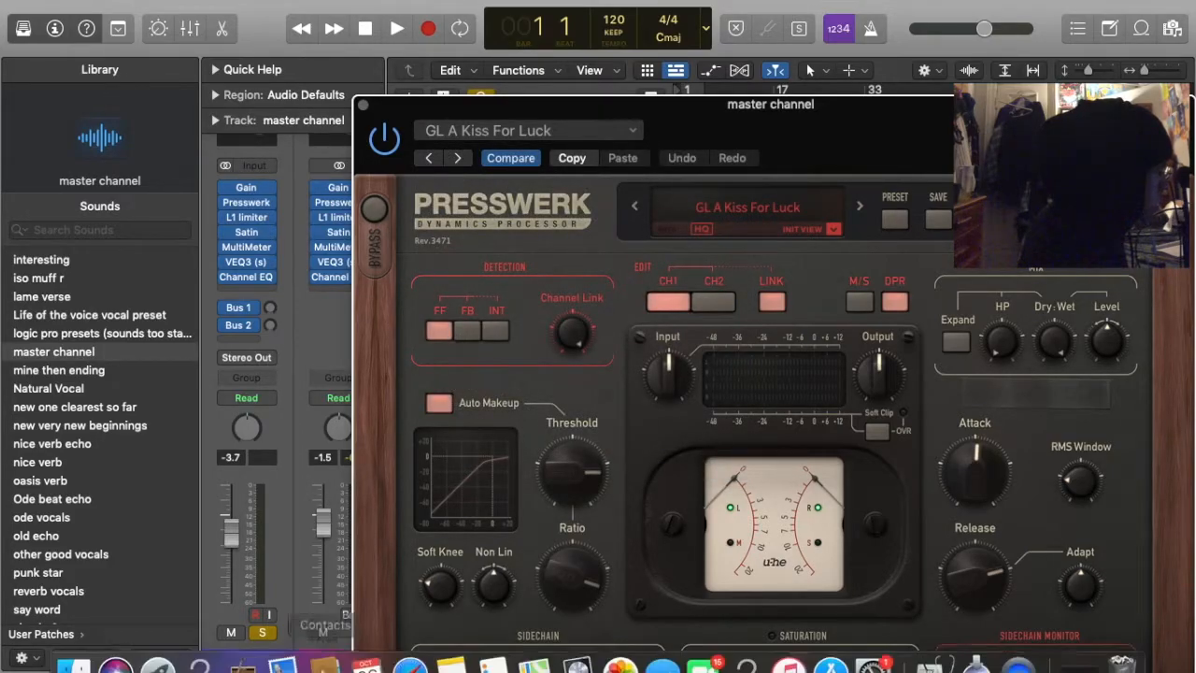
Switch to Safari and open youtube.com in a new tab
{"action": "left_click", "coordinate": [400, 647]}
{"action": "mouse_move", "coordinate": [1184, 22]}
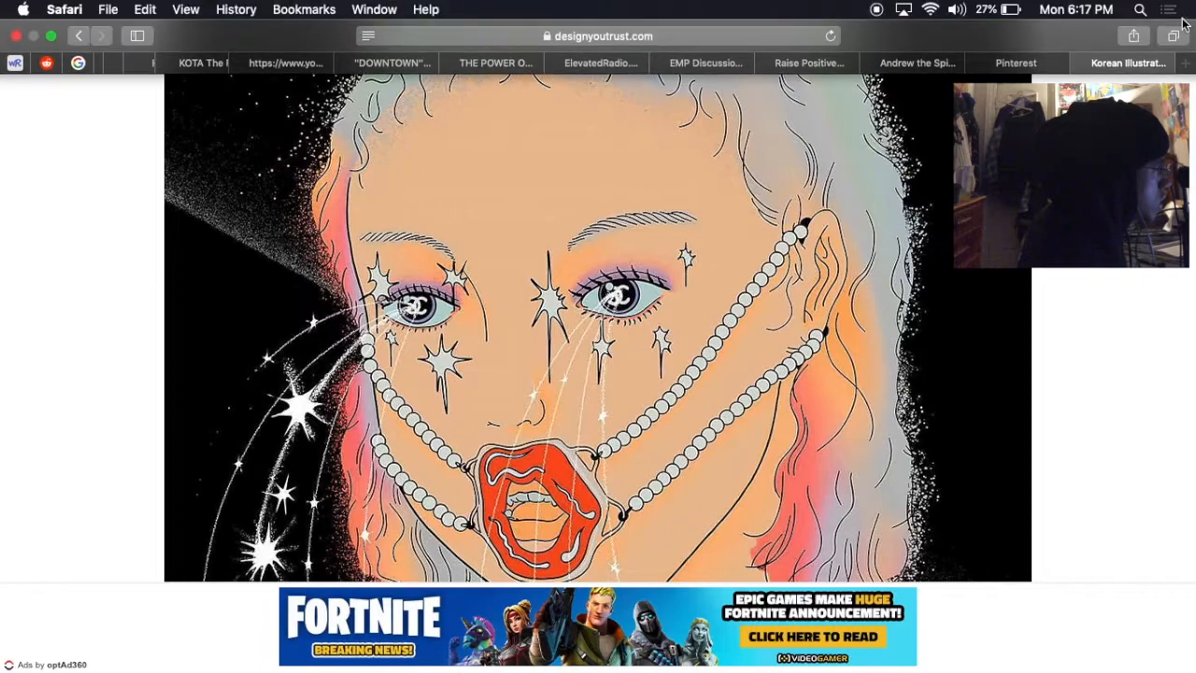
{"action": "left_click", "coordinate": [1184, 63]}
{"action": "type", "text": "youtube.com"}
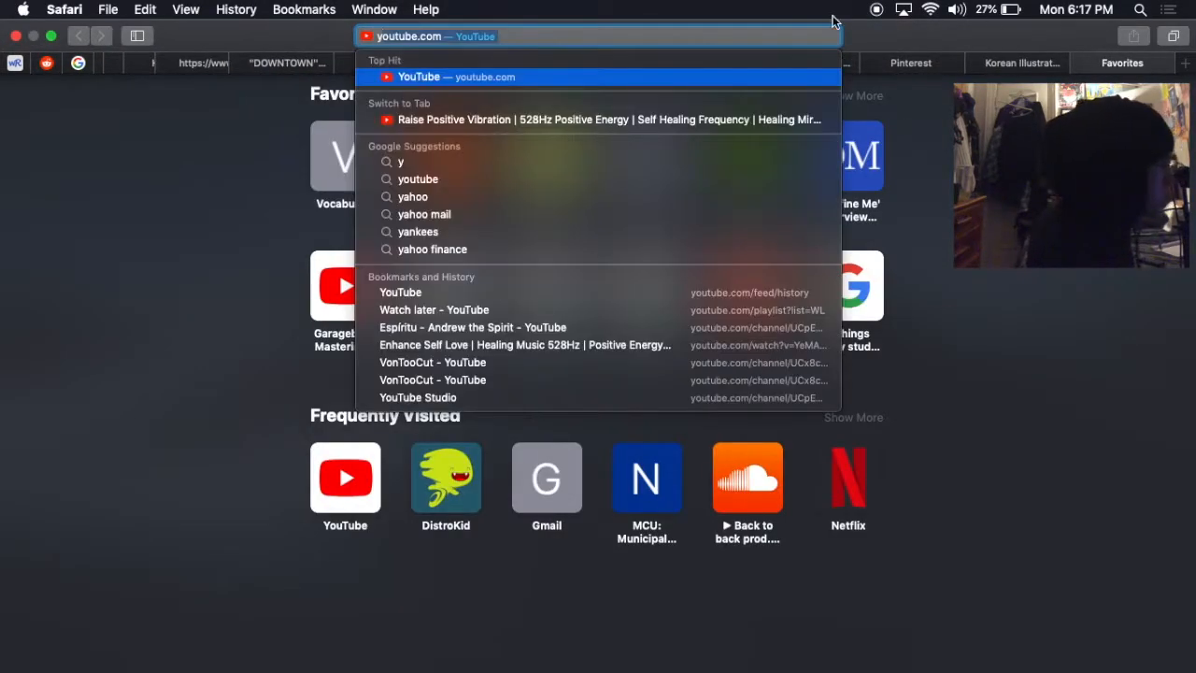
{"action": "left_click", "coordinate": [693, 75]}
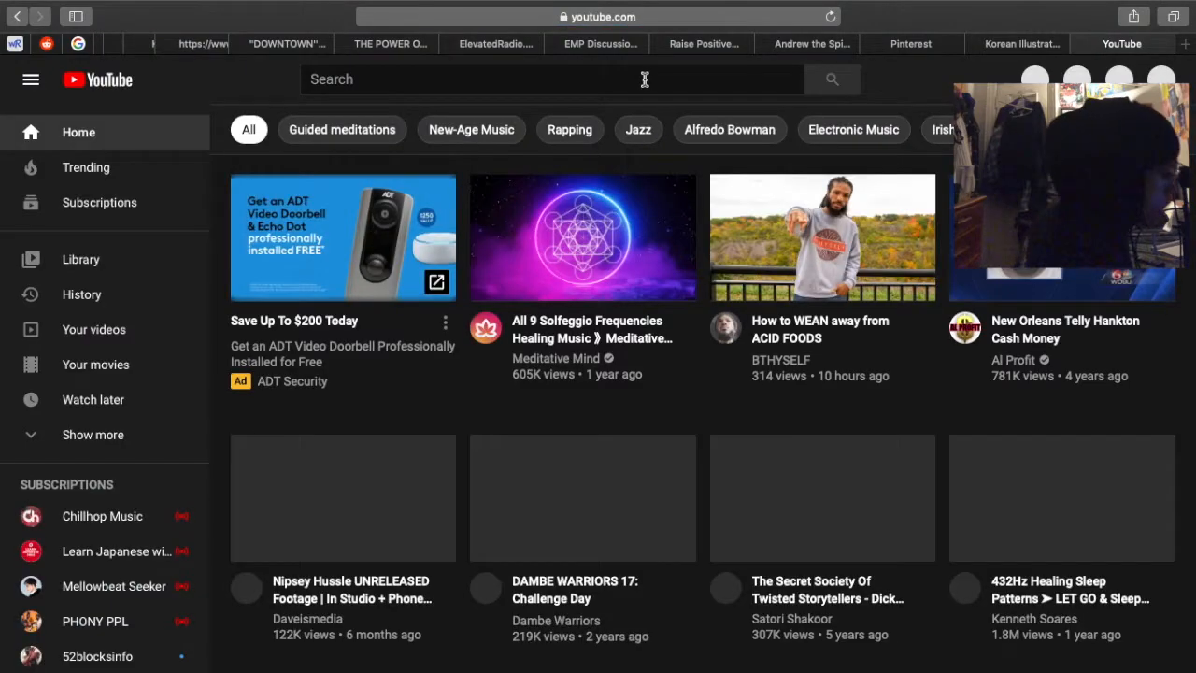
Search YouTube for "pogo how i remix movies", look through the results and switch back to Logic Pro
{"action": "left_click", "coordinate": [644, 82]}
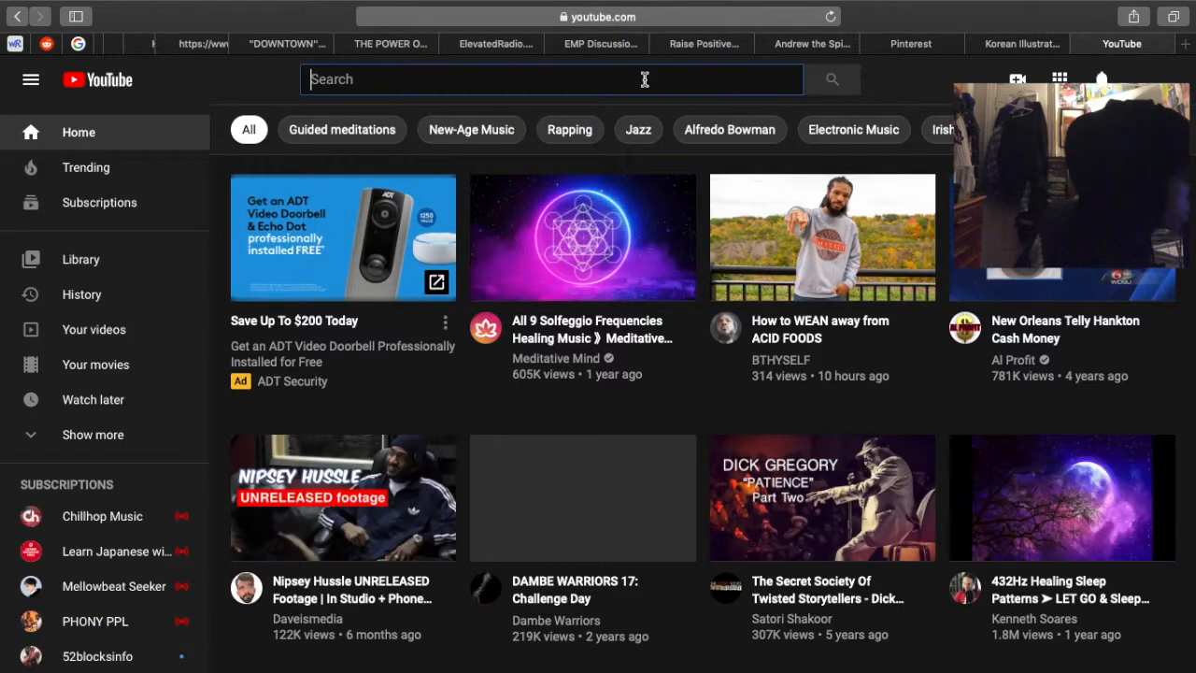
{"action": "type", "text": "pogo how h"}
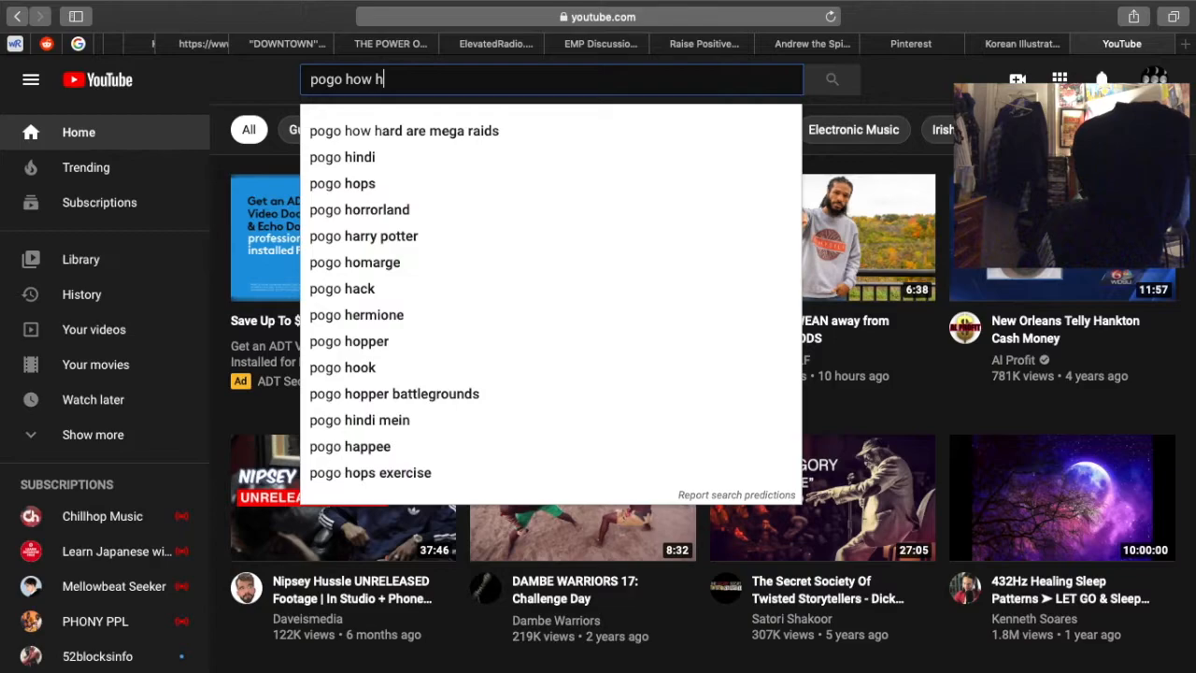
{"action": "key", "text": "BackSpace"}
{"action": "left_click", "coordinate": [554, 131]}
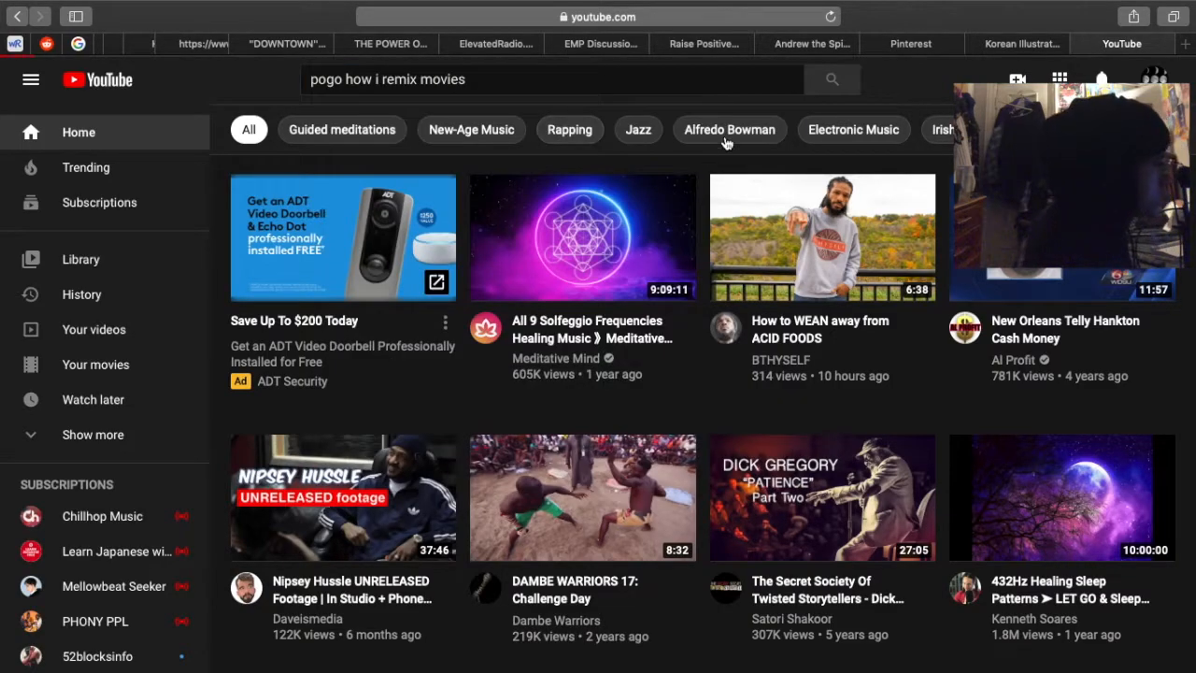
{"action": "scroll", "coordinate": [355, 376], "scroll_direction": "down", "scroll_amount": 3}
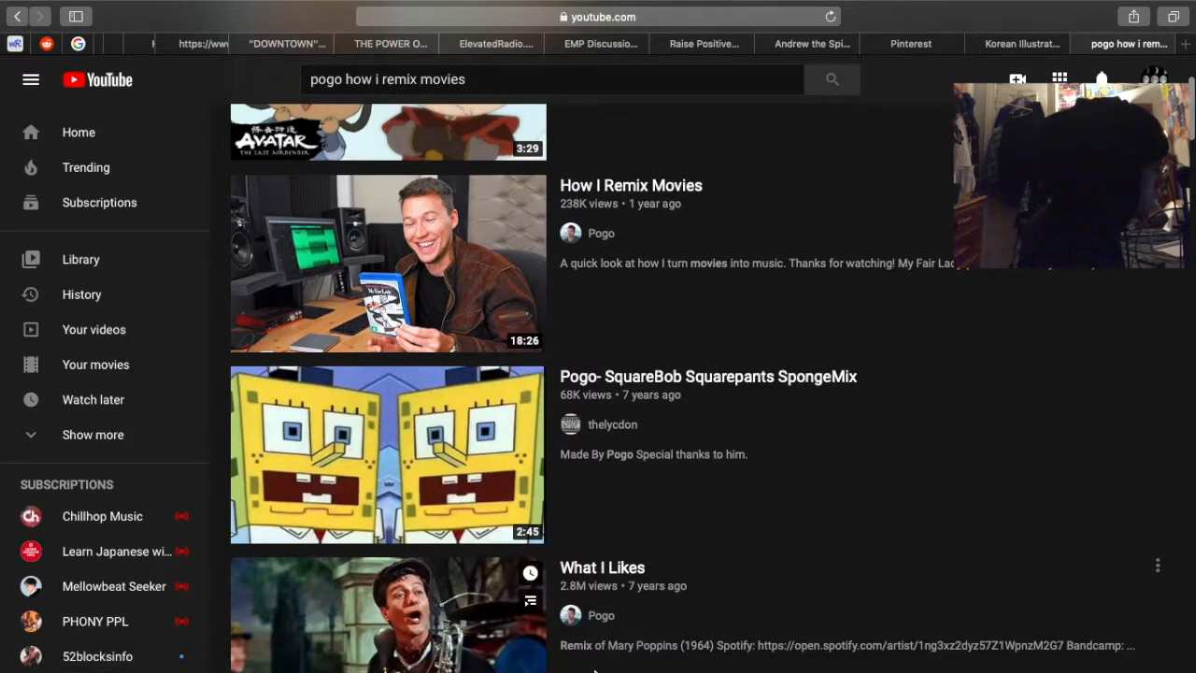
{"action": "left_click", "coordinate": [579, 654]}
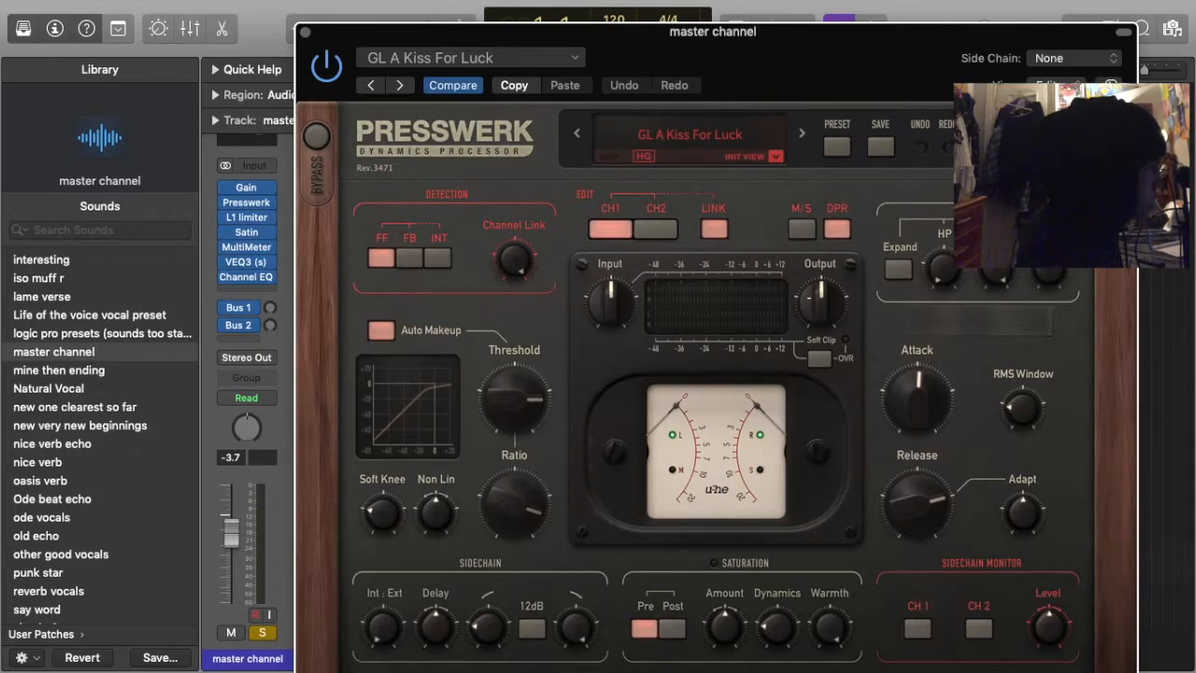
Try adjusting the Presswerk output gain, undo it, and reopen the plug-in to check it before closing
{"action": "left_click_drag", "start_coordinate": [819, 299], "coordinate": [820, 304]}
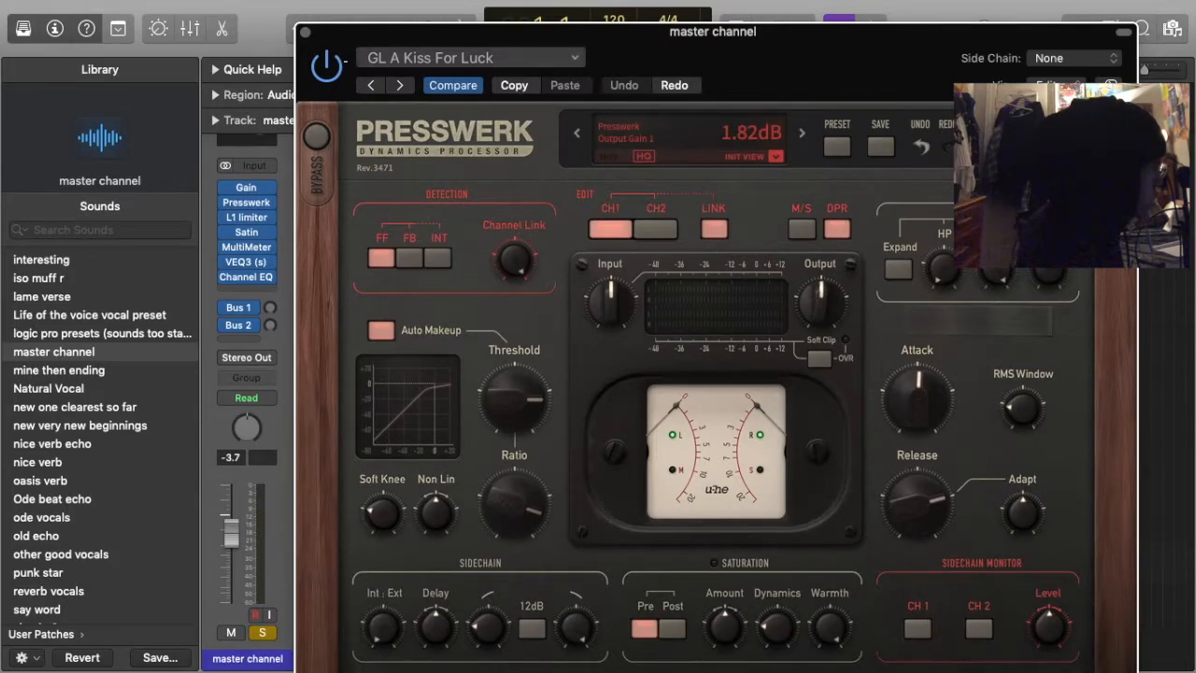
{"action": "left_click", "coordinate": [304, 33]}
{"action": "left_click", "coordinate": [245, 202]}
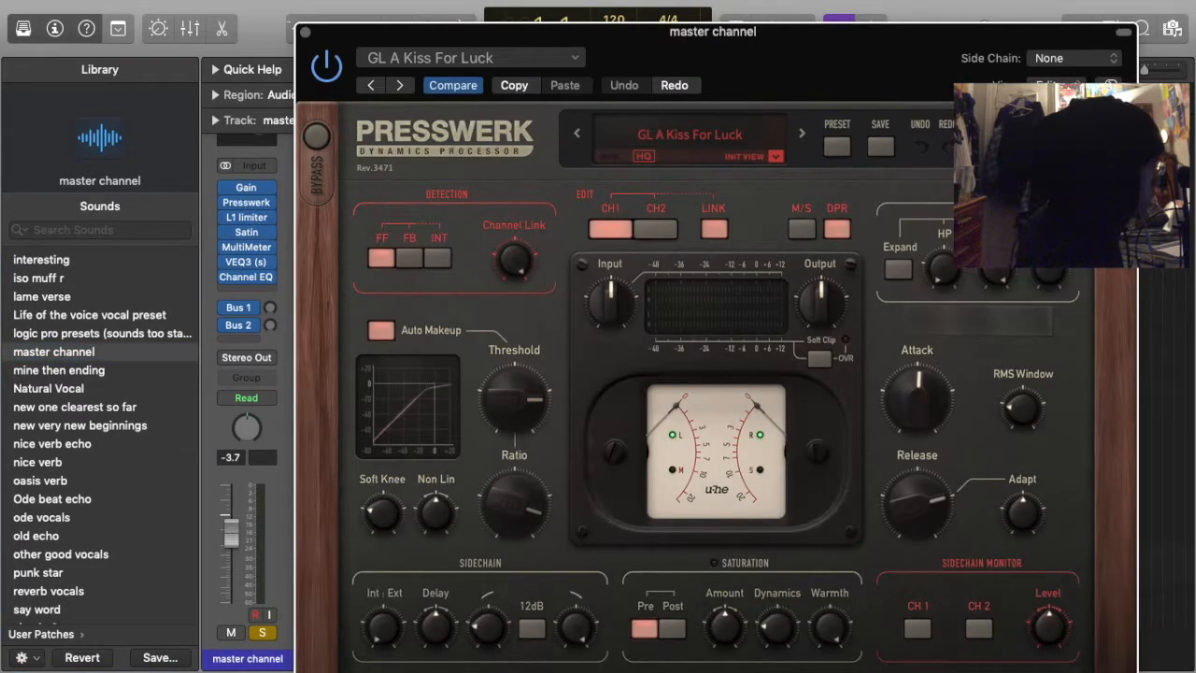
{"action": "left_click", "coordinate": [305, 33]}
Examine the L1 limiter on the master channel track and locate L1 limiter (s) among the Waves Audio Units
{"action": "left_click", "coordinate": [246, 217]}
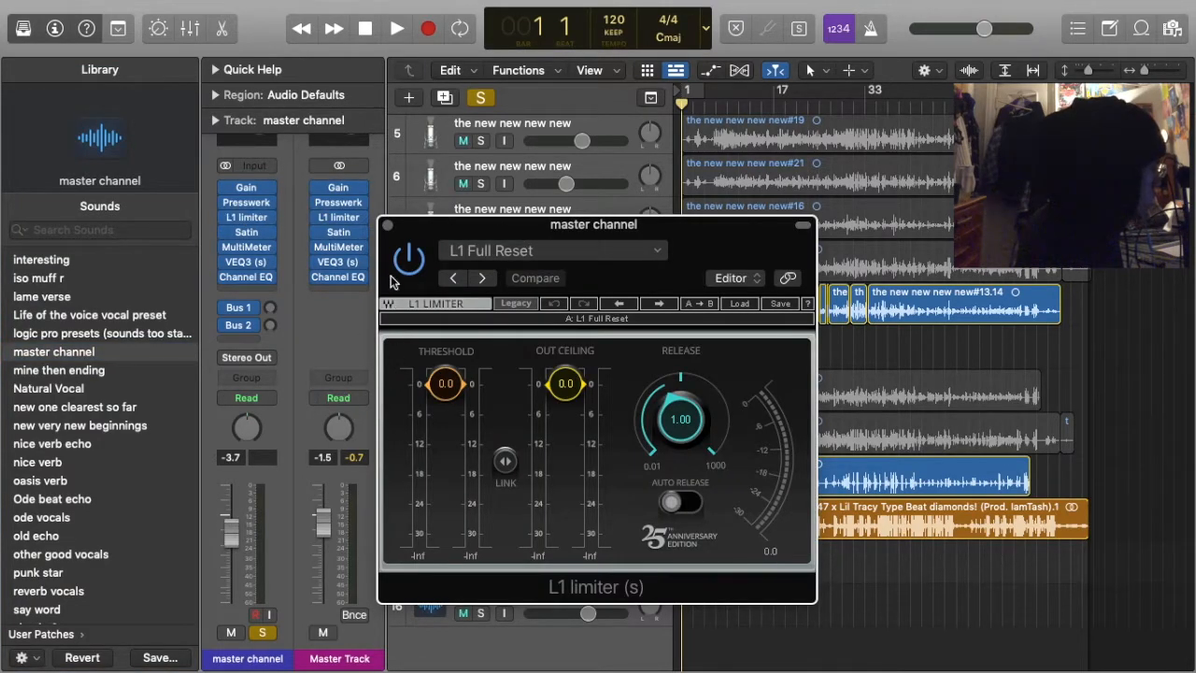
{"action": "left_click", "coordinate": [388, 228]}
{"action": "left_click", "coordinate": [269, 217]}
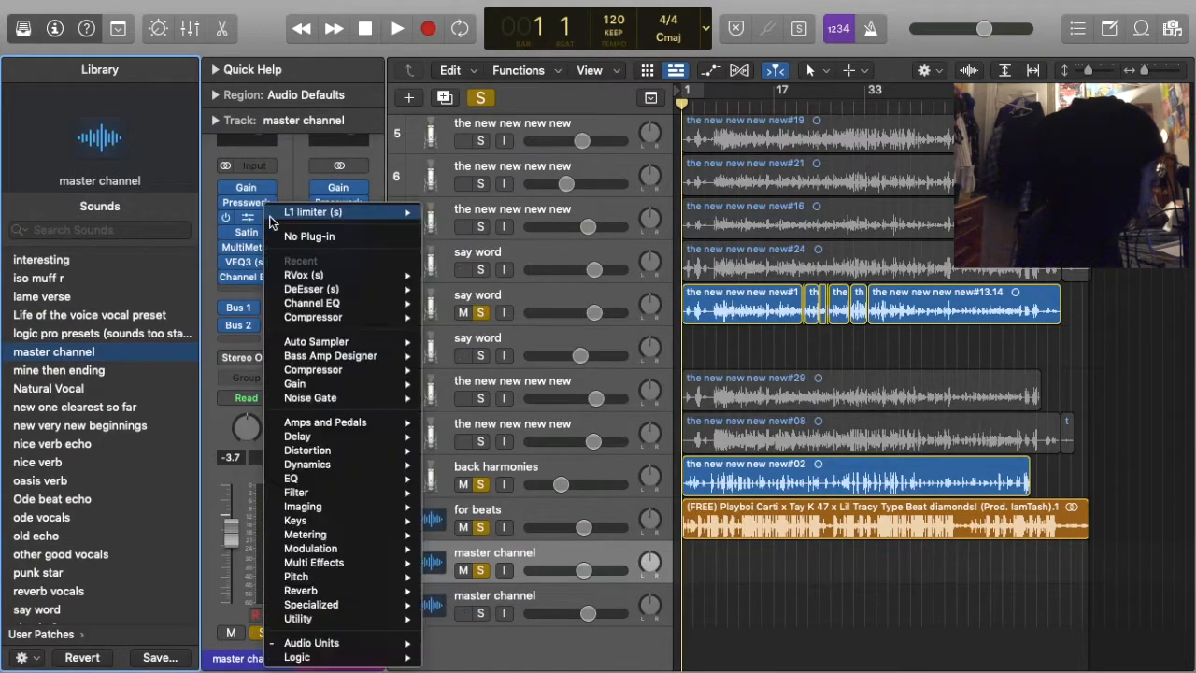
{"action": "mouse_move", "coordinate": [367, 647]}
{"action": "mouse_move", "coordinate": [458, 656]}
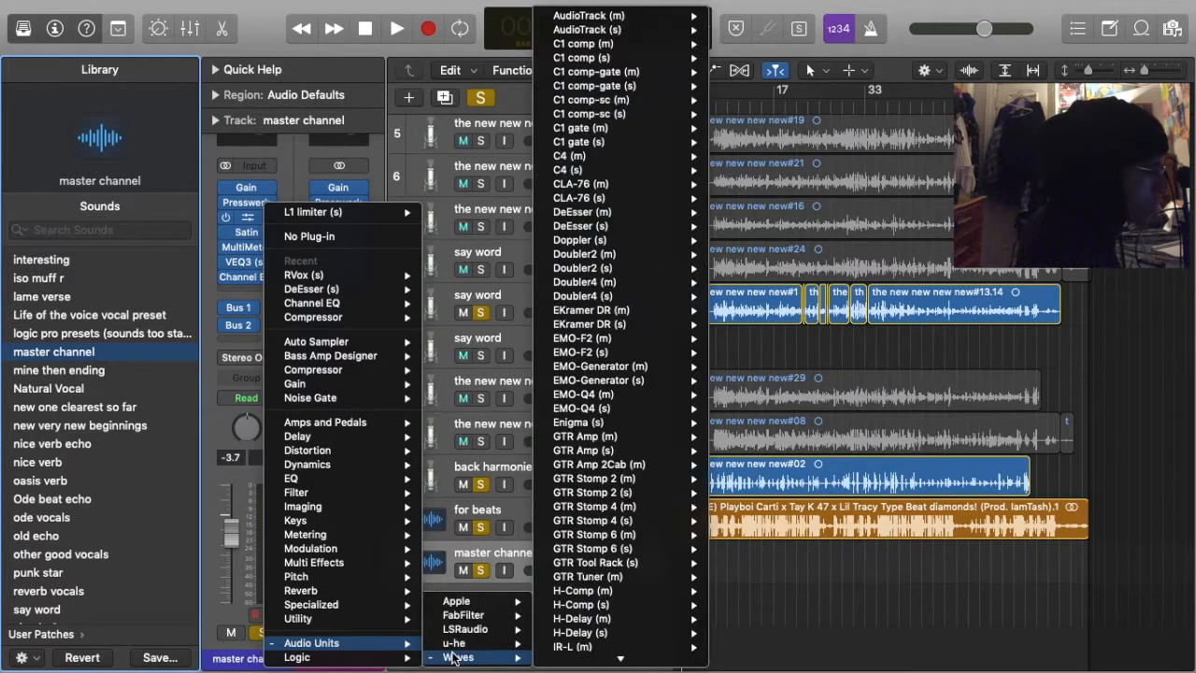
{"action": "scroll", "coordinate": [594, 654], "scroll_direction": "down", "scroll_amount": 10}
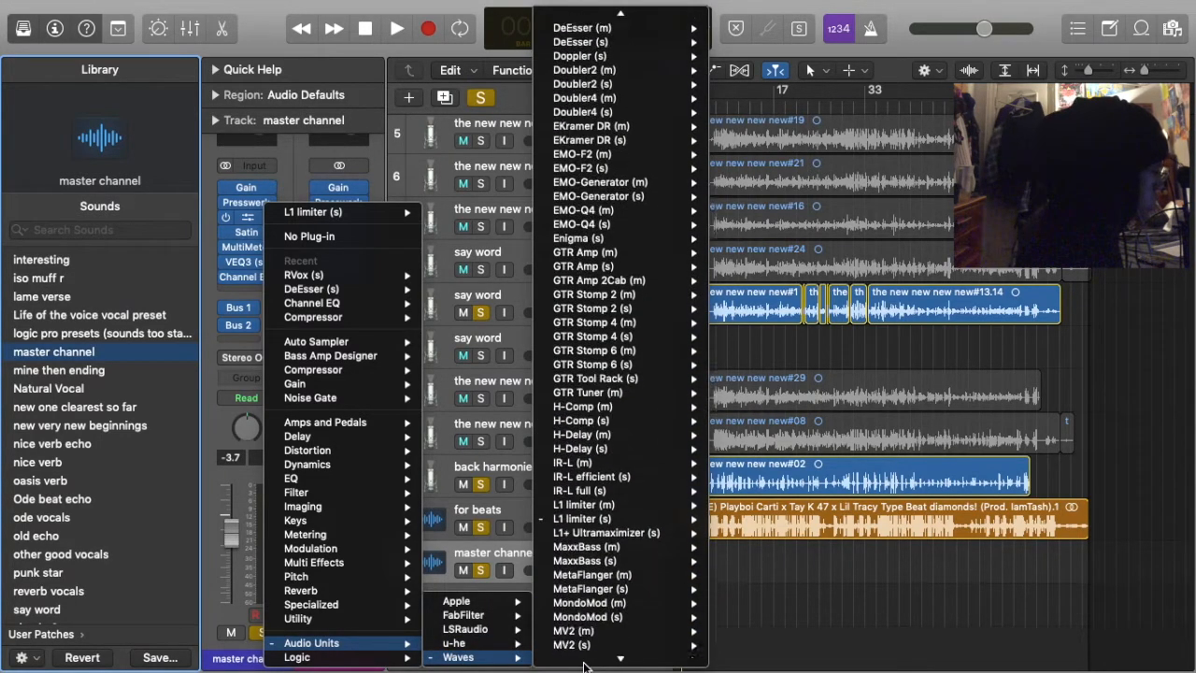
{"action": "scroll", "coordinate": [594, 654], "scroll_direction": "down", "scroll_amount": 3}
{"action": "mouse_move", "coordinate": [619, 336]}
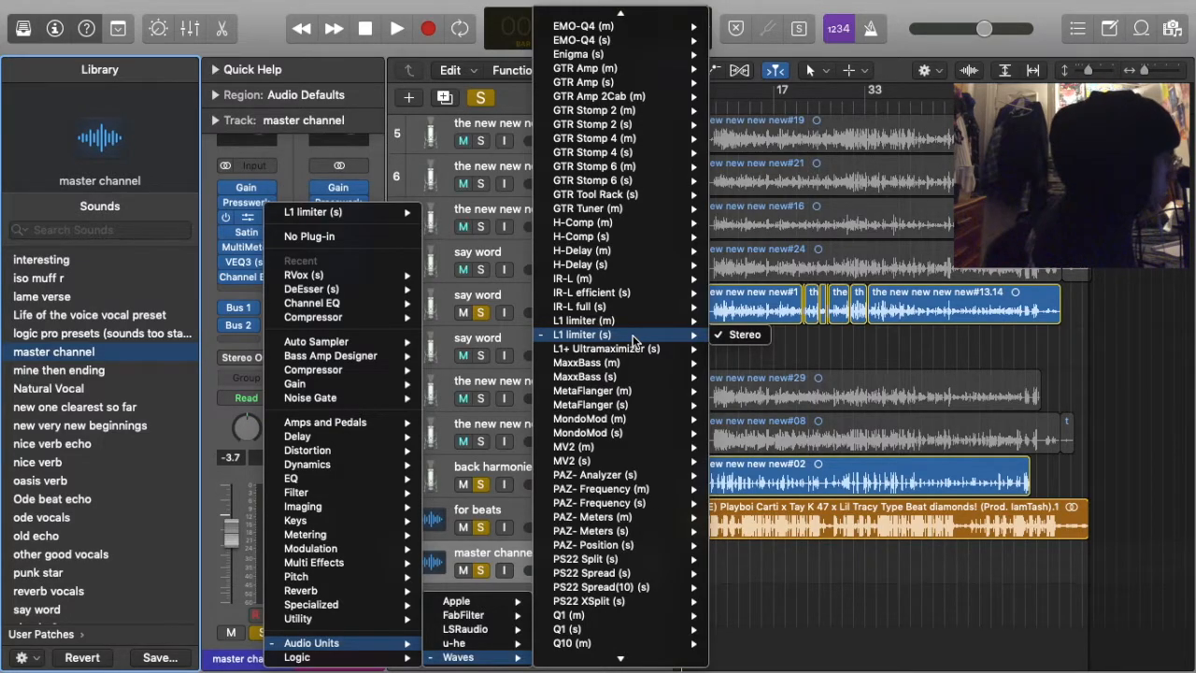
{"action": "left_click", "coordinate": [223, 268]}
Open the L1 limiter on the master channel track and load the factory preset Pres 0: L1 Full Reset
{"action": "left_click", "coordinate": [243, 219]}
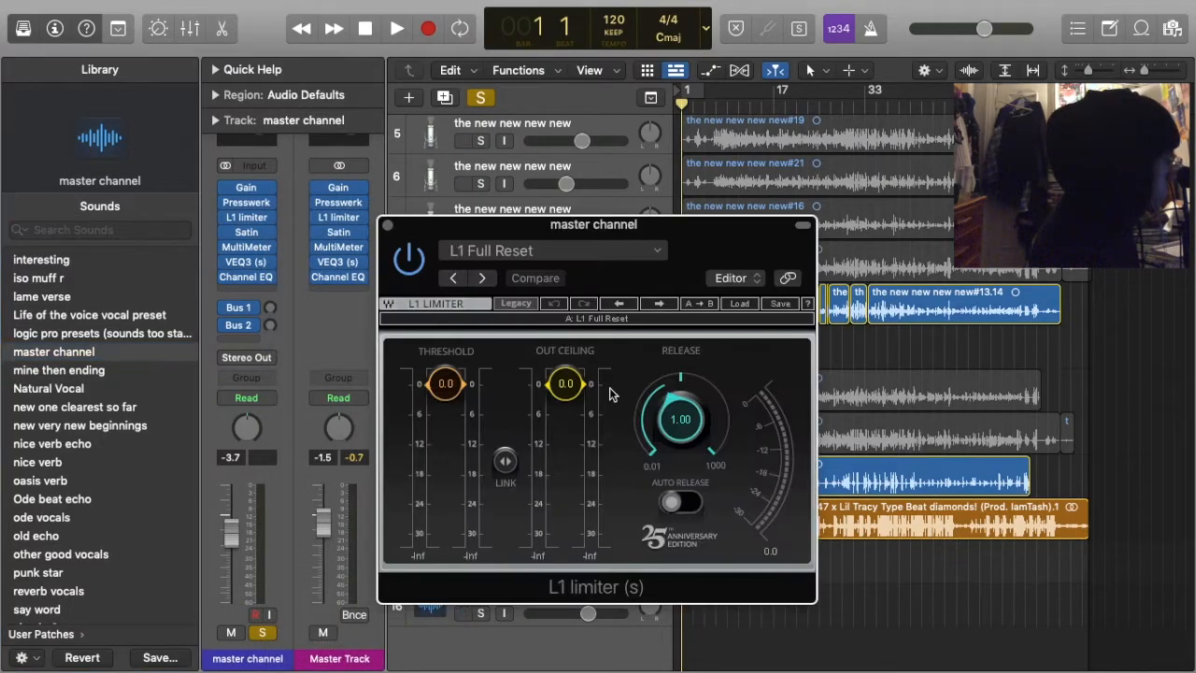
{"action": "left_click", "coordinate": [557, 247]}
{"action": "mouse_move", "coordinate": [523, 593]}
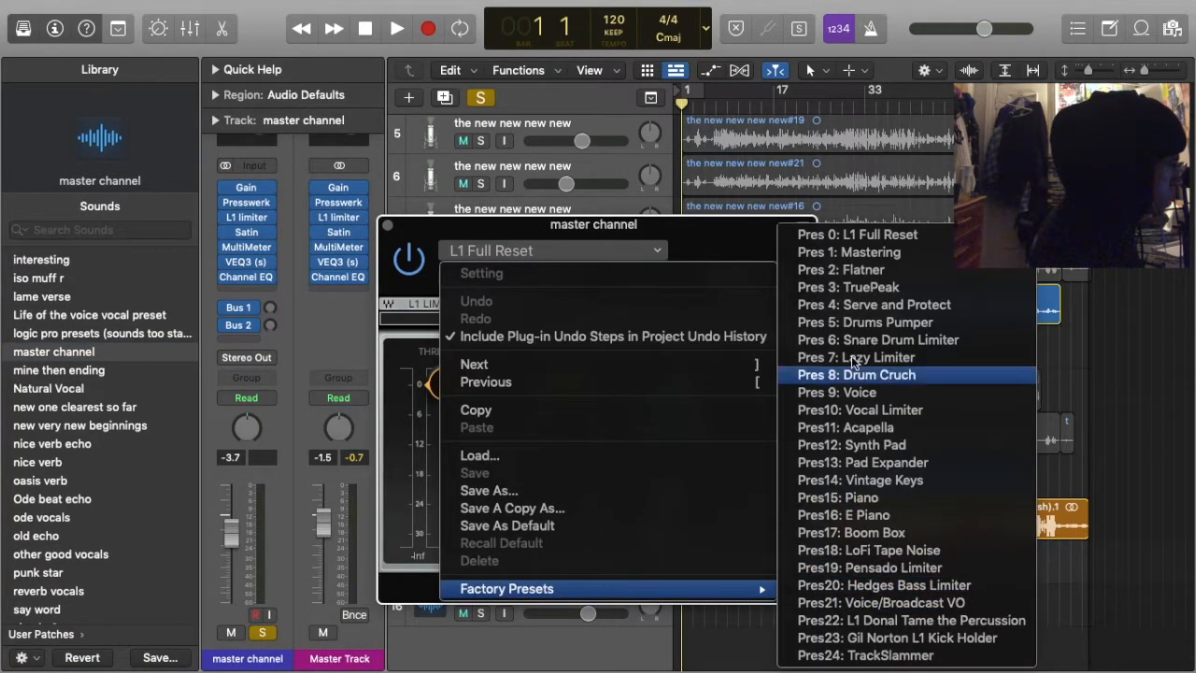
{"action": "left_click", "coordinate": [906, 243]}
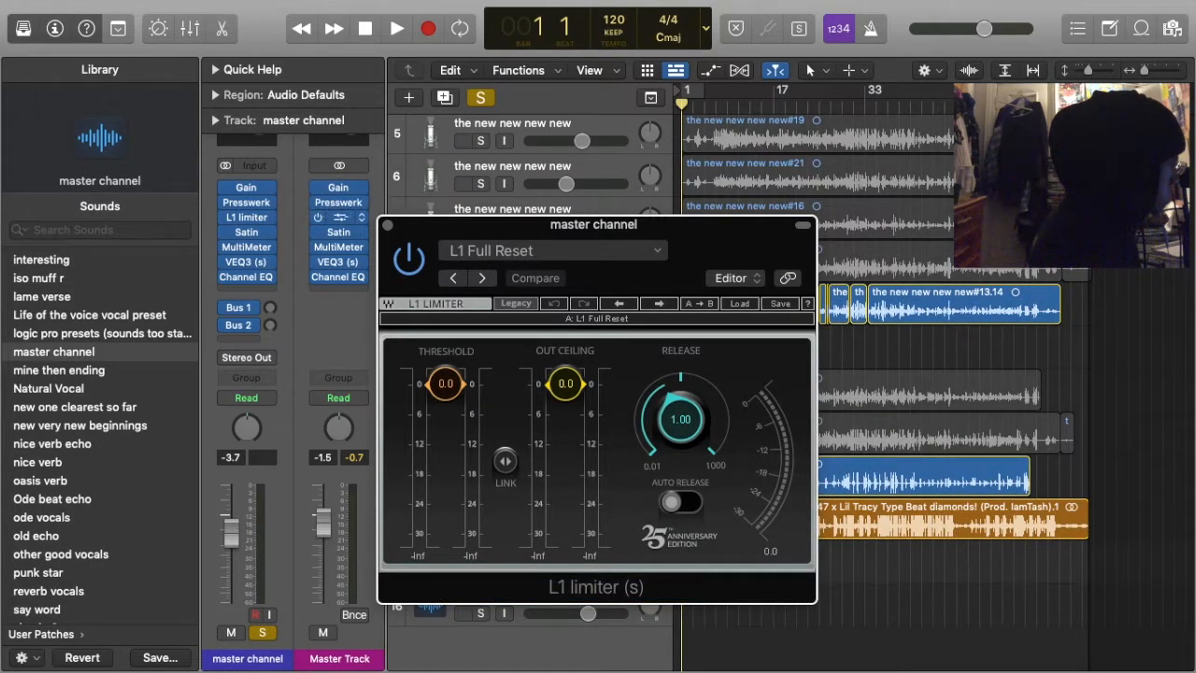
Open the Master Track's L1 limiter, start playback and compare the sound with the limiter bypassed and active
{"action": "left_click", "coordinate": [342, 217]}
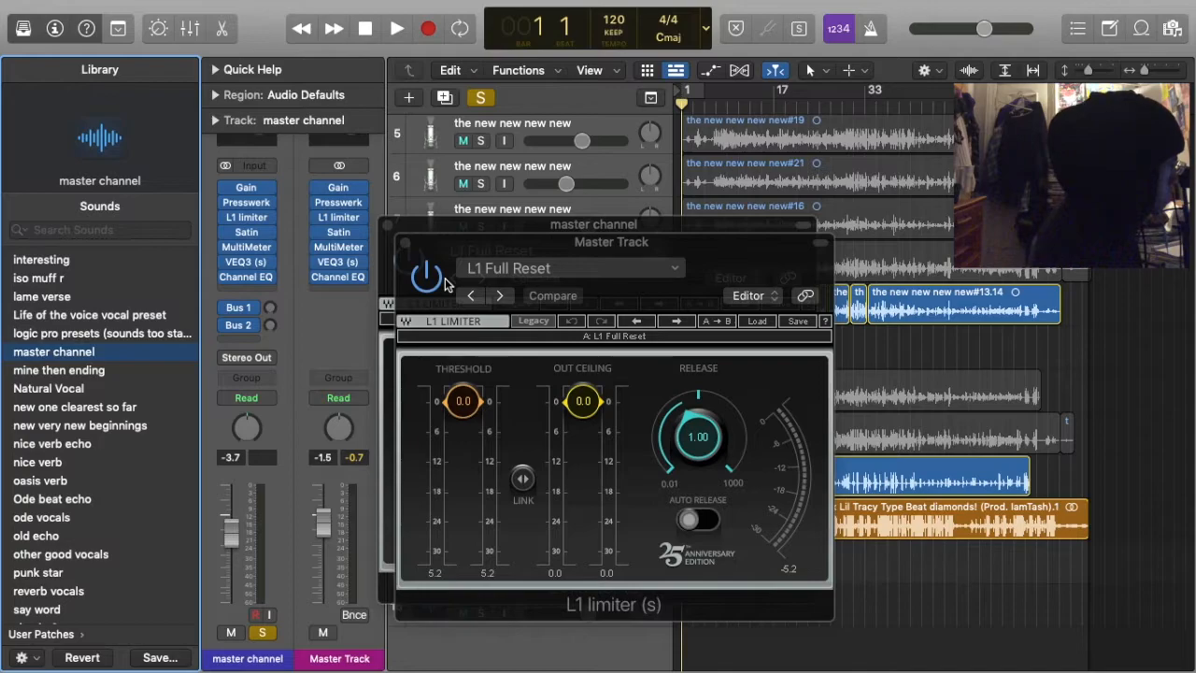
{"action": "key", "text": "space"}
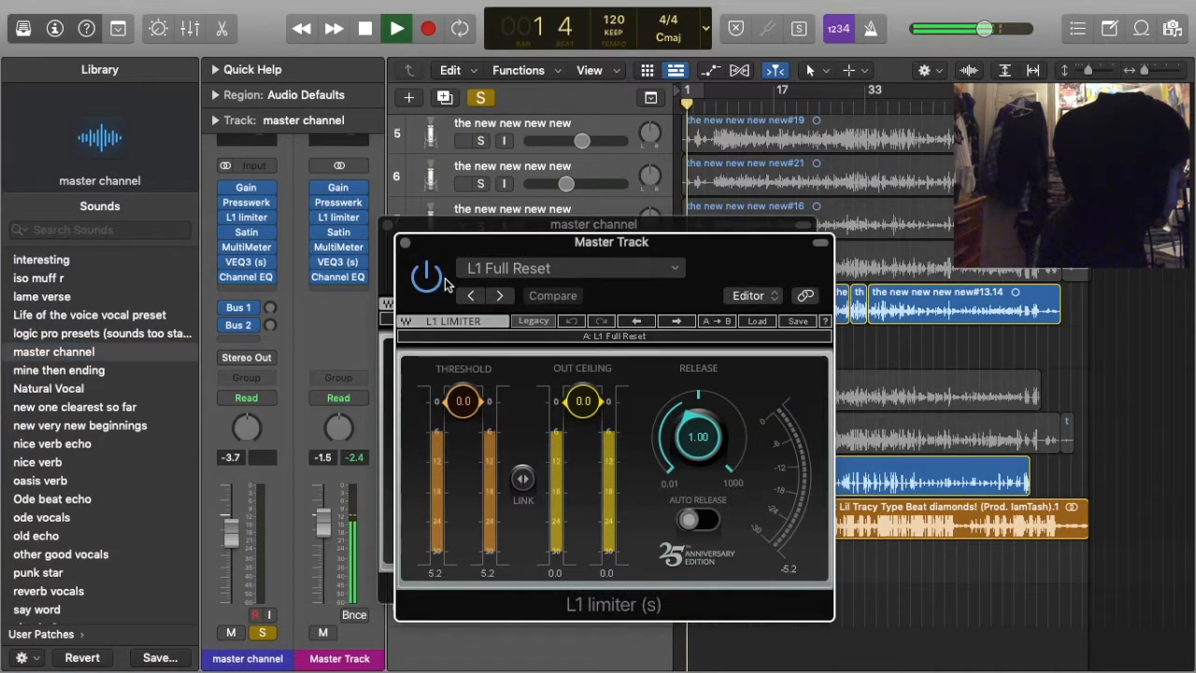
{"action": "left_click", "coordinate": [425, 276]}
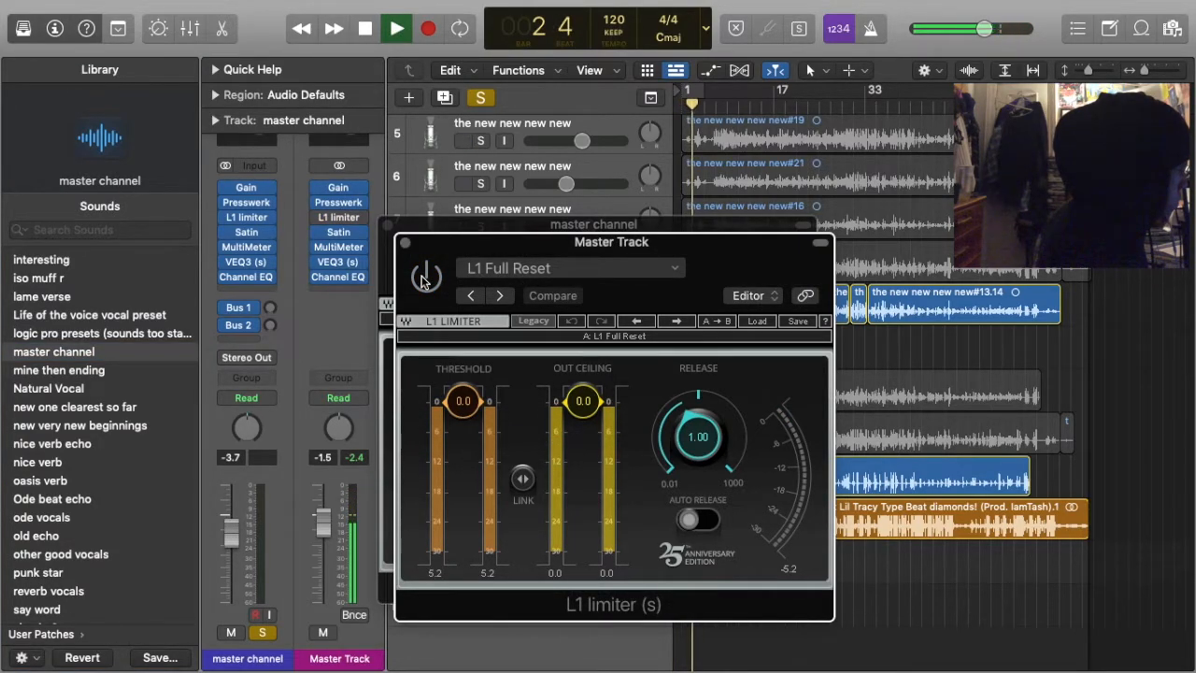
{"action": "left_click", "coordinate": [424, 277]}
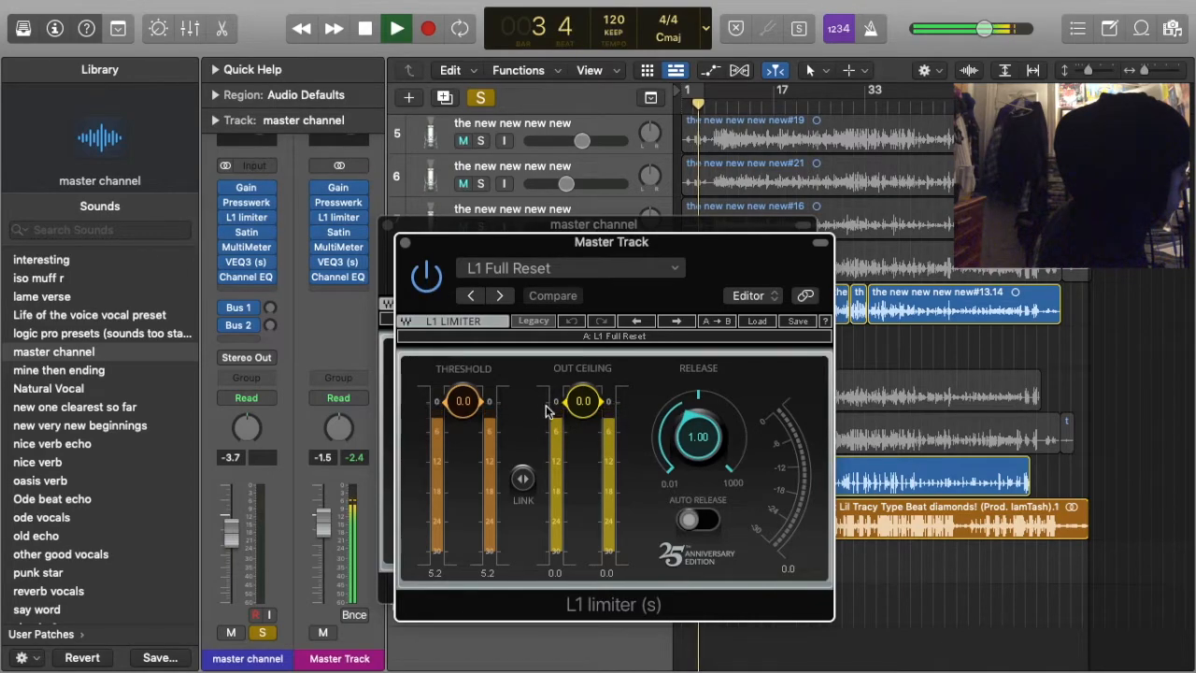
Try adjusting the Master Track limiter's threshold, lowering its out ceiling to -0.7 and setting its release to about 0.40
{"action": "mouse_move", "coordinate": [462, 401]}
{"action": "left_mouse_down"}
{"action": "mouse_move", "coordinate": [463, 438]}
{"action": "mouse_move", "coordinate": [463, 401]}
{"action": "left_mouse_up"}
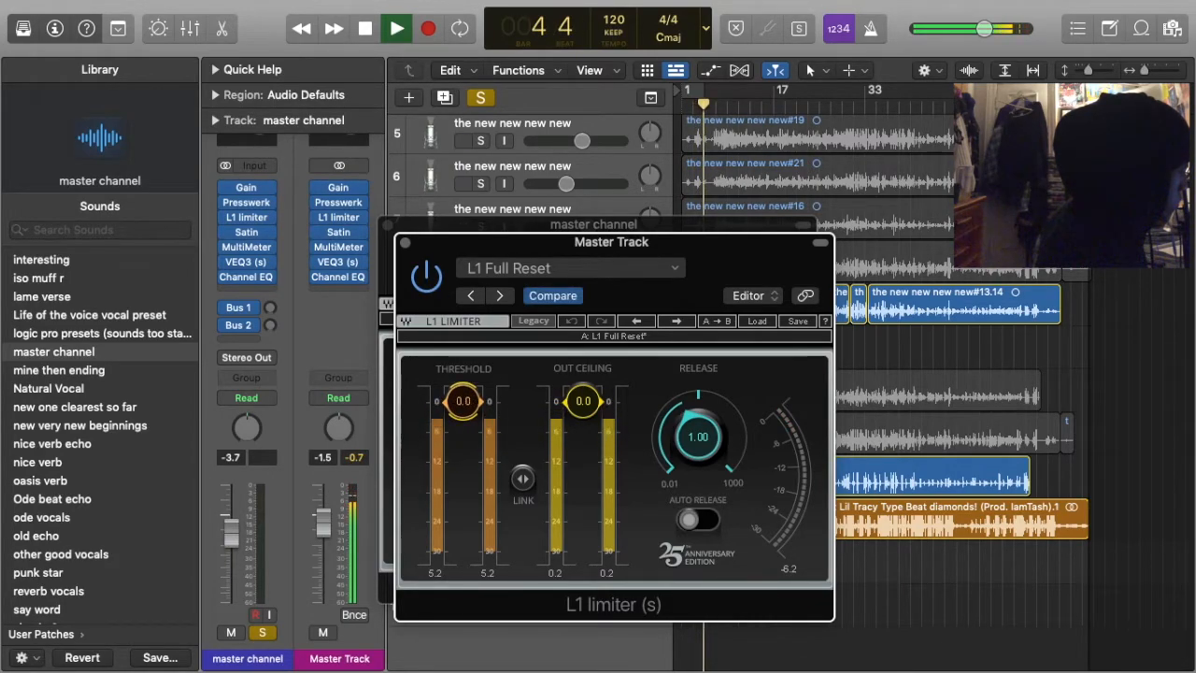
{"action": "mouse_move", "coordinate": [569, 398]}
{"action": "left_mouse_down"}
{"action": "mouse_move", "coordinate": [569, 460]}
{"action": "mouse_move", "coordinate": [568, 403]}
{"action": "left_mouse_up"}
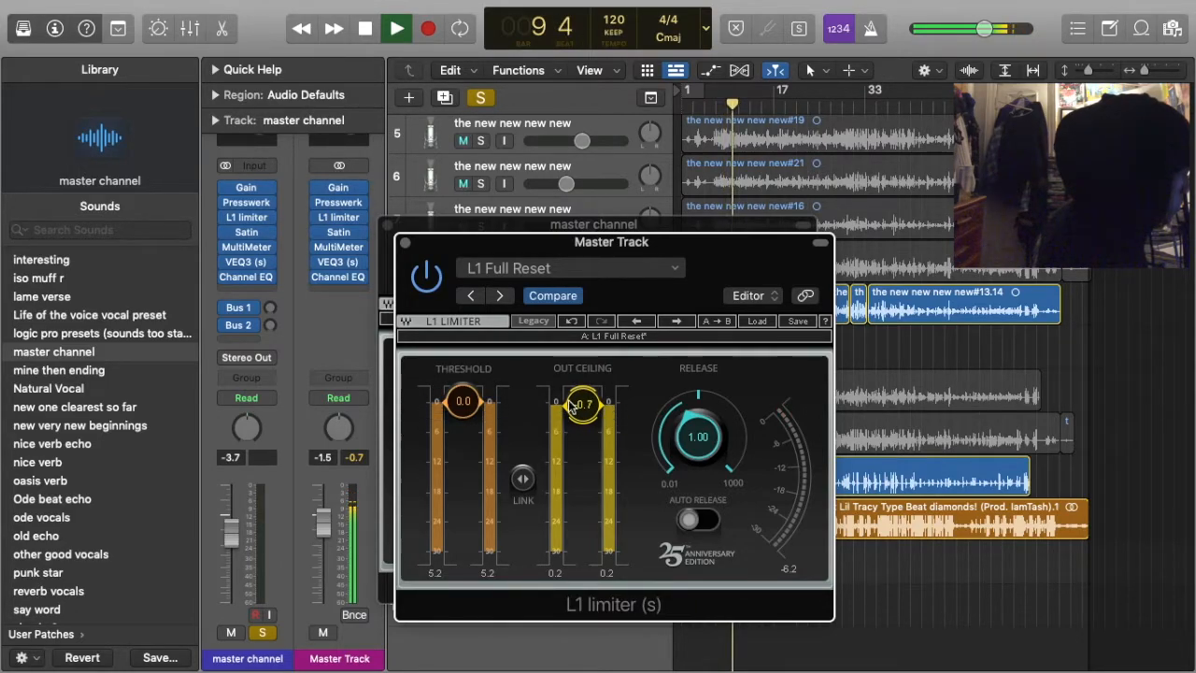
{"action": "mouse_move", "coordinate": [697, 436]}
{"action": "left_mouse_down"}
{"action": "mouse_move", "coordinate": [698, 463]}
{"action": "mouse_move", "coordinate": [698, 420]}
{"action": "left_mouse_up"}
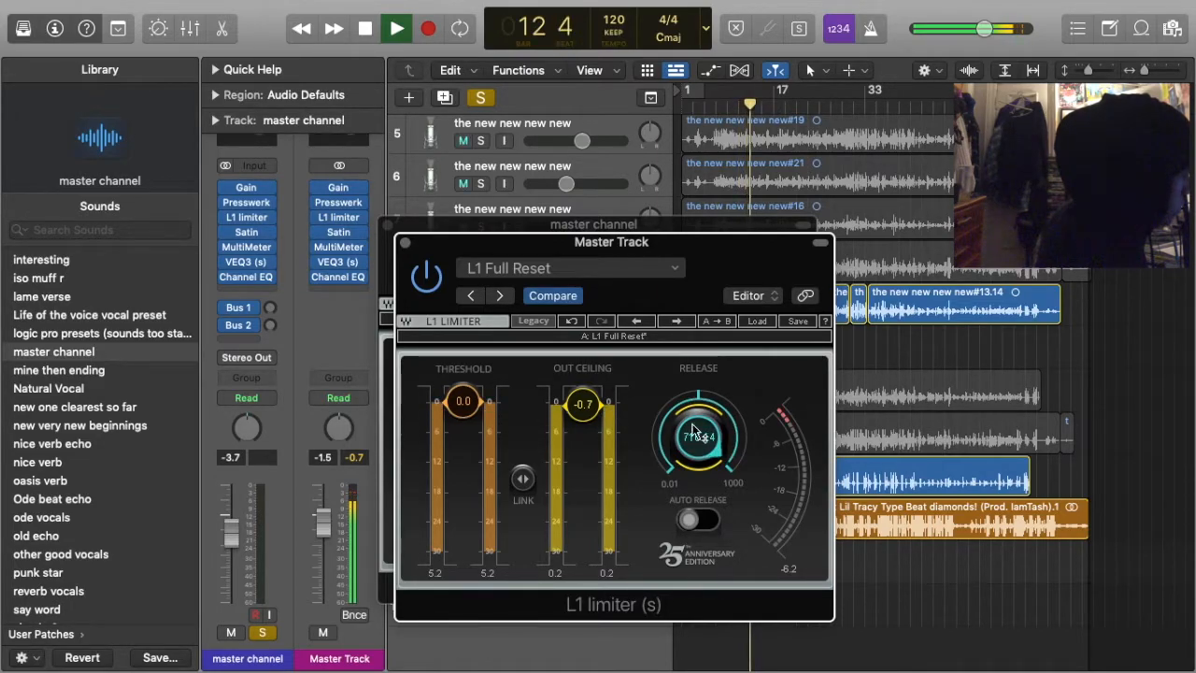
{"action": "left_click_drag", "start_coordinate": [699, 411], "coordinate": [698, 457]}
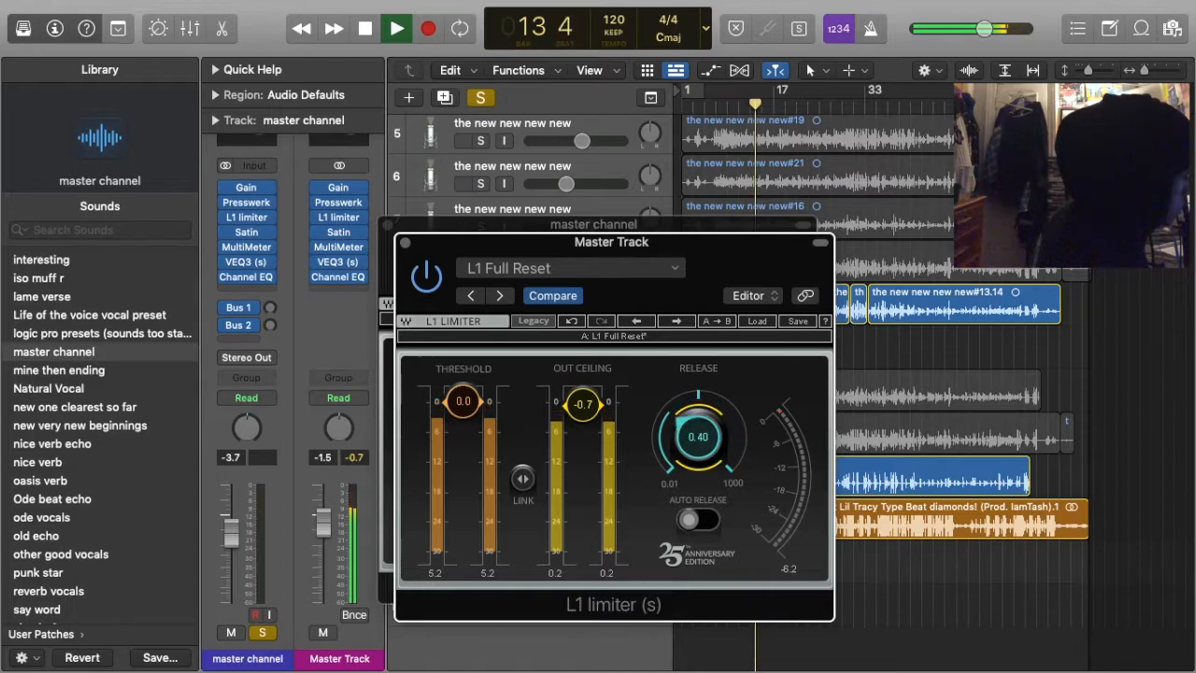
Undo the limiter's release, out ceiling and threshold changes, and compare the sound with the limiter bypassed and active
{"action": "left_click", "coordinate": [571, 274]}
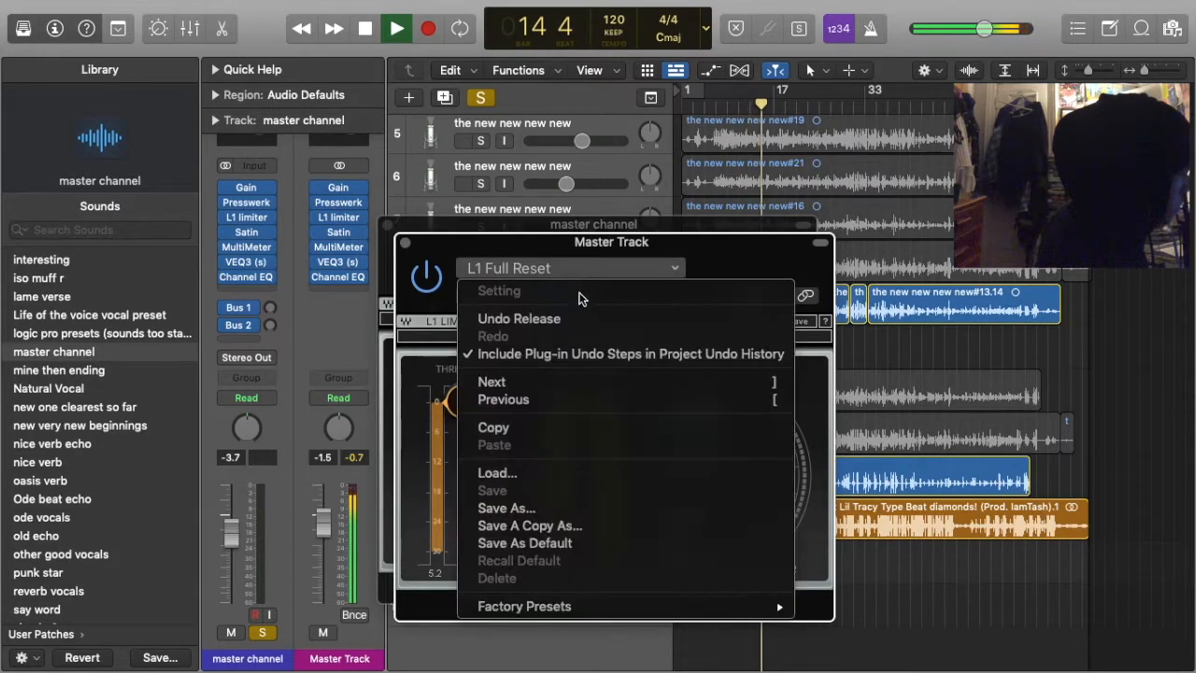
{"action": "left_click", "coordinate": [567, 319]}
{"action": "left_click", "coordinate": [570, 275]}
{"action": "left_click", "coordinate": [567, 318]}
{"action": "left_click", "coordinate": [560, 269]}
{"action": "left_click", "coordinate": [552, 319]}
{"action": "left_click", "coordinate": [542, 262]}
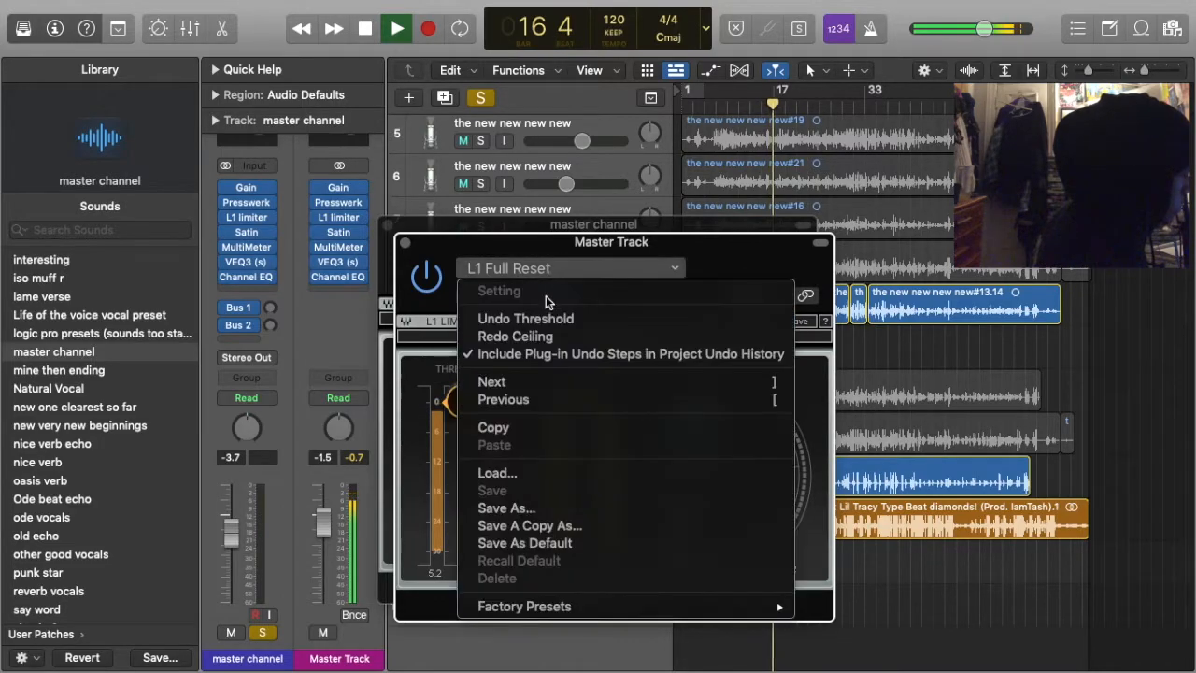
{"action": "left_click", "coordinate": [547, 316]}
{"action": "left_click", "coordinate": [536, 268]}
{"action": "left_click", "coordinate": [441, 301]}
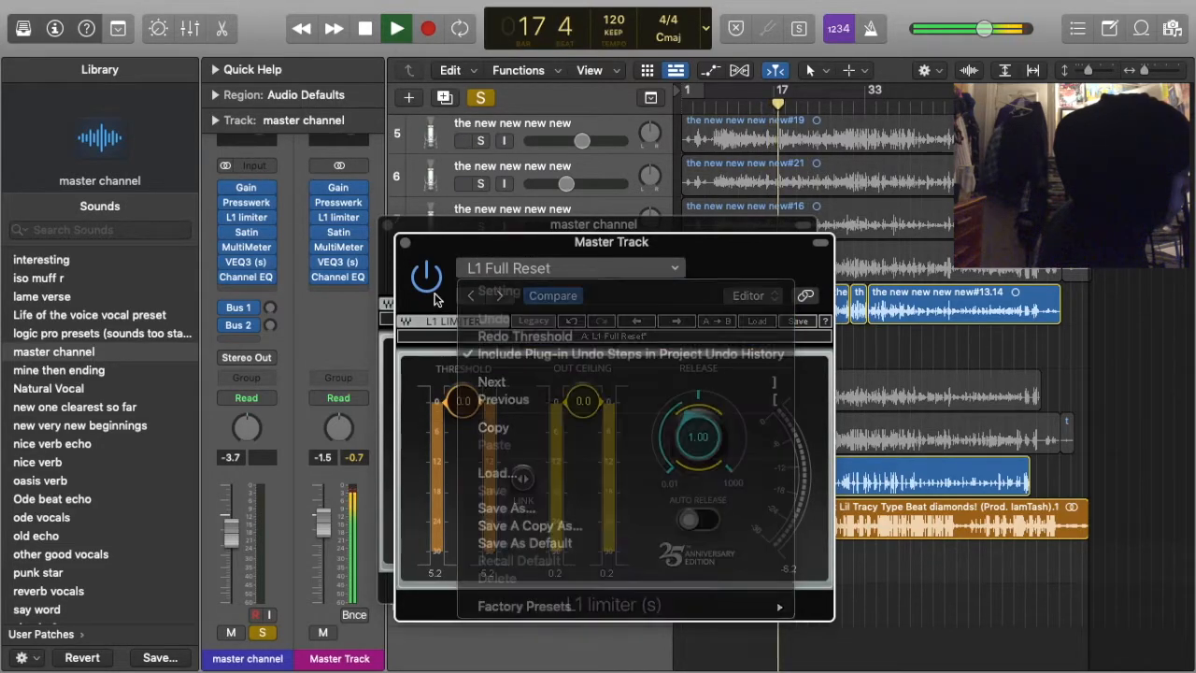
{"action": "left_click", "coordinate": [425, 276]}
{"action": "left_click", "coordinate": [425, 275]}
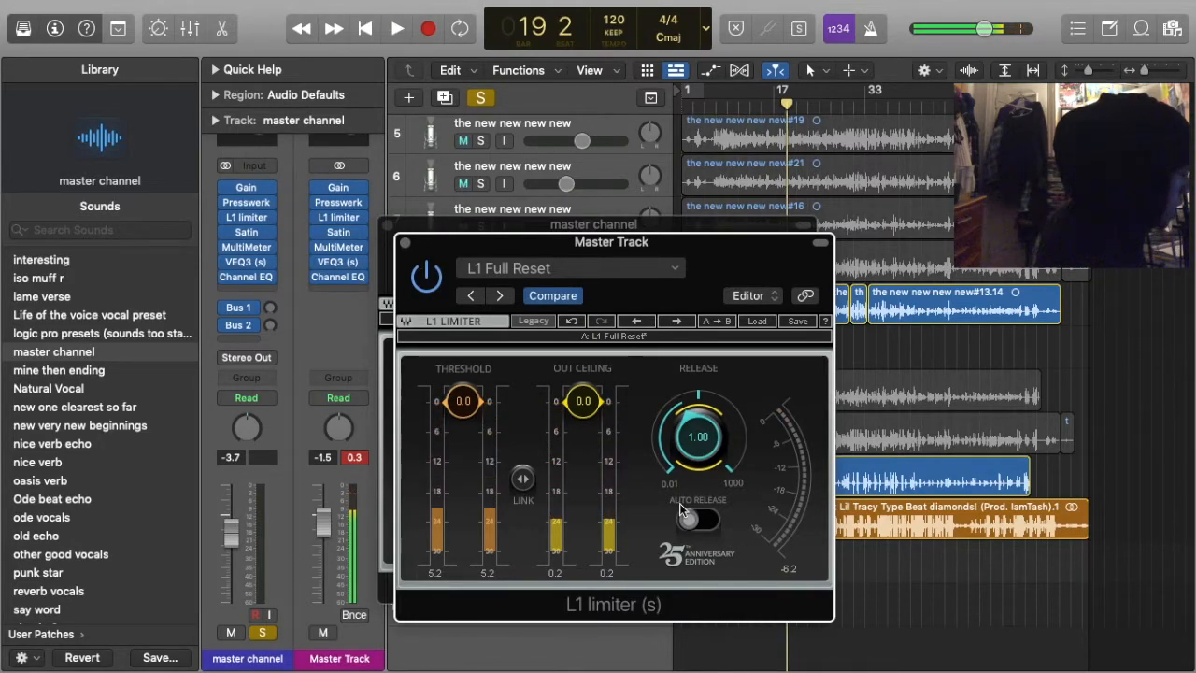
Turn on Auto Release in the Master Track limiter and set its release to about 2.92 during playback
{"action": "left_click", "coordinate": [707, 523]}
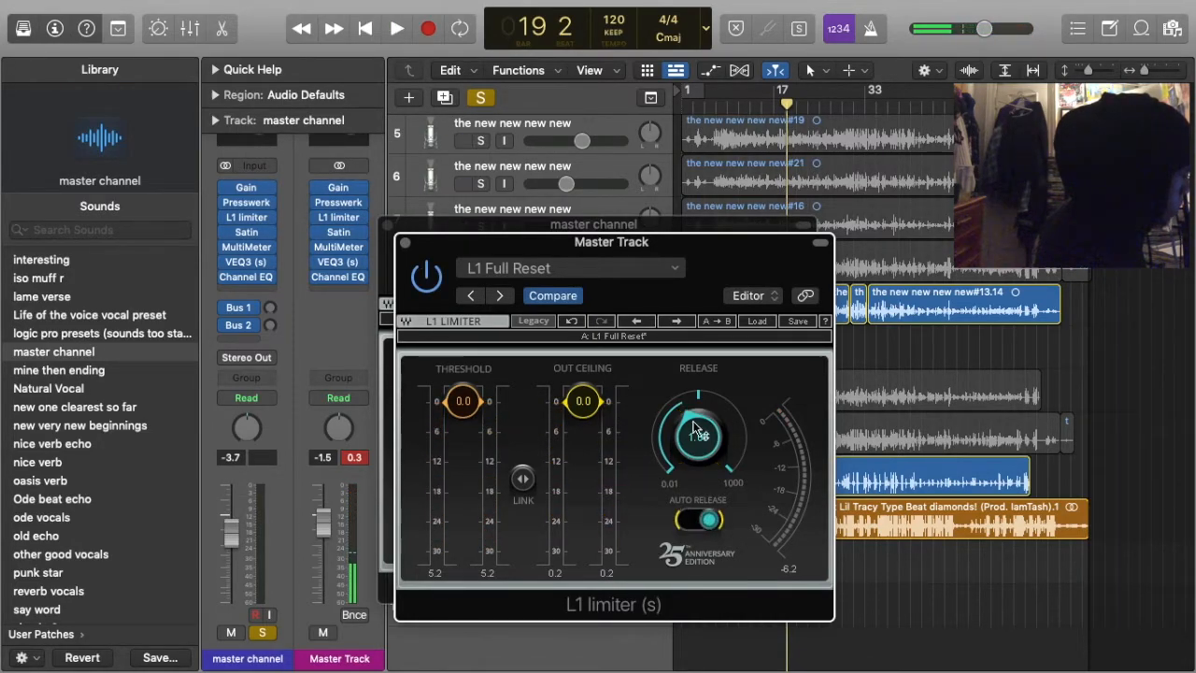
{"action": "key", "text": "space"}
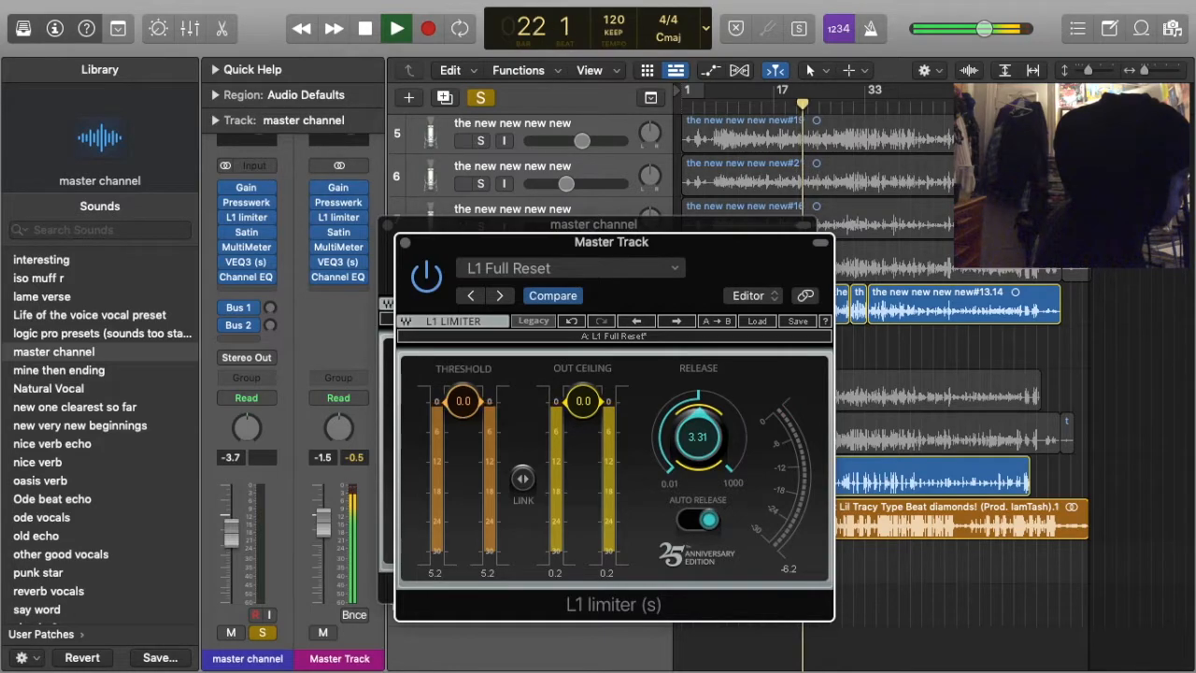
{"action": "left_click", "coordinate": [690, 523]}
{"action": "left_click", "coordinate": [689, 523]}
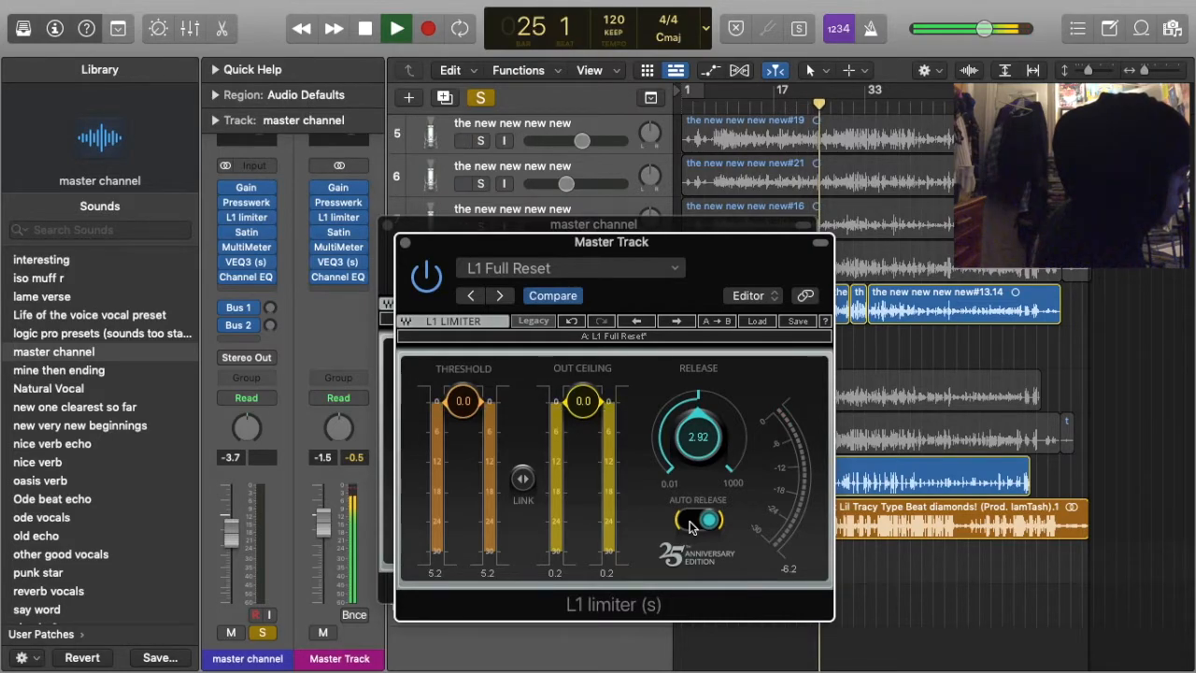
Compare the playback with Auto Release on and off, and check the out ceiling control
{"action": "left_click", "coordinate": [690, 523]}
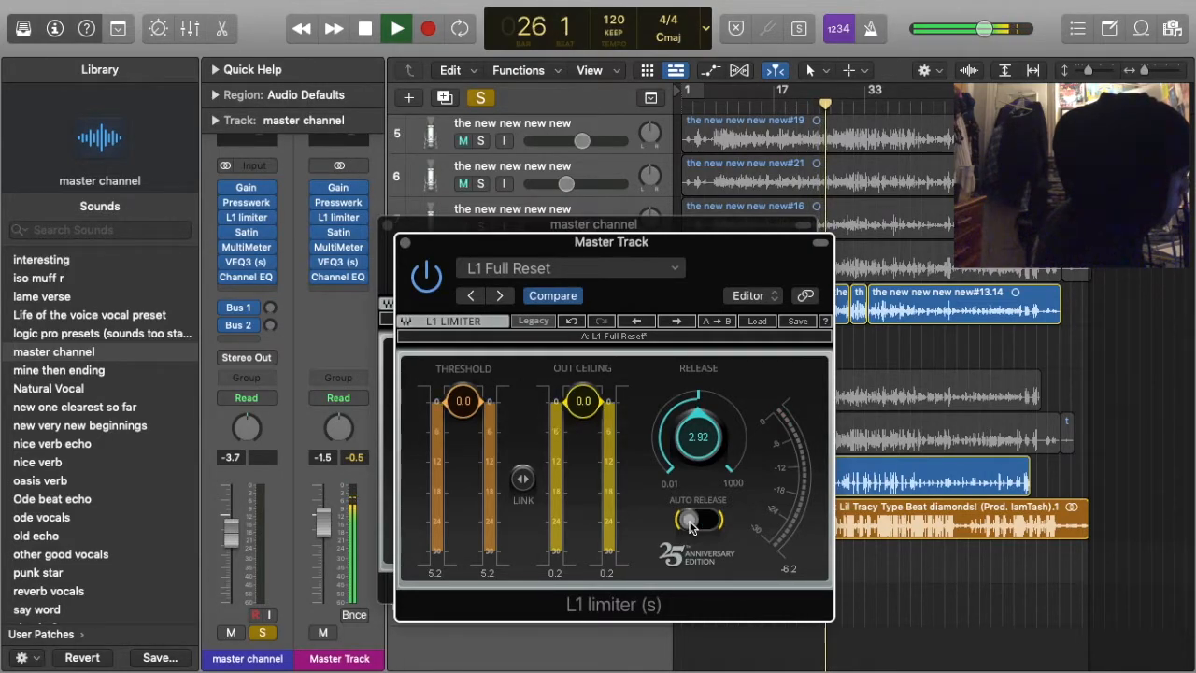
{"action": "left_click", "coordinate": [690, 523]}
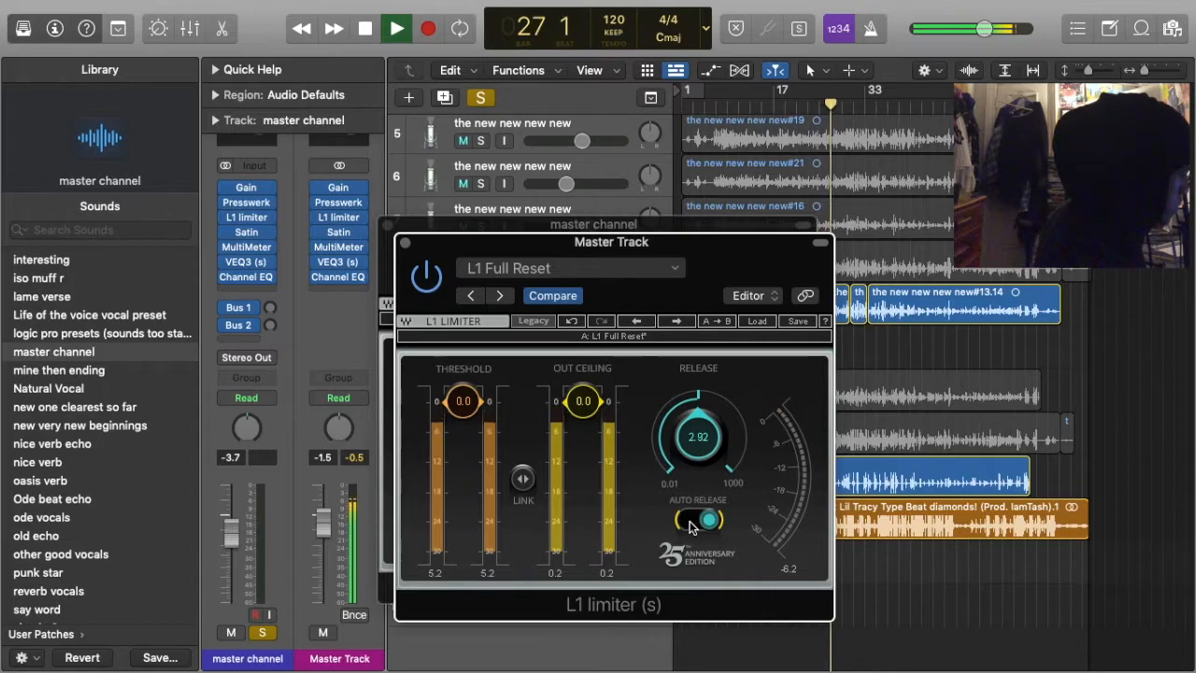
{"action": "left_click", "coordinate": [689, 523]}
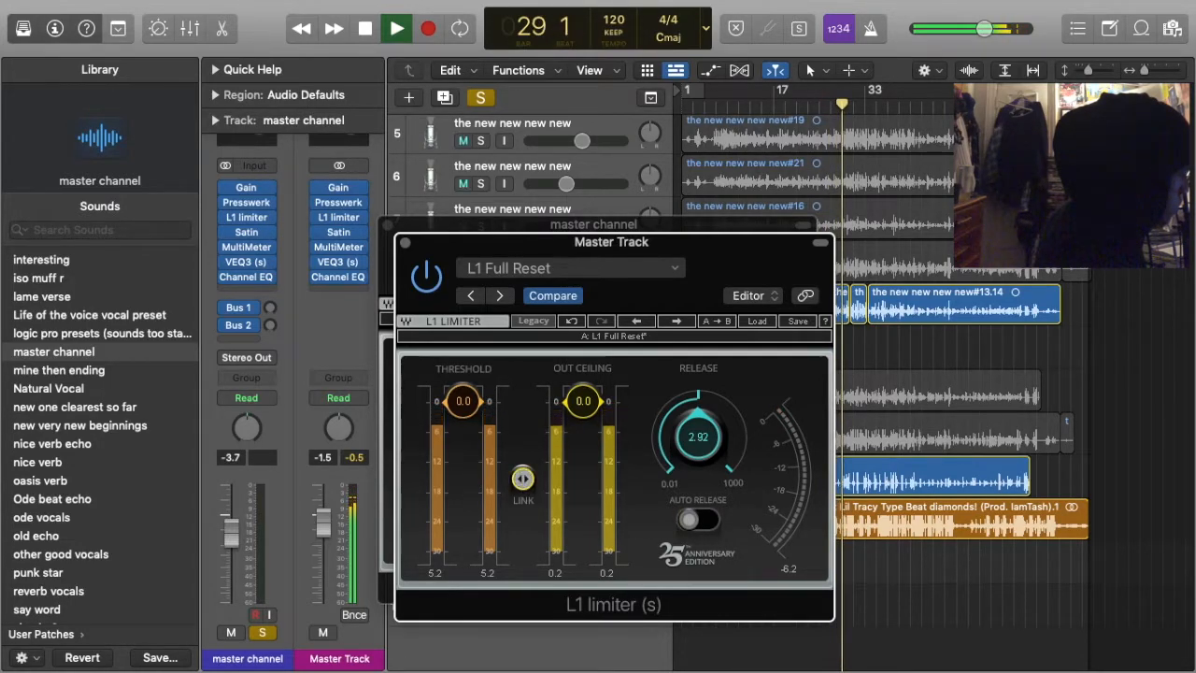
{"action": "mouse_move", "coordinate": [583, 401]}
{"action": "left_mouse_down"}
{"action": "mouse_move", "coordinate": [583, 423]}
{"action": "mouse_move", "coordinate": [582, 401]}
{"action": "left_mouse_up"}
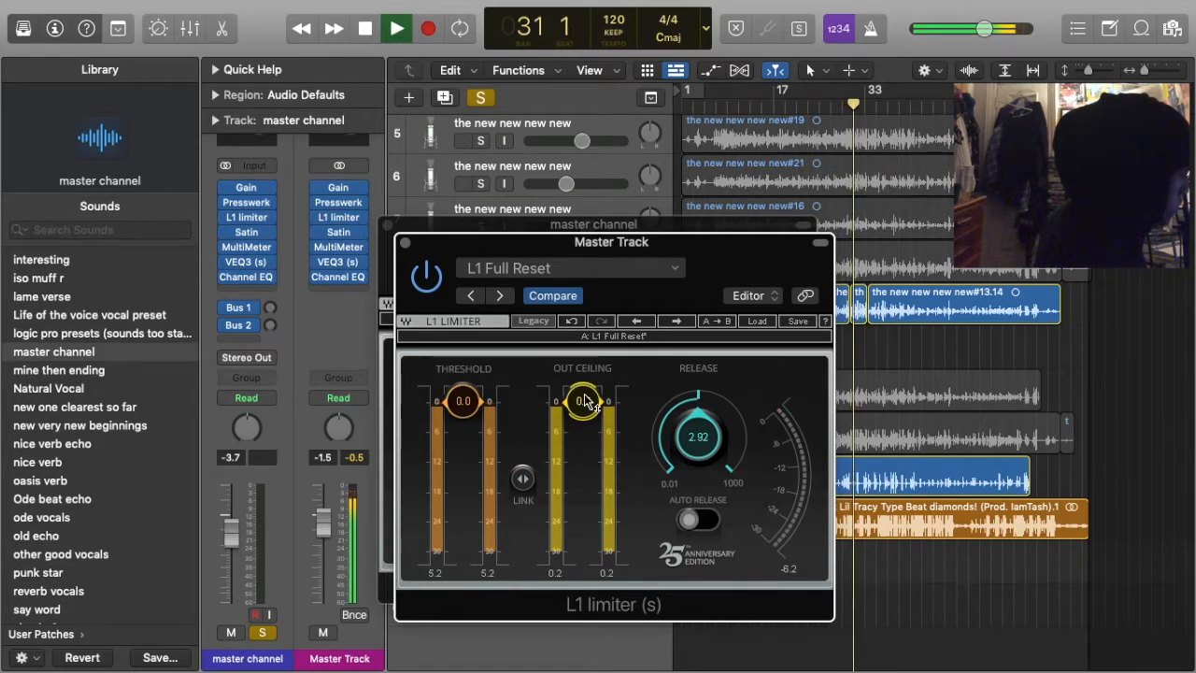
{"action": "left_click", "coordinate": [701, 521]}
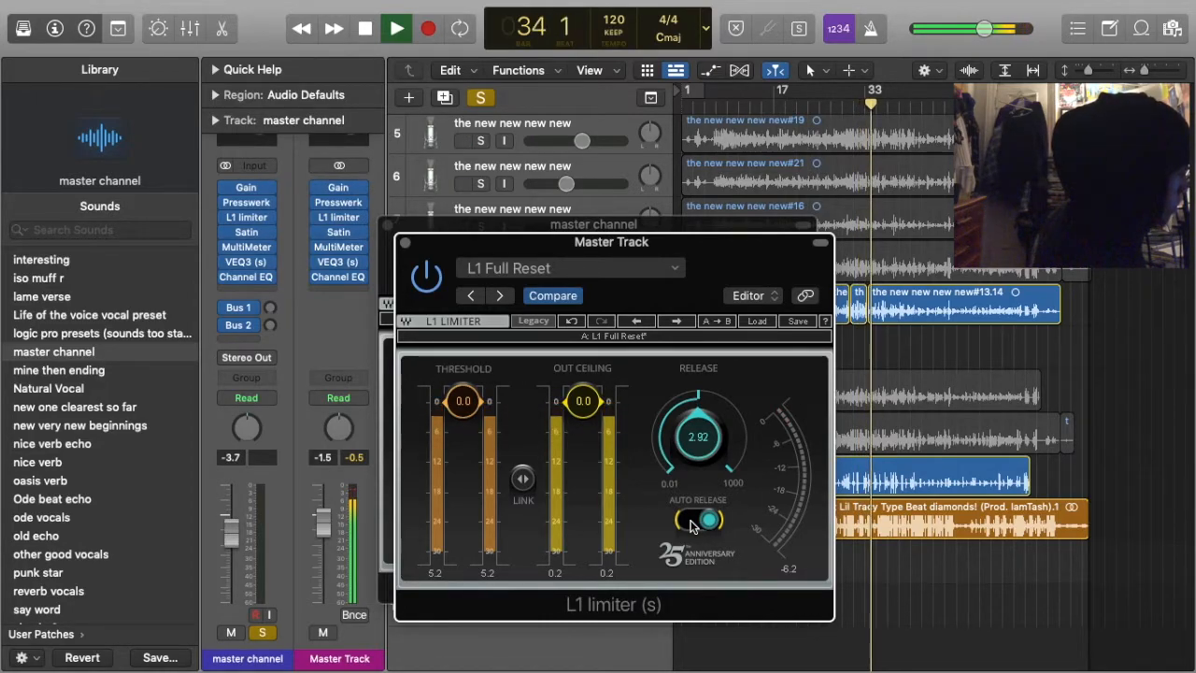
{"action": "left_click", "coordinate": [691, 523]}
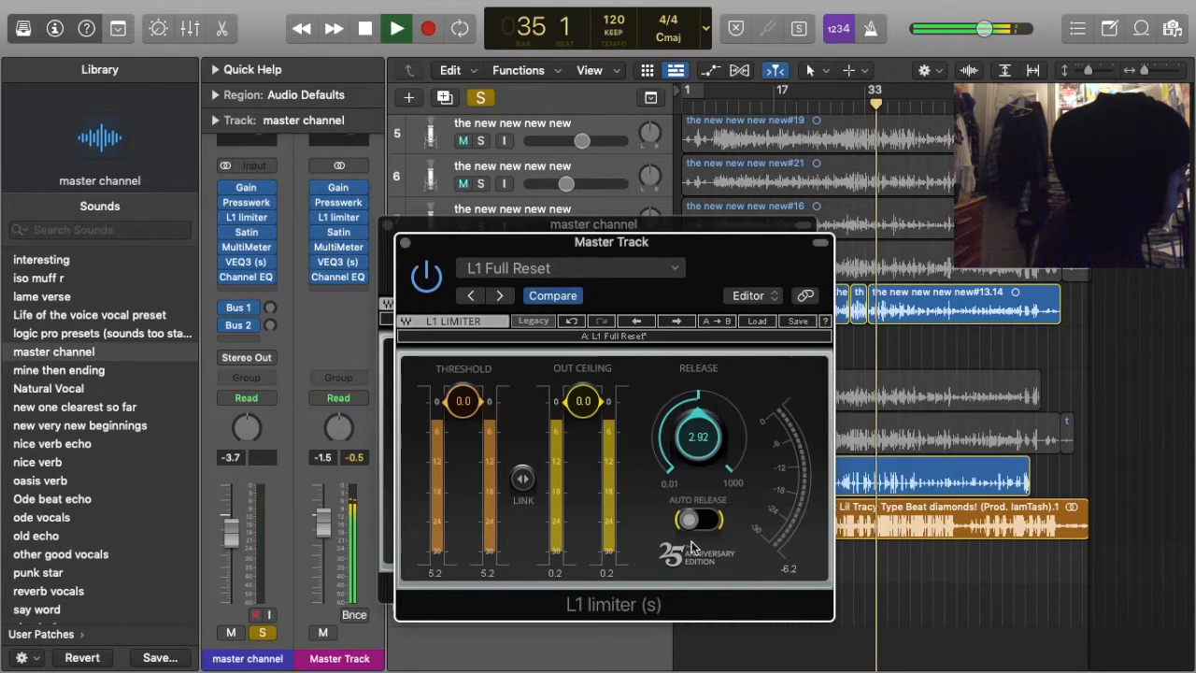
Bypass the Gain plug-in on the Master Track, and compare the sound with its L1 limiter off and on
{"action": "left_click", "coordinate": [338, 187]}
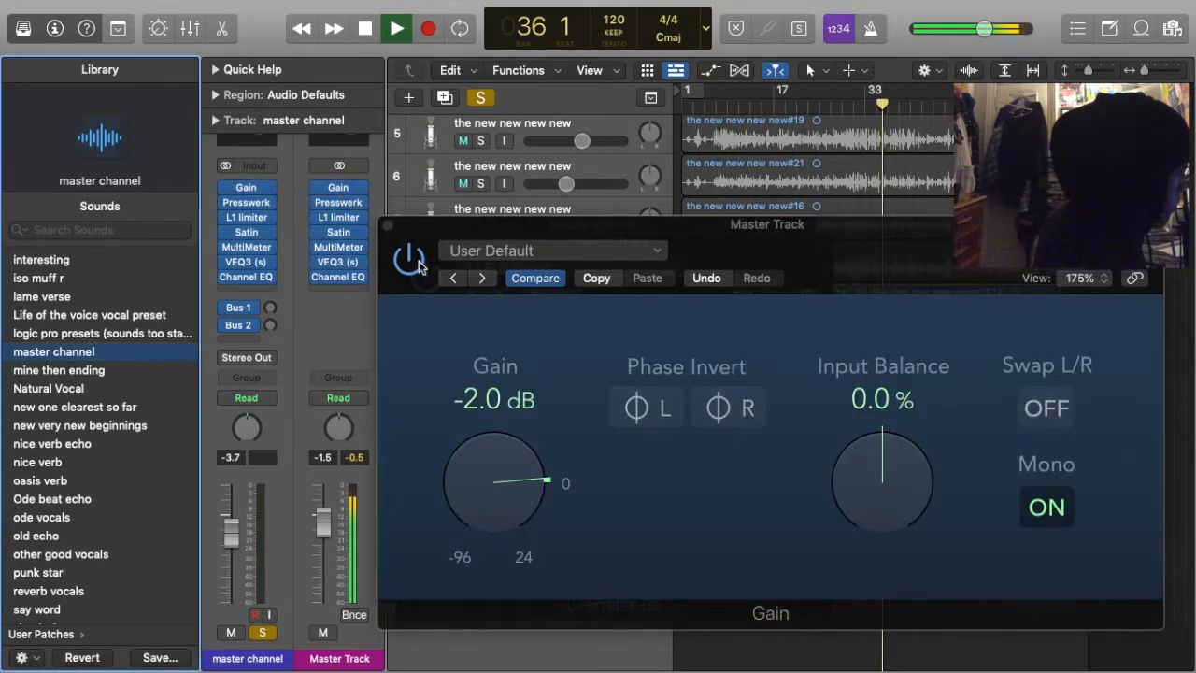
{"action": "left_click", "coordinate": [245, 217]}
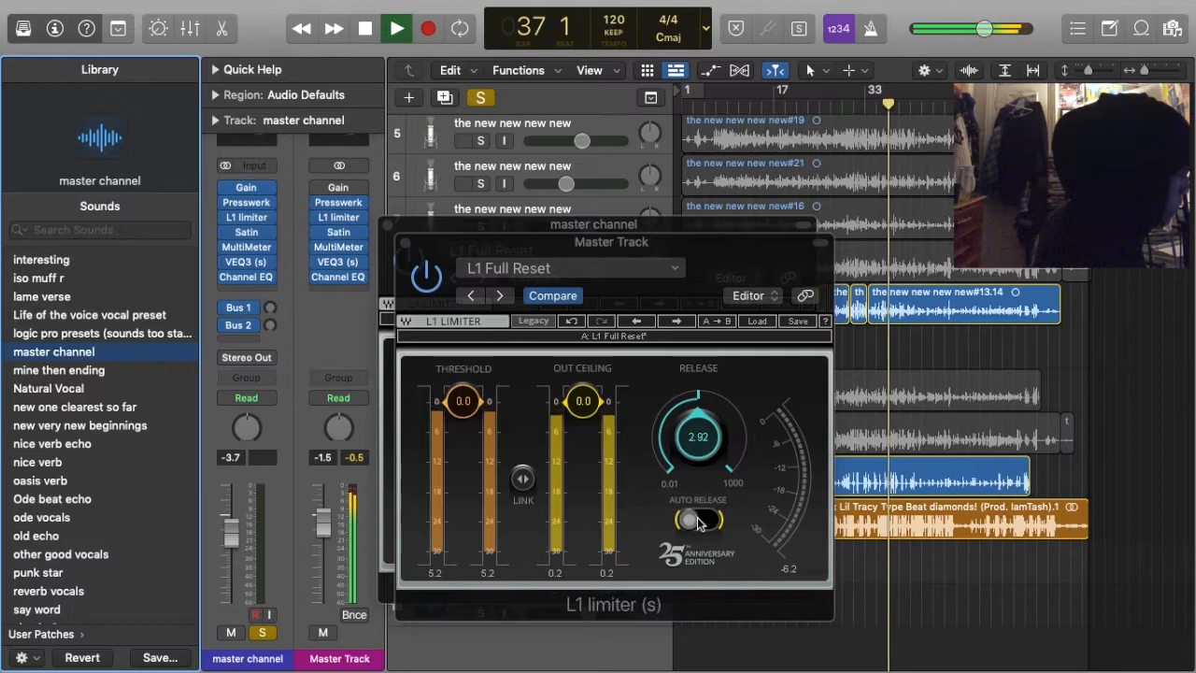
{"action": "left_click", "coordinate": [429, 276]}
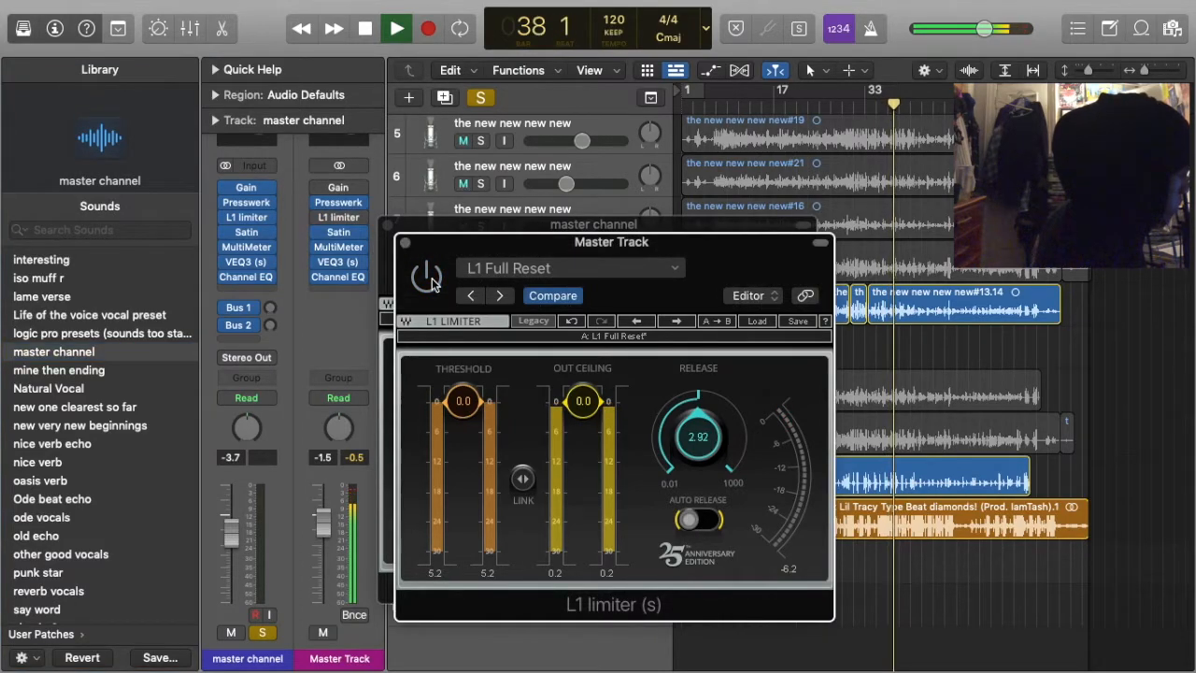
{"action": "left_click", "coordinate": [430, 276]}
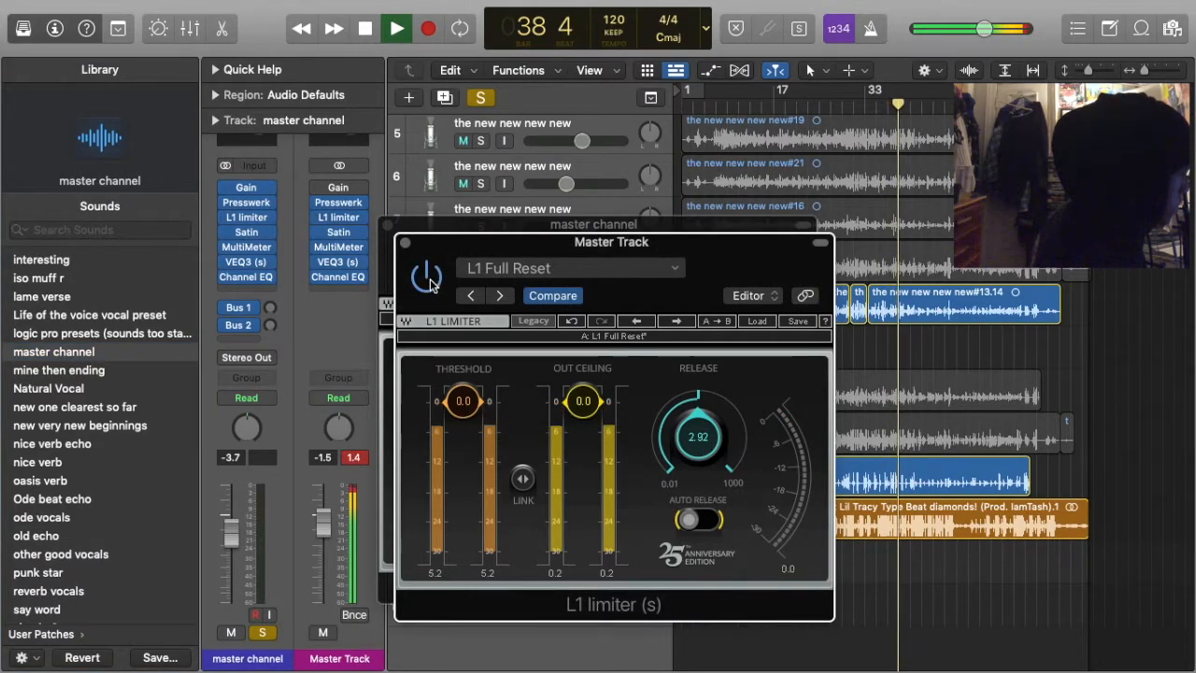
Toggle Auto Release for comparison, leave it on, and close both L1 limiter windows
{"action": "left_click", "coordinate": [707, 522]}
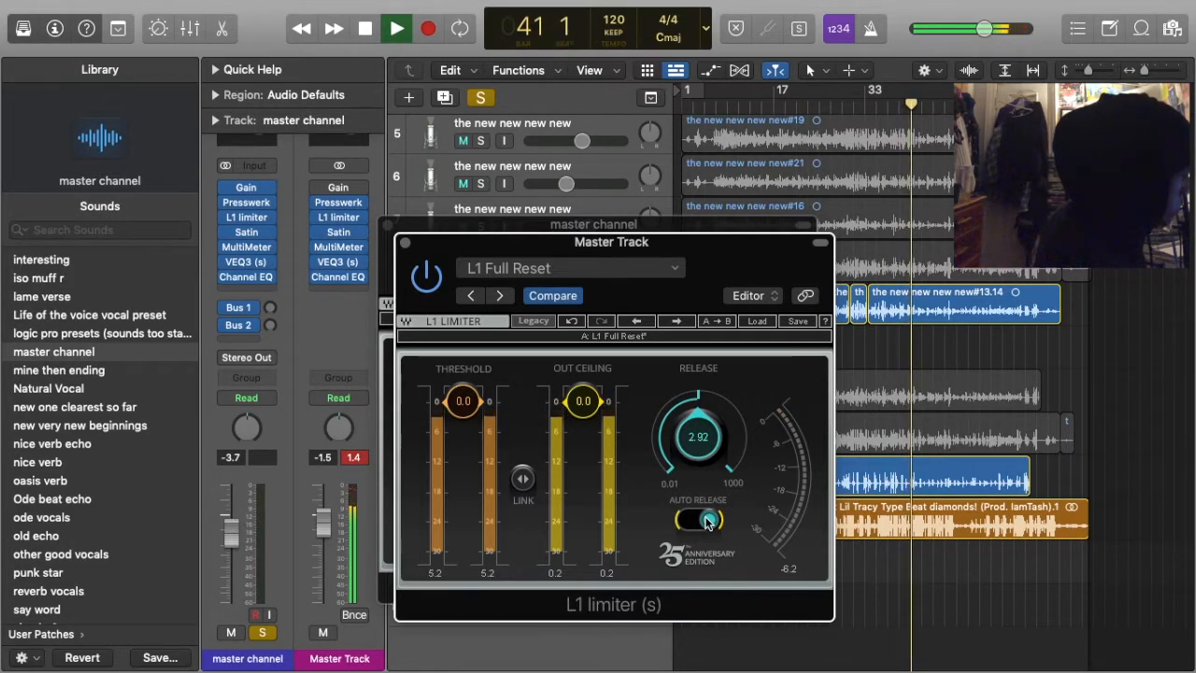
{"action": "left_click", "coordinate": [707, 522]}
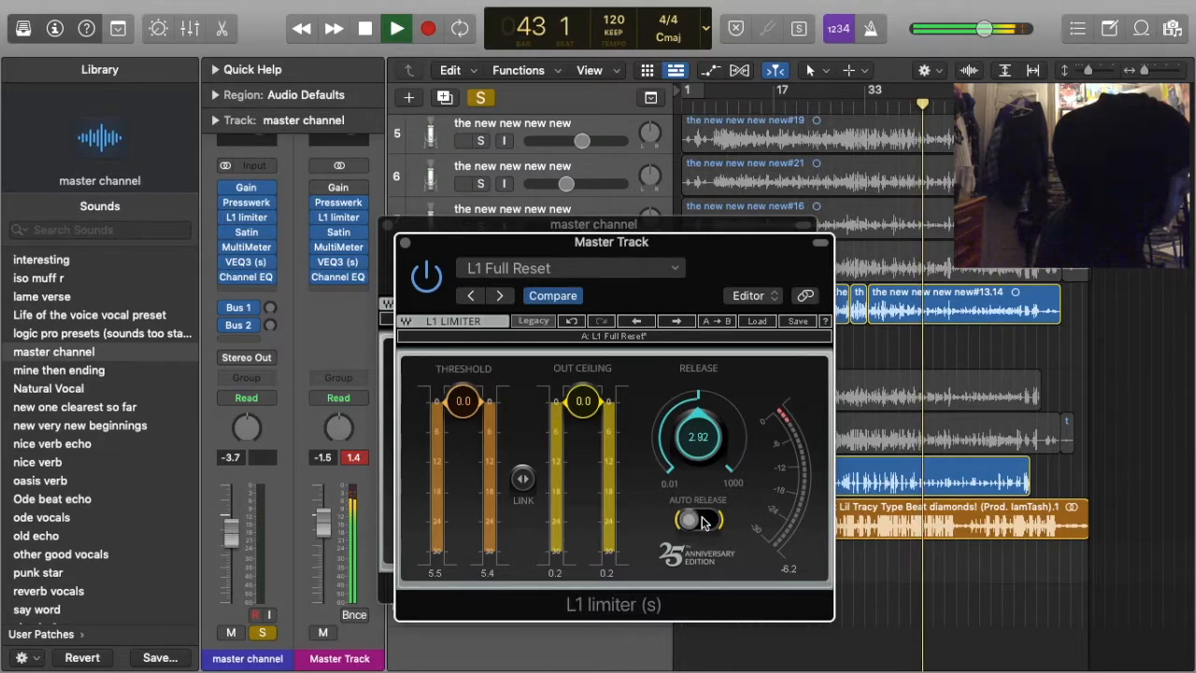
{"action": "left_click", "coordinate": [703, 522]}
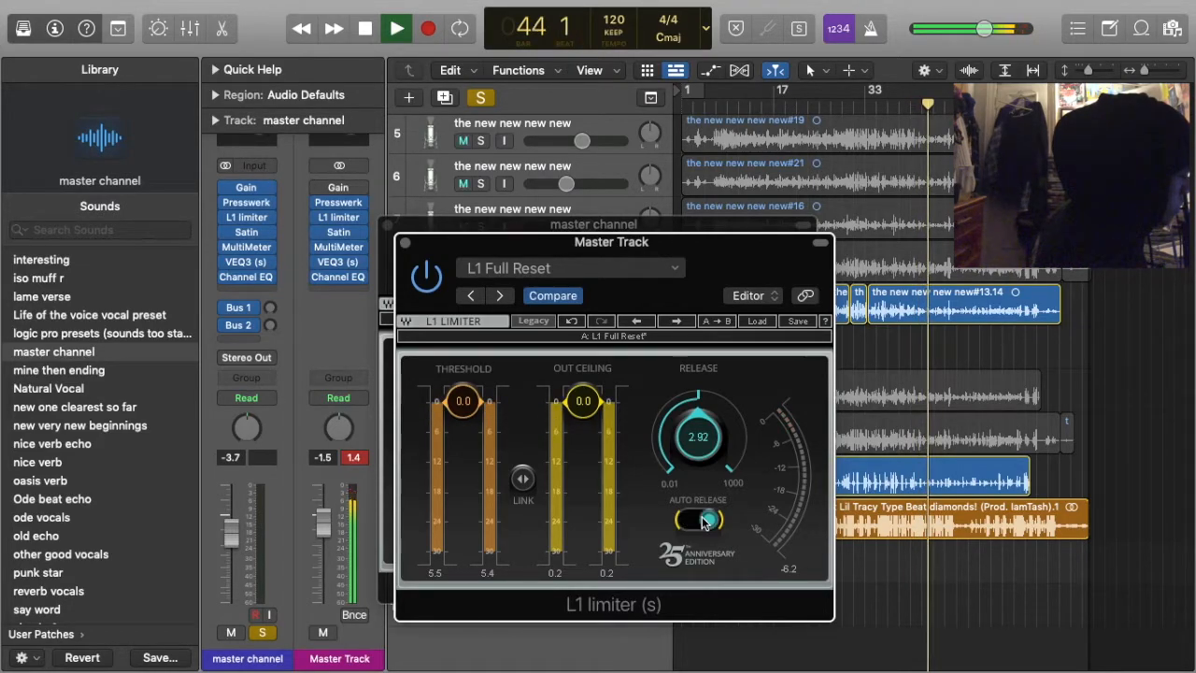
{"action": "left_click", "coordinate": [702, 522]}
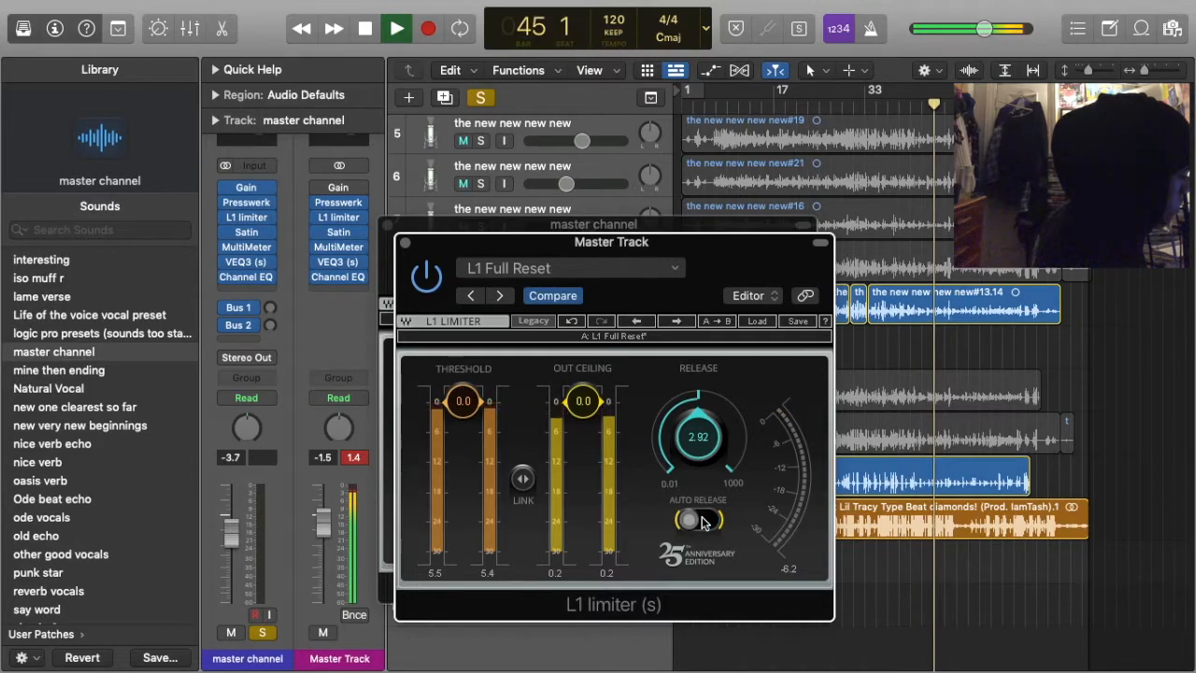
{"action": "left_click", "coordinate": [702, 523]}
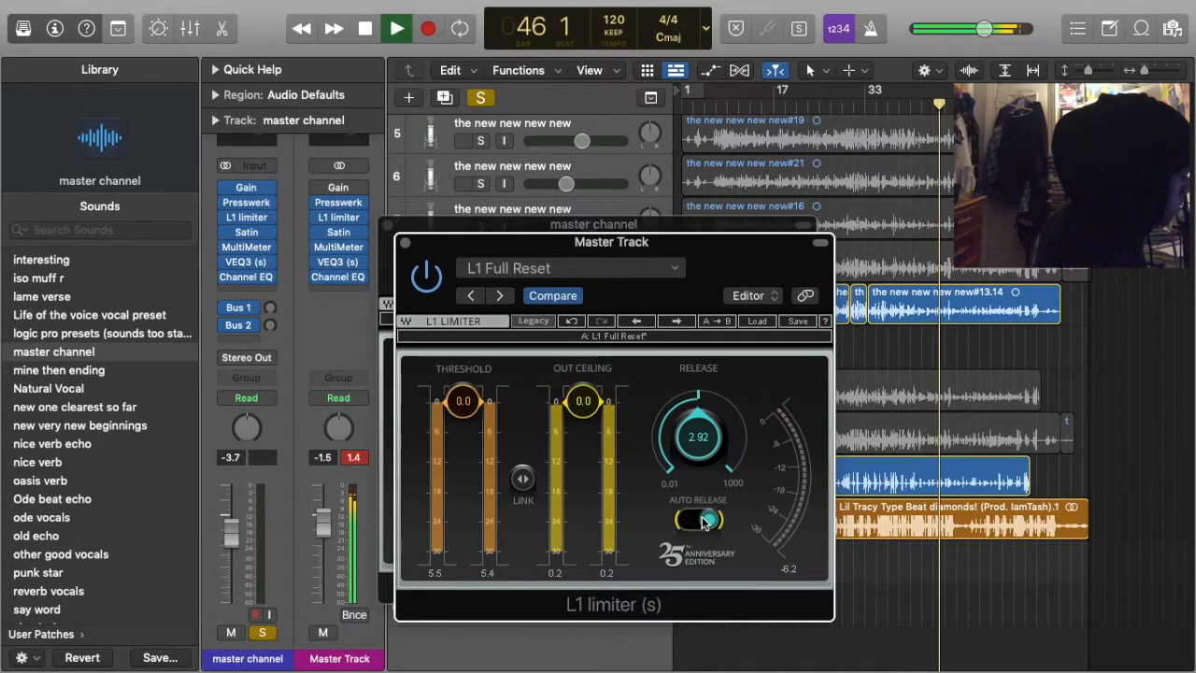
{"action": "left_click", "coordinate": [405, 243]}
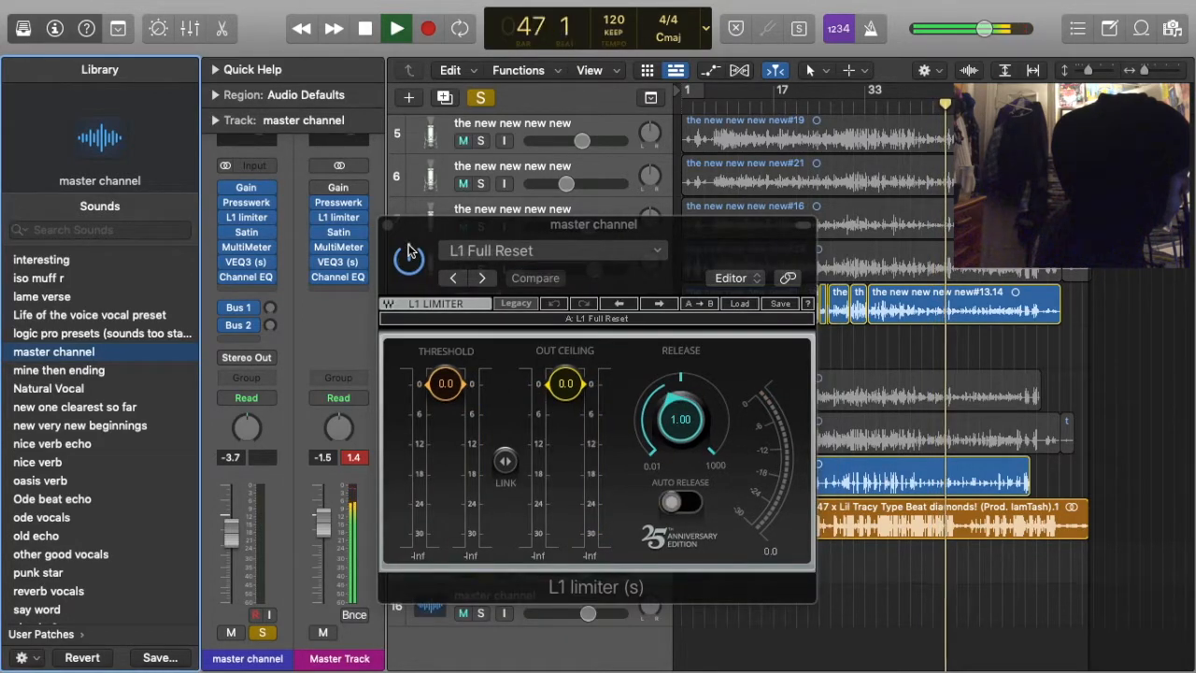
{"action": "left_click", "coordinate": [388, 225]}
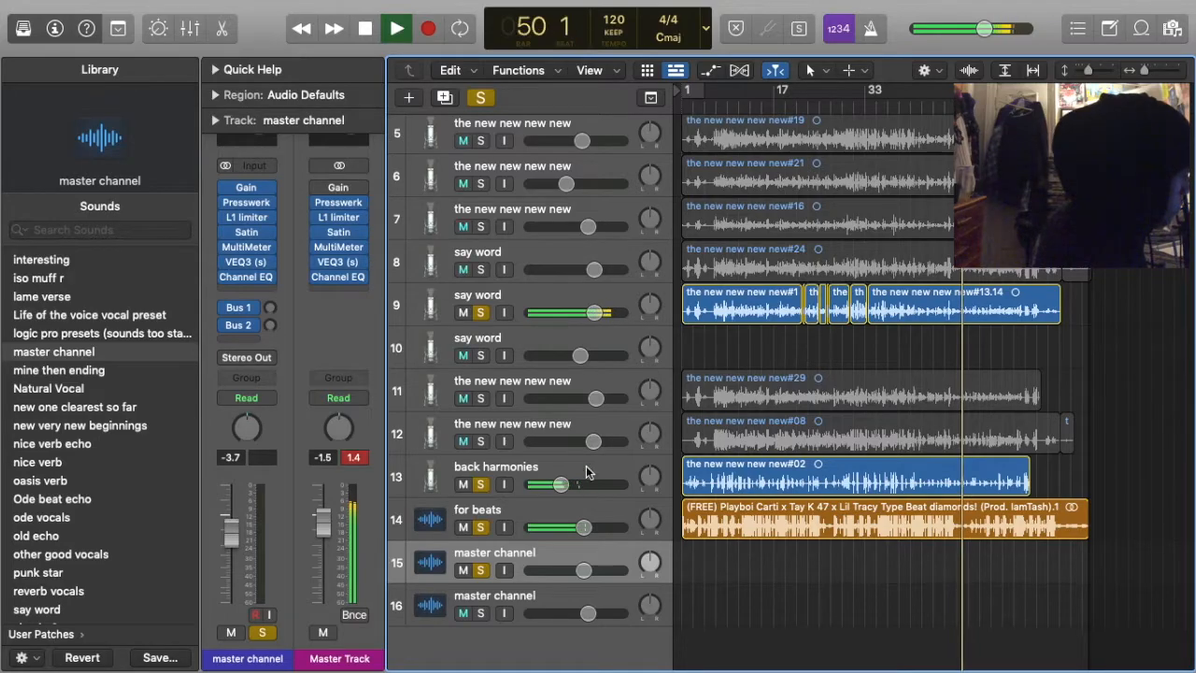
Stop playback, view the say word and back harmonies channel strips, and check the Master Track's L1 limiter
{"action": "left_click", "coordinate": [535, 289]}
{"action": "key", "text": "space"}
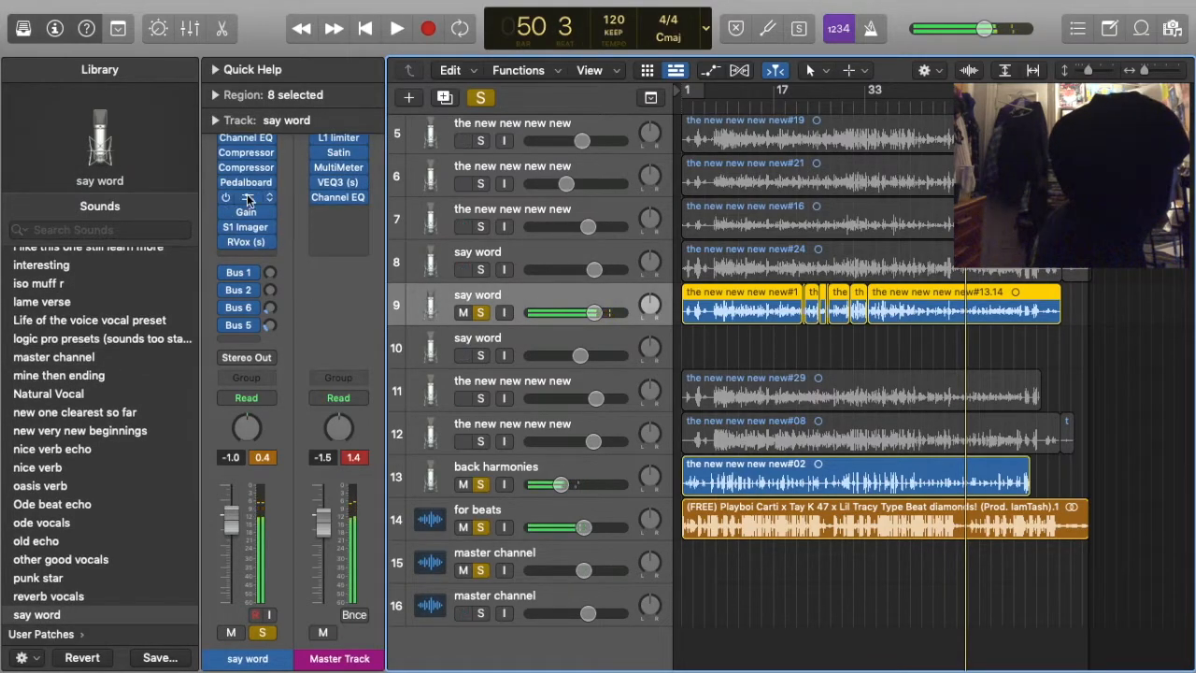
{"action": "left_click", "coordinate": [531, 465]}
{"action": "left_click", "coordinate": [340, 203]}
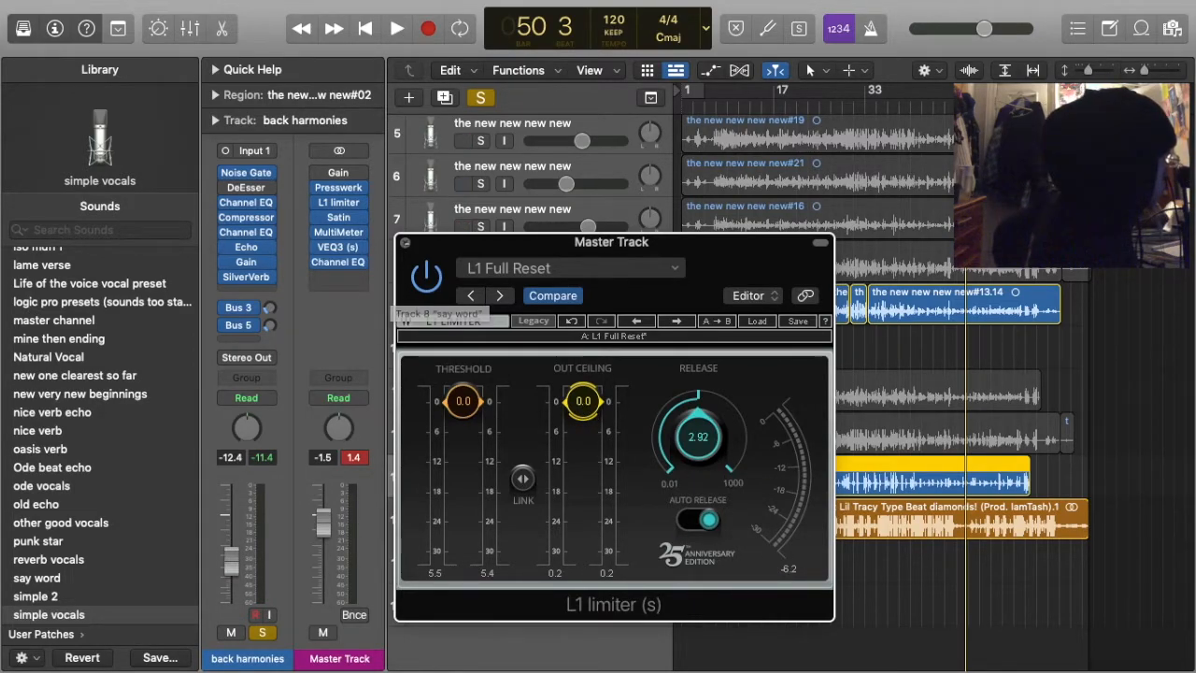
{"action": "left_click", "coordinate": [404, 243]}
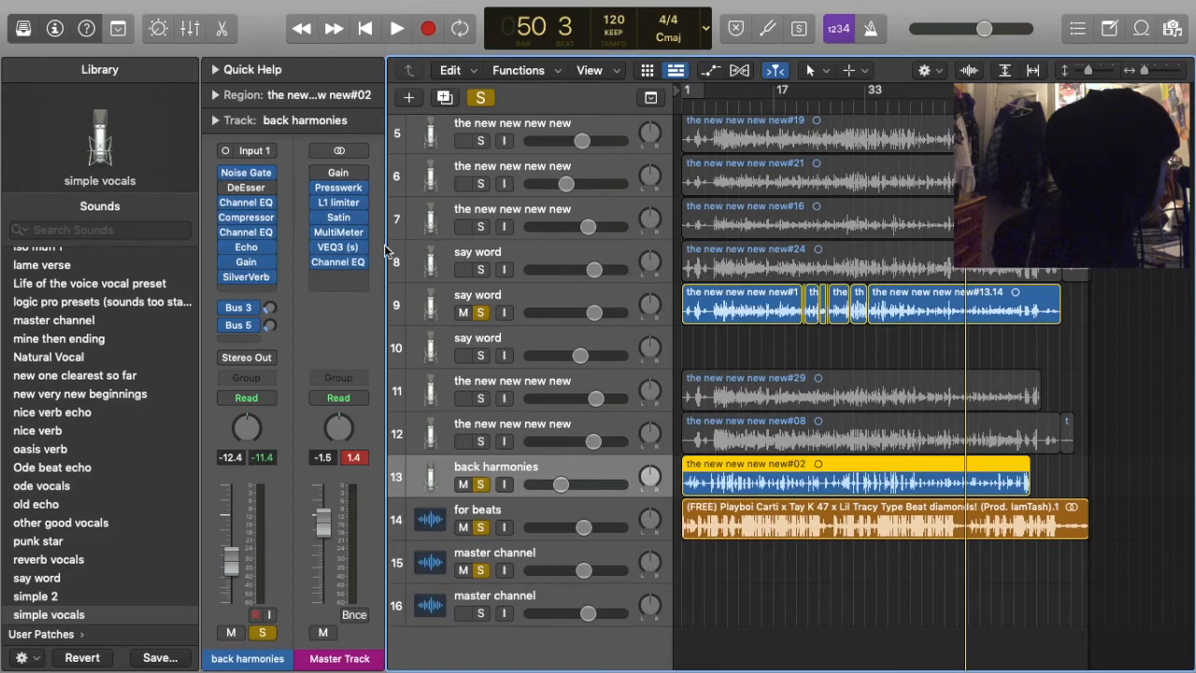
Open Satin on the master channel track, reposition its window, and check its plug-in setting options
{"action": "left_click", "coordinate": [492, 555]}
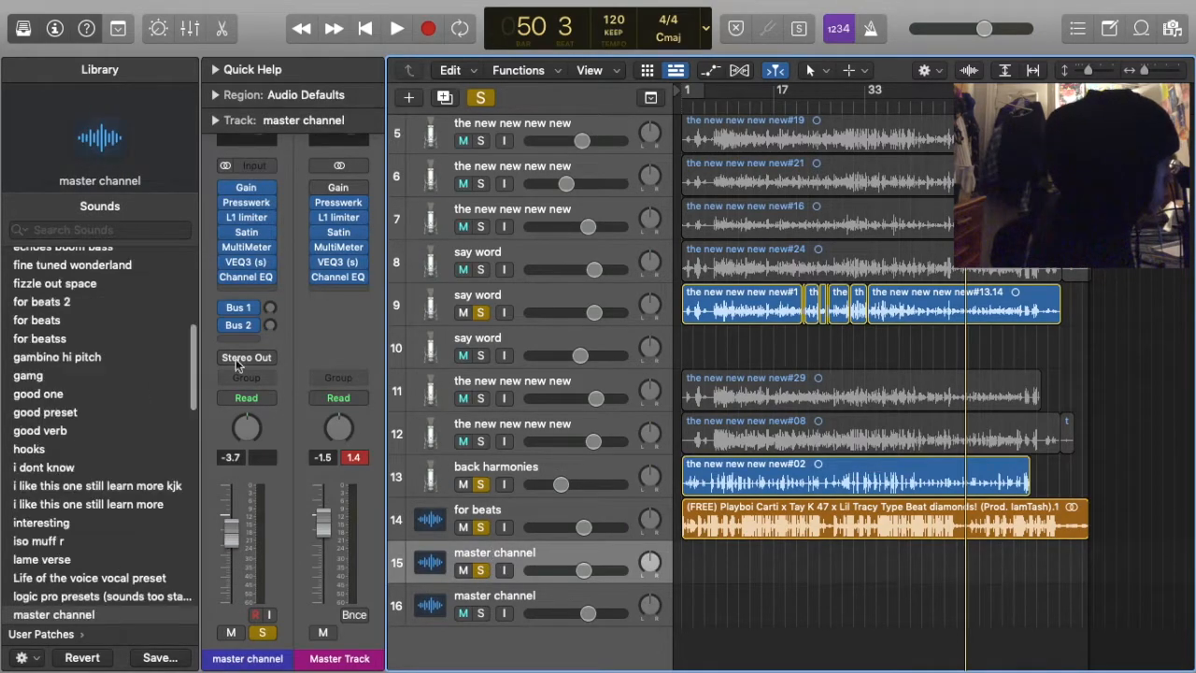
{"action": "left_click", "coordinate": [245, 235]}
{"action": "left_click", "coordinate": [245, 235]}
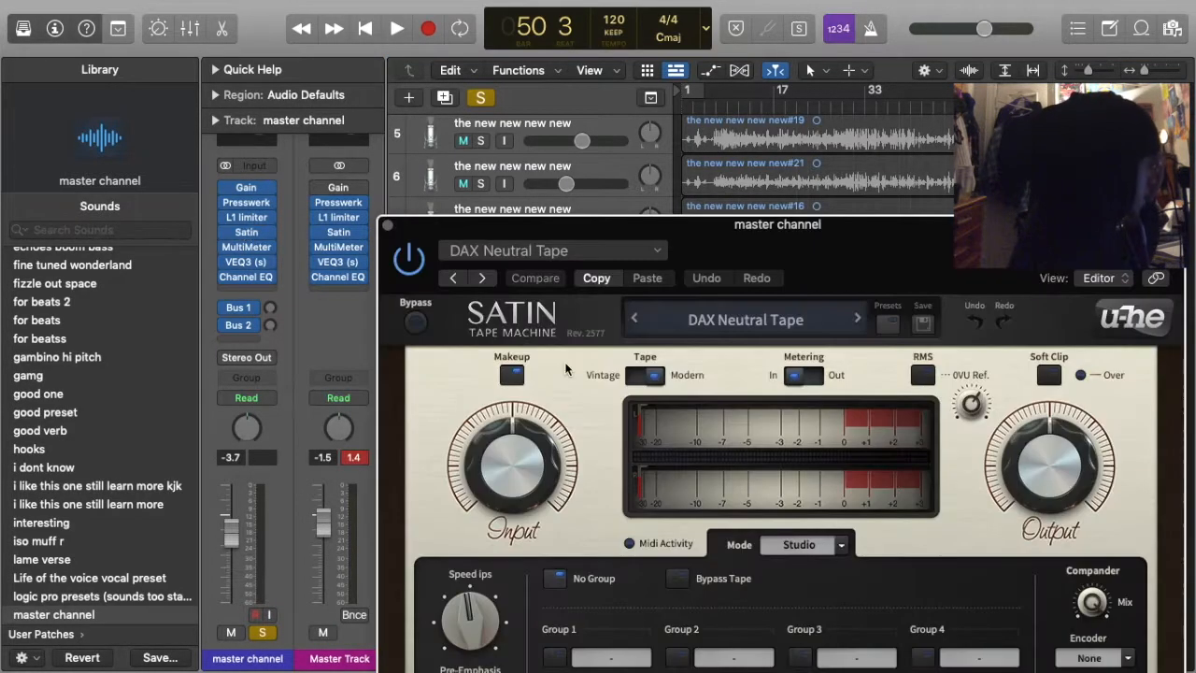
{"action": "left_click_drag", "start_coordinate": [757, 250], "coordinate": [748, 124]}
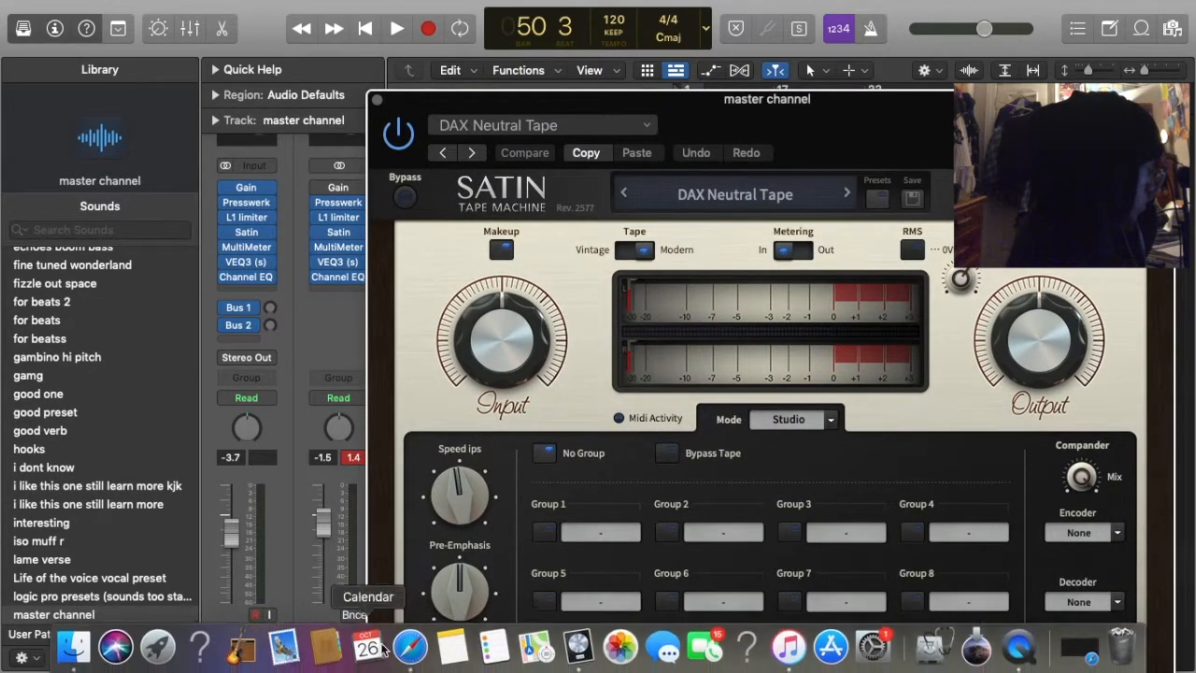
{"action": "left_click", "coordinate": [619, 126]}
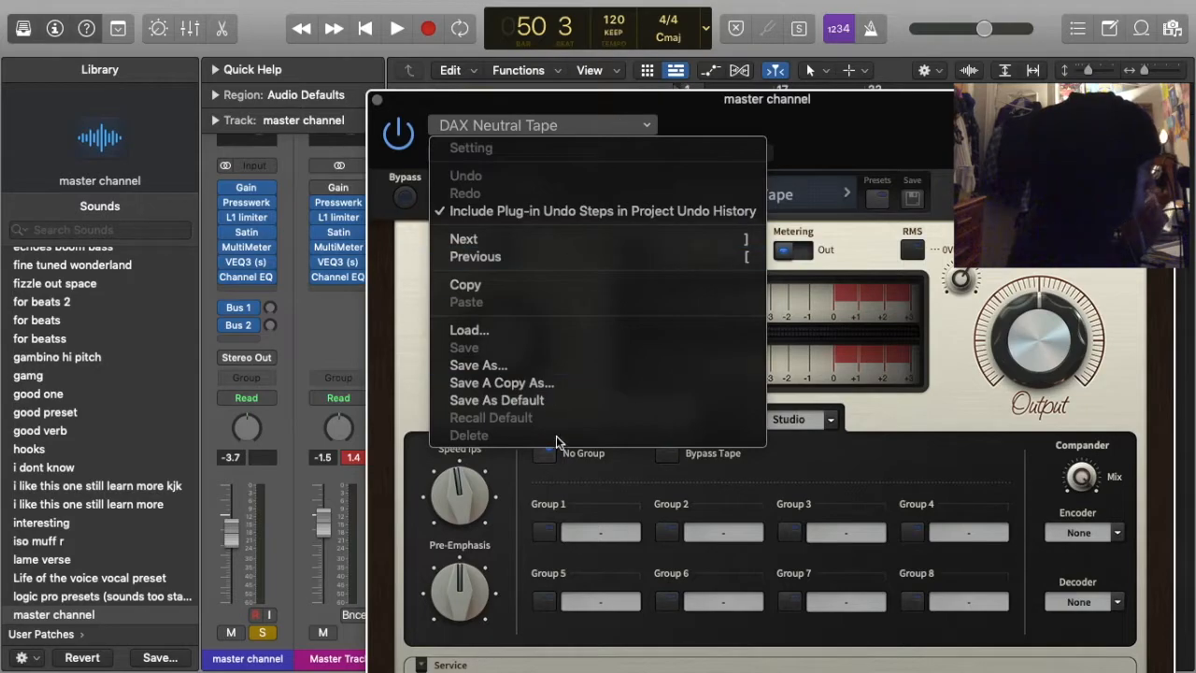
{"action": "left_click", "coordinate": [792, 219]}
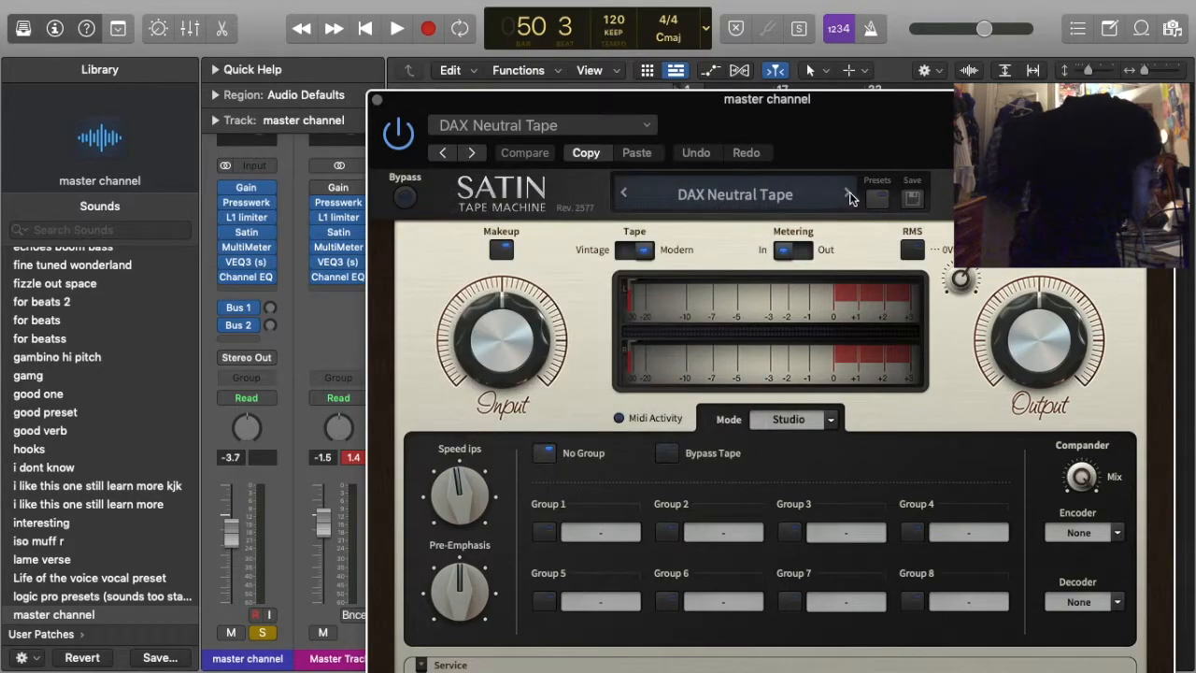
Browse Satin's presets on the master channel, including RP A800 30ips and SR The Sweet Spot, return to DAX Neutral Tape, and close the plug-in
{"action": "left_click", "coordinate": [848, 194]}
{"action": "left_click", "coordinate": [848, 195]}
{"action": "left_click", "coordinate": [848, 194]}
{"action": "left_click", "coordinate": [848, 195]}
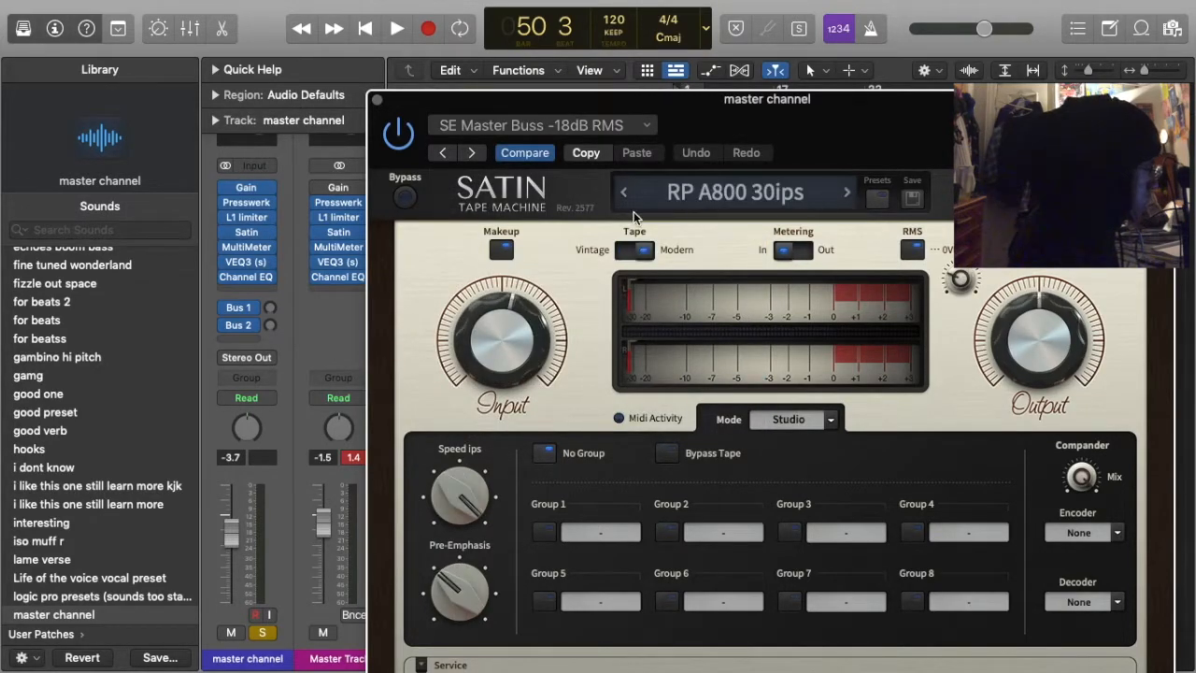
{"action": "left_click", "coordinate": [624, 194]}
{"action": "left_click", "coordinate": [624, 193]}
{"action": "left_click", "coordinate": [624, 193]}
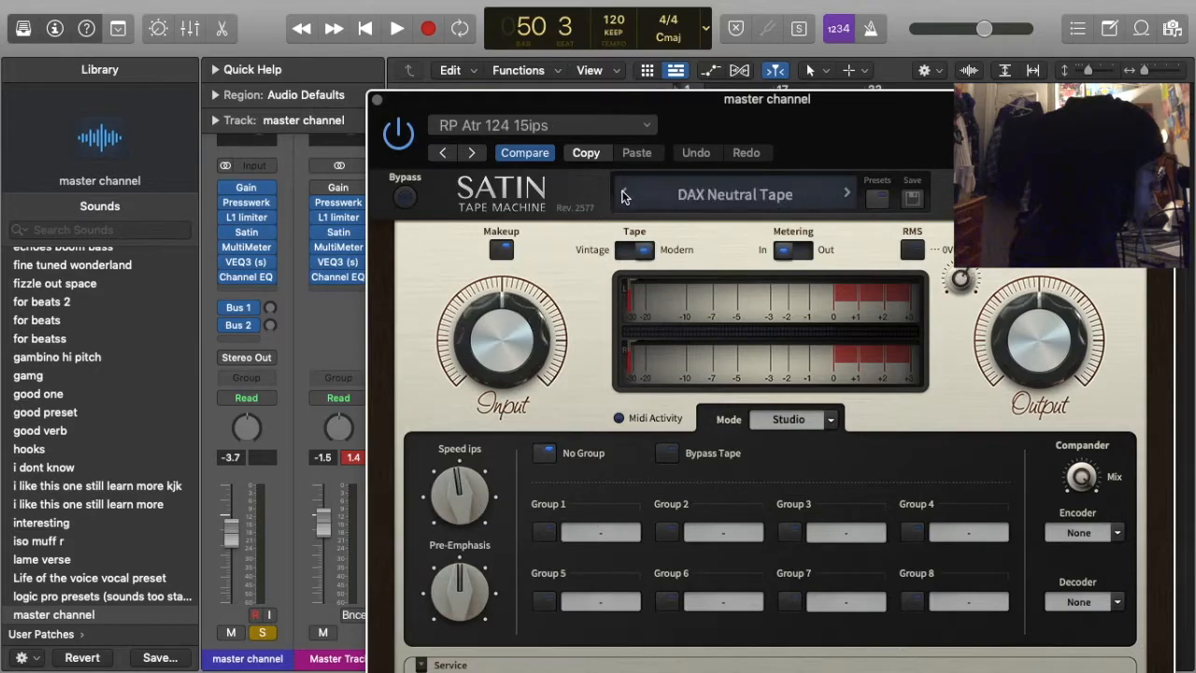
{"action": "left_click", "coordinate": [624, 194]}
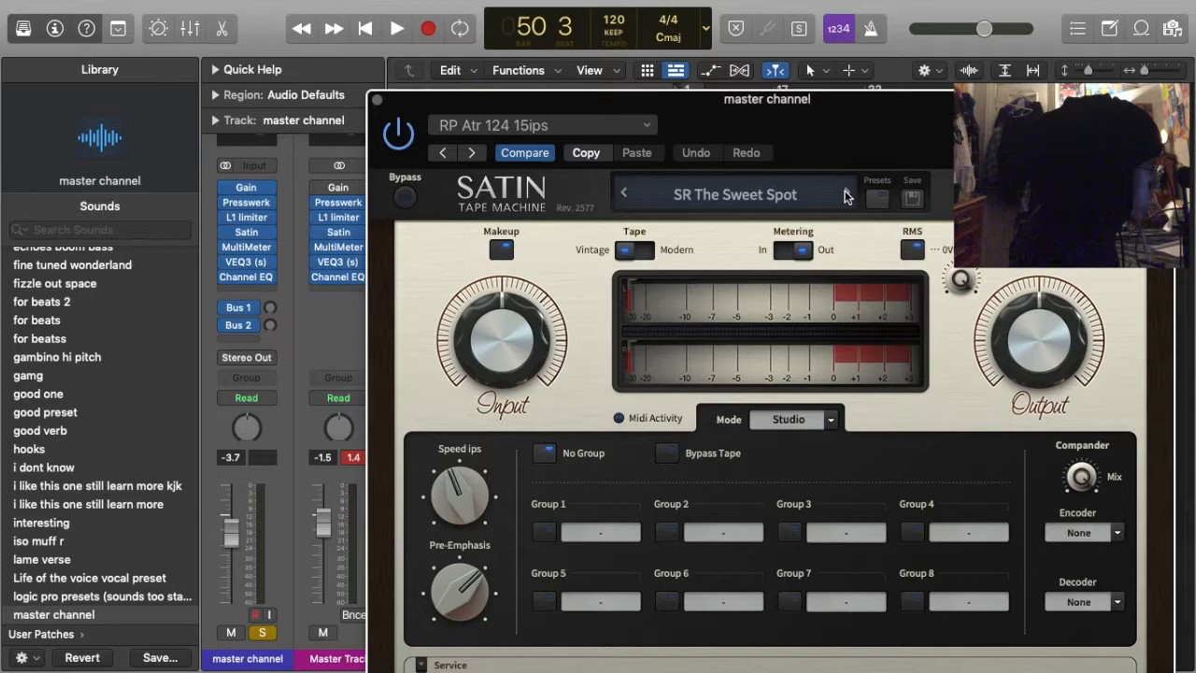
{"action": "left_click", "coordinate": [846, 194]}
{"action": "left_click", "coordinate": [378, 100]}
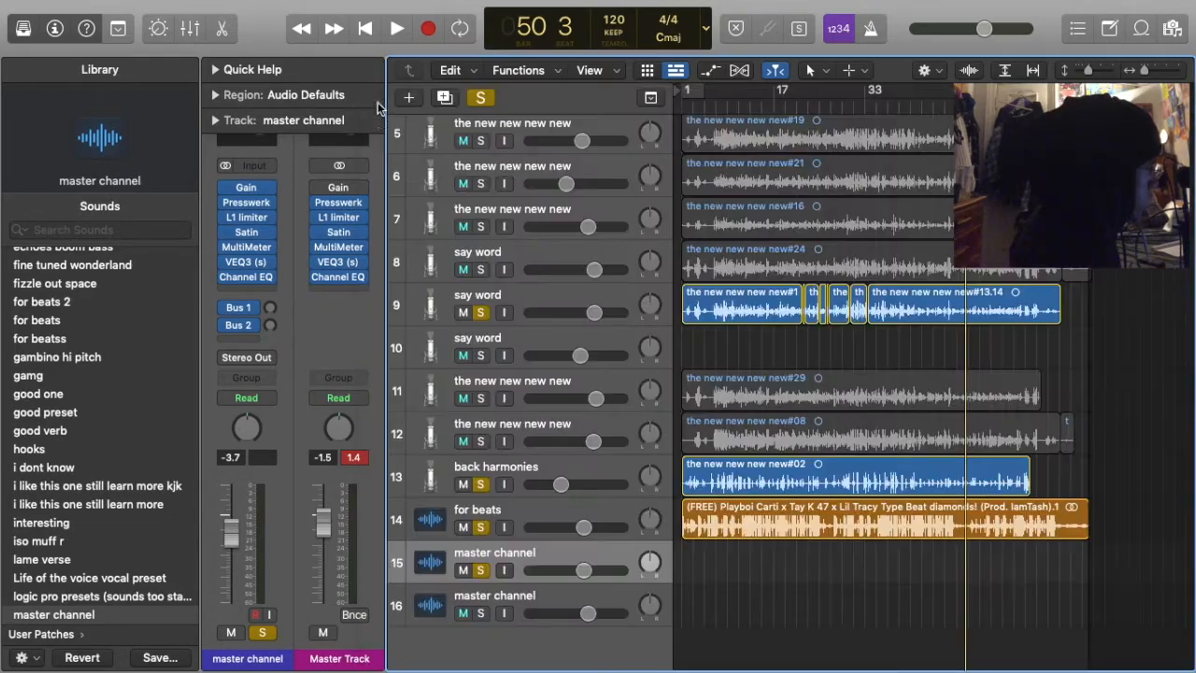
Check the preset used by the Master Track's Satin plug-in and close its window
{"action": "left_click", "coordinate": [334, 235]}
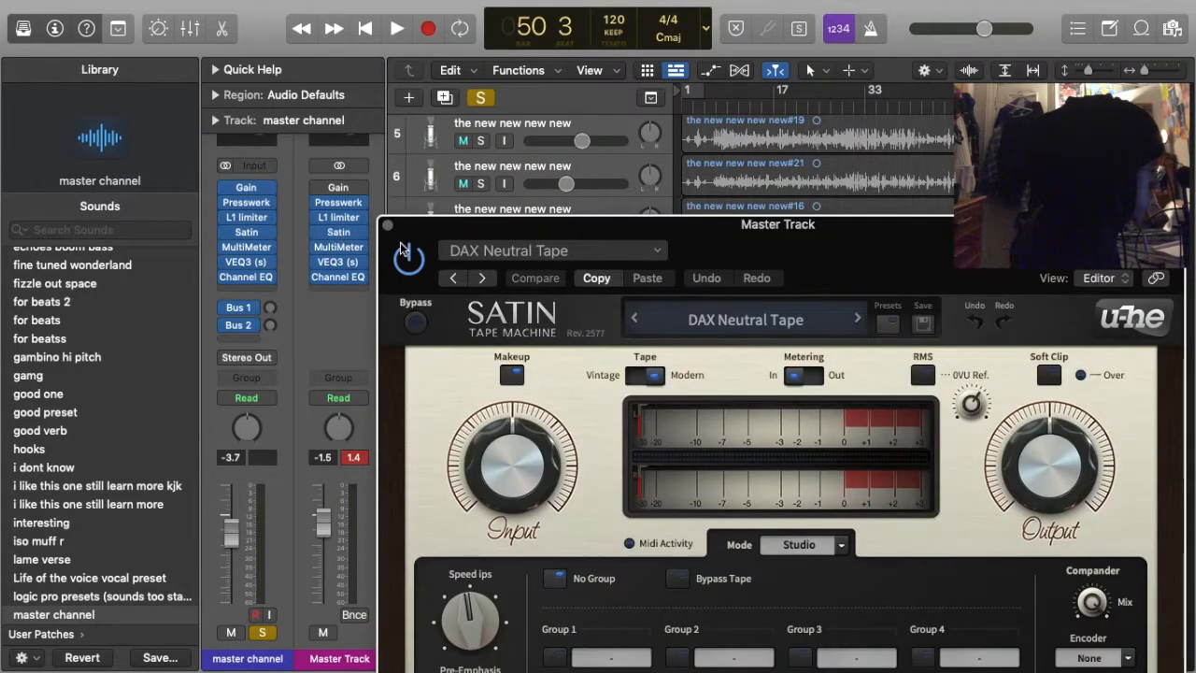
{"action": "left_click", "coordinate": [574, 245]}
{"action": "left_click", "coordinate": [523, 251]}
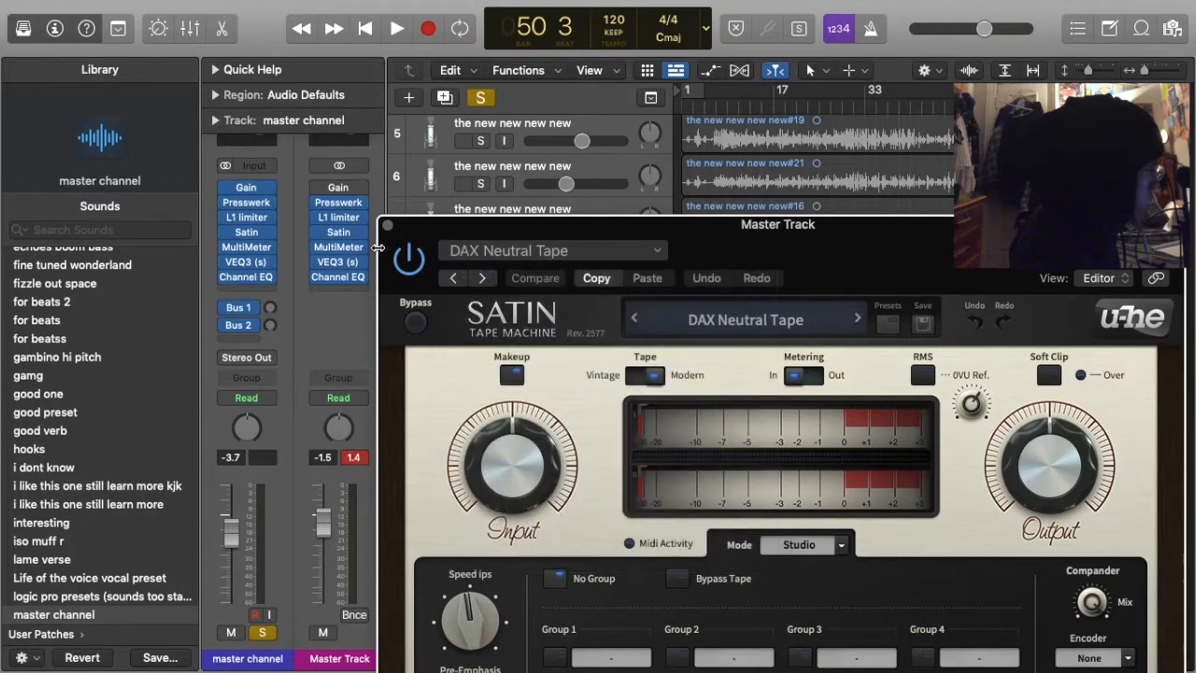
{"action": "left_click", "coordinate": [388, 229]}
Try the SR The Sweet Spot preset in the master channel's Satin and close the plug-in
{"action": "left_click", "coordinate": [247, 235]}
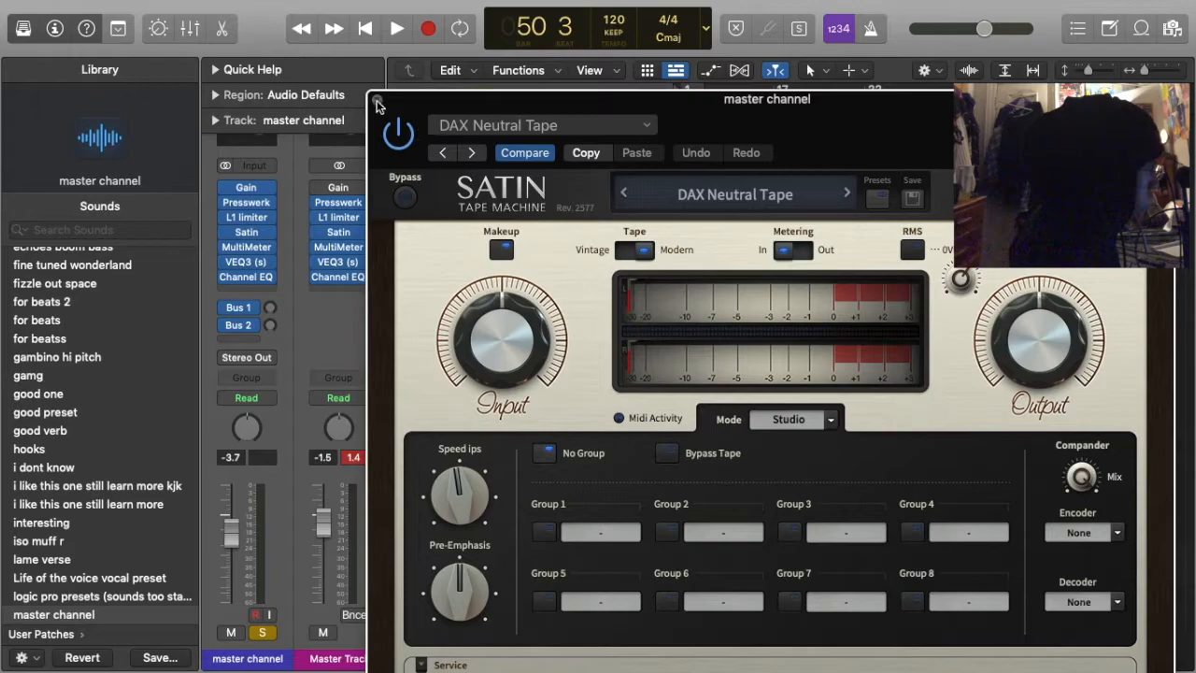
{"action": "left_click", "coordinate": [623, 195]}
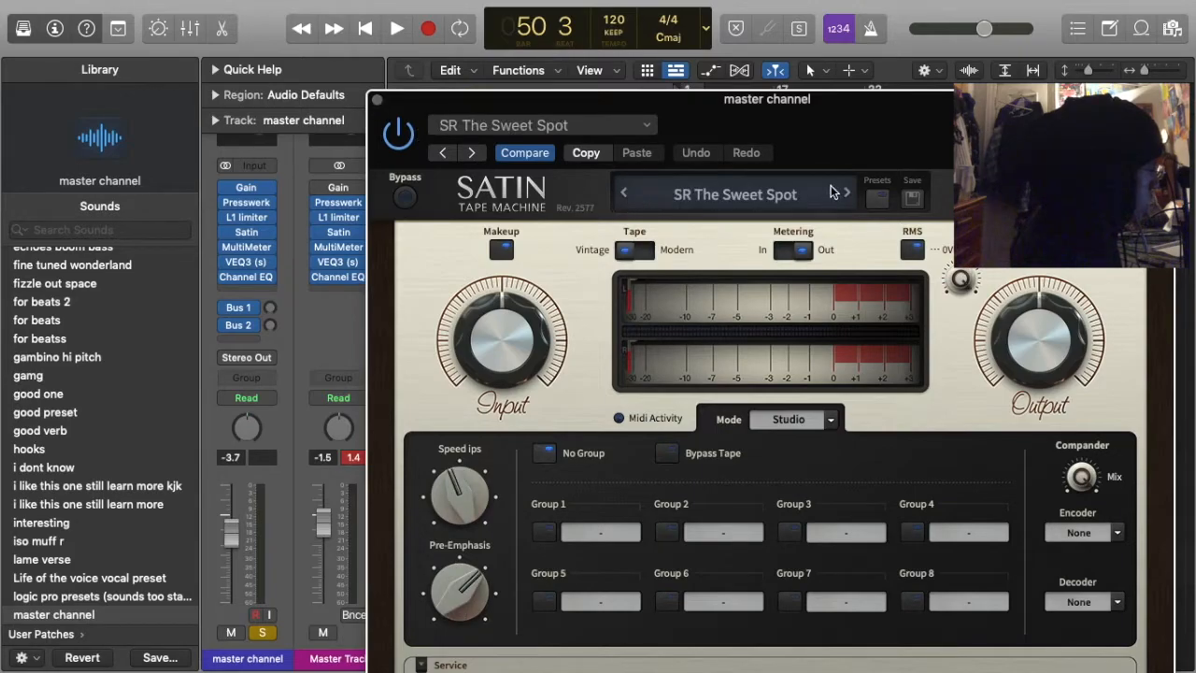
{"action": "left_click", "coordinate": [377, 99]}
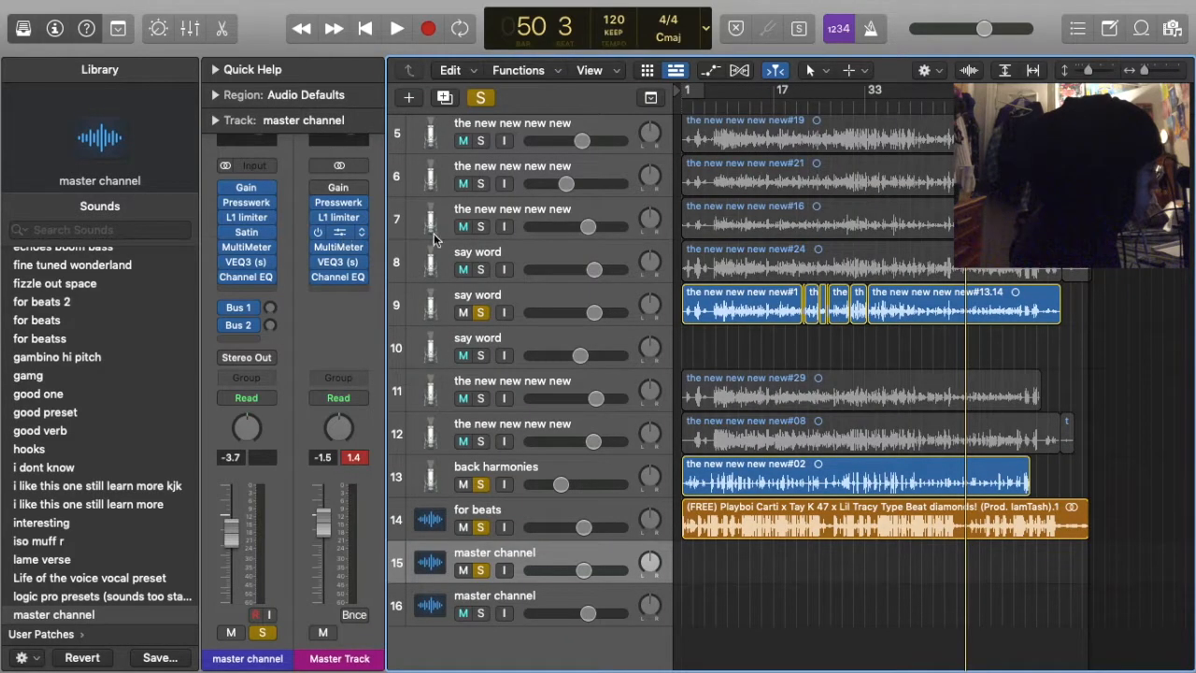
Compare Satin's SR The Sweet Spot and DAX Neutral Tape presets on the Master Track during playback, and close it on DAX Neutral Tape
{"action": "left_click", "coordinate": [338, 231]}
{"action": "left_click", "coordinate": [639, 319]}
{"action": "key", "text": "space"}
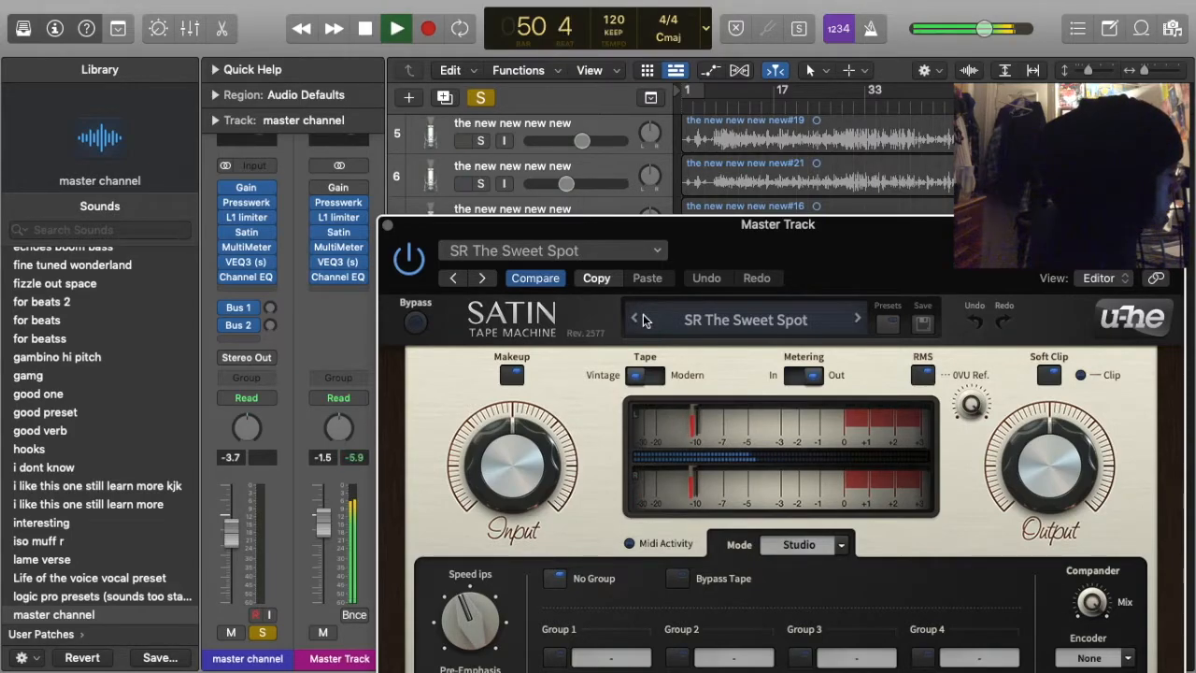
{"action": "left_click", "coordinate": [857, 320]}
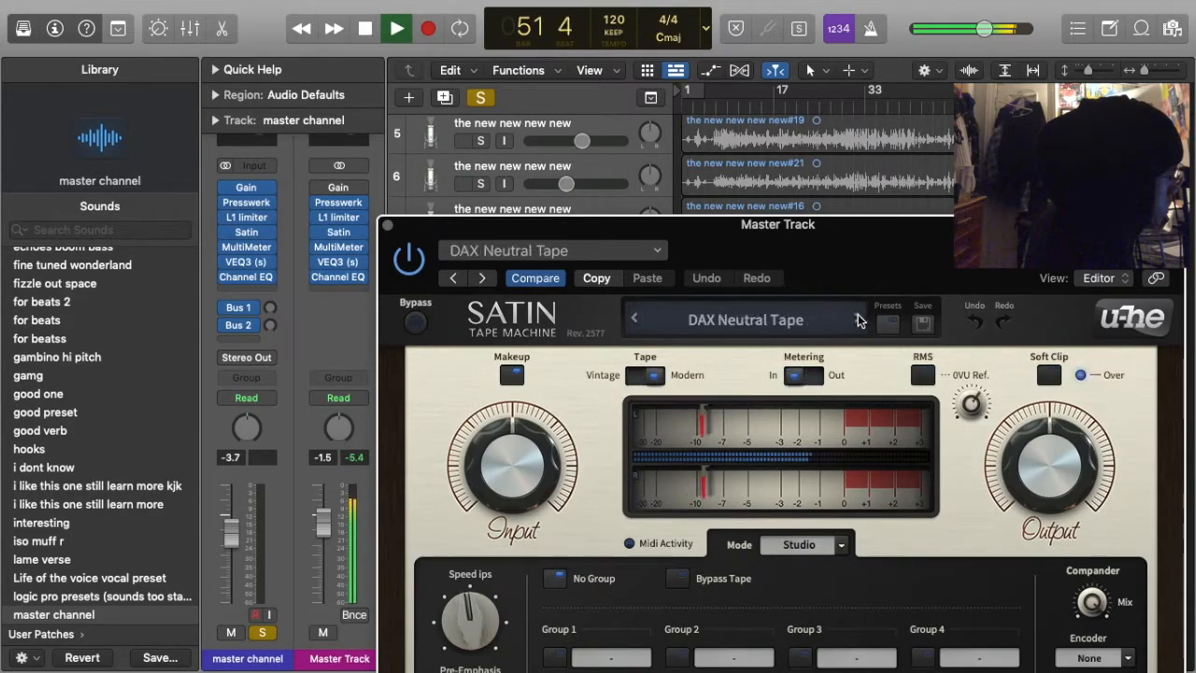
{"action": "left_click", "coordinate": [633, 319]}
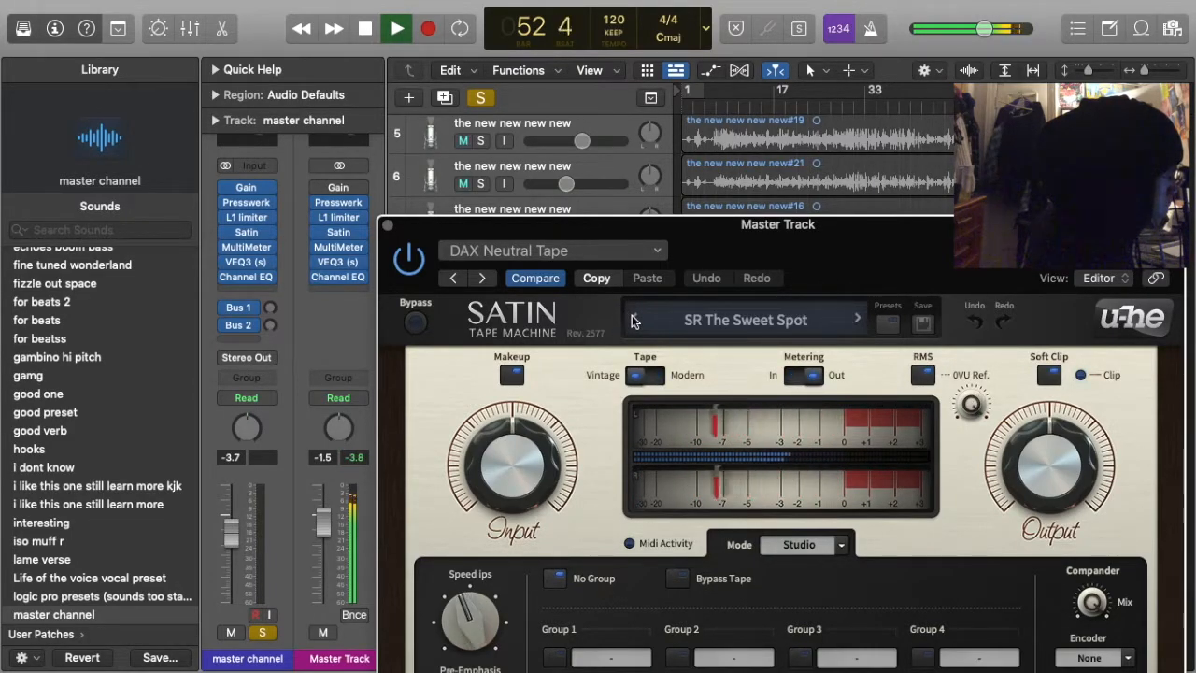
{"action": "key", "text": "space"}
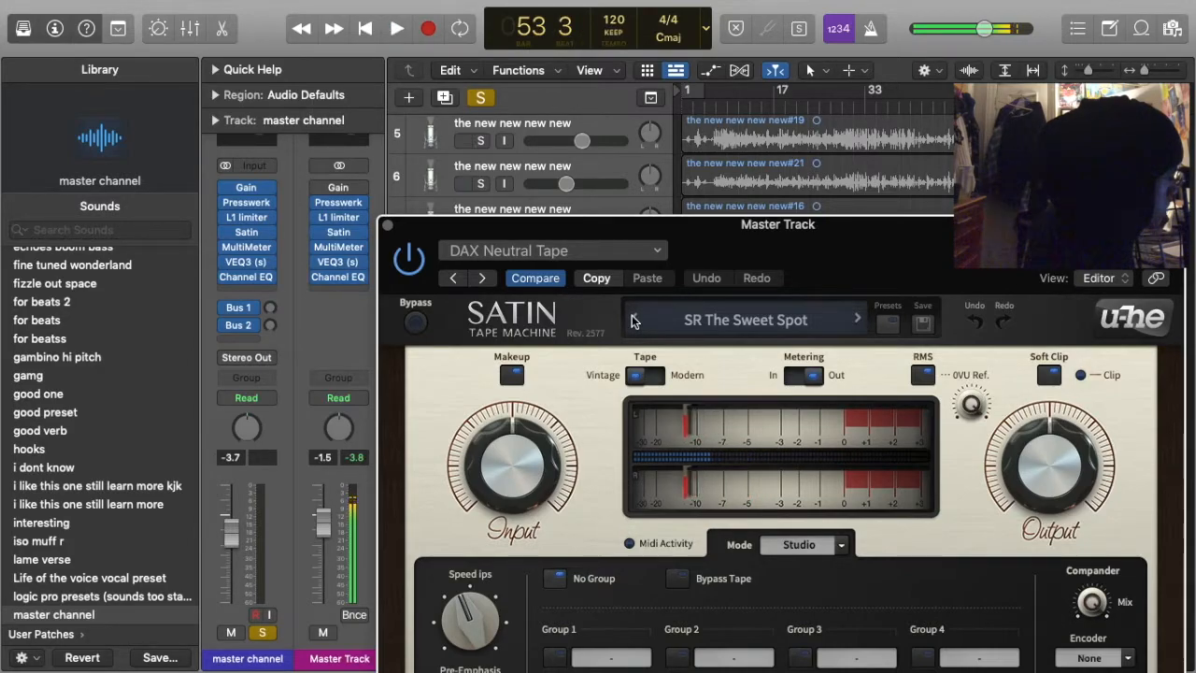
{"action": "left_click", "coordinate": [852, 320]}
{"action": "key", "text": "space"}
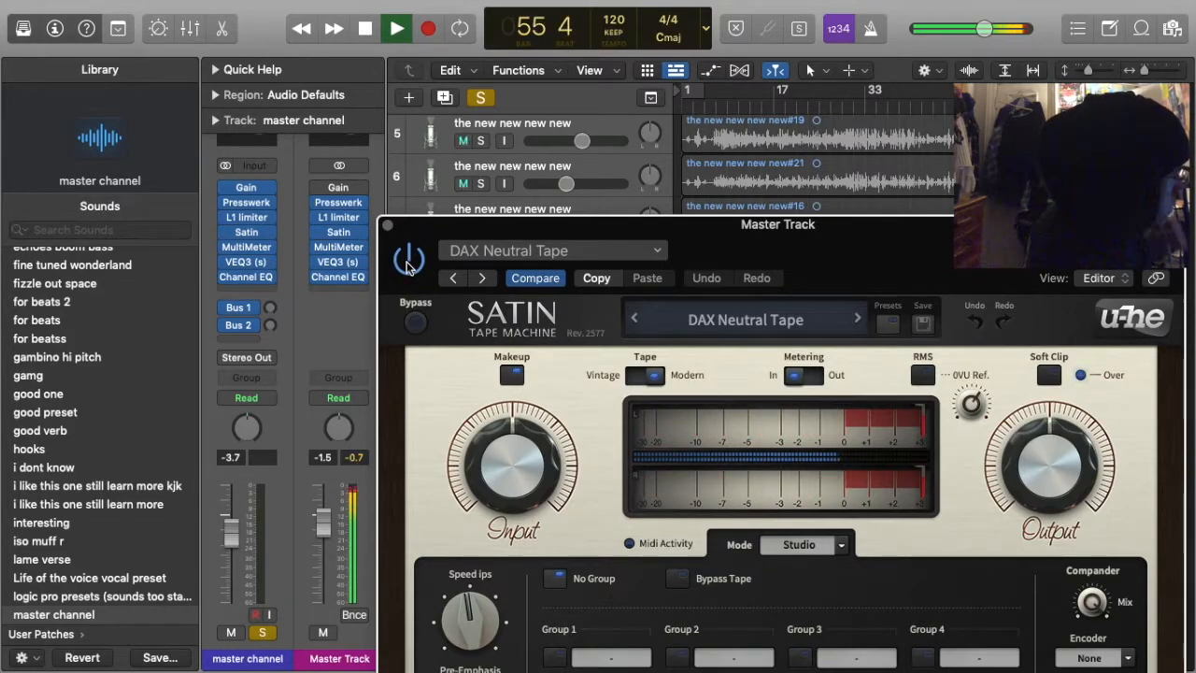
{"action": "key", "text": "space"}
{"action": "left_click", "coordinate": [388, 225]}
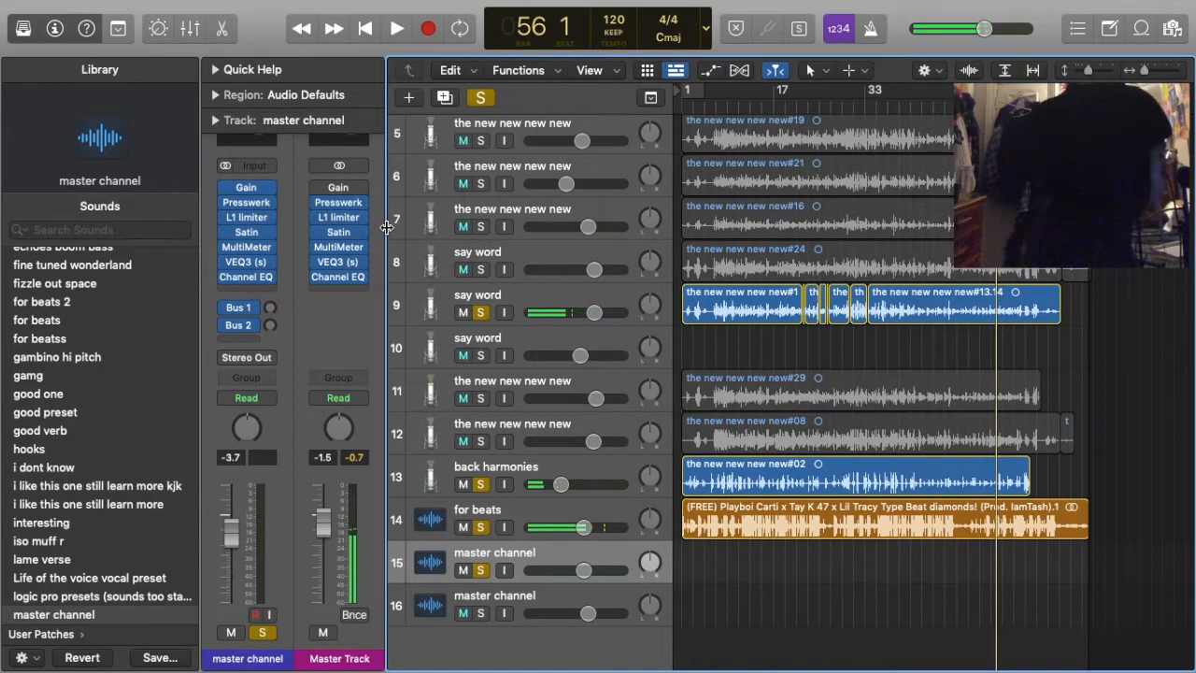
Play a short passage of the mix and briefly reopen the Master Track's Satin to check it
{"action": "key", "text": "space"}
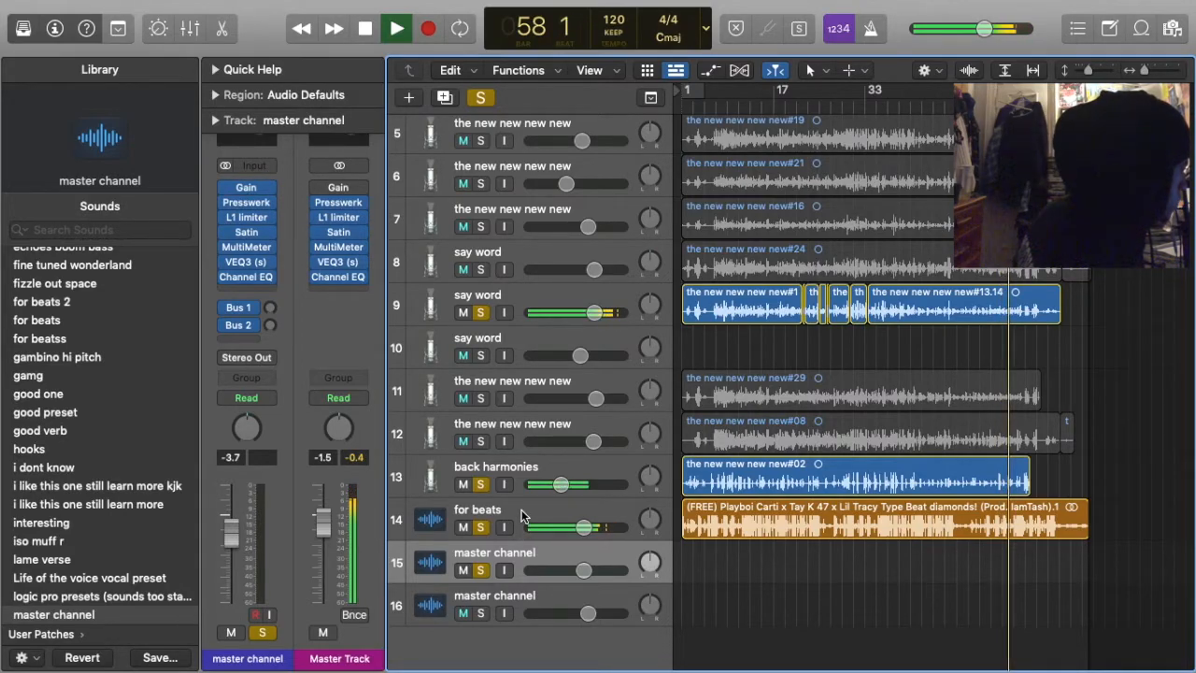
{"action": "key", "text": "space"}
{"action": "mouse_move", "coordinate": [327, 236]}
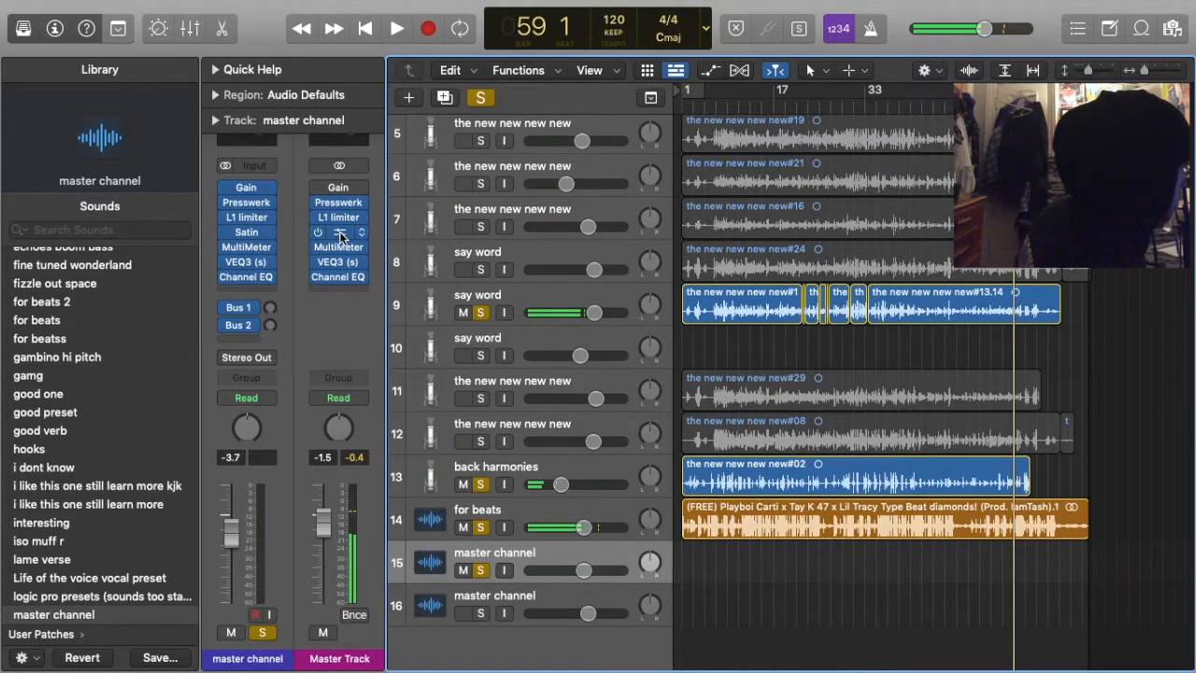
{"action": "left_click", "coordinate": [341, 235]}
{"action": "left_click", "coordinate": [386, 226]}
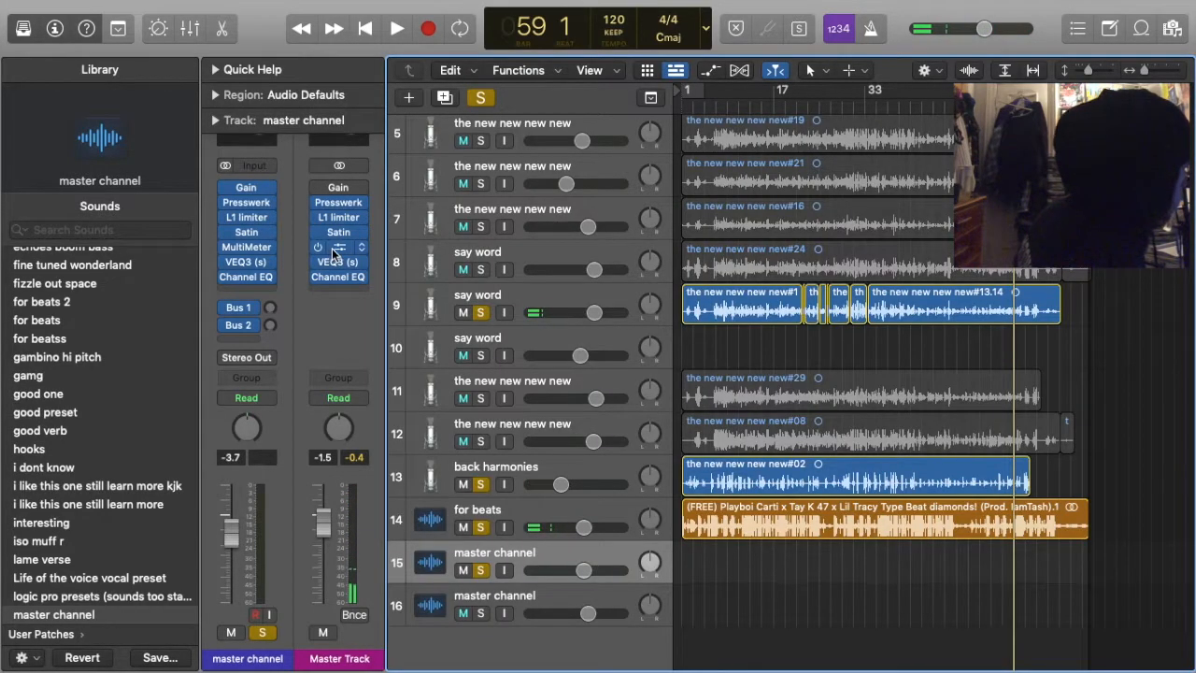
Open the Master Track's MultiMeter, enlarge its view to 175%, and reposition it to examine the LUFS readings
{"action": "left_click", "coordinate": [331, 247]}
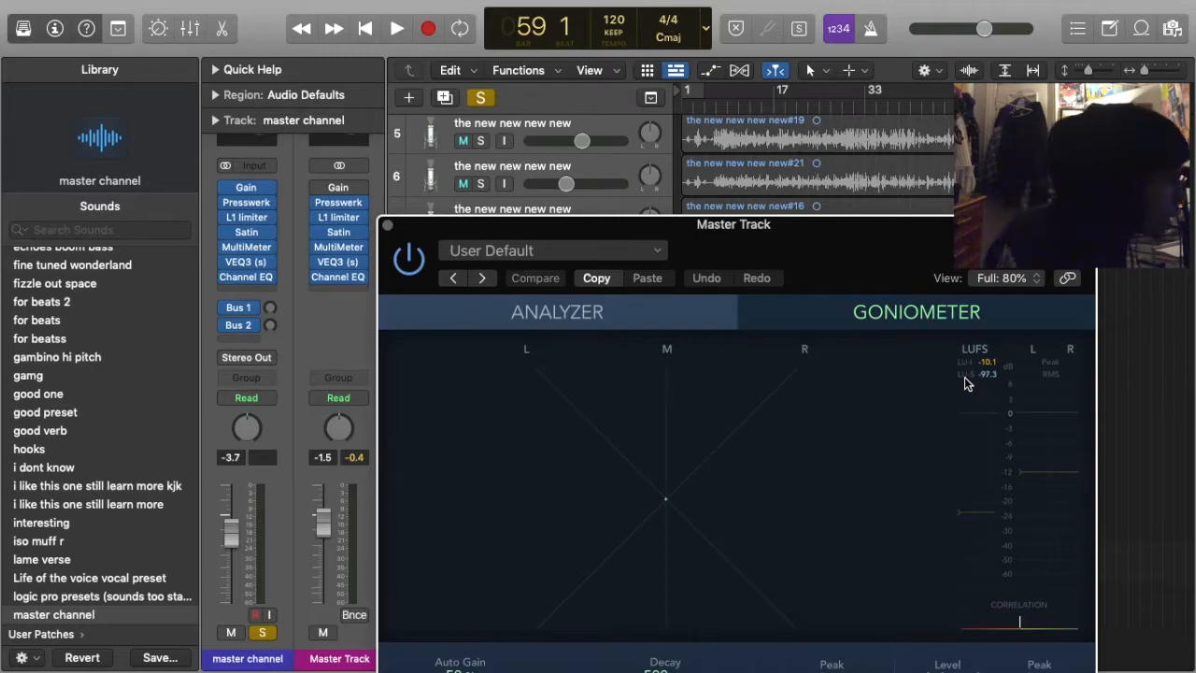
{"action": "left_click", "coordinate": [1004, 277]}
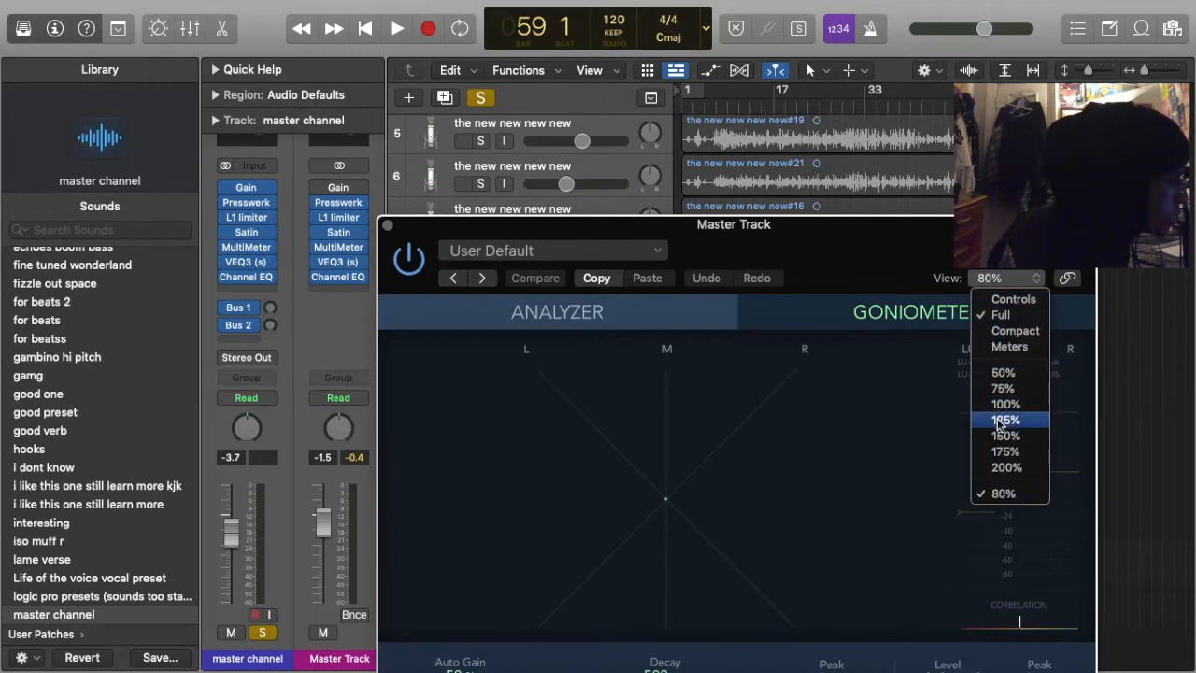
{"action": "left_click", "coordinate": [1014, 458]}
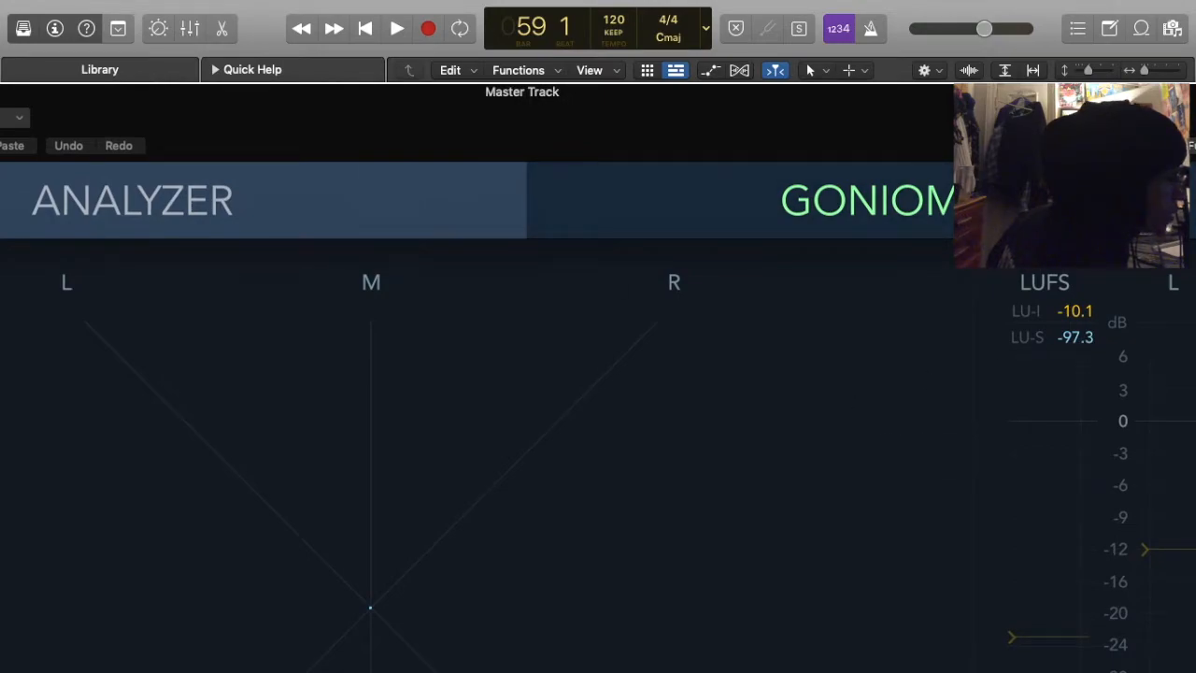
{"action": "left_click_drag", "start_coordinate": [1065, 125], "coordinate": [800, 125]}
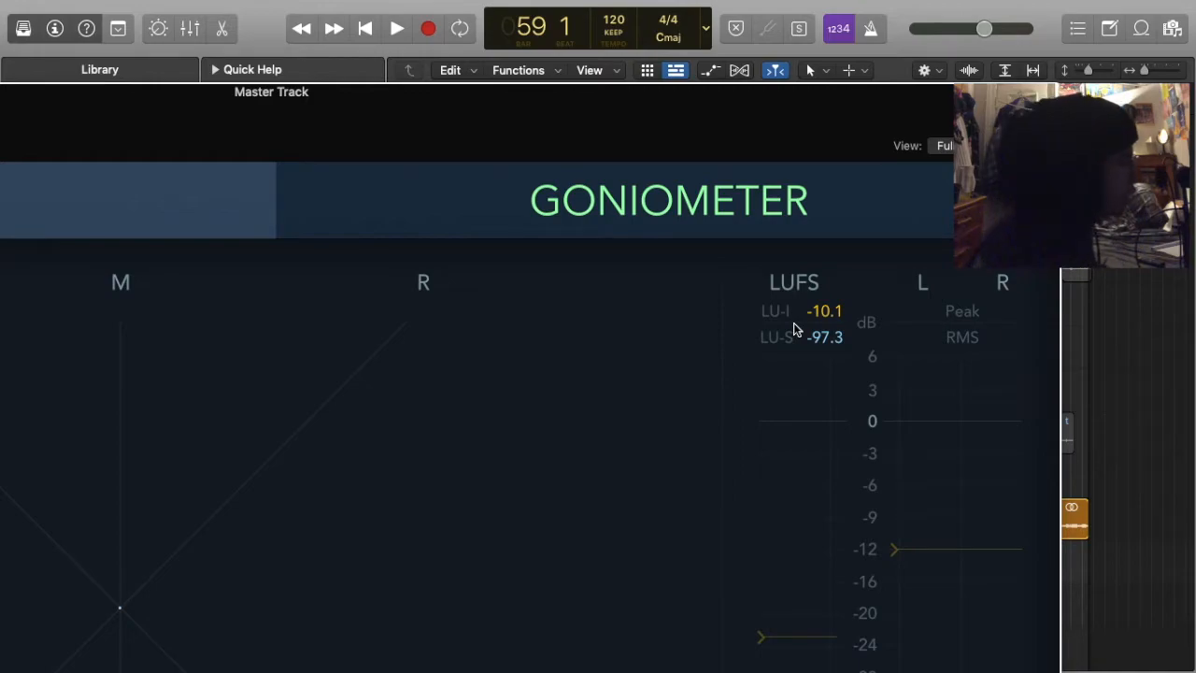
{"action": "left_click_drag", "start_coordinate": [702, 92], "coordinate": [786, 104]}
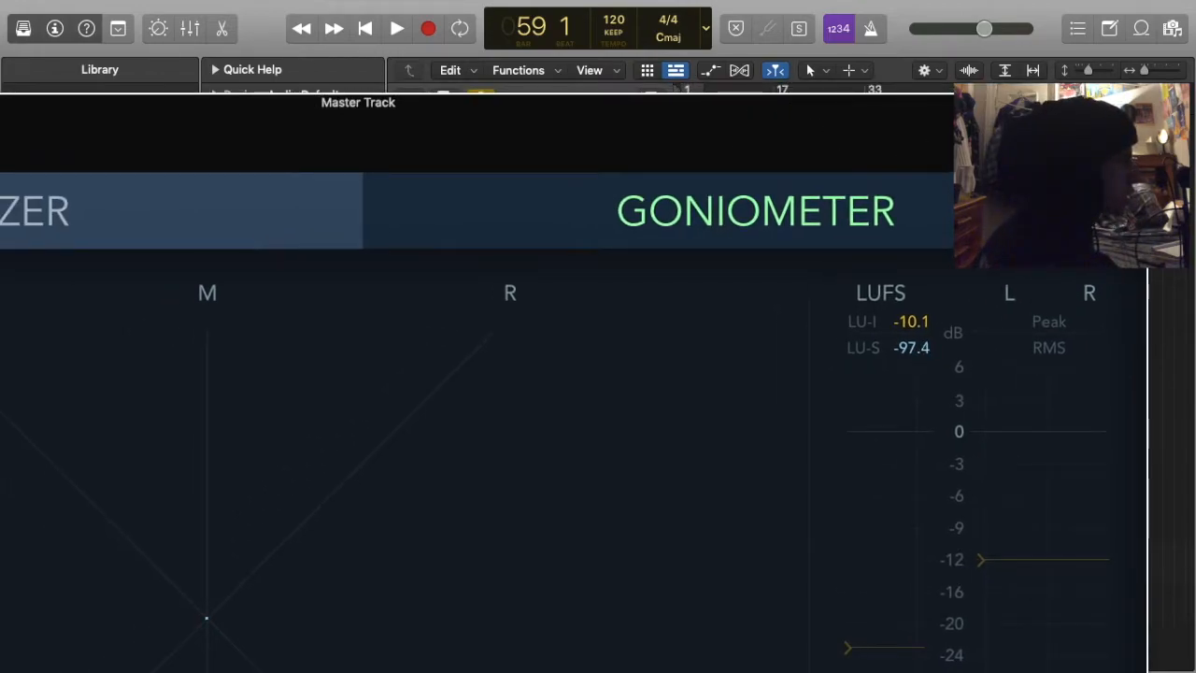
Set the MultiMeter view to 100% and reposition its window, playing a short passage to watch the goniometer and level meters
{"action": "left_click", "coordinate": [1074, 122]}
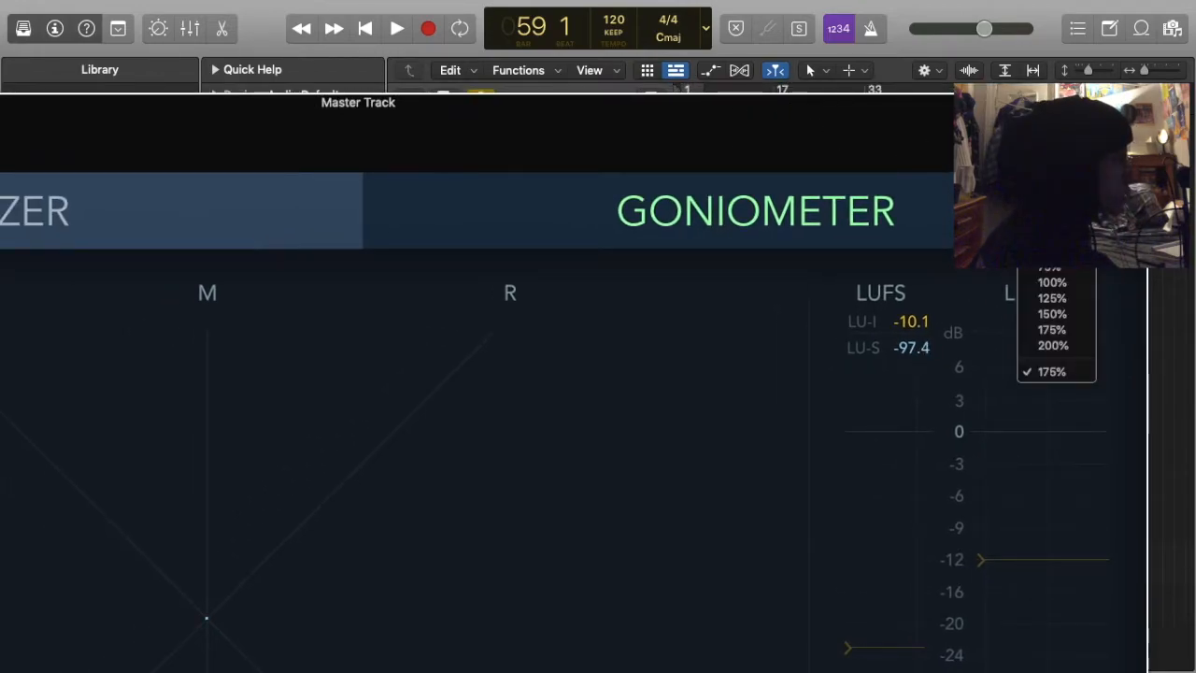
{"action": "left_click", "coordinate": [1072, 284]}
{"action": "left_click_drag", "start_coordinate": [241, 110], "coordinate": [898, 78]}
{"action": "key", "text": "space"}
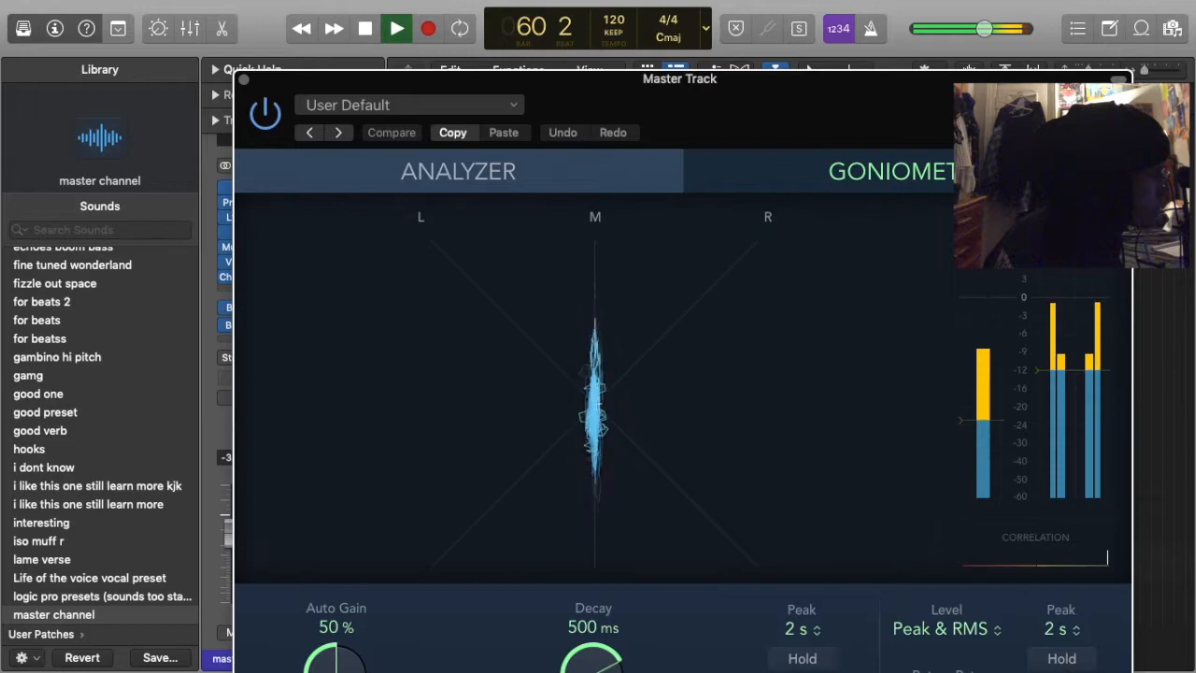
{"action": "key", "text": "space"}
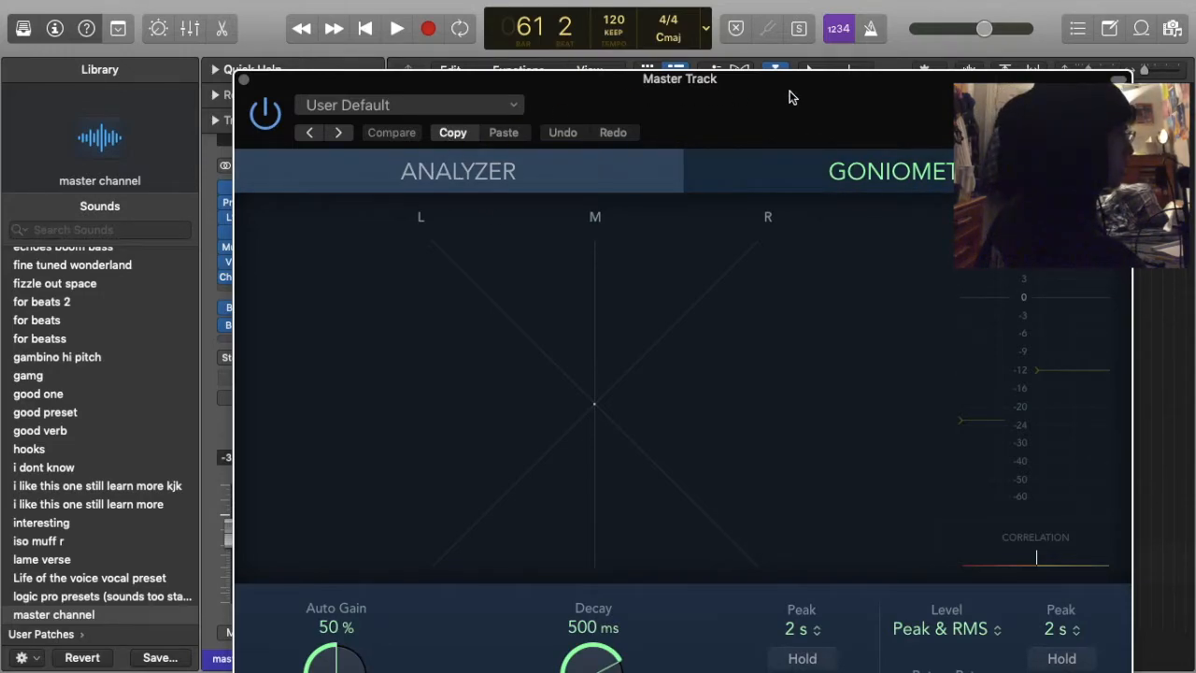
{"action": "left_click_drag", "start_coordinate": [789, 98], "coordinate": [814, 38]}
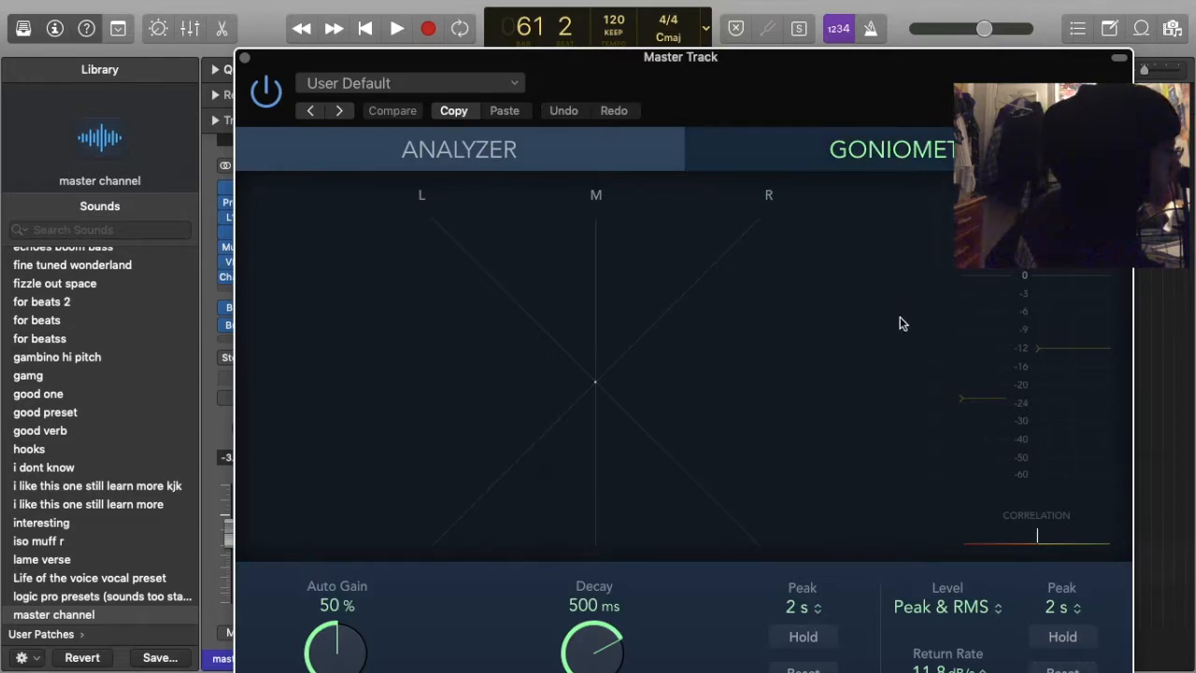
Play short passages of the mix to watch the Master Track's goniometer and level meters, and close the MultiMeter
{"action": "key", "text": "space"}
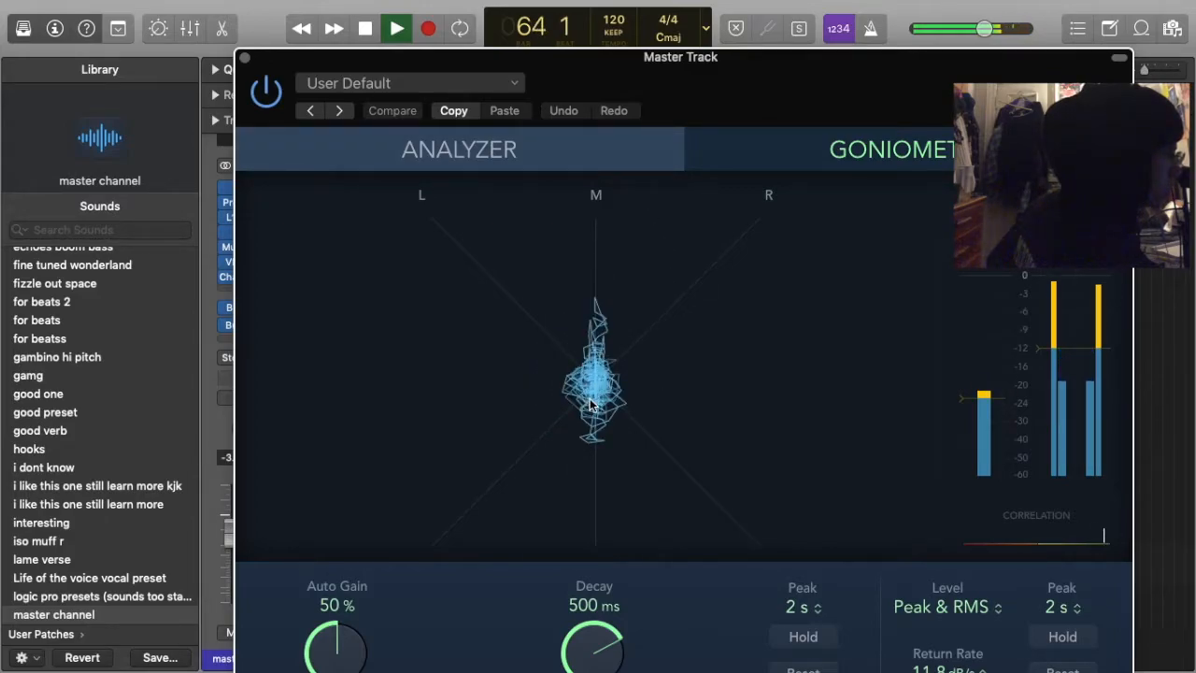
{"action": "key", "text": "space"}
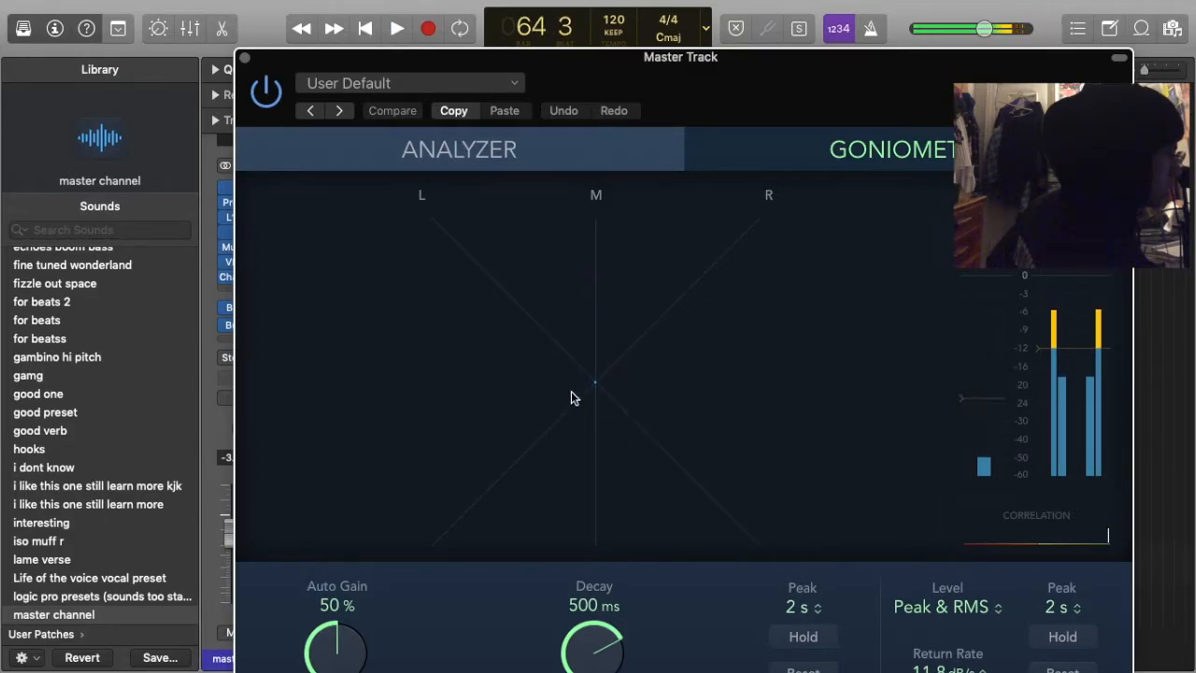
{"action": "key", "text": "space"}
{"action": "key", "text": "space"}
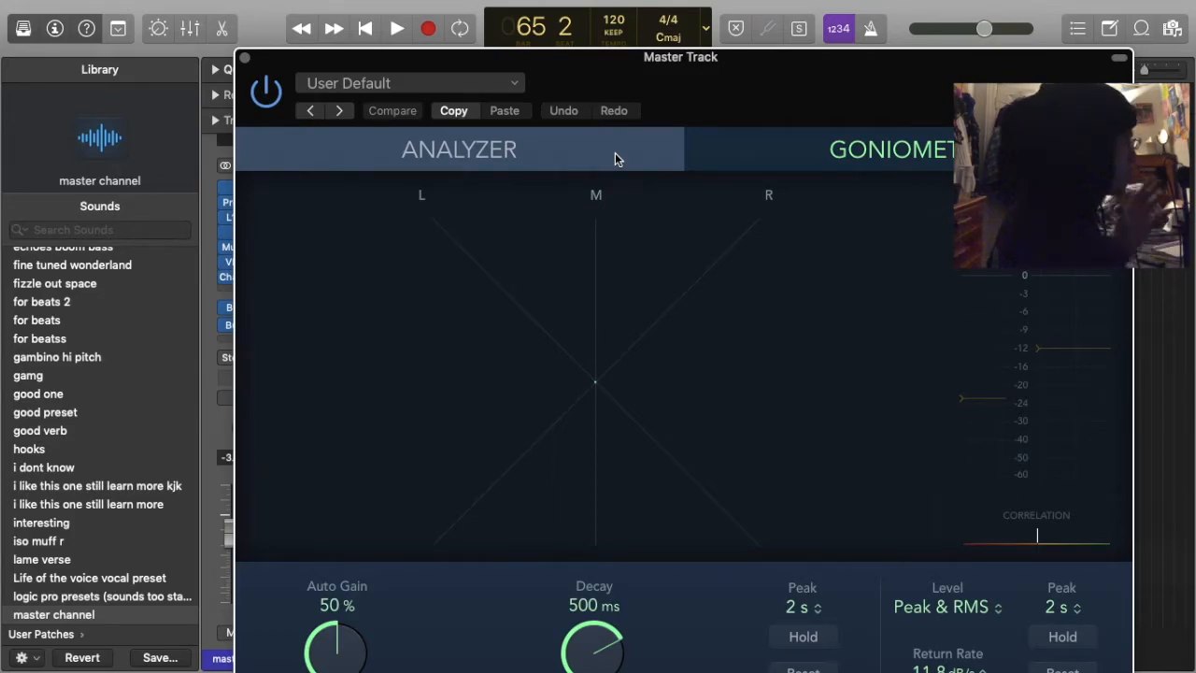
{"action": "left_click", "coordinate": [245, 60]}
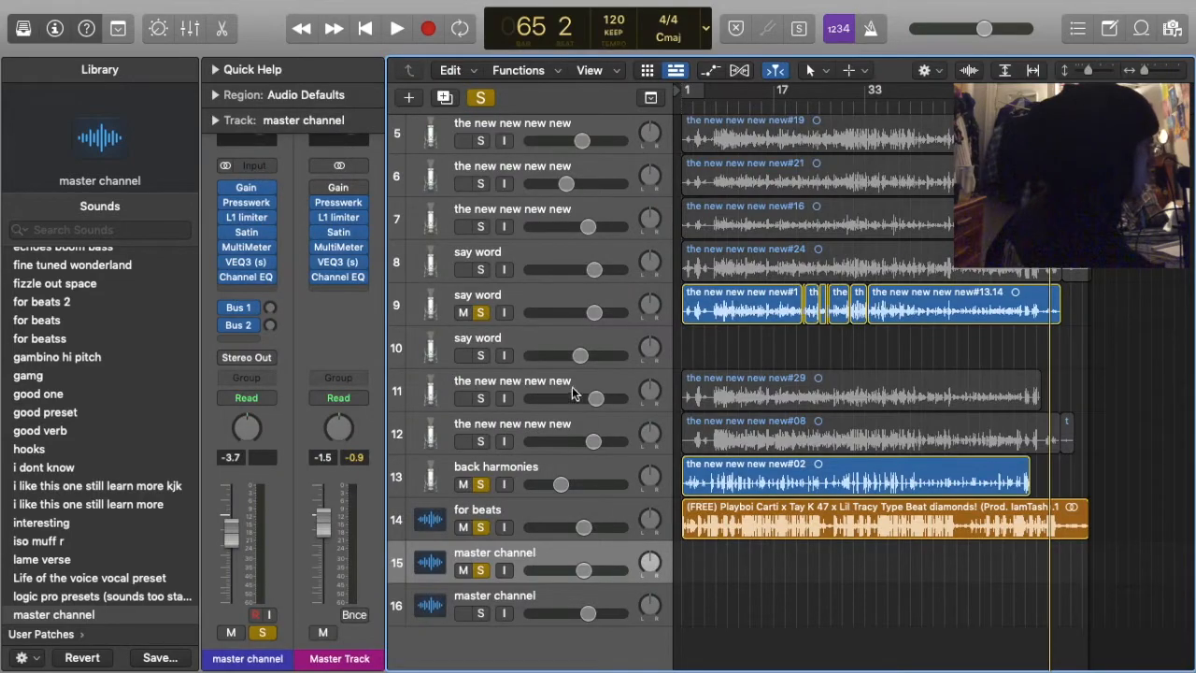
Open the master channel track's MultiMeter, reposition it, check its goniometer during playback, and close it
{"action": "scroll", "coordinate": [892, 318], "scroll_direction": "up", "scroll_amount": 3}
{"action": "scroll", "coordinate": [893, 317], "scroll_direction": "down", "scroll_amount": 5}
{"action": "scroll", "coordinate": [893, 319], "scroll_direction": "up", "scroll_amount": 1}
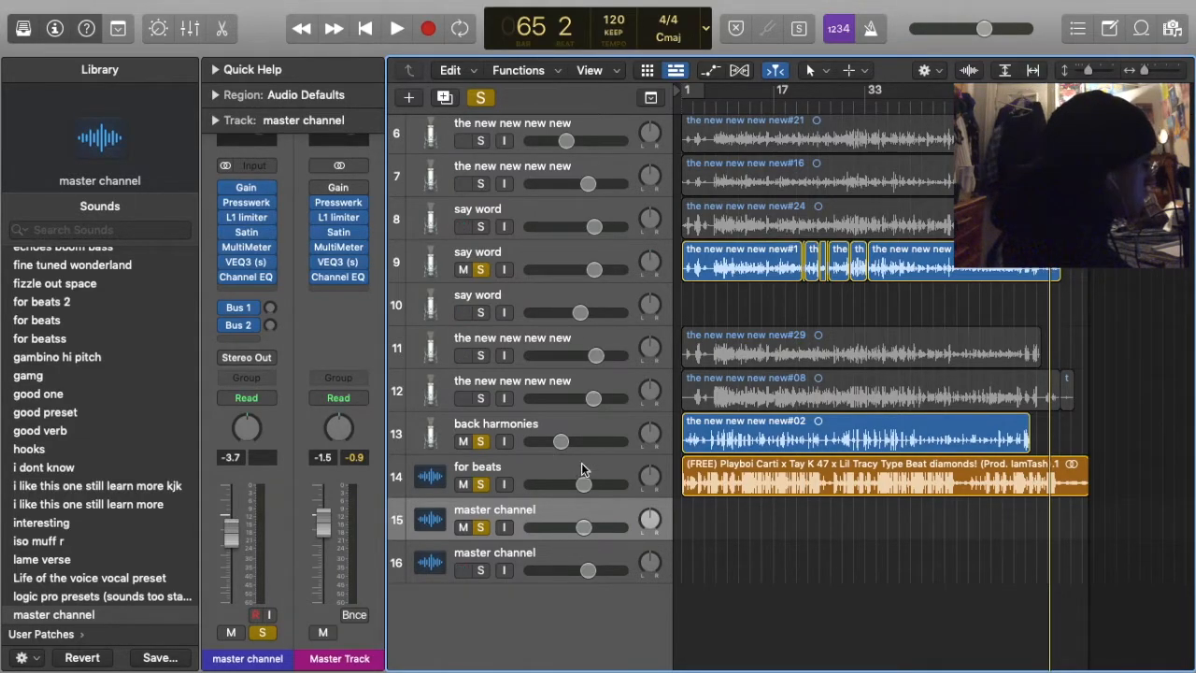
{"action": "left_click", "coordinate": [246, 246]}
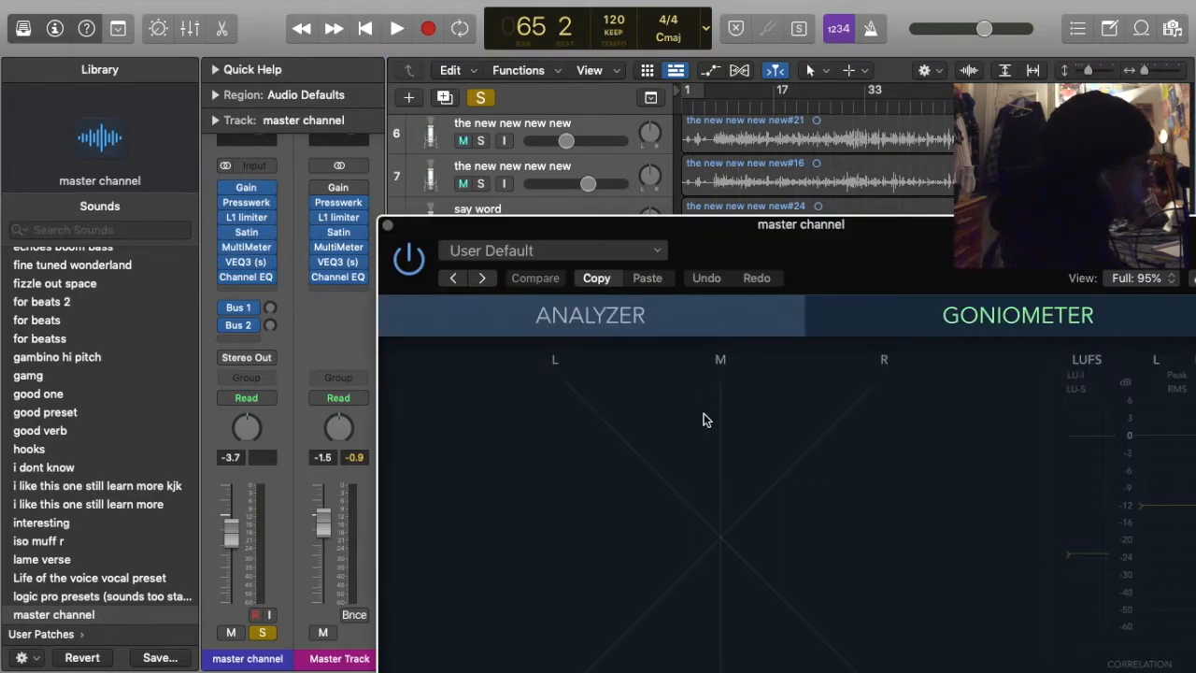
{"action": "left_click_drag", "start_coordinate": [857, 240], "coordinate": [760, 139]}
{"action": "key", "text": "space"}
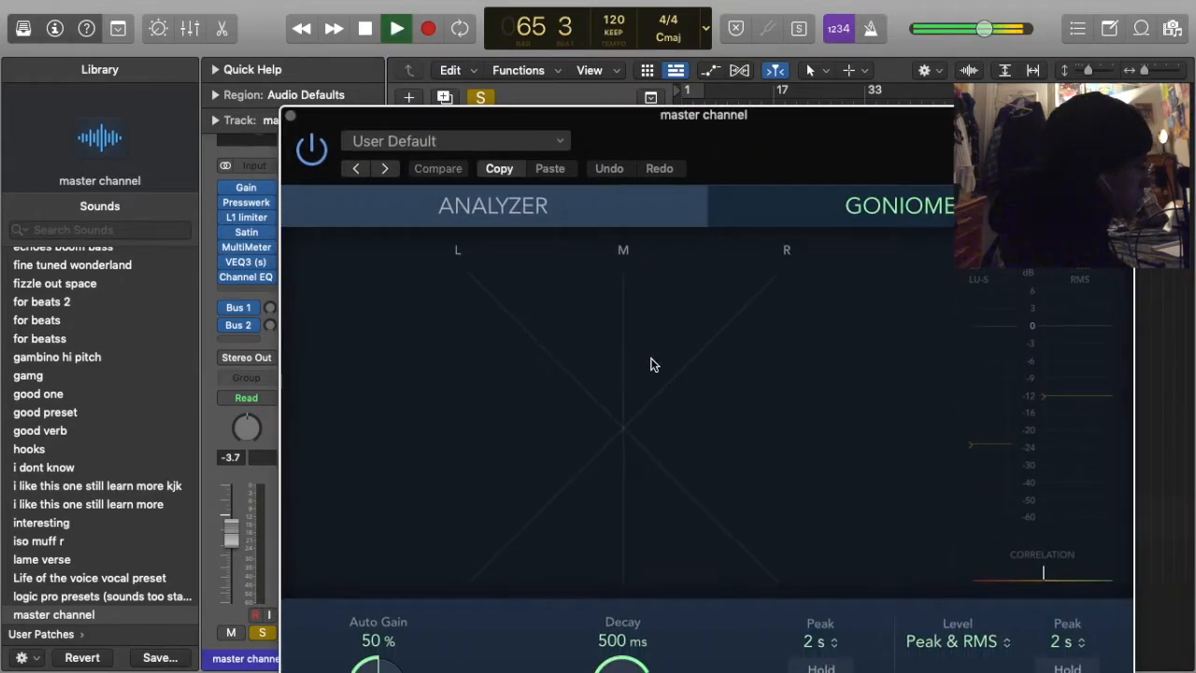
{"action": "left_click", "coordinate": [289, 114]}
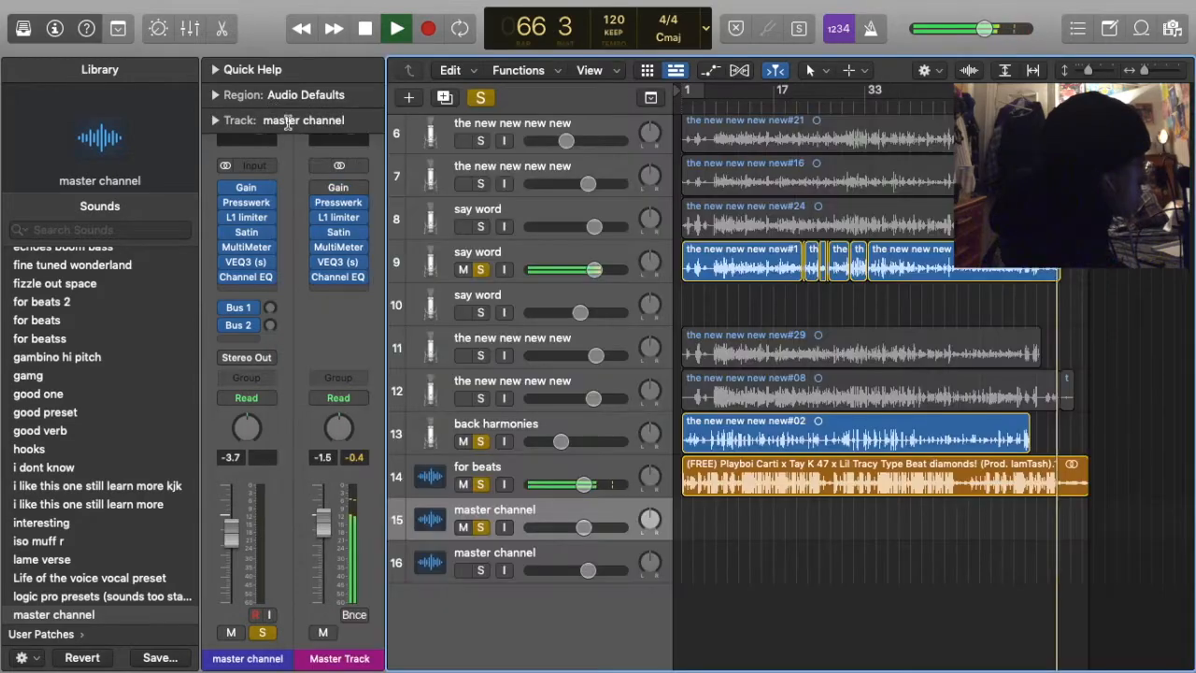
Watch the frequency spectrum in the Master Track's MultiMeter Analyzer during playback, and briefly open its VEQ3 (s)
{"action": "left_click", "coordinate": [334, 247]}
{"action": "left_click", "coordinate": [875, 140]}
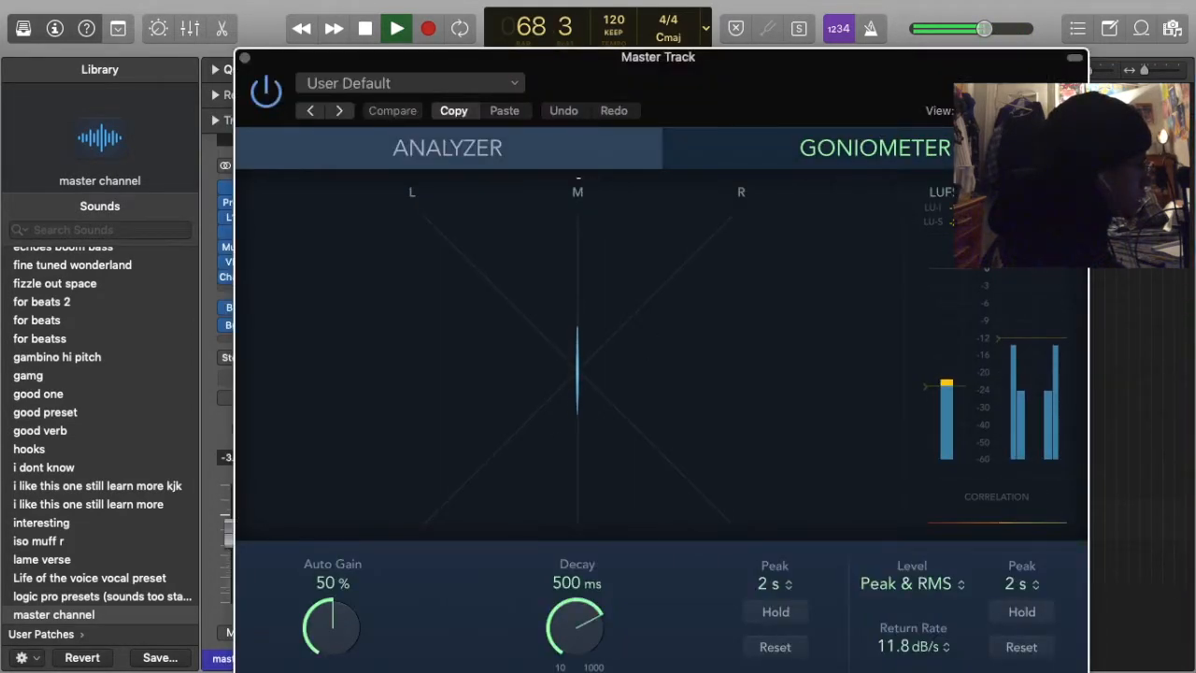
{"action": "left_click", "coordinate": [566, 148]}
{"action": "mouse_move", "coordinate": [771, 108]}
{"action": "left_mouse_down"}
{"action": "mouse_move", "coordinate": [770, 278]}
{"action": "mouse_move", "coordinate": [753, 170]}
{"action": "mouse_move", "coordinate": [766, 75]}
{"action": "mouse_move", "coordinate": [783, 105]}
{"action": "left_mouse_up"}
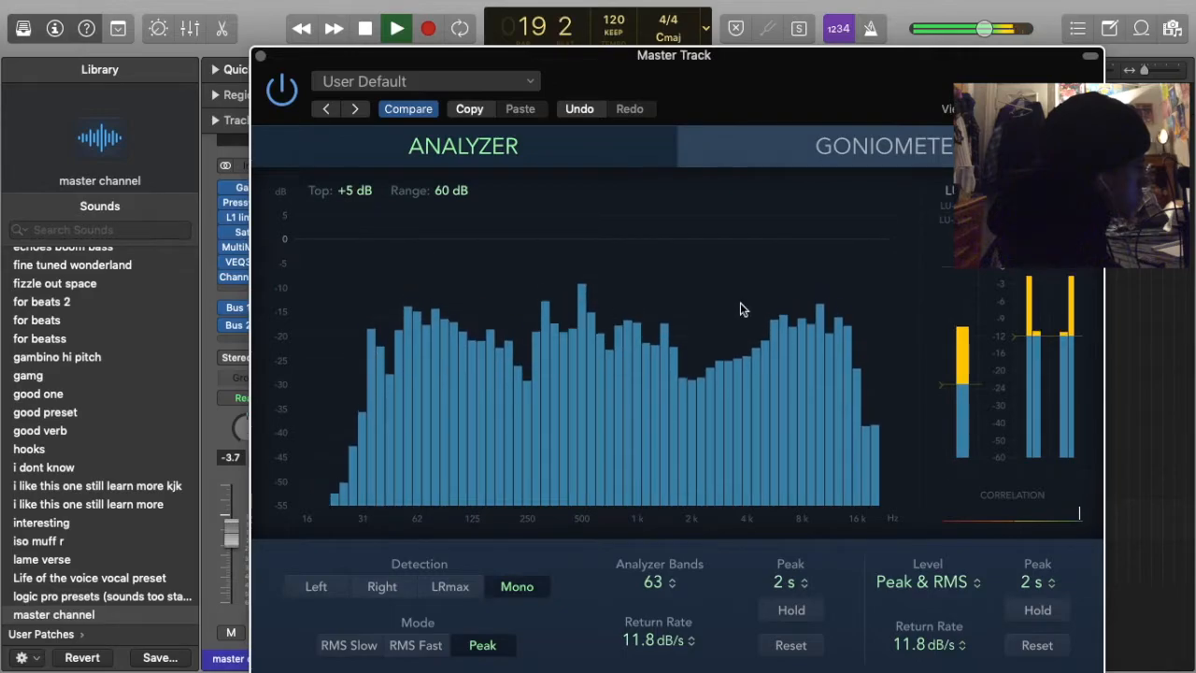
{"action": "key", "text": "space"}
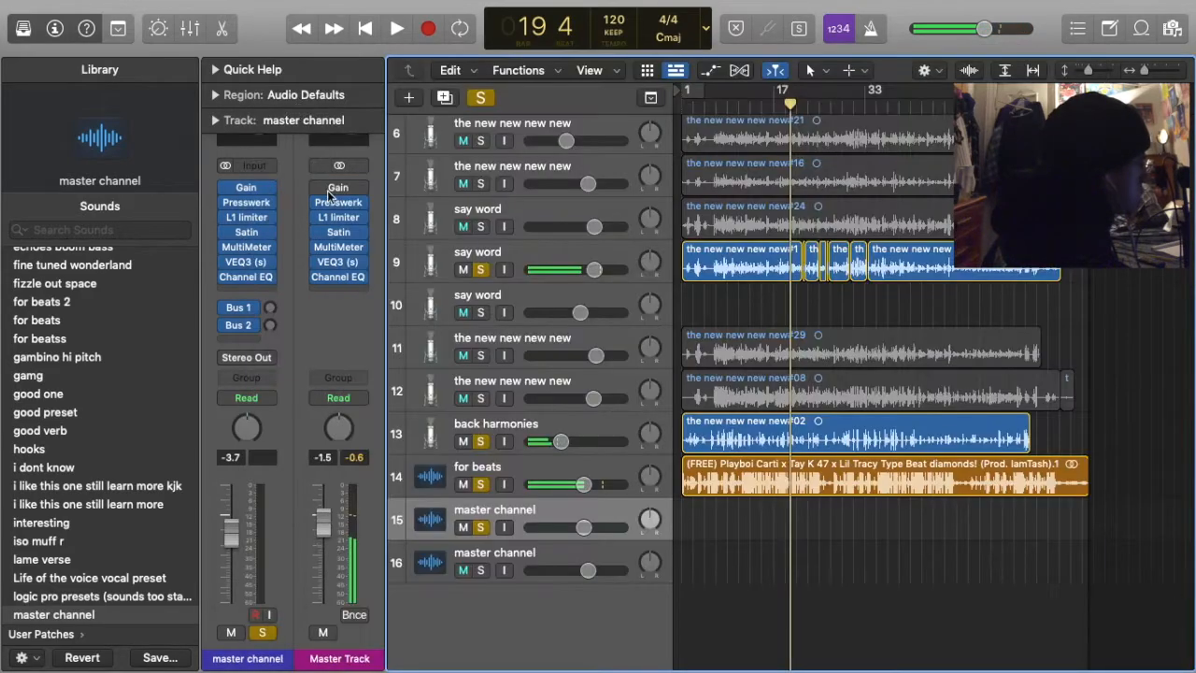
{"action": "left_click", "coordinate": [261, 56]}
{"action": "left_click", "coordinate": [333, 266]}
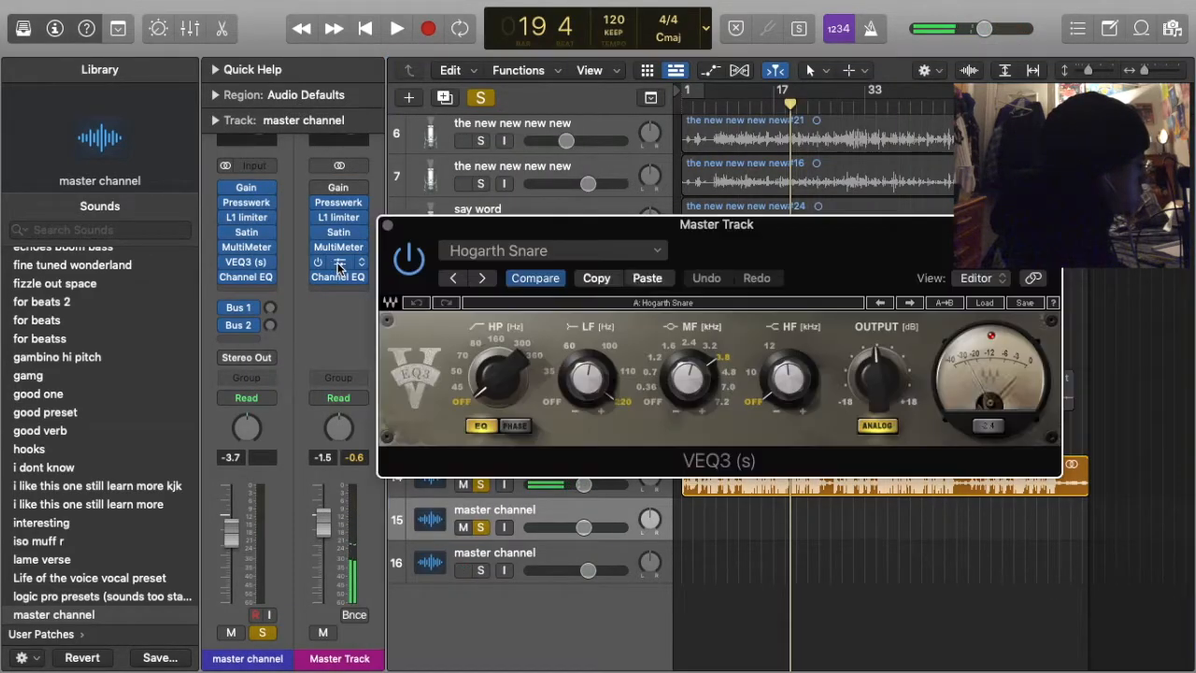
{"action": "left_click", "coordinate": [337, 261]}
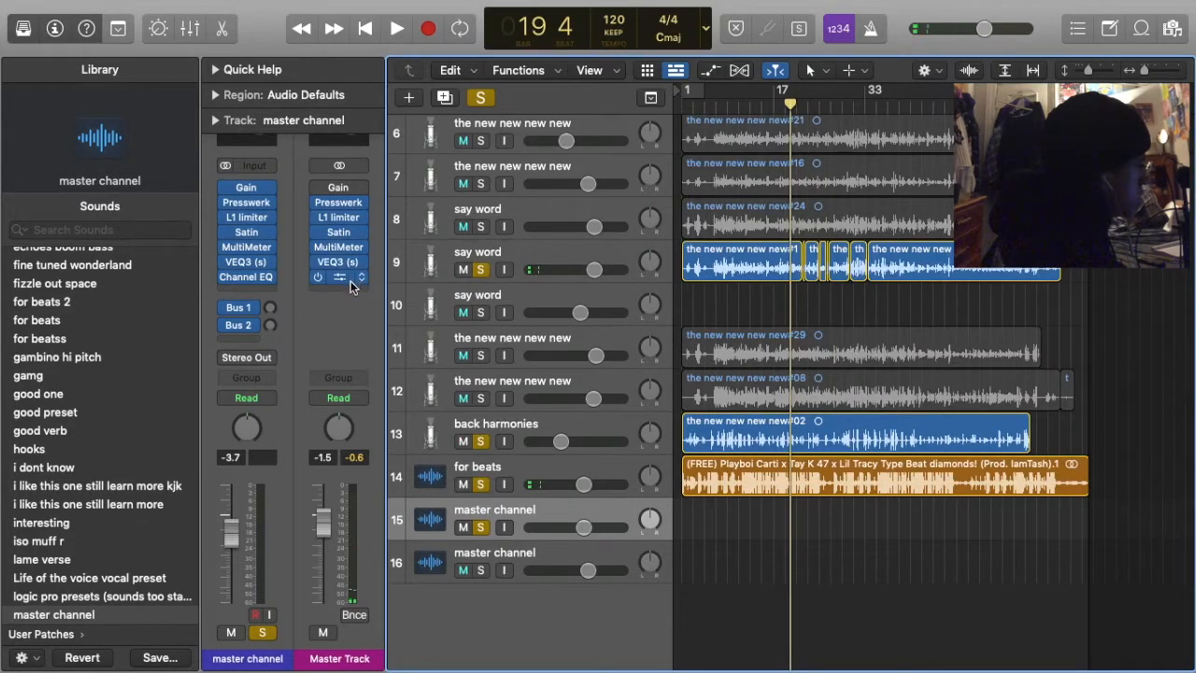
Shape the 3000 Hz band of the Master Track's Channel EQ into a -3.4 dB cut at 4440 Hz with Q 0.39 during playback
{"action": "left_click", "coordinate": [337, 276]}
{"action": "left_click", "coordinate": [859, 446]}
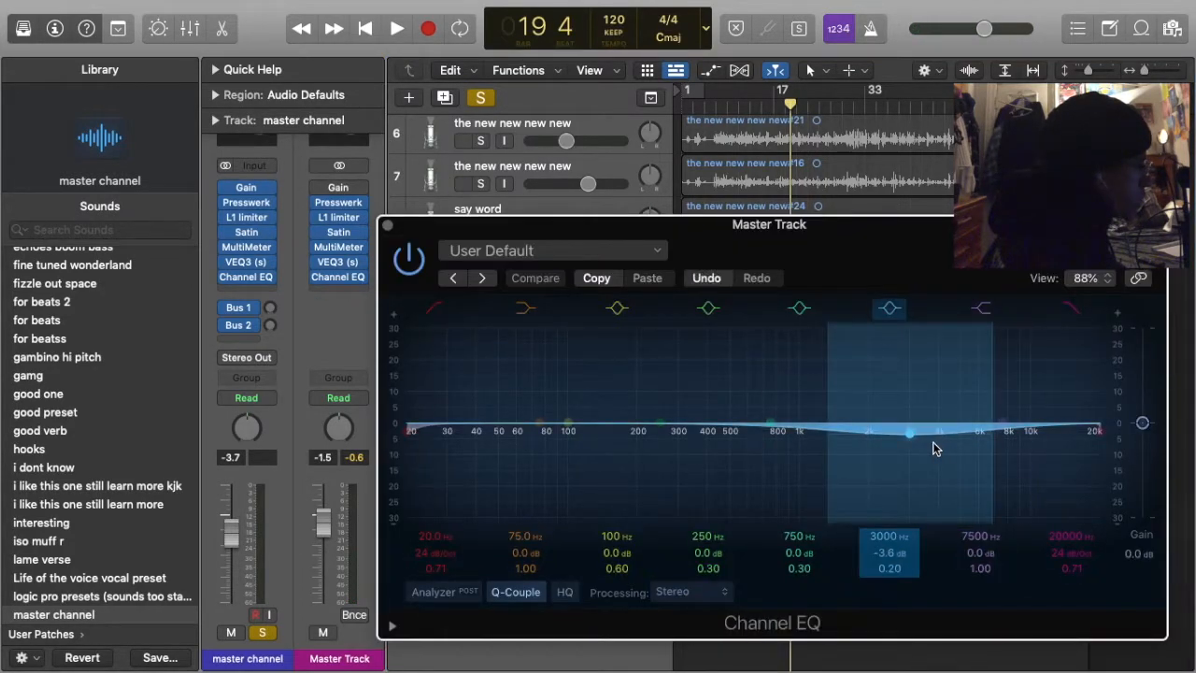
{"action": "left_click_drag", "start_coordinate": [822, 441], "coordinate": [955, 439]}
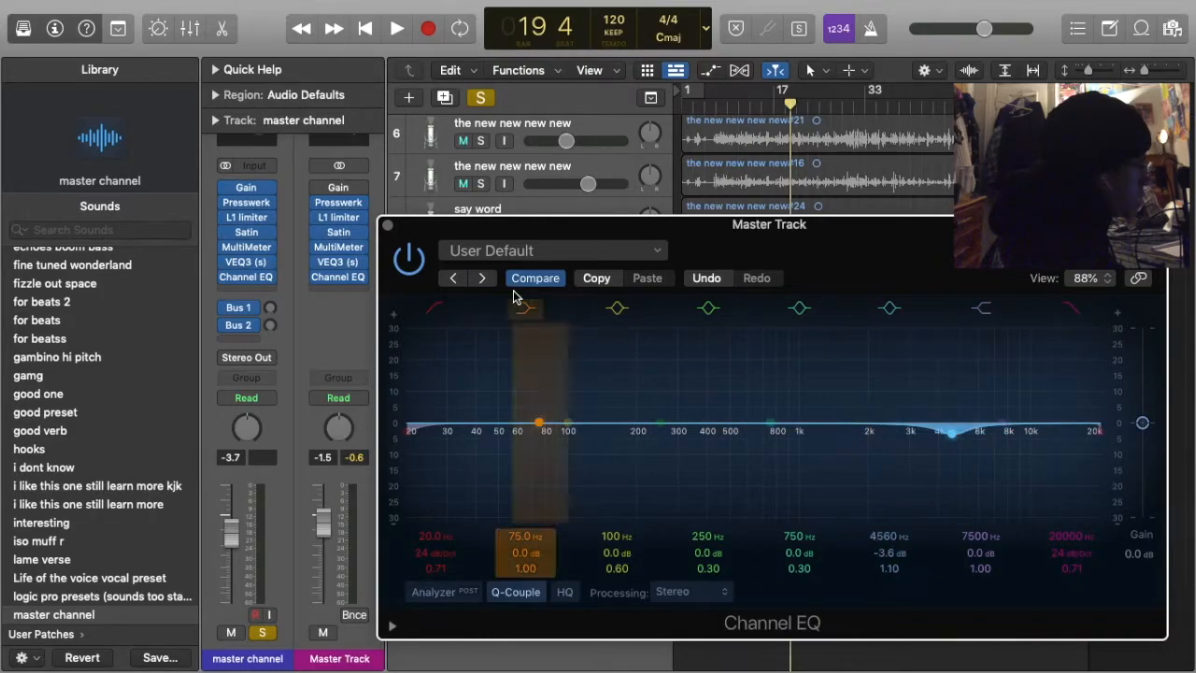
{"action": "key", "text": "space"}
{"action": "left_click_drag", "start_coordinate": [951, 435], "coordinate": [961, 304]}
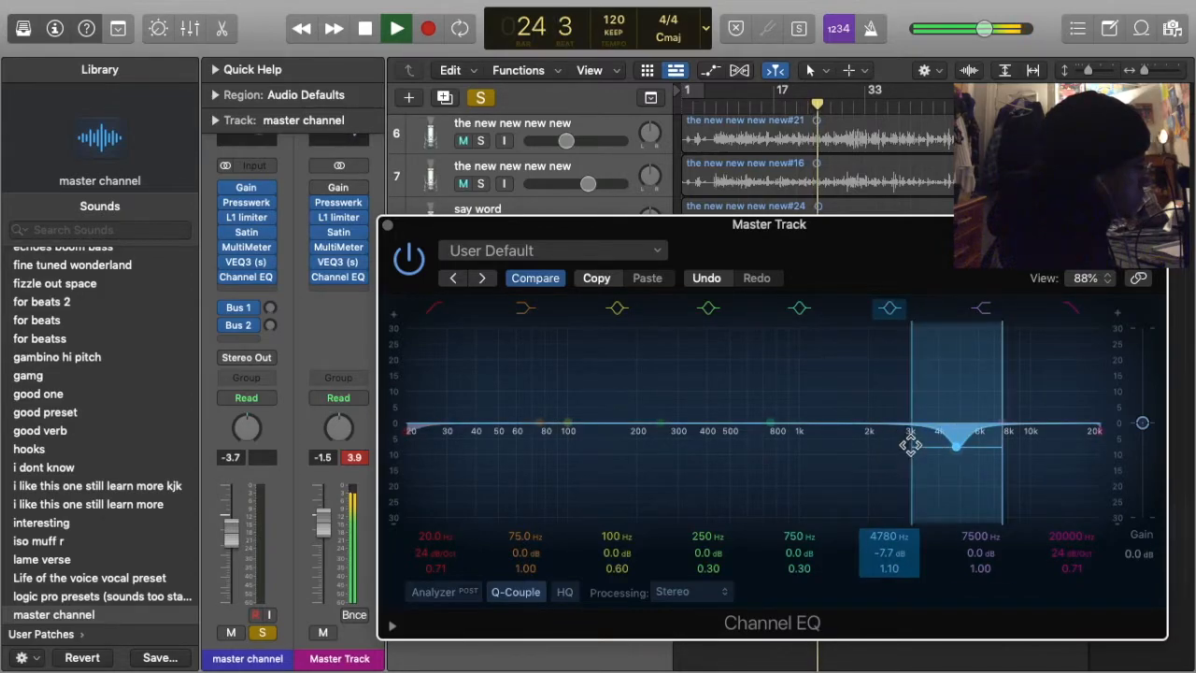
{"action": "left_click_drag", "start_coordinate": [910, 446], "coordinate": [949, 436]}
Compare the mix with the Master Track's Channel EQ bypassed and enabled, close the EQ, and stop playback
{"action": "left_click", "coordinate": [409, 258]}
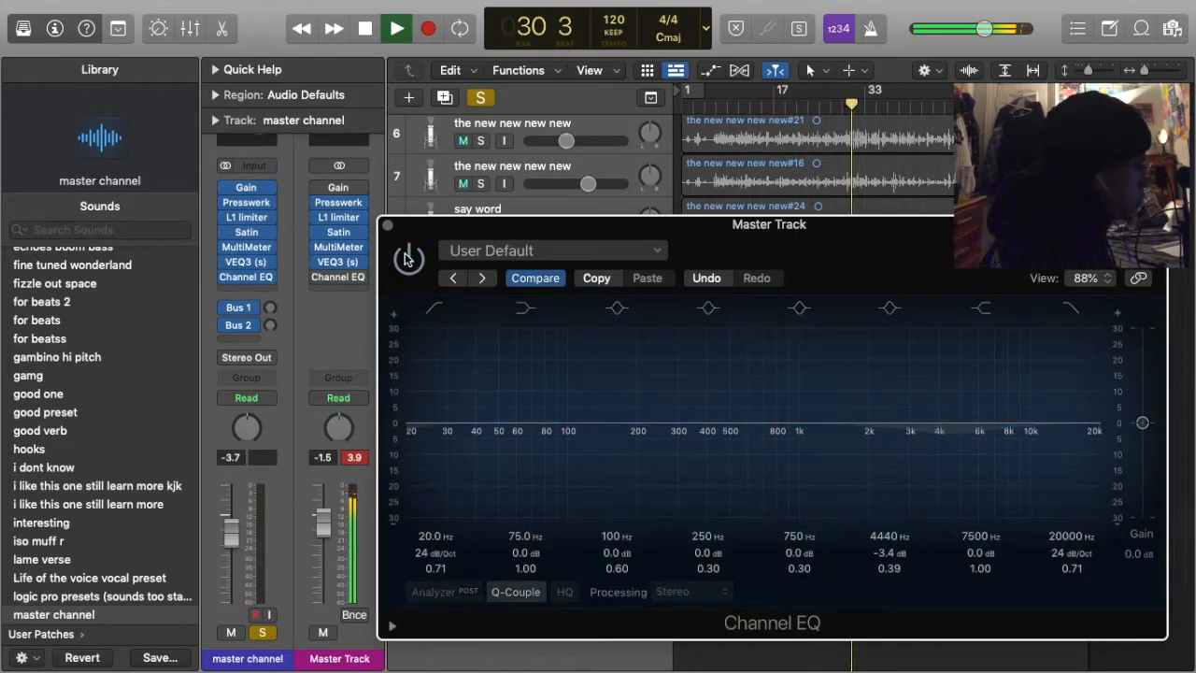
{"action": "left_click", "coordinate": [408, 259]}
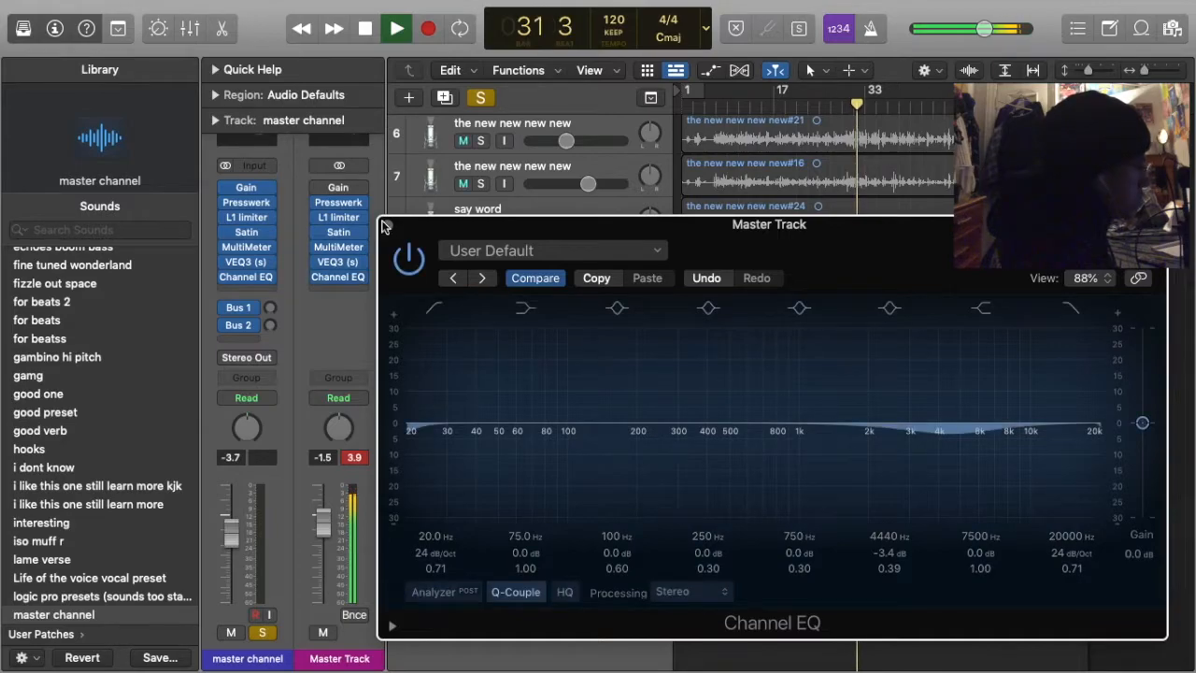
{"action": "left_click", "coordinate": [388, 225]}
{"action": "key", "text": "space"}
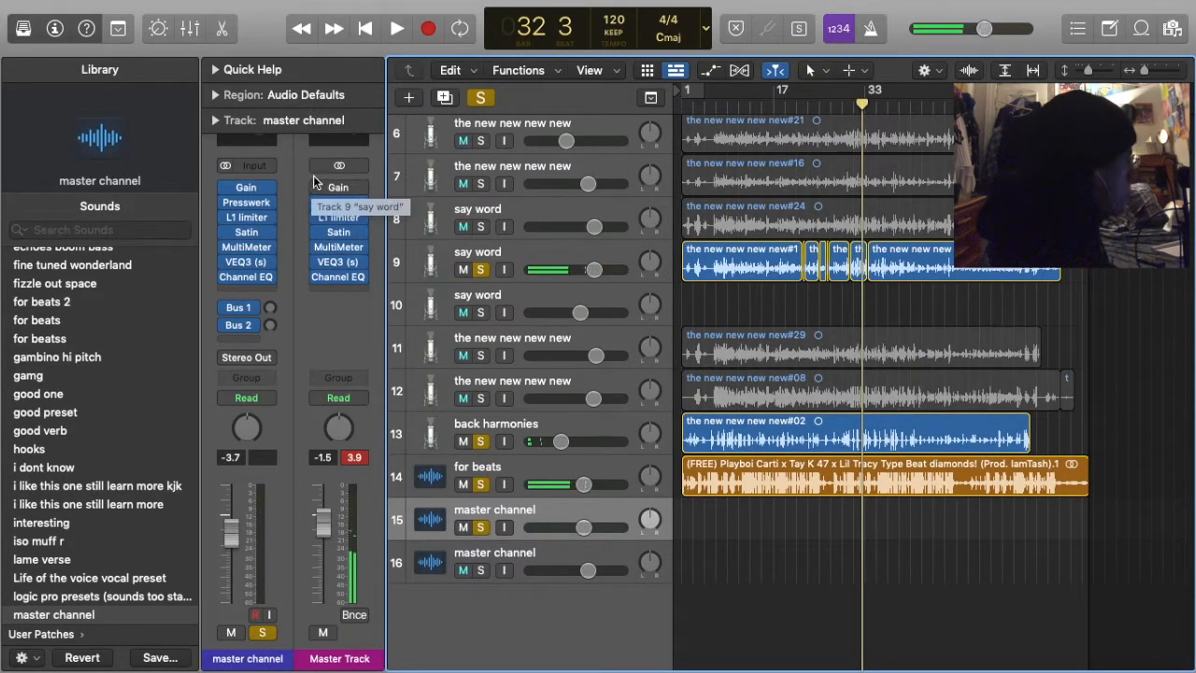
Open the Master Track's VEQ3 (s), look over its preset options, and close it without changing the preset
{"action": "left_click", "coordinate": [338, 257]}
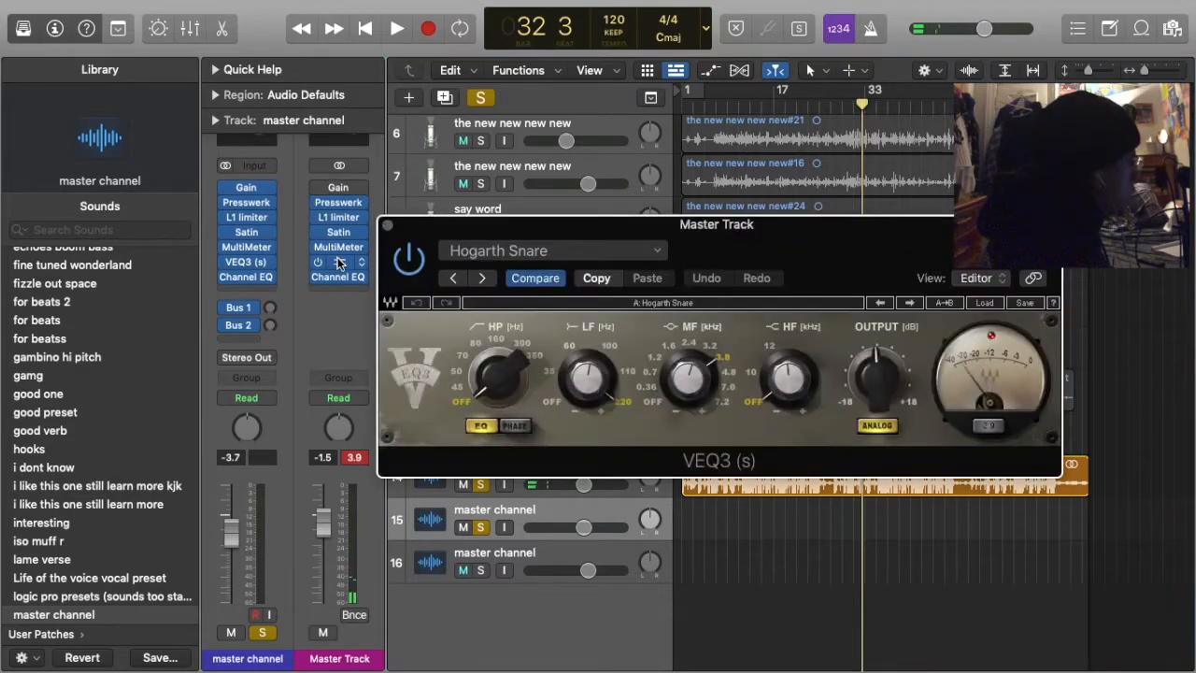
{"action": "left_click", "coordinate": [591, 252]}
{"action": "mouse_move", "coordinate": [509, 588]}
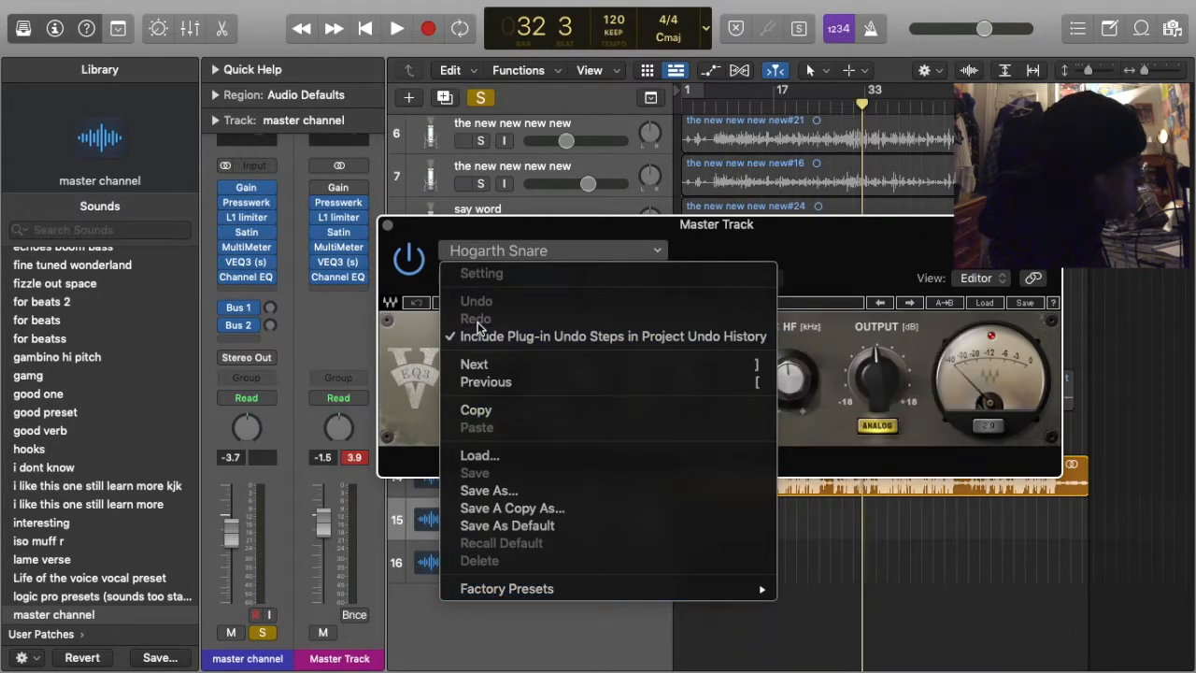
{"action": "left_click", "coordinate": [390, 235]}
{"action": "left_click", "coordinate": [387, 225]}
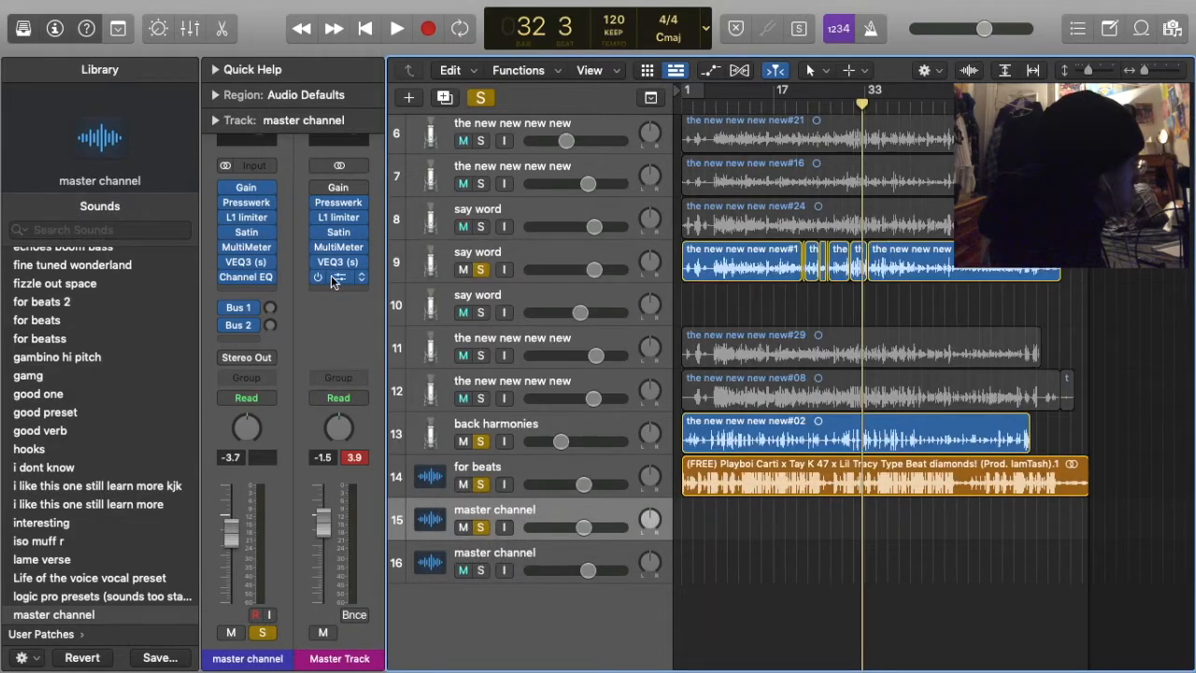
Try a -0.8 dB gain at 4440 Hz and a -3.7 dB cut at 750 Hz in Channel EQ during playback, and undo the 750 Hz cut
{"action": "left_click", "coordinate": [337, 277]}
{"action": "key", "text": "space"}
{"action": "mouse_move", "coordinate": [944, 435]}
{"action": "left_mouse_down"}
{"action": "mouse_move", "coordinate": [948, 445]}
{"action": "mouse_move", "coordinate": [947, 427]}
{"action": "left_mouse_up"}
{"action": "left_click_drag", "start_coordinate": [758, 425], "coordinate": [741, 451]}
{"action": "left_click", "coordinate": [706, 277]}
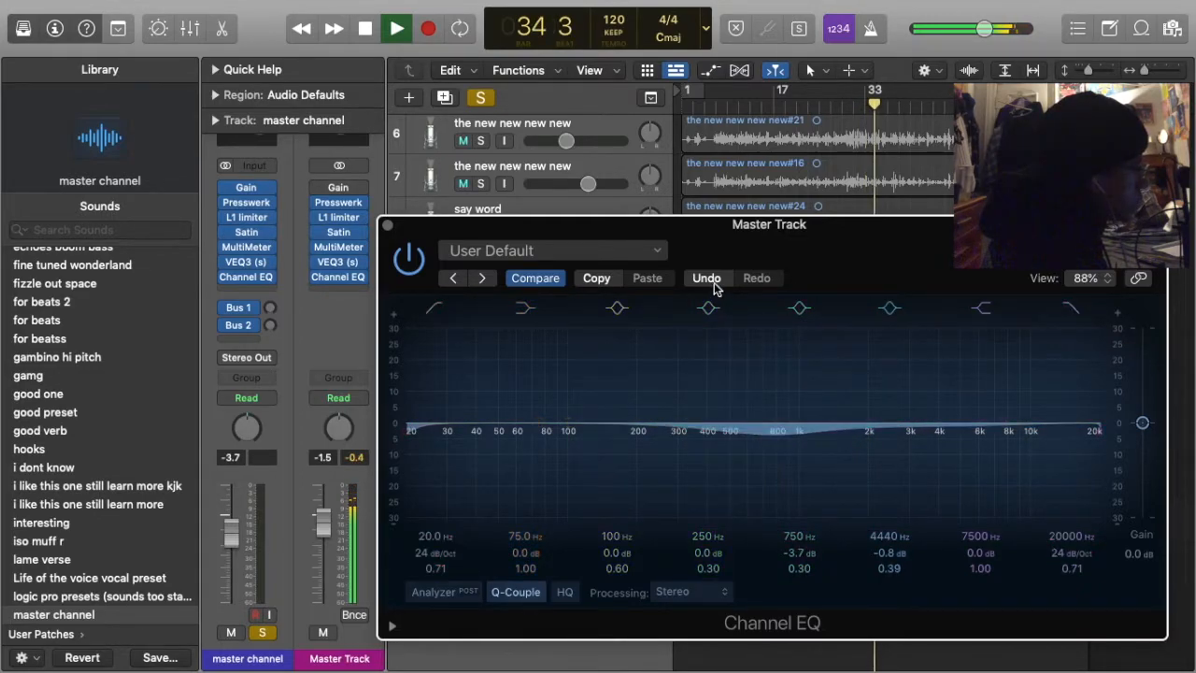
In the Master Track's Channel EQ, set the high shelf to 7950 Hz at +1.7 dB and the upper-mid cut to 3840 Hz at -3.8 dB
{"action": "left_click_drag", "start_coordinate": [1009, 420], "coordinate": [1022, 427]}
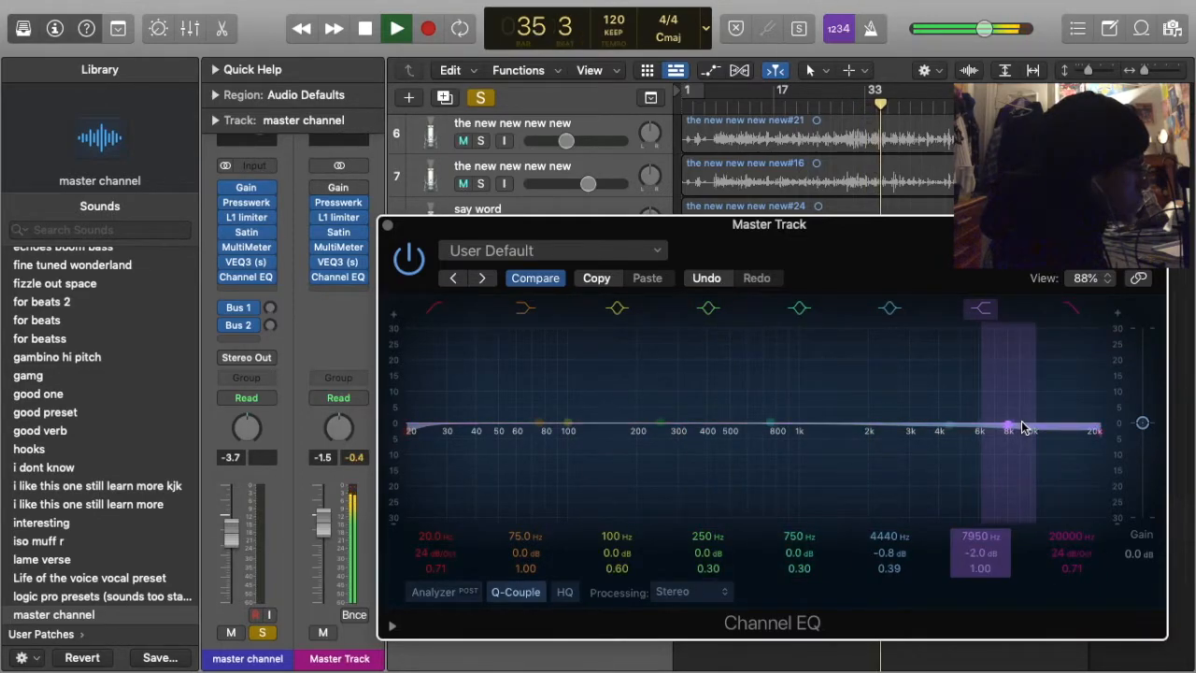
{"action": "left_click_drag", "start_coordinate": [951, 442], "coordinate": [937, 454]}
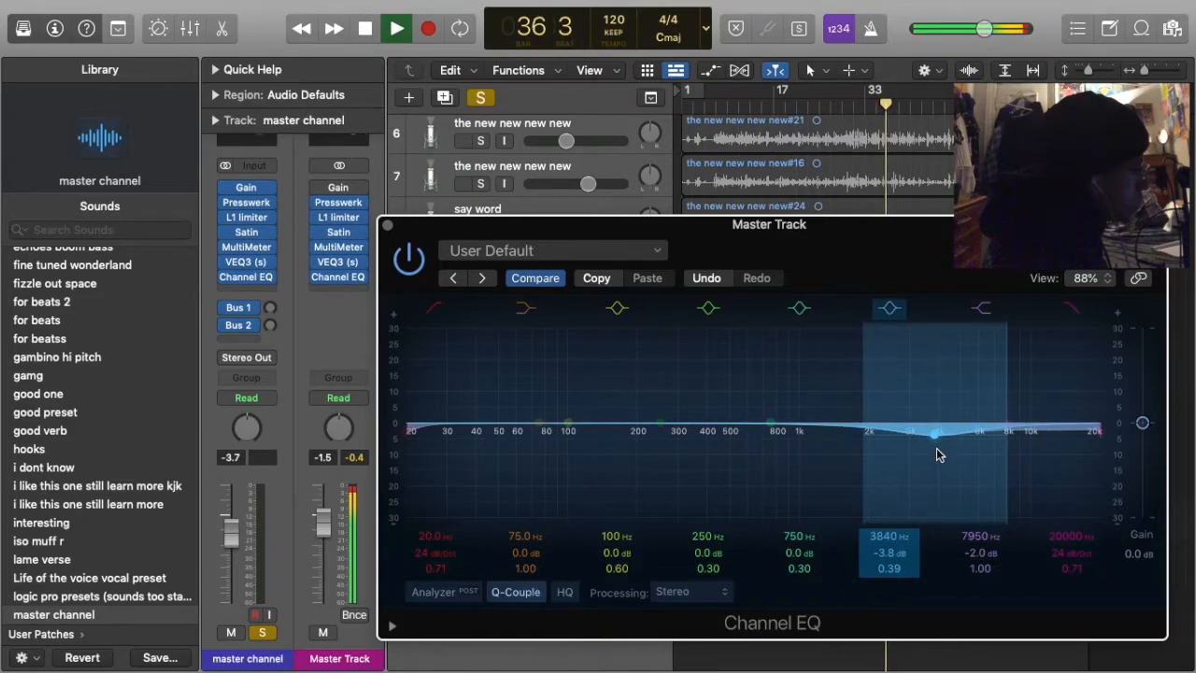
{"action": "left_click_drag", "start_coordinate": [1016, 444], "coordinate": [1016, 439]}
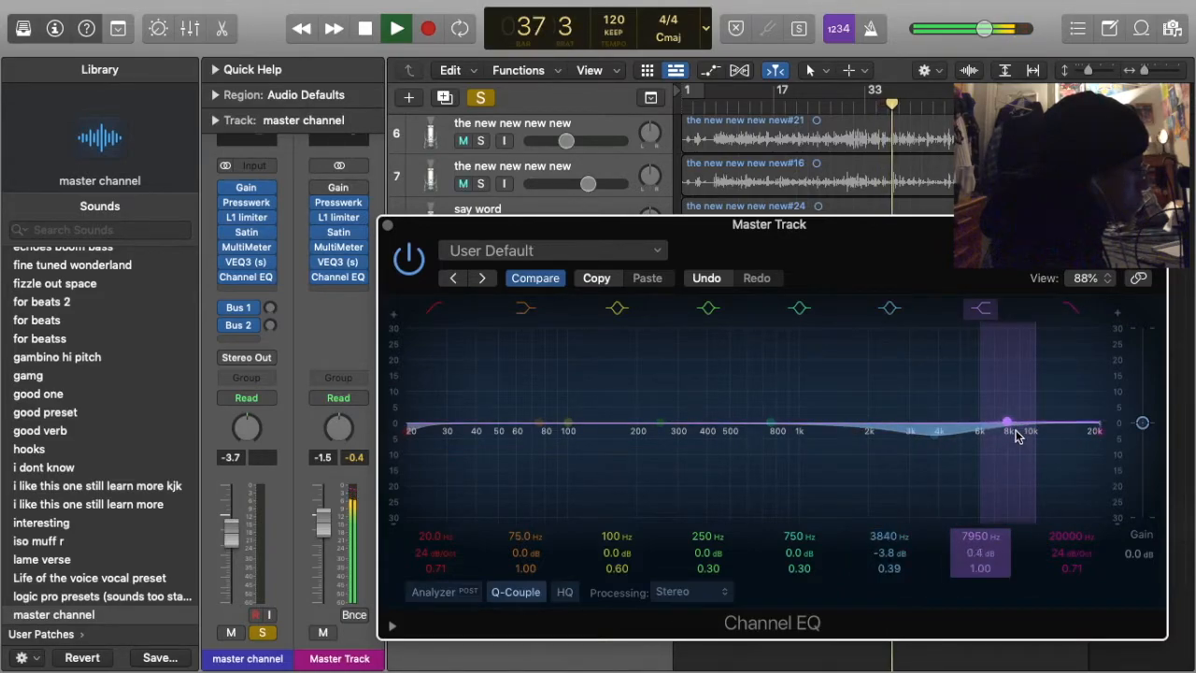
{"action": "left_click_drag", "start_coordinate": [1016, 435], "coordinate": [1018, 430]}
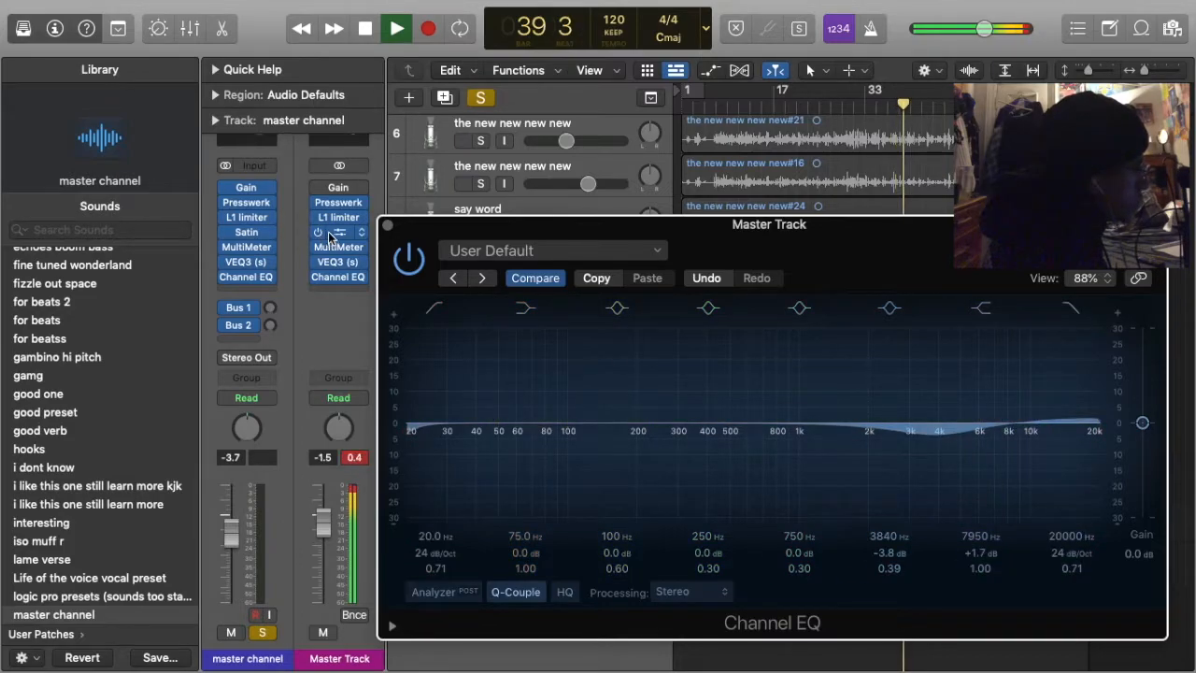
{"action": "left_click", "coordinate": [387, 230]}
{"action": "key", "text": "space"}
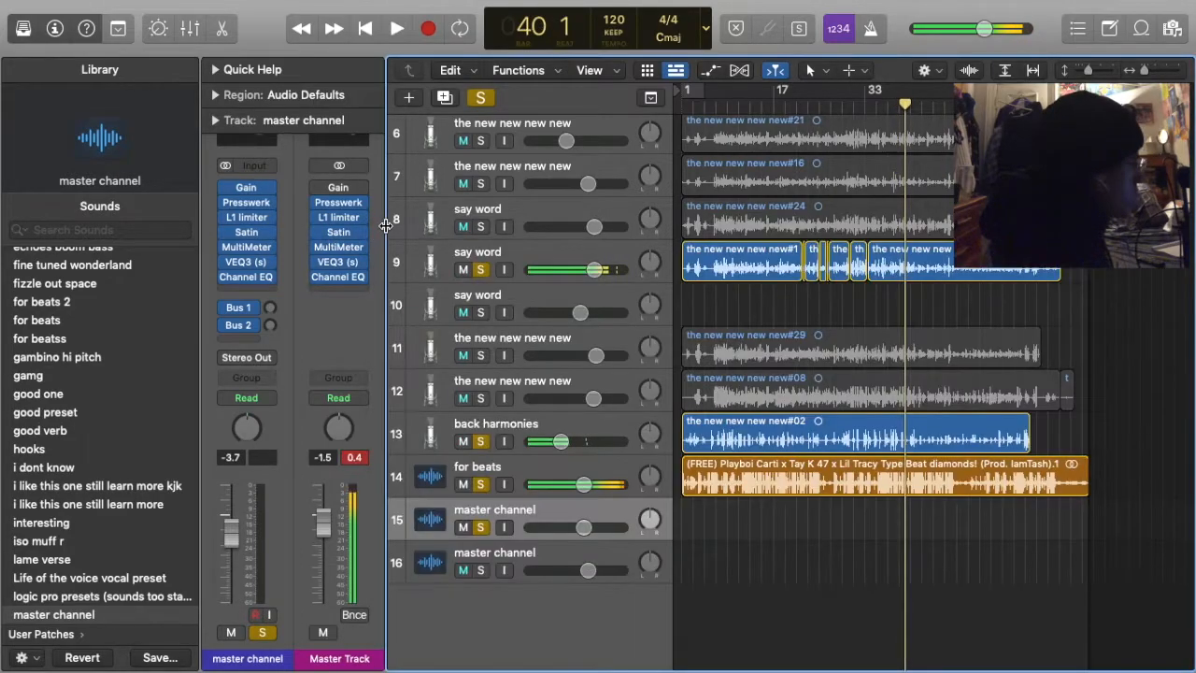
{"action": "left_click", "coordinate": [337, 276]}
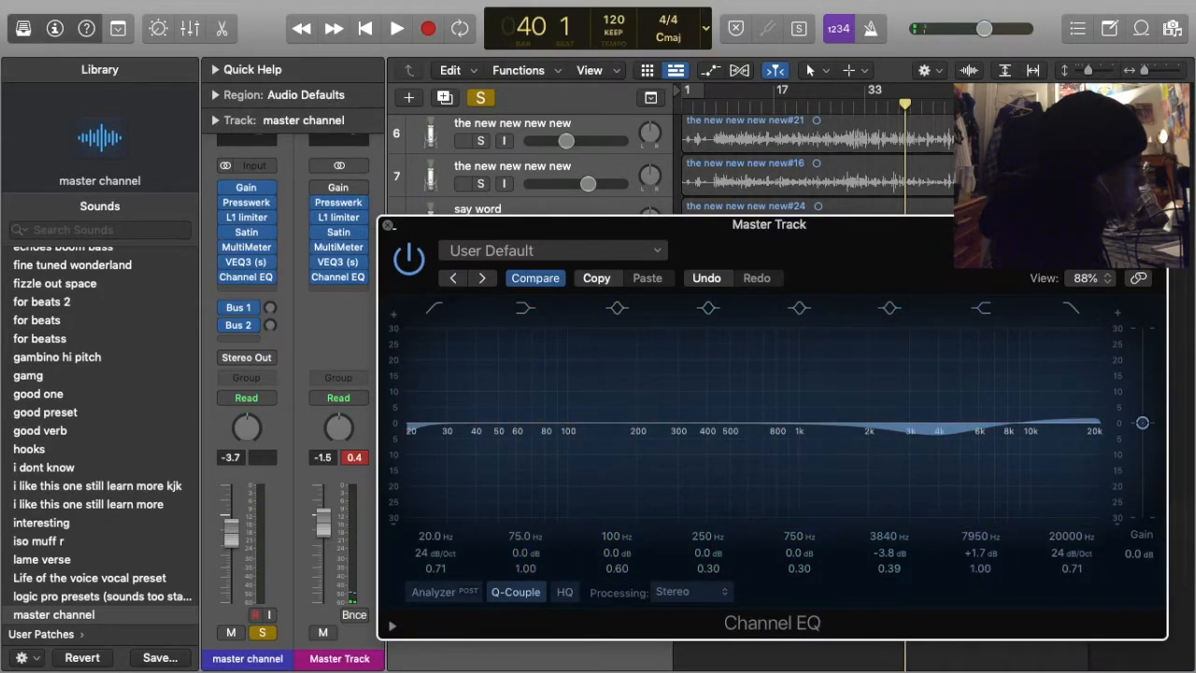
{"action": "left_click", "coordinate": [388, 226]}
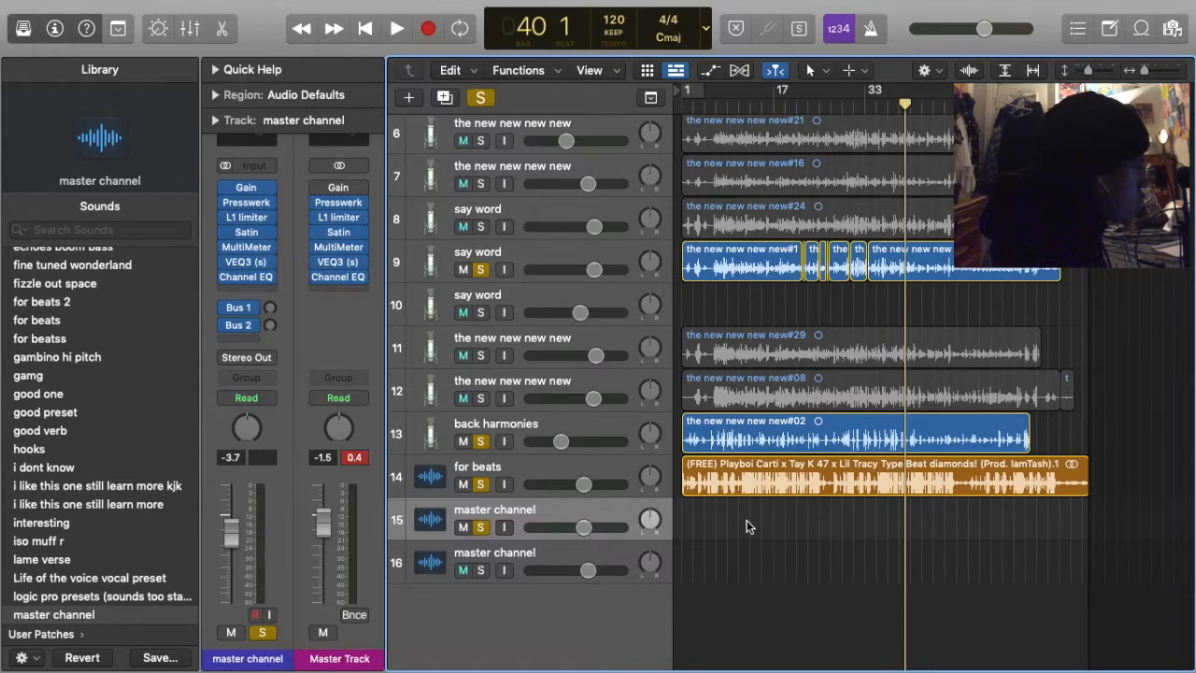
Review the channel strips of back harmonies, say word, for beats and master channel, and check master channel's Channel EQ
{"action": "left_click", "coordinate": [534, 432]}
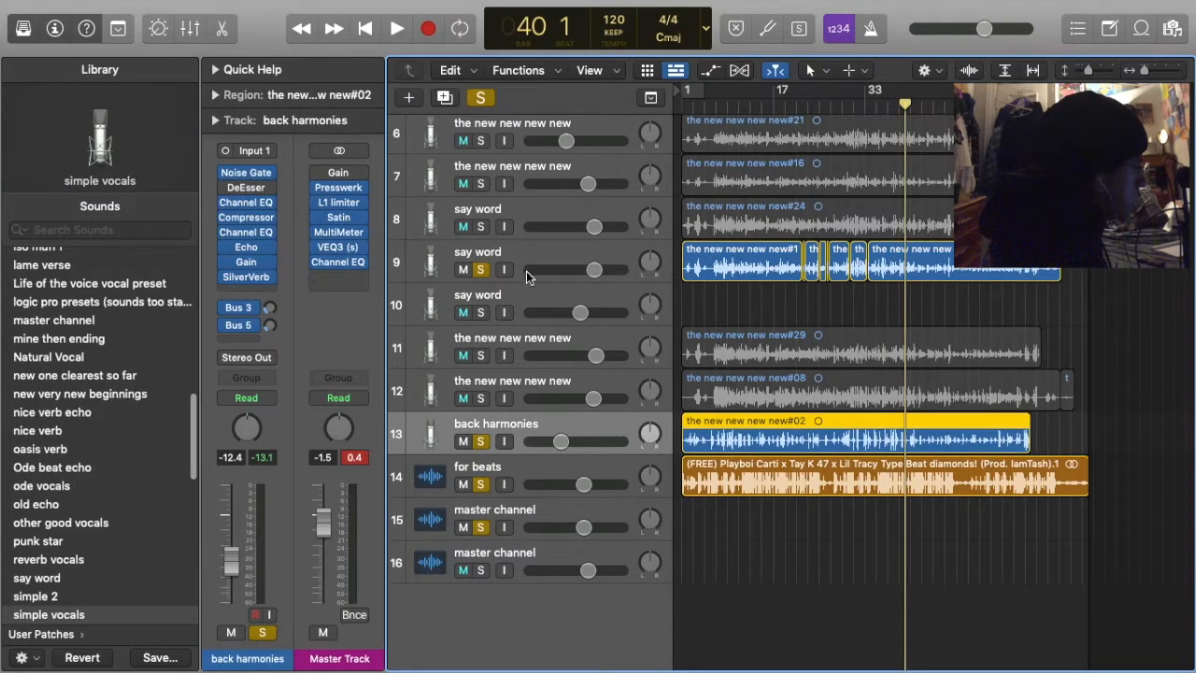
{"action": "left_click", "coordinate": [530, 255]}
{"action": "left_click", "coordinate": [515, 459]}
{"action": "left_click", "coordinate": [513, 516]}
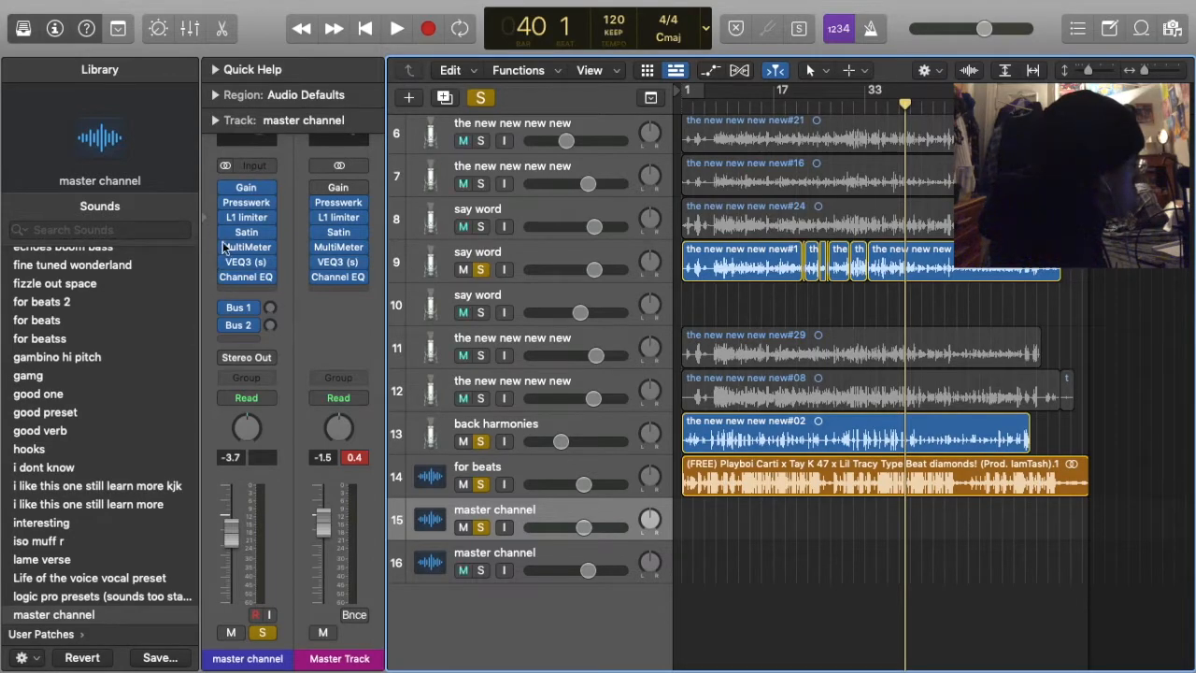
{"action": "left_click", "coordinate": [244, 277]}
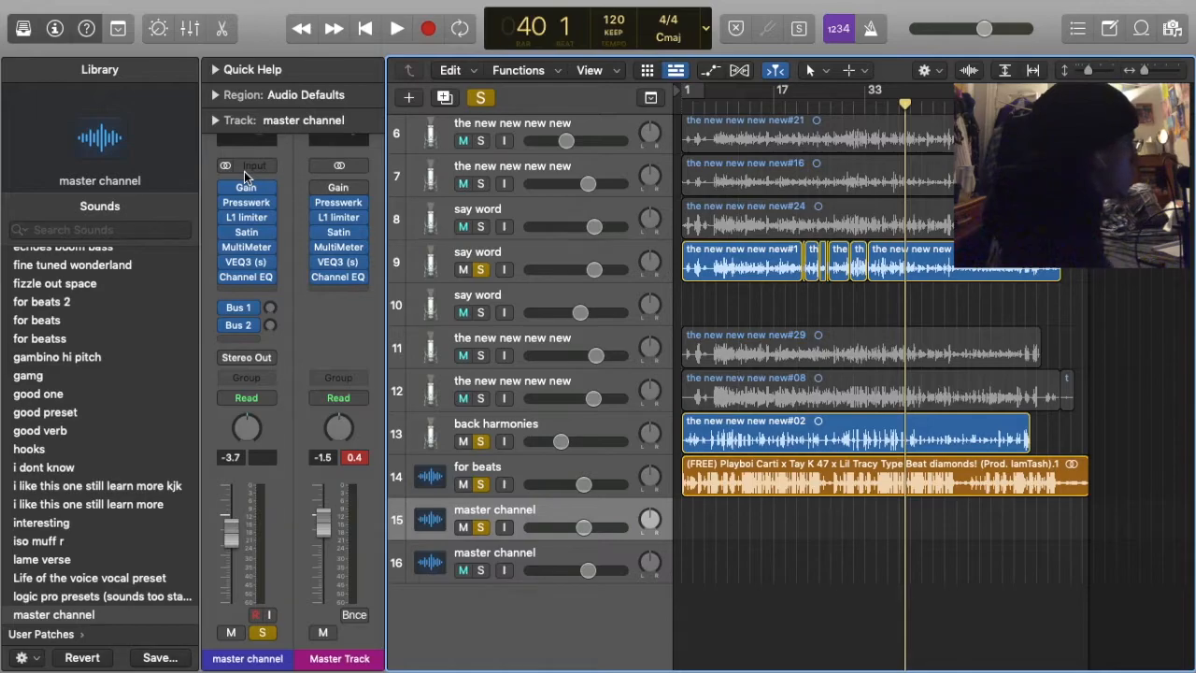
Start playback and turn off solo on the for beats and back harmonies tracks to hear the say word vocal alone
{"action": "key", "text": "space"}
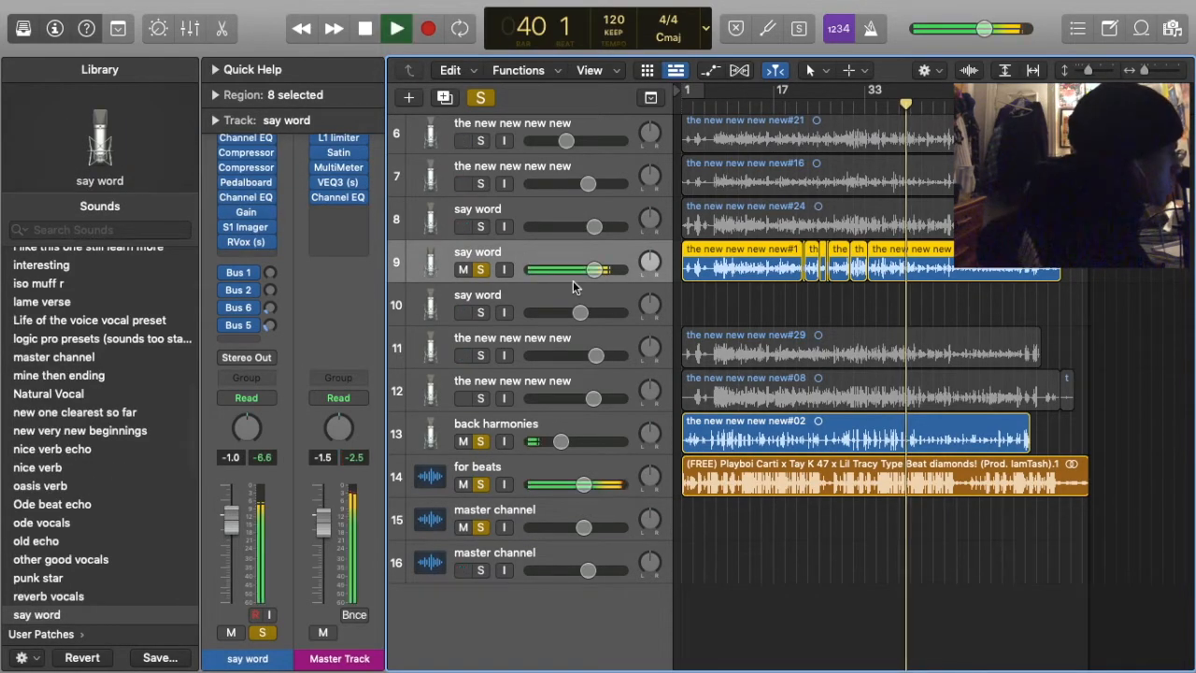
{"action": "left_click", "coordinate": [480, 484]}
{"action": "left_click", "coordinate": [480, 441]}
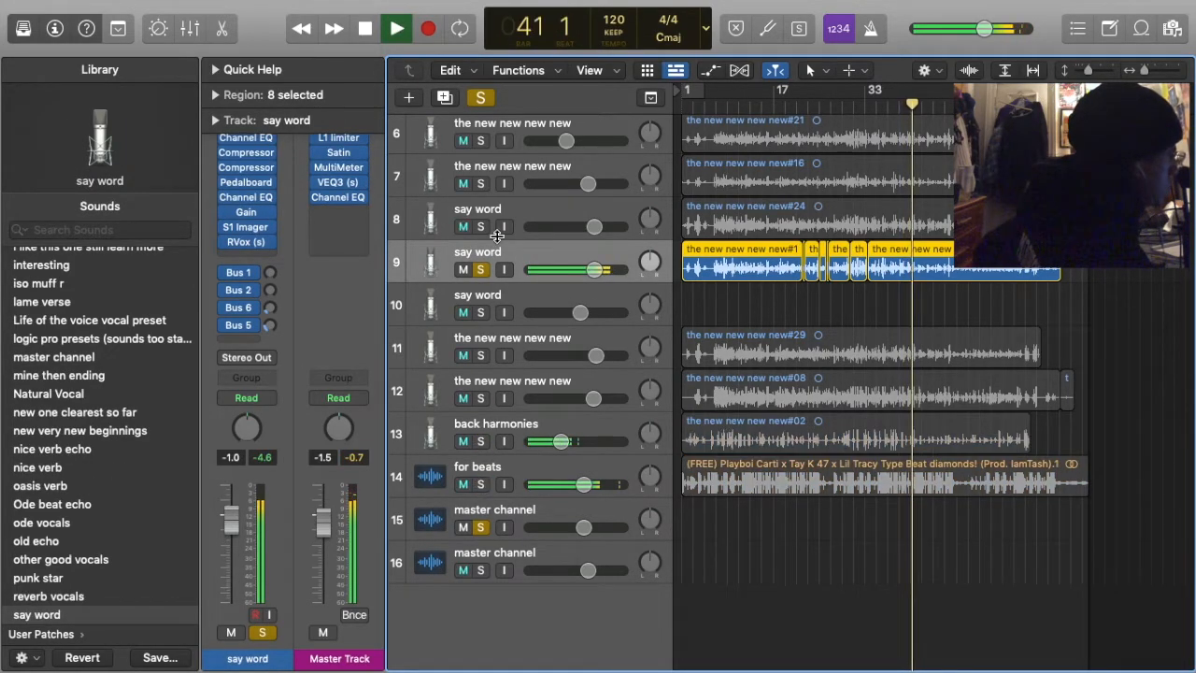
Stop playback and open the Mixer to show the say word channel's plug-in chain and sends
{"action": "key", "text": "space"}
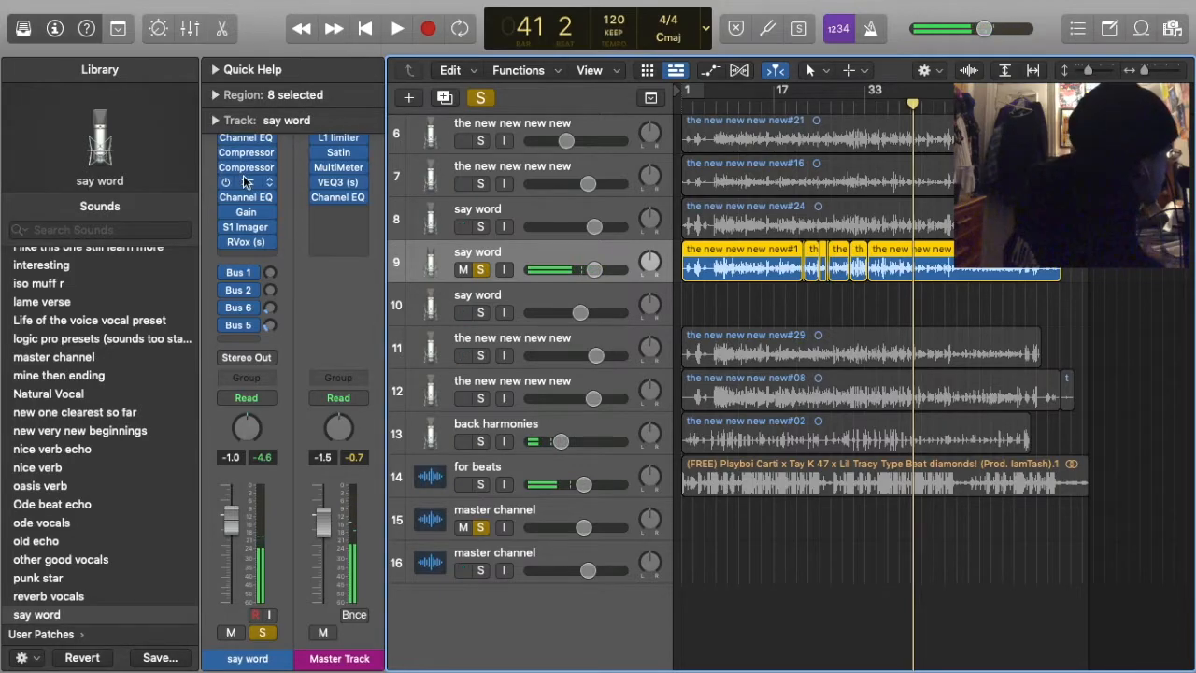
{"action": "mouse_move", "coordinate": [52, 1]}
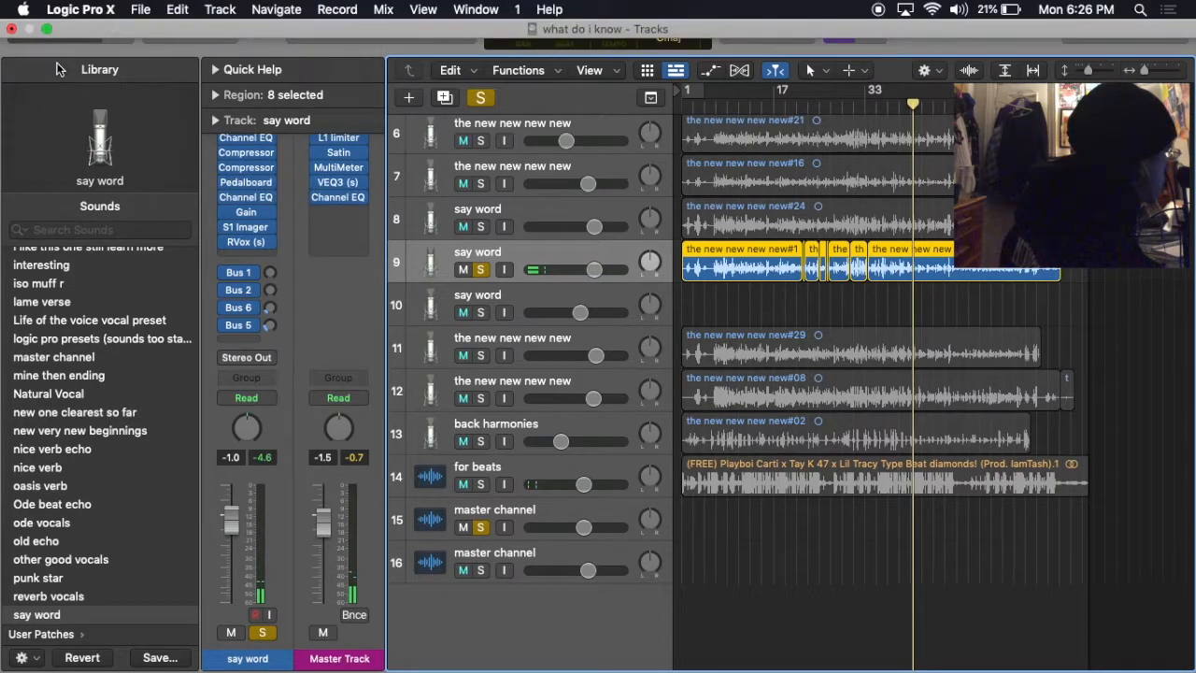
{"action": "key", "text": "x"}
{"action": "scroll", "coordinate": [678, 449], "scroll_direction": "up", "scroll_amount": 3}
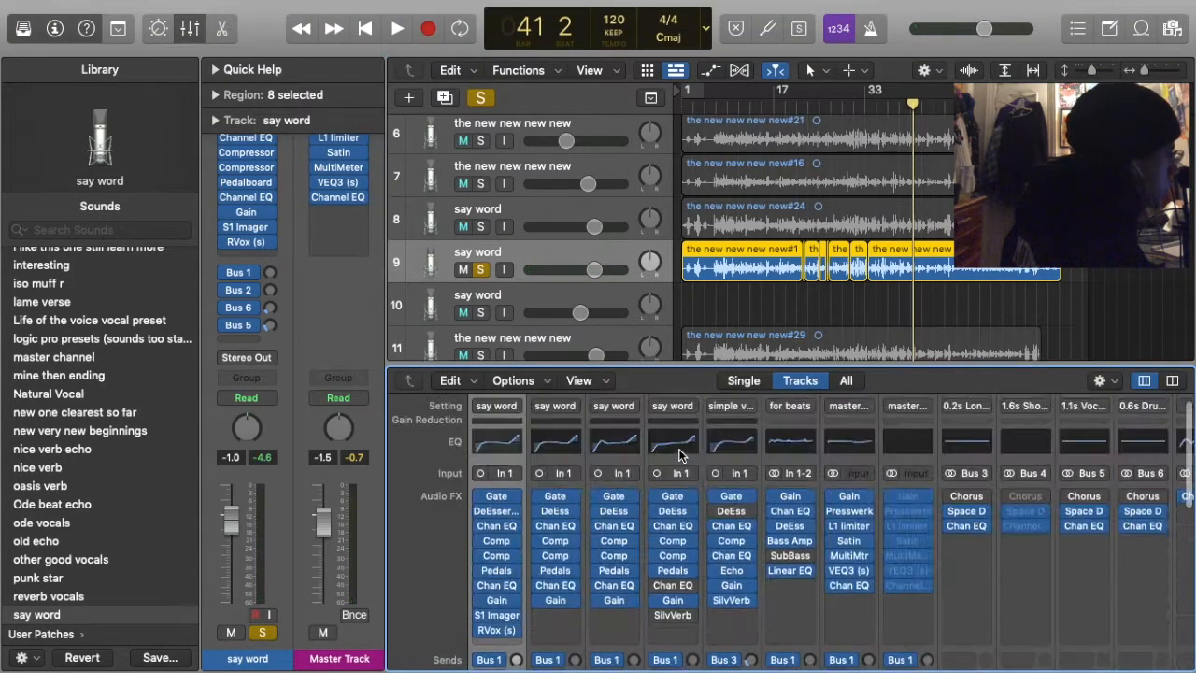
{"action": "scroll", "coordinate": [477, 495], "scroll_direction": "down", "scroll_amount": 2}
{"action": "scroll", "coordinate": [476, 495], "scroll_direction": "up", "scroll_amount": 1}
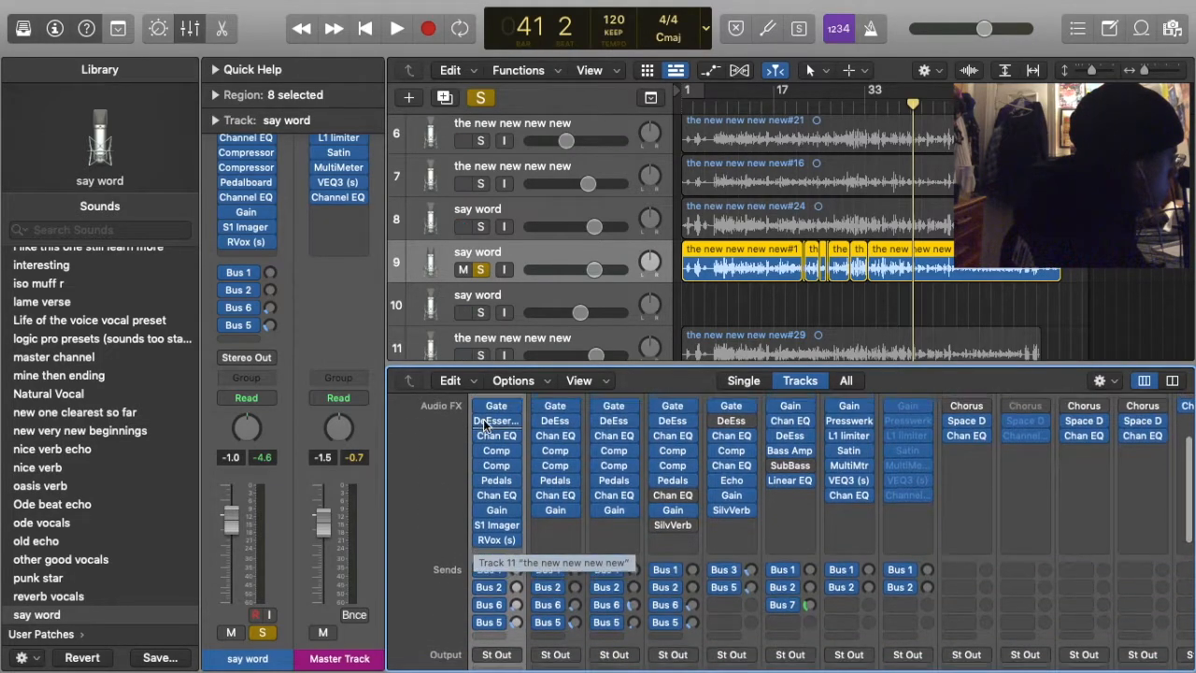
During playback, check the say word channel's second Compressor and try its Distortion and Mix controls, then stop playback
{"action": "key", "text": "space"}
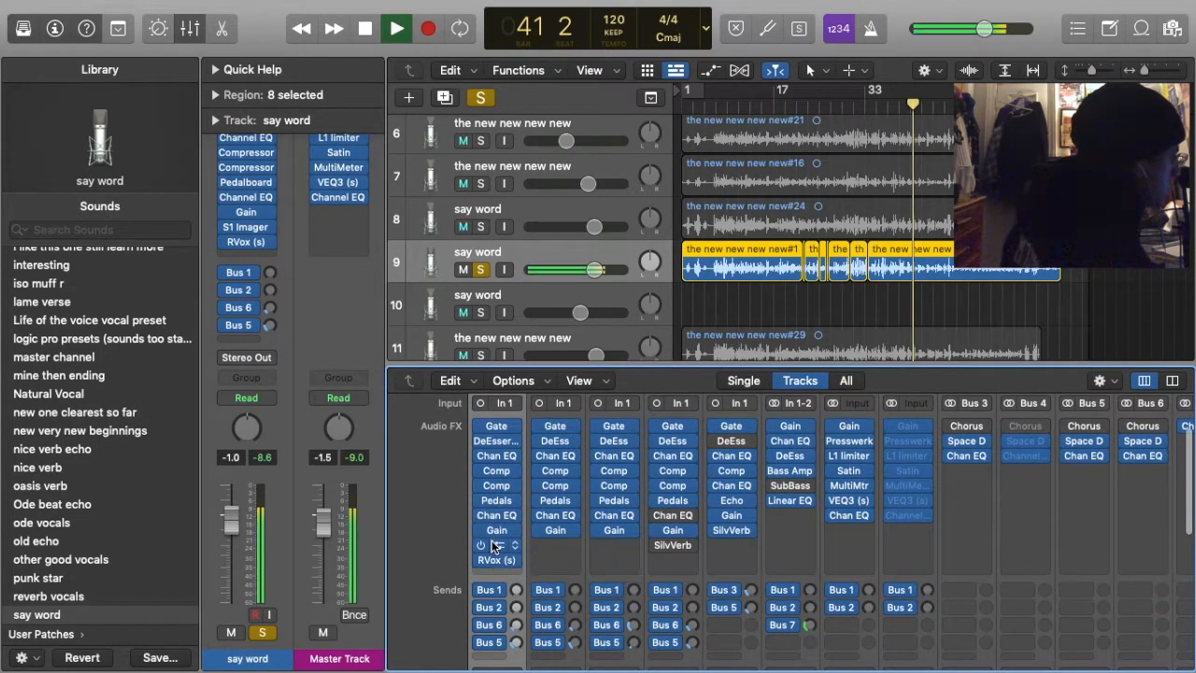
{"action": "left_click", "coordinate": [495, 484]}
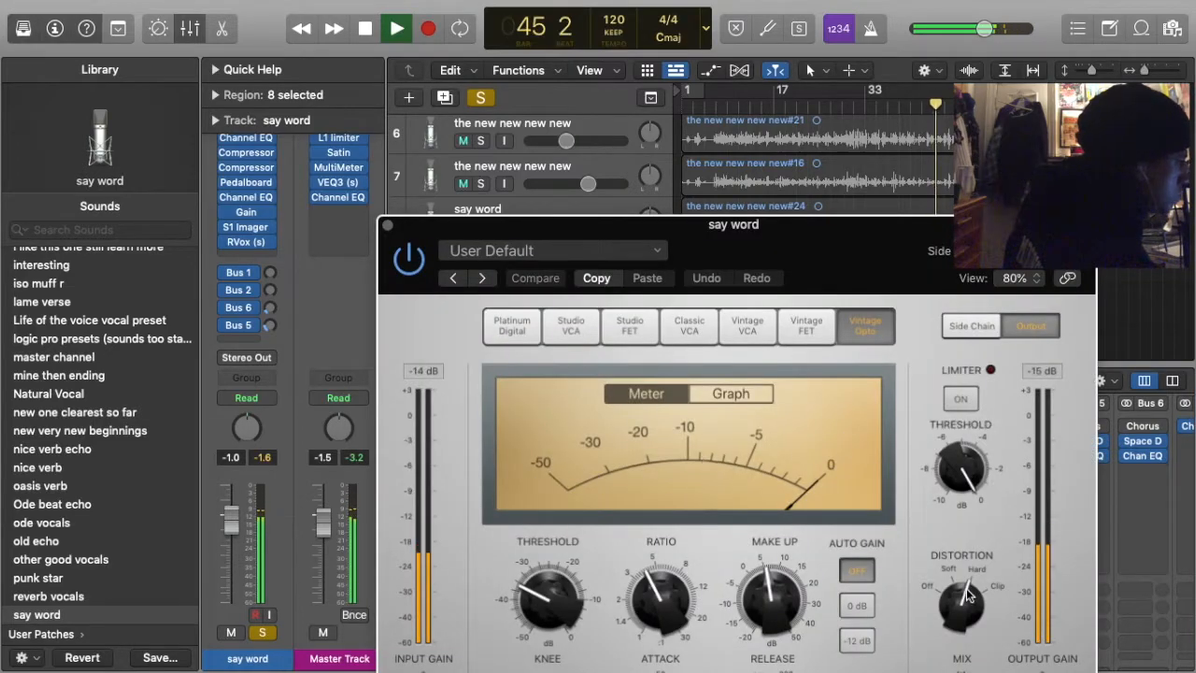
{"action": "left_click_drag", "start_coordinate": [961, 603], "coordinate": [960, 621]}
{"action": "left_click_drag", "start_coordinate": [984, 670], "coordinate": [950, 547]}
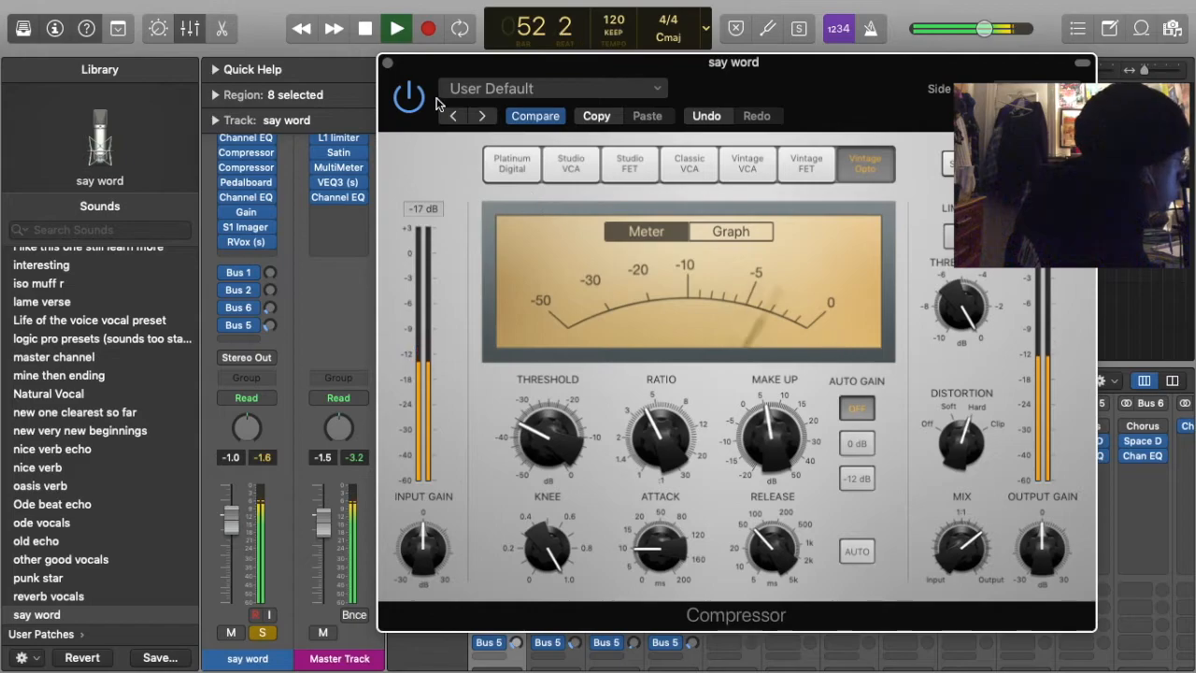
{"action": "left_click", "coordinate": [388, 62]}
{"action": "left_click", "coordinate": [760, 285]}
{"action": "scroll", "coordinate": [760, 285], "scroll_direction": "down", "scroll_amount": 5}
{"action": "scroll", "coordinate": [760, 285], "scroll_direction": "up", "scroll_amount": 5}
{"action": "key", "text": "space"}
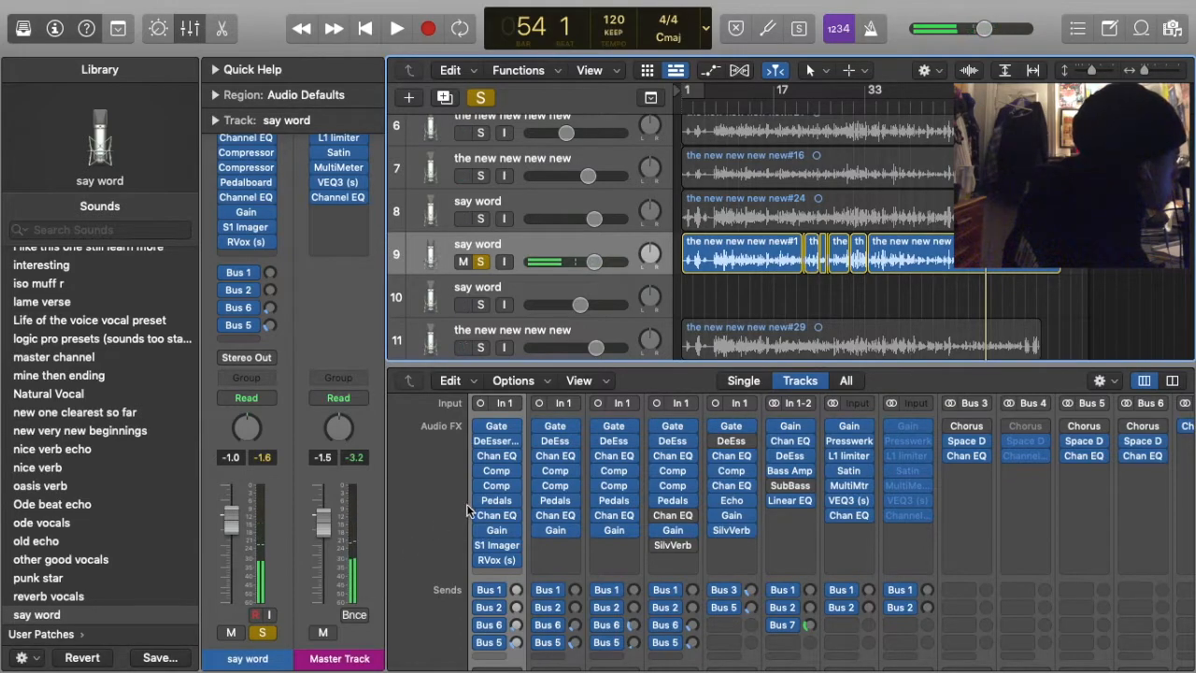
Examine the first Channel EQ on the say word channel, its sends and the effects on the bus channels
{"action": "mouse_move", "coordinate": [498, 456]}
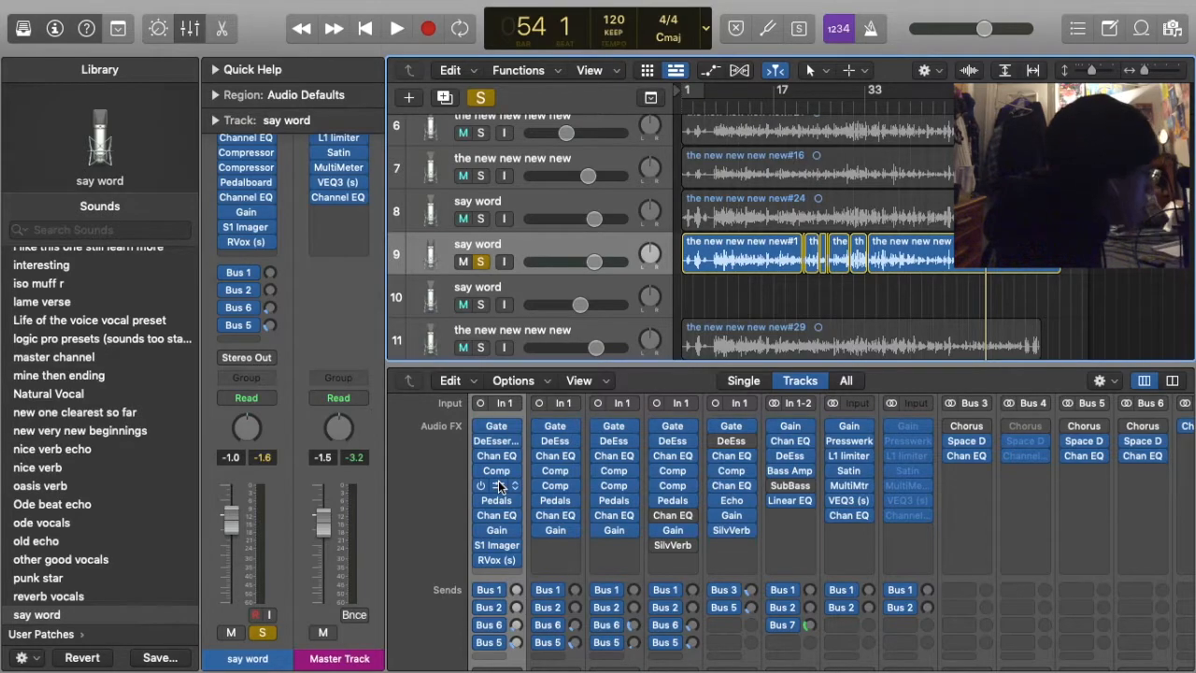
{"action": "left_click", "coordinate": [496, 455]}
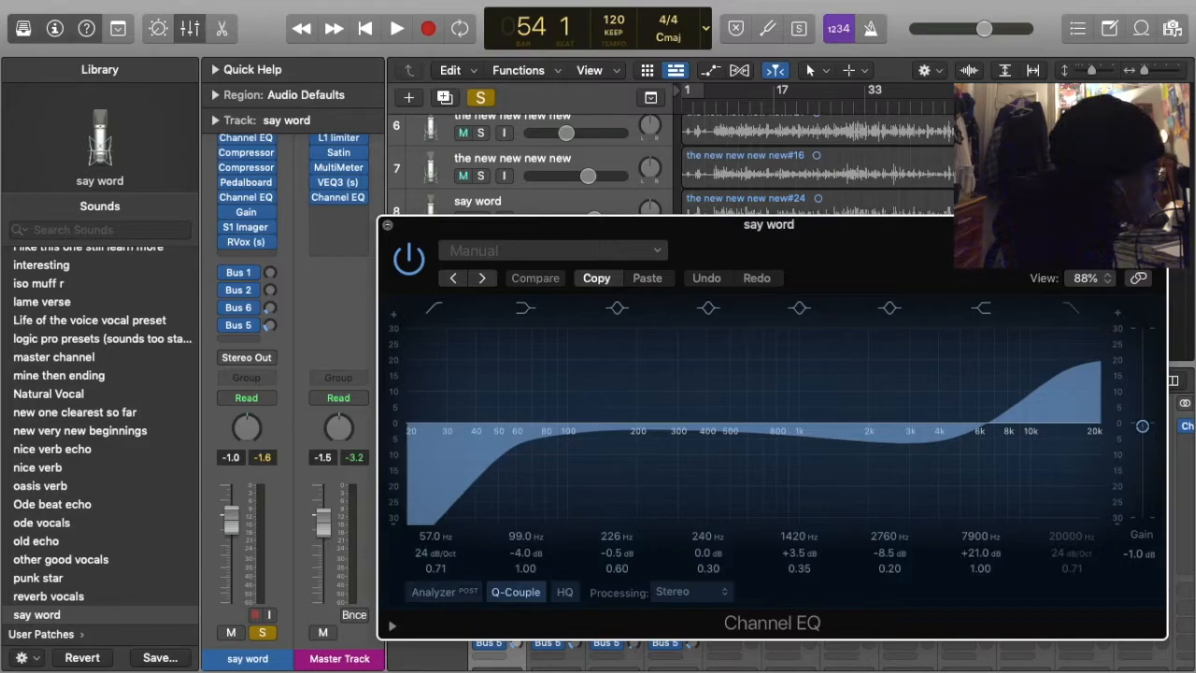
{"action": "left_click", "coordinate": [388, 225]}
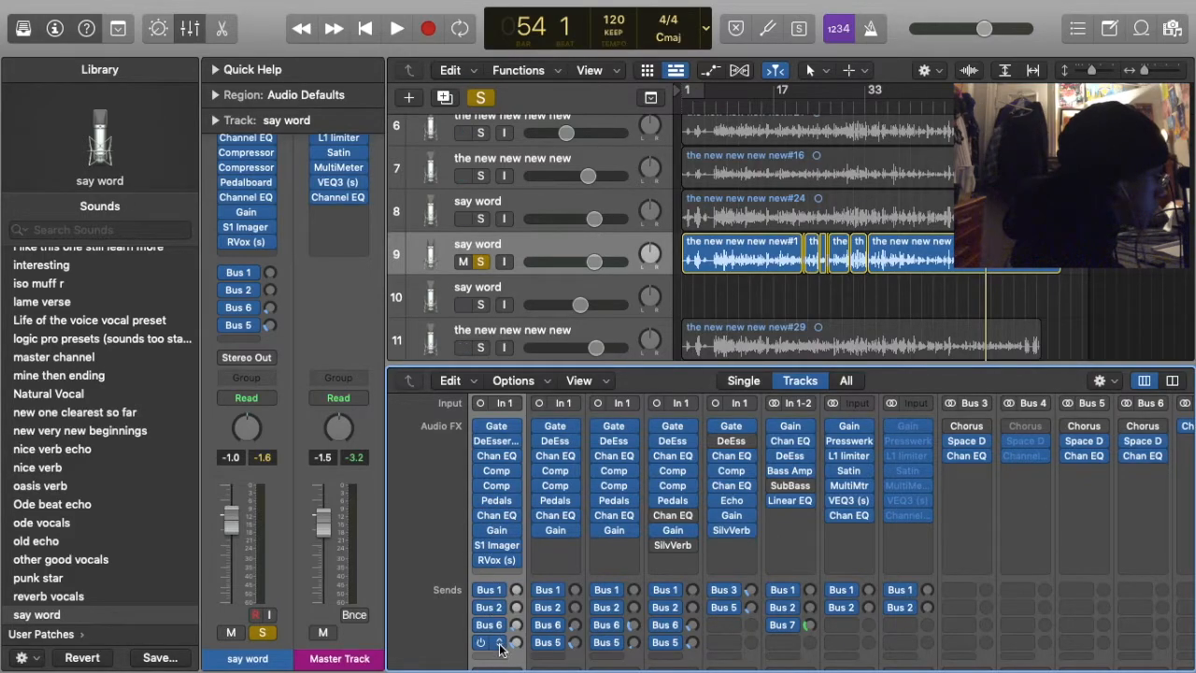
{"action": "scroll", "coordinate": [1055, 472], "scroll_direction": "right", "scroll_amount": 2}
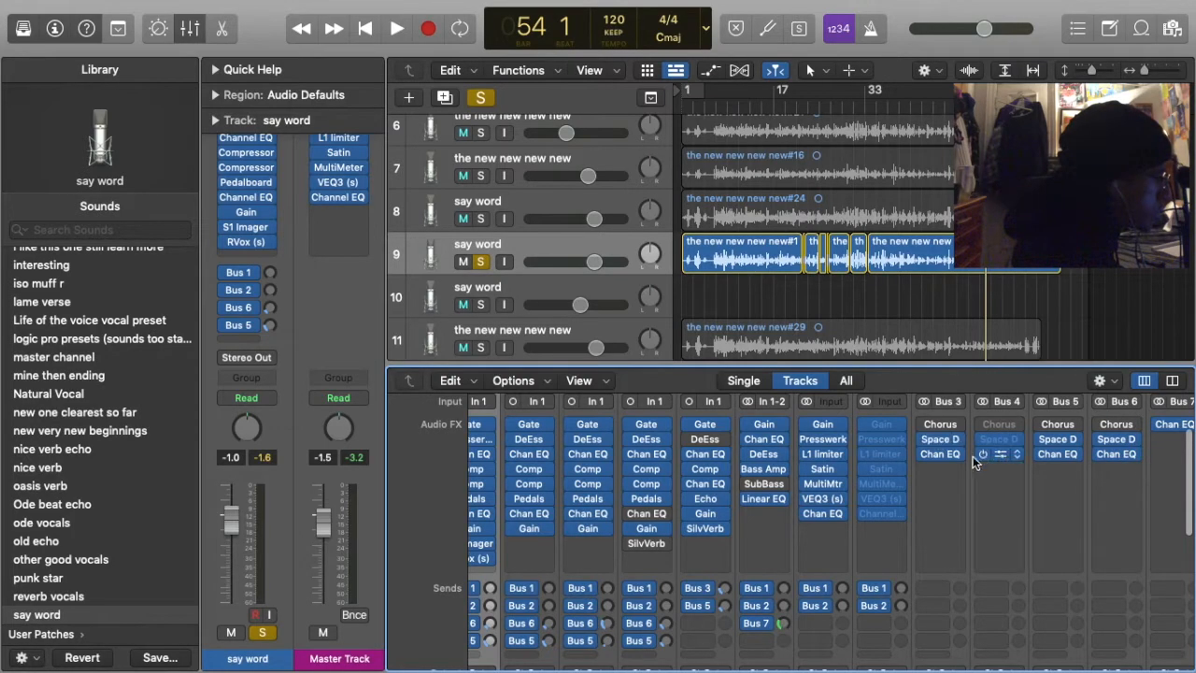
{"action": "scroll", "coordinate": [974, 458], "scroll_direction": "left", "scroll_amount": 10}
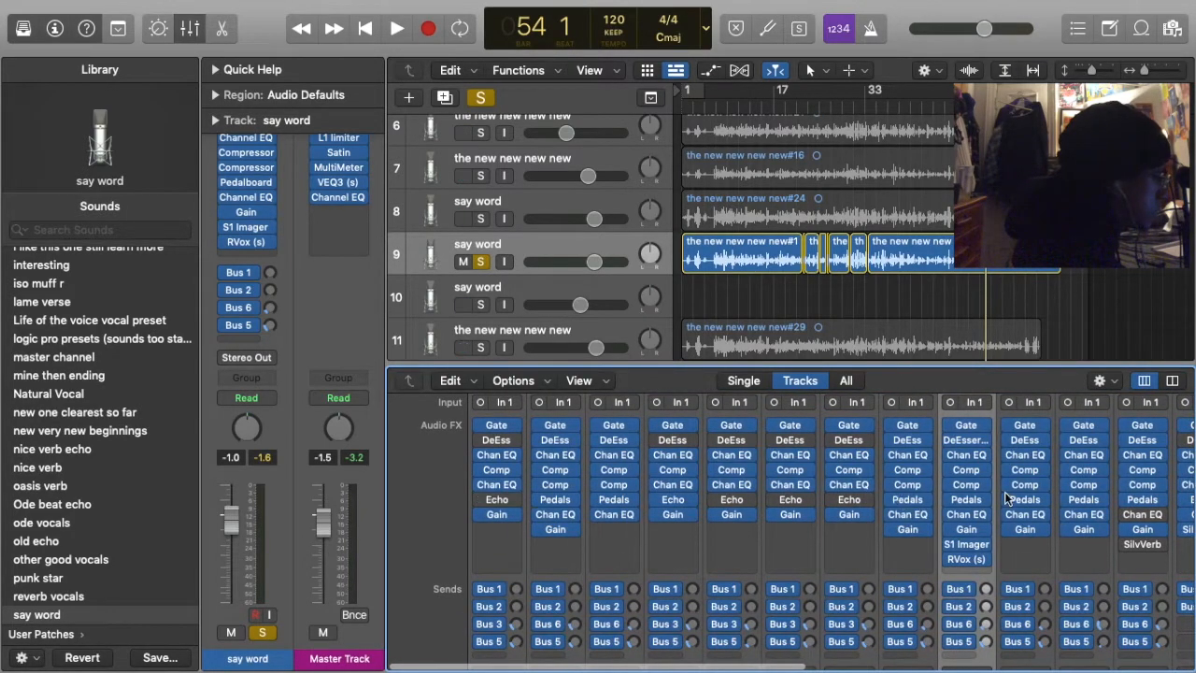
{"action": "scroll", "coordinate": [1007, 500], "scroll_direction": "right", "scroll_amount": 3}
Play a short passage of the say word vocal and check its DeEsser settings
{"action": "key", "text": "space"}
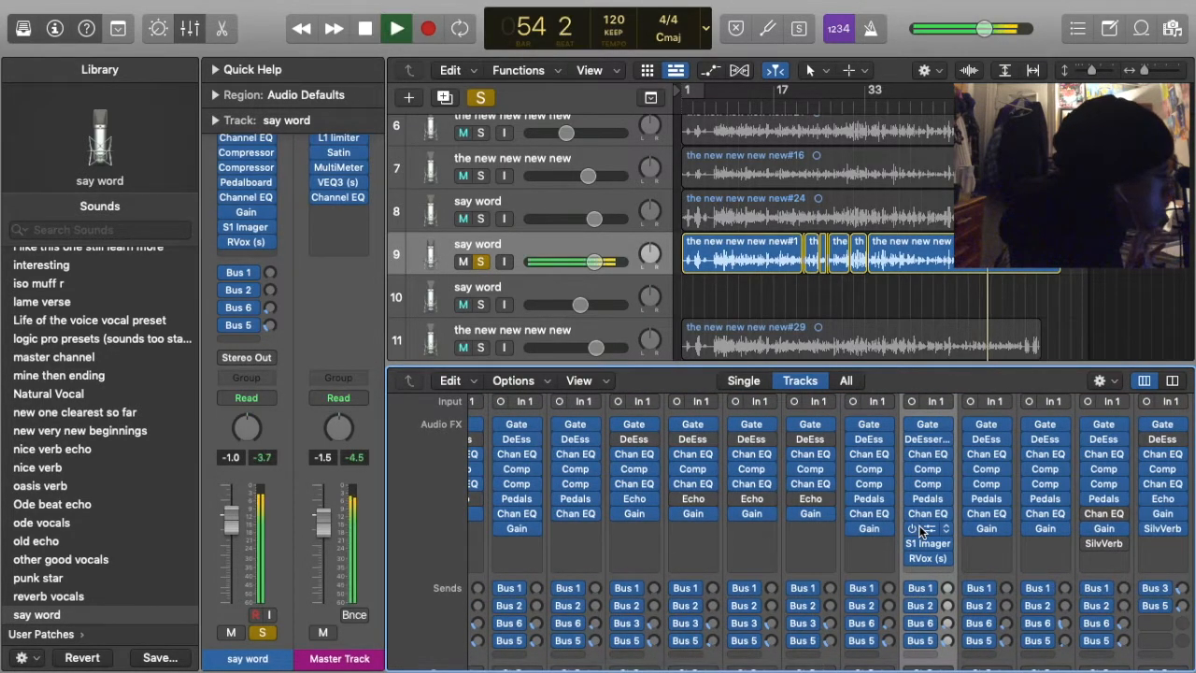
{"action": "left_click", "coordinate": [925, 446]}
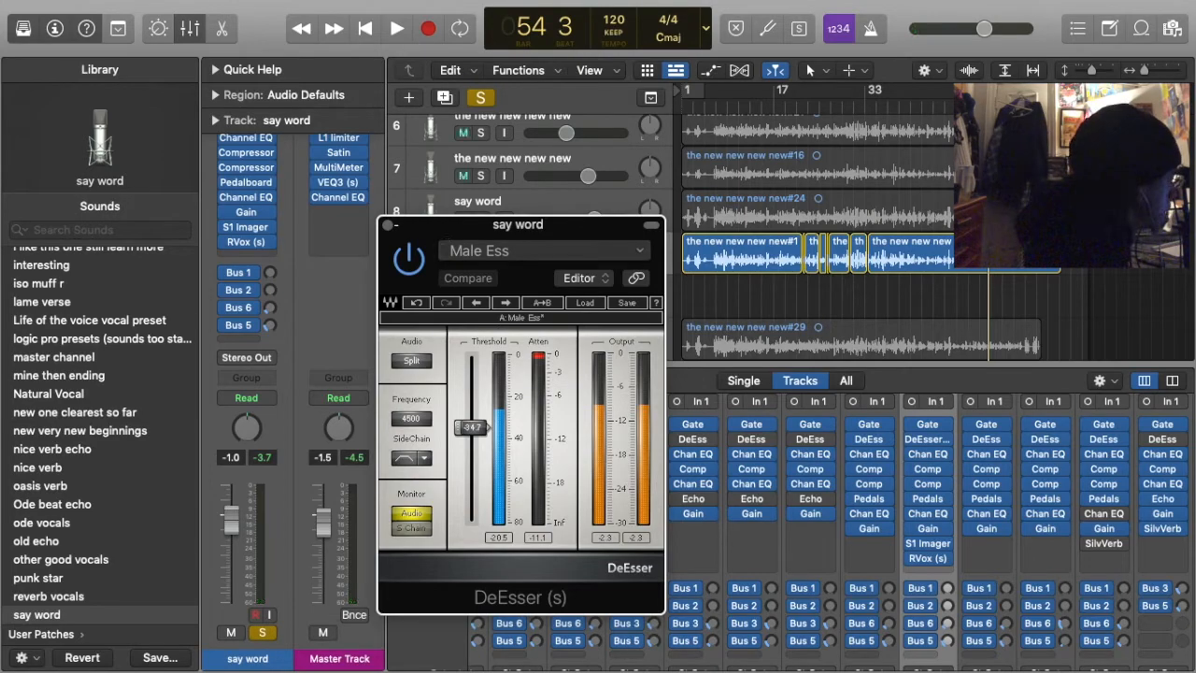
{"action": "left_click", "coordinate": [388, 226]}
Try a 10000 Hz high shelf at +10.6 dB and a 3740 Hz cut at -3.8 dB in say word's first Channel EQ, and undo both
{"action": "left_click", "coordinate": [929, 455]}
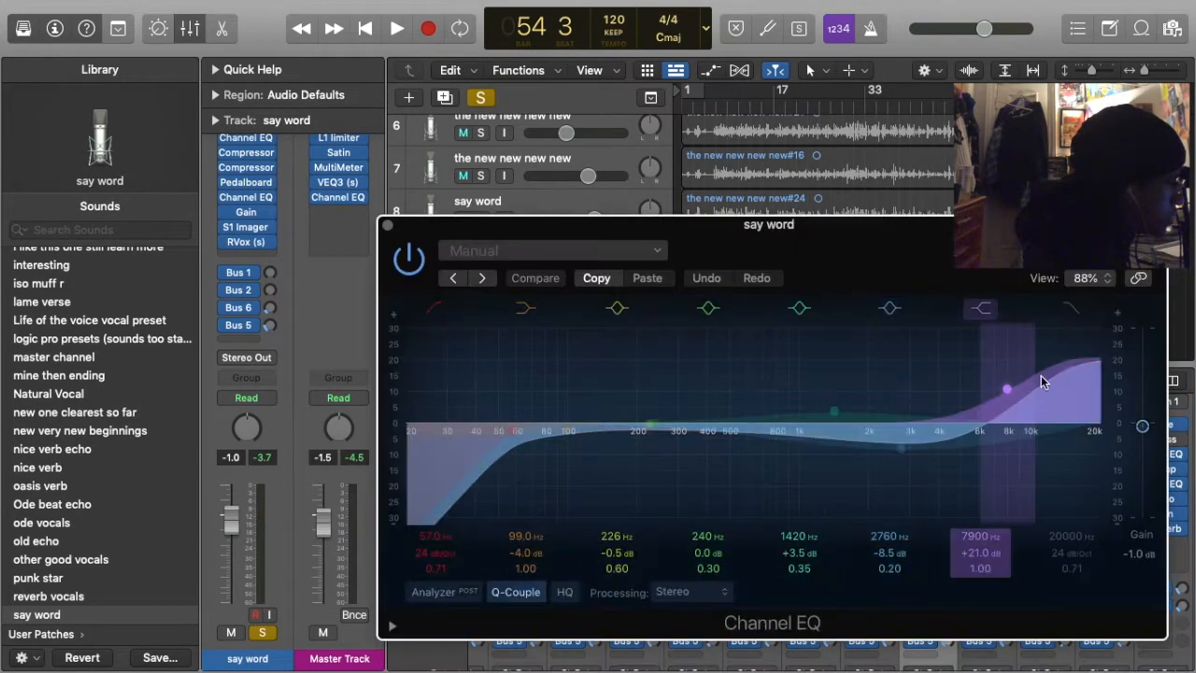
{"action": "left_click_drag", "start_coordinate": [1046, 386], "coordinate": [1067, 420]}
{"action": "left_click_drag", "start_coordinate": [910, 450], "coordinate": [939, 441]}
{"action": "key", "text": "space"}
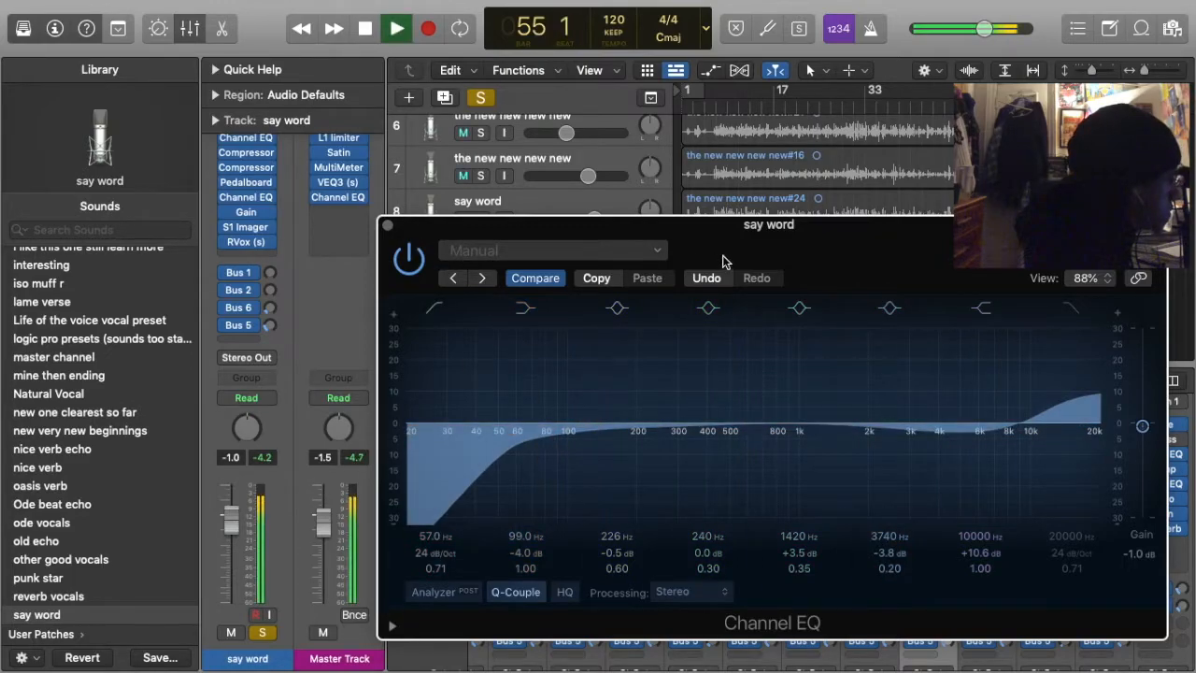
{"action": "left_click", "coordinate": [702, 279]}
{"action": "left_click", "coordinate": [702, 279]}
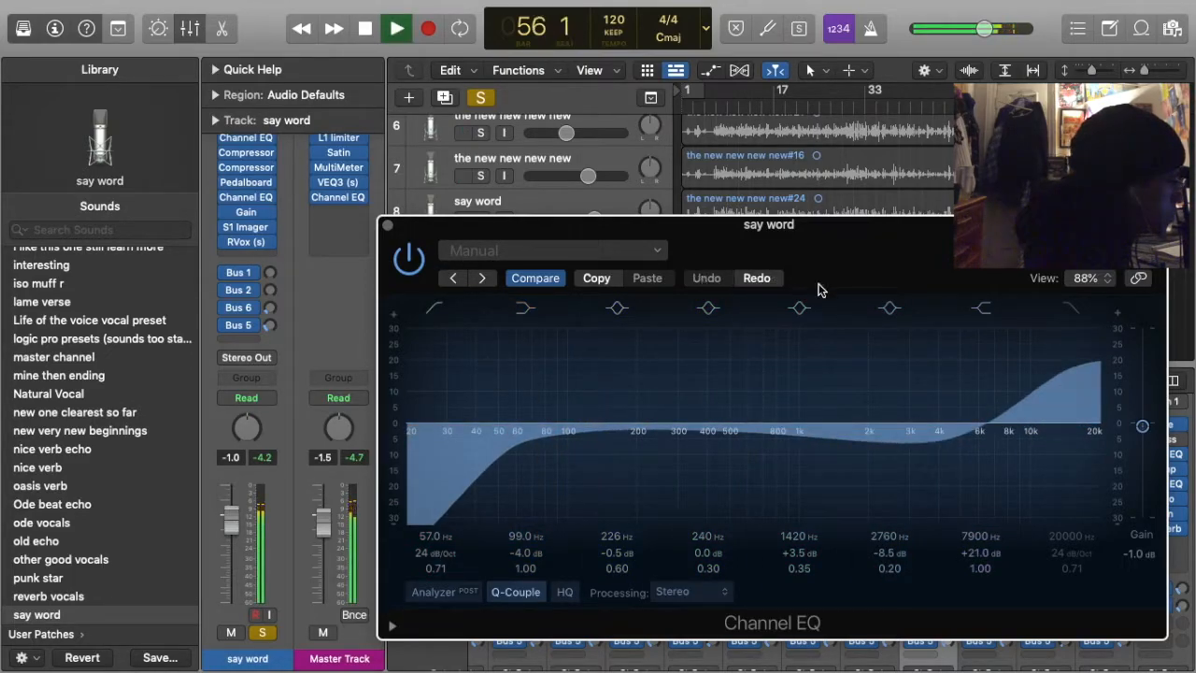
Set the high shelf in say word's first Channel EQ to 7250 Hz at +10.9 dB and close the EQ
{"action": "left_click_drag", "start_coordinate": [1032, 388], "coordinate": [1019, 424]}
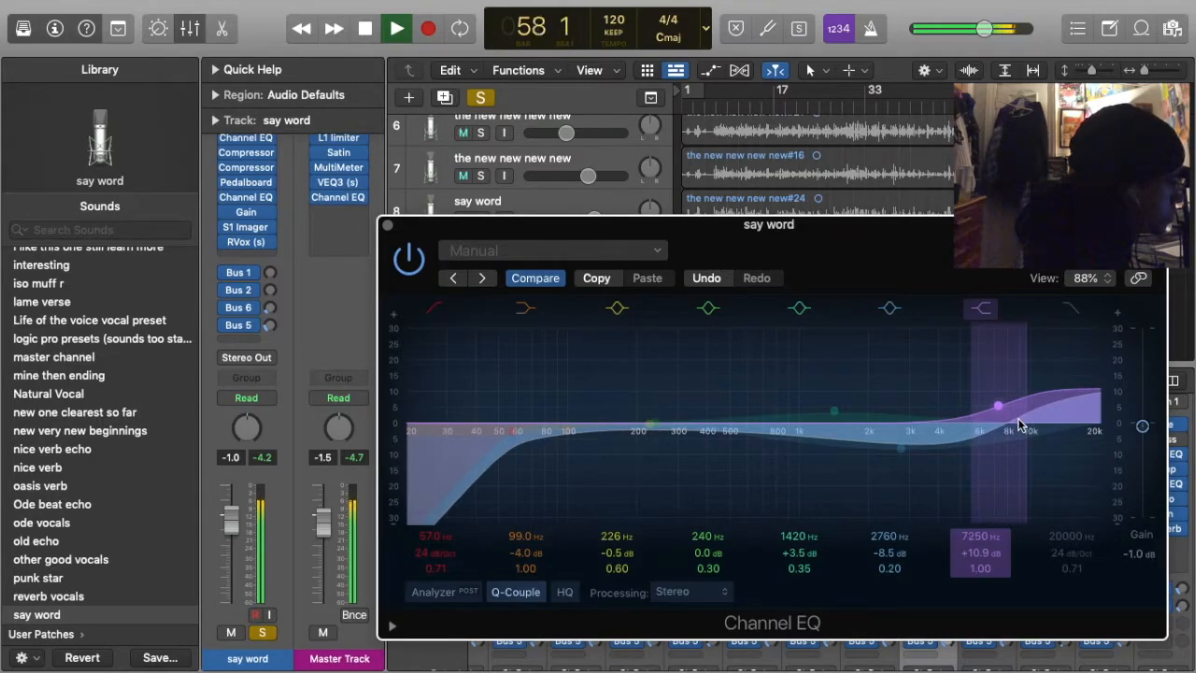
{"action": "left_click", "coordinate": [390, 227]}
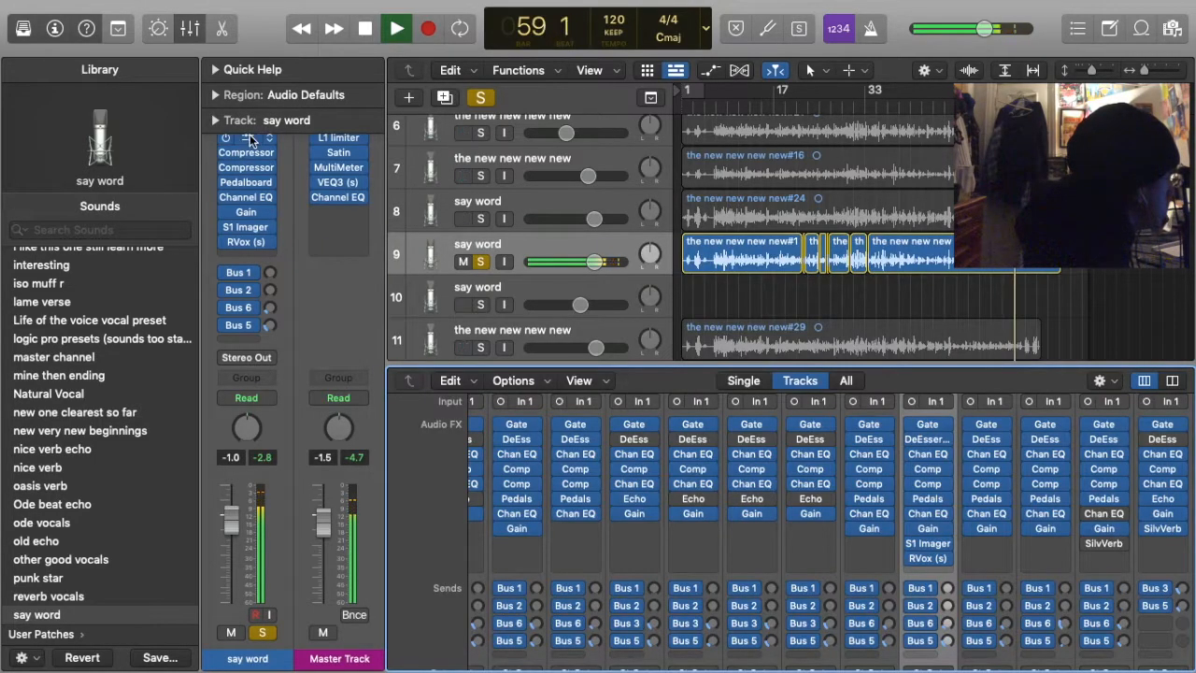
In say word's second Channel EQ, boost the upper-mid band and narrow it to 3080 Hz, +15.3 dB and Q 1.30
{"action": "left_click", "coordinate": [248, 197]}
{"action": "left_click_drag", "start_coordinate": [1031, 428], "coordinate": [896, 347]}
{"action": "key", "text": "space"}
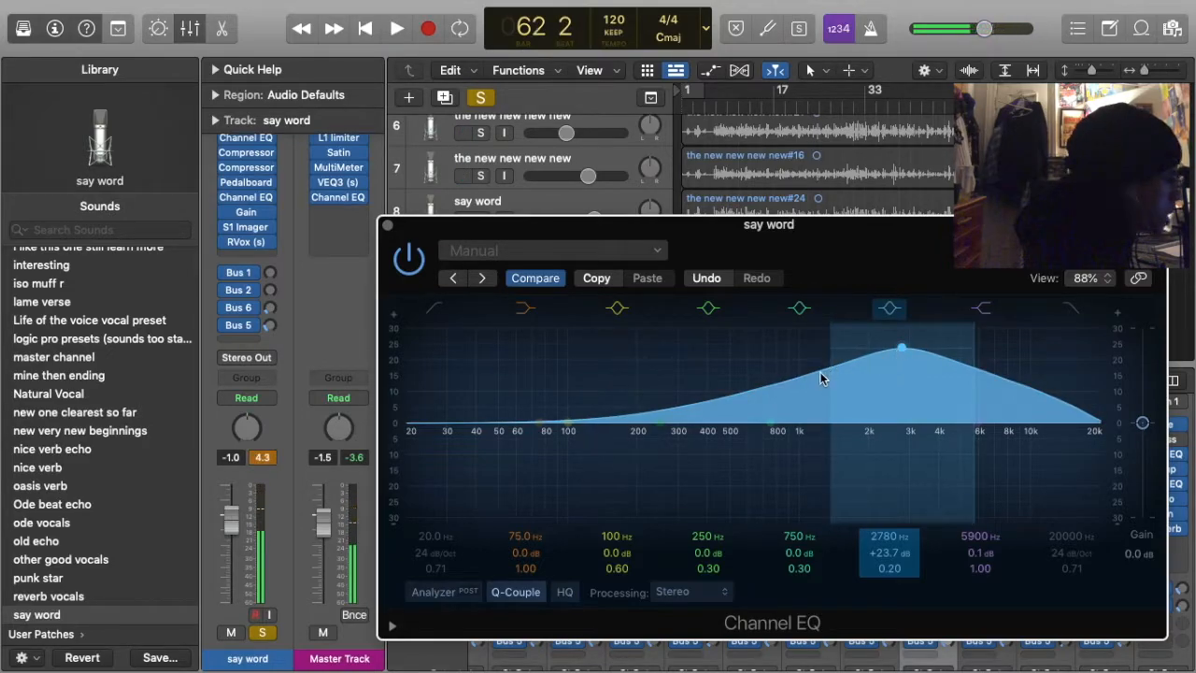
{"action": "mouse_move", "coordinate": [898, 355]}
{"action": "left_mouse_down"}
{"action": "mouse_move", "coordinate": [914, 347]}
{"action": "mouse_move", "coordinate": [912, 374]}
{"action": "left_mouse_up"}
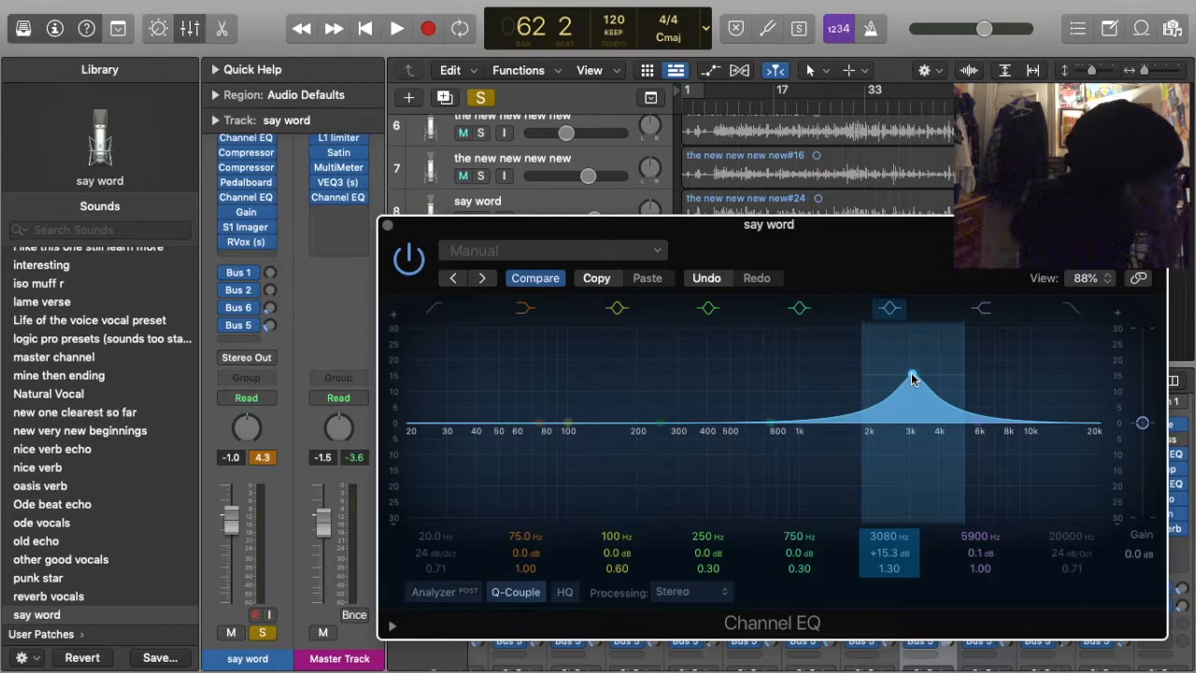
Sweep the boosted upper-mid band while auditioning the vocal, first to 2940 Hz at +23.9 dB and on to 2760 Hz
{"action": "key", "text": "space"}
{"action": "left_click_drag", "start_coordinate": [913, 376], "coordinate": [905, 291]}
{"action": "key", "text": "space"}
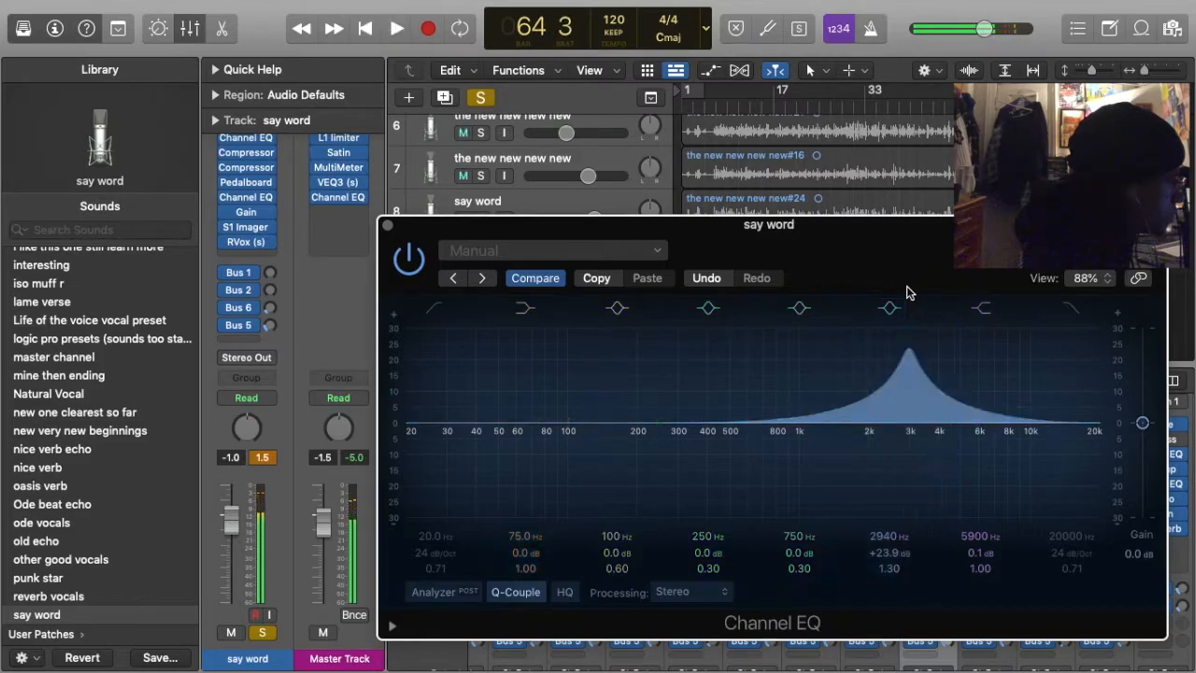
{"action": "key", "text": "space"}
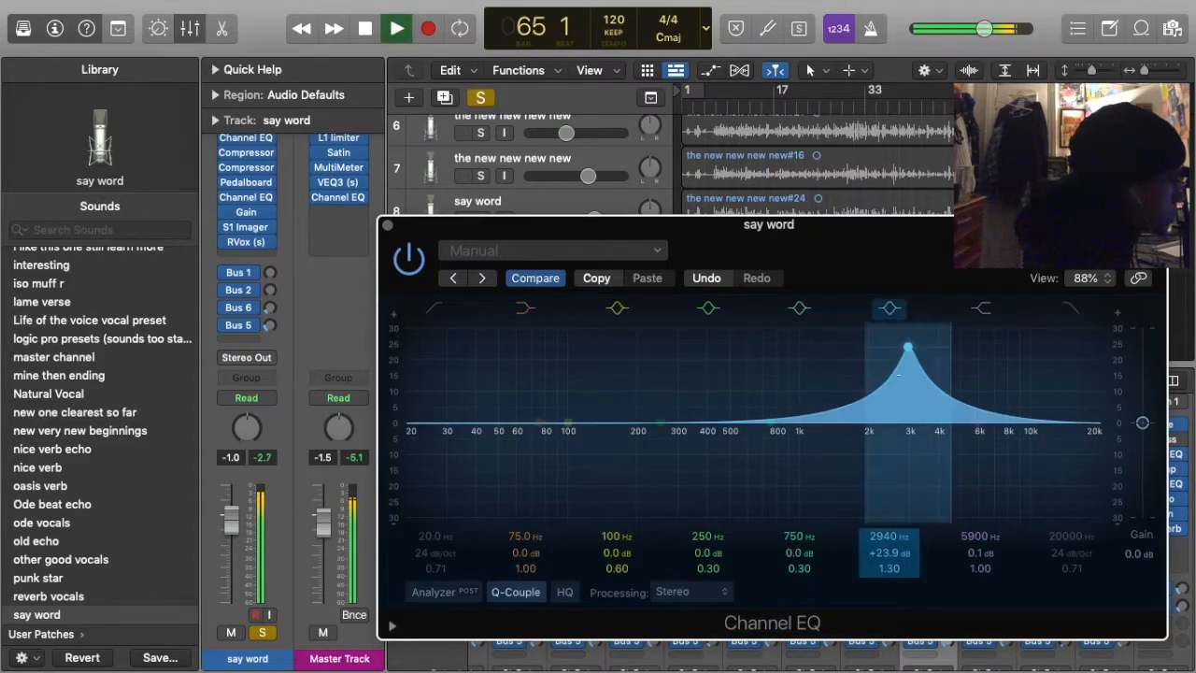
{"action": "left_click_drag", "start_coordinate": [908, 352], "coordinate": [901, 350]}
{"action": "key", "text": "space"}
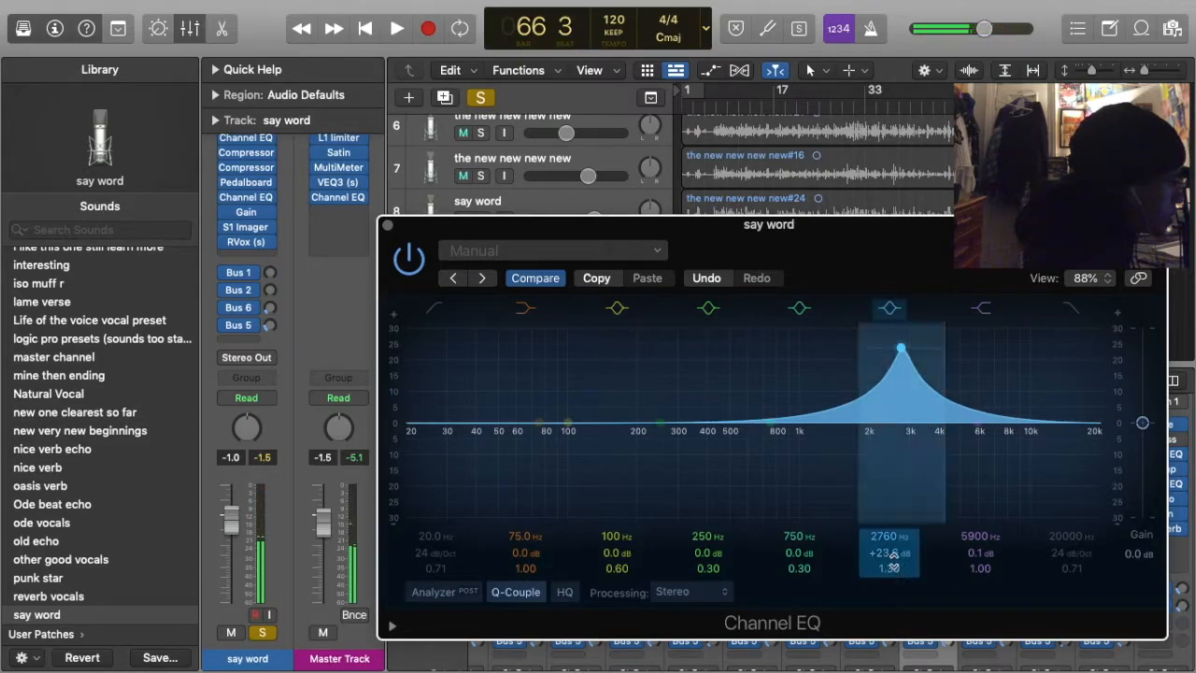
Lower the 2760 Hz band to a -9.1 dB cut, listen to the result, and close the second Channel EQ
{"action": "left_click_drag", "start_coordinate": [889, 552], "coordinate": [890, 571]}
{"action": "key", "text": "space"}
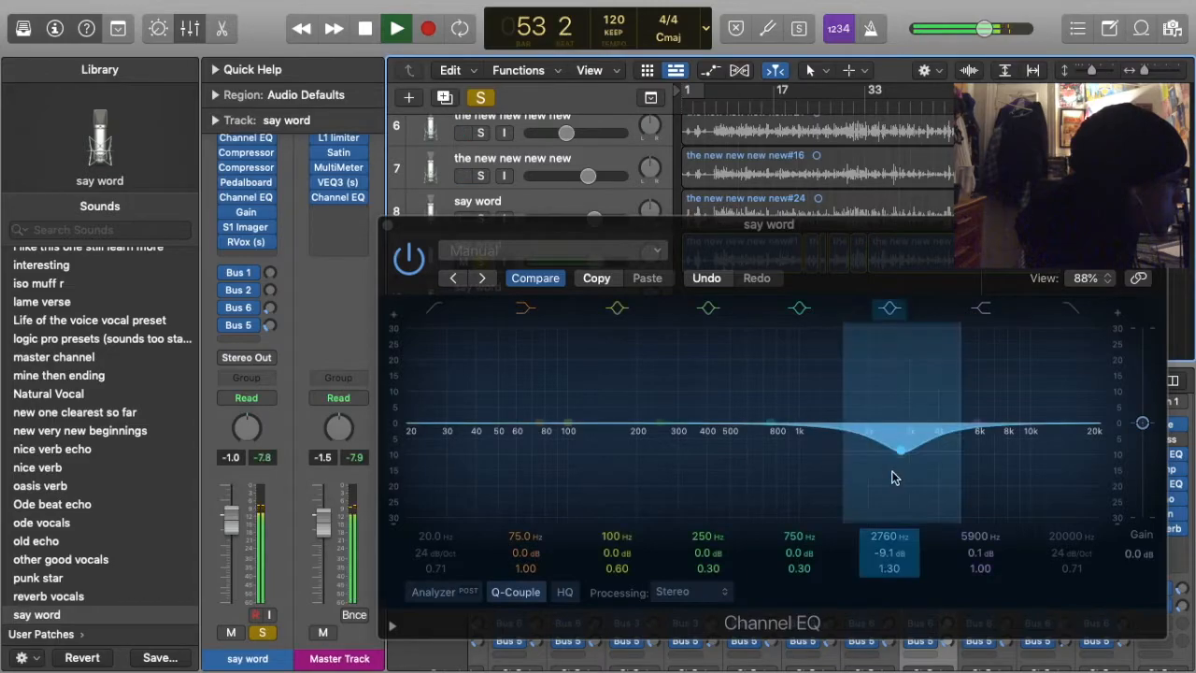
{"action": "mouse_move", "coordinate": [262, 239]}
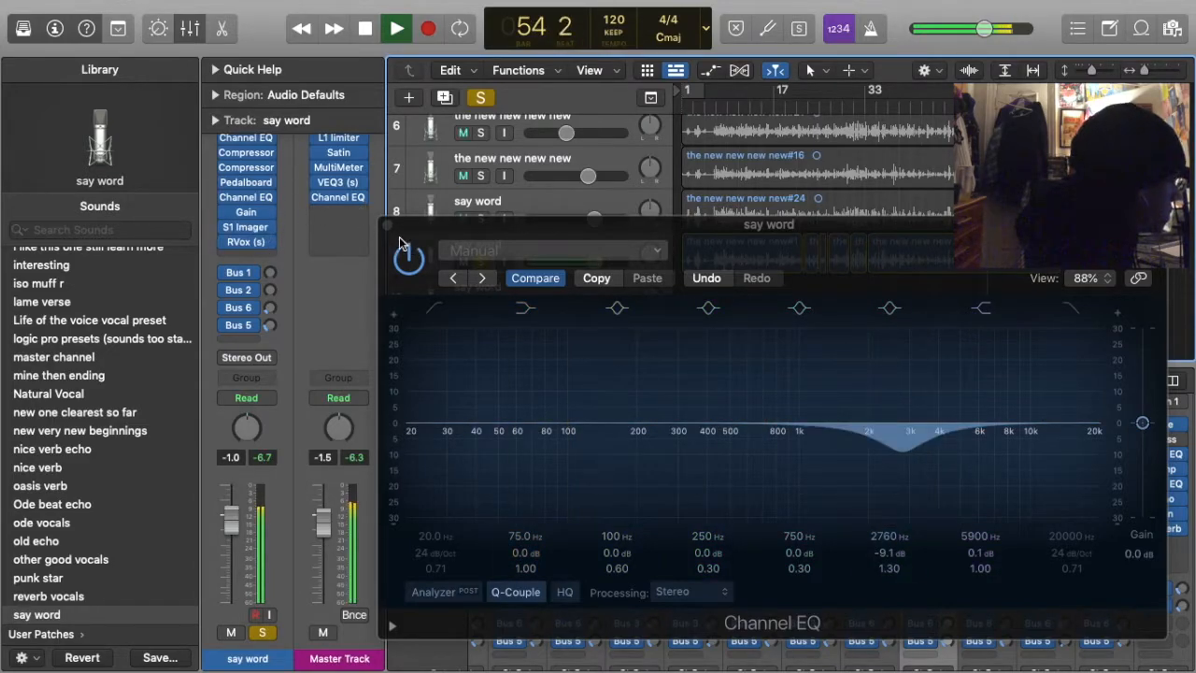
{"action": "left_click", "coordinate": [388, 227]}
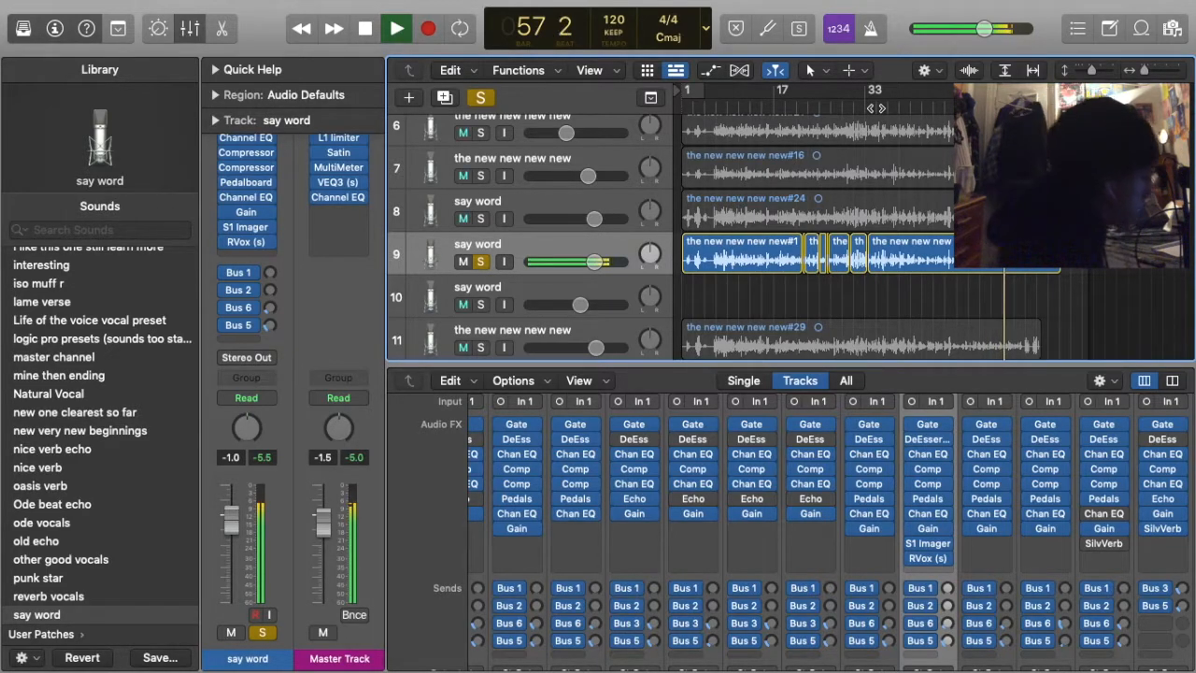
Stop playback and check the RVox gate, compression and gain settings on the say word channel
{"action": "key", "text": "space"}
{"action": "left_click", "coordinate": [243, 245]}
{"action": "left_click", "coordinate": [244, 243]}
{"action": "left_click", "coordinate": [244, 243]}
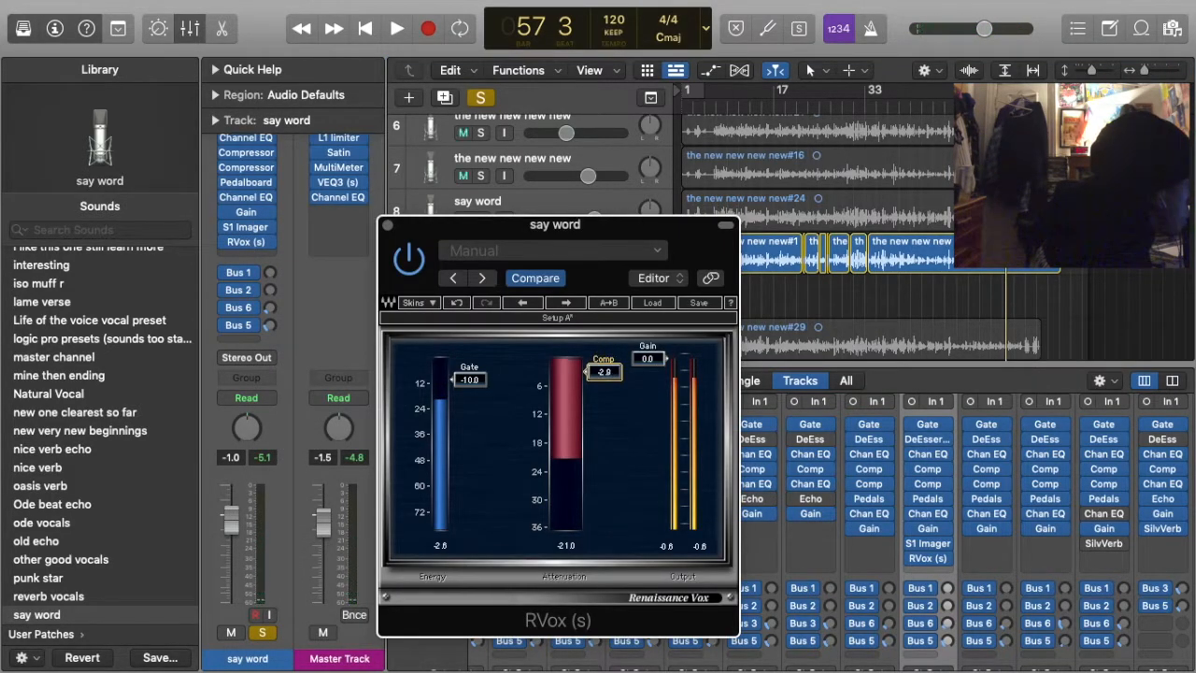
{"action": "left_click", "coordinate": [388, 228]}
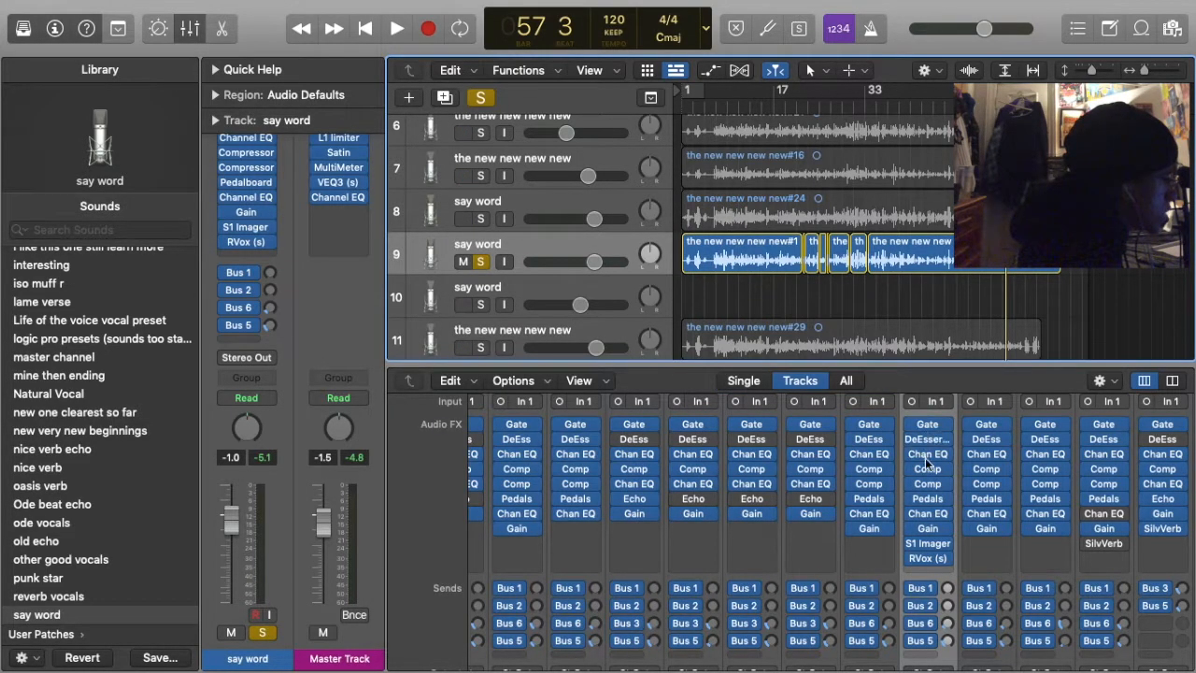
Review the Noise Gate, first Channel EQ and Pedalboard settings on the say word channel
{"action": "left_click", "coordinate": [927, 425]}
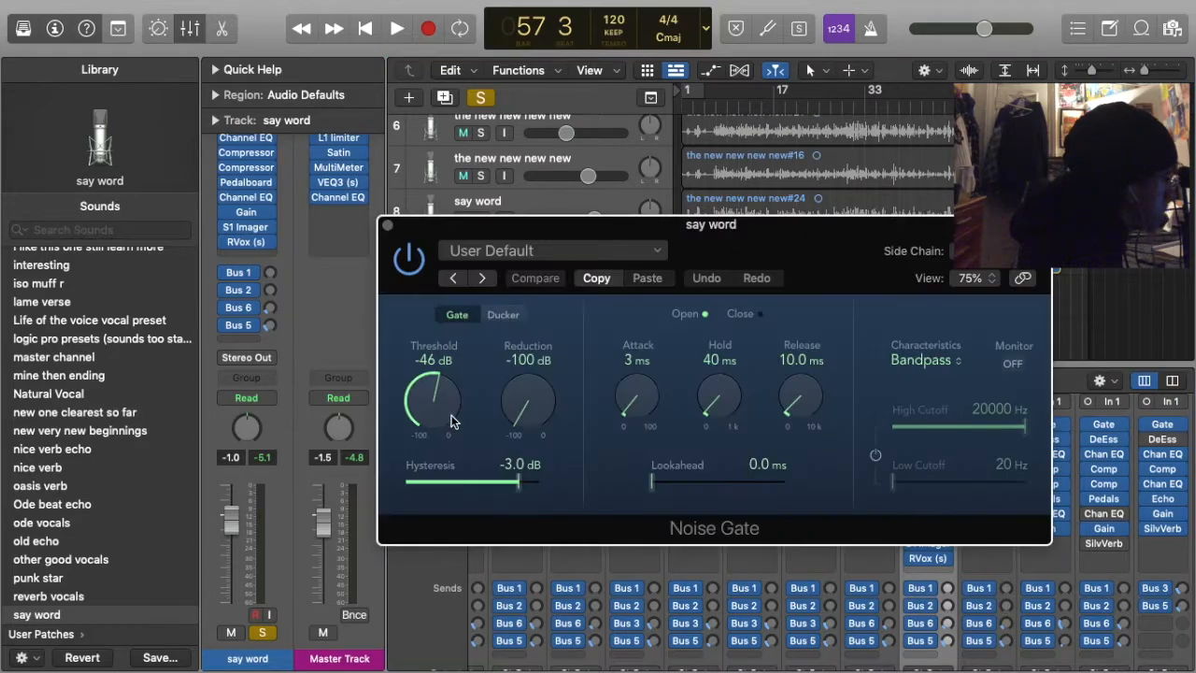
{"action": "left_click", "coordinate": [387, 227]}
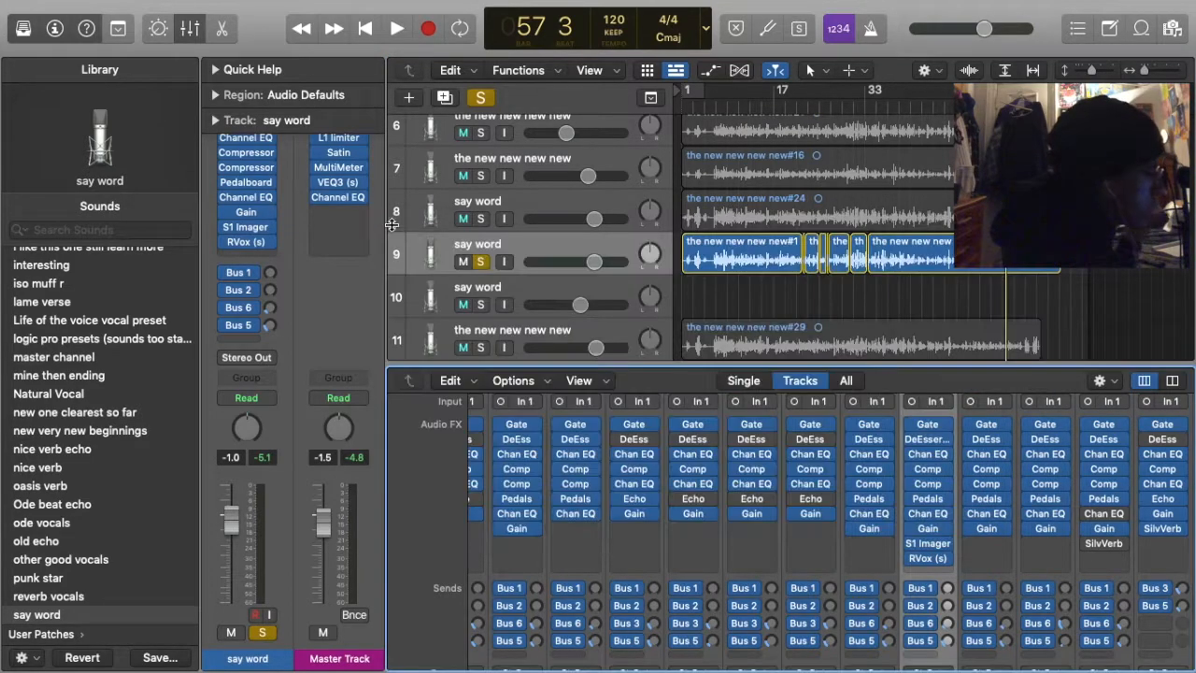
{"action": "left_click", "coordinate": [927, 454]}
{"action": "left_click", "coordinate": [385, 219]}
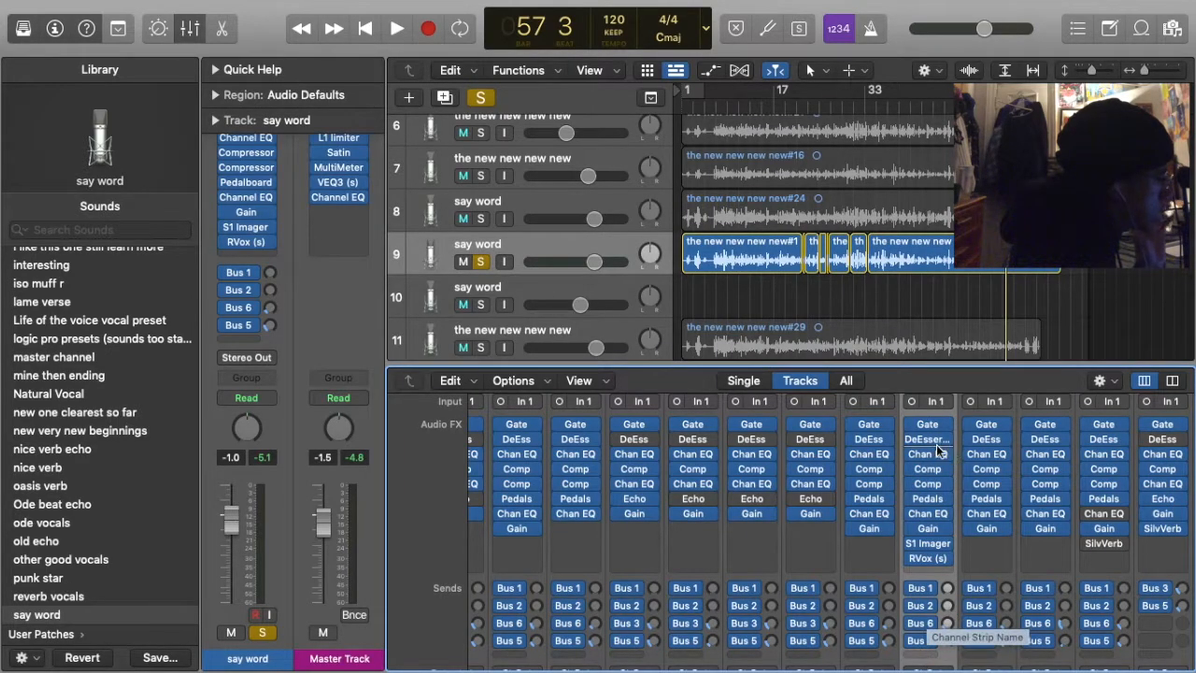
{"action": "left_click", "coordinate": [928, 498]}
{"action": "left_click", "coordinate": [389, 227]}
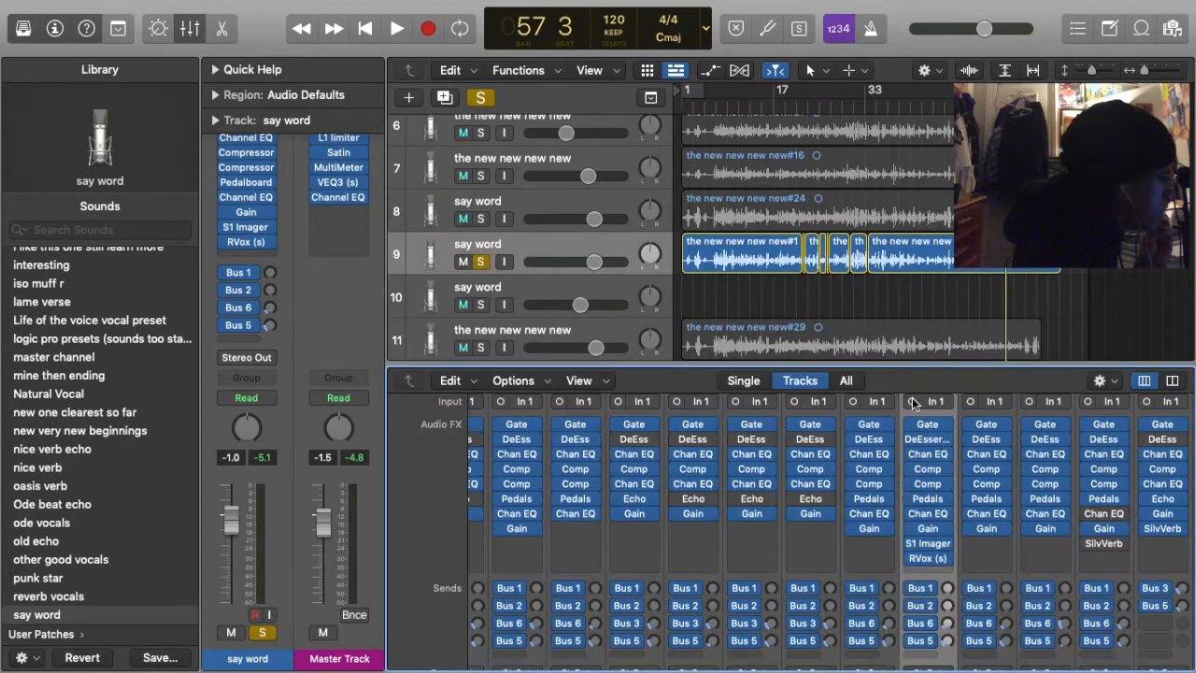
{"action": "left_click", "coordinate": [927, 493]}
{"action": "key", "text": "Escape"}
Compare the second Channel EQ's 2760 Hz cut with its previous boost during playback, and check the S1 Imager settings
{"action": "left_click", "coordinate": [928, 513]}
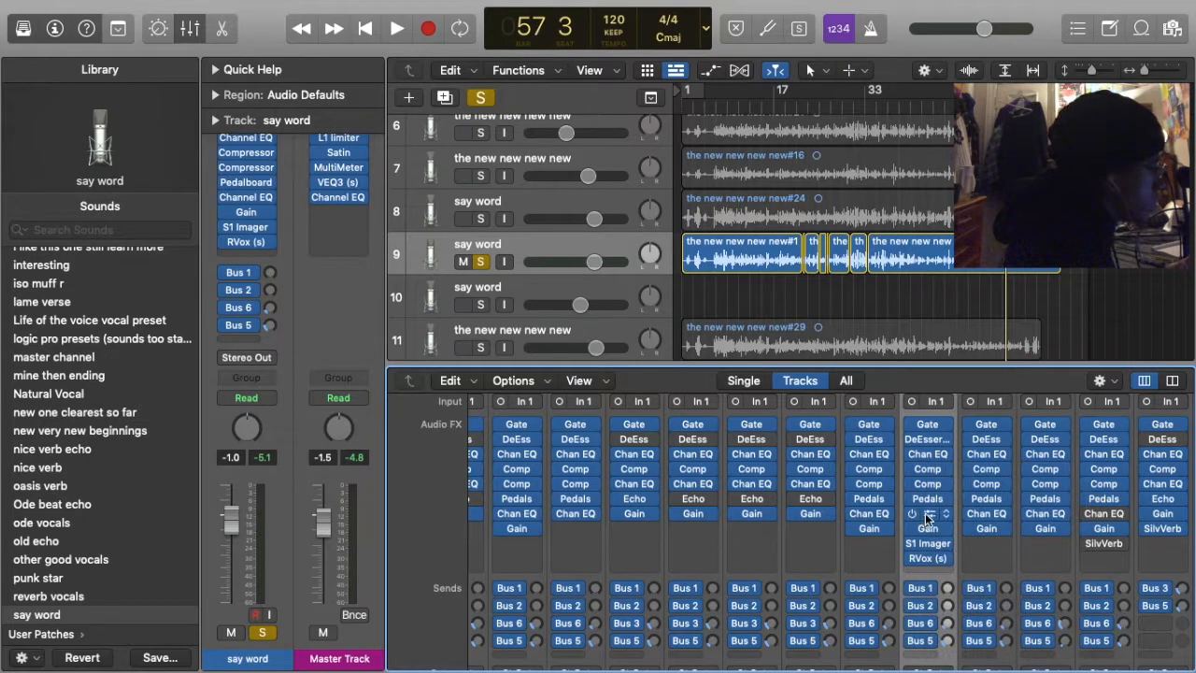
{"action": "key", "text": "space"}
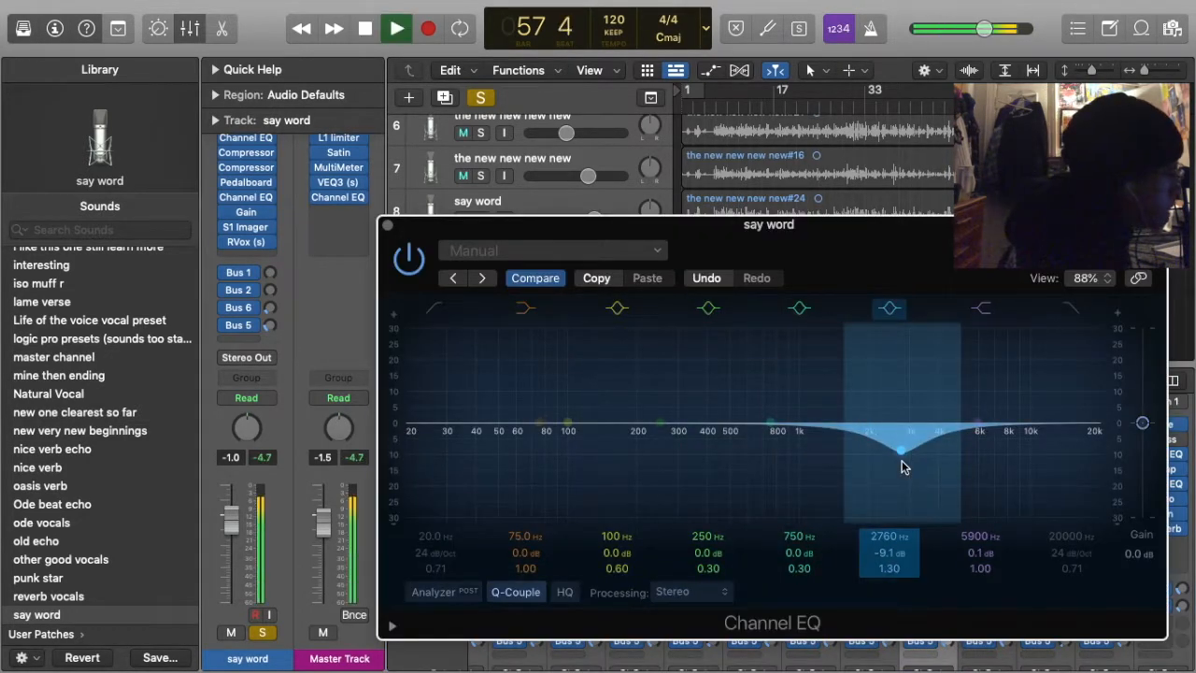
{"action": "left_click", "coordinate": [710, 277]}
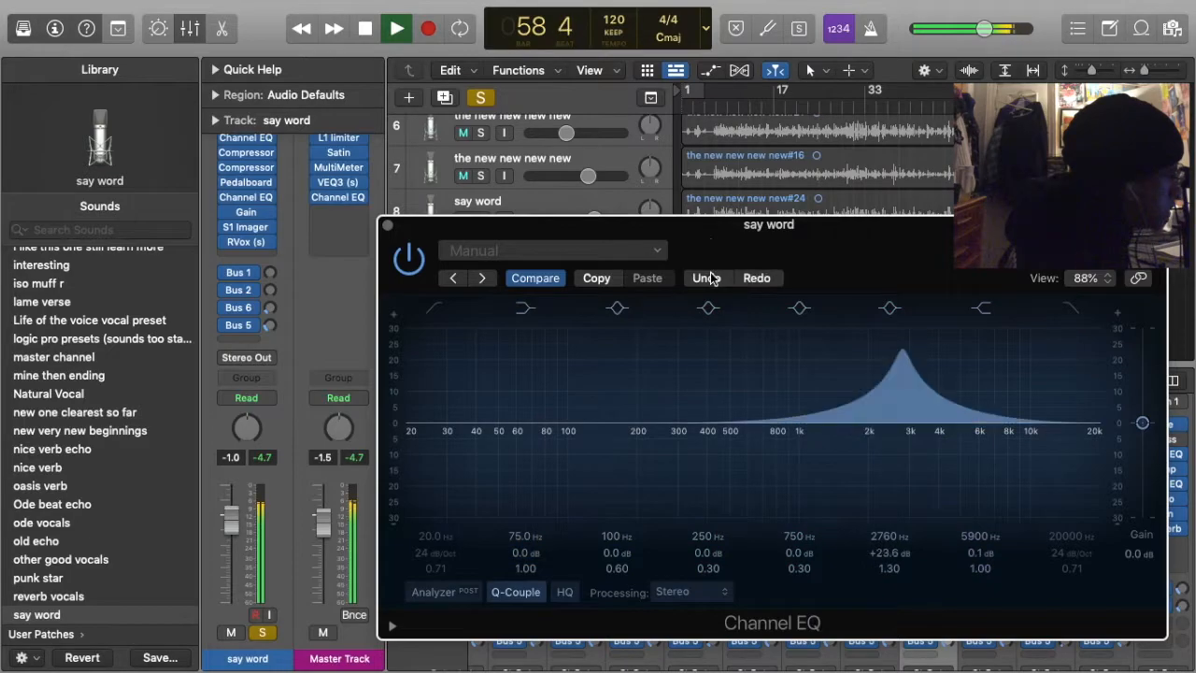
{"action": "left_click", "coordinate": [756, 278]}
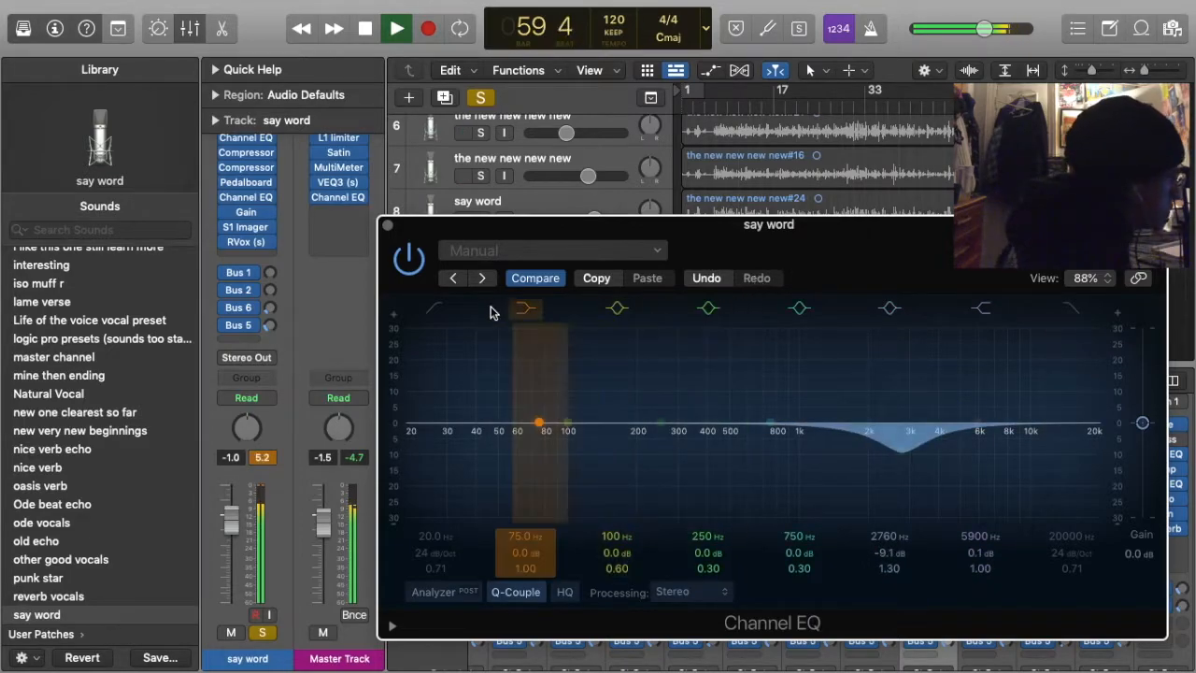
{"action": "left_click", "coordinate": [391, 231]}
{"action": "key", "text": "space"}
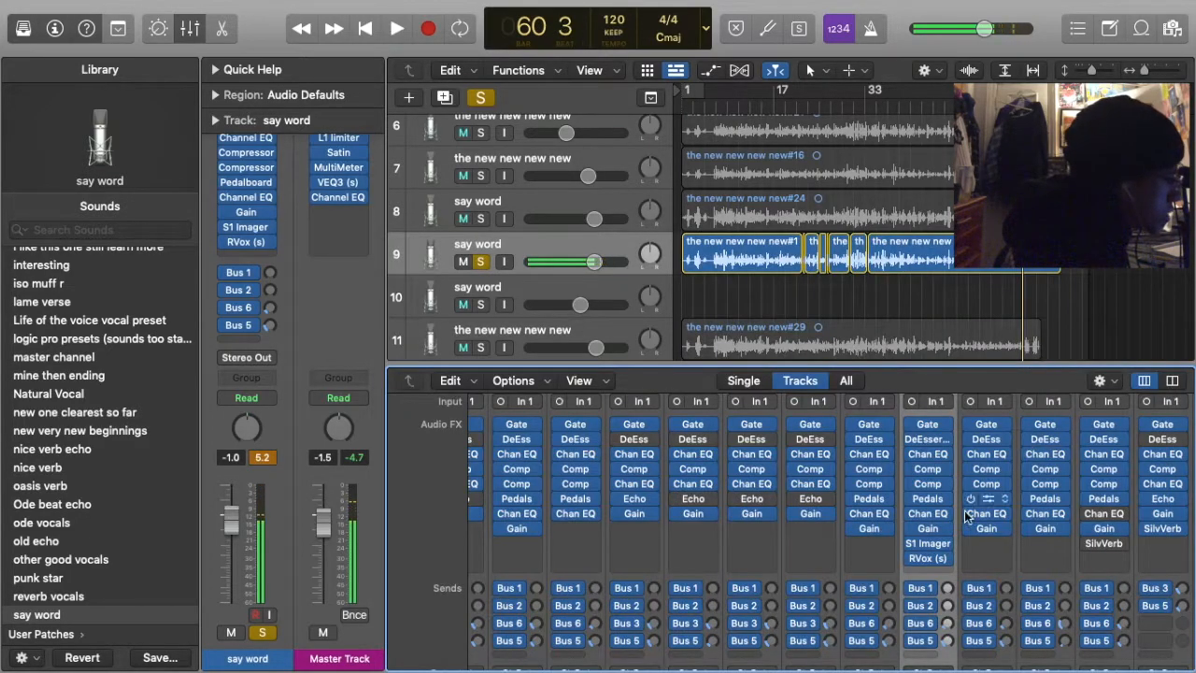
{"action": "left_click", "coordinate": [930, 545]}
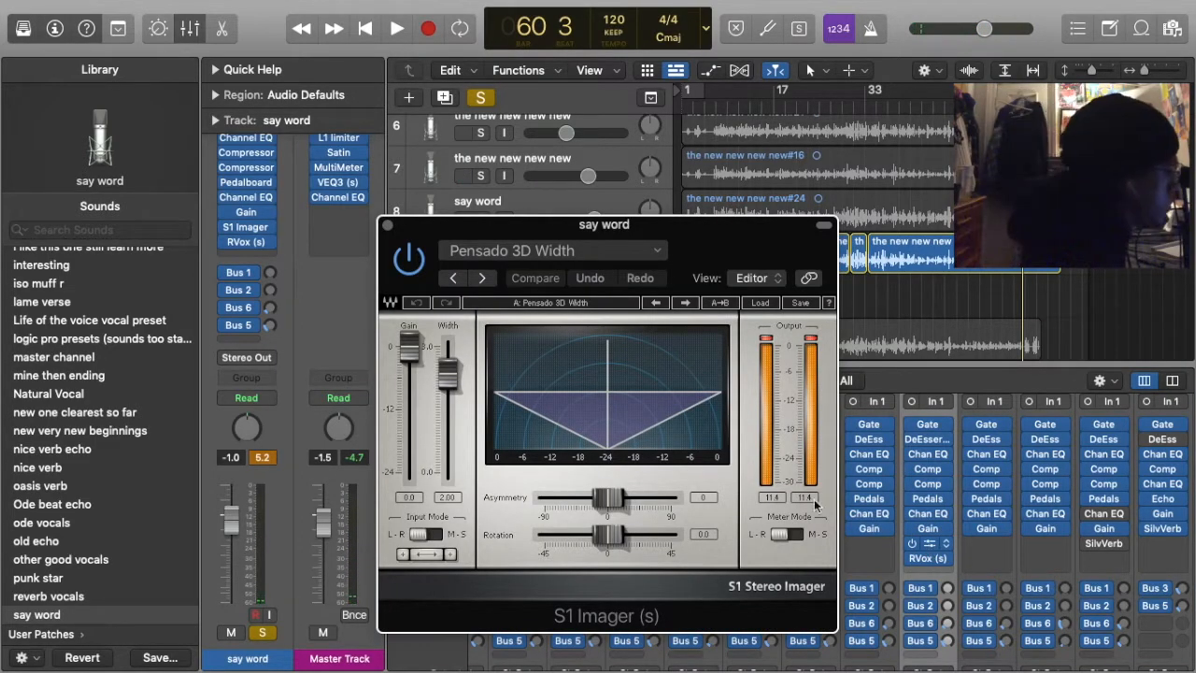
{"action": "left_click", "coordinate": [387, 225]}
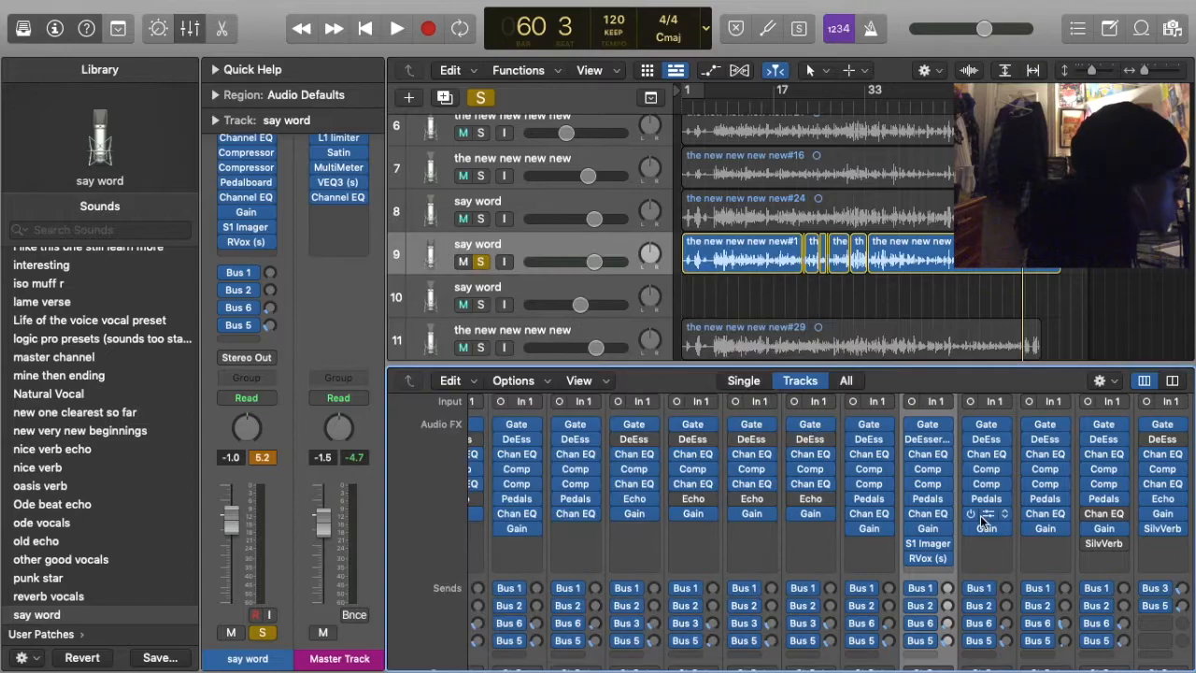
Raise the RVox gain on the say word channel to 0.0 and listen to the vocal
{"action": "left_click", "coordinate": [929, 561]}
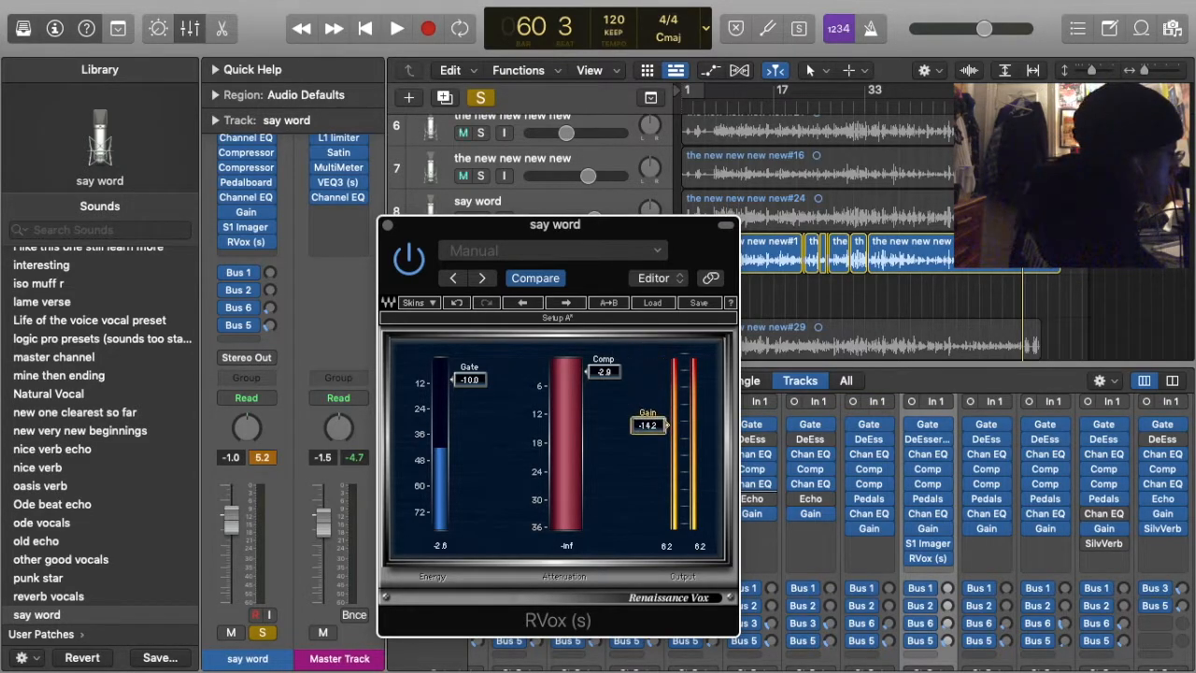
{"action": "key", "text": "space"}
{"action": "left_click_drag", "start_coordinate": [666, 425], "coordinate": [668, 359]}
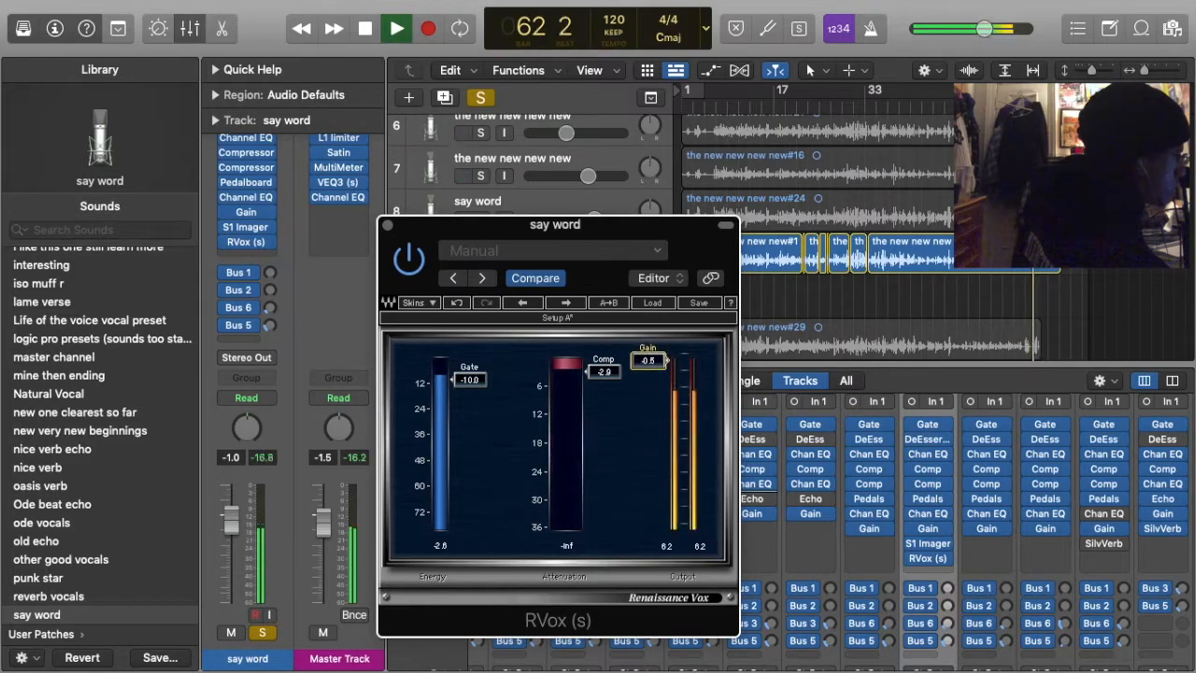
{"action": "key", "text": "space"}
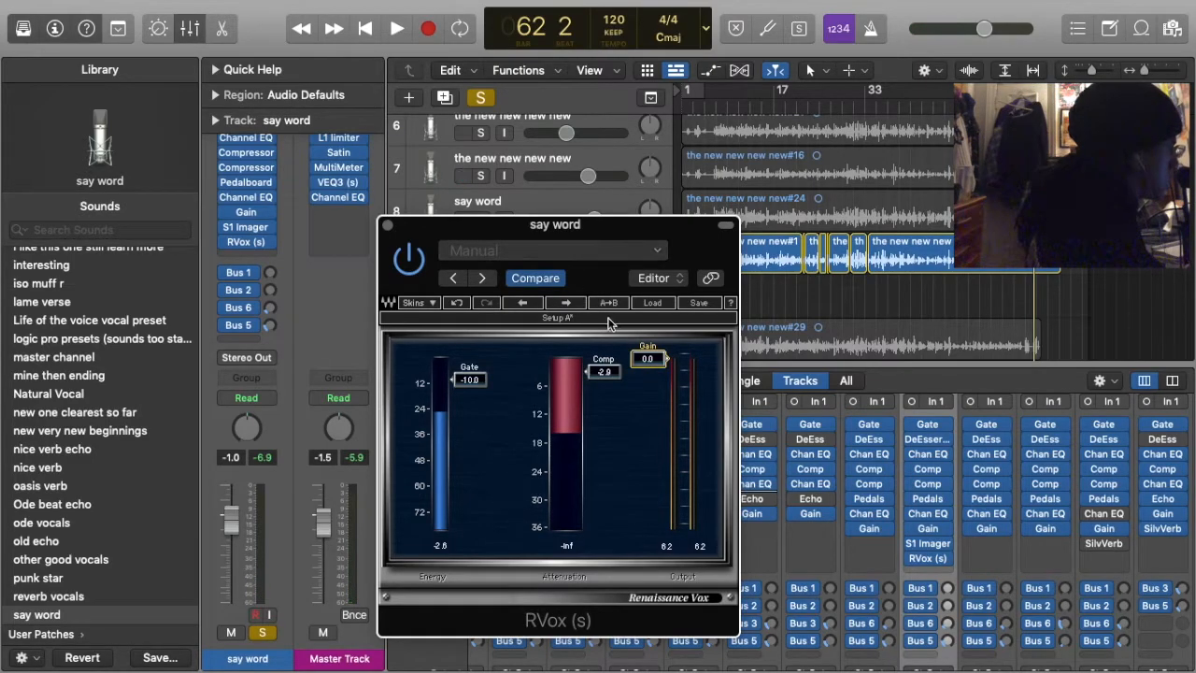
{"action": "key", "text": "space"}
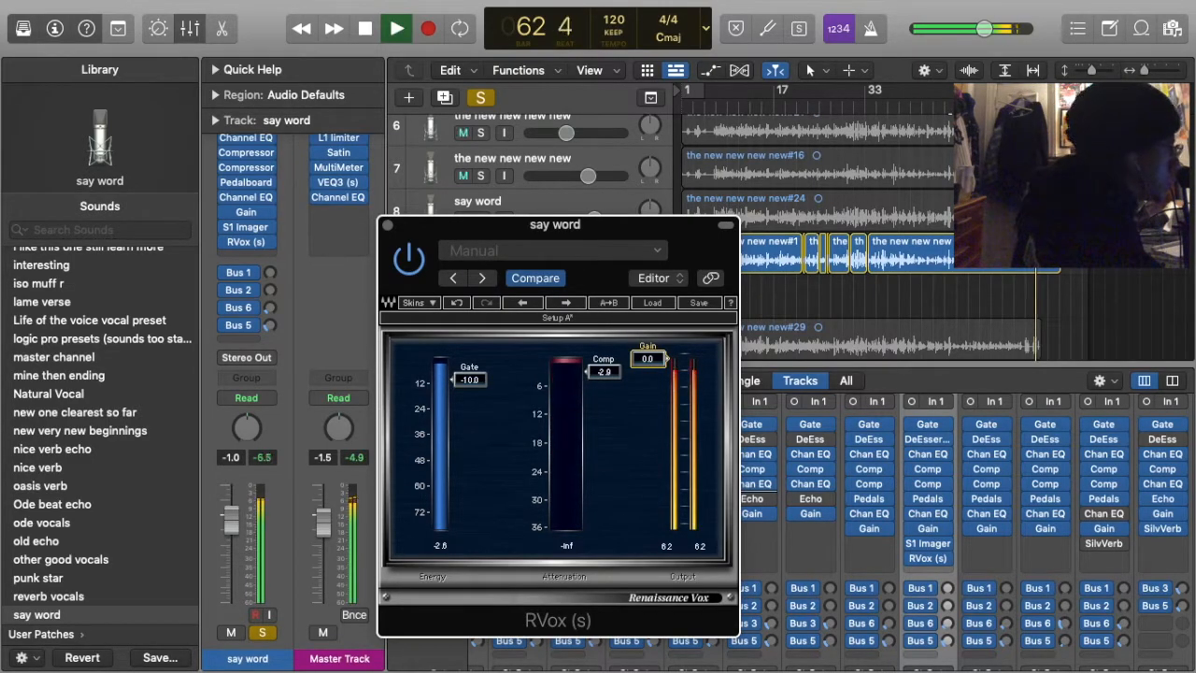
Undo the recent RVox gain and compression changes until compression is back at -4.0 with gain at 0.0
{"action": "left_click", "coordinate": [546, 254]}
{"action": "left_click", "coordinate": [546, 300]}
{"action": "left_click", "coordinate": [537, 245]}
{"action": "left_click", "coordinate": [524, 226]}
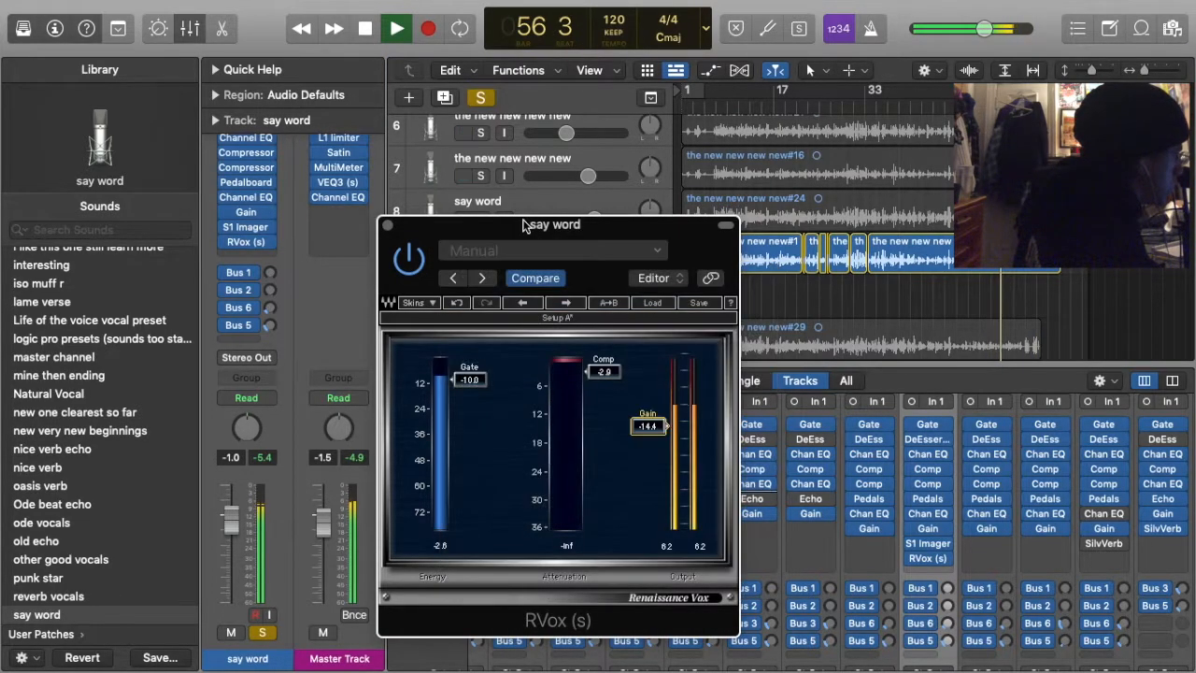
{"action": "left_click", "coordinate": [526, 245]}
{"action": "left_click", "coordinate": [525, 299]}
{"action": "left_click", "coordinate": [524, 253]}
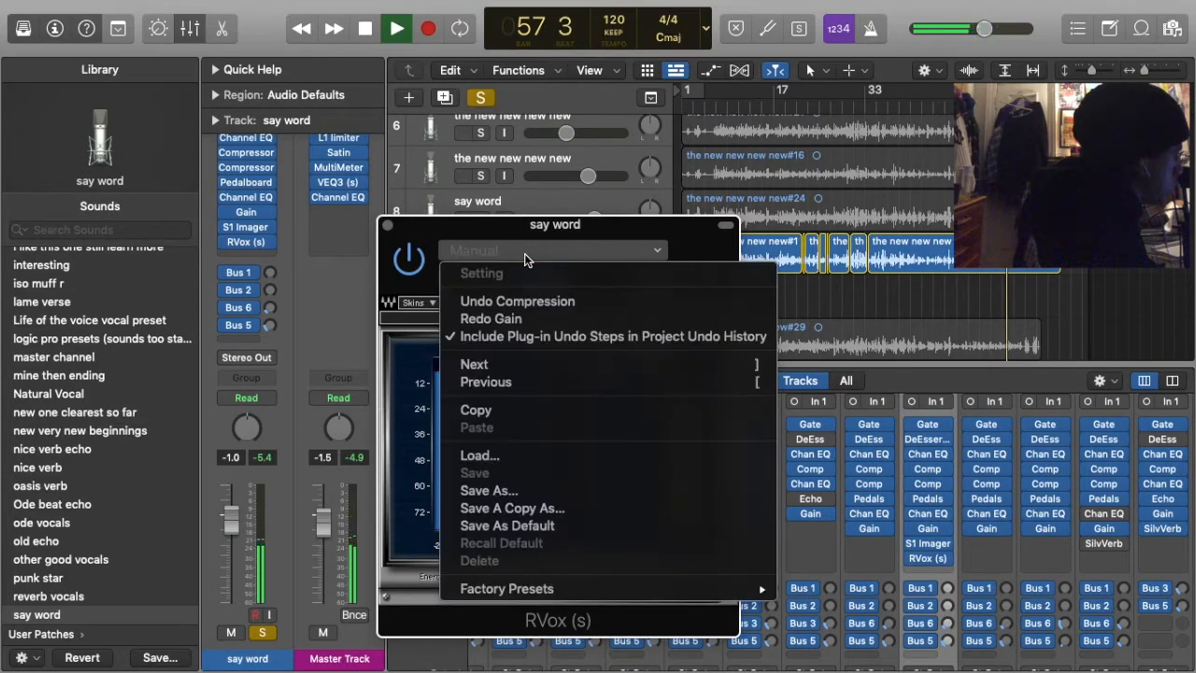
{"action": "left_click", "coordinate": [524, 301]}
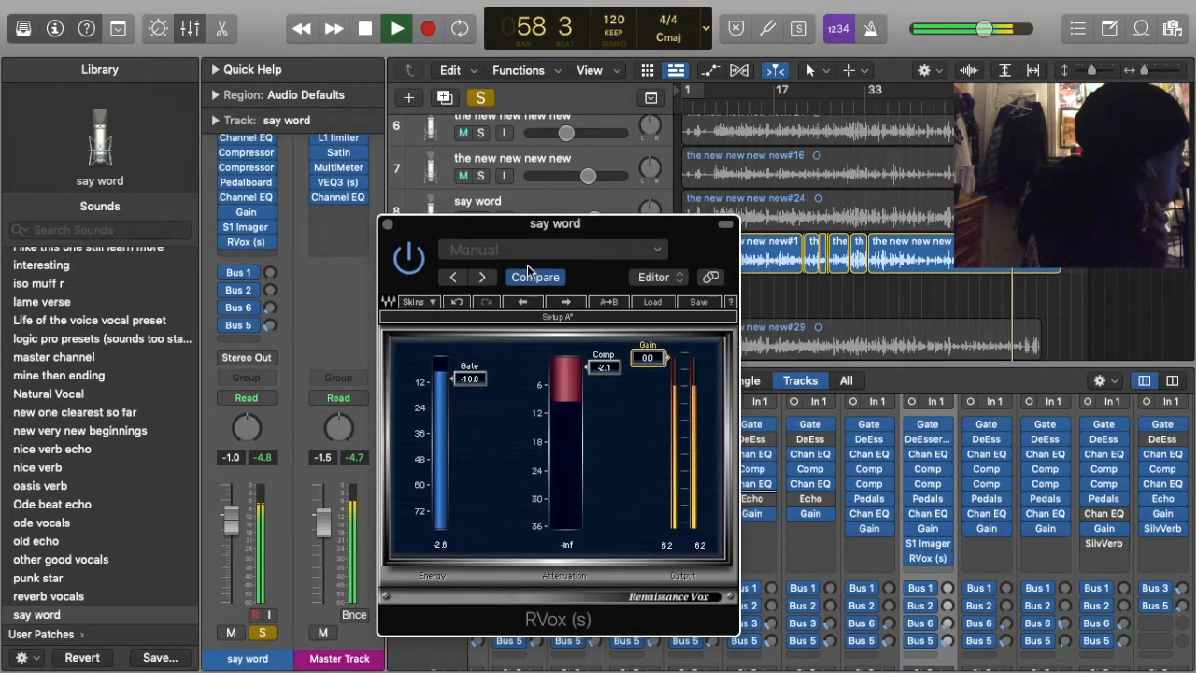
{"action": "left_click", "coordinate": [526, 249]}
{"action": "left_click", "coordinate": [527, 297]}
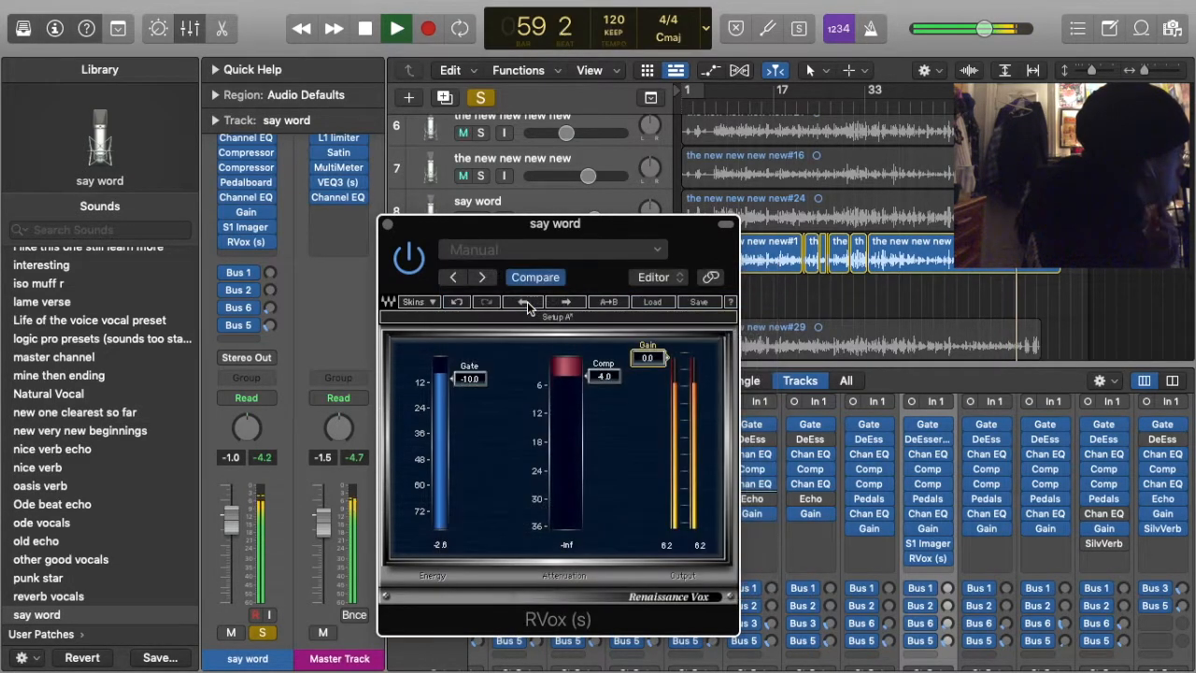
Undo the RVox gate changes while listening, and redo them until the gate is back at -10.0
{"action": "left_click", "coordinate": [533, 248]}
{"action": "left_click", "coordinate": [533, 300]}
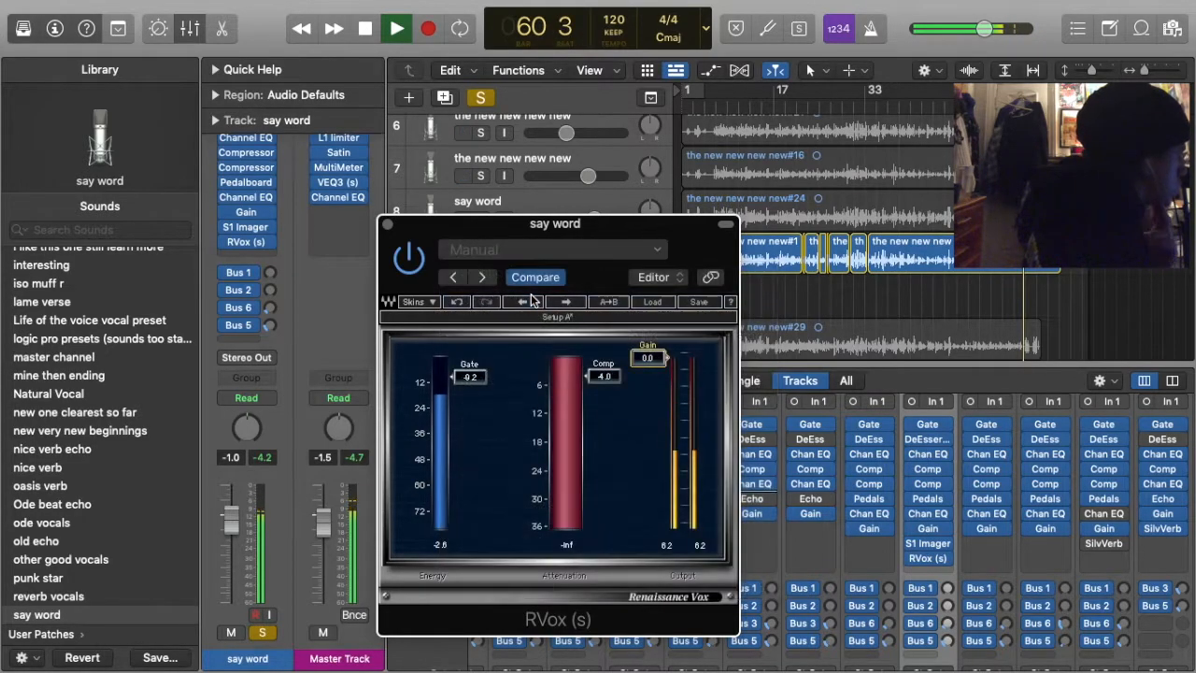
{"action": "left_click", "coordinate": [532, 248]}
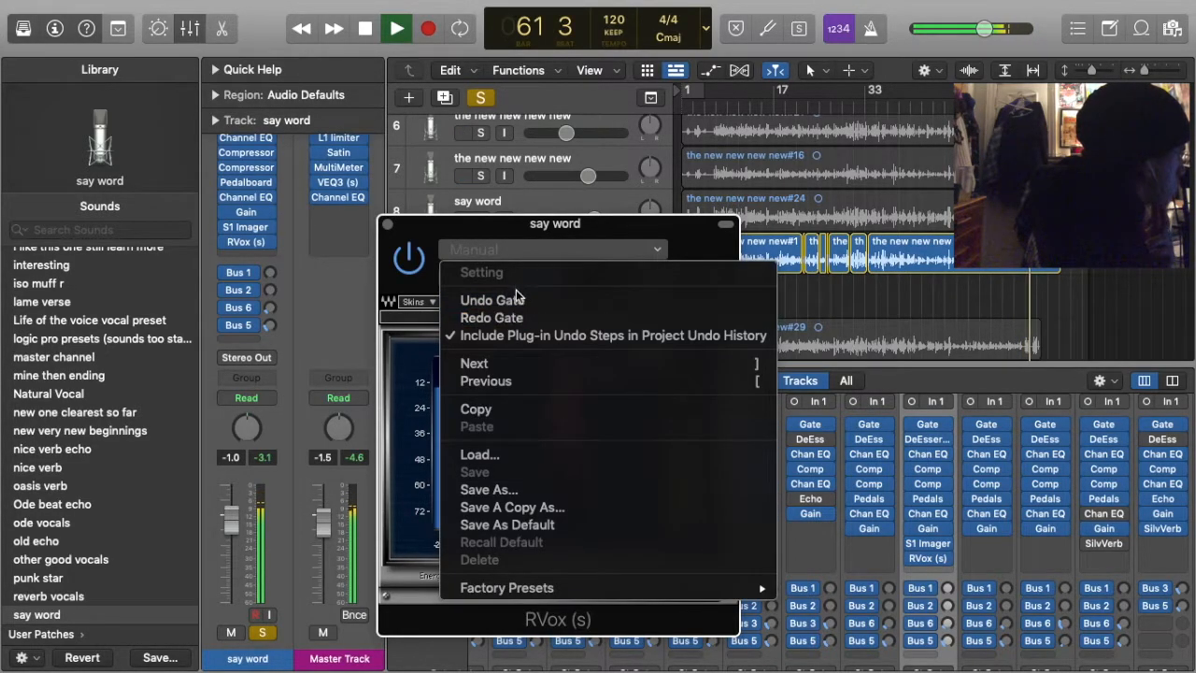
{"action": "left_click", "coordinate": [519, 300]}
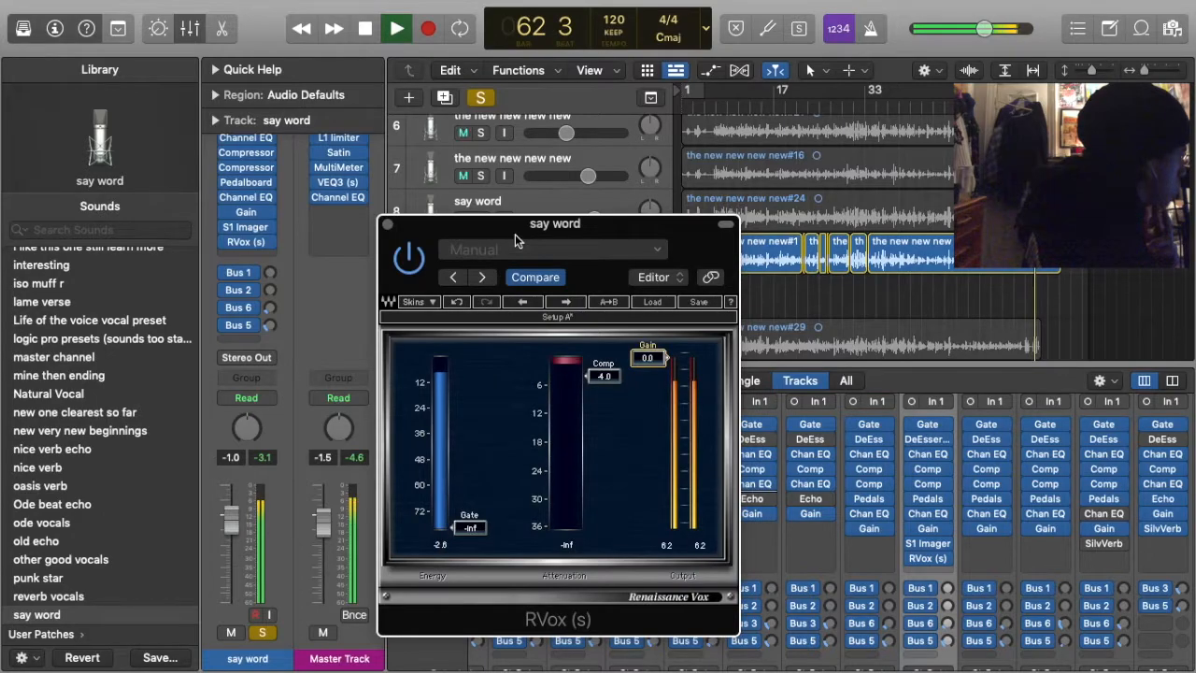
{"action": "left_click", "coordinate": [515, 249]}
{"action": "left_click", "coordinate": [509, 312]}
{"action": "left_click", "coordinate": [509, 249]}
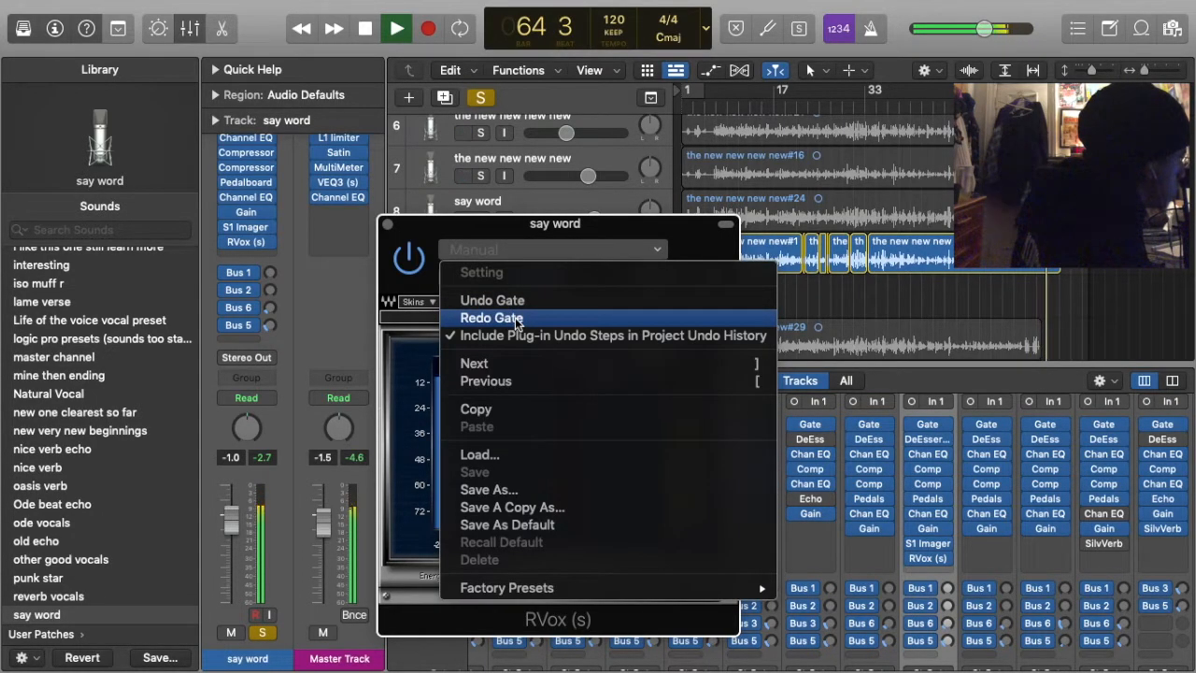
{"action": "left_click", "coordinate": [514, 319]}
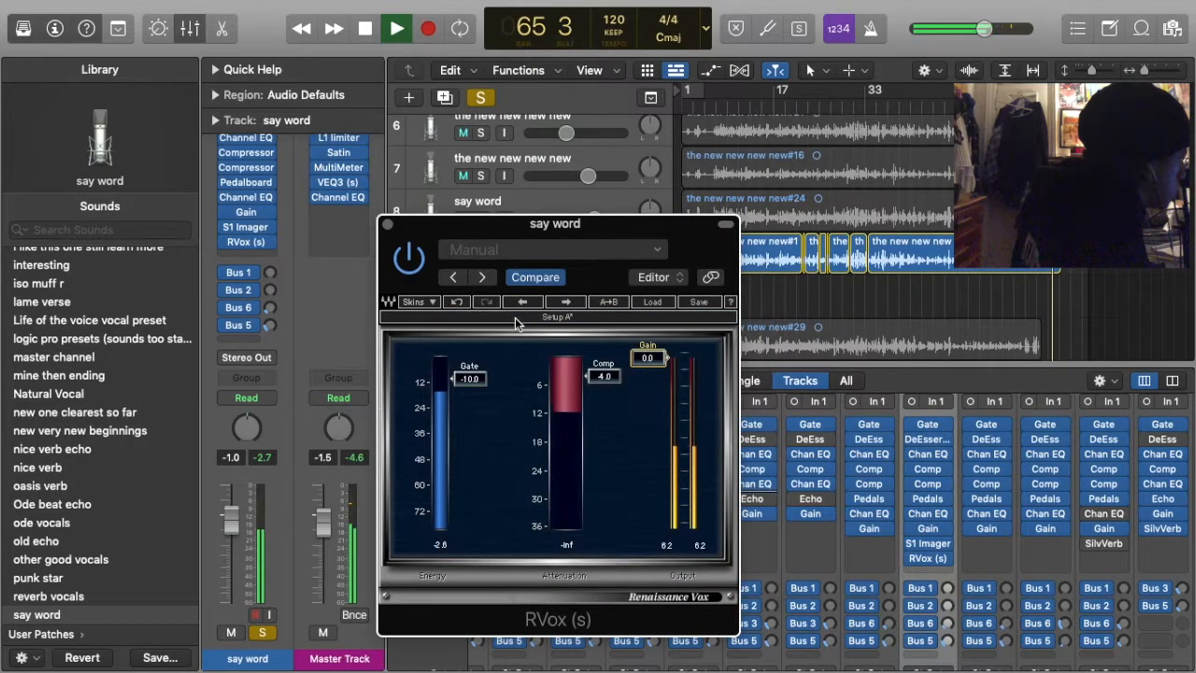
Reduce the RVox compression to -2.3 and on to -1.4 while auditioning the vocal, and close the plug-in
{"action": "left_click_drag", "start_coordinate": [570, 338], "coordinate": [570, 332]}
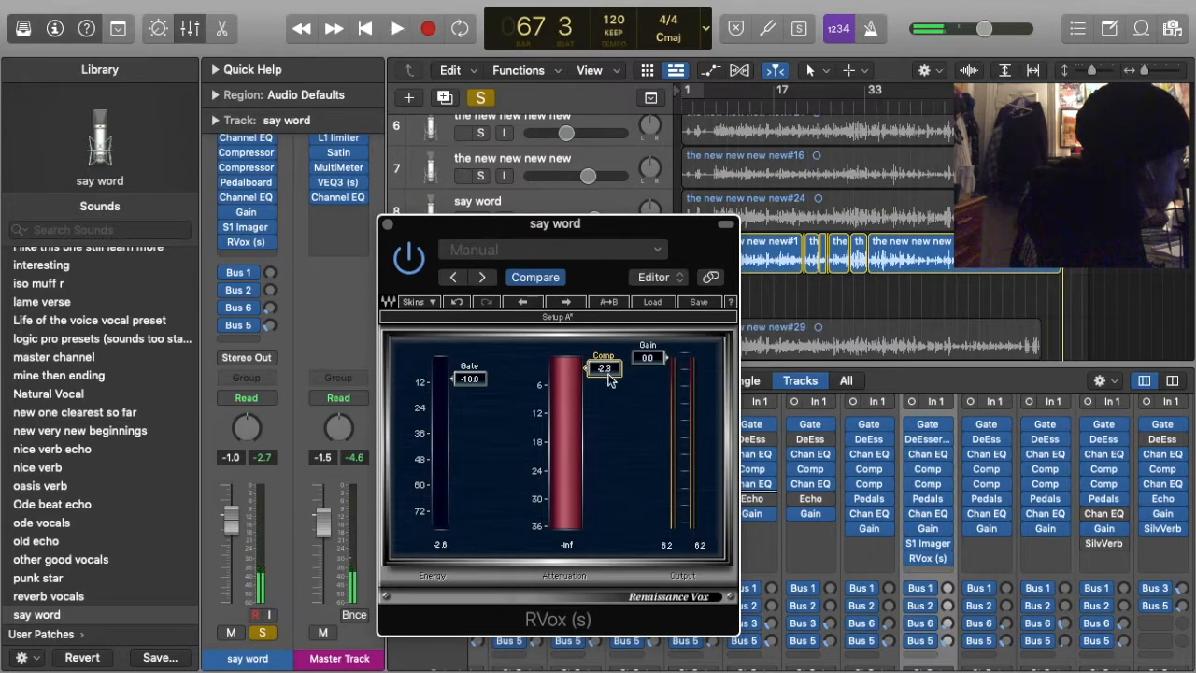
{"action": "key", "text": "space"}
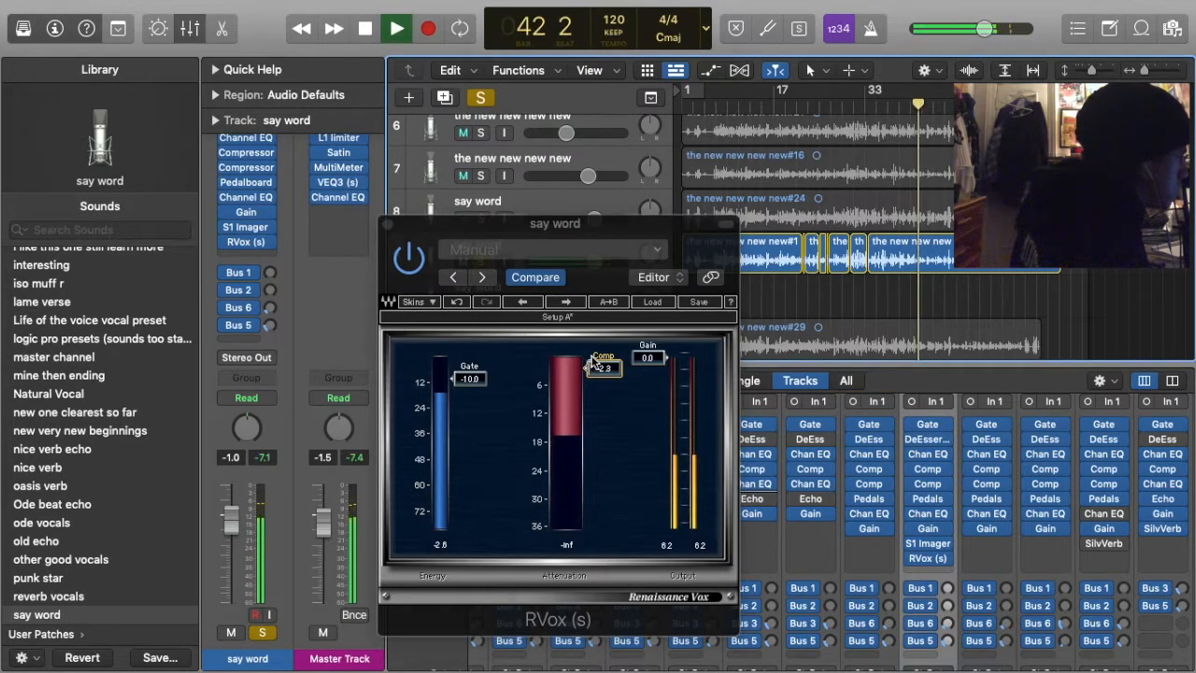
{"action": "mouse_move", "coordinate": [603, 368]}
{"action": "left_mouse_down"}
{"action": "mouse_move", "coordinate": [603, 528]}
{"action": "mouse_move", "coordinate": [602, 363]}
{"action": "left_mouse_up"}
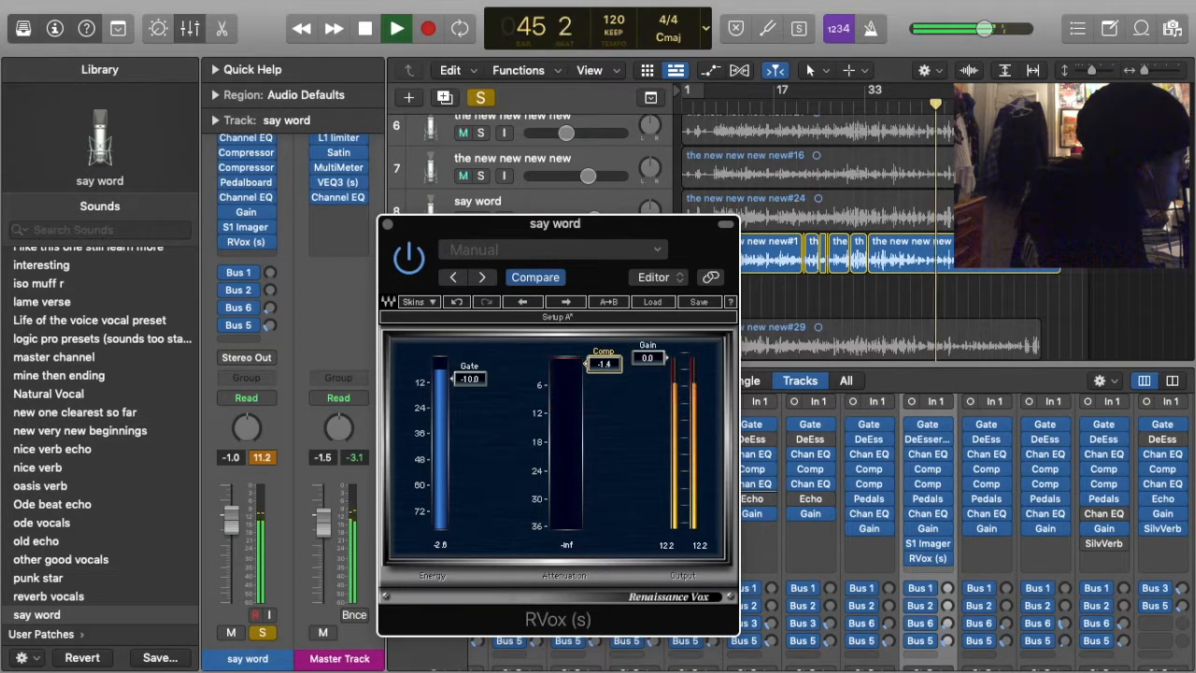
{"action": "left_click", "coordinate": [389, 226]}
Reopen RVox on the say word channel to check its settings, and close it again
{"action": "left_click", "coordinate": [450, 70]}
{"action": "left_click", "coordinate": [505, 87]}
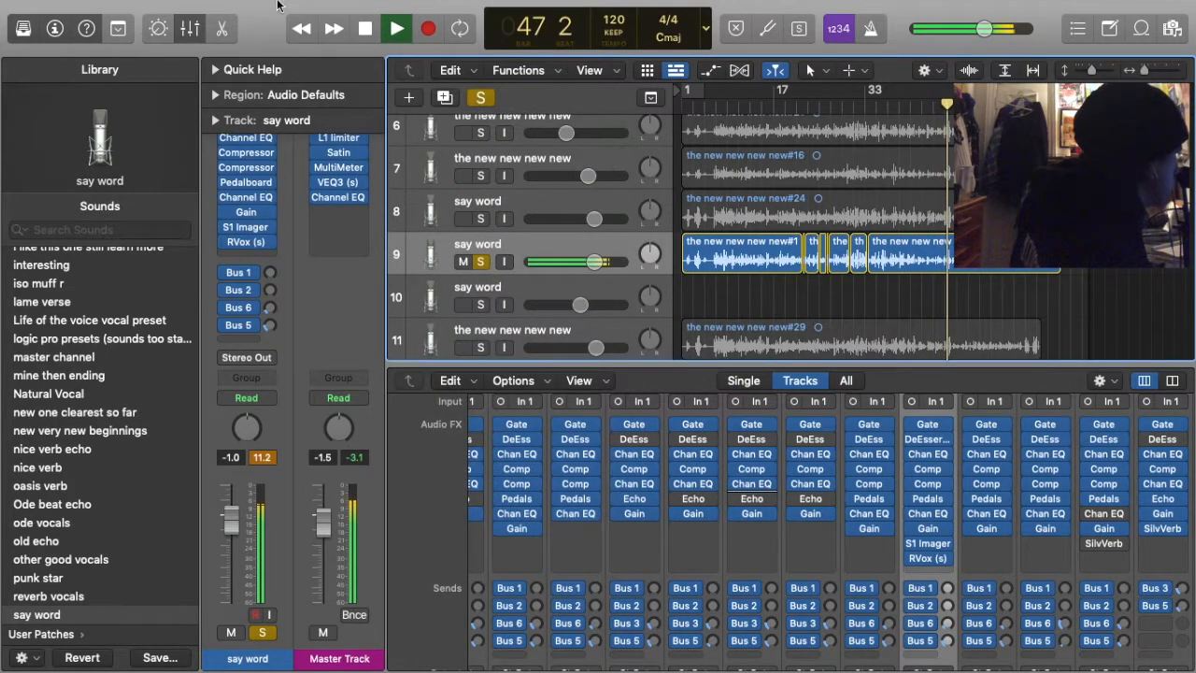
{"action": "left_click", "coordinate": [176, 9]}
{"action": "left_click", "coordinate": [168, 32]}
{"action": "left_click", "coordinate": [177, 9]}
{"action": "left_click", "coordinate": [532, 200]}
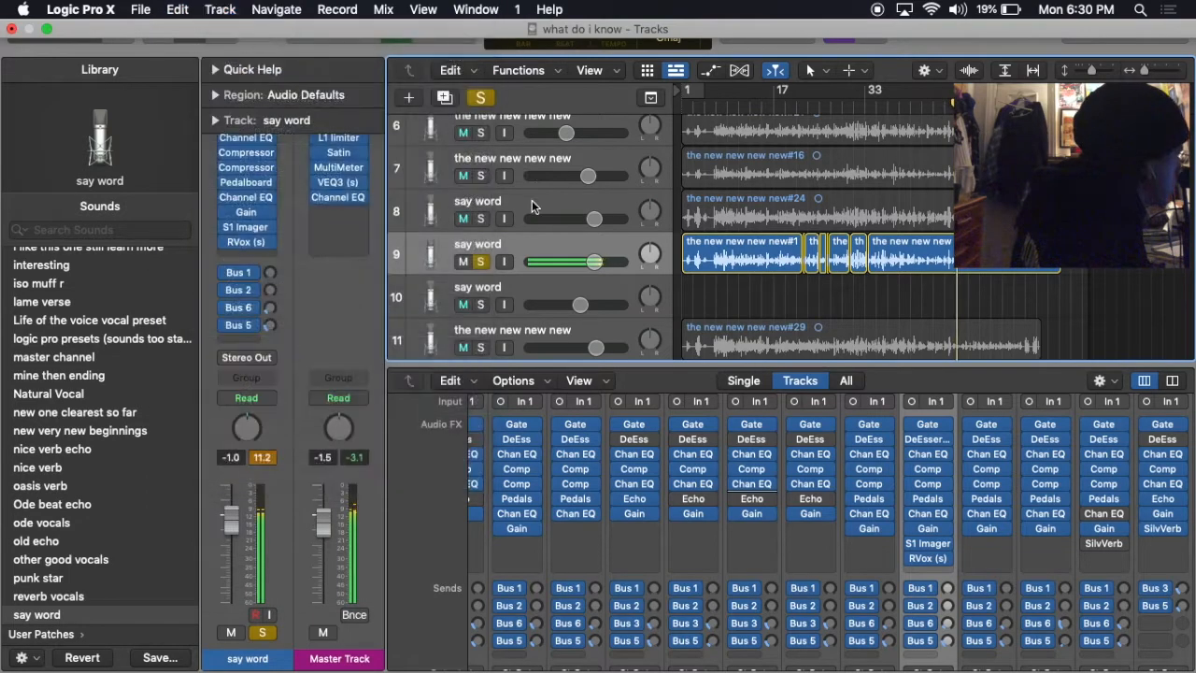
{"action": "left_click", "coordinate": [244, 240]}
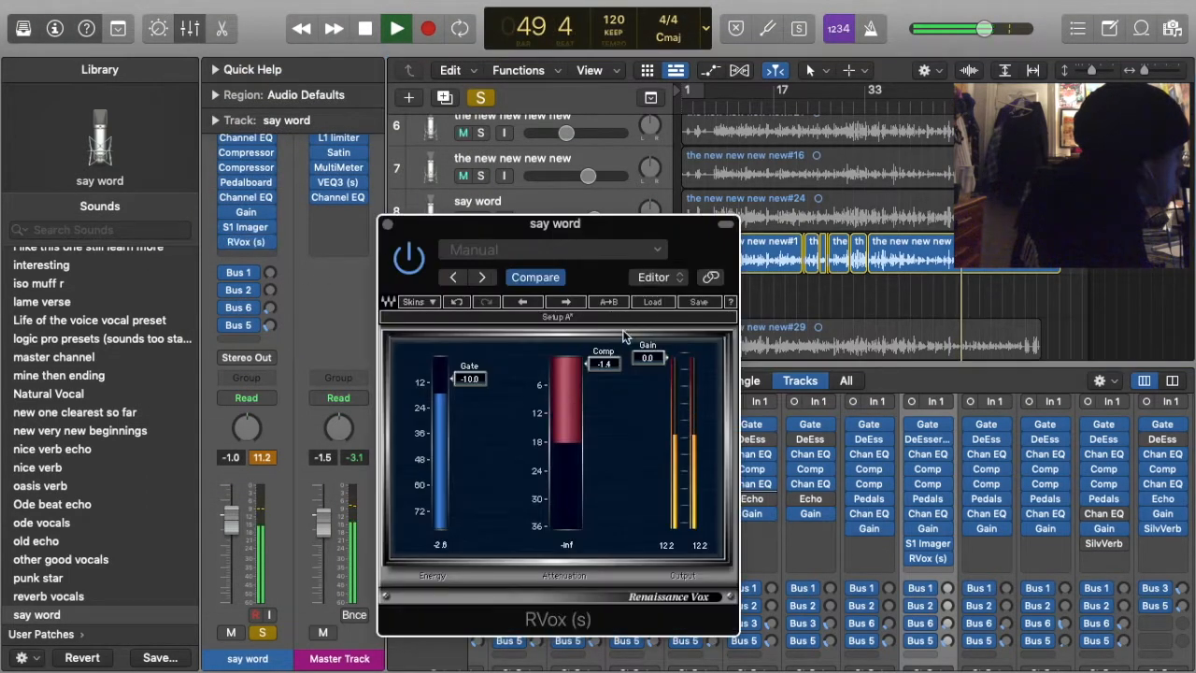
{"action": "left_click", "coordinate": [387, 225]}
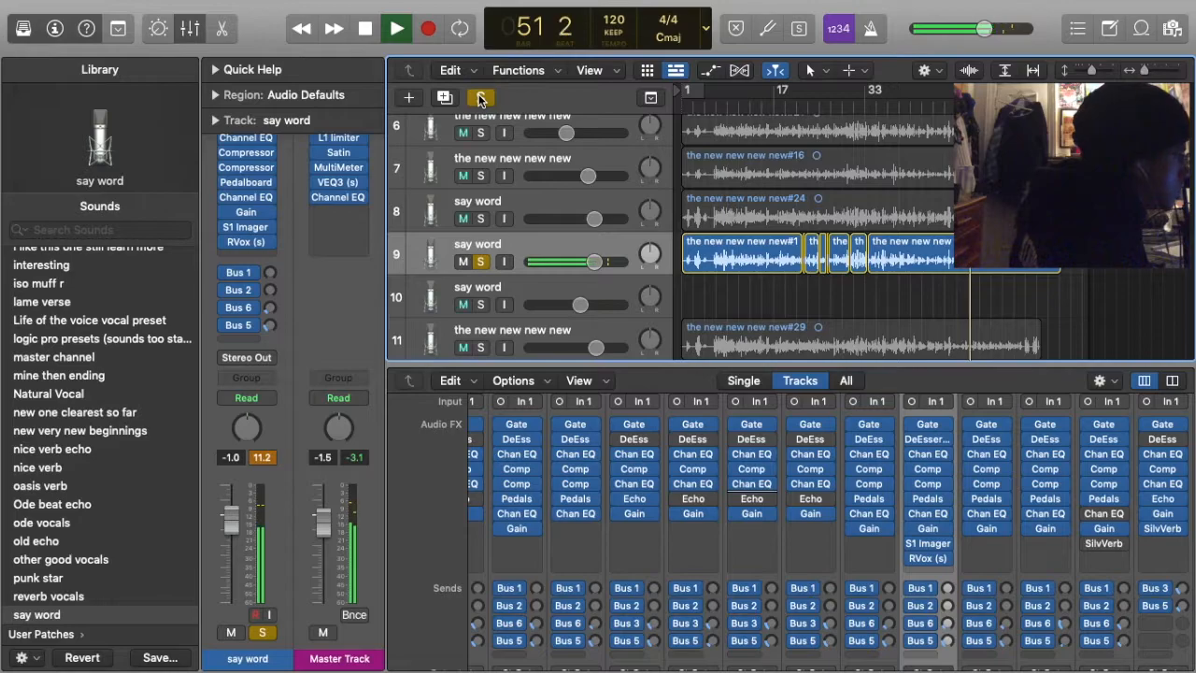
Clear all solos to hear the full mix, solo say word track 9 again, and stop playback
{"action": "left_click", "coordinate": [480, 98]}
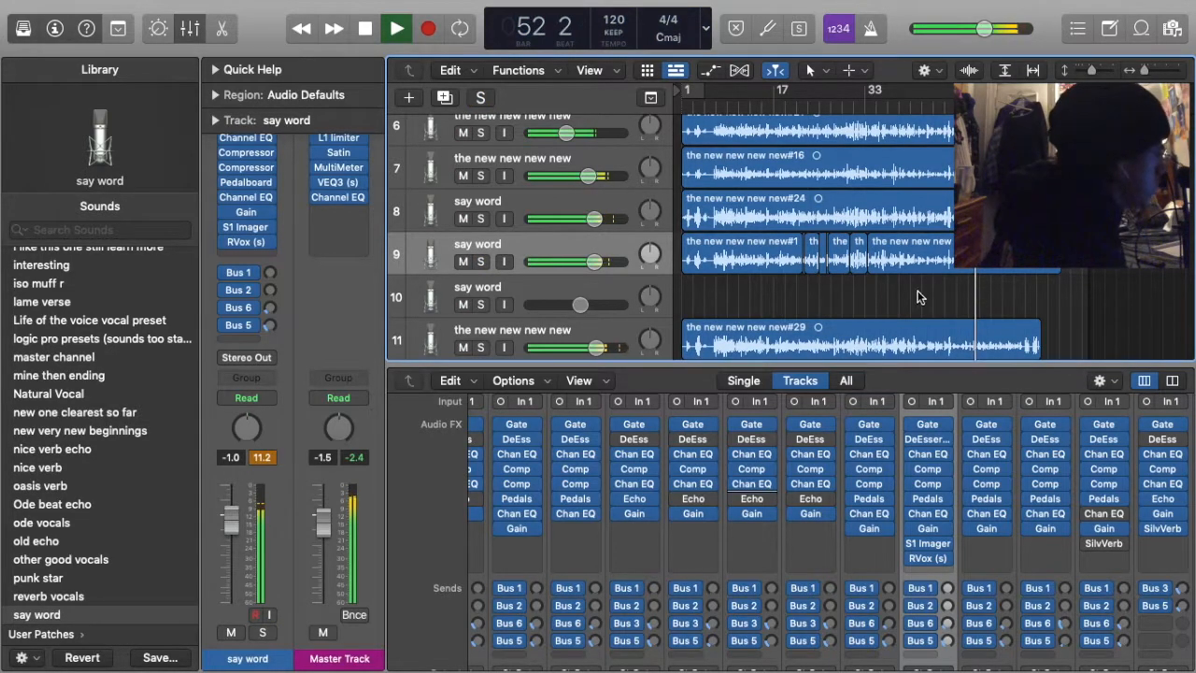
{"action": "left_click", "coordinate": [479, 263]}
{"action": "scroll", "coordinate": [478, 265], "scroll_direction": "down", "scroll_amount": 3}
{"action": "key", "text": "space"}
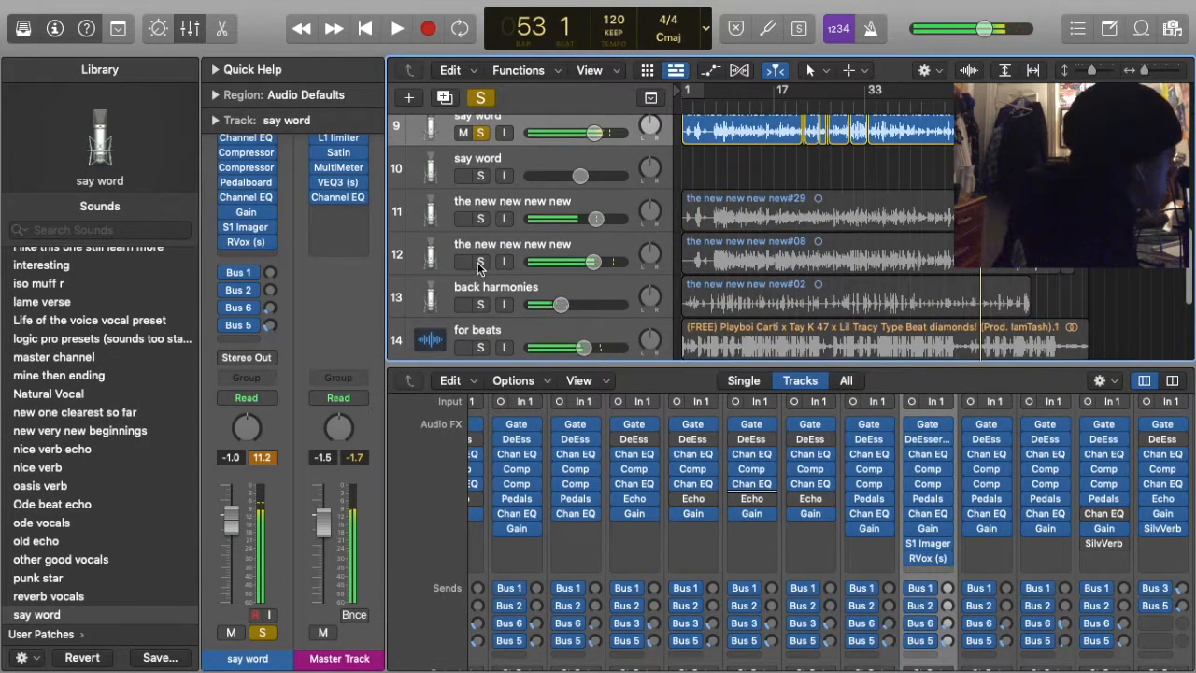
Hide the mixer to show the full list of tracks from the first track down
{"action": "scroll", "coordinate": [777, 170], "scroll_direction": "up", "scroll_amount": 4}
{"action": "key", "text": "super+Right"}
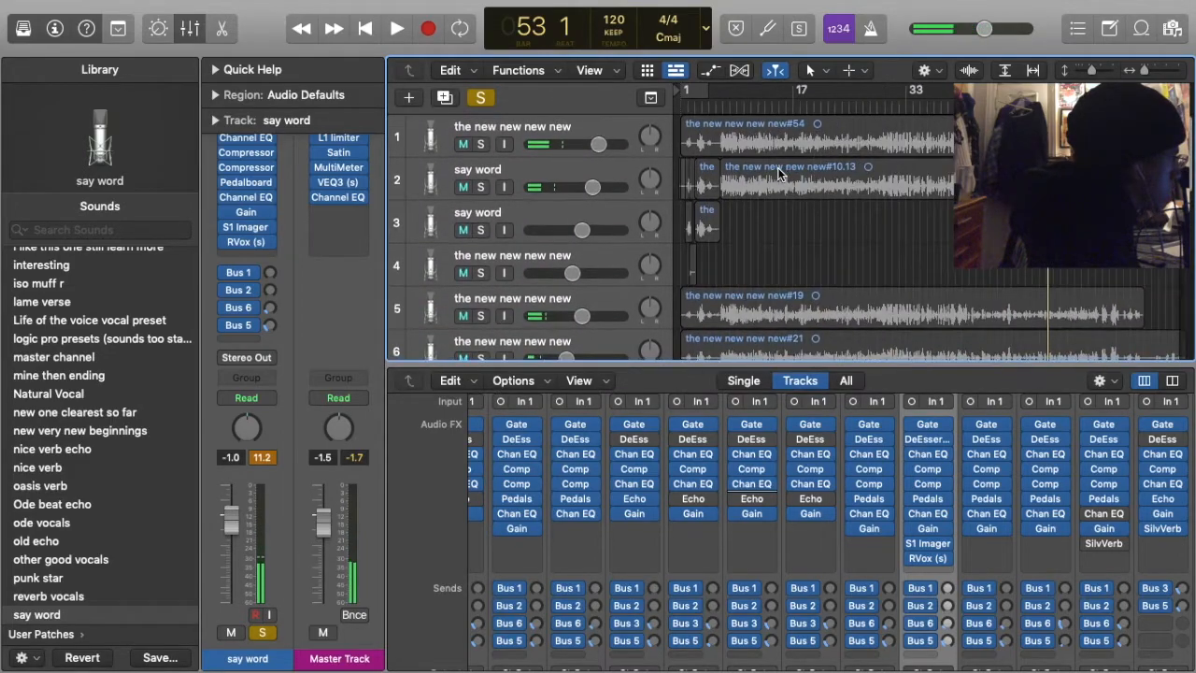
{"action": "left_click", "coordinate": [195, 35]}
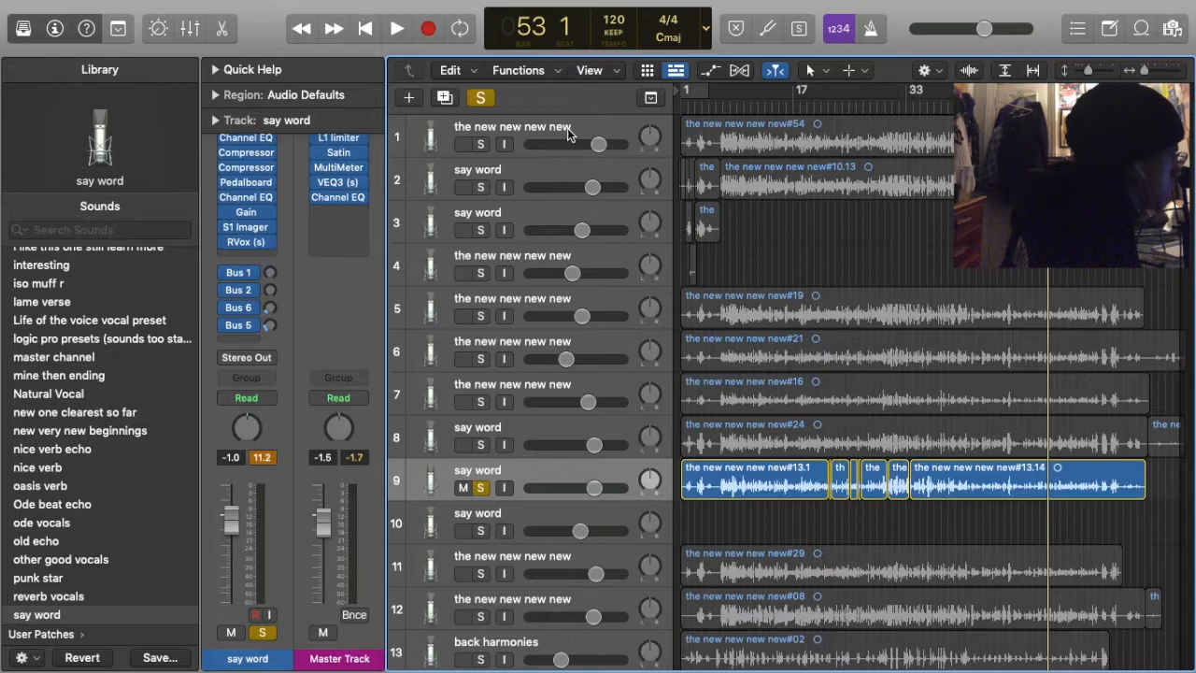
Delete the the new new new new tracks holding the vocal takes #54, #19, #21 and #16
{"action": "left_click", "coordinate": [567, 129]}
{"action": "key", "text": "super+BackSpace"}
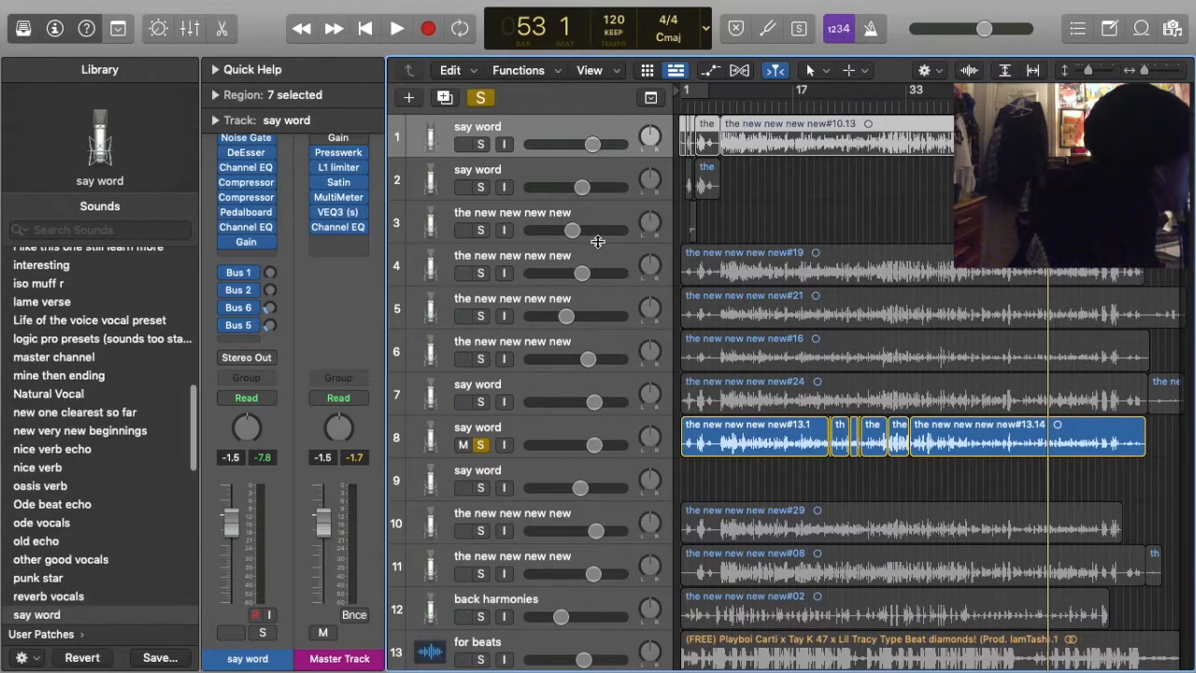
{"action": "left_click", "coordinate": [595, 250]}
{"action": "key", "text": "super+BackSpace"}
{"action": "key", "text": "super+BackSpace"}
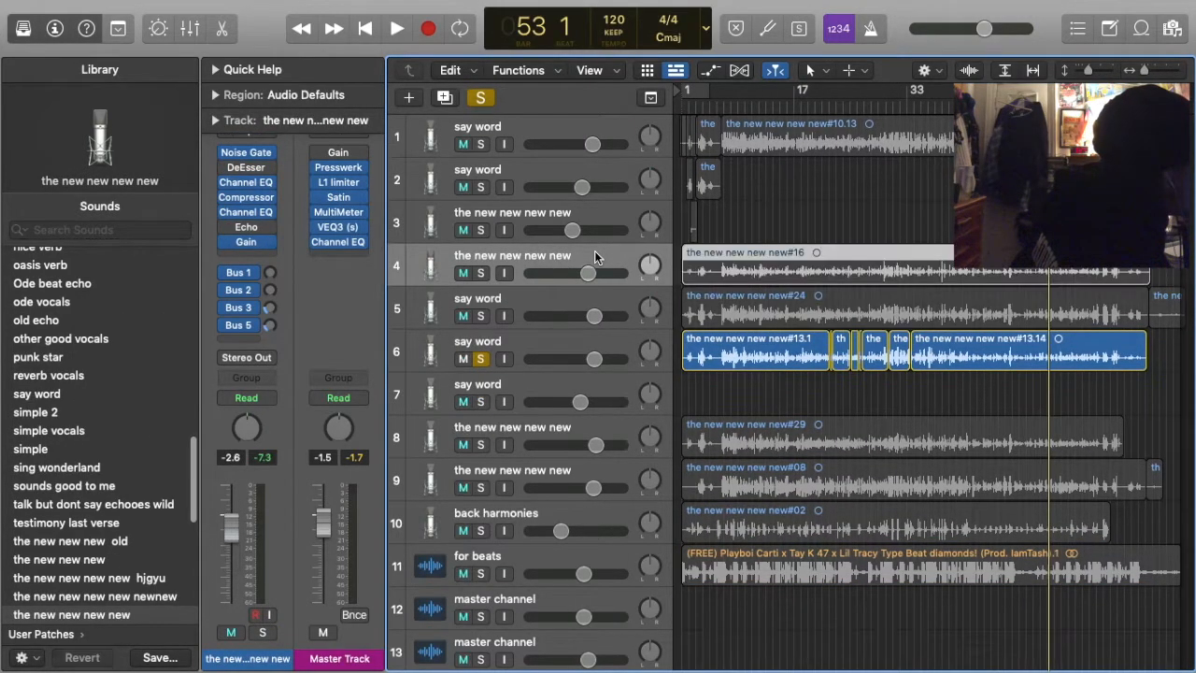
{"action": "key", "text": "super+BackSpace"}
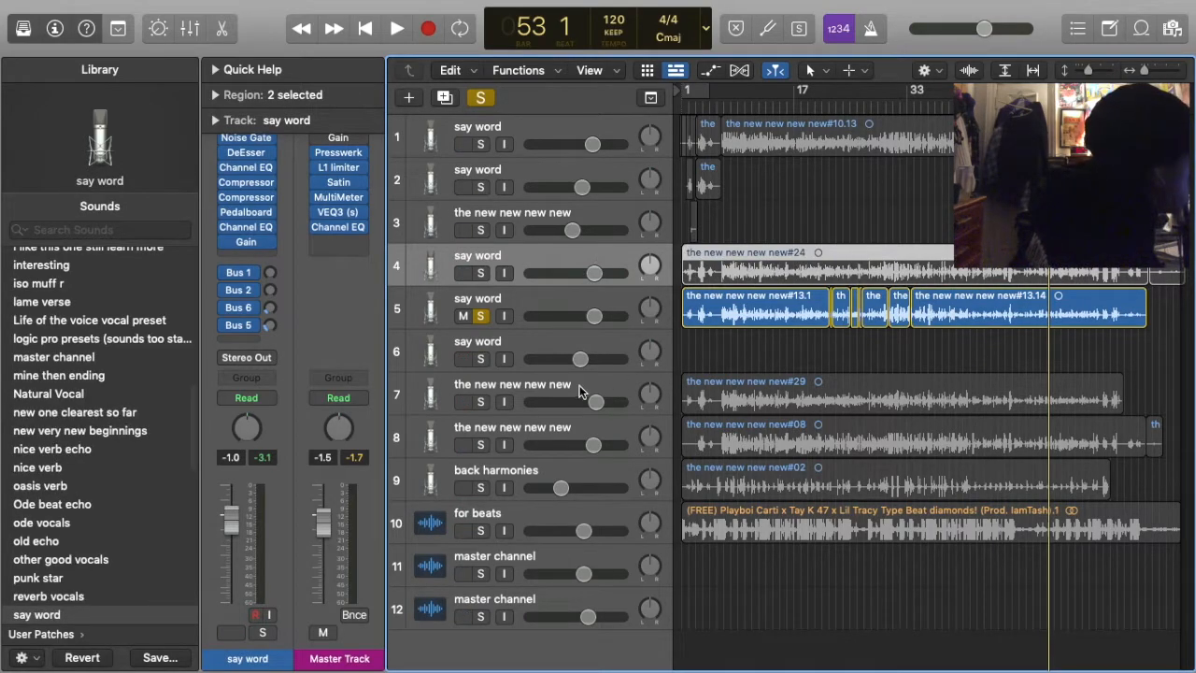
Delete the the new new new new tracks with takes #29 and #08, plus the empty say word track above back harmonies
{"action": "left_click", "coordinate": [579, 385]}
{"action": "key", "text": "super+BackSpace"}
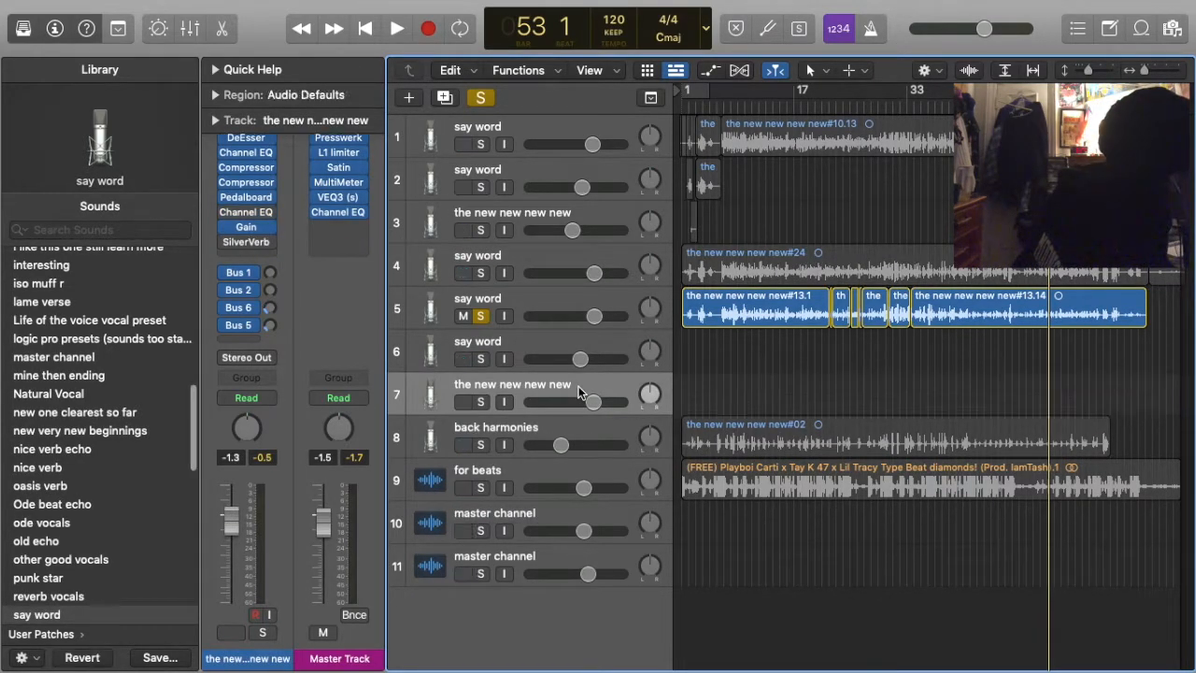
{"action": "key", "text": "super+BackSpace"}
{"action": "left_click", "coordinate": [570, 345]}
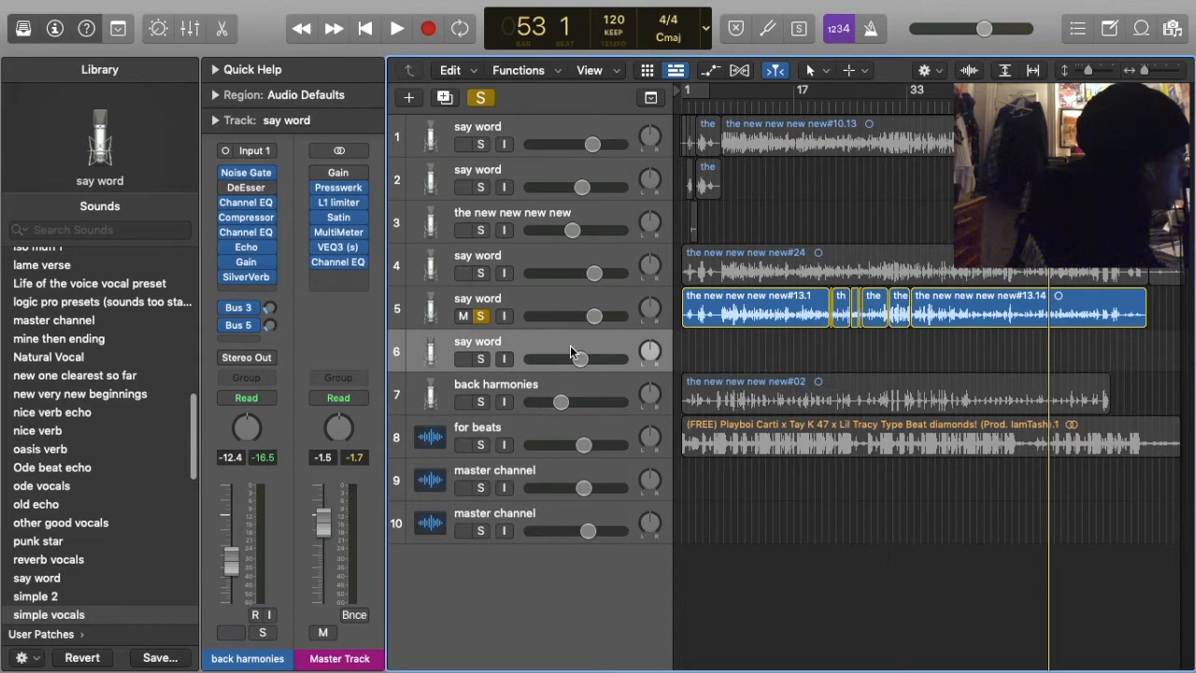
{"action": "key", "text": "super+BackSpace"}
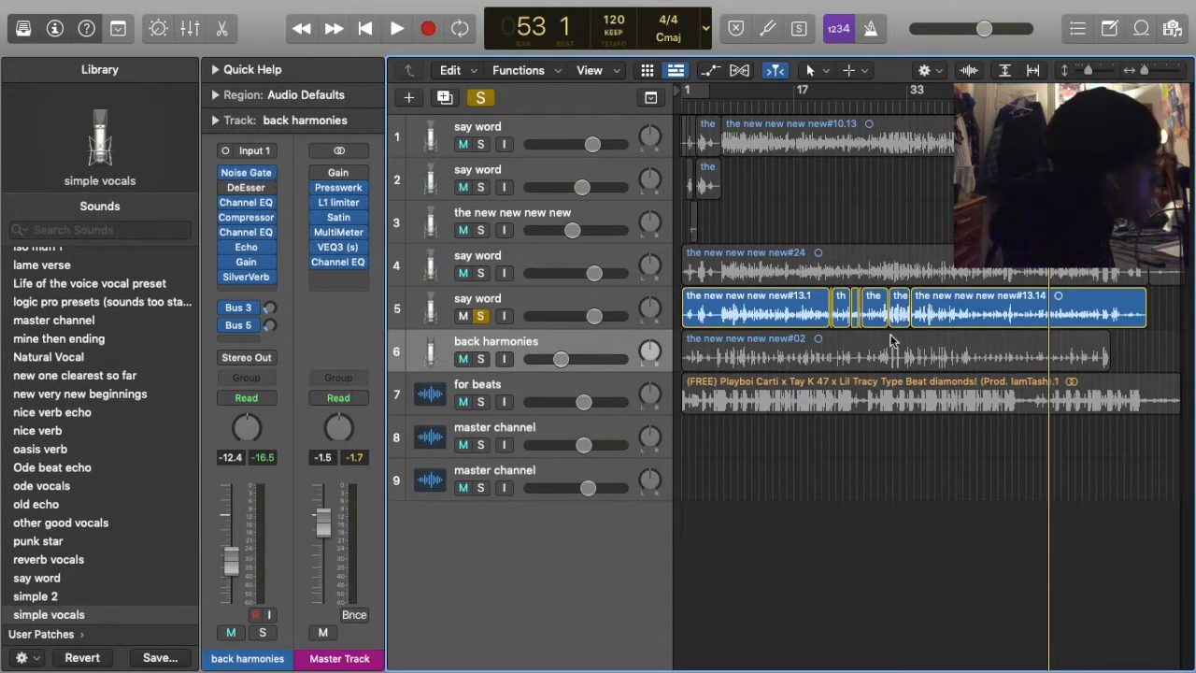
Solo back harmonies and for beats together with say word track 5, and audition the mix from bar 53
{"action": "key", "text": "super+Right"}
{"action": "scroll", "coordinate": [753, 306], "scroll_direction": "left", "scroll_amount": 5}
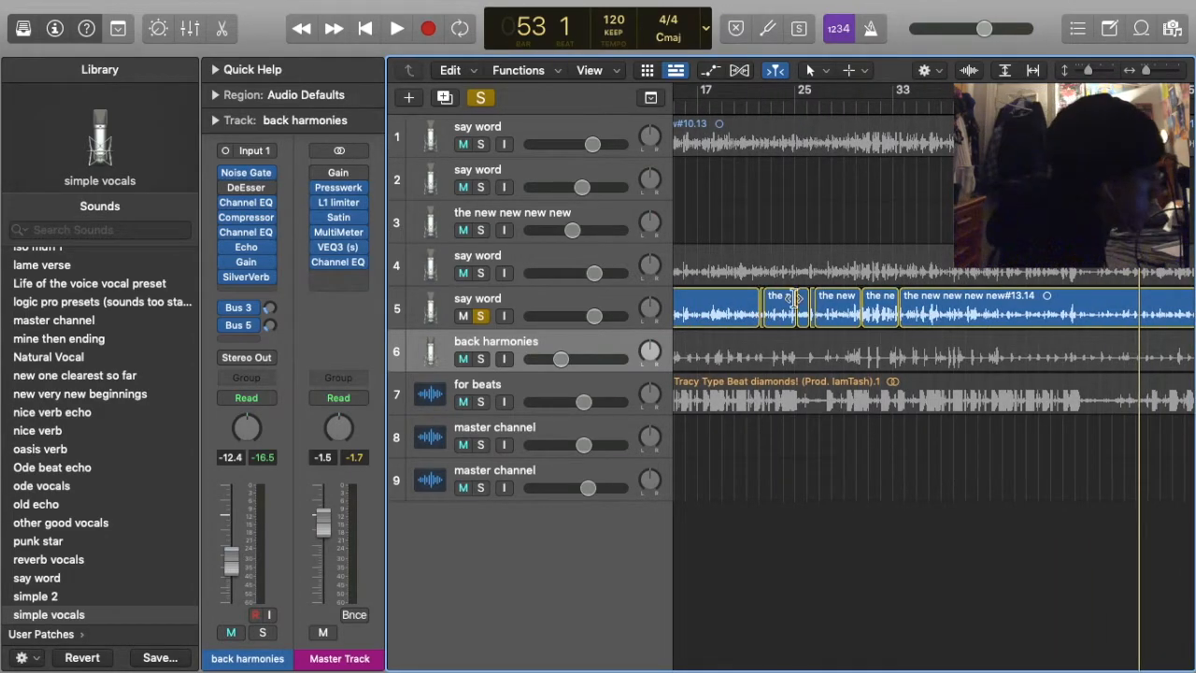
{"action": "scroll", "coordinate": [942, 343], "scroll_direction": "down", "scroll_amount": 3}
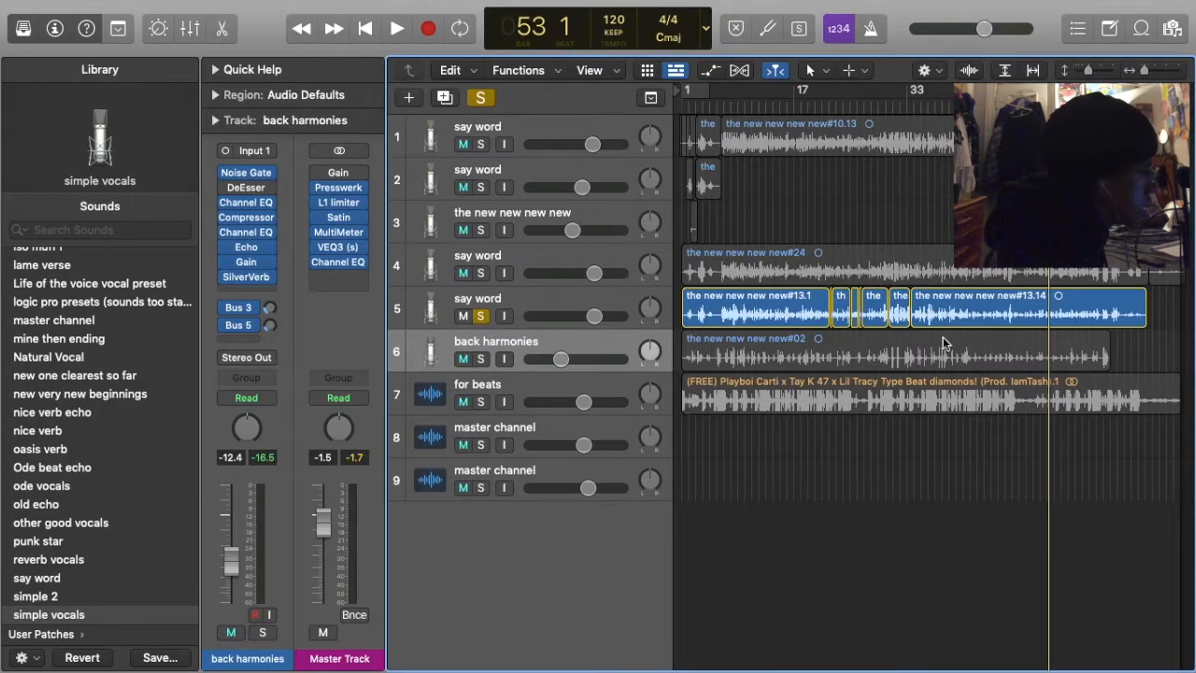
{"action": "left_click", "coordinate": [599, 303]}
{"action": "left_click", "coordinate": [480, 360]}
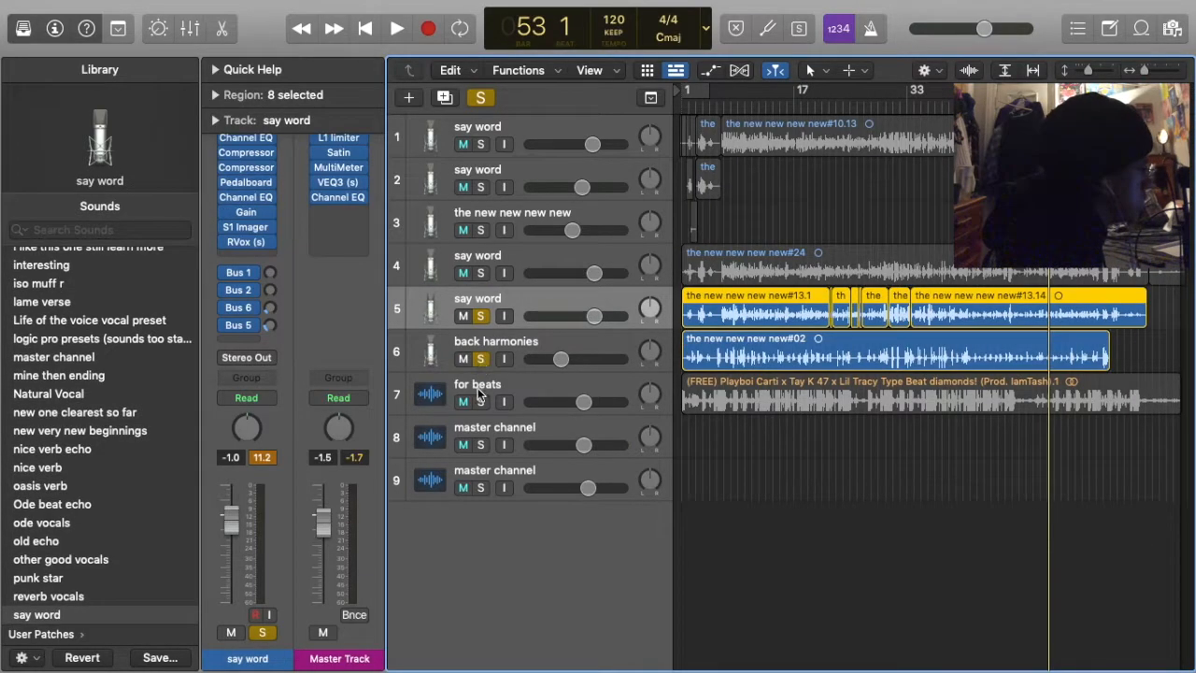
{"action": "left_click", "coordinate": [479, 402]}
{"action": "key", "text": "space"}
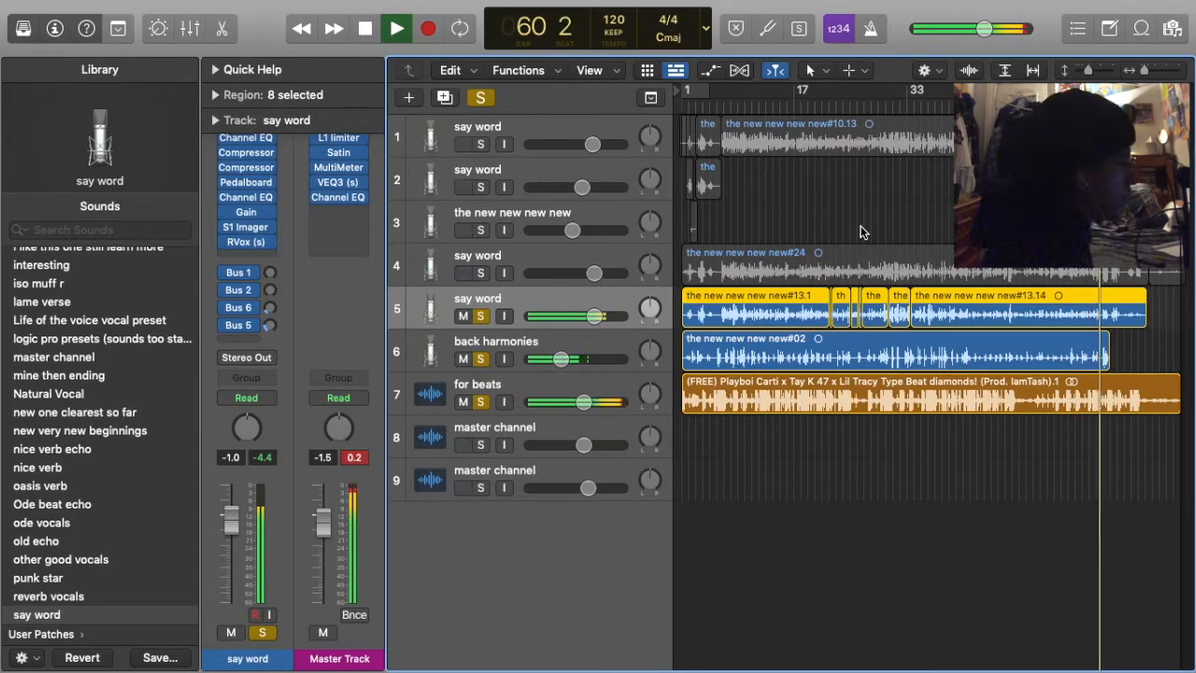
{"action": "key", "text": "space"}
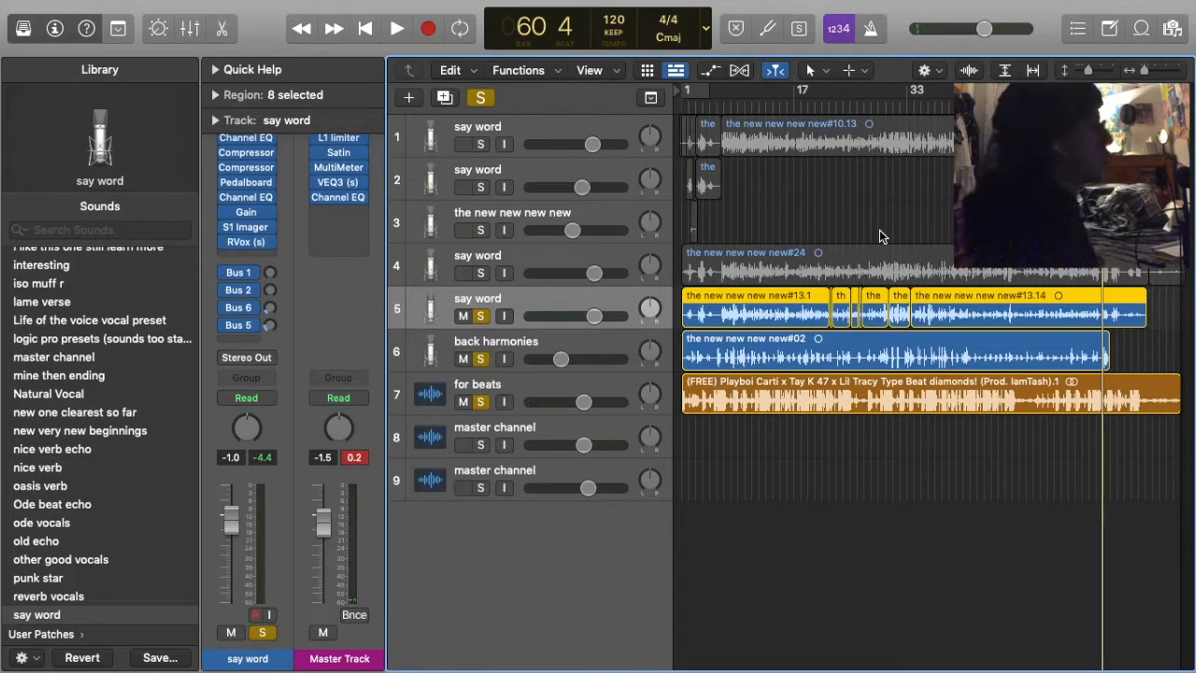
Audition the soloed mix from about bar 47, rewinding to around bar 45 during playback before stopping
{"action": "left_click", "coordinate": [1006, 89]}
{"action": "key", "text": "space"}
{"action": "key", "text": "shift+super+a"}
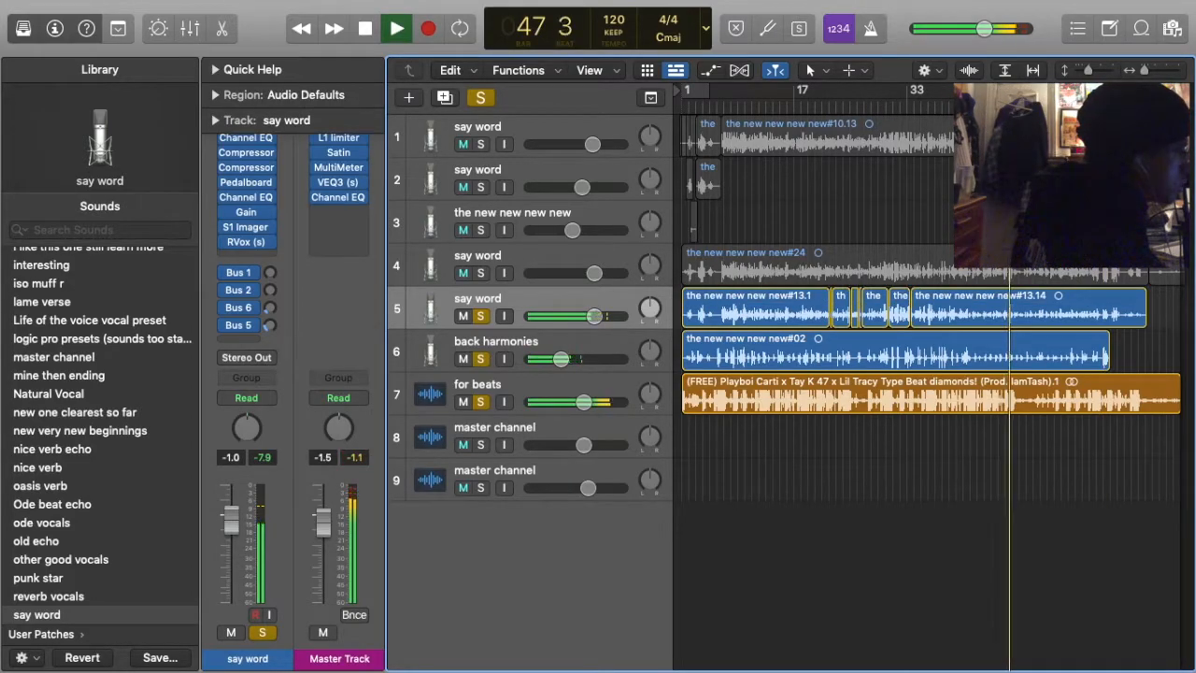
{"action": "key", "text": "comma"}
{"action": "key", "text": "comma"}
{"action": "key", "text": "comma"}
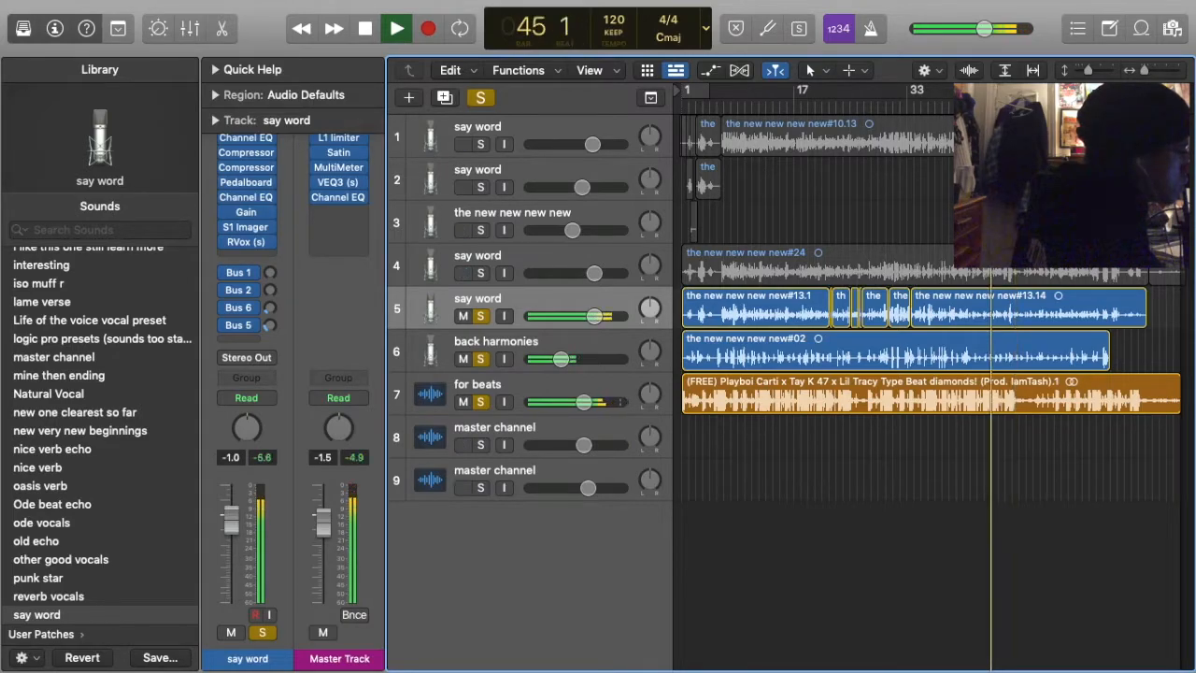
{"action": "key", "text": "comma"}
{"action": "key", "text": "comma"}
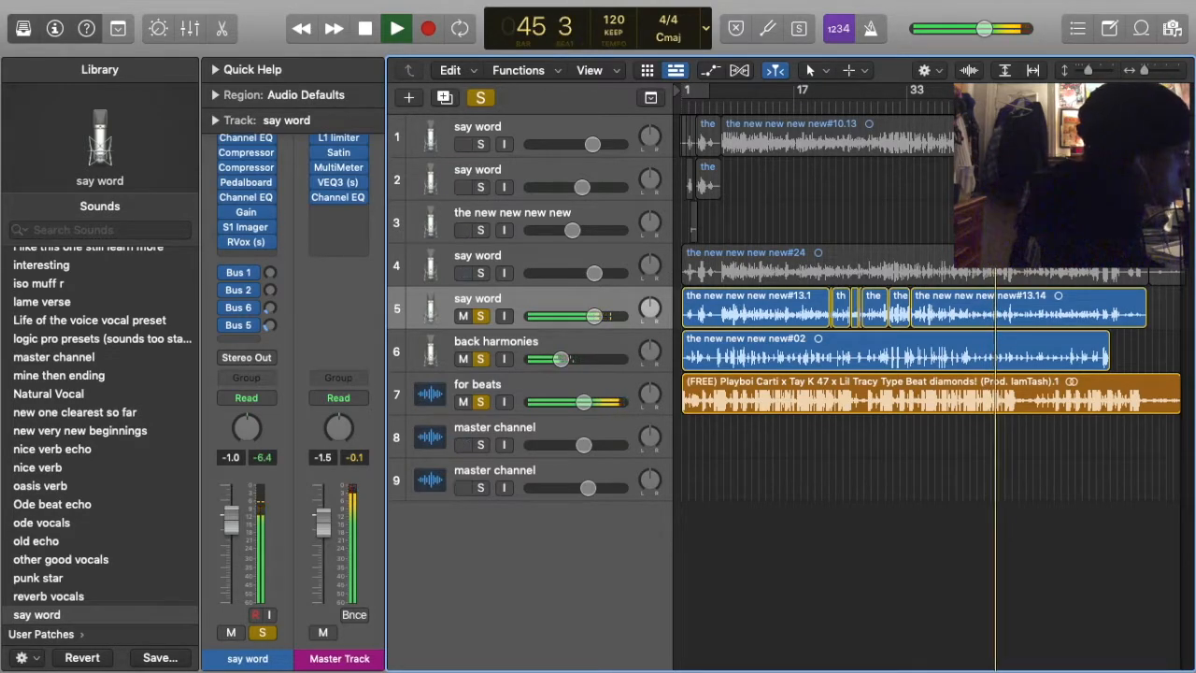
{"action": "key", "text": "space"}
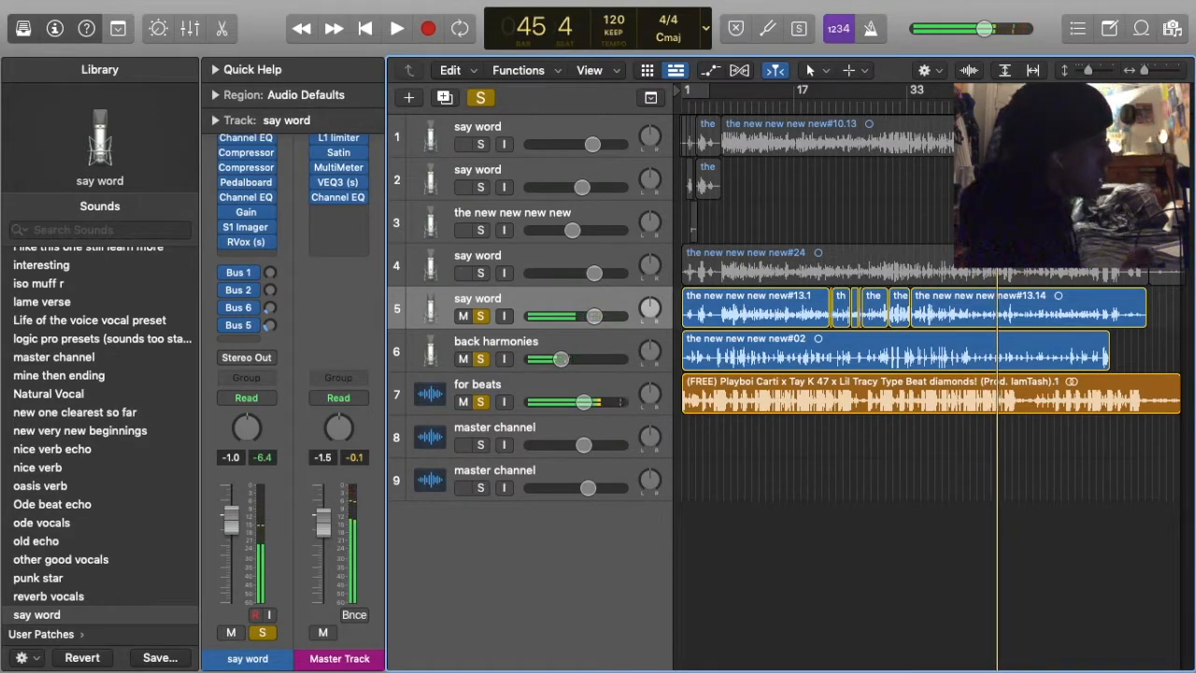
Duplicate say word track 5 and paste a copy of its vocal region #13.13 onto the new track at bar 33
{"action": "left_click", "coordinate": [886, 109]}
{"action": "key", "text": "space"}
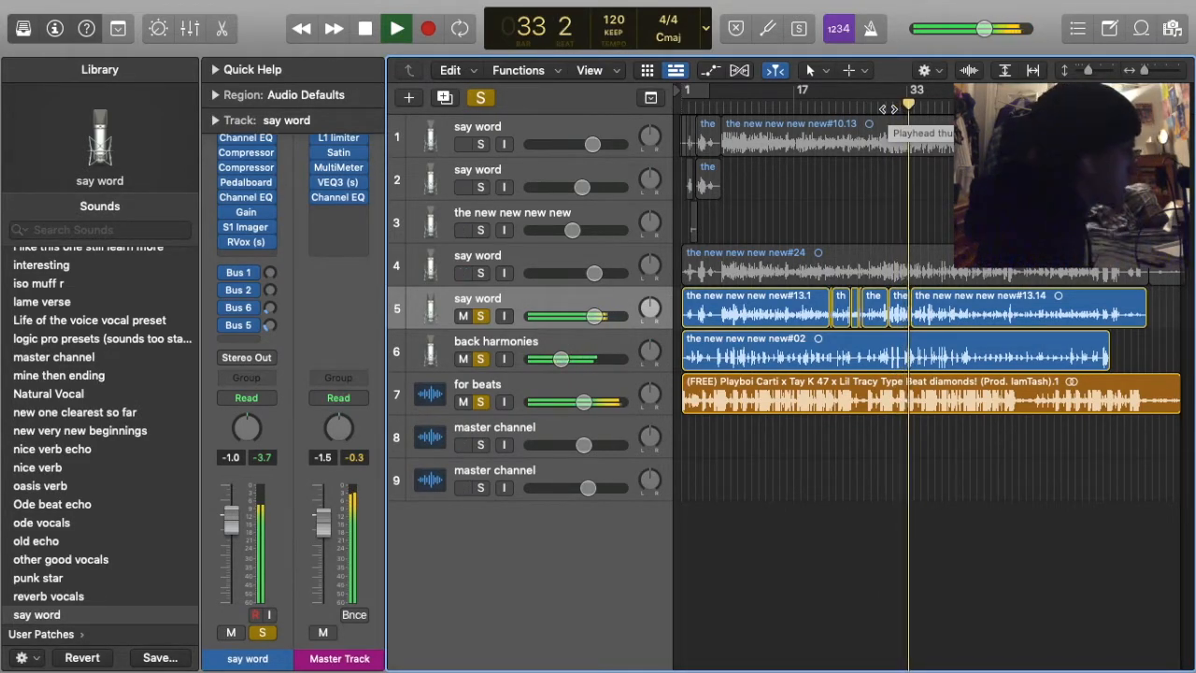
{"action": "key", "text": "space"}
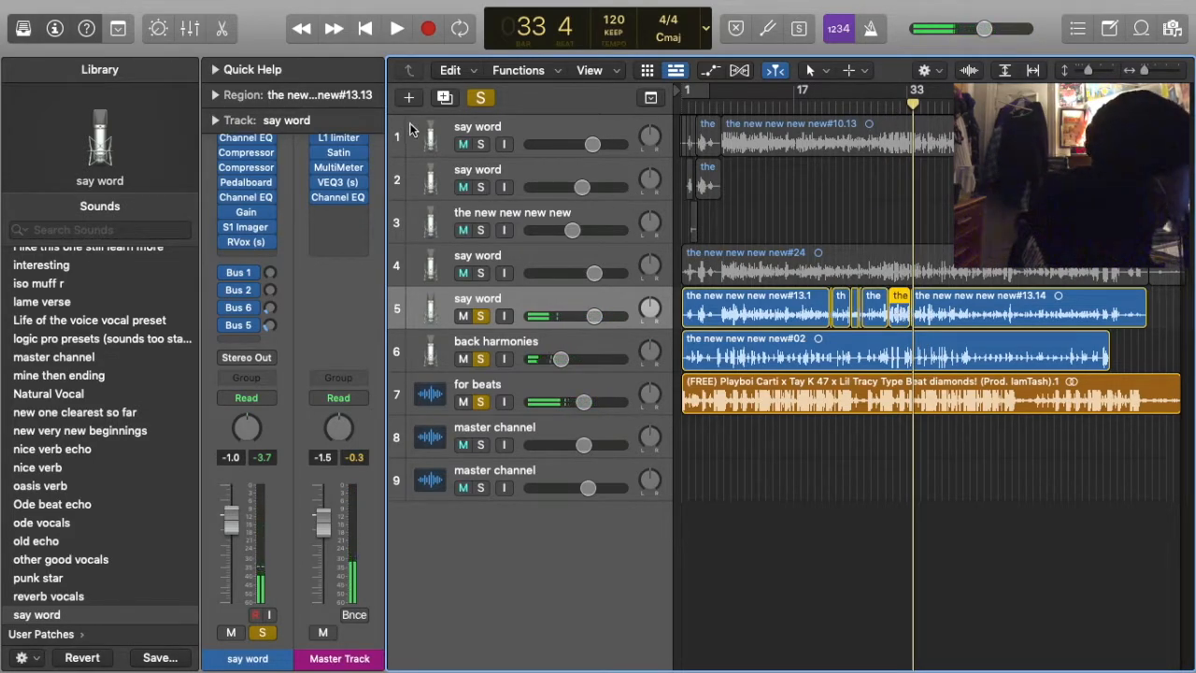
{"action": "left_click", "coordinate": [449, 99]}
{"action": "key", "text": "super+v"}
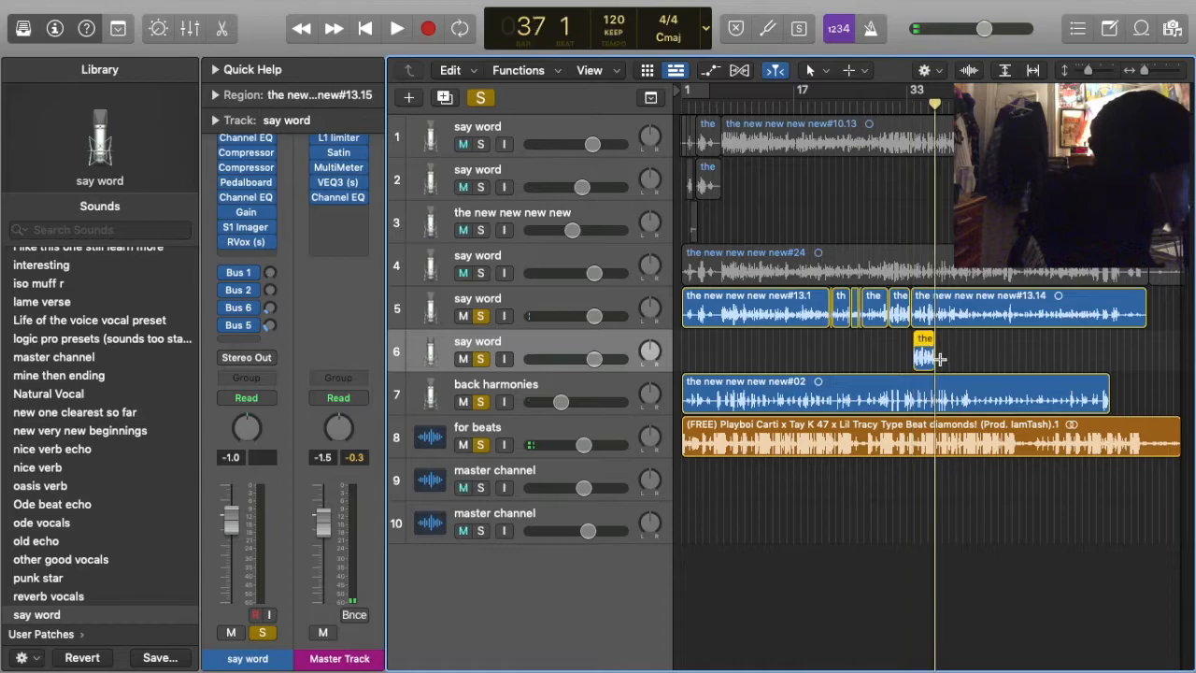
Move the pasted vocal region on track 6 to about bar 43 and audition the passage from bar 37
{"action": "left_click_drag", "start_coordinate": [939, 357], "coordinate": [992, 353]}
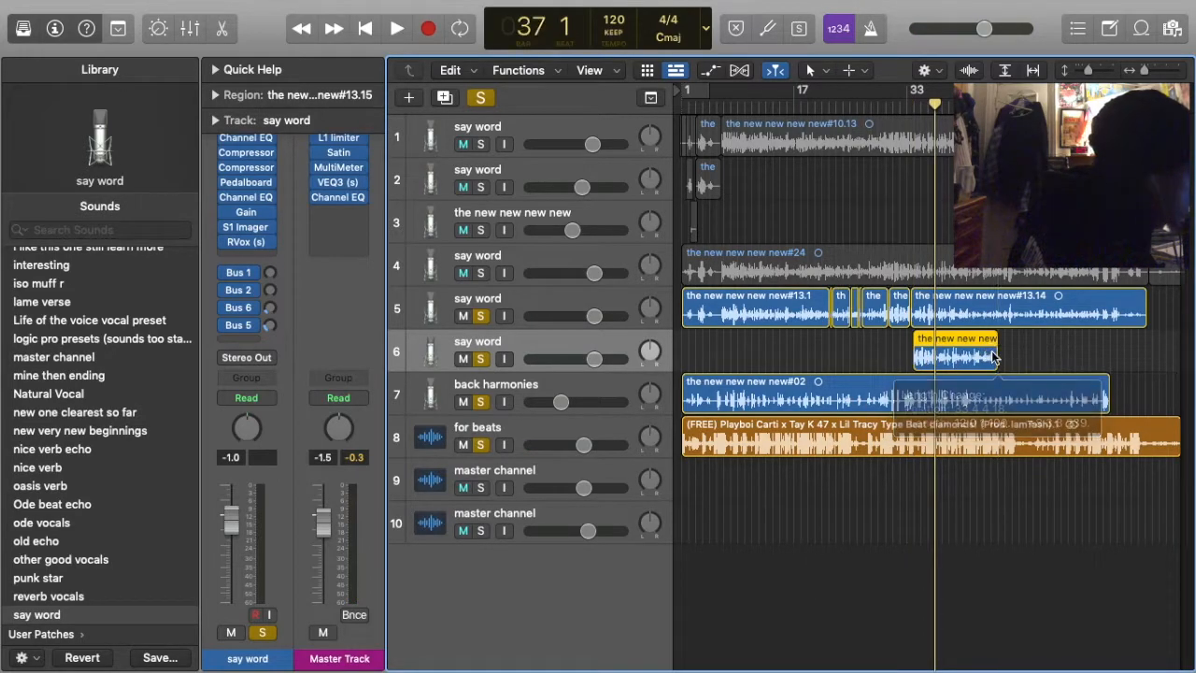
{"action": "key", "text": "super+z"}
{"action": "left_click_drag", "start_coordinate": [921, 343], "coordinate": [994, 342]}
{"action": "key", "text": "space"}
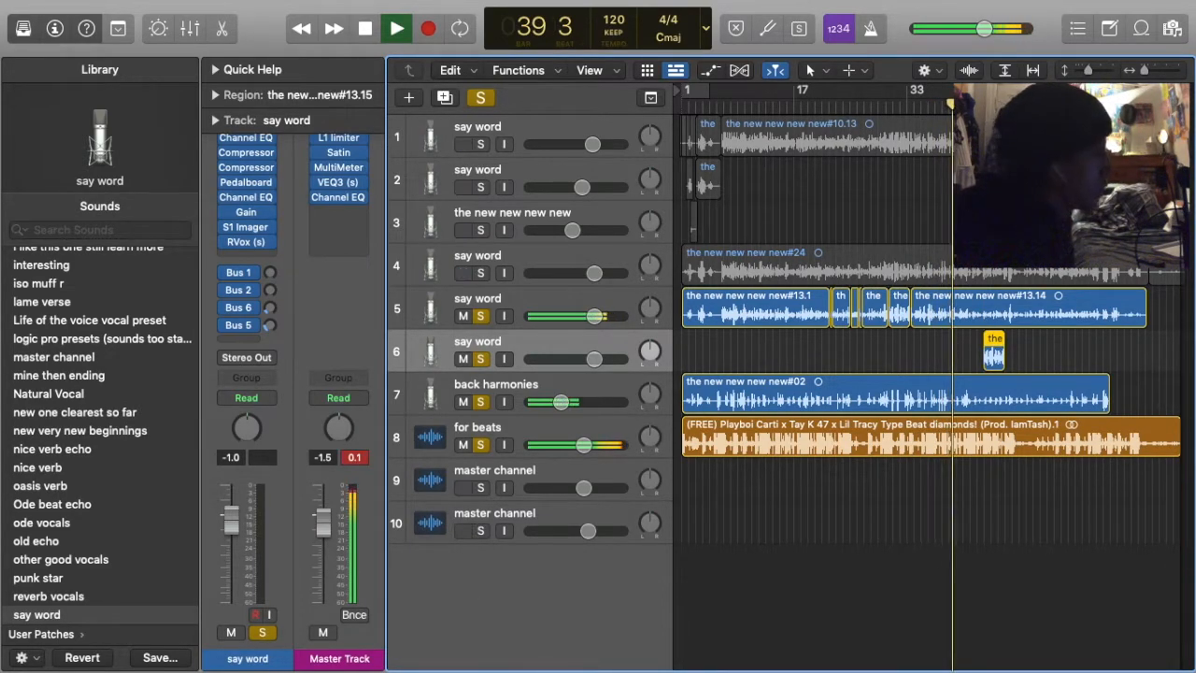
{"action": "key", "text": "space"}
{"action": "key", "text": "space"}
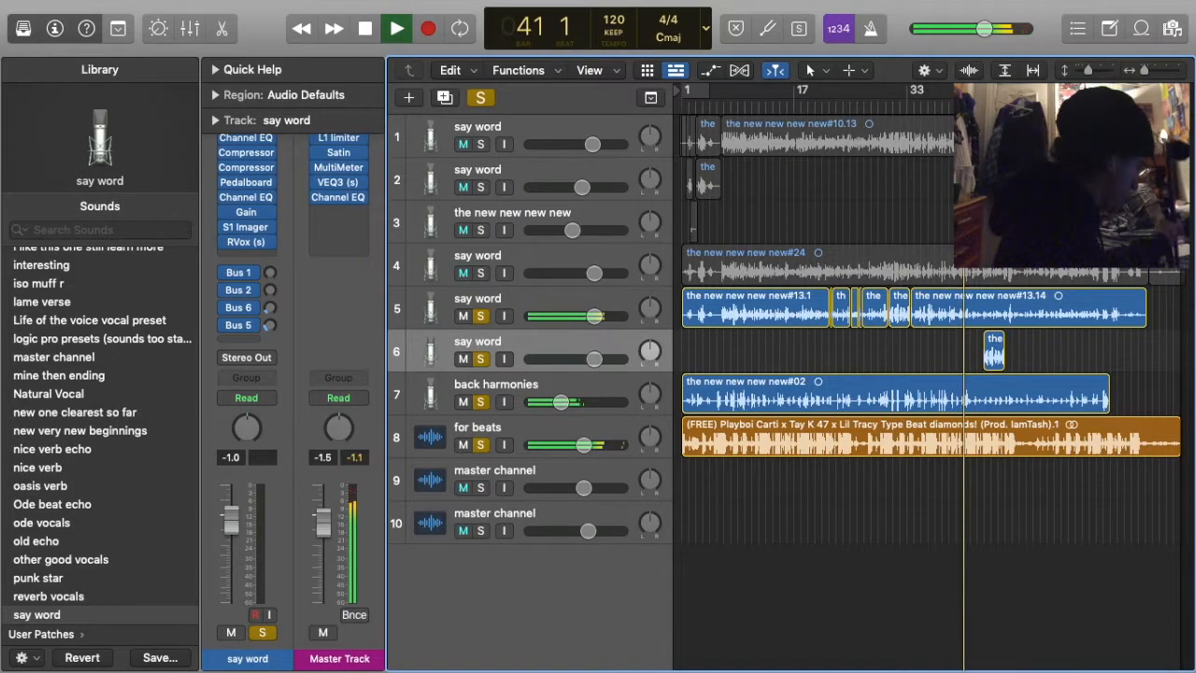
{"action": "key", "text": "space"}
Shift the pasted vocal region earlier to about bar 42 and mute say word track 5 while auditioning it
{"action": "key", "text": "super+Right"}
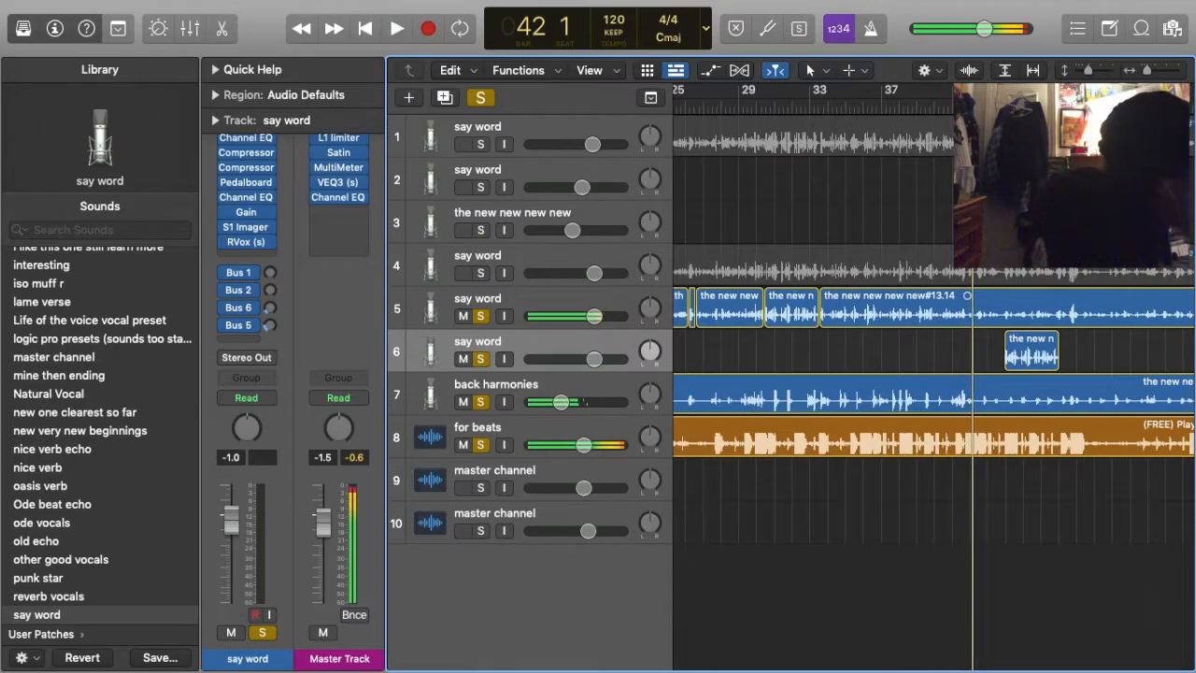
{"action": "left_click_drag", "start_coordinate": [1021, 363], "coordinate": [1004, 363]}
{"action": "key", "text": "space"}
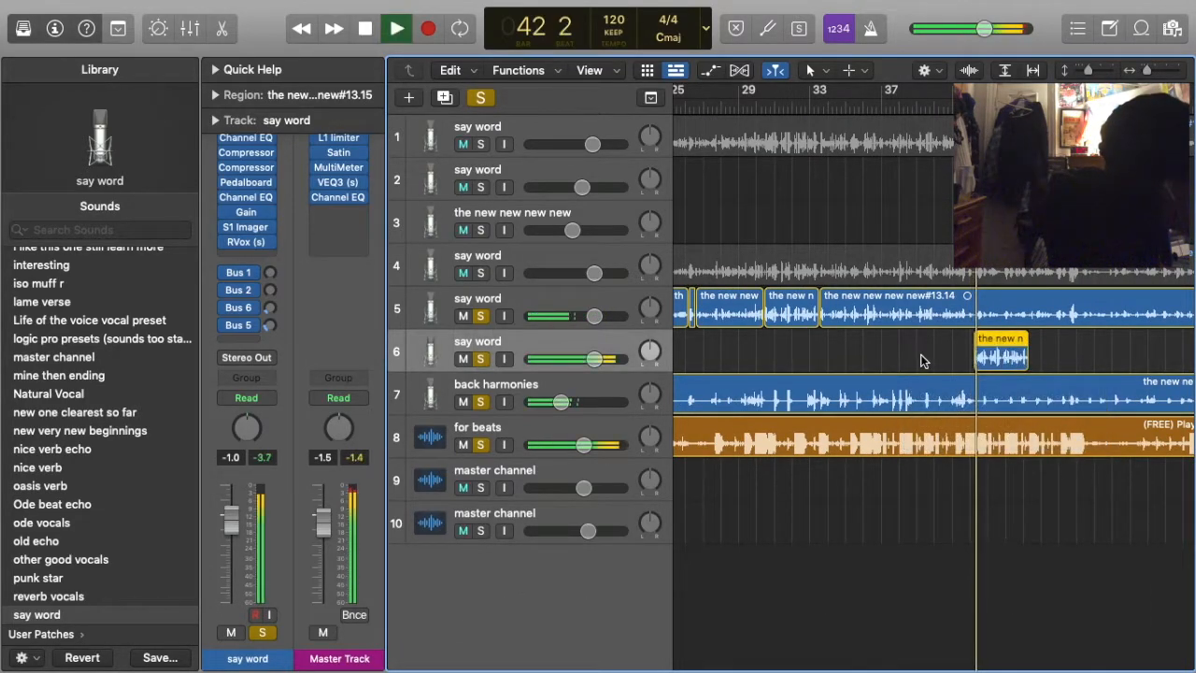
{"action": "left_click", "coordinate": [919, 354]}
{"action": "left_click", "coordinate": [480, 316]}
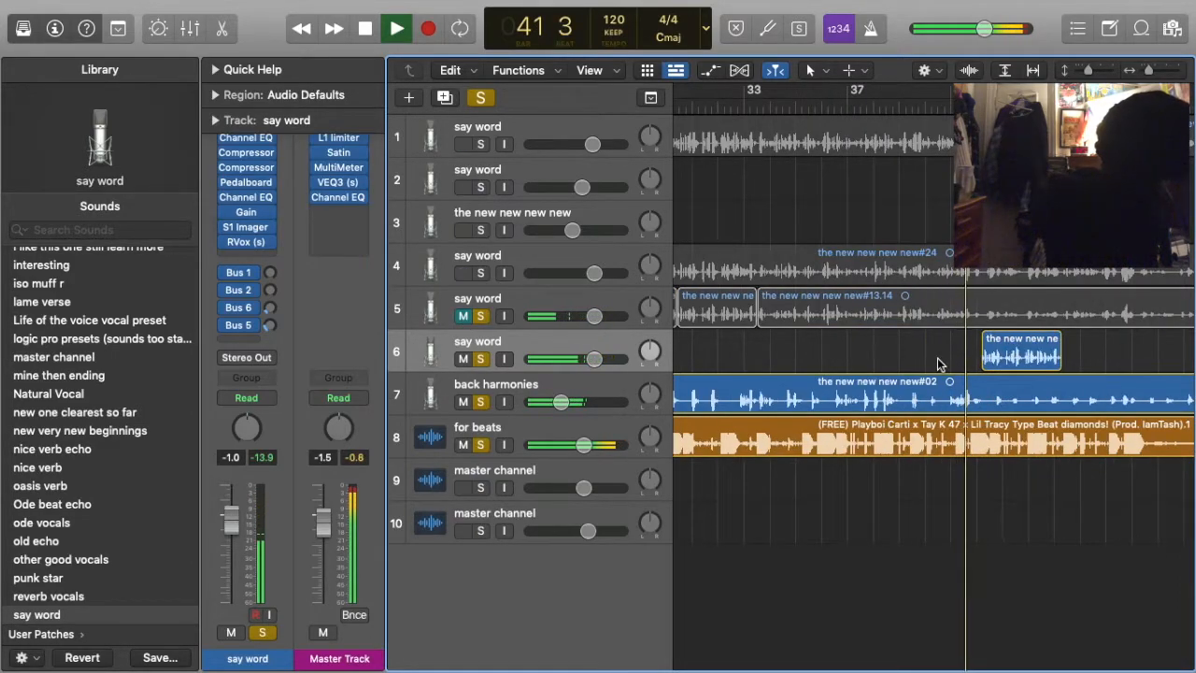
Nudge the pasted vocal region slightly later, near bar 42 beat 2, and audition its timing against the beat
{"action": "key", "text": "super+Right"}
{"action": "key", "text": "space"}
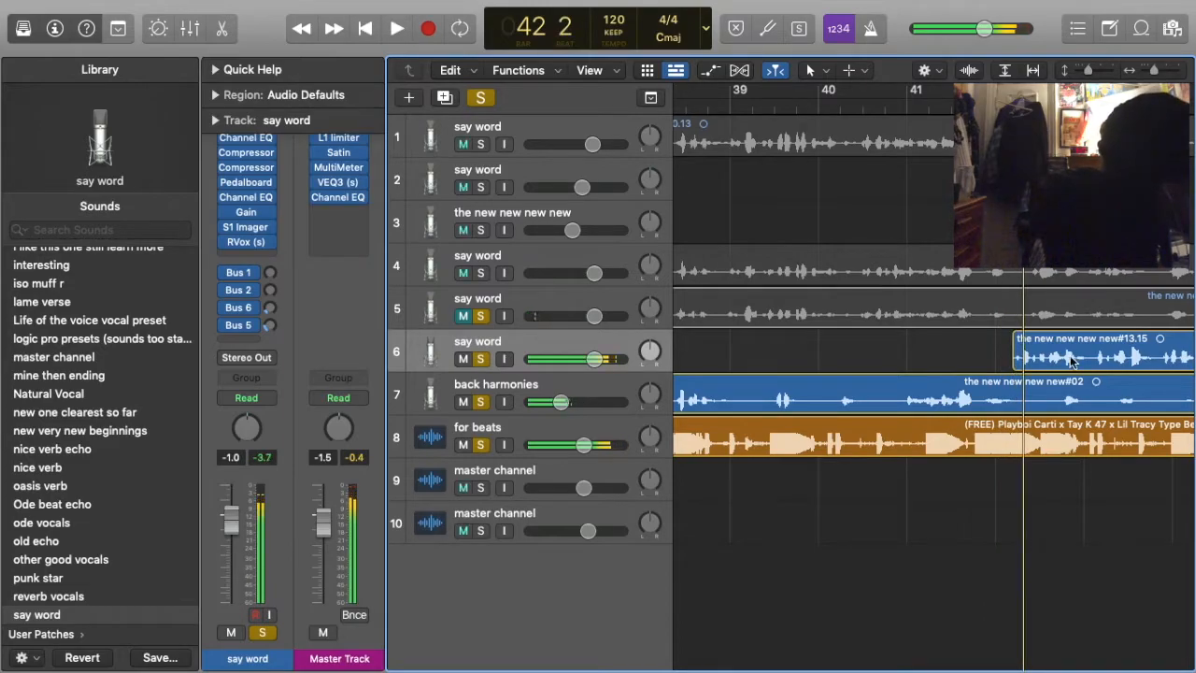
{"action": "left_click_drag", "start_coordinate": [1070, 356], "coordinate": [1074, 356]}
{"action": "key", "text": "space"}
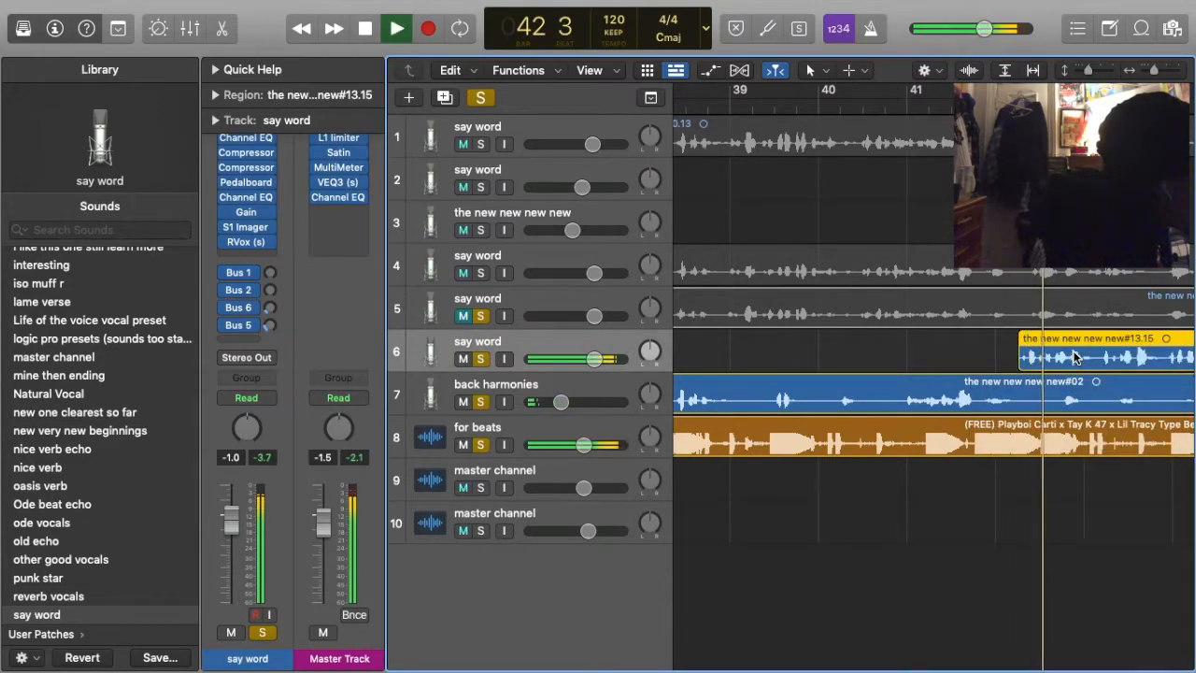
{"action": "left_click", "coordinate": [967, 368]}
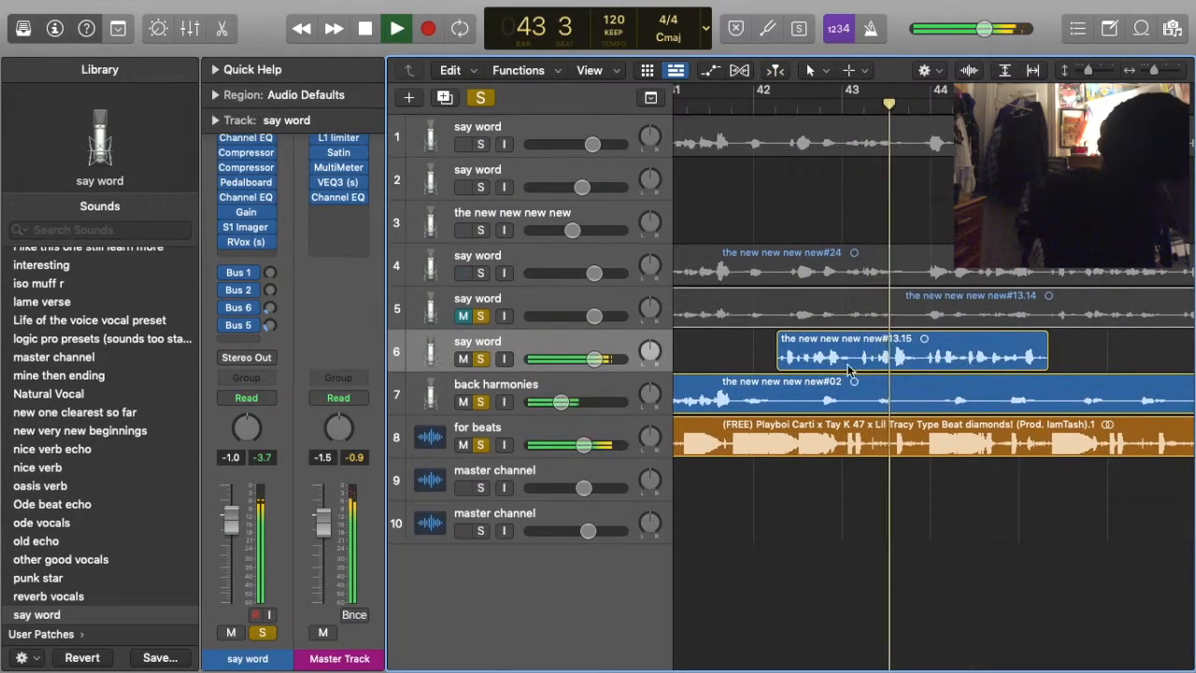
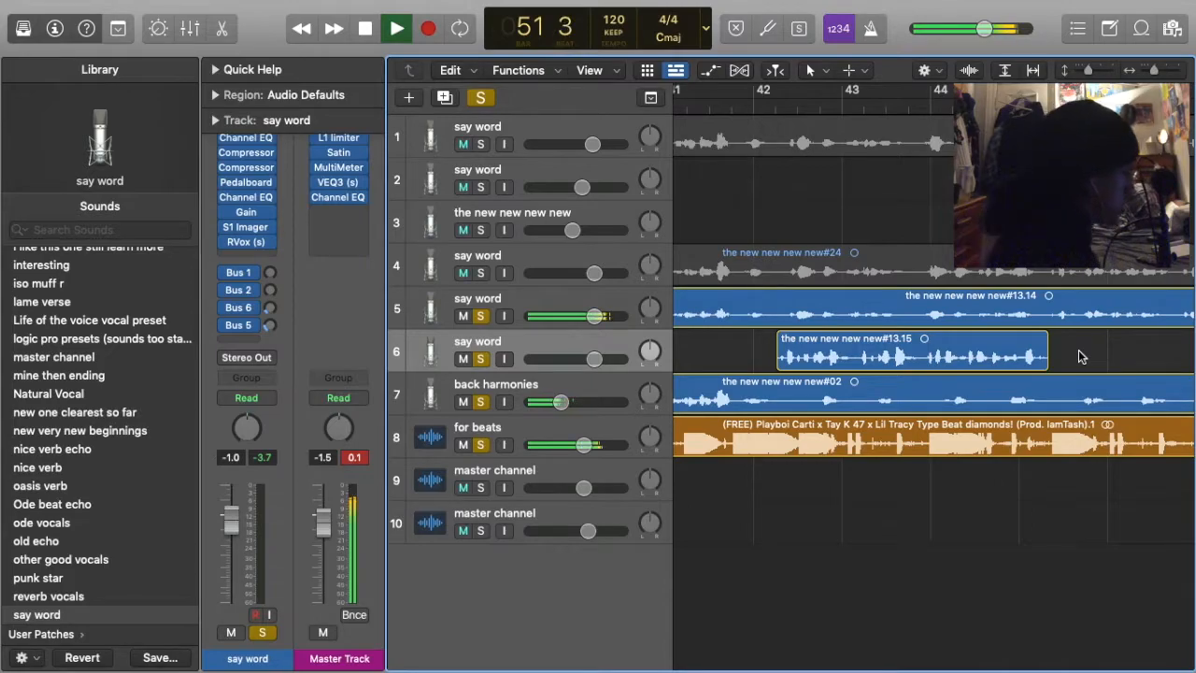
{"action": "key", "text": "space"}
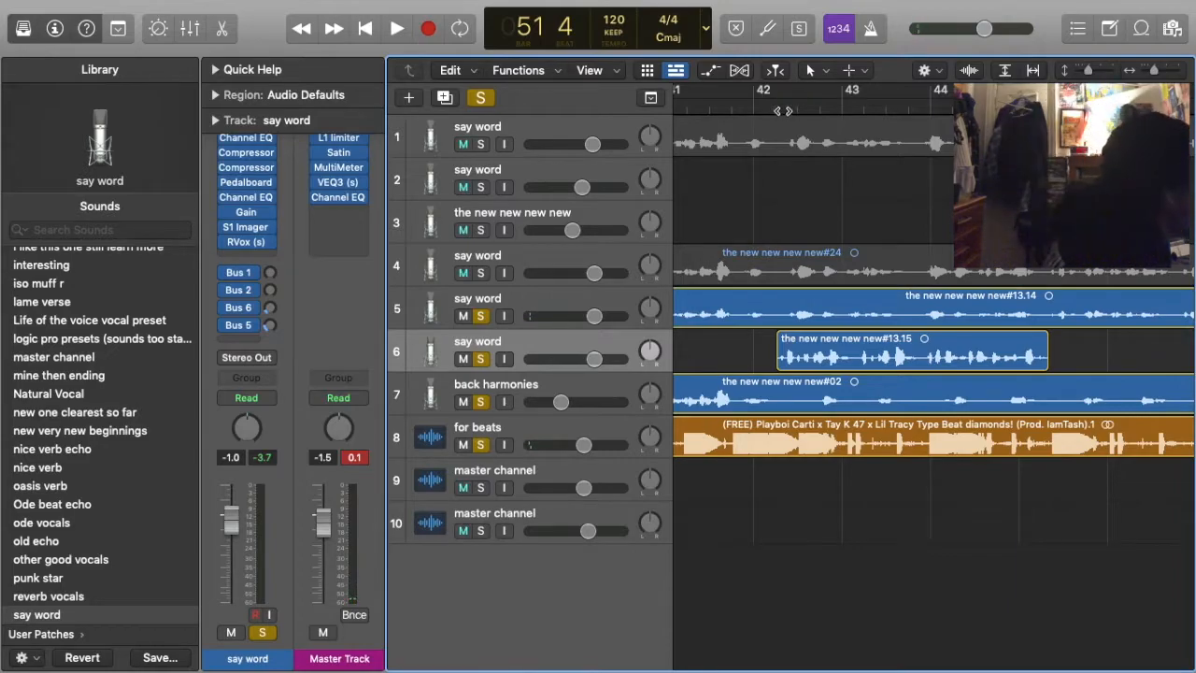
Split the long #13.14 vocal region on track 5 at the start of the pasted region, bar 42 beat 2
{"action": "key", "text": "space"}
{"action": "left_click", "coordinate": [715, 103]}
{"action": "left_click", "coordinate": [787, 308]}
{"action": "key", "text": "space"}
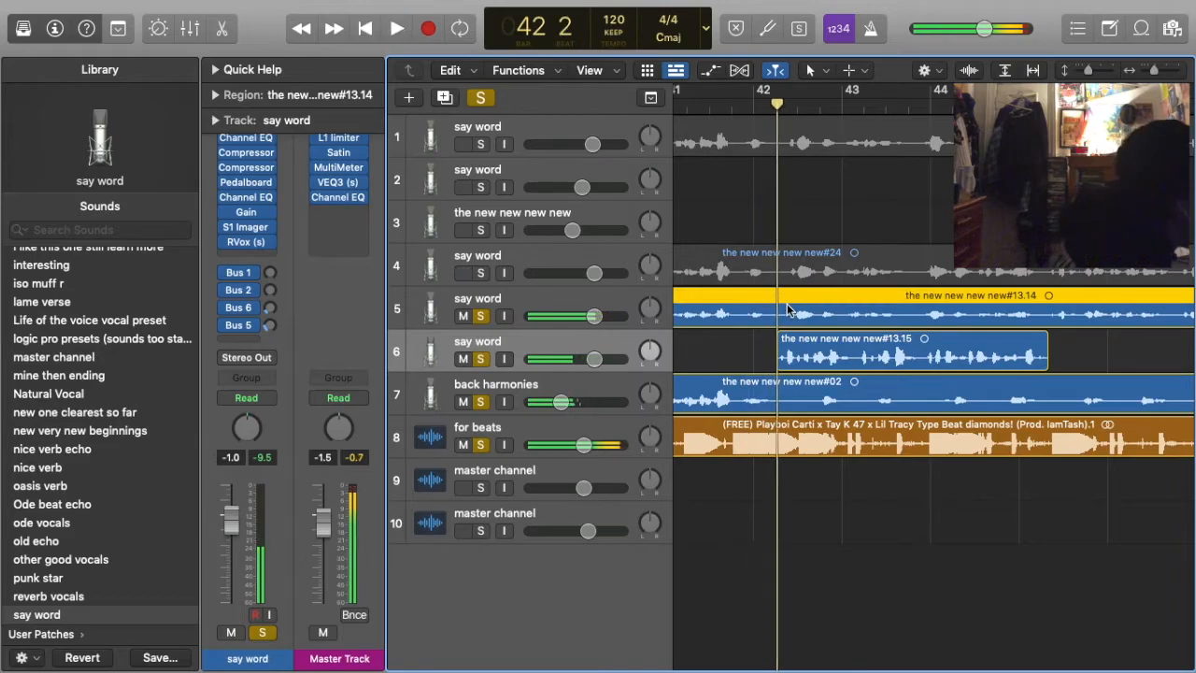
{"action": "key", "text": "super+t"}
Place the playhead at the start of vocal region #13.13 on track 5, around bar 30 beat 2
{"action": "scroll", "coordinate": [788, 308], "scroll_direction": "left", "scroll_amount": 10}
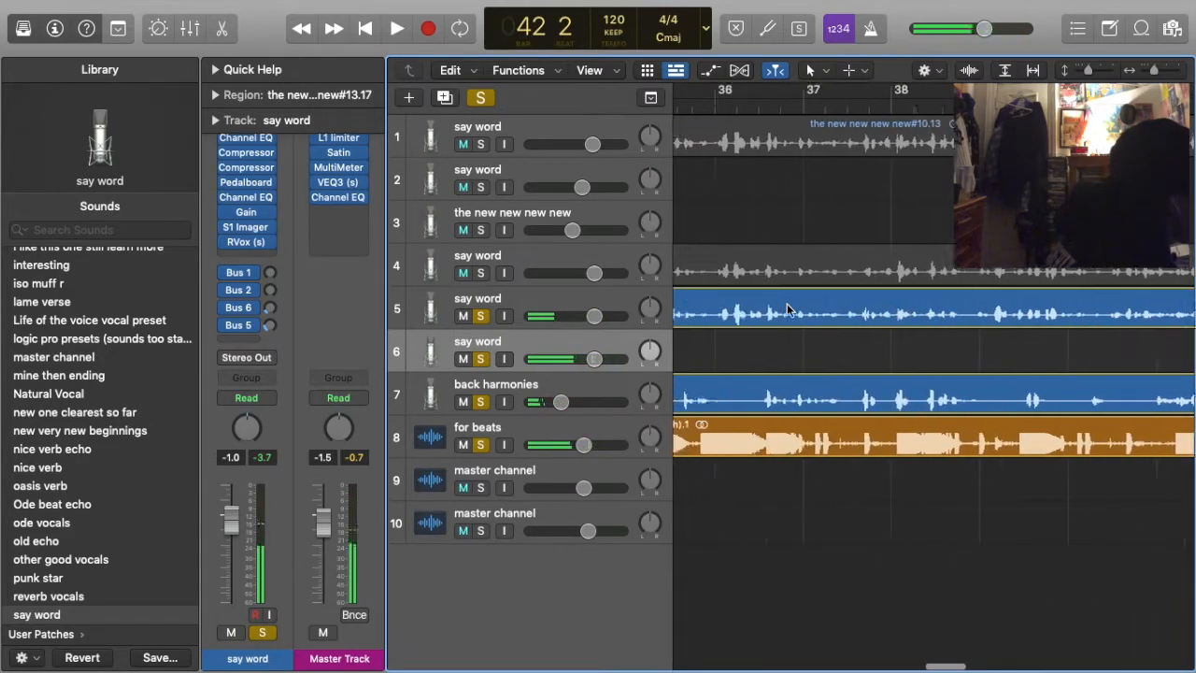
{"action": "scroll", "coordinate": [821, 117], "scroll_direction": "left", "scroll_amount": 3}
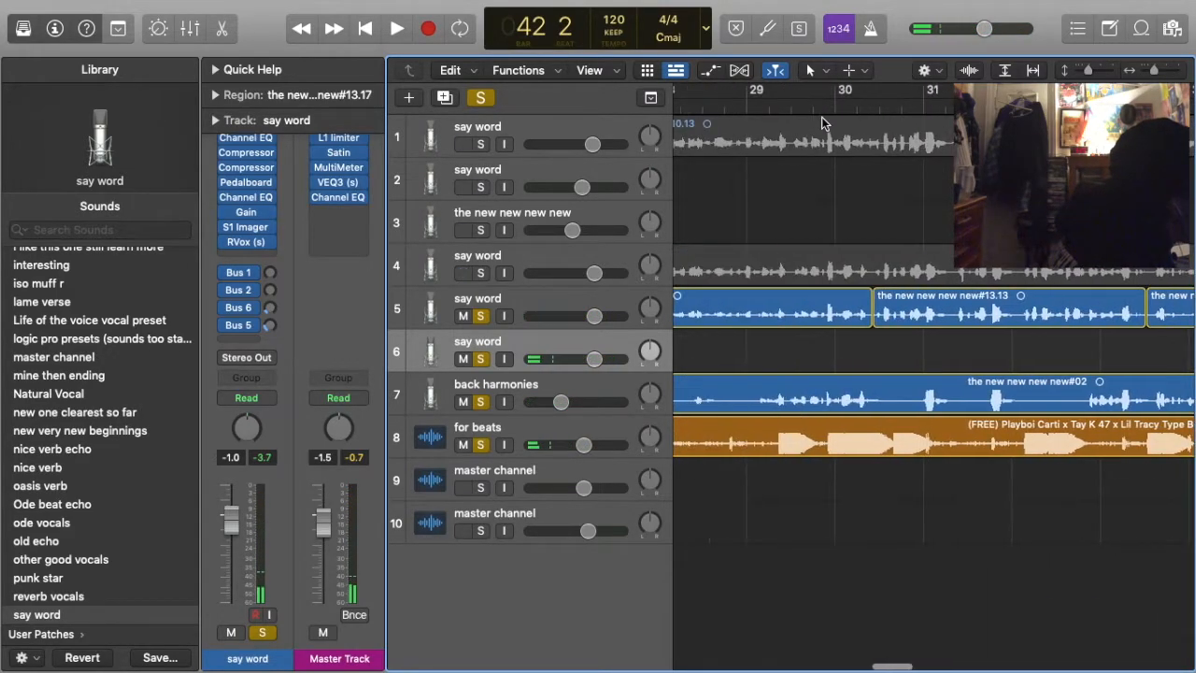
{"action": "left_click", "coordinate": [878, 109]}
{"action": "key", "text": "super+Right"}
{"action": "key", "text": "super+Right"}
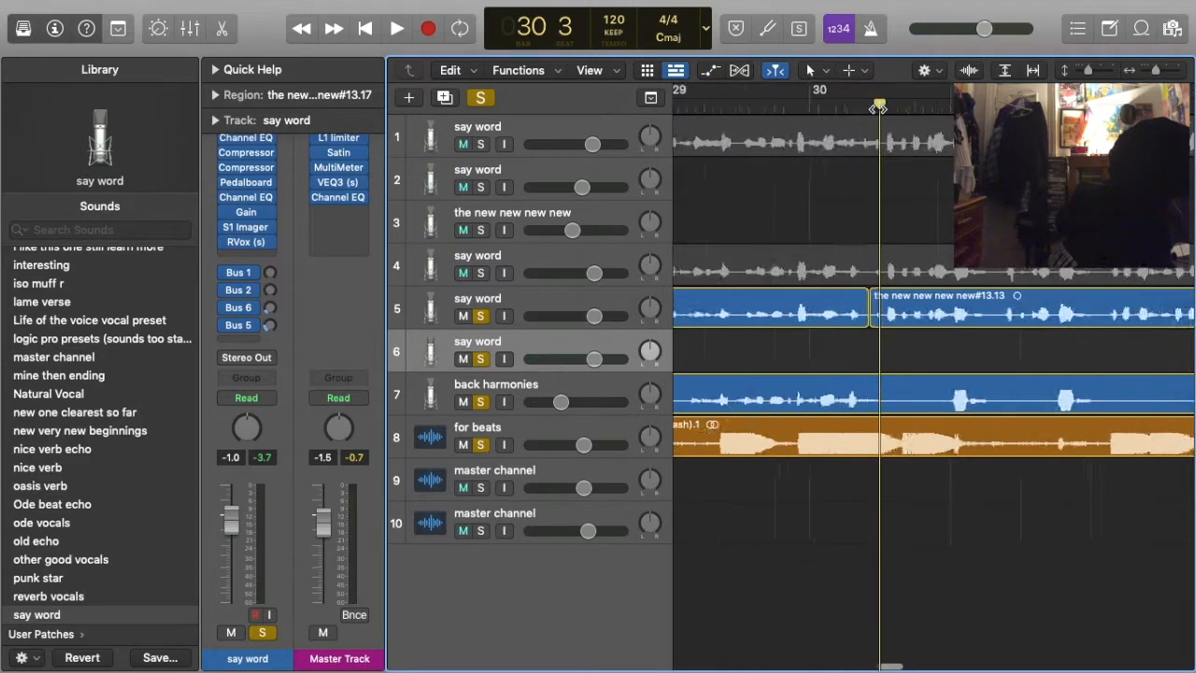
{"action": "left_click", "coordinate": [871, 110]}
{"action": "key", "text": "super+Left"}
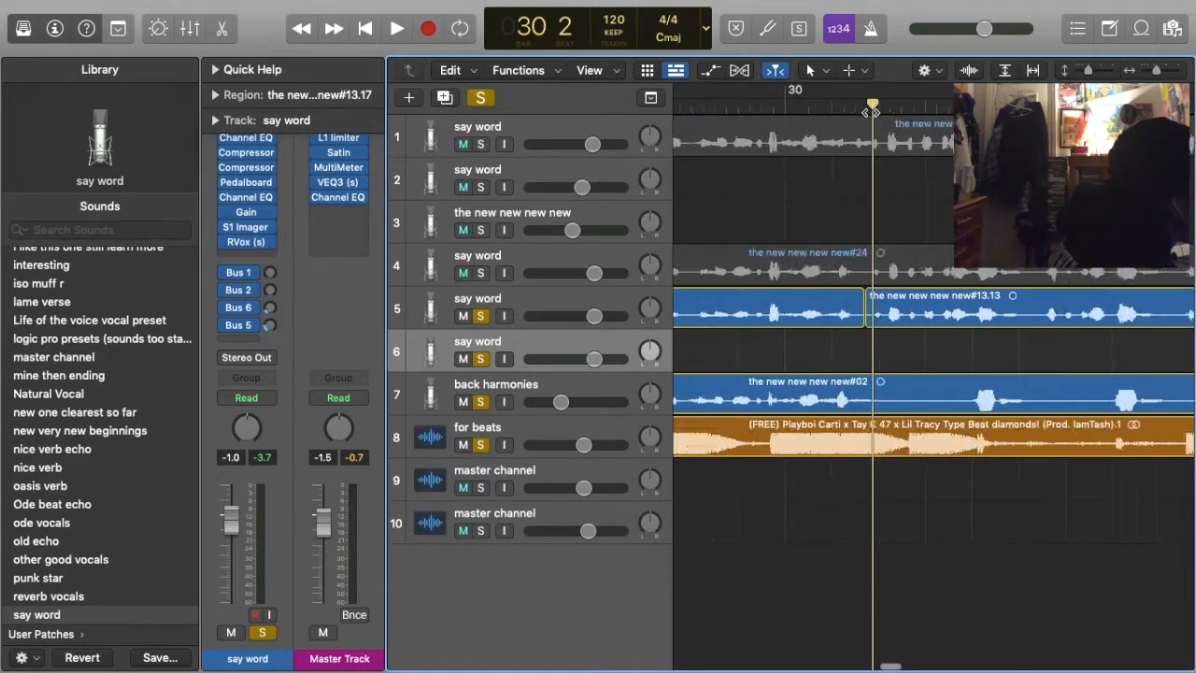
{"action": "key", "text": "super+Right"}
{"action": "key", "text": "super+Left"}
{"action": "key", "text": "super+Left"}
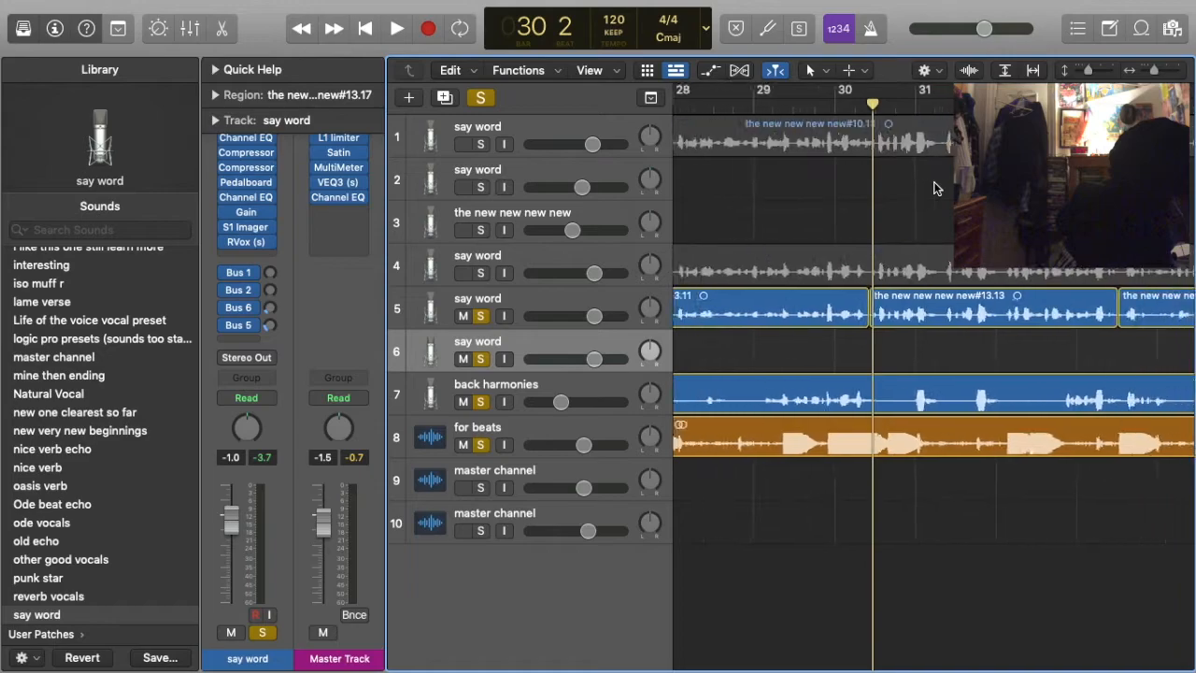
Compare the playhead position inside region #13.13 at bar 30 beat 3 with region #13.15 near bar 42, and audition #13.13
{"action": "left_click", "coordinate": [875, 103]}
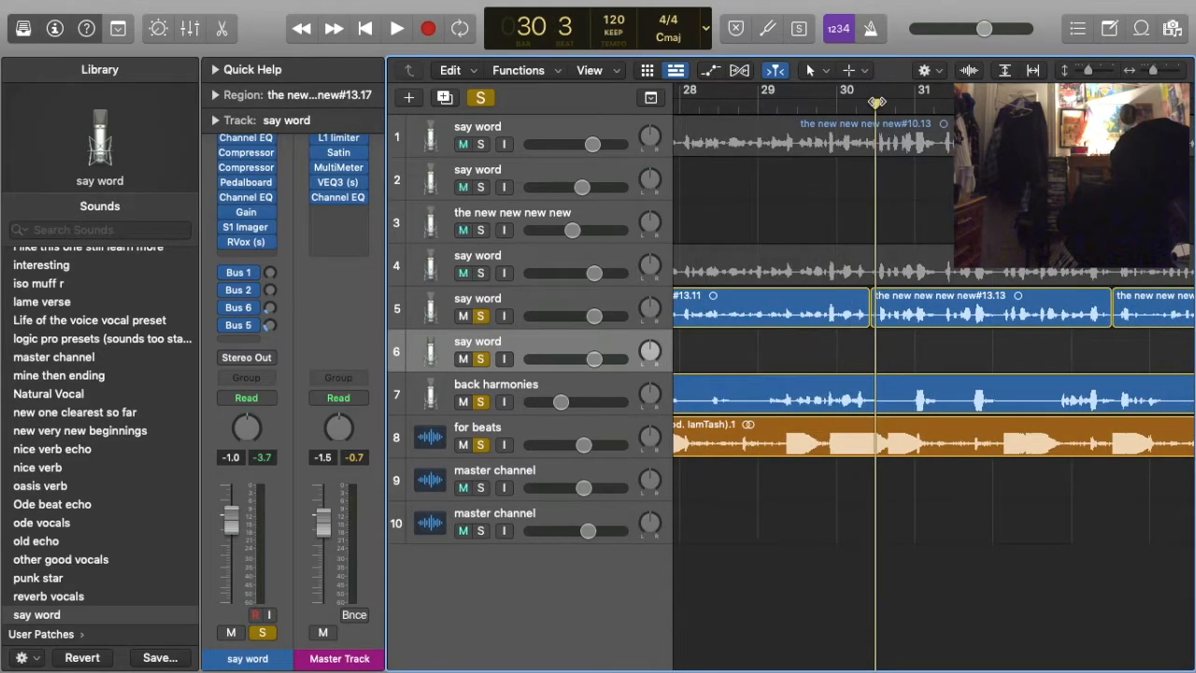
{"action": "scroll", "coordinate": [938, 233], "scroll_direction": "right", "scroll_amount": 10}
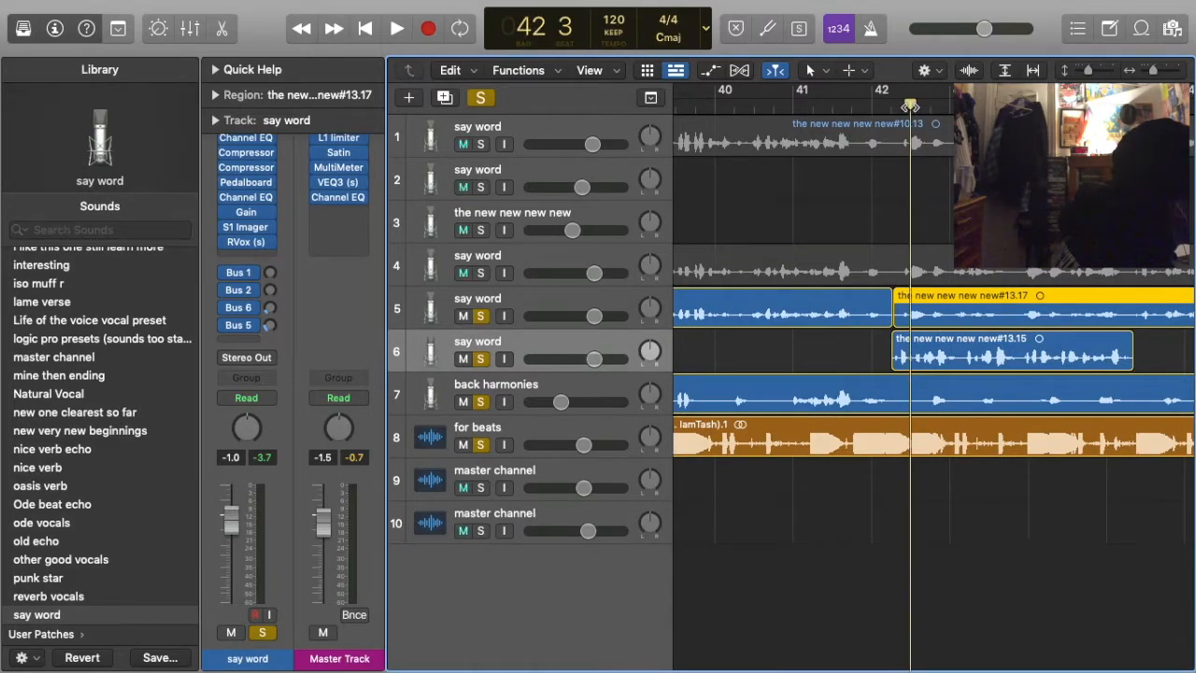
{"action": "scroll", "coordinate": [924, 280], "scroll_direction": "left", "scroll_amount": 10}
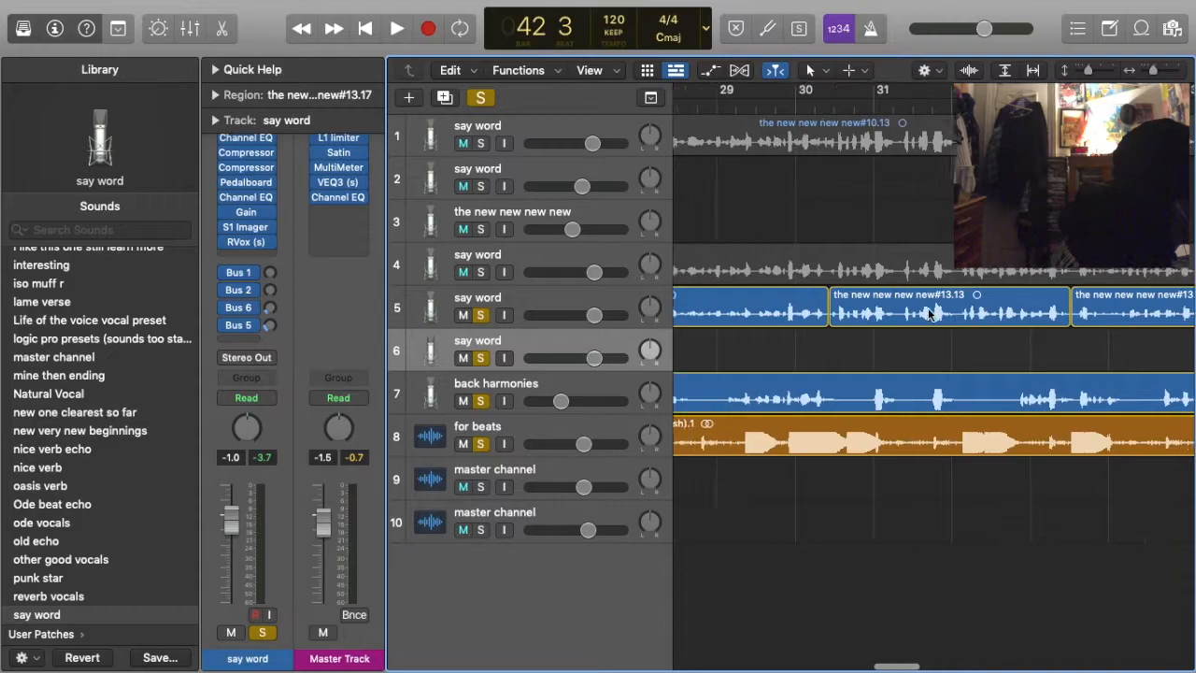
{"action": "scroll", "coordinate": [930, 315], "scroll_direction": "left", "scroll_amount": 2}
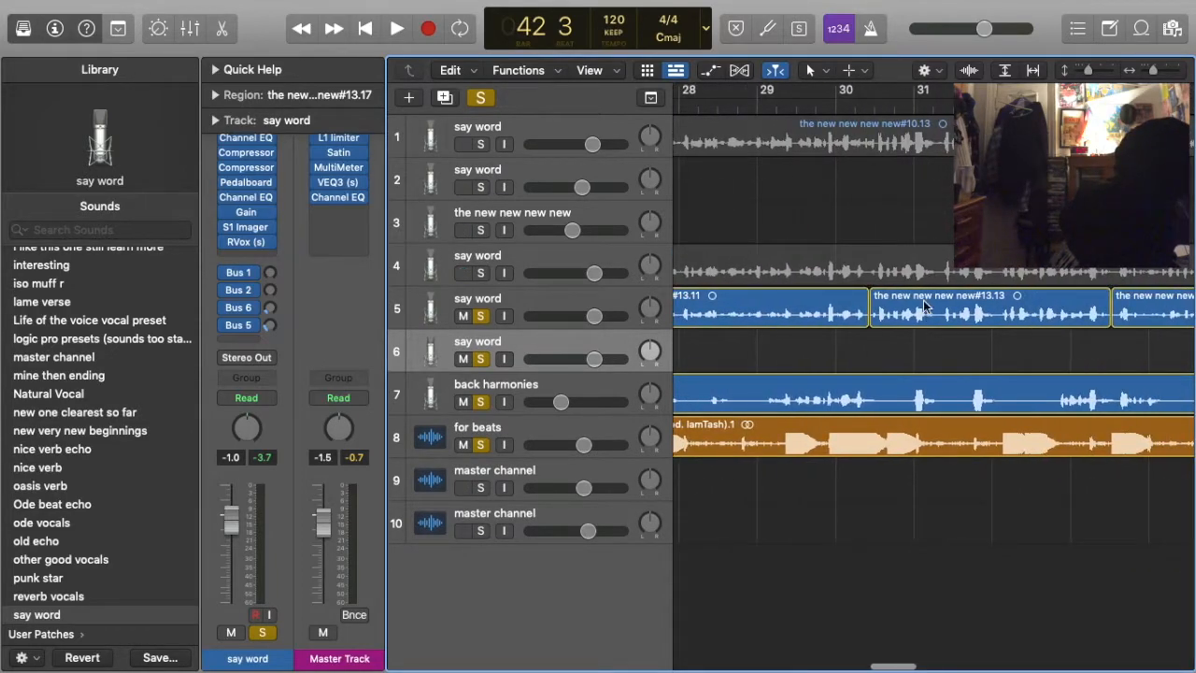
{"action": "key", "text": "space"}
{"action": "key", "text": "space"}
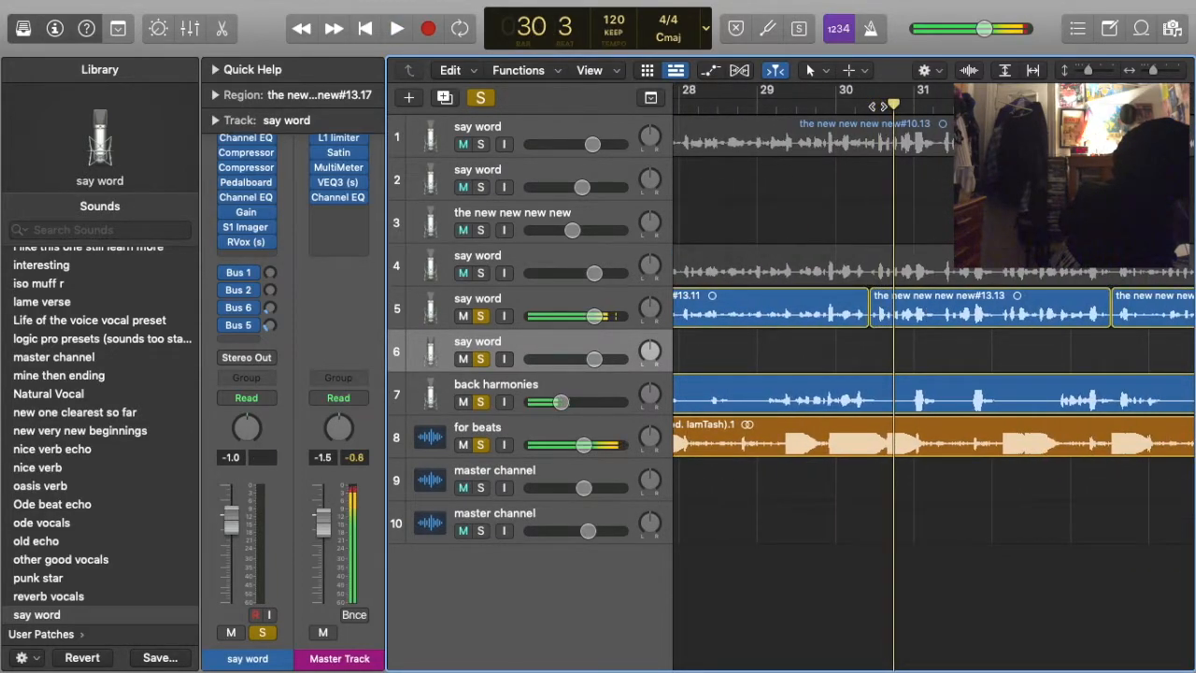
Check the spacing between the vocal start near bar 30 and region #13.15, placing the playhead at bar 42 beat 3
{"action": "scroll", "coordinate": [934, 374], "scroll_direction": "right", "scroll_amount": 2}
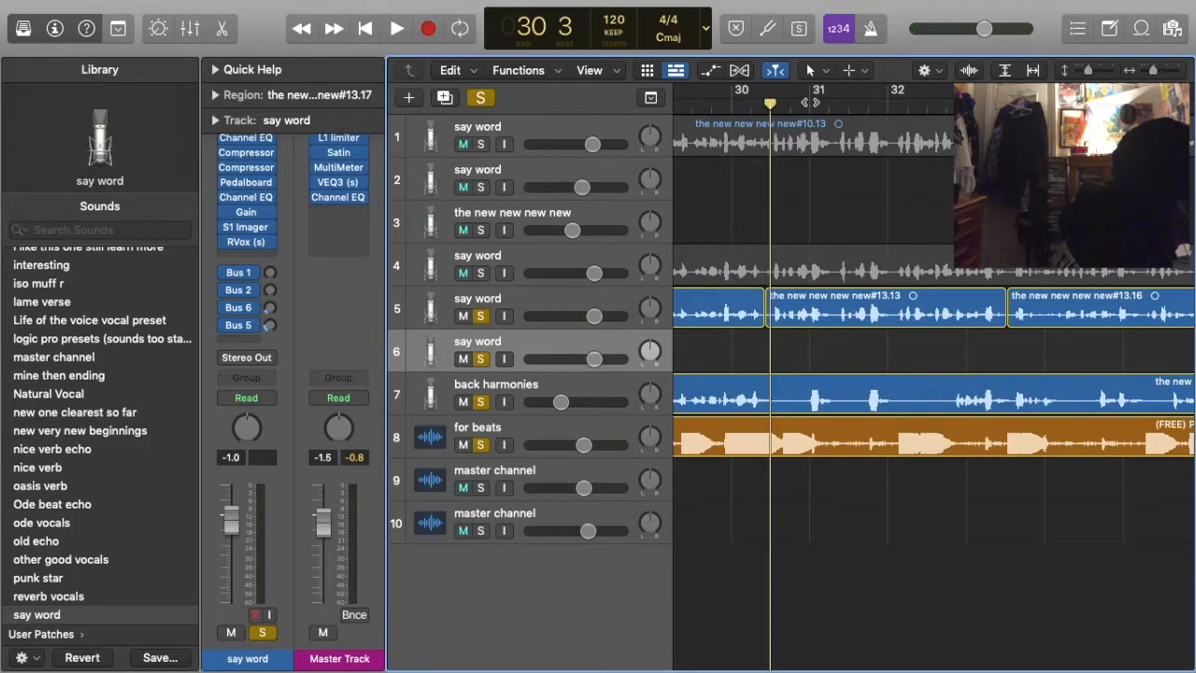
{"action": "scroll", "coordinate": [809, 110], "scroll_direction": "right", "scroll_amount": 15}
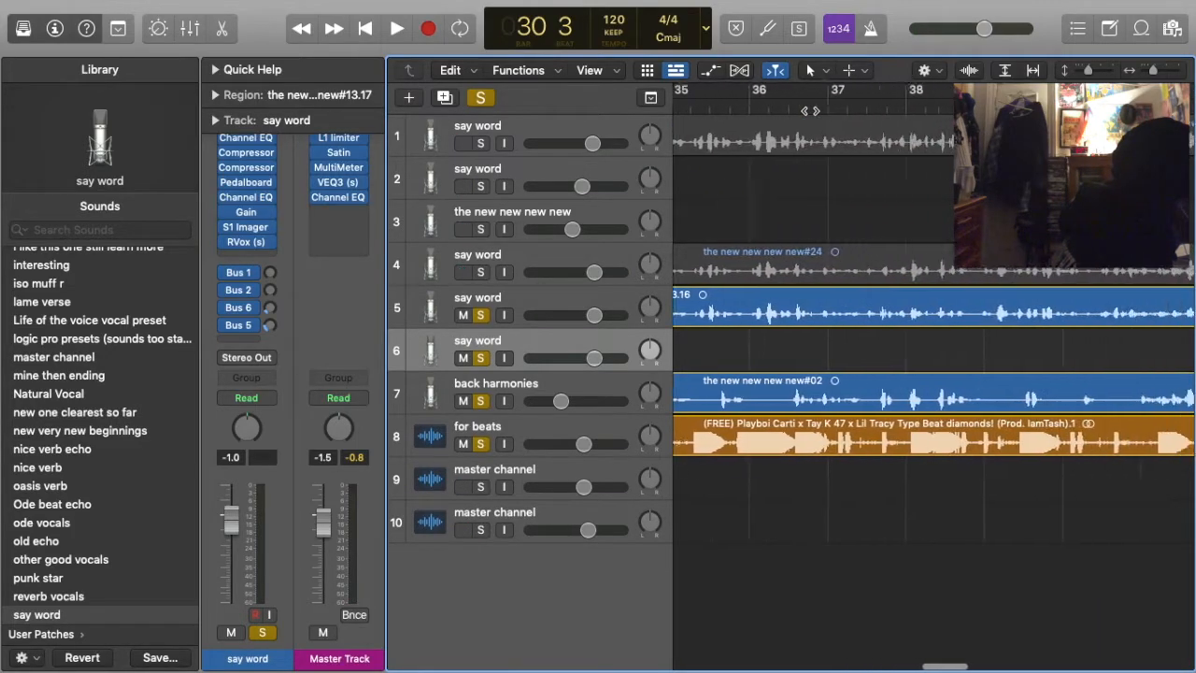
{"action": "scroll", "coordinate": [809, 110], "scroll_direction": "right", "scroll_amount": 4}
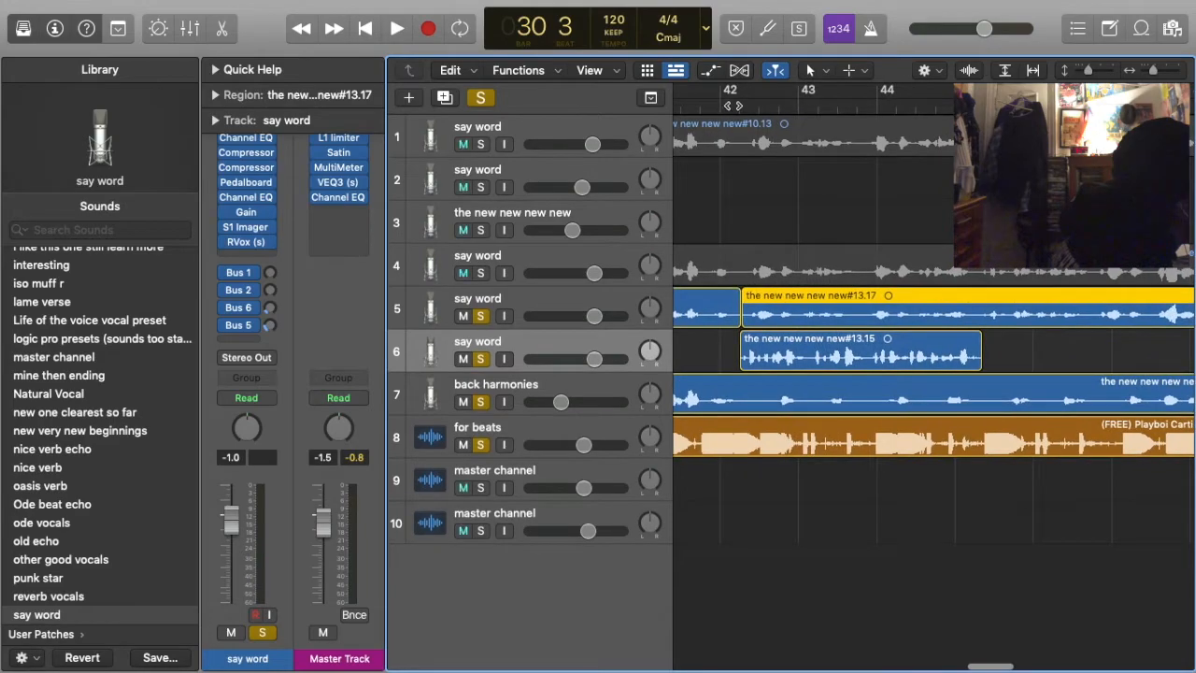
{"action": "left_click", "coordinate": [761, 106]}
{"action": "key", "text": "super+z"}
{"action": "scroll", "coordinate": [783, 301], "scroll_direction": "left", "scroll_amount": 16}
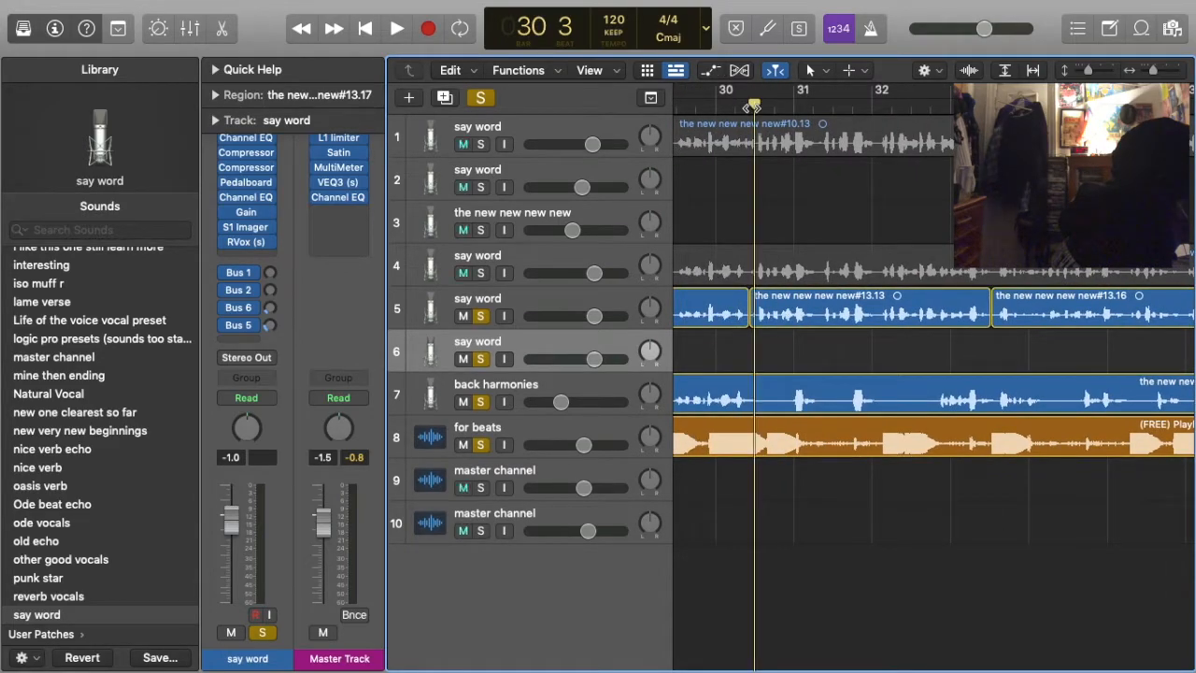
{"action": "scroll", "coordinate": [881, 221], "scroll_direction": "right", "scroll_amount": 13}
{"action": "key", "text": "super+shift+z"}
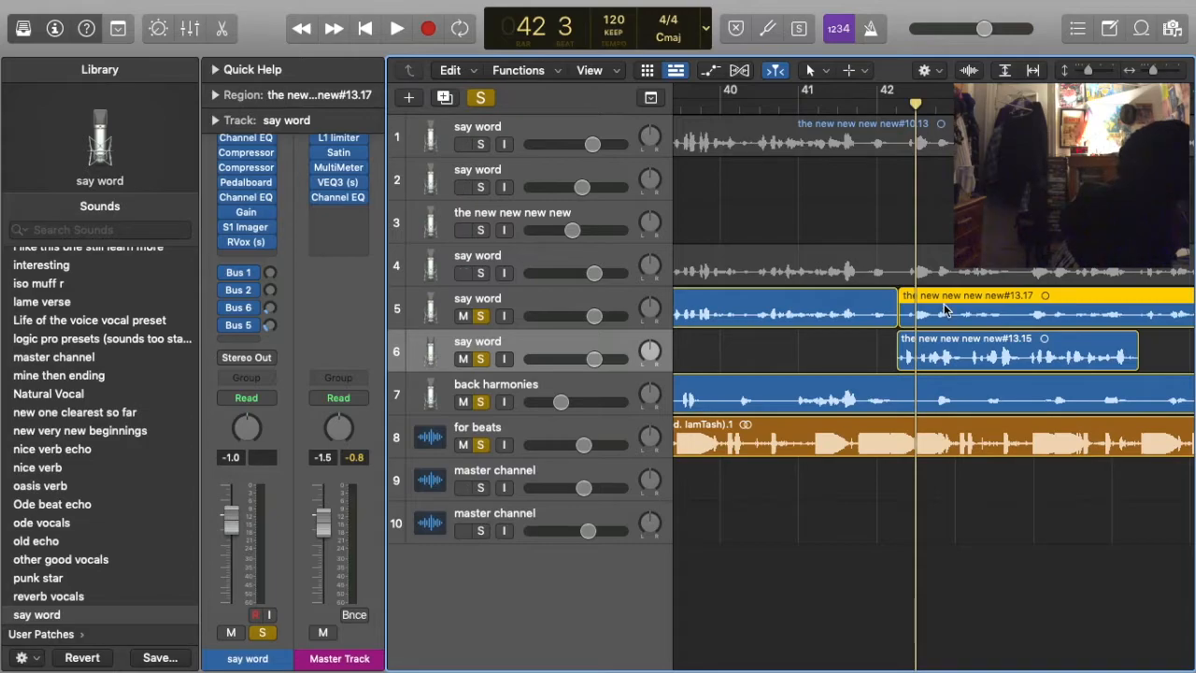
Shift region #13.15 slightly later and move it from track 6 onto track 5, starting shortly before bar 42 beat 3
{"action": "key", "text": "super+Left"}
{"action": "key", "text": "super+Left"}
{"action": "key", "text": "super+Right"}
{"action": "key", "text": "super+Right"}
{"action": "left_click_drag", "start_coordinate": [943, 360], "coordinate": [957, 322]}
{"action": "key", "text": "super+Right"}
{"action": "key", "text": "super+Right"}
{"action": "key", "text": "super+Right"}
{"action": "key", "text": "super+Left"}
{"action": "key", "text": "super+Left"}
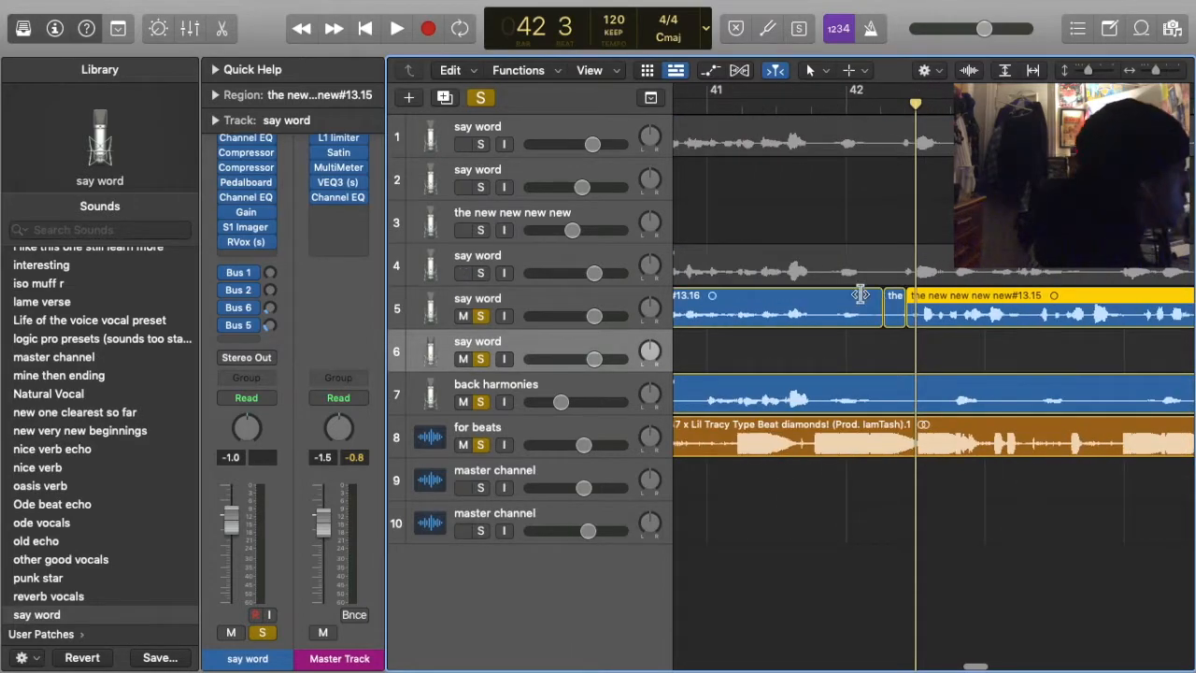
Audition the relocated vocal region #13.15 against the beat from just before bar 42
{"action": "left_click", "coordinate": [836, 107]}
{"action": "key", "text": "space"}
{"action": "left_click", "coordinate": [830, 360]}
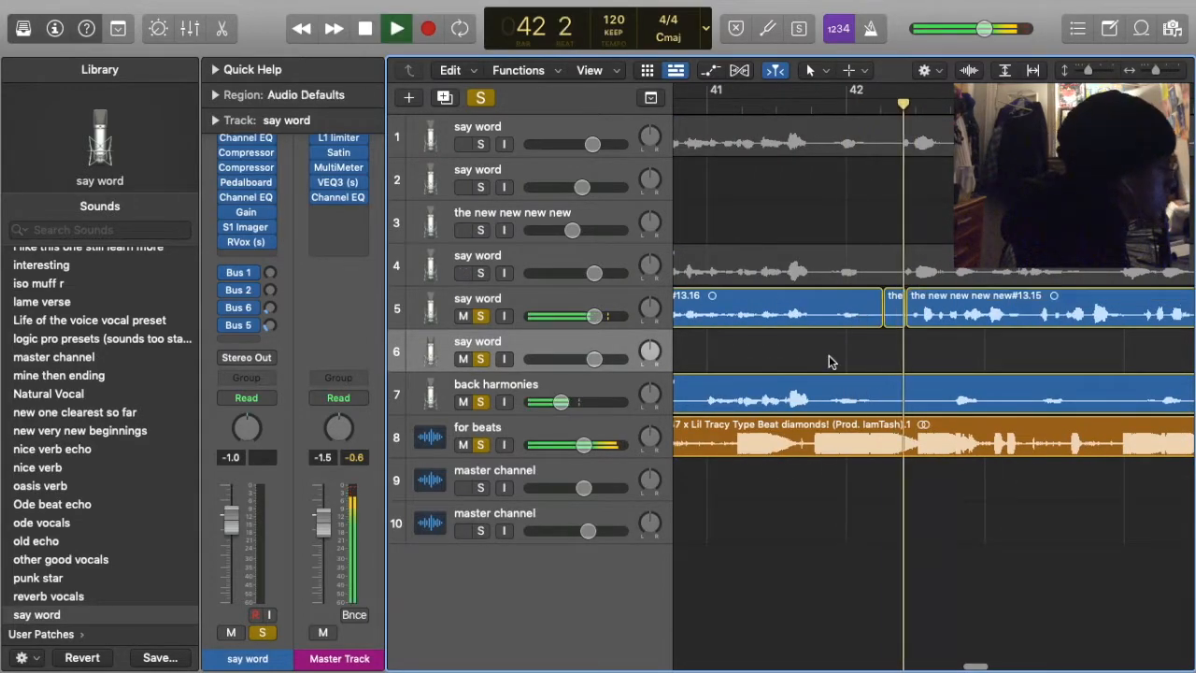
{"action": "left_click", "coordinate": [846, 296]}
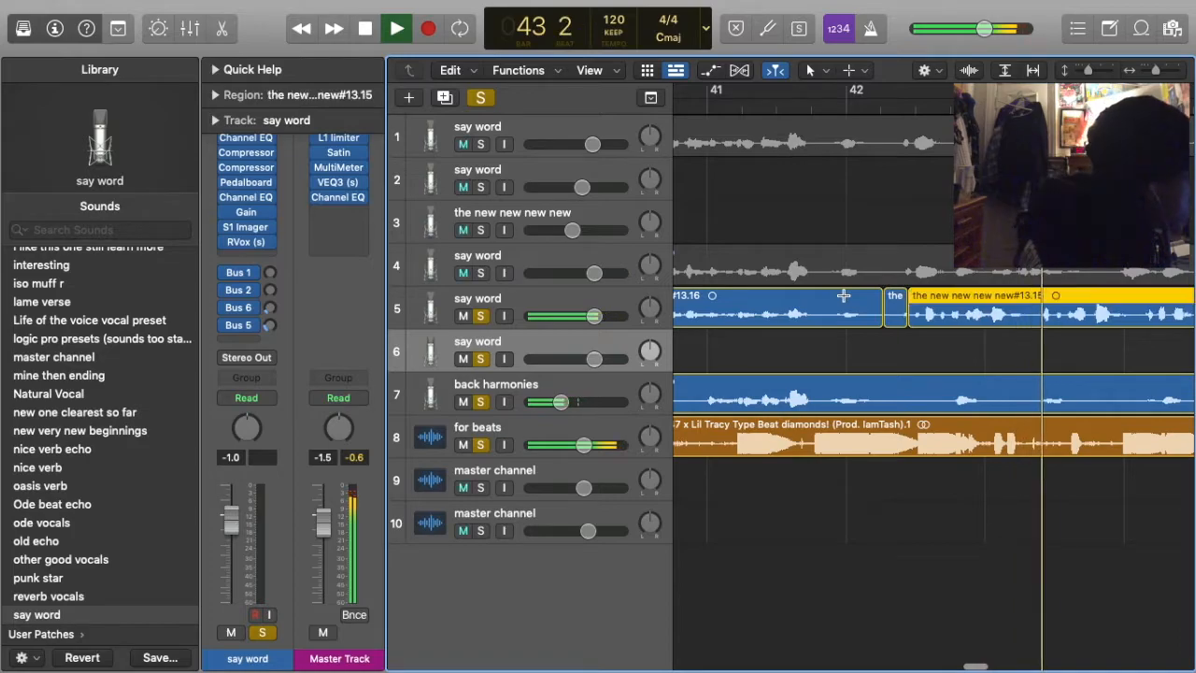
{"action": "key", "text": "space"}
Audition the original vocal region #13.13 from around bar 30 beat 3 to check its timing against the beat
{"action": "scroll", "coordinate": [842, 298], "scroll_direction": "left", "scroll_amount": 10}
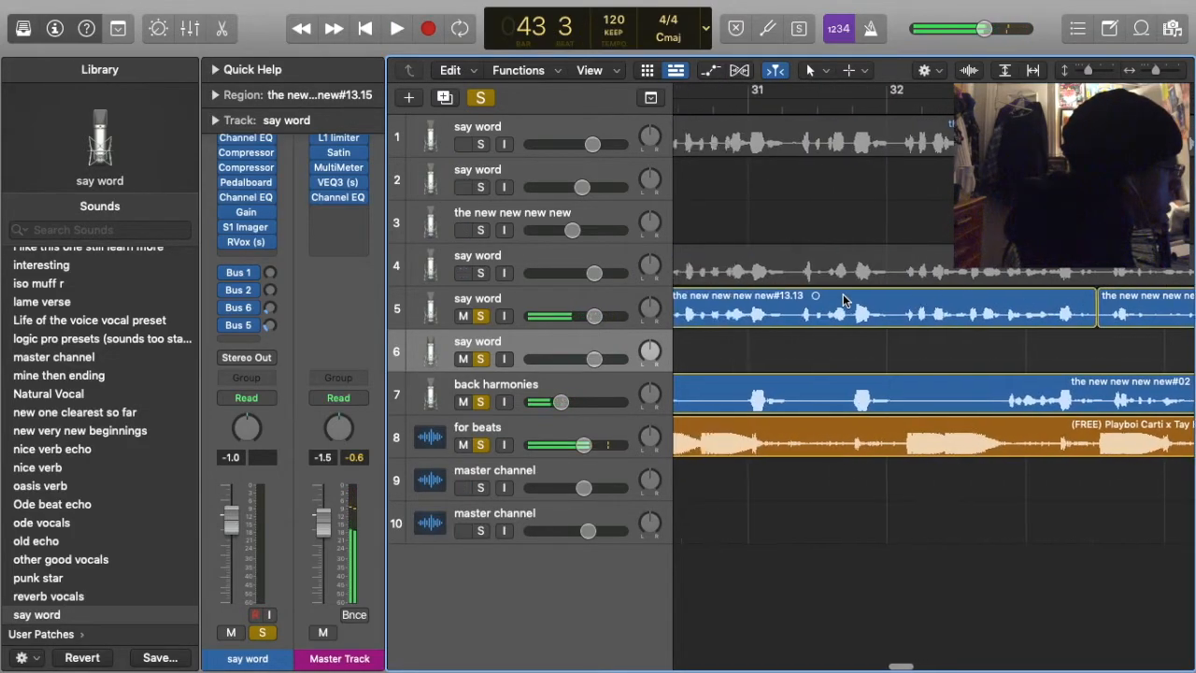
{"action": "scroll", "coordinate": [842, 299], "scroll_direction": "left", "scroll_amount": 3}
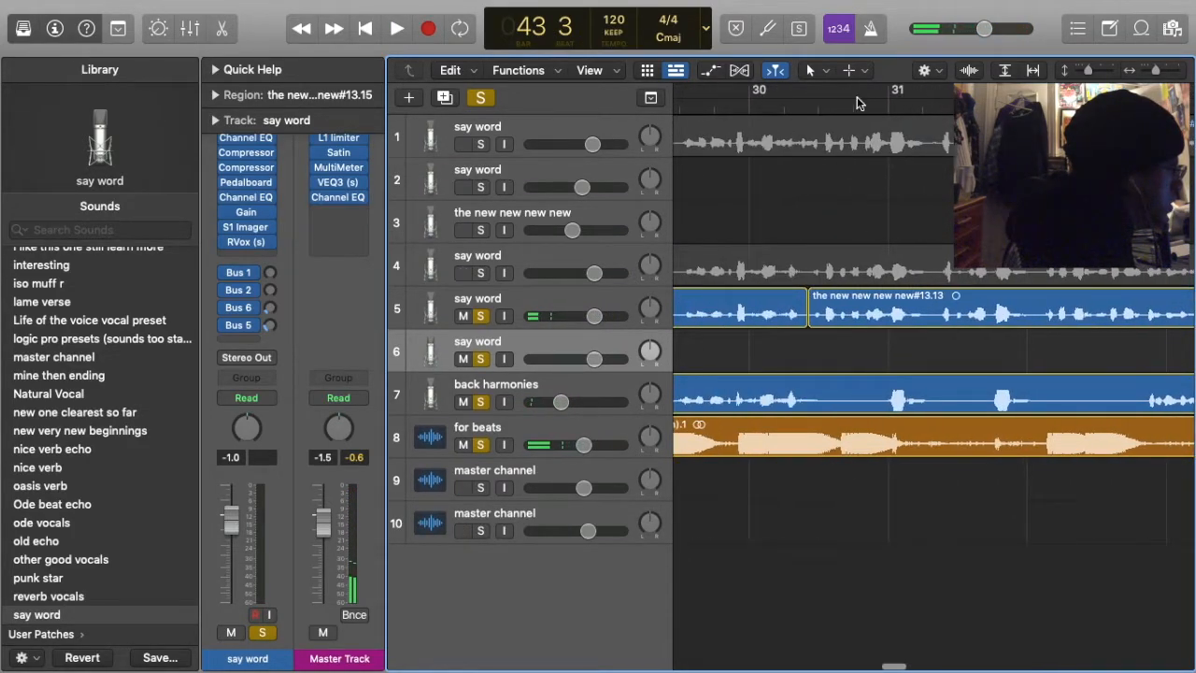
{"action": "key", "text": "space"}
{"action": "key", "text": "space"}
{"action": "key", "text": "space"}
{"action": "key", "text": "space"}
Shift region #13.15 on track 6 slightly earlier, near bar 42 beat 2, and audition it from bar 42 beat 3
{"action": "scroll", "coordinate": [911, 217], "scroll_direction": "right", "scroll_amount": 8}
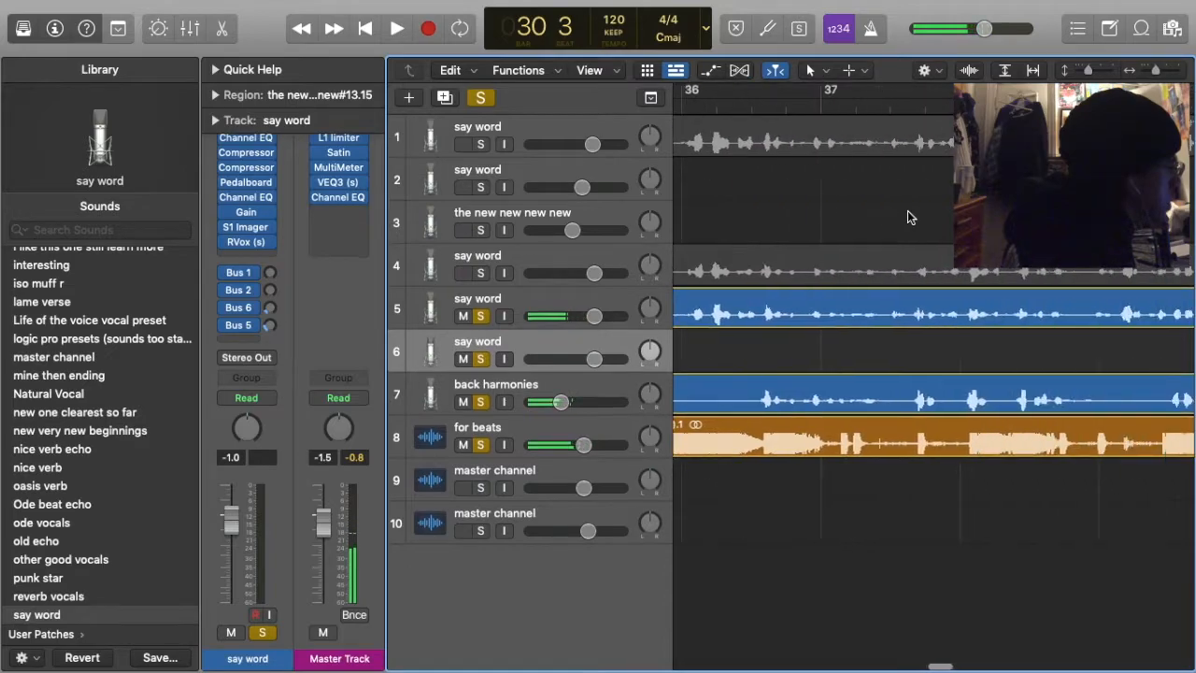
{"action": "scroll", "coordinate": [907, 216], "scroll_direction": "right", "scroll_amount": 6}
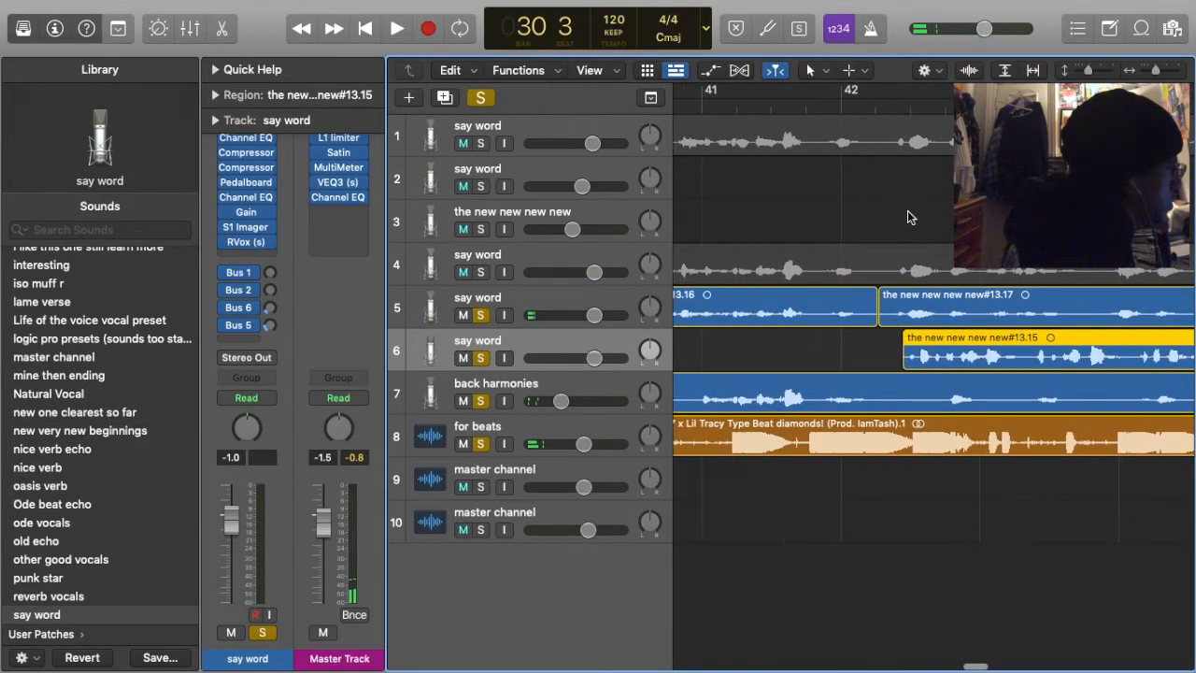
{"action": "scroll", "coordinate": [875, 110], "scroll_direction": "left", "scroll_amount": 10}
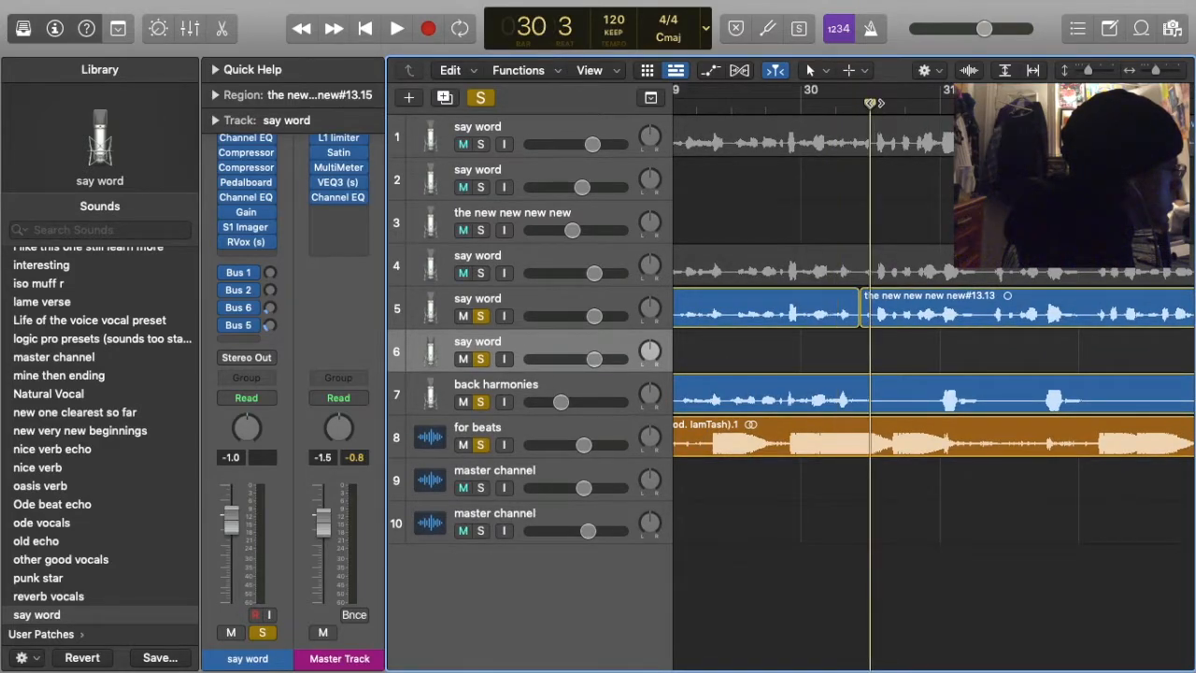
{"action": "scroll", "coordinate": [870, 103], "scroll_direction": "right", "scroll_amount": 12}
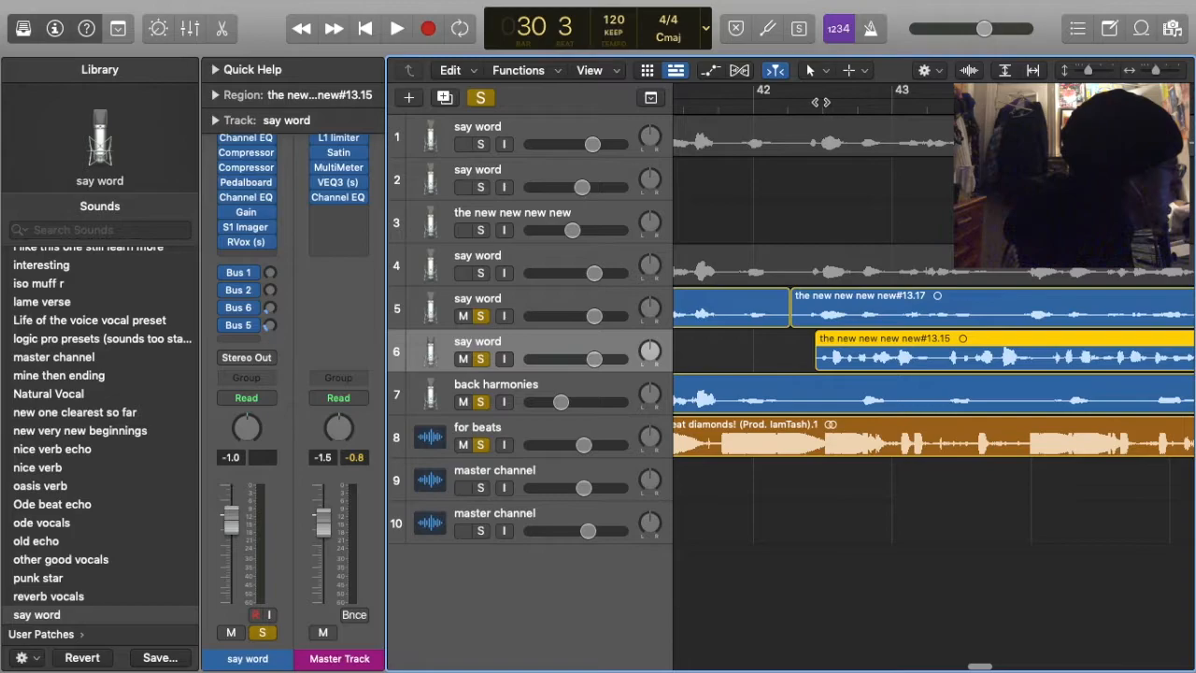
{"action": "left_click_drag", "start_coordinate": [860, 362], "coordinate": [846, 363]}
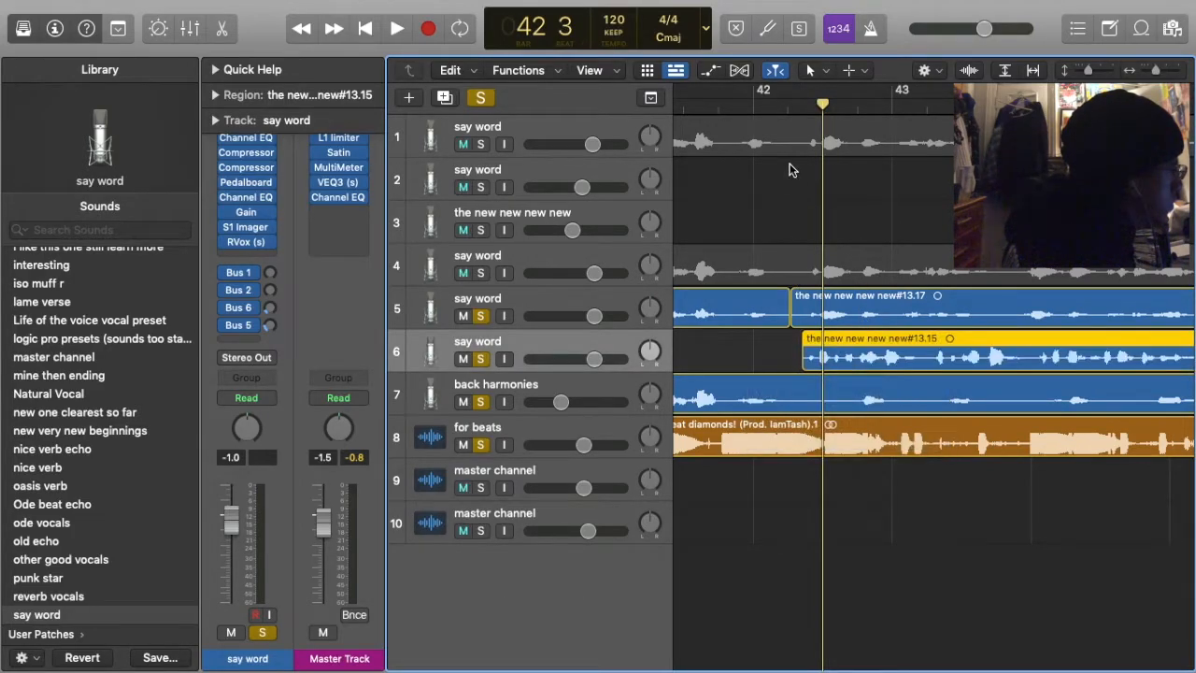
{"action": "key", "text": "space"}
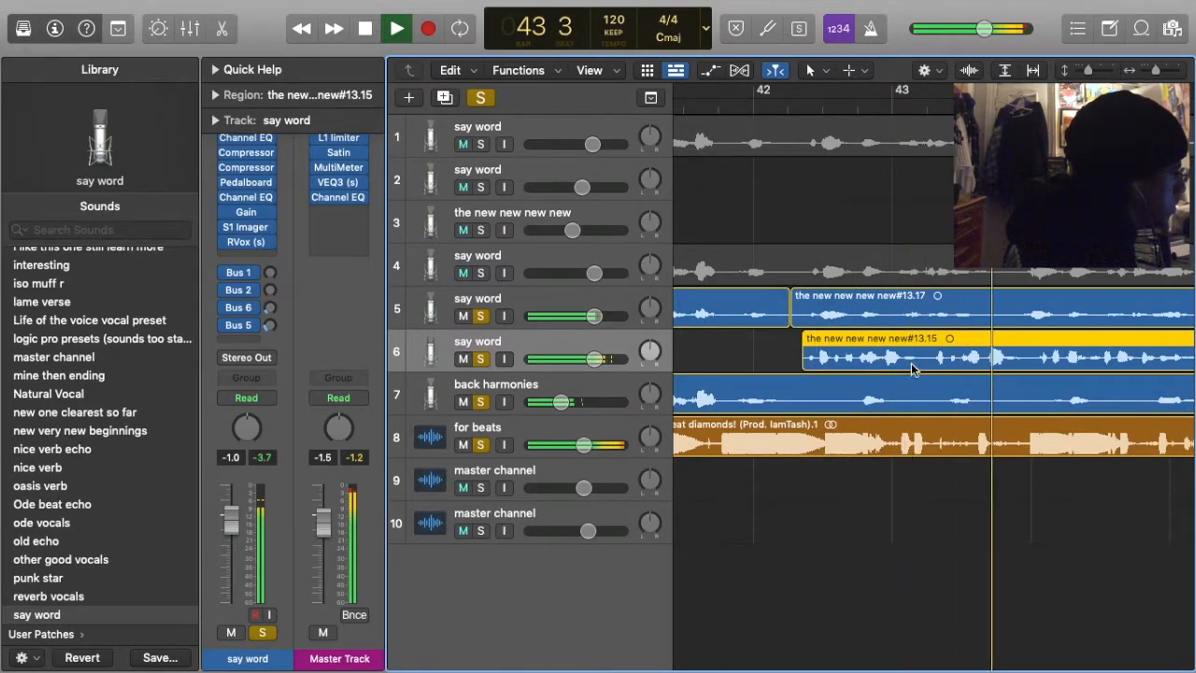
Move region #13.15 up onto say word track 5, nudge it slightly earlier, and audition it against the beat
{"action": "left_click_drag", "start_coordinate": [913, 369], "coordinate": [918, 318]}
{"action": "key", "text": "space"}
{"action": "key", "text": "space"}
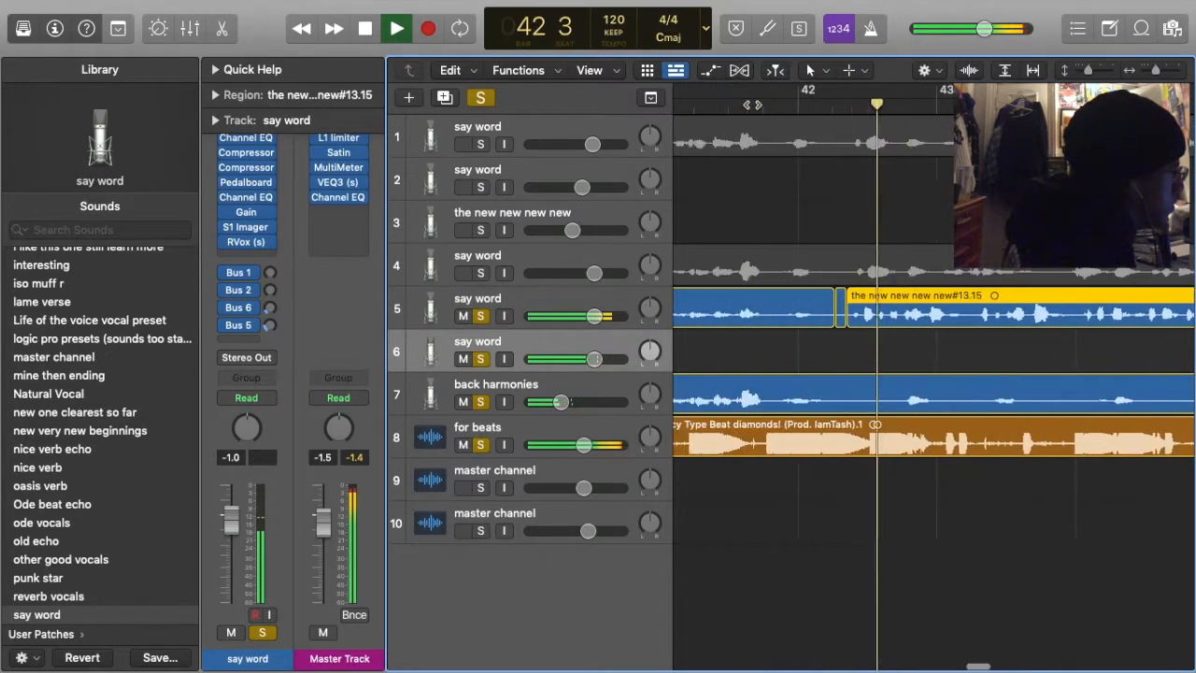
{"action": "left_click_drag", "start_coordinate": [1032, 318], "coordinate": [1022, 323]}
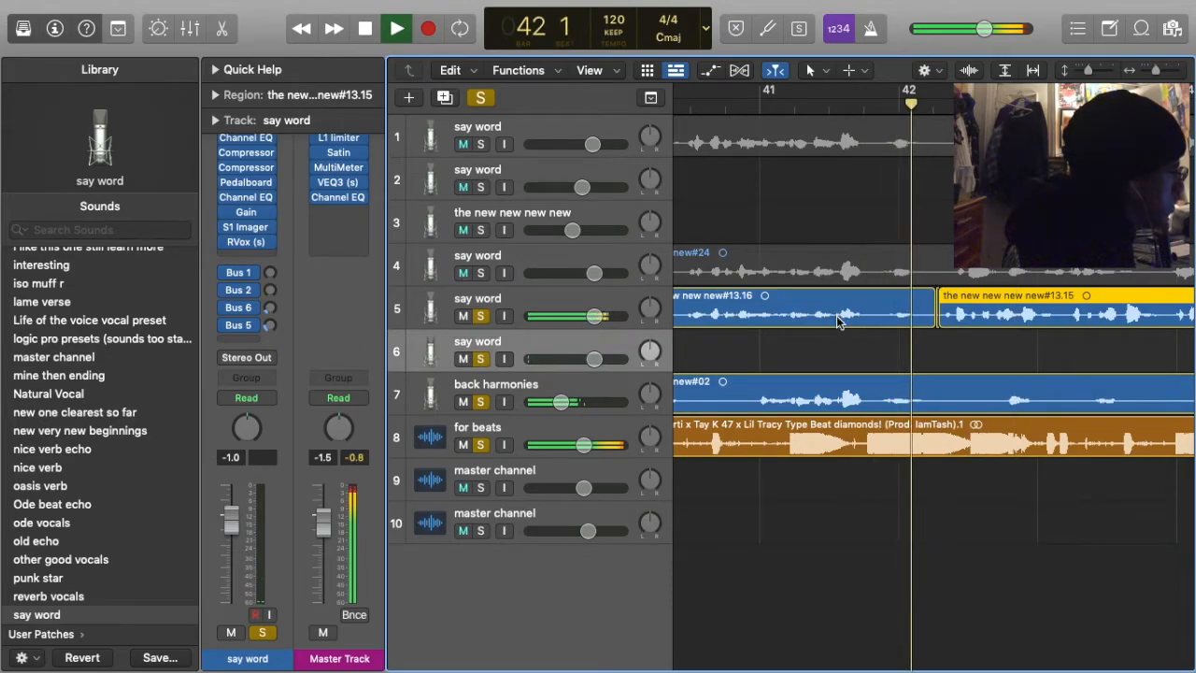
{"action": "left_click", "coordinate": [846, 347]}
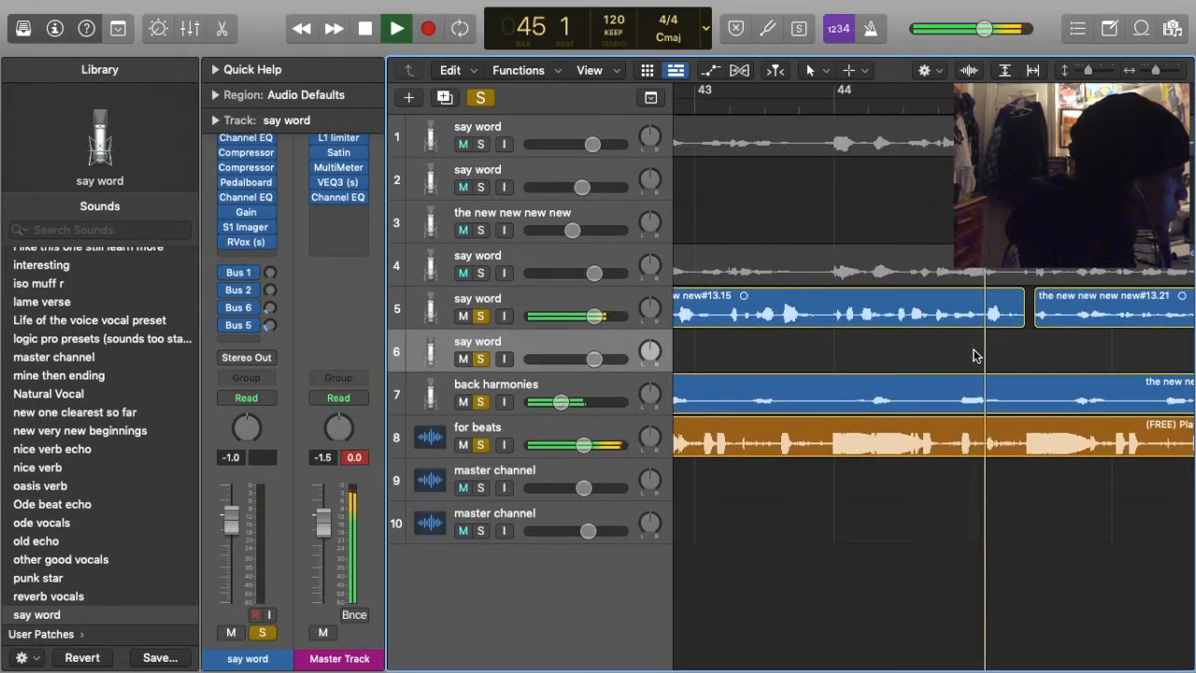
Nudge region #13.15 on track 5 earlier to about position 42 2 1 58 and audition the transition around bar 42
{"action": "scroll", "coordinate": [972, 355], "scroll_direction": "left", "scroll_amount": 5}
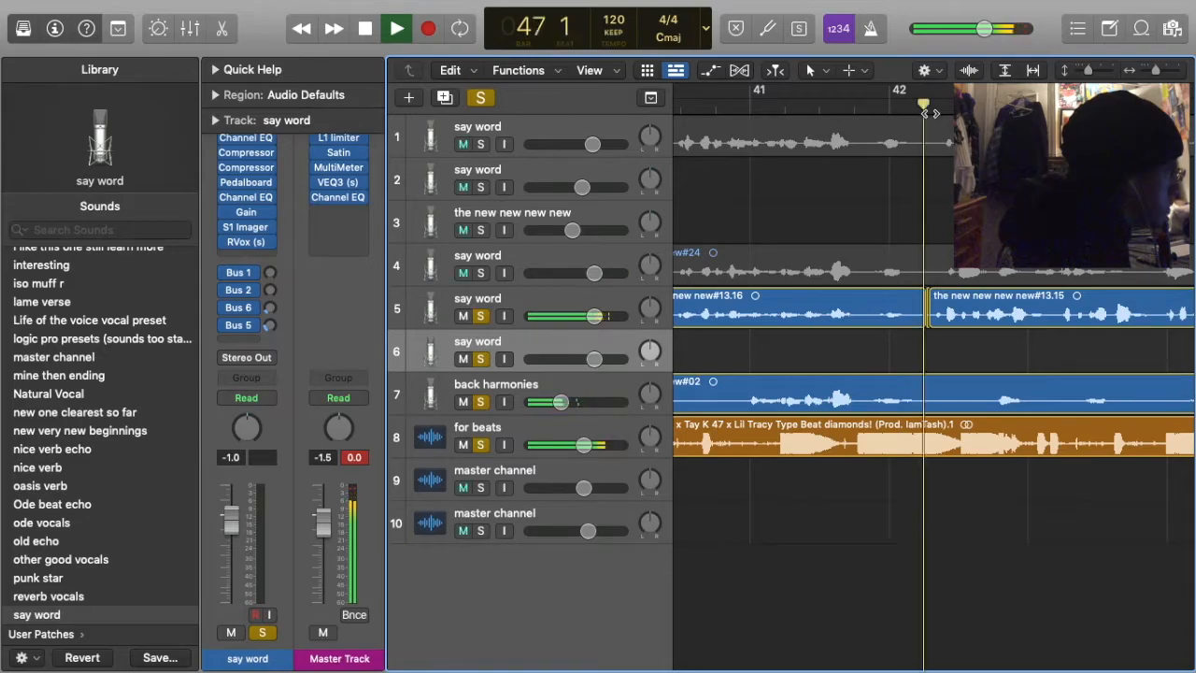
{"action": "left_click", "coordinate": [925, 111]}
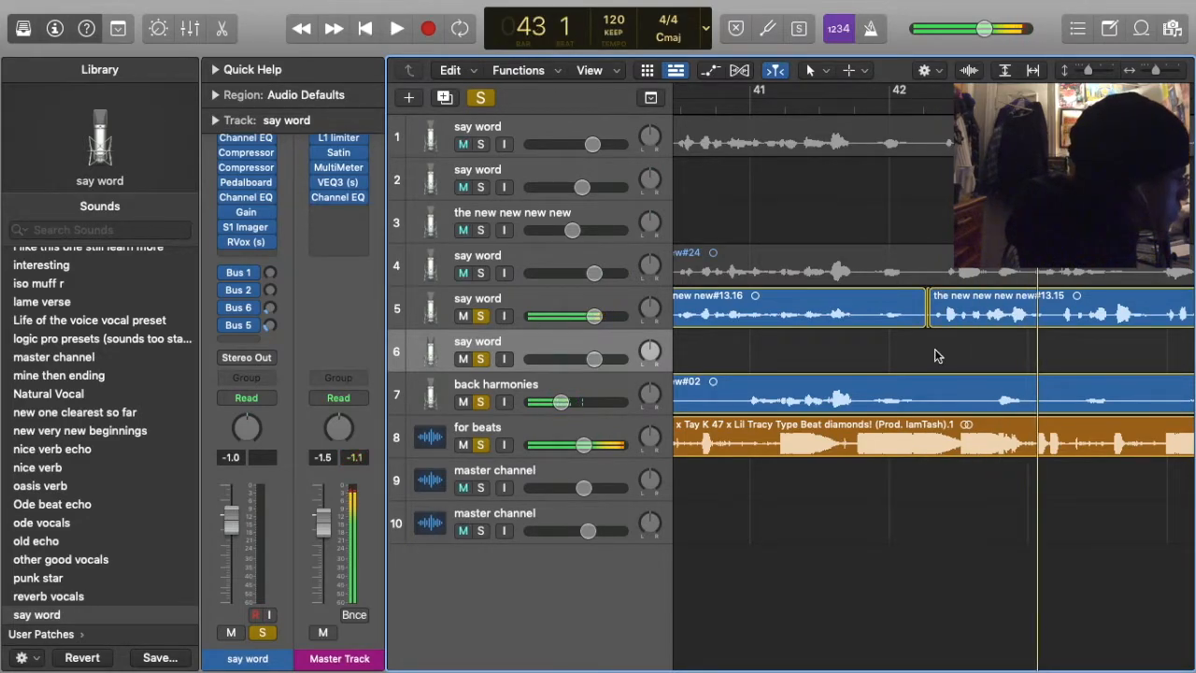
{"action": "left_click_drag", "start_coordinate": [944, 316], "coordinate": [908, 321]}
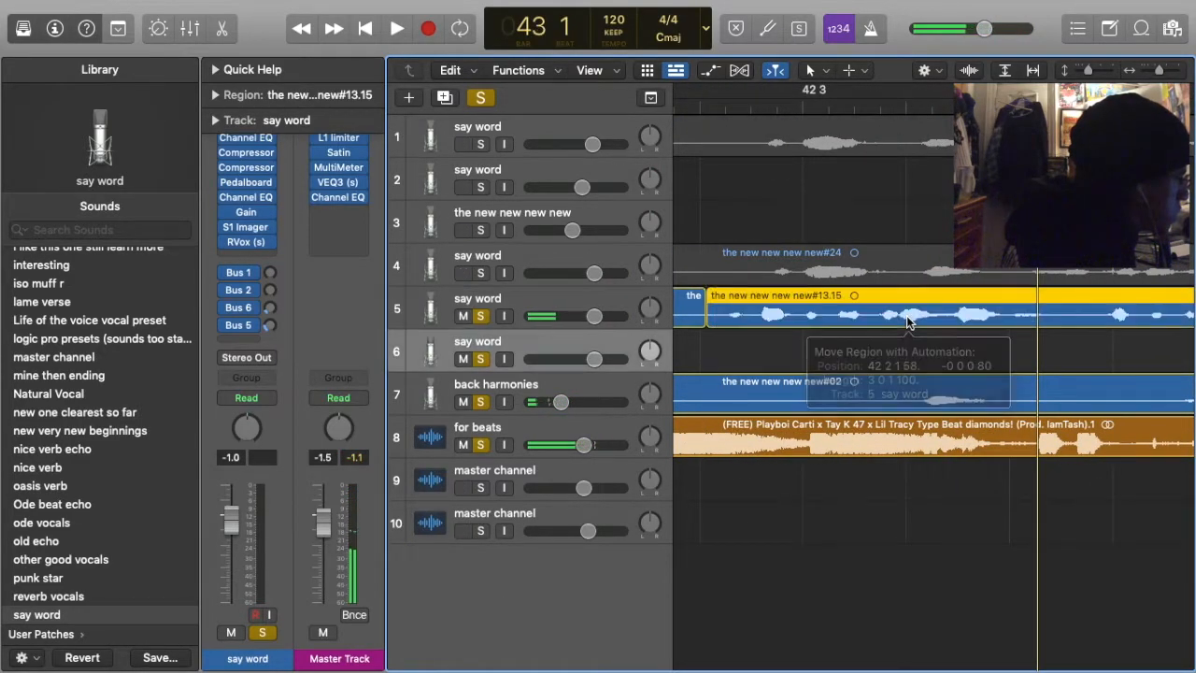
{"action": "left_click", "coordinate": [836, 347]}
{"action": "scroll", "coordinate": [746, 186], "scroll_direction": "left", "scroll_amount": 3}
{"action": "left_click", "coordinate": [746, 102]}
{"action": "key", "text": "space"}
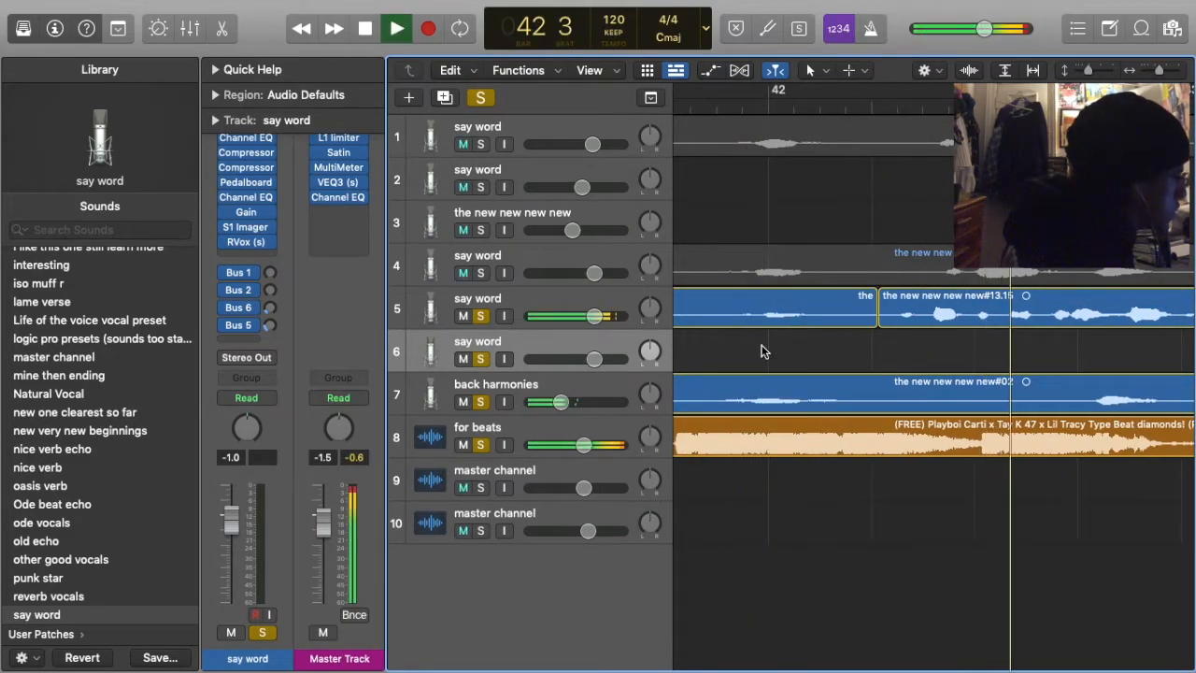
Audition the passage from around bar 42 and trim the end of region #13.15 slightly, to about bar 45
{"action": "scroll", "coordinate": [841, 345], "scroll_direction": "down", "scroll_amount": 5}
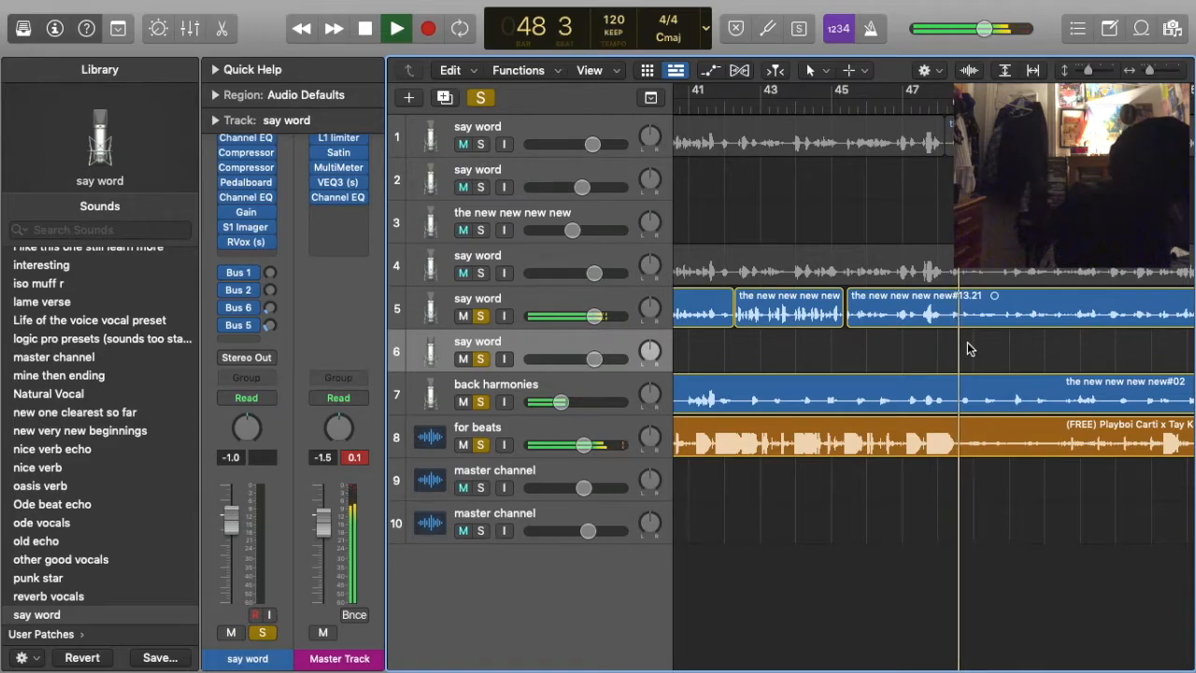
{"action": "left_click", "coordinate": [738, 191]}
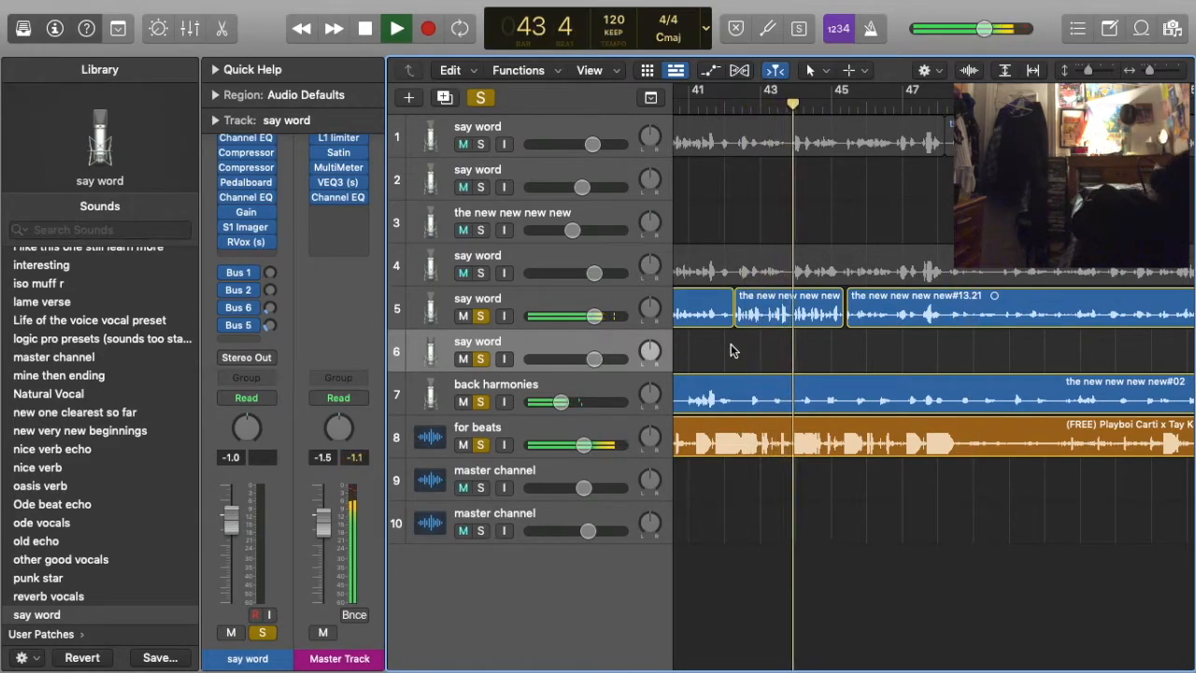
{"action": "left_click", "coordinate": [843, 302]}
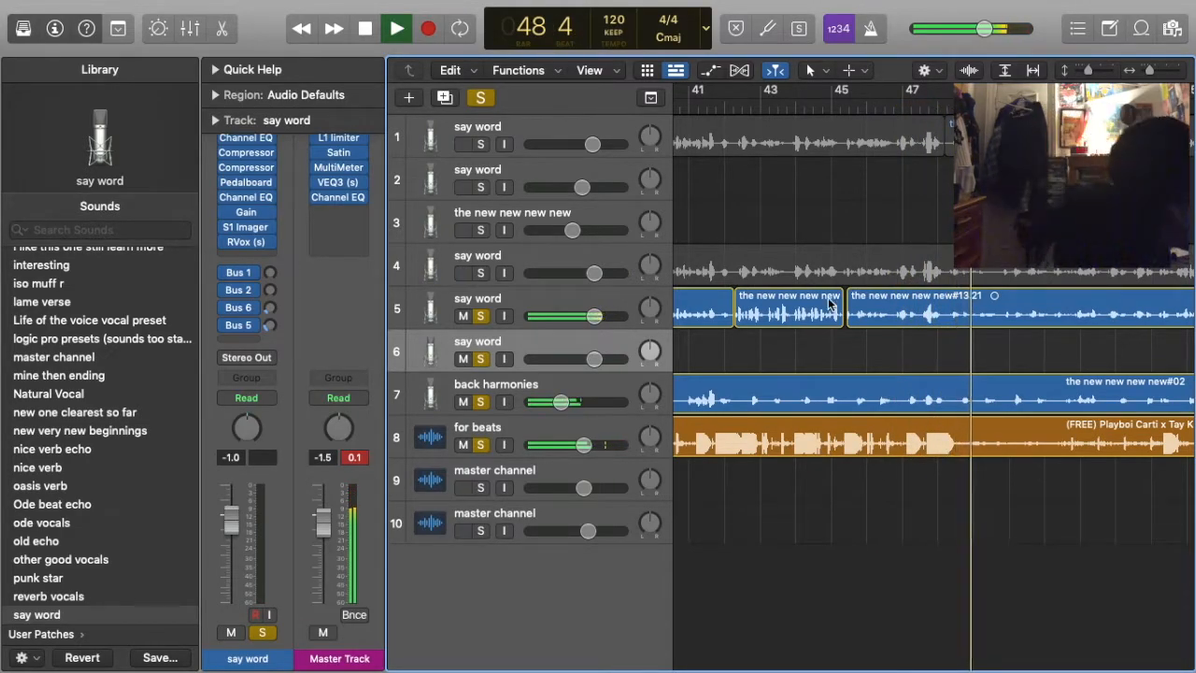
{"action": "left_click_drag", "start_coordinate": [847, 299], "coordinate": [831, 317]}
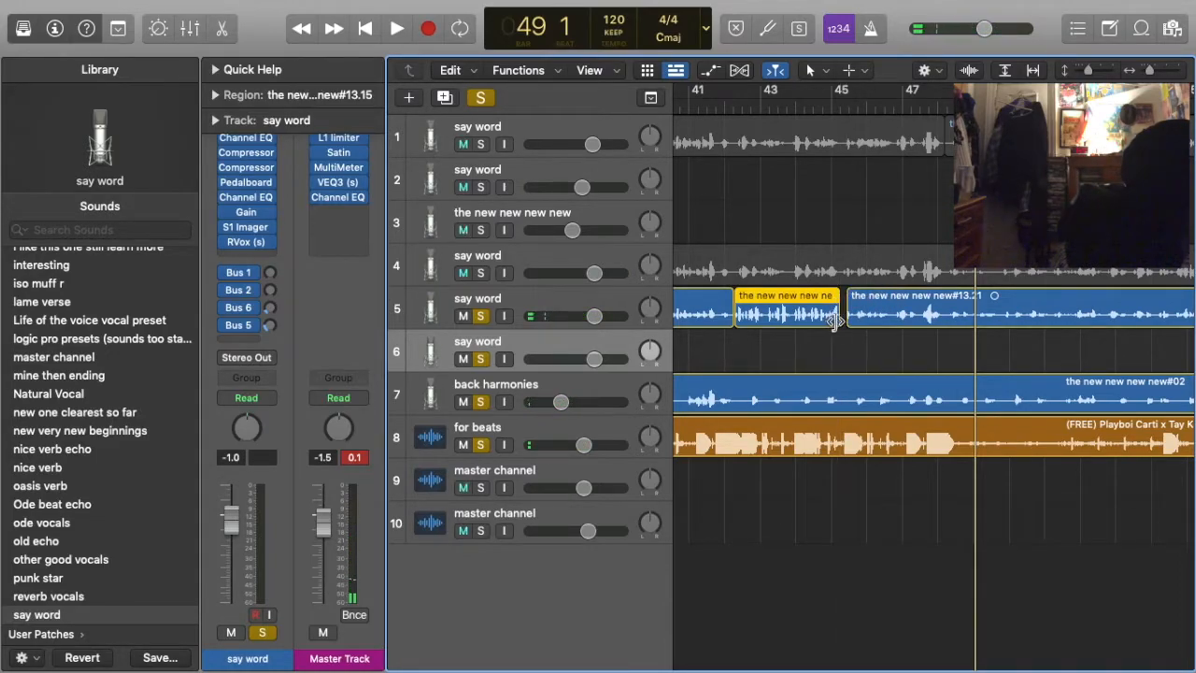
Check playback briefly and place the playhead at bar 42 beat 2, just after the start of region #13.15
{"action": "key", "text": "space"}
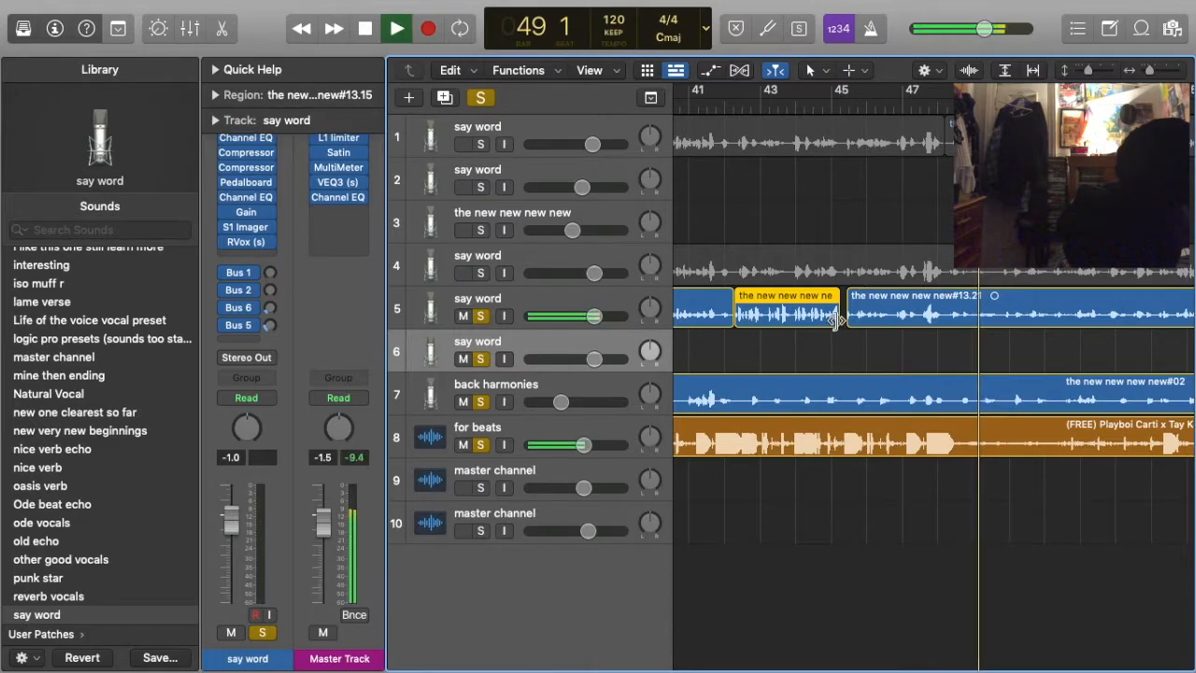
{"action": "left_click", "coordinate": [730, 109]}
{"action": "scroll", "coordinate": [729, 107], "scroll_direction": "up", "scroll_amount": 5}
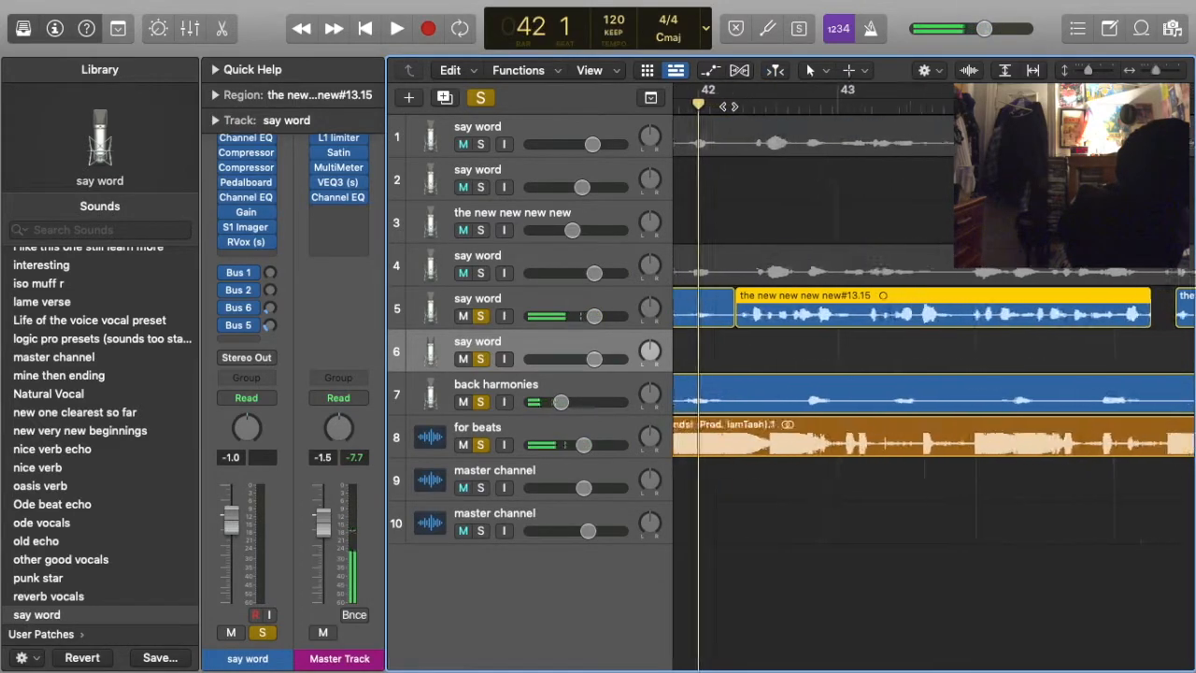
{"action": "left_click", "coordinate": [747, 106]}
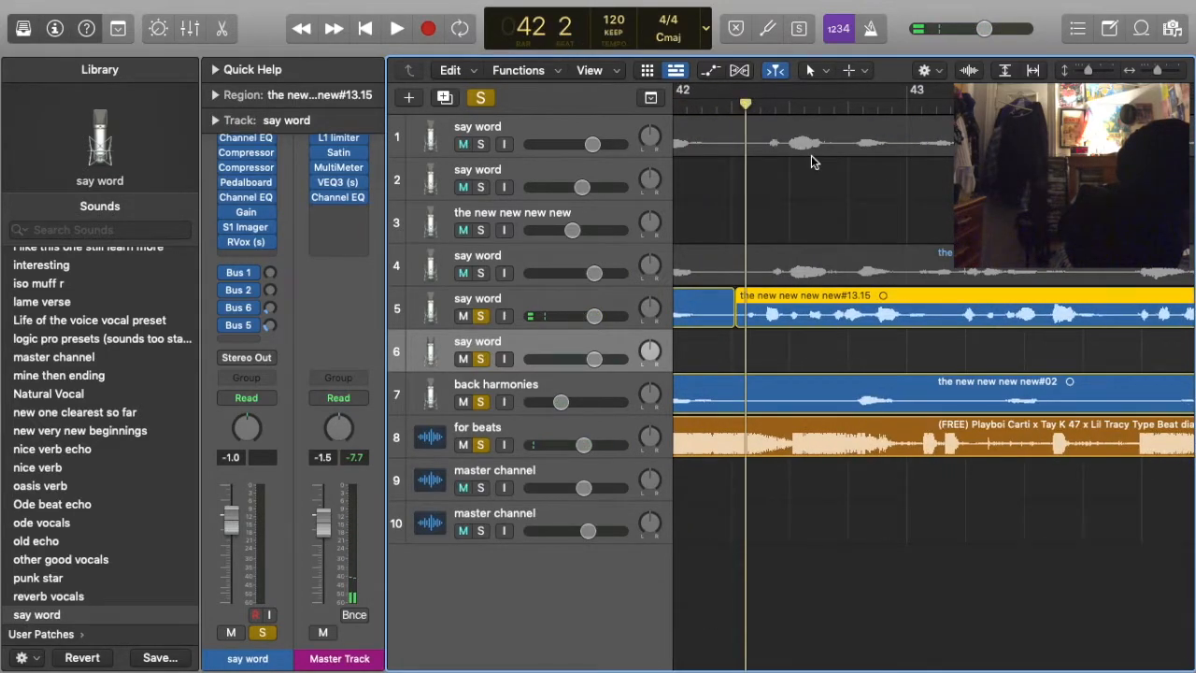
Paste the copied vocal onto say word track 5 at bar 45 beat 2, right after region #13.15, and start playback
{"action": "key", "text": "super+Left"}
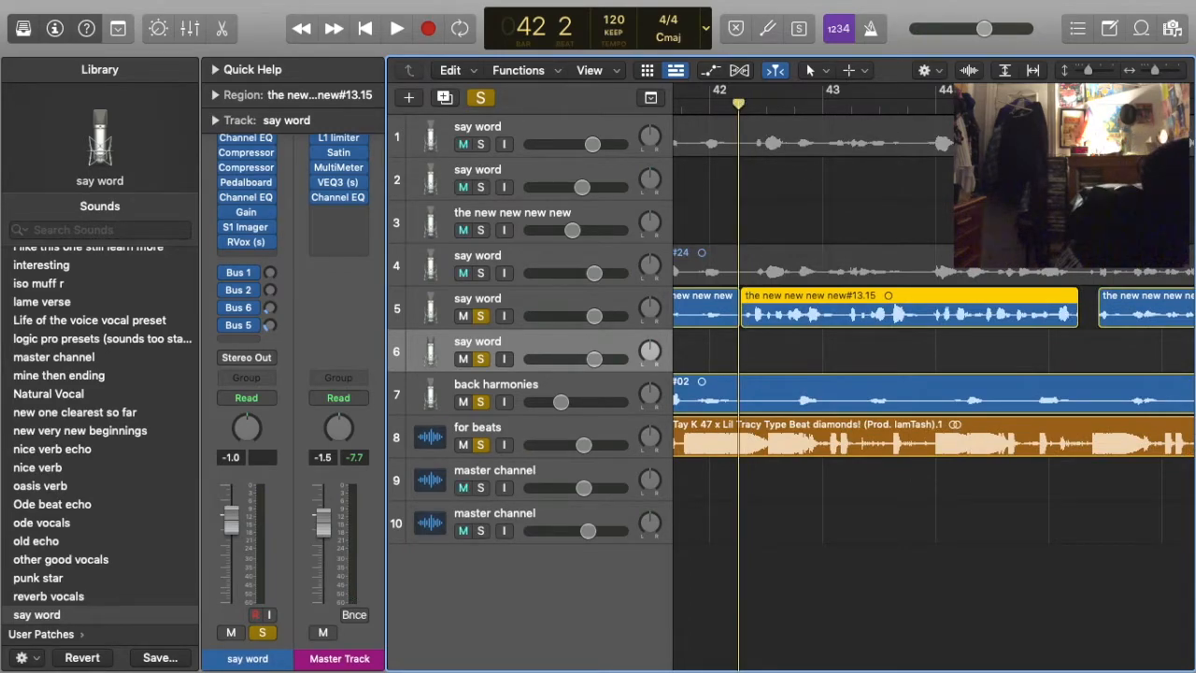
{"action": "key", "text": "period"}
{"action": "key", "text": "period"}
{"action": "key", "text": "period"}
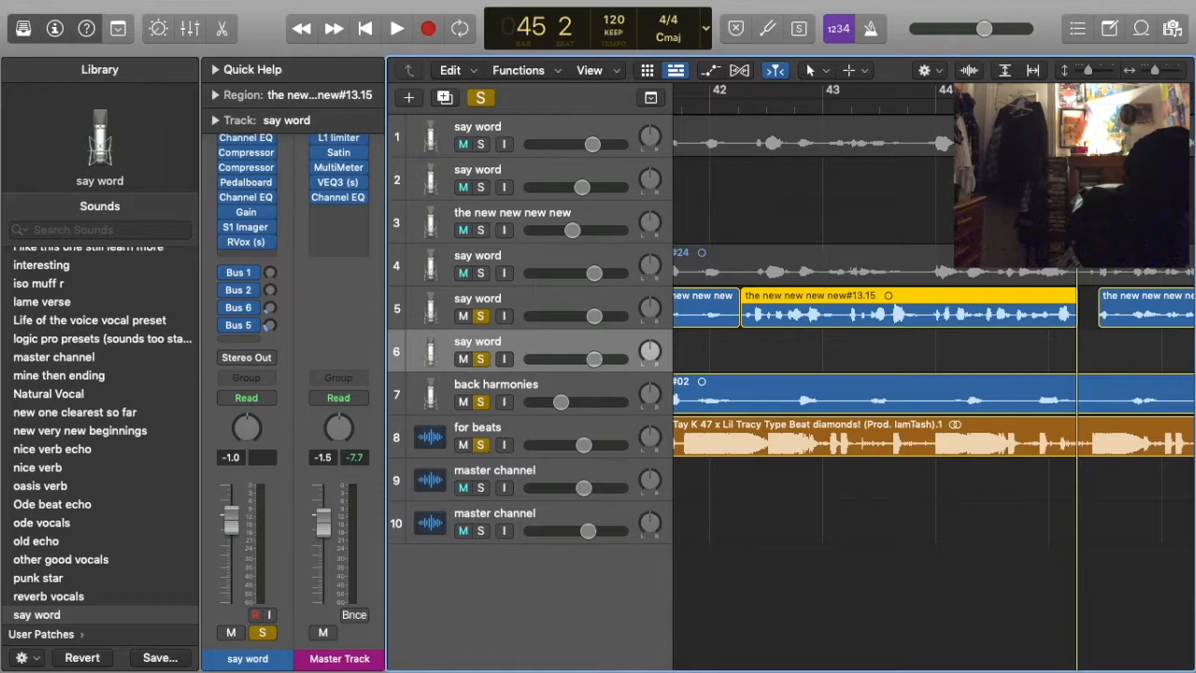
{"action": "left_click", "coordinate": [1086, 331]}
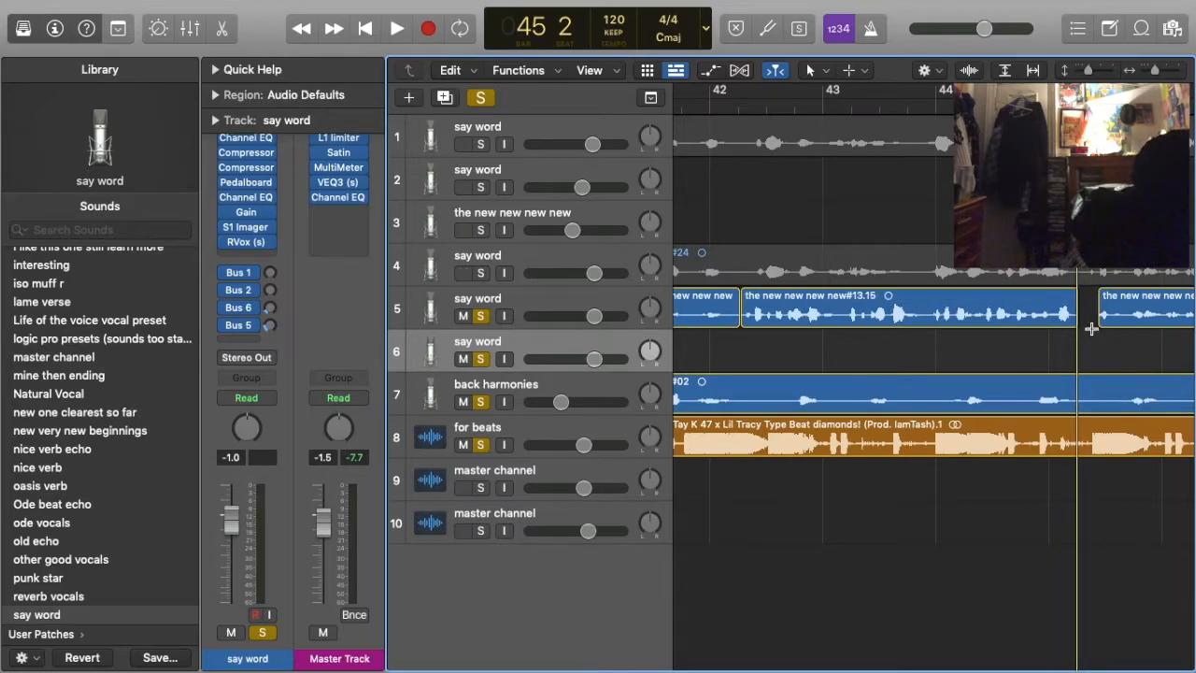
{"action": "left_click", "coordinate": [537, 303]}
{"action": "left_click", "coordinate": [1081, 337]}
{"action": "key", "text": "period"}
{"action": "key", "text": "period"}
{"action": "key", "text": "period"}
{"action": "key", "text": "super+t"}
{"action": "key", "text": "space"}
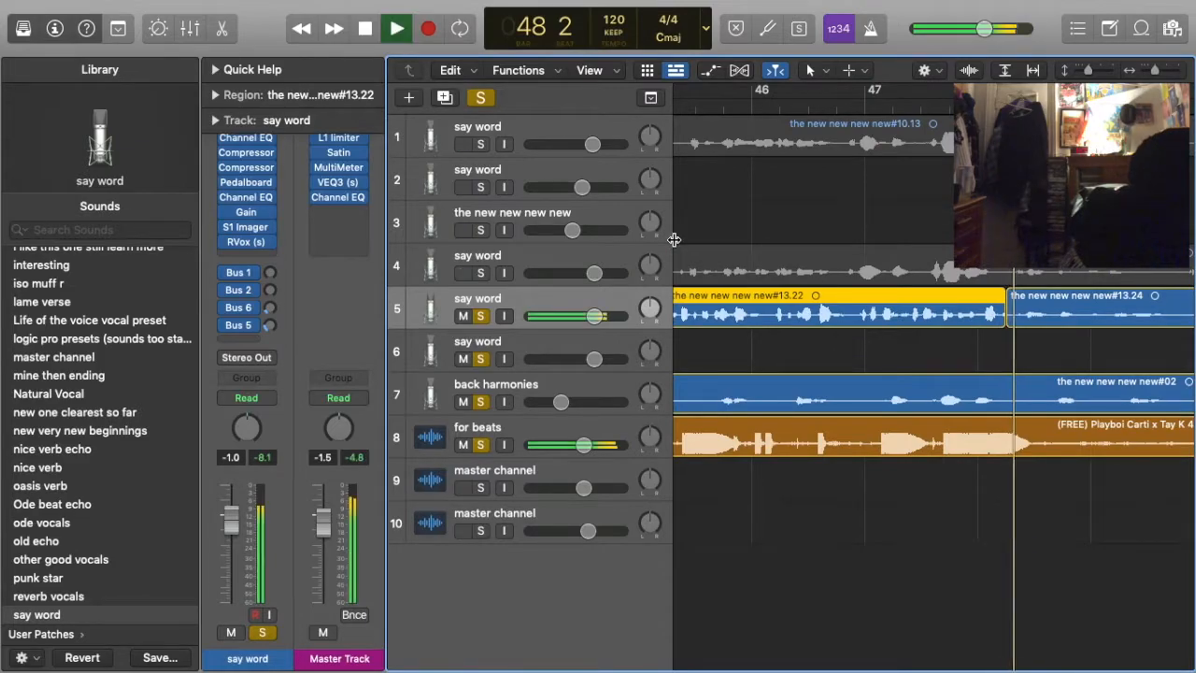
Audition track 5 from around bar 42 through the pasted region #13.22
{"action": "key", "text": "super+Left"}
{"action": "scroll", "coordinate": [784, 217], "scroll_direction": "left", "scroll_amount": 8}
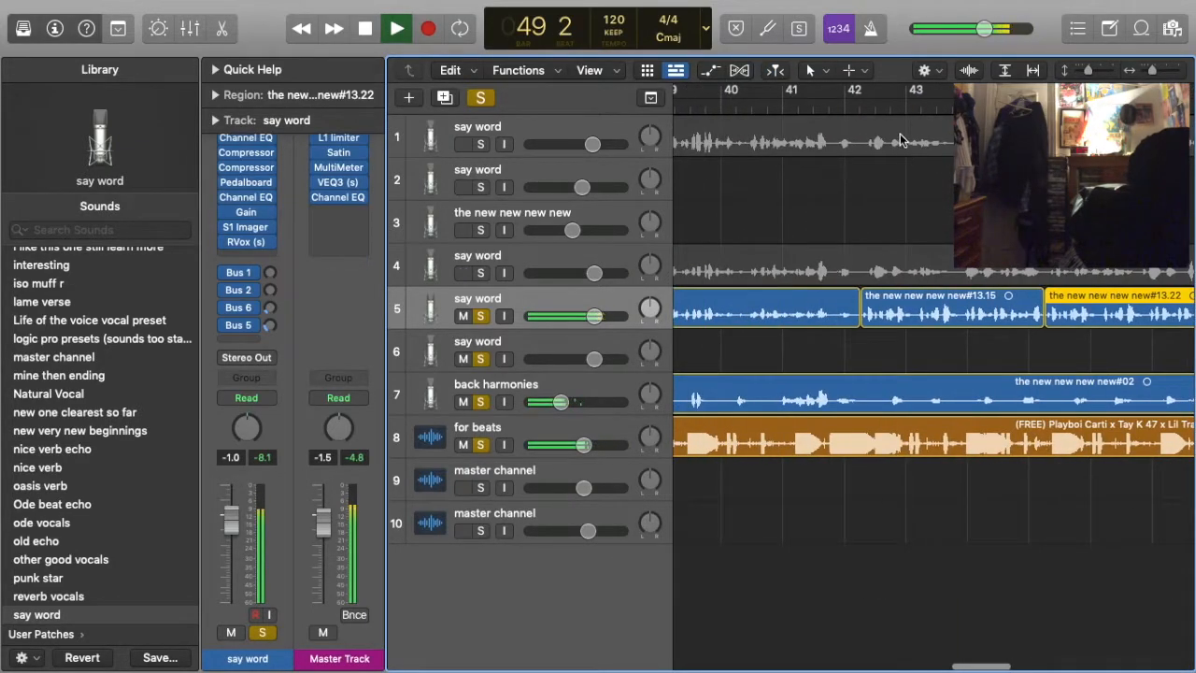
{"action": "left_click", "coordinate": [839, 108]}
{"action": "left_click", "coordinate": [926, 197]}
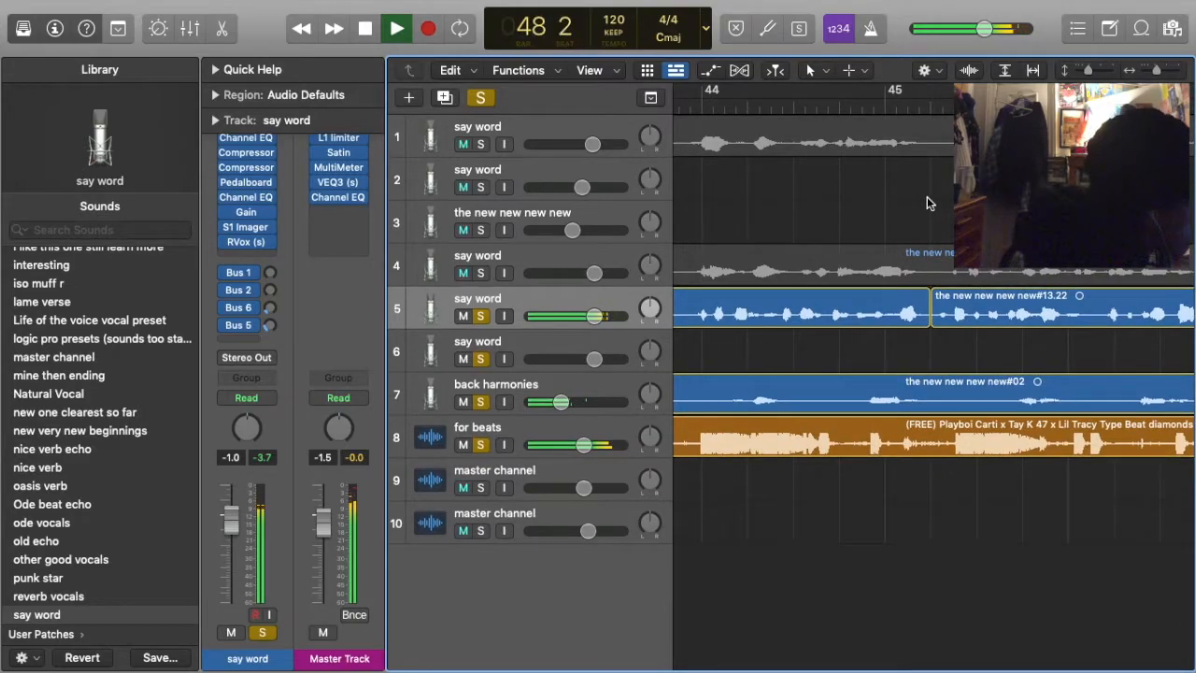
{"action": "key", "text": "space"}
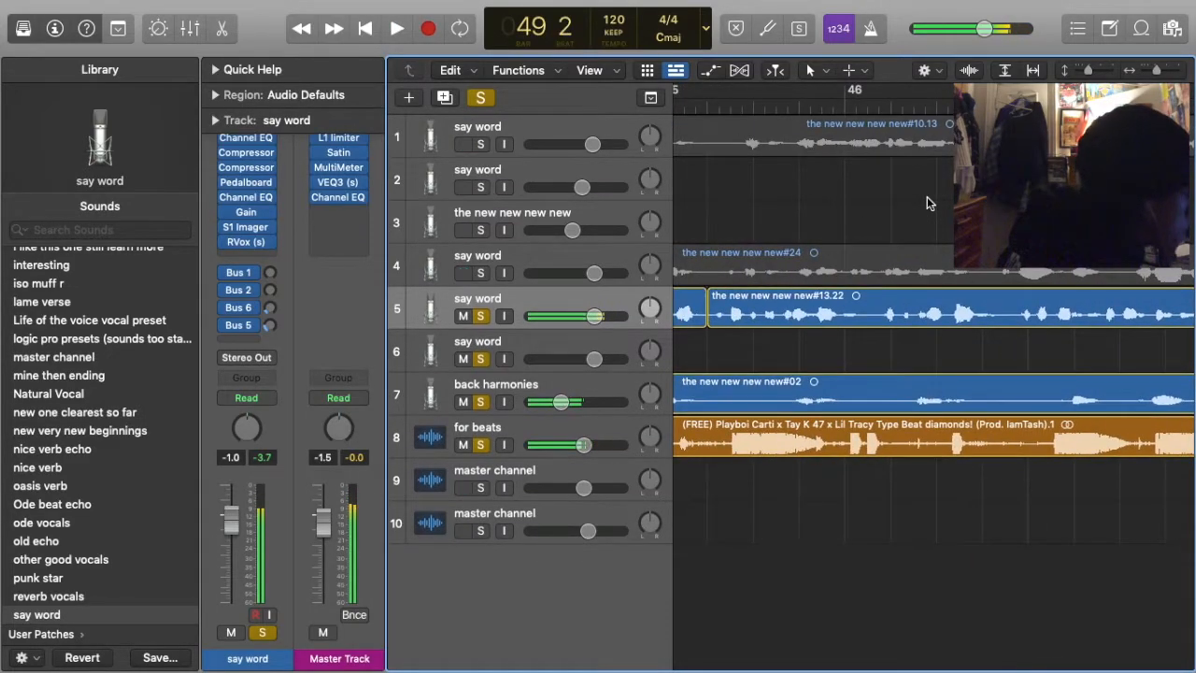
Undo the paste and the last trim of region #13.15's end, then place the playhead at bar 45 beat 2
{"action": "key", "text": "super+z"}
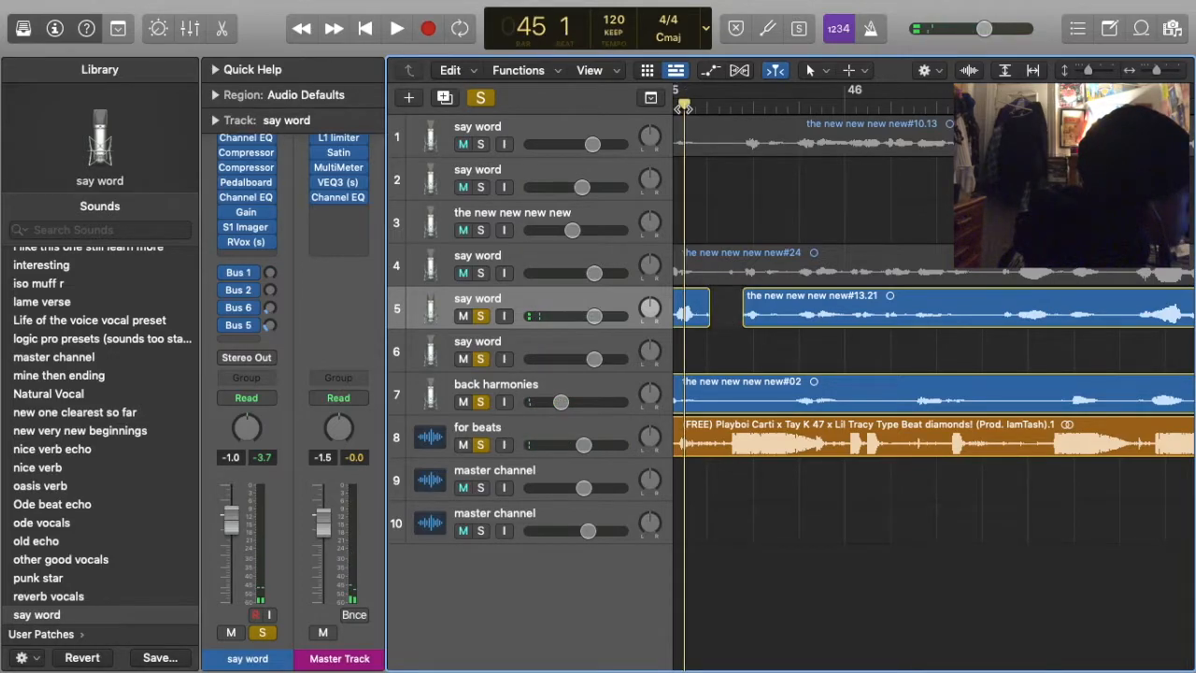
{"action": "key", "text": "space"}
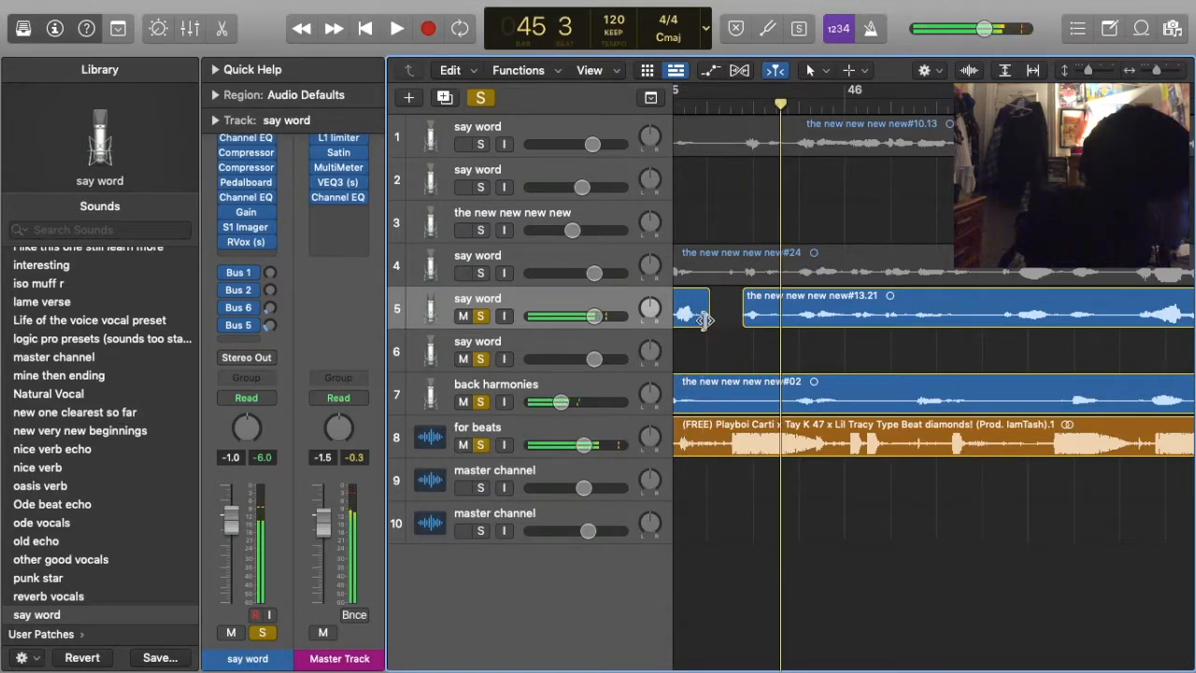
{"action": "key", "text": "super+z"}
{"action": "key", "text": "space"}
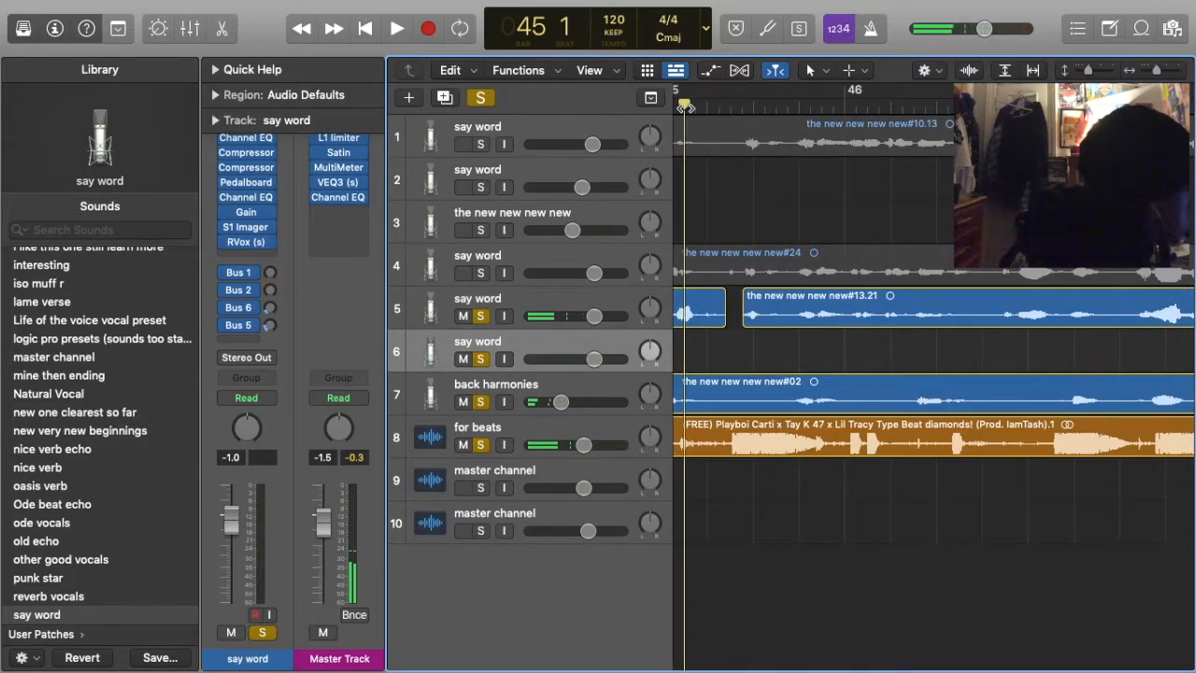
{"action": "key", "text": "space"}
{"action": "left_click", "coordinate": [730, 106]}
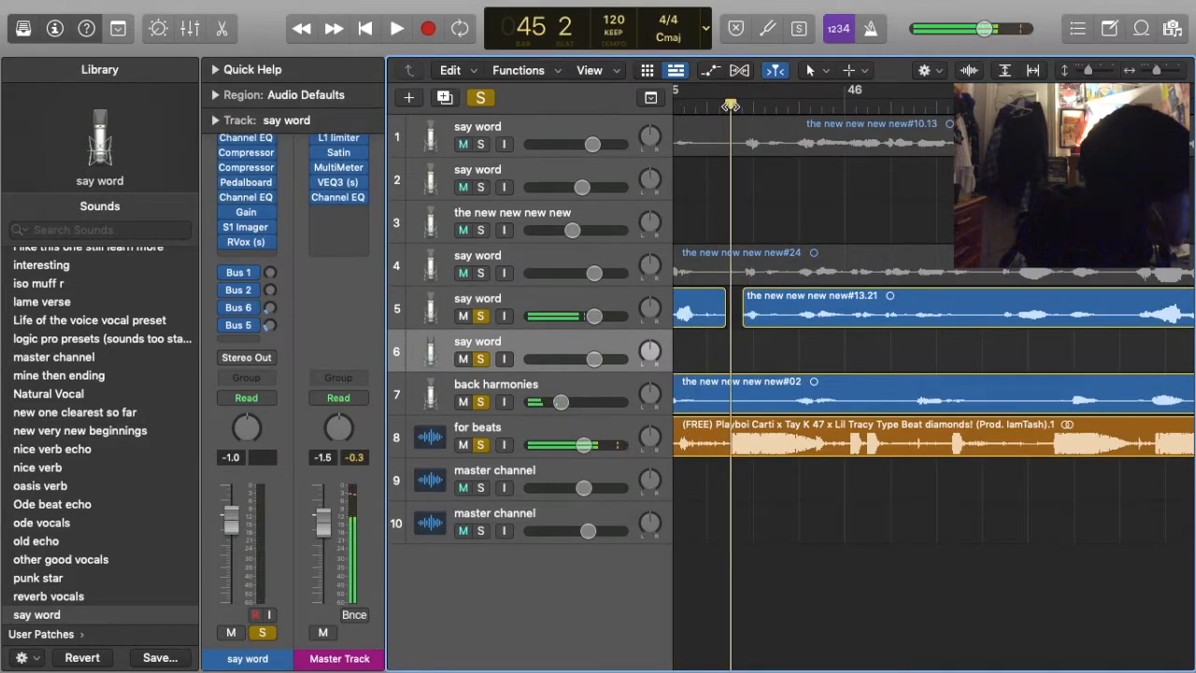
Paste the copied vocal again on say word track 5 at bar 45 beat 2 and audition it
{"action": "left_click", "coordinate": [596, 311]}
{"action": "left_click", "coordinate": [829, 357]}
{"action": "key", "text": "space"}
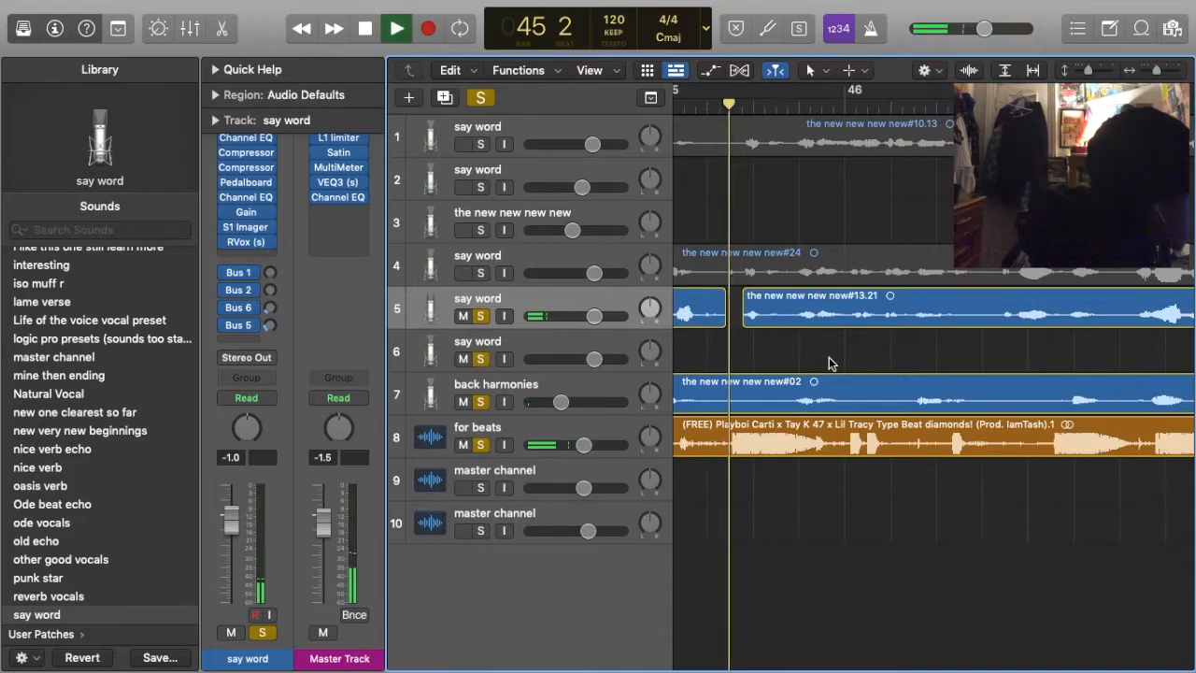
{"action": "key", "text": "space"}
{"action": "left_click_drag", "start_coordinate": [720, 110], "coordinate": [731, 110]}
{"action": "key", "text": "super+v"}
{"action": "scroll", "coordinate": [736, 327], "scroll_direction": "left", "scroll_amount": 6}
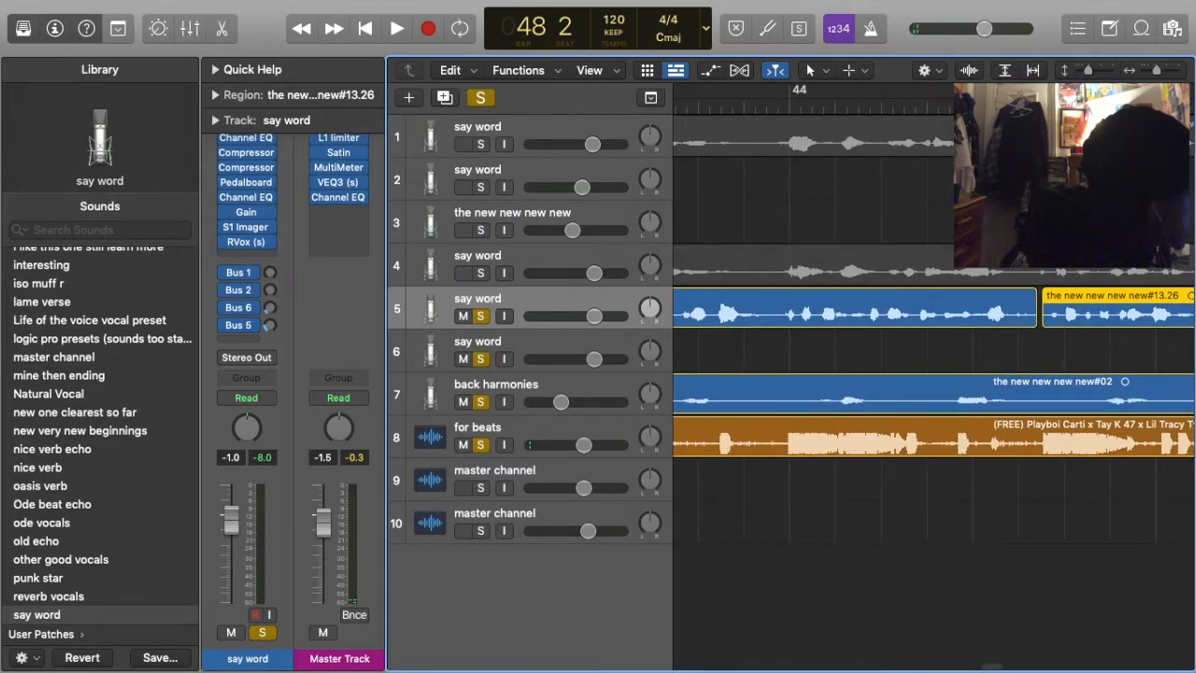
{"action": "key", "text": "space"}
{"action": "left_click", "coordinate": [995, 336]}
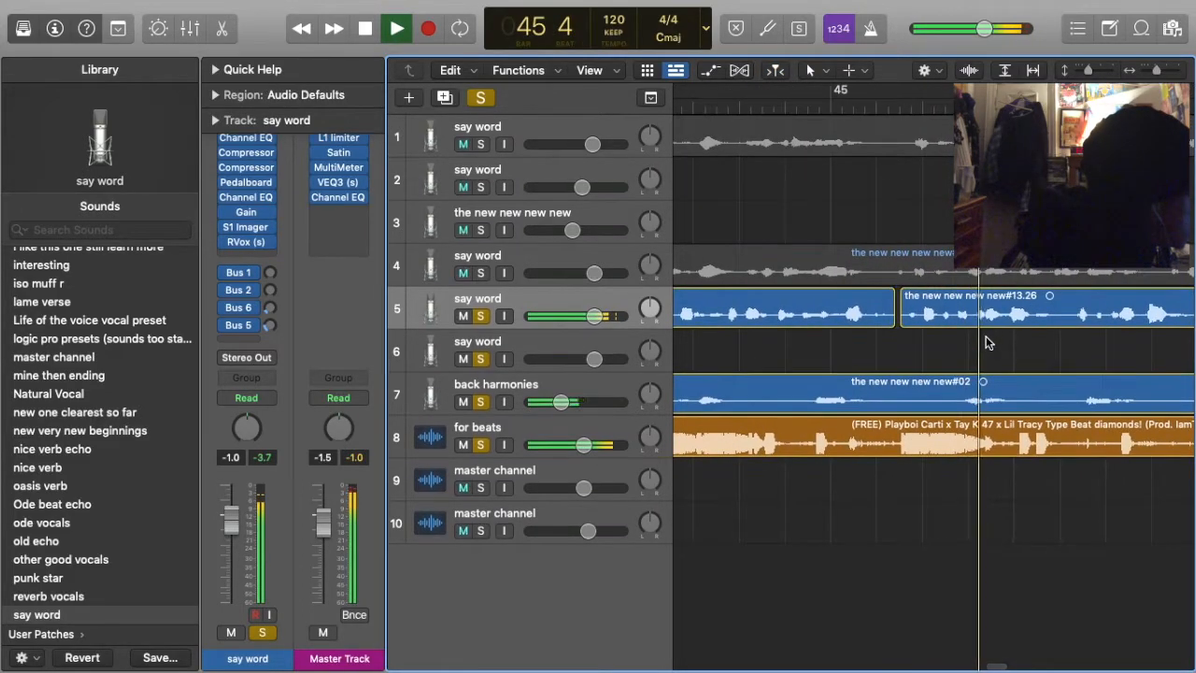
Move region #13.26 slightly earlier so it meets the end of region #13.15, and audition from bar 45
{"action": "key", "text": "space"}
{"action": "left_click_drag", "start_coordinate": [949, 319], "coordinate": [928, 294]}
{"action": "left_click", "coordinate": [830, 112]}
{"action": "key", "text": "space"}
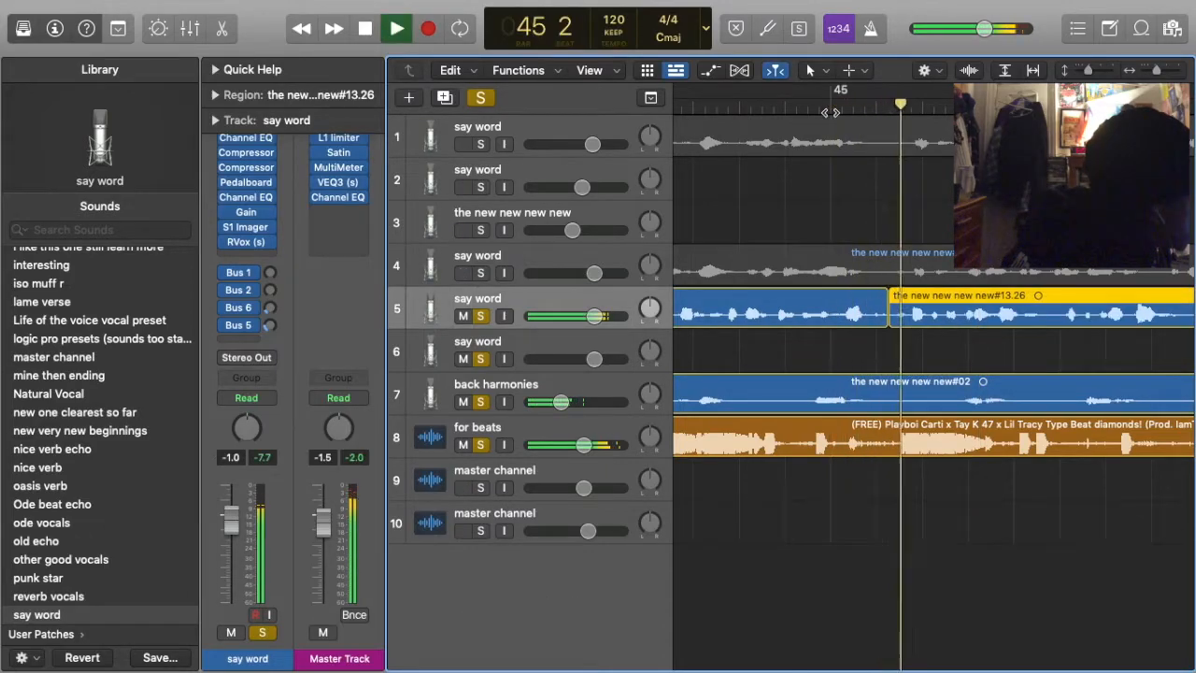
{"action": "key", "text": "space"}
Audition the passage from bar 45 with region #13.26 deleted, then undo the deletion
{"action": "key", "text": "Delete"}
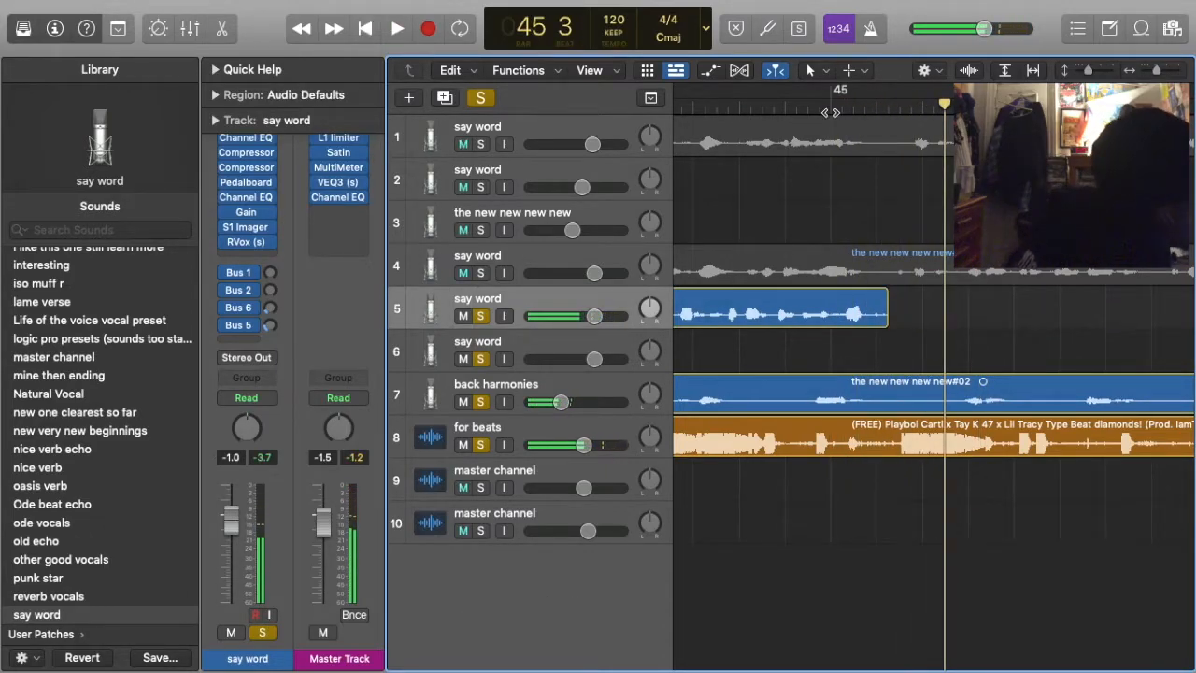
{"action": "left_click", "coordinate": [829, 112]}
{"action": "key", "text": "space"}
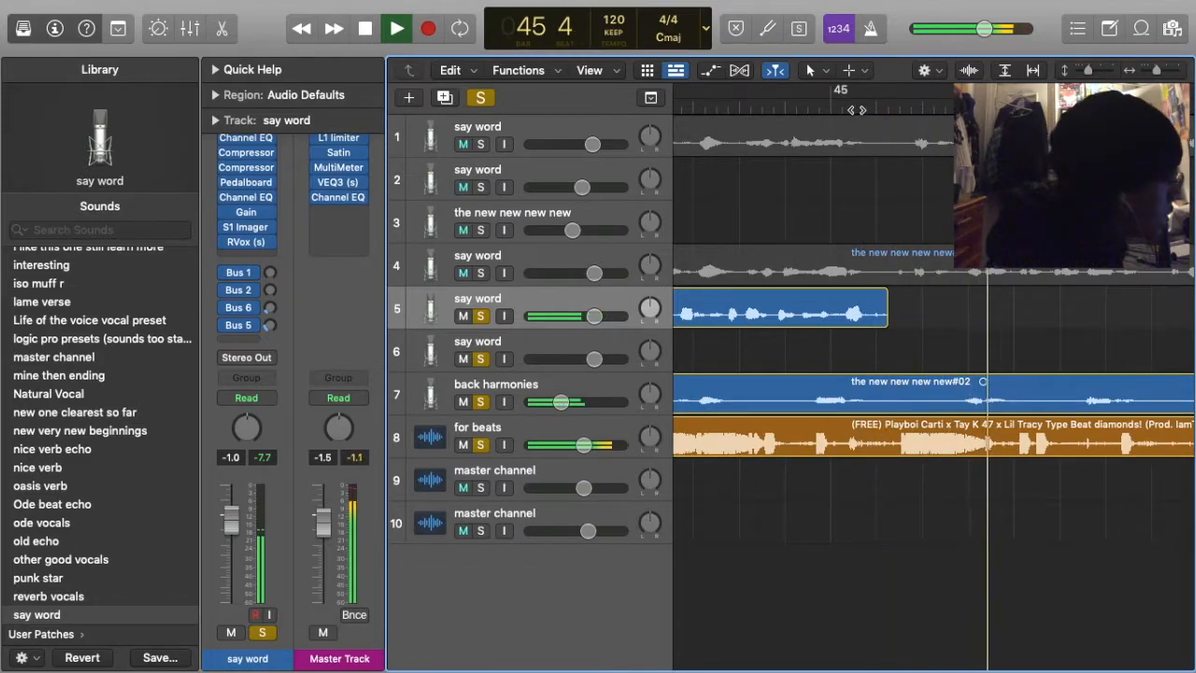
{"action": "key", "text": "space"}
{"action": "key", "text": "super+z"}
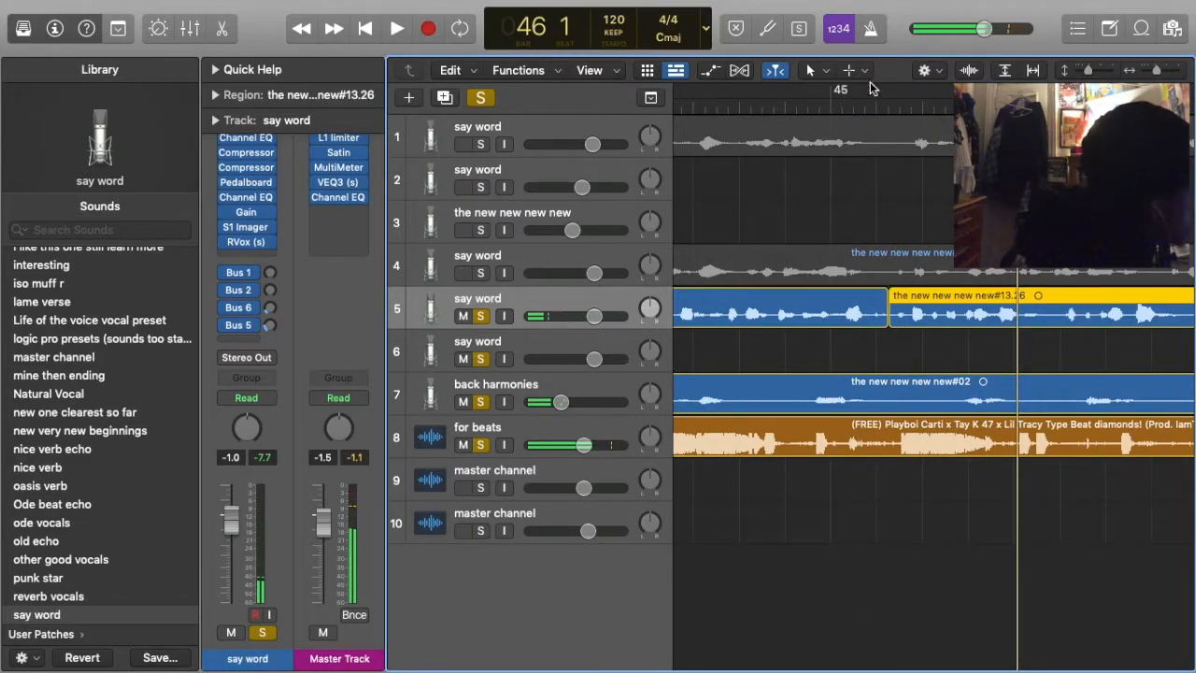
Trim the start of region #13.26 to bar 45 beat 3, then move the region earlier to meet region #13.15
{"action": "key", "text": "space"}
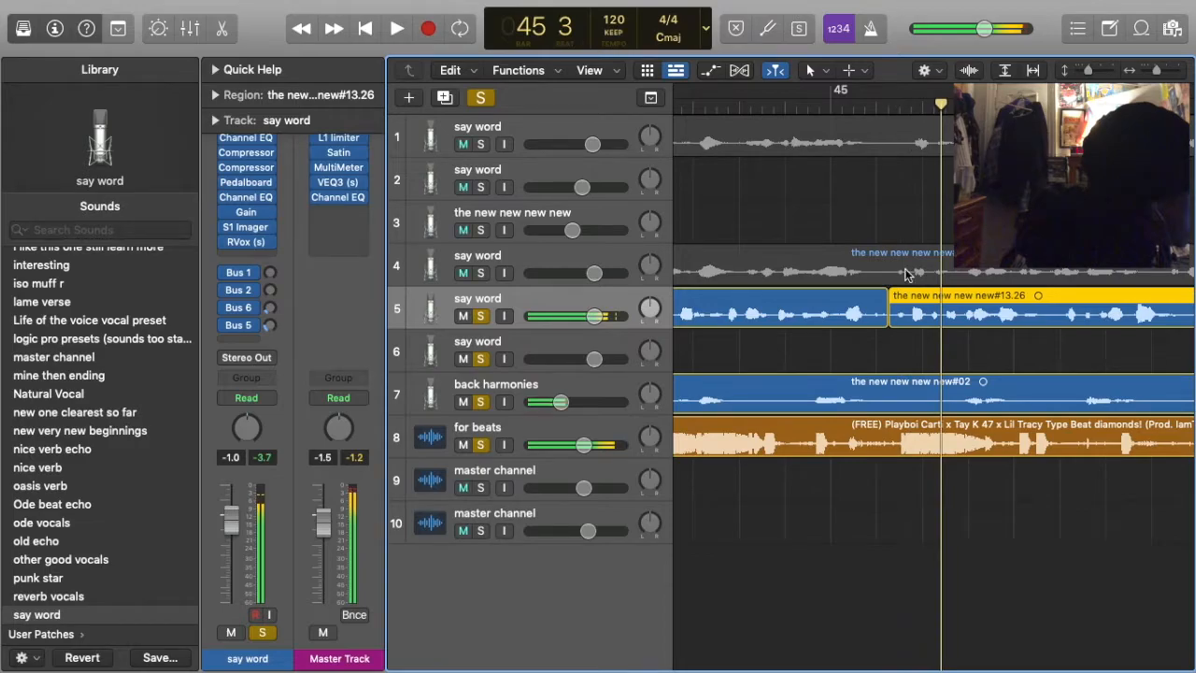
{"action": "left_click", "coordinate": [924, 90]}
{"action": "key", "text": "space"}
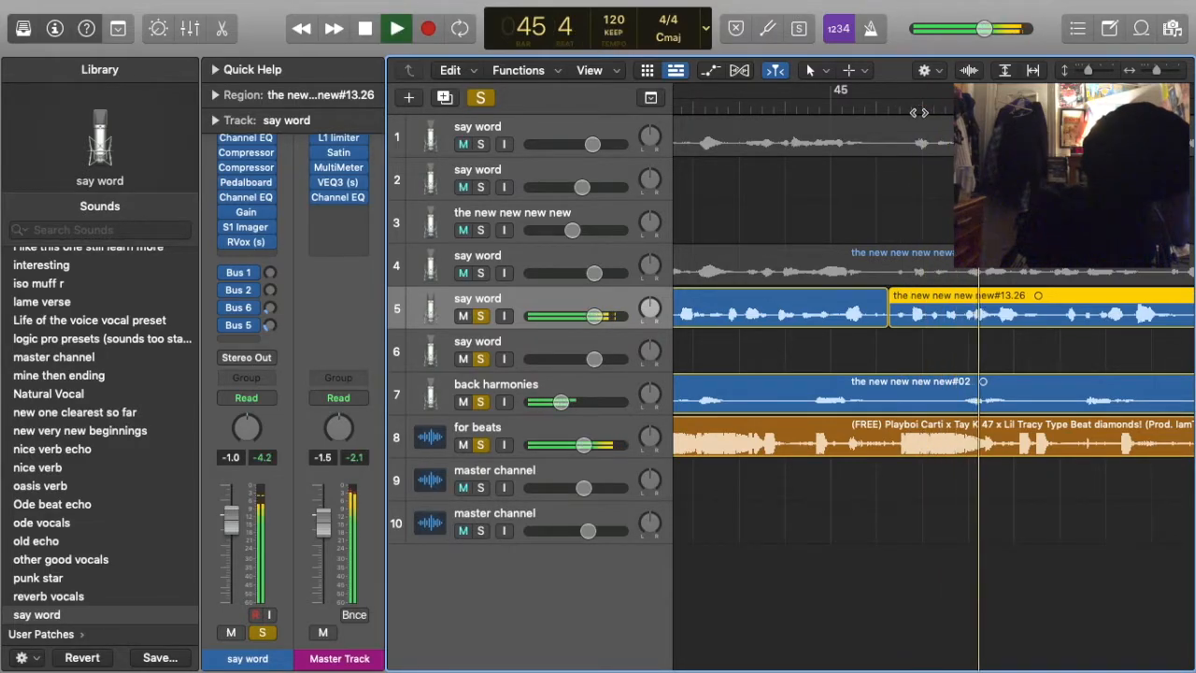
{"action": "key", "text": "space"}
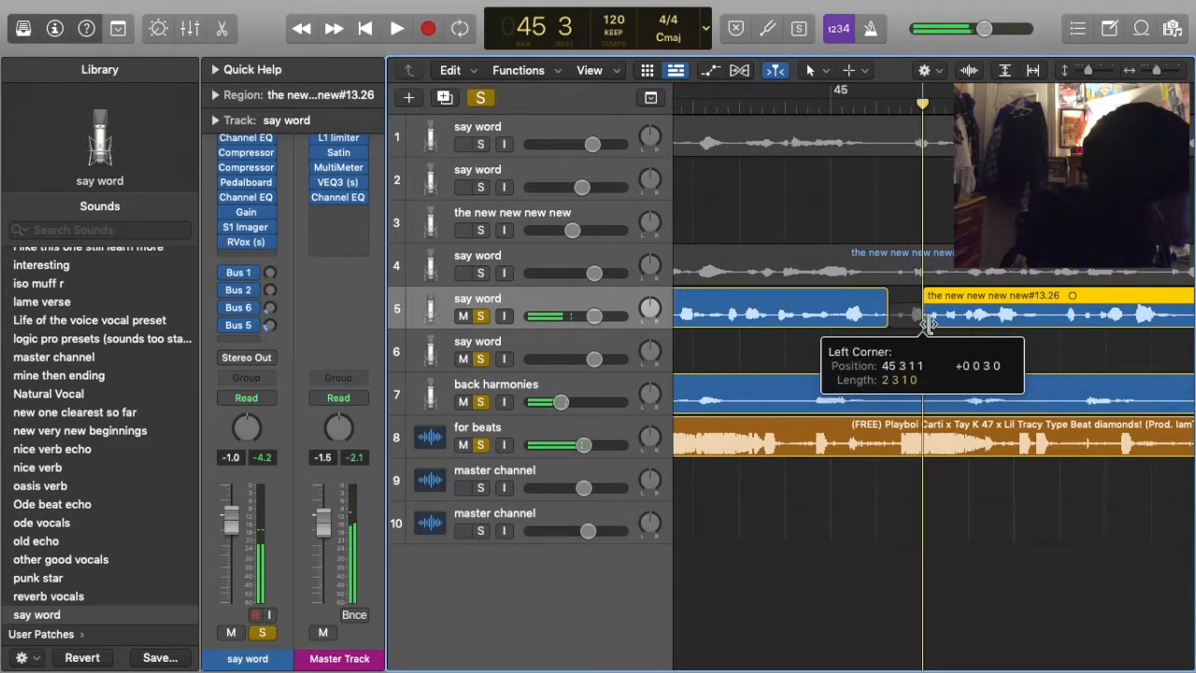
{"action": "left_click_drag", "start_coordinate": [959, 324], "coordinate": [924, 324]}
{"action": "key", "text": "space"}
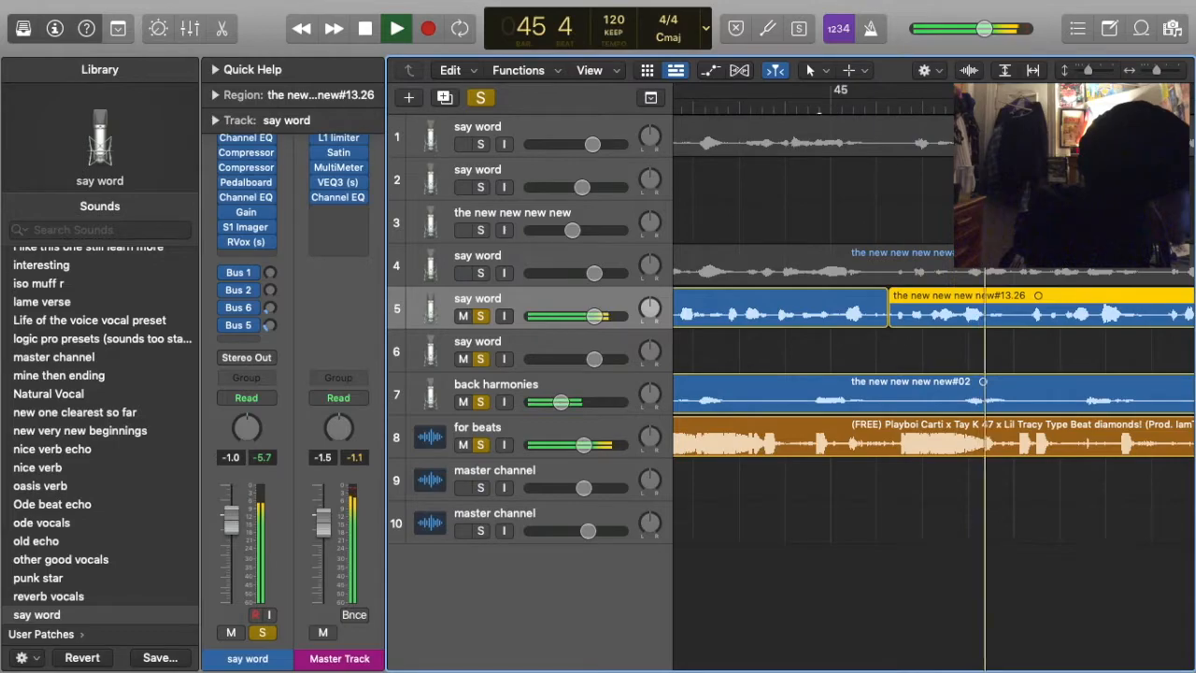
{"action": "key", "text": "comma"}
{"action": "key", "text": "space"}
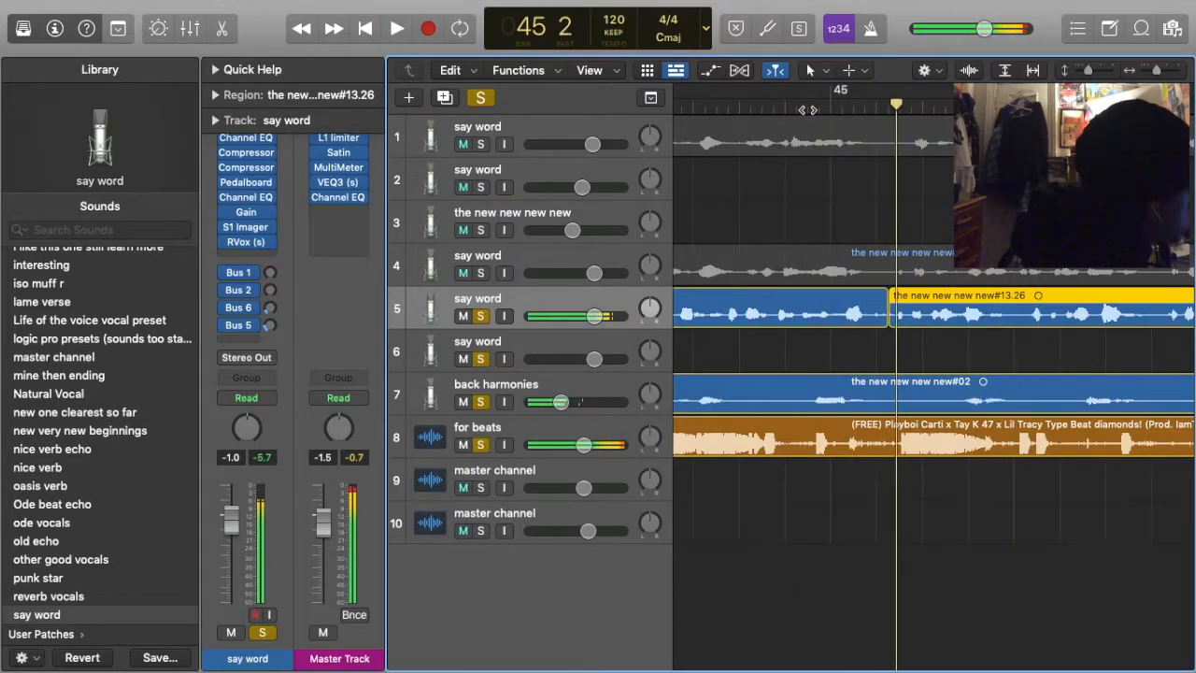
Fine-tune the join between regions #13.15 and #13.26 near bar 45 and audition the passage to about bar 48
{"action": "left_click_drag", "start_coordinate": [931, 318], "coordinate": [925, 322]}
{"action": "key", "text": "space"}
{"action": "key", "text": "space"}
{"action": "left_click", "coordinate": [923, 349]}
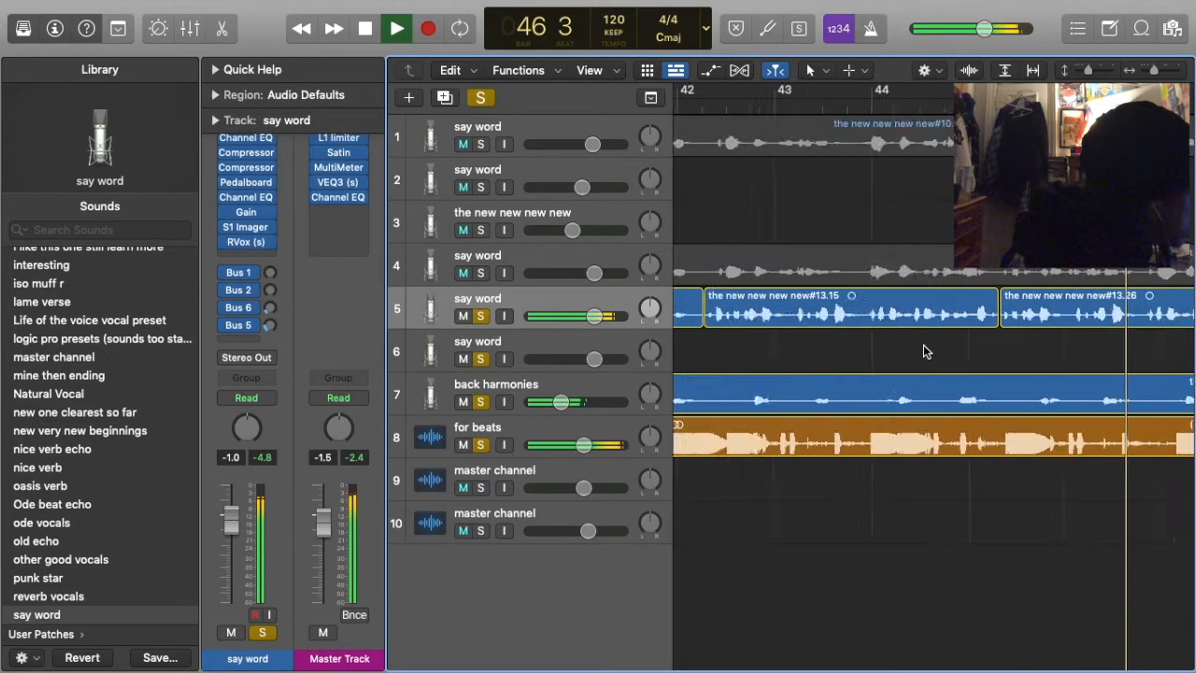
{"action": "key", "text": "space"}
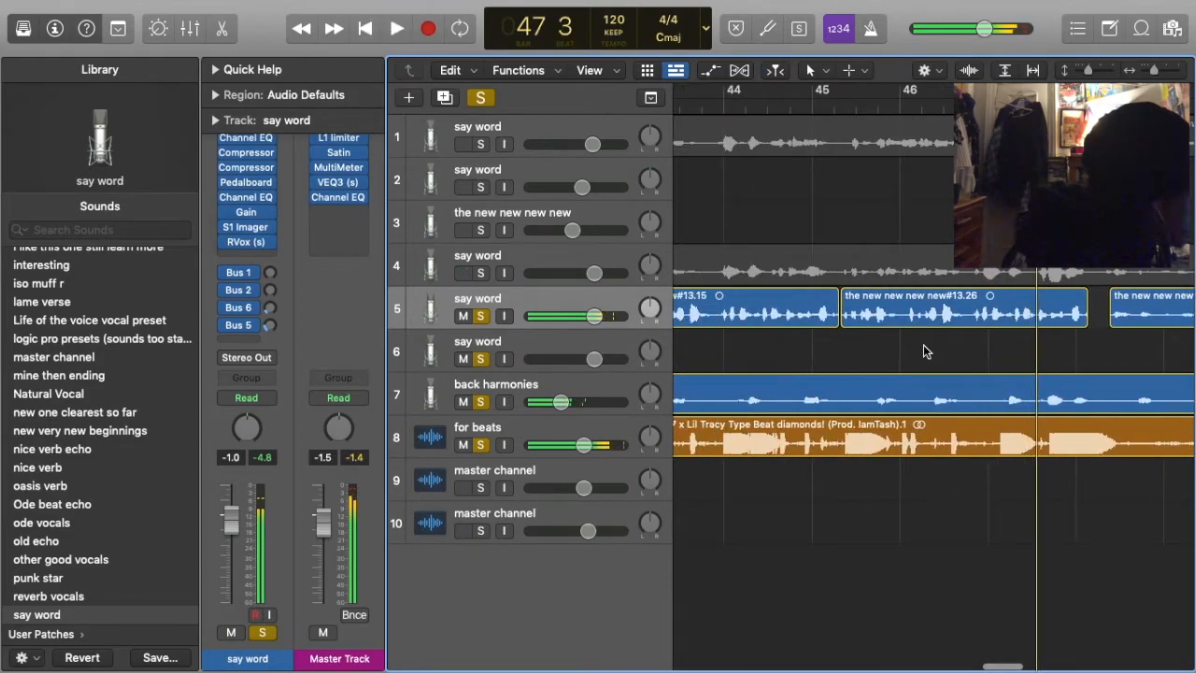
{"action": "key", "text": "space"}
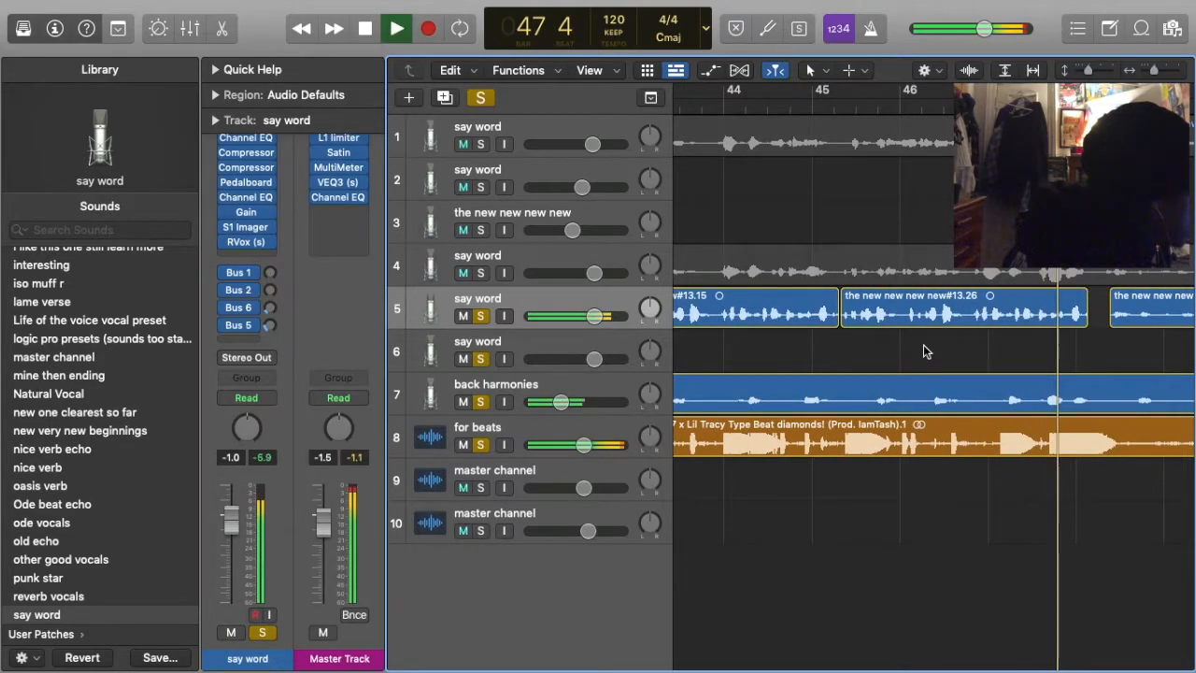
{"action": "key", "text": "space"}
Move region #13.26 later on track 5 to position 45 2 4 41 and audition it against the beat
{"action": "left_click_drag", "start_coordinate": [941, 327], "coordinate": [953, 327]}
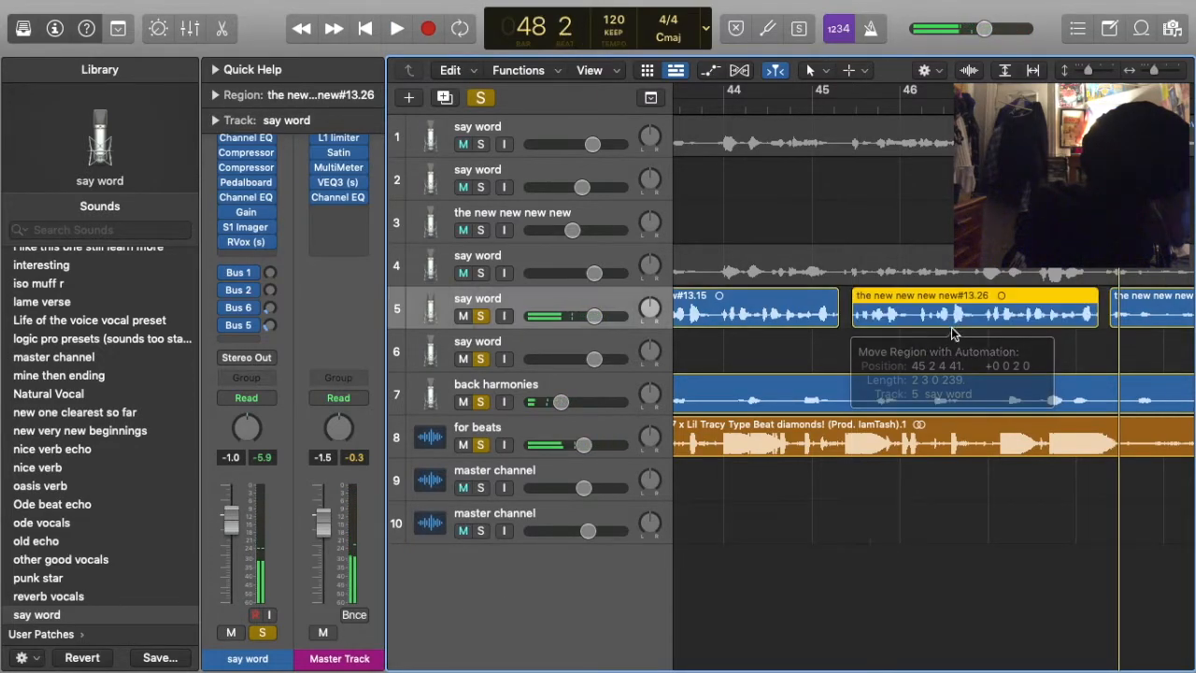
{"action": "left_click", "coordinate": [852, 97]}
{"action": "key", "text": "space"}
{"action": "left_click", "coordinate": [849, 347]}
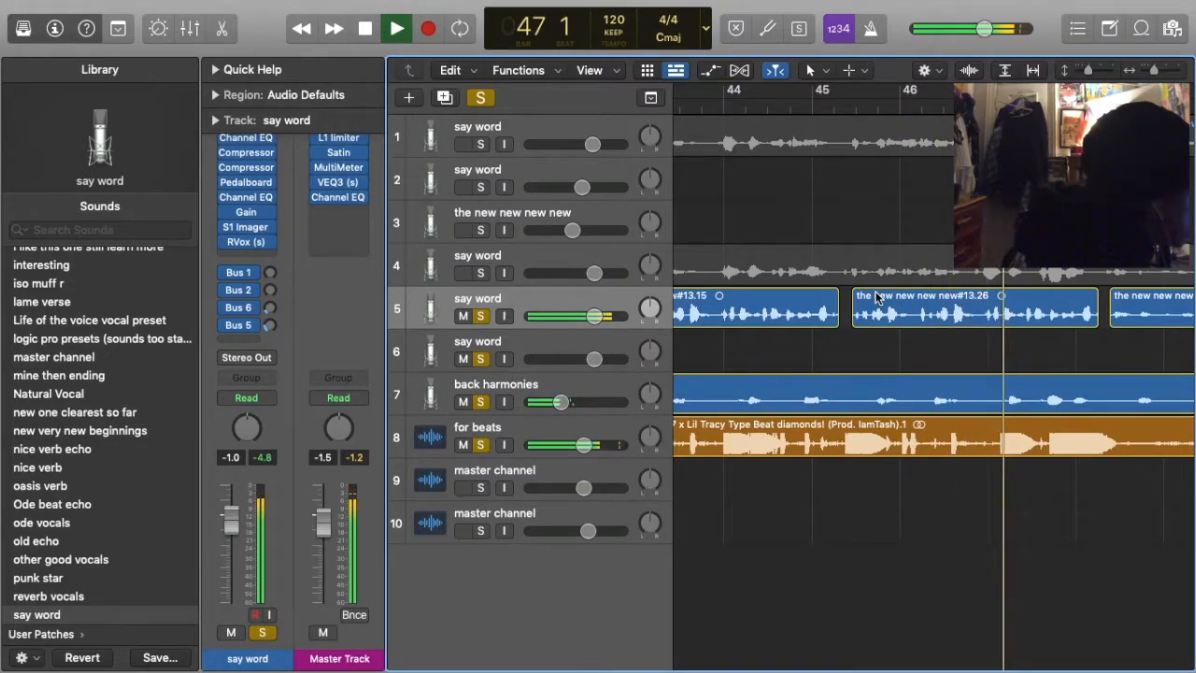
Nudge region #13.26 slightly earlier on track 5 and audition the transition from bar 45
{"action": "key", "text": "super+Right"}
{"action": "key", "text": "space"}
{"action": "left_click_drag", "start_coordinate": [837, 307], "coordinate": [835, 315]}
{"action": "scroll", "coordinate": [803, 280], "scroll_direction": "left", "scroll_amount": 3}
{"action": "left_click", "coordinate": [759, 110]}
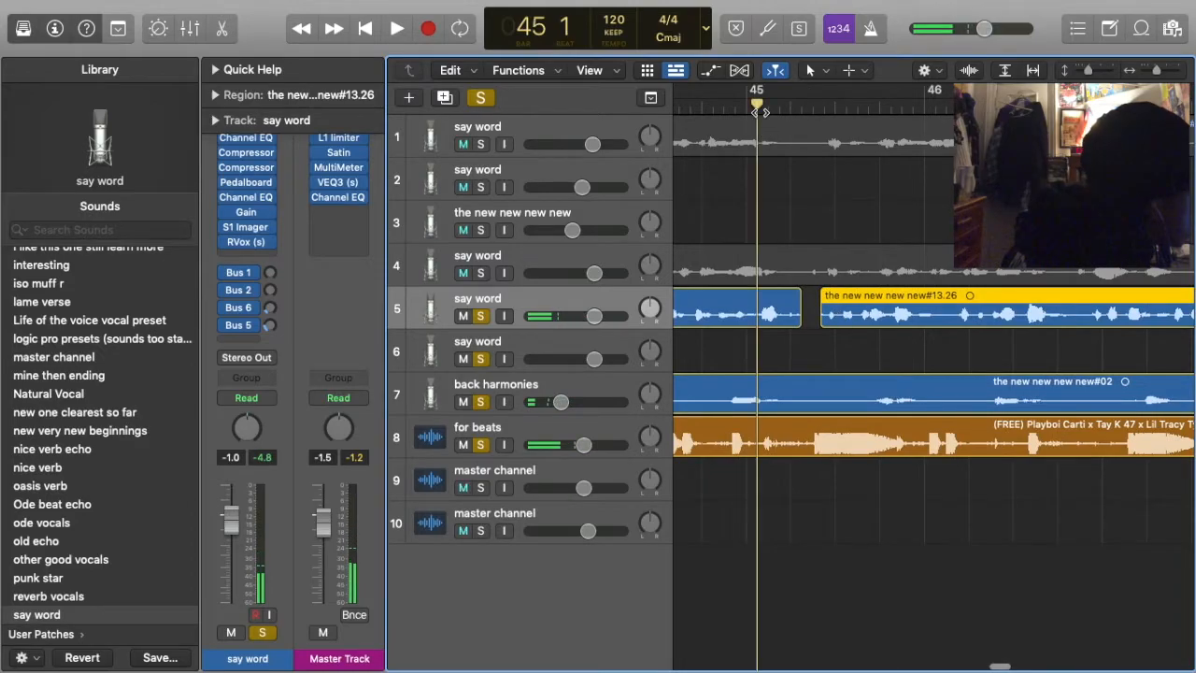
{"action": "key", "text": "space"}
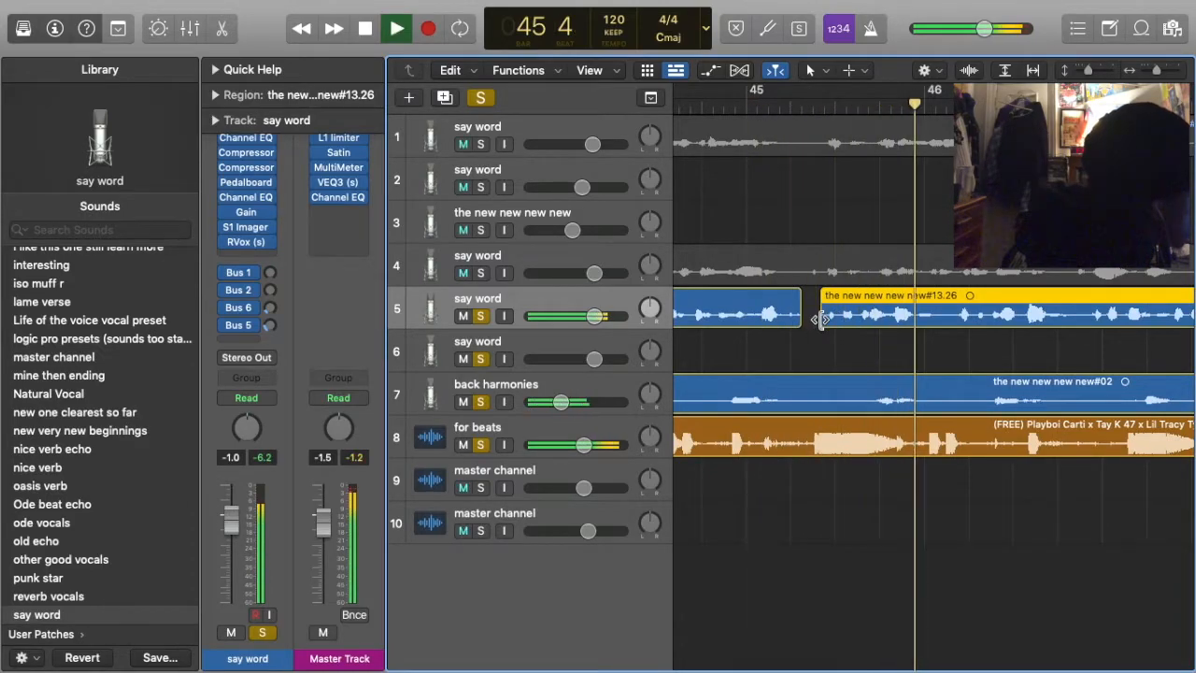
Extend both edges of region #13.26 to close the gaps to region #13.15 before it and region #13.28 after it
{"action": "left_click_drag", "start_coordinate": [813, 323], "coordinate": [808, 335]}
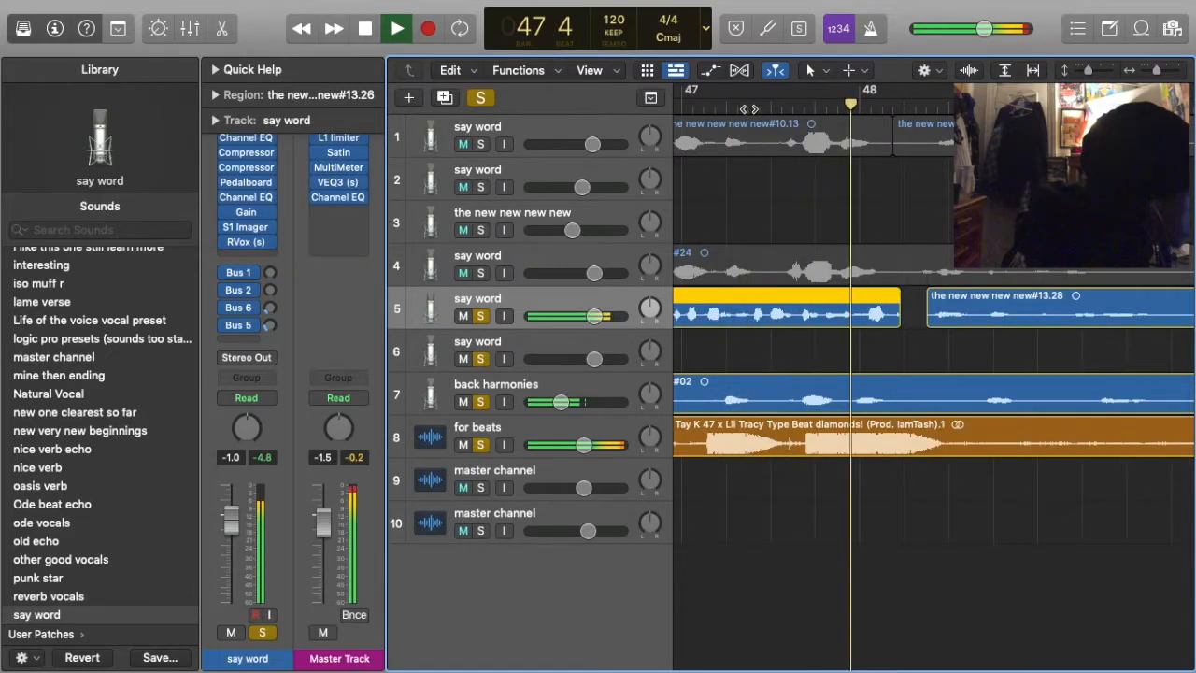
{"action": "scroll", "coordinate": [1045, 358], "scroll_direction": "left", "scroll_amount": 3}
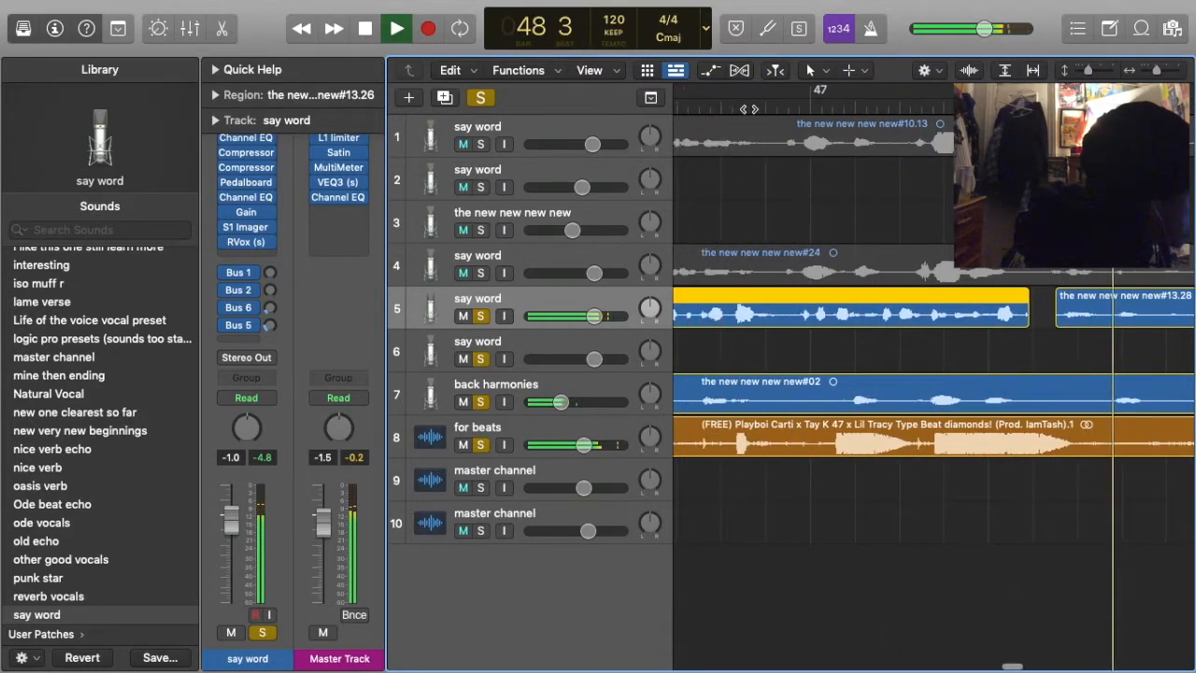
{"action": "left_click", "coordinate": [1028, 353]}
{"action": "left_click_drag", "start_coordinate": [1029, 324], "coordinate": [1053, 337]}
Audition the edited vocal on track 5 in longer passes, starting from around bars 36 and 39
{"action": "left_click", "coordinate": [905, 86]}
{"action": "scroll", "coordinate": [906, 107], "scroll_direction": "left", "scroll_amount": 10}
{"action": "scroll", "coordinate": [953, 373], "scroll_direction": "left", "scroll_amount": 2}
{"action": "left_click", "coordinate": [948, 344]}
{"action": "key", "text": "super+Left"}
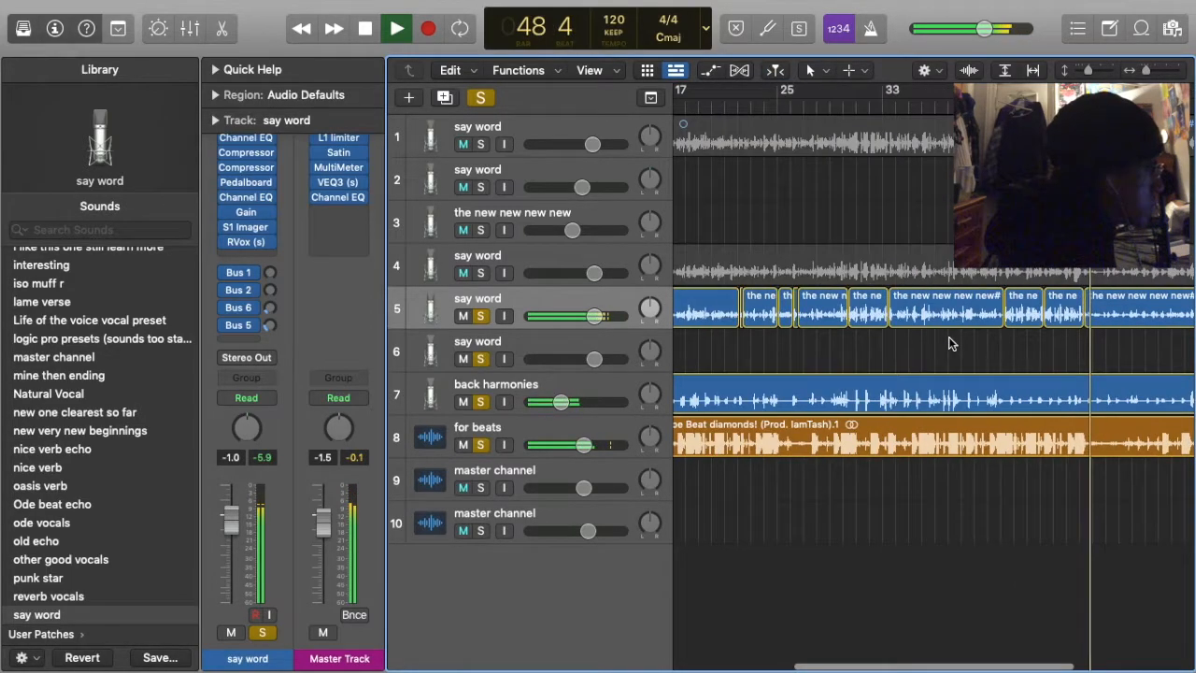
{"action": "left_click", "coordinate": [934, 94]}
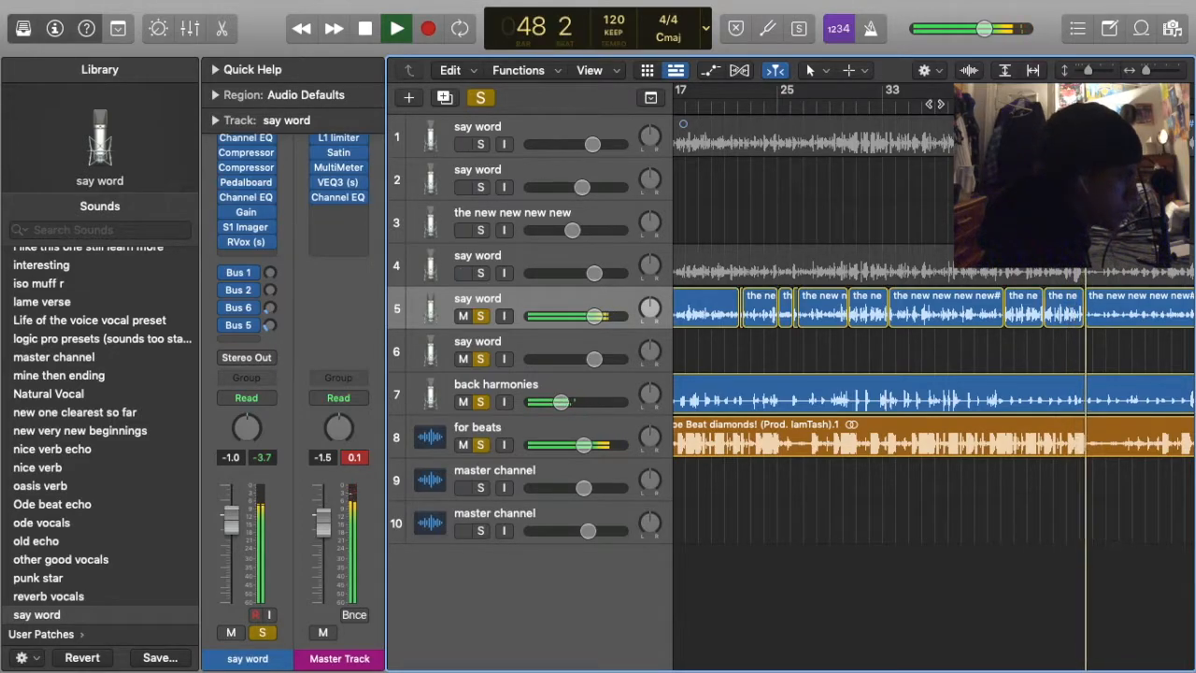
{"action": "left_click", "coordinate": [962, 89]}
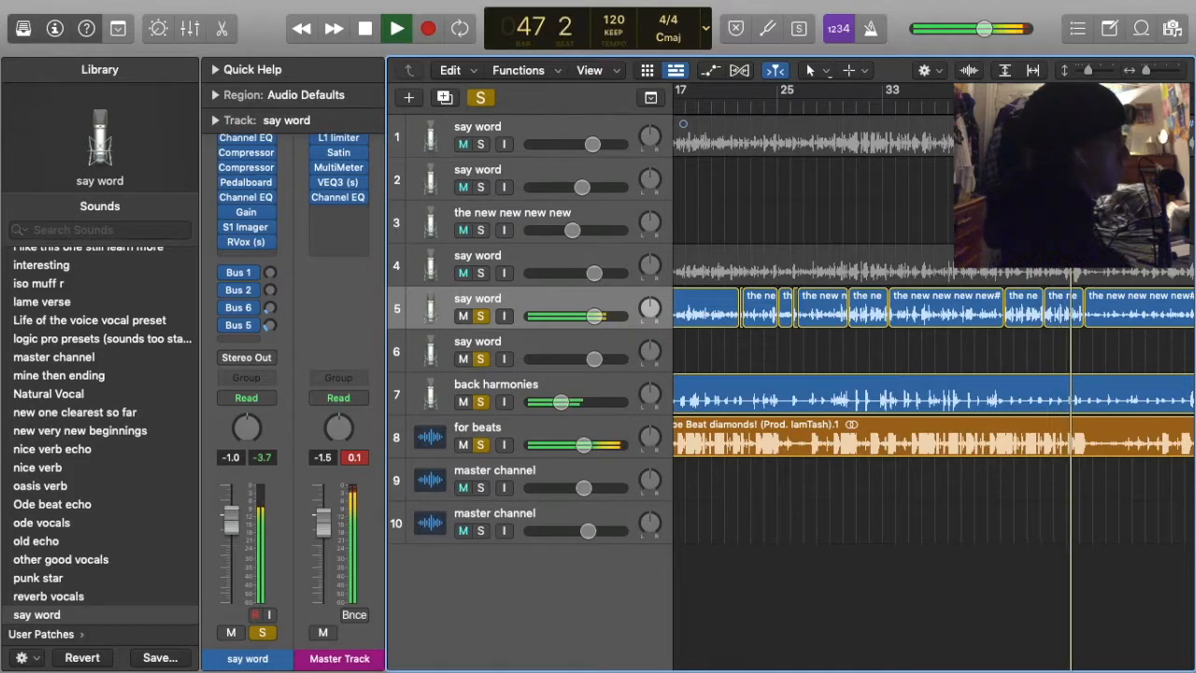
Audition the edited say word vocal on track 5 against the beat from around bars 21, 22 and 30
{"action": "left_click", "coordinate": [724, 101]}
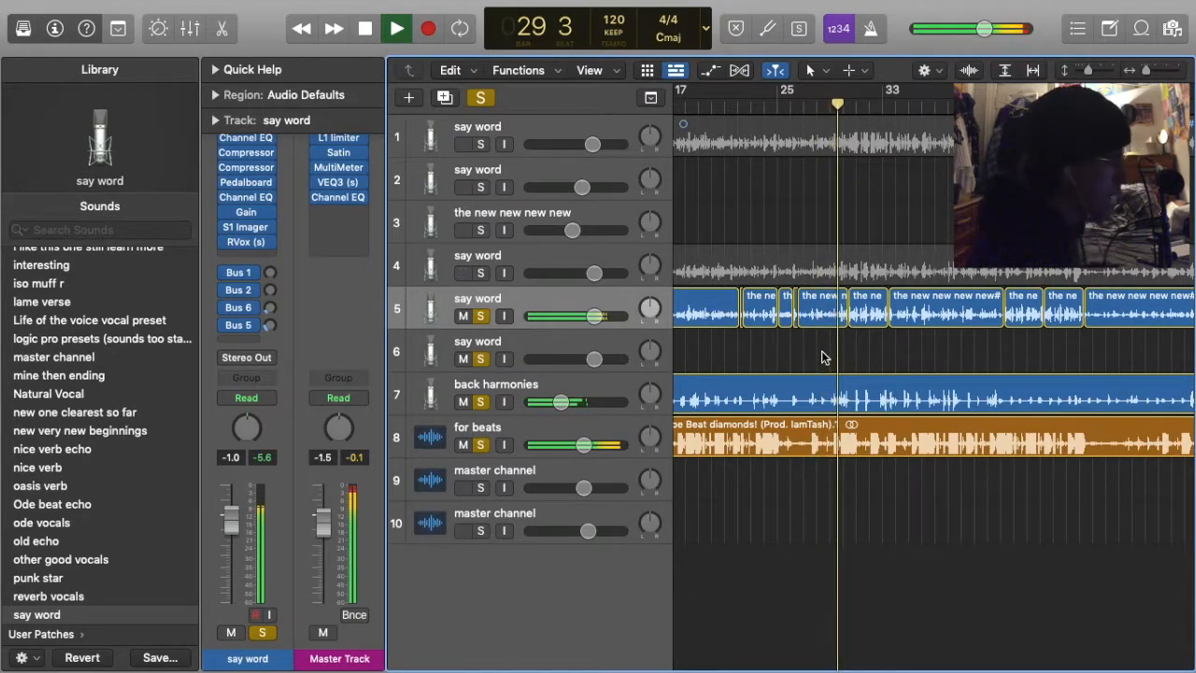
{"action": "key", "text": "space"}
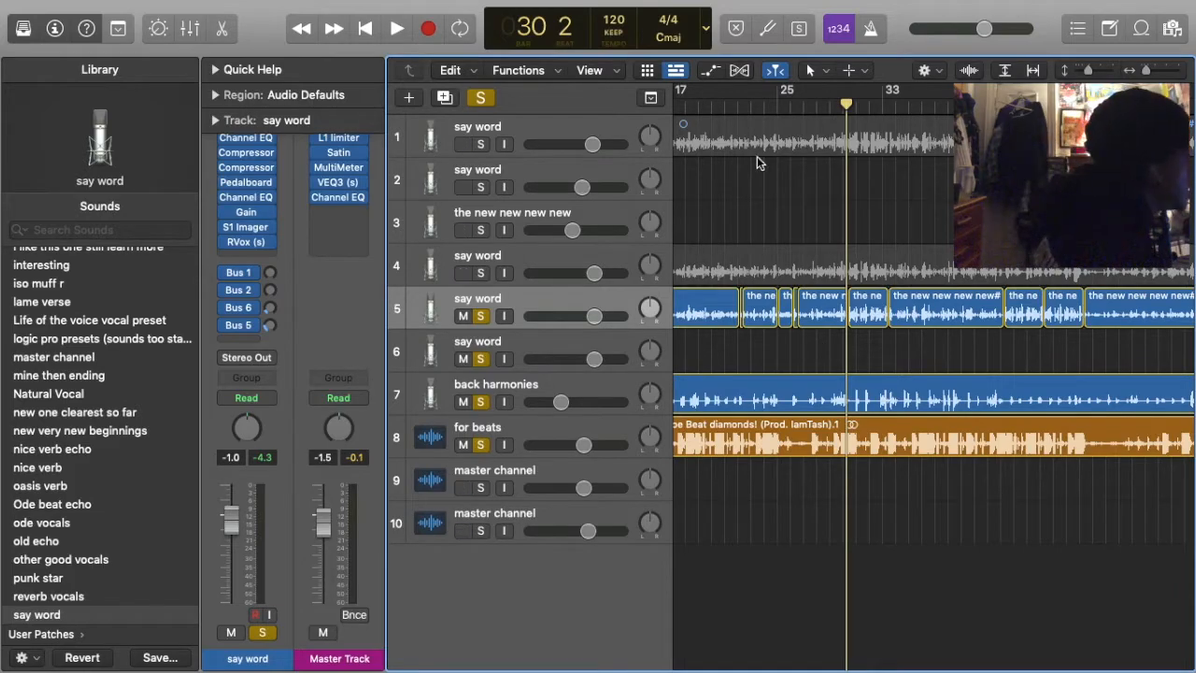
{"action": "left_click", "coordinate": [736, 99]}
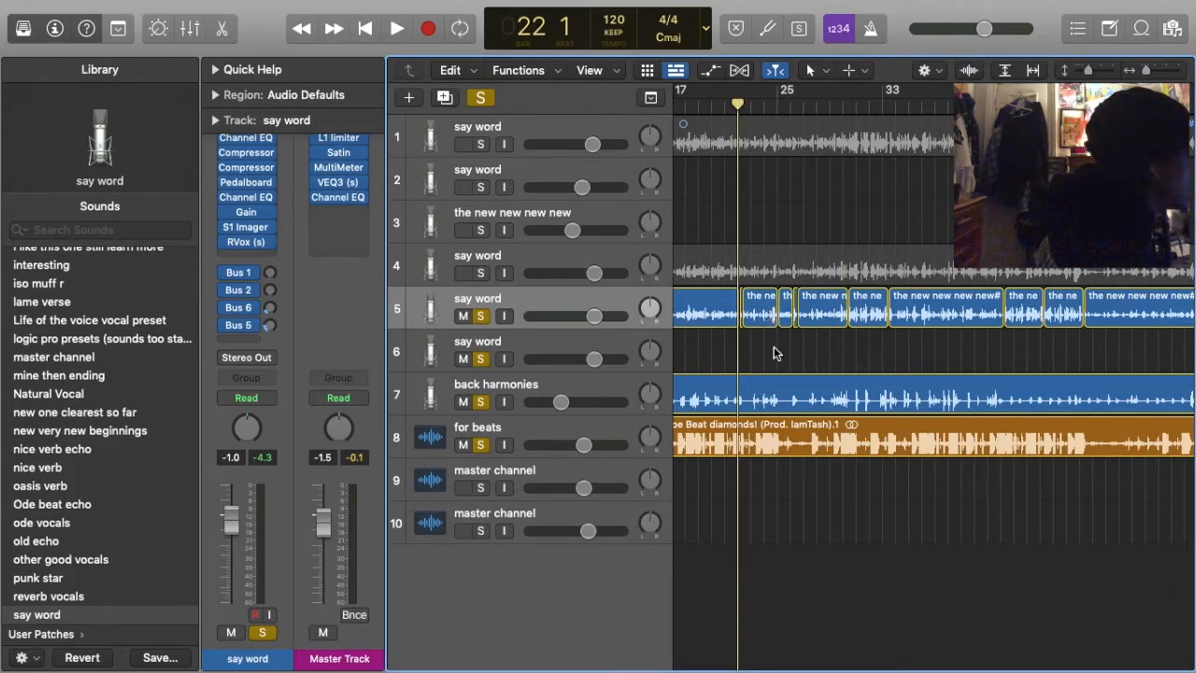
{"action": "key", "text": "space"}
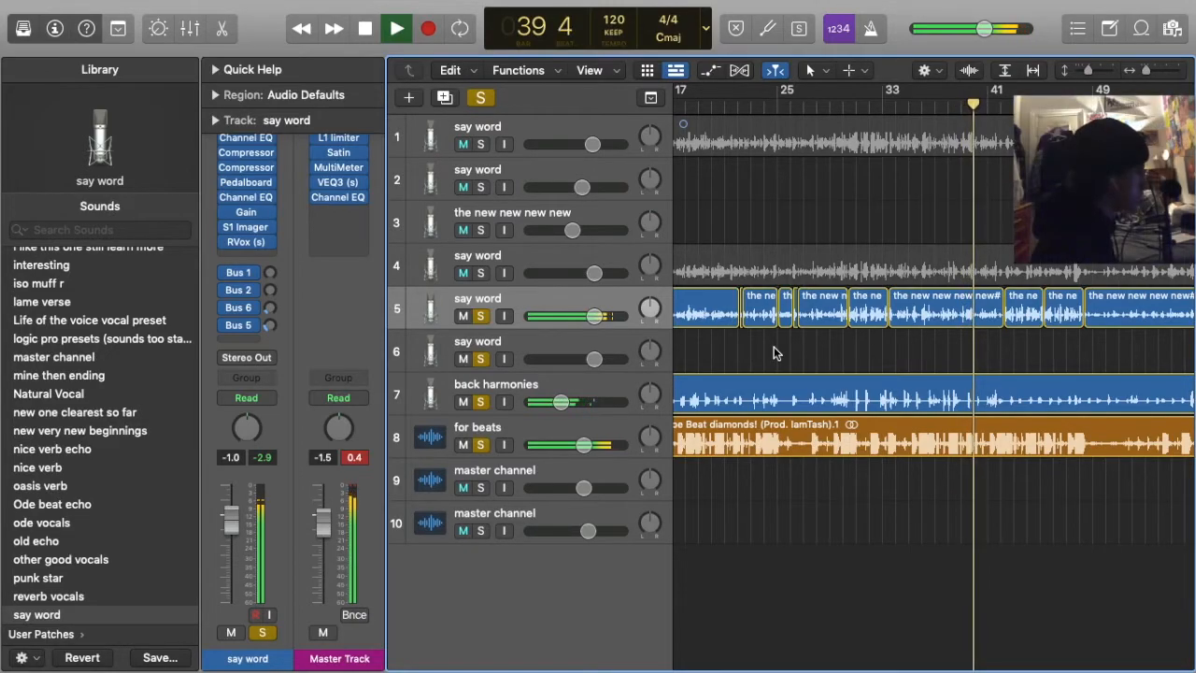
{"action": "left_click", "coordinate": [843, 142]}
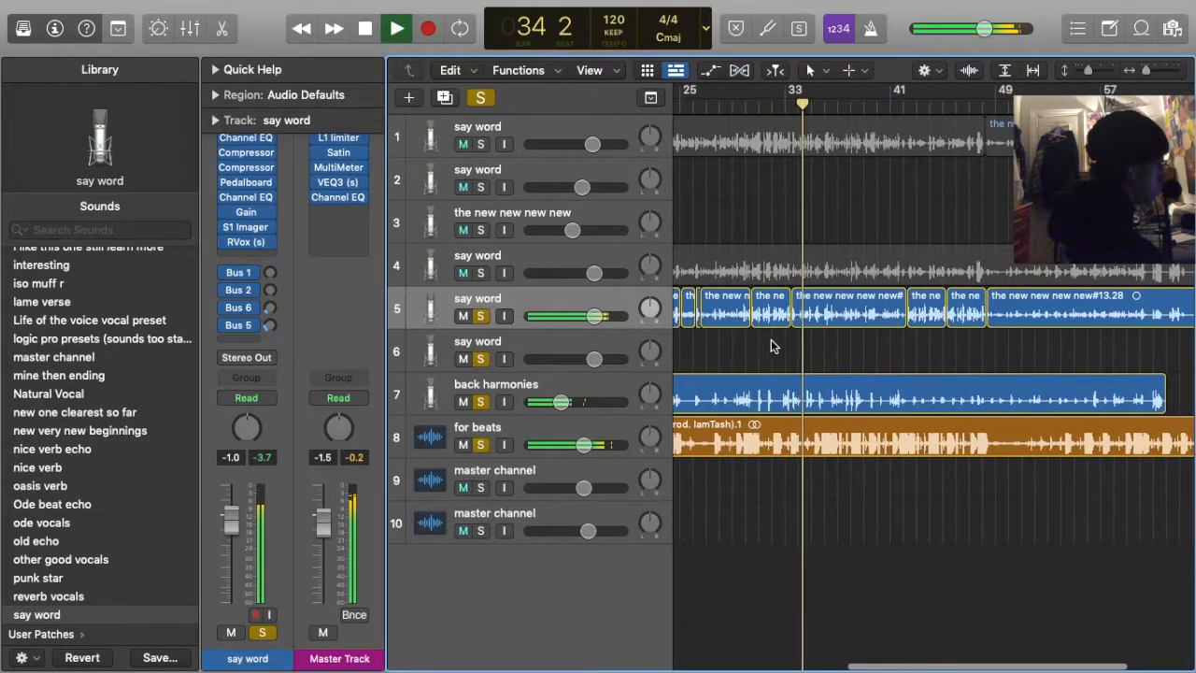
Try S1 Imager asymmetry values of 67 and -61 with rotation at -8.0 on the say word channel, and reset both to 0
{"action": "left_click", "coordinate": [248, 228]}
{"action": "left_click_drag", "start_coordinate": [607, 497], "coordinate": [654, 497]}
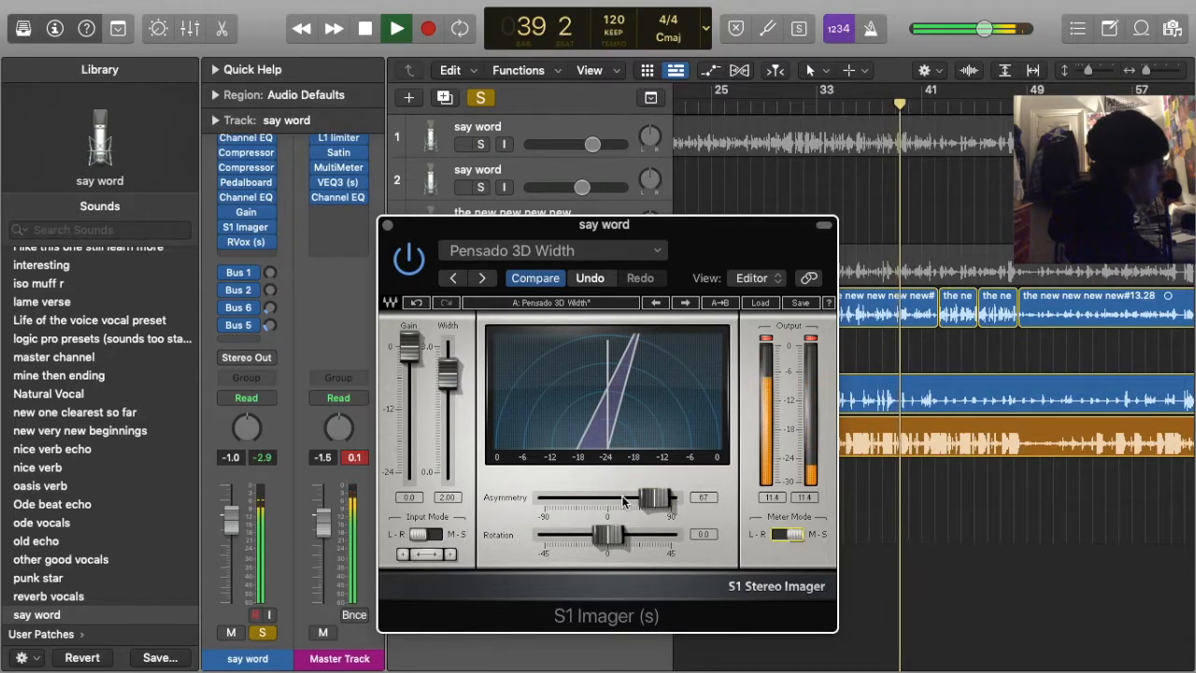
{"action": "left_click_drag", "start_coordinate": [608, 535], "coordinate": [597, 534]}
{"action": "left_click_drag", "start_coordinate": [654, 497], "coordinate": [565, 497]}
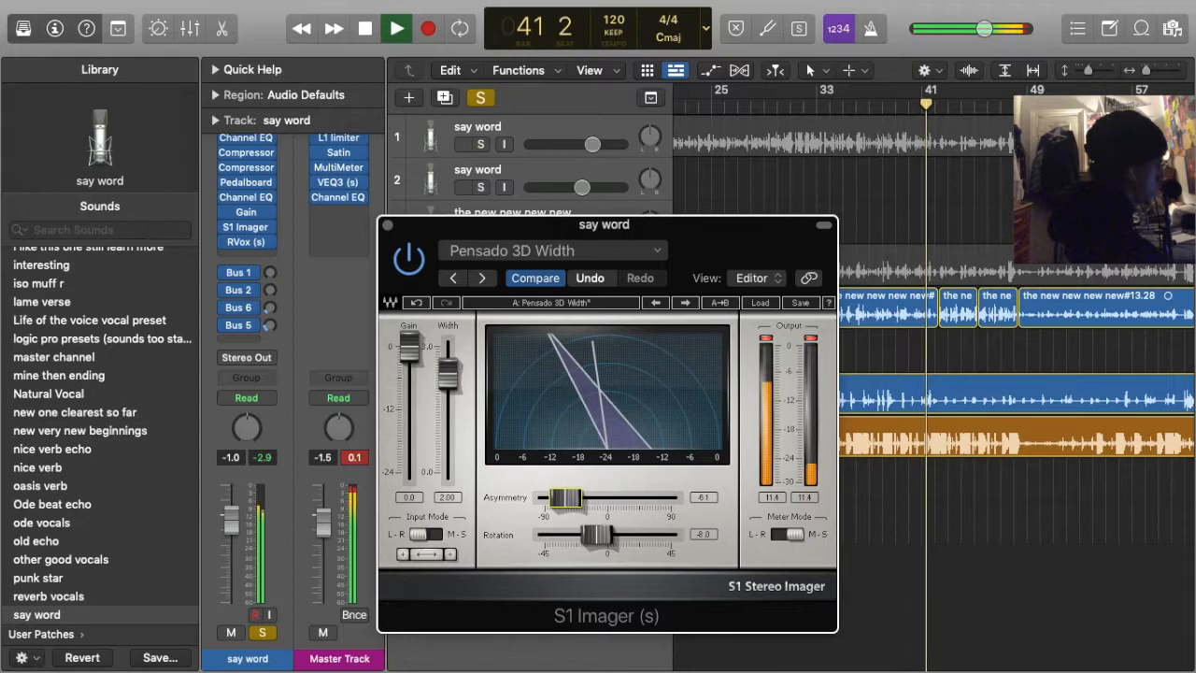
{"action": "left_click", "coordinate": [565, 497], "text": "alt"}
{"action": "left_click_drag", "start_coordinate": [596, 534], "coordinate": [607, 497]}
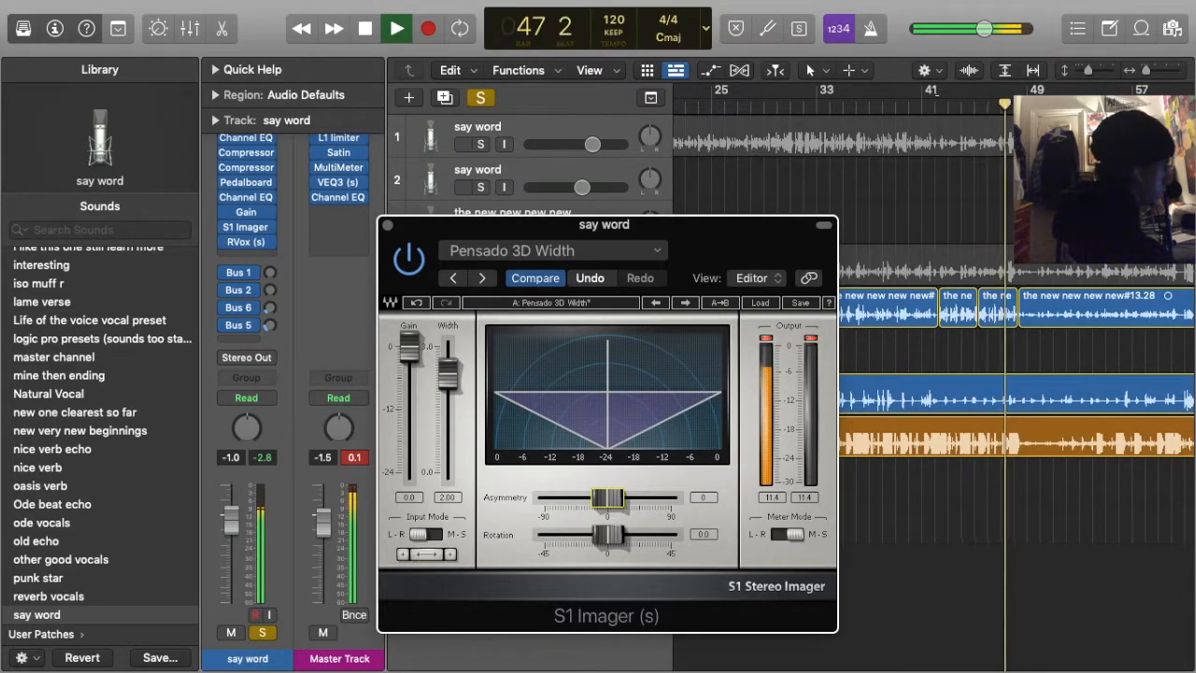
Audition the say word vocal from around bar 41 and from the start of the song
{"action": "left_click", "coordinate": [925, 105]}
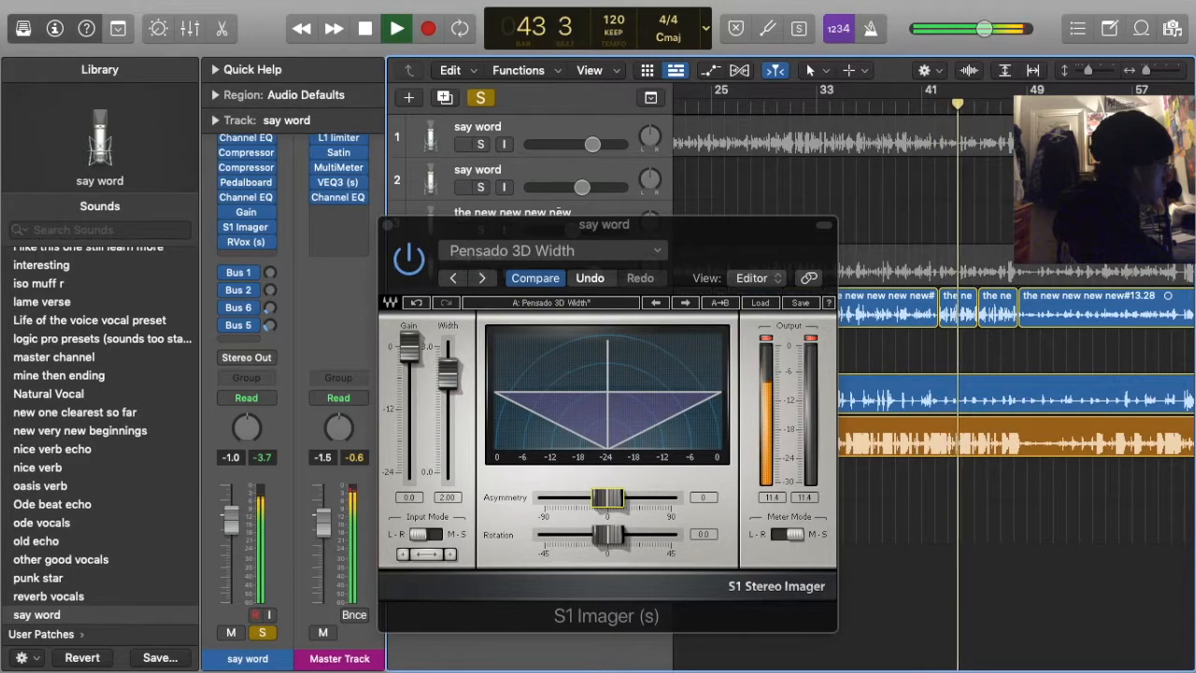
{"action": "left_click", "coordinate": [365, 28]}
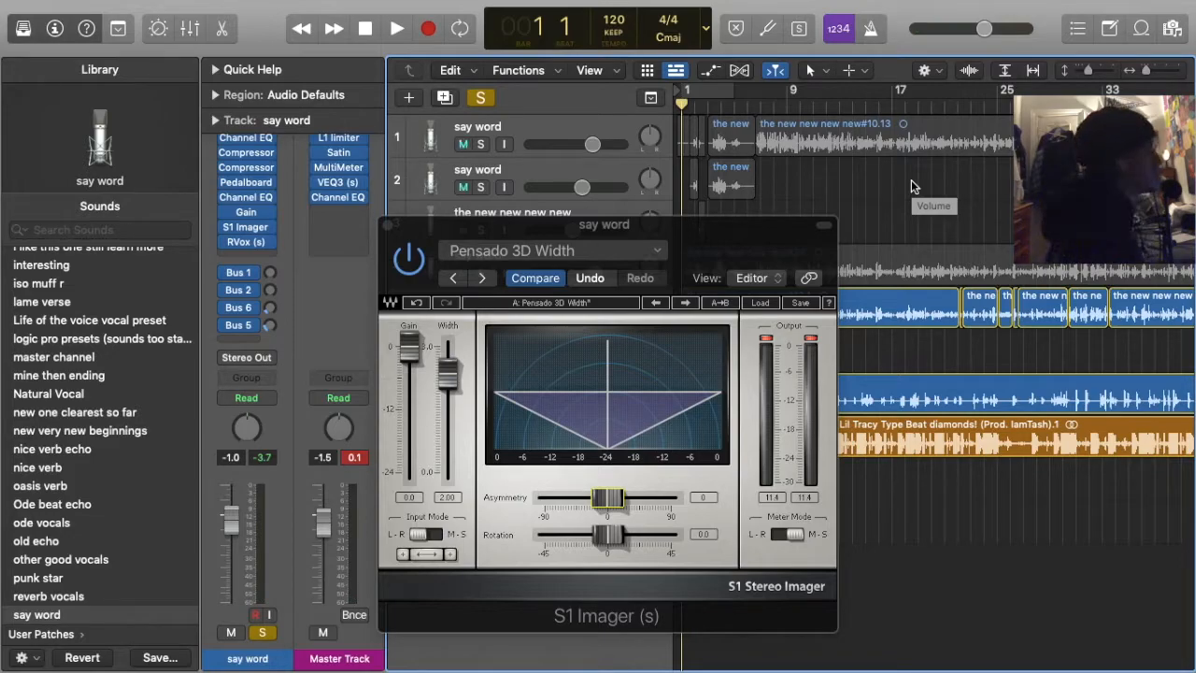
{"action": "key", "text": "space"}
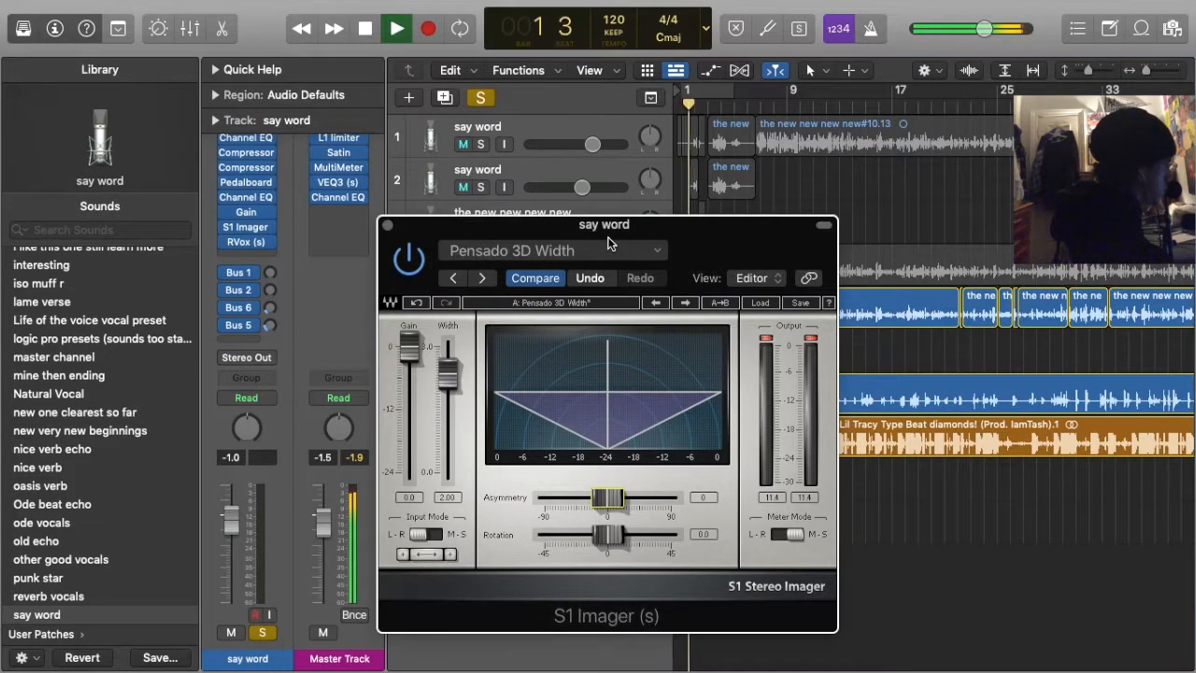
Undo the recorded asymmetry and rotation changes in the S1 Imager until its undo history is exhausted
{"action": "left_click", "coordinate": [607, 250]}
{"action": "left_click", "coordinate": [608, 301]}
{"action": "left_click", "coordinate": [607, 250]}
{"action": "left_click", "coordinate": [607, 299]}
{"action": "left_click", "coordinate": [598, 248]}
{"action": "left_click", "coordinate": [598, 298]}
{"action": "left_click", "coordinate": [600, 252]}
{"action": "left_click", "coordinate": [598, 301]}
{"action": "left_click", "coordinate": [598, 251]}
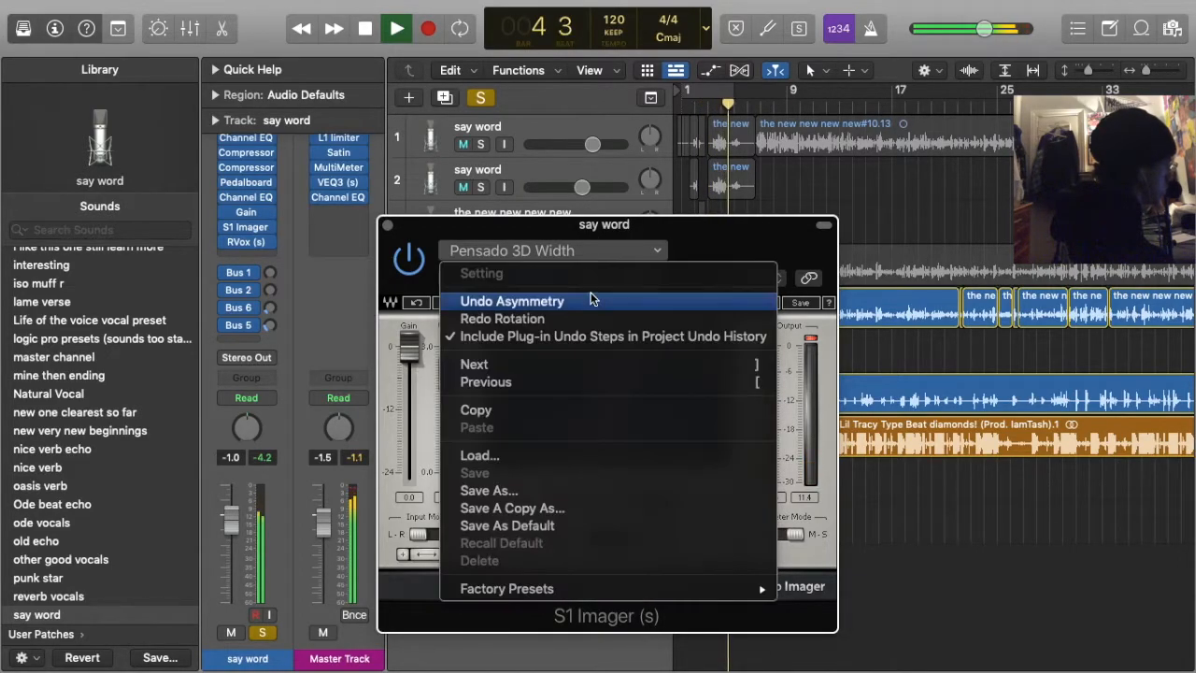
{"action": "left_click", "coordinate": [591, 300]}
{"action": "left_click", "coordinate": [579, 251]}
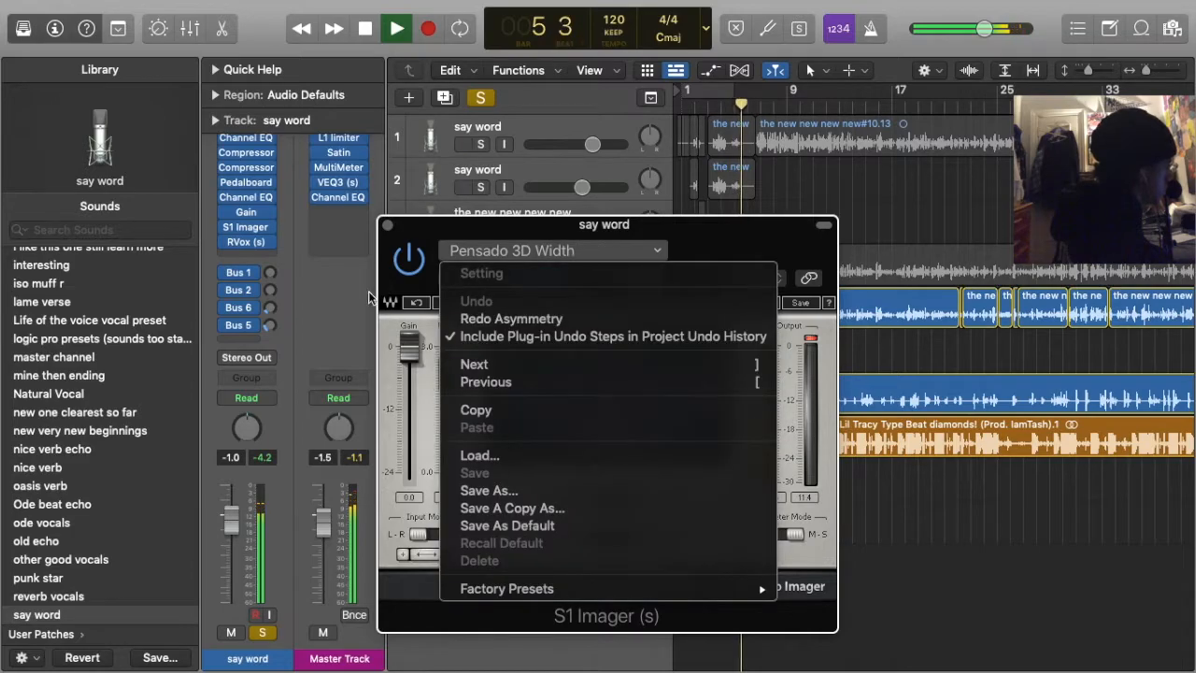
{"action": "left_click", "coordinate": [405, 305]}
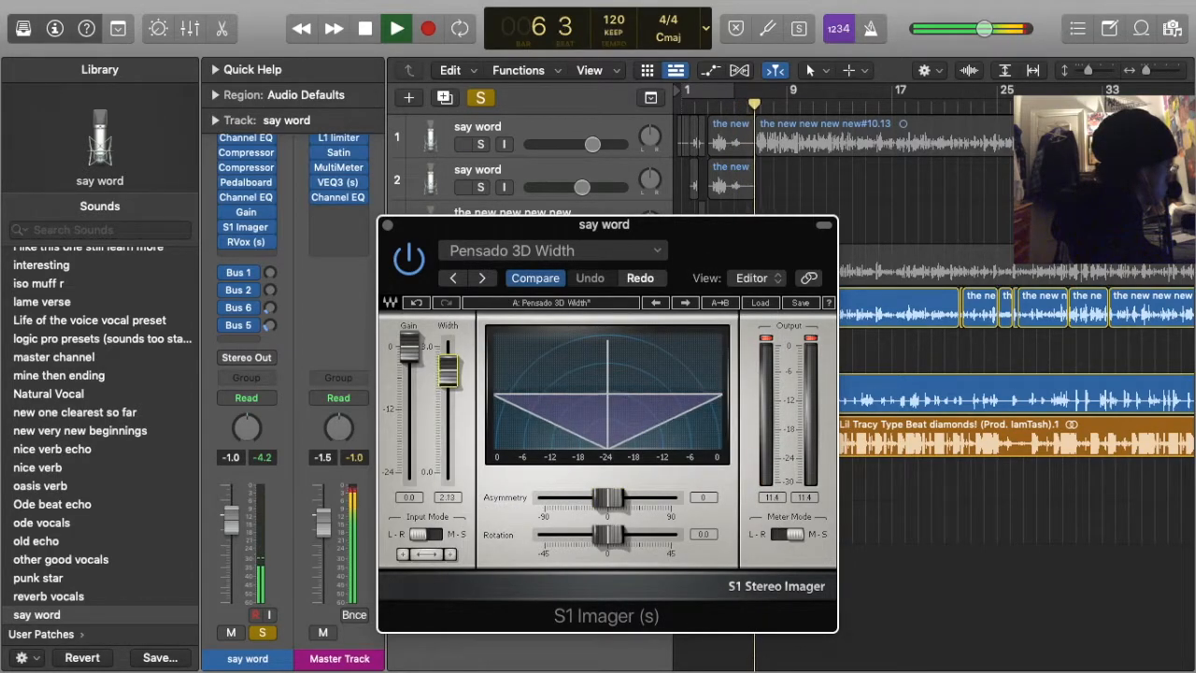
Try S1 Imager widths of about 0.9 and 2.44 on the say word channel, checking the RVox settings in between
{"action": "left_click_drag", "start_coordinate": [447, 372], "coordinate": [447, 408]}
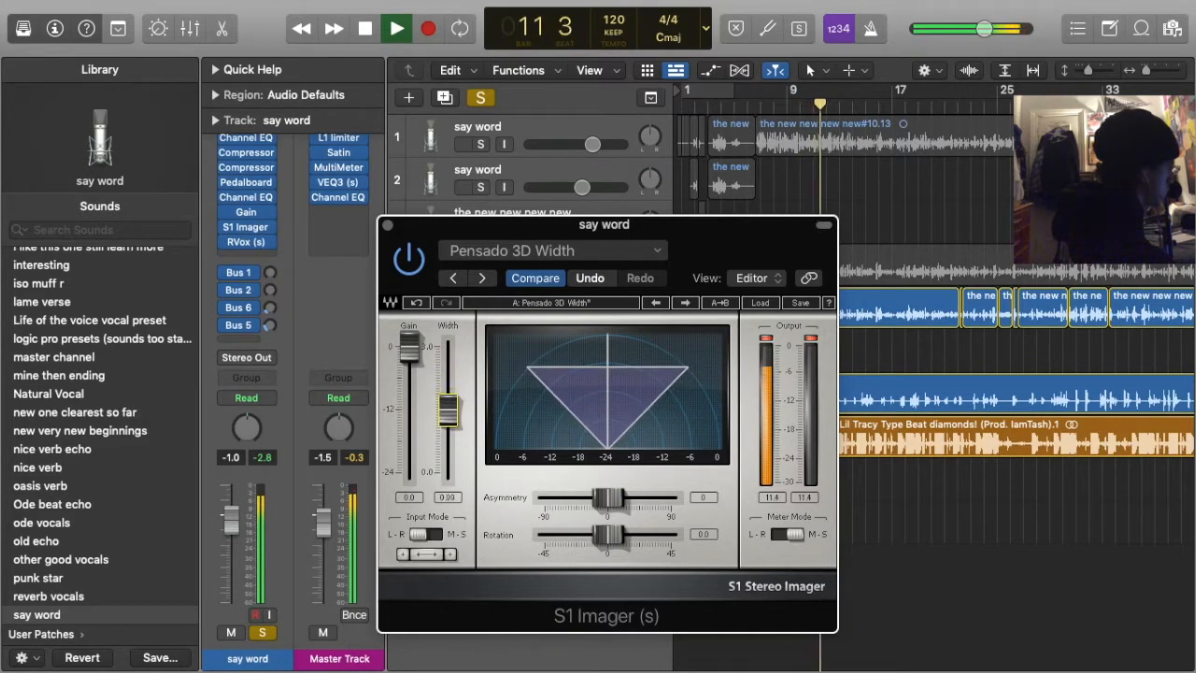
{"action": "left_click_drag", "start_coordinate": [447, 408], "coordinate": [447, 413]}
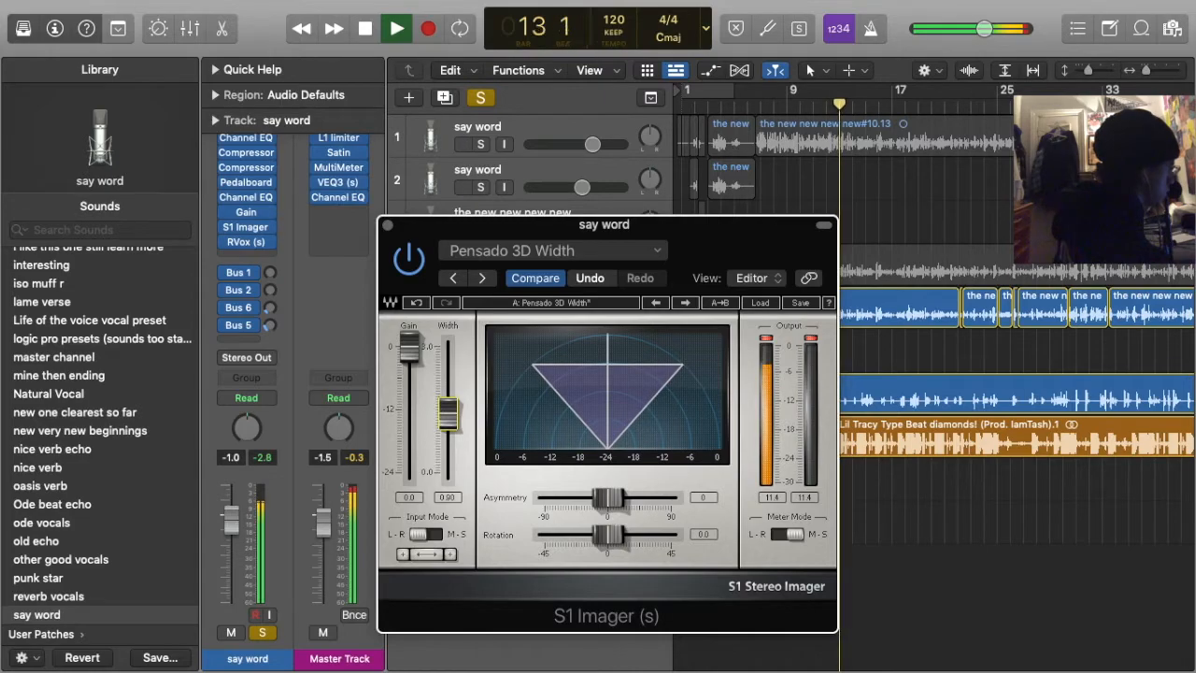
{"action": "left_click", "coordinate": [388, 225]}
{"action": "left_click", "coordinate": [248, 242]}
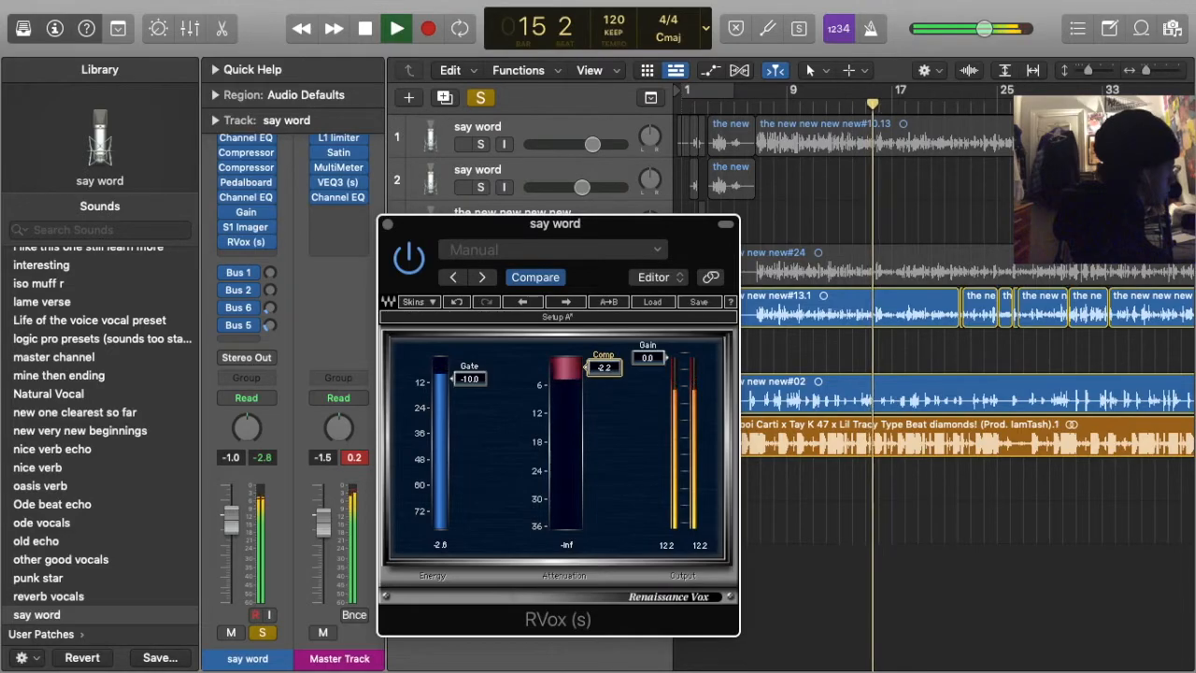
{"action": "left_click", "coordinate": [387, 225]}
{"action": "left_click", "coordinate": [244, 227]}
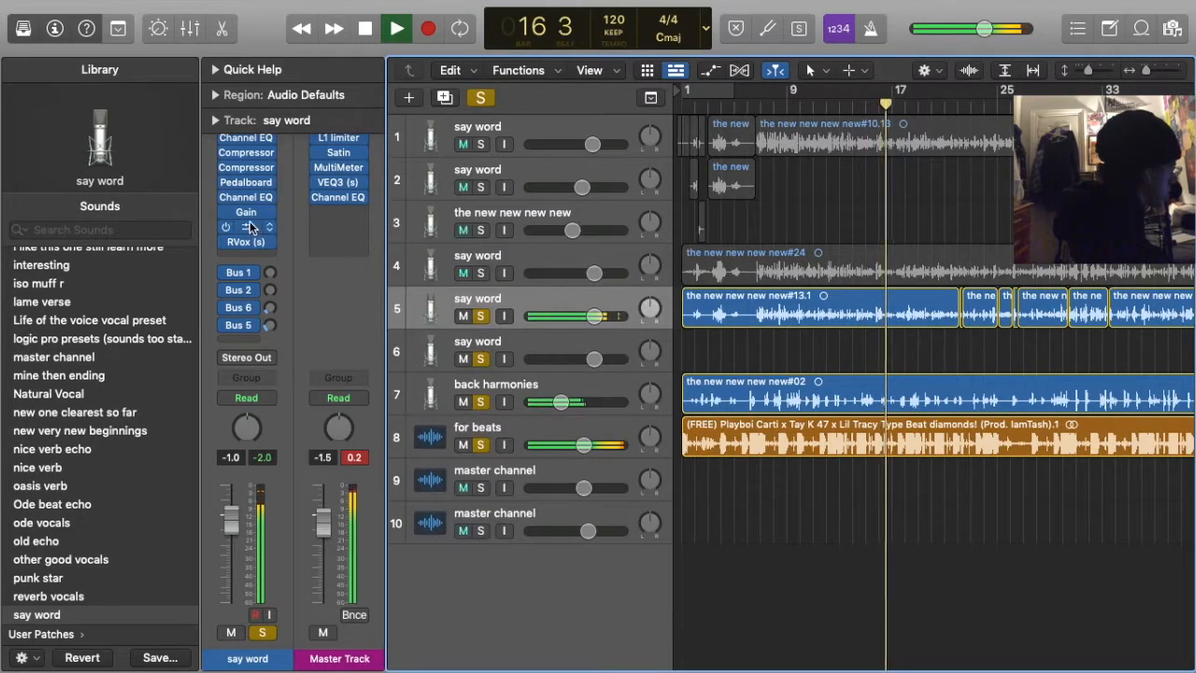
{"action": "left_click_drag", "start_coordinate": [447, 413], "coordinate": [449, 366]}
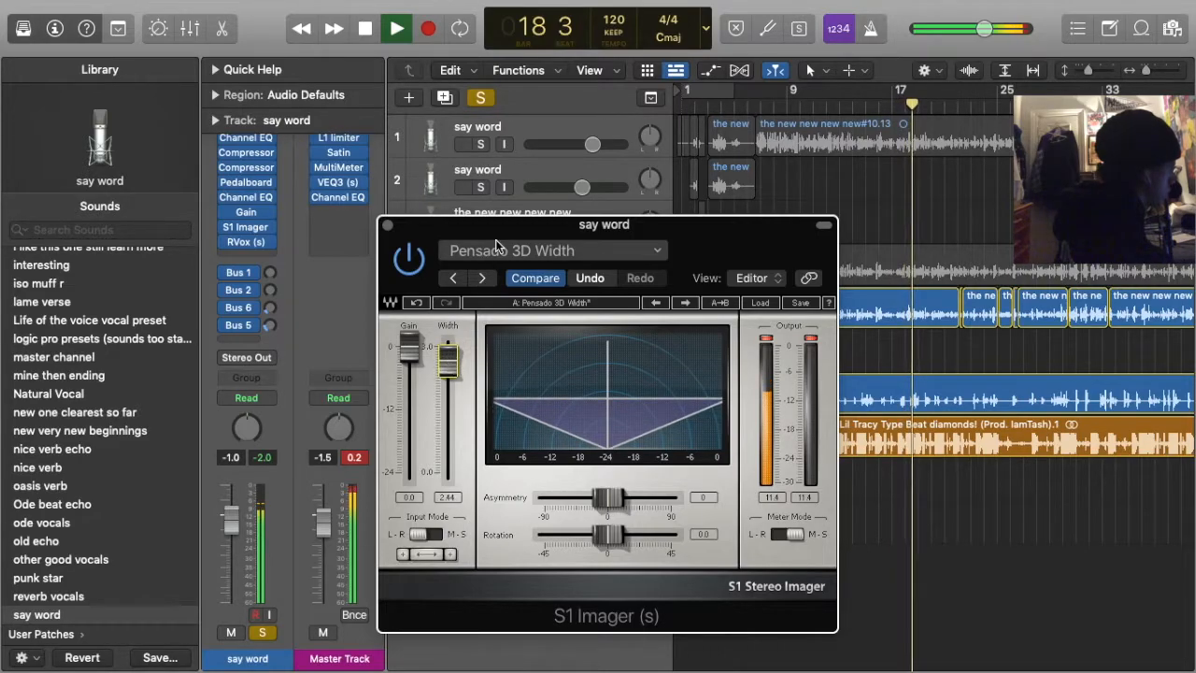
Load the Pensado 3D Width factory preset in the S1 Imager, keep its gain at 0.0, and close the plug-in
{"action": "left_click", "coordinate": [551, 250]}
{"action": "mouse_move", "coordinate": [616, 588]}
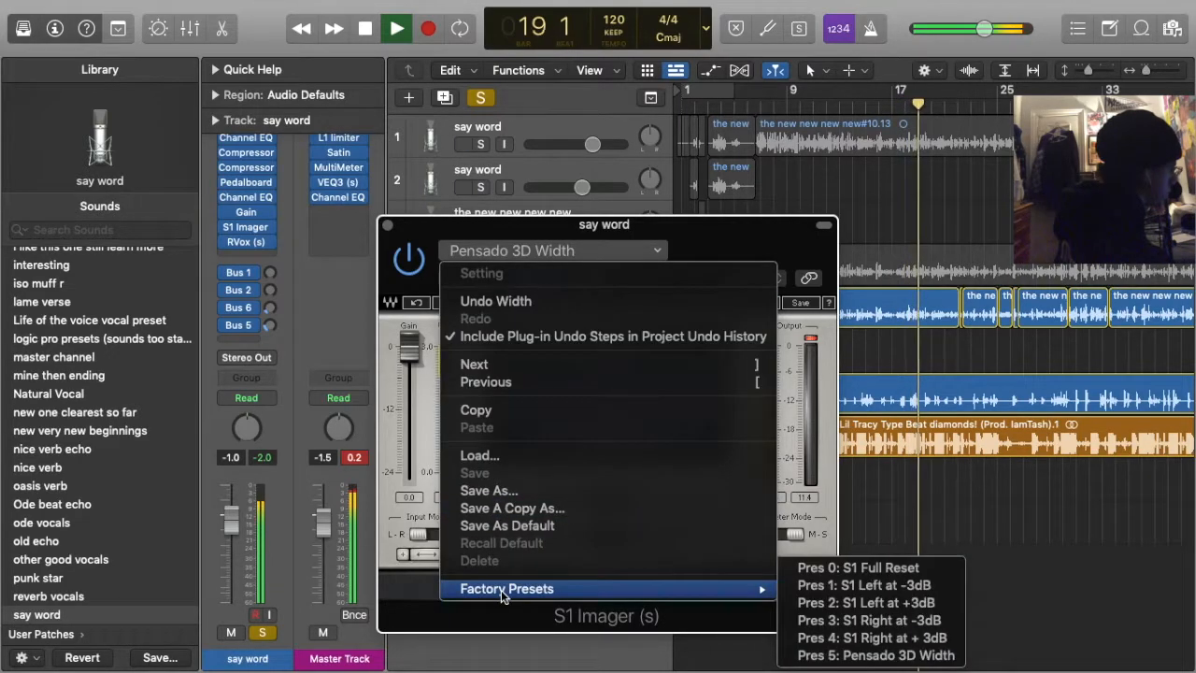
{"action": "left_click", "coordinate": [900, 654]}
{"action": "left_click", "coordinate": [408, 348]}
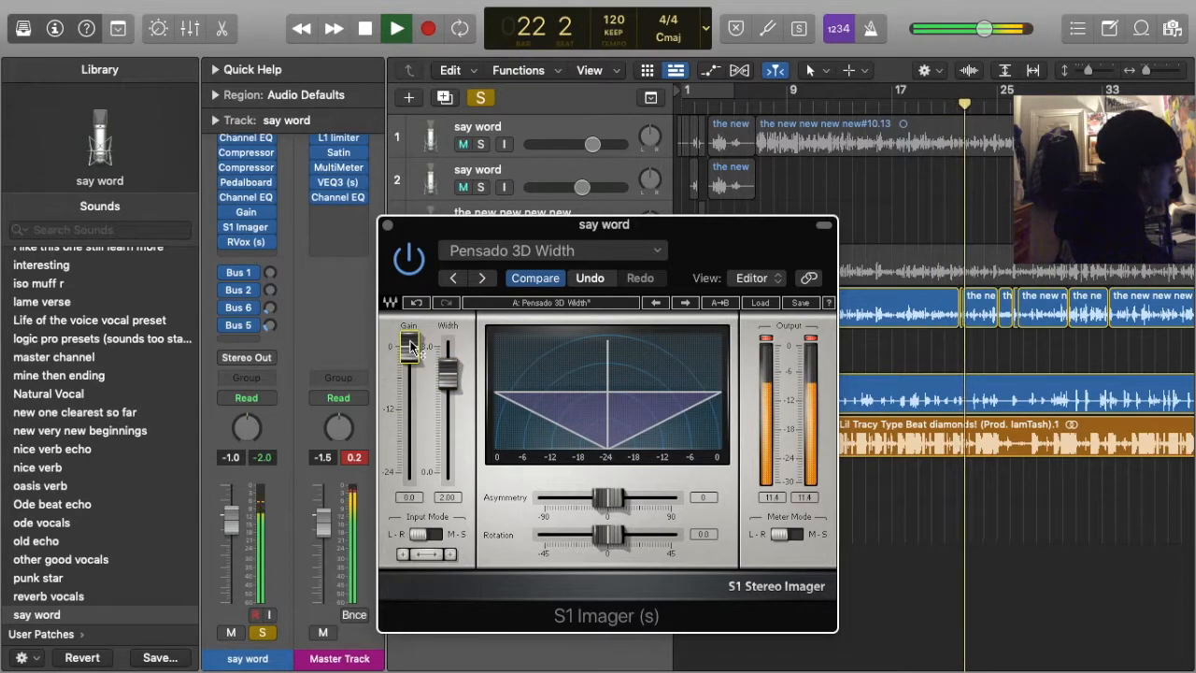
{"action": "left_click", "coordinate": [387, 225]}
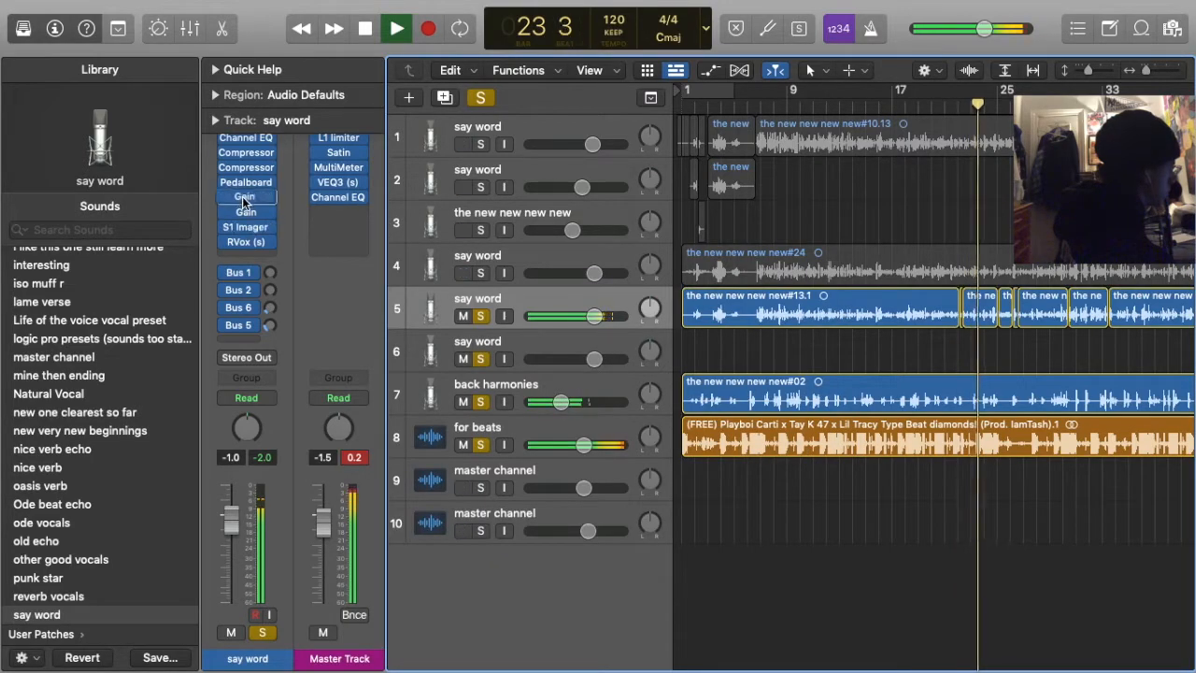
Reorder the say word inserts after Pedalboard to Channel EQ, S1 Imager, Gain and RVox, inspecting the moved plug-ins
{"action": "left_click_drag", "start_coordinate": [244, 217], "coordinate": [241, 168]}
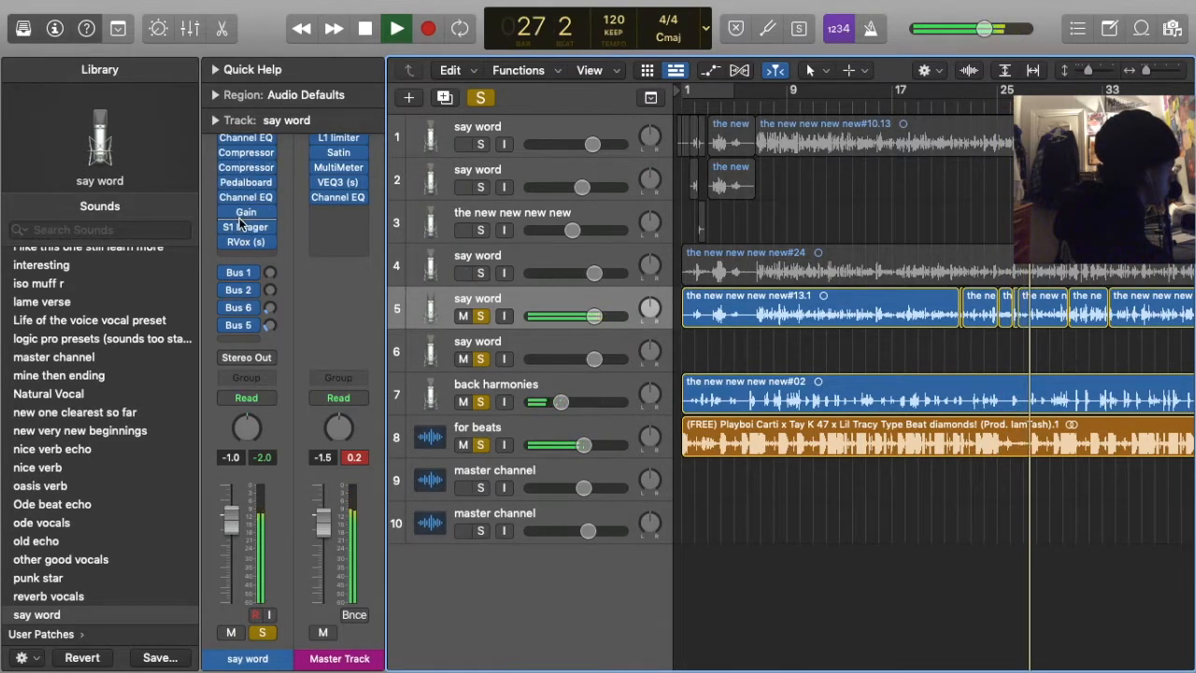
{"action": "left_click_drag", "start_coordinate": [242, 231], "coordinate": [242, 201]}
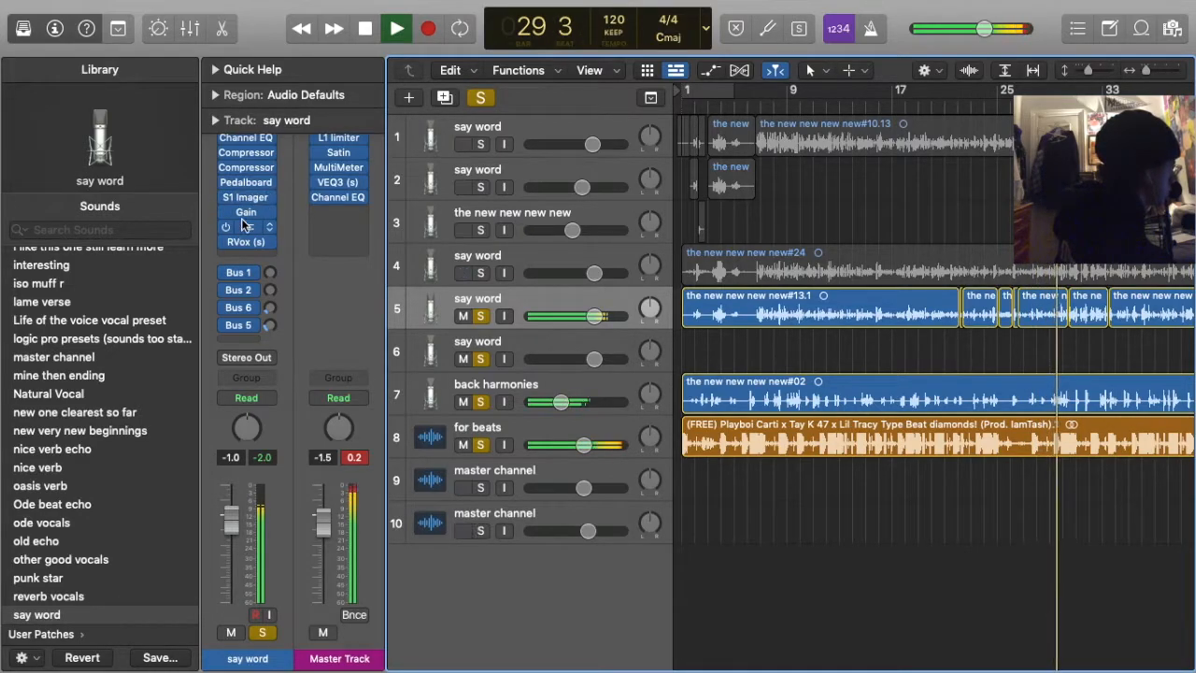
{"action": "left_click", "coordinate": [245, 210]}
{"action": "key", "text": "Escape"}
{"action": "left_click", "coordinate": [245, 208]}
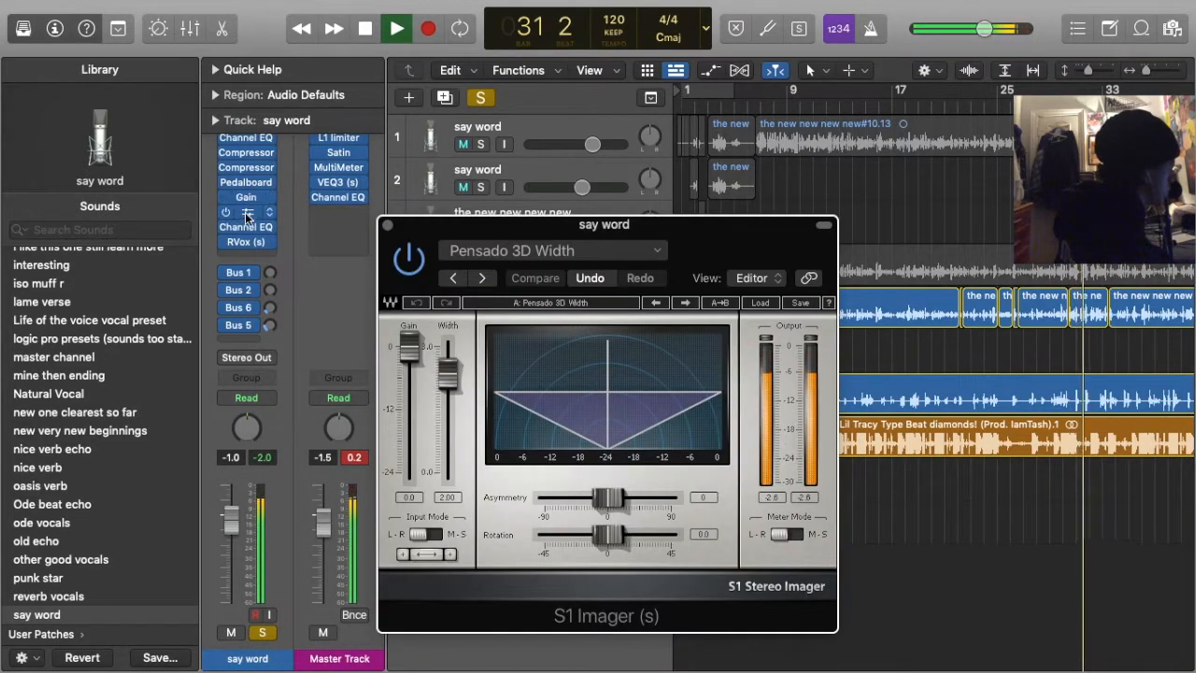
{"action": "left_click_drag", "start_coordinate": [246, 196], "coordinate": [246, 229]}
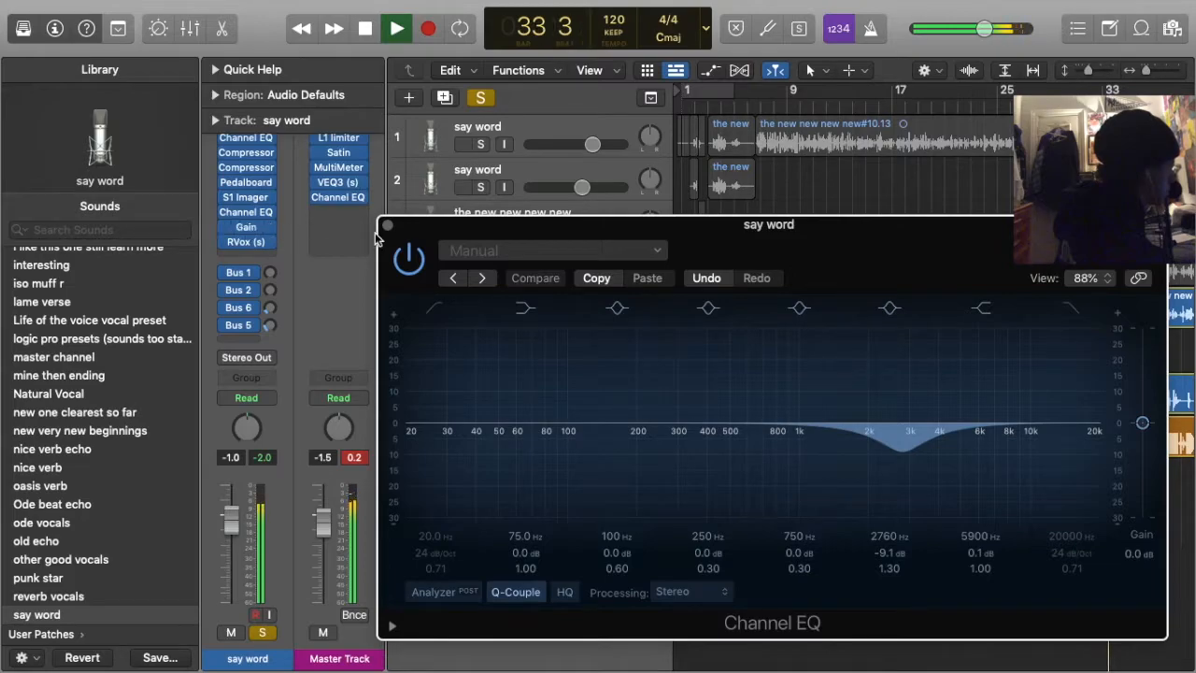
{"action": "left_click", "coordinate": [387, 226]}
{"action": "left_click_drag", "start_coordinate": [248, 199], "coordinate": [246, 228]}
{"action": "left_click", "coordinate": [246, 227]}
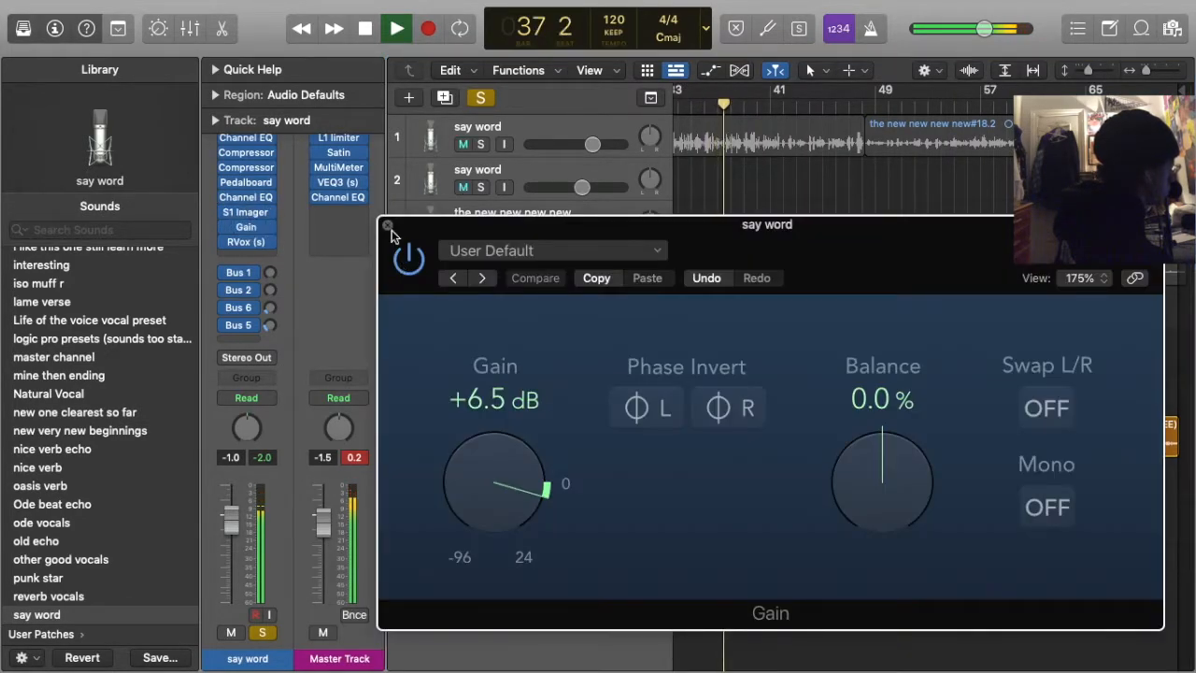
{"action": "left_click", "coordinate": [389, 228]}
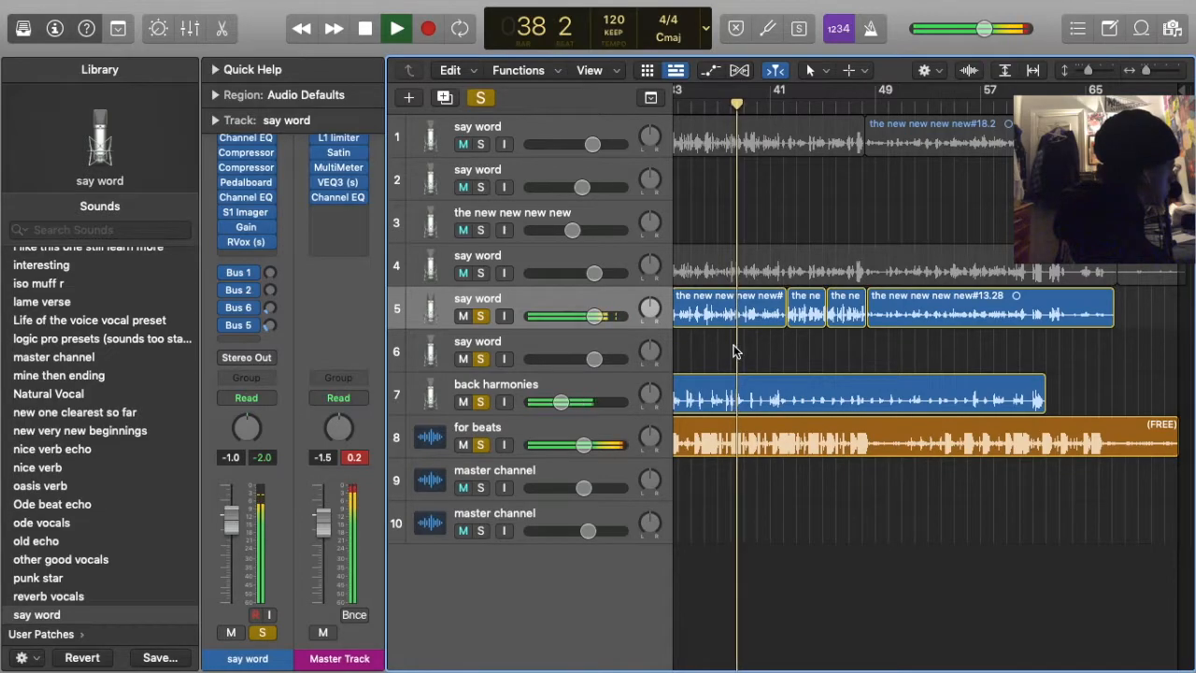
Extend the end of region #13.16 on track 5 over the two short regions up to region #13.28, and audition it from around bar 40
{"action": "scroll", "coordinate": [734, 349], "scroll_direction": "left", "scroll_amount": 3}
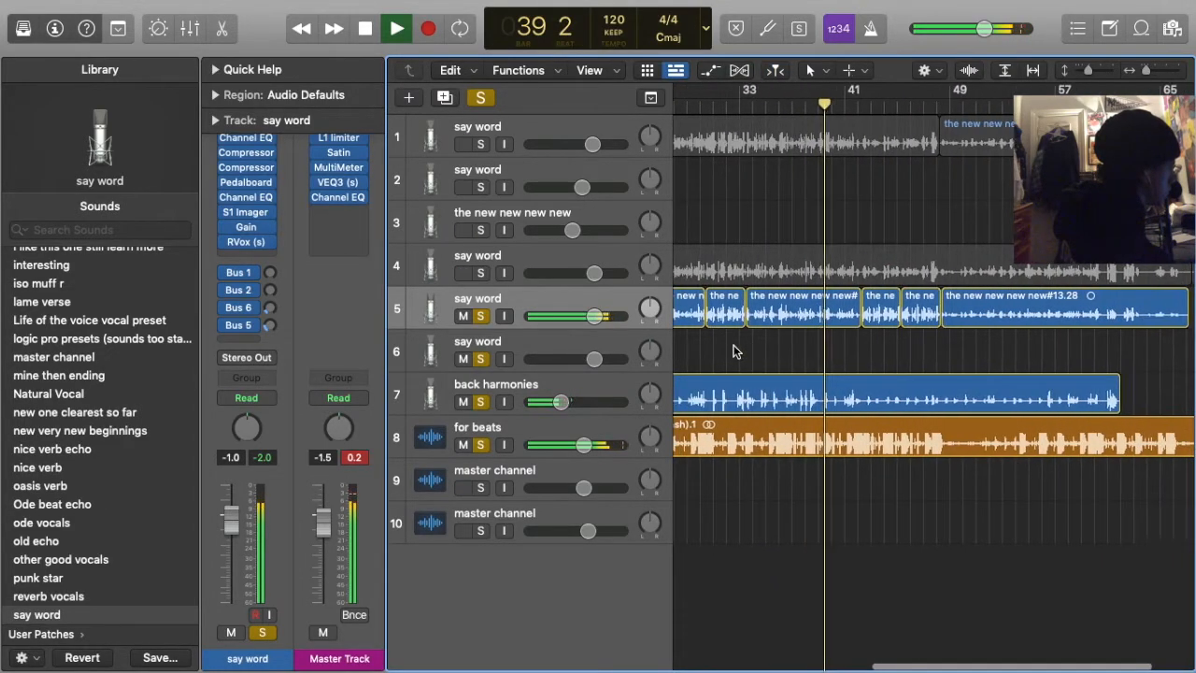
{"action": "left_click_drag", "start_coordinate": [247, 243], "coordinate": [248, 228]}
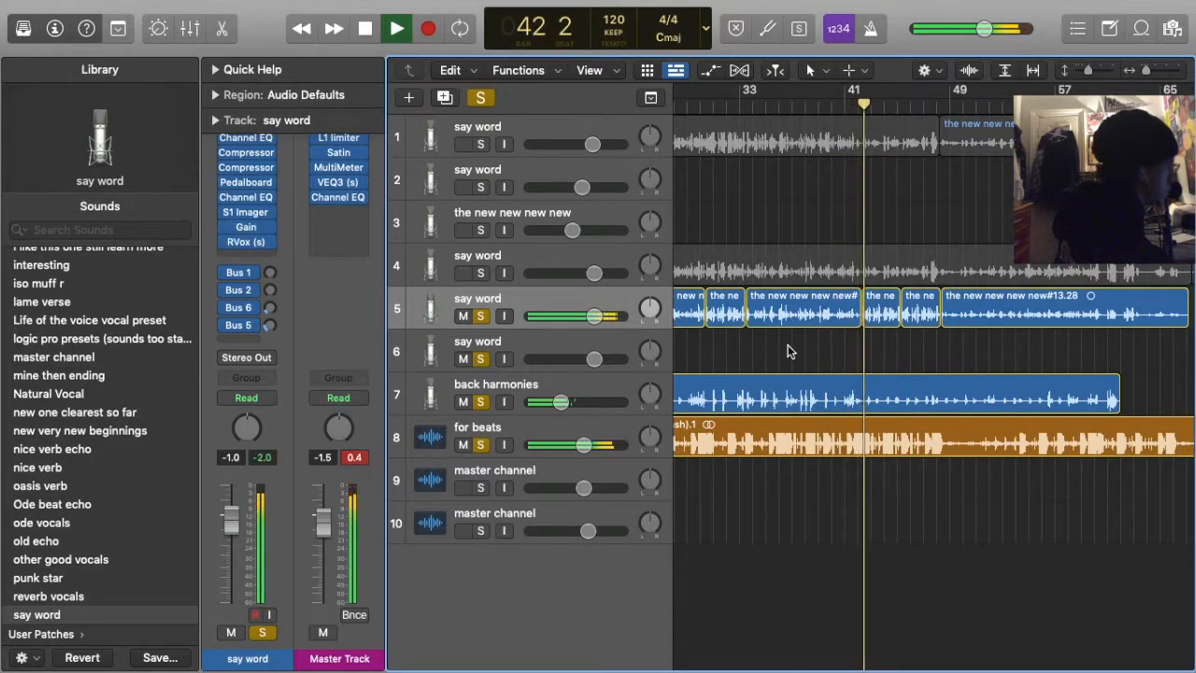
{"action": "left_click_drag", "start_coordinate": [854, 313], "coordinate": [938, 314]}
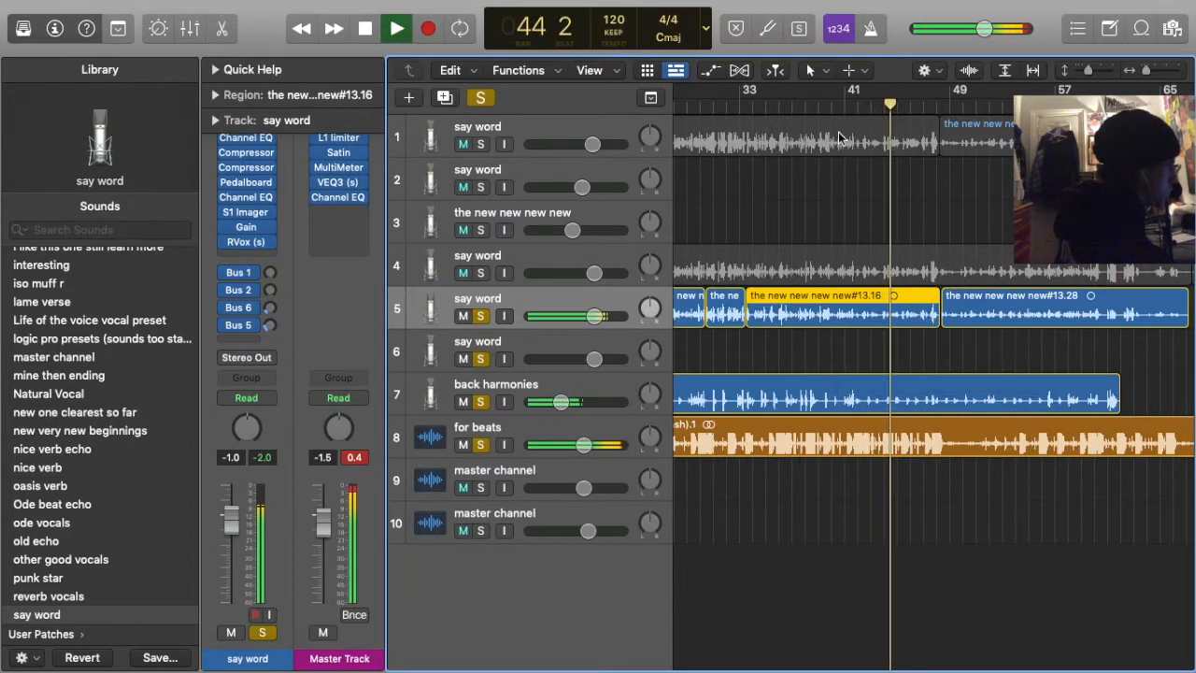
{"action": "left_click", "coordinate": [838, 93]}
{"action": "left_click", "coordinate": [805, 350]}
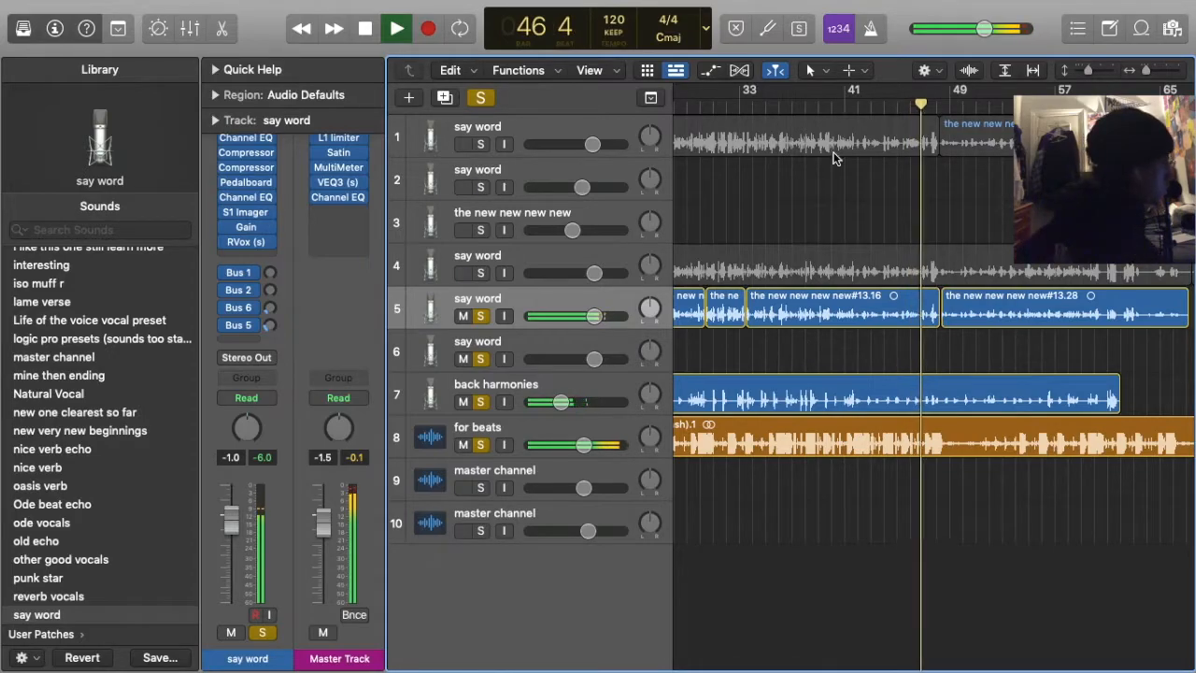
Close the gap between region #13.16 and the following region on track 5 by adjusting their edges to meet at about bar 48
{"action": "left_click", "coordinate": [897, 104]}
{"action": "key", "text": "super+Right"}
{"action": "key", "text": "super+Right"}
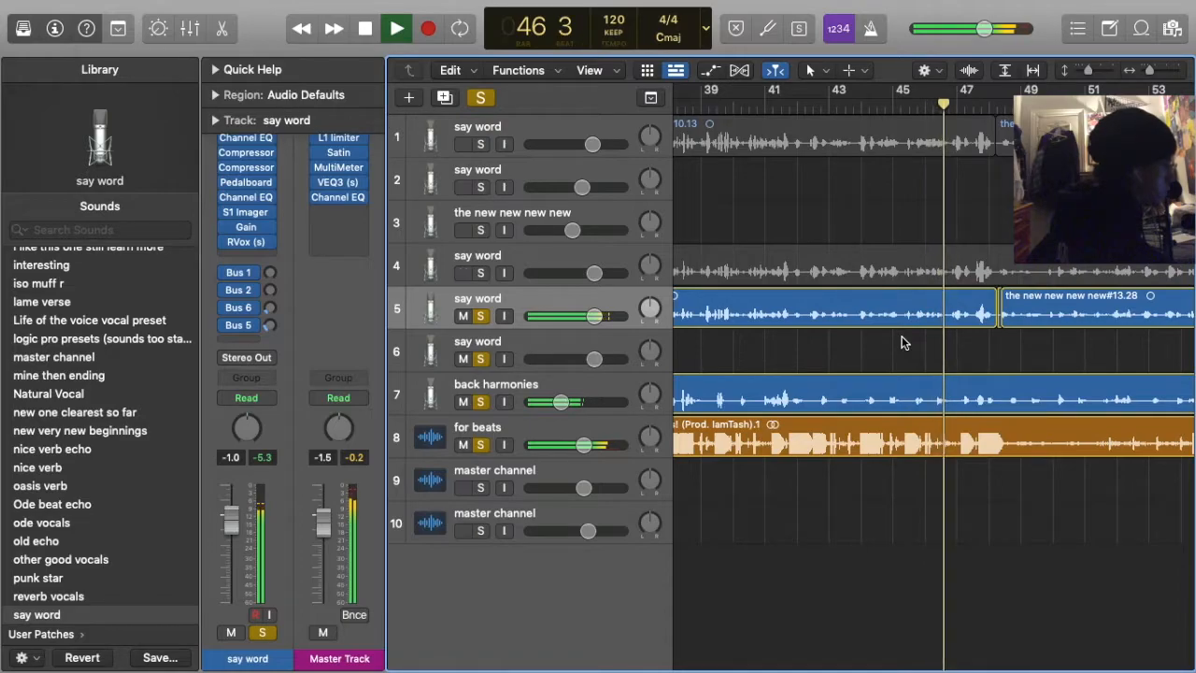
{"action": "left_click_drag", "start_coordinate": [989, 317], "coordinate": [1004, 317]}
{"action": "left_click", "coordinate": [963, 355]}
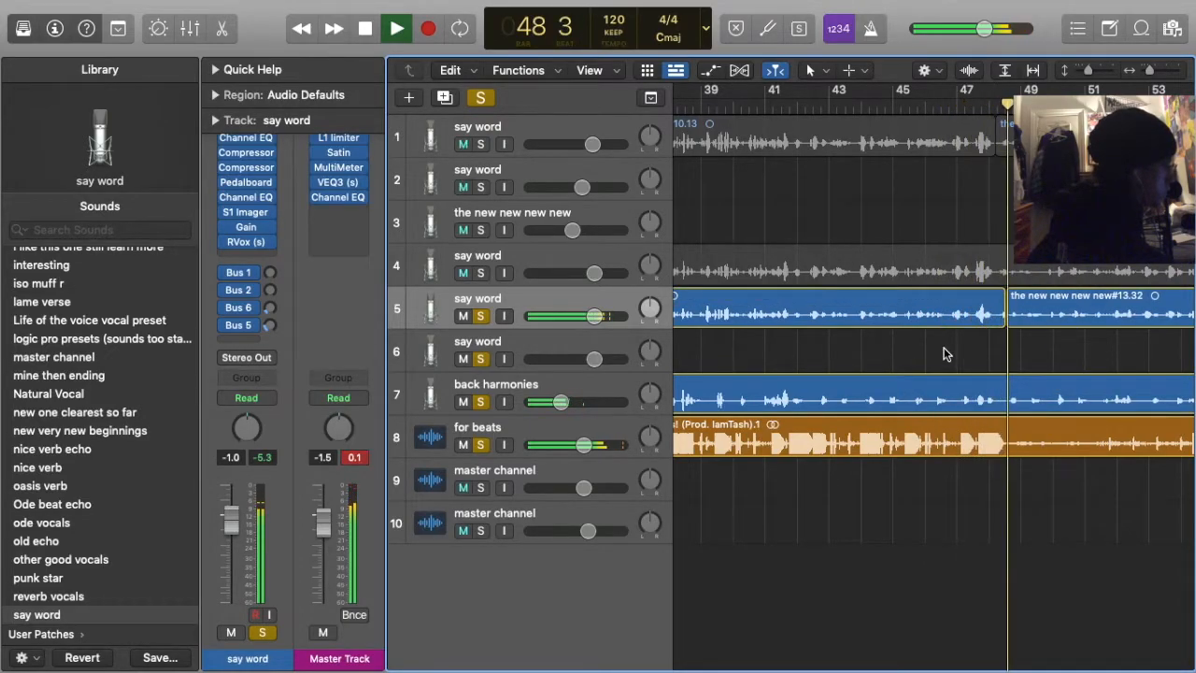
{"action": "left_click_drag", "start_coordinate": [1004, 316], "coordinate": [998, 316]}
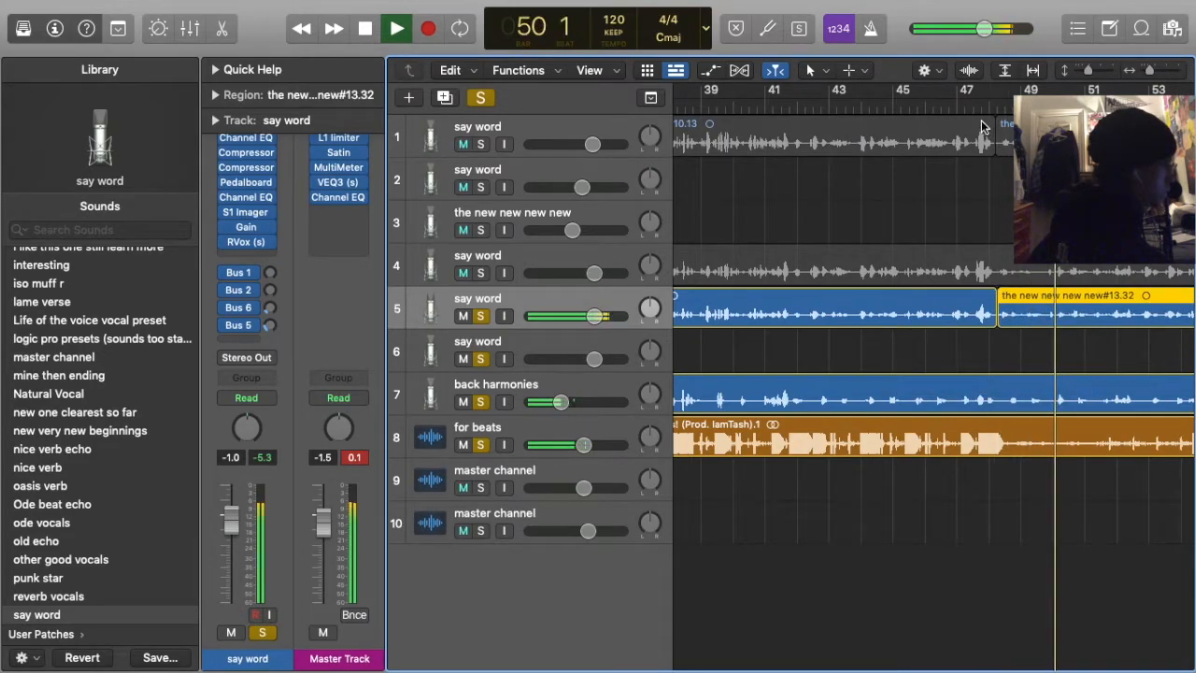
Split the beat region on track 8 at 61 3 and shorten the end of its first part back to about bar 61
{"action": "left_click", "coordinate": [944, 355]}
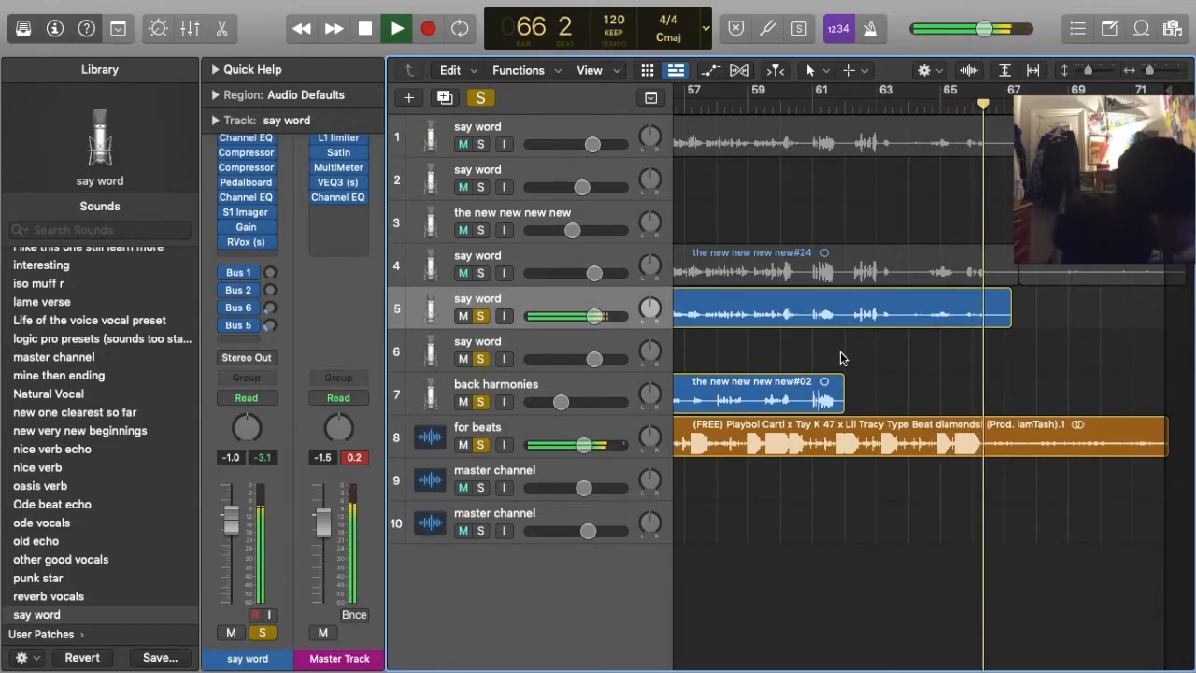
{"action": "left_click", "coordinate": [790, 101]}
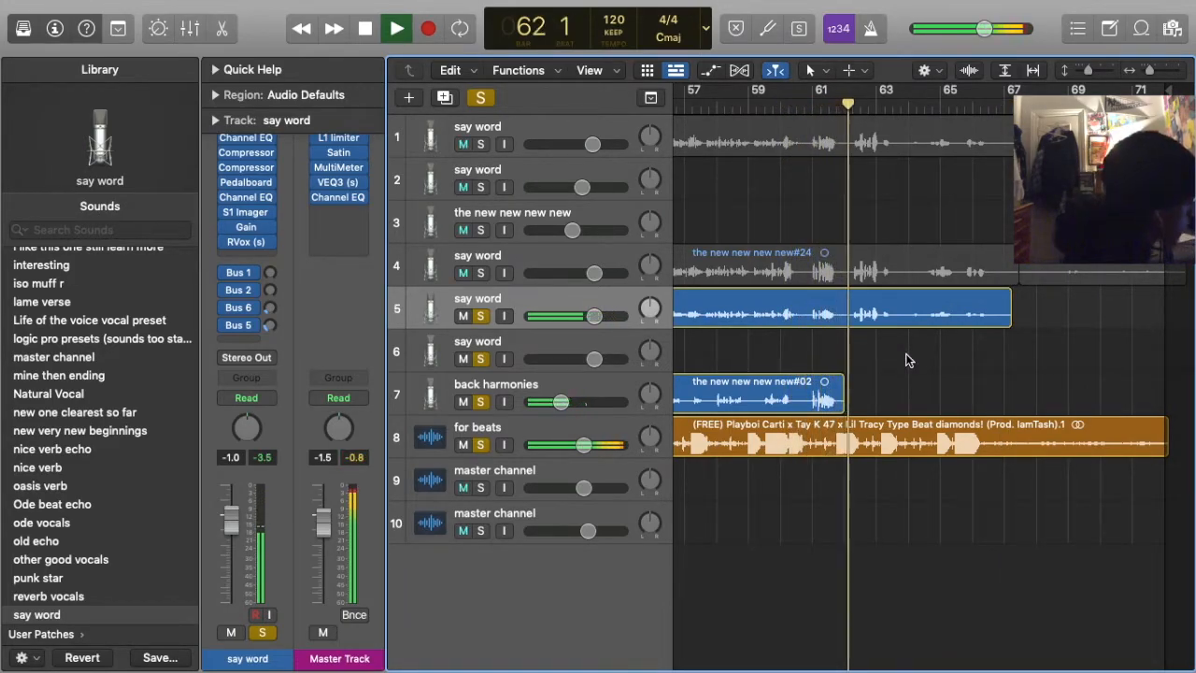
{"action": "left_click", "coordinate": [807, 111]}
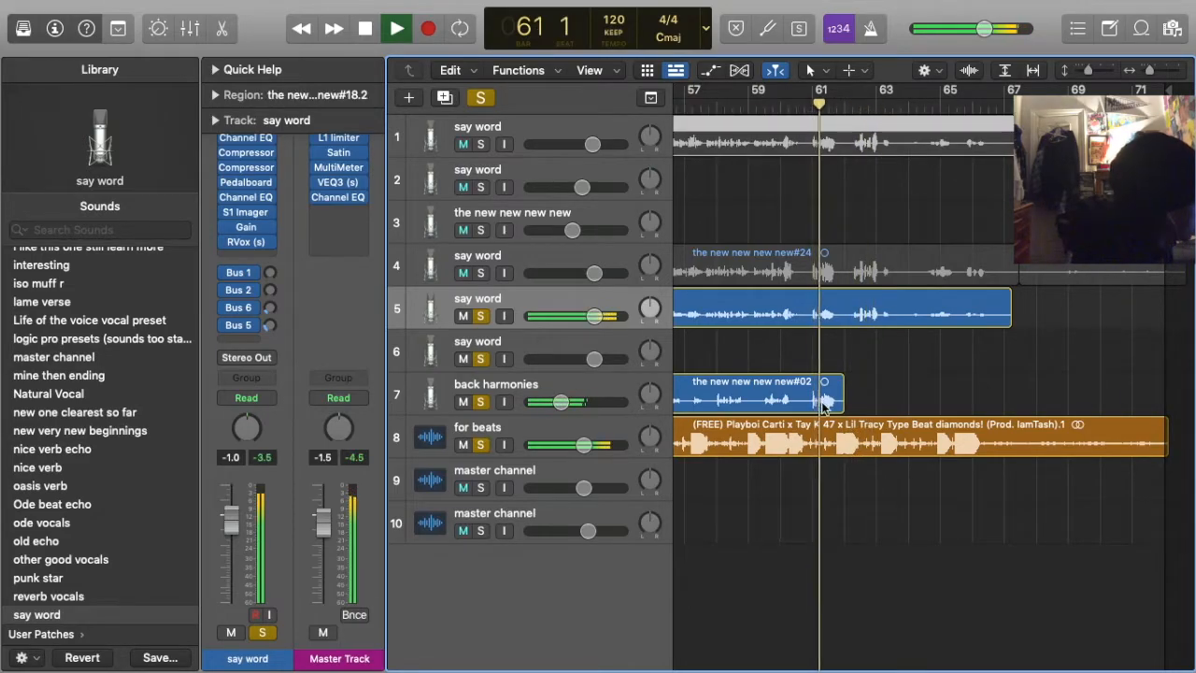
{"action": "left_click", "coordinate": [815, 448]}
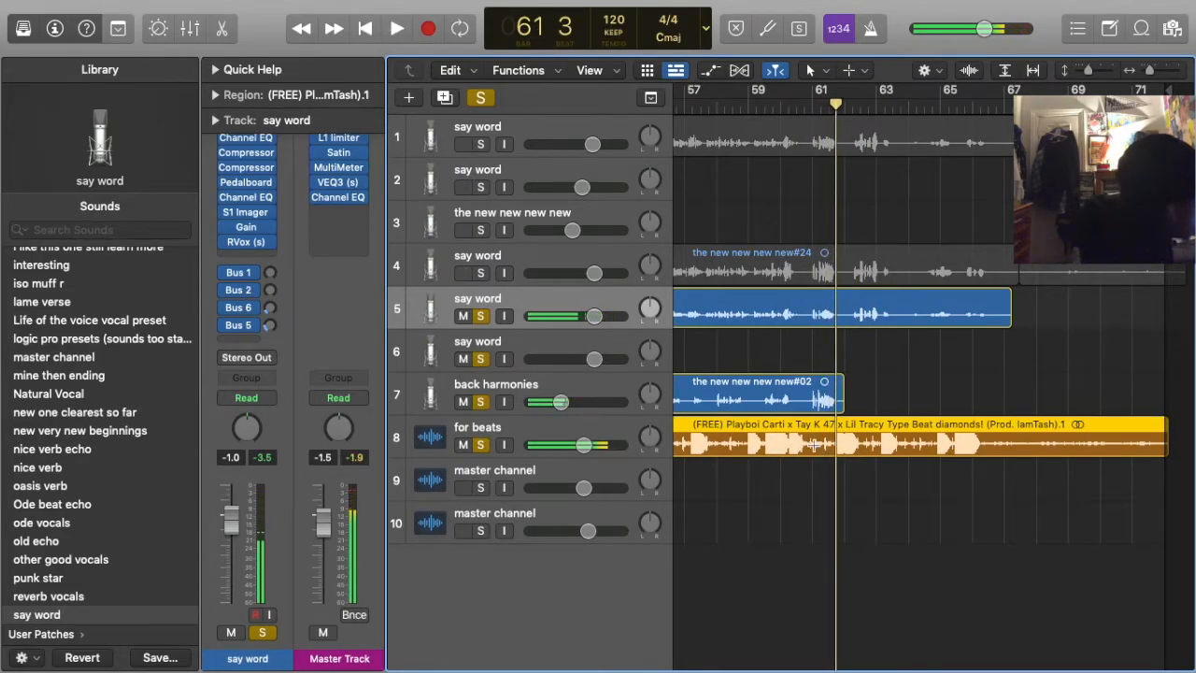
{"action": "key", "text": "super+t"}
{"action": "left_click_drag", "start_coordinate": [834, 448], "coordinate": [811, 449]}
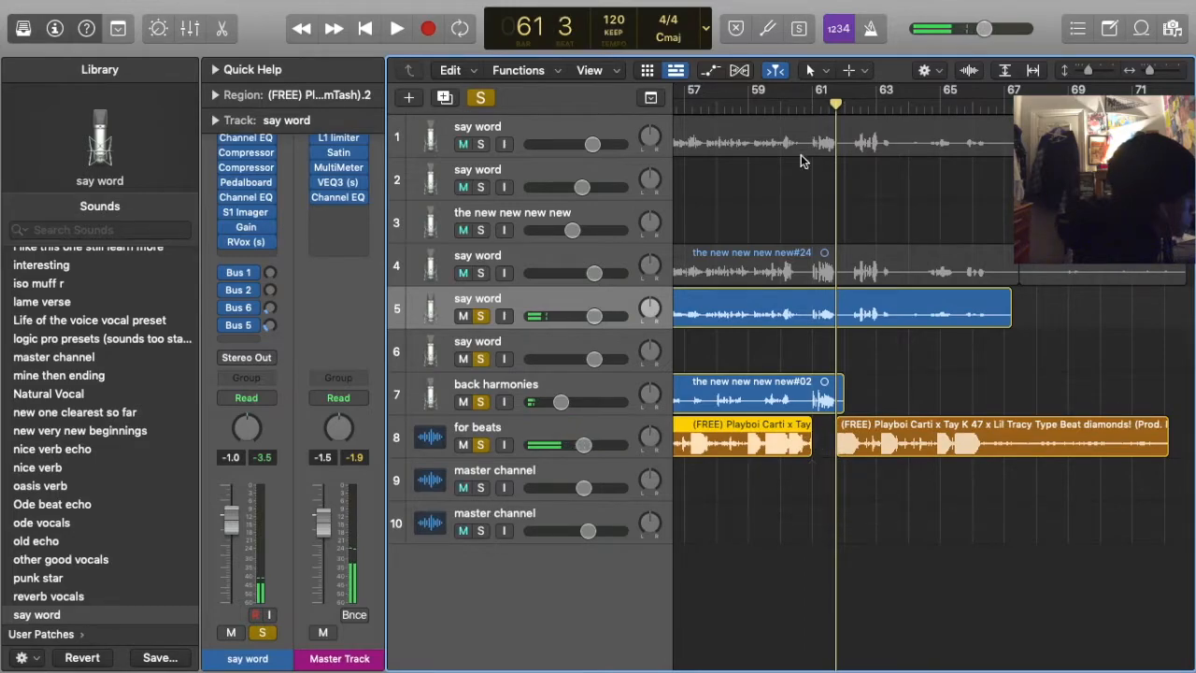
Audition the beat gap after bar 61 and trim the second beat region's start to its first hit just before bar 62
{"action": "key", "text": "space"}
{"action": "left_click", "coordinate": [930, 383]}
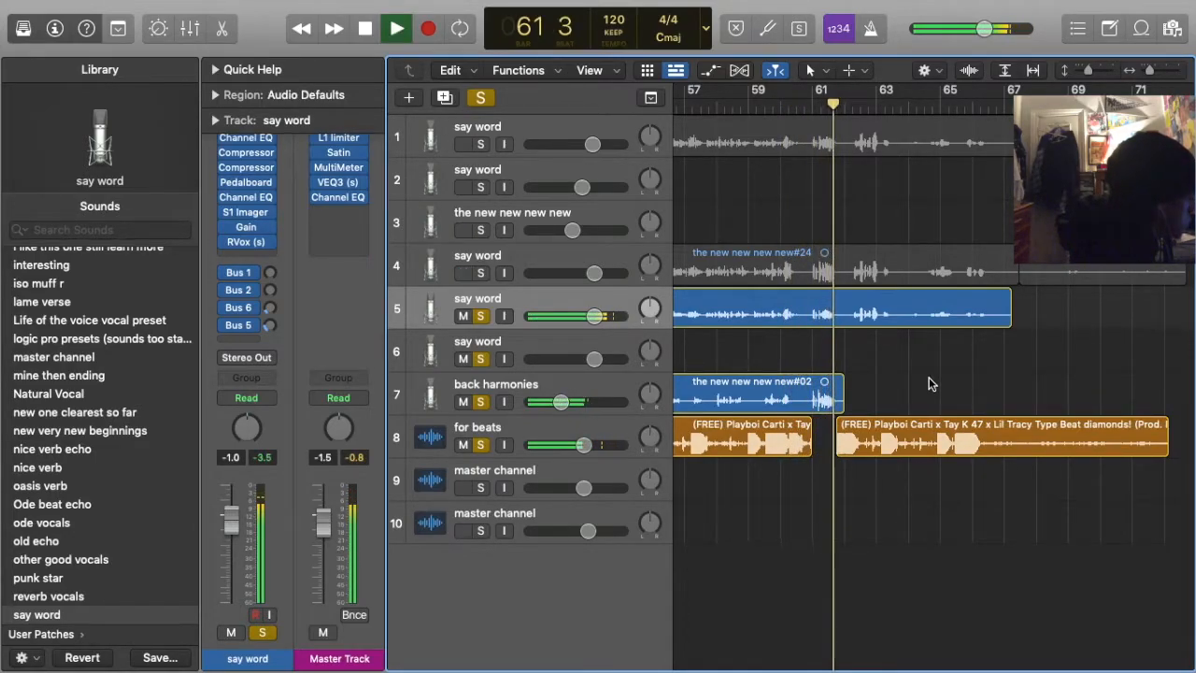
{"action": "key", "text": "super+Right"}
{"action": "key", "text": "super+Right"}
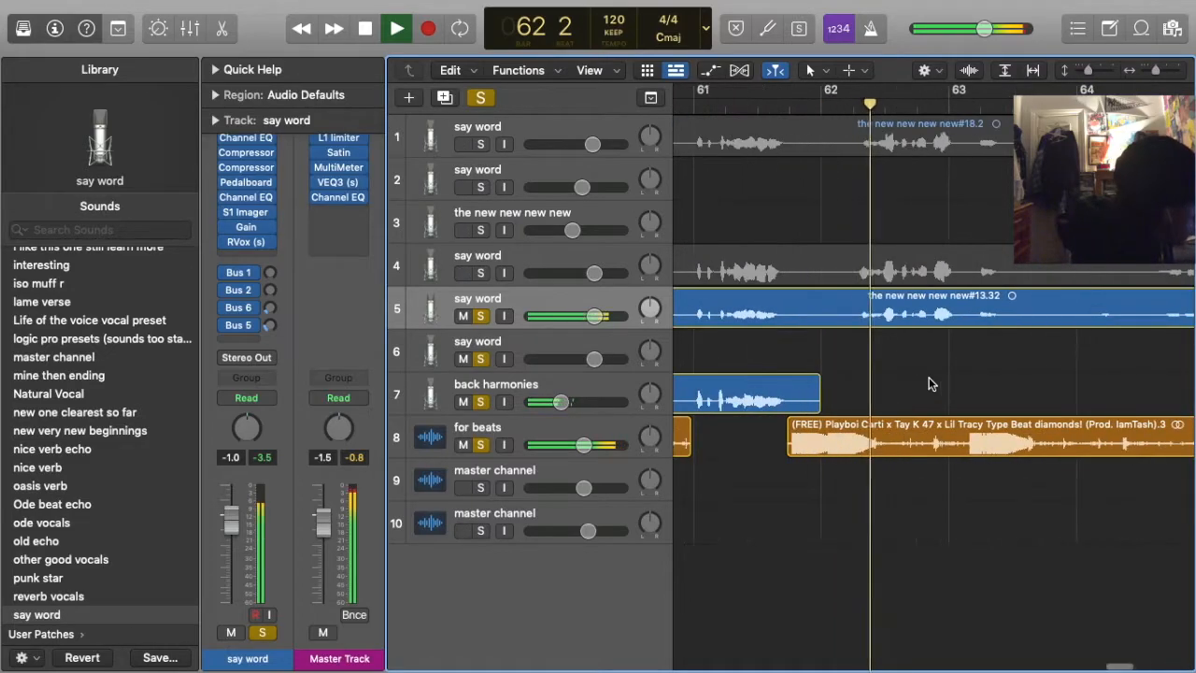
{"action": "left_click", "coordinate": [784, 449]}
{"action": "left_click_drag", "start_coordinate": [788, 449], "coordinate": [780, 449]}
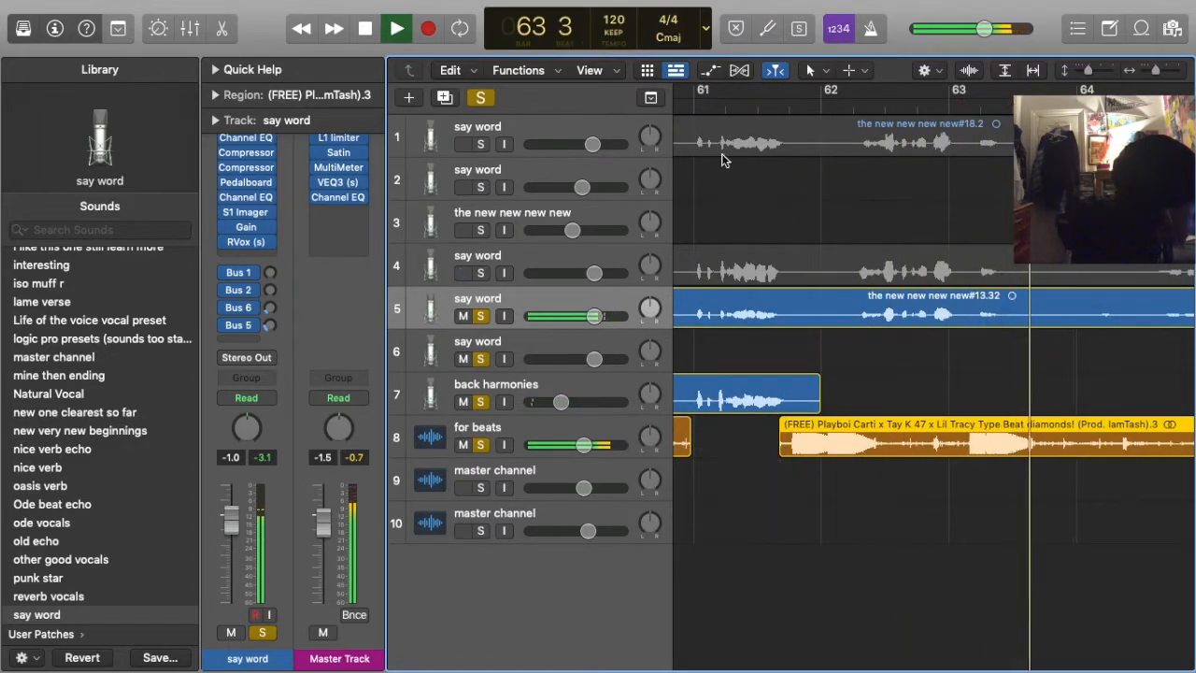
{"action": "left_click", "coordinate": [906, 390]}
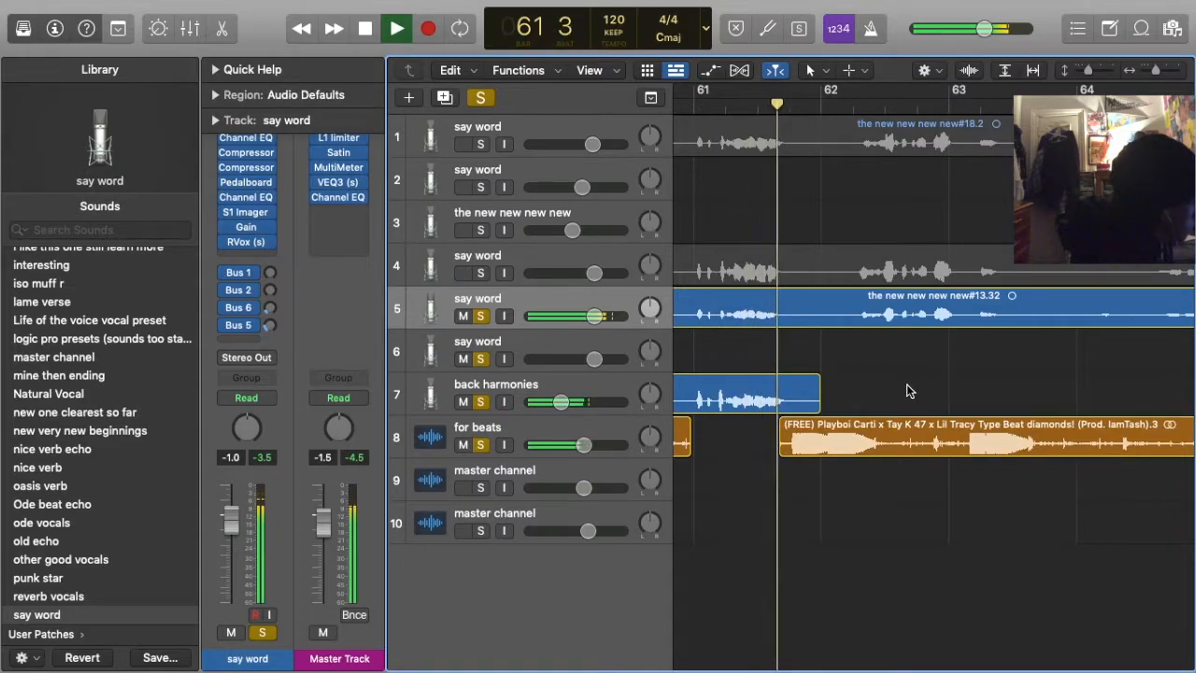
{"action": "left_click_drag", "start_coordinate": [781, 450], "coordinate": [790, 452]}
{"action": "key", "text": "super+Right"}
{"action": "key", "text": "super+Right"}
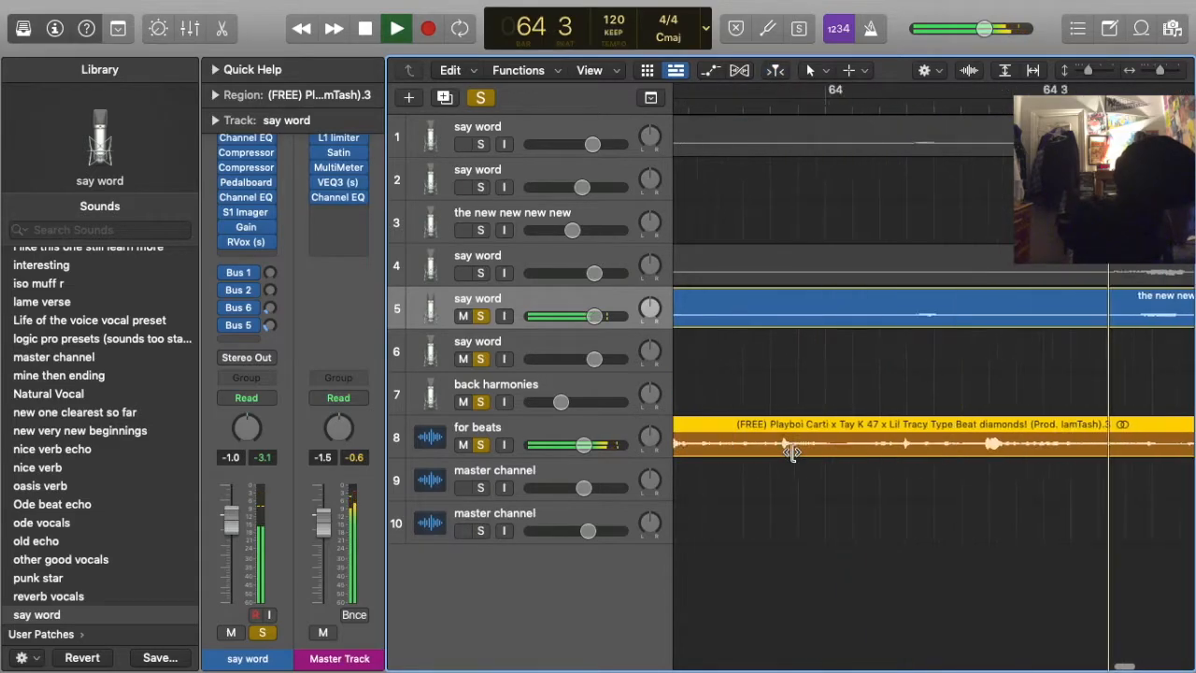
{"action": "scroll", "coordinate": [790, 452], "scroll_direction": "left", "scroll_amount": 10}
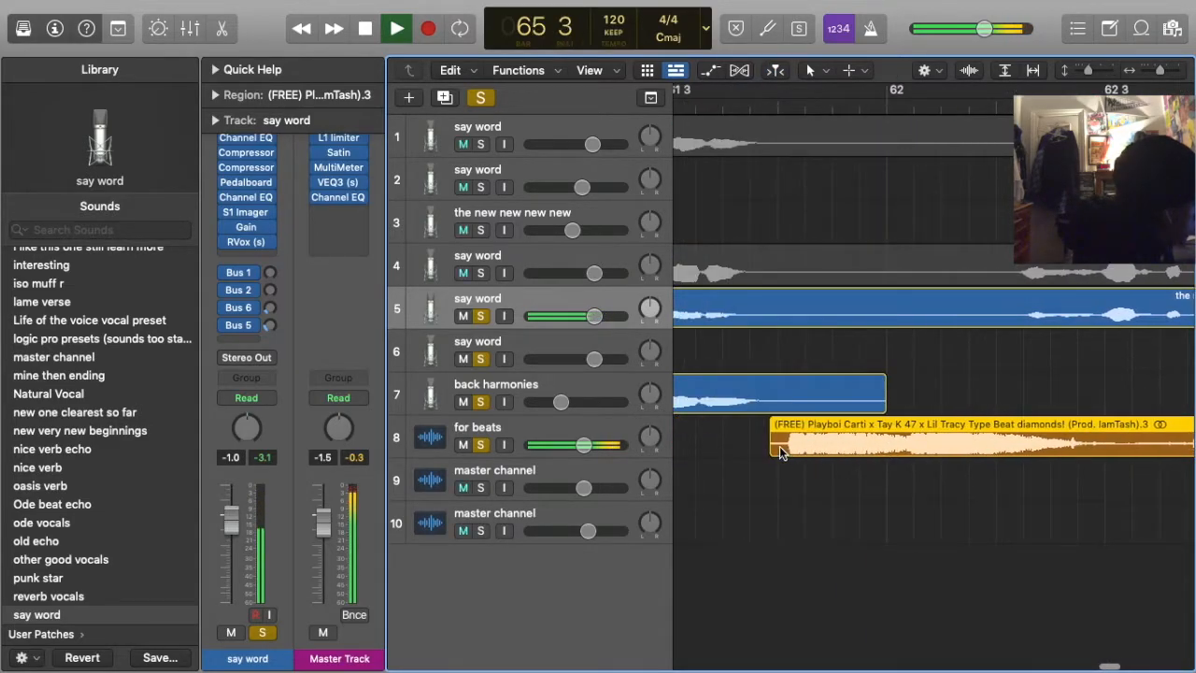
{"action": "left_click_drag", "start_coordinate": [774, 447], "coordinate": [790, 448]}
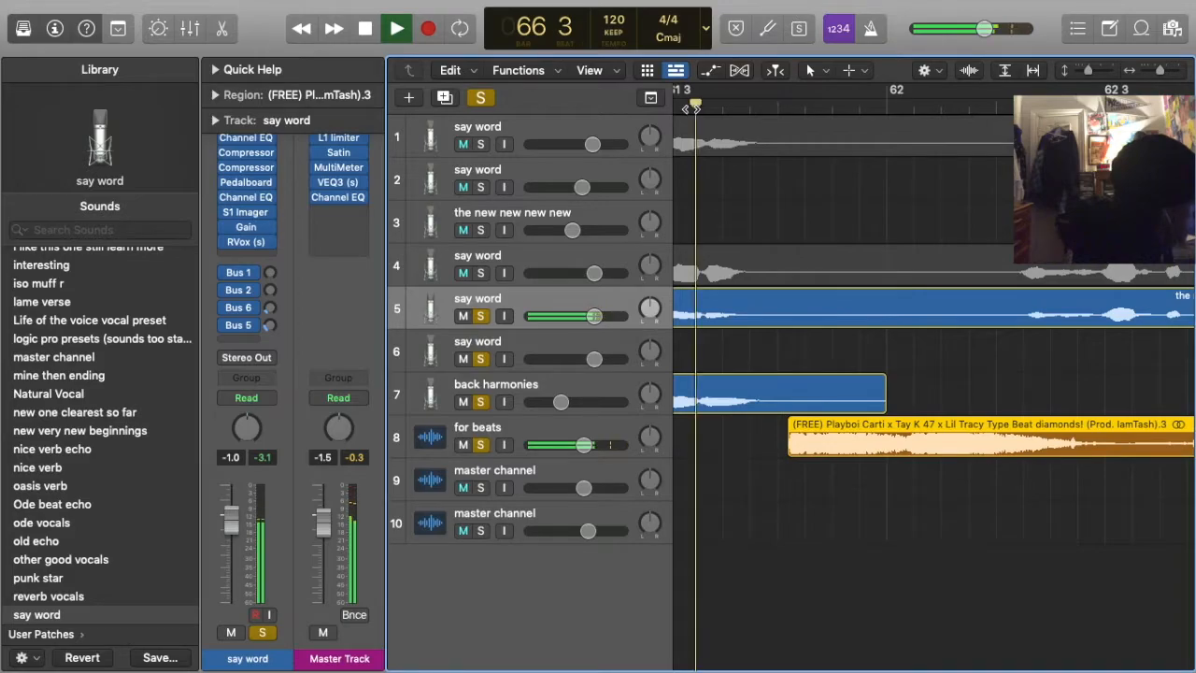
{"action": "scroll", "coordinate": [934, 373], "scroll_direction": "left", "scroll_amount": 10}
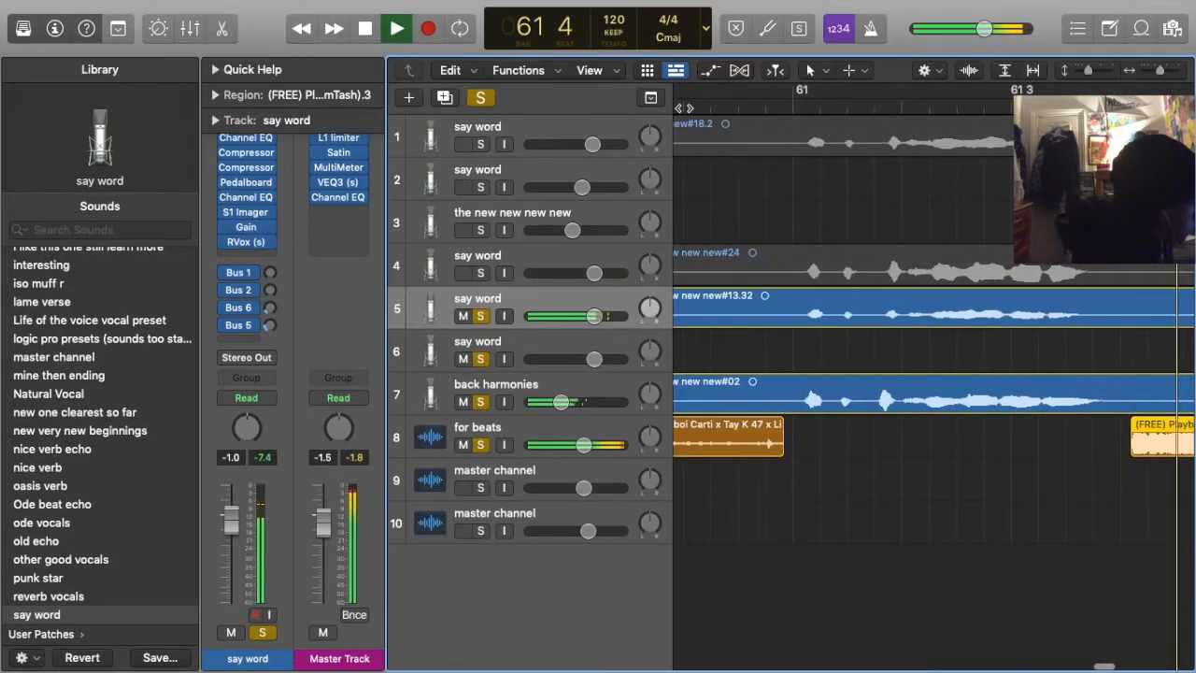
{"action": "left_click", "coordinate": [915, 470]}
Audition the beat gap and the closing vocal on track 5 between about bars 59 and 67
{"action": "scroll", "coordinate": [915, 472], "scroll_direction": "down", "scroll_amount": 5}
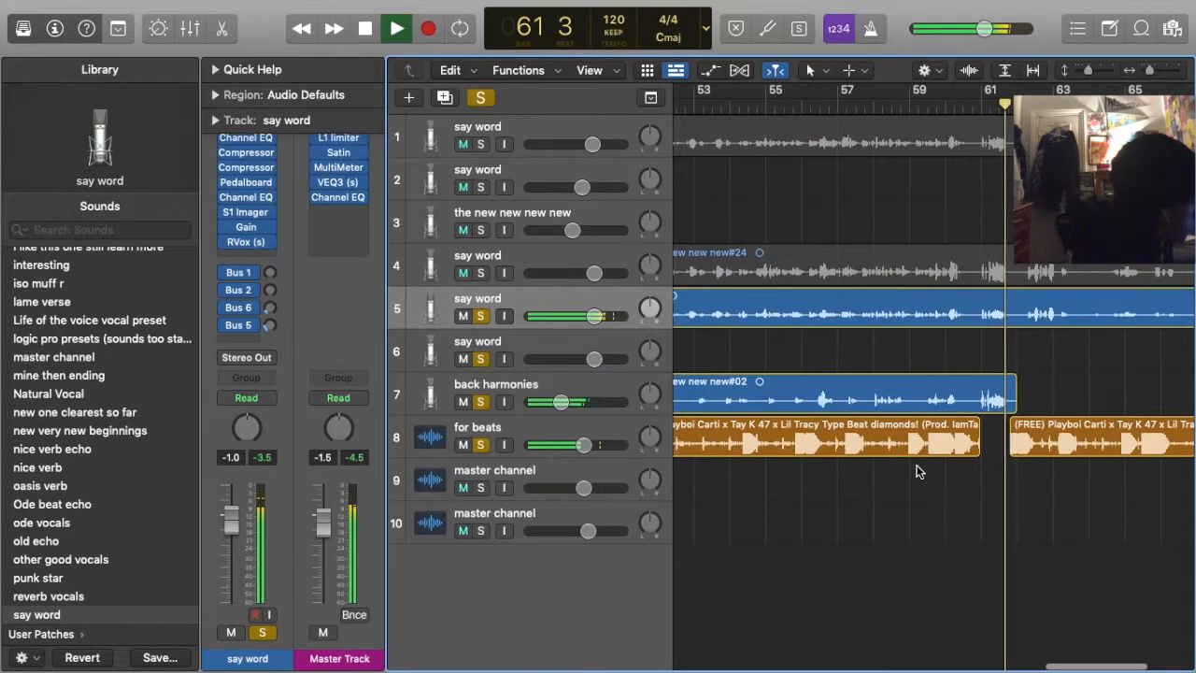
{"action": "scroll", "coordinate": [1064, 364], "scroll_direction": "down", "scroll_amount": 10}
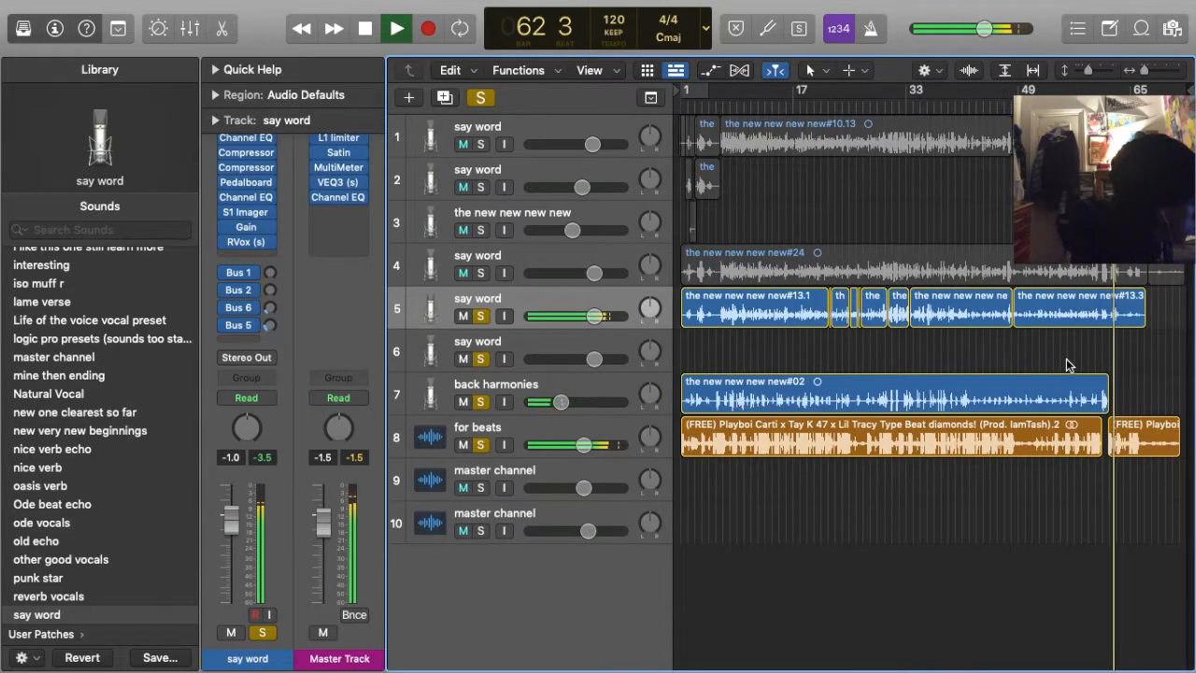
{"action": "scroll", "coordinate": [1062, 348], "scroll_direction": "up", "scroll_amount": 10}
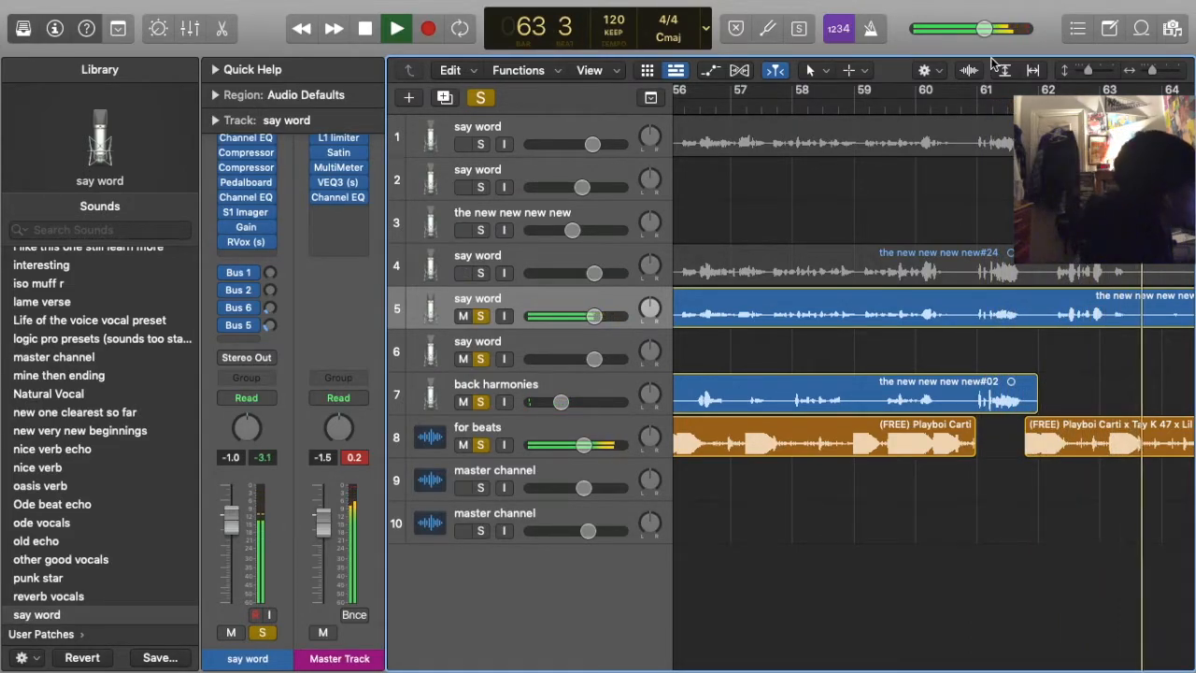
{"action": "scroll", "coordinate": [892, 364], "scroll_direction": "left", "scroll_amount": 5}
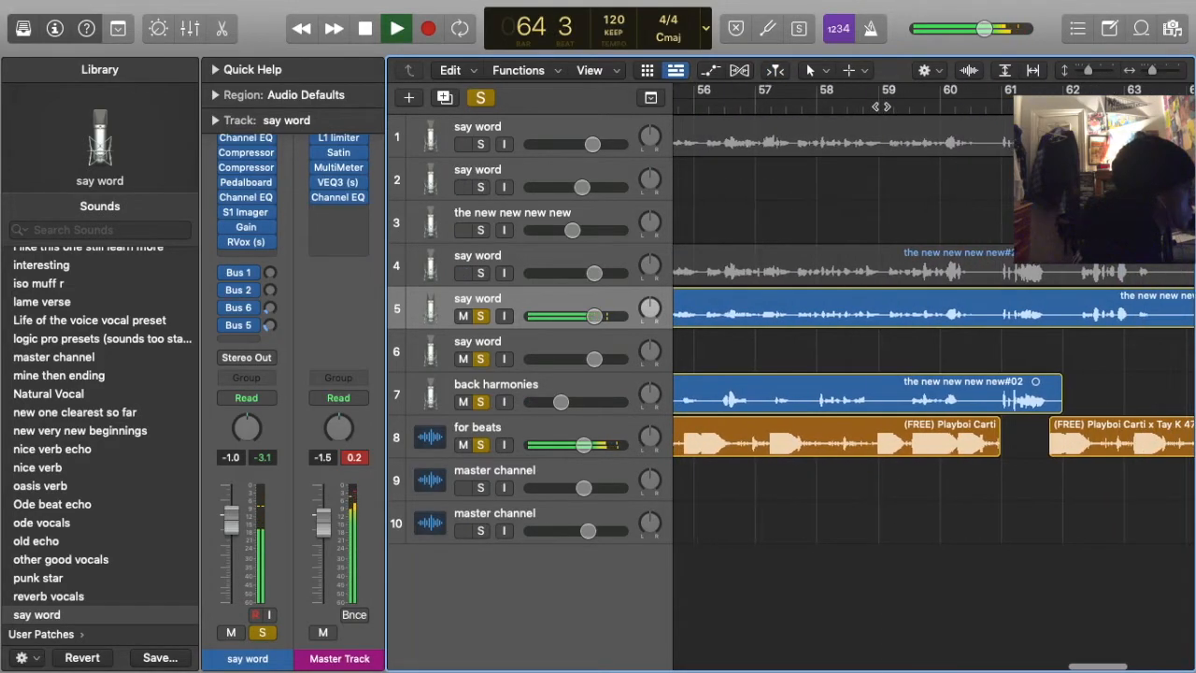
{"action": "left_click", "coordinate": [890, 361]}
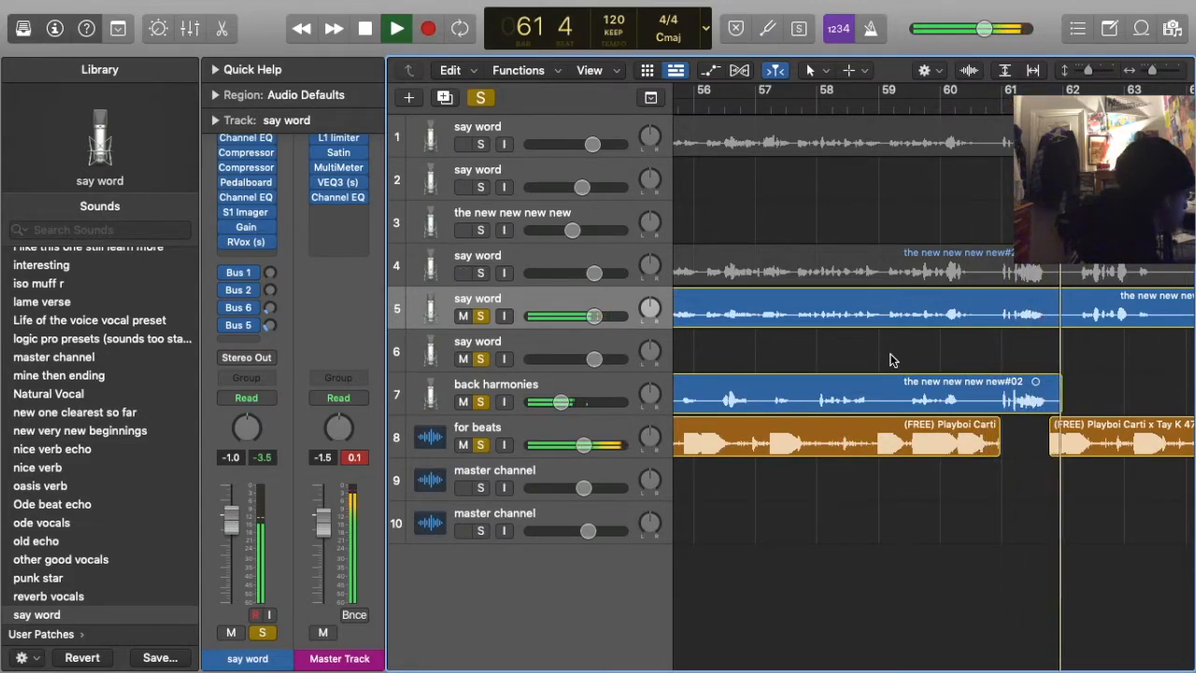
{"action": "scroll", "coordinate": [890, 361], "scroll_direction": "right", "scroll_amount": 5}
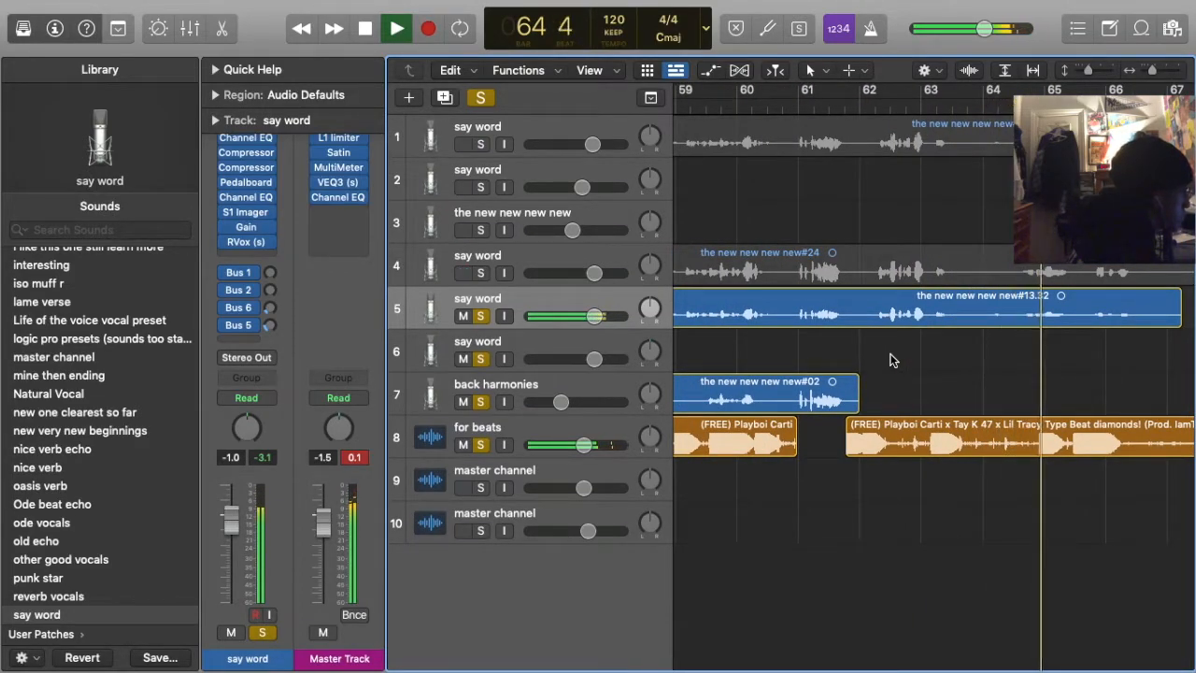
{"action": "scroll", "coordinate": [890, 360], "scroll_direction": "right", "scroll_amount": 2}
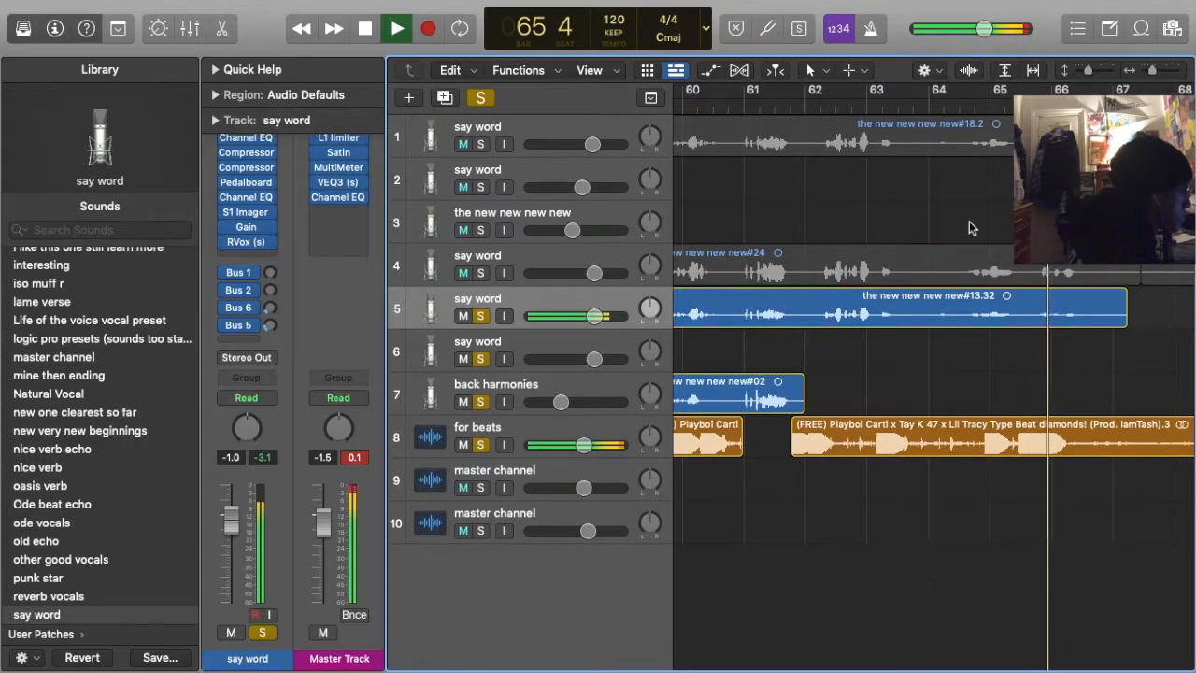
{"action": "left_click", "coordinate": [937, 90]}
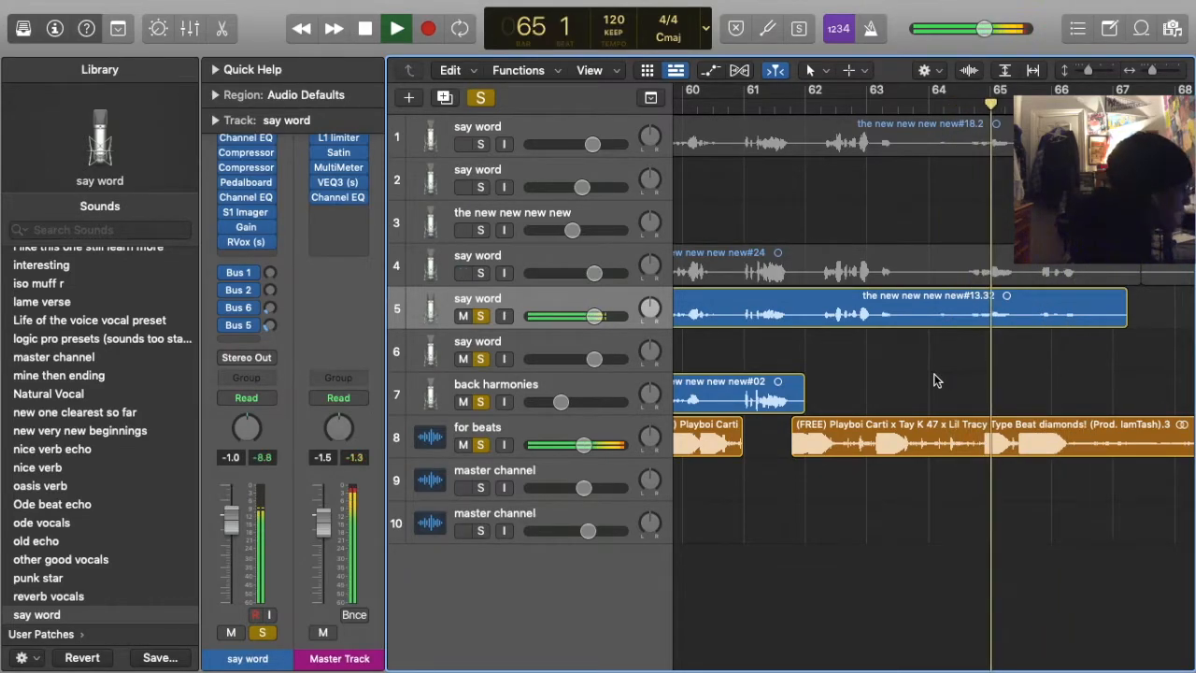
{"action": "left_click", "coordinate": [952, 105]}
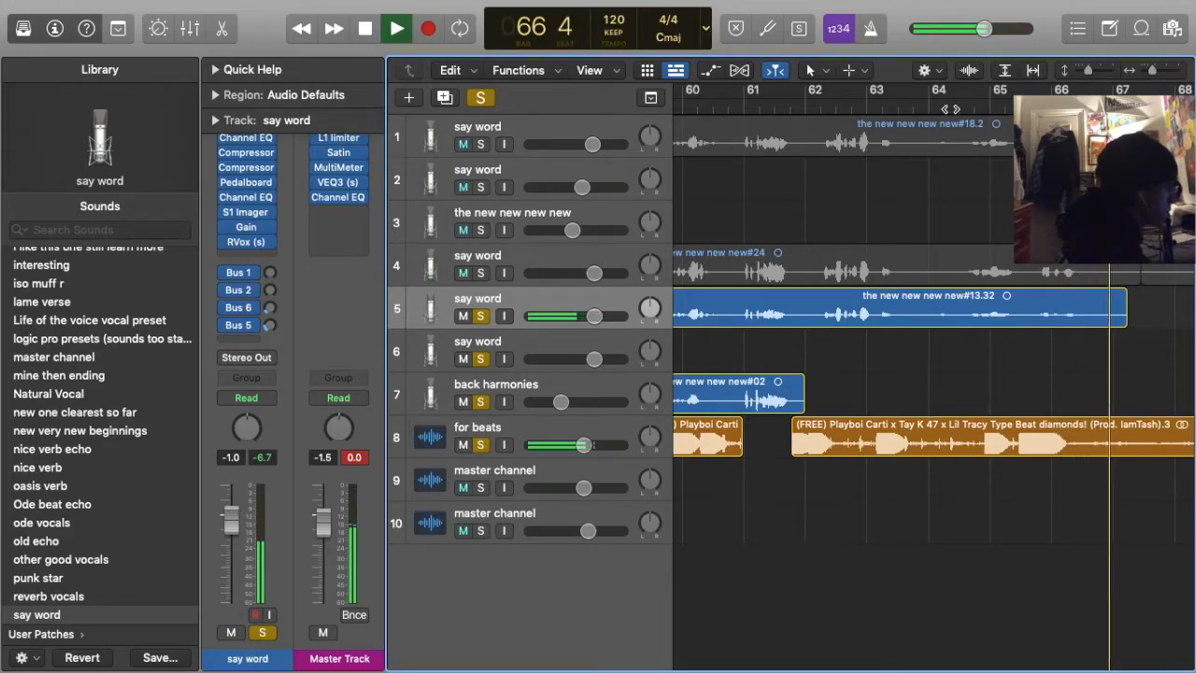
Record a vocal take over the end of track 5 from about 64 3 to 66 2, audition it, and undo it
{"action": "left_click", "coordinate": [953, 105]}
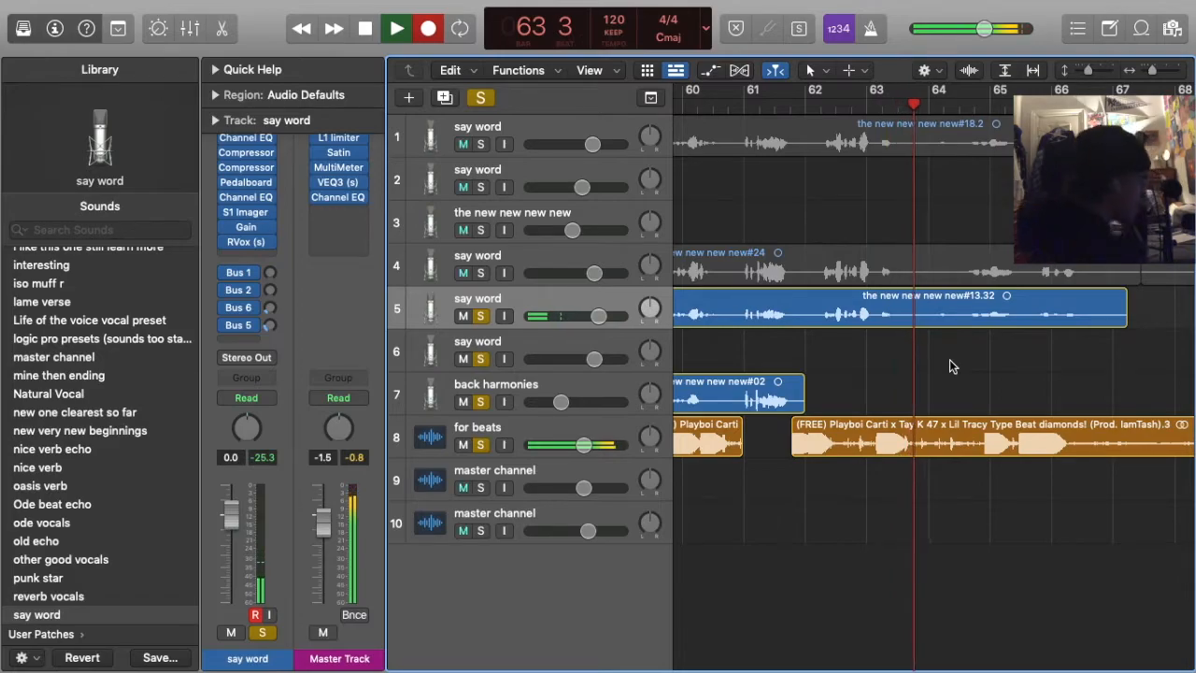
{"action": "key", "text": "r"}
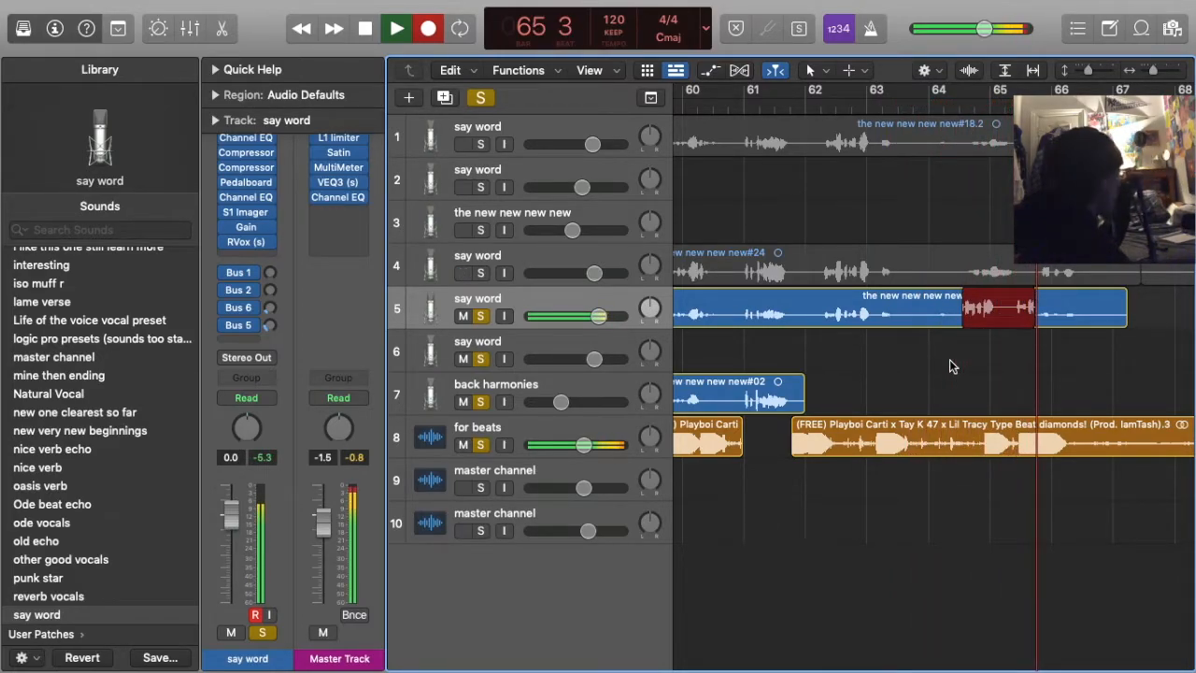
{"action": "key", "text": "space"}
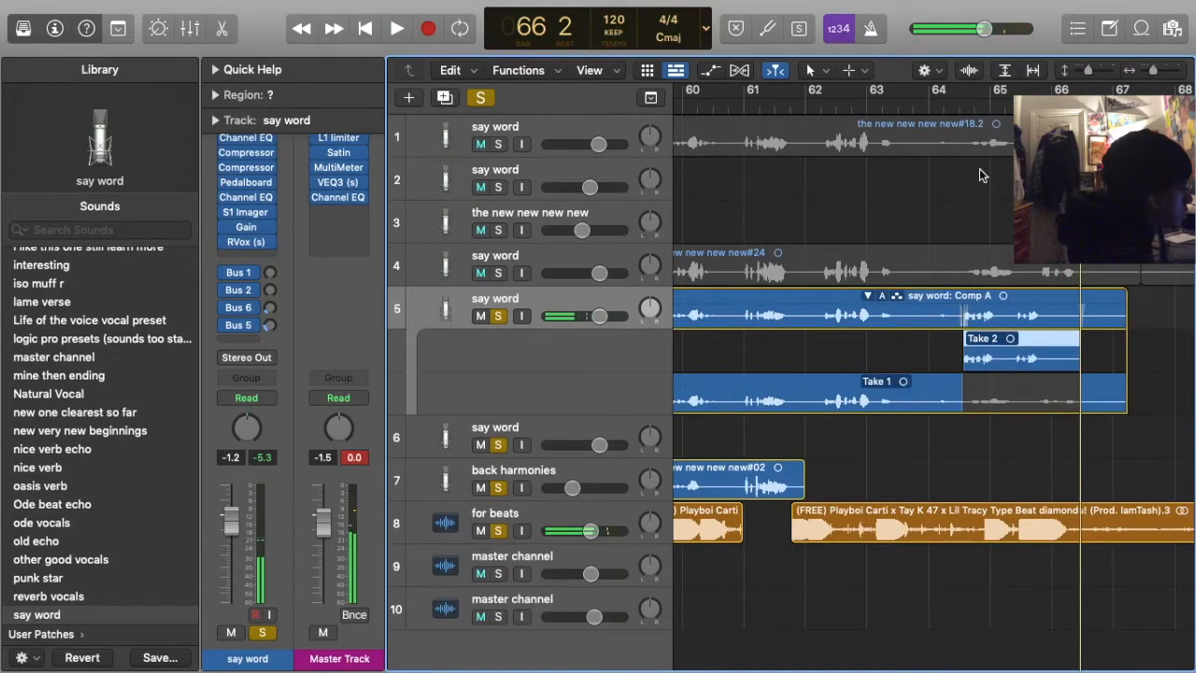
{"action": "key", "text": "space"}
{"action": "double_click", "coordinate": [989, 303]}
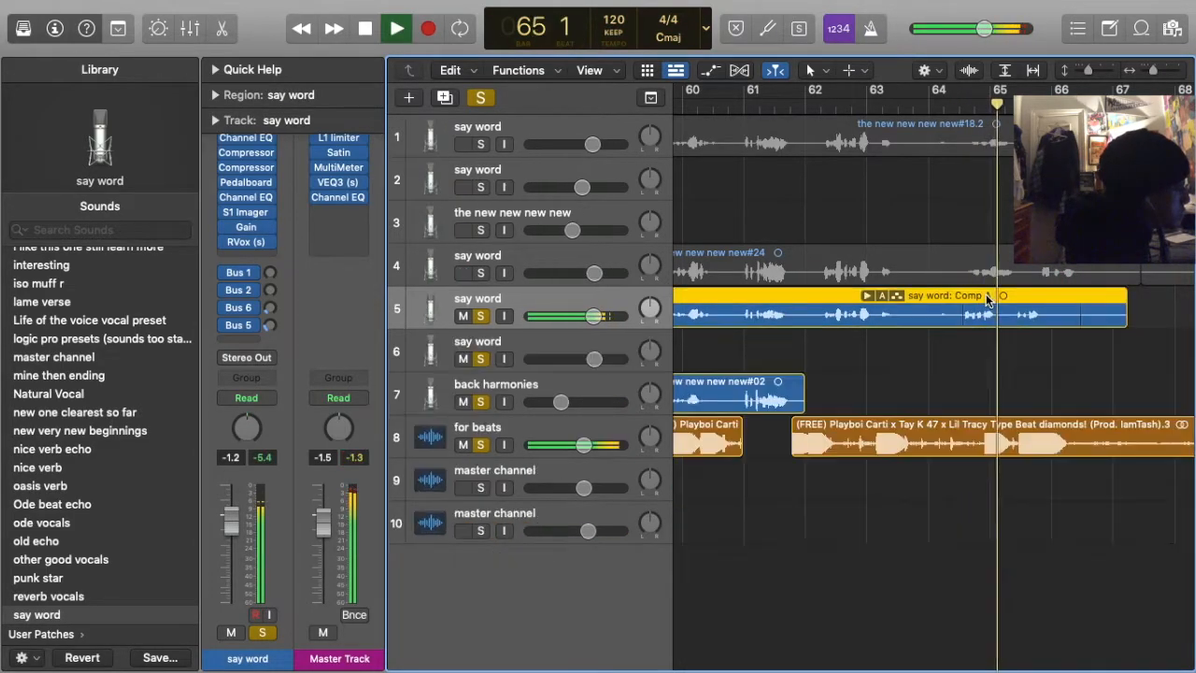
{"action": "key", "text": "super+z"}
{"action": "key", "text": "super+z"}
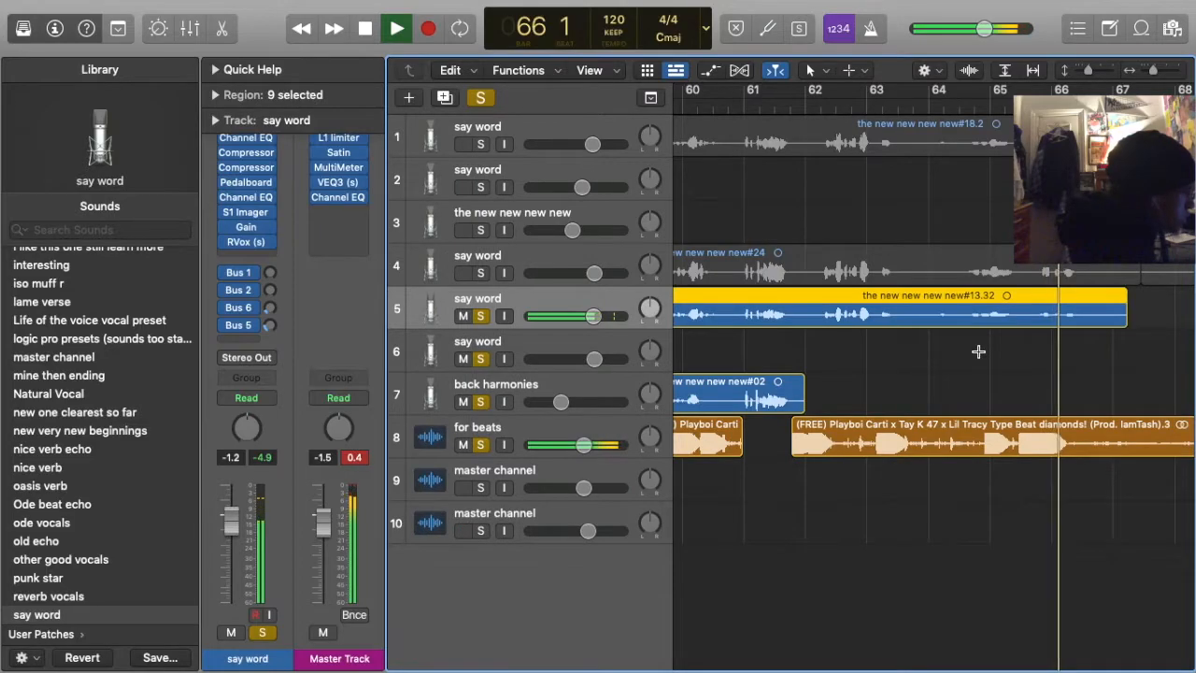
Record another vocal take on track 5 from 64 3 to about 66 3, audition the folded comp, and undo it
{"action": "key", "text": "space"}
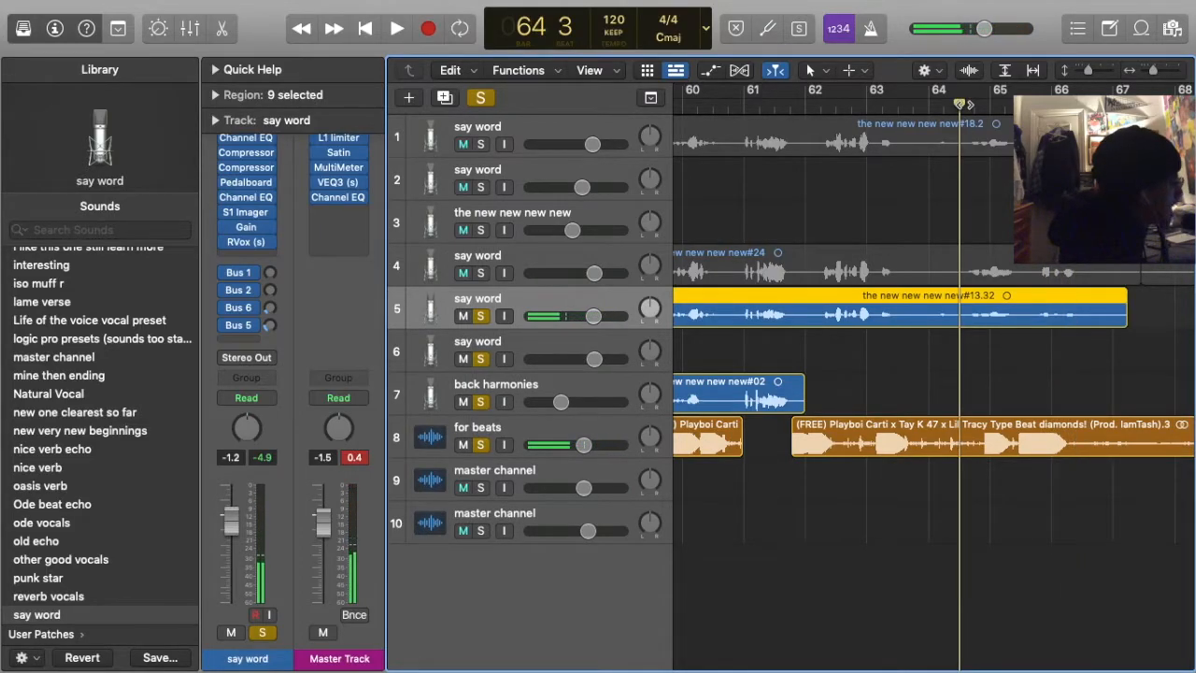
{"action": "left_click", "coordinate": [993, 371]}
{"action": "key", "text": "r"}
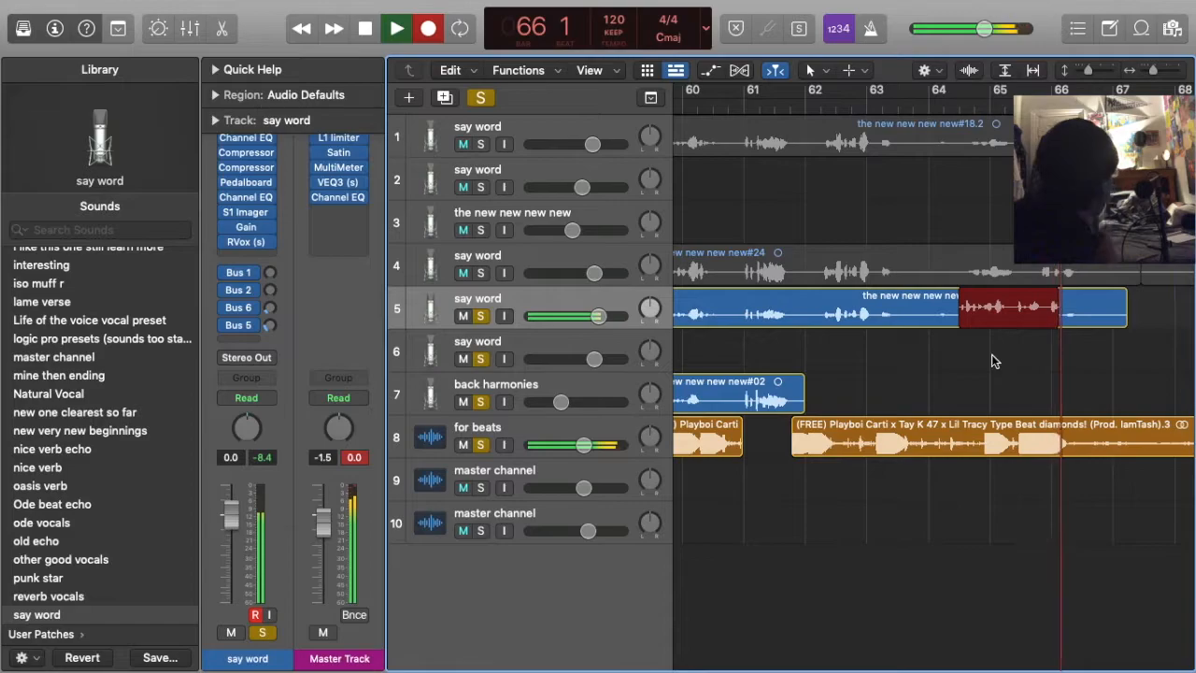
{"action": "key", "text": "space"}
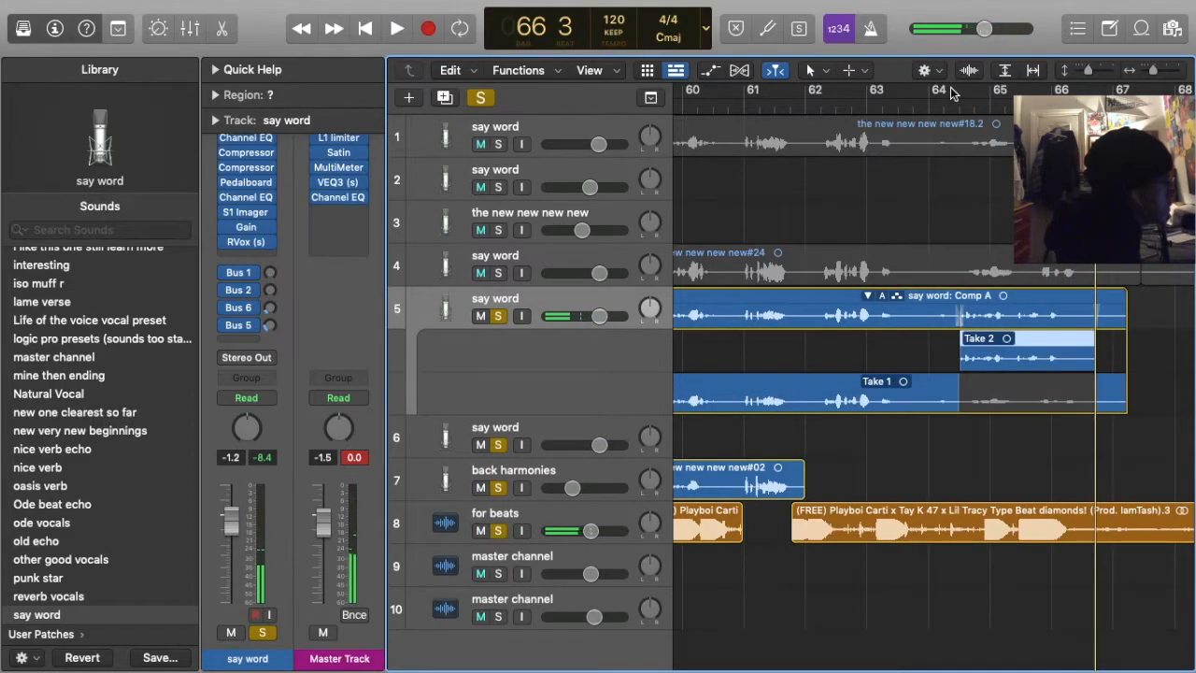
{"action": "key", "text": "space"}
{"action": "left_click", "coordinate": [988, 298]}
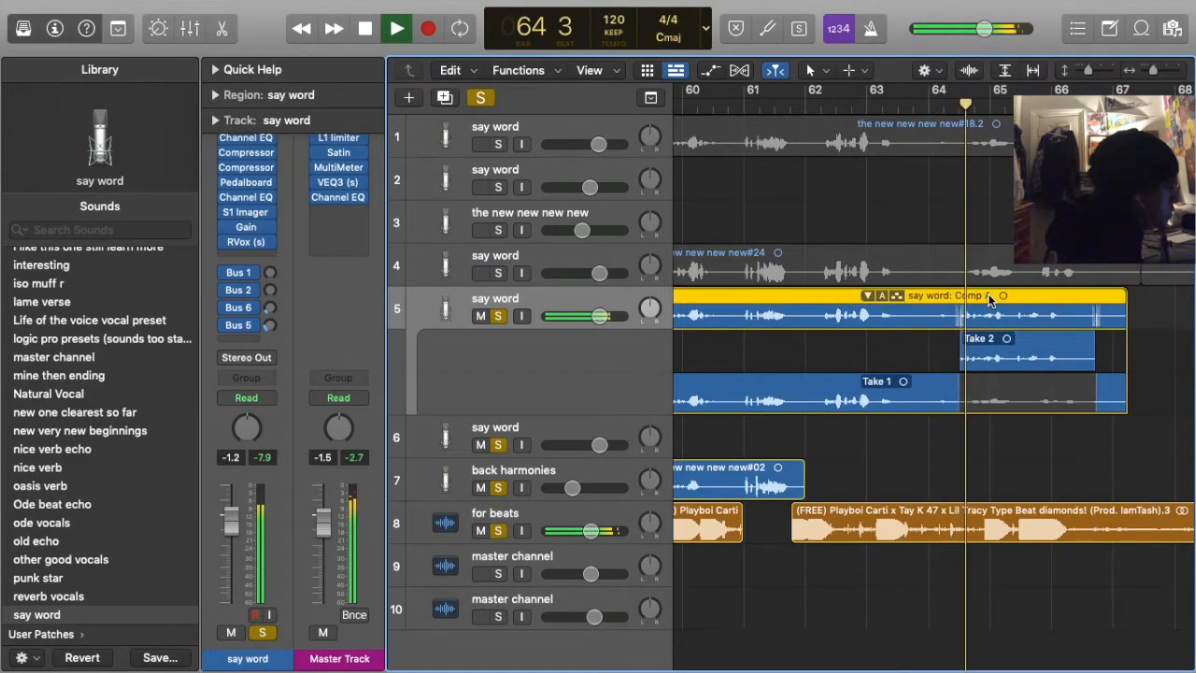
{"action": "double_click", "coordinate": [988, 297]}
{"action": "left_click", "coordinate": [949, 362]}
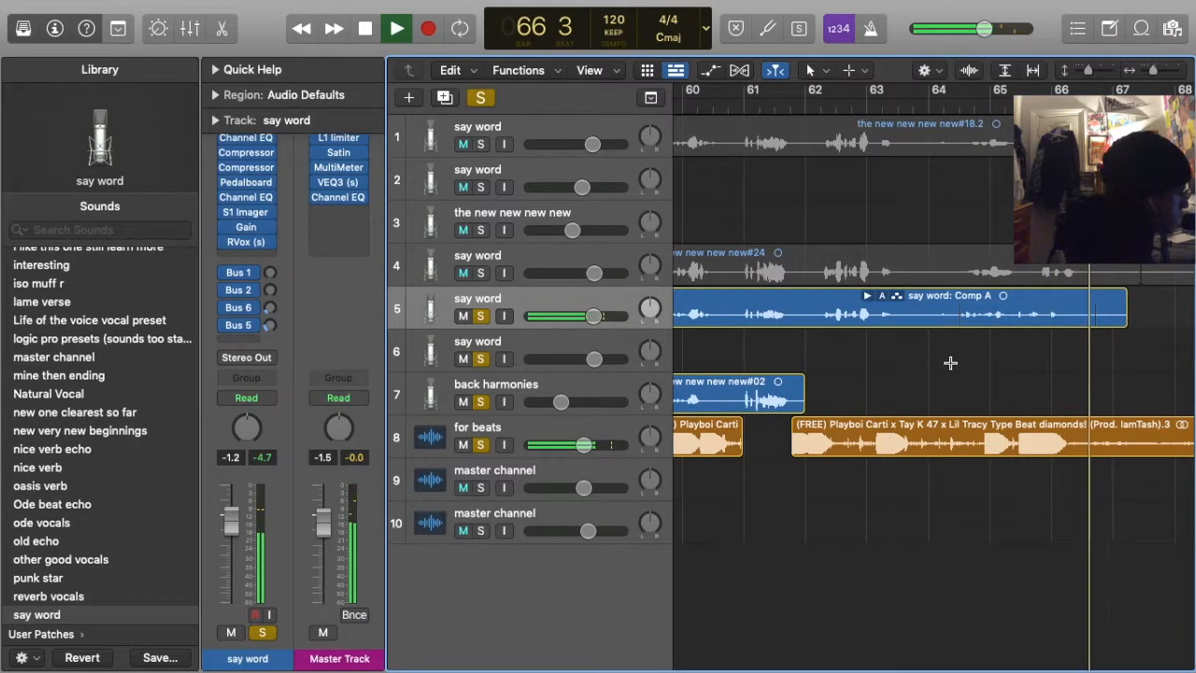
{"action": "key", "text": "super+a"}
Audition the original closing vocal on track 5 from about bar 64, then replay the passage from around bar 62
{"action": "left_click", "coordinate": [946, 105]}
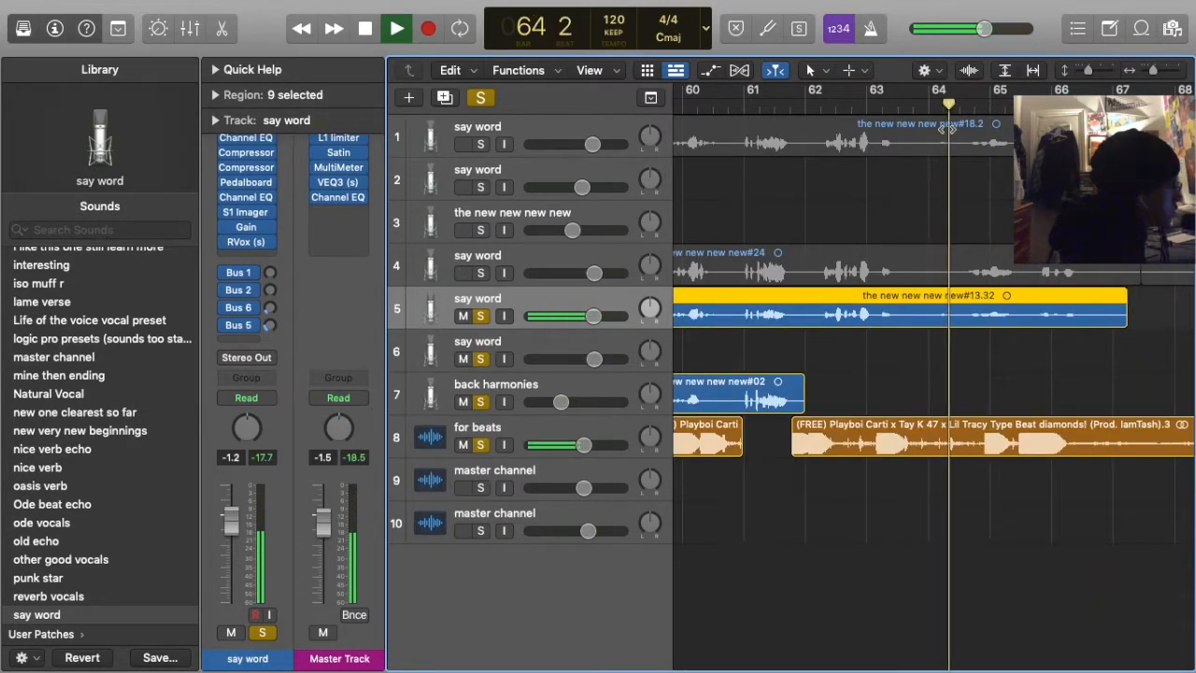
{"action": "left_click", "coordinate": [896, 332]}
{"action": "key", "text": "super+Left"}
{"action": "key", "text": "super+Right"}
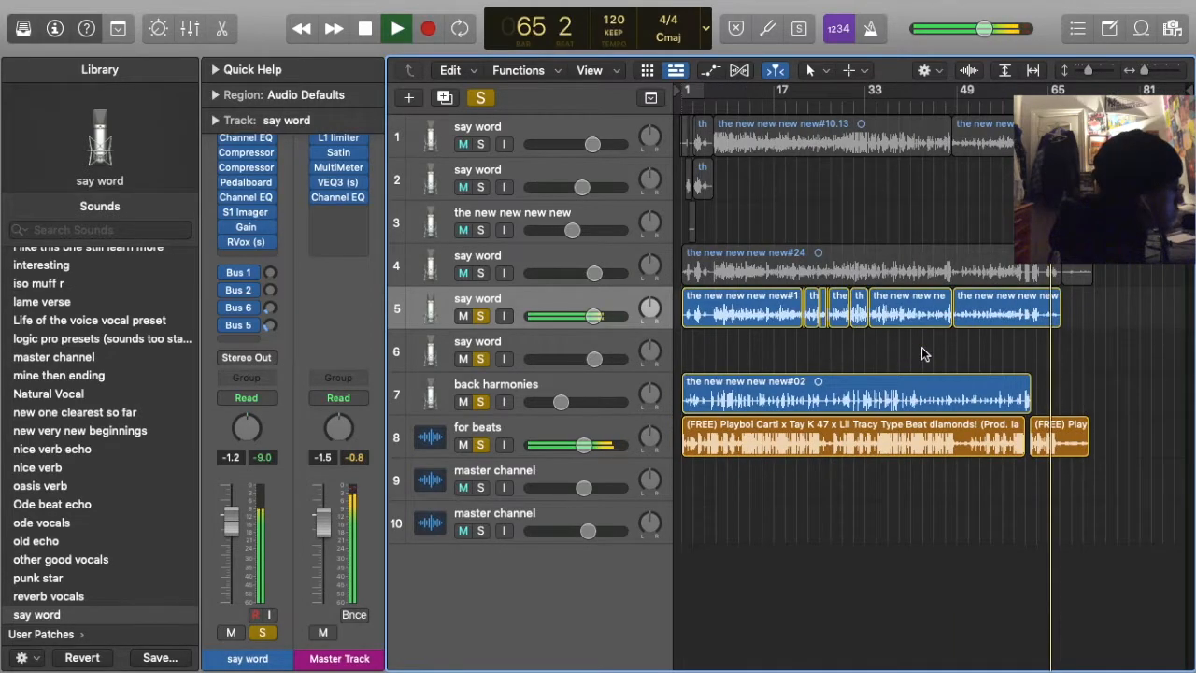
{"action": "key", "text": "super+Left"}
{"action": "left_click", "coordinate": [855, 99]}
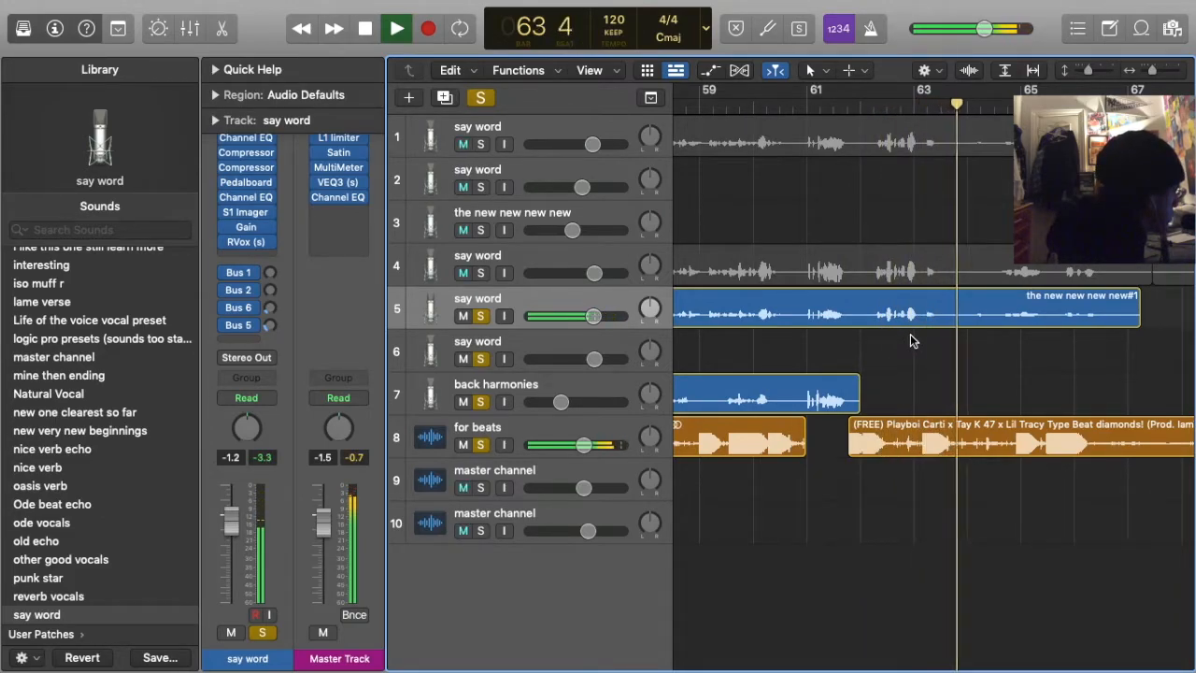
Record a new vocal take over the end of track 5 from 64 2 to about 66 3
{"action": "key", "text": "space"}
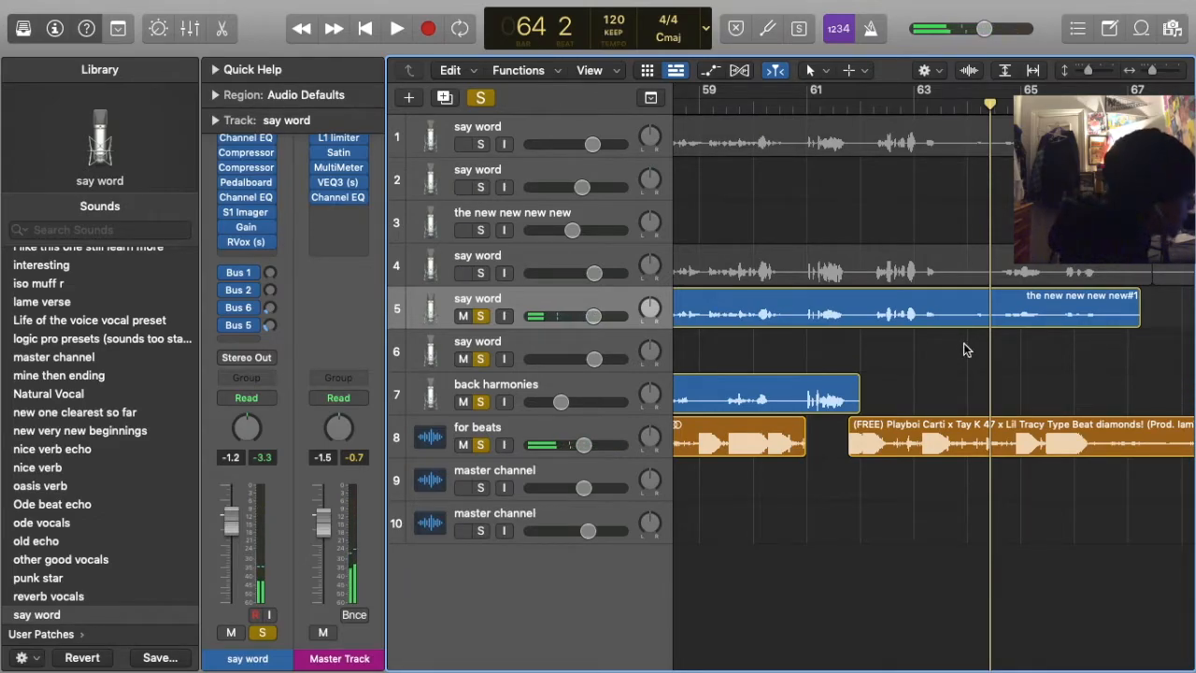
{"action": "key", "text": "r"}
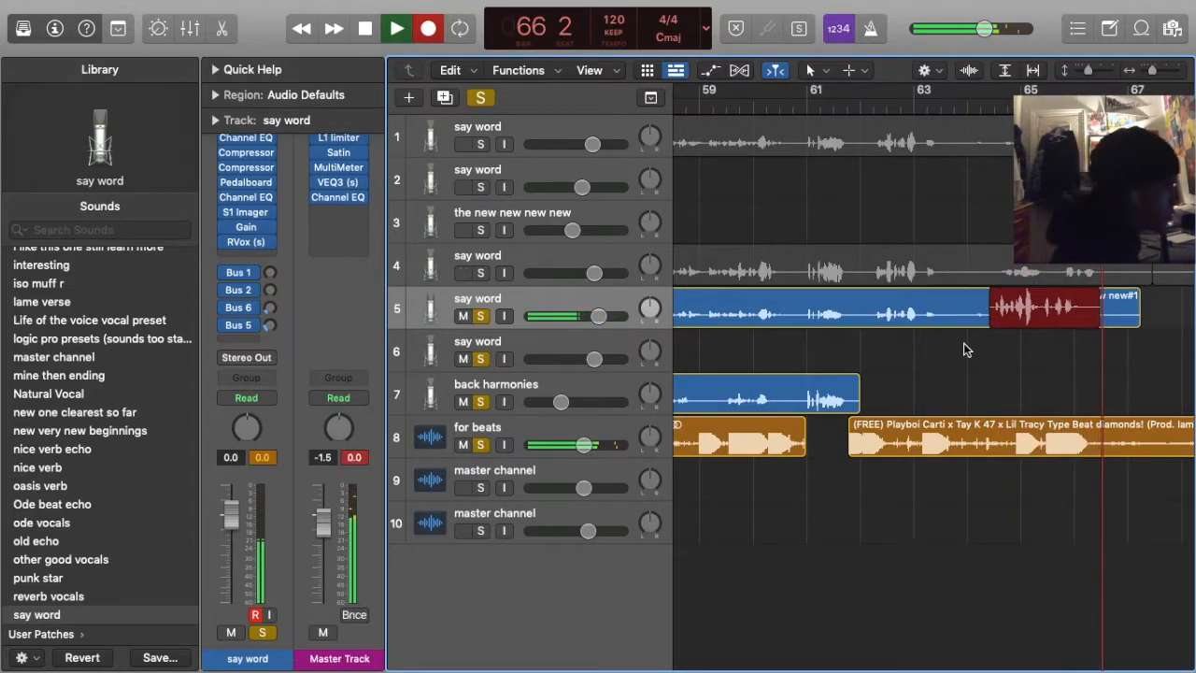
{"action": "key", "text": "space"}
Collapse the take folder on track 5 and audition the new closing vocal twice from about bar 64
{"action": "key", "text": "space"}
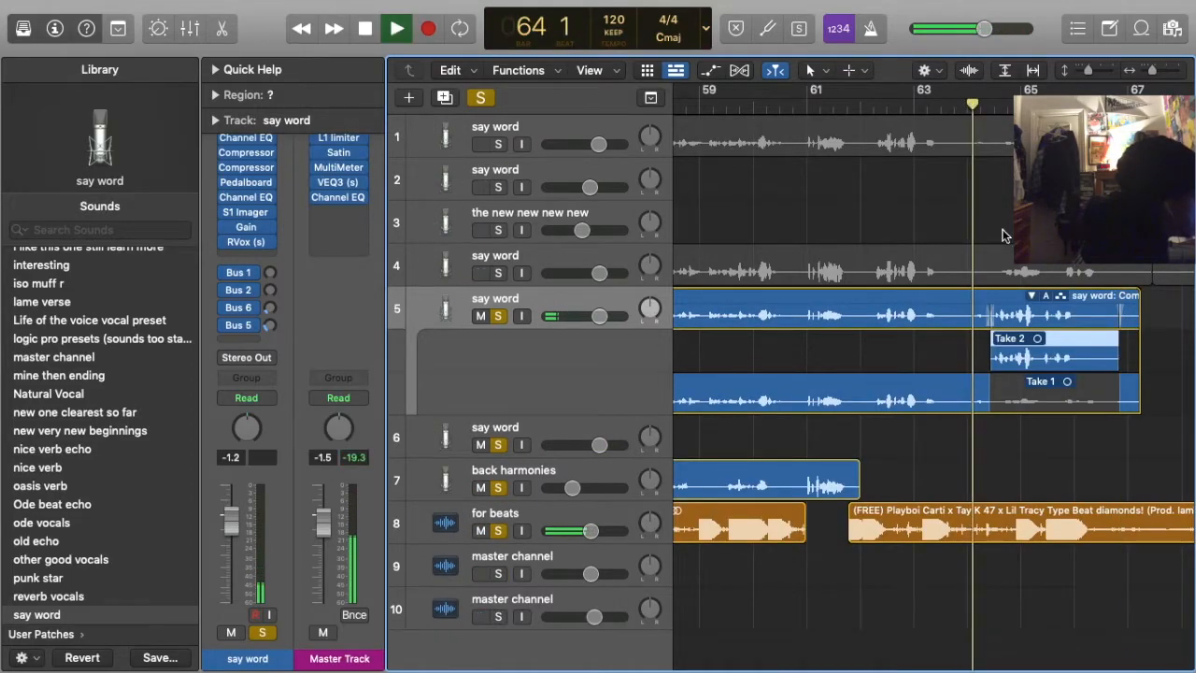
{"action": "left_click", "coordinate": [1027, 295]}
{"action": "left_click", "coordinate": [1028, 295]}
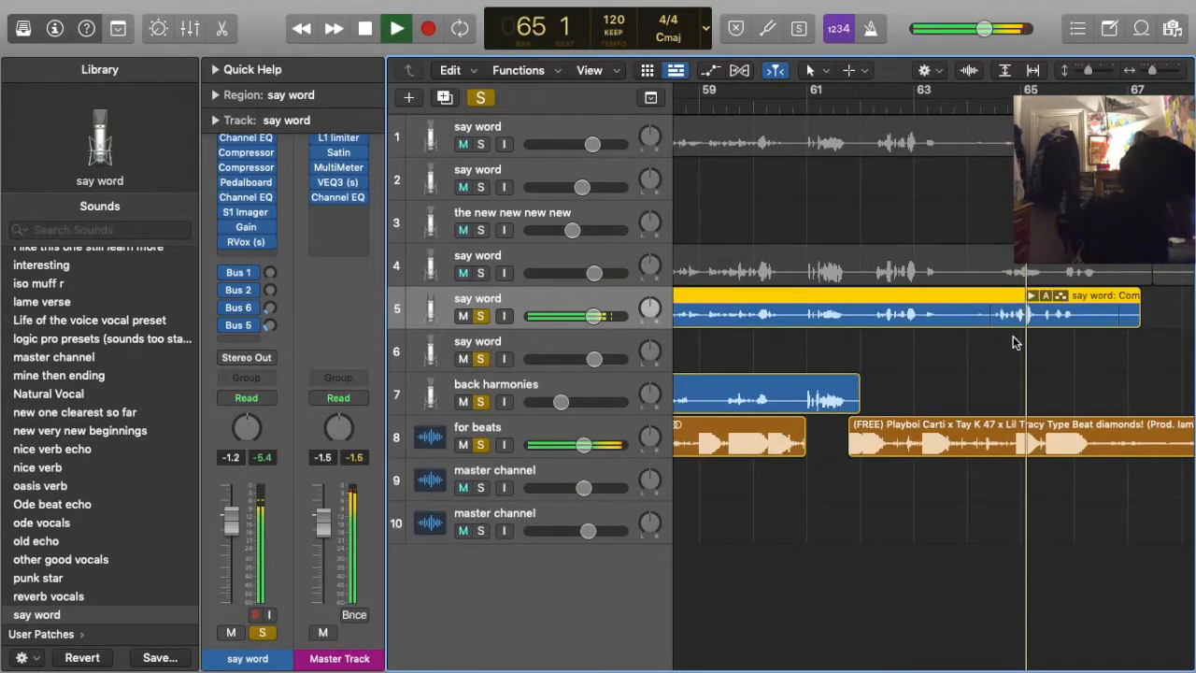
{"action": "left_click", "coordinate": [974, 356]}
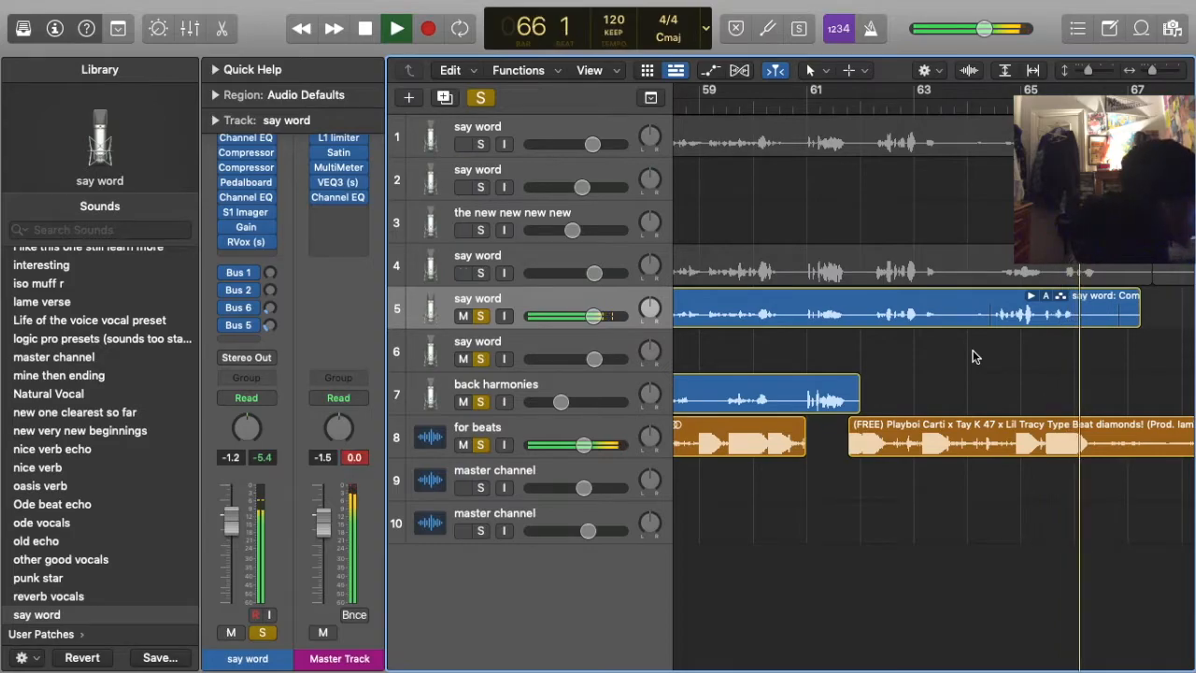
{"action": "key", "text": "space"}
{"action": "key", "text": "space"}
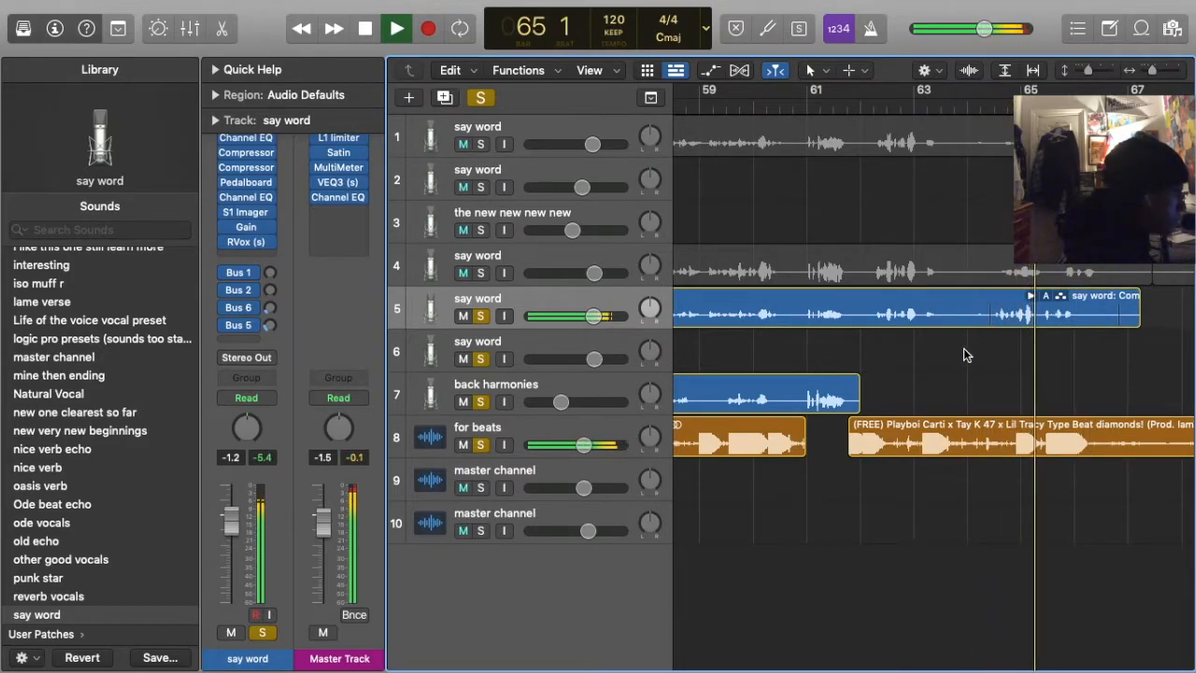
Audition the song from about bar 49, then restart playback from bar 1
{"action": "key", "text": "super+Left"}
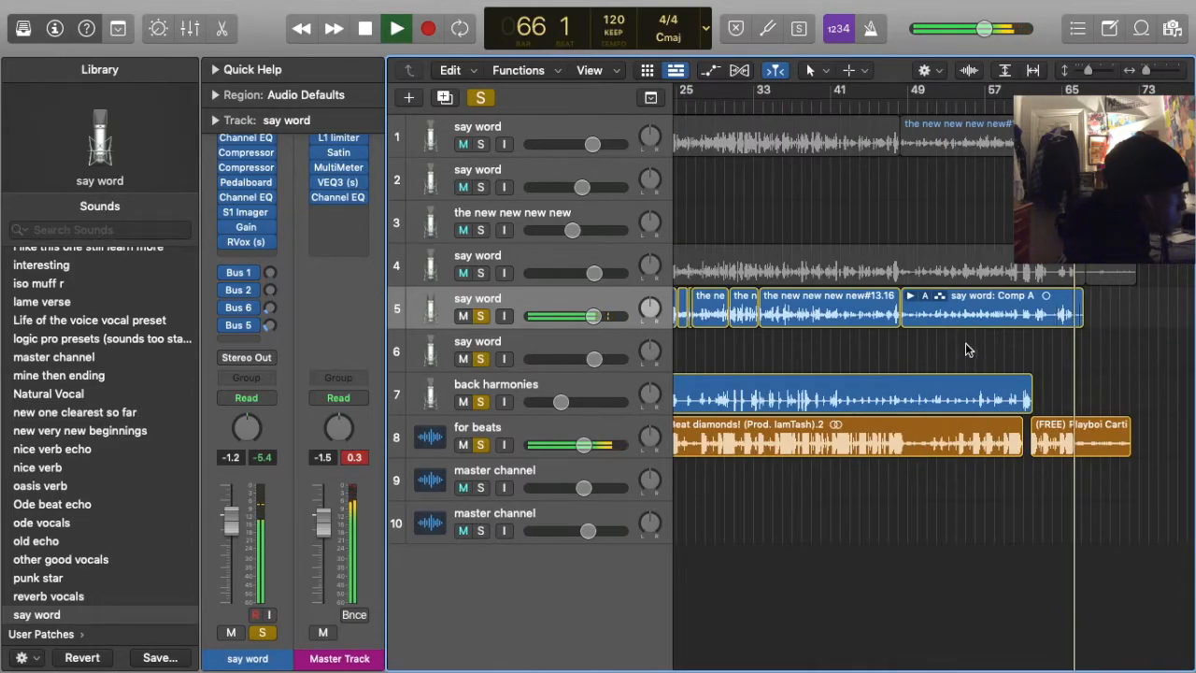
{"action": "left_click", "coordinate": [904, 99]}
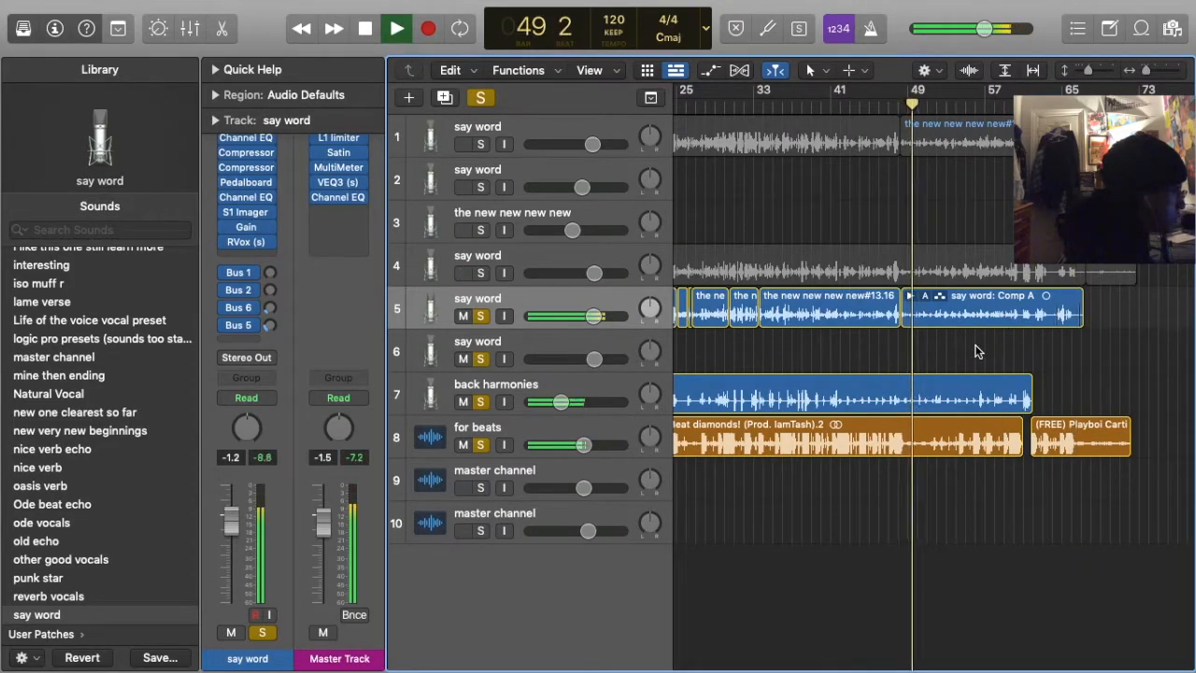
{"action": "scroll", "coordinate": [900, 347], "scroll_direction": "left", "scroll_amount": 10}
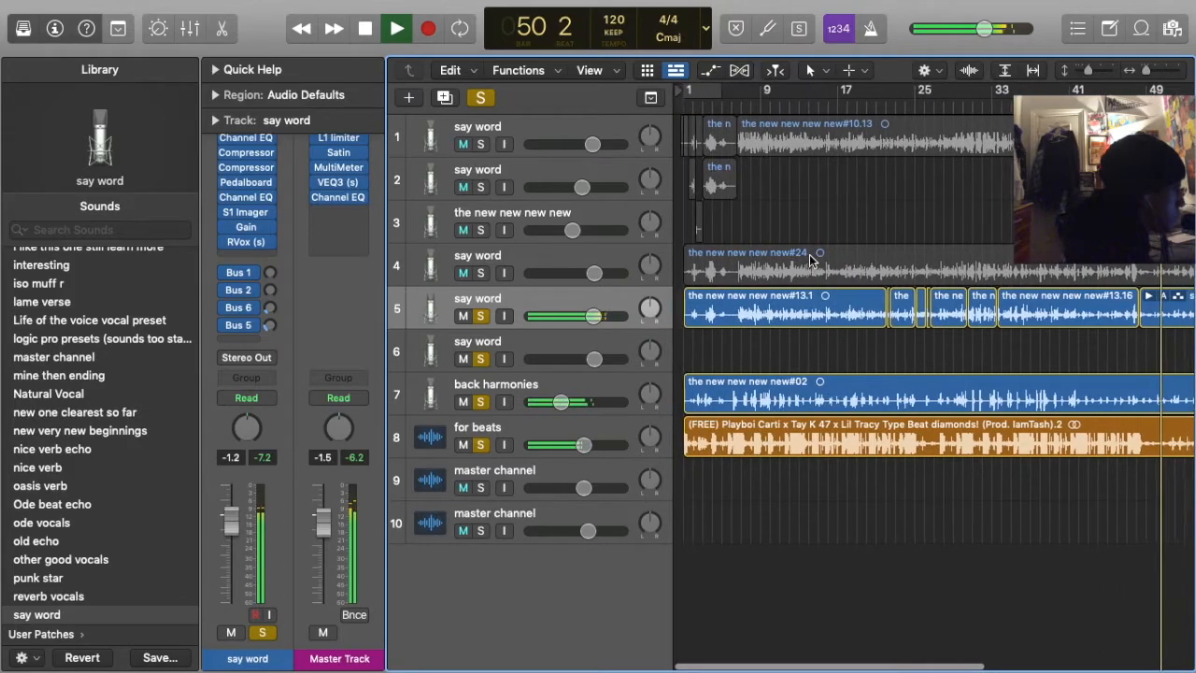
{"action": "scroll", "coordinate": [811, 261], "scroll_direction": "left", "scroll_amount": 2}
{"action": "key", "text": "Return"}
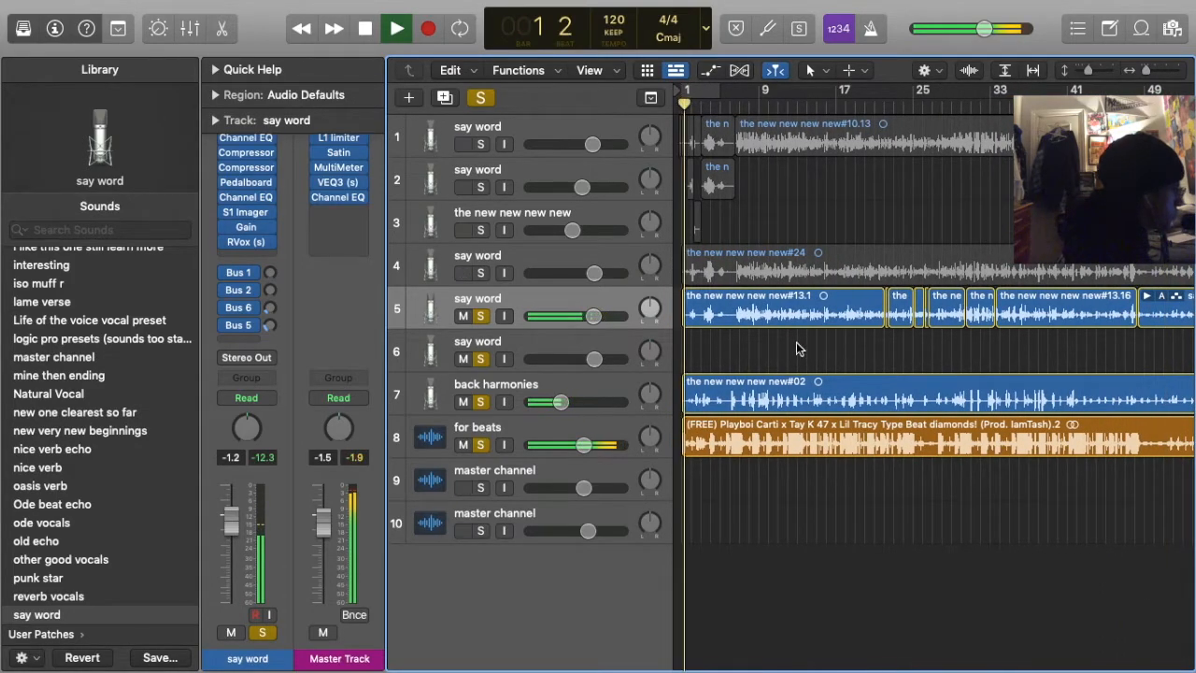
Set the 2760 Hz band to -6.1 dB in track 5's Channel EQ that follows Pedalboard, then close the plug-in
{"action": "left_click", "coordinate": [535, 421]}
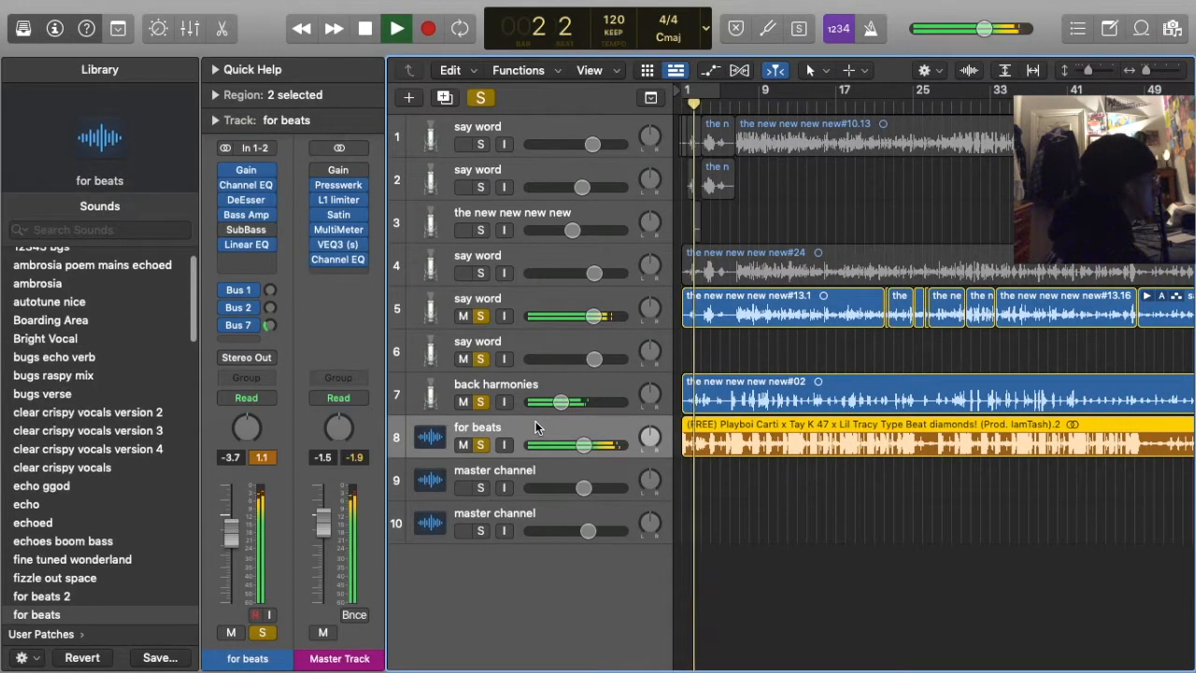
{"action": "left_click", "coordinate": [738, 350]}
{"action": "left_click", "coordinate": [594, 295]}
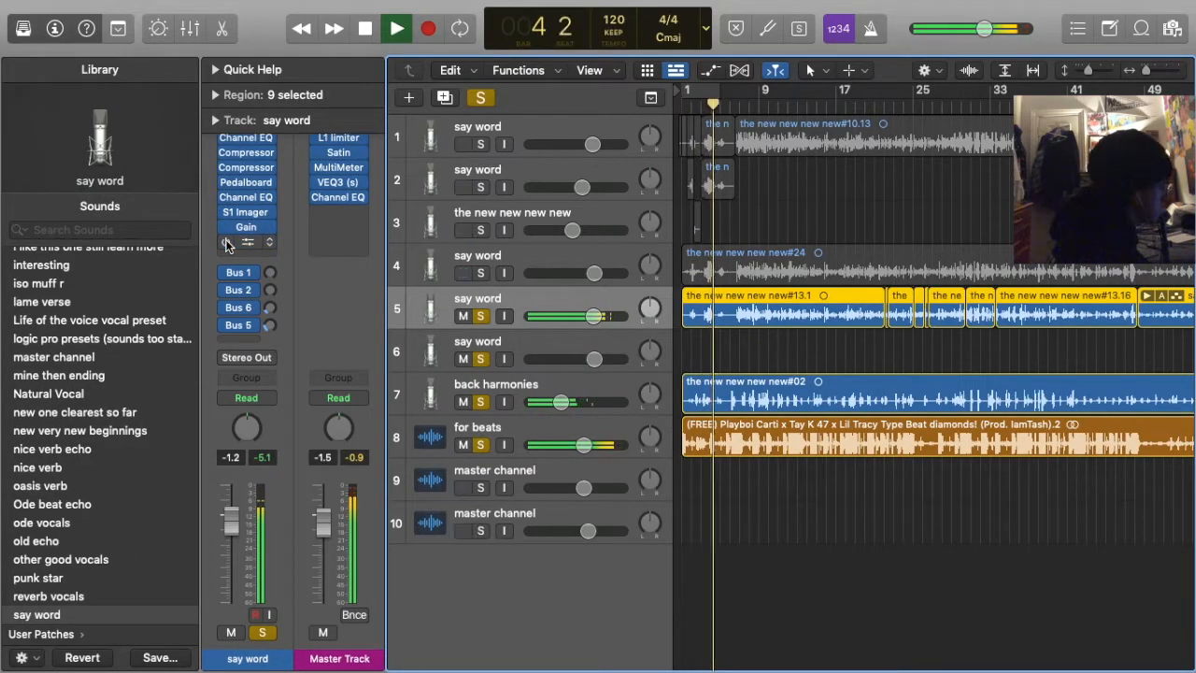
{"action": "left_click", "coordinate": [766, 355]}
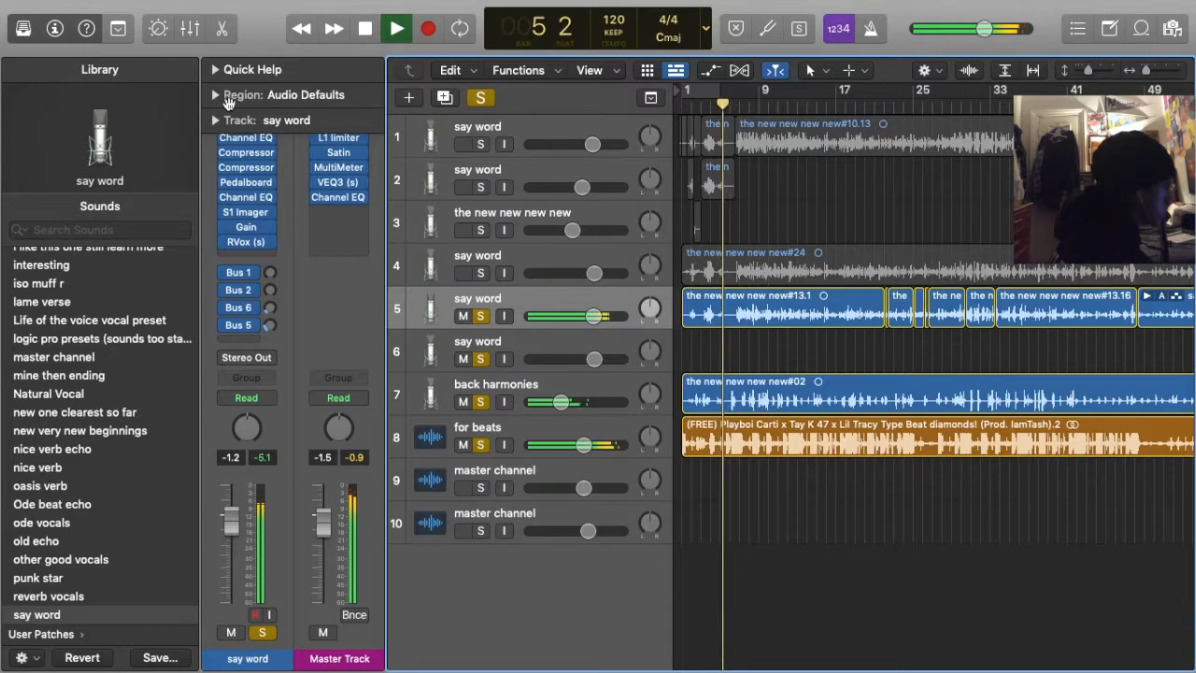
{"action": "left_click", "coordinate": [249, 199]}
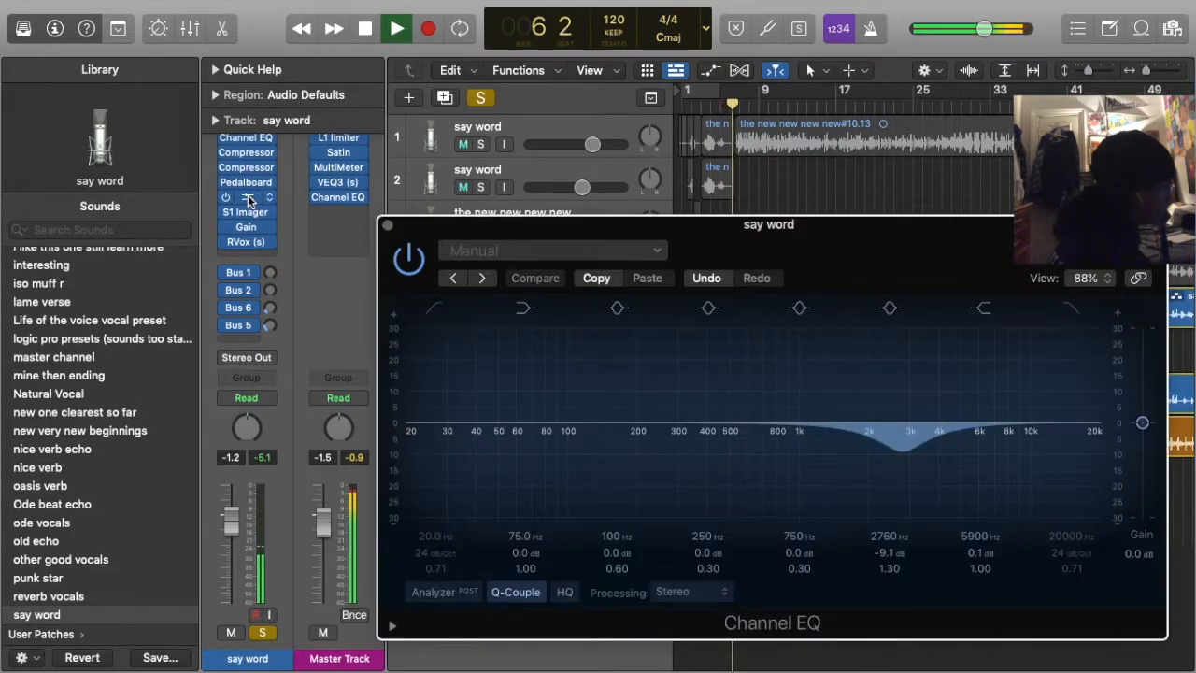
{"action": "left_click_drag", "start_coordinate": [882, 553], "coordinate": [883, 547]}
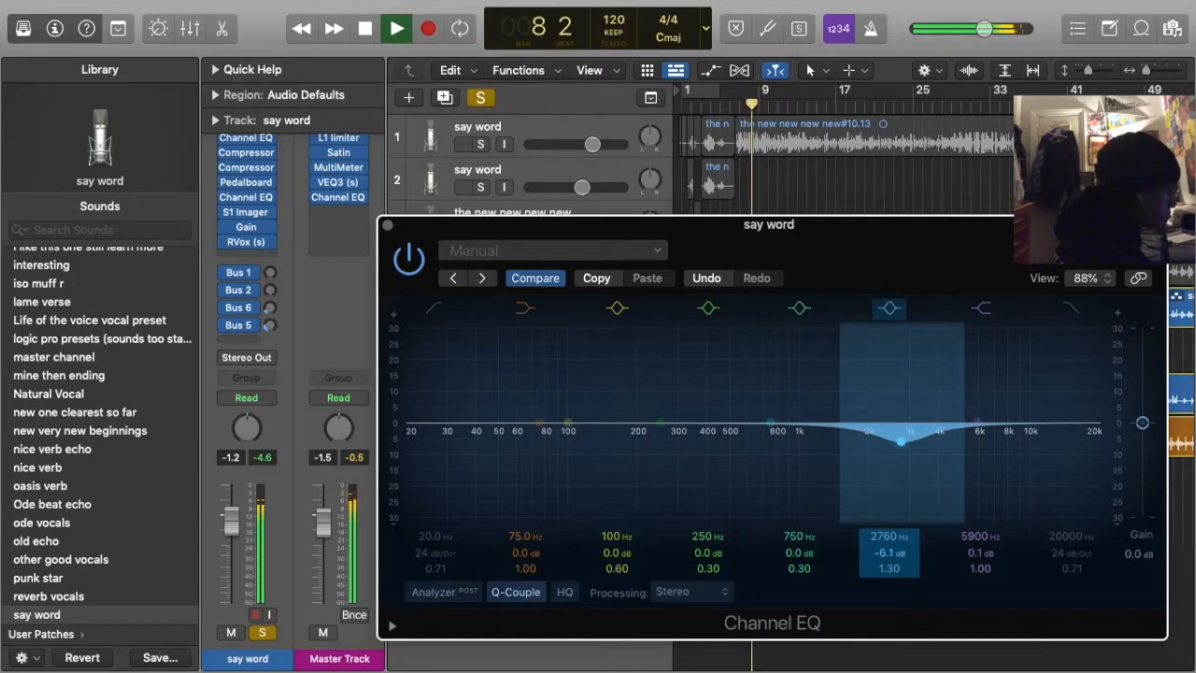
{"action": "left_click_drag", "start_coordinate": [884, 557], "coordinate": [884, 551]}
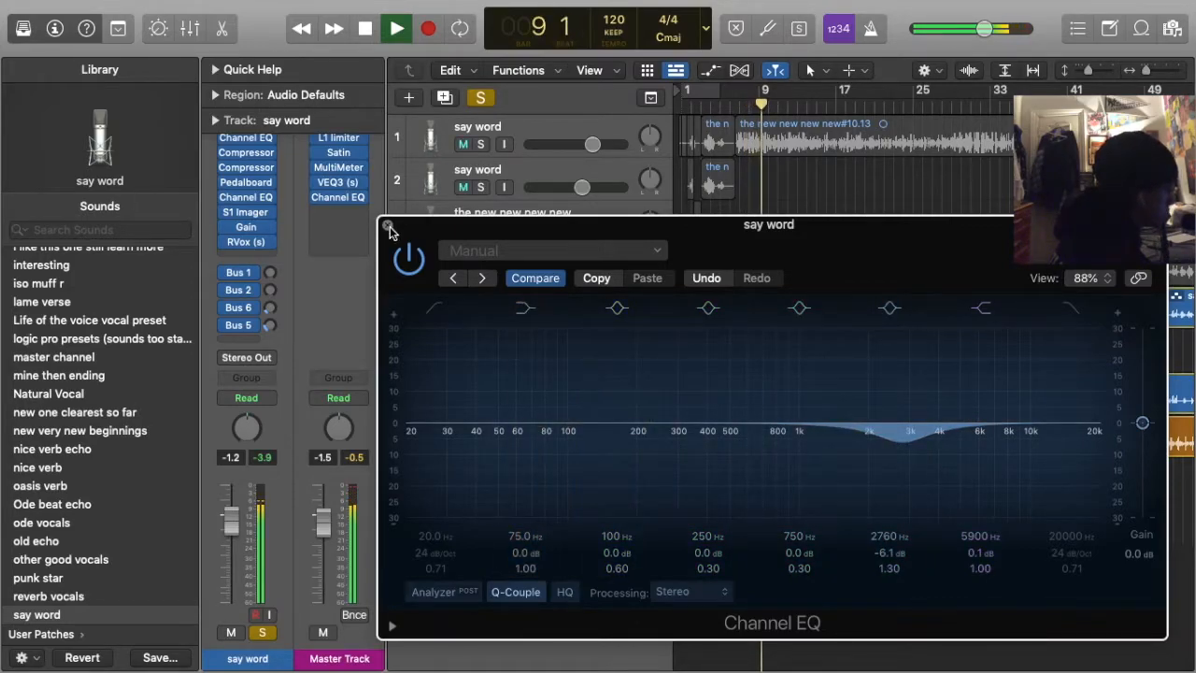
{"action": "left_click", "coordinate": [388, 228]}
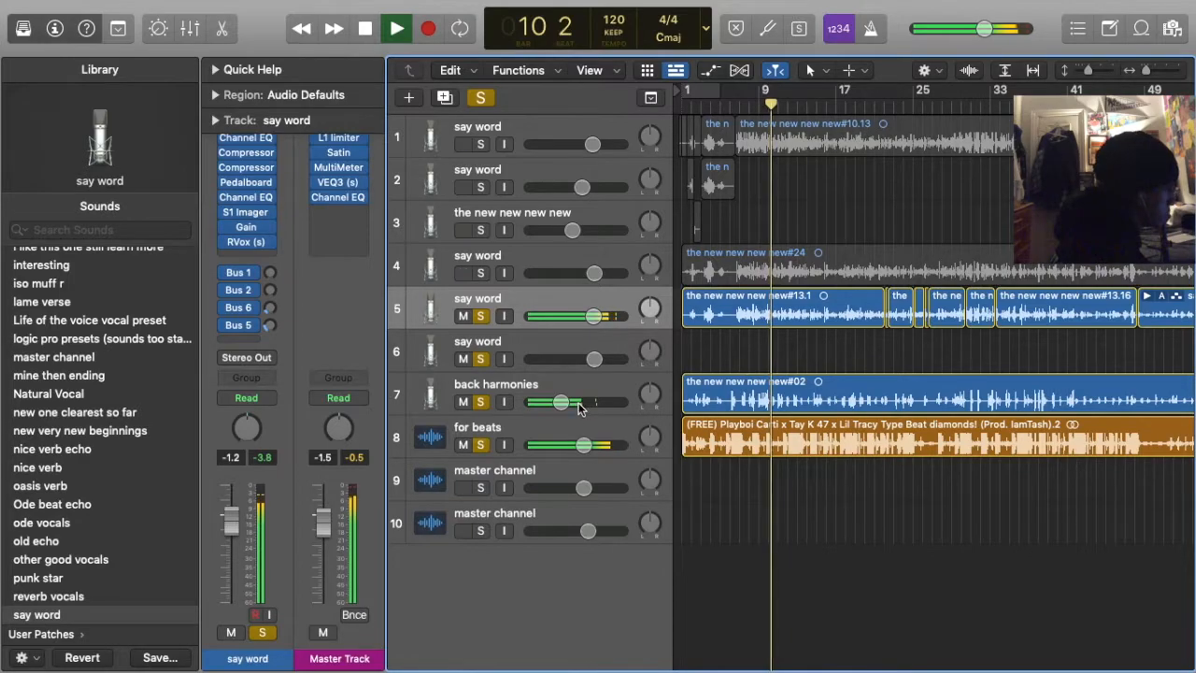
Set the Gain plug-in on the "for beats" track to -3.7 dB and close it
{"action": "left_click", "coordinate": [565, 419]}
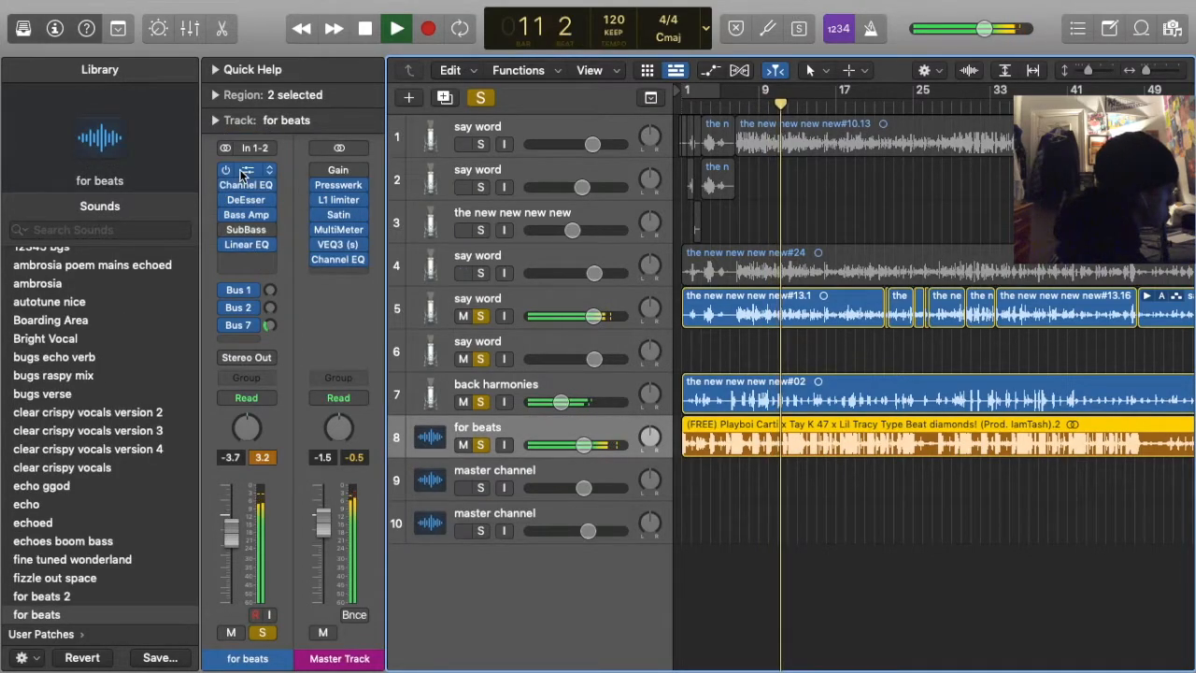
{"action": "left_click", "coordinate": [245, 172]}
{"action": "left_click_drag", "start_coordinate": [475, 493], "coordinate": [477, 489]}
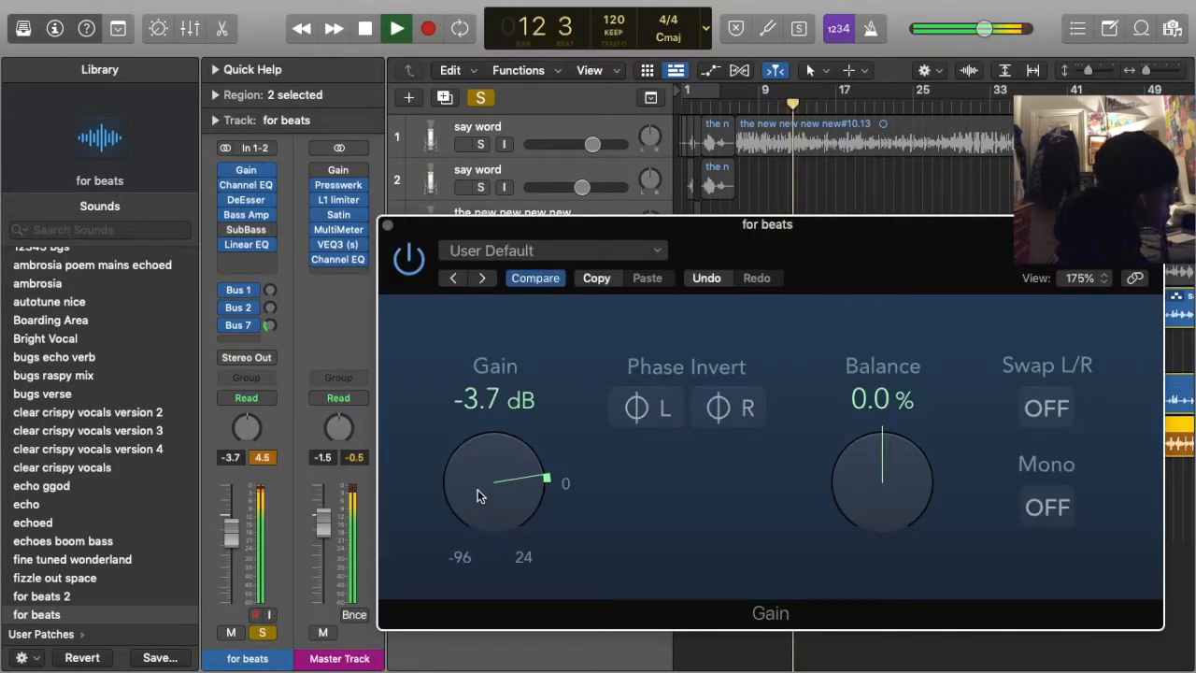
{"action": "left_click", "coordinate": [388, 228]}
Set the 3840 Hz band to -1.9 dB in the Master Track's Channel EQ
{"action": "left_click", "coordinate": [338, 259]}
{"action": "left_click_drag", "start_coordinate": [948, 431], "coordinate": [948, 451]}
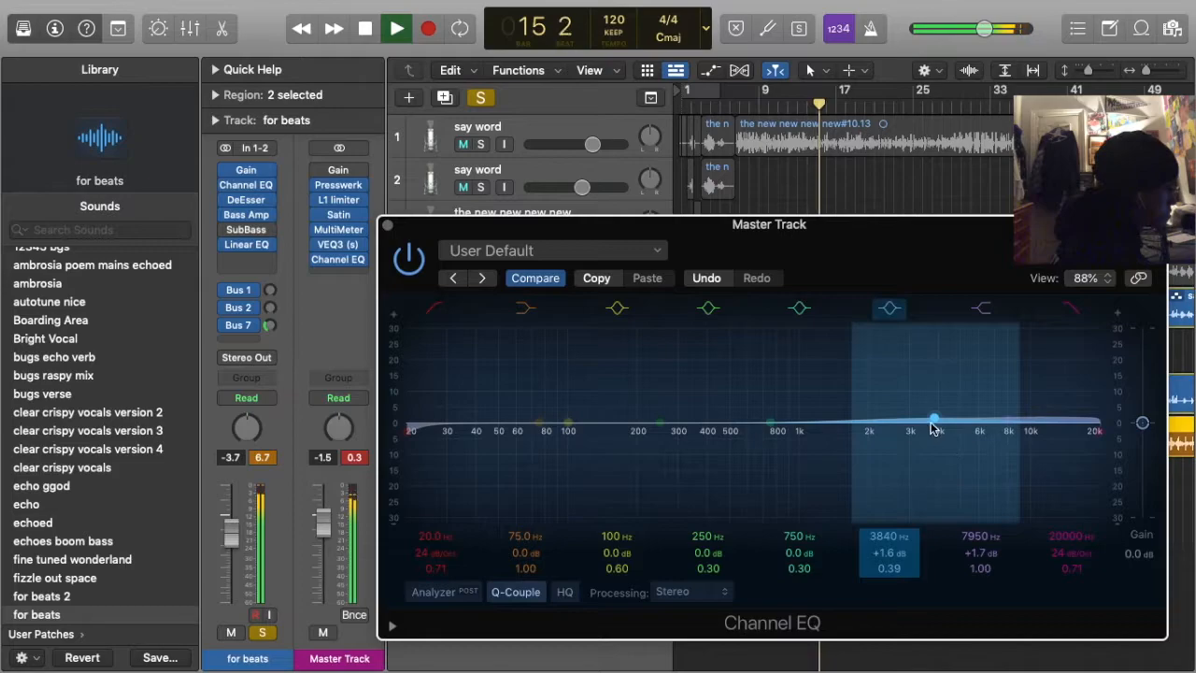
{"action": "left_click", "coordinate": [706, 277]}
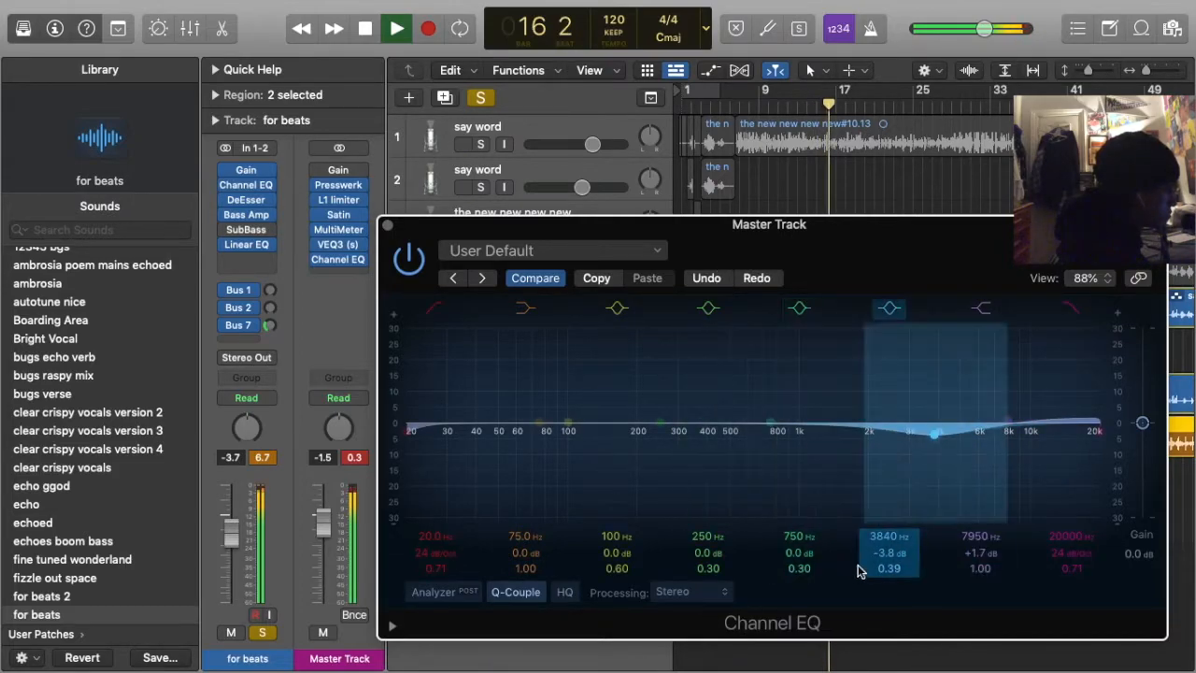
{"action": "left_click_drag", "start_coordinate": [934, 431], "coordinate": [934, 427]}
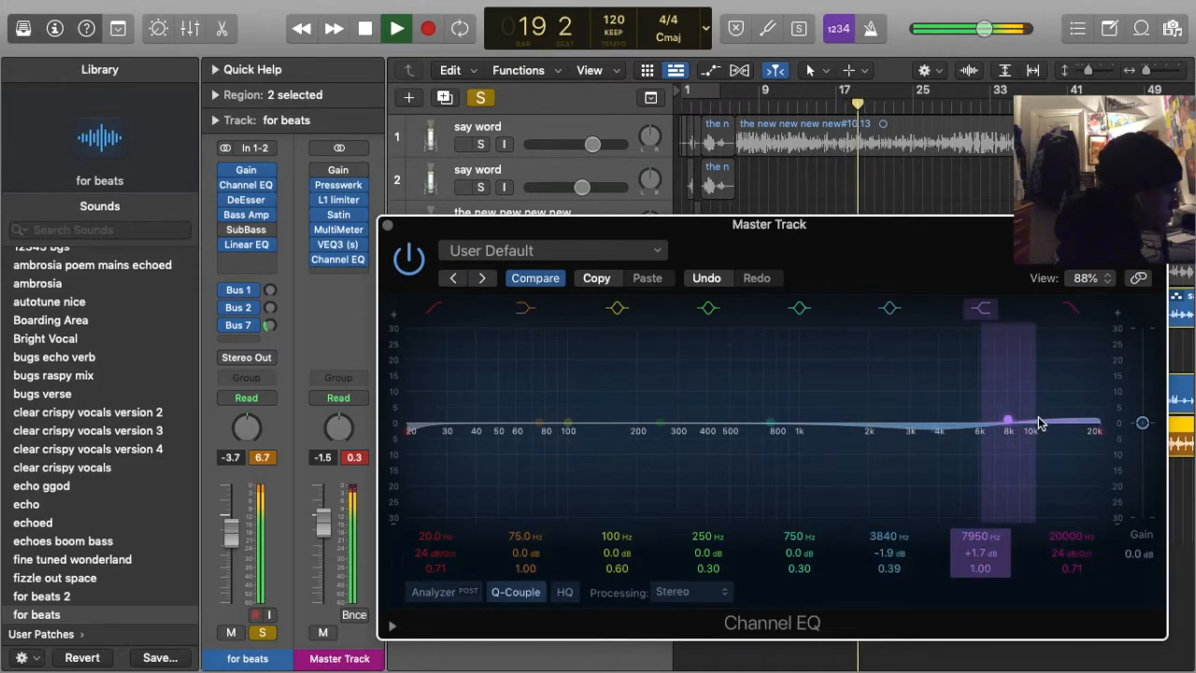
Switch off the 7950 Hz high-shelf band in the Master Track's Channel EQ and close the plug-in
{"action": "left_click_drag", "start_coordinate": [1039, 422], "coordinate": [1039, 403]}
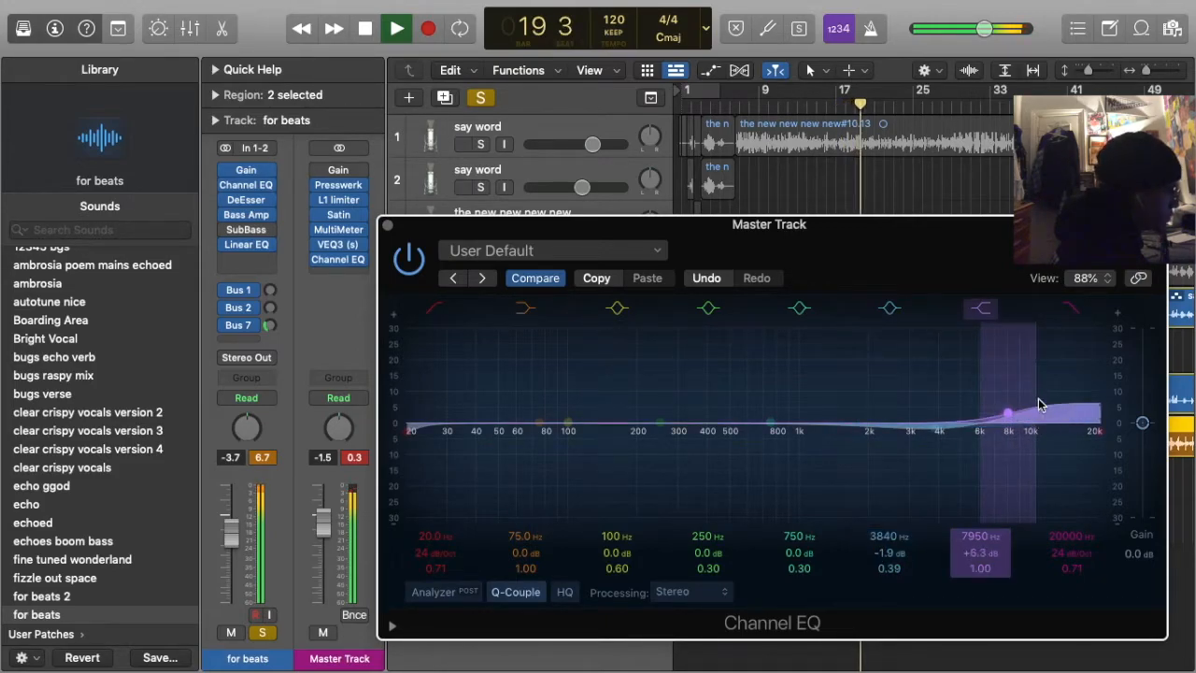
{"action": "left_click", "coordinate": [704, 278]}
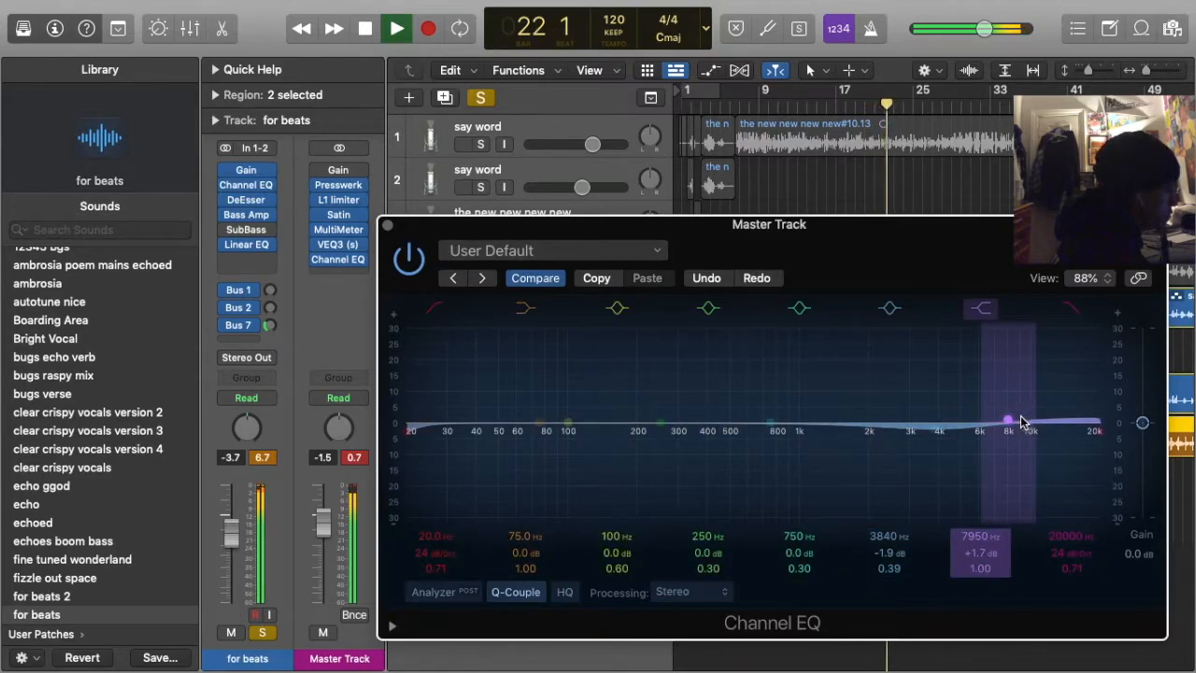
{"action": "left_click", "coordinate": [978, 310]}
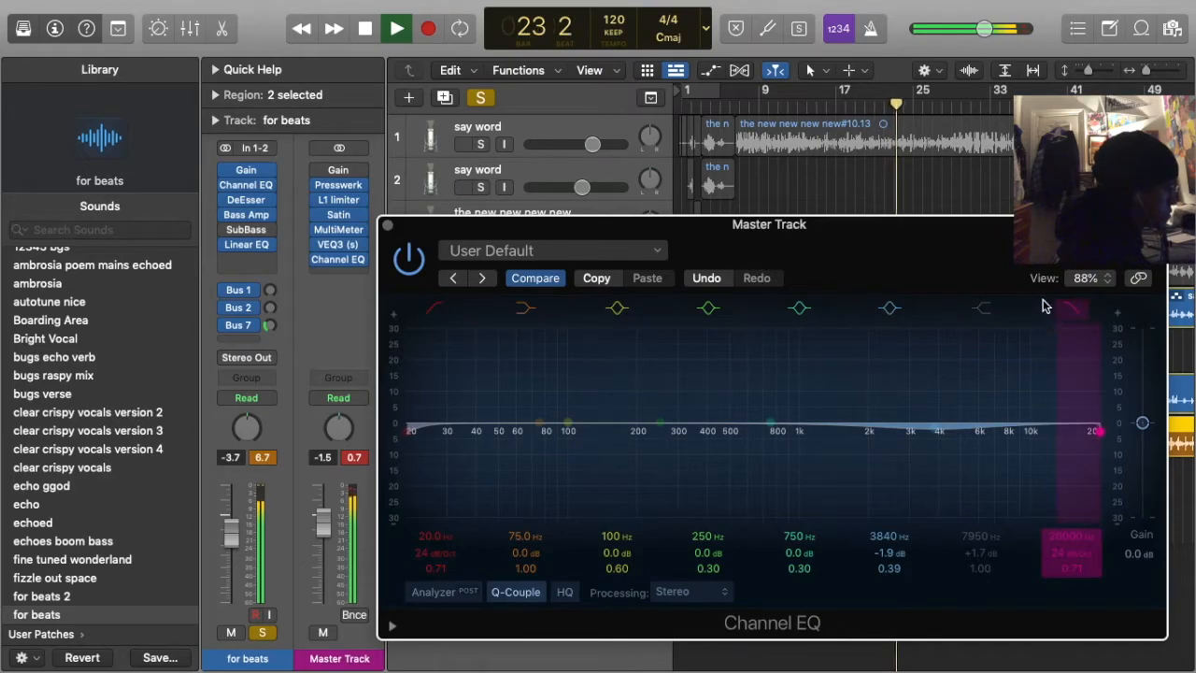
{"action": "left_click", "coordinate": [389, 228]}
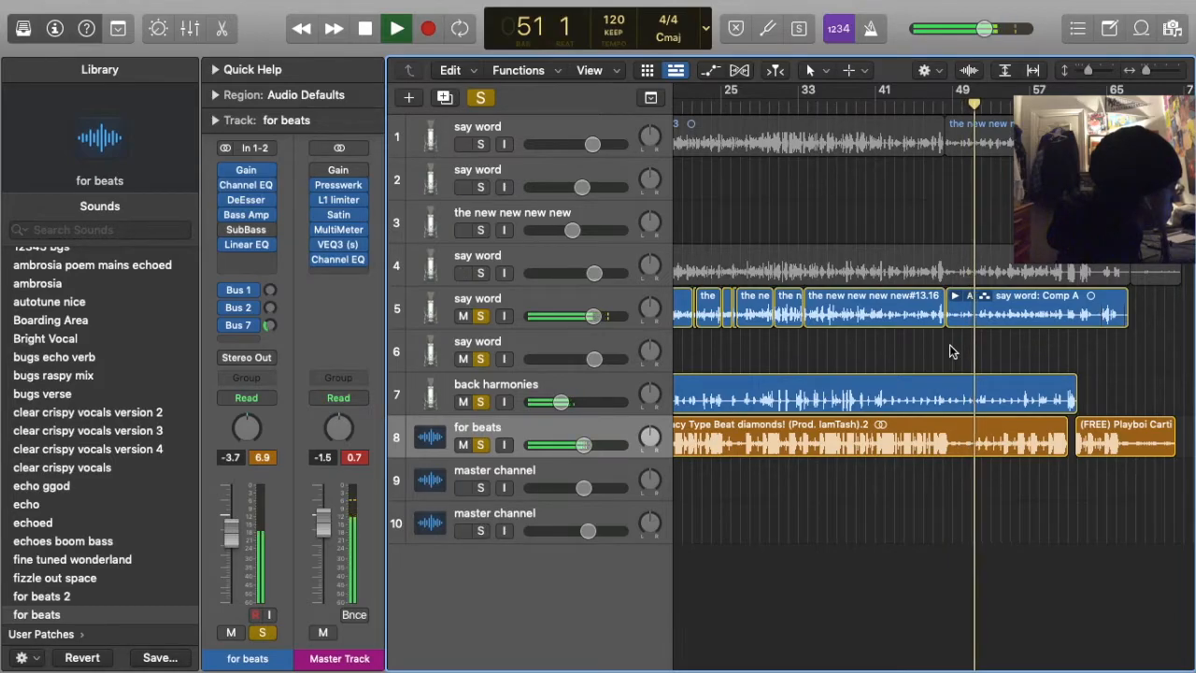
Set the S1 Imager's width to 2.31 on the track 5 vocal and move that plug-in below Gain in the chain
{"action": "key", "text": "super+Right"}
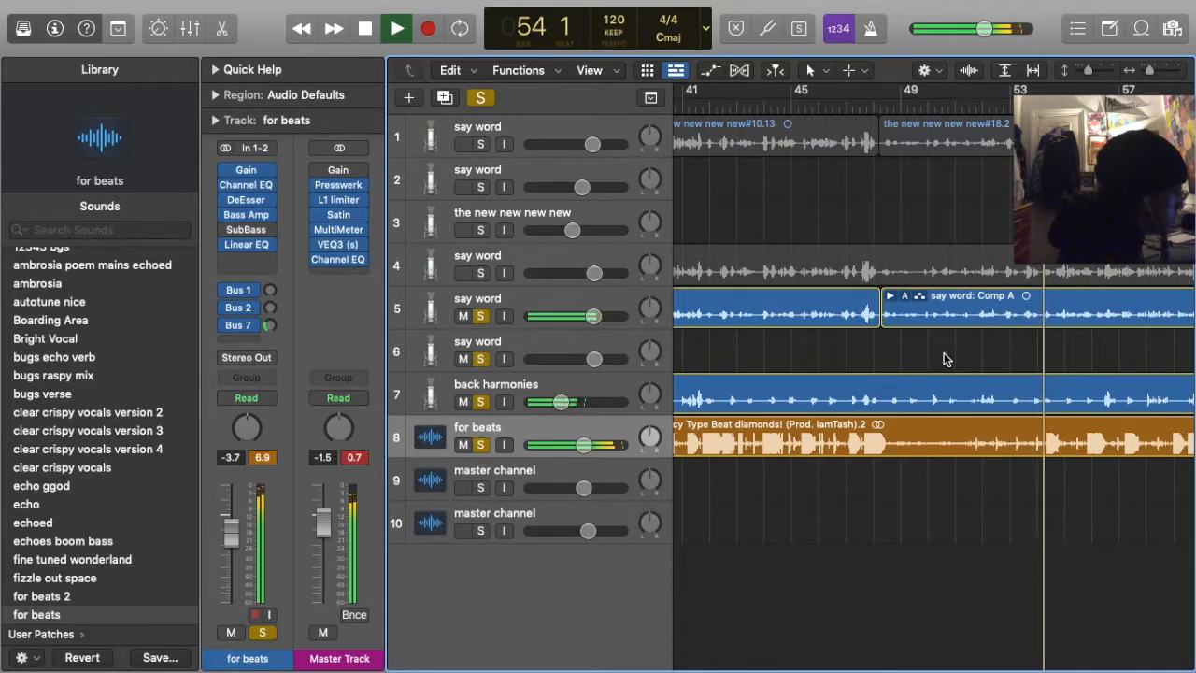
{"action": "scroll", "coordinate": [941, 359], "scroll_direction": "right", "scroll_amount": 5}
{"action": "scroll", "coordinate": [938, 352], "scroll_direction": "right", "scroll_amount": 3}
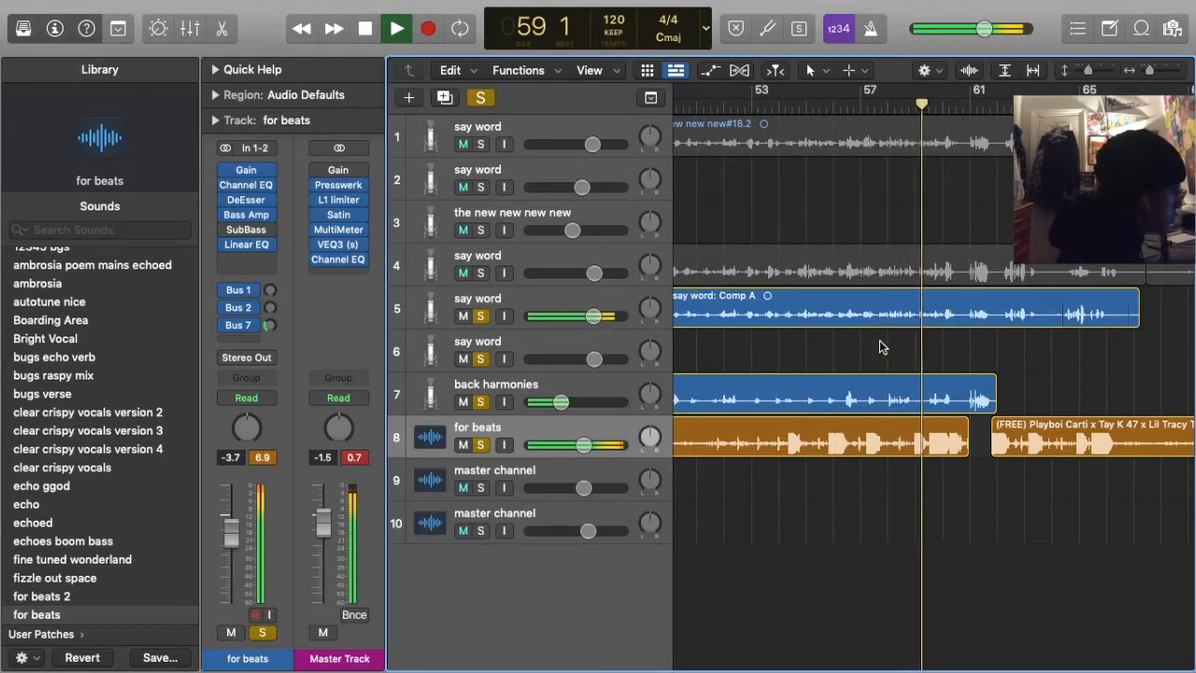
{"action": "left_click", "coordinate": [481, 309]}
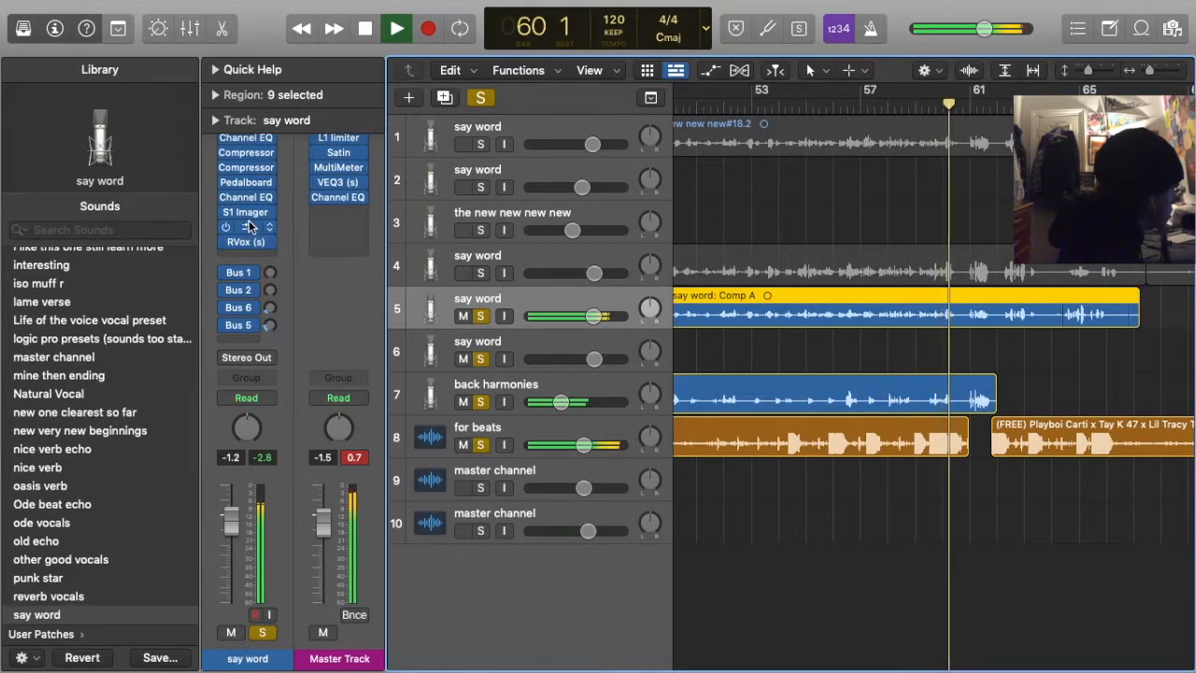
{"action": "left_click", "coordinate": [245, 212]}
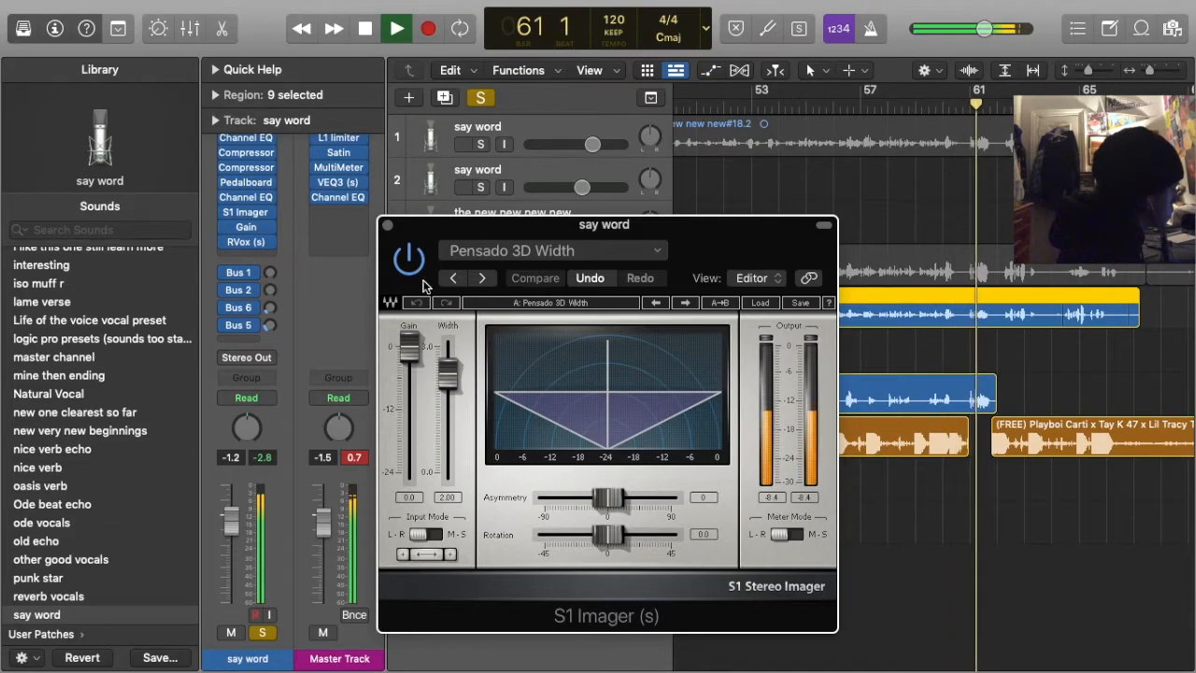
{"action": "left_click_drag", "start_coordinate": [447, 374], "coordinate": [448, 368]}
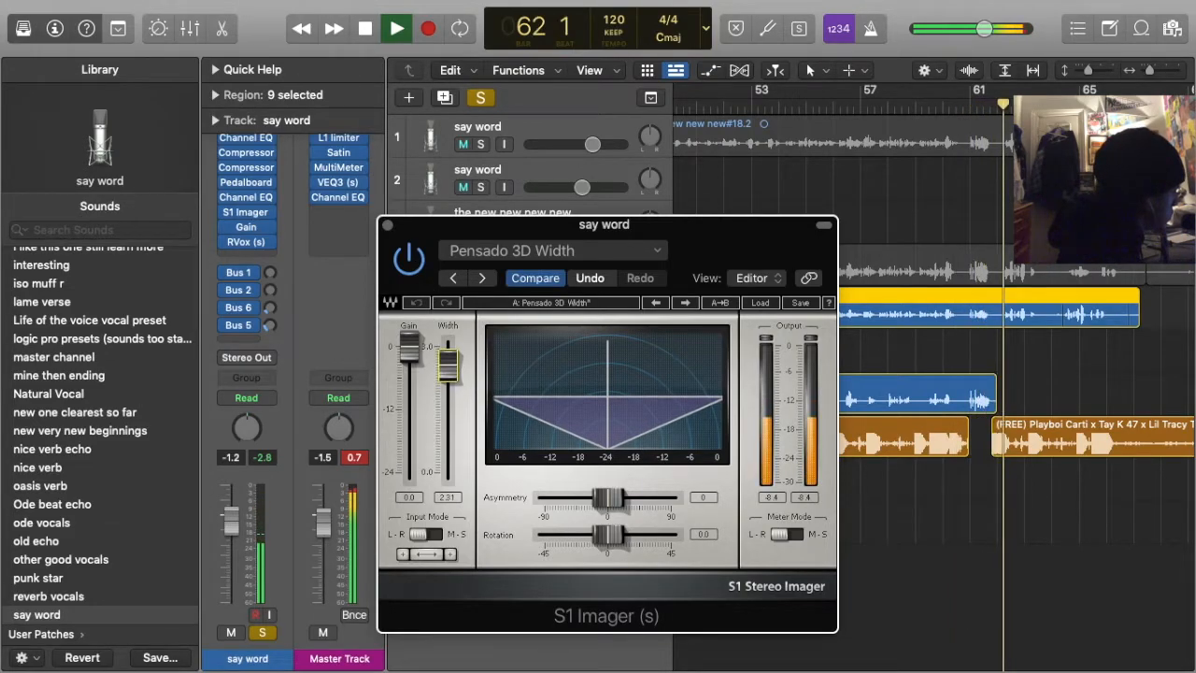
{"action": "left_click", "coordinate": [388, 225]}
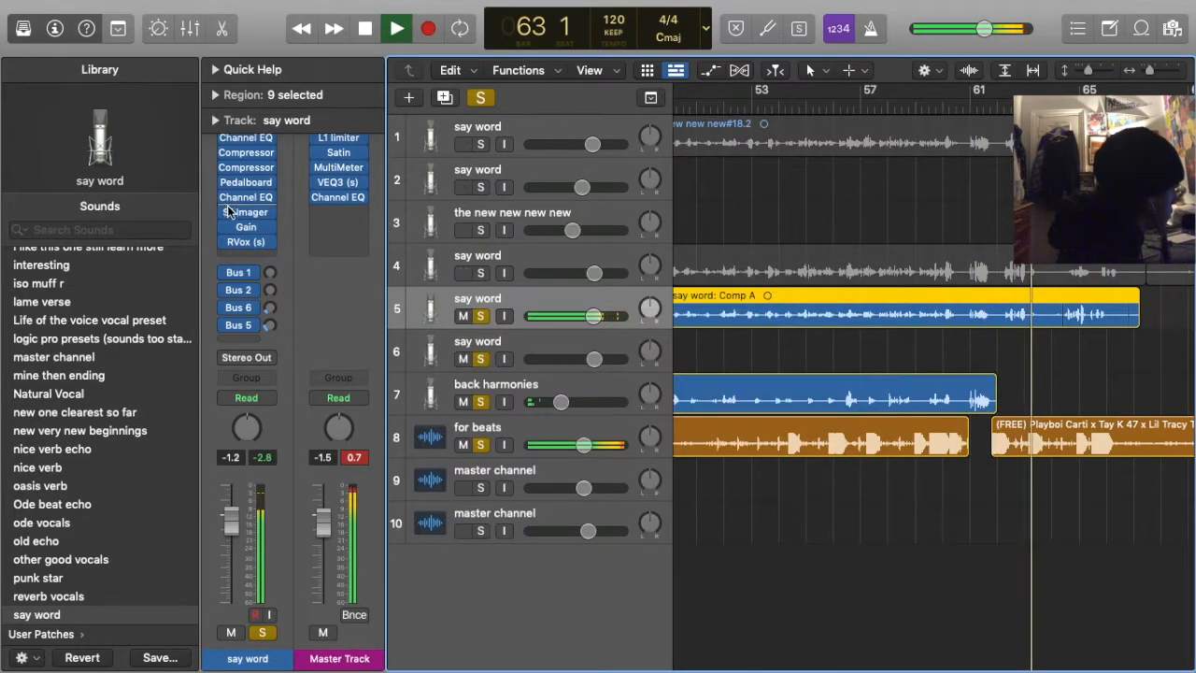
{"action": "left_click_drag", "start_coordinate": [244, 213], "coordinate": [246, 235]}
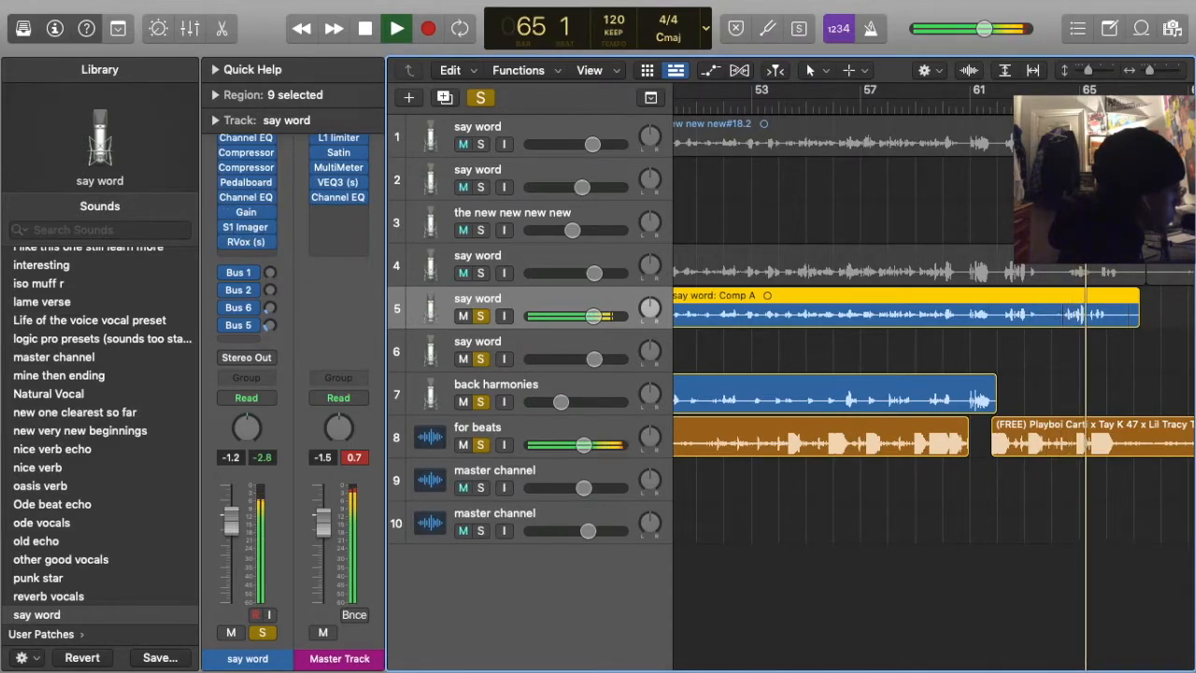
Trim the end of the "say word: Comp A" region on track 5 back to about bar 64 and audition the ending
{"action": "key", "text": "super+shift+a"}
{"action": "left_click_drag", "start_coordinate": [1137, 319], "coordinate": [1062, 327]}
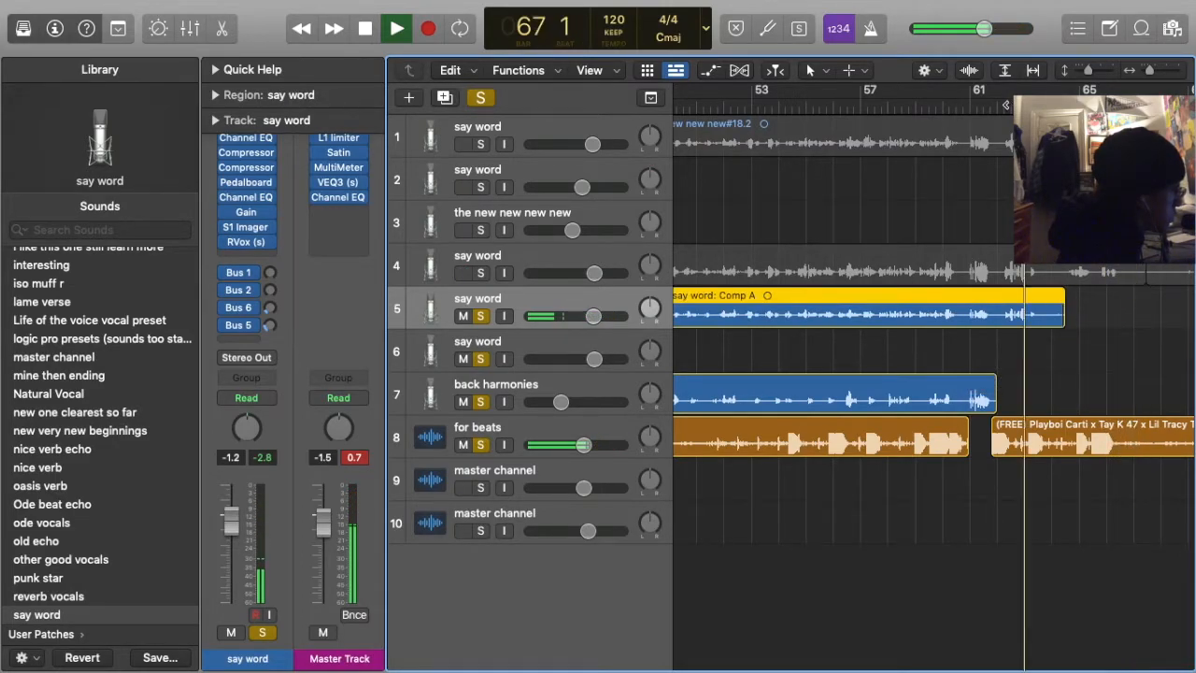
{"action": "left_click", "coordinate": [994, 362]}
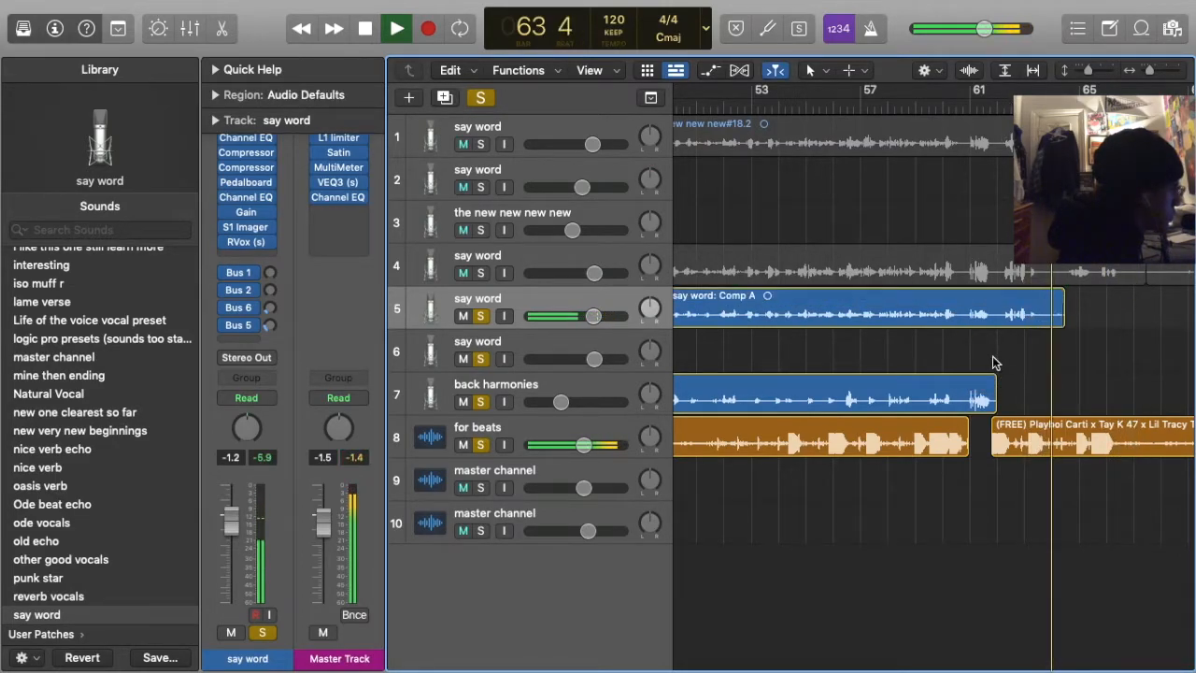
{"action": "key", "text": "space"}
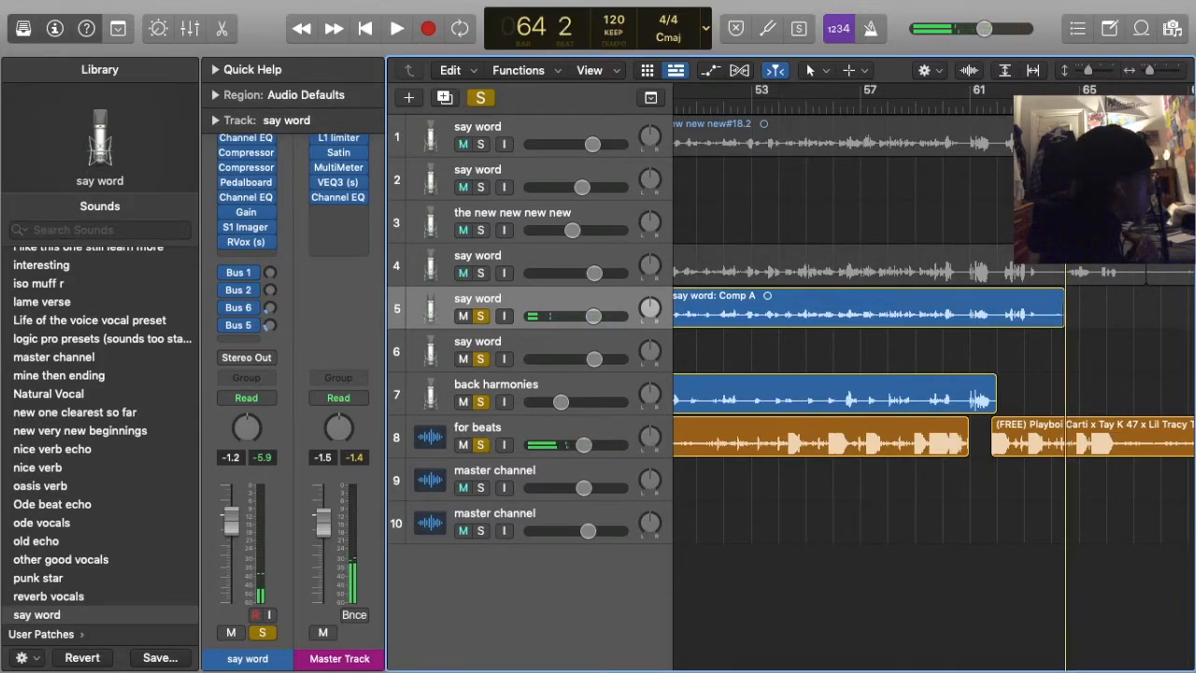
Record a new vocal take on track 5 from about bar 64 to bar 66 and play it back
{"action": "key", "text": "r"}
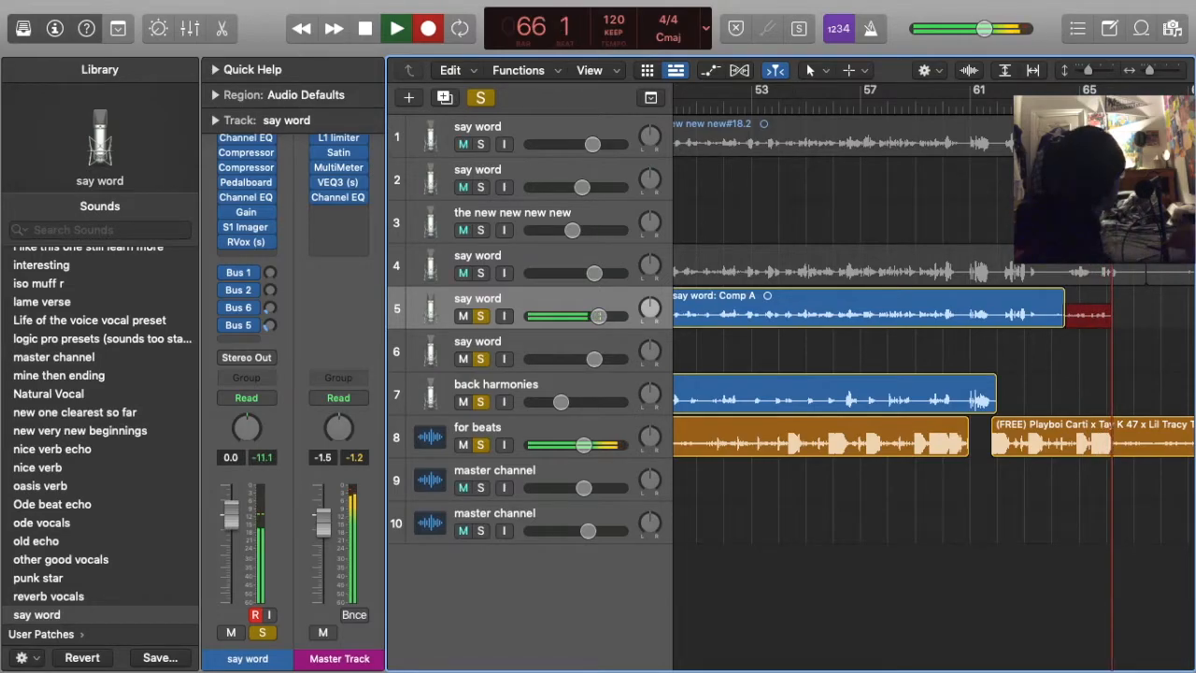
{"action": "key", "text": "space"}
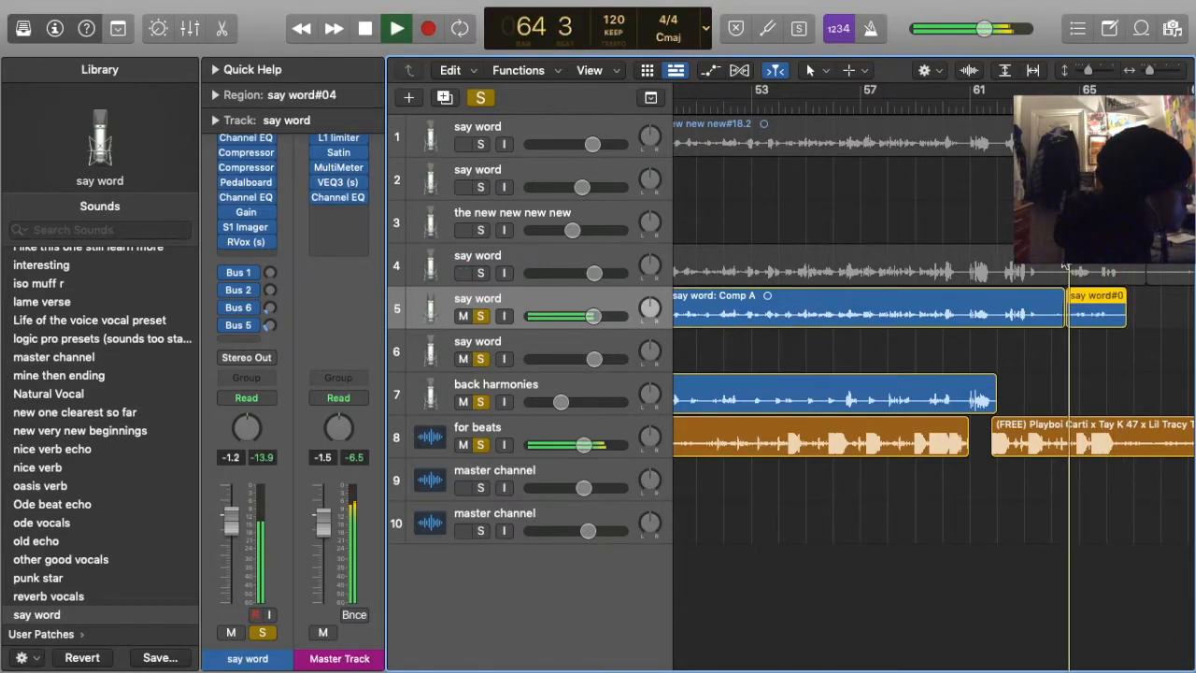
{"action": "left_click", "coordinate": [1050, 343]}
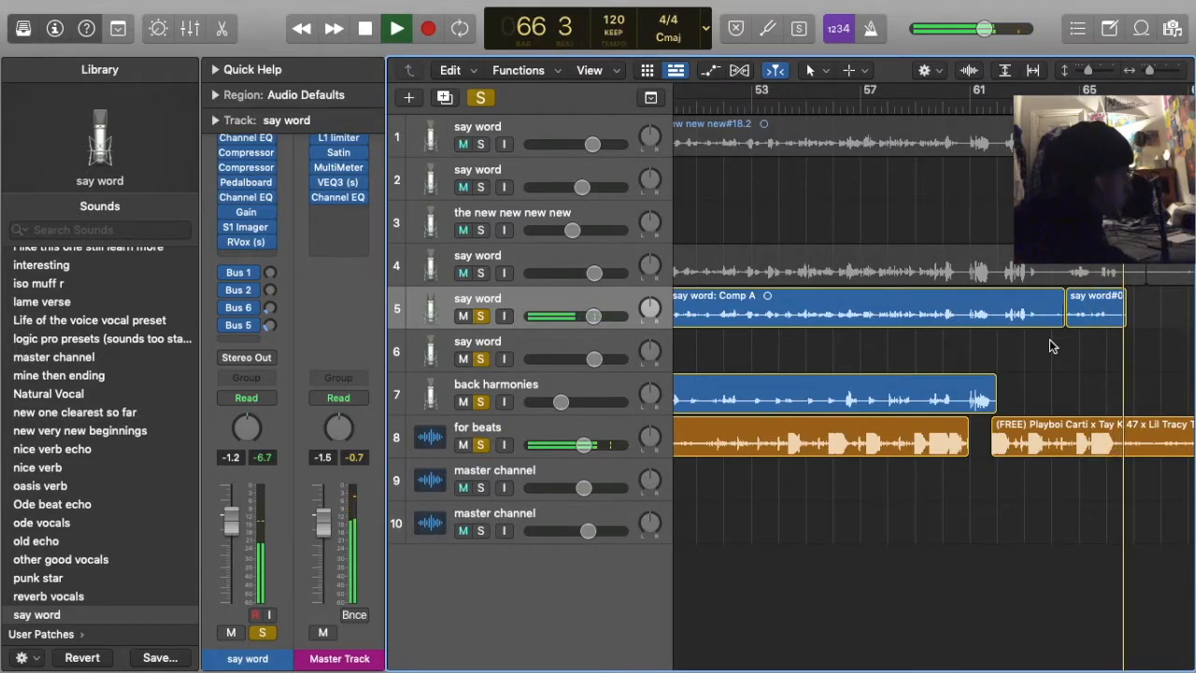
{"action": "key", "text": "space"}
Record a second vocal take on track 5 over the same passage from bar 64, play it back and collapse the take folder
{"action": "key", "text": "comma"}
{"action": "key", "text": "comma"}
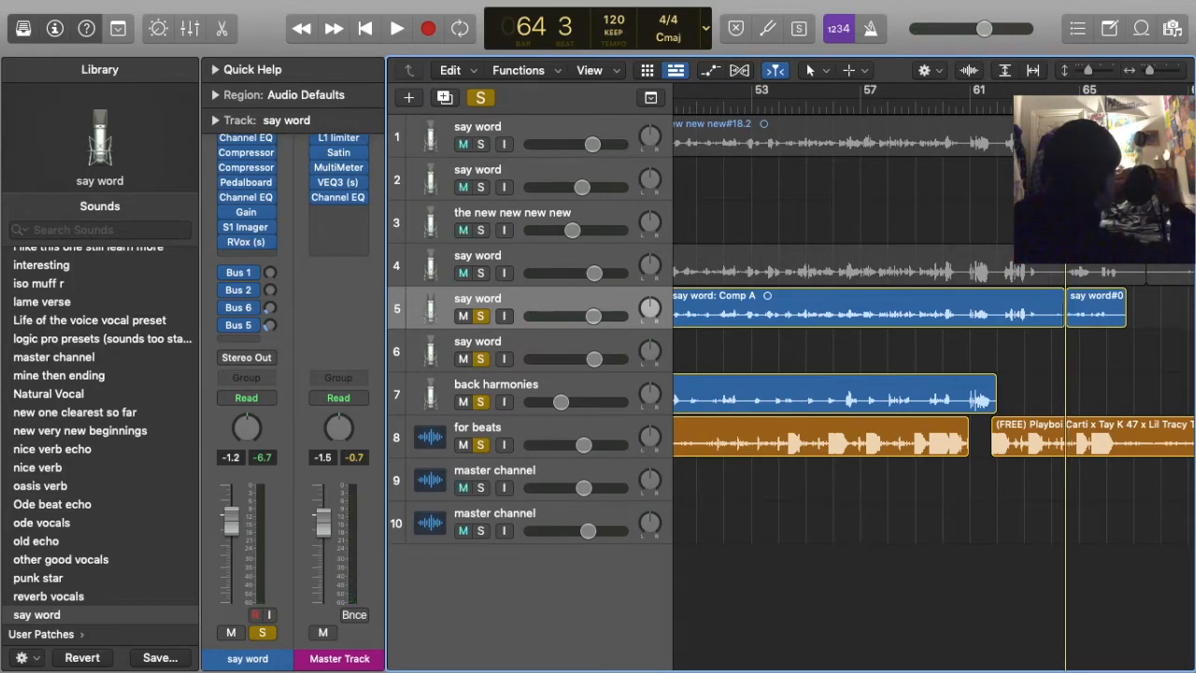
{"action": "key", "text": "r"}
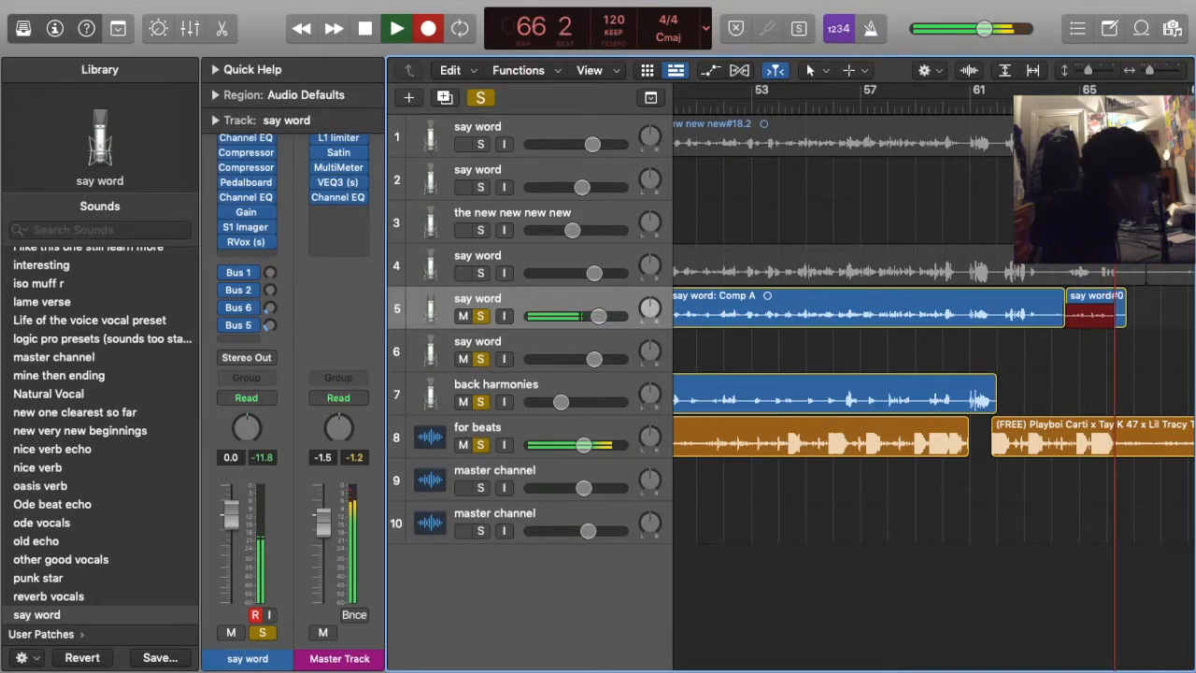
{"action": "key", "text": "space"}
{"action": "key", "text": "space"}
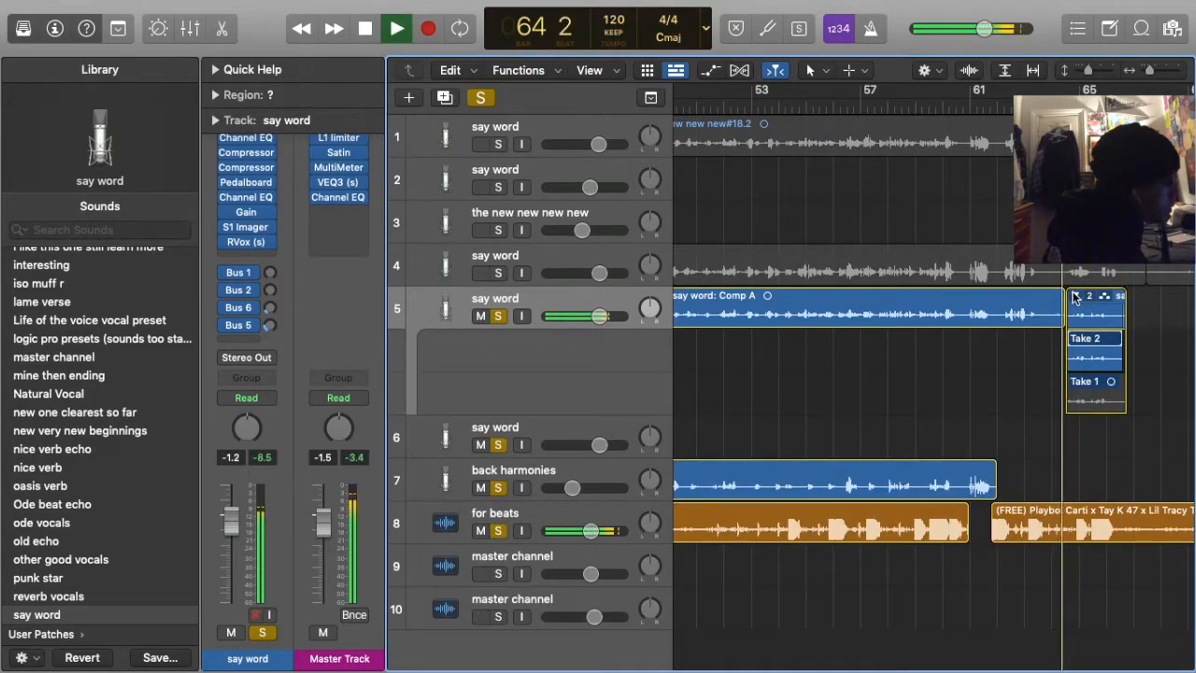
{"action": "left_click", "coordinate": [1039, 362]}
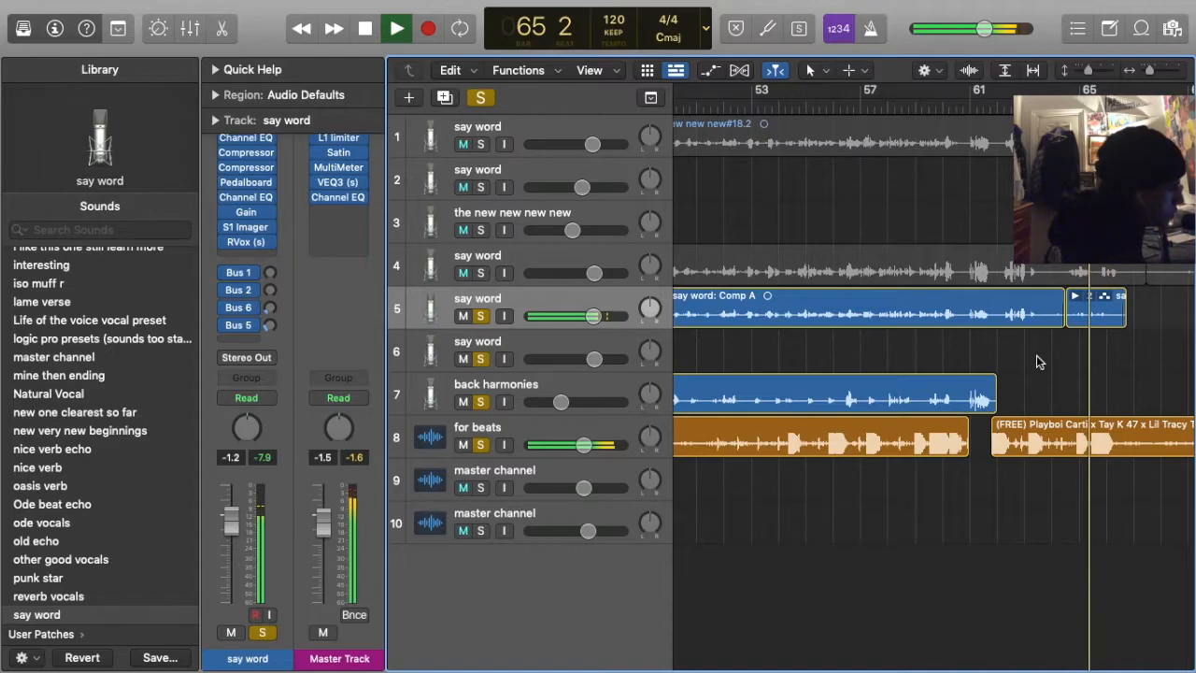
Move the new take folder from track 5 to the "back harmonies" track at the same position and play the passage
{"action": "left_click_drag", "start_coordinate": [1097, 313], "coordinate": [1097, 394]}
{"action": "key", "text": "space"}
{"action": "key", "text": "space"}
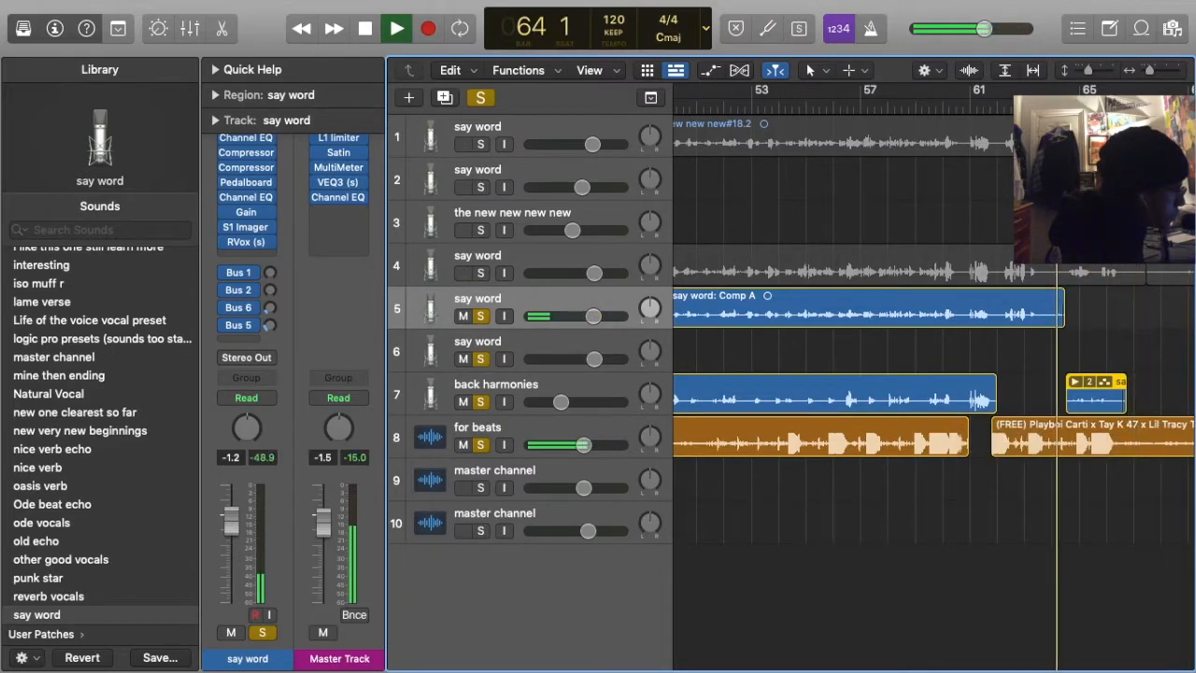
{"action": "left_click", "coordinate": [1091, 323]}
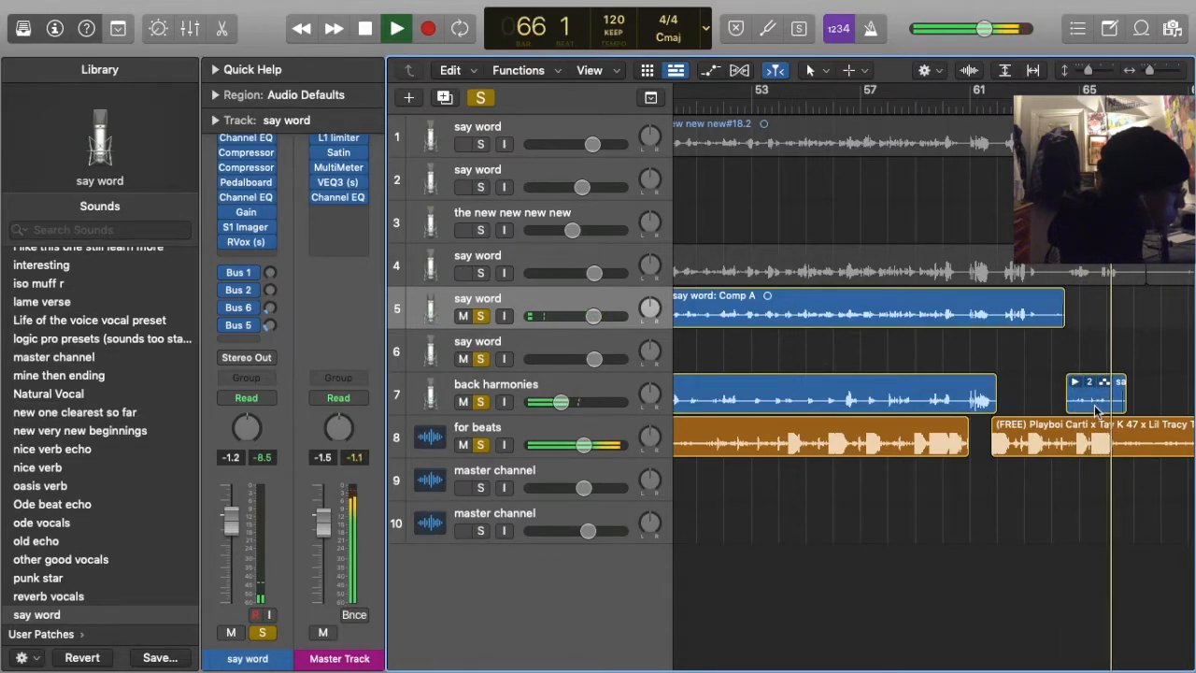
Move the take folder at bar 64 from the "back harmonies" track to track 6 and play the passage
{"action": "left_click_drag", "start_coordinate": [1095, 397], "coordinate": [1094, 353]}
{"action": "key", "text": "space"}
{"action": "key", "text": "space"}
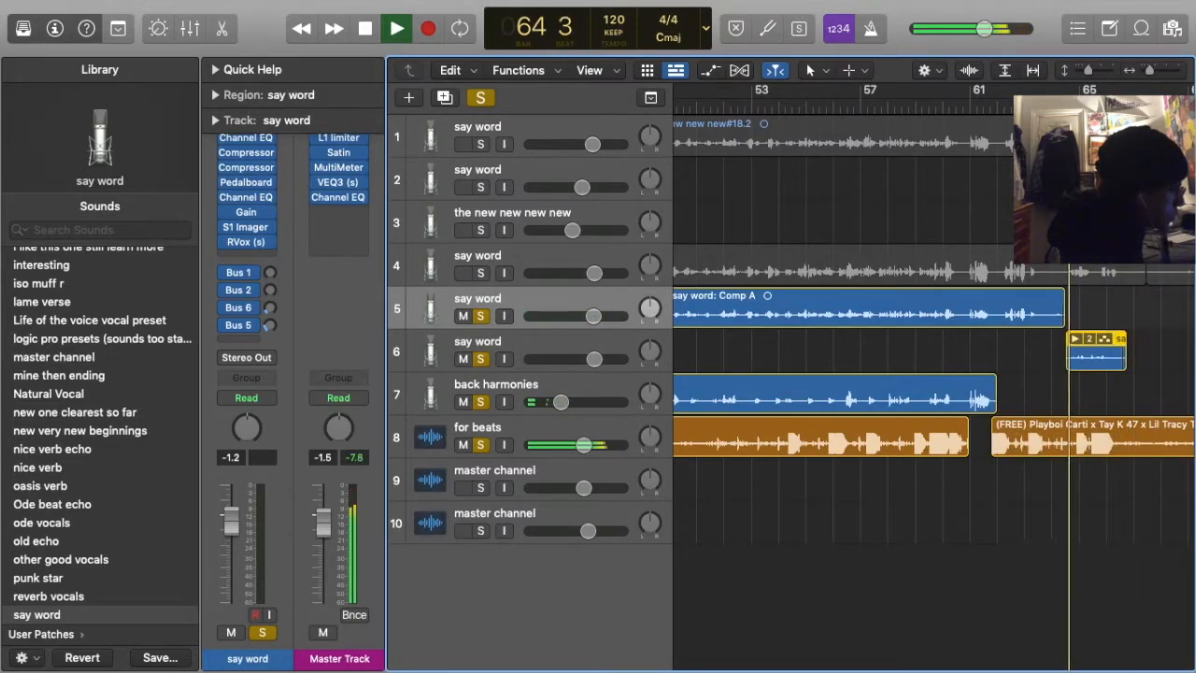
{"action": "left_click", "coordinate": [1019, 363]}
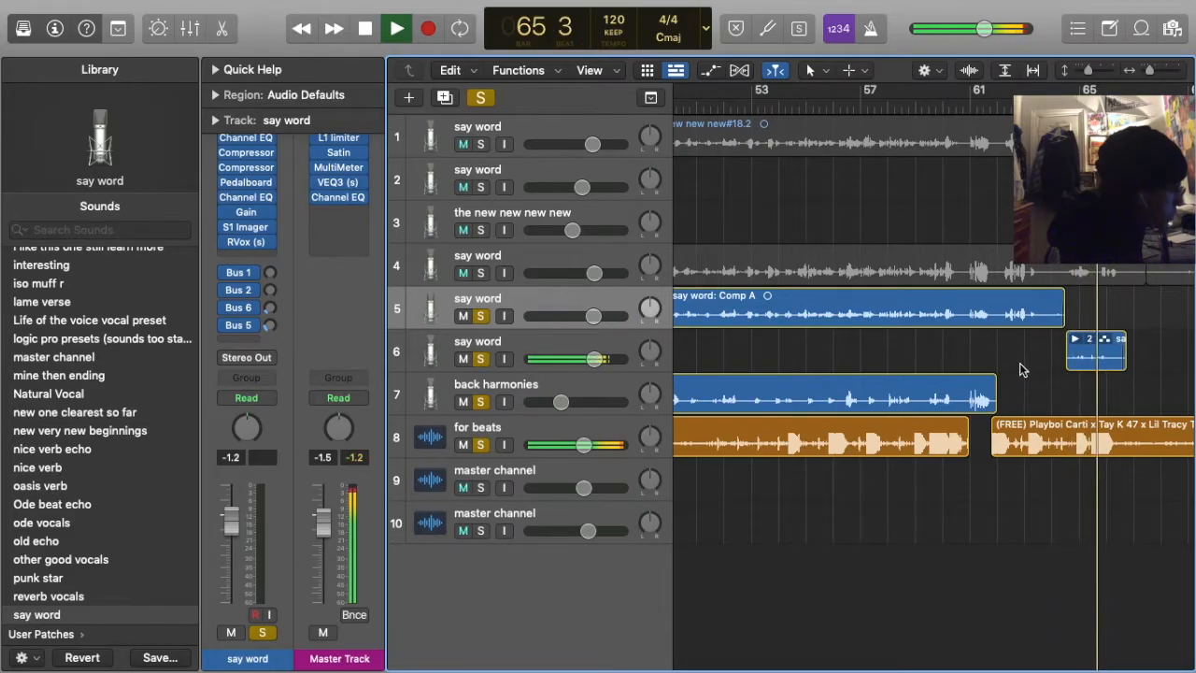
Move the take folder from track 6 to track 5, directly after the "say word: Comp A" region, and audition the ending
{"action": "left_click_drag", "start_coordinate": [1081, 364], "coordinate": [1077, 311]}
{"action": "key", "text": "space"}
{"action": "key", "text": "space"}
{"action": "left_click", "coordinate": [1047, 345]}
{"action": "key", "text": "space"}
{"action": "key", "text": "space"}
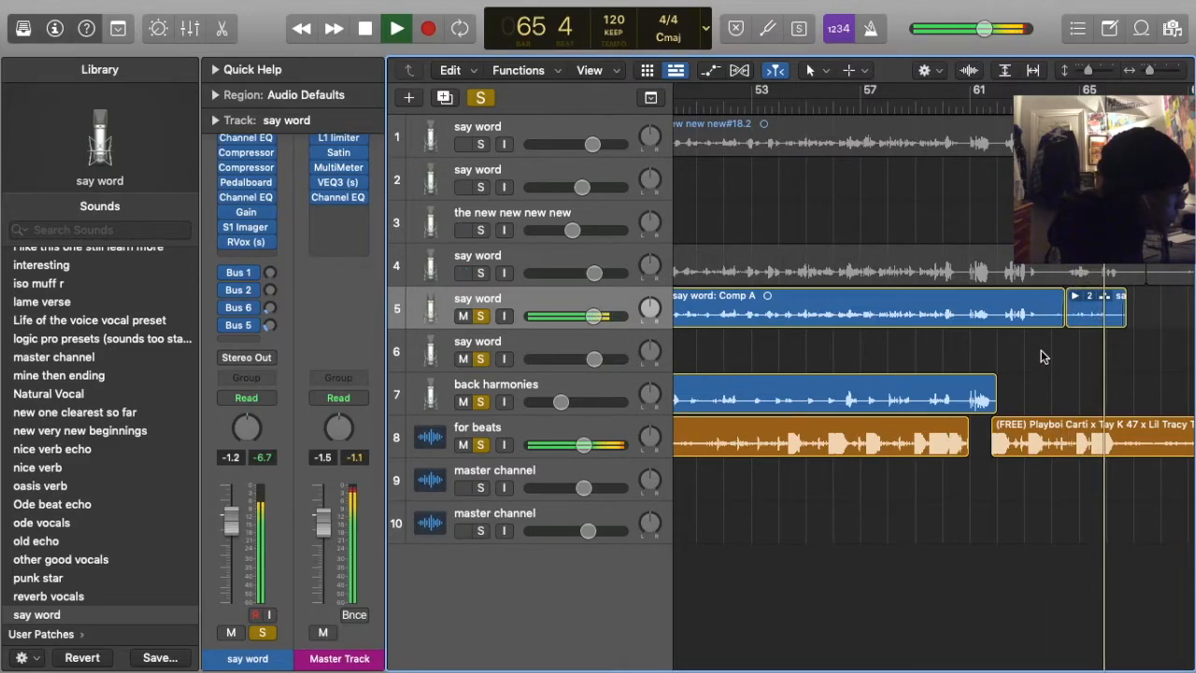
{"action": "key", "text": "space"}
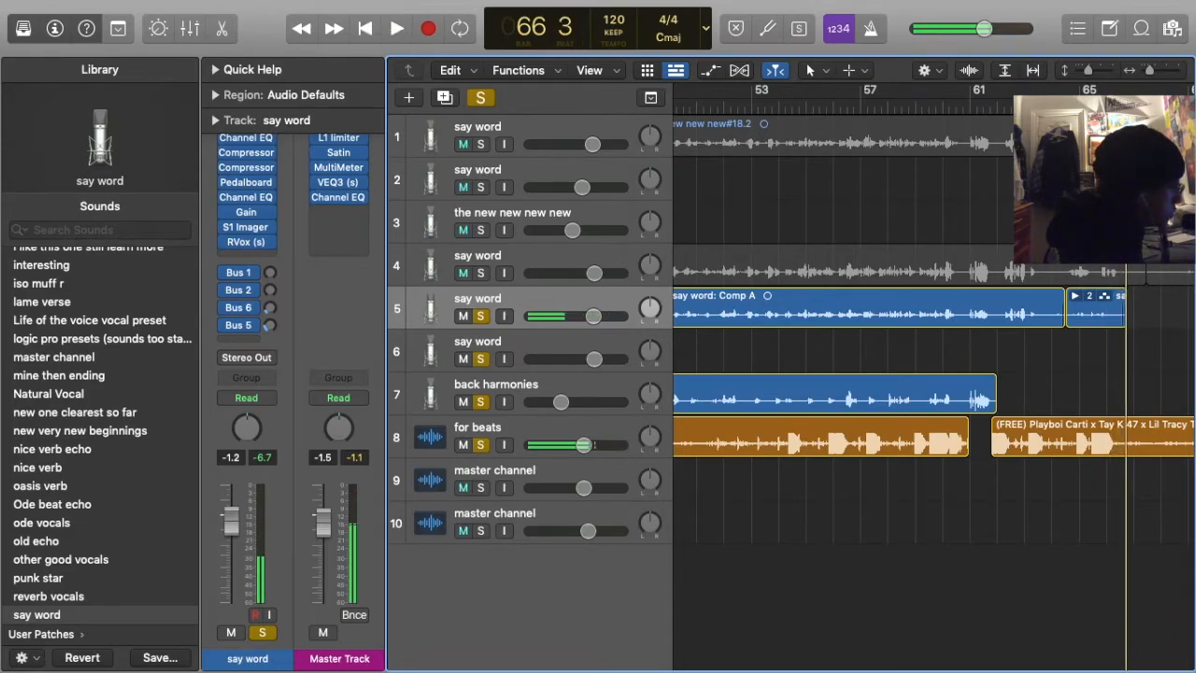
{"action": "key", "text": "space"}
{"action": "key", "text": "space"}
Record a vocal layer on track 6 from about bar 64 to bar 66 and play it back with the other tracks
{"action": "left_click", "coordinate": [489, 342]}
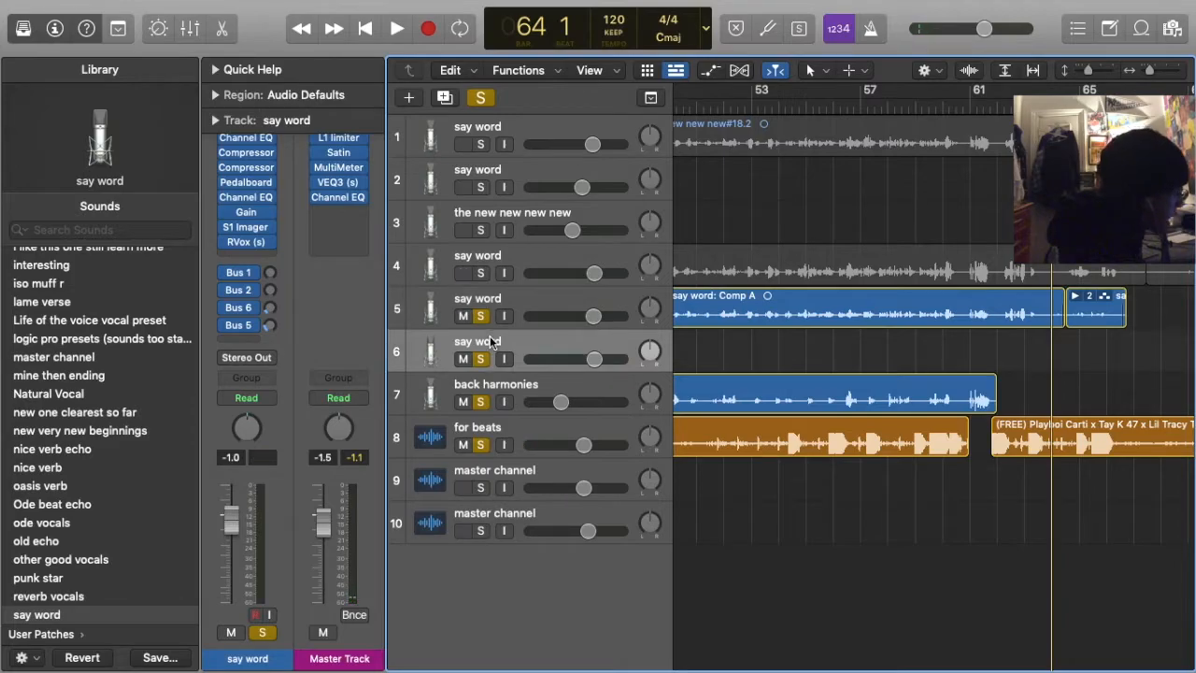
{"action": "key", "text": "r"}
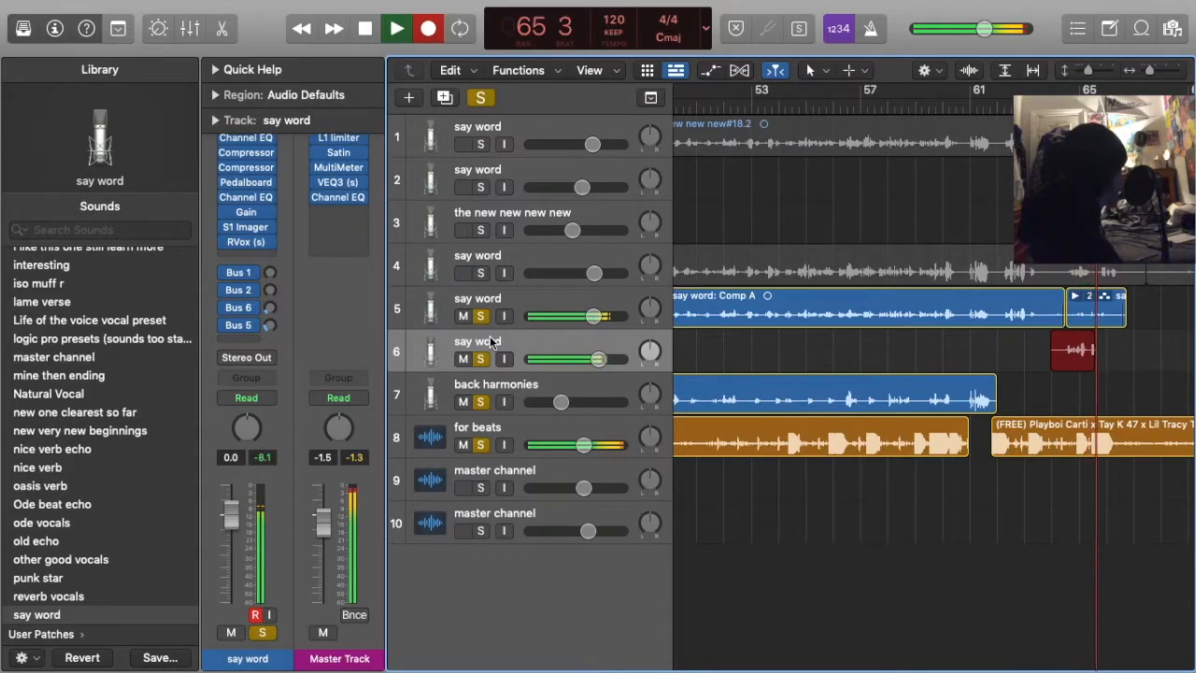
{"action": "key", "text": "space"}
{"action": "left_click", "coordinate": [1054, 90]}
{"action": "key", "text": "space"}
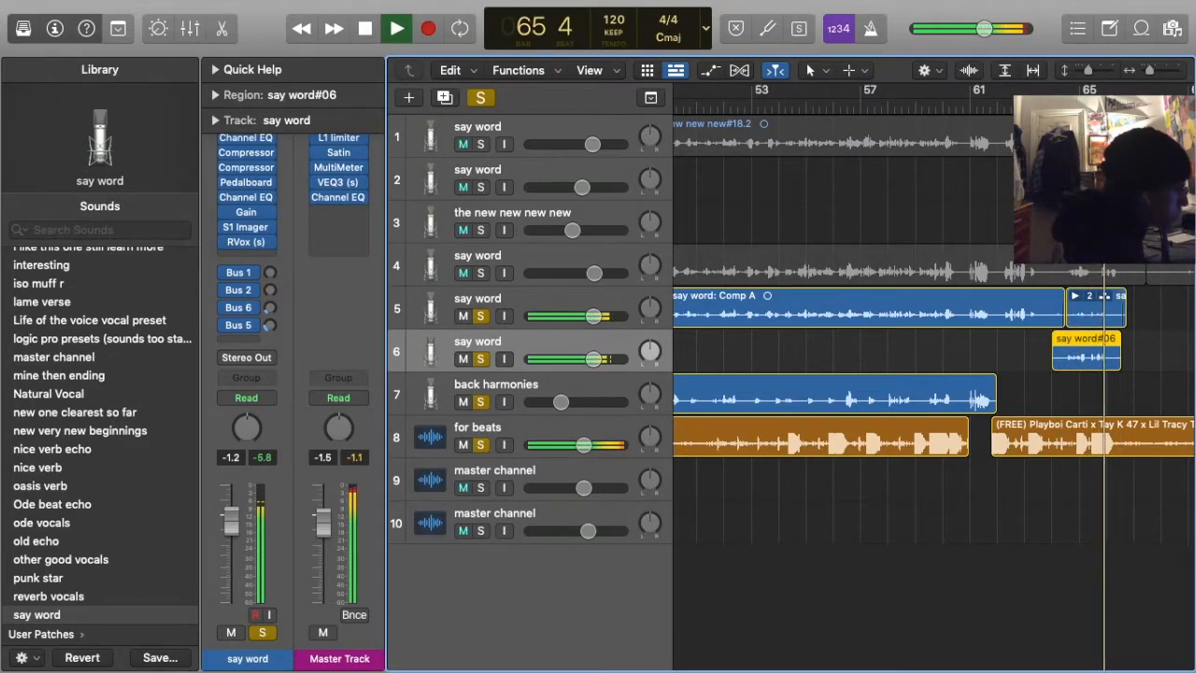
{"action": "key", "text": "space"}
{"action": "key", "text": "space"}
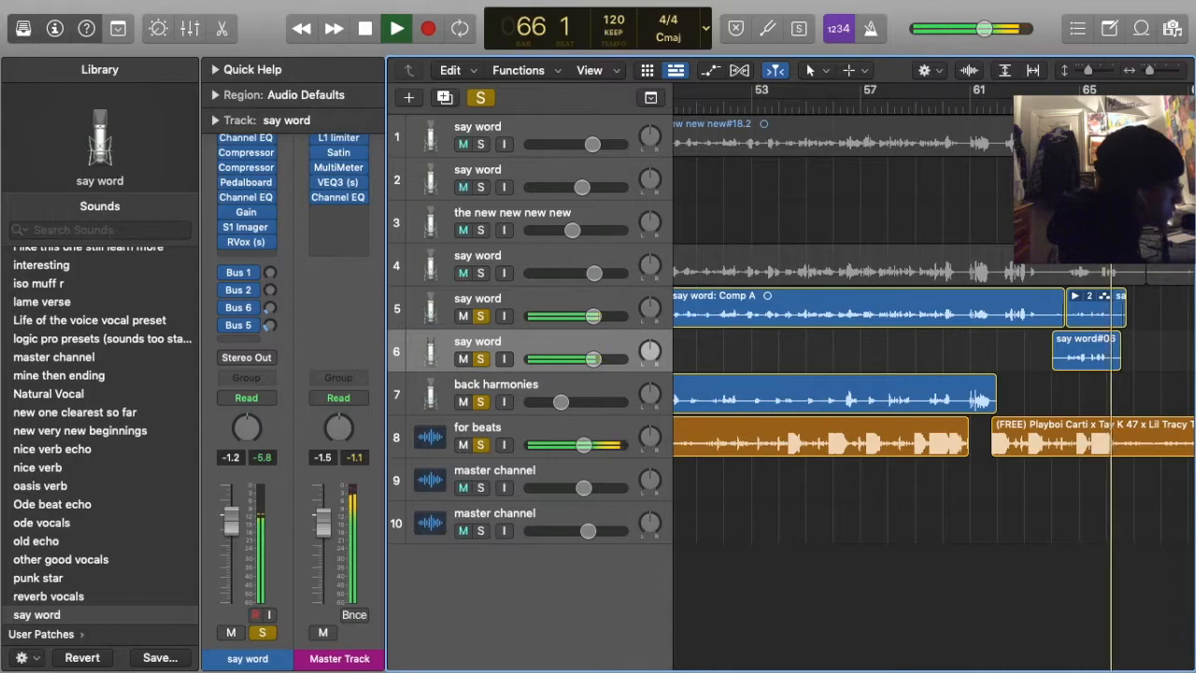
{"action": "key", "text": "space"}
{"action": "key", "text": "space"}
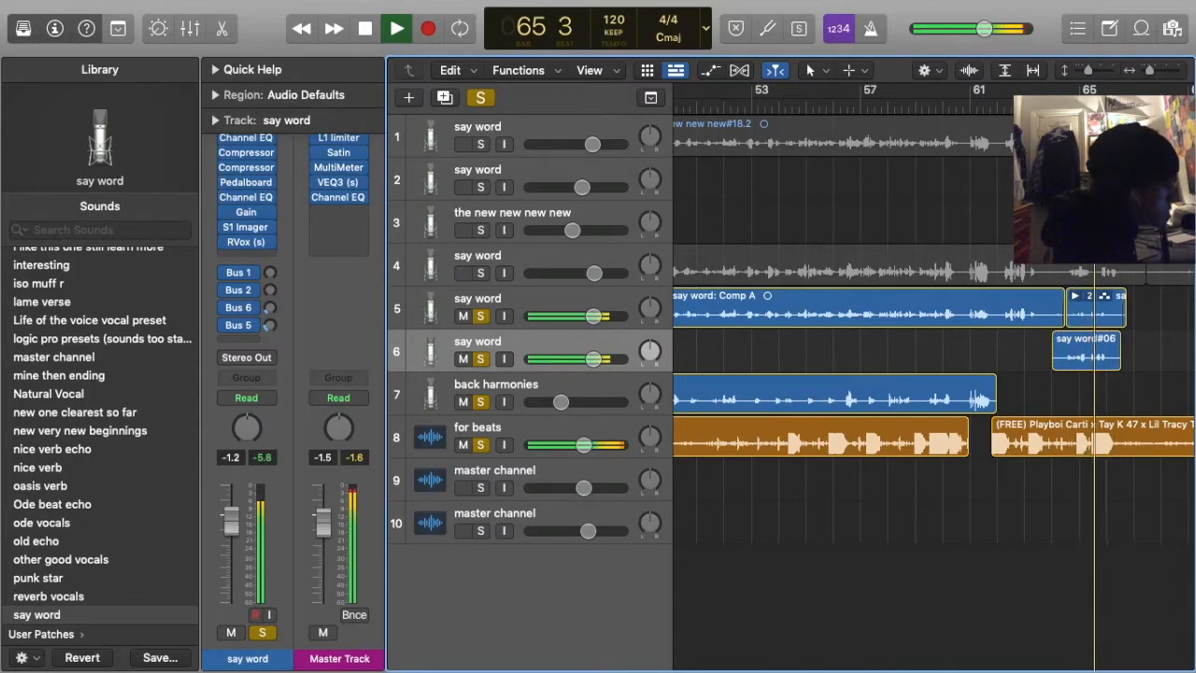
{"action": "key", "text": "super+Left"}
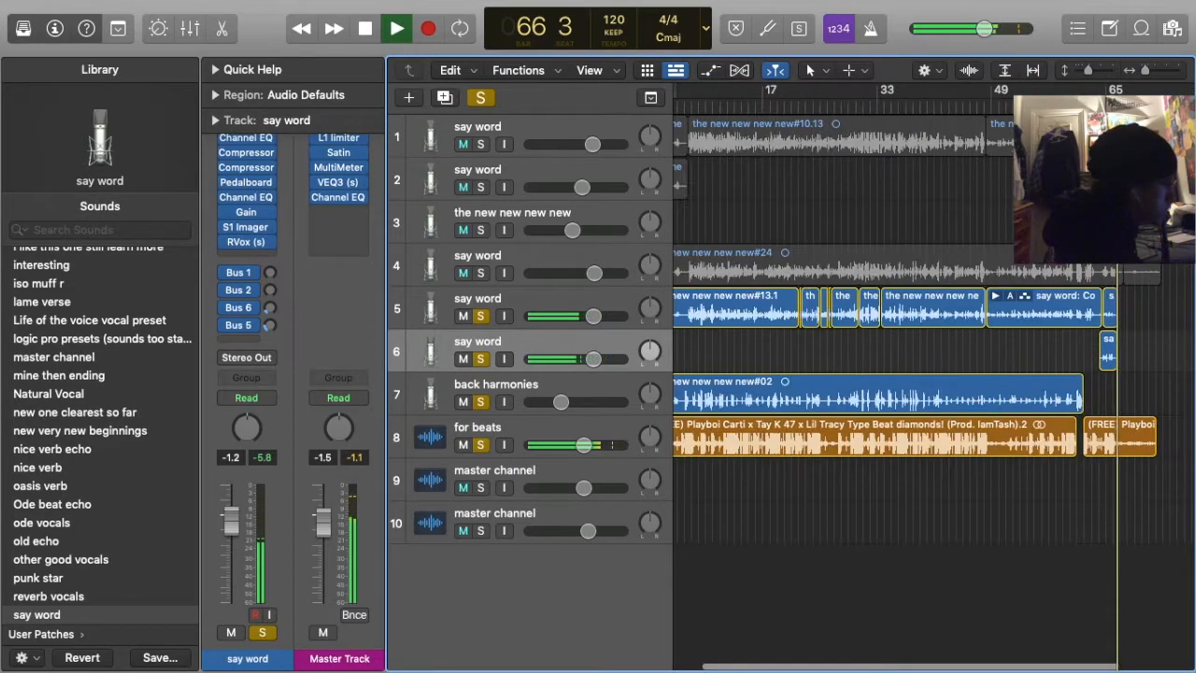
{"action": "key", "text": "space"}
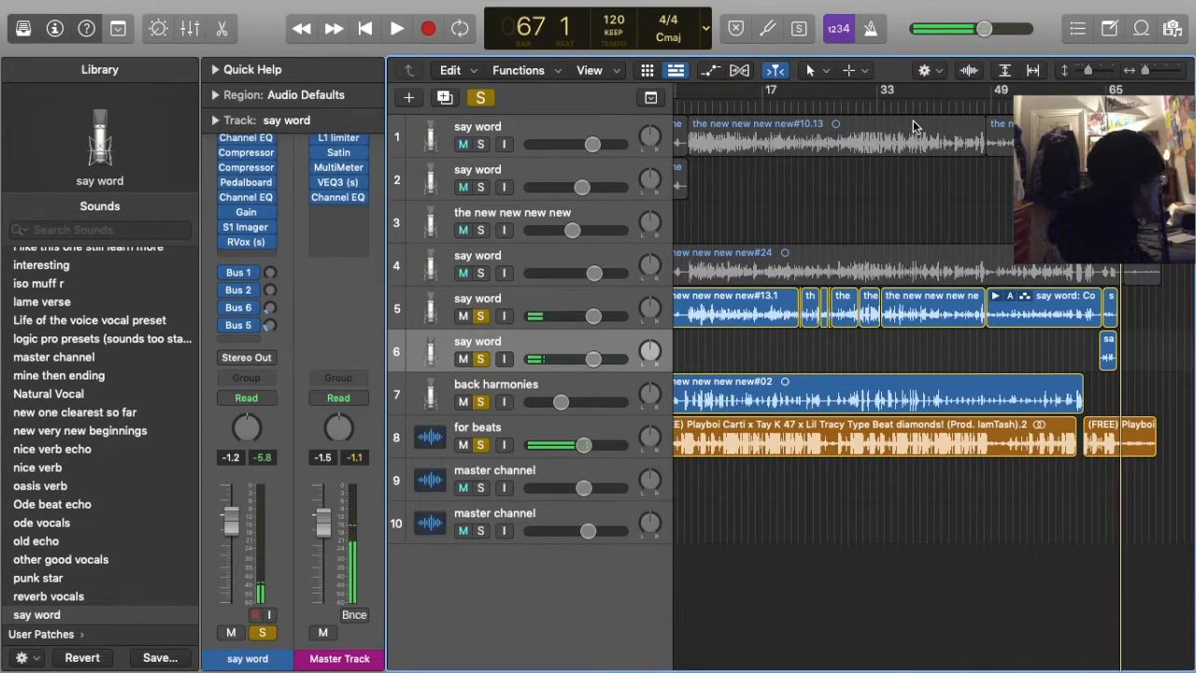
Play the song from about bar 37 and examine the Renaissance Vox compression on track 5
{"action": "left_click", "coordinate": [578, 295]}
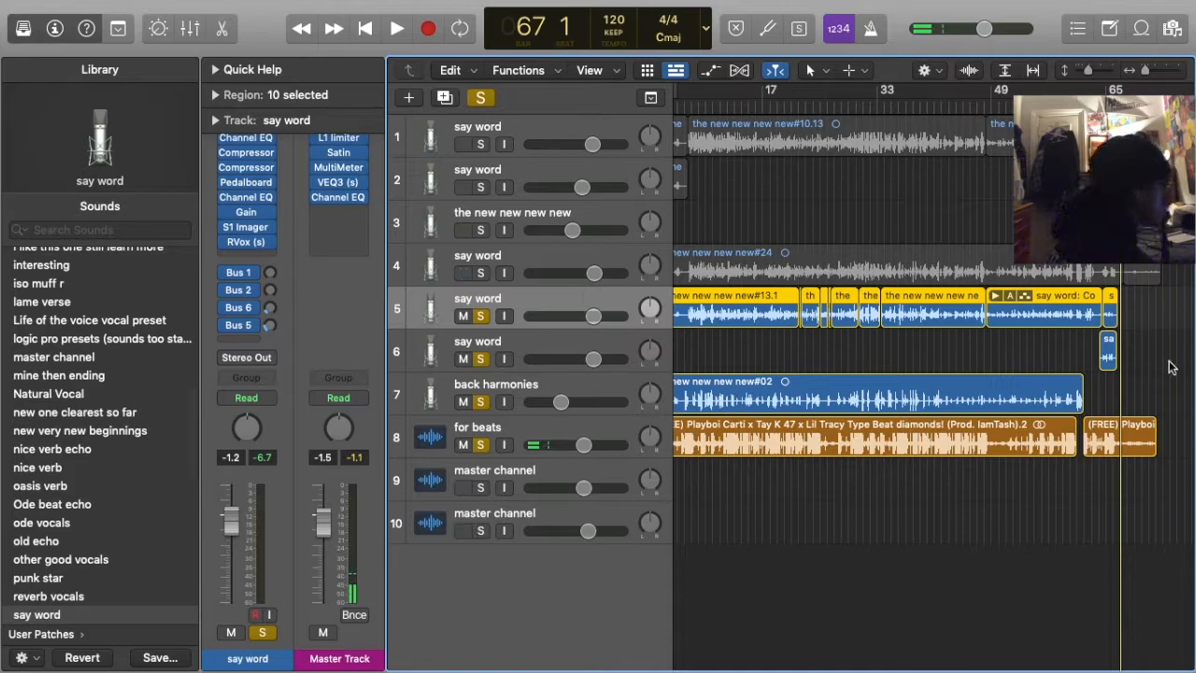
{"action": "left_click", "coordinate": [927, 344]}
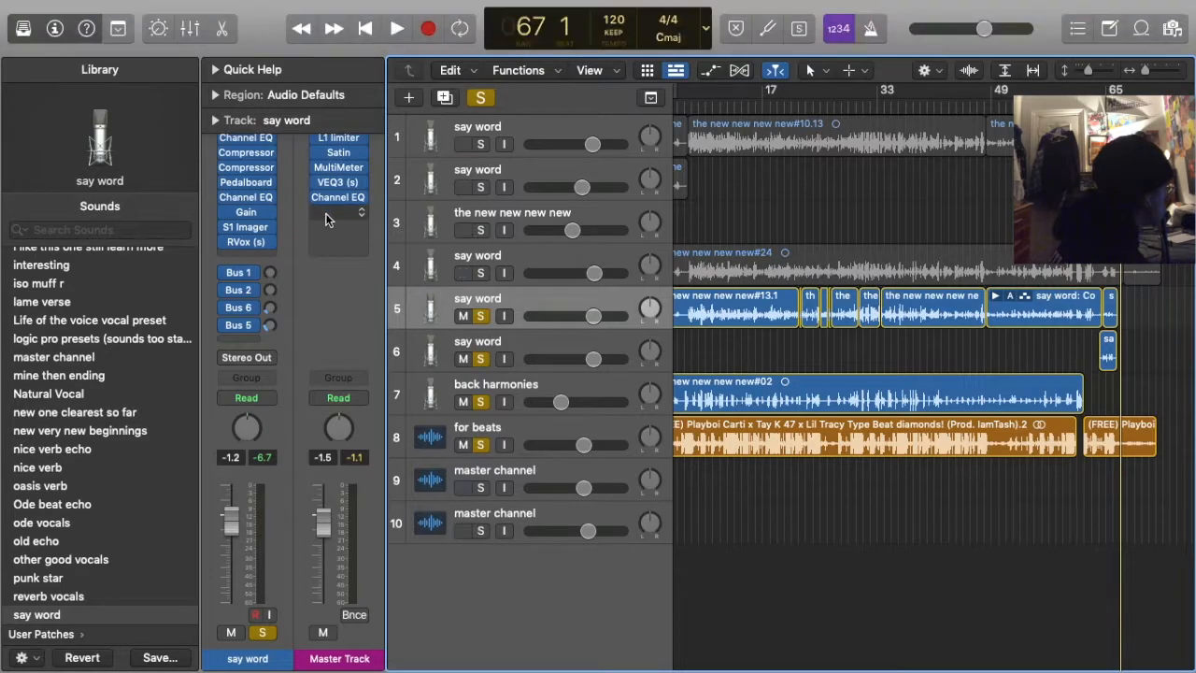
{"action": "left_click", "coordinate": [527, 132]}
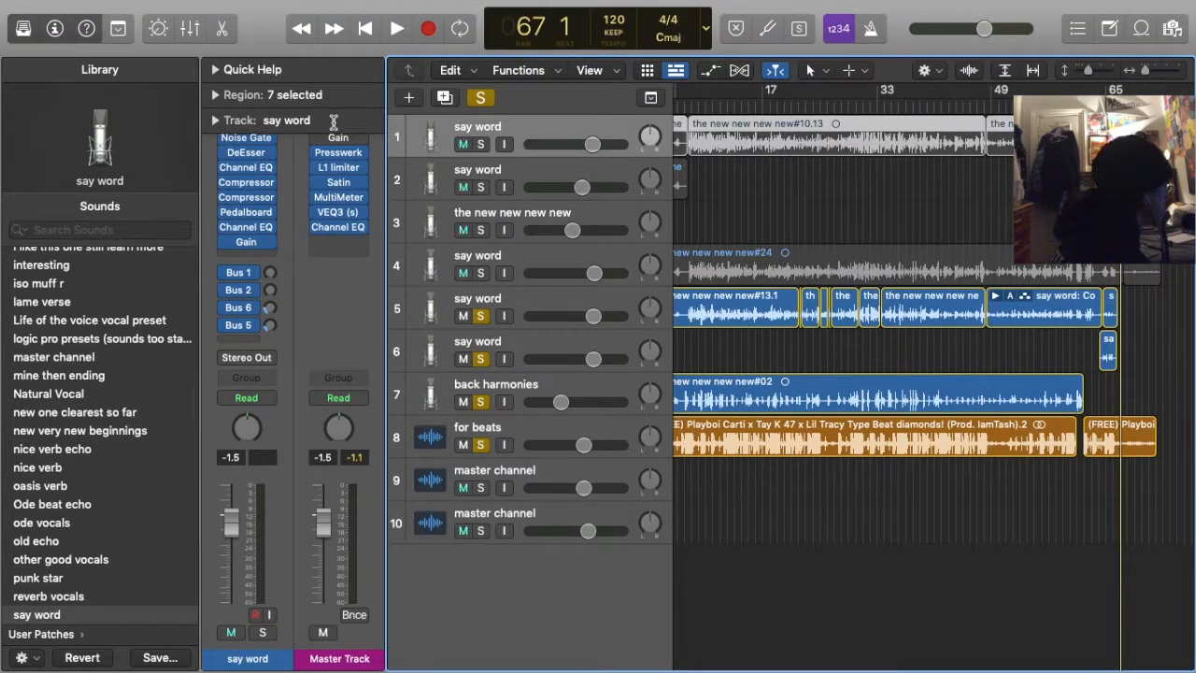
{"action": "left_click", "coordinate": [914, 105]}
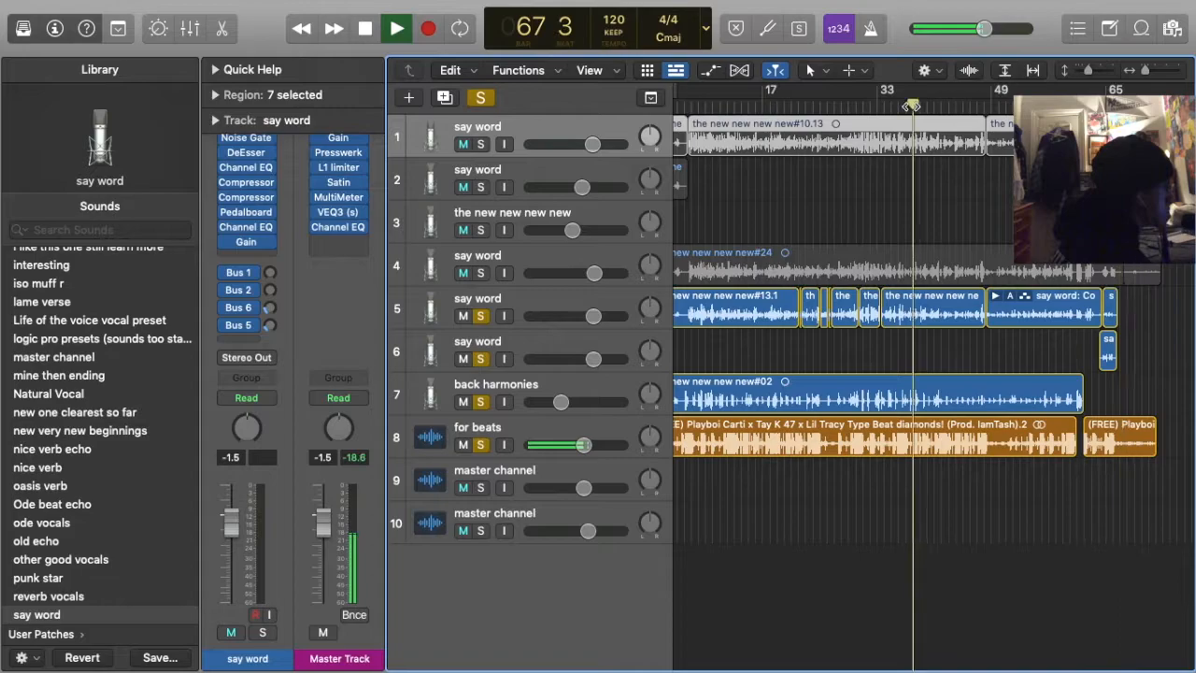
{"action": "left_click", "coordinate": [532, 304]}
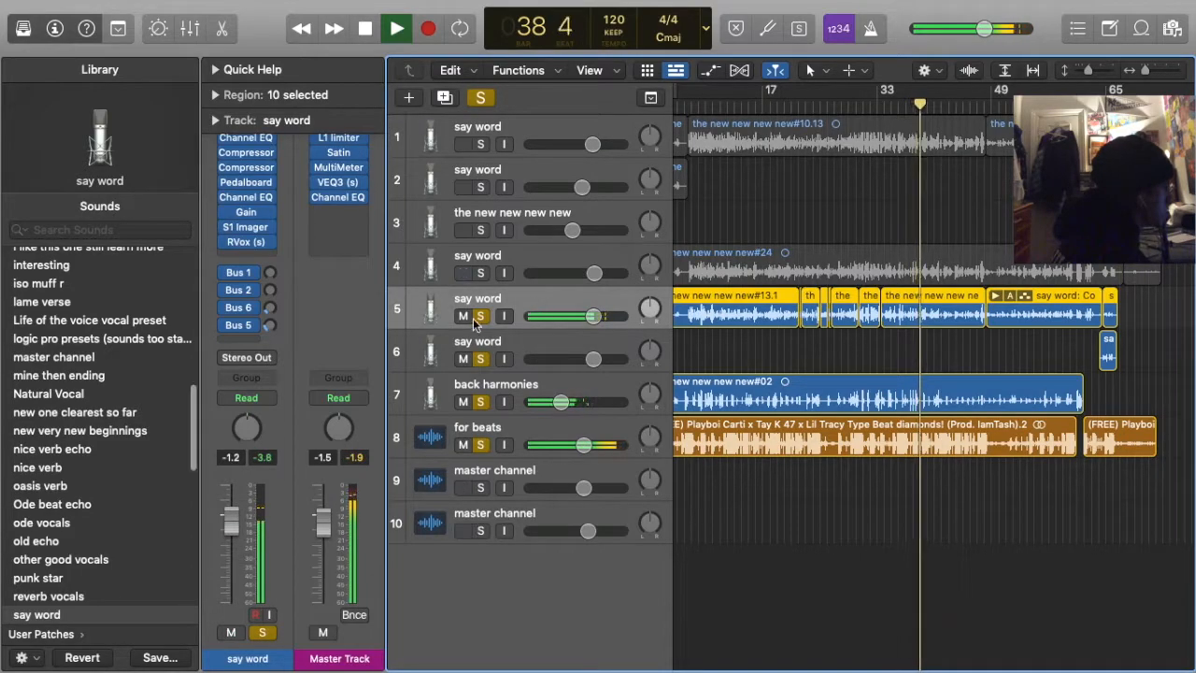
{"action": "left_click", "coordinate": [248, 243]}
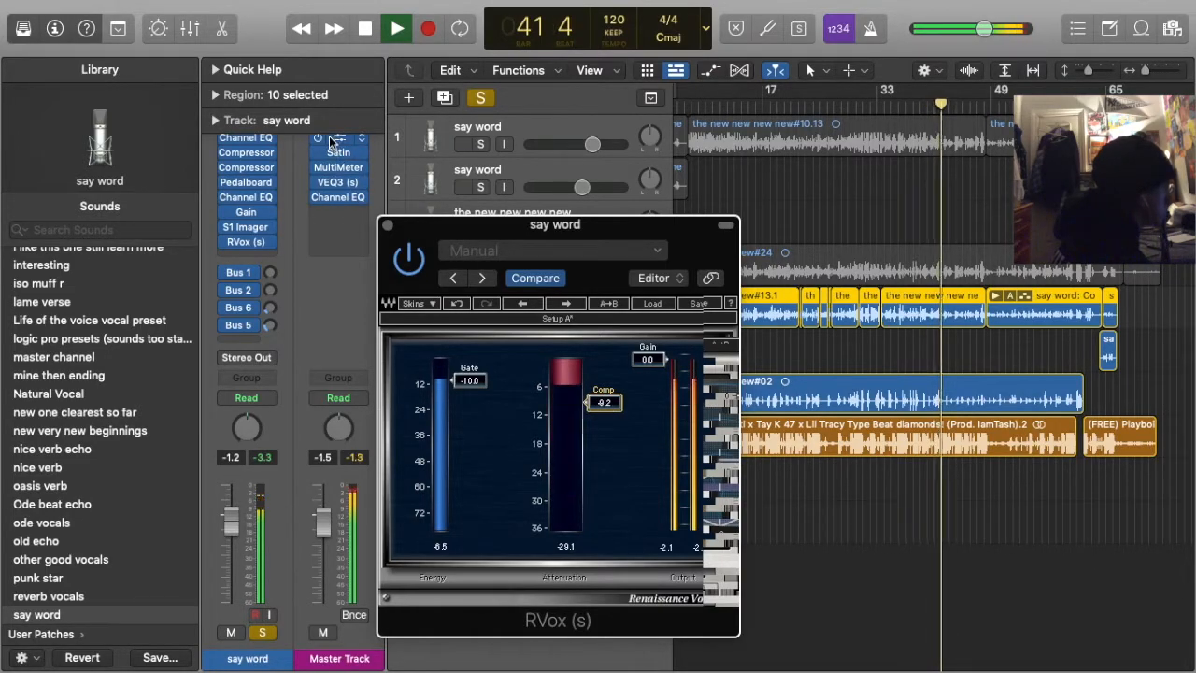
{"action": "scroll", "coordinate": [328, 147], "scroll_direction": "up", "scroll_amount": 2}
{"action": "key", "text": "ctrl+m"}
{"action": "key", "text": "ctrl+m"}
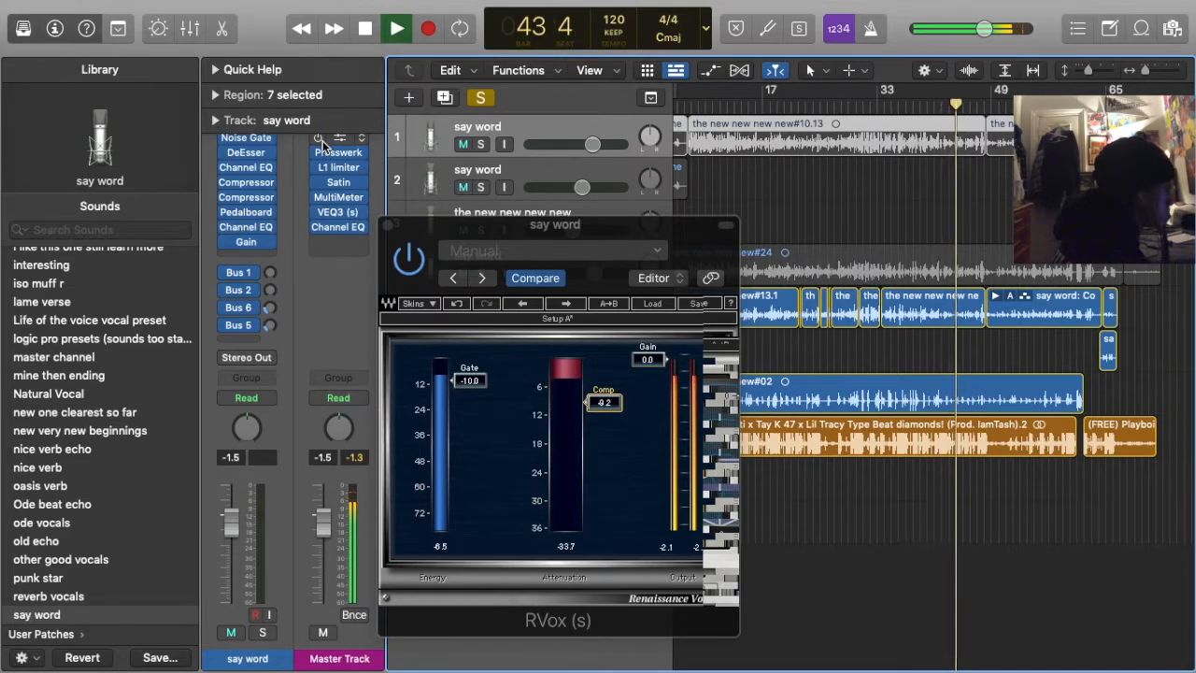
{"action": "left_click", "coordinate": [389, 225]}
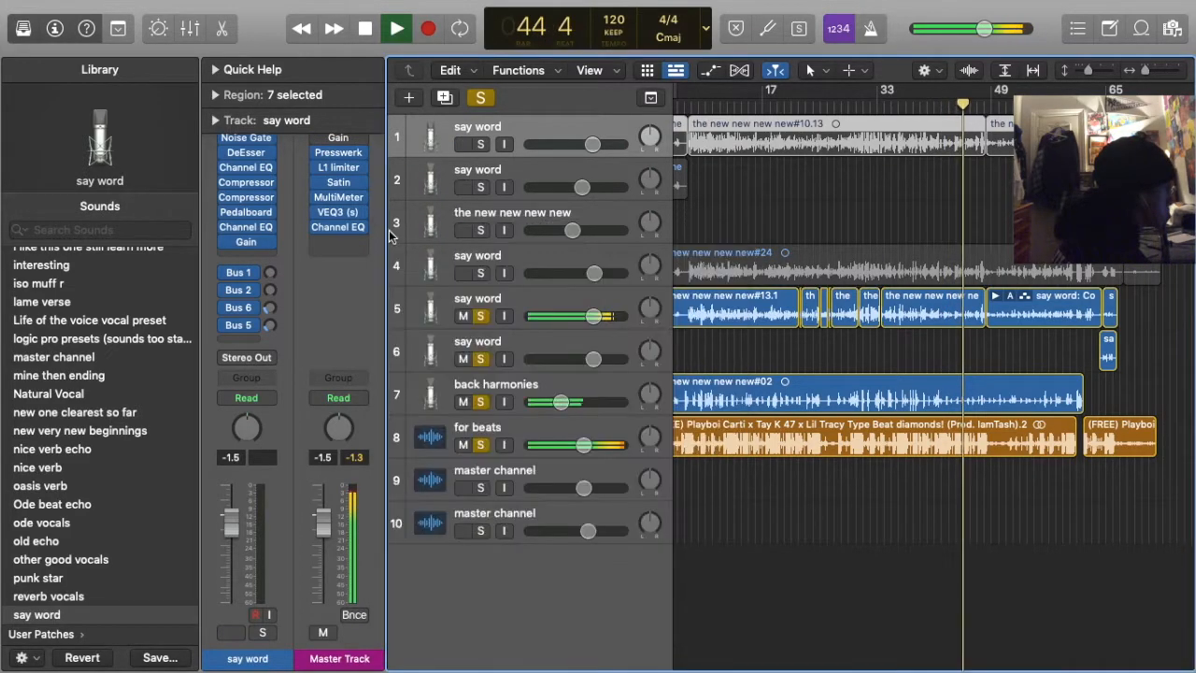
Set the compression in track 5's Renaissance Vox to -6.9 while the song plays
{"action": "left_click", "coordinate": [514, 295]}
{"action": "left_click", "coordinate": [246, 241]}
{"action": "left_click_drag", "start_coordinate": [603, 401], "coordinate": [604, 390]}
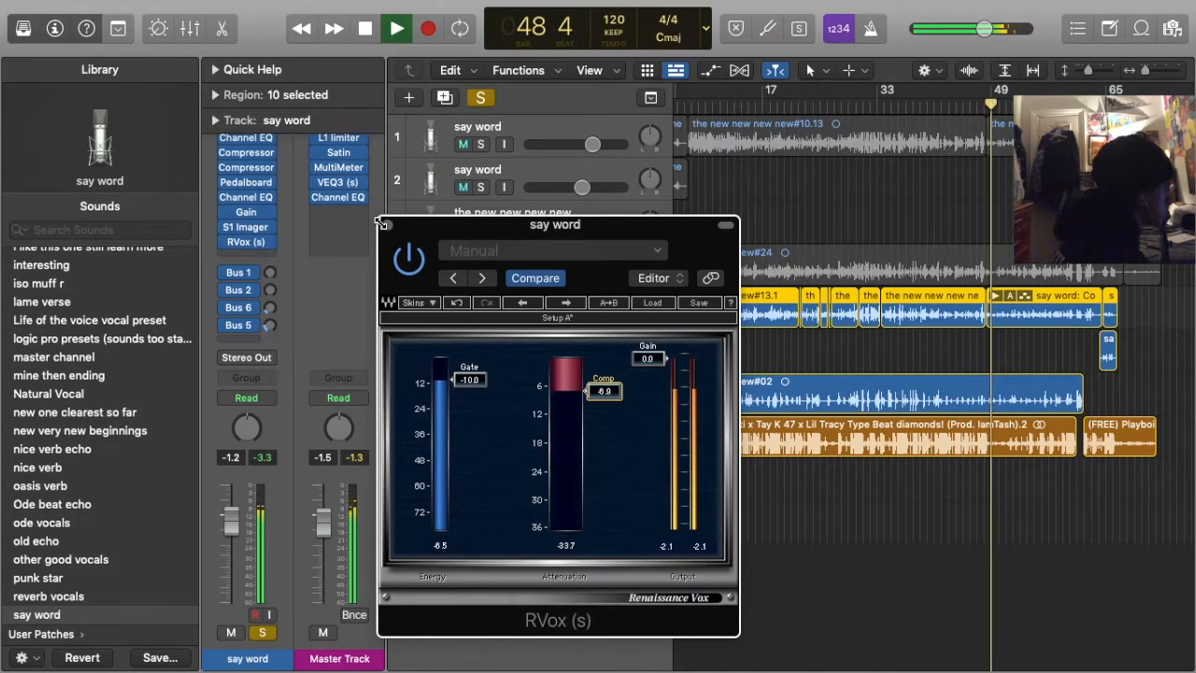
{"action": "left_click", "coordinate": [387, 225]}
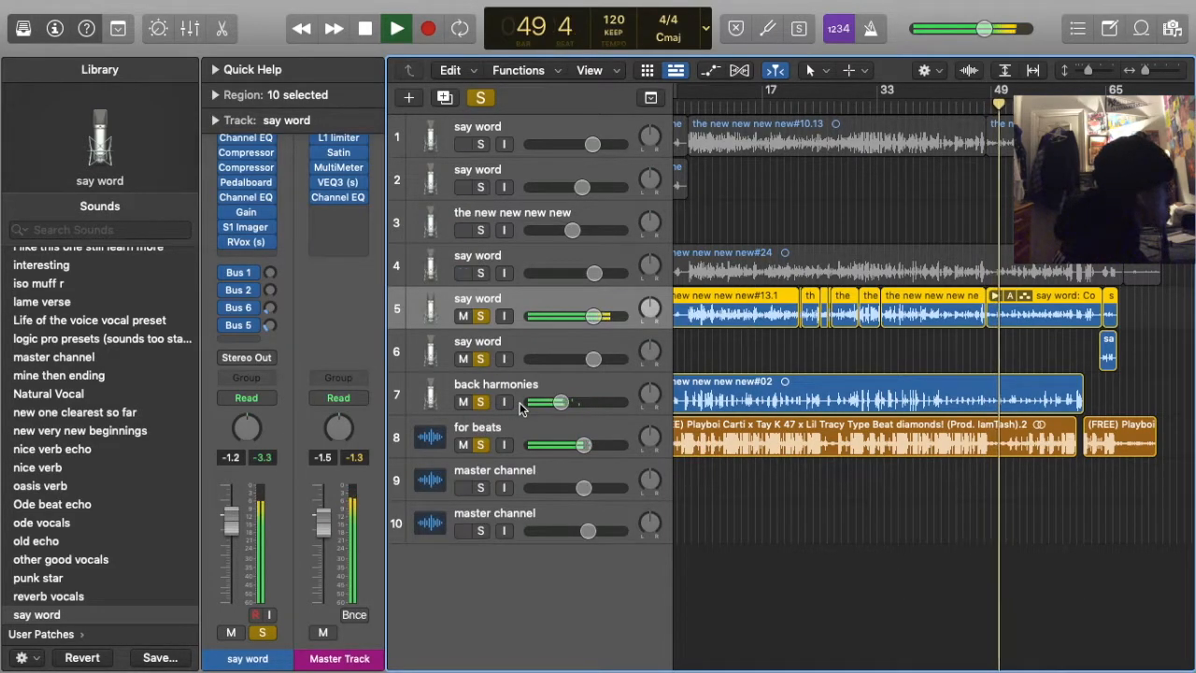
{"action": "left_click", "coordinate": [561, 402]}
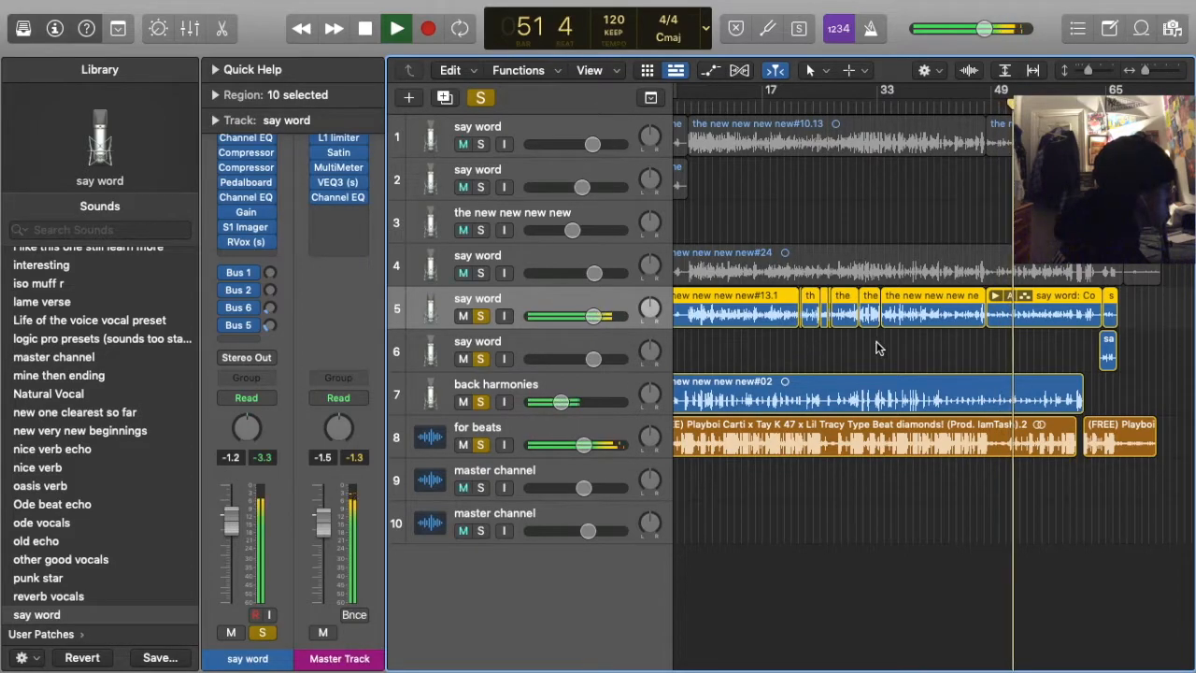
{"action": "left_click", "coordinate": [888, 349]}
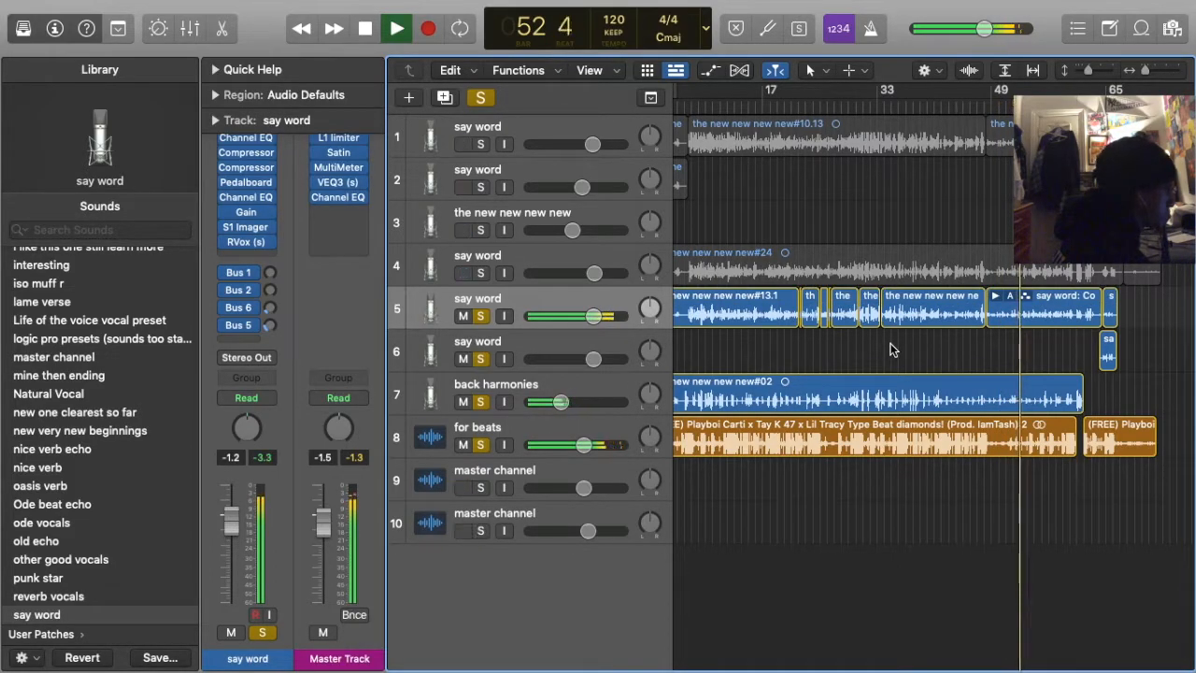
Cut the 2760 Hz band by 5.0 dB in the Channel EQ that follows the Pedalboard on track 5
{"action": "left_click", "coordinate": [246, 197]}
{"action": "left_click_drag", "start_coordinate": [886, 391], "coordinate": [891, 452]}
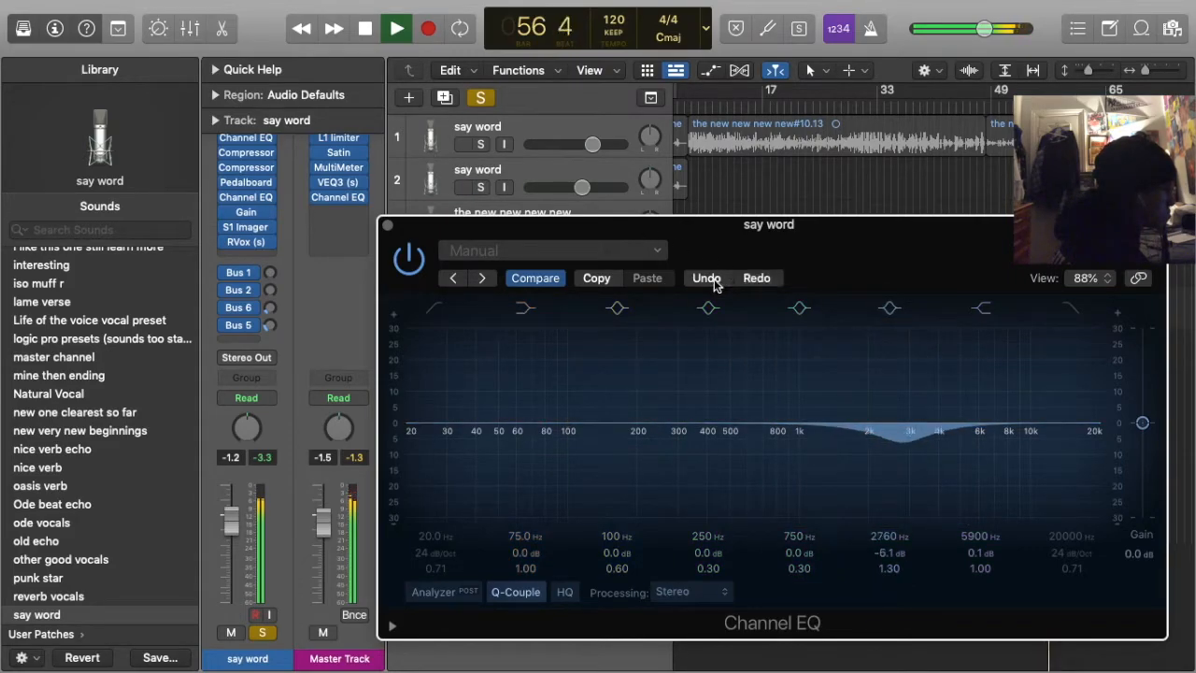
{"action": "left_click_drag", "start_coordinate": [904, 449], "coordinate": [899, 450]}
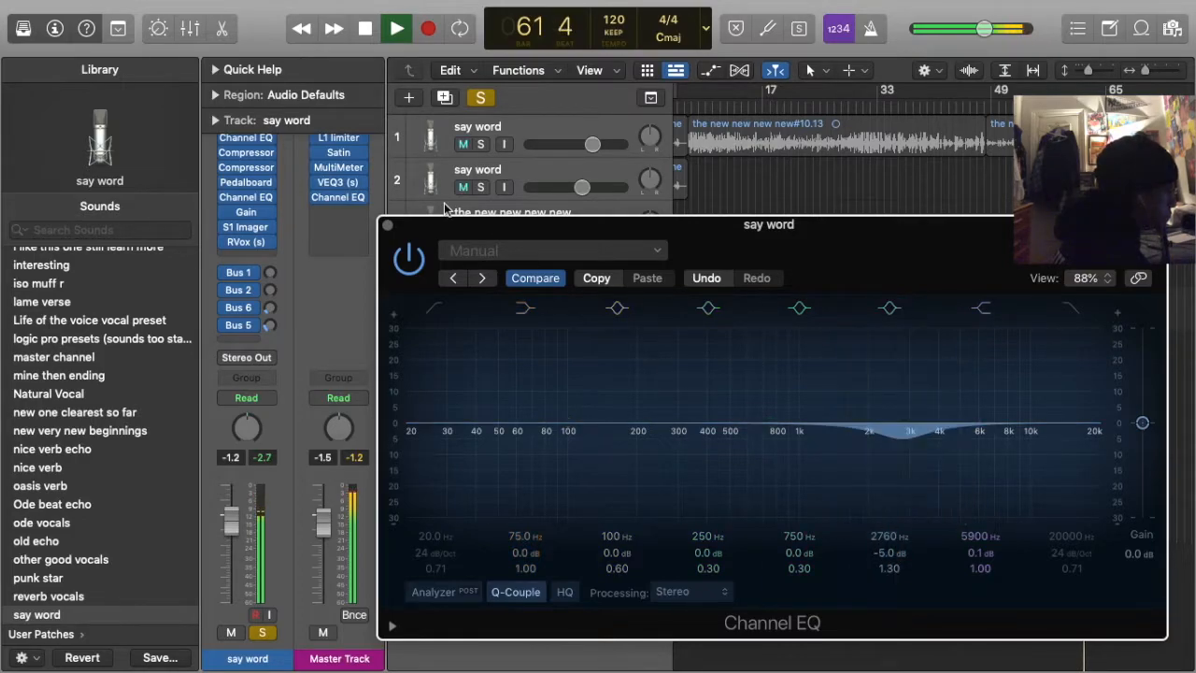
{"action": "key", "text": "super+w"}
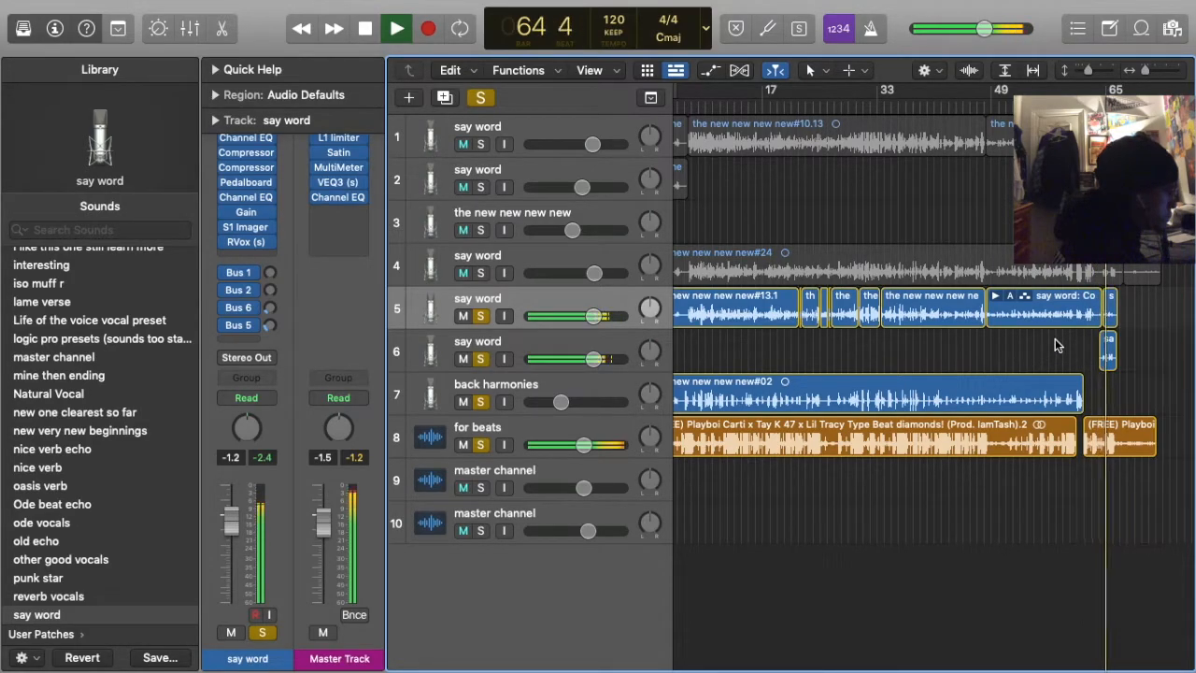
Trim the end of the "say word: Comp A" region on track 5 back to just after bar 64 and audition the transition
{"action": "key", "text": "super+Right"}
{"action": "key", "text": "super+Right"}
{"action": "key", "text": "super+Right"}
{"action": "key", "text": "super+Right"}
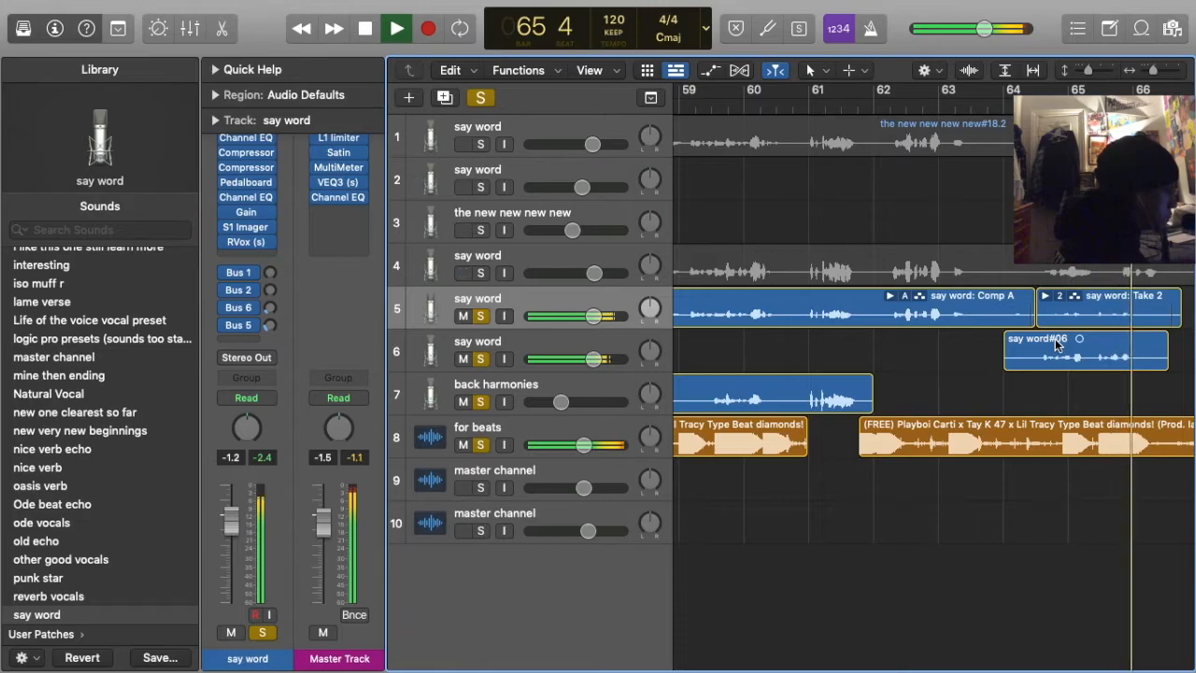
{"action": "scroll", "coordinate": [896, 134], "scroll_direction": "left", "scroll_amount": 5}
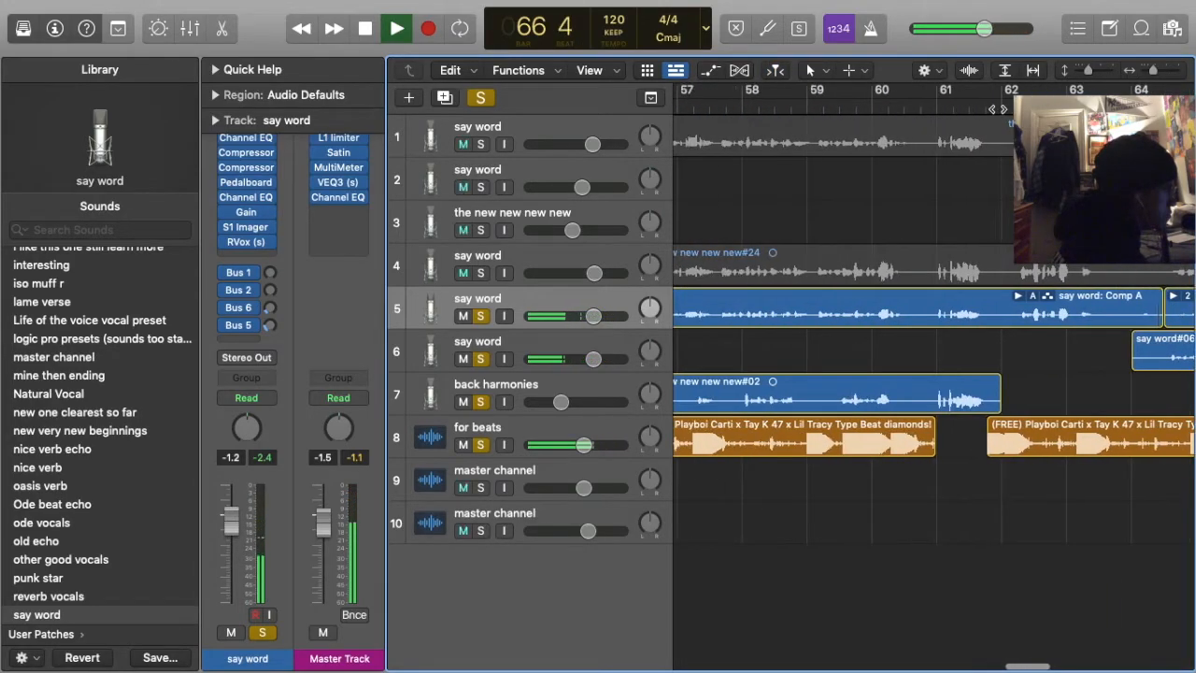
{"action": "left_click", "coordinate": [990, 104]}
{"action": "scroll", "coordinate": [882, 259], "scroll_direction": "right", "scroll_amount": 3}
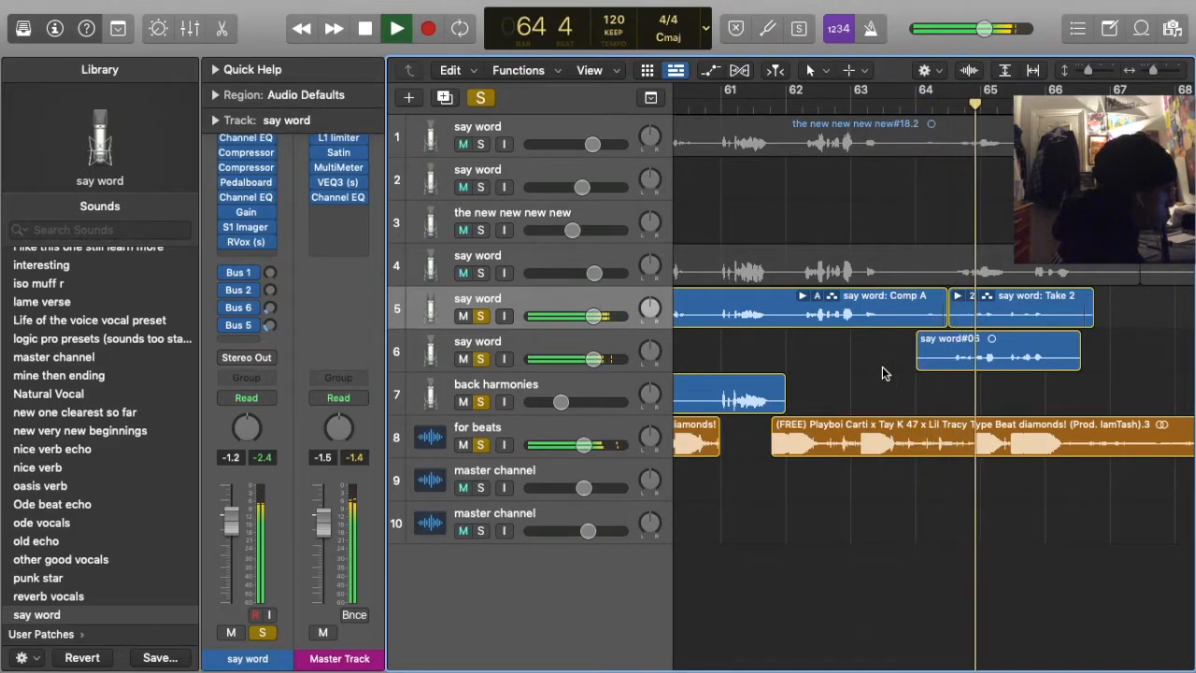
{"action": "left_click_drag", "start_coordinate": [951, 316], "coordinate": [933, 327]}
{"action": "left_click", "coordinate": [909, 100]}
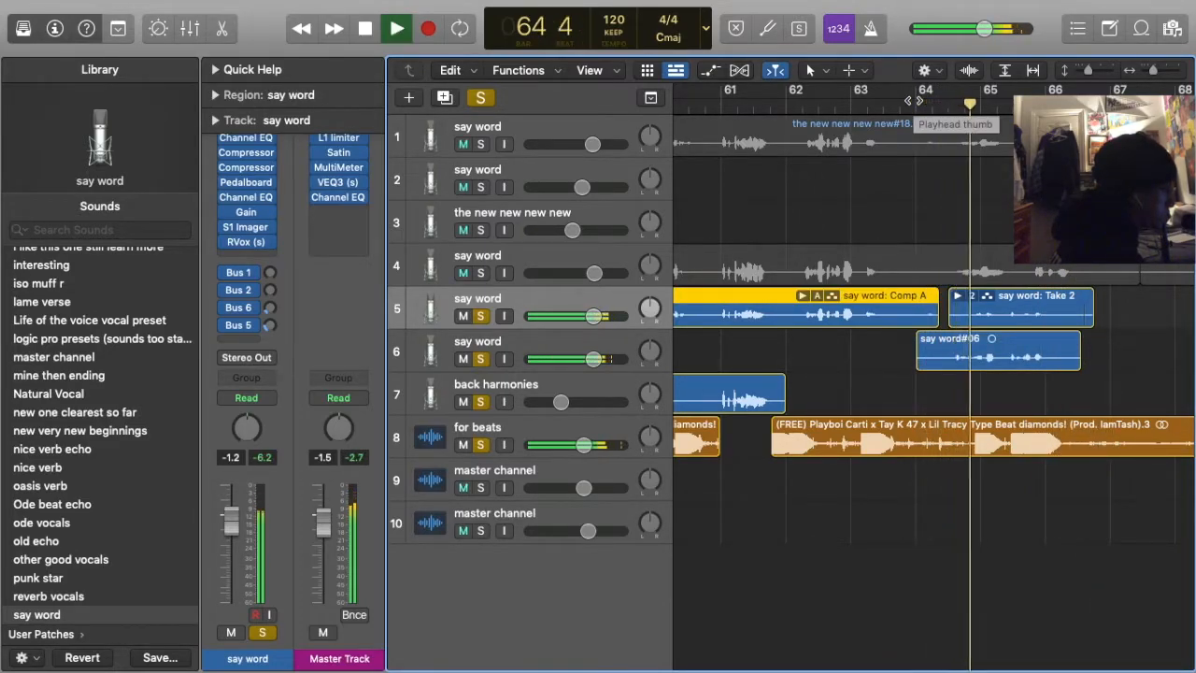
Trim the start of the "say word#06" region on track 6 to about bar 64 beat 2 and play the ending through
{"action": "left_click_drag", "start_coordinate": [919, 358], "coordinate": [945, 360]}
{"action": "left_click", "coordinate": [898, 357]}
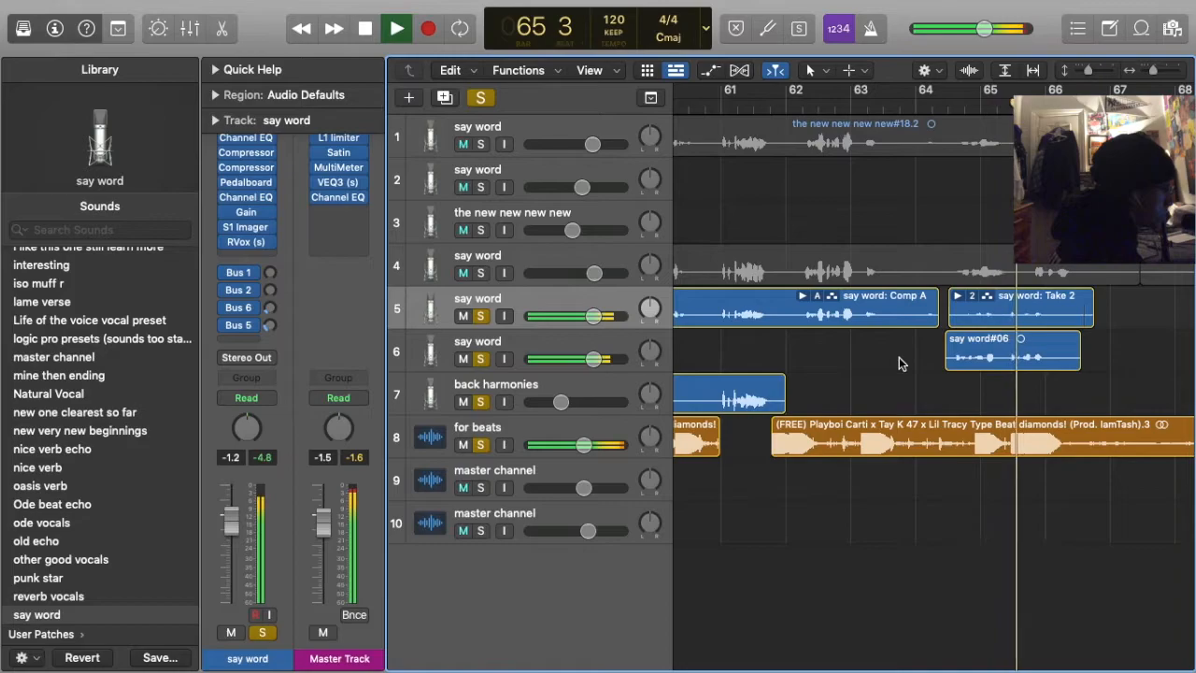
{"action": "key", "text": "z"}
{"action": "left_click", "coordinate": [373, 8]}
{"action": "key", "text": "Escape"}
{"action": "key", "text": "space"}
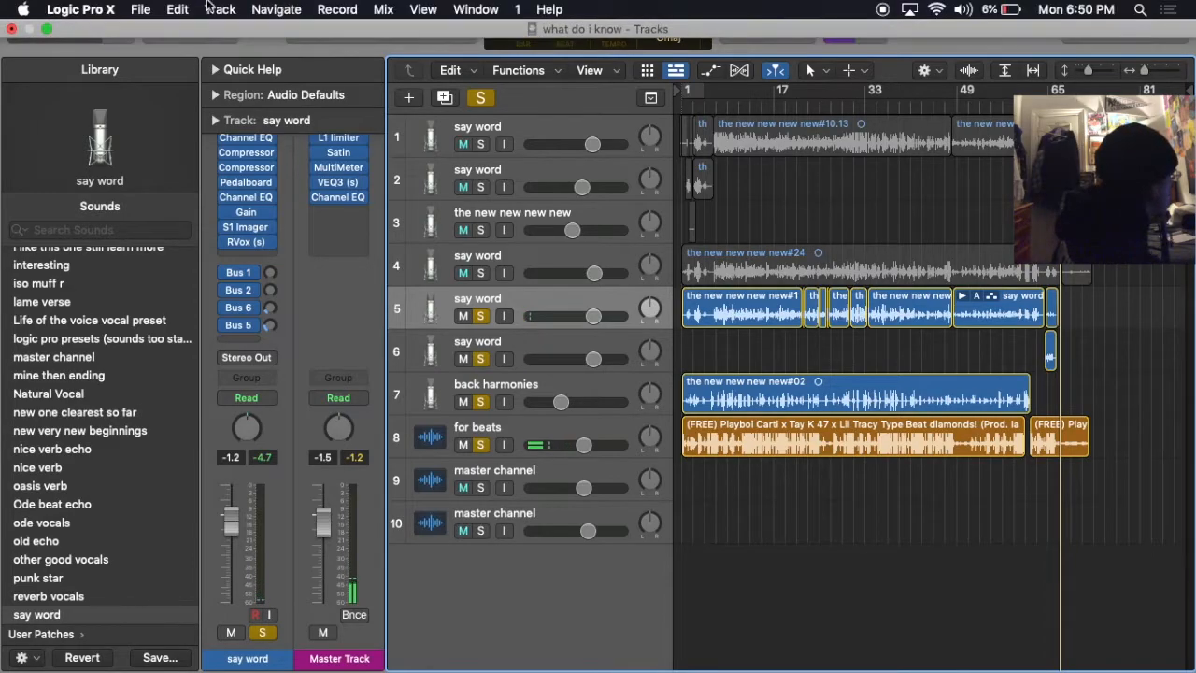
Open the recent project "i cant chill", closing the current project
{"action": "left_click", "coordinate": [140, 10]}
{"action": "mouse_move", "coordinate": [178, 83]}
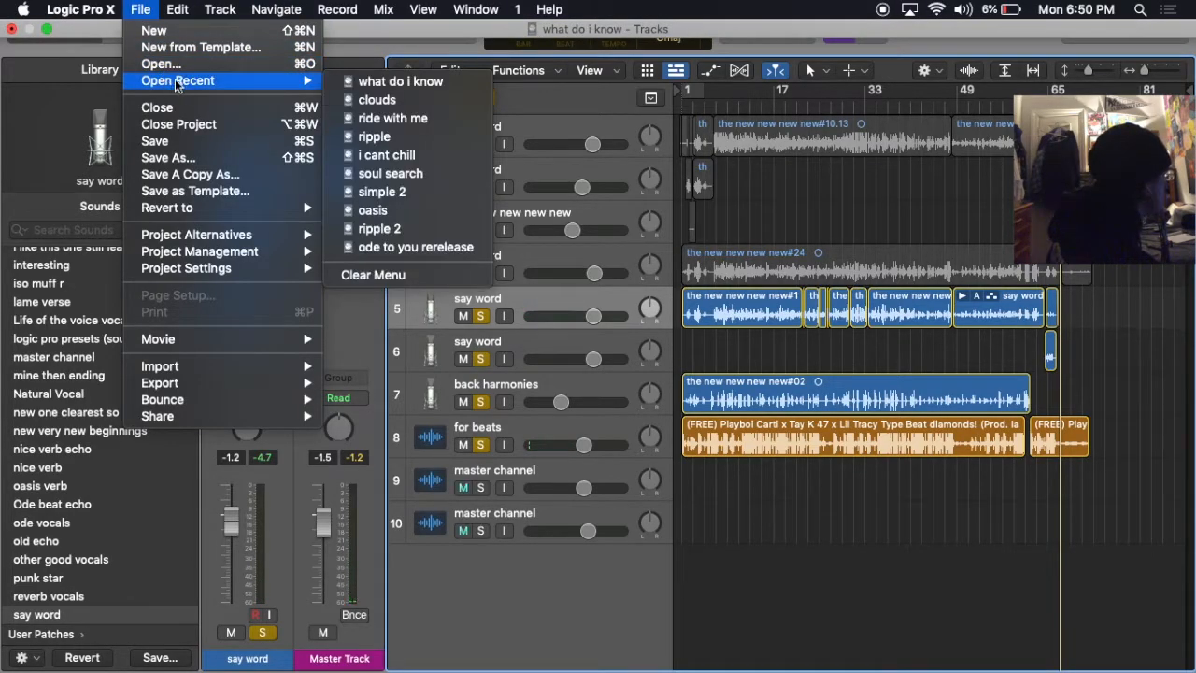
{"action": "left_click", "coordinate": [419, 156]}
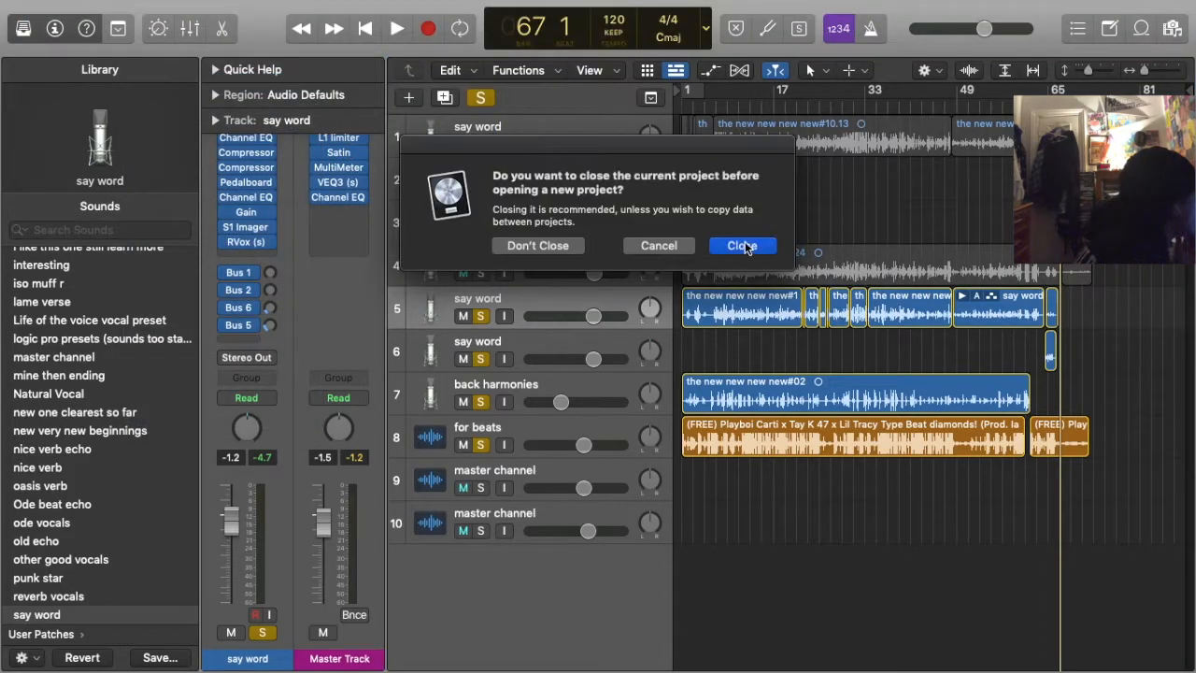
{"action": "left_click", "coordinate": [742, 246]}
{"action": "left_click", "coordinate": [742, 242]}
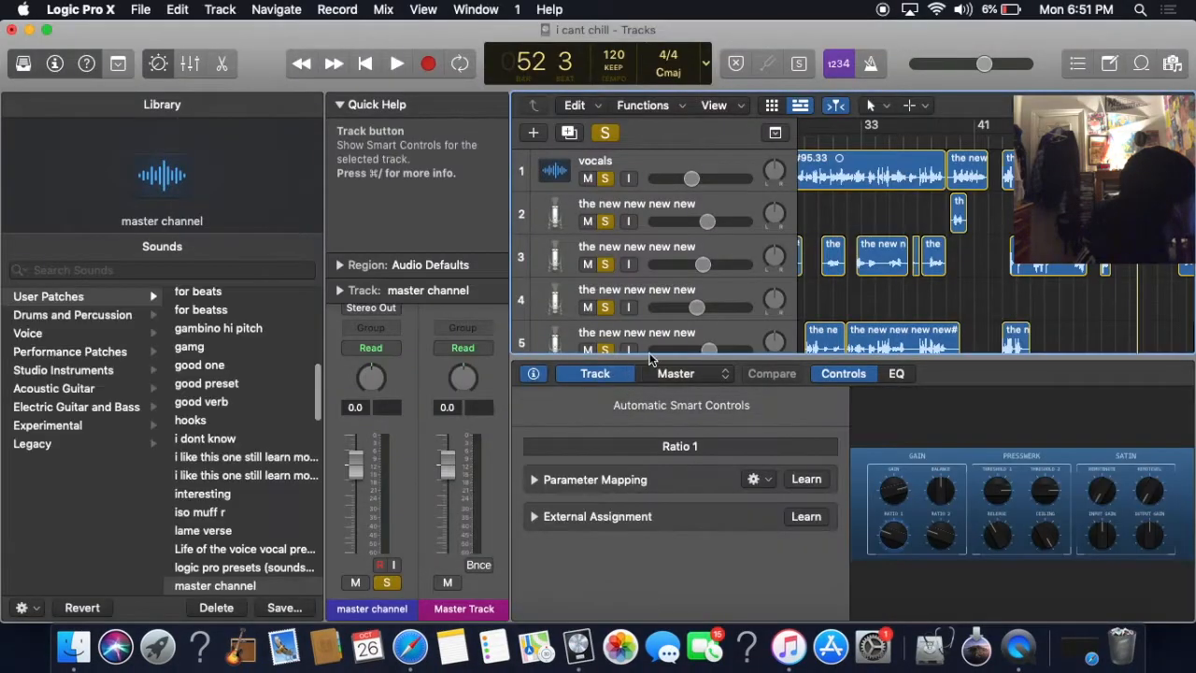
Hide the Smart Controls and Library to widen the track view, and play the song from bar 1
{"action": "left_click", "coordinate": [158, 62]}
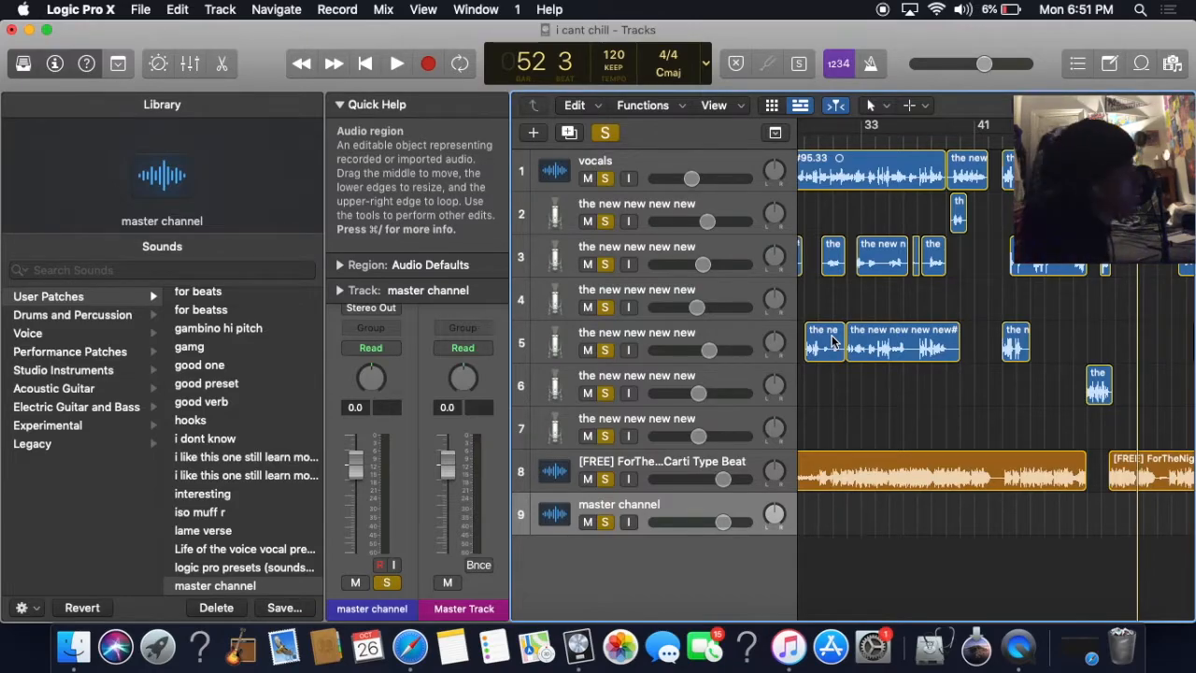
{"action": "scroll", "coordinate": [834, 342], "scroll_direction": "left", "scroll_amount": 10}
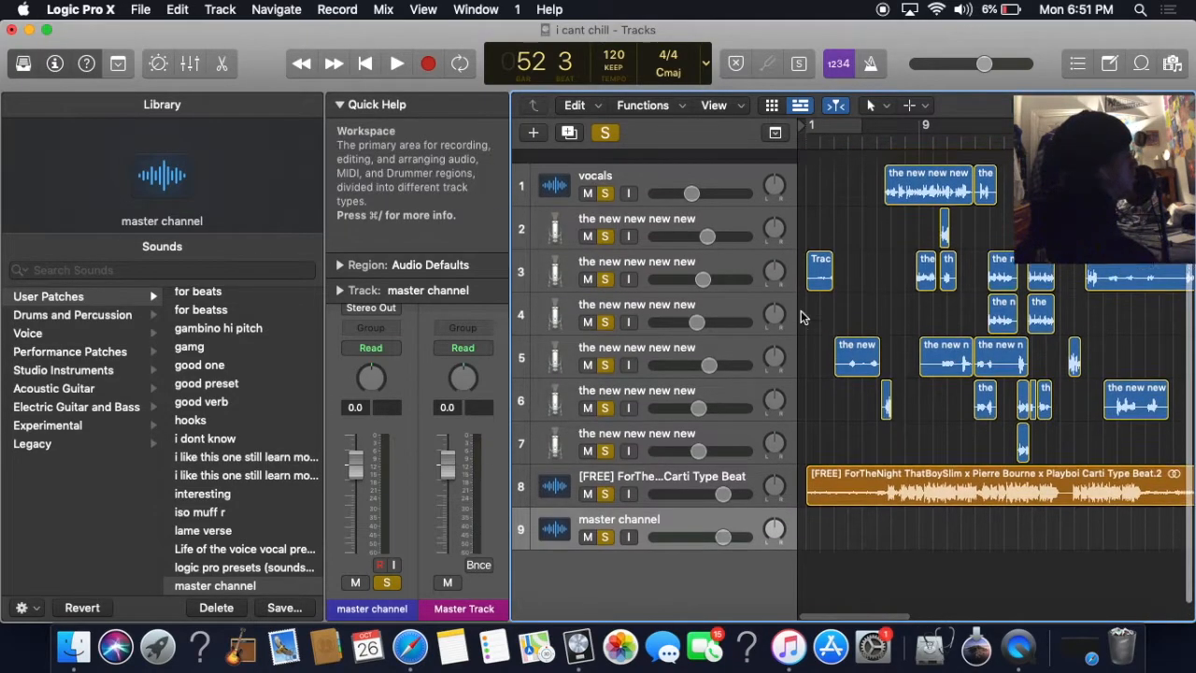
{"action": "left_click", "coordinate": [806, 142]}
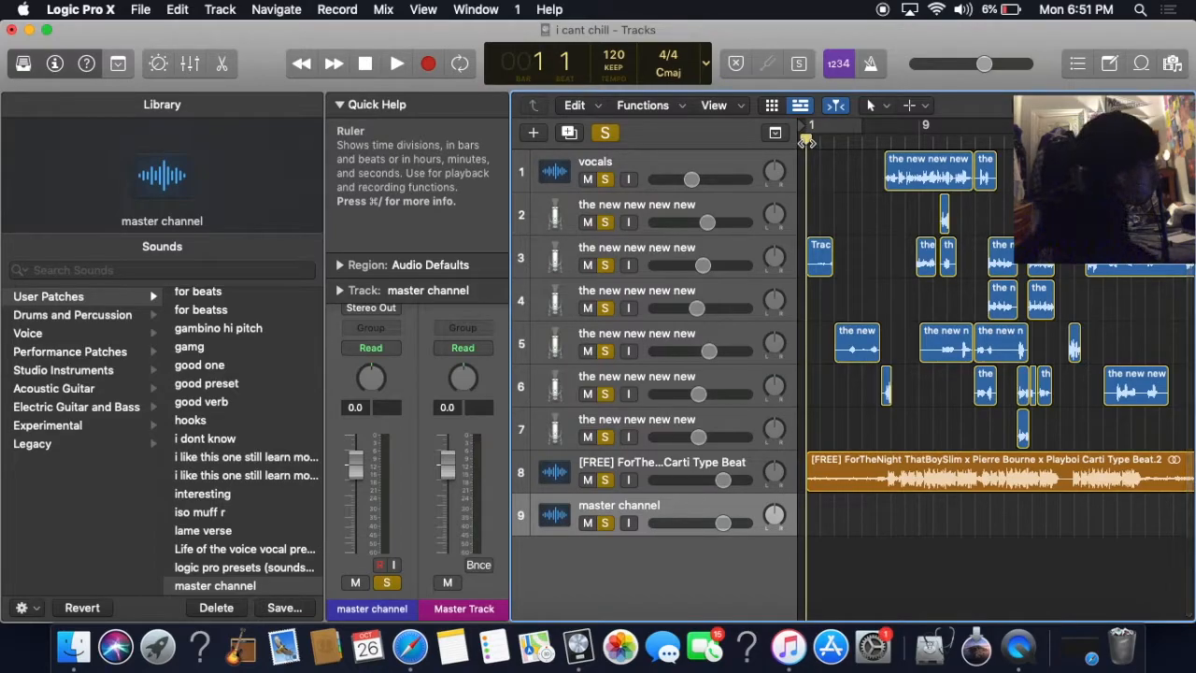
{"action": "left_click", "coordinate": [1110, 63]}
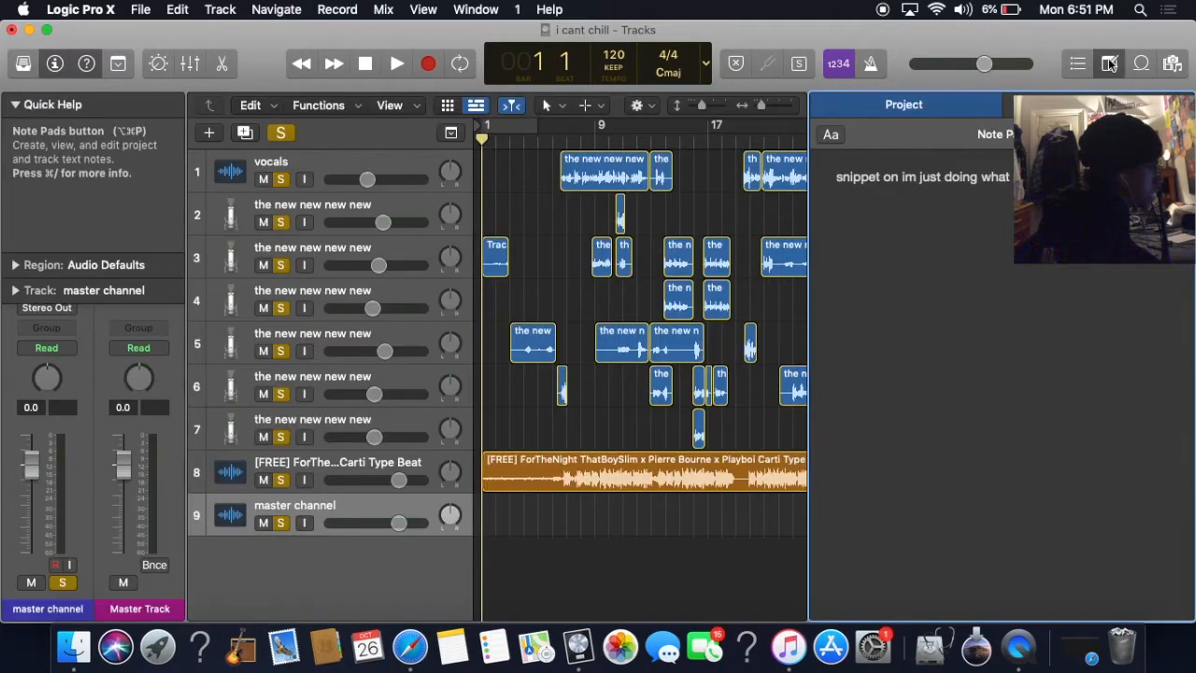
{"action": "left_click", "coordinate": [1110, 63]}
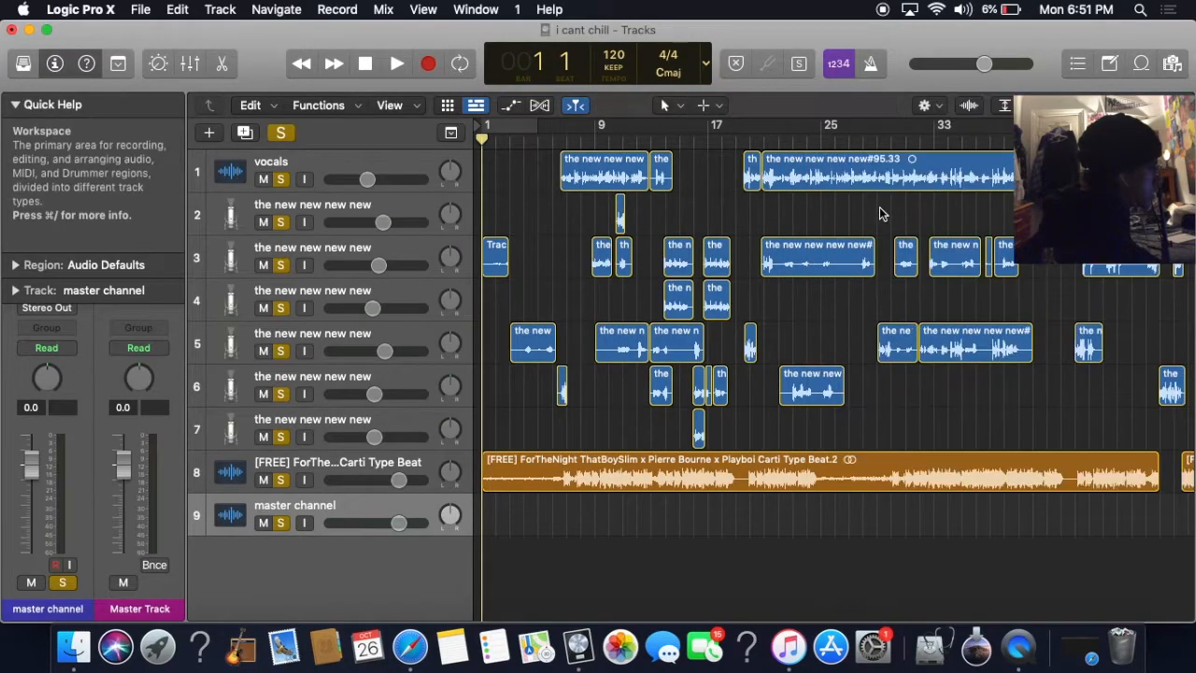
{"action": "key", "text": "space"}
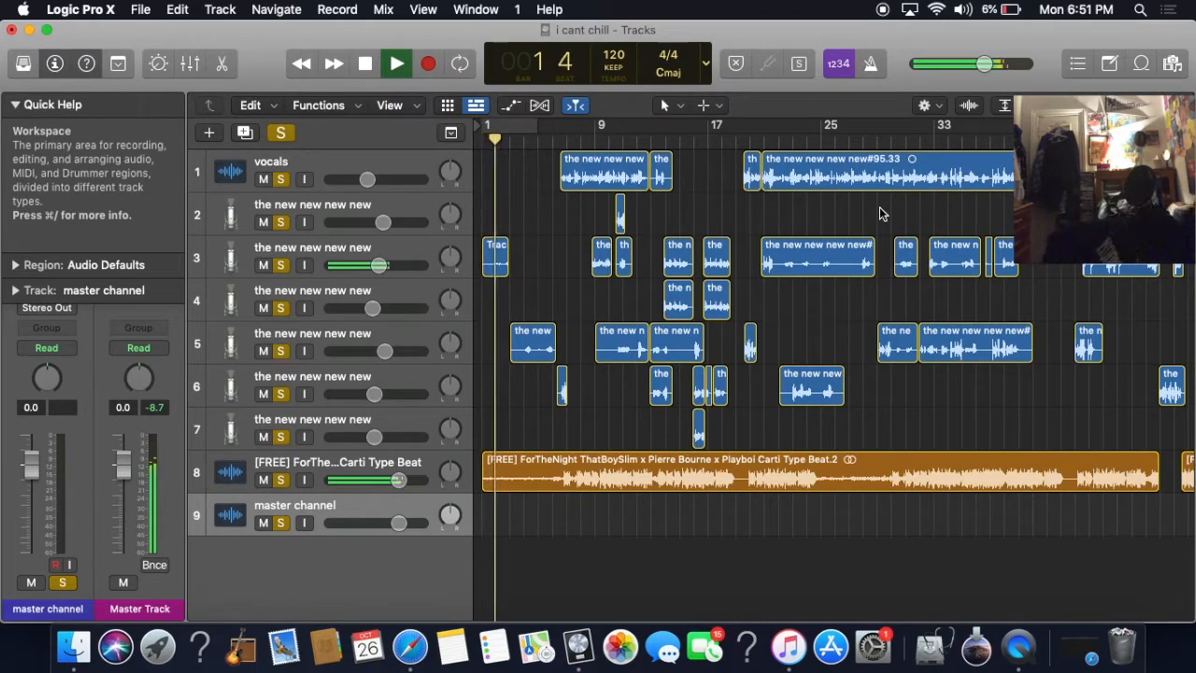
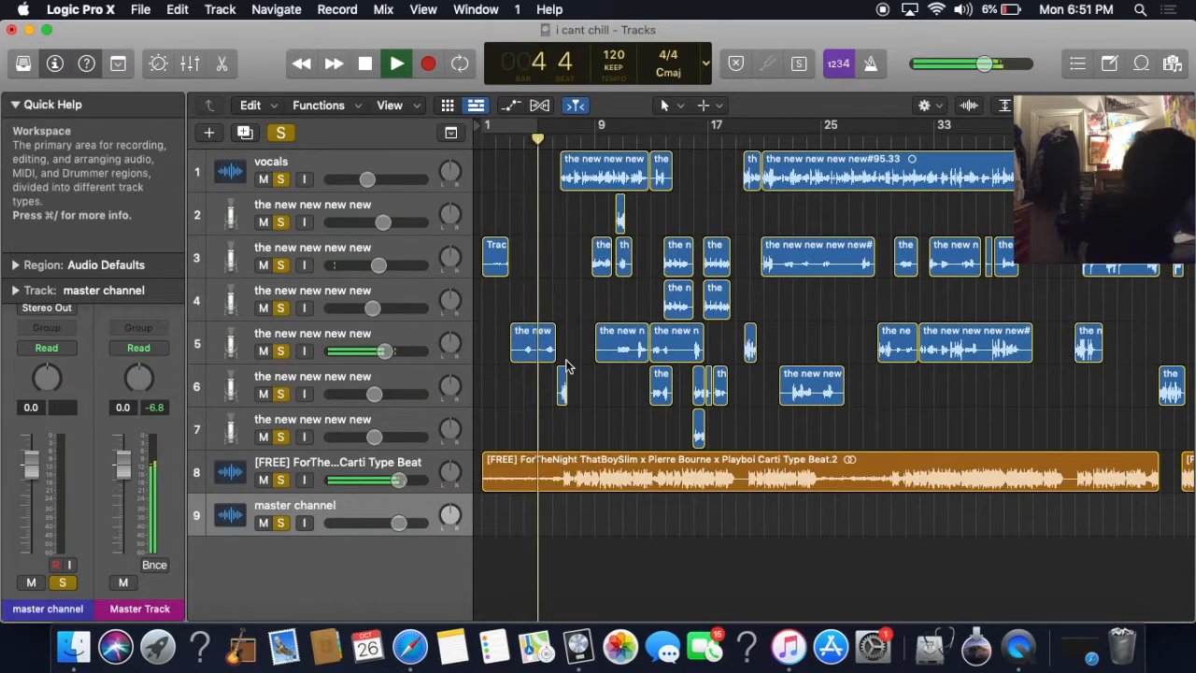
Show the vocals track's whole channel strip by collapsing Quick Help and making the window full screen
{"action": "left_click", "coordinate": [352, 159]}
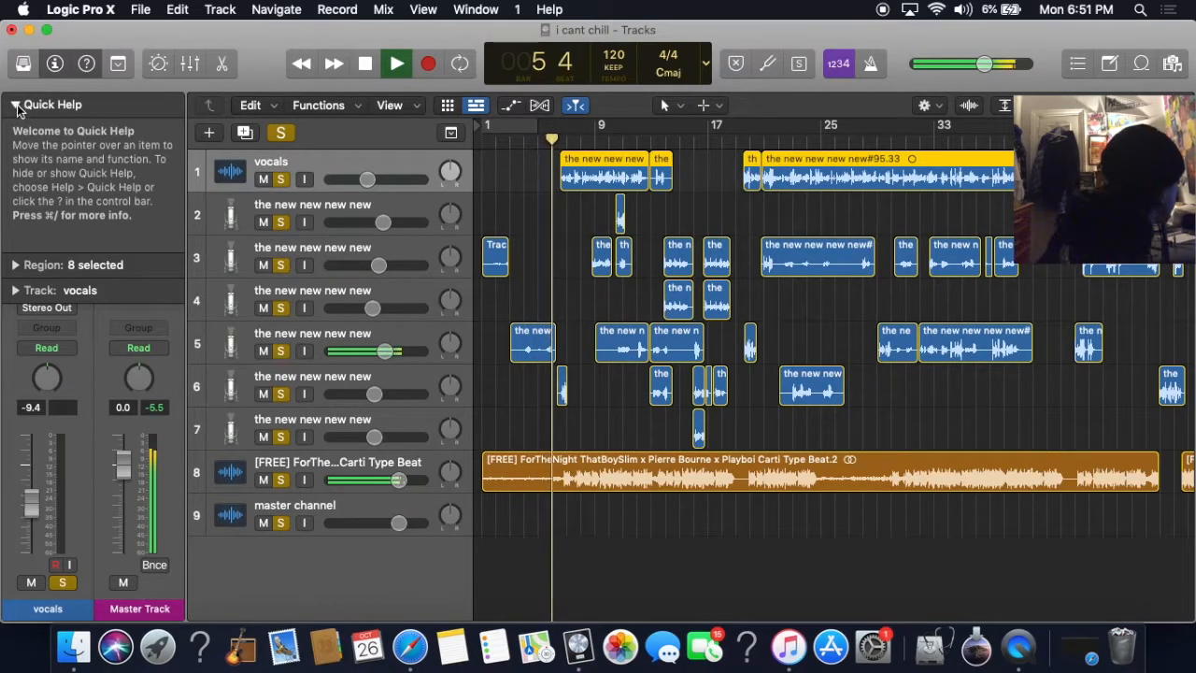
{"action": "left_click", "coordinate": [39, 108]}
{"action": "left_click", "coordinate": [47, 31]}
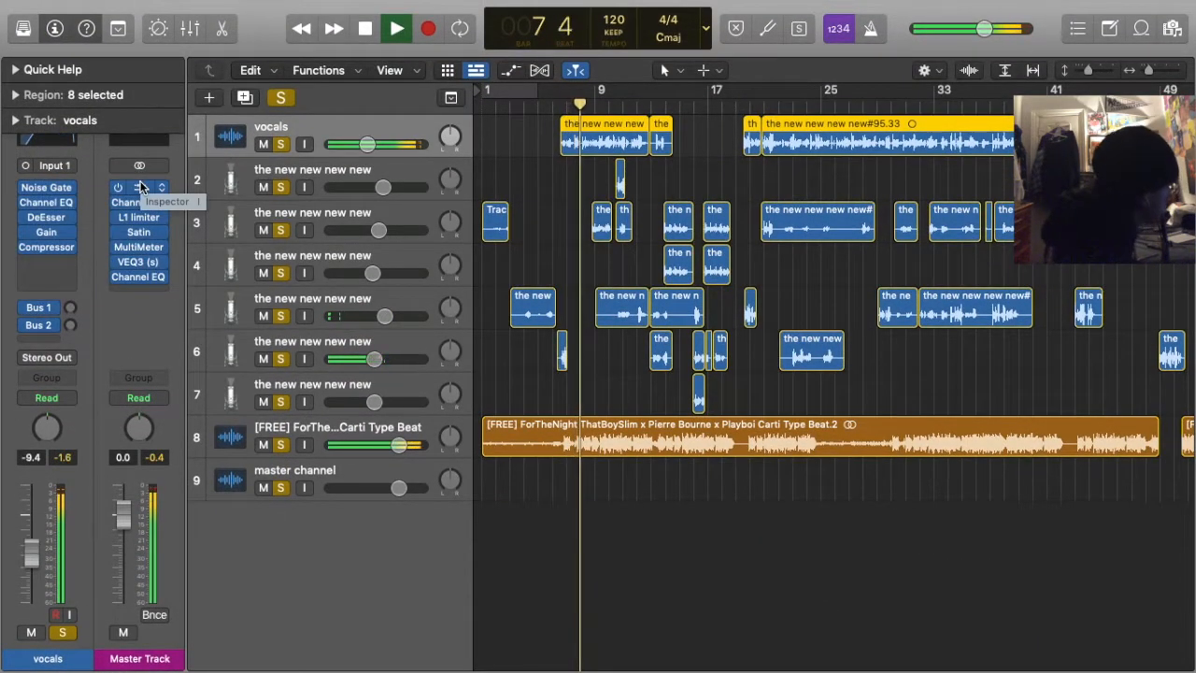
{"action": "left_click", "coordinate": [491, 171]}
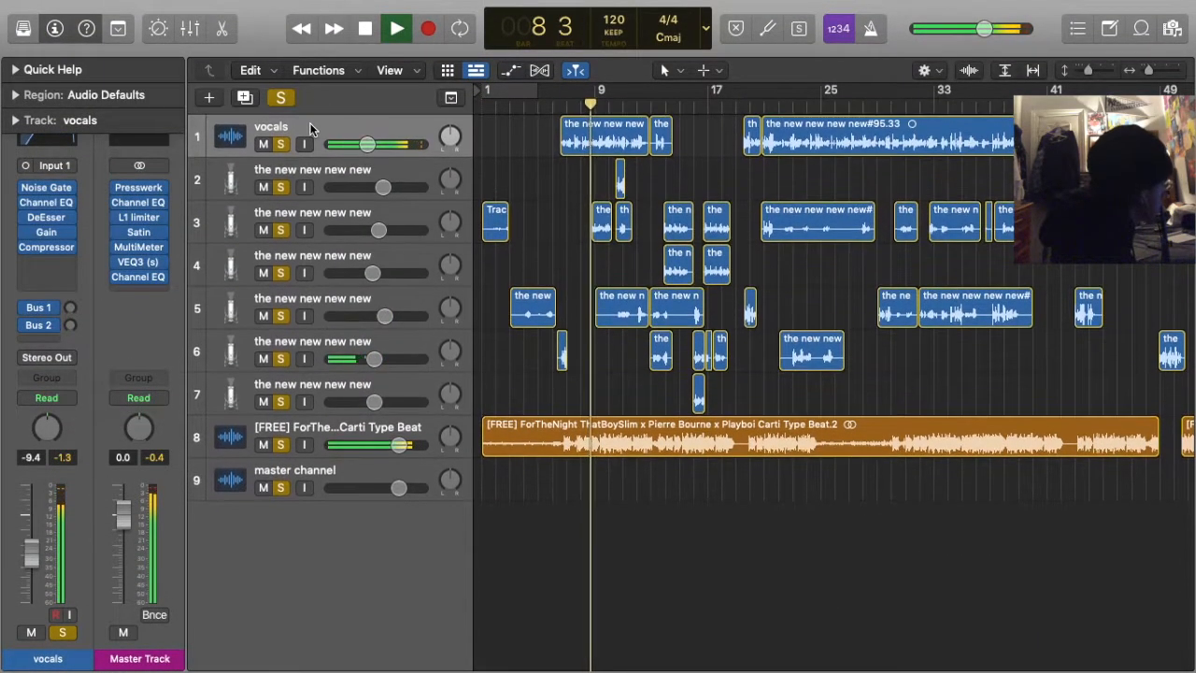
Replace the DeEsser on the vocals track with the Waves DeEsser (s) and load its Pensado Lead 2 preset
{"action": "left_click", "coordinate": [47, 217]}
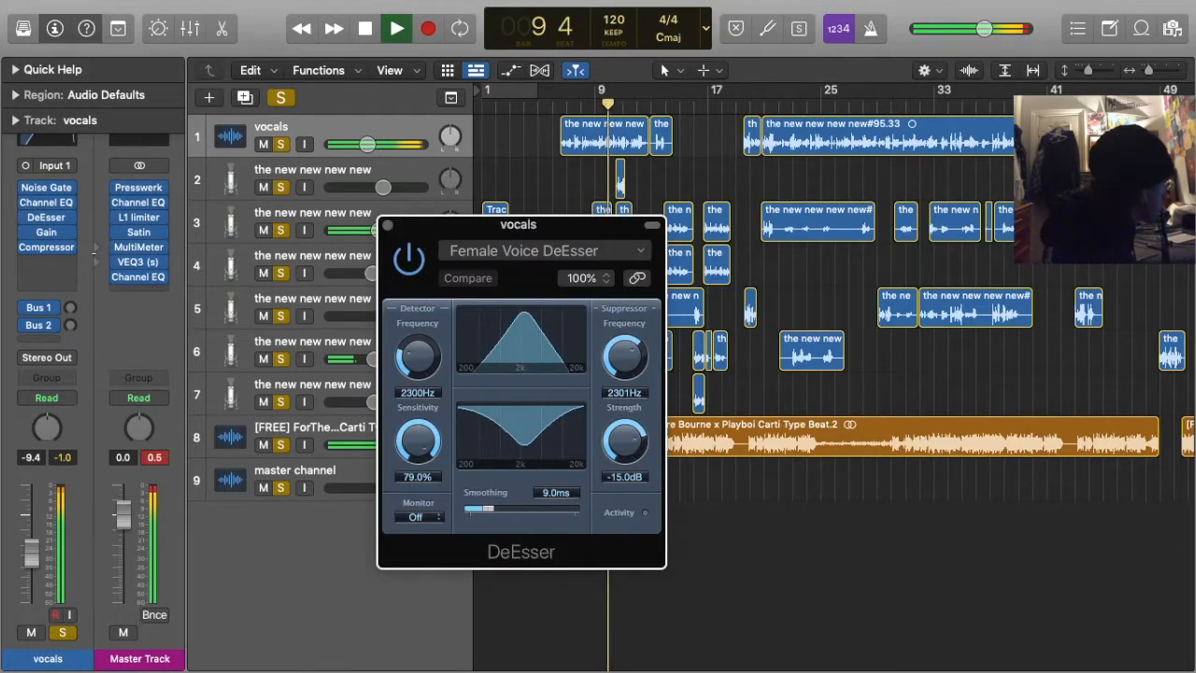
{"action": "left_click", "coordinate": [68, 217]}
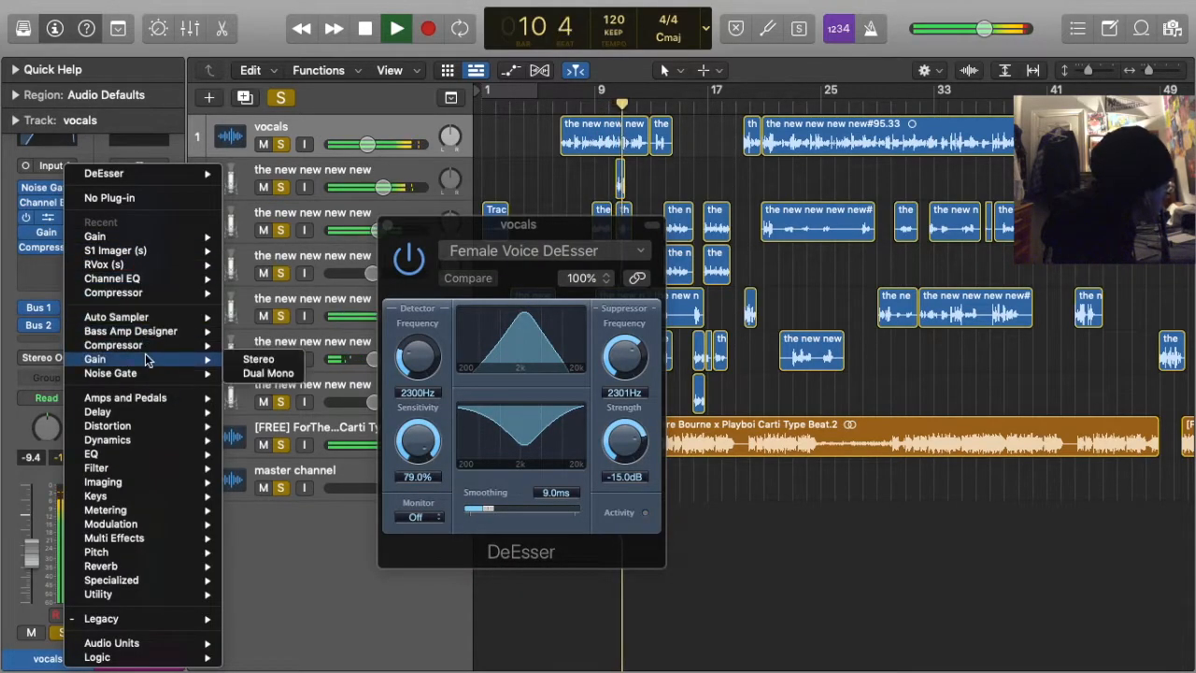
{"action": "mouse_move", "coordinate": [171, 644]}
{"action": "mouse_move", "coordinate": [263, 656]}
{"action": "mouse_move", "coordinate": [418, 649]}
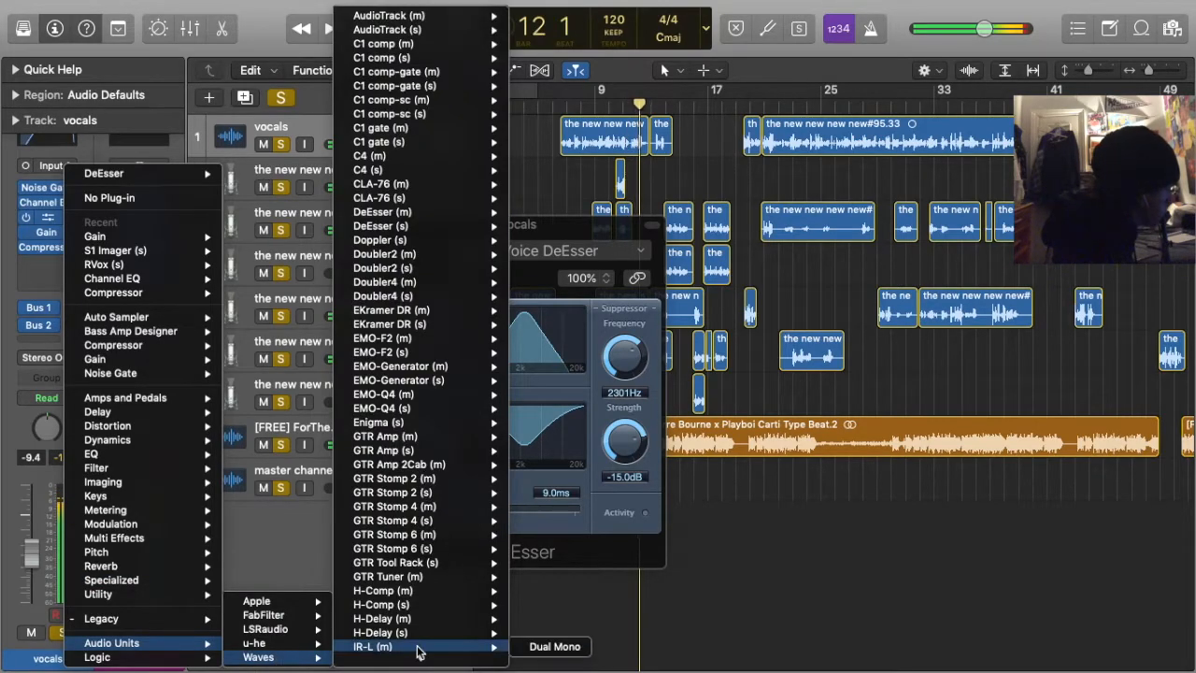
{"action": "left_click", "coordinate": [405, 227]}
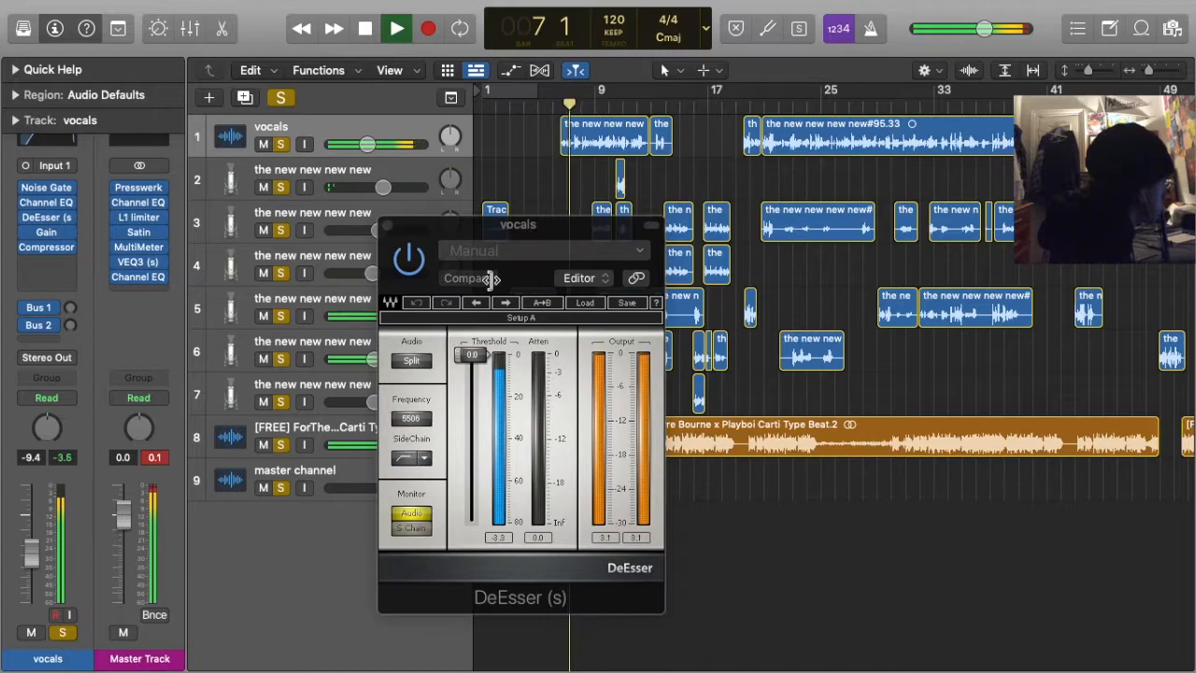
{"action": "left_click", "coordinate": [502, 252]}
{"action": "mouse_move", "coordinate": [542, 591]}
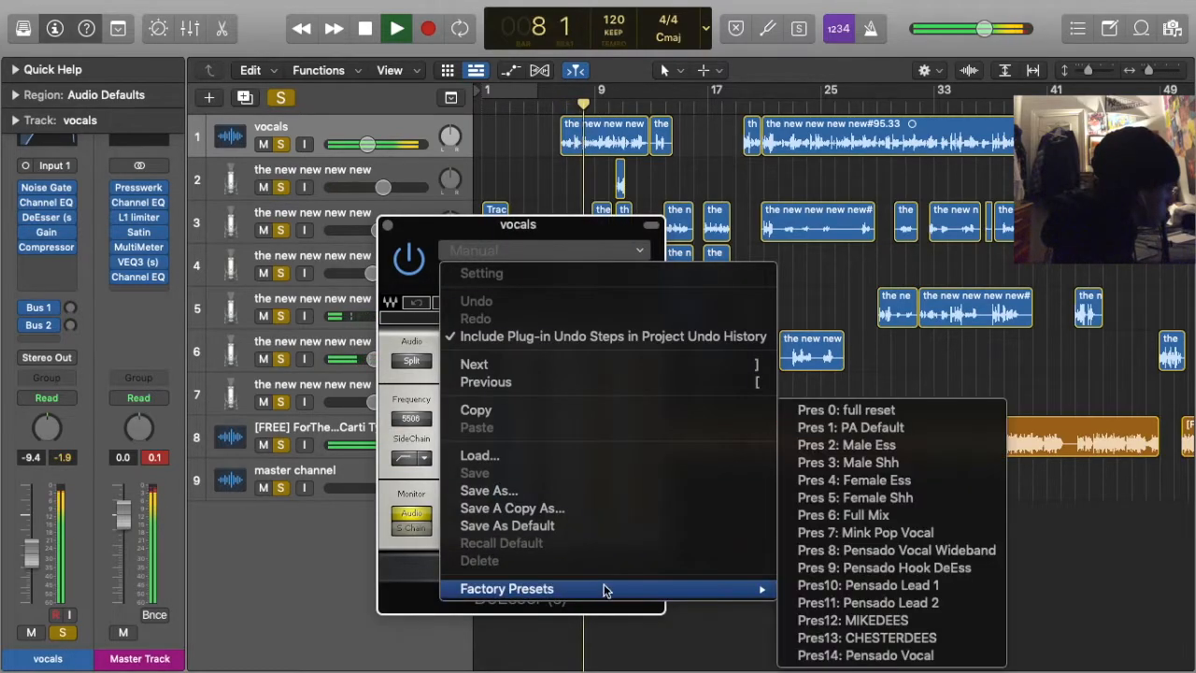
{"action": "left_click", "coordinate": [869, 603]}
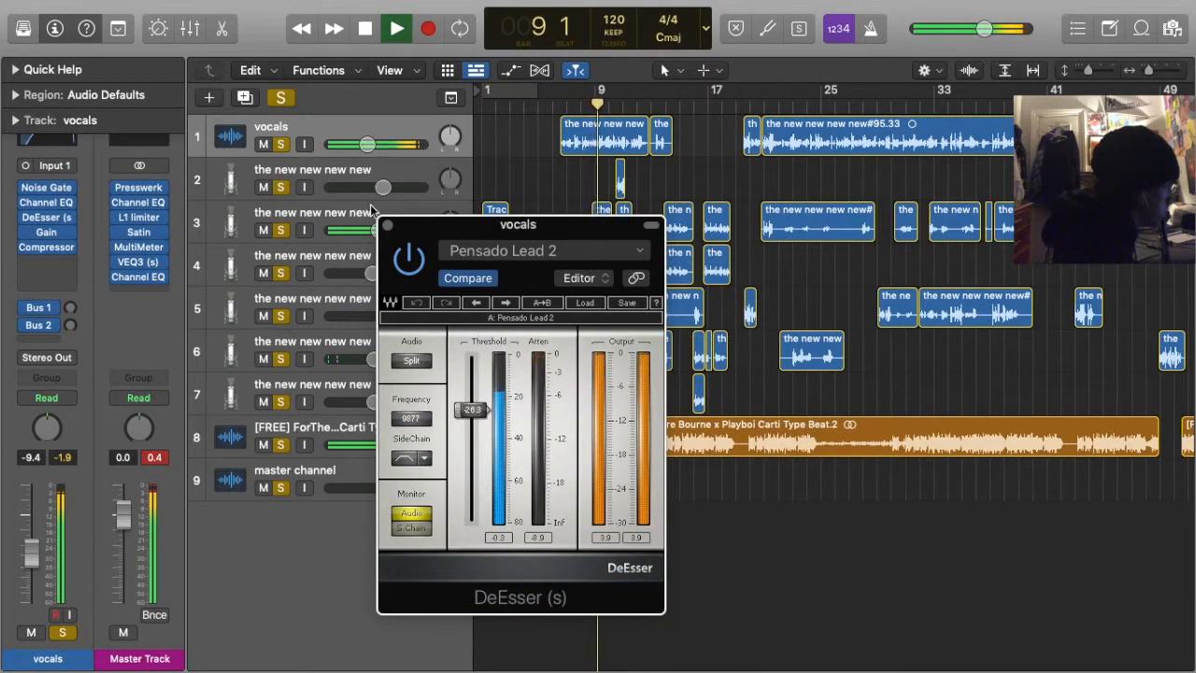
{"action": "left_click", "coordinate": [386, 225]}
Try reducing the vocals Channel EQ's 11400 Hz boost to +0.4 dB at 6850 Hz and reshaping its top end, and undo the changes
{"action": "left_click", "coordinate": [46, 202]}
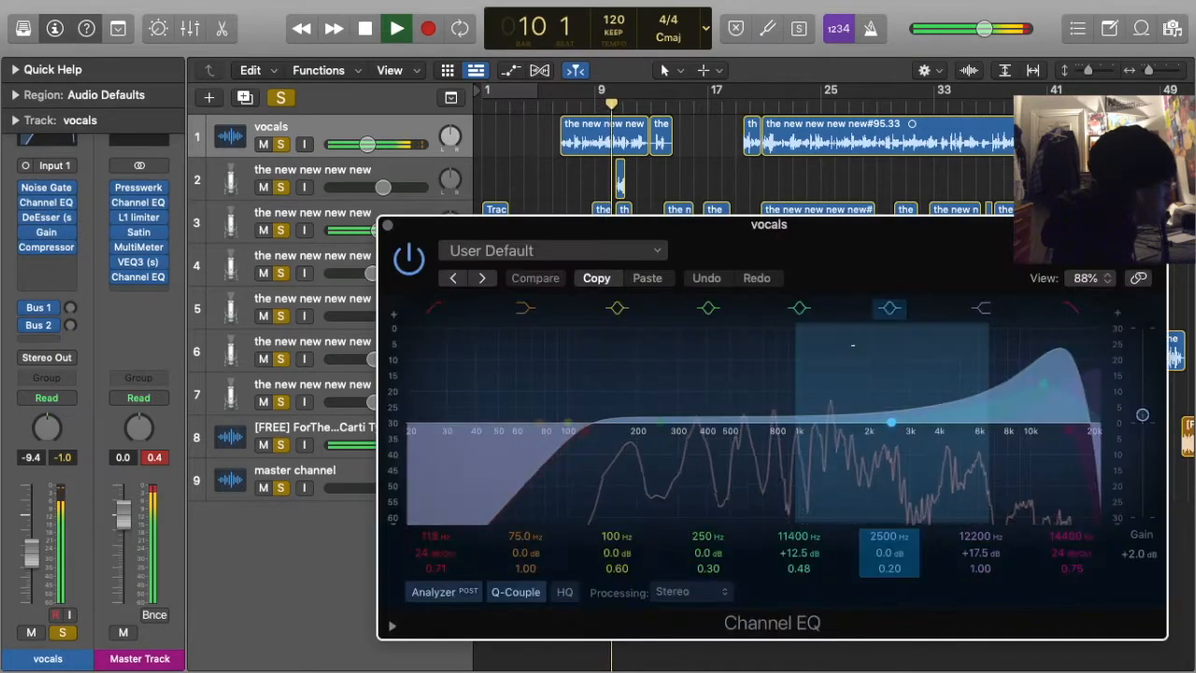
{"action": "left_click_drag", "start_coordinate": [1041, 384], "coordinate": [992, 433]}
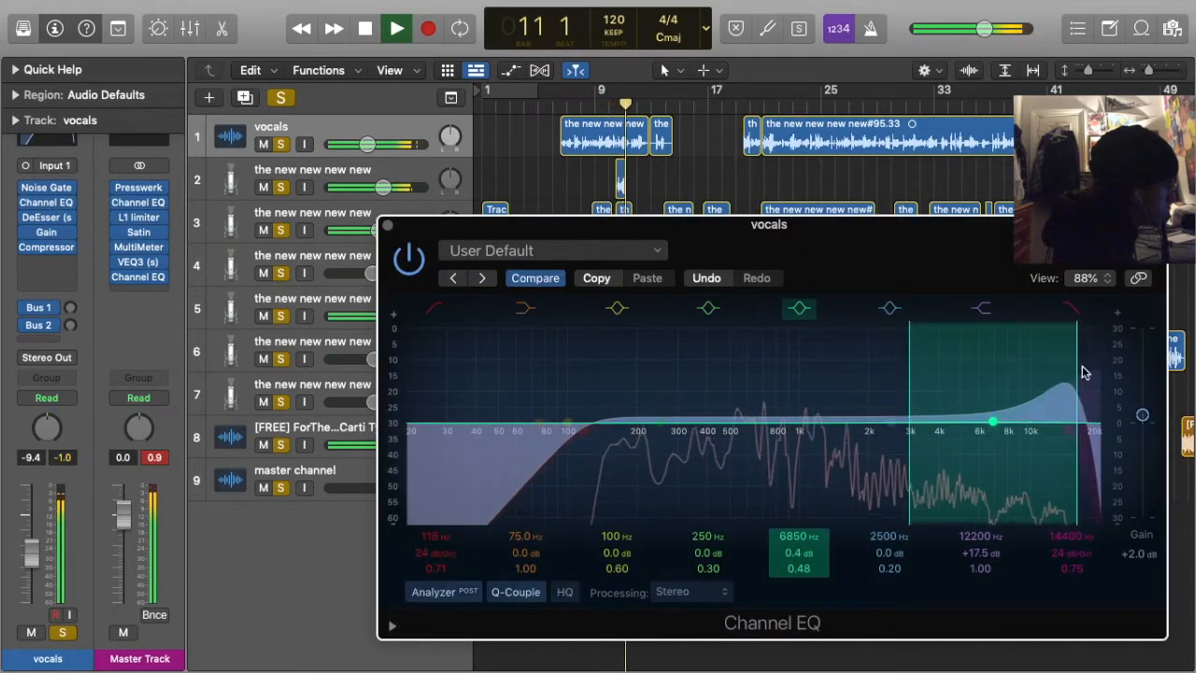
{"action": "left_click_drag", "start_coordinate": [1080, 389], "coordinate": [1117, 430]}
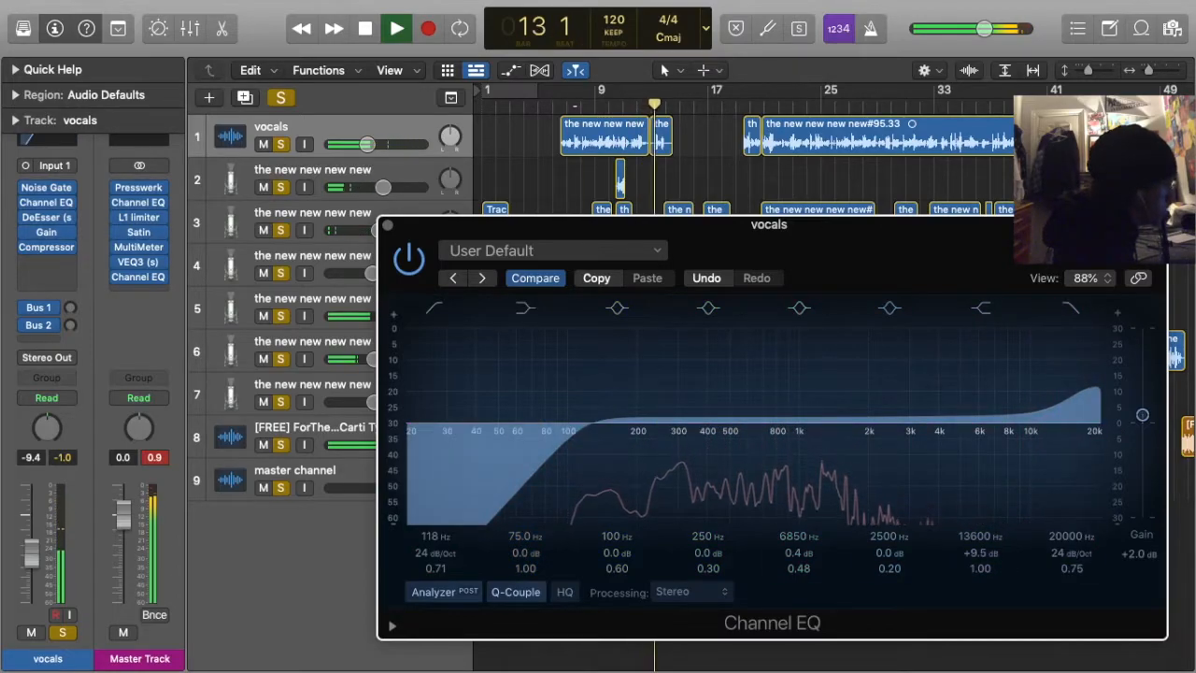
{"action": "left_click", "coordinate": [704, 277]}
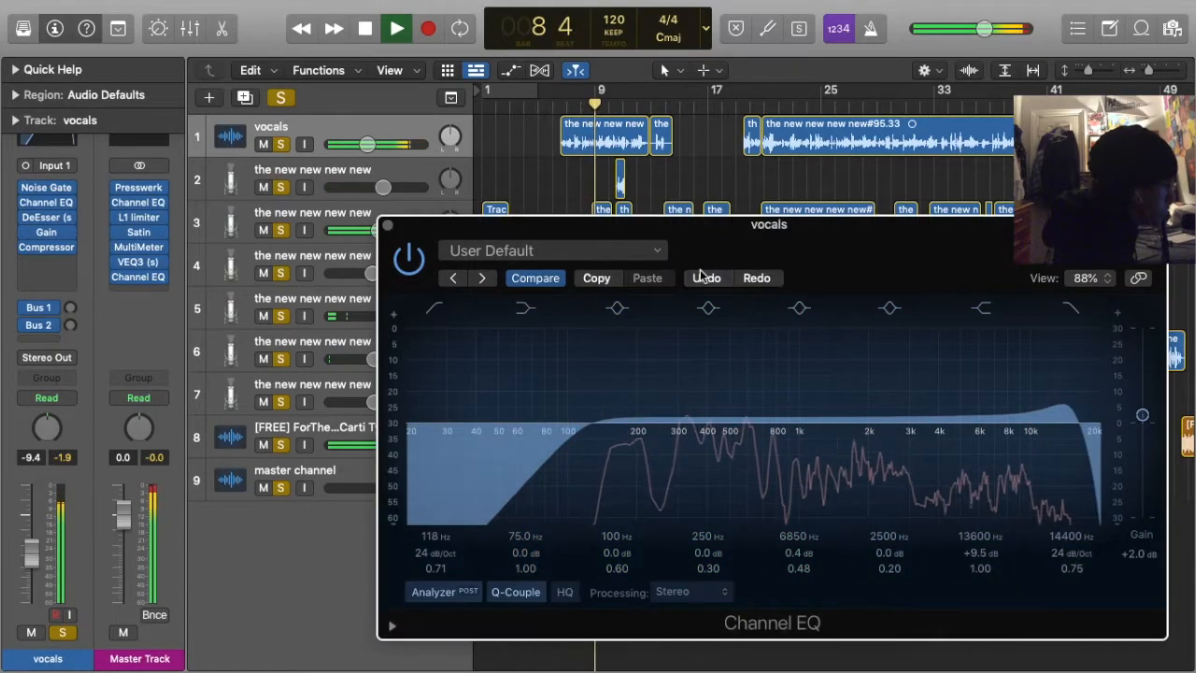
{"action": "left_click", "coordinate": [704, 277]}
{"action": "left_click", "coordinate": [705, 277]}
In the vocals Channel EQ, set the high cut to 20000 Hz, the 12200 Hz shelf to -1.0 dB and the 11400 Hz band to 10800 Hz, +9.9 dB
{"action": "left_click_drag", "start_coordinate": [1047, 452], "coordinate": [1112, 439]}
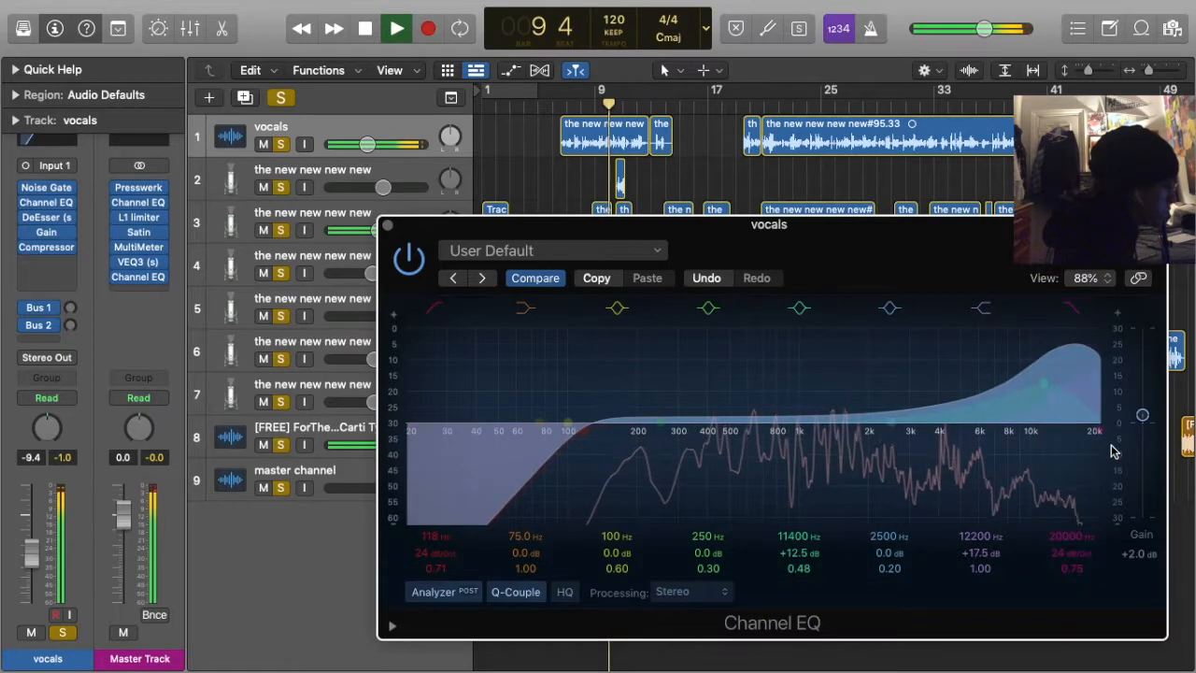
{"action": "left_click_drag", "start_coordinate": [1046, 385], "coordinate": [1065, 394]}
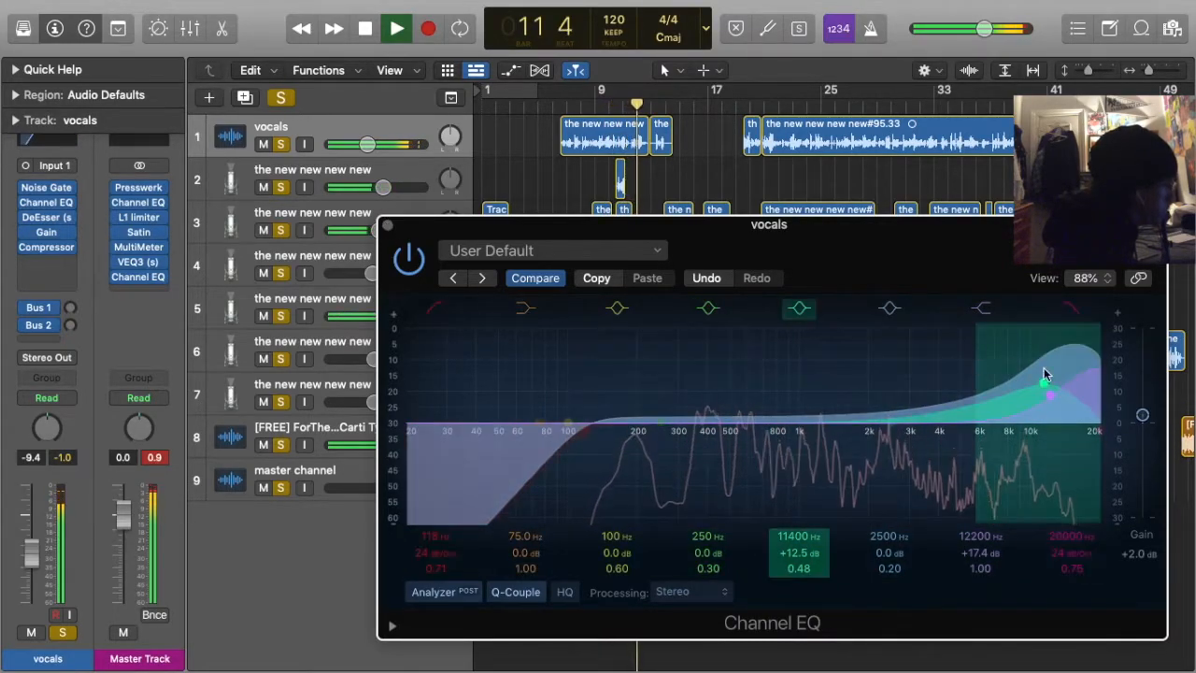
{"action": "left_click_drag", "start_coordinate": [1072, 400], "coordinate": [1074, 471]}
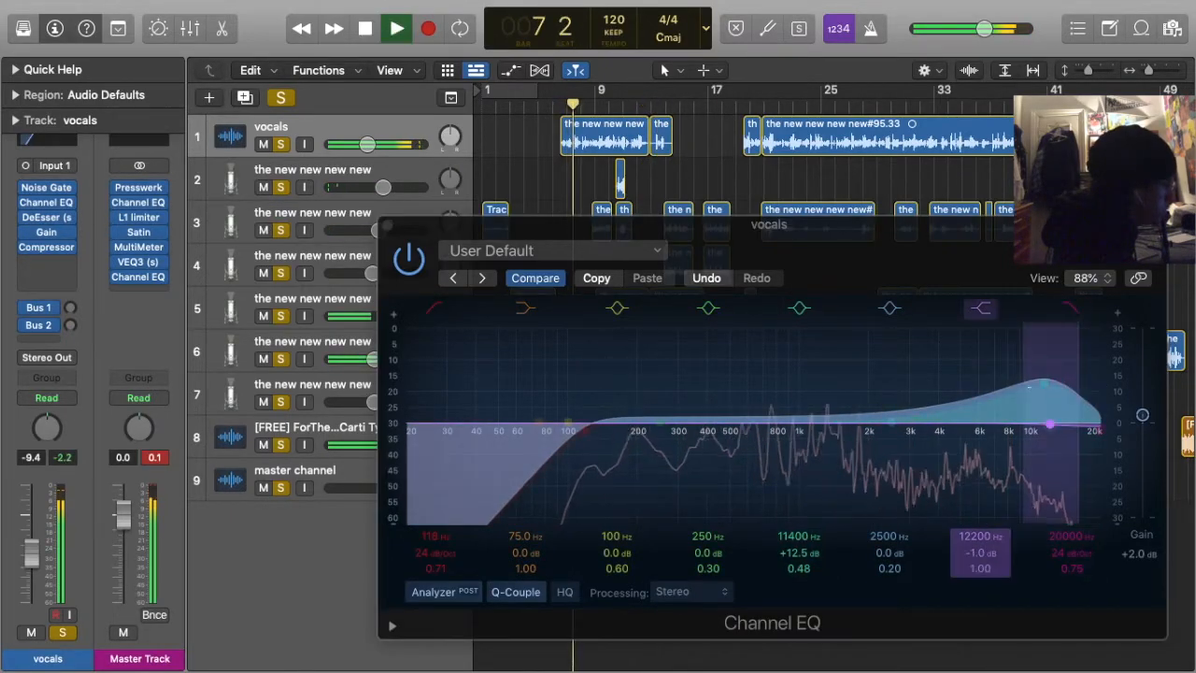
{"action": "mouse_move", "coordinate": [1059, 396]}
{"action": "left_mouse_down"}
{"action": "mouse_move", "coordinate": [965, 415]}
{"action": "mouse_move", "coordinate": [1054, 403]}
{"action": "left_mouse_up"}
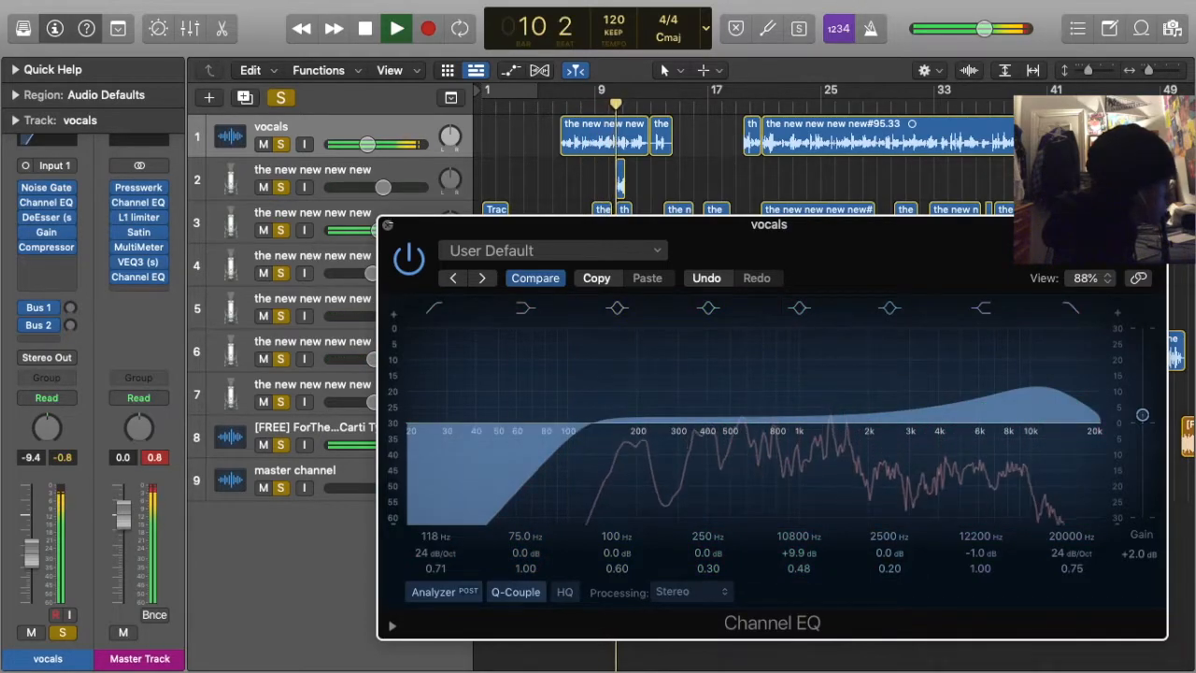
{"action": "left_click", "coordinate": [388, 225]}
Check the Gain plug-in's settings on the vocals track and replay from about bar 7
{"action": "left_click", "coordinate": [46, 233]}
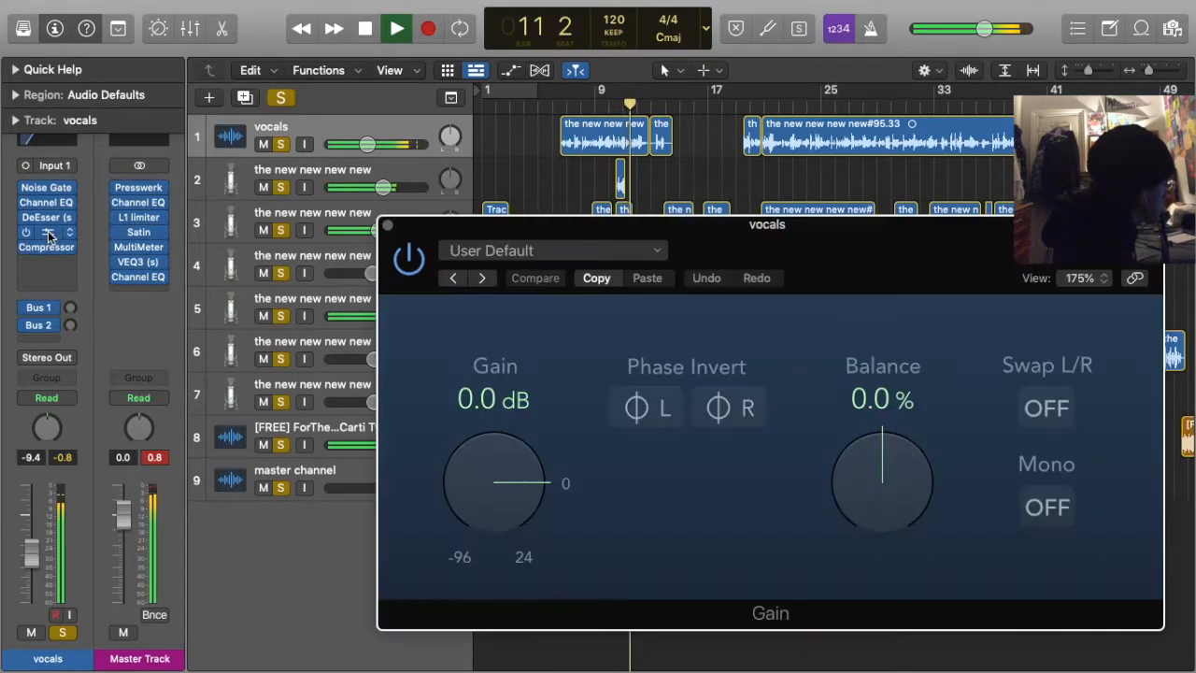
{"action": "left_click", "coordinate": [388, 225]}
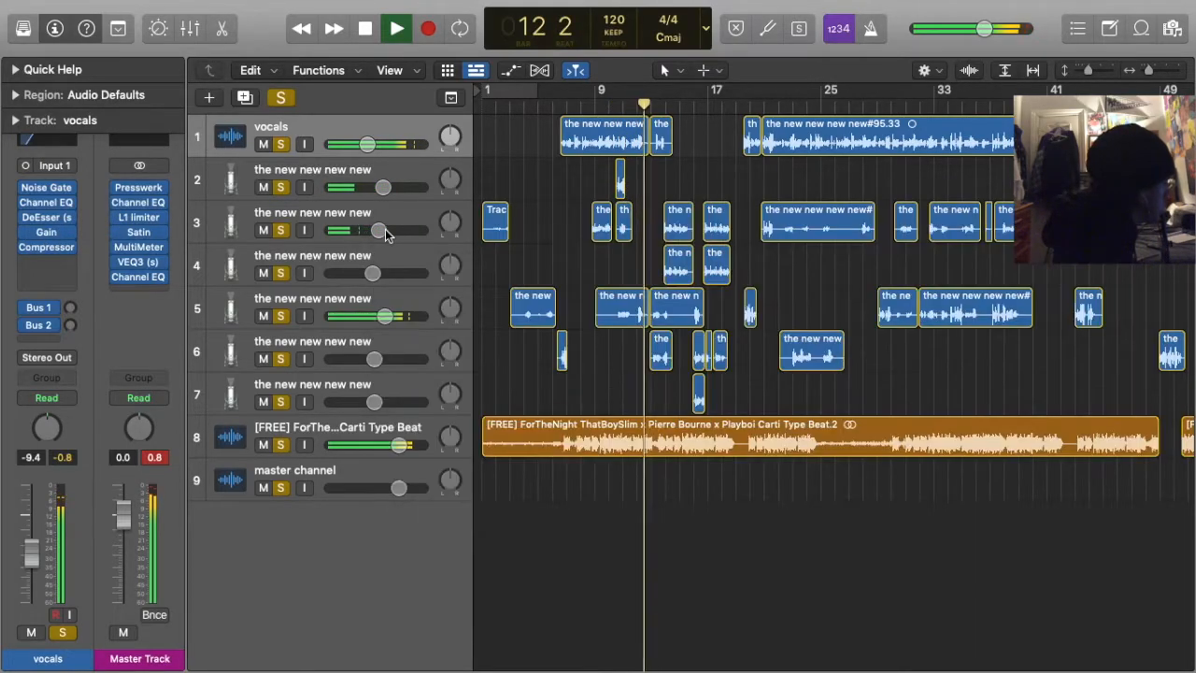
{"action": "left_click", "coordinate": [560, 97]}
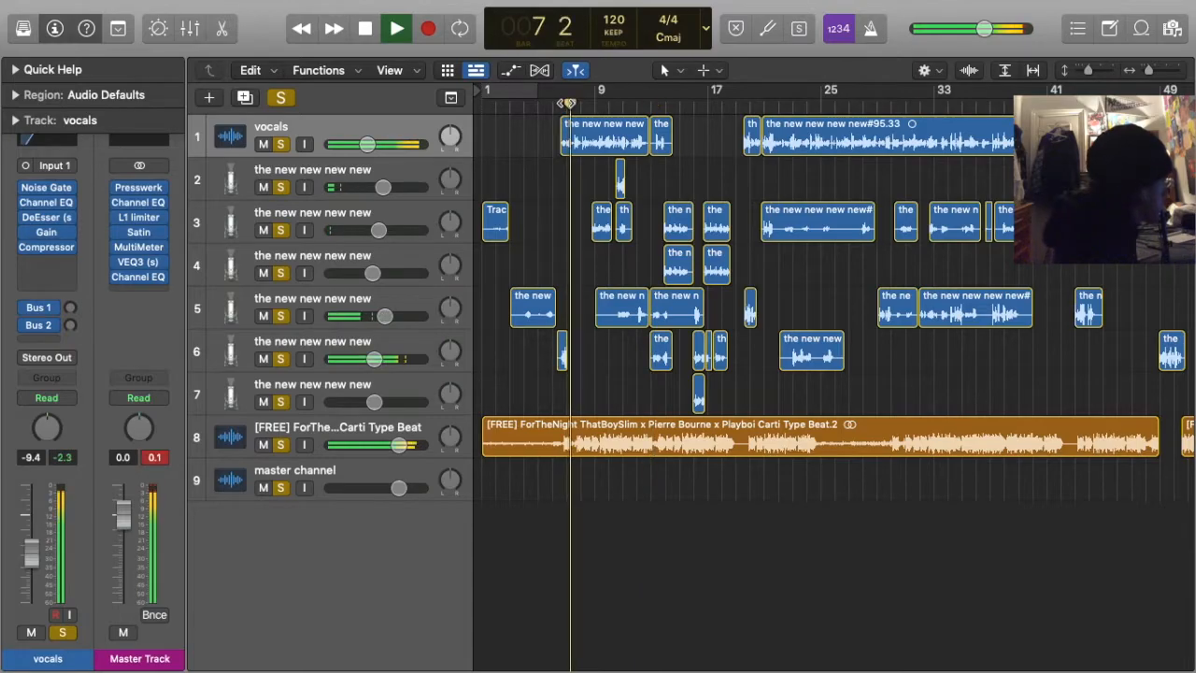
Boost the vocals Channel EQ's upper peak band to +13.0 dB at 10200 Hz and its high shelf to +7.1 dB at 13500 Hz
{"action": "left_click", "coordinate": [41, 204]}
{"action": "left_click_drag", "start_coordinate": [1028, 415], "coordinate": [1042, 396]}
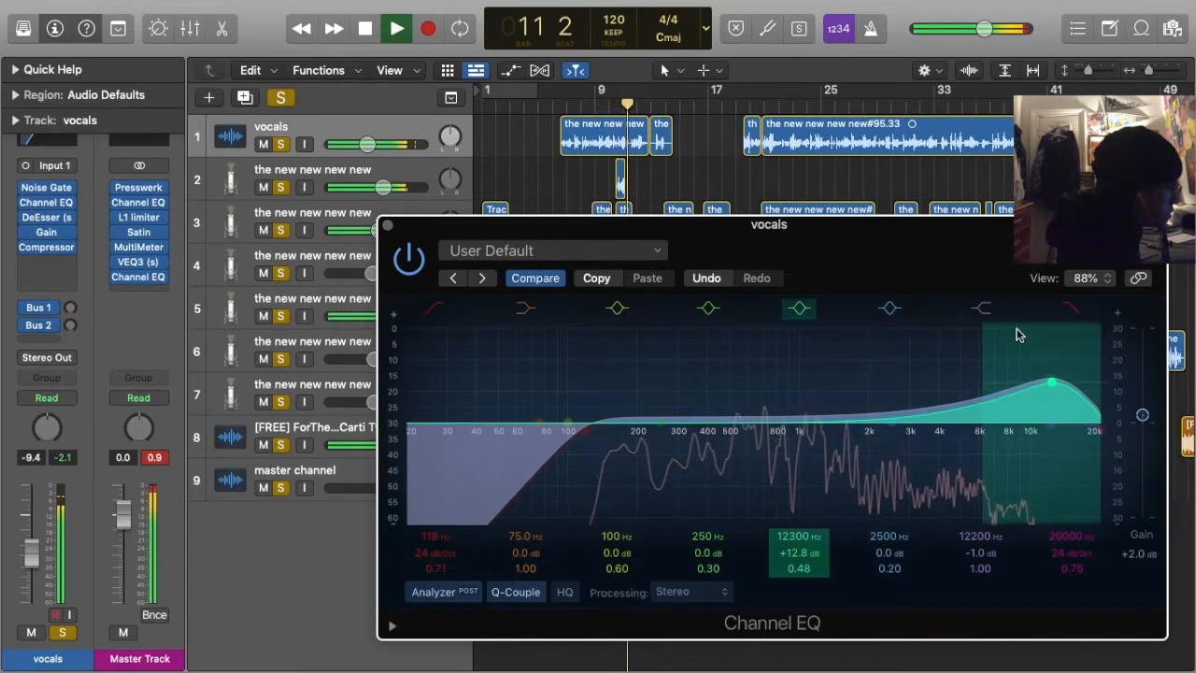
{"action": "left_click_drag", "start_coordinate": [1048, 393], "coordinate": [1033, 389]}
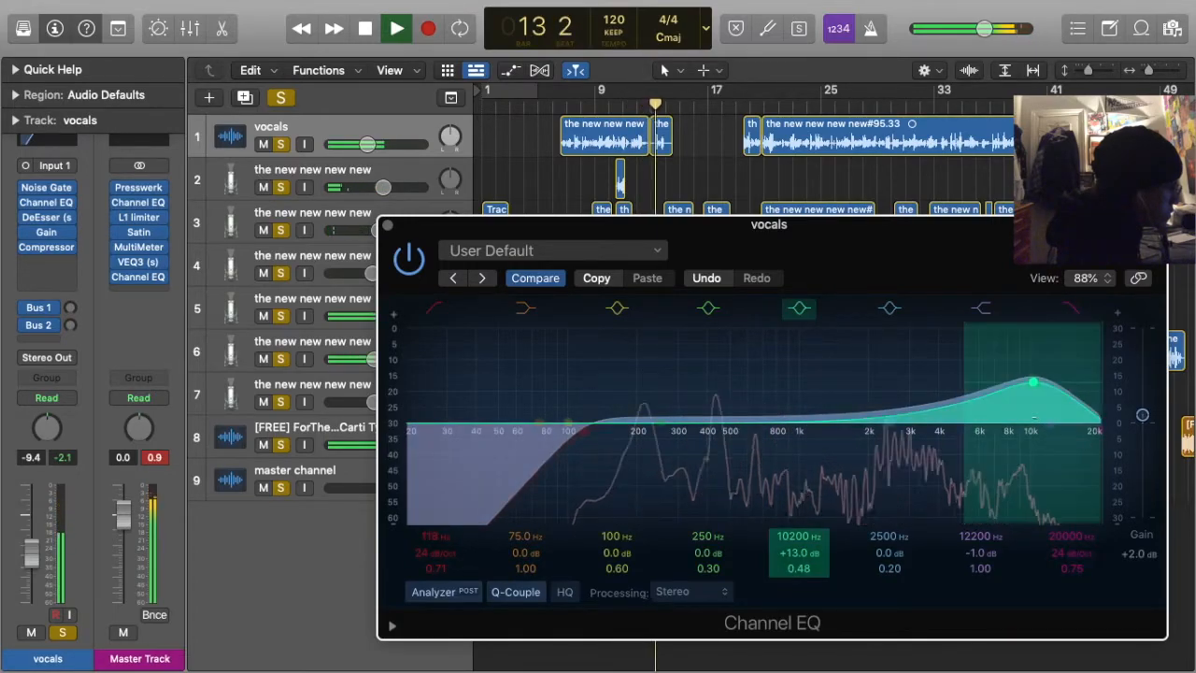
{"action": "left_click_drag", "start_coordinate": [1048, 428], "coordinate": [1072, 418]}
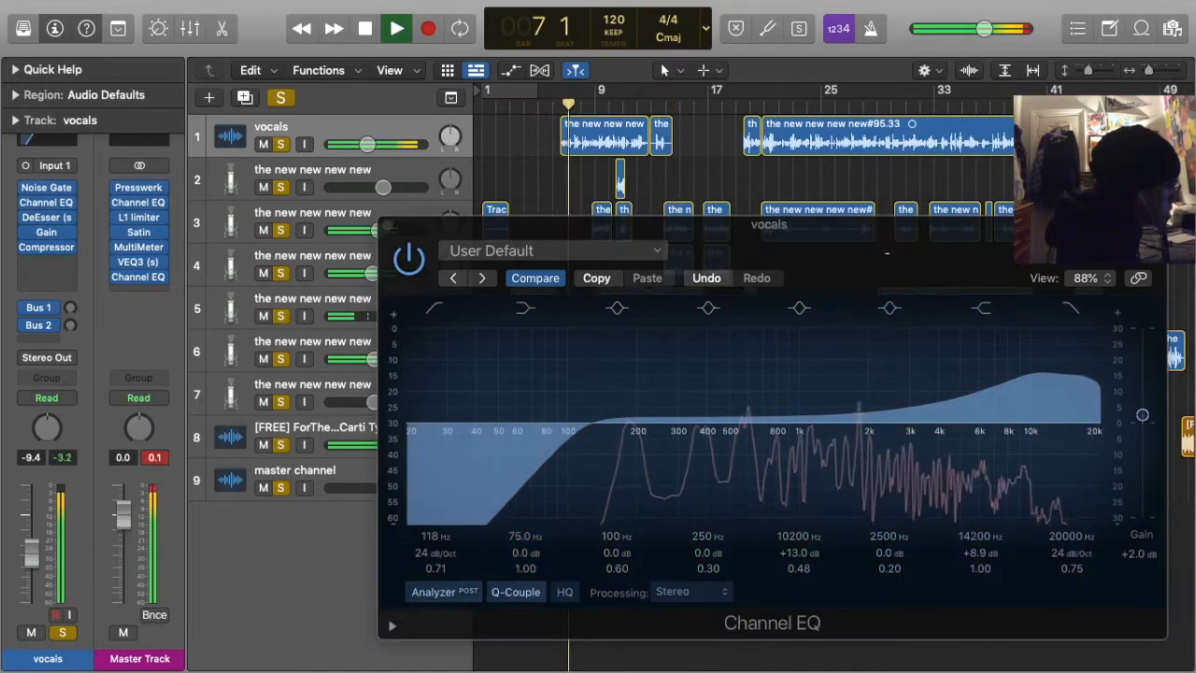
{"action": "left_click_drag", "start_coordinate": [1059, 411], "coordinate": [1048, 412]}
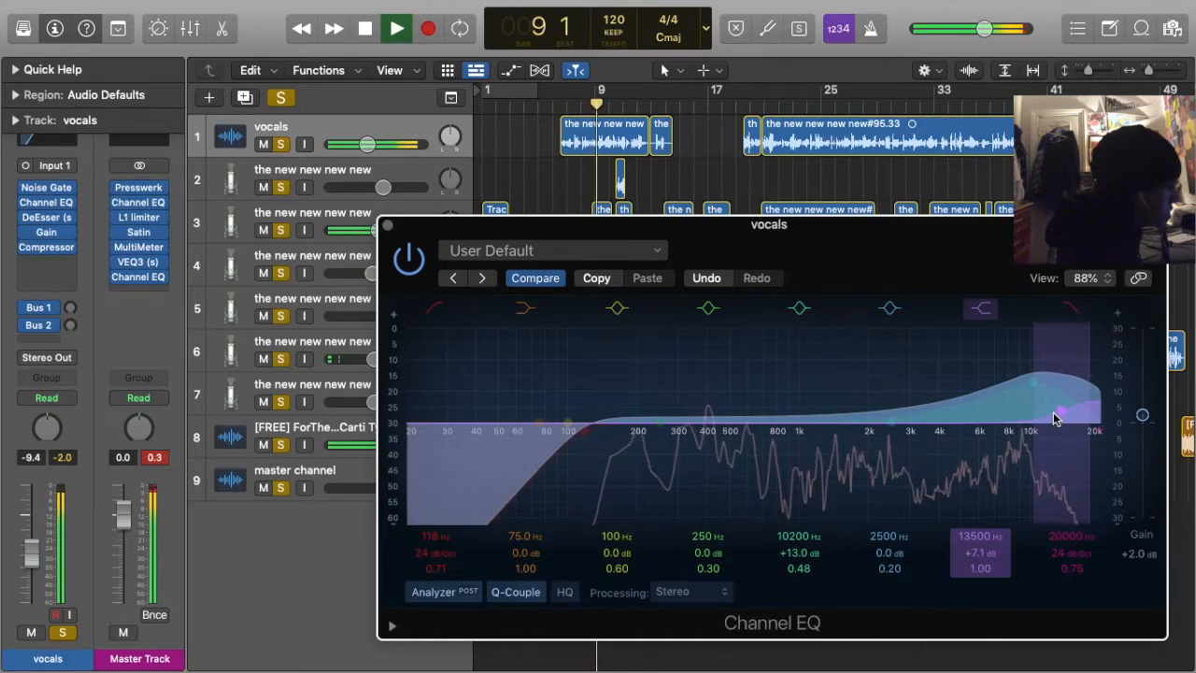
{"action": "left_click", "coordinate": [388, 225]}
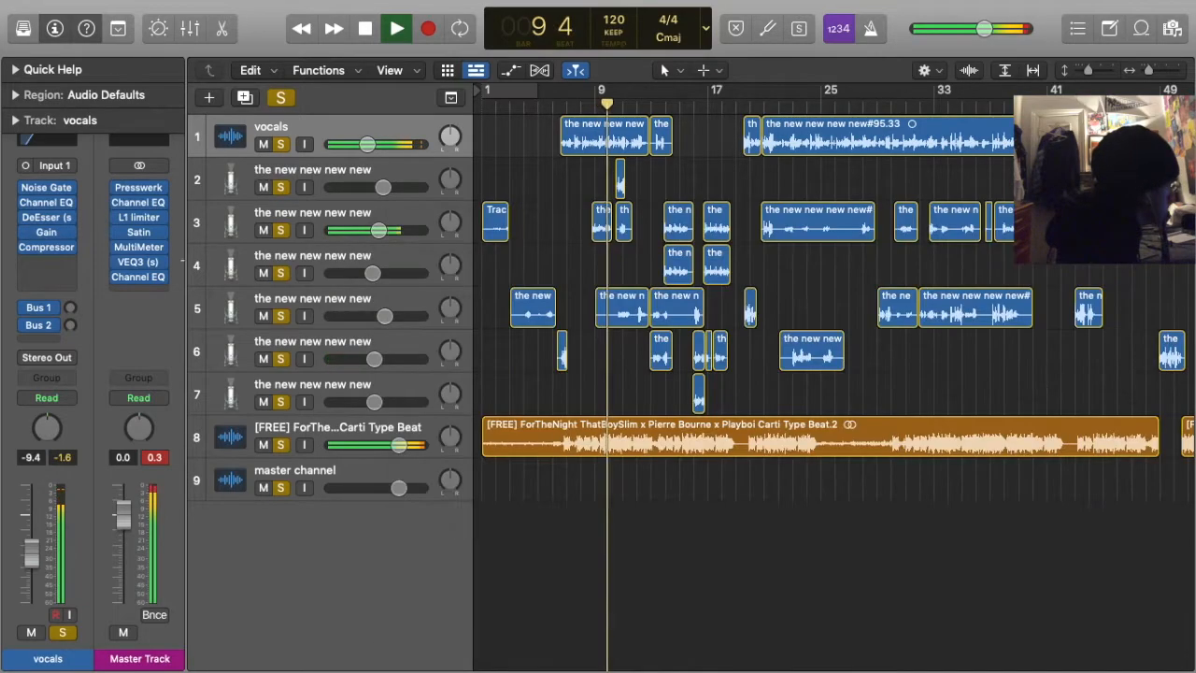
Add RVox (s) after the Compressor on the vocals track, set its Comp to -5.2 and raise its Gate threshold
{"action": "left_click", "coordinate": [46, 261]}
{"action": "left_click", "coordinate": [199, 339]}
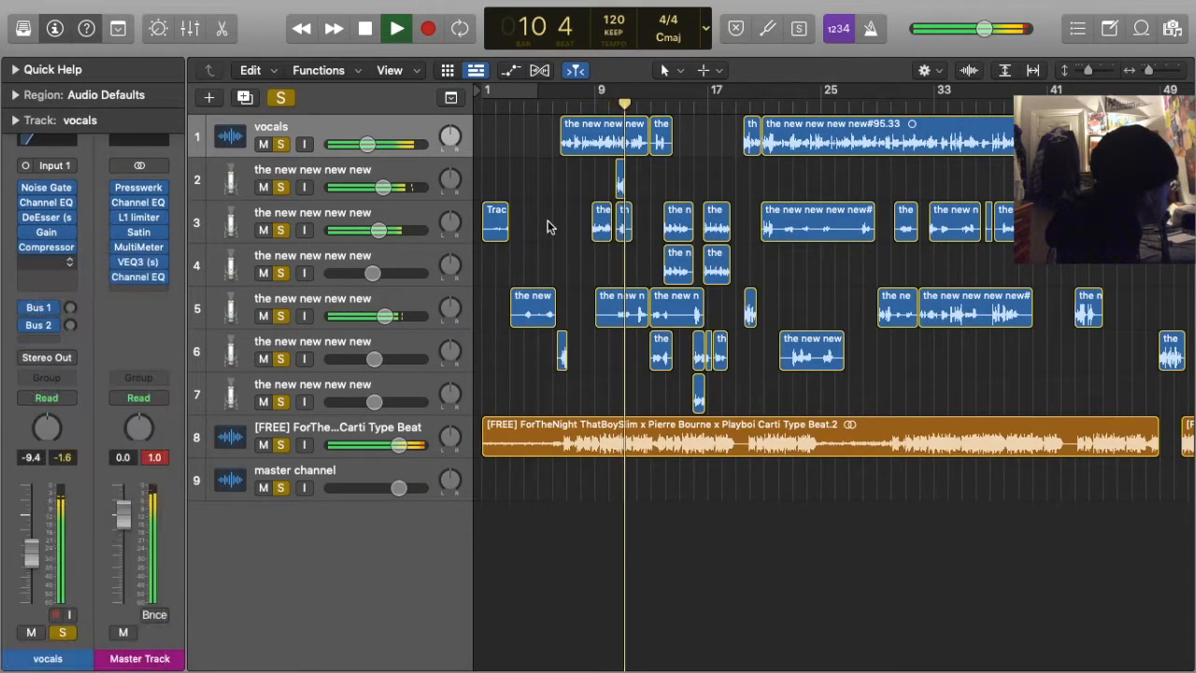
{"action": "left_click_drag", "start_coordinate": [606, 362], "coordinate": [603, 385]}
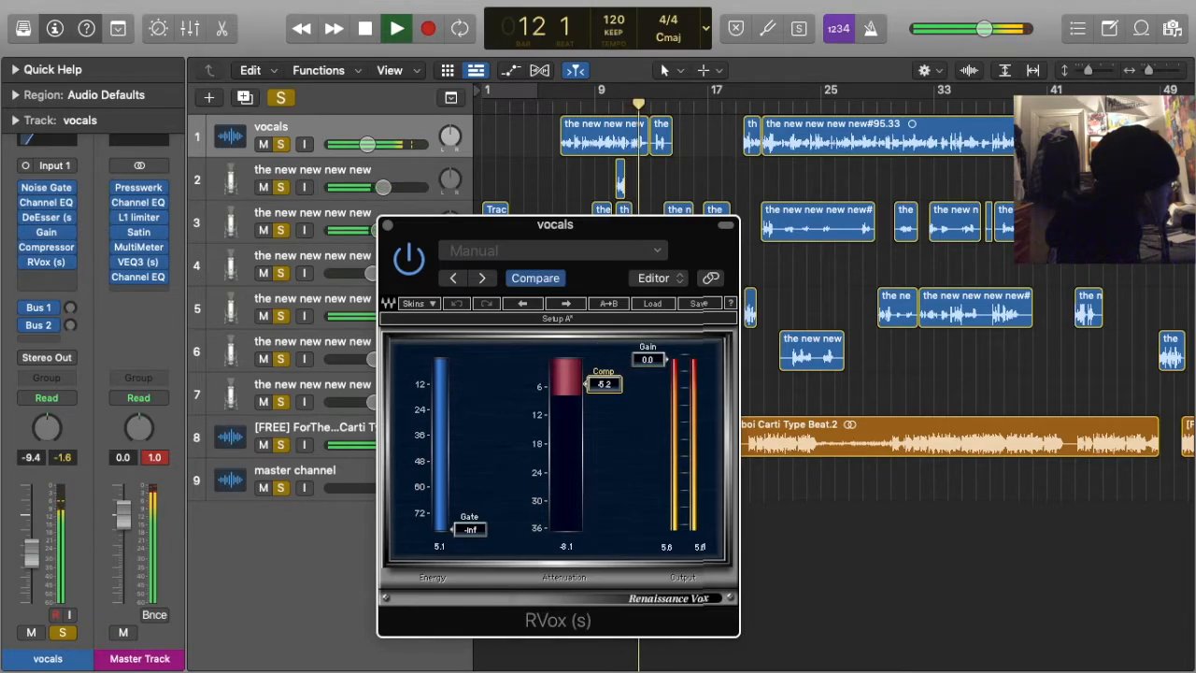
{"action": "left_click_drag", "start_coordinate": [469, 528], "coordinate": [461, 378]}
{"action": "left_click", "coordinate": [387, 227]}
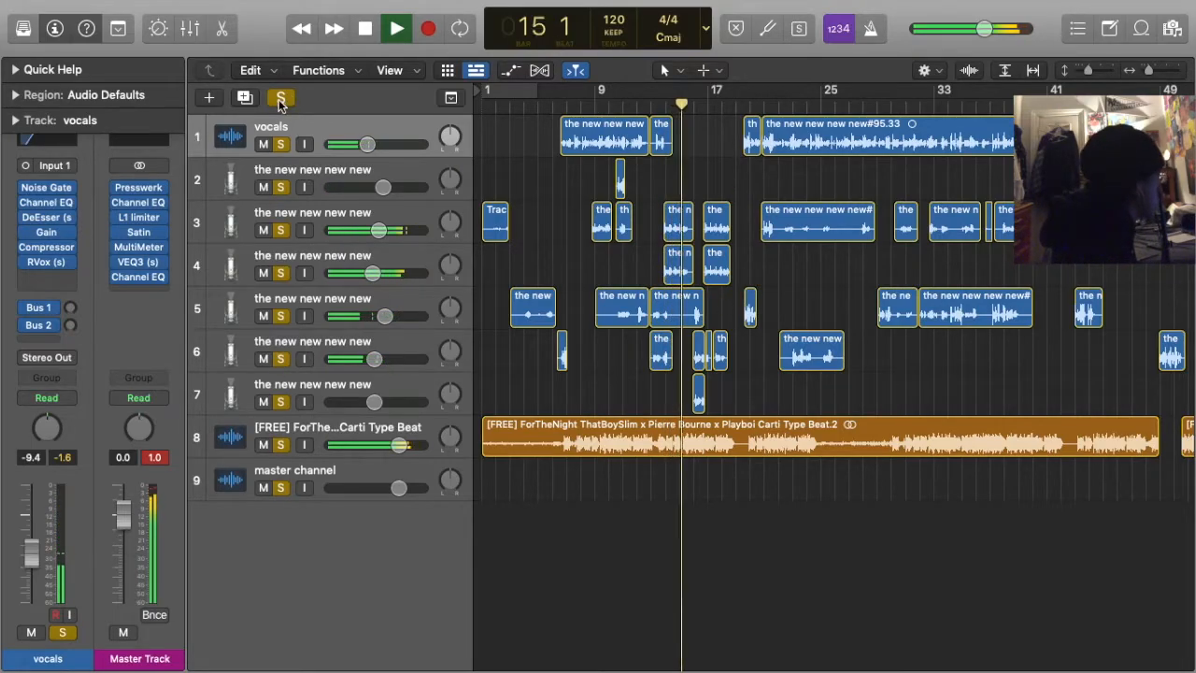
Solo only track 6, replay it from about bar 13 and select the track
{"action": "left_click", "coordinate": [280, 359], "text": "alt"}
{"action": "key", "text": "comma"}
{"action": "key", "text": "comma"}
{"action": "key", "text": "comma"}
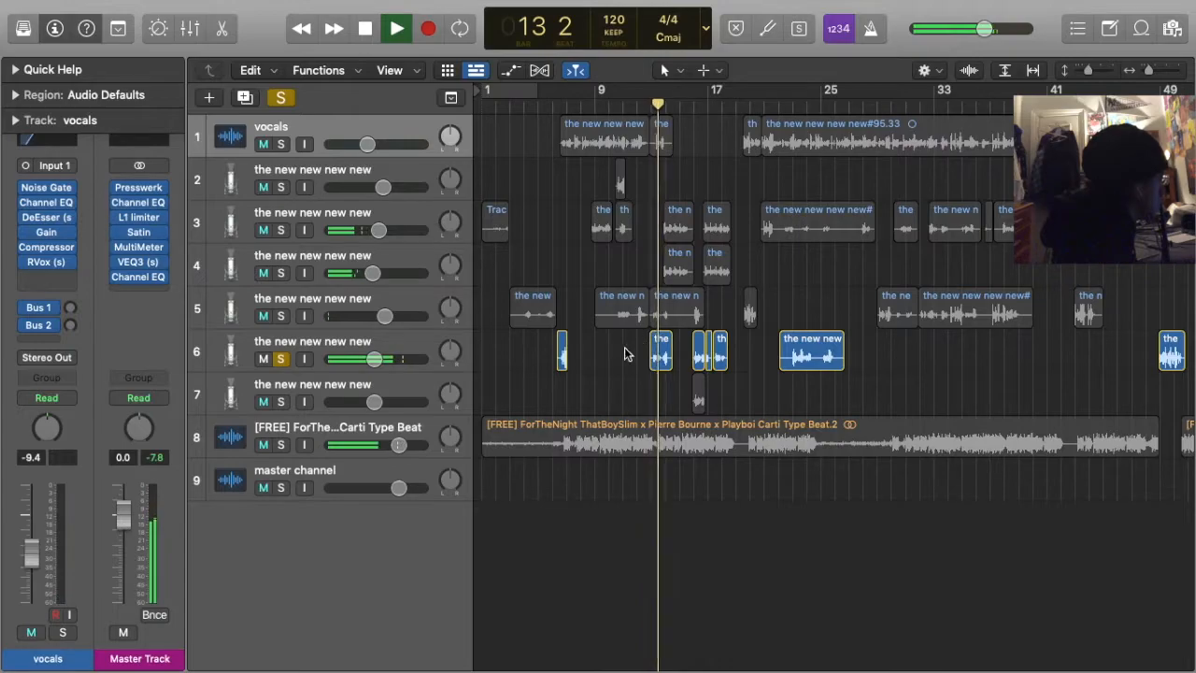
{"action": "left_click", "coordinate": [318, 366]}
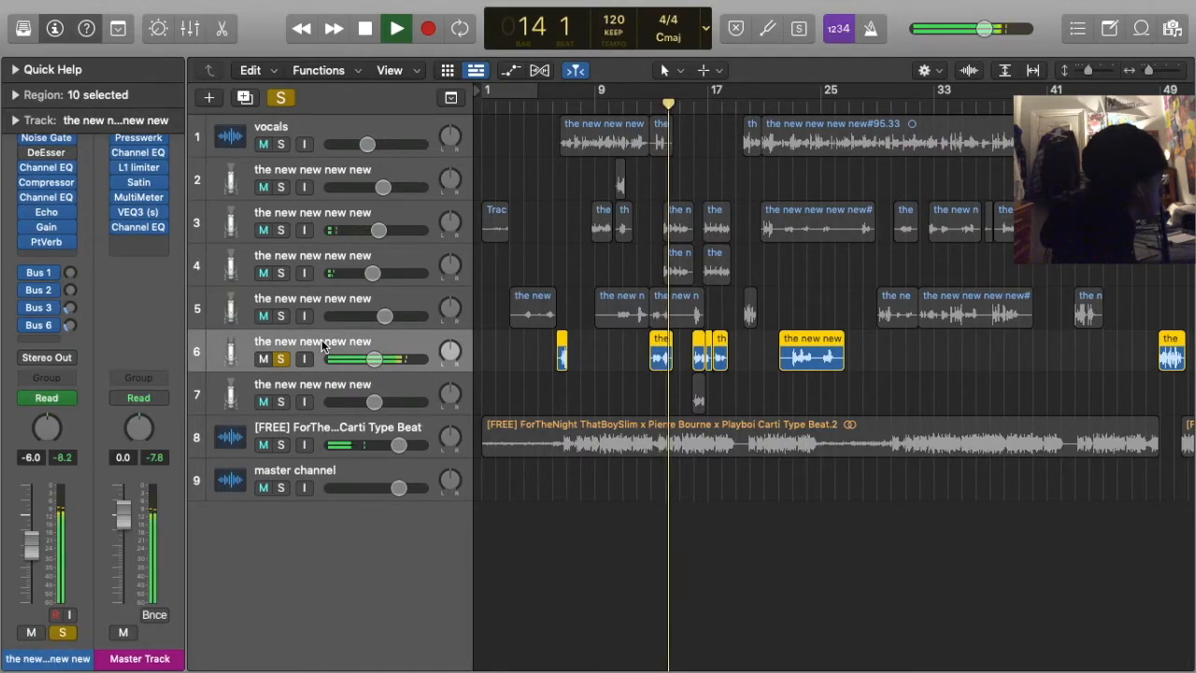
Check the Gain plug-in on track 6 and duplicate the track with its settings
{"action": "left_click", "coordinate": [47, 227]}
{"action": "left_click", "coordinate": [385, 226]}
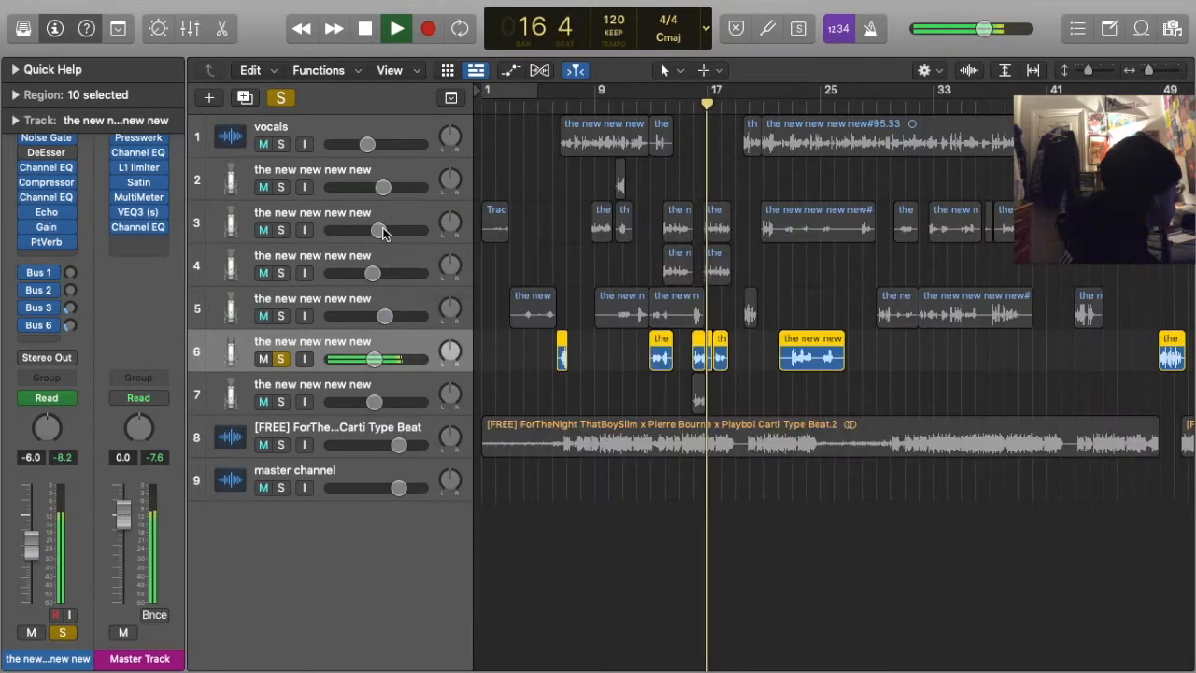
{"action": "key", "text": "super+d"}
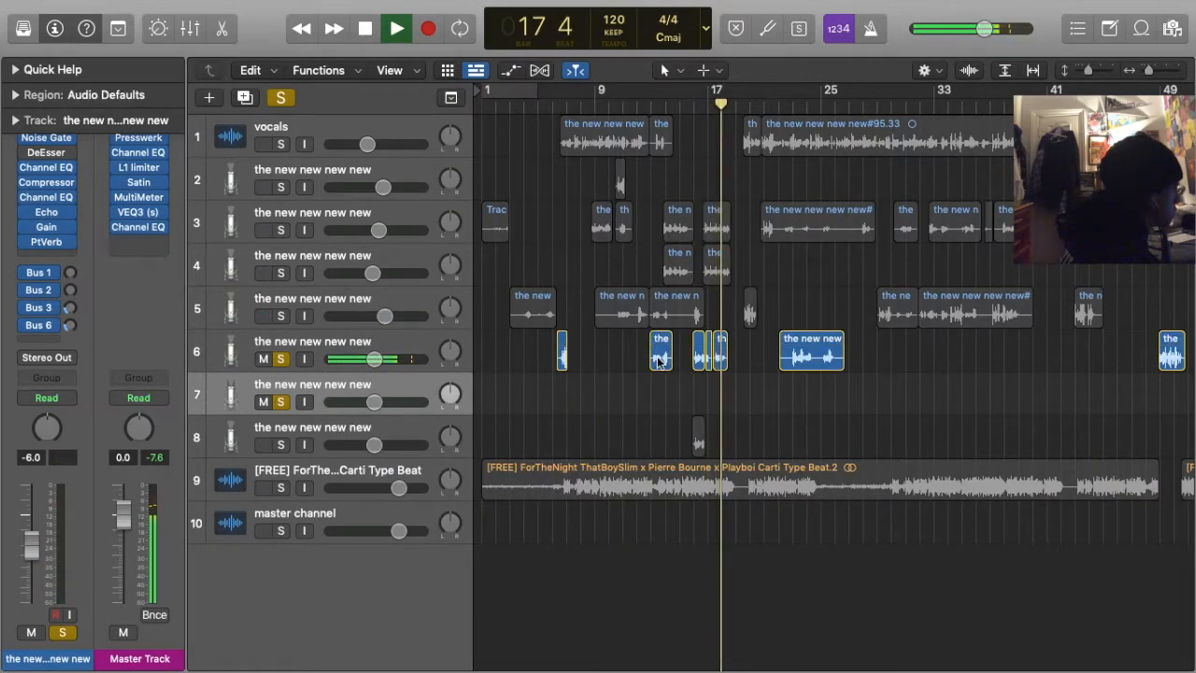
Review the Channel EQ and Noise Gate settings on the duplicated track 7 while replaying from about bar 16
{"action": "left_click", "coordinate": [47, 169]}
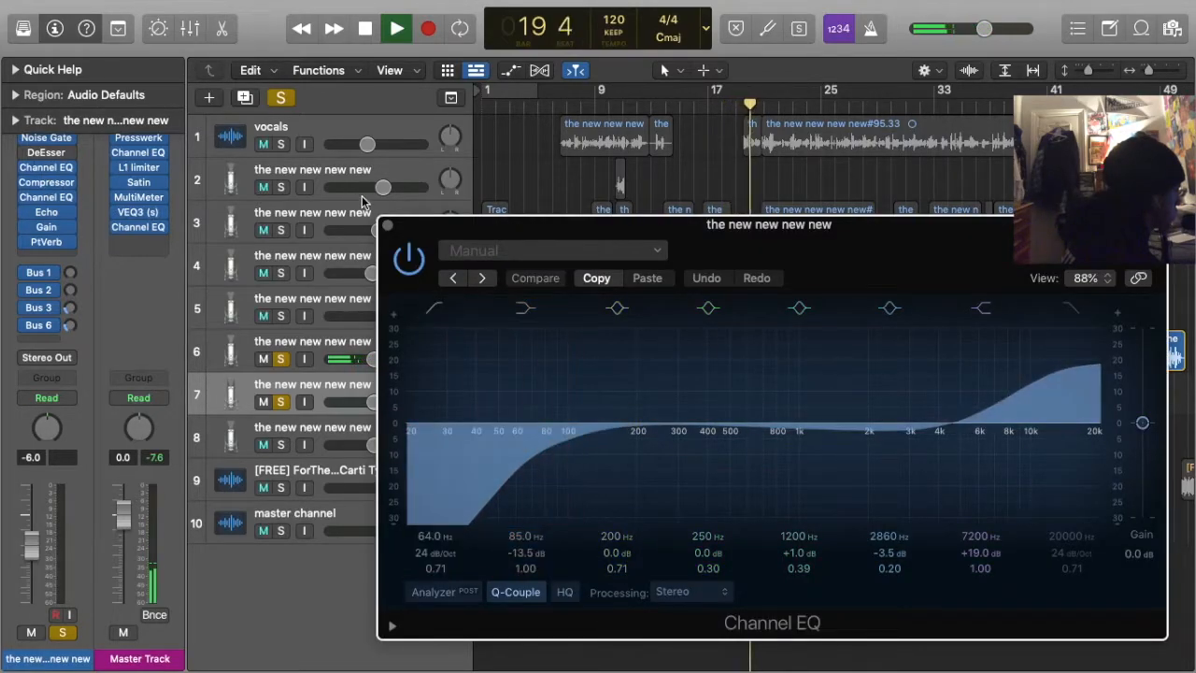
{"action": "left_click", "coordinate": [388, 228]}
{"action": "left_click", "coordinate": [694, 108]}
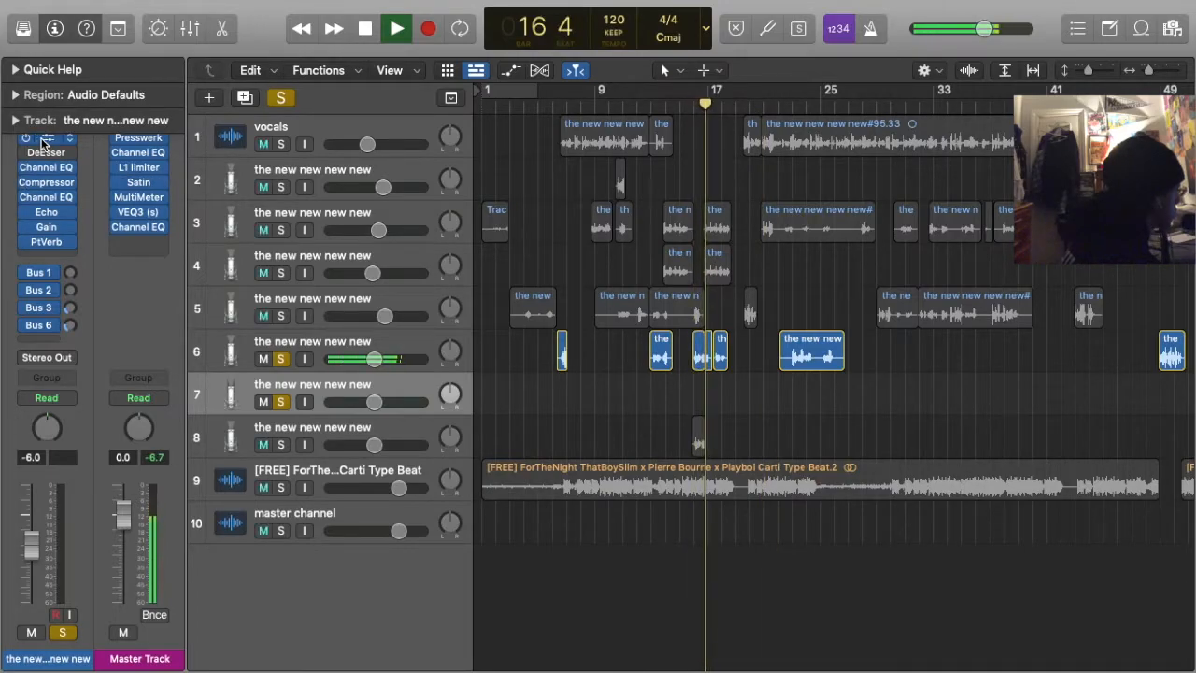
{"action": "left_click", "coordinate": [45, 139]}
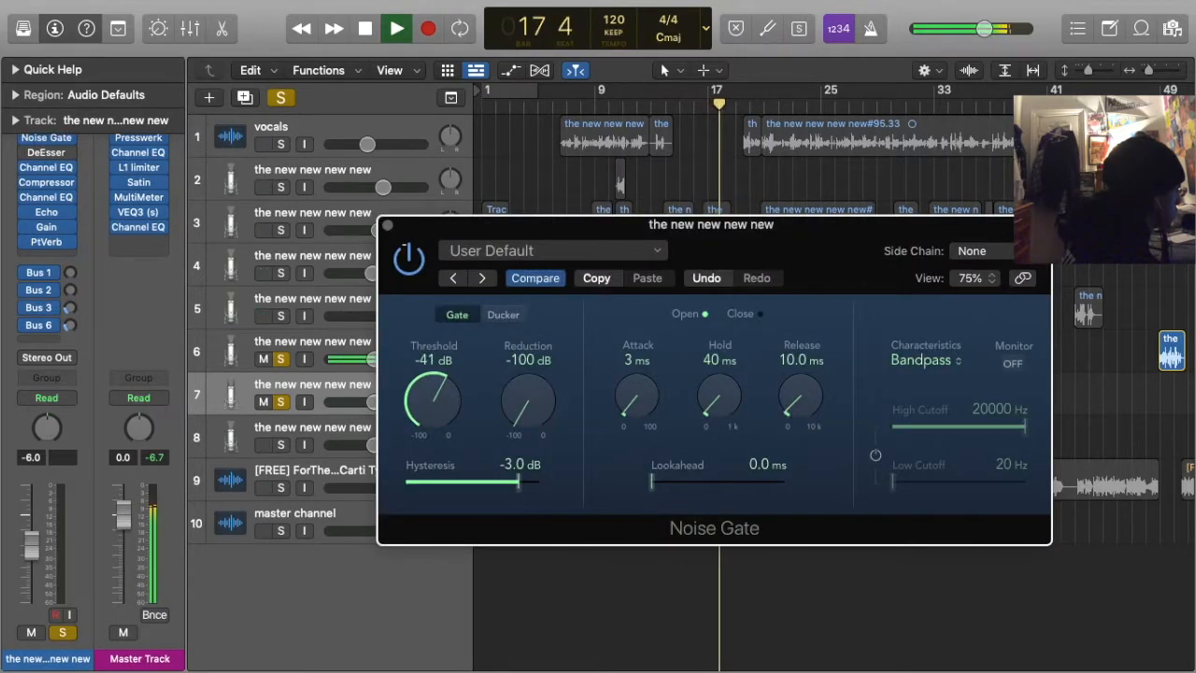
{"action": "left_click", "coordinate": [388, 228]}
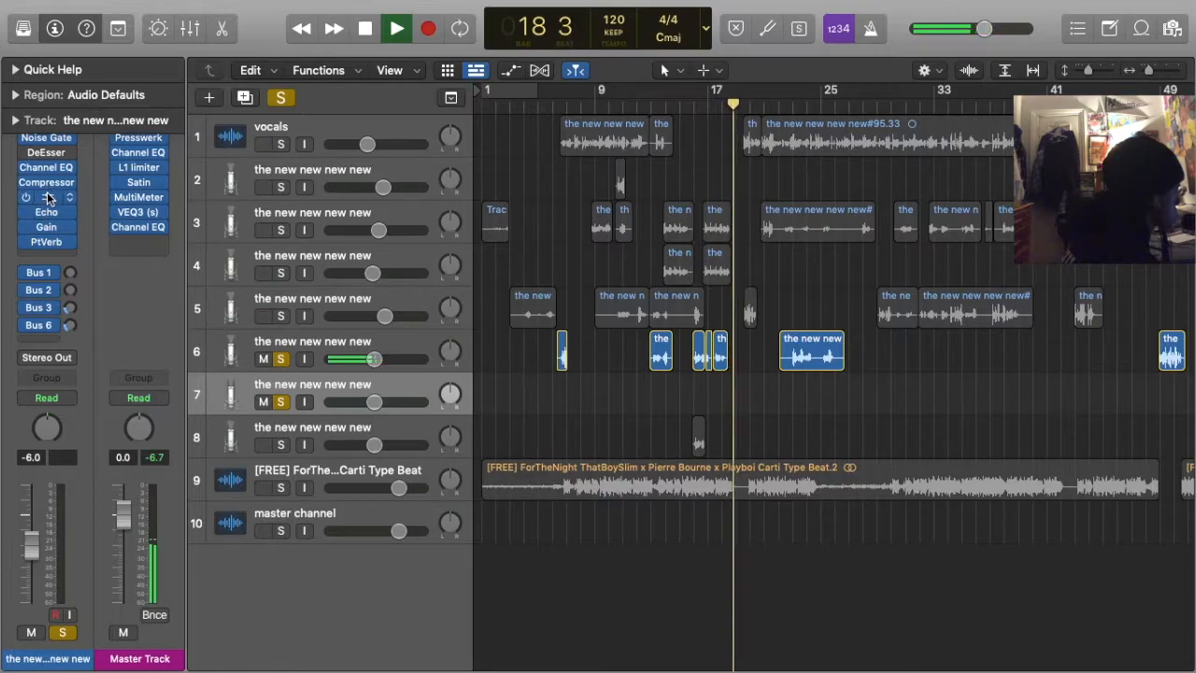
{"action": "left_click", "coordinate": [49, 197]}
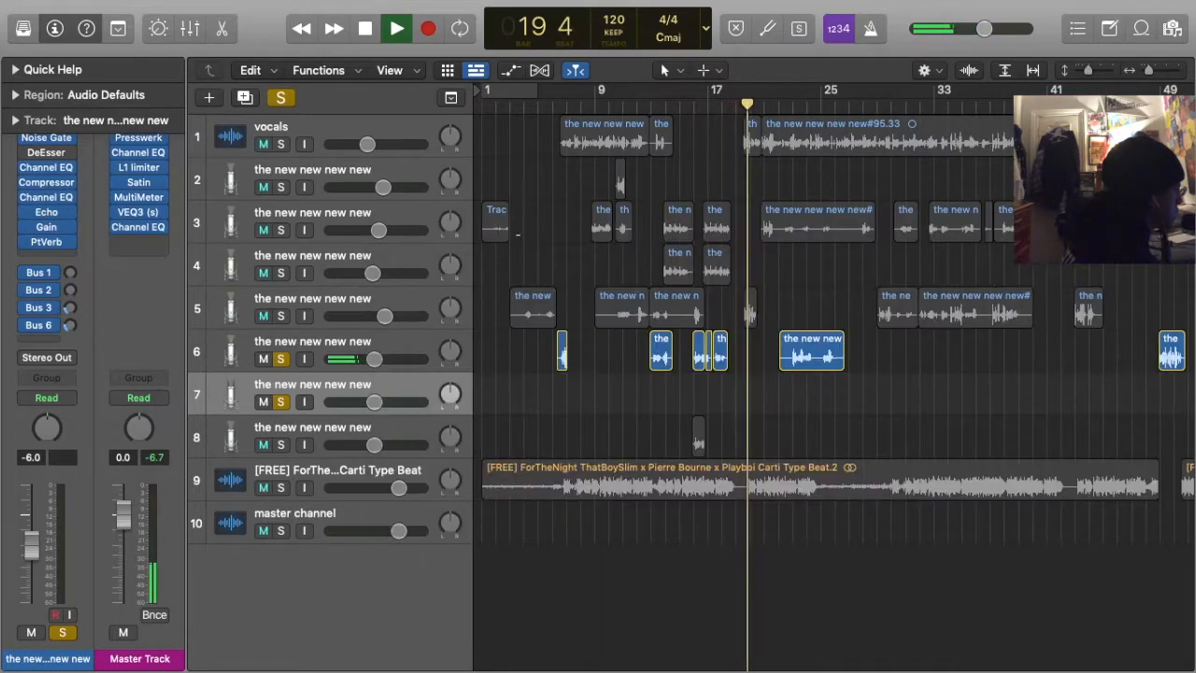
{"action": "left_click", "coordinate": [390, 225]}
{"action": "left_click", "coordinate": [696, 104]}
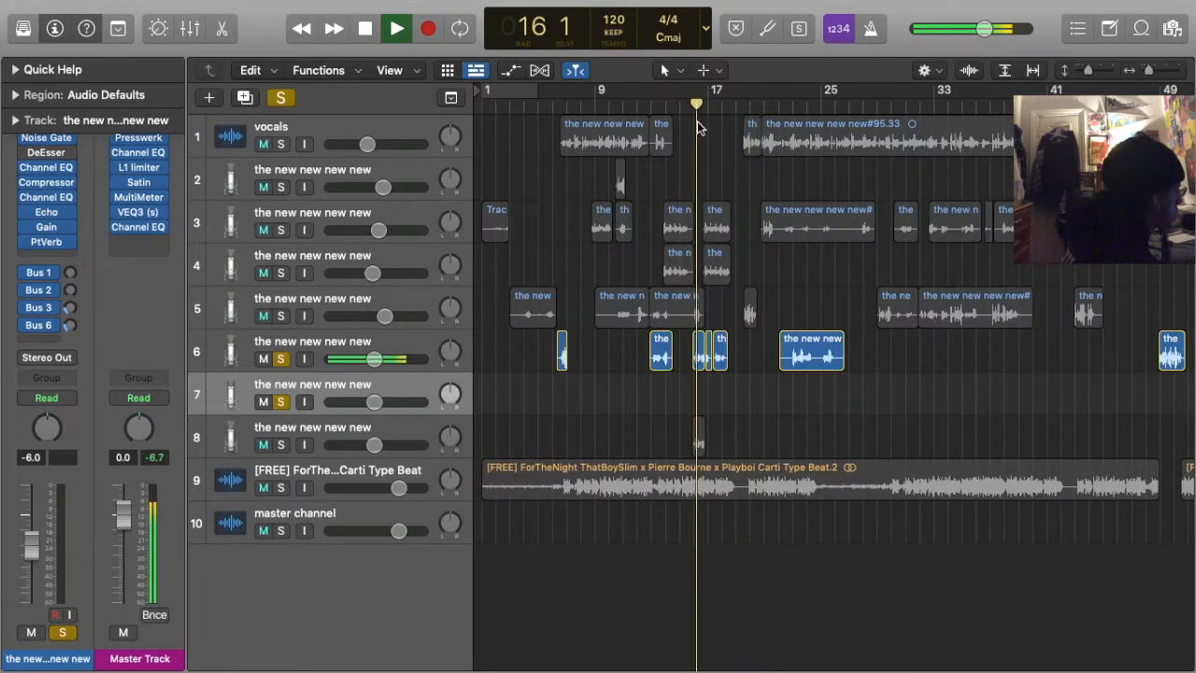
Set the 85 Hz low shelf in track 7's first Channel EQ to -11.3 dB while replaying from bar 16
{"action": "left_click", "coordinate": [46, 167]}
{"action": "left_click_drag", "start_coordinate": [555, 456], "coordinate": [552, 422]}
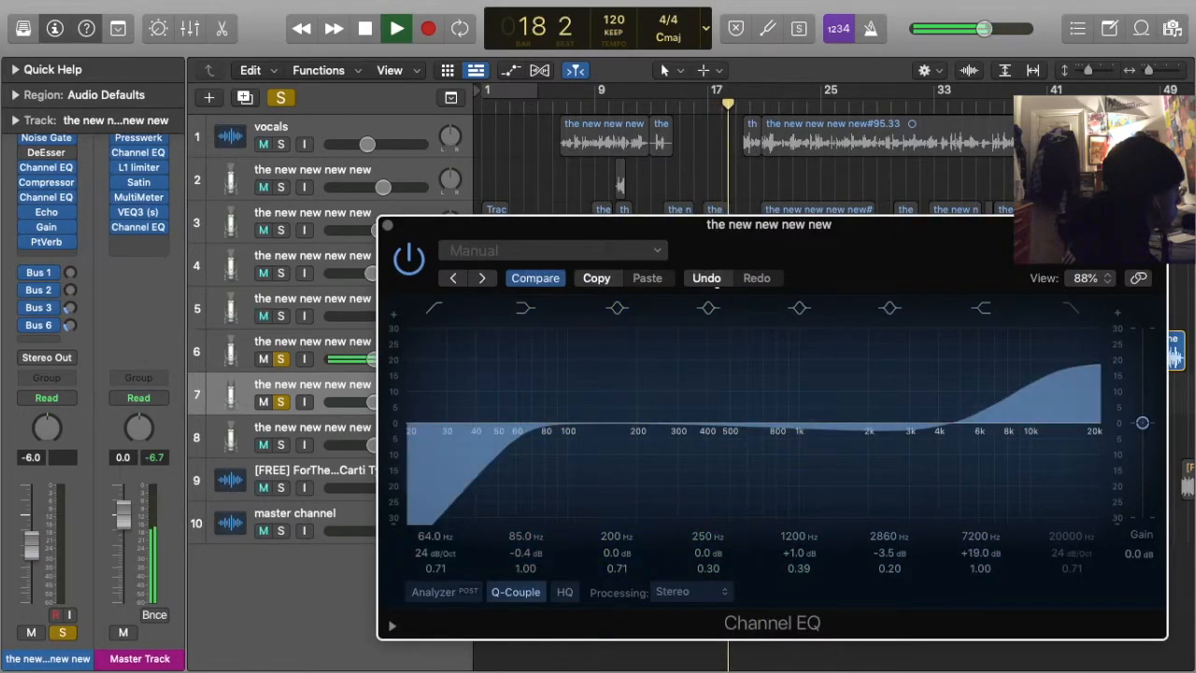
{"action": "left_click", "coordinate": [696, 102]}
{"action": "key", "text": "v"}
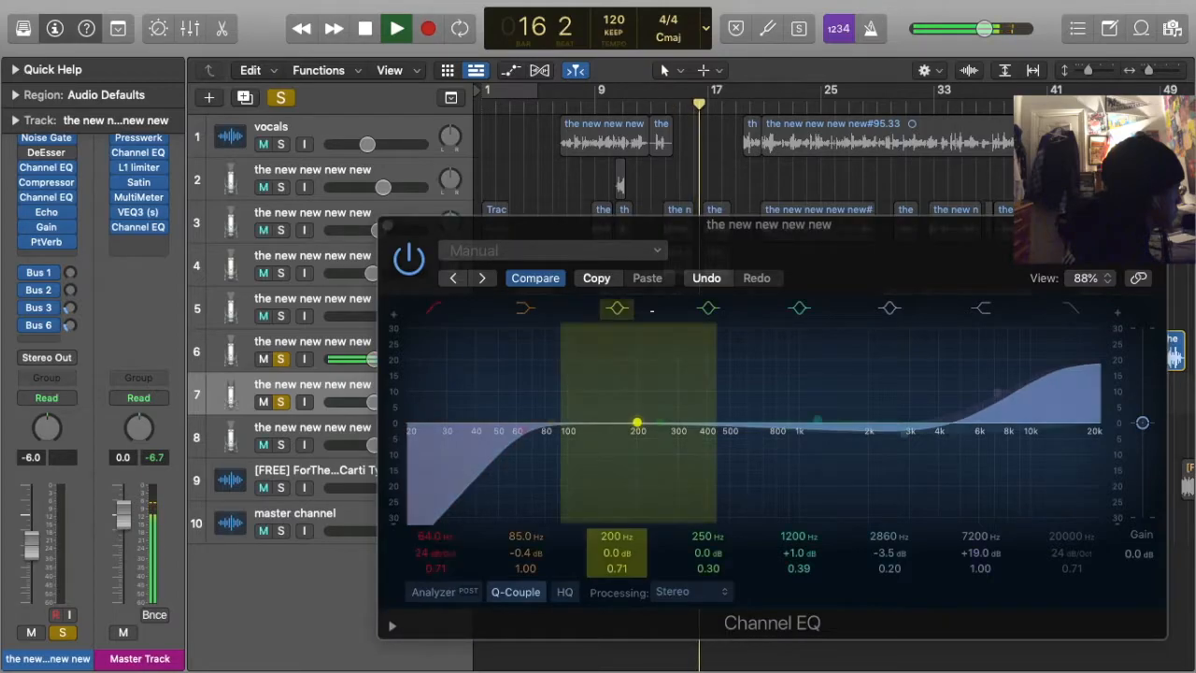
{"action": "left_click", "coordinate": [706, 278]}
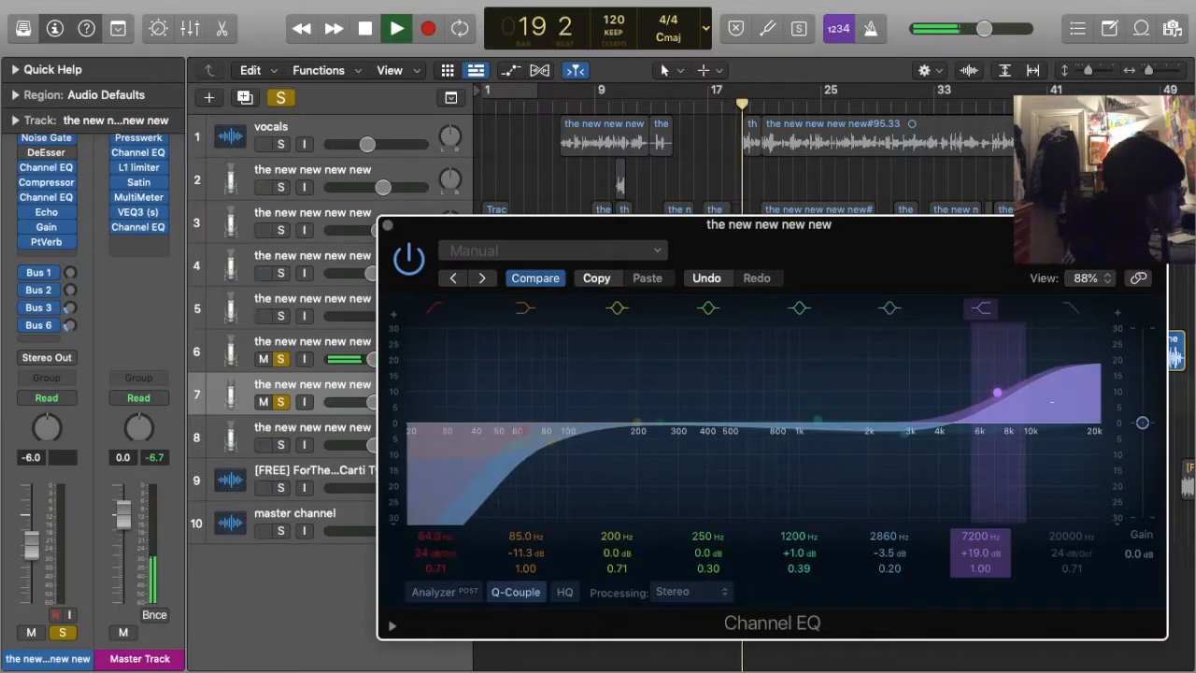
Try track 7's Channel EQ high shelf at 7700 Hz, +6.7 dB, undo that change and close the EQ
{"action": "key", "text": "super+w"}
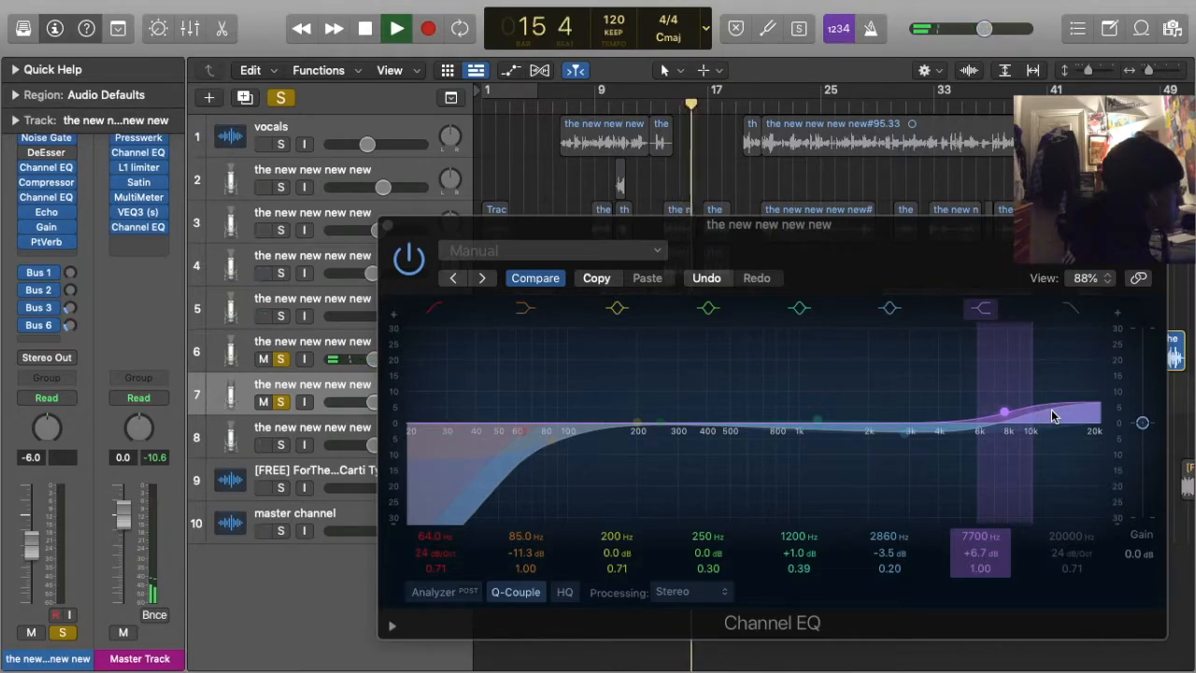
{"action": "left_click", "coordinate": [708, 279]}
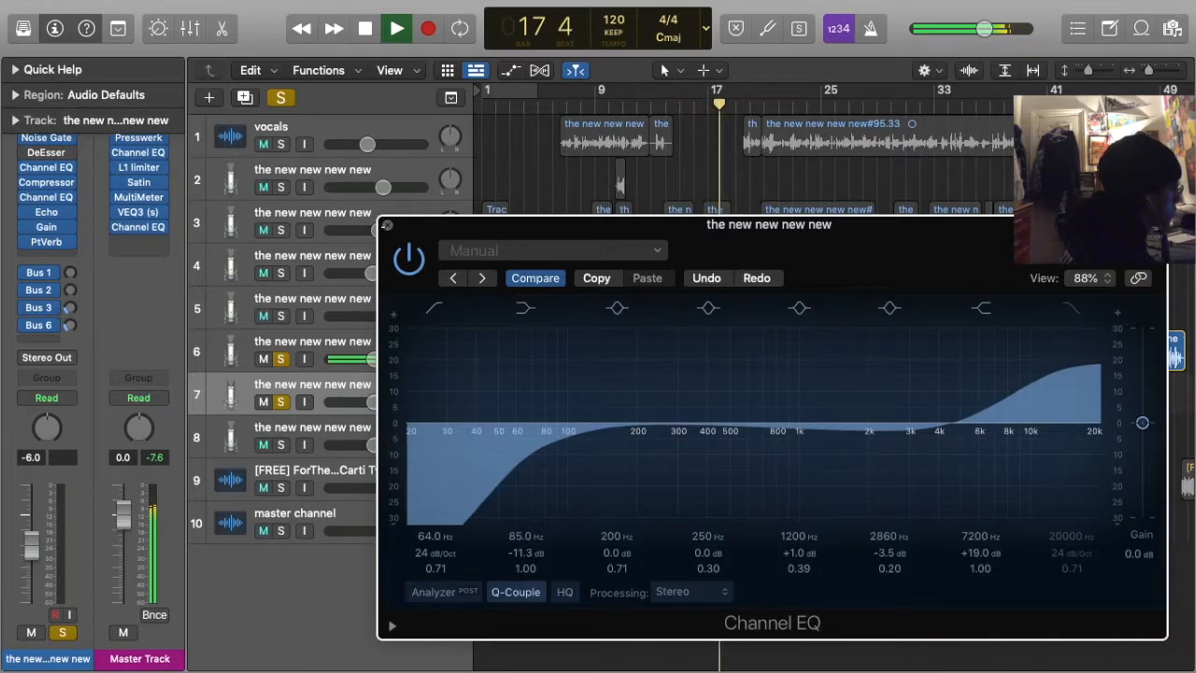
{"action": "left_click", "coordinate": [387, 226]}
Loop about bars 16 to 18 and set the low shelf in track 6's first Channel EQ to 88 Hz, -11.1 dB
{"action": "left_click", "coordinate": [402, 332]}
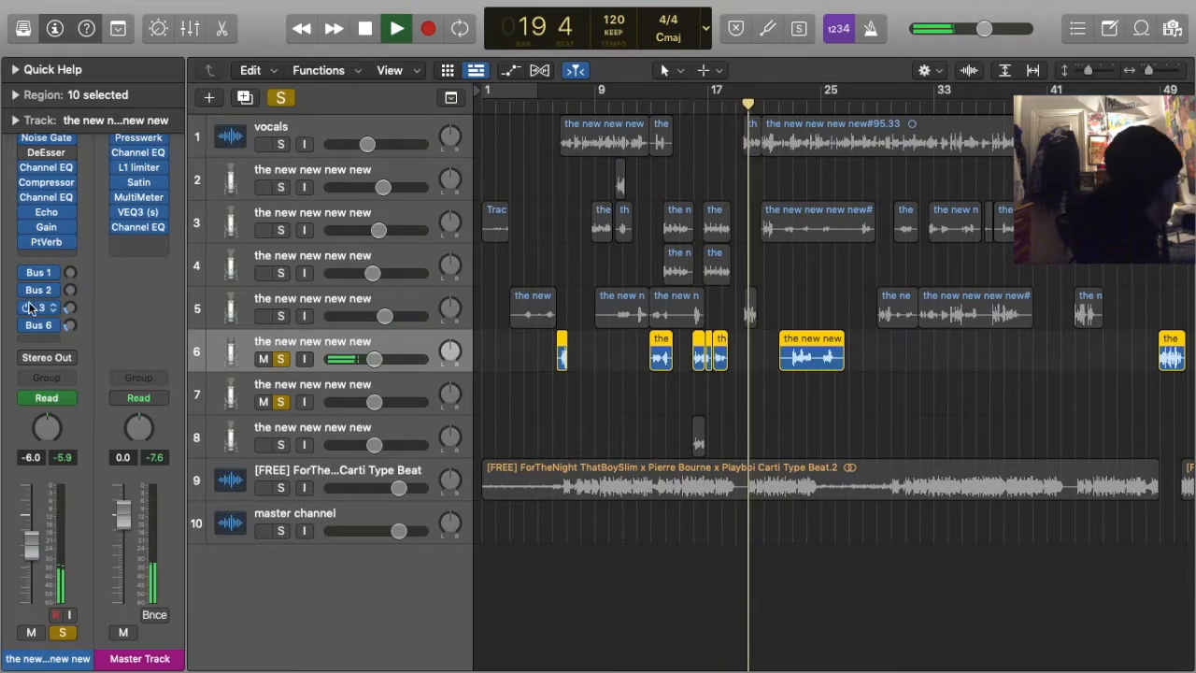
{"action": "left_click_drag", "start_coordinate": [696, 90], "coordinate": [721, 90]}
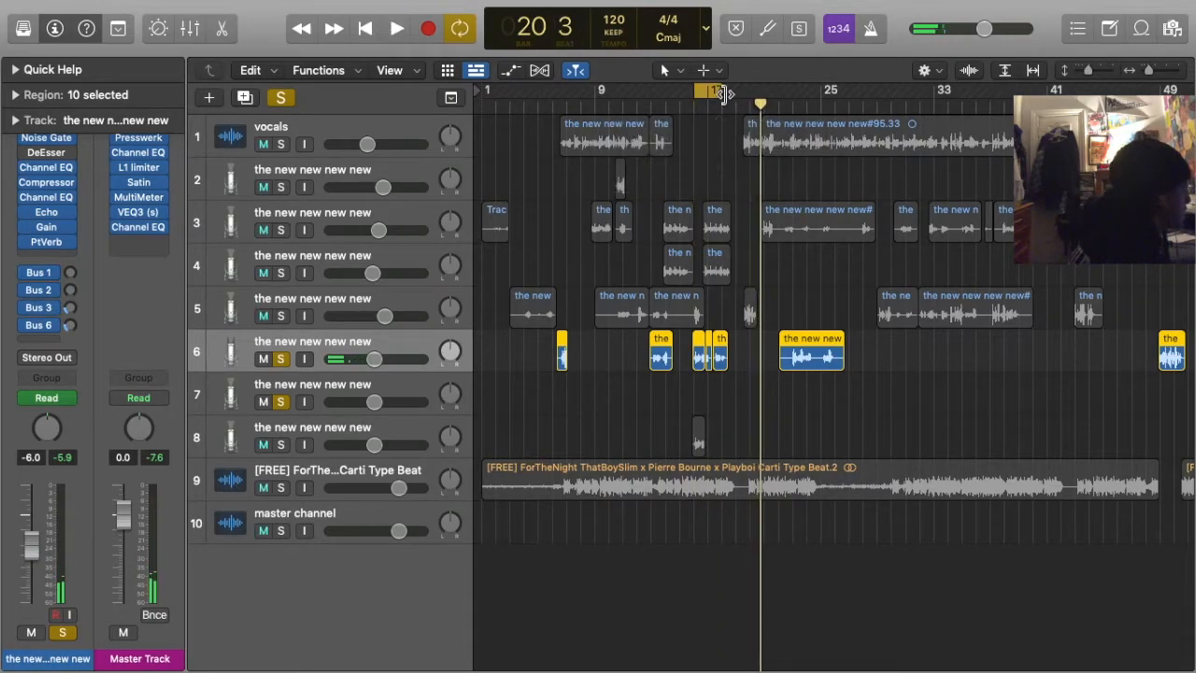
{"action": "left_click", "coordinate": [47, 168]}
{"action": "left_click_drag", "start_coordinate": [568, 488], "coordinate": [572, 447]}
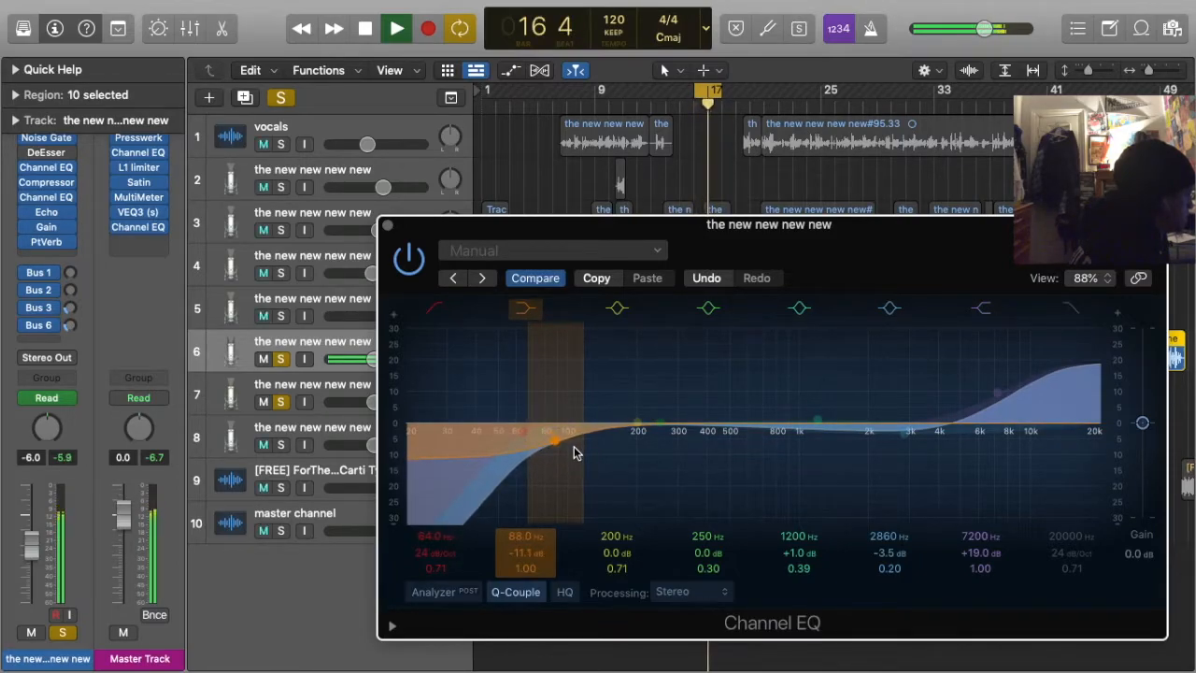
Set the high shelf in track 6's first Channel EQ to 8650 Hz, +15.9 dB and close the EQ
{"action": "left_click_drag", "start_coordinate": [1000, 396], "coordinate": [1038, 413]}
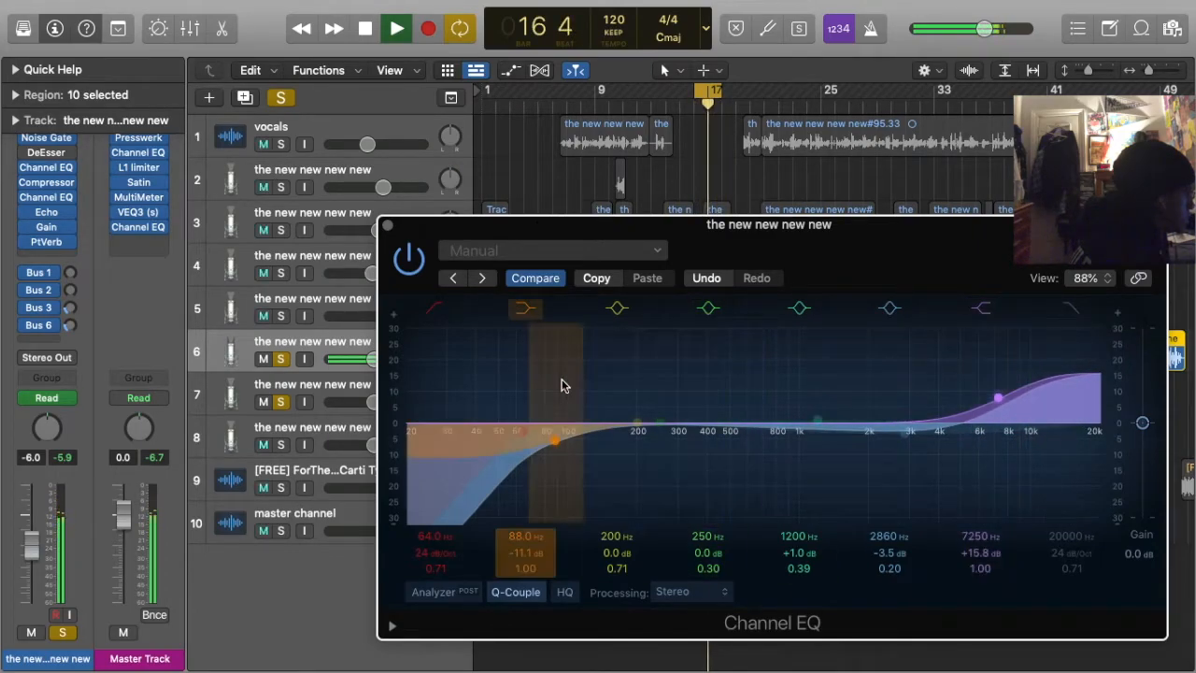
{"action": "left_click", "coordinate": [709, 277]}
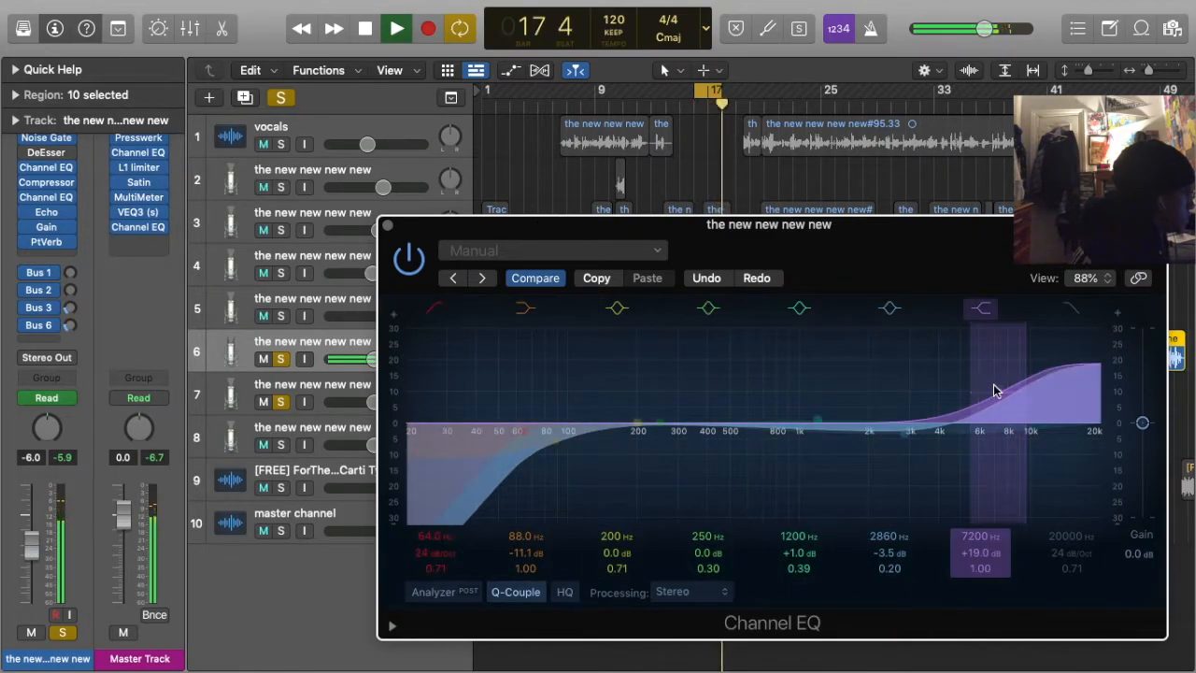
{"action": "left_click_drag", "start_coordinate": [1004, 400], "coordinate": [1011, 404]}
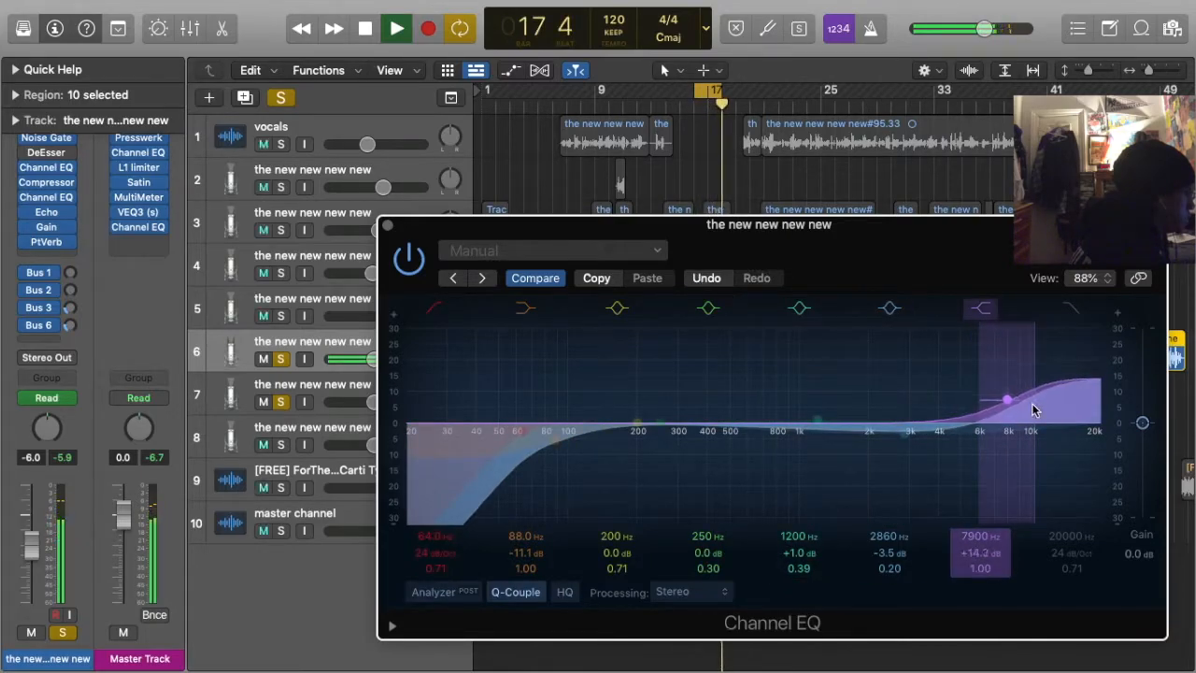
{"action": "mouse_move", "coordinate": [1008, 402]}
{"action": "left_mouse_down"}
{"action": "mouse_move", "coordinate": [999, 408]}
{"action": "mouse_move", "coordinate": [1008, 422]}
{"action": "mouse_move", "coordinate": [1004, 406]}
{"action": "mouse_move", "coordinate": [1052, 393]}
{"action": "mouse_move", "coordinate": [1015, 392]}
{"action": "left_mouse_up"}
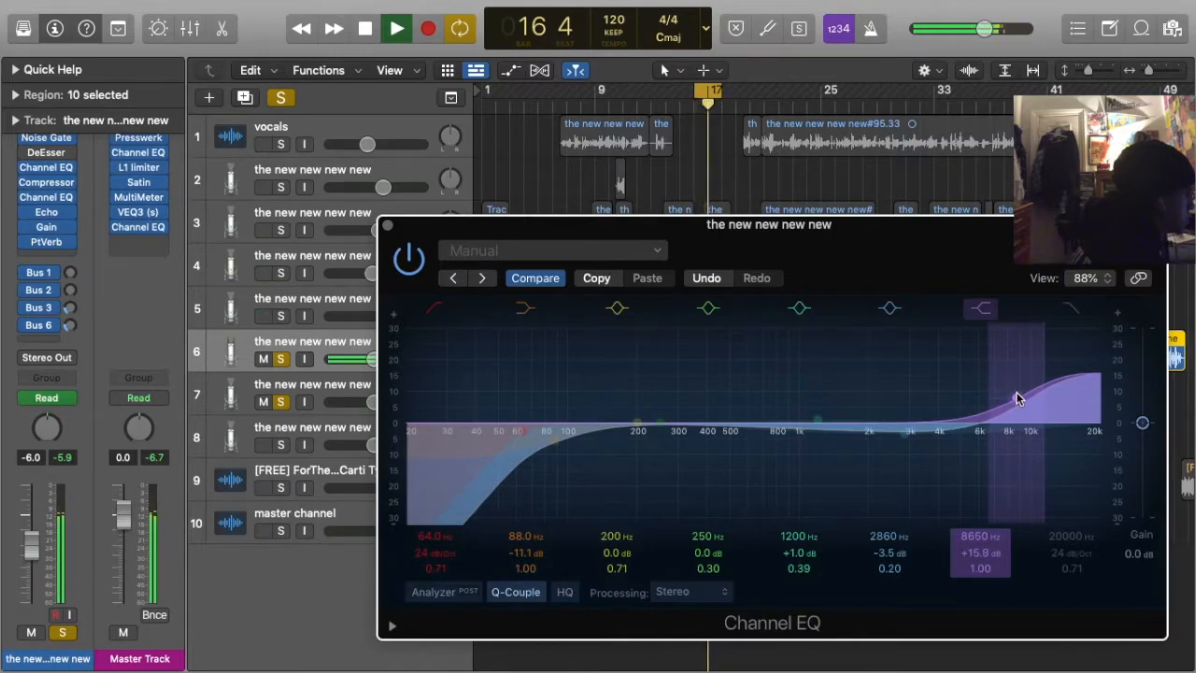
{"action": "left_click", "coordinate": [383, 225]}
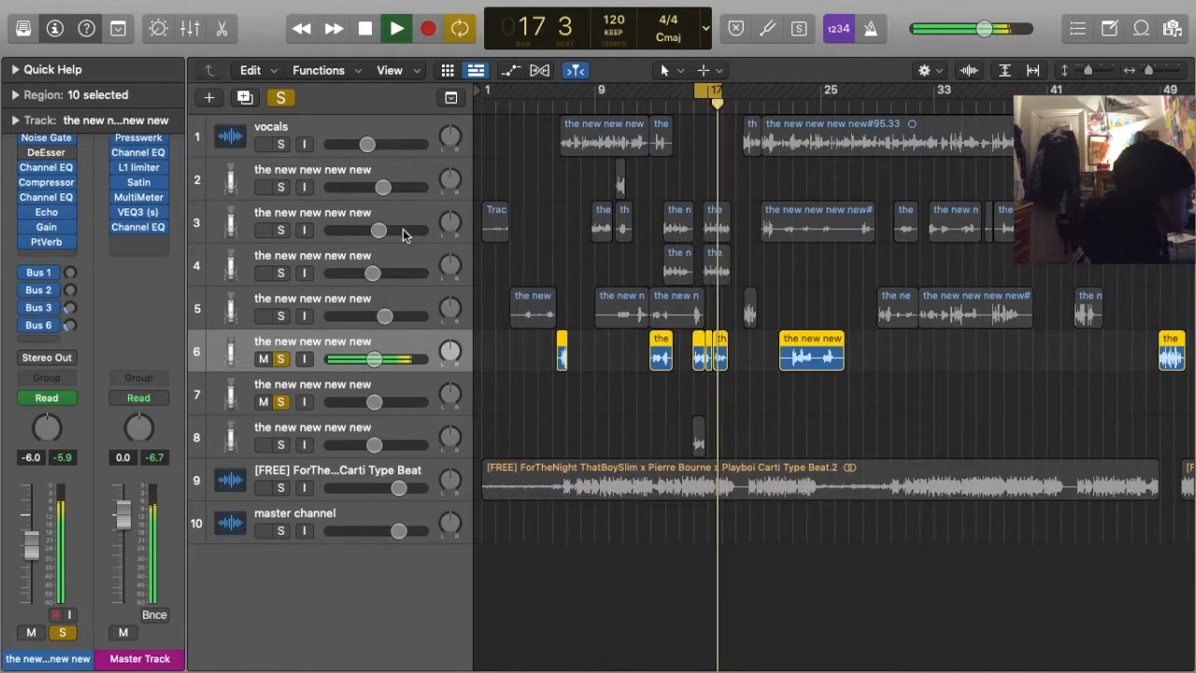
Move track 6's region at about bar 13 down to track 7 and replay from there
{"action": "left_click", "coordinate": [672, 413]}
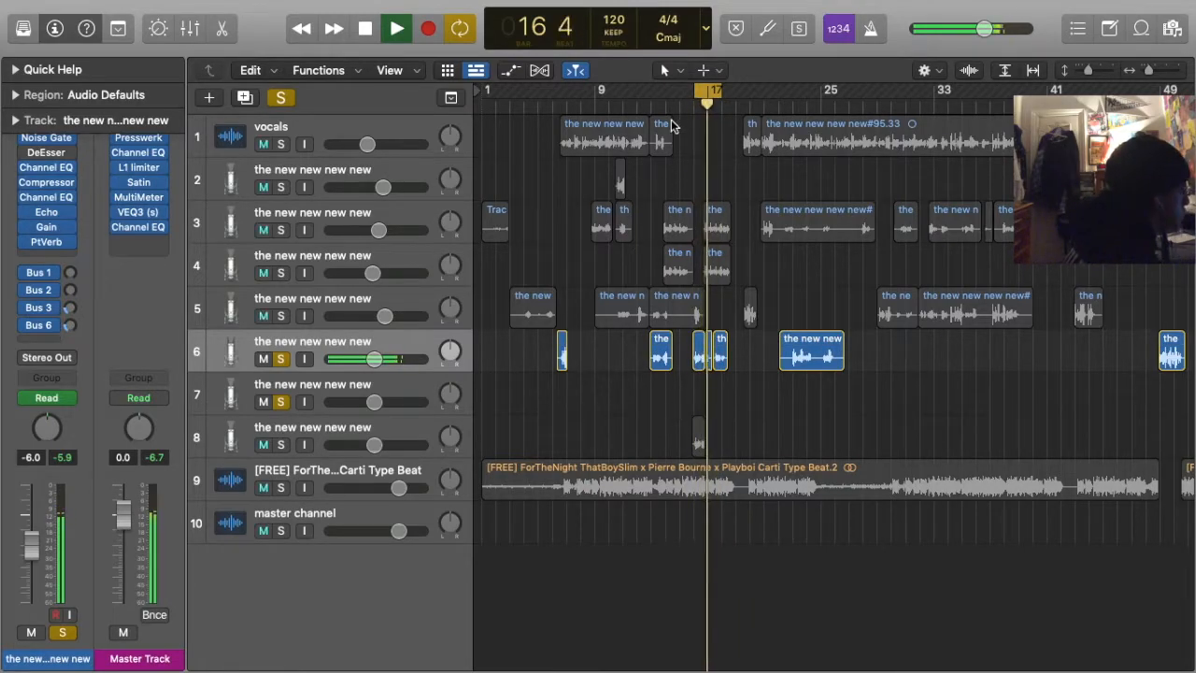
{"action": "left_click_drag", "start_coordinate": [656, 346], "coordinate": [660, 394]}
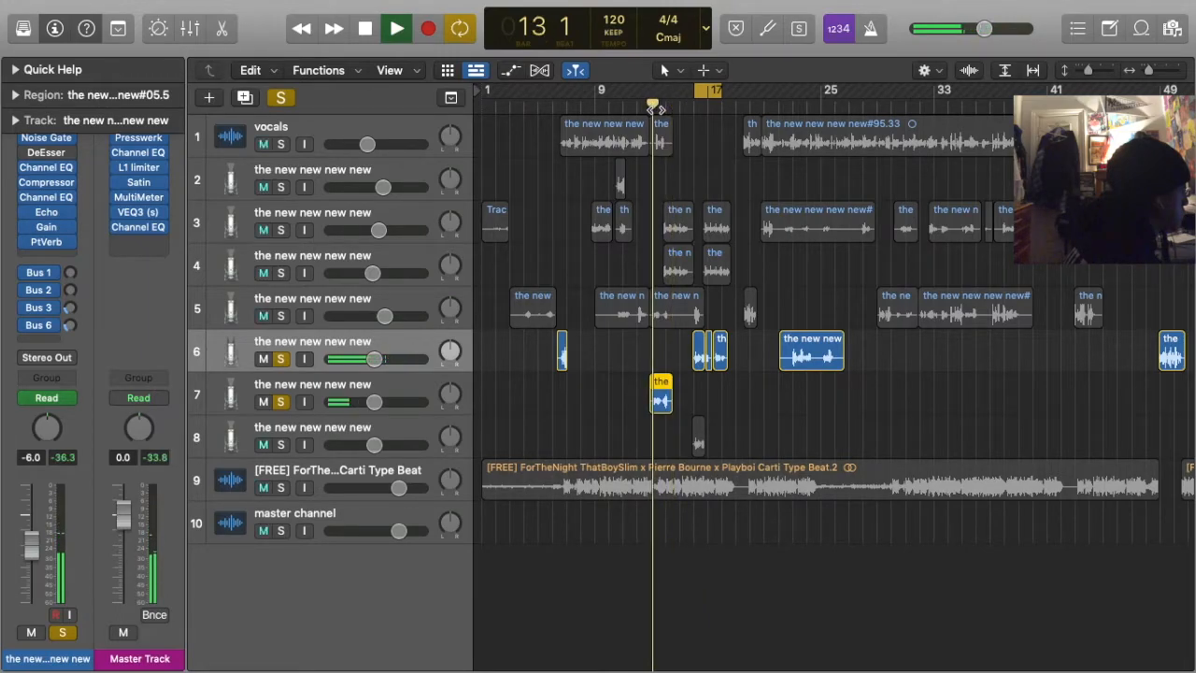
{"action": "left_click", "coordinate": [338, 387]}
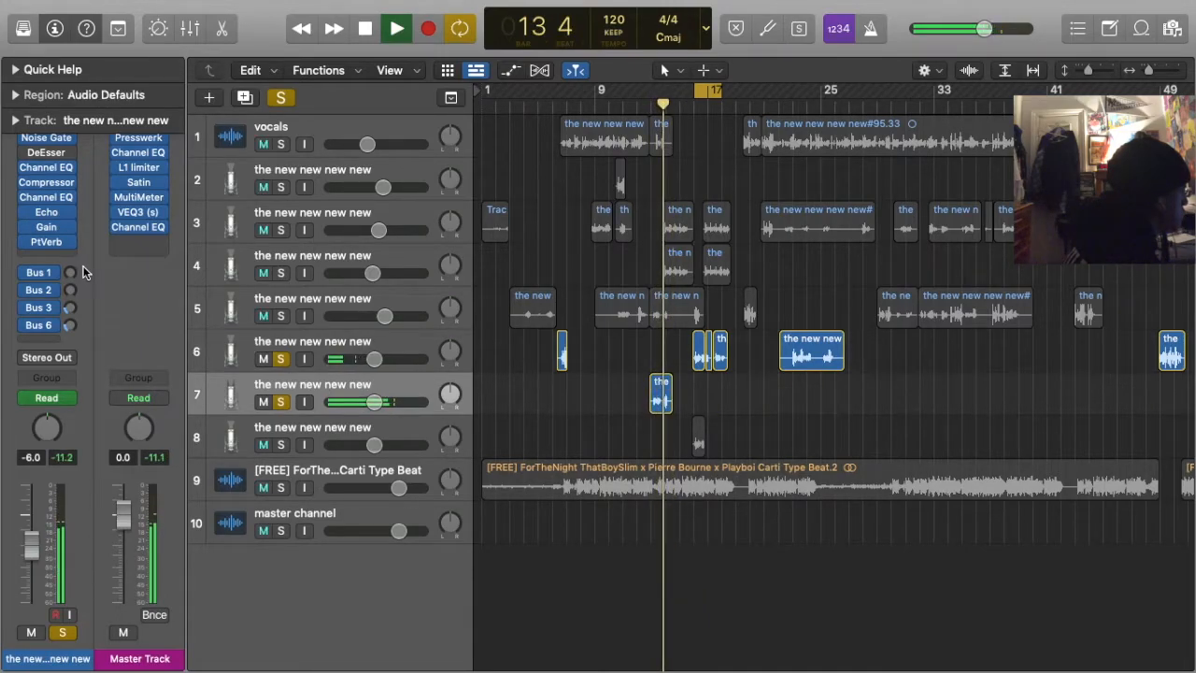
Check track 7's second Channel EQ and set the first one's high shelf to 6850 Hz, +16.8 dB
{"action": "left_click", "coordinate": [42, 197]}
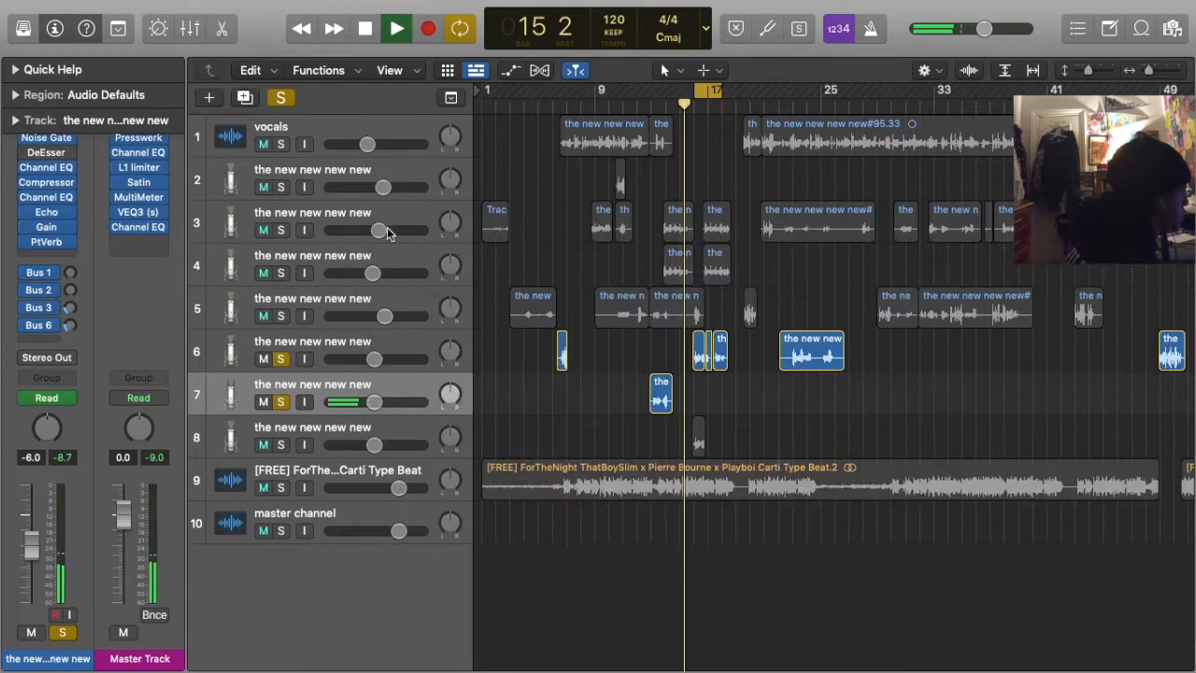
{"action": "left_click", "coordinate": [53, 171]}
{"action": "left_click", "coordinate": [54, 171]}
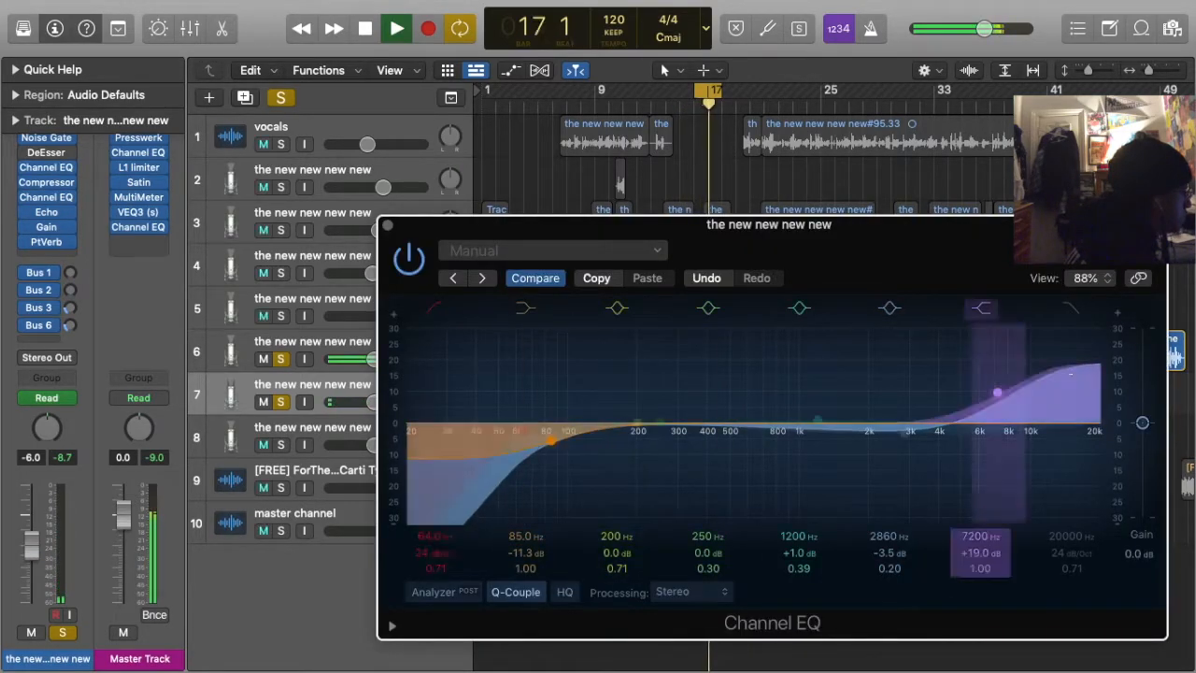
{"action": "left_click_drag", "start_coordinate": [1003, 393], "coordinate": [1001, 394]}
{"action": "left_click", "coordinate": [482, 278]}
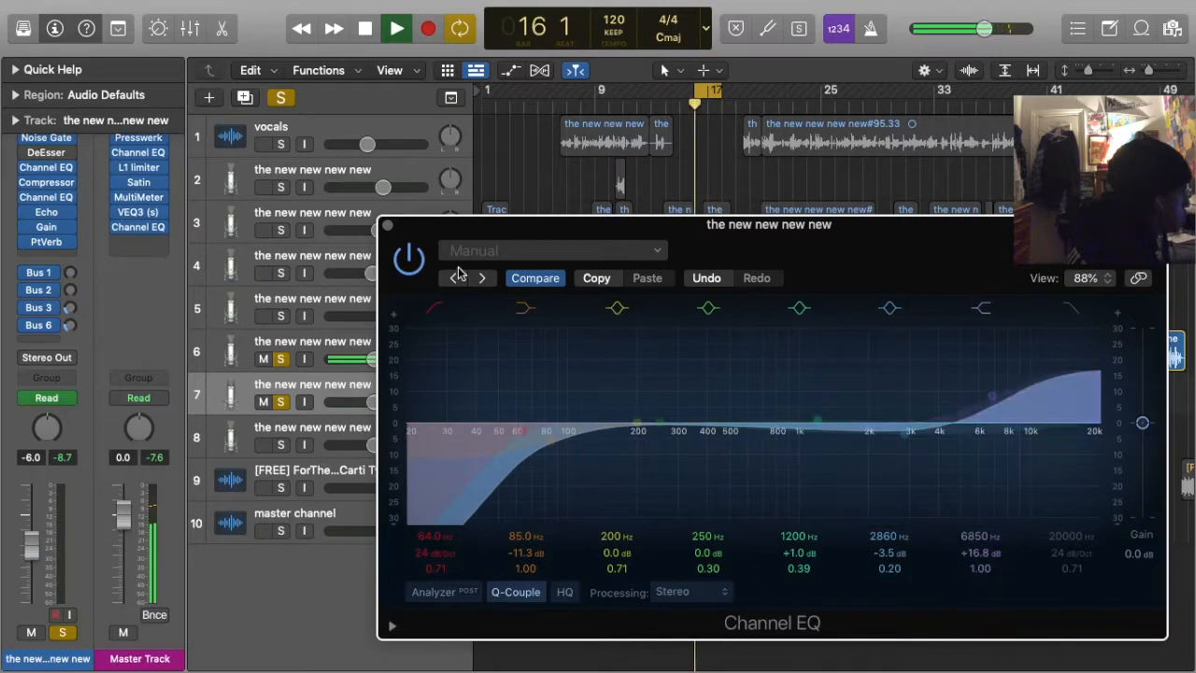
{"action": "left_click", "coordinate": [388, 225]}
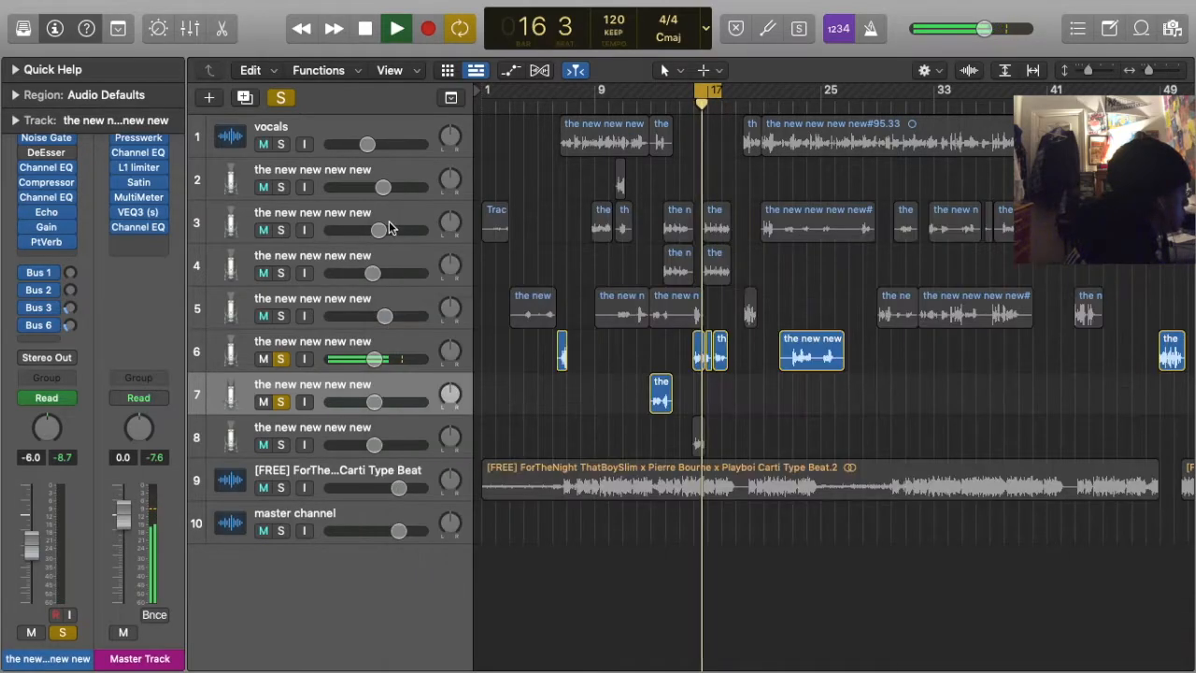
Enable the DeEsser on track 6, comparing the sound with and without it, and check its settings
{"action": "left_click", "coordinate": [305, 340]}
{"action": "left_click", "coordinate": [65, 153]}
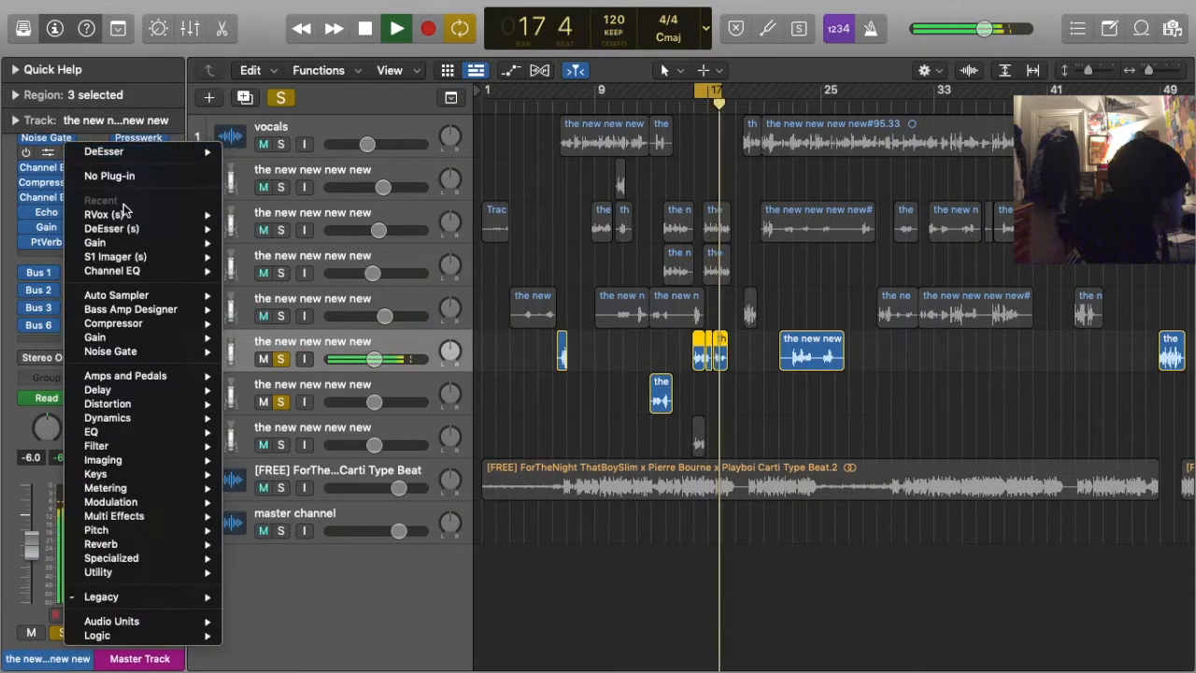
{"action": "left_click", "coordinate": [28, 152]}
{"action": "left_click", "coordinate": [28, 153]}
{"action": "left_click", "coordinate": [28, 152]}
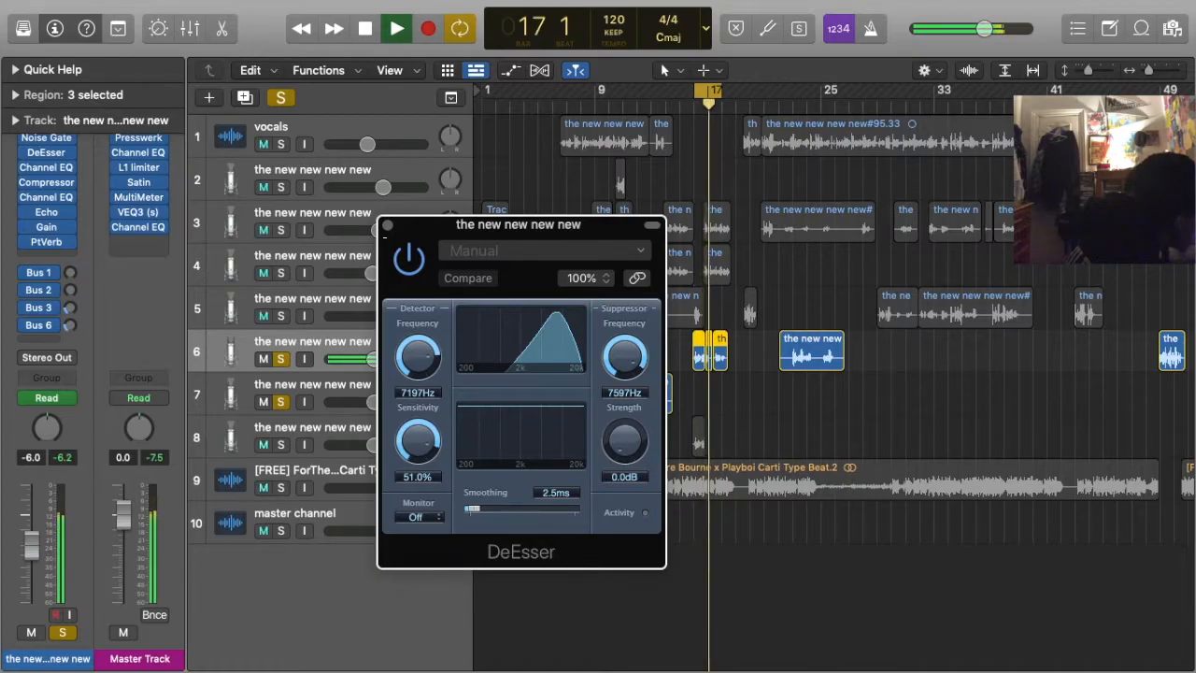
{"action": "left_click", "coordinate": [387, 226]}
Loop about bars 13 to 15 and raise track 7's volume to about -5.0 dB
{"action": "left_click", "coordinate": [346, 401]}
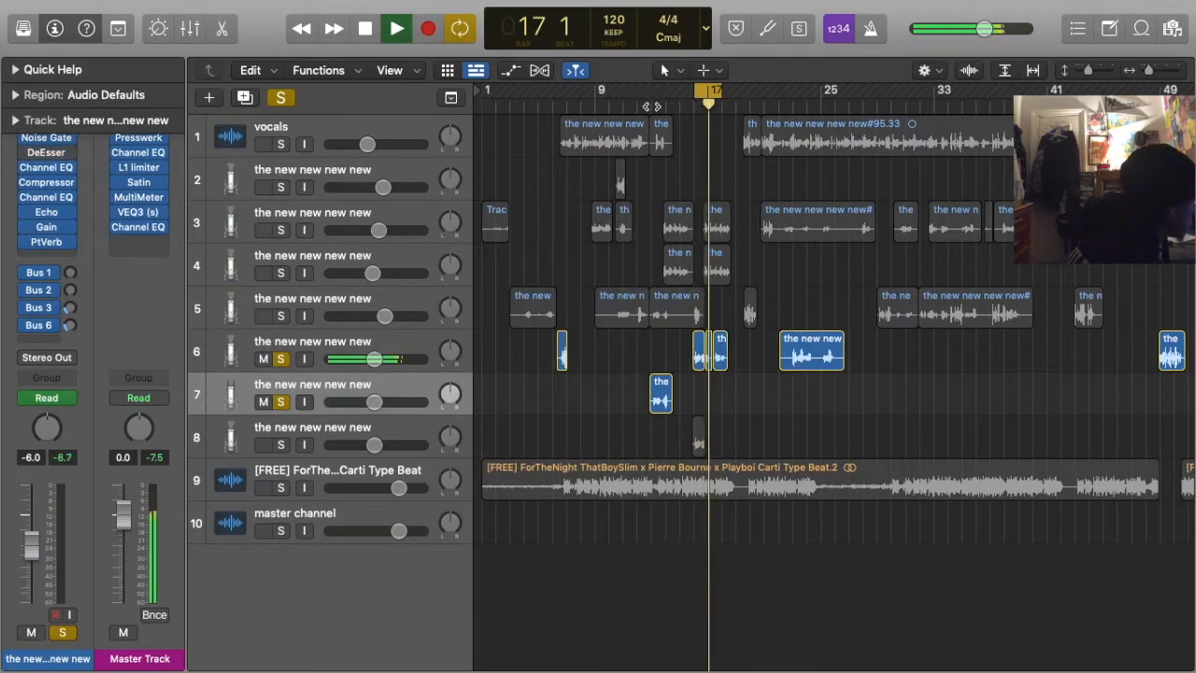
{"action": "left_click", "coordinate": [656, 90]}
{"action": "left_click_drag", "start_coordinate": [649, 86], "coordinate": [674, 89]}
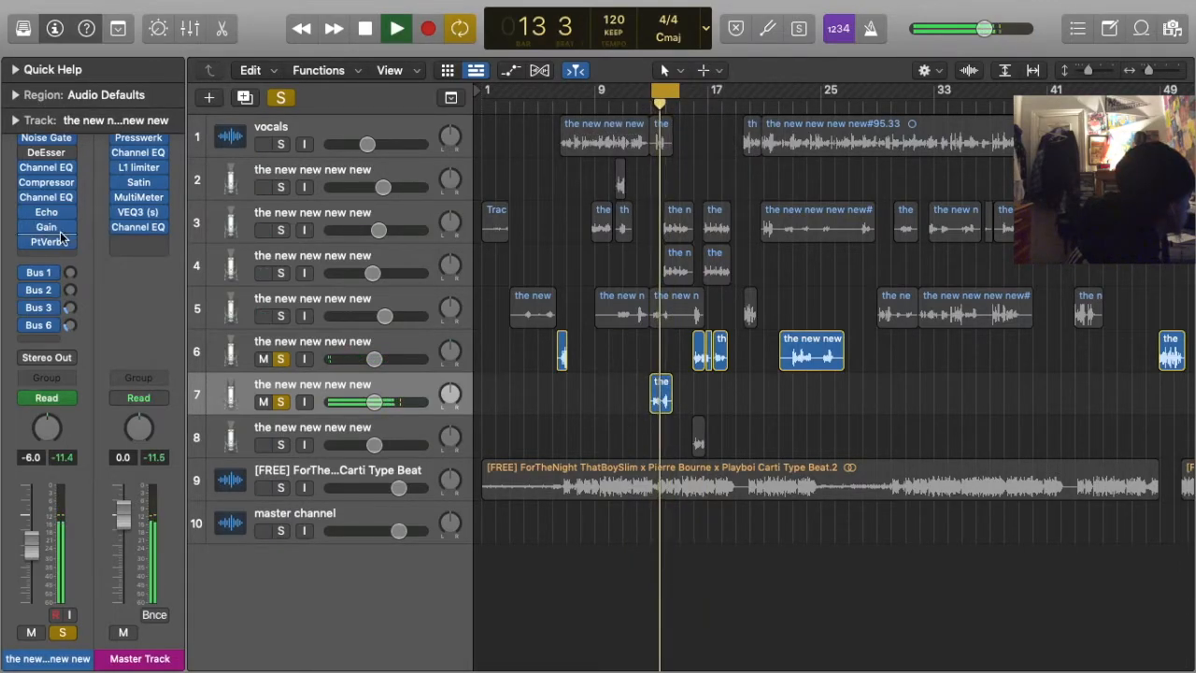
{"action": "left_click_drag", "start_coordinate": [379, 402], "coordinate": [392, 403]}
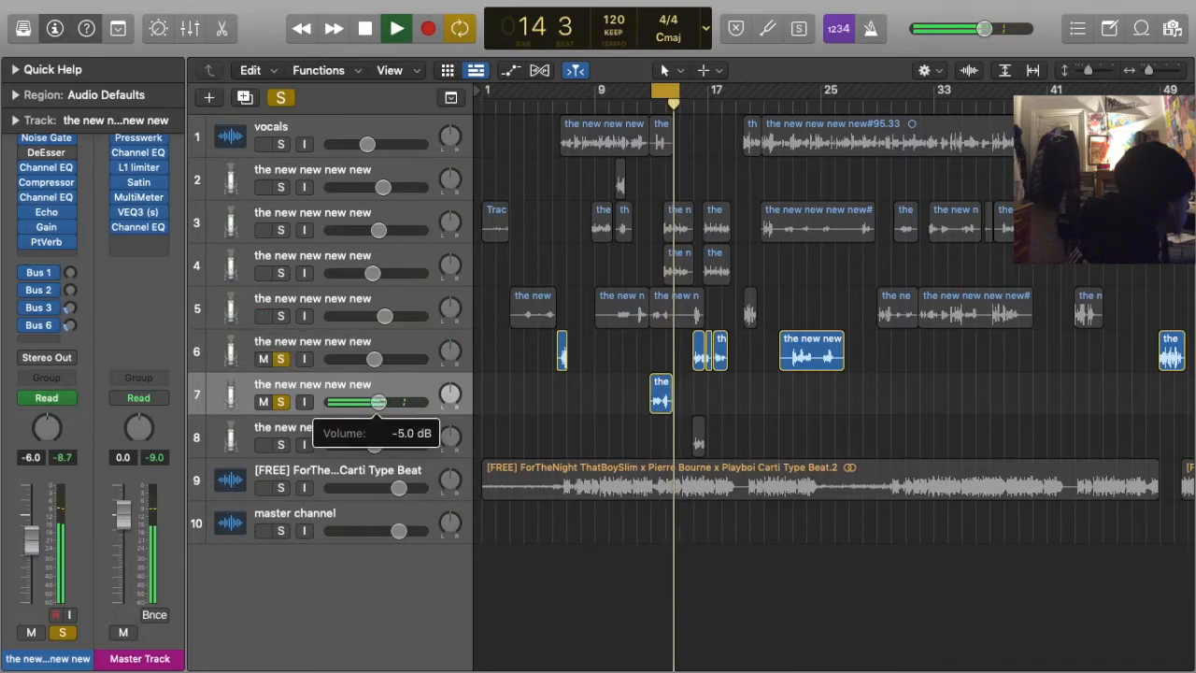
Set track 7's volume to -4.1 dB, turn off the solos and replay the full mix from about bar 9
{"action": "left_click_drag", "start_coordinate": [386, 403], "coordinate": [382, 403]}
{"action": "left_click", "coordinate": [280, 99]}
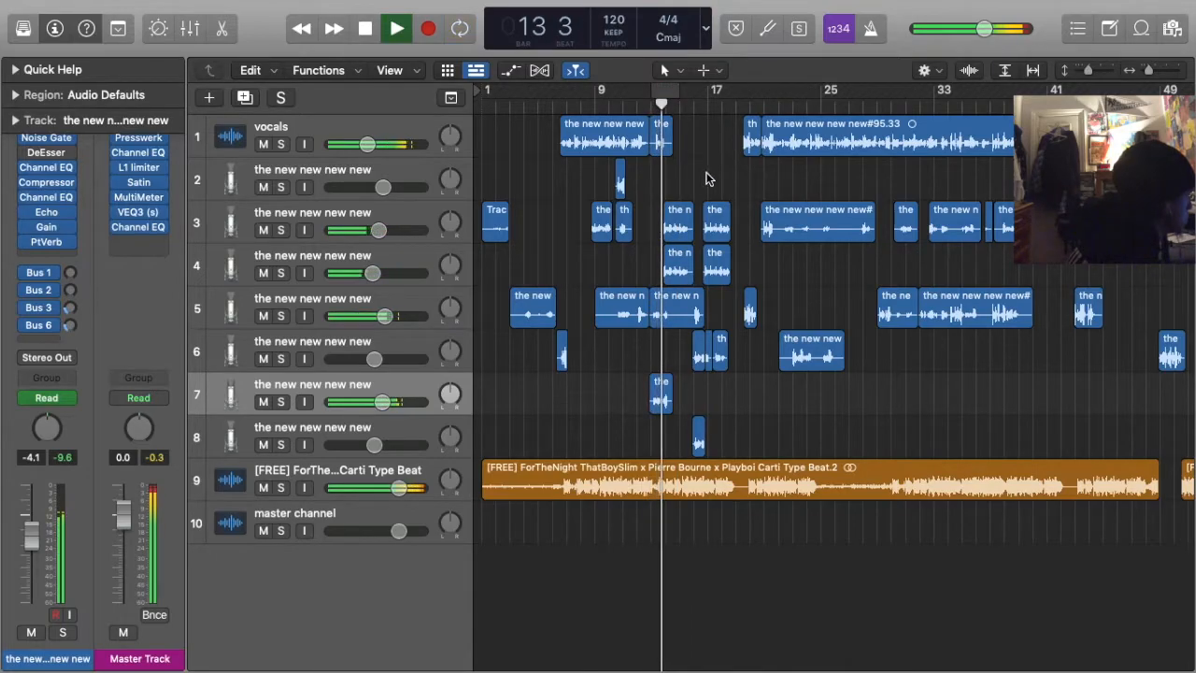
{"action": "left_click", "coordinate": [363, 135]}
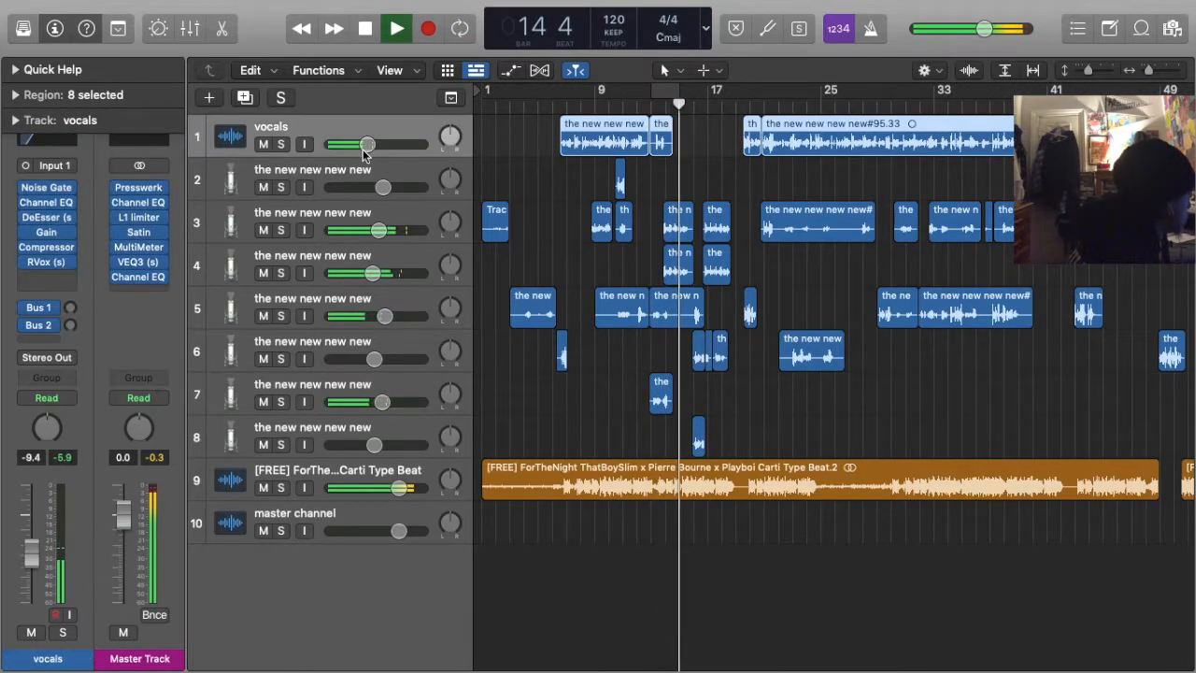
{"action": "left_click", "coordinate": [685, 181]}
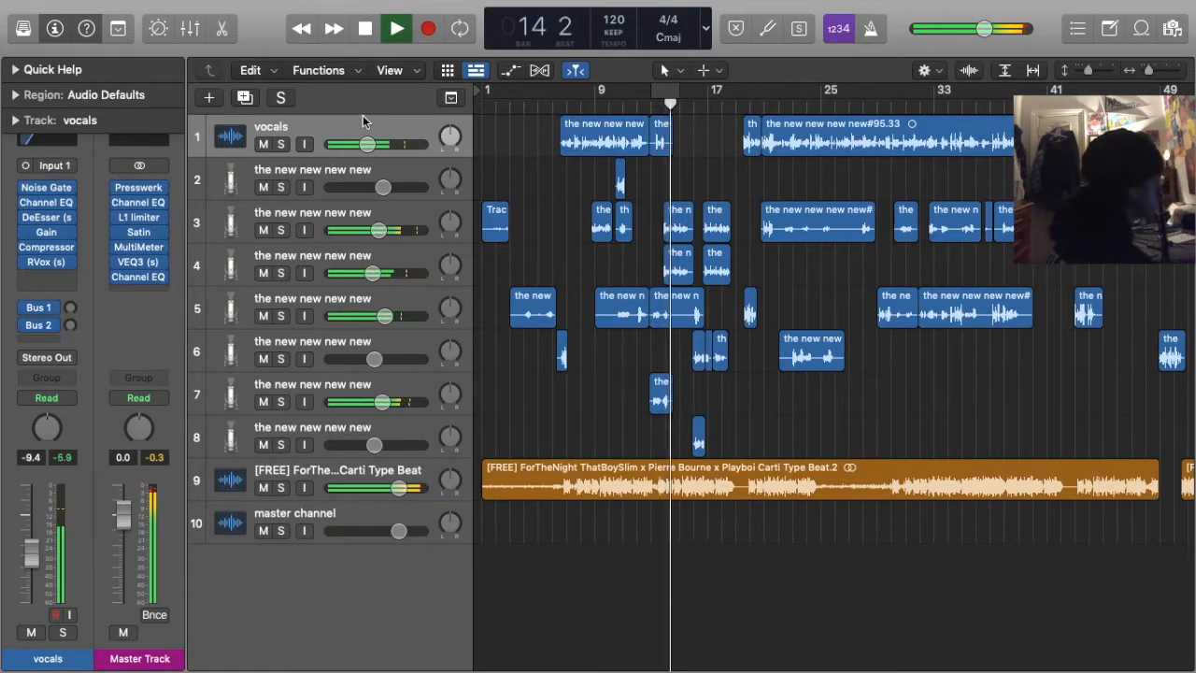
{"action": "left_click", "coordinate": [606, 111]}
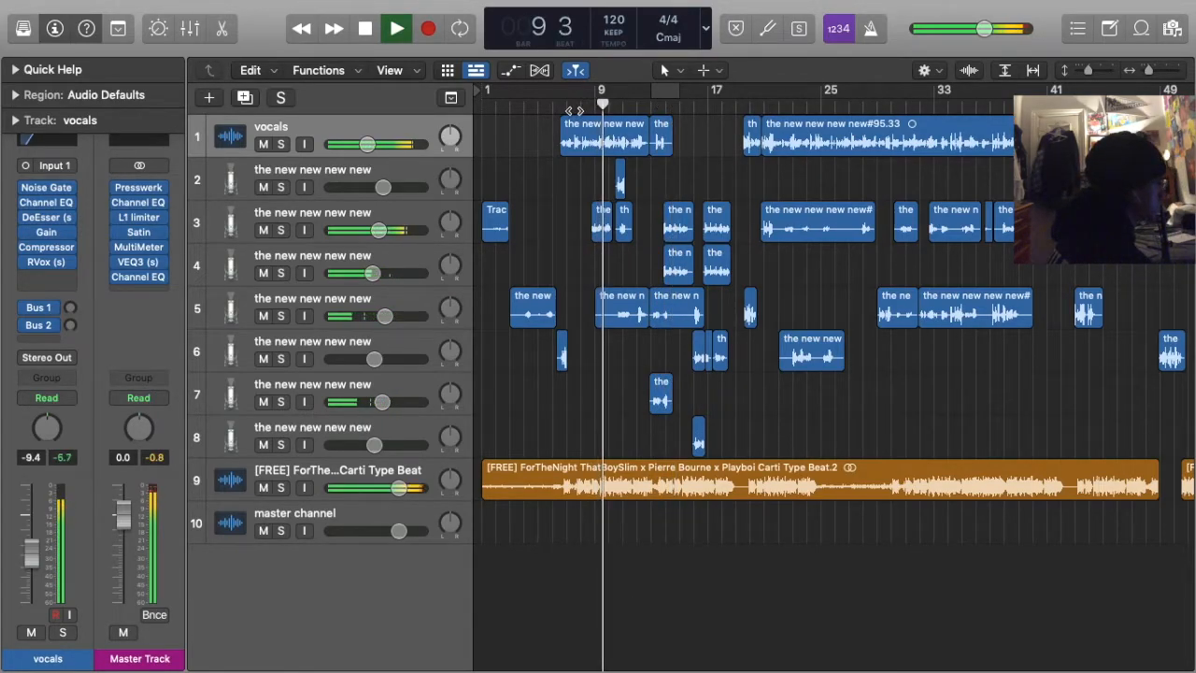
Duplicate the vocals track and move its region at about bar 13 down to the new track 2
{"action": "left_click", "coordinate": [244, 97]}
{"action": "left_click_drag", "start_coordinate": [664, 142], "coordinate": [663, 172]}
{"action": "left_click", "coordinate": [383, 118]}
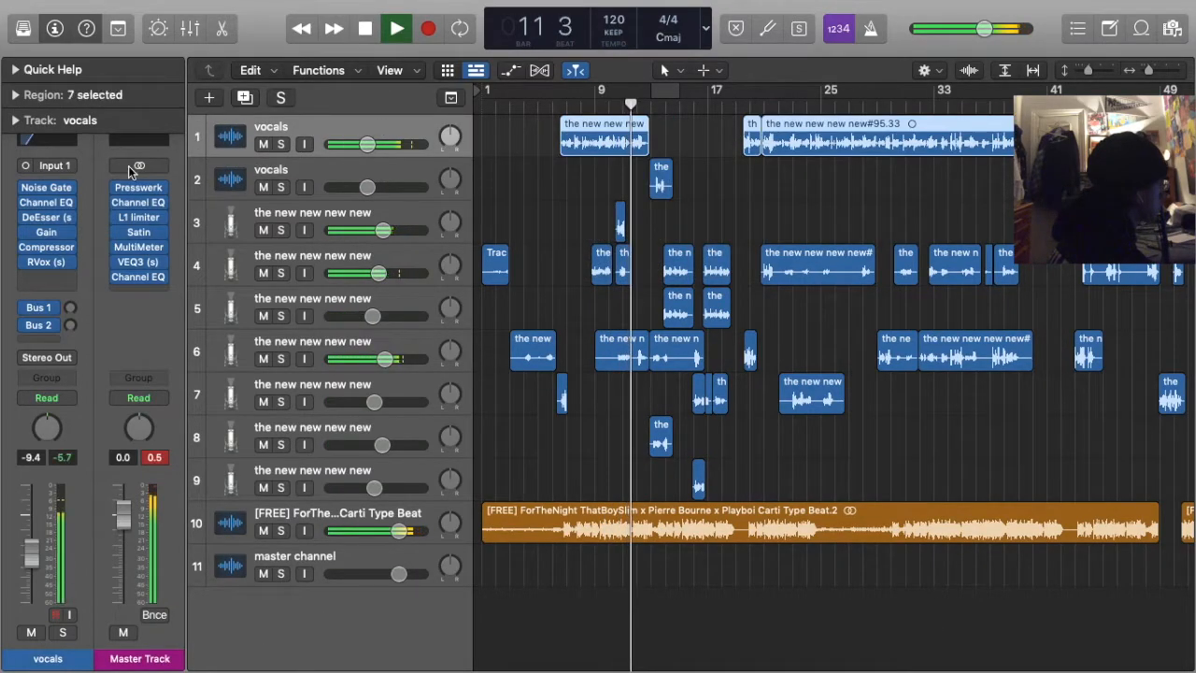
Undo the last Channel EQ change on the first vocals track, restoring the high shelf to 14200 Hz, +8.9 dB
{"action": "left_click", "coordinate": [46, 202]}
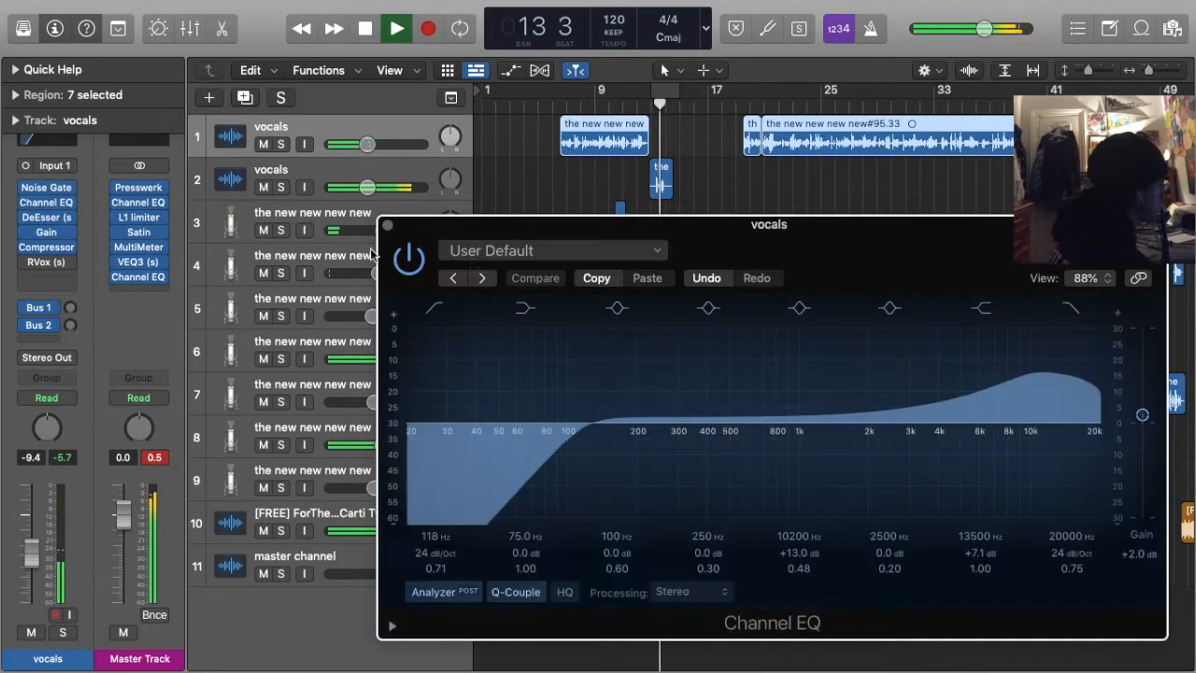
{"action": "left_click", "coordinate": [707, 278]}
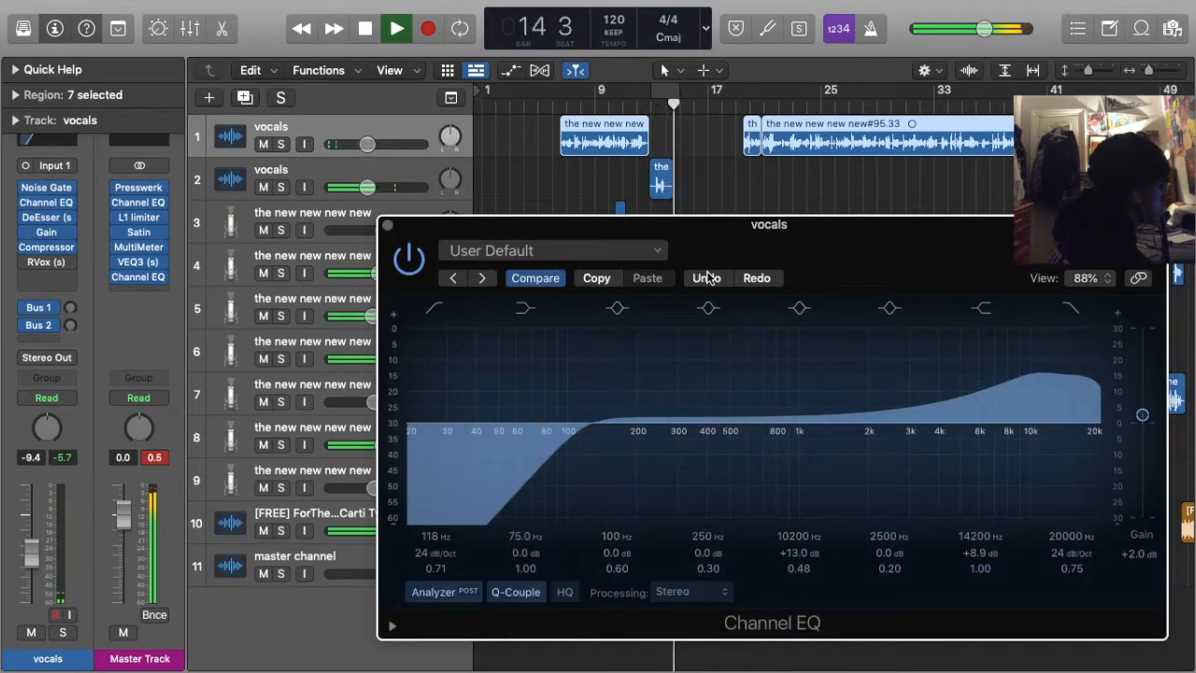
{"action": "left_click", "coordinate": [388, 227]}
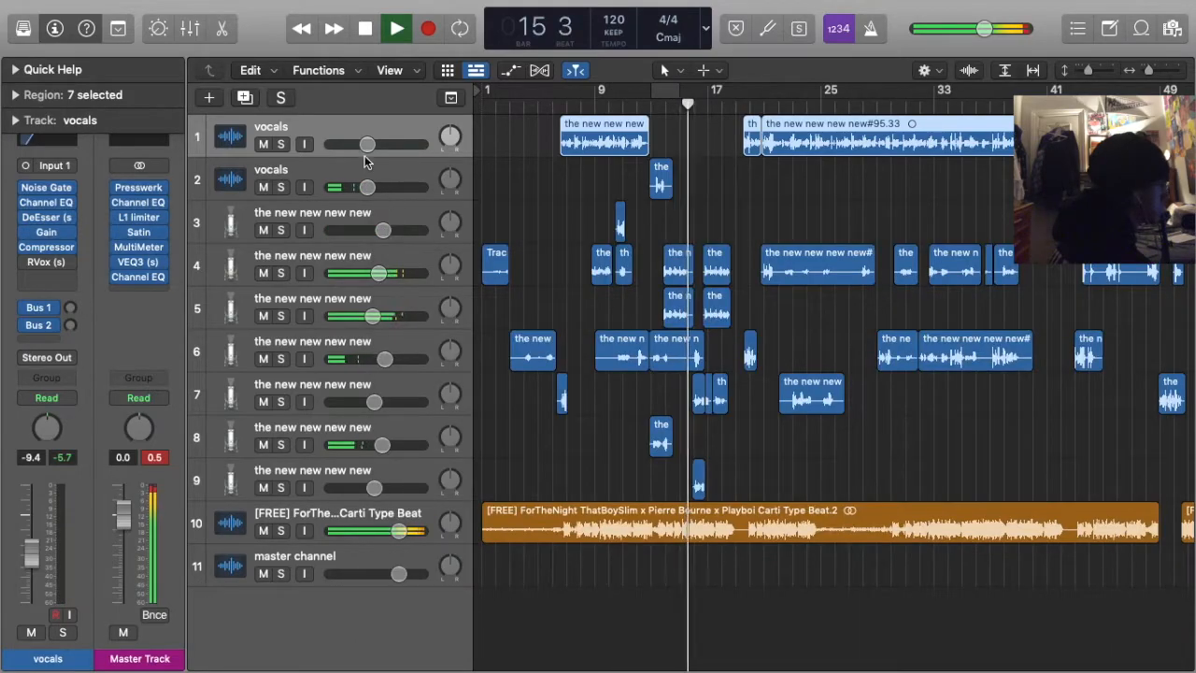
Try the bar 13 vocal region back on the first vocals track, replaying from bar 13
{"action": "left_click_drag", "start_coordinate": [661, 187], "coordinate": [661, 142]}
{"action": "left_click", "coordinate": [657, 90]}
{"action": "left_click", "coordinate": [623, 185]}
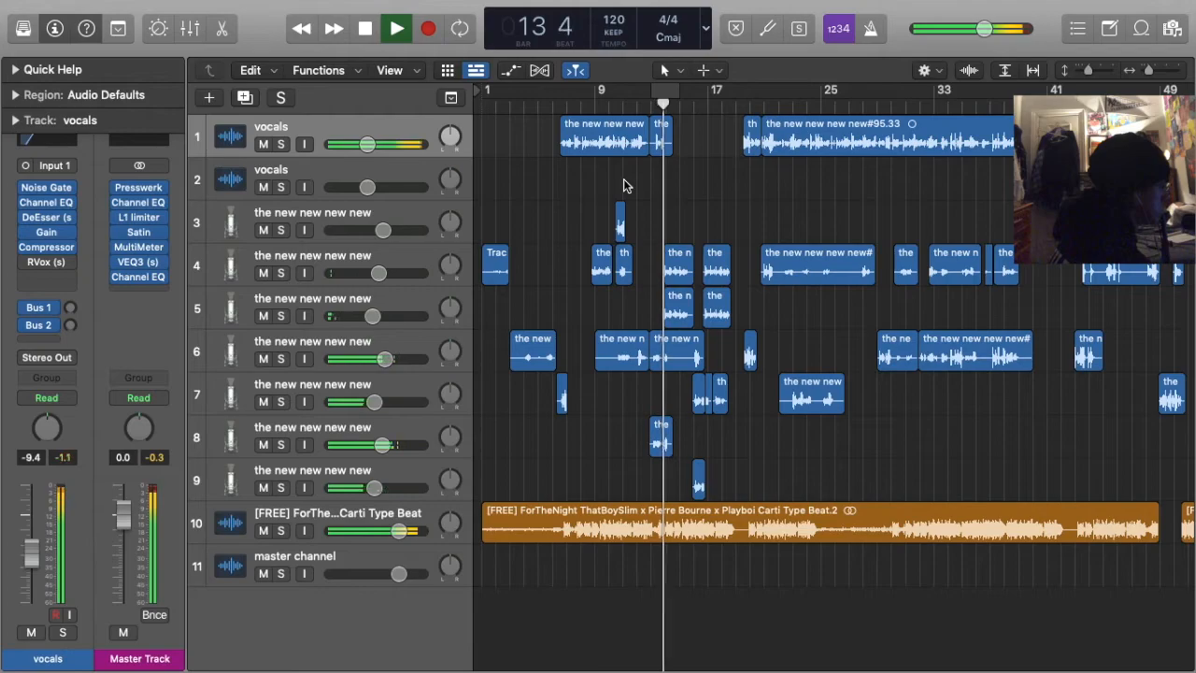
{"action": "left_click", "coordinate": [653, 110]}
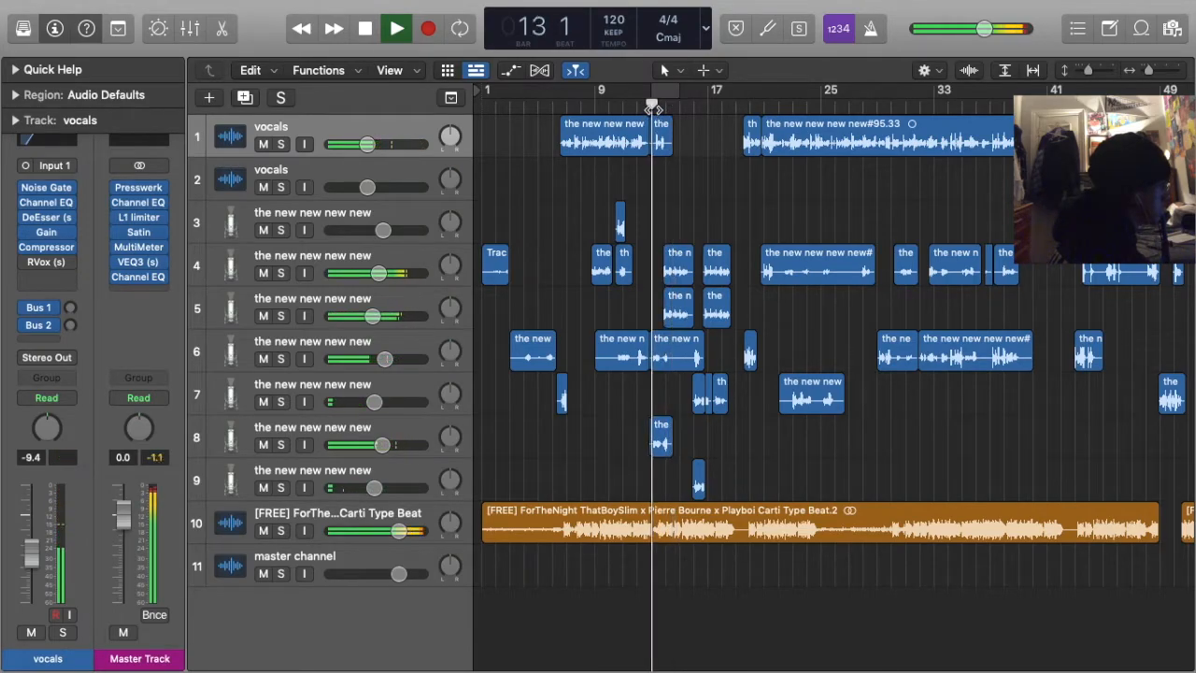
Move the bar 13 vocal region to the second vocals track, lower that track's volume slightly and replay from bar 13
{"action": "left_click_drag", "start_coordinate": [662, 140], "coordinate": [661, 182]}
{"action": "left_click_drag", "start_coordinate": [364, 187], "coordinate": [359, 187]}
{"action": "left_click", "coordinate": [651, 104]}
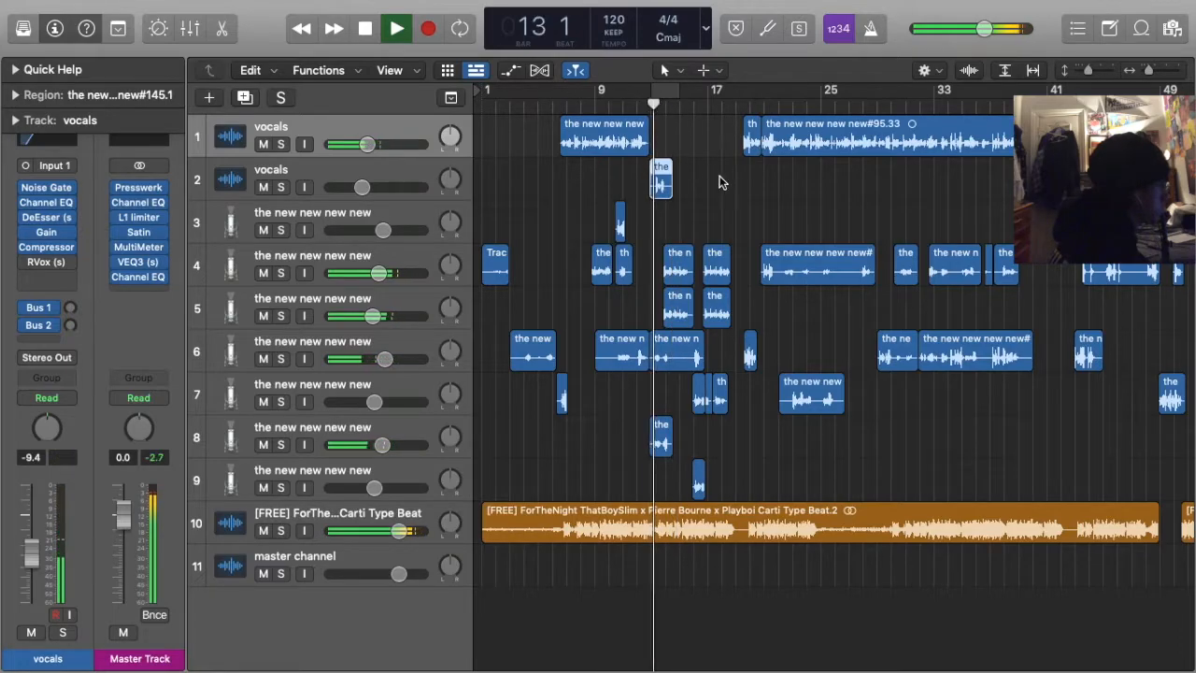
{"action": "left_click", "coordinate": [727, 191]}
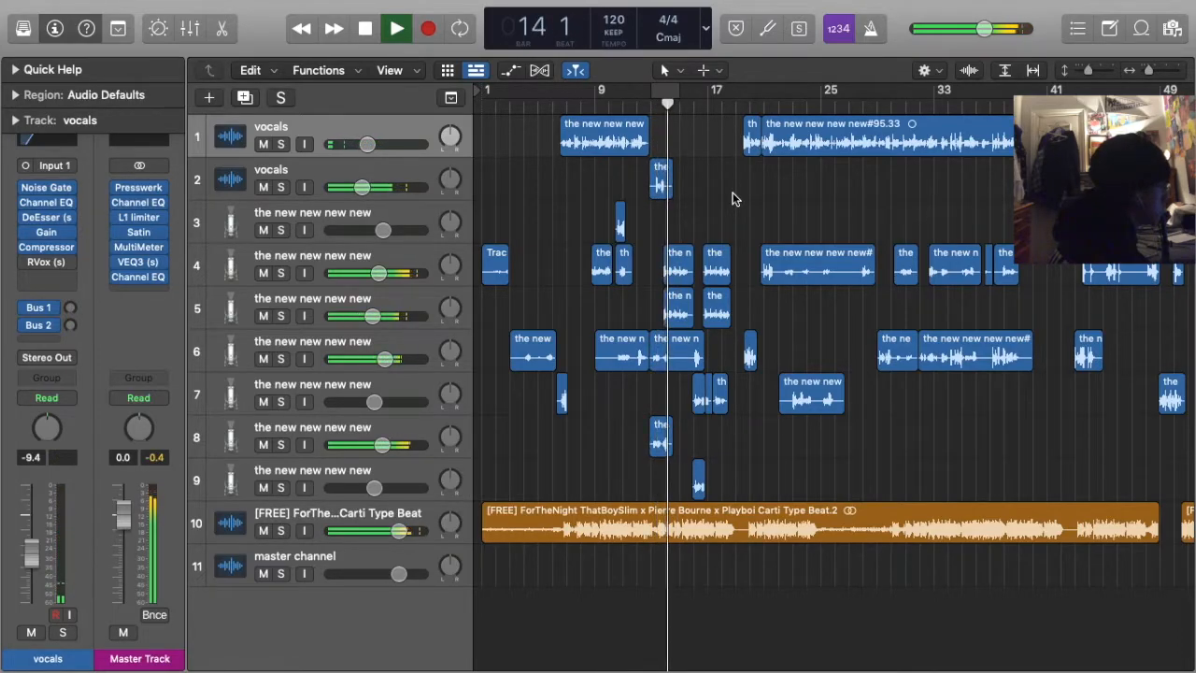
Duplicate the first vocals track, move its long region at about bar 21 onto the new track 2 and replay from about bar 11
{"action": "left_click", "coordinate": [775, 106]}
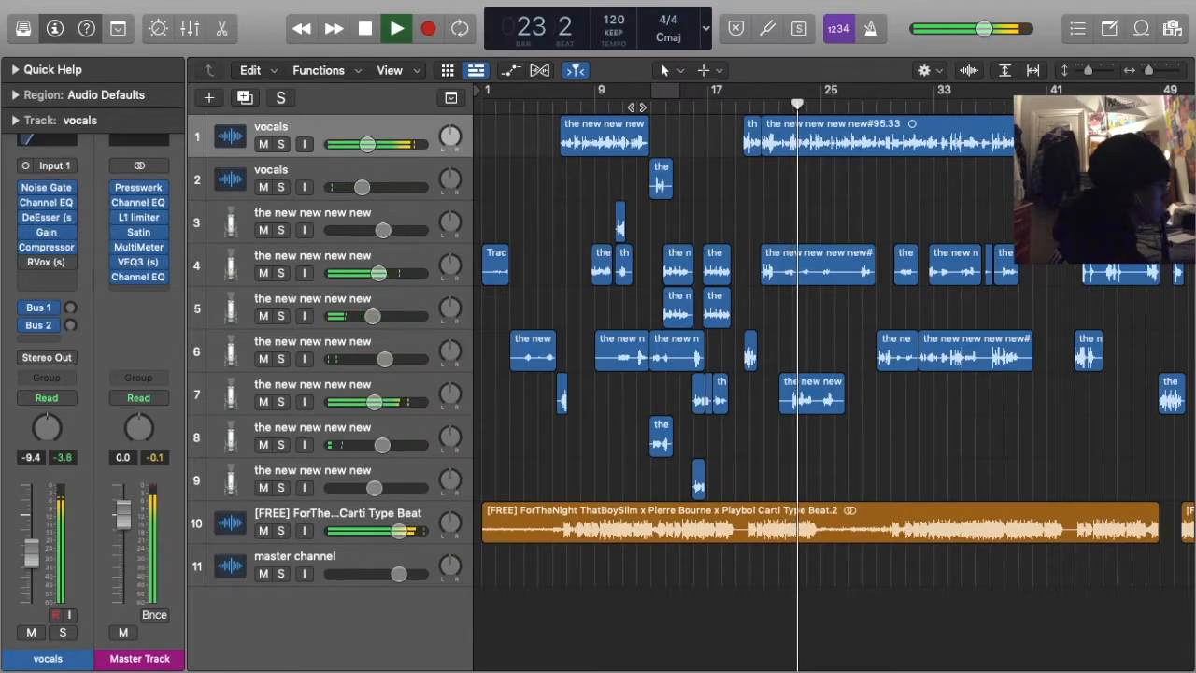
{"action": "scroll", "coordinate": [773, 190], "scroll_direction": "up", "scroll_amount": 1}
{"action": "scroll", "coordinate": [774, 185], "scroll_direction": "down", "scroll_amount": 1}
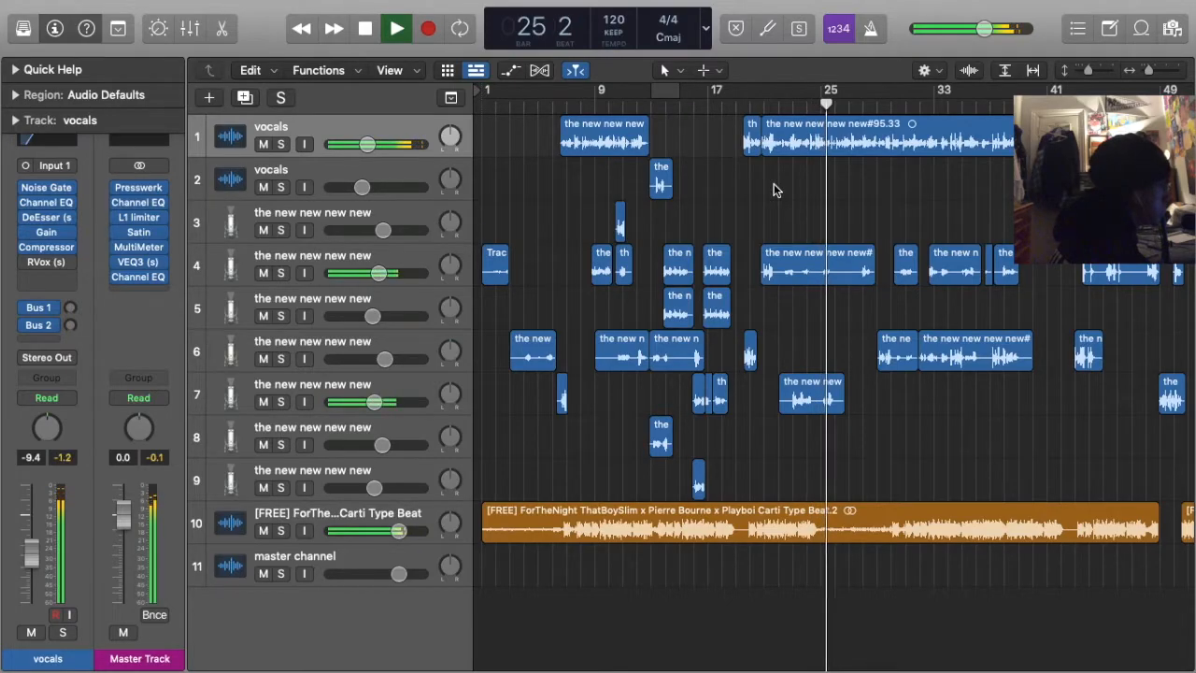
{"action": "left_click", "coordinate": [798, 134]}
{"action": "left_click", "coordinate": [246, 98]}
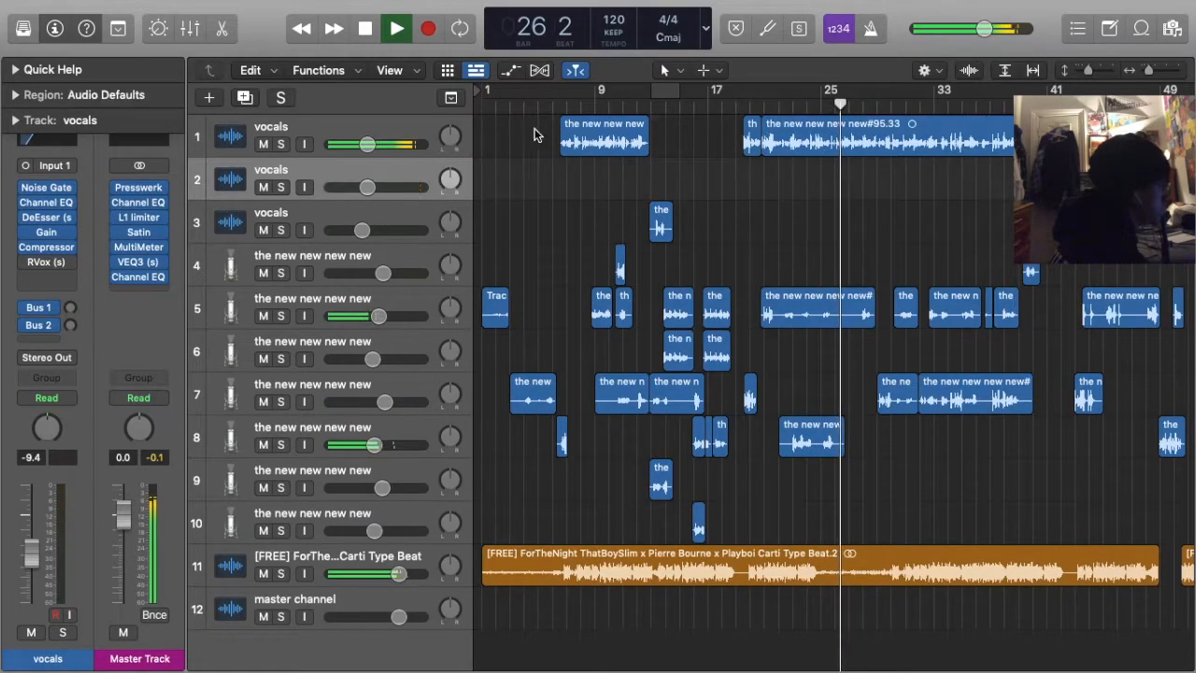
{"action": "left_click_drag", "start_coordinate": [840, 122], "coordinate": [839, 175]}
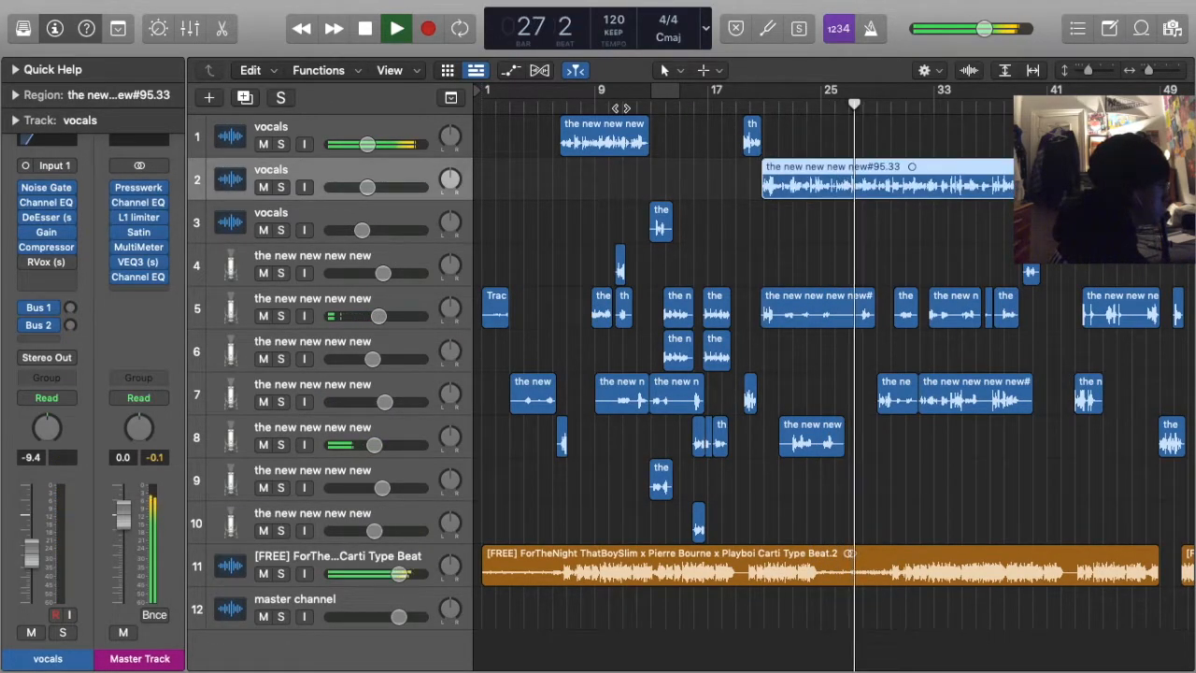
{"action": "left_click", "coordinate": [629, 91]}
{"action": "left_click", "coordinate": [694, 179]}
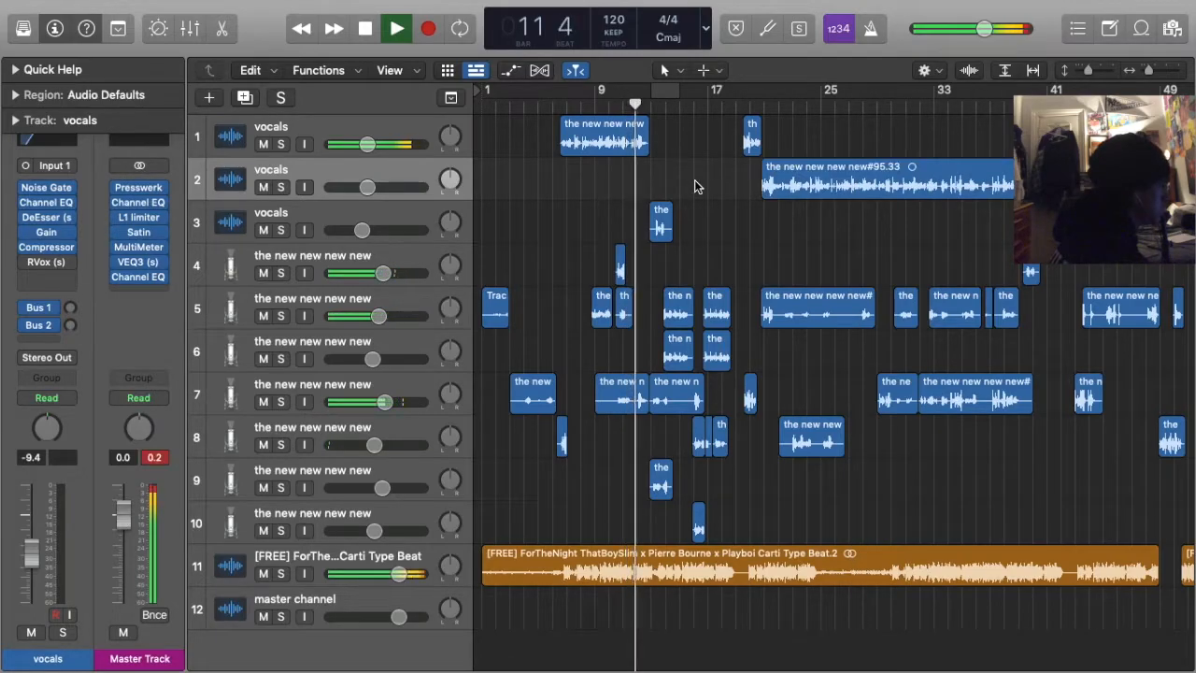
Check the Gain plug-in settings on the first and second vocals tracks
{"action": "left_click", "coordinate": [369, 124]}
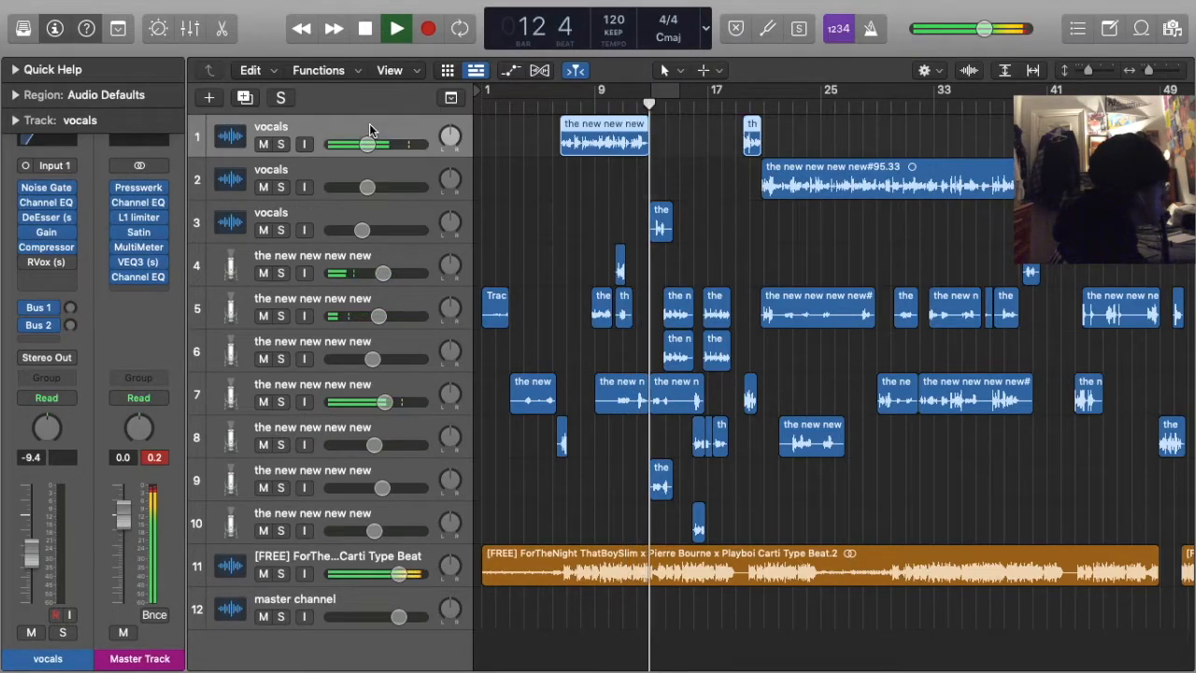
{"action": "left_click", "coordinate": [46, 232]}
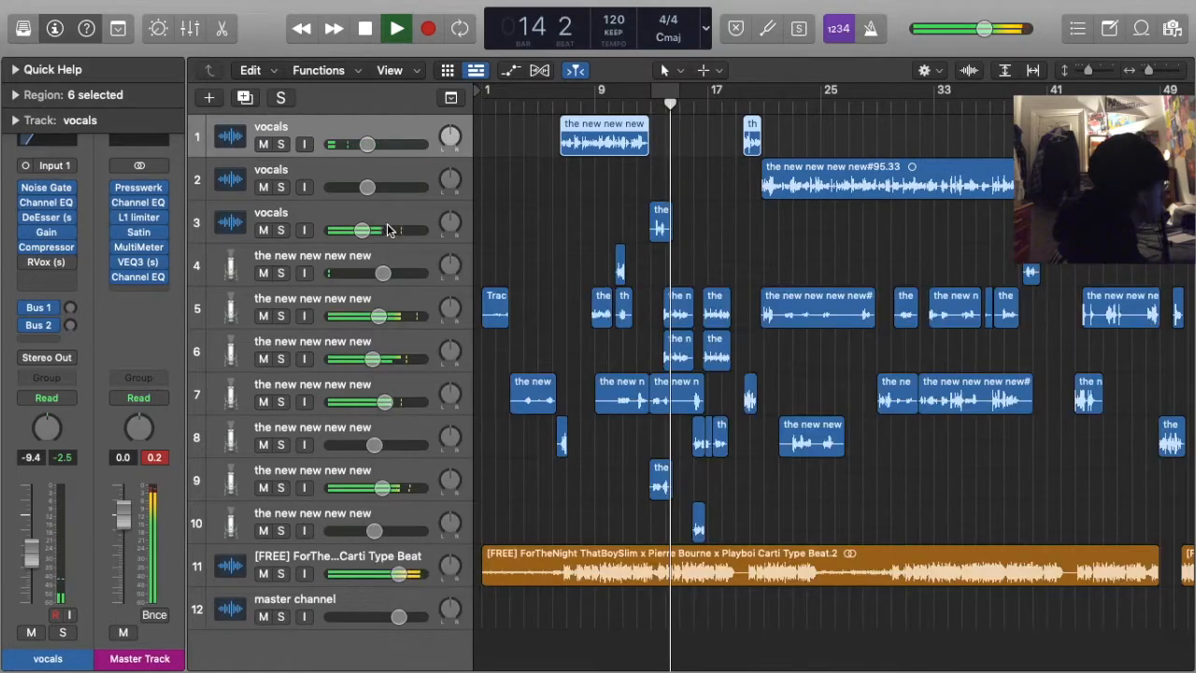
{"action": "left_click", "coordinate": [387, 225]}
{"action": "left_click", "coordinate": [355, 181]}
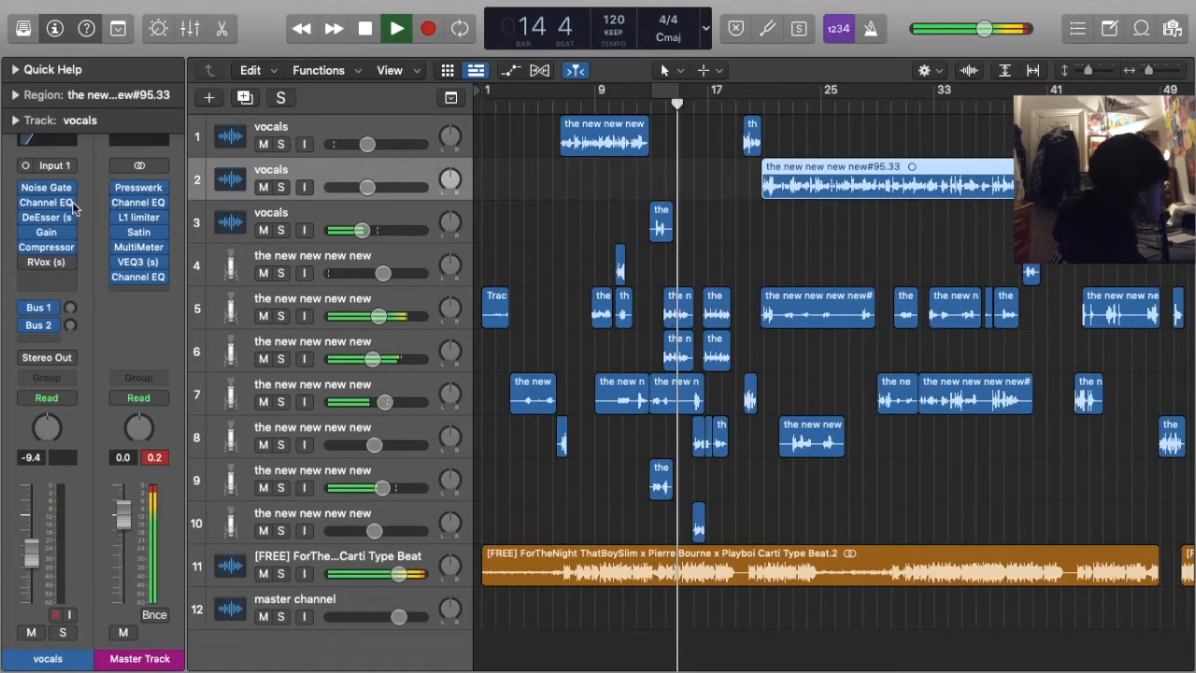
{"action": "left_click", "coordinate": [46, 233]}
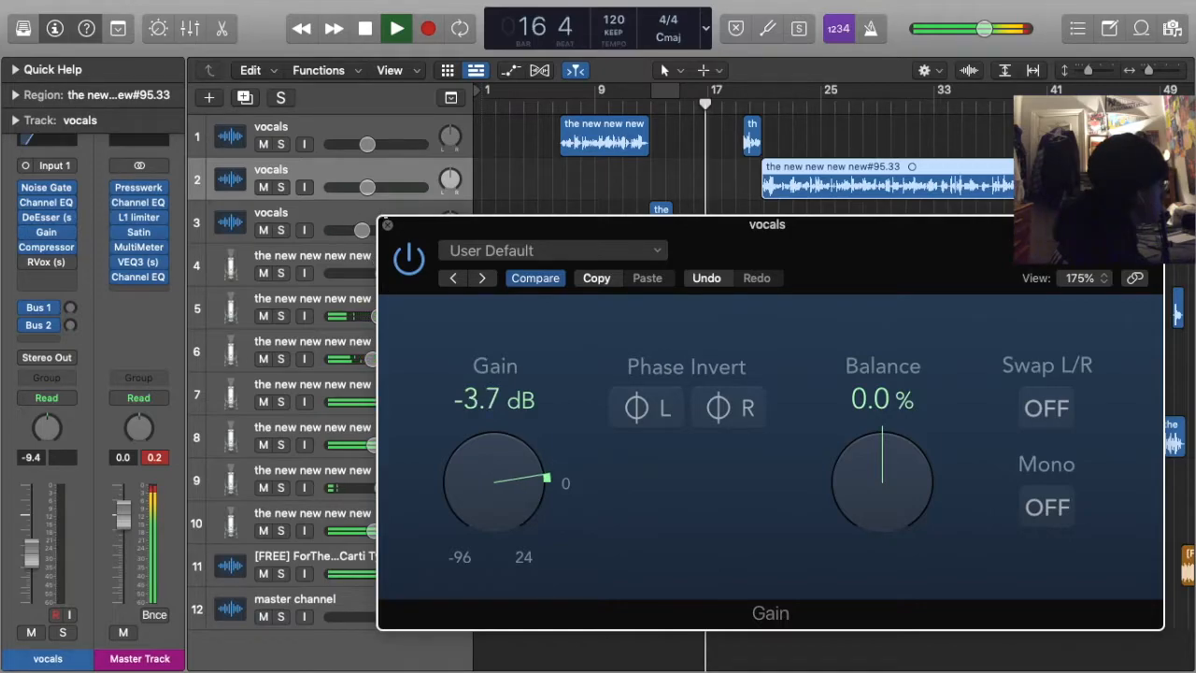
{"action": "left_click", "coordinate": [387, 225]}
{"action": "left_click", "coordinate": [694, 173]}
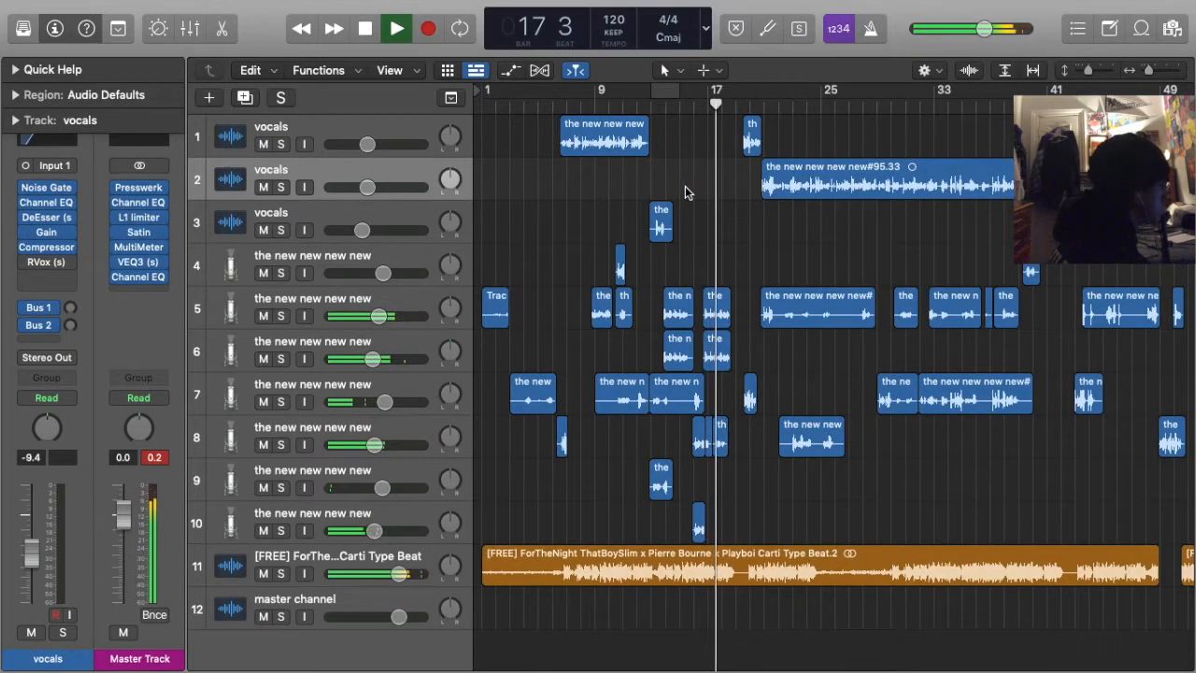
Replace the DeEsser plug-in on track 5 with DeEsser (s)
{"action": "left_click", "coordinate": [346, 304]}
{"action": "left_click", "coordinate": [67, 168]}
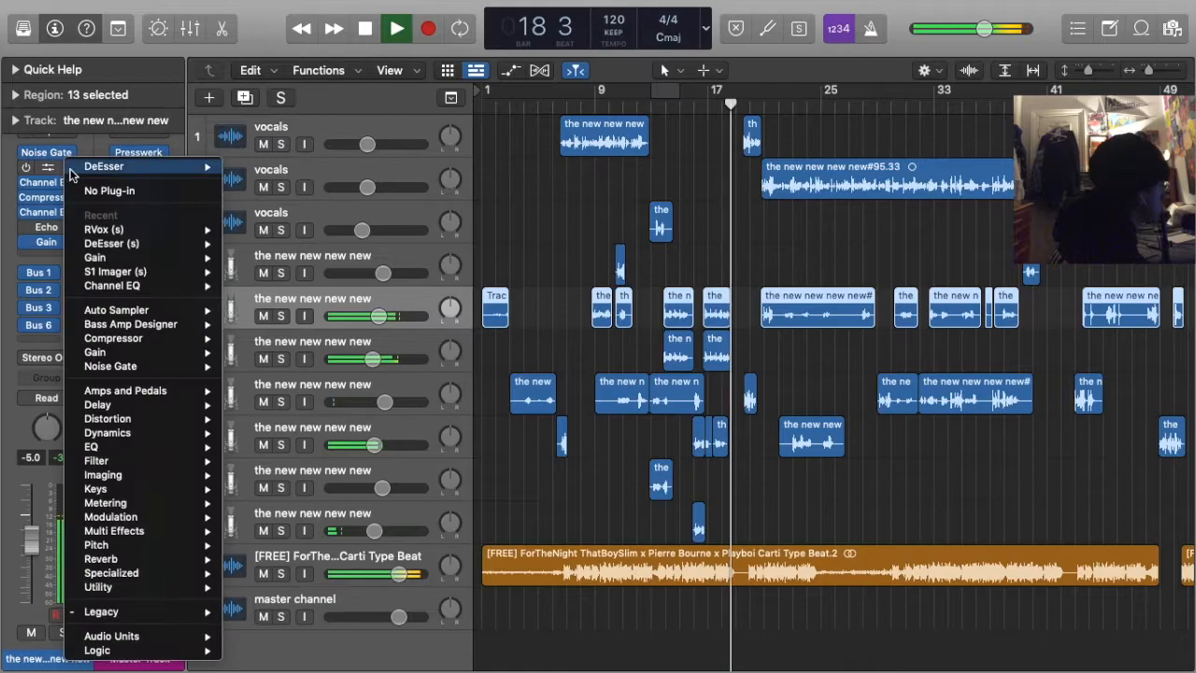
{"action": "left_click", "coordinate": [131, 245]}
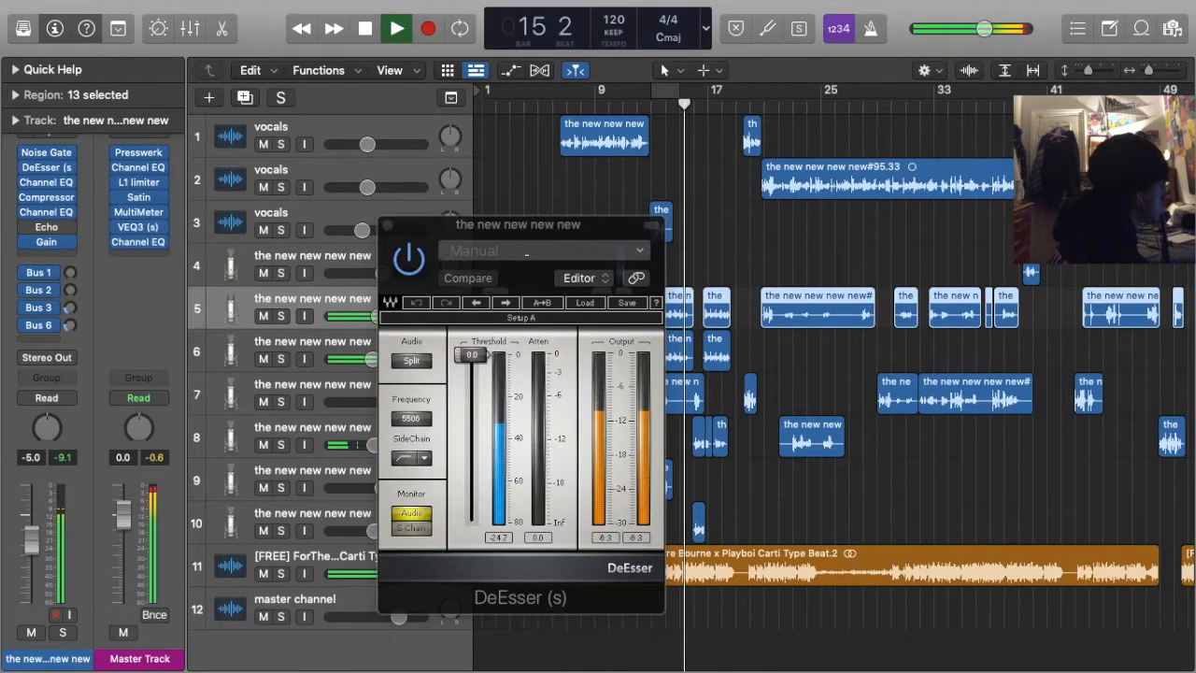
Try the factory preset Mink Pop Vocal in track 5's DeEsser (s)
{"action": "left_click", "coordinate": [526, 250]}
{"action": "mouse_move", "coordinate": [560, 588]}
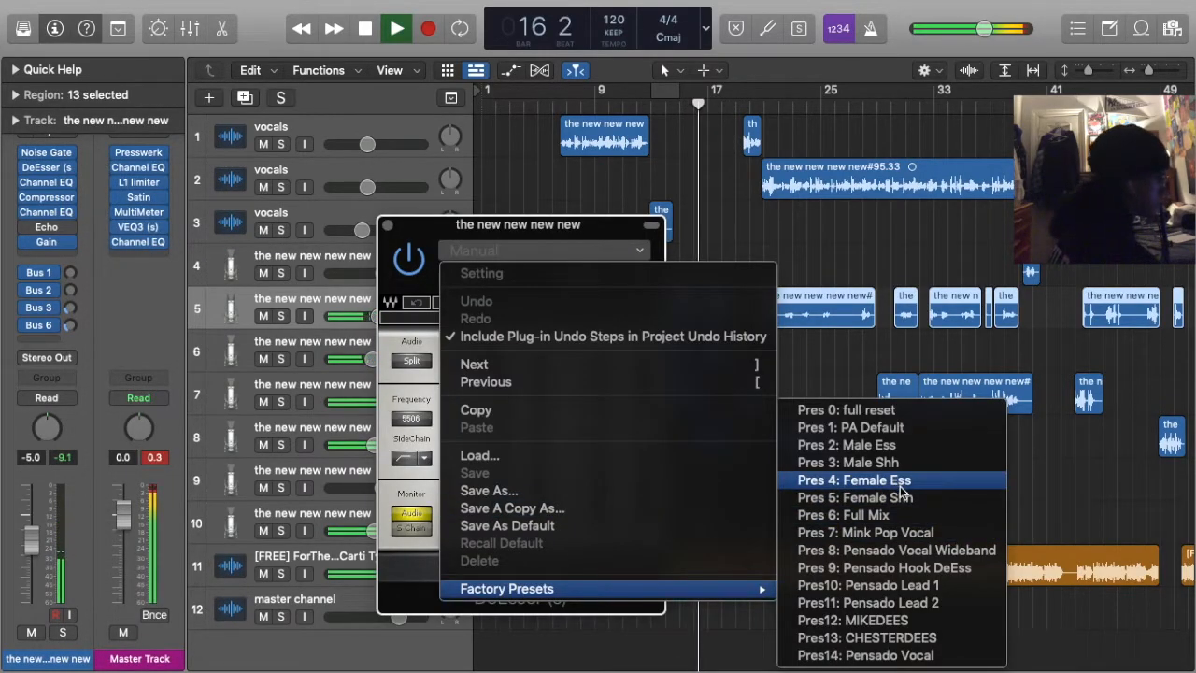
{"action": "left_click", "coordinate": [904, 533]}
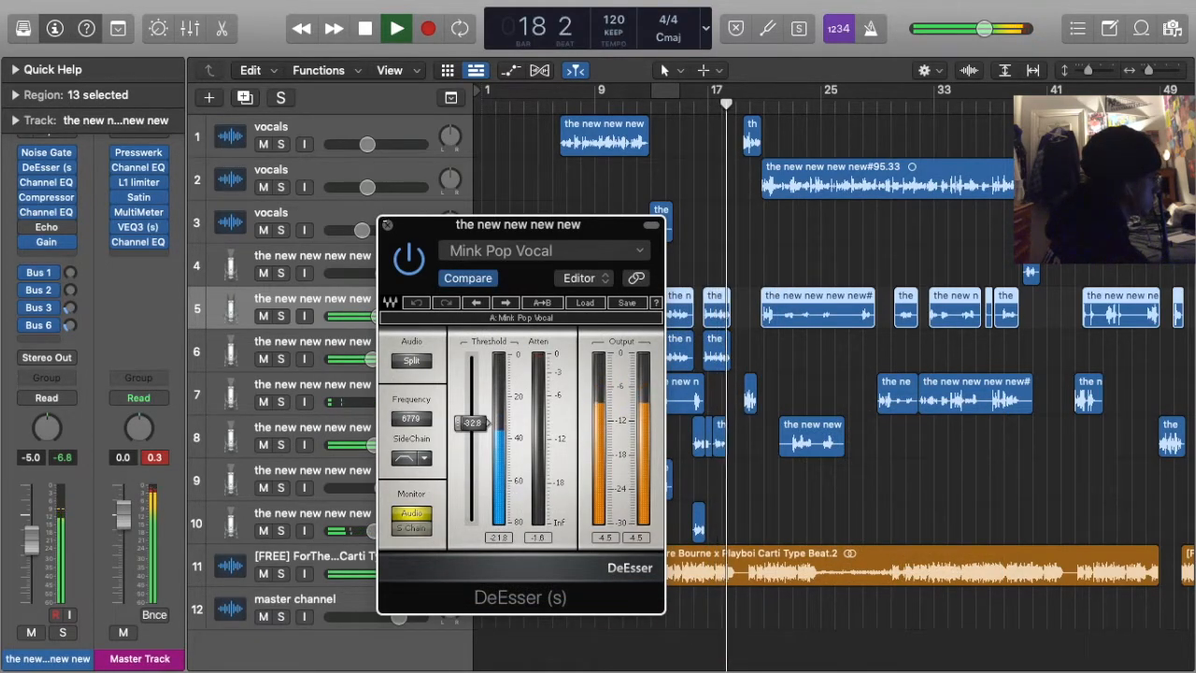
Load the Male Shh factory preset in track 5's DeEsser (s) and replay from about bar 14
{"action": "left_click", "coordinate": [487, 251]}
{"action": "mouse_move", "coordinate": [583, 588]}
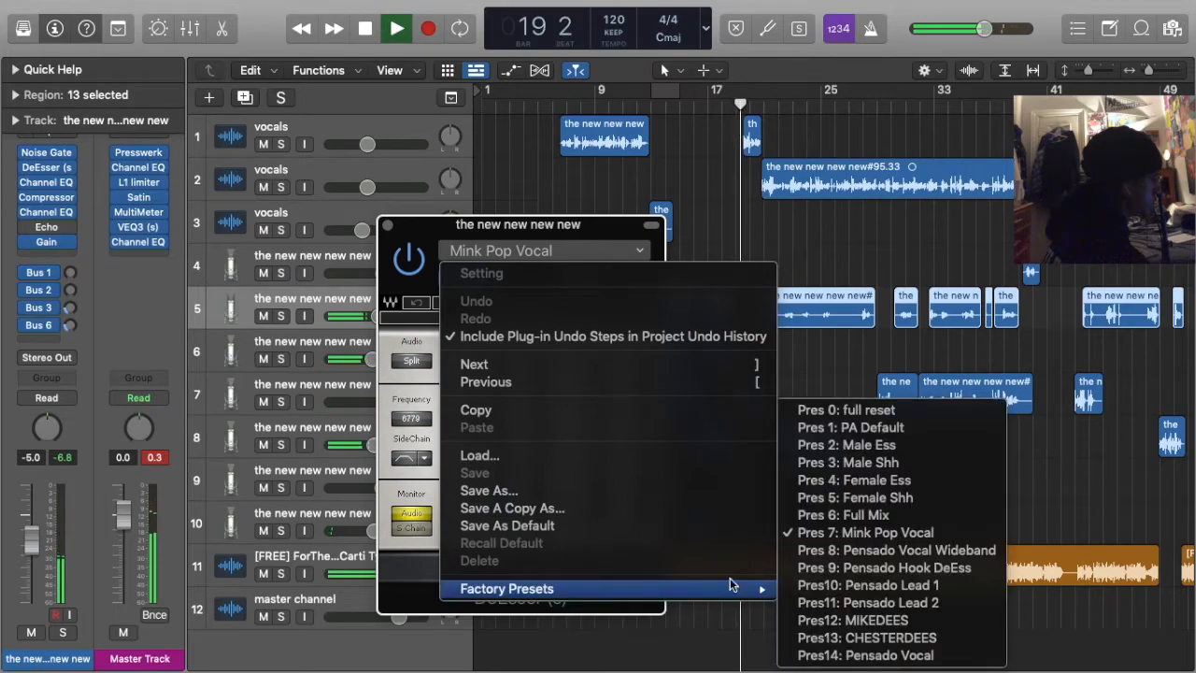
{"action": "left_click", "coordinate": [880, 463]}
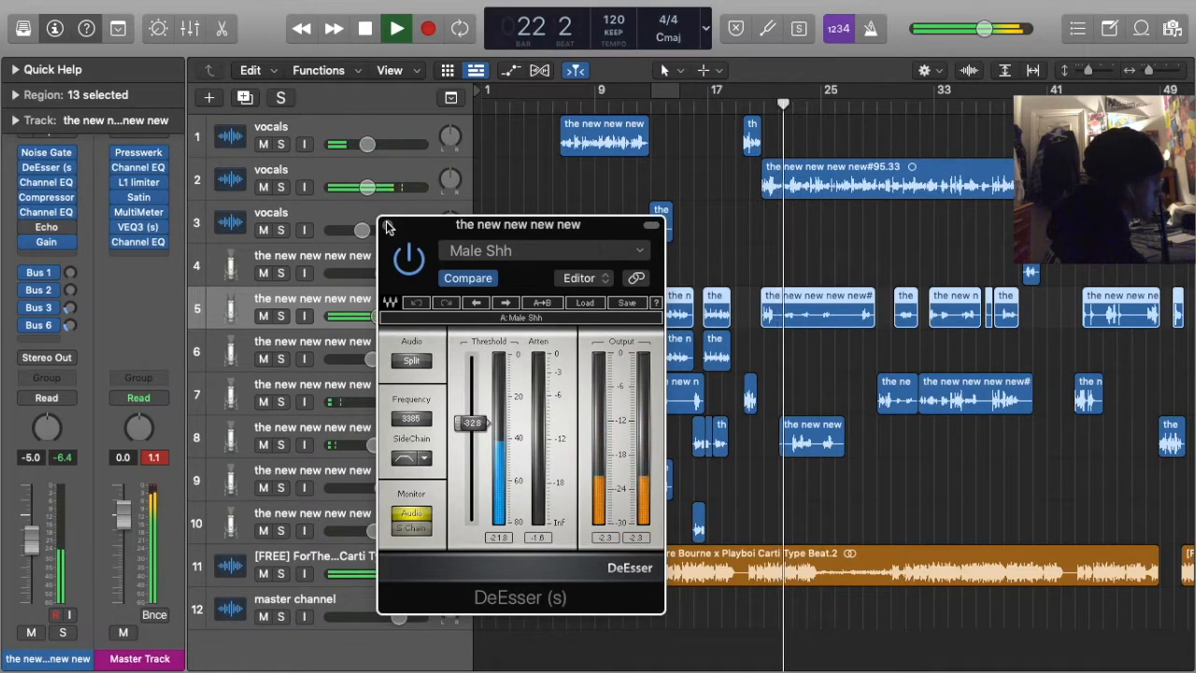
{"action": "left_click", "coordinate": [387, 225]}
{"action": "left_click", "coordinate": [673, 89]}
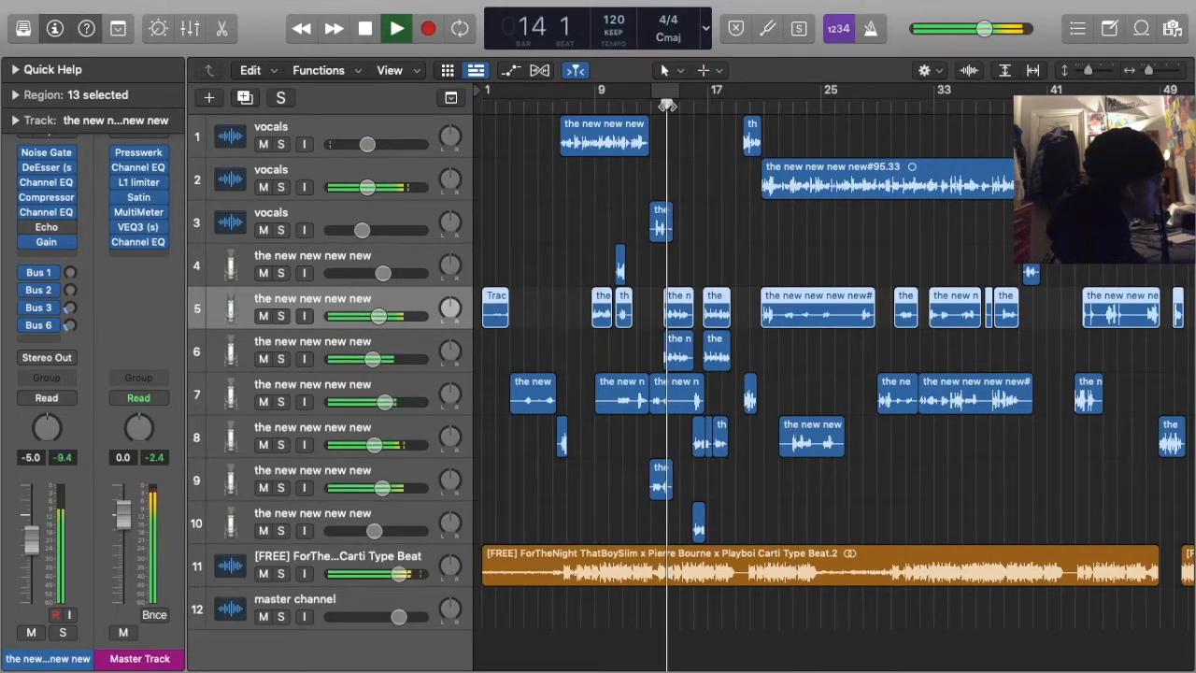
Replace the DeEsser plug-in on track 6 with DeEsser (s)
{"action": "left_click", "coordinate": [399, 341]}
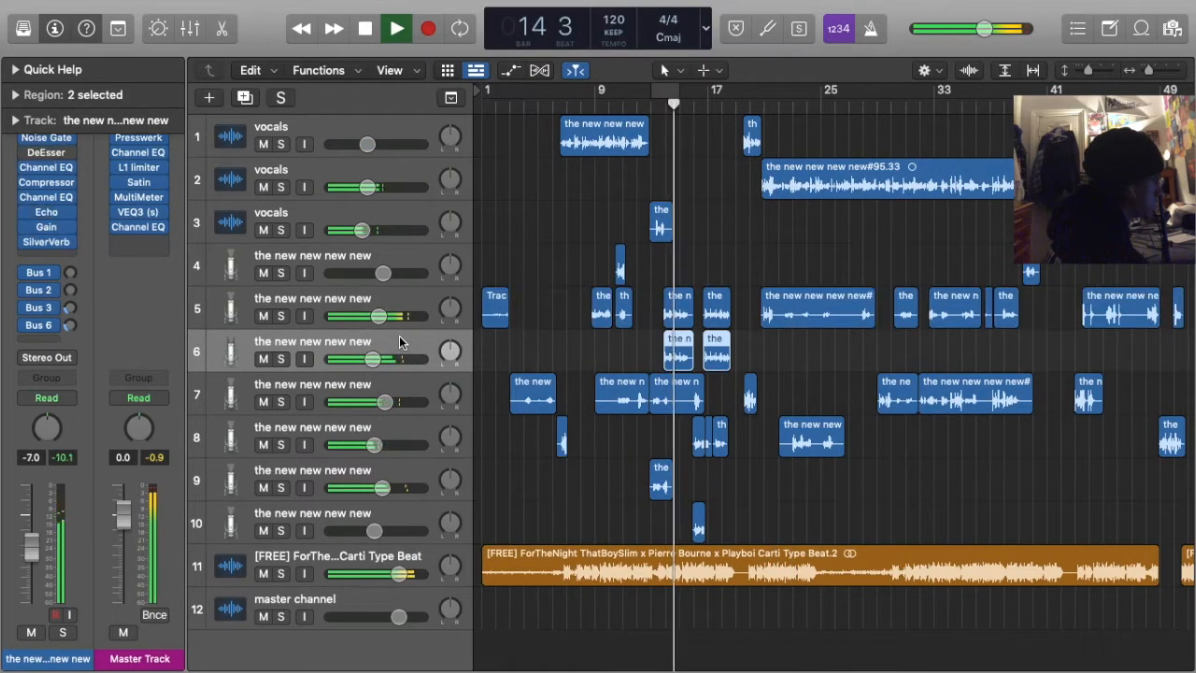
{"action": "left_click", "coordinate": [49, 157]}
{"action": "left_click", "coordinate": [28, 159]}
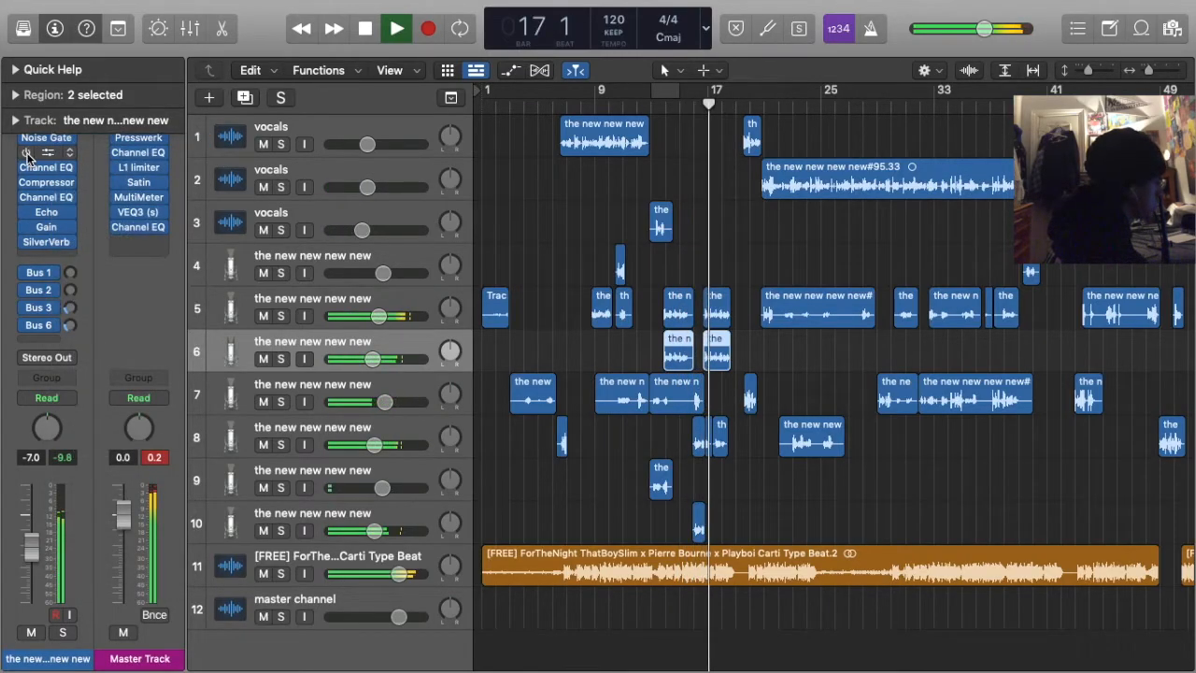
{"action": "left_click", "coordinate": [654, 445]}
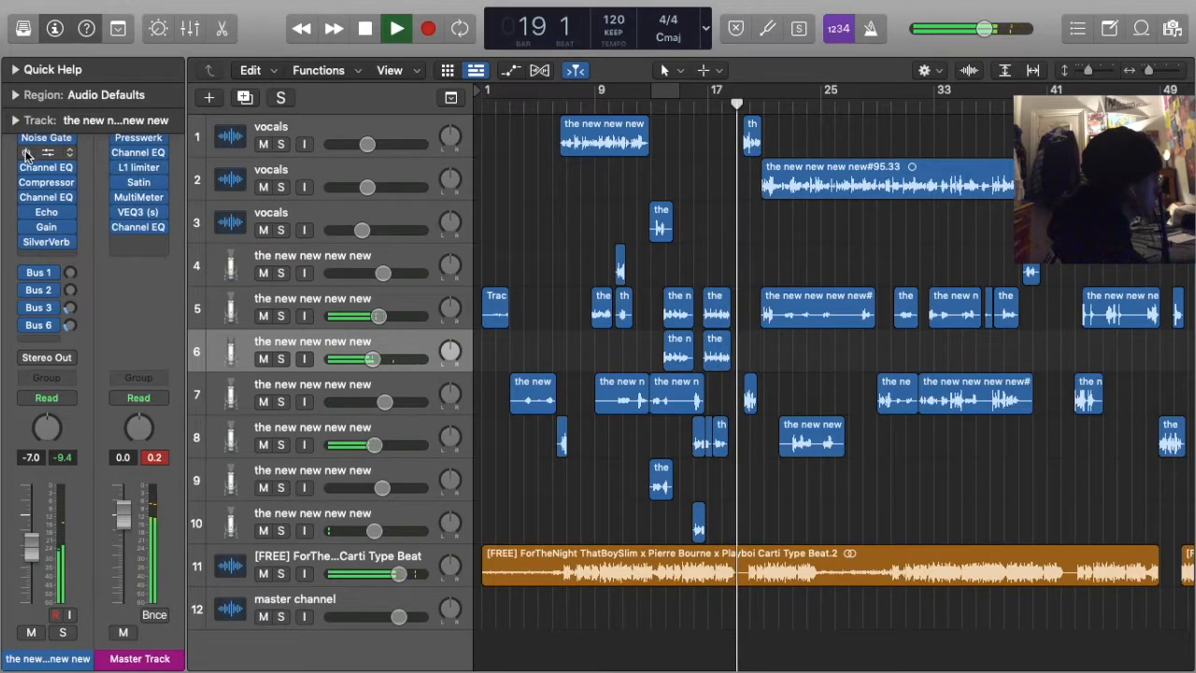
{"action": "left_click", "coordinate": [56, 154]}
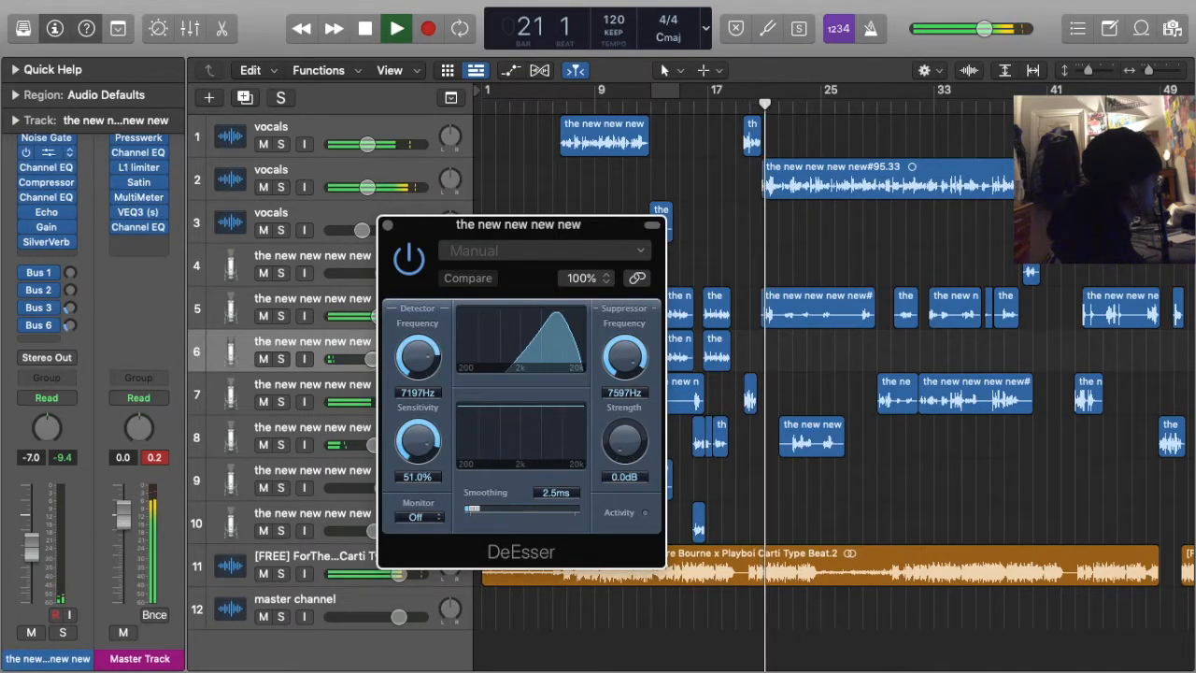
{"action": "left_click", "coordinate": [47, 154]}
{"action": "left_click", "coordinate": [47, 153]}
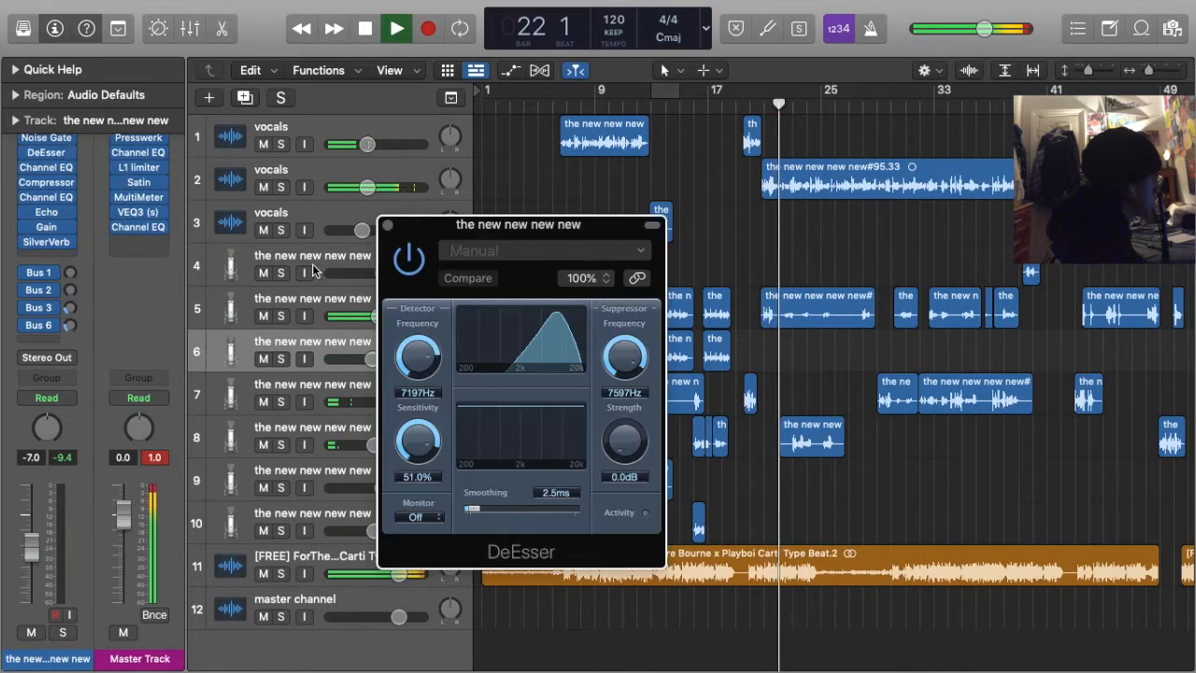
{"action": "left_click", "coordinate": [67, 152]}
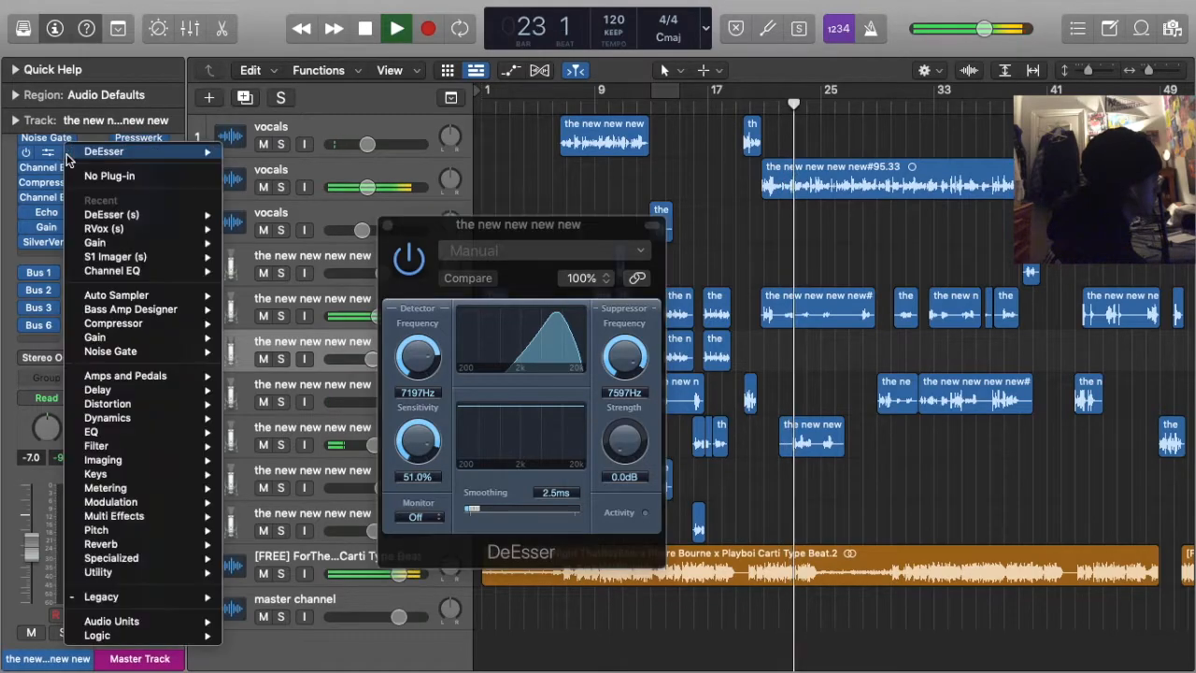
{"action": "left_click", "coordinate": [149, 215]}
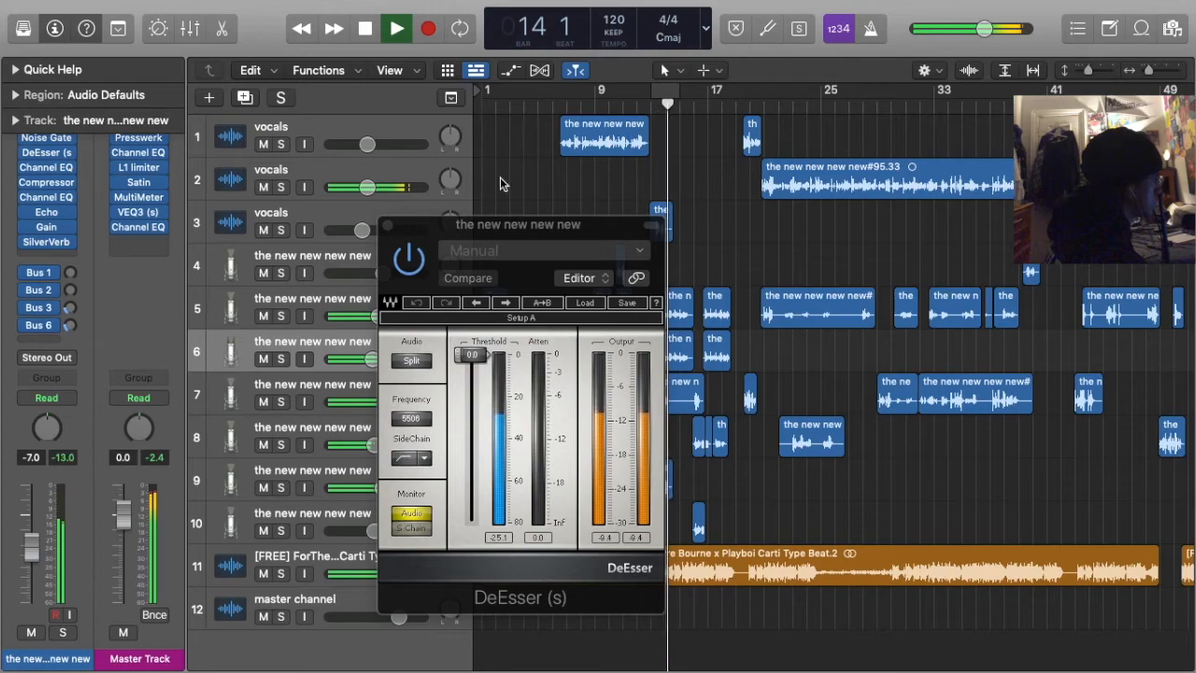
Load the Pensado Hook DeEss factory preset in track 6's DeEsser (s) and close the plug-in
{"action": "left_click", "coordinate": [523, 259]}
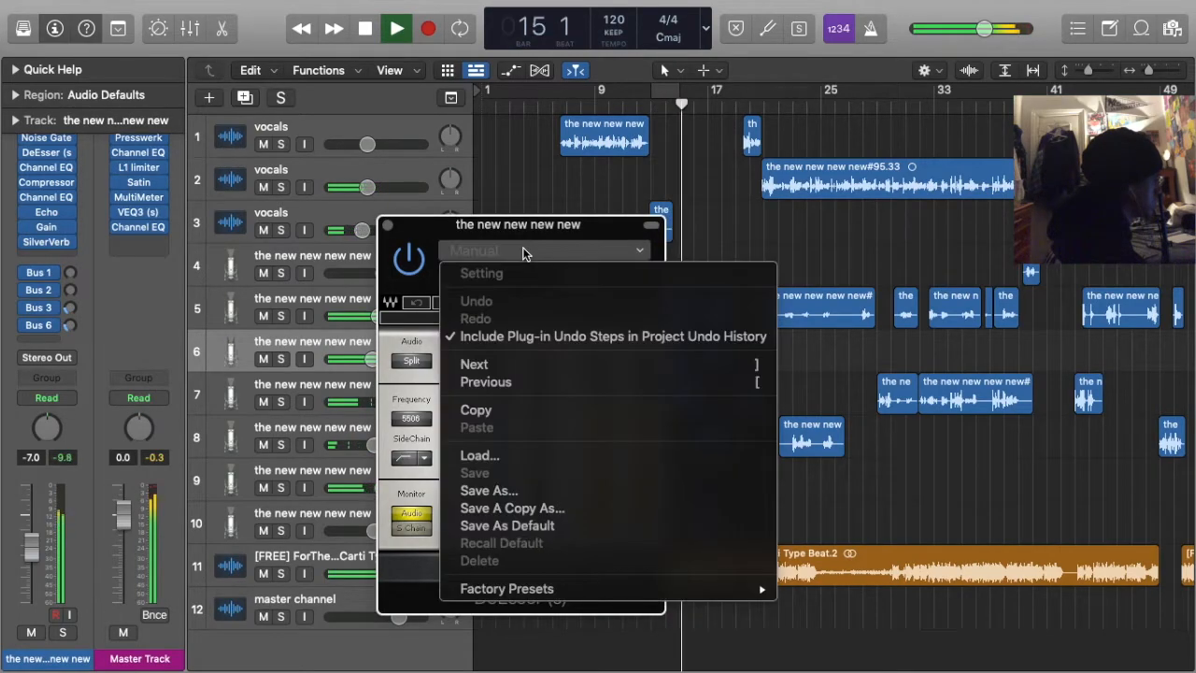
{"action": "mouse_move", "coordinate": [542, 584]}
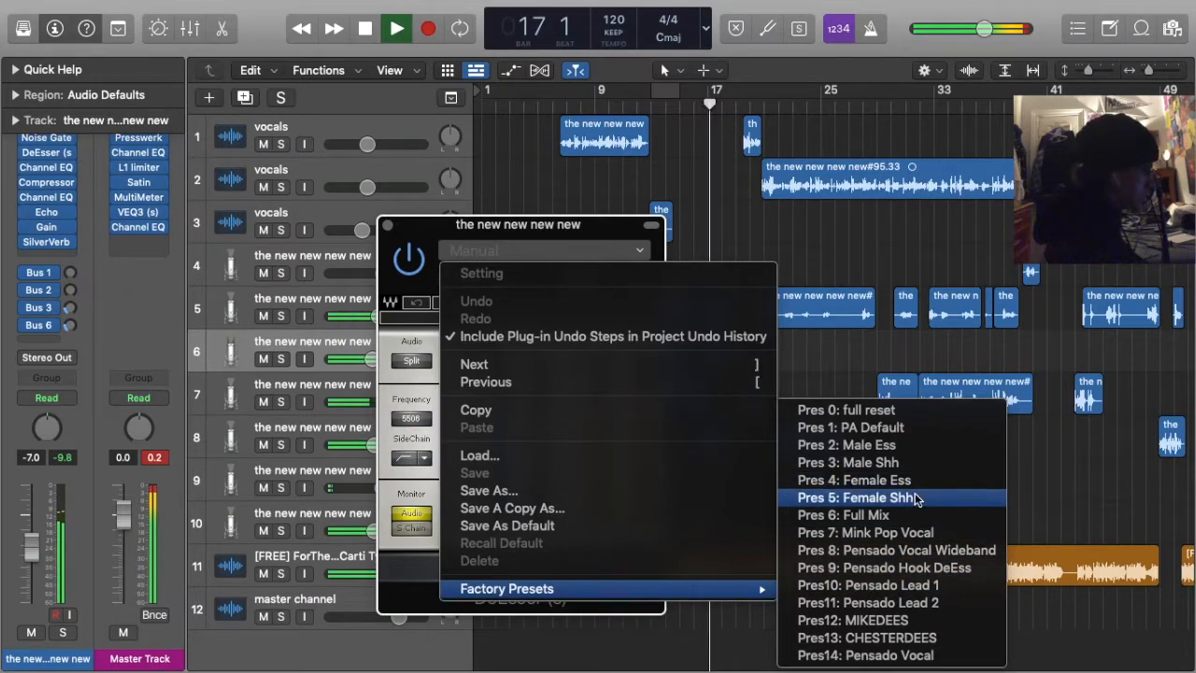
{"action": "left_click", "coordinate": [923, 568]}
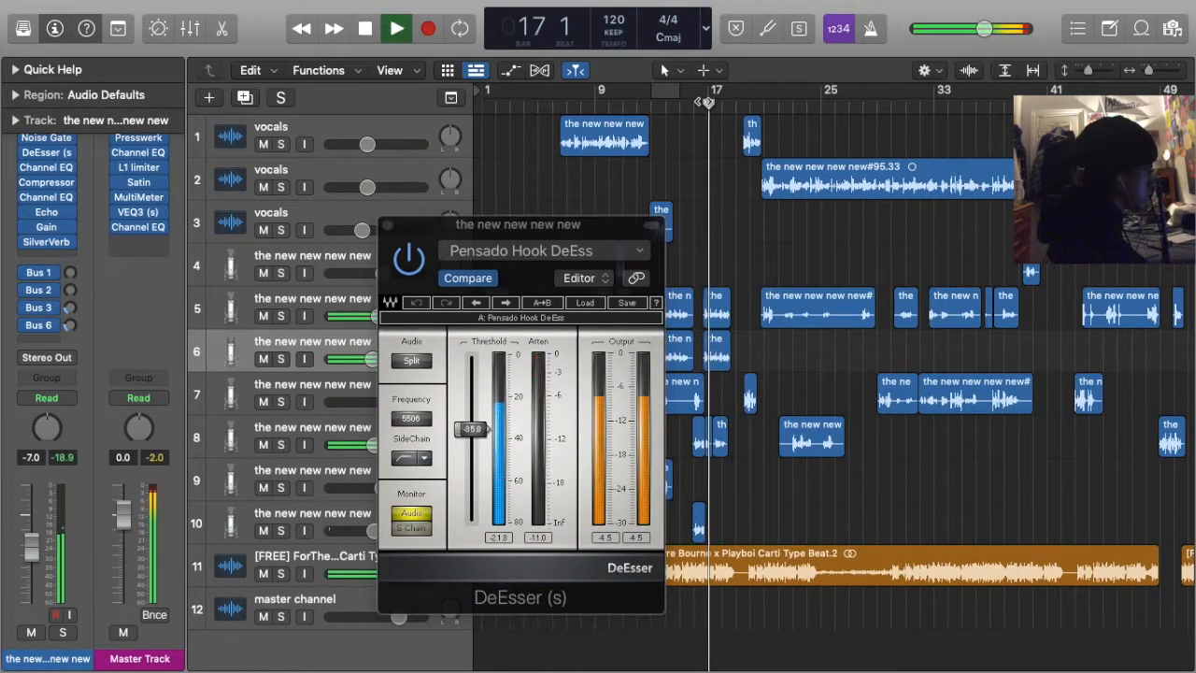
{"action": "key", "text": "super+w"}
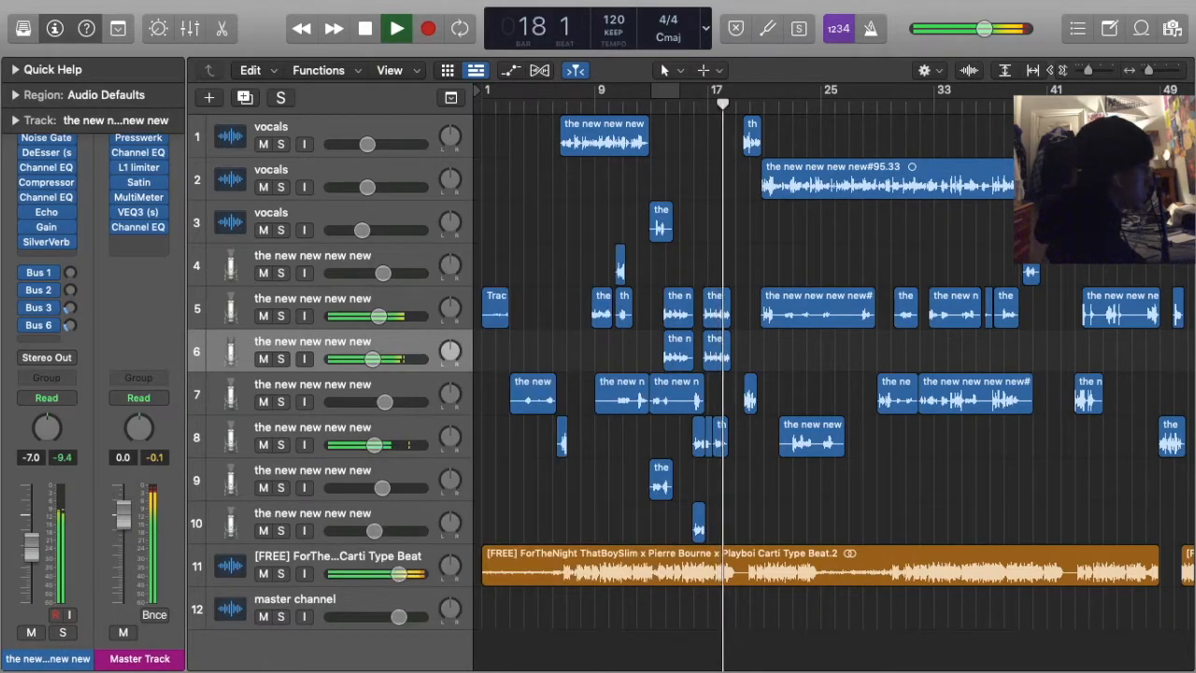
{"action": "left_click", "coordinate": [1110, 29]}
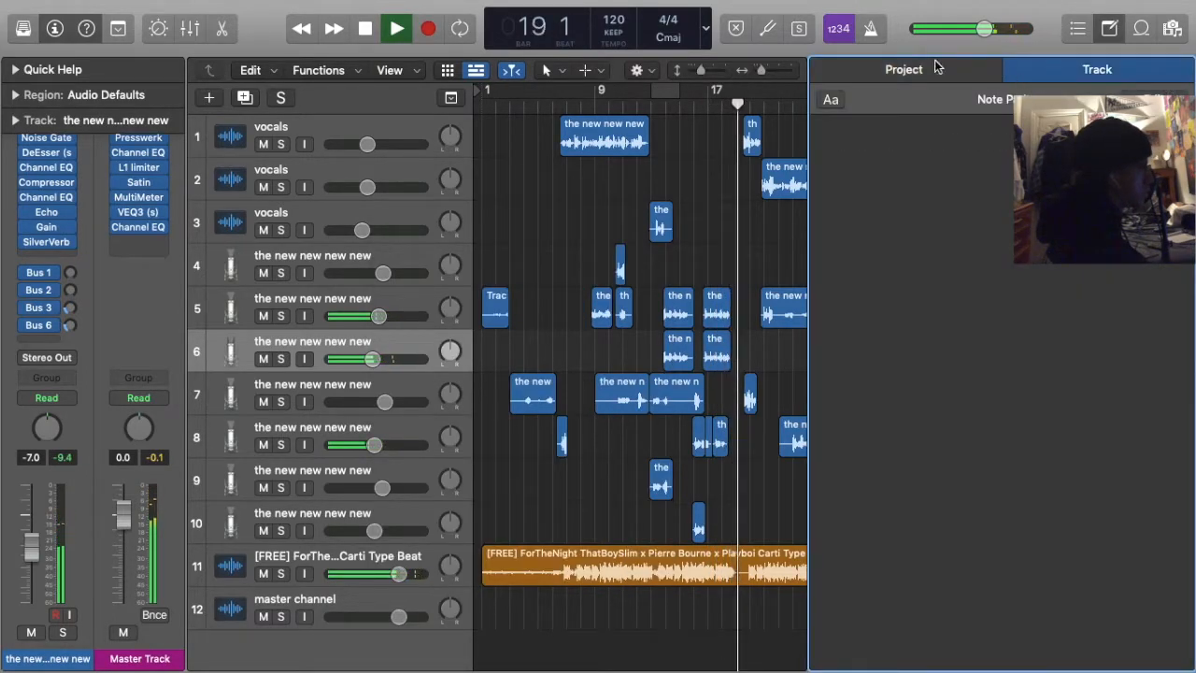
{"action": "left_click", "coordinate": [1110, 27]}
{"action": "scroll", "coordinate": [752, 193], "scroll_direction": "up", "scroll_amount": 1}
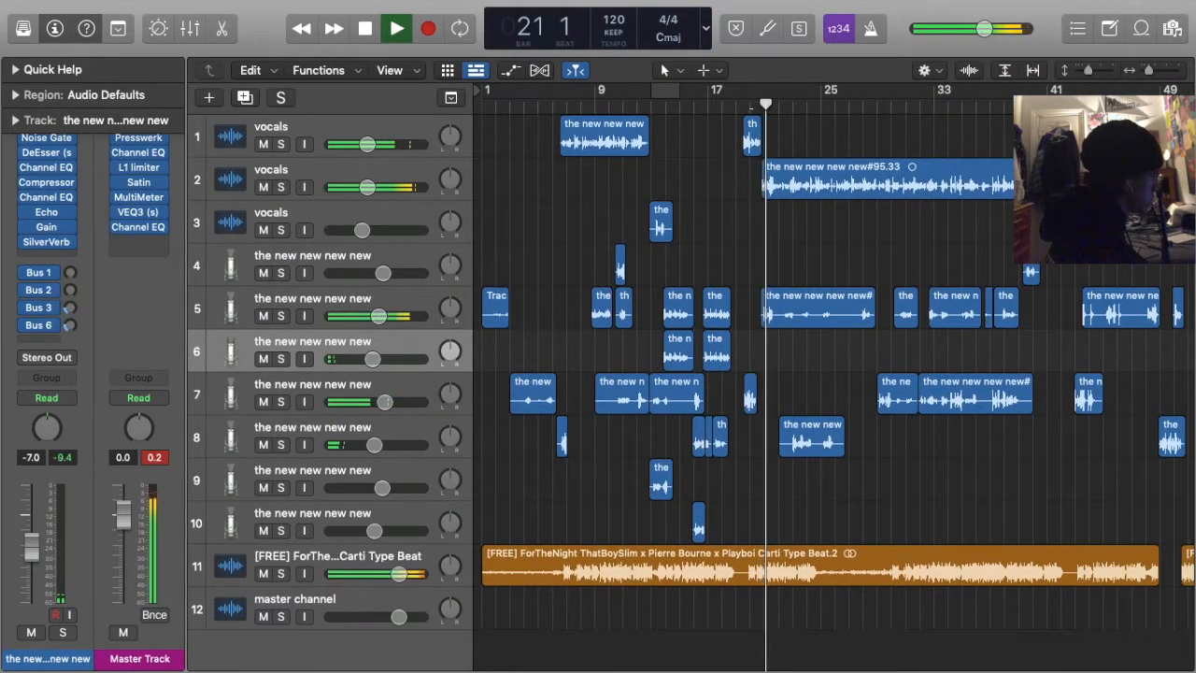
In track 2's first Channel EQ, set the 11100 Hz band to +2.3 dB and the output gain to 0.0 dB
{"action": "left_click", "coordinate": [332, 168]}
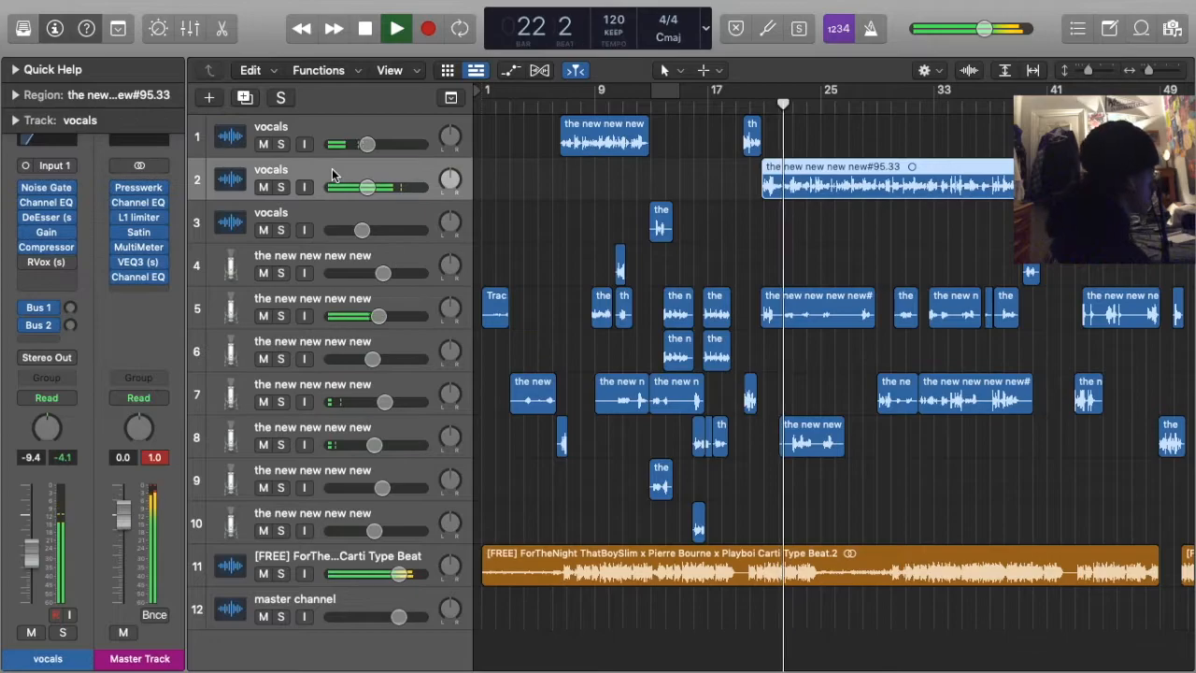
{"action": "left_click", "coordinate": [47, 202]}
{"action": "left_click_drag", "start_coordinate": [1033, 374], "coordinate": [1043, 432]}
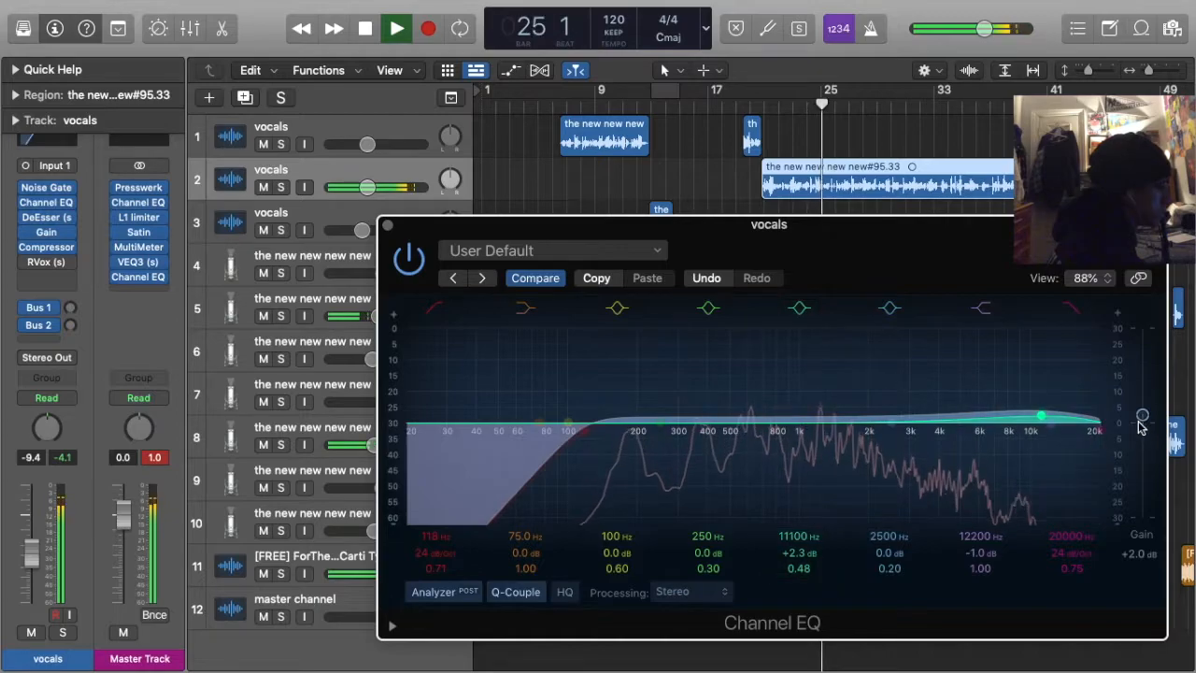
{"action": "left_click_drag", "start_coordinate": [1139, 422], "coordinate": [1140, 429]}
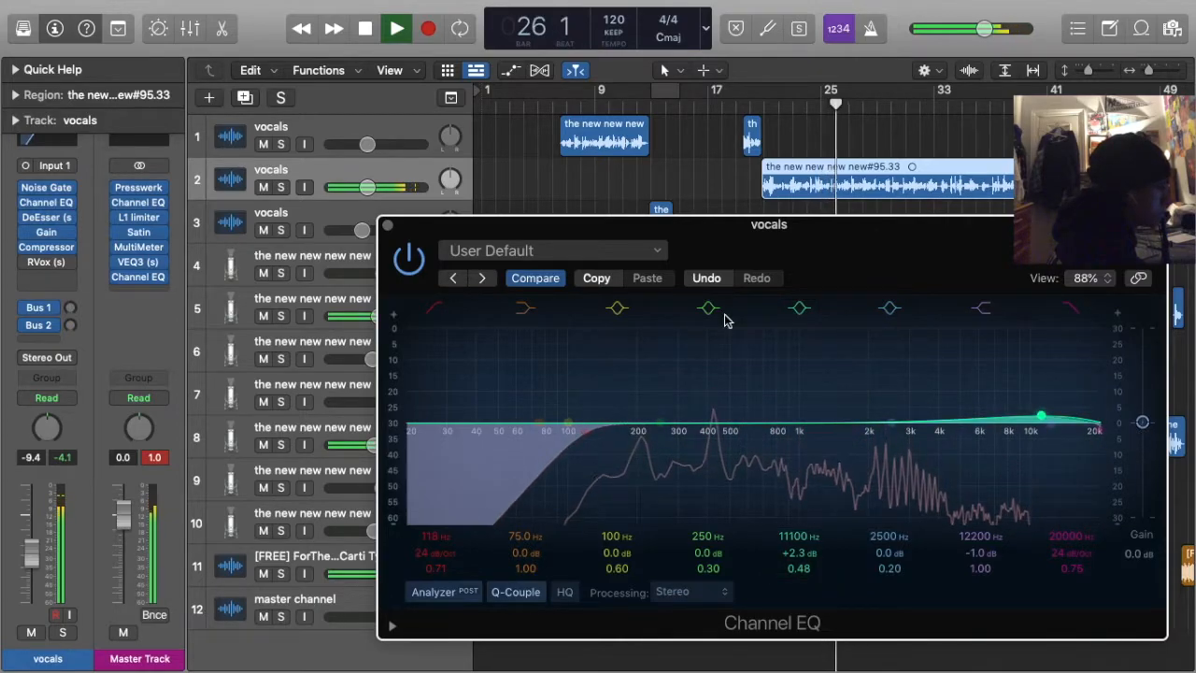
{"action": "left_click", "coordinate": [387, 225]}
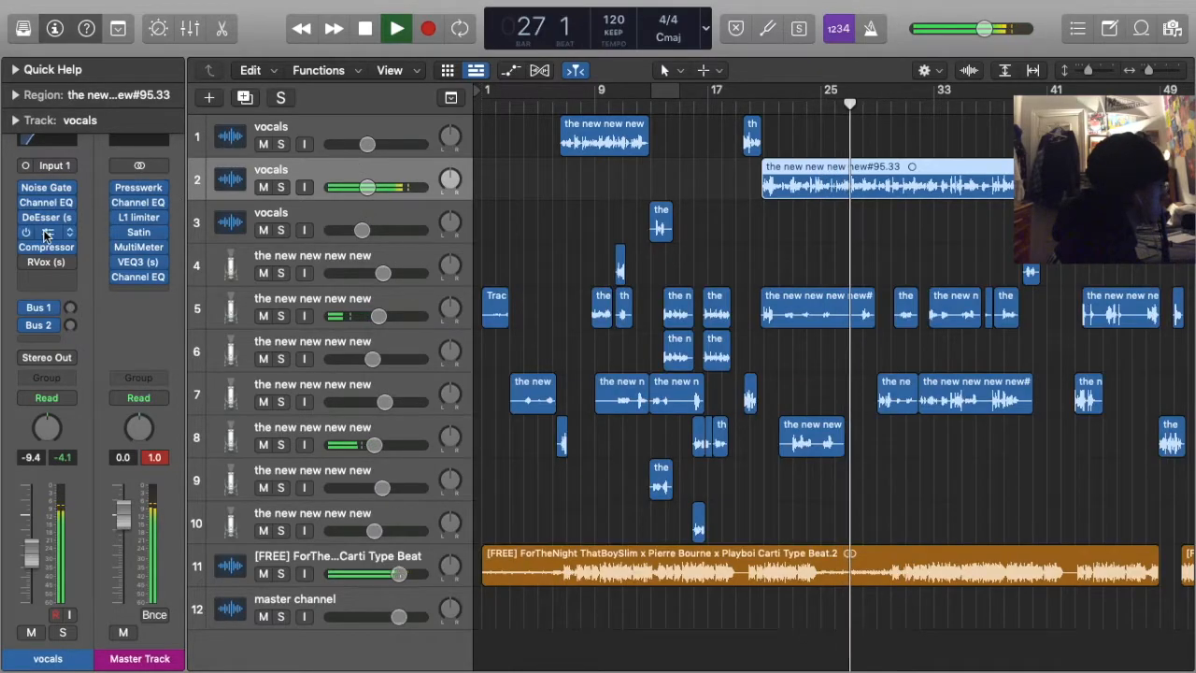
Try the user patch "the new new new new" on track 2
{"action": "left_click", "coordinate": [23, 29]}
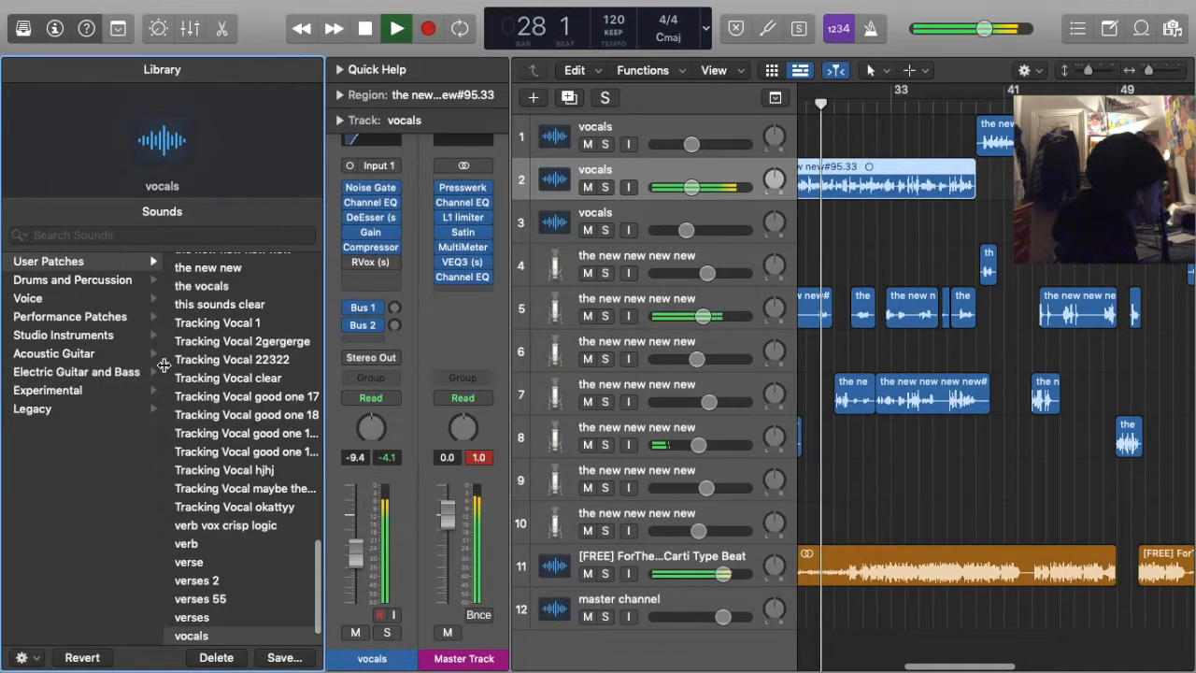
{"action": "scroll", "coordinate": [263, 406], "scroll_direction": "down", "scroll_amount": 2}
{"action": "scroll", "coordinate": [262, 406], "scroll_direction": "up", "scroll_amount": 6}
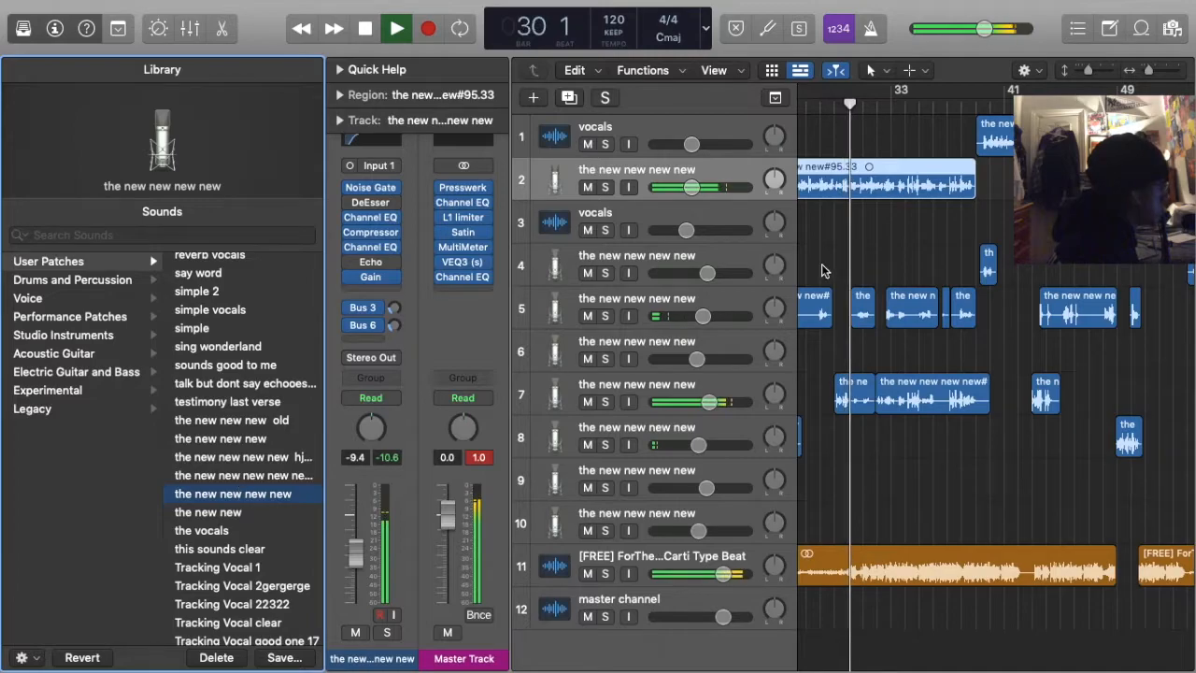
{"action": "left_click", "coordinate": [892, 237]}
{"action": "scroll", "coordinate": [228, 430], "scroll_direction": "up", "scroll_amount": 2}
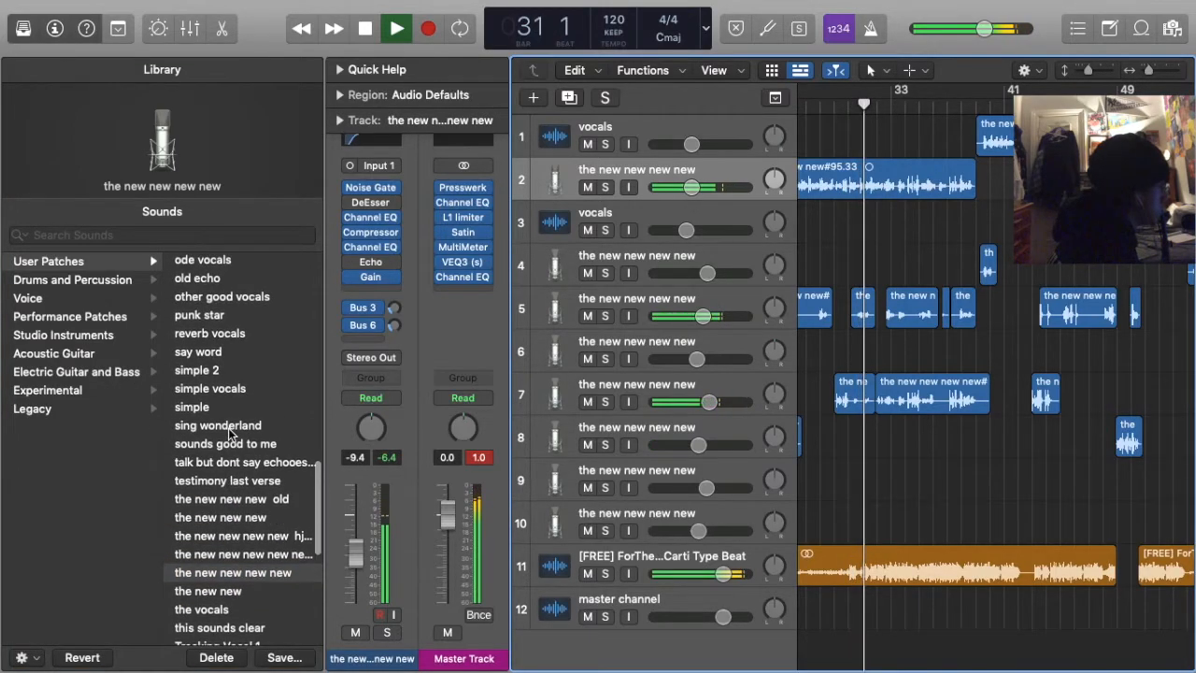
Try the user patches "sounds good to me", "simple 2" and "simple vocals" on track 2
{"action": "left_click", "coordinate": [231, 446]}
{"action": "scroll", "coordinate": [229, 416], "scroll_direction": "up", "scroll_amount": 2}
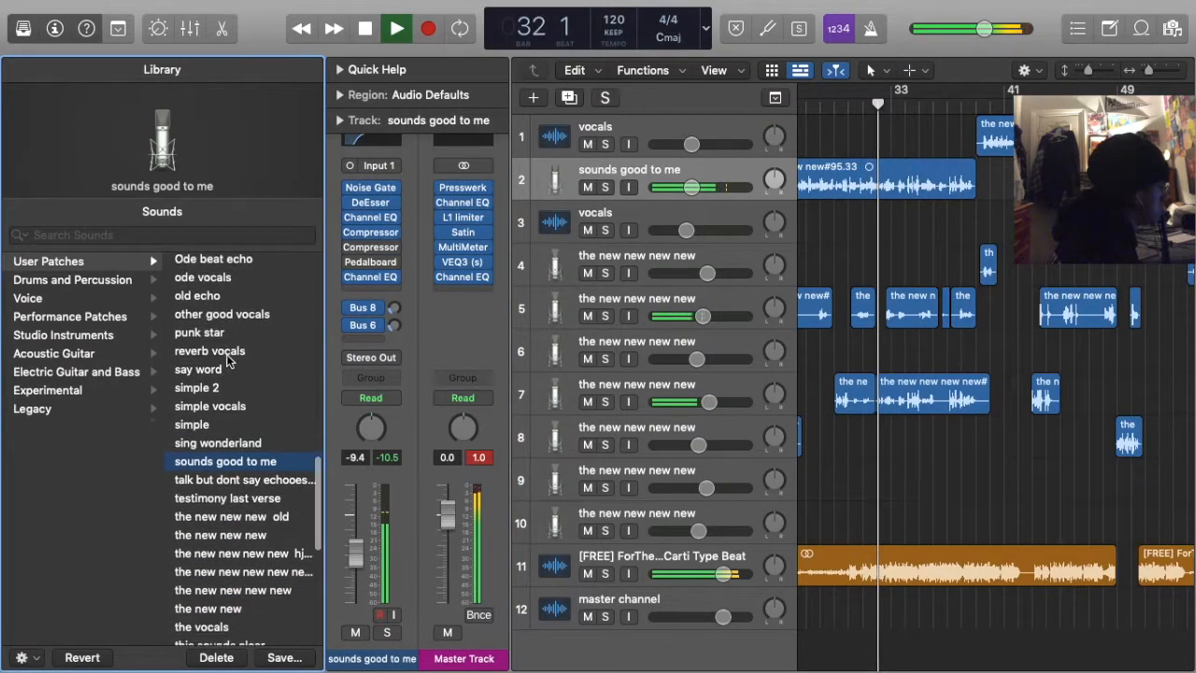
{"action": "left_click", "coordinate": [226, 403]}
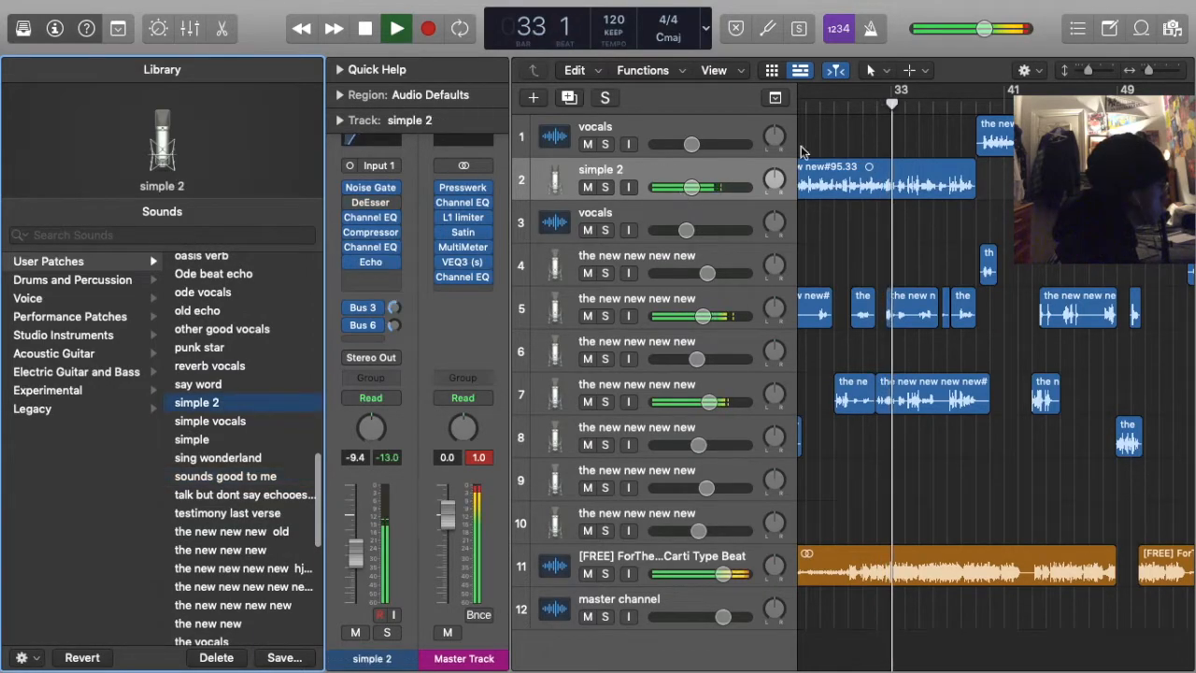
{"action": "left_click", "coordinate": [237, 420]}
Load the user patch "simple" on track 2
{"action": "left_click", "coordinate": [225, 440]}
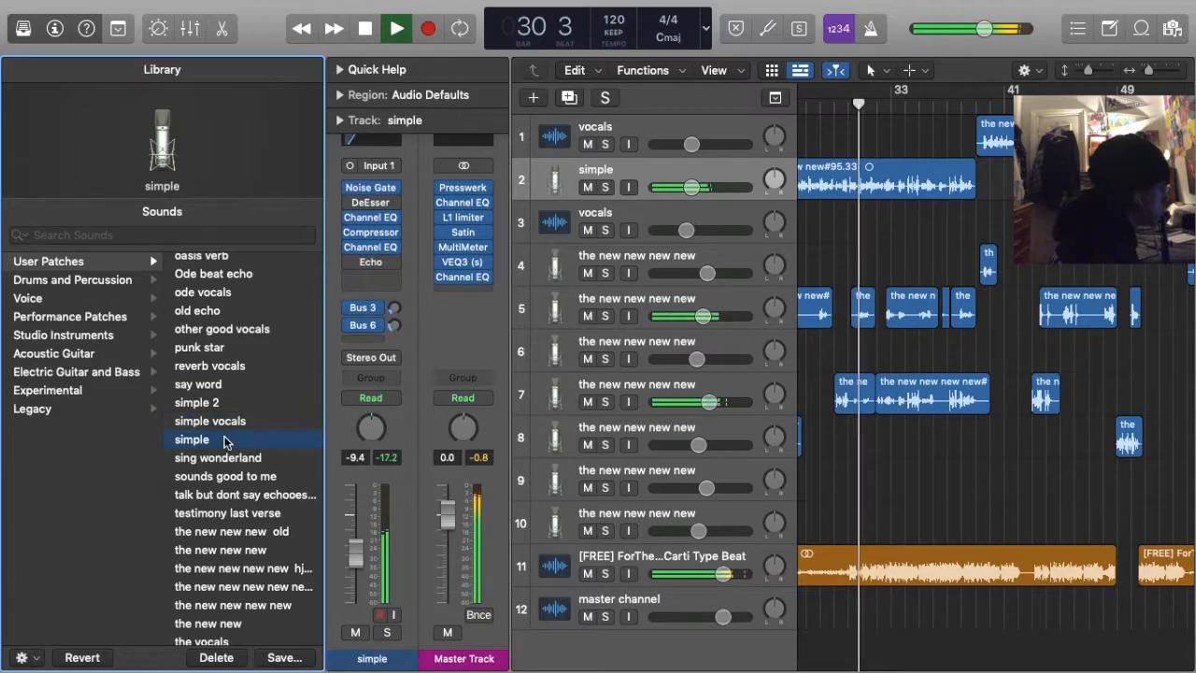
{"action": "scroll", "coordinate": [225, 441], "scroll_direction": "down", "scroll_amount": 10}
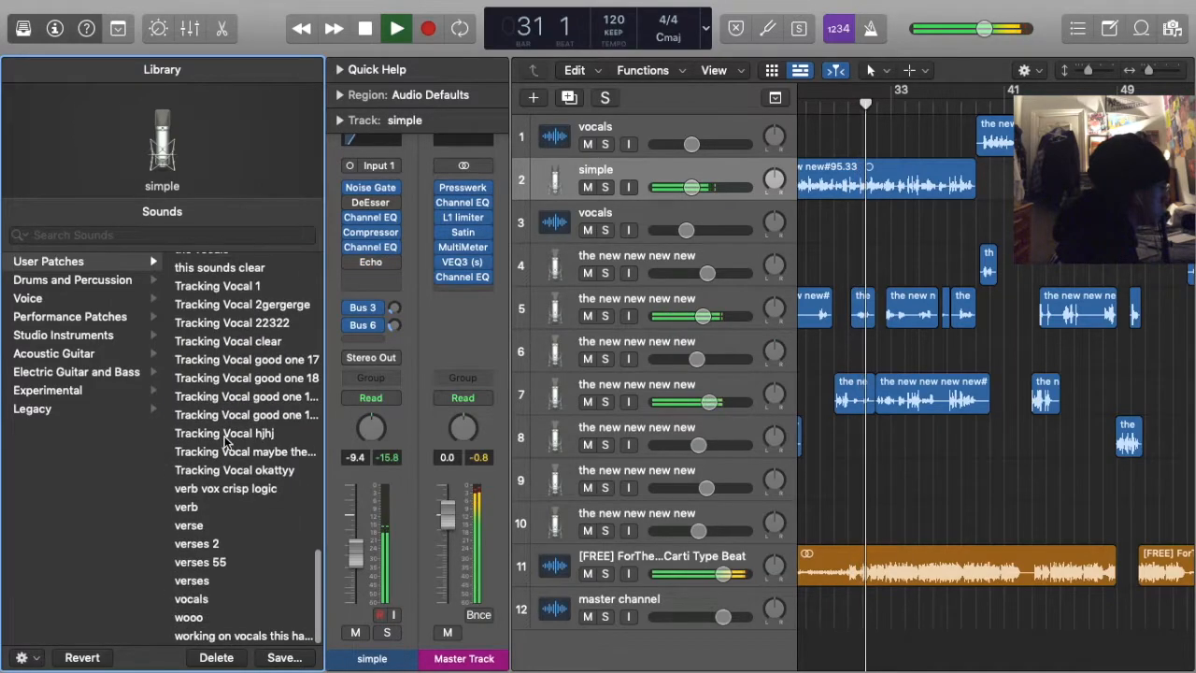
{"action": "scroll", "coordinate": [850, 130], "scroll_direction": "left", "scroll_amount": 3}
Replay the song from an earlier bar, raise track 2's volume to -2.1 dB and audition the track briefly soloed
{"action": "left_click", "coordinate": [836, 117]}
{"action": "left_click_drag", "start_coordinate": [717, 190], "coordinate": [743, 190]}
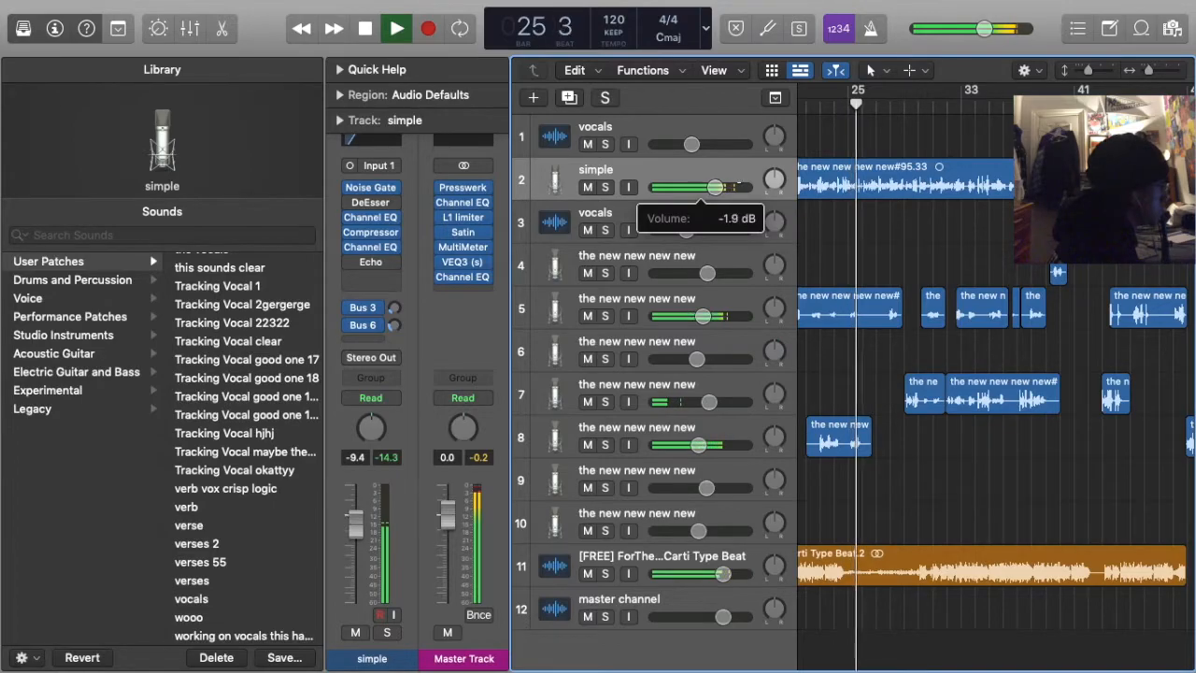
{"action": "left_click", "coordinate": [605, 188]}
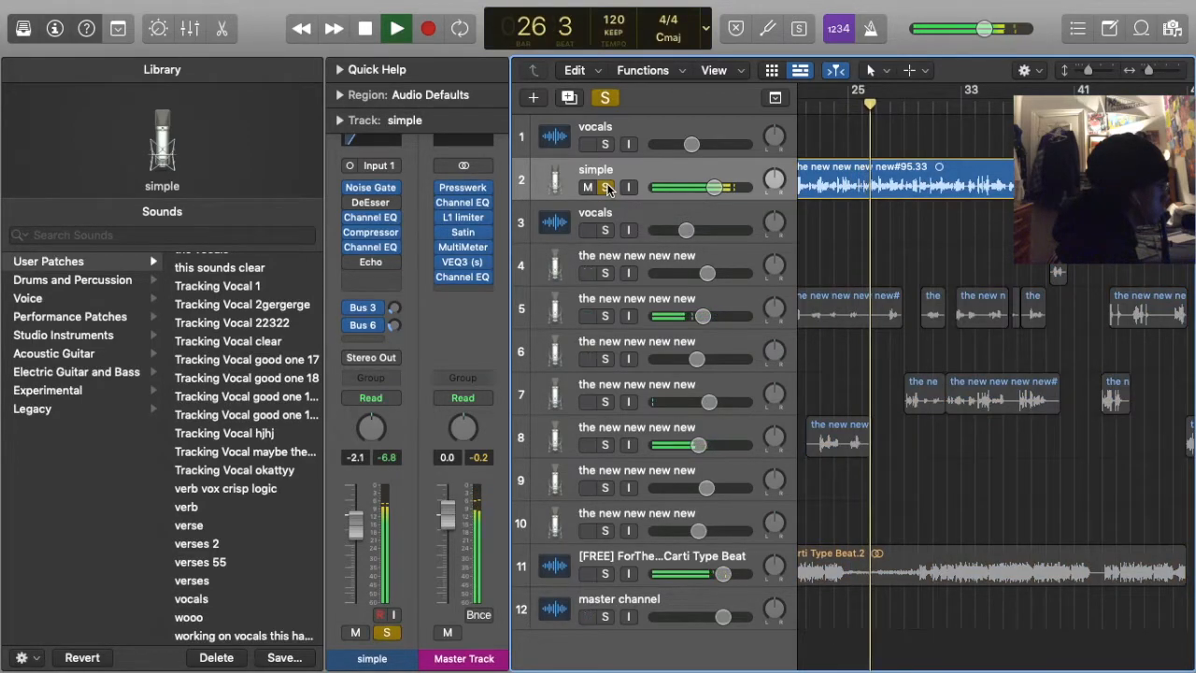
{"action": "left_click", "coordinate": [605, 187]}
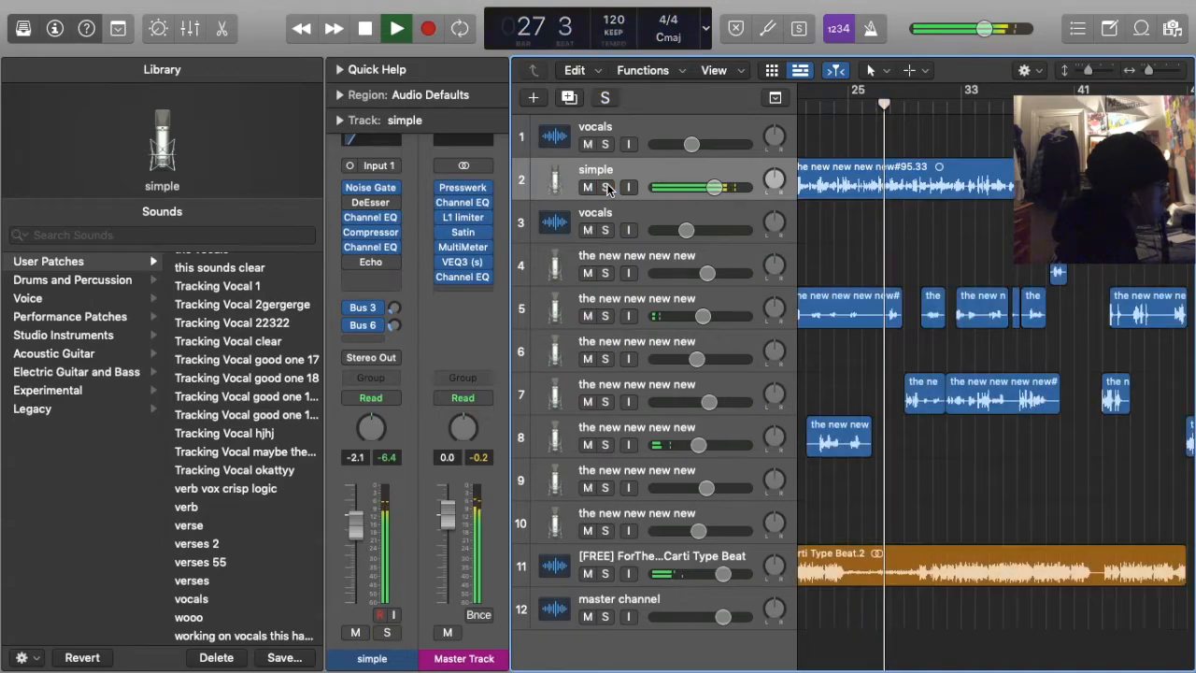
Replace the DeEsser plug-in on track 2 with the Waves DeEsser (m)
{"action": "left_click", "coordinate": [392, 204]}
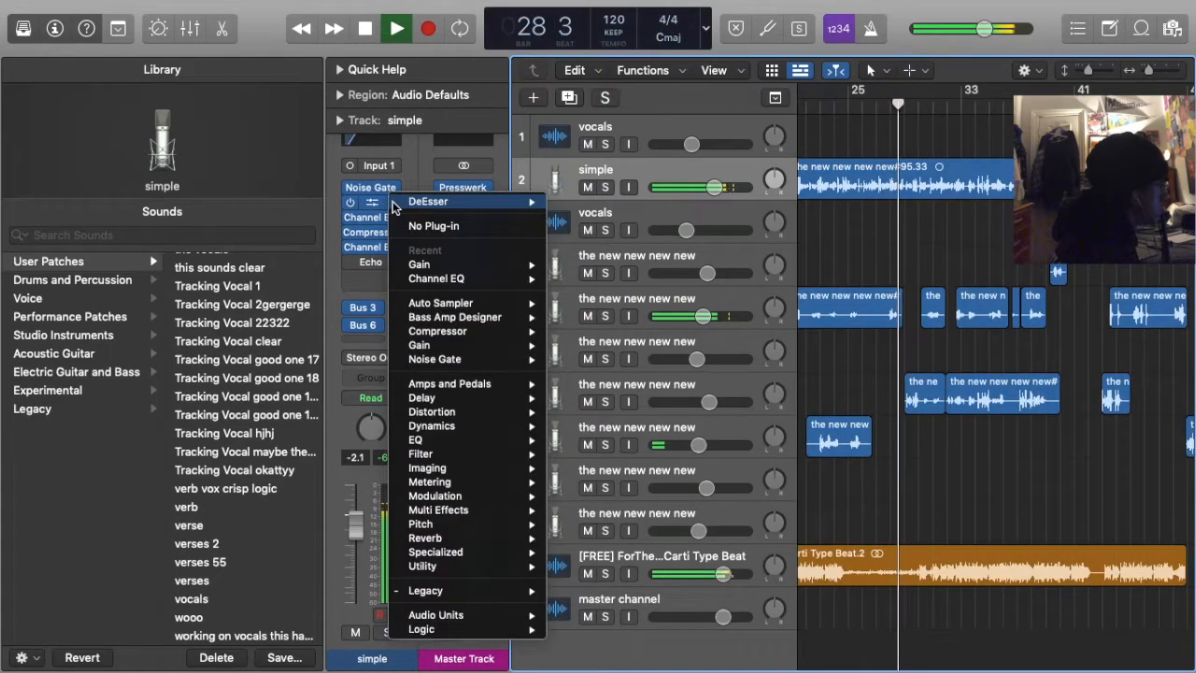
{"action": "left_click", "coordinate": [427, 201]}
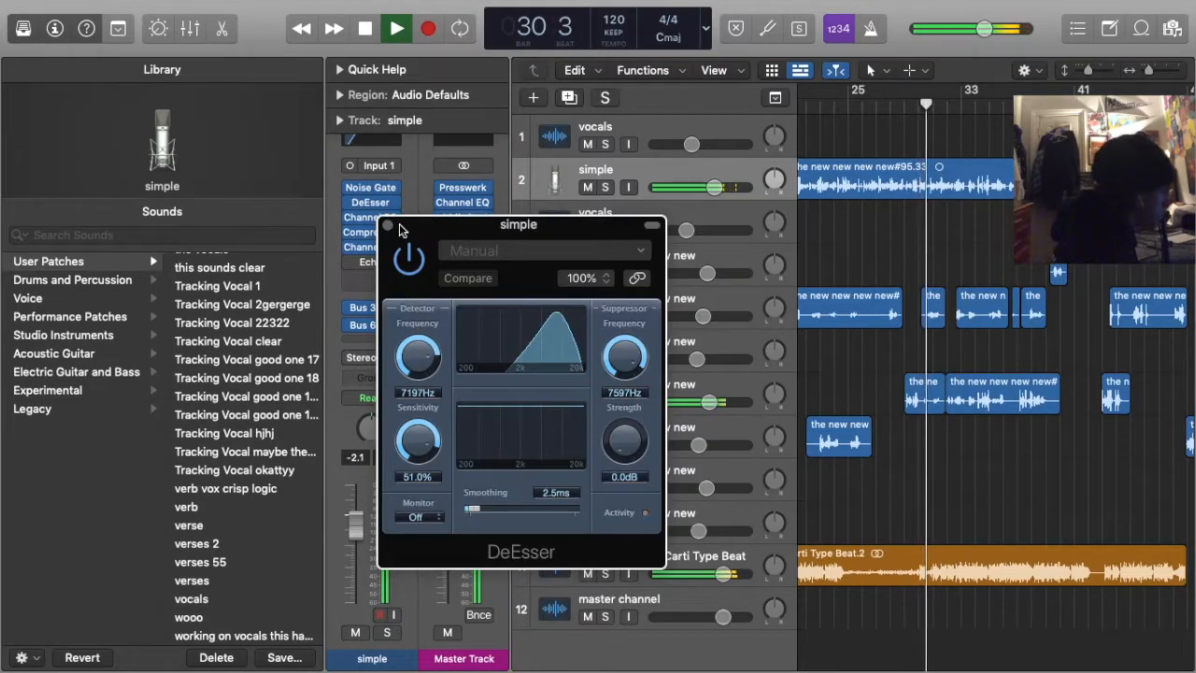
{"action": "left_click", "coordinate": [387, 225]}
{"action": "left_click", "coordinate": [392, 203]}
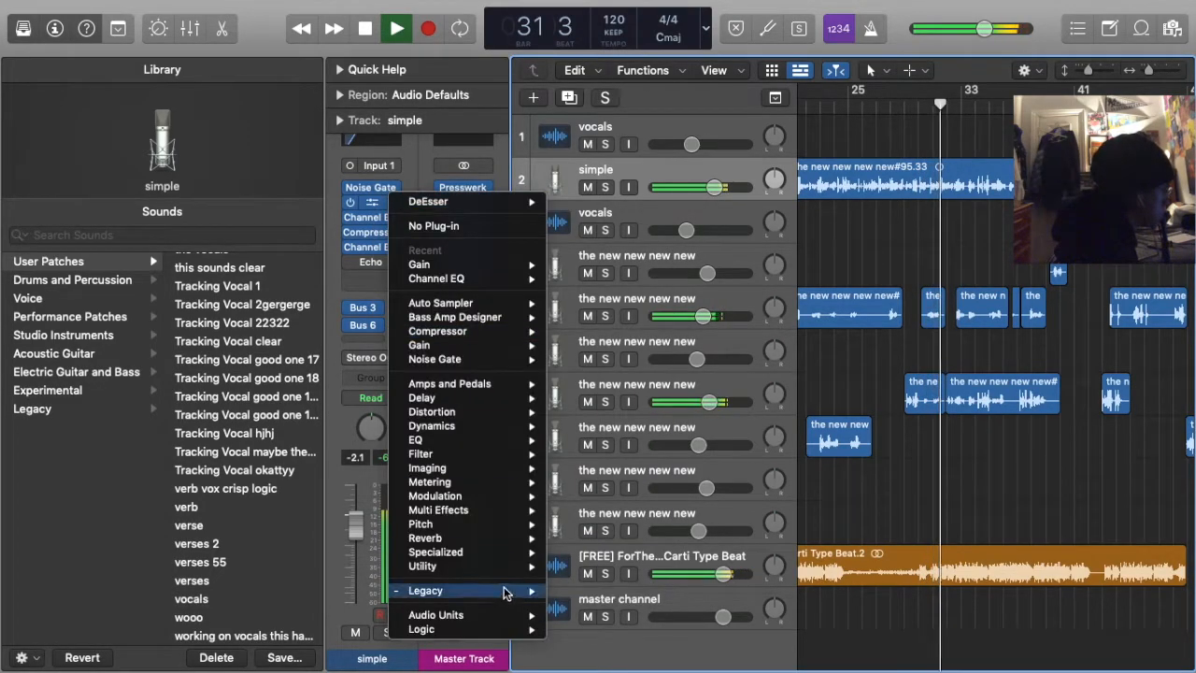
{"action": "mouse_move", "coordinate": [505, 614]}
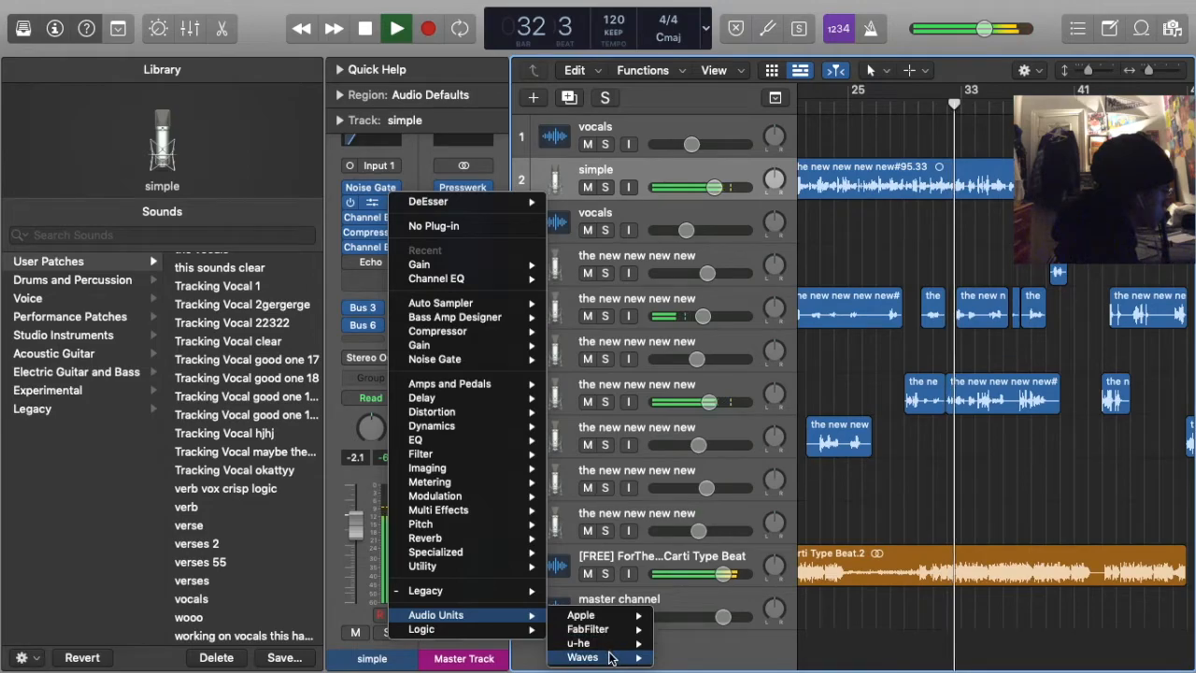
{"action": "mouse_move", "coordinate": [588, 656]}
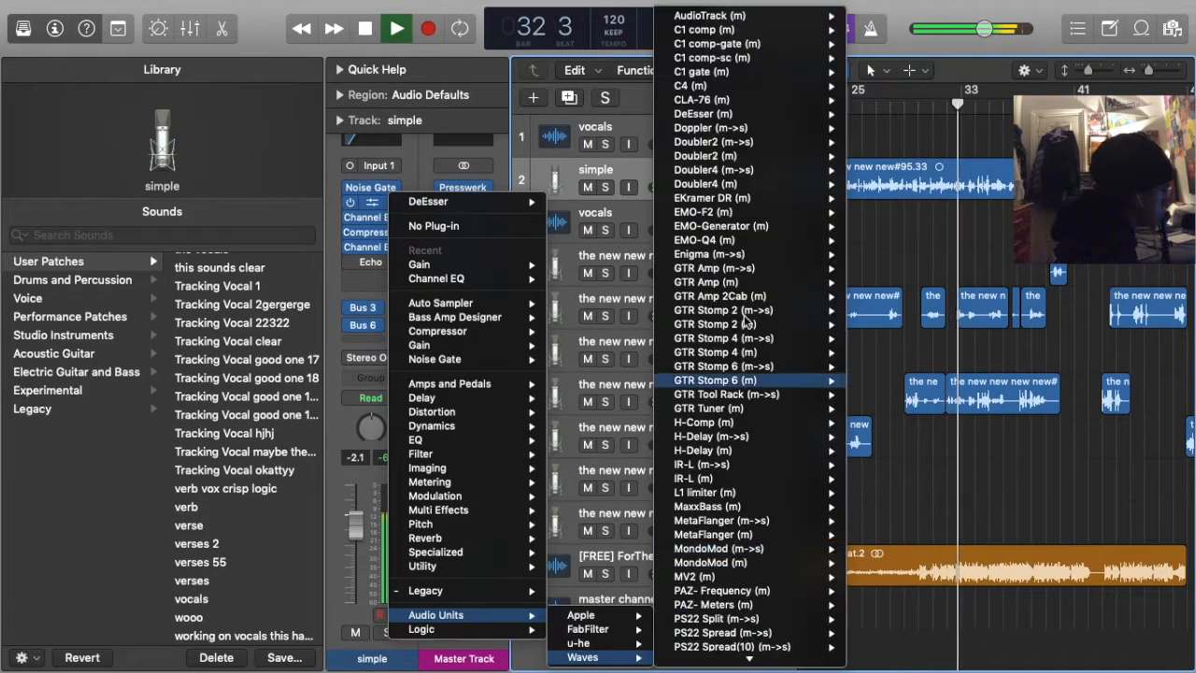
{"action": "left_click", "coordinate": [748, 114]}
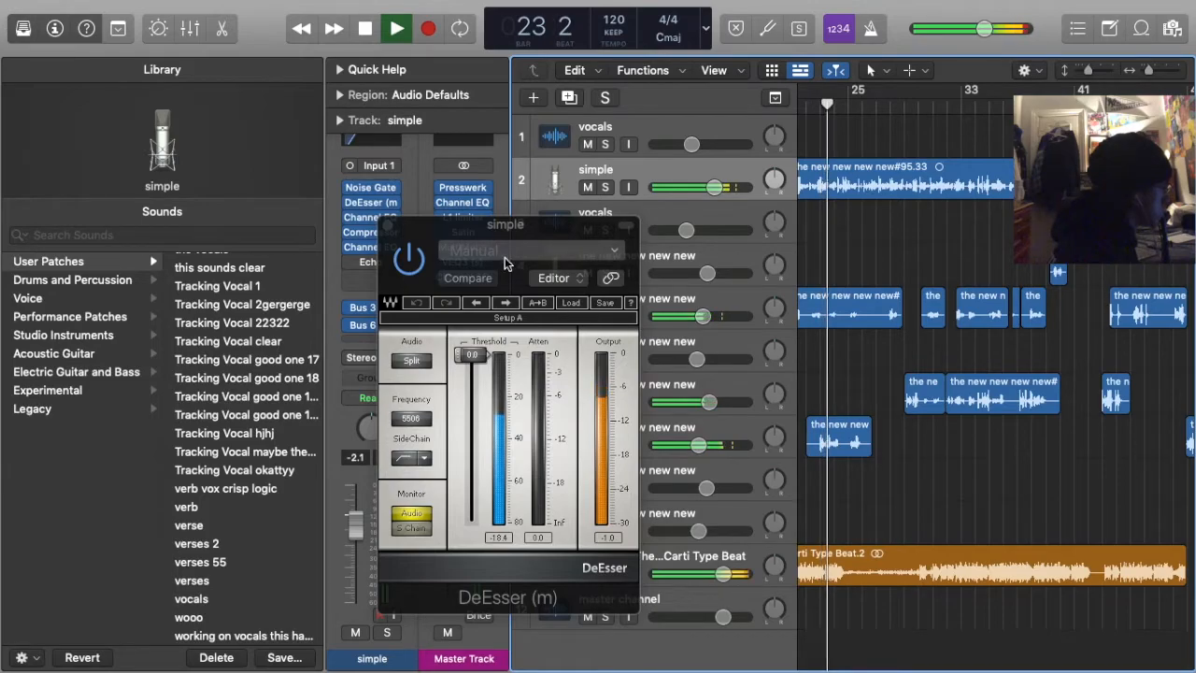
Try the factory presets Female Shh and Pensado Lead 2 in the Waves DeEsser on track 2 during playback
{"action": "left_click", "coordinate": [505, 260]}
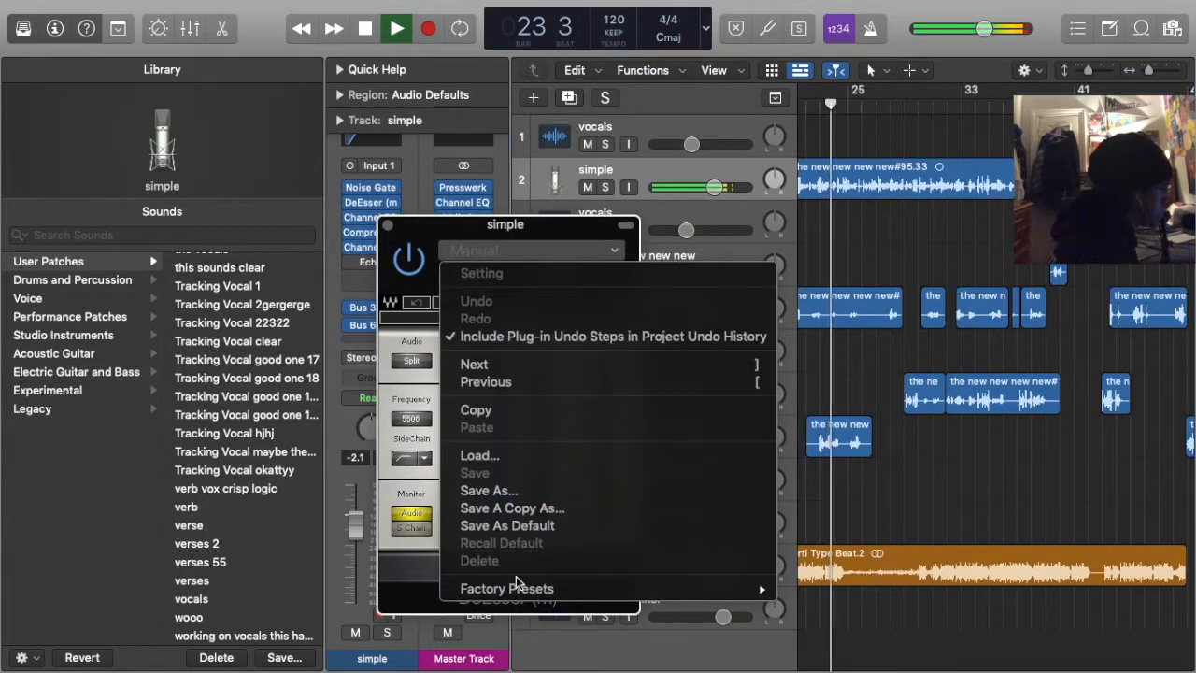
{"action": "mouse_move", "coordinate": [546, 590]}
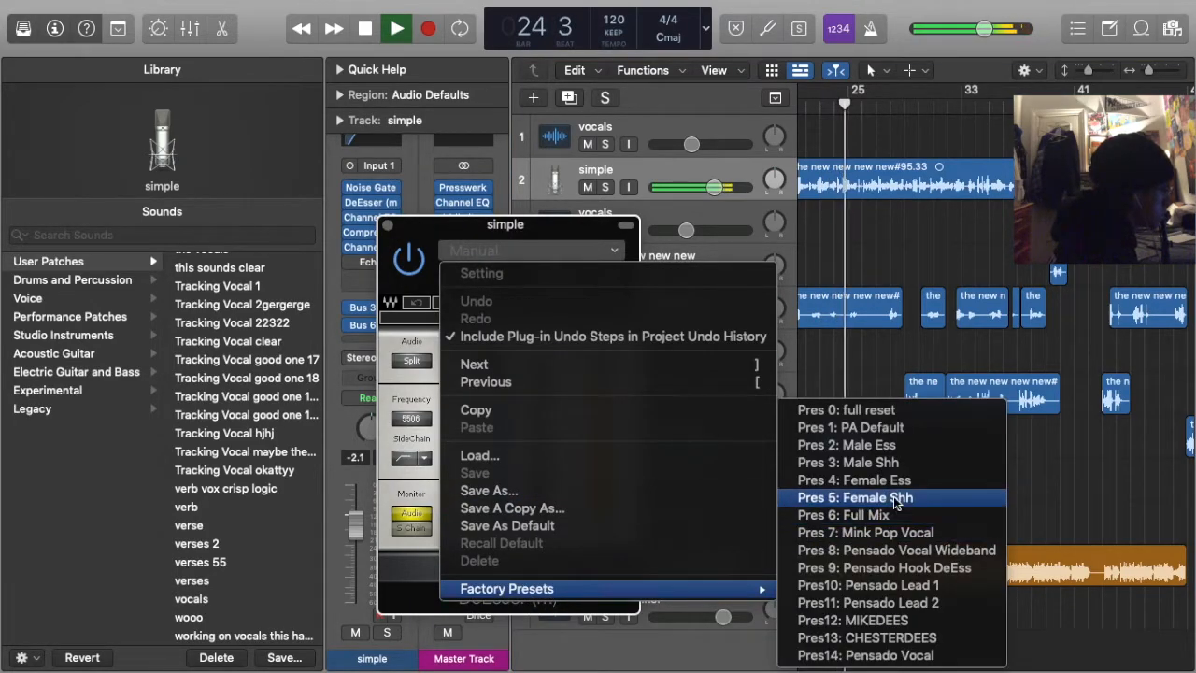
{"action": "left_click", "coordinate": [855, 497]}
{"action": "left_click", "coordinate": [490, 248]}
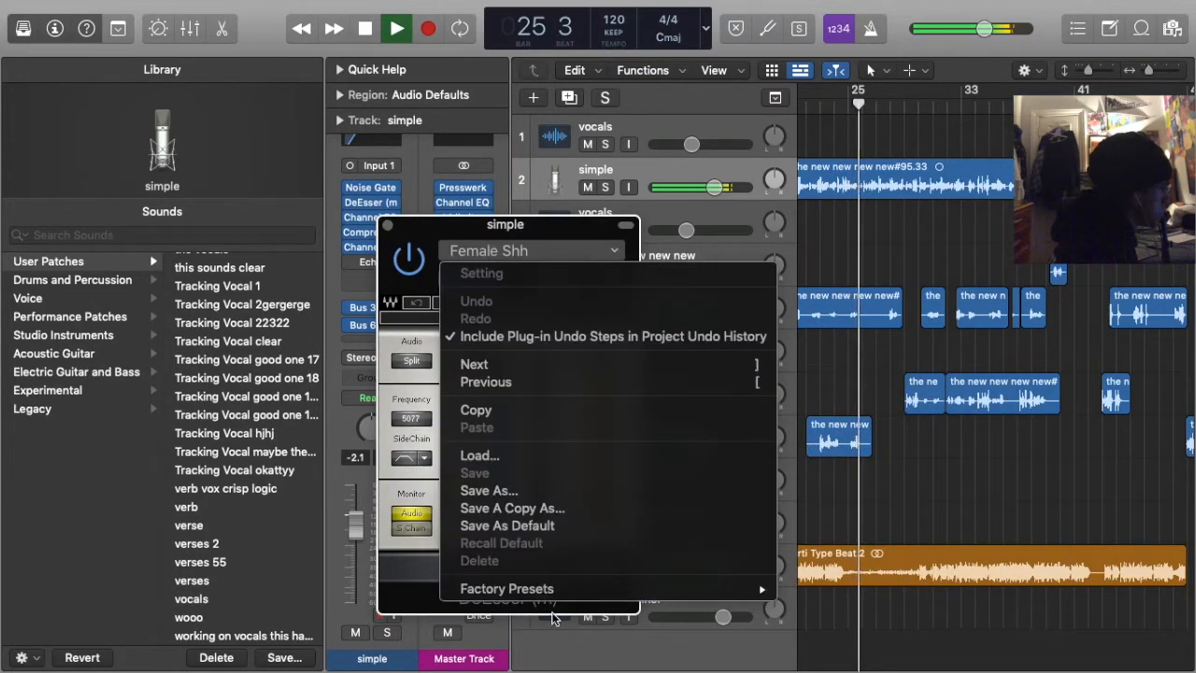
{"action": "mouse_move", "coordinate": [579, 588]}
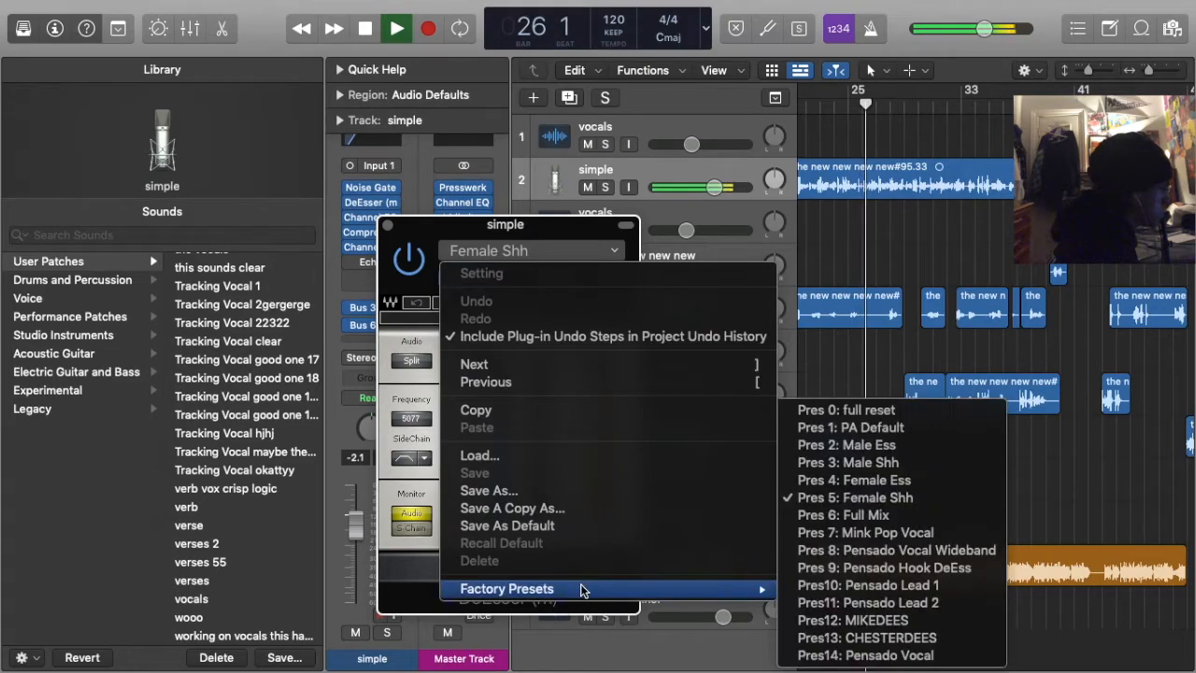
{"action": "left_click", "coordinate": [897, 606]}
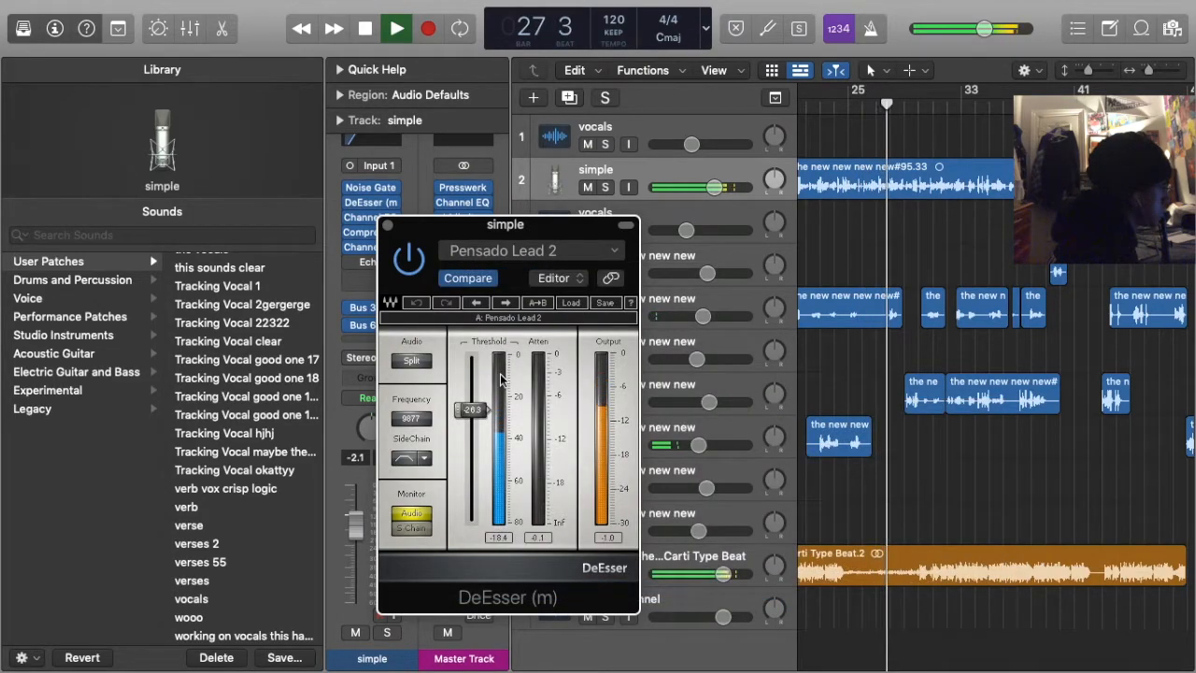
{"action": "left_click", "coordinate": [388, 226]}
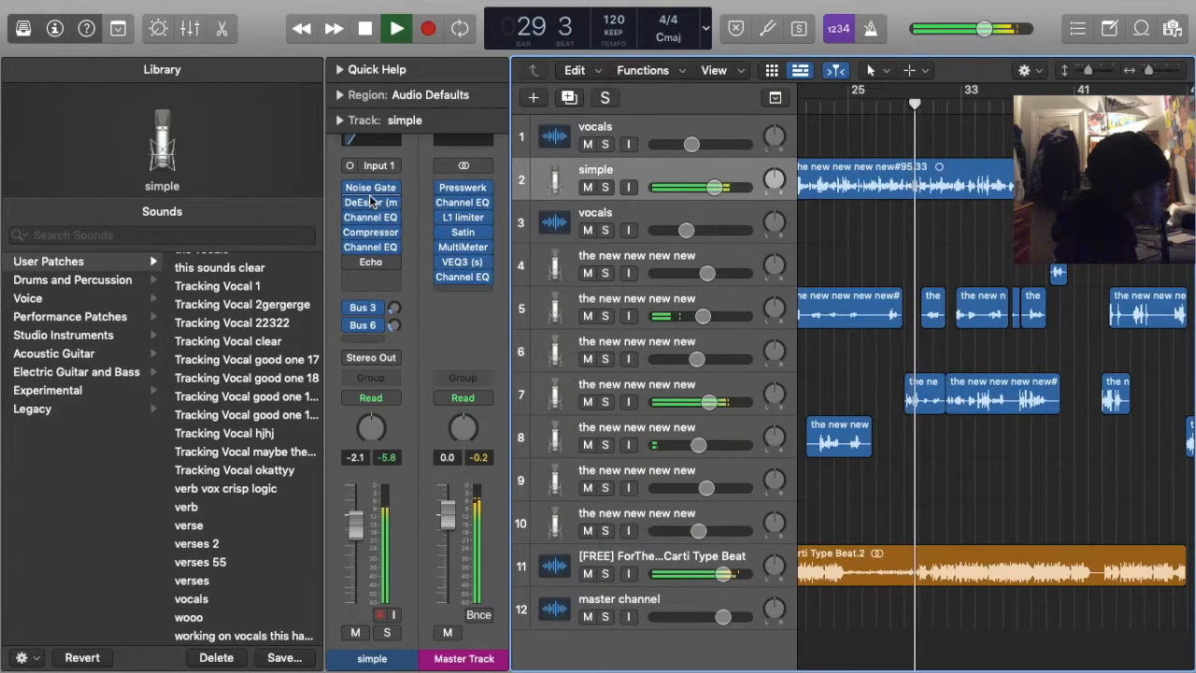
Load the factory preset Pensado Lead 1 in track 2's DeEsser, stop playback and close the plug-in
{"action": "left_click", "coordinate": [370, 199]}
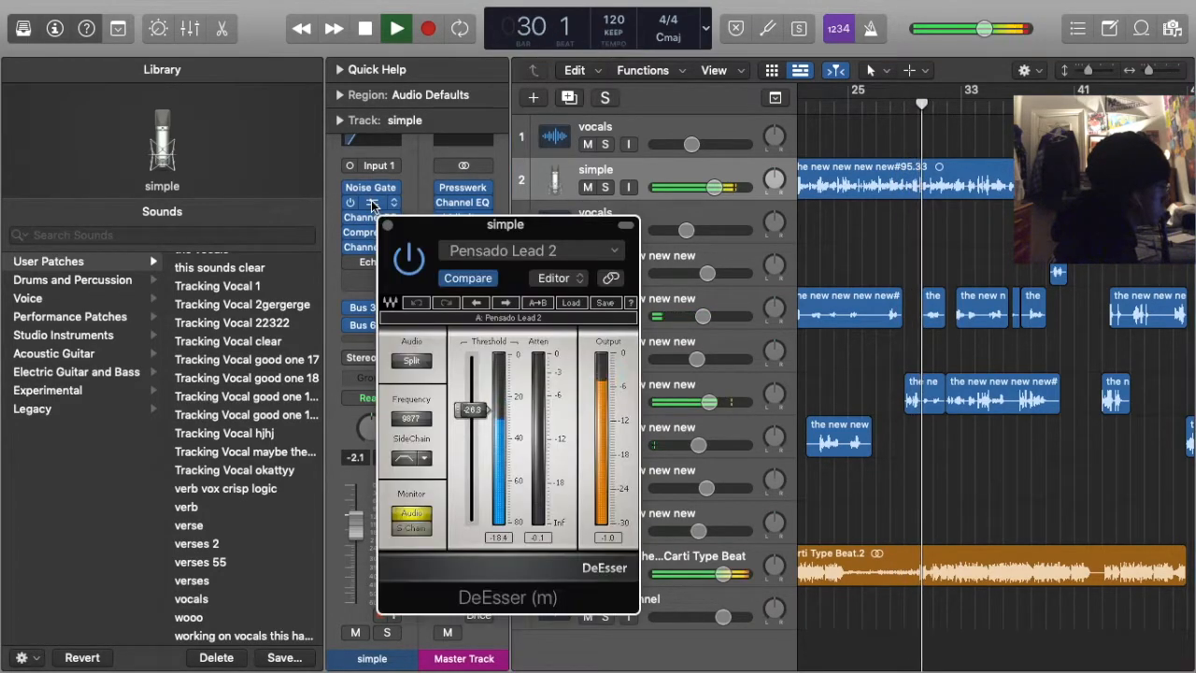
{"action": "left_click", "coordinate": [516, 242]}
{"action": "mouse_move", "coordinate": [607, 588]}
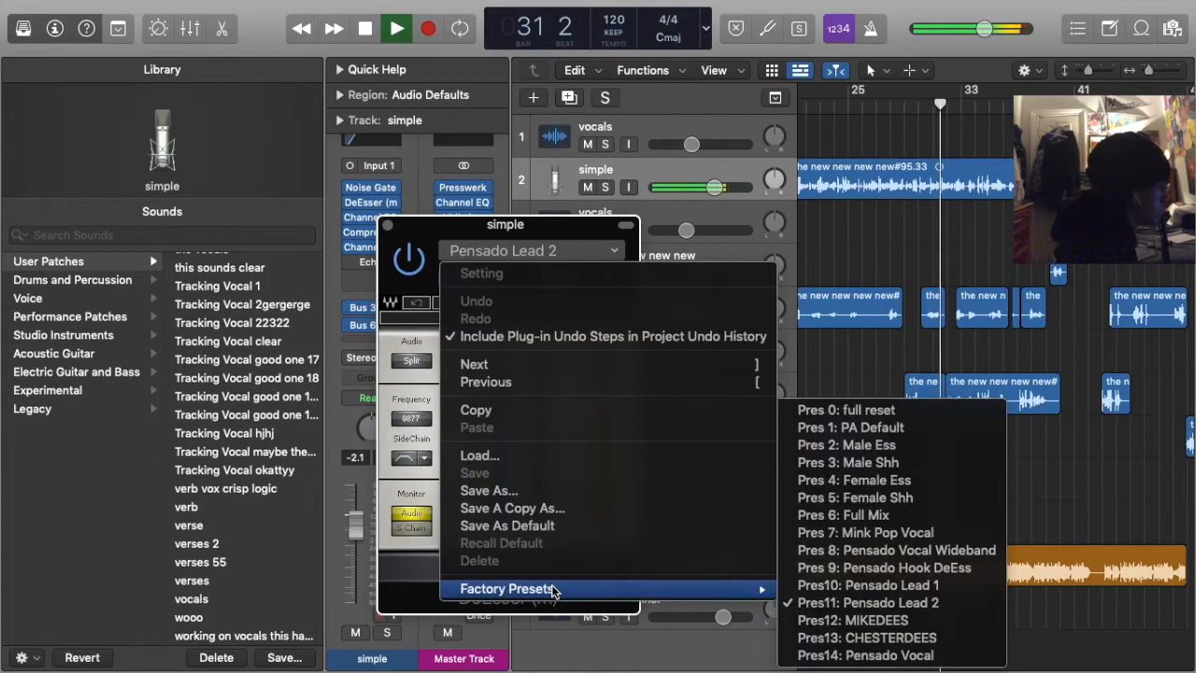
{"action": "left_click", "coordinate": [857, 586]}
{"action": "key", "text": "space"}
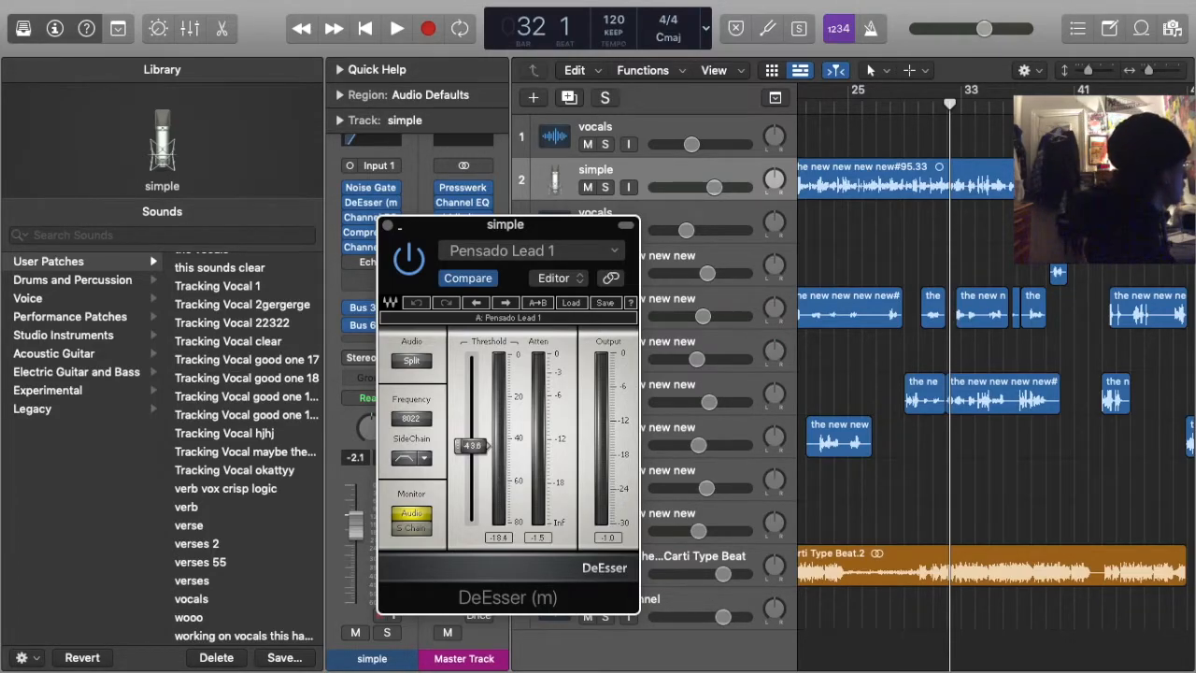
{"action": "left_click", "coordinate": [387, 226]}
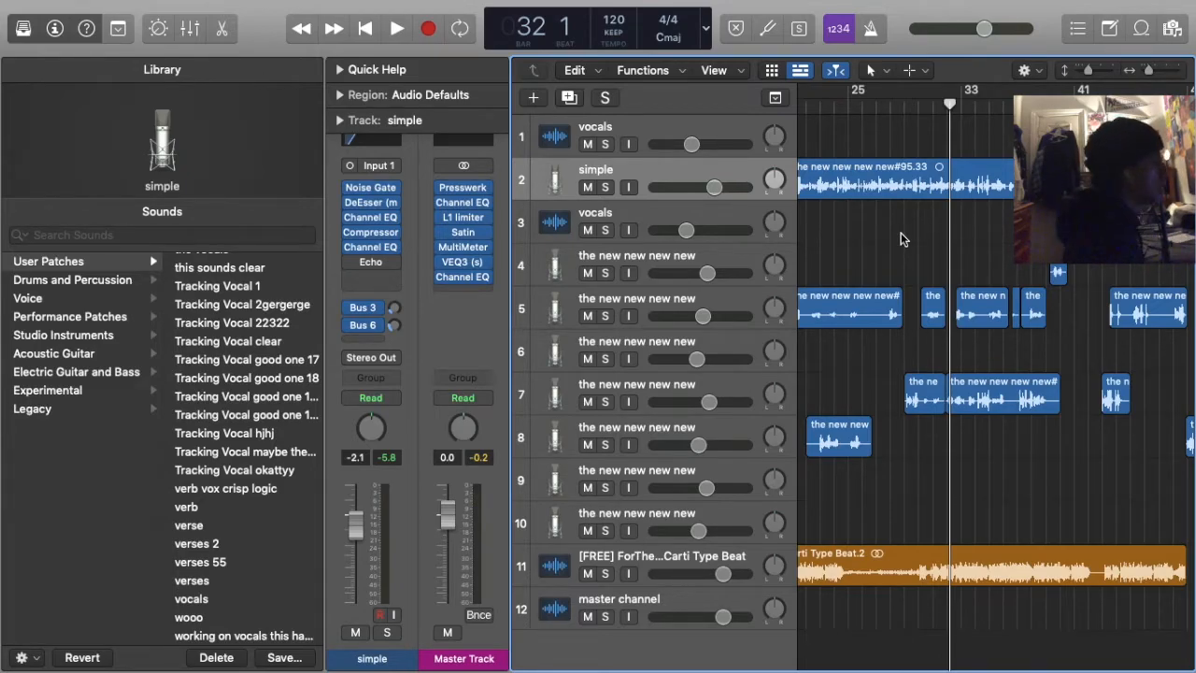
Hide the library to widen the arrangement and resume playback from bar 32
{"action": "left_click", "coordinate": [1109, 28]}
{"action": "left_click", "coordinate": [1109, 28]}
{"action": "scroll", "coordinate": [560, 128], "scroll_direction": "left", "scroll_amount": 5}
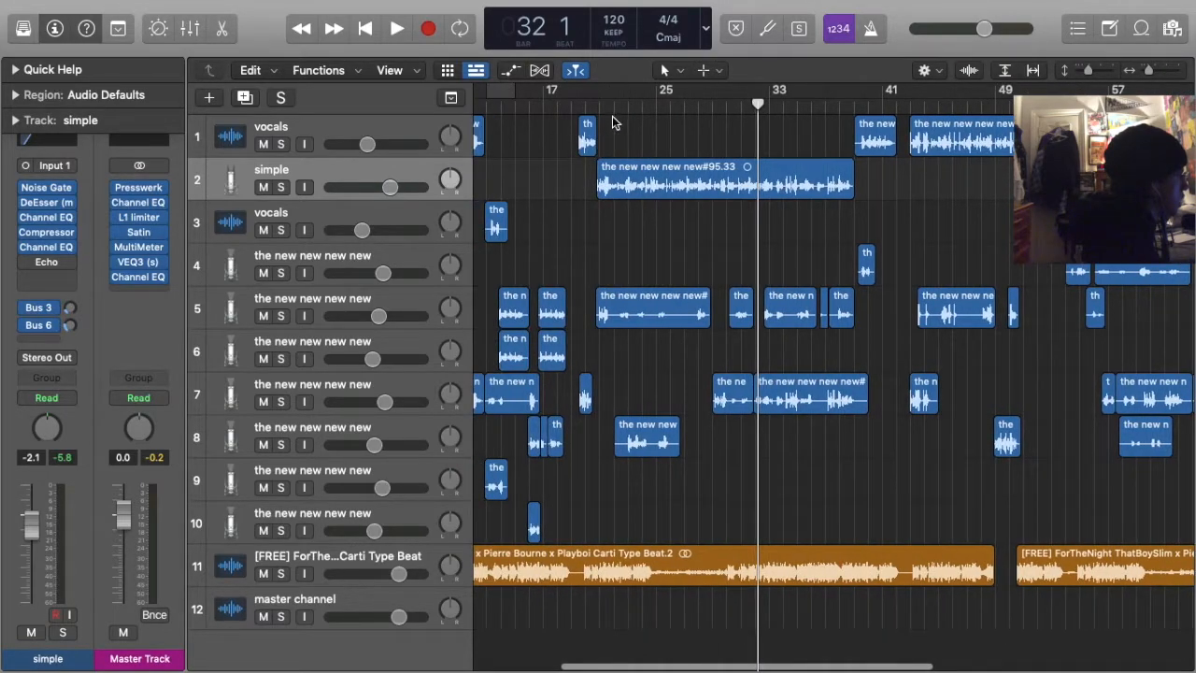
{"action": "key", "text": "space"}
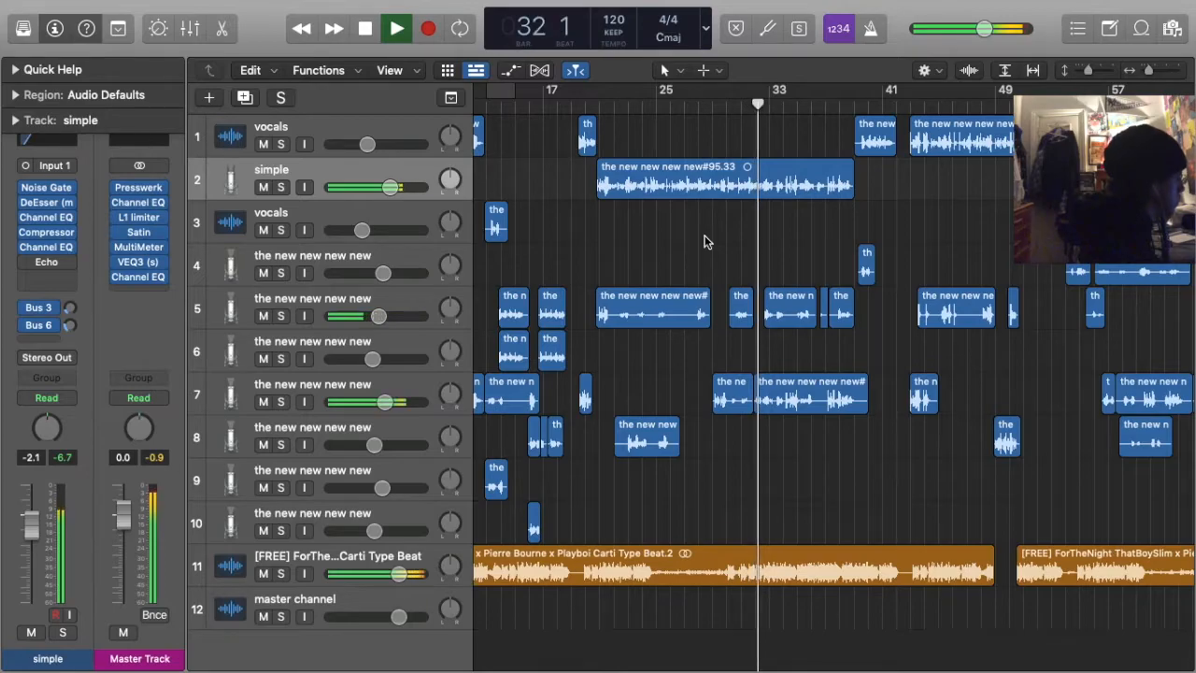
Replace the Echo plug-in on track 2 with RVox (s) and set its compression to -4.7
{"action": "left_click", "coordinate": [72, 264]}
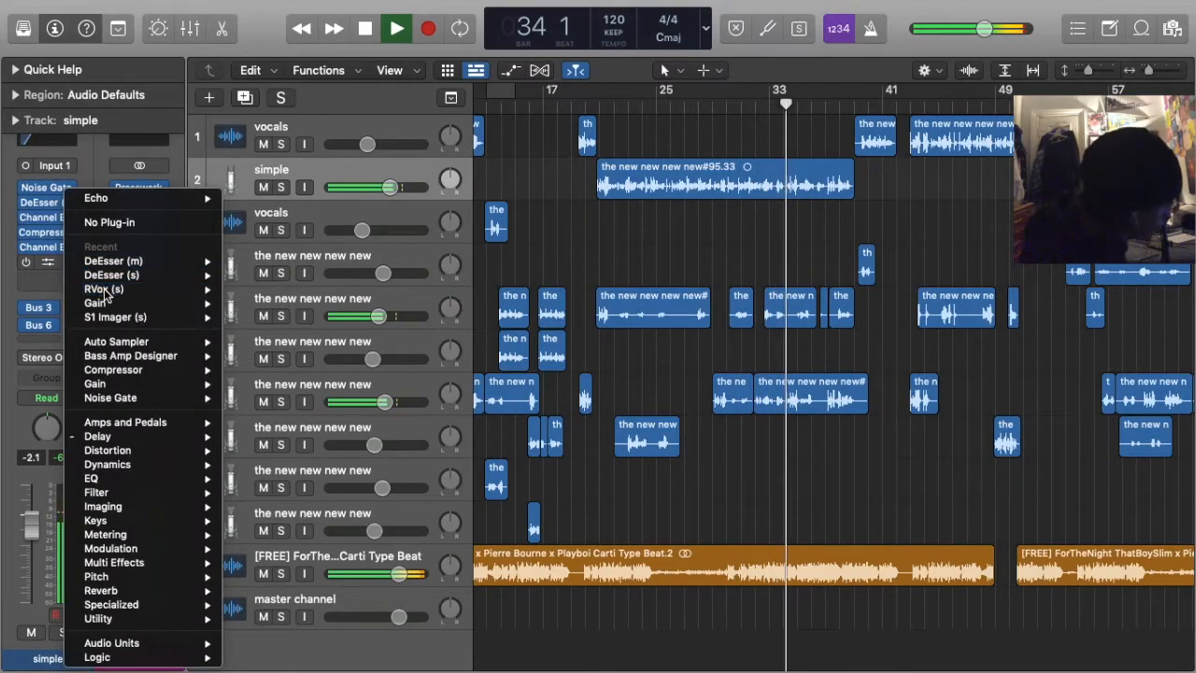
{"action": "left_click", "coordinate": [105, 290]}
{"action": "left_click_drag", "start_coordinate": [603, 359], "coordinate": [603, 383]}
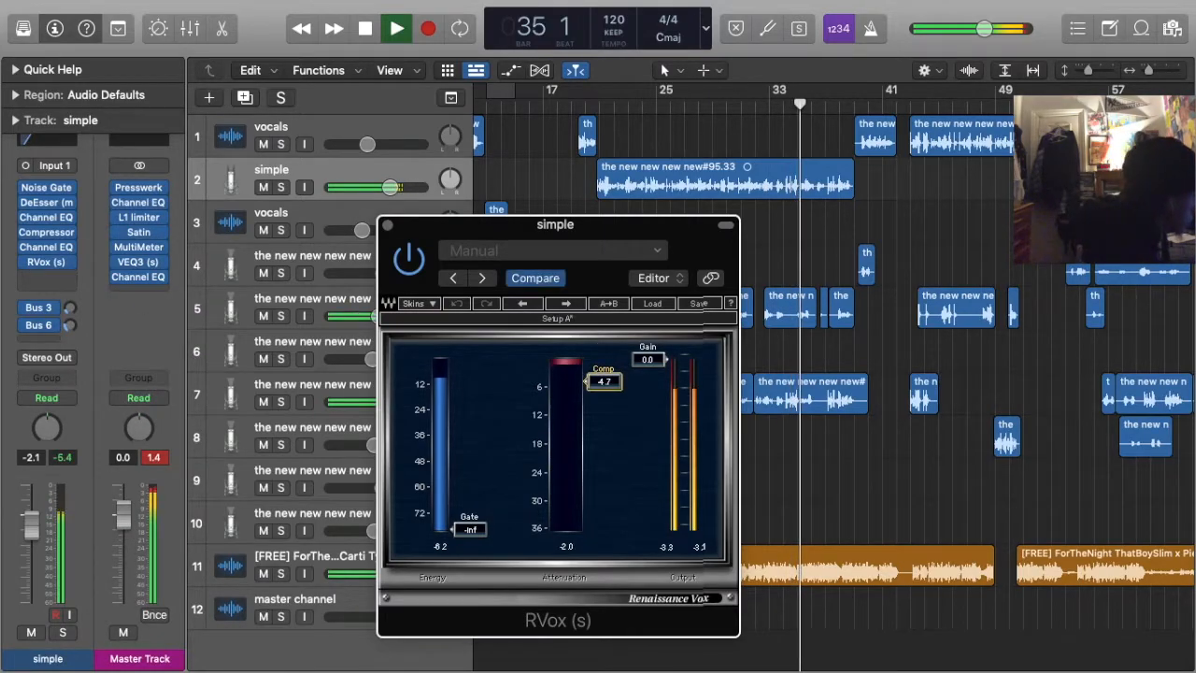
{"action": "left_click", "coordinate": [387, 225]}
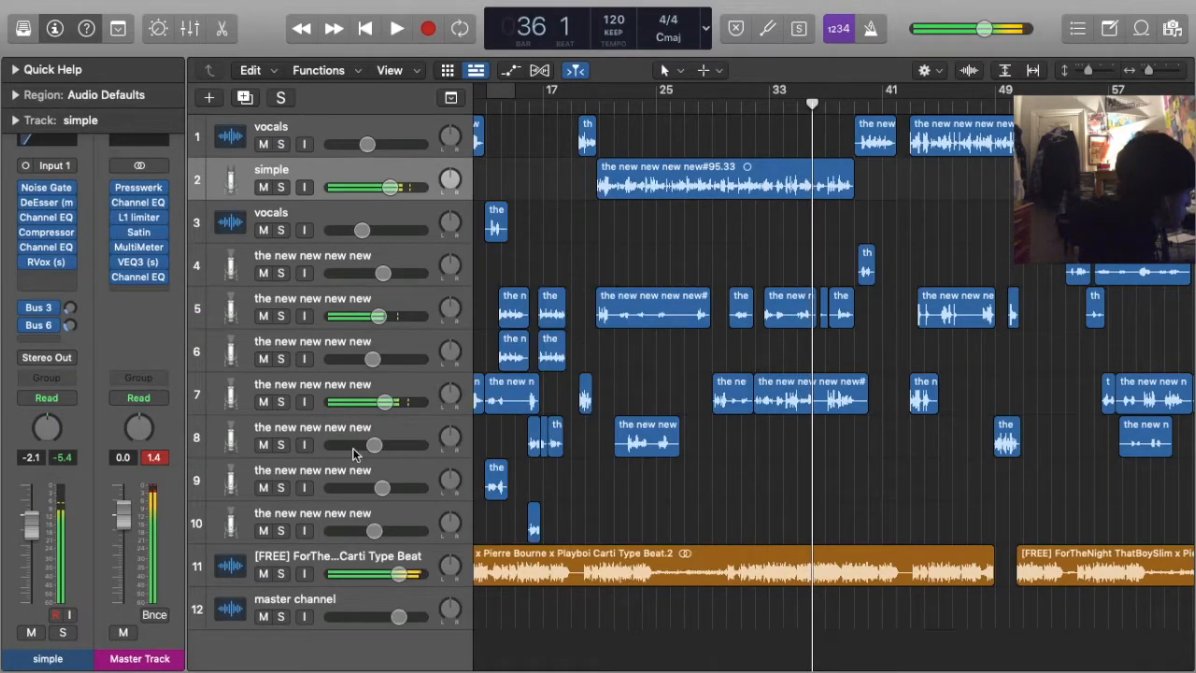
Audition the beat on track 11 soloed while setting its Channel EQ's 166 Hz band to 181 Hz and -0.1 dB, and the high cut to 12500 Hz
{"action": "left_click", "coordinate": [296, 565]}
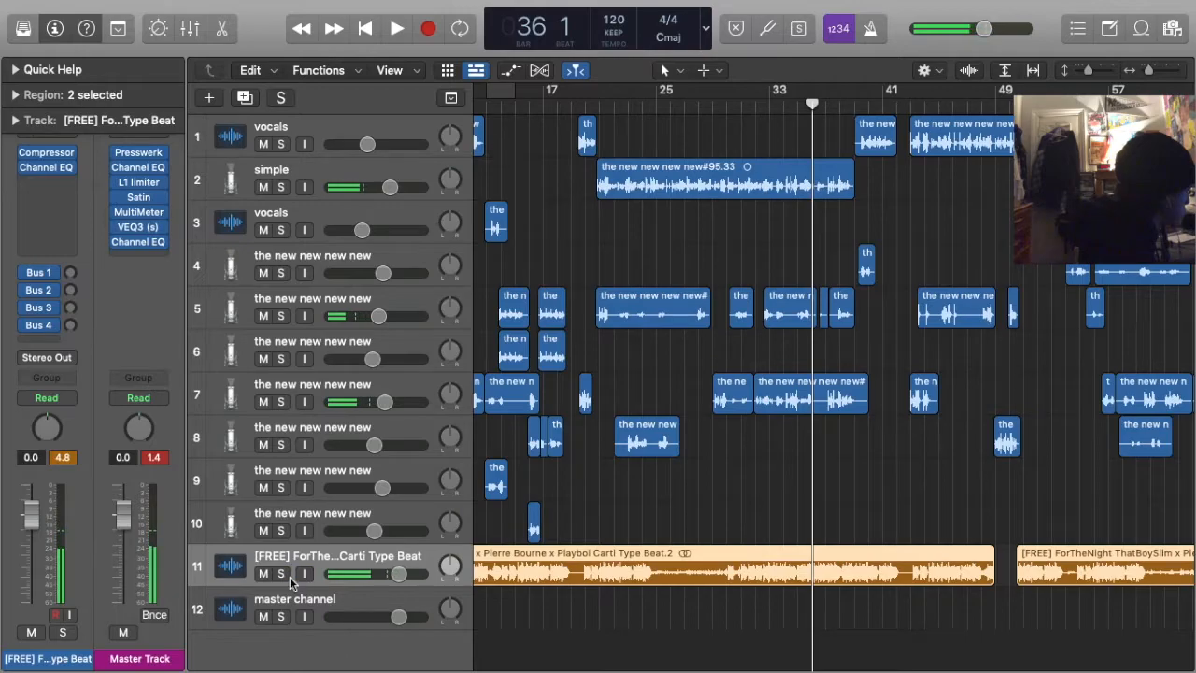
{"action": "left_click", "coordinate": [283, 576]}
{"action": "key", "text": "space"}
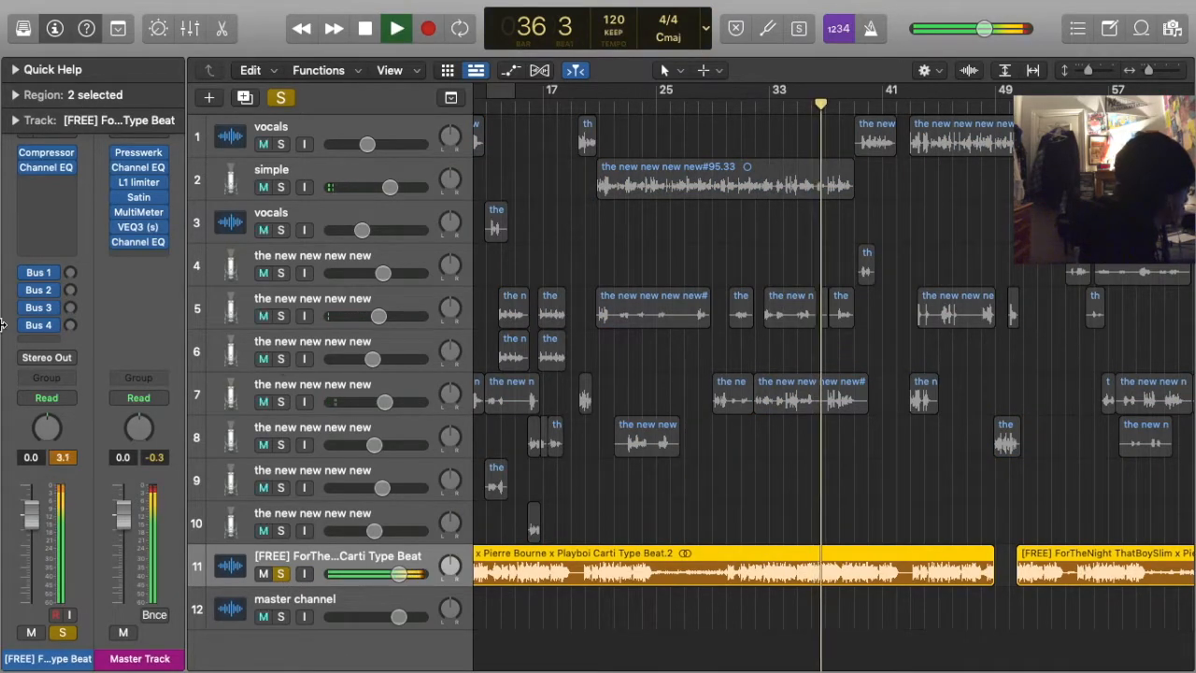
{"action": "left_click", "coordinate": [43, 172]}
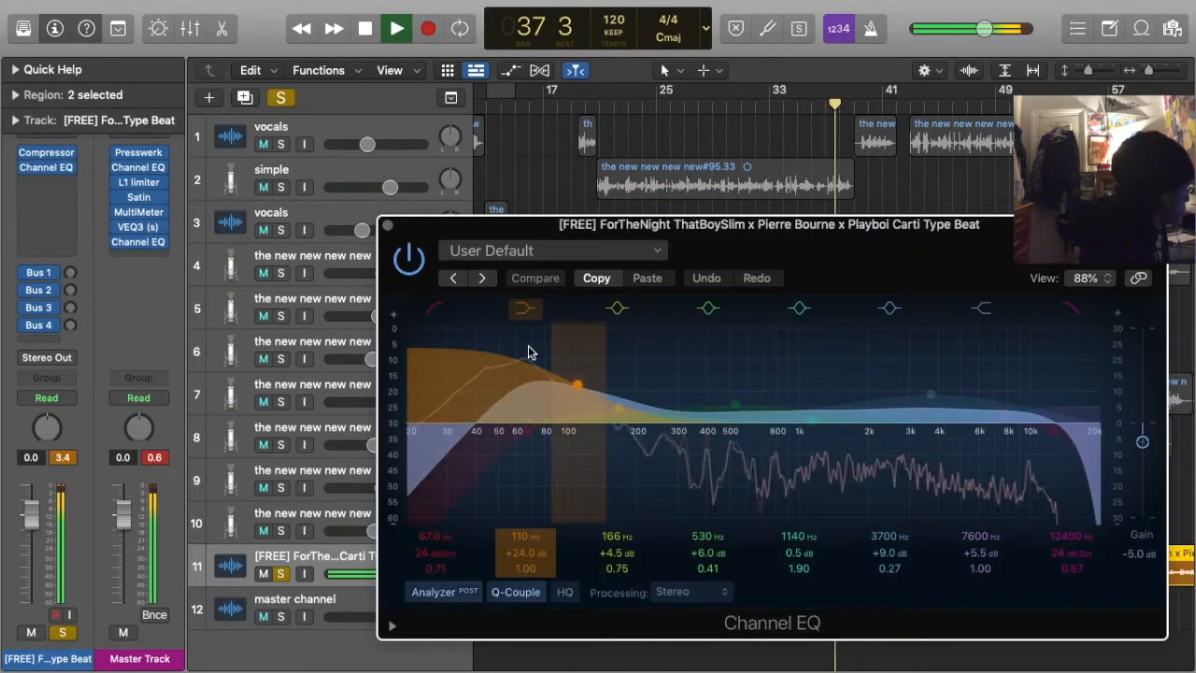
{"action": "left_click_drag", "start_coordinate": [640, 416], "coordinate": [648, 425]}
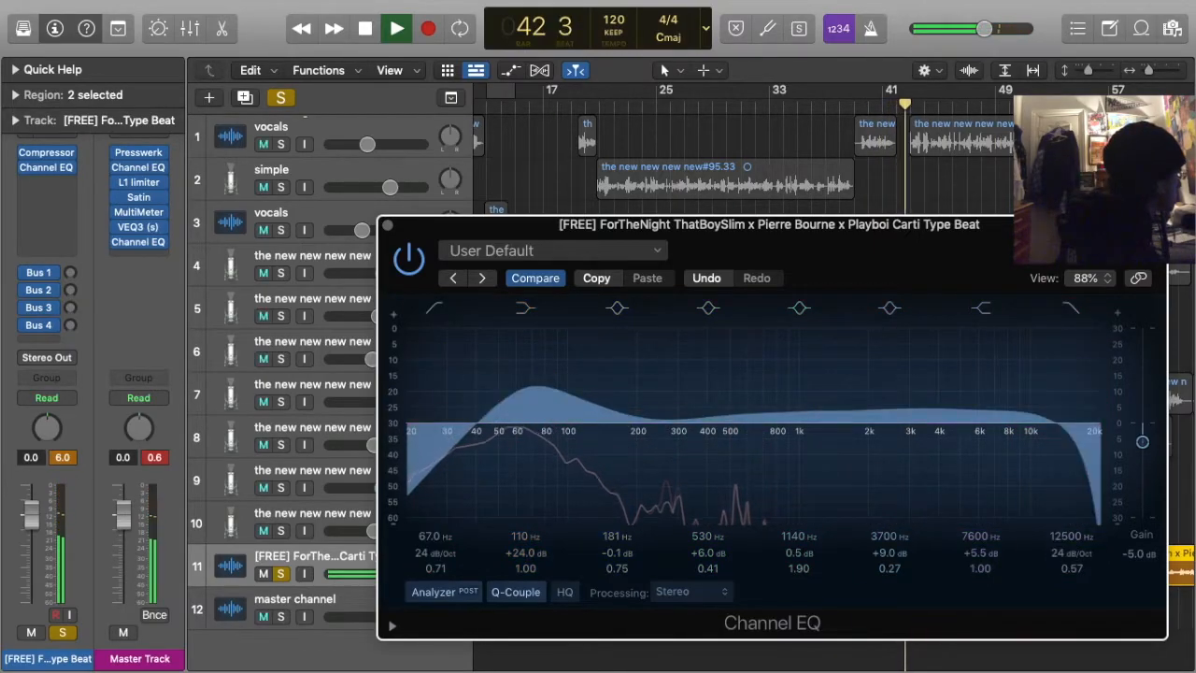
{"action": "left_click", "coordinate": [280, 98]}
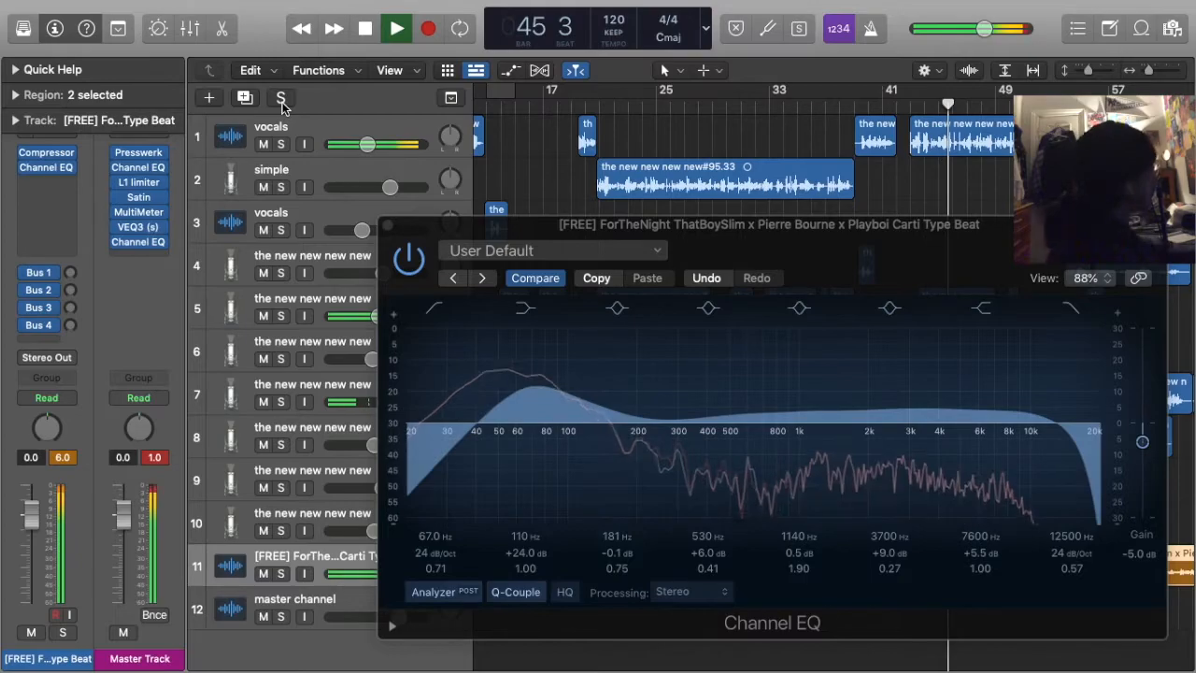
{"action": "left_click", "coordinate": [388, 226]}
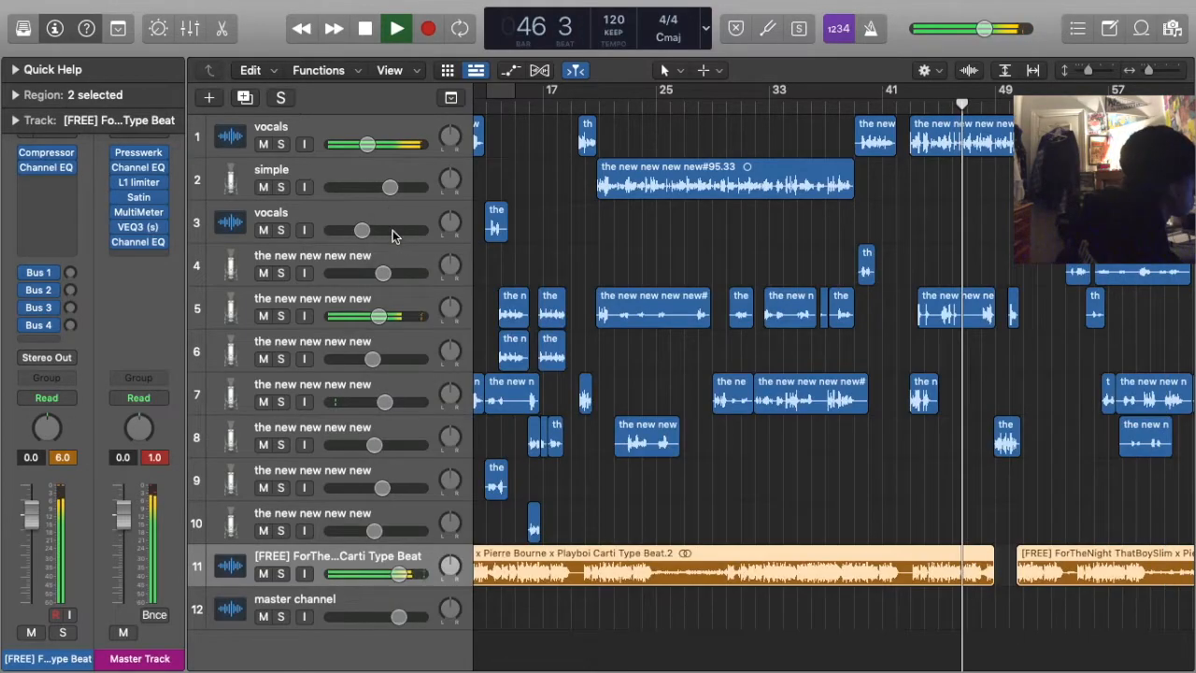
Move the long vocal region starting near bar 43 from track 1 to track 2 and listen to it
{"action": "left_click", "coordinate": [993, 146]}
{"action": "left_click_drag", "start_coordinate": [968, 149], "coordinate": [967, 192]}
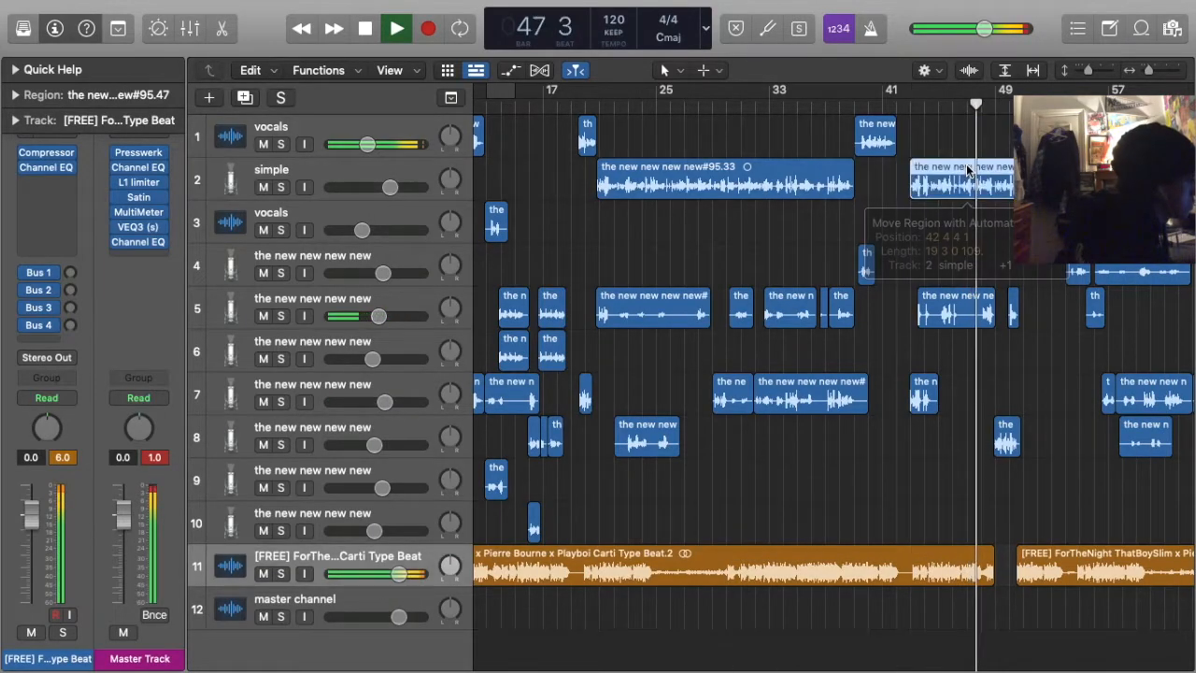
{"action": "left_click", "coordinate": [890, 196]}
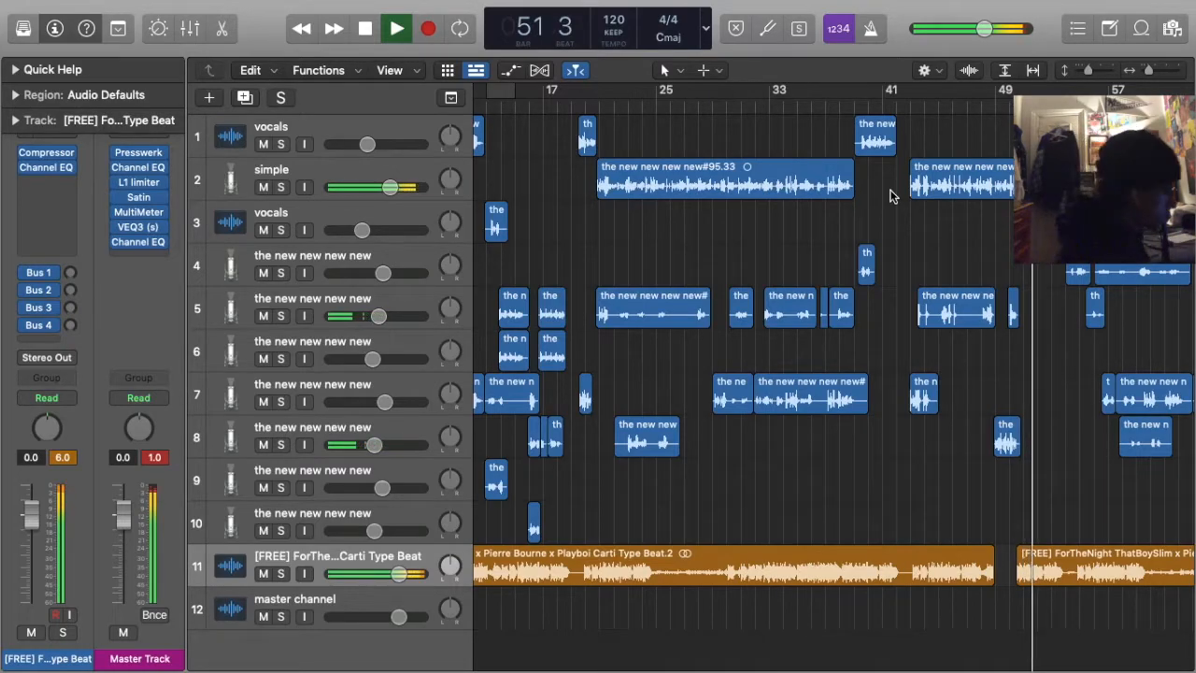
Undo the vocal region's move to track 2 and replay the song from about bar 49 to compare the sound
{"action": "key", "text": "super+z"}
{"action": "left_click", "coordinate": [1007, 105]}
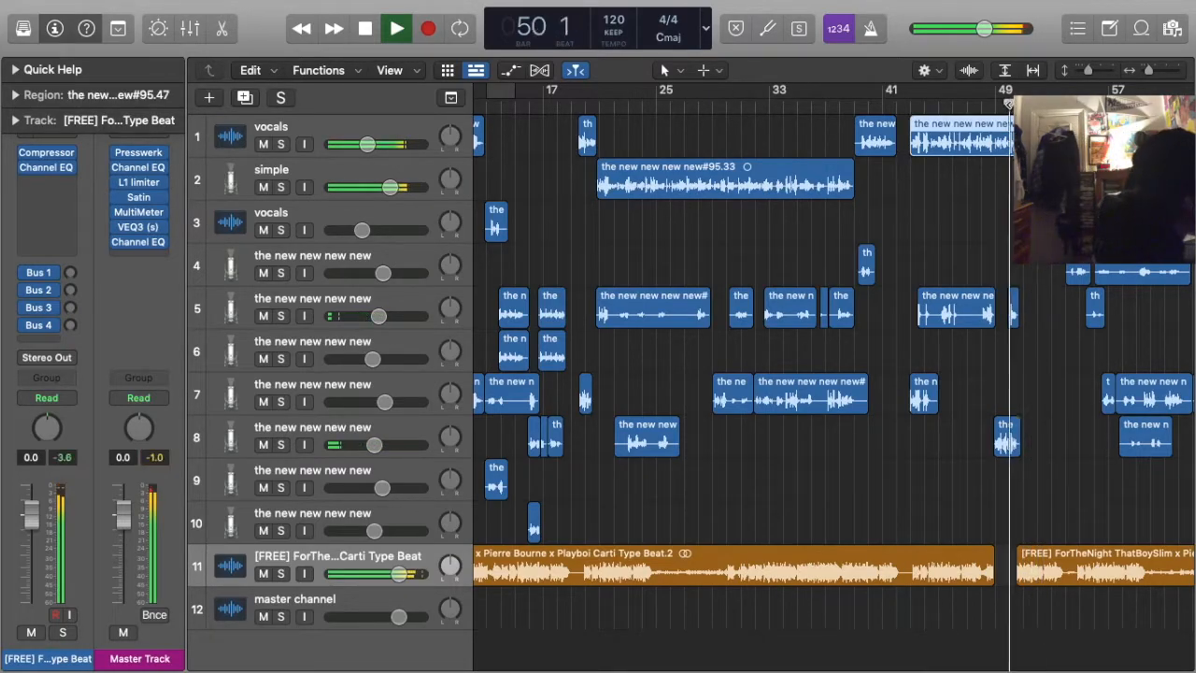
{"action": "left_click", "coordinate": [985, 198]}
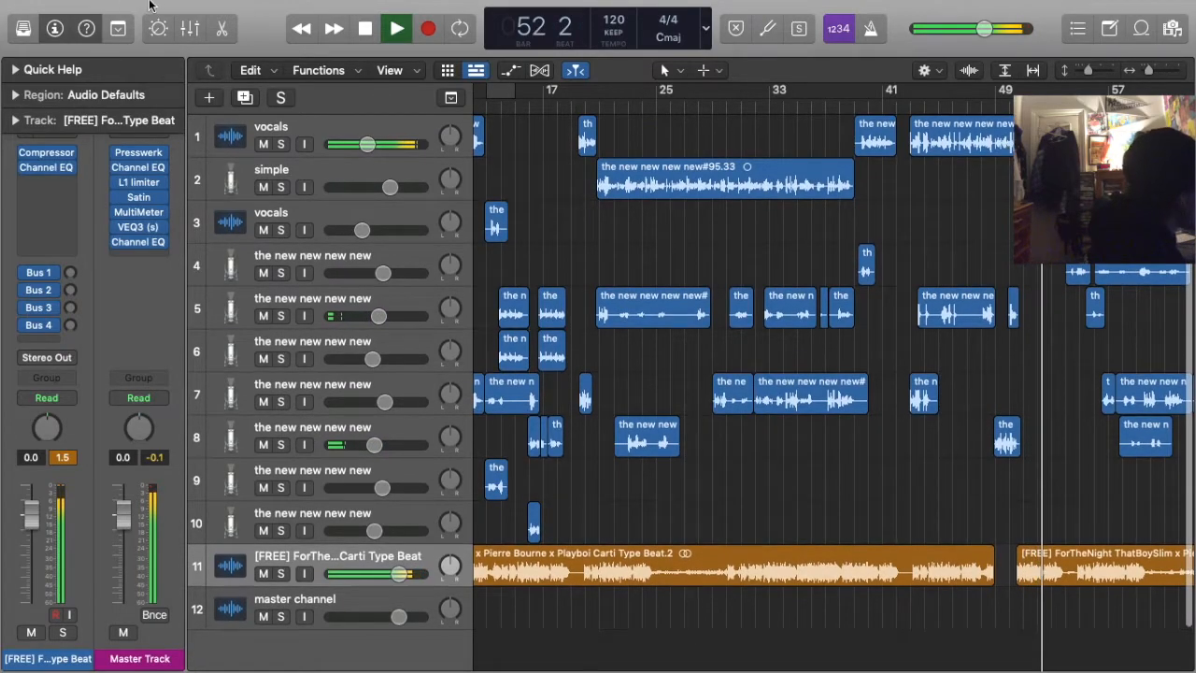
Redo the drag that places the long vocal region on track 2
{"action": "left_click", "coordinate": [177, 10]}
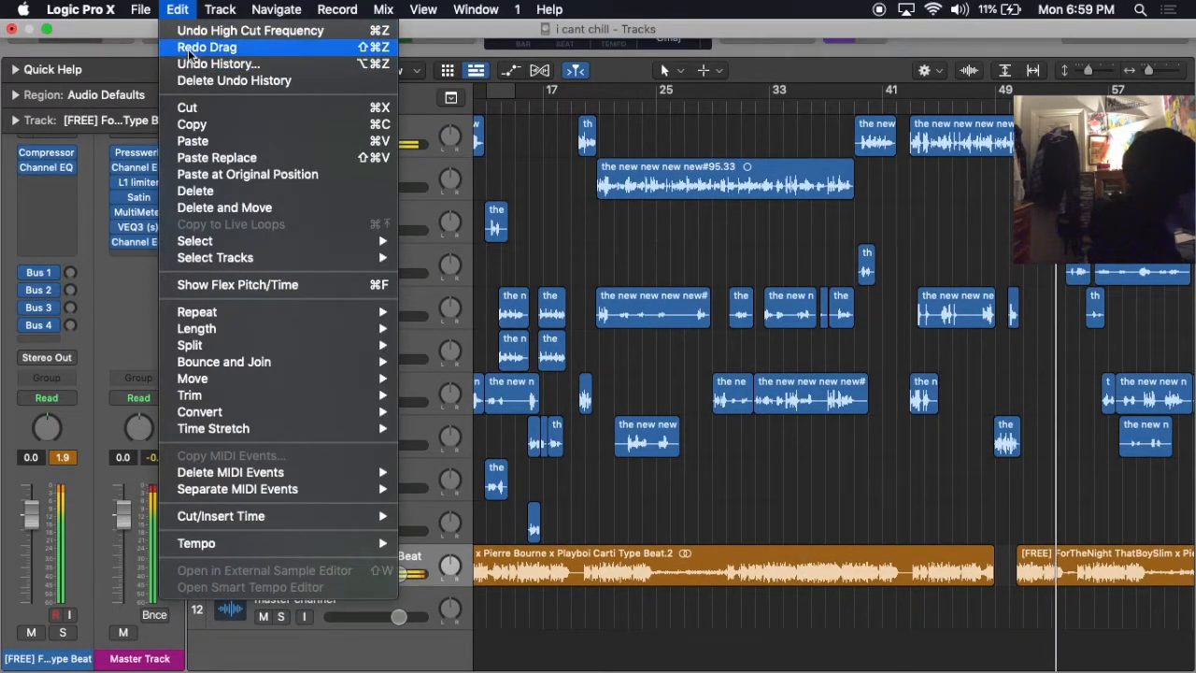
{"action": "left_click", "coordinate": [251, 30]}
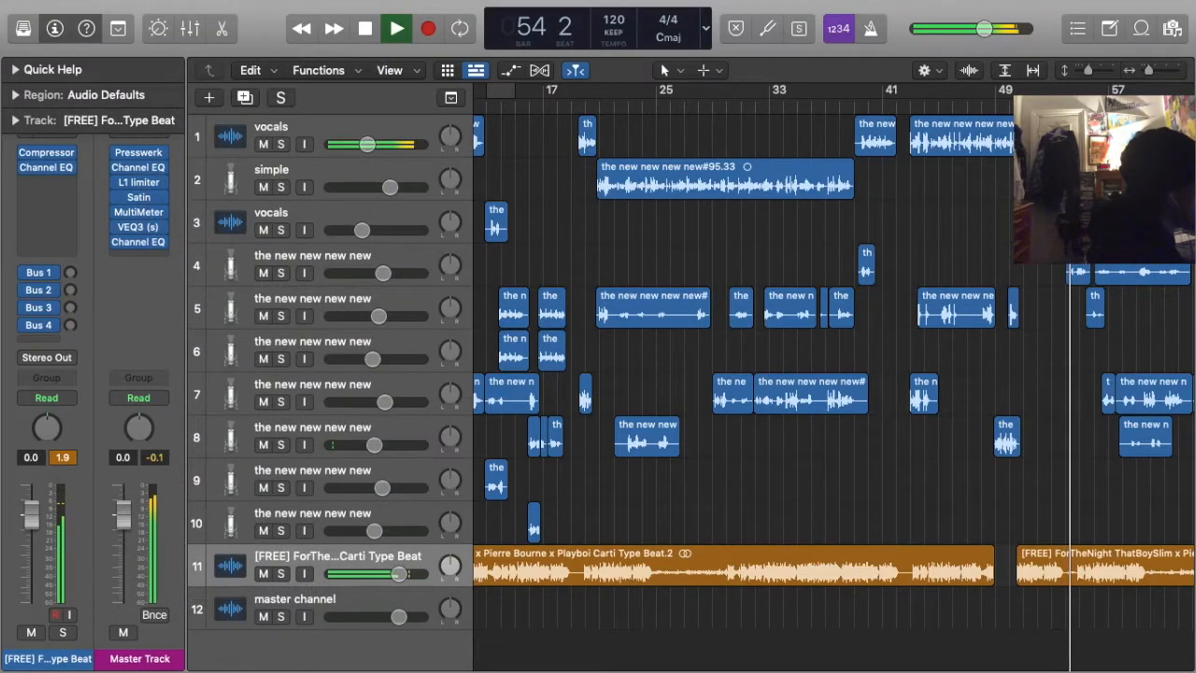
{"action": "left_click", "coordinate": [989, 138]}
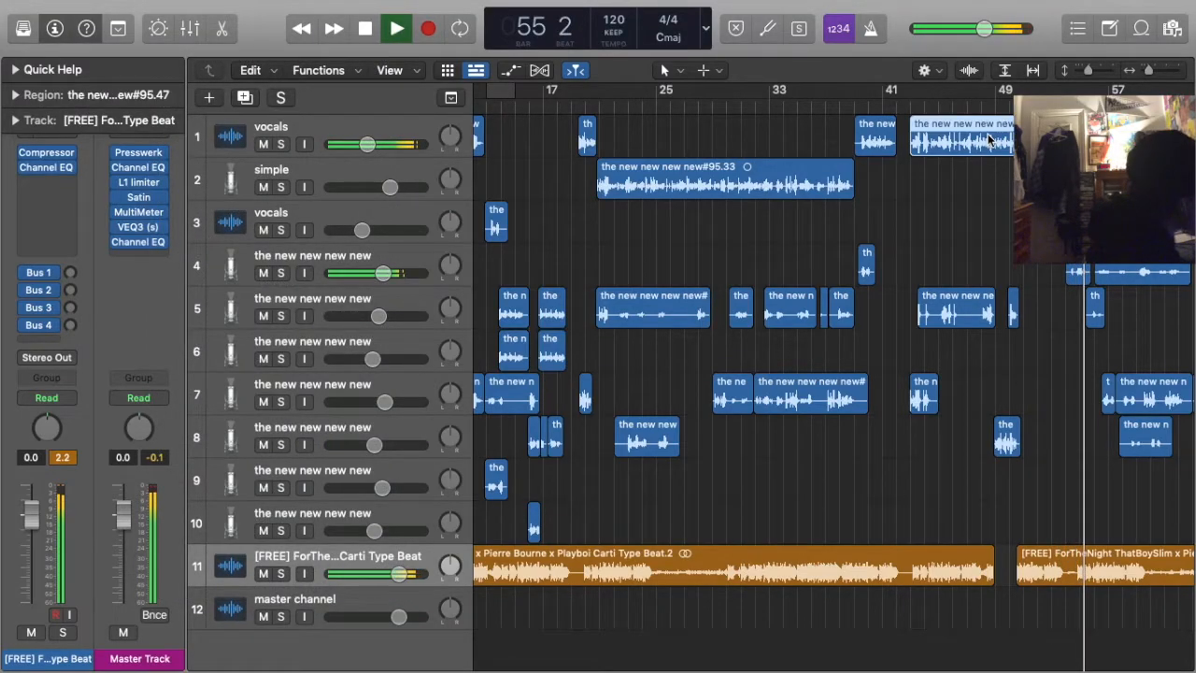
{"action": "left_click", "coordinate": [140, 9]}
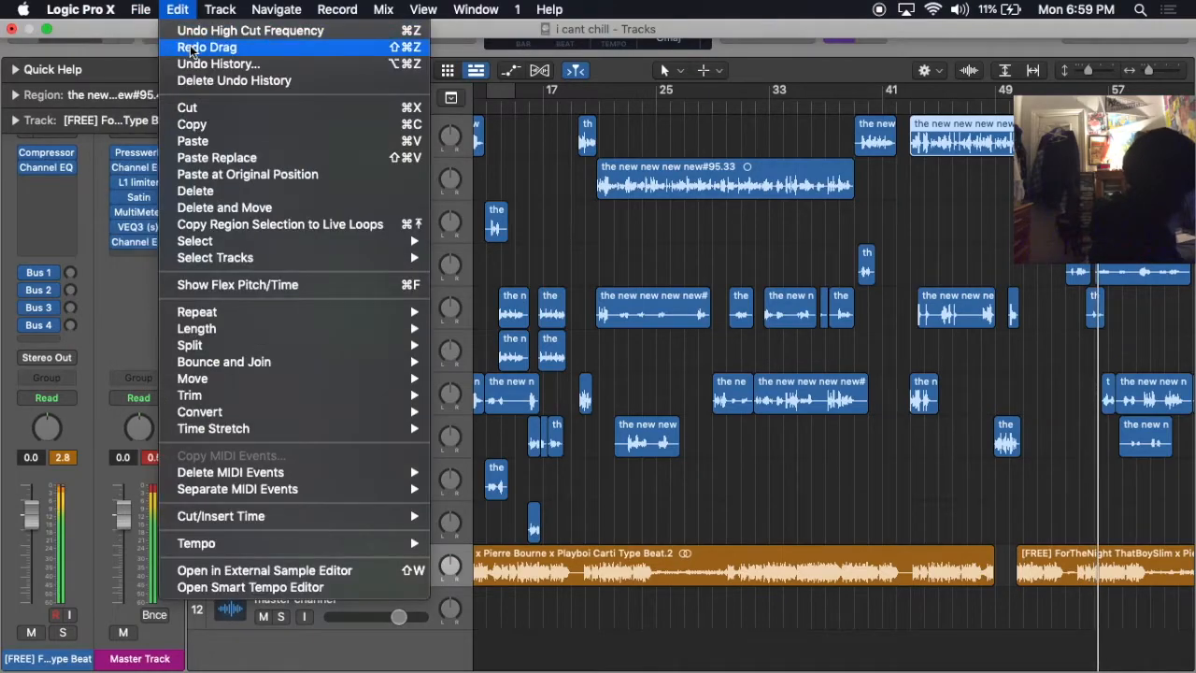
{"action": "left_click", "coordinate": [201, 47]}
{"action": "left_click", "coordinate": [171, 5]}
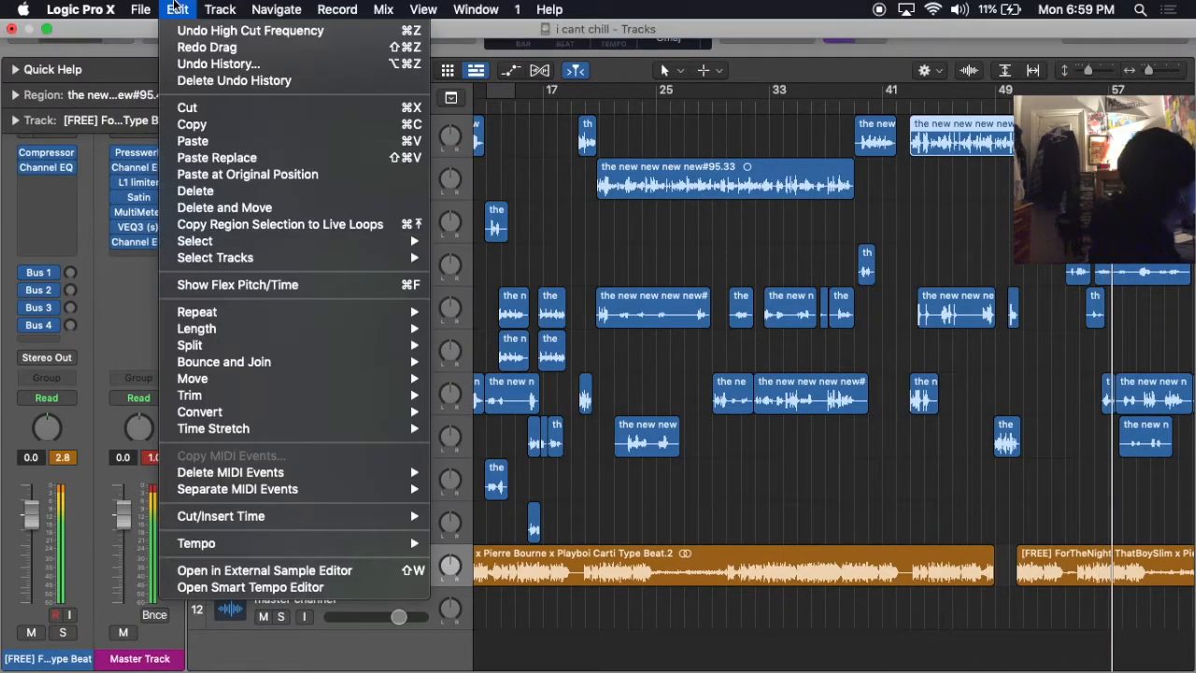
{"action": "left_click", "coordinate": [198, 45]}
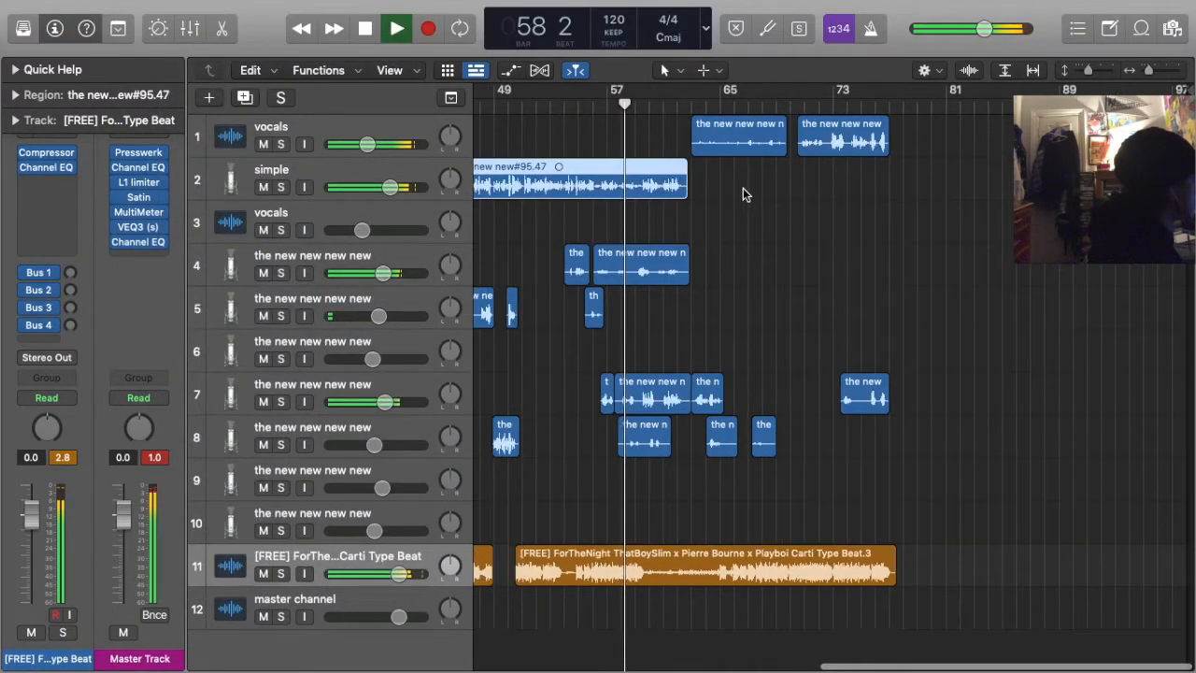
Clear the region selection, stop playback and select track 2 with its regions
{"action": "scroll", "coordinate": [741, 207], "scroll_direction": "left", "scroll_amount": 3}
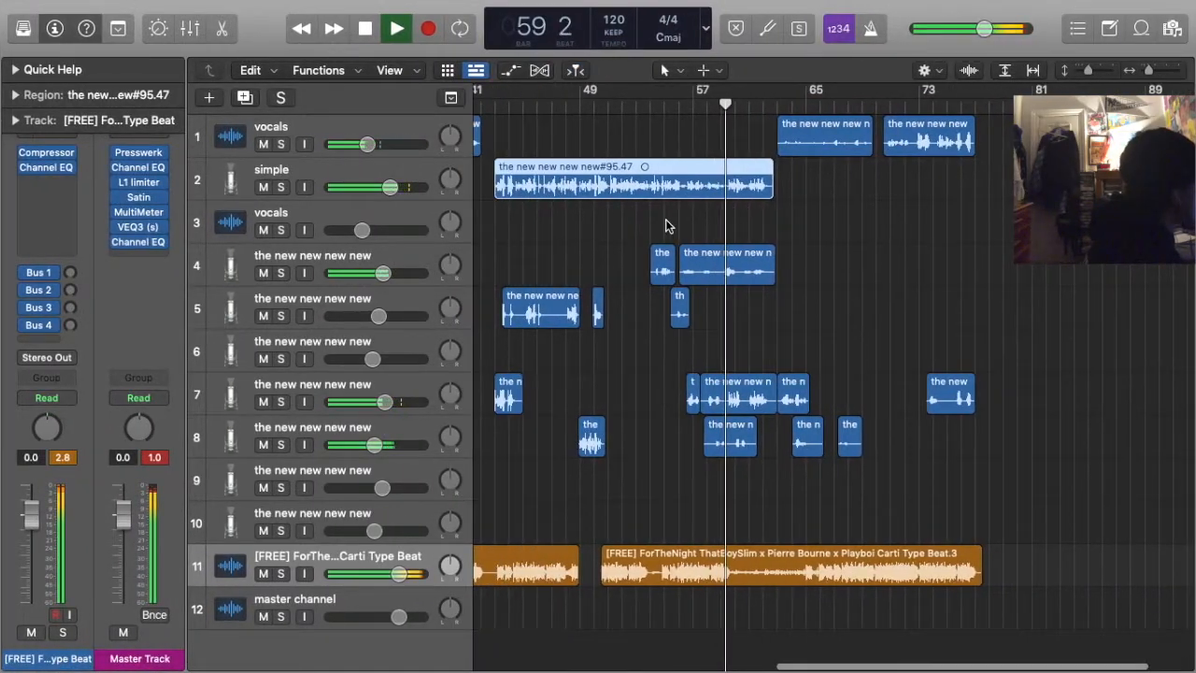
{"action": "right_click", "coordinate": [610, 222]}
{"action": "left_click", "coordinate": [572, 225]}
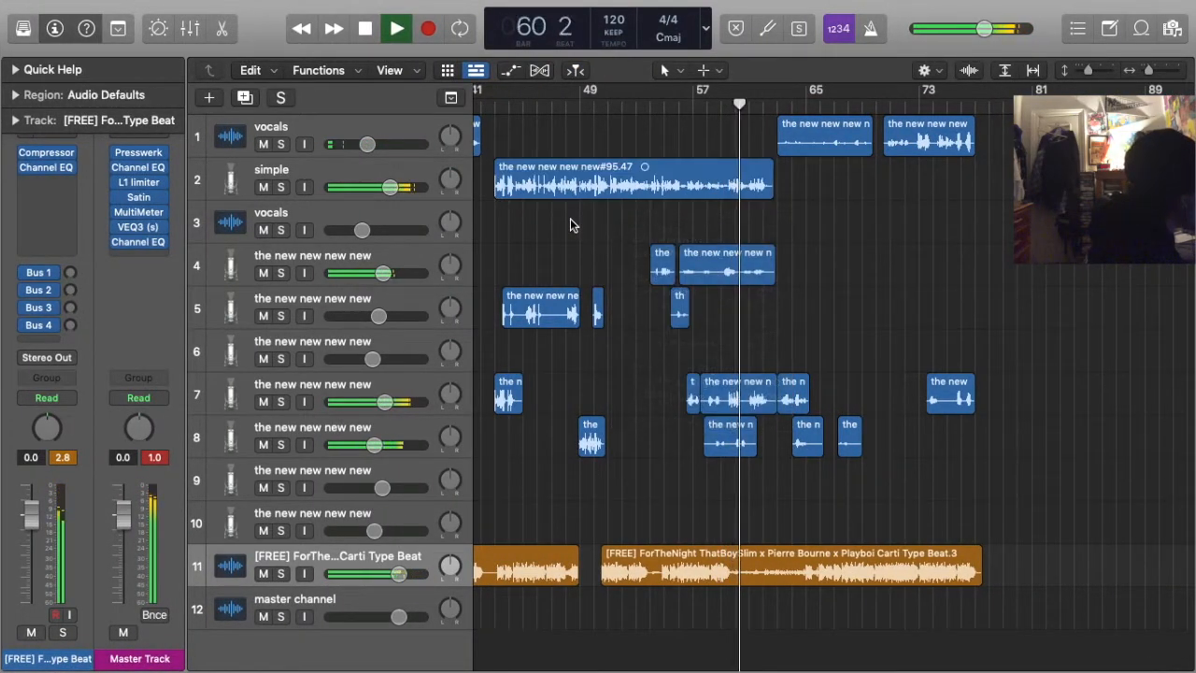
{"action": "scroll", "coordinate": [570, 217], "scroll_direction": "left", "scroll_amount": 5}
{"action": "key", "text": "space"}
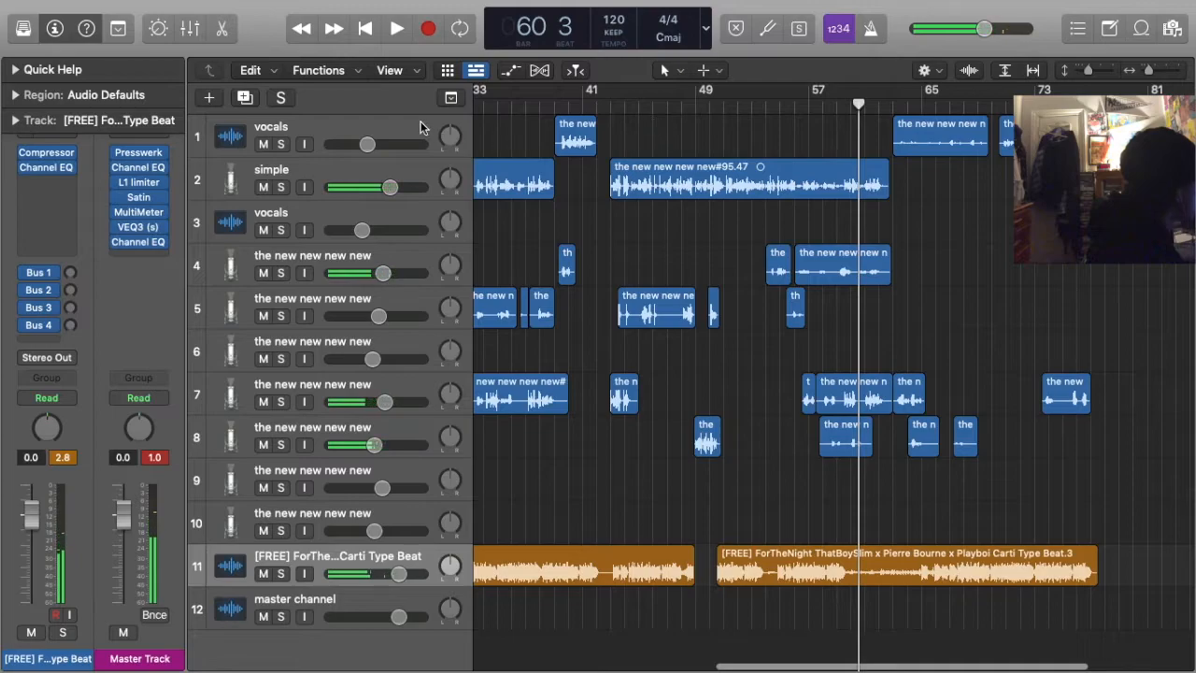
{"action": "left_click", "coordinate": [420, 127]}
{"action": "key", "text": "Down"}
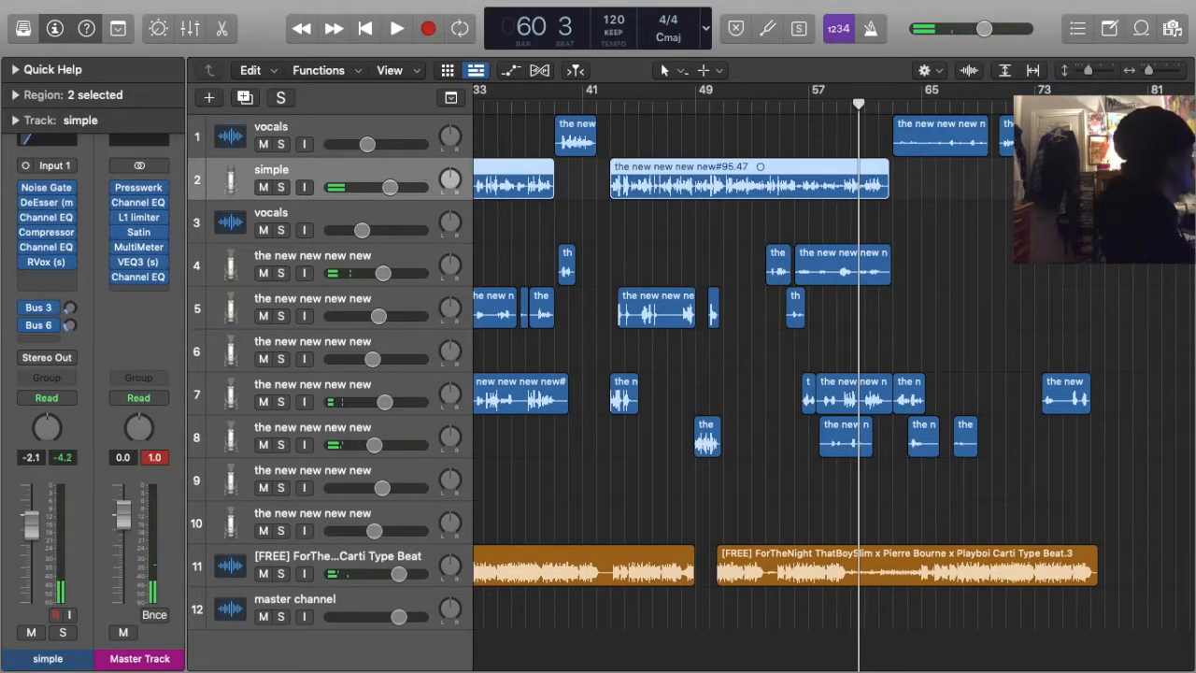
Replay the song from about bar 44 with the regions deselected to hear the vocals on track 2
{"action": "left_click", "coordinate": [631, 90]}
{"action": "key", "text": "space"}
{"action": "left_click", "coordinate": [666, 239]}
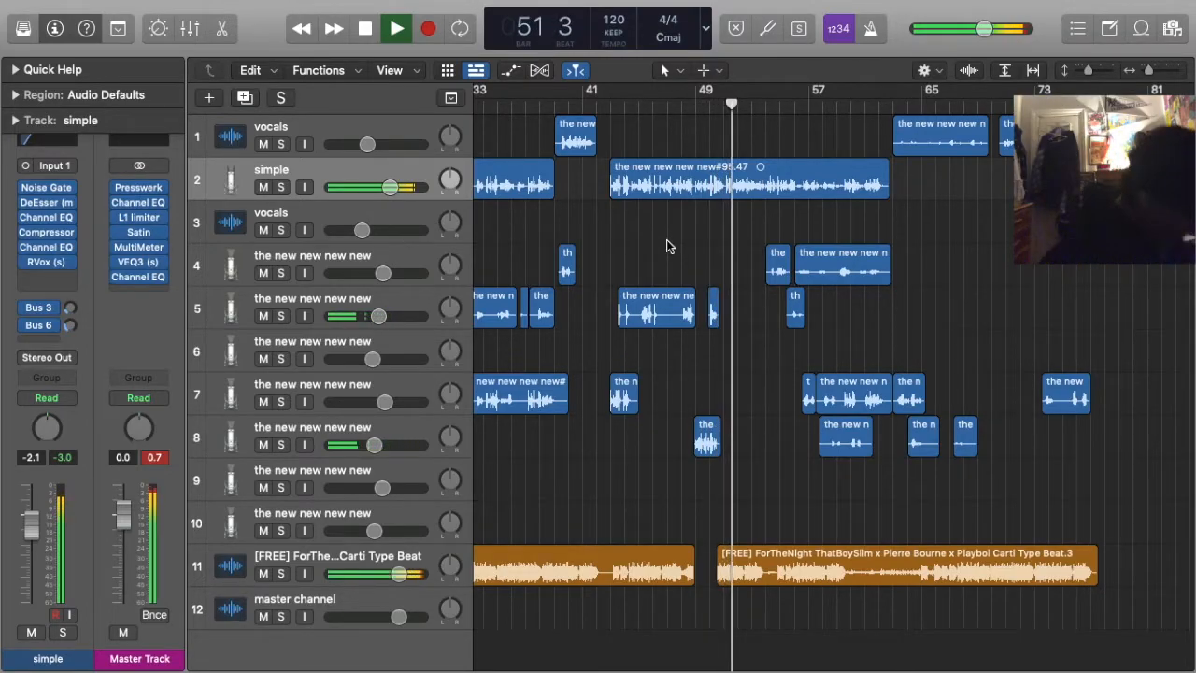
{"action": "key", "text": "space"}
Play the song from the beginning and lower the Master Track fader to -2.0 dB
{"action": "scroll", "coordinate": [666, 239], "scroll_direction": "left", "scroll_amount": 10}
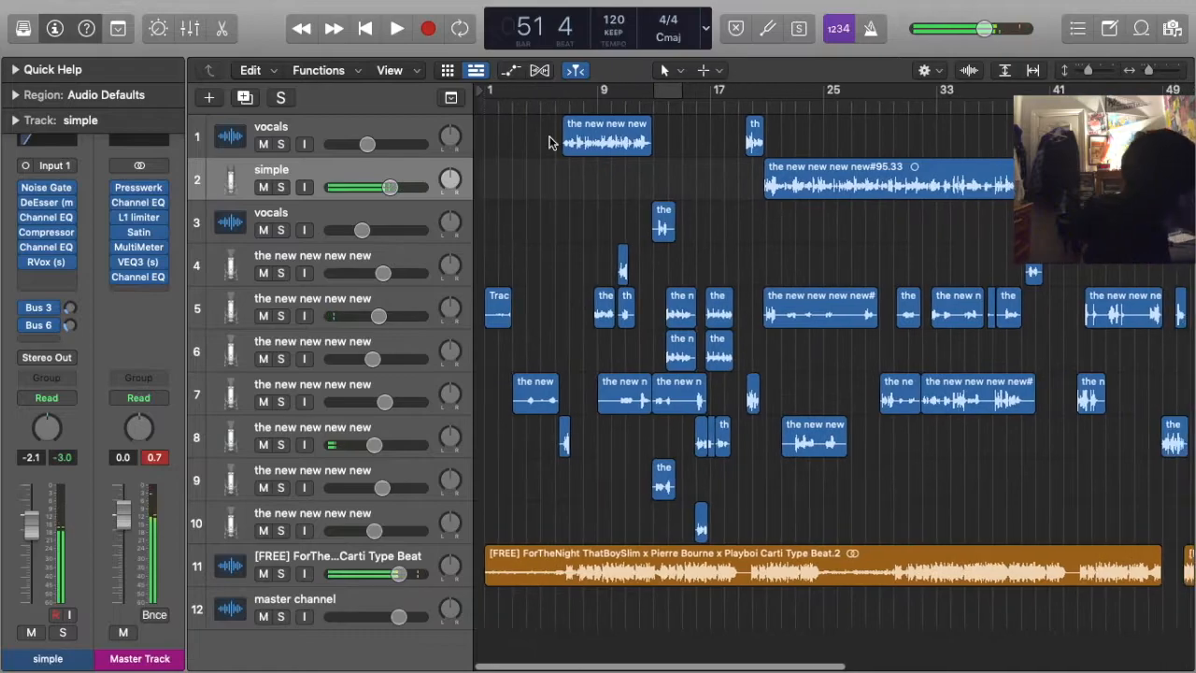
{"action": "key", "text": "Return"}
{"action": "key", "text": "space"}
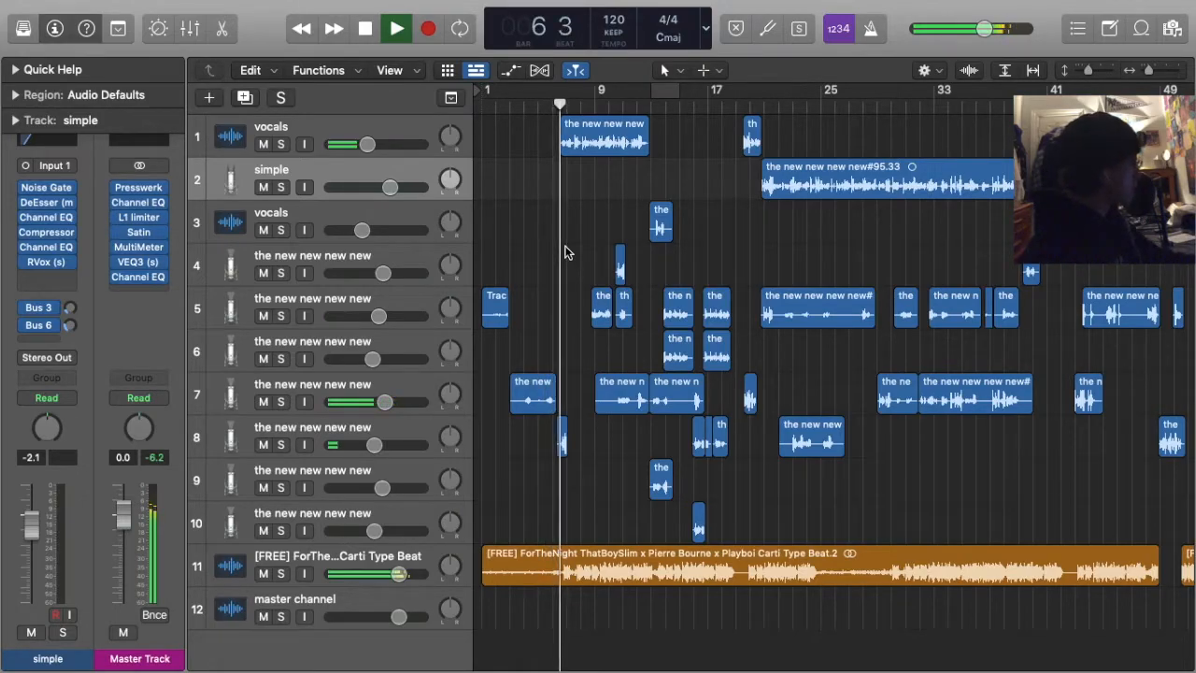
{"action": "key", "text": "space"}
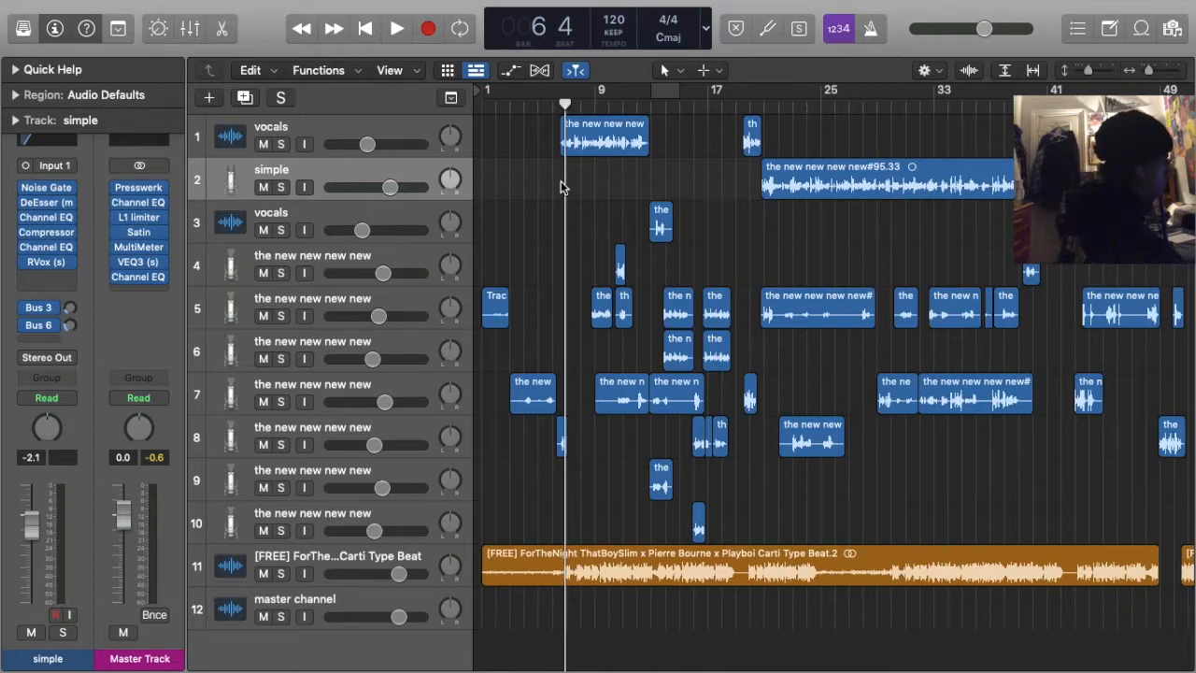
{"action": "key", "text": "space"}
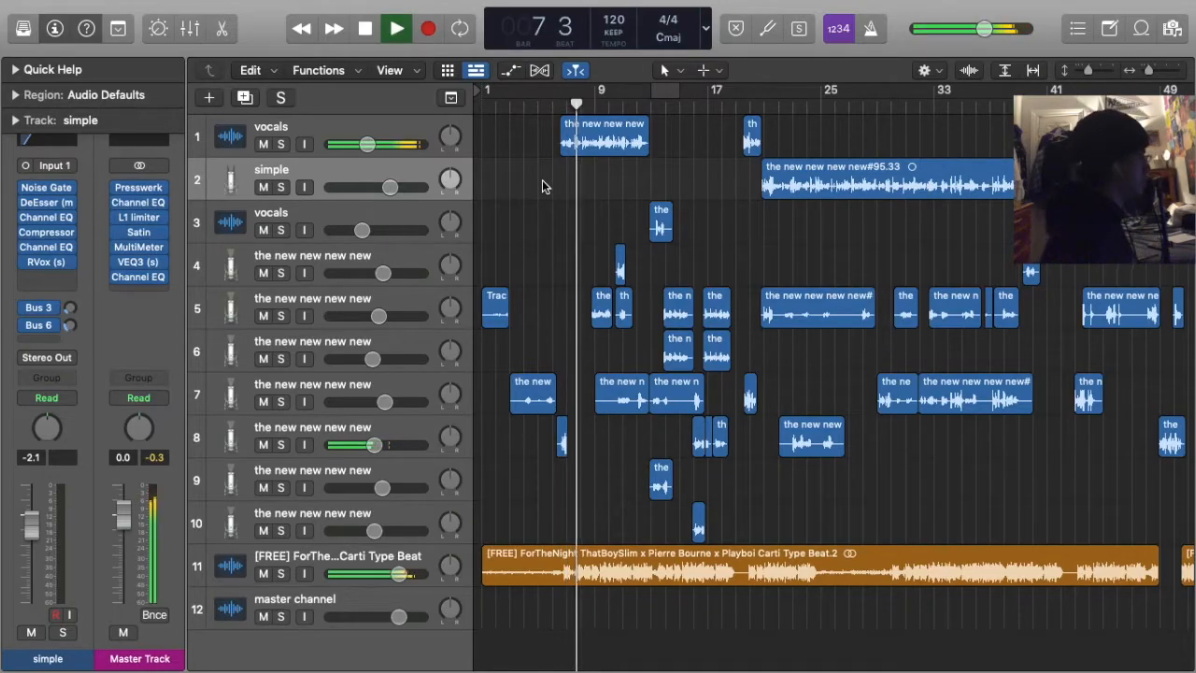
{"action": "left_click_drag", "start_coordinate": [123, 517], "coordinate": [122, 524]}
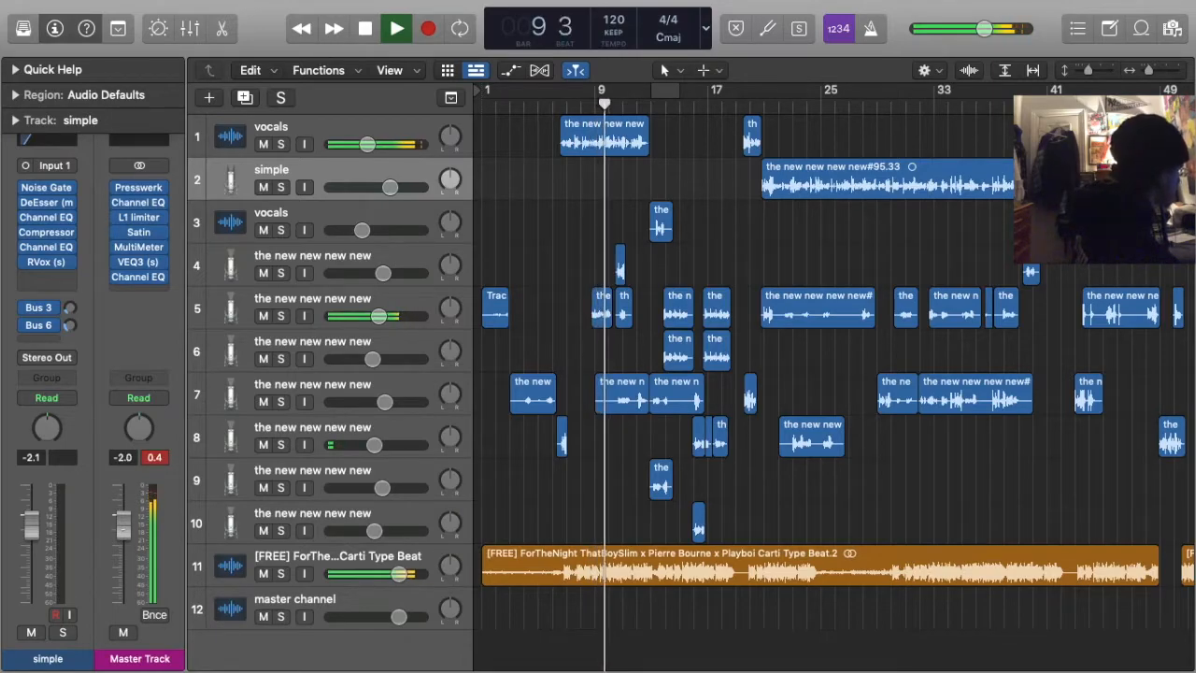
Place the Gain plug-in first in the track 1 vocals effect chain and set its gain to -3.1 dB
{"action": "left_click", "coordinate": [299, 122]}
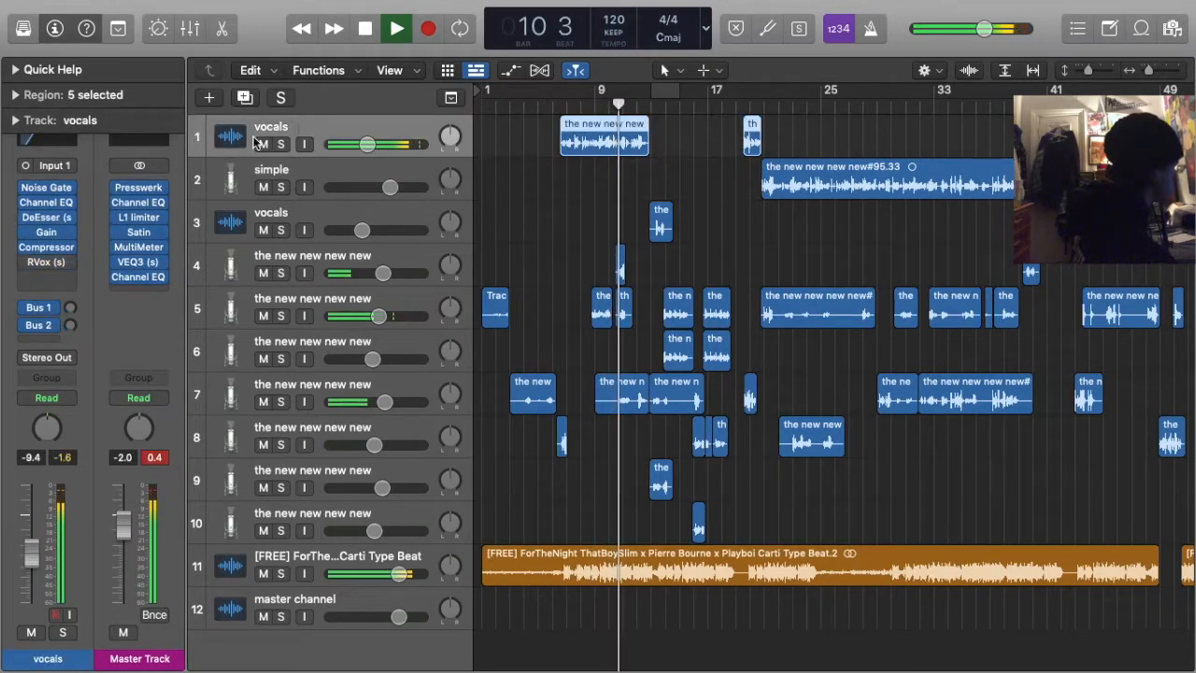
{"action": "left_click", "coordinate": [45, 231]}
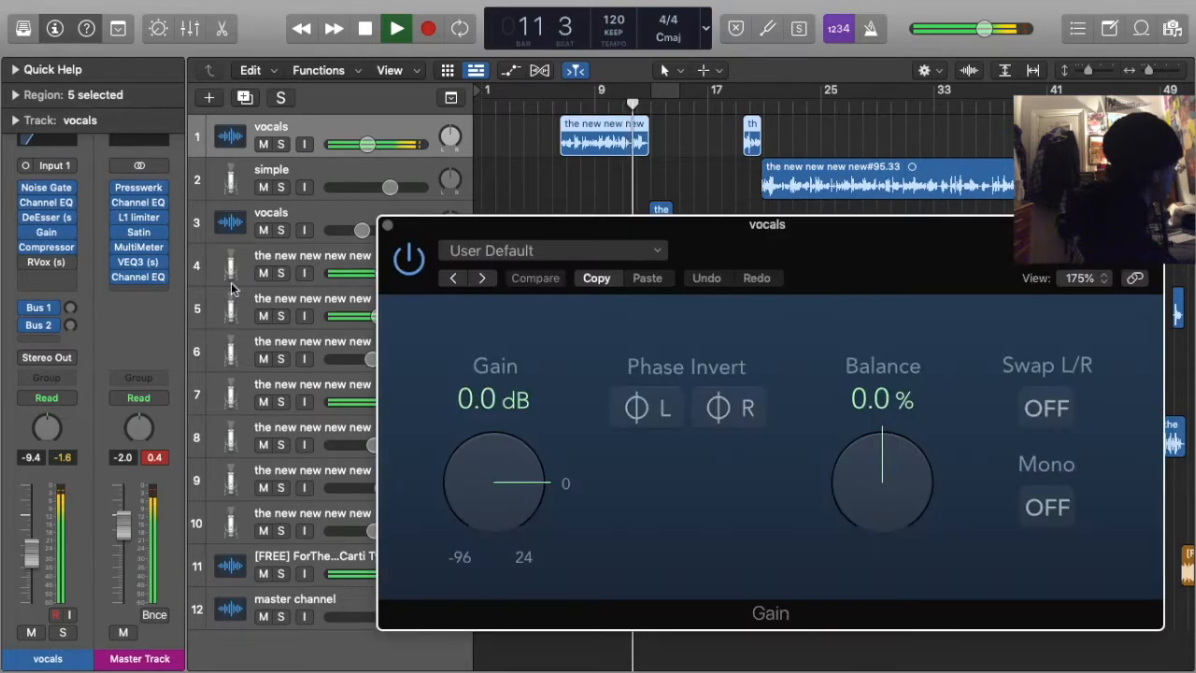
{"action": "left_click", "coordinate": [386, 225]}
{"action": "left_click_drag", "start_coordinate": [45, 217], "coordinate": [44, 190]}
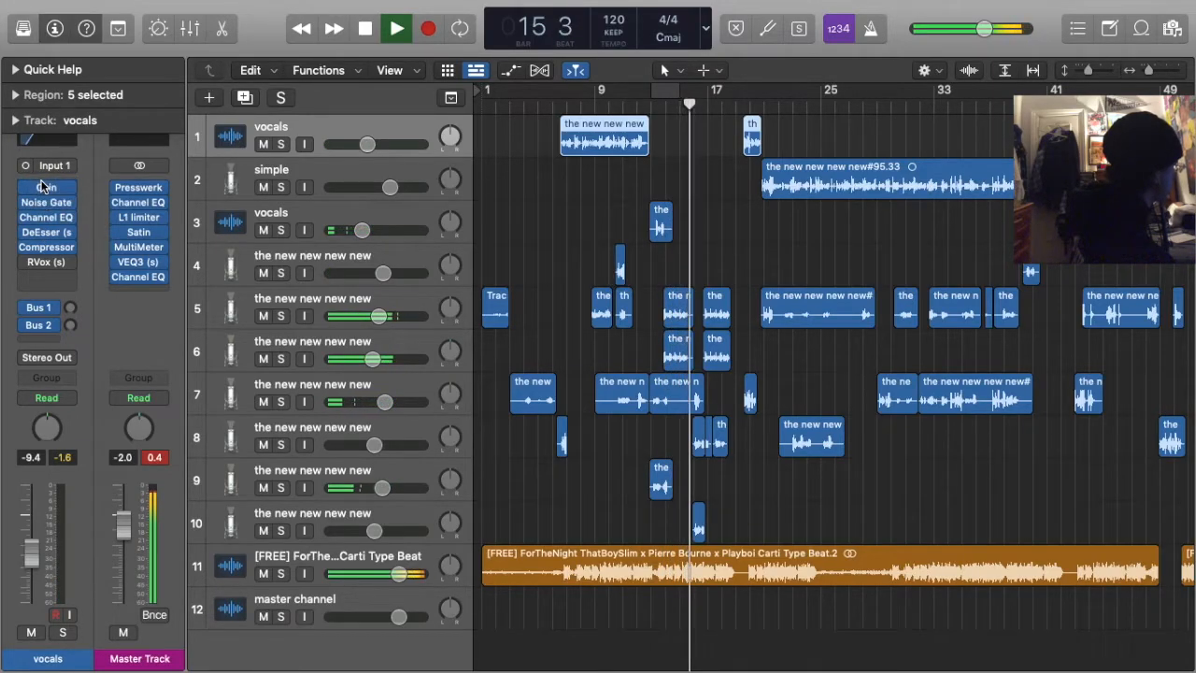
{"action": "left_click", "coordinate": [44, 188]}
{"action": "left_click_drag", "start_coordinate": [493, 481], "coordinate": [493, 495]}
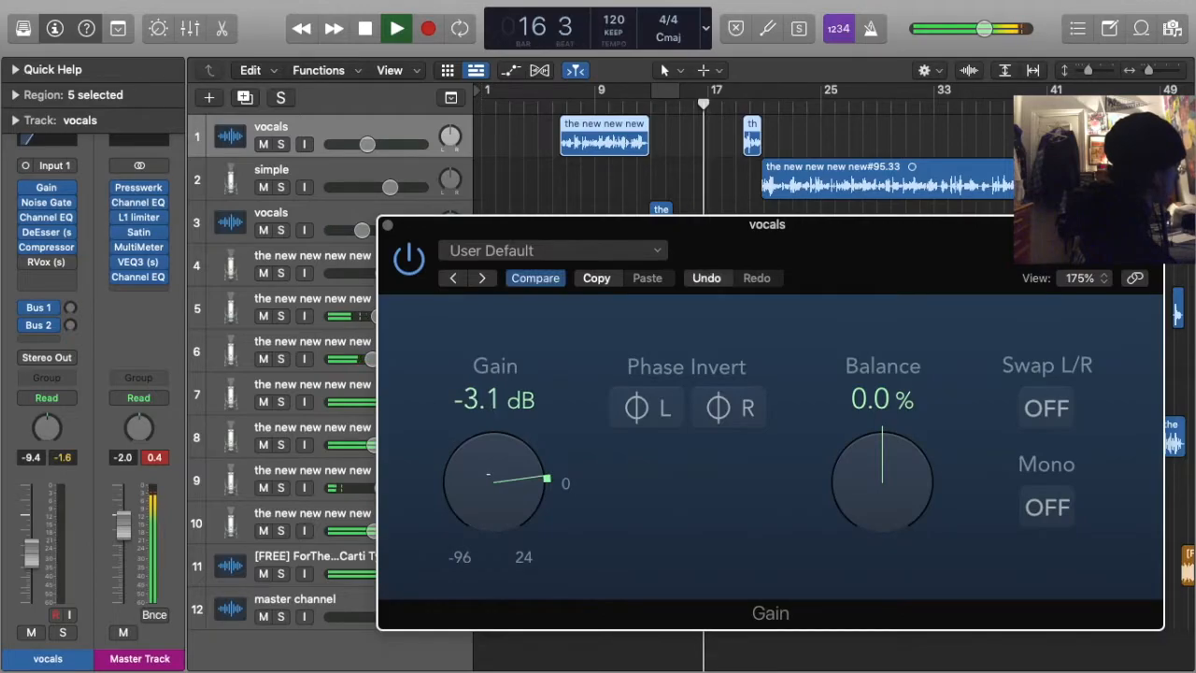
{"action": "key", "text": "super+w"}
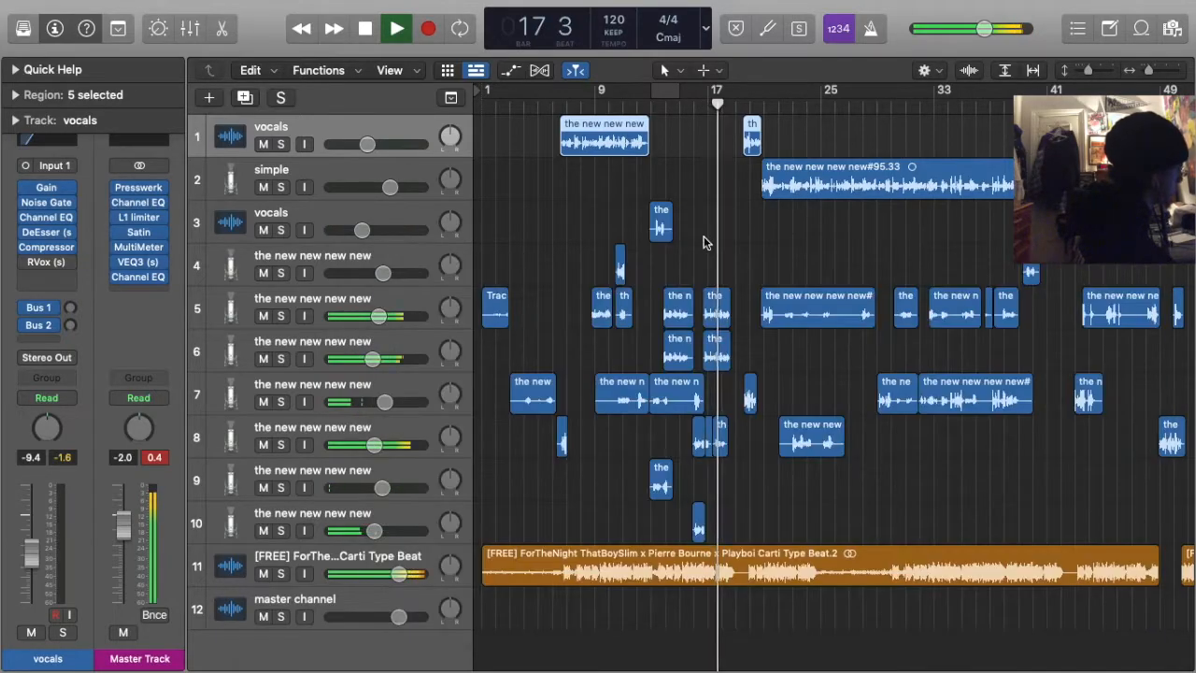
Clear the region selection and listen to the song through to about bar 47
{"action": "left_click", "coordinate": [700, 228]}
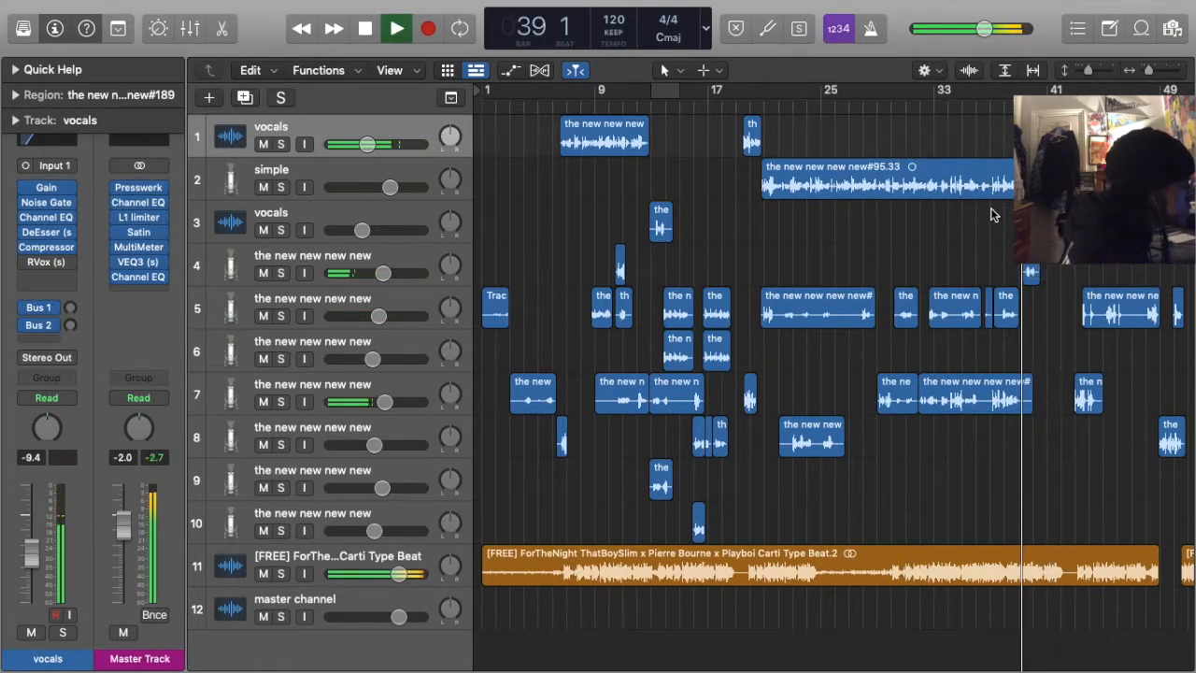
{"action": "left_click", "coordinate": [980, 209]}
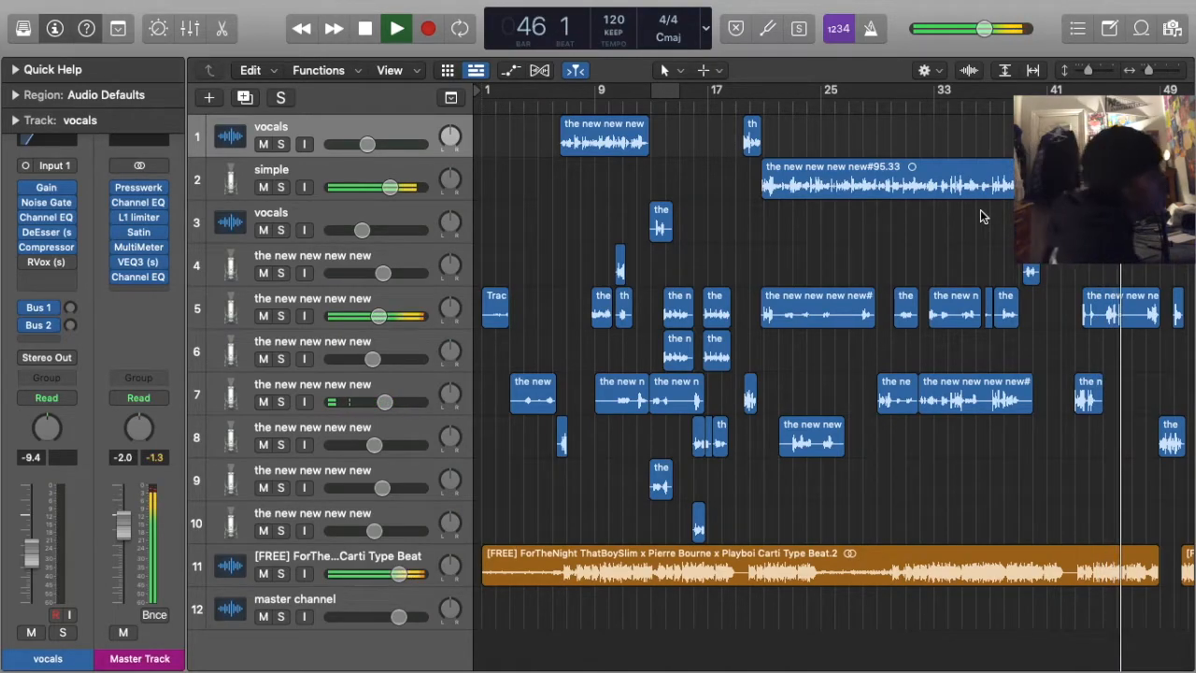
{"action": "scroll", "coordinate": [832, 374], "scroll_direction": "left", "scroll_amount": 5}
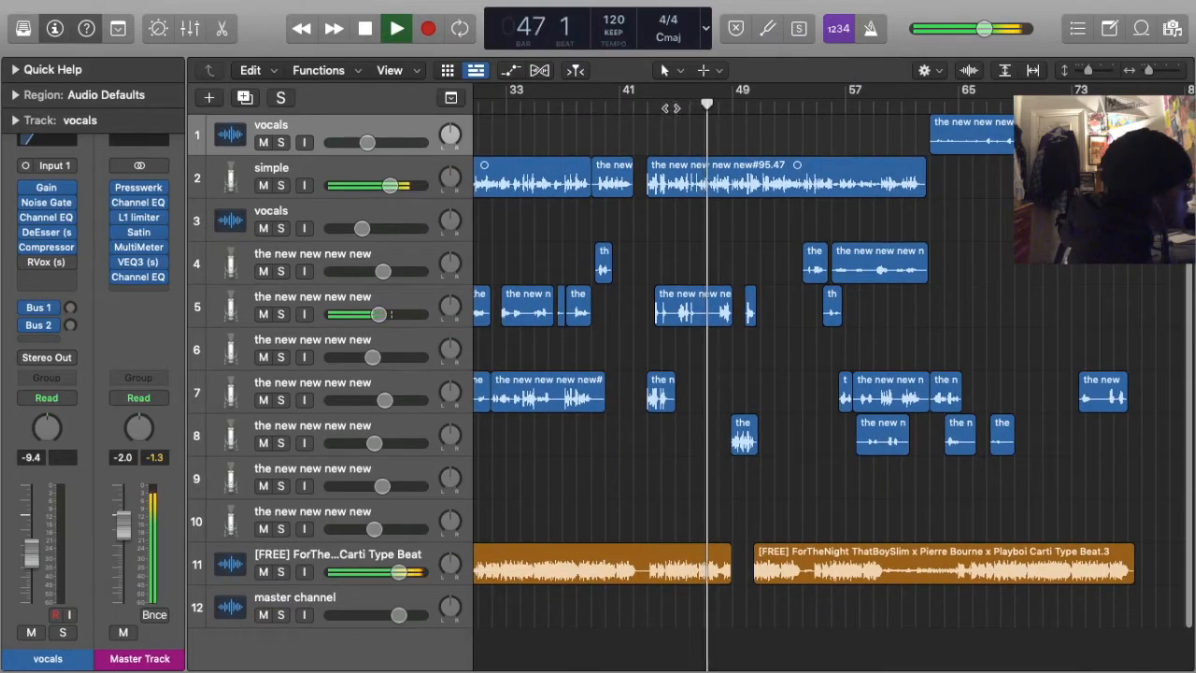
Split the long vocal region on track 2 at about bars 44 and 45 and move the short middle piece to track 1
{"action": "left_click", "coordinate": [651, 93]}
{"action": "left_click", "coordinate": [679, 185]}
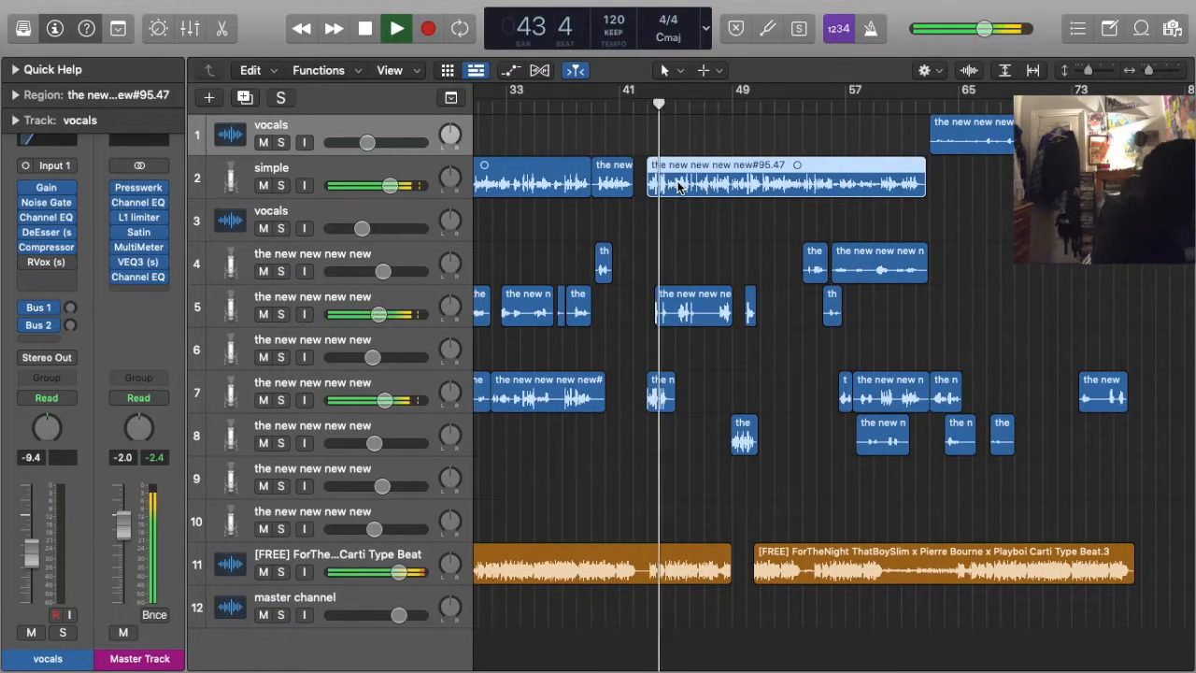
{"action": "key", "text": "super+t"}
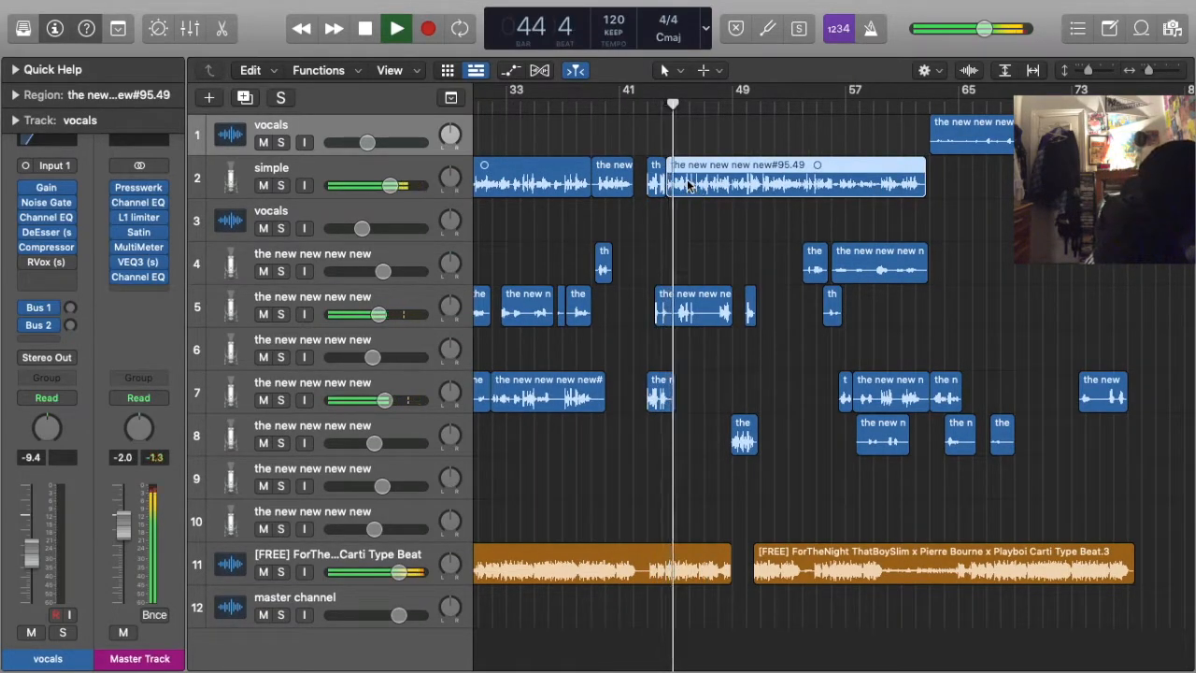
{"action": "key", "text": "super+t"}
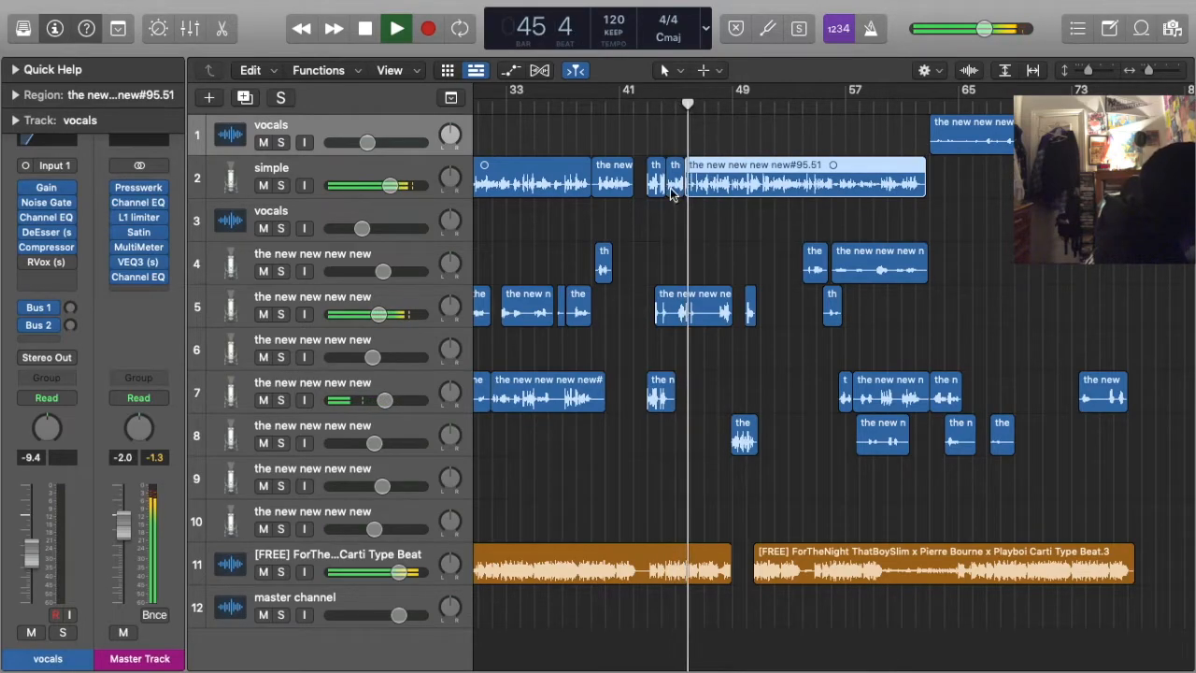
{"action": "left_click_drag", "start_coordinate": [674, 188], "coordinate": [674, 148]}
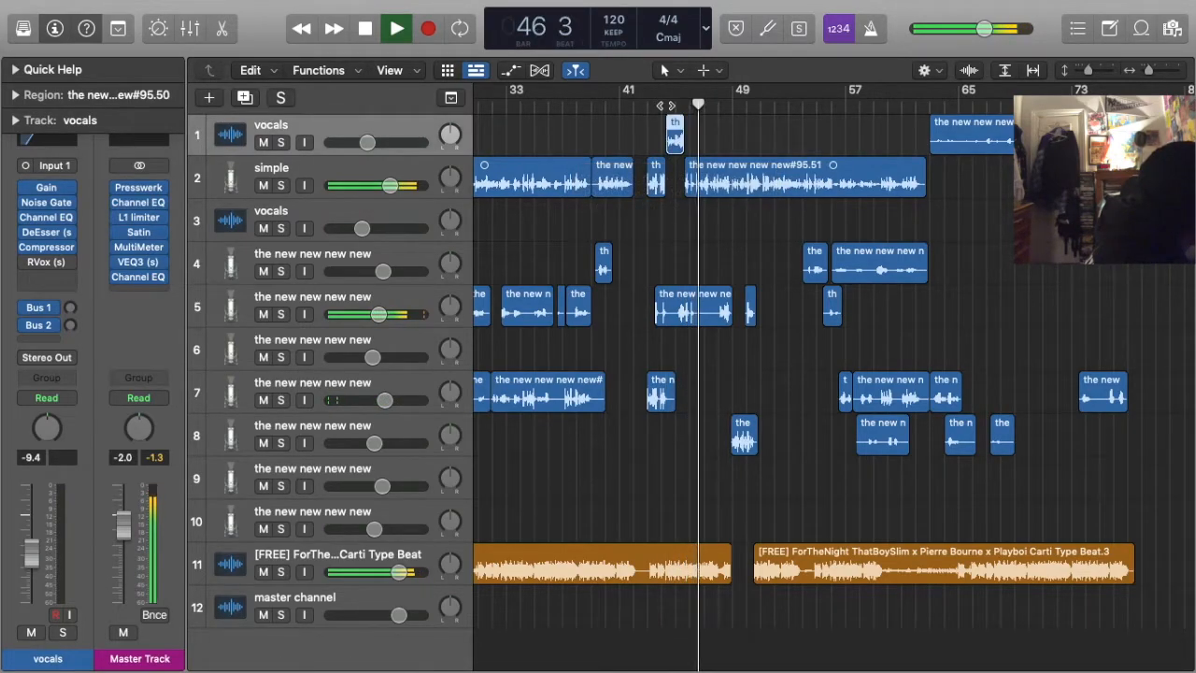
{"action": "left_click", "coordinate": [675, 231]}
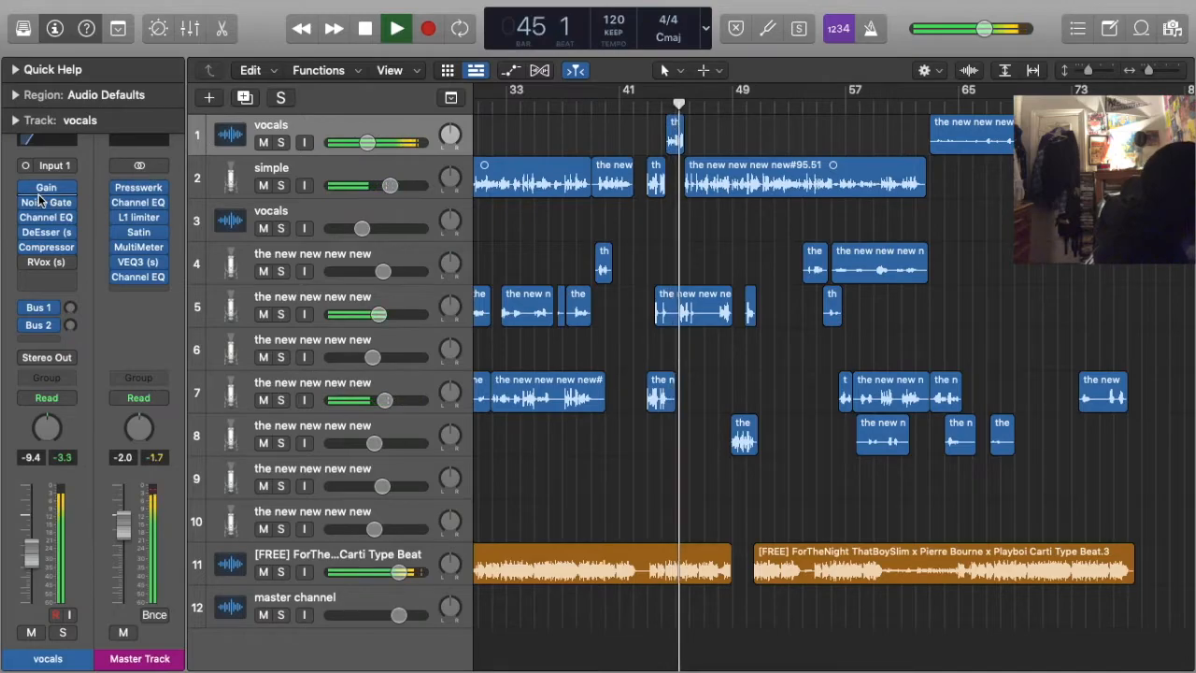
Undo the recent Channel EQ changes on the track 1 vocals
{"action": "left_click", "coordinate": [49, 221]}
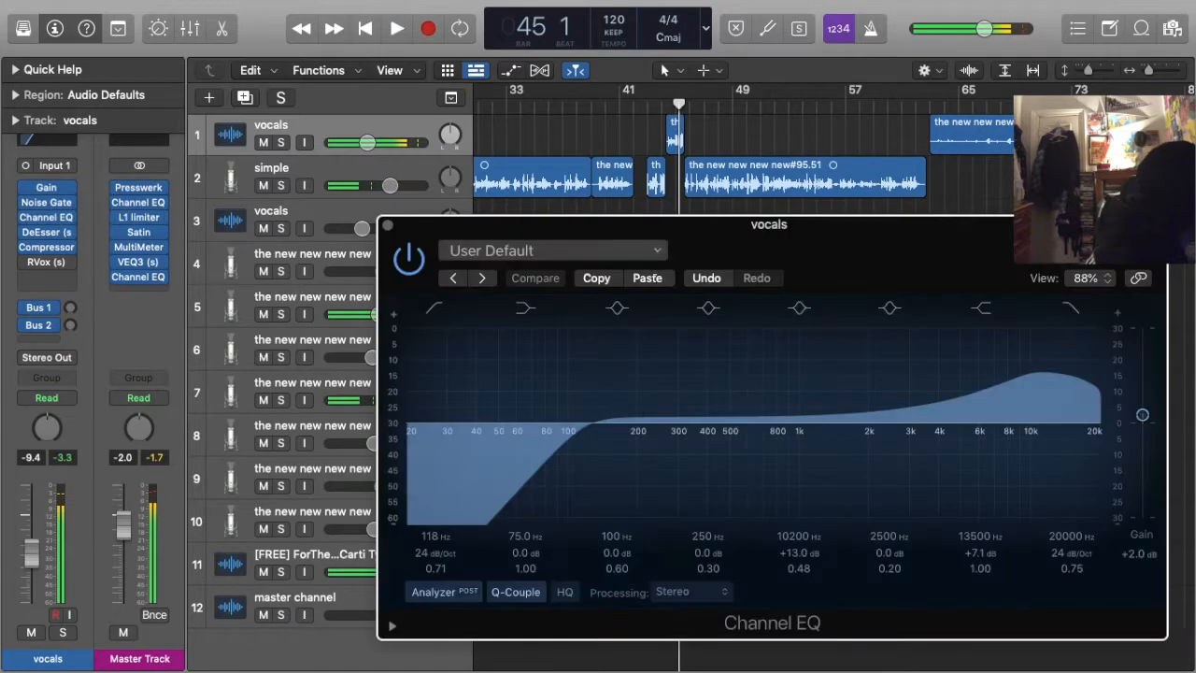
{"action": "left_click", "coordinate": [708, 278]}
{"action": "left_click", "coordinate": [707, 278]}
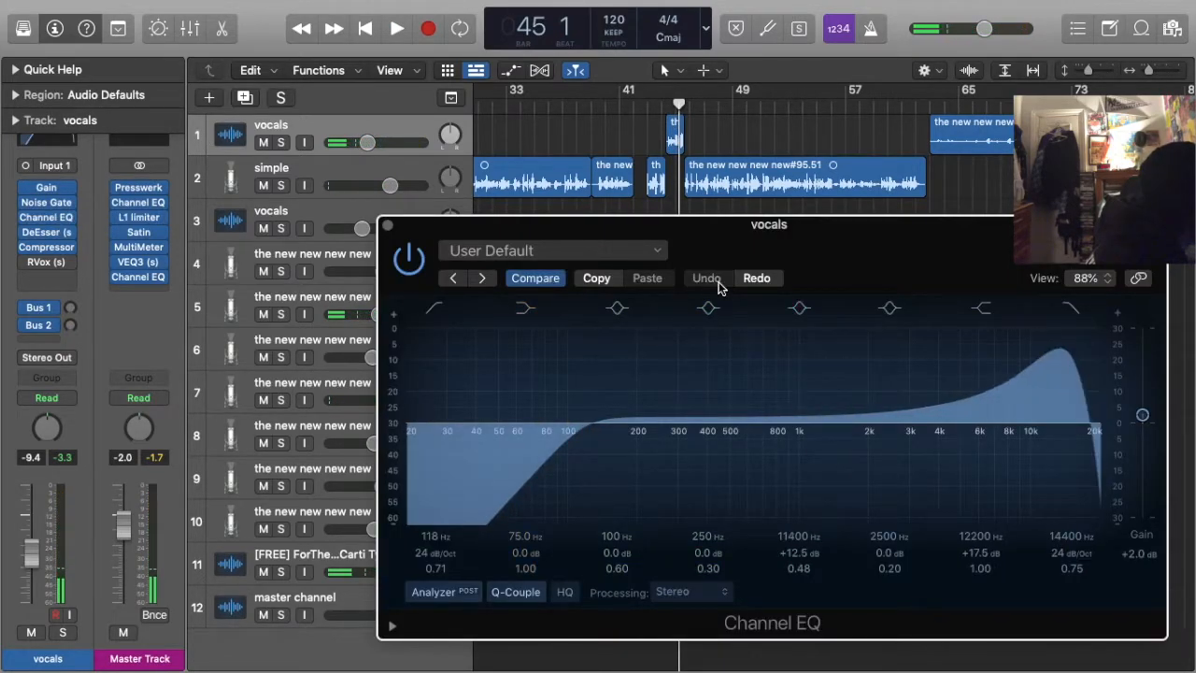
{"action": "left_click", "coordinate": [388, 226]}
Check the DeEsser settings on the track 1 vocals and replay the passage around the short vocal piece
{"action": "left_click", "coordinate": [46, 234]}
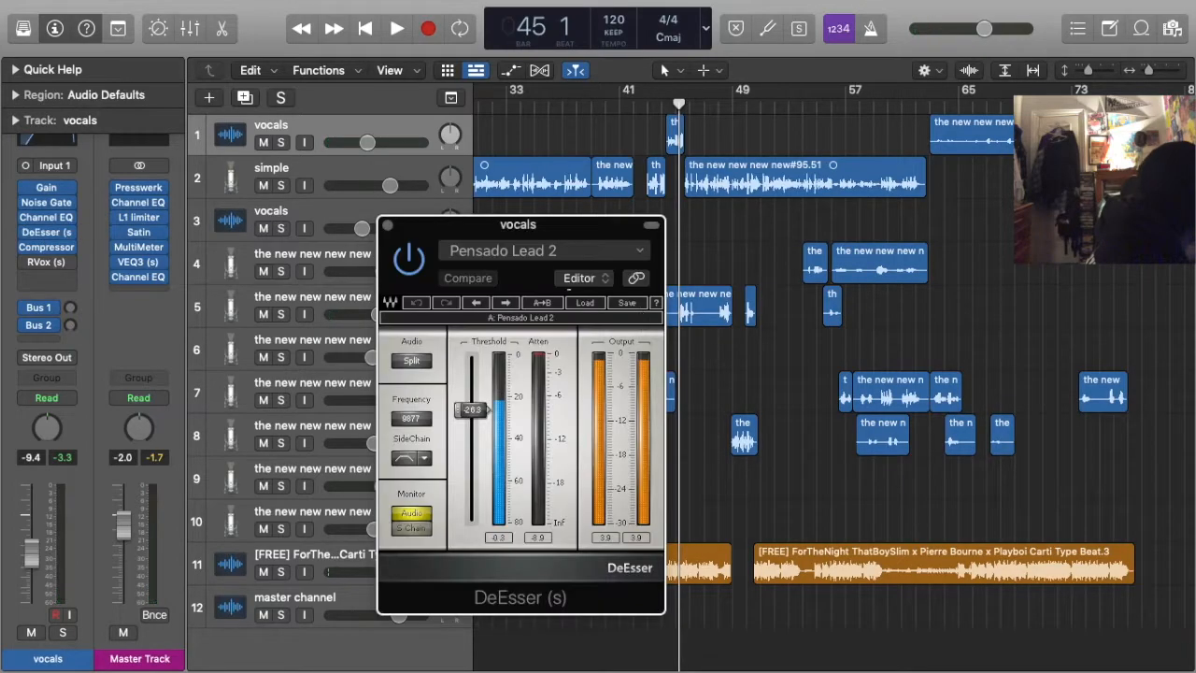
{"action": "left_click", "coordinate": [513, 252]}
{"action": "left_click", "coordinate": [412, 273]}
{"action": "left_click", "coordinate": [386, 225]}
{"action": "key", "text": "space"}
{"action": "key", "text": "comma"}
{"action": "key", "text": "comma"}
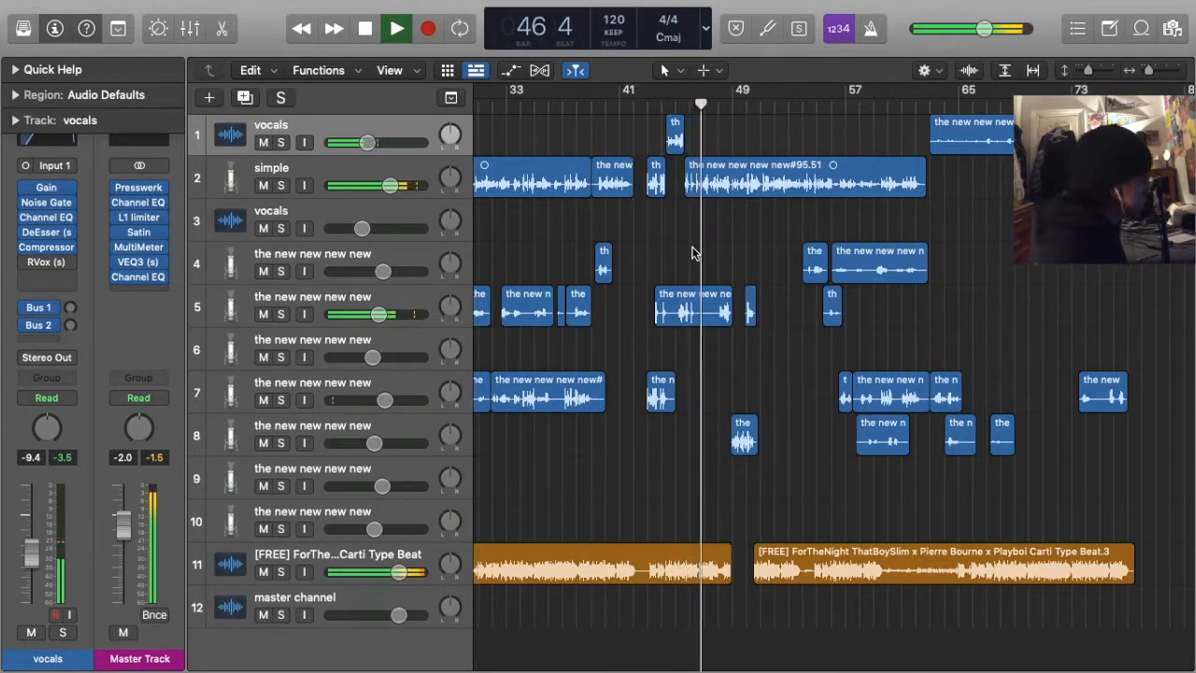
{"action": "key", "text": "space"}
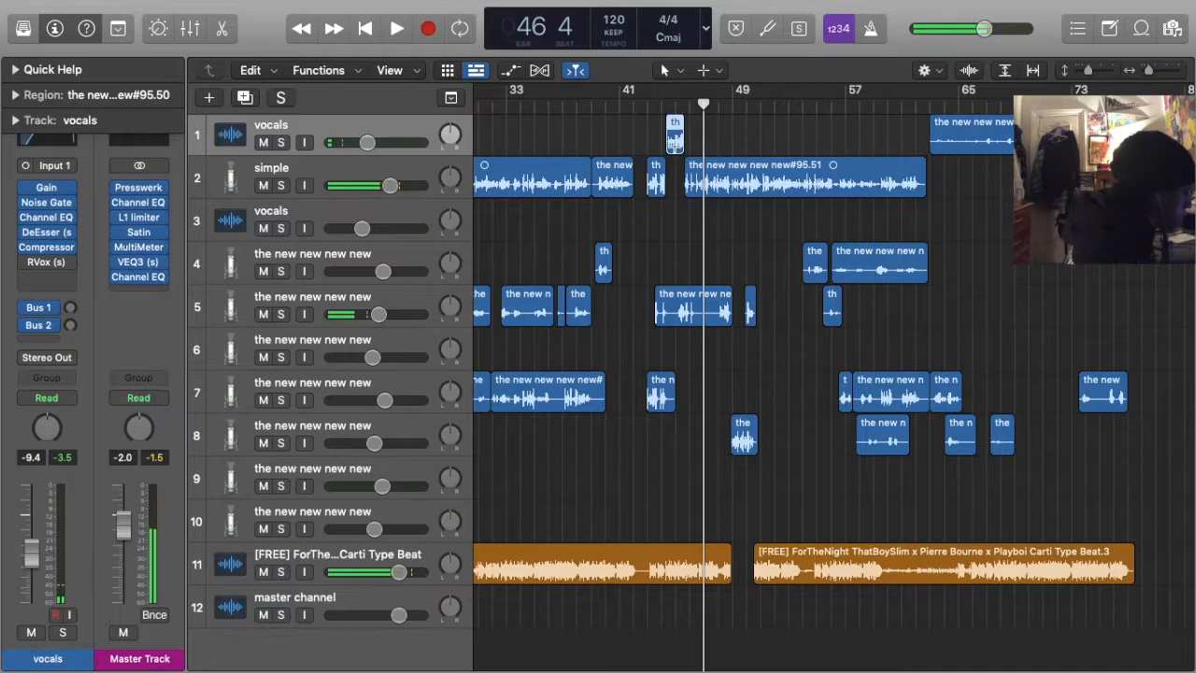
Extend the end of the short track 2 vocal region near bar 43 to the next region and play it from about bar 44
{"action": "scroll", "coordinate": [682, 149], "scroll_direction": "up", "scroll_amount": 3}
{"action": "left_click", "coordinate": [666, 103]}
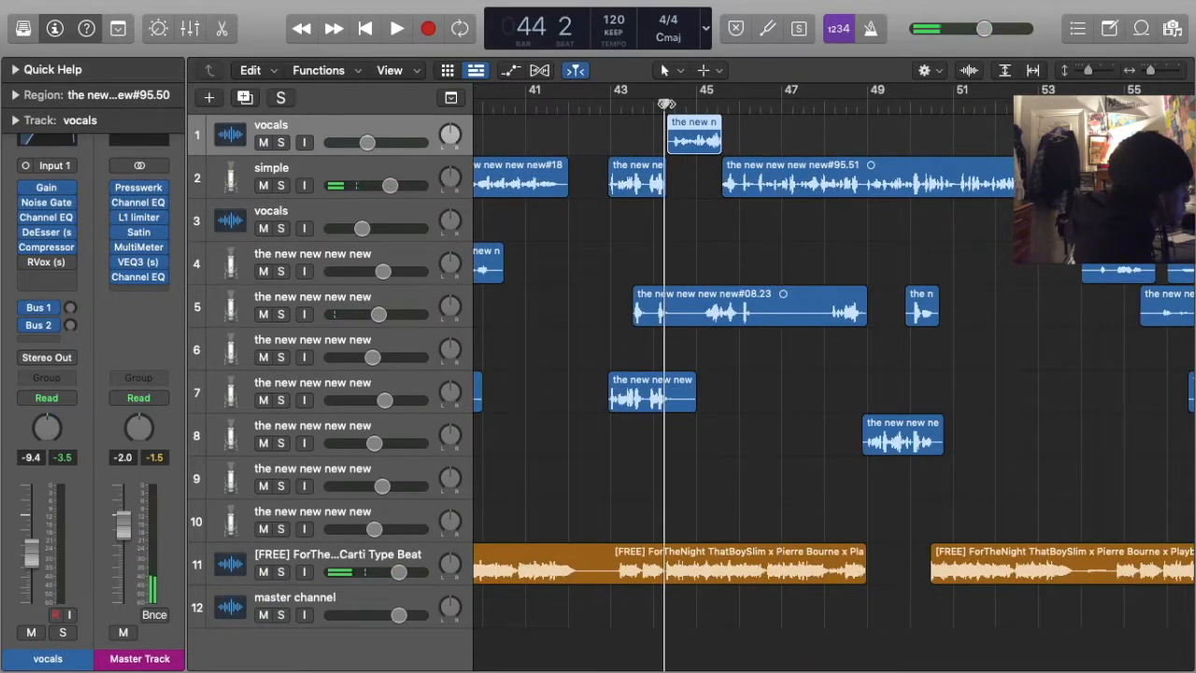
{"action": "left_click_drag", "start_coordinate": [660, 189], "coordinate": [717, 197]}
{"action": "key", "text": "space"}
{"action": "left_click", "coordinate": [669, 218]}
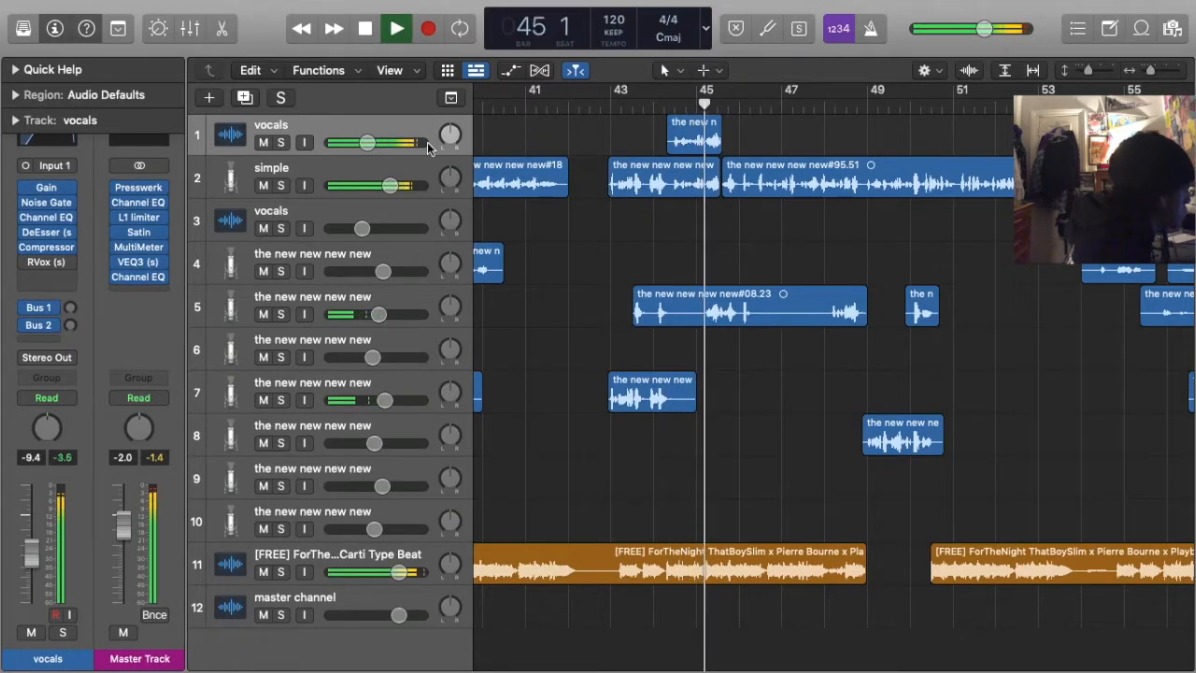
Duplicate the track 1 vocals track, move the short vocal piece near bar 44 onto the copy, and set its volume to -15.6 dB
{"action": "left_click", "coordinate": [245, 97]}
{"action": "left_click_drag", "start_coordinate": [698, 145], "coordinate": [682, 187]}
{"action": "left_click_drag", "start_coordinate": [367, 185], "coordinate": [355, 185]}
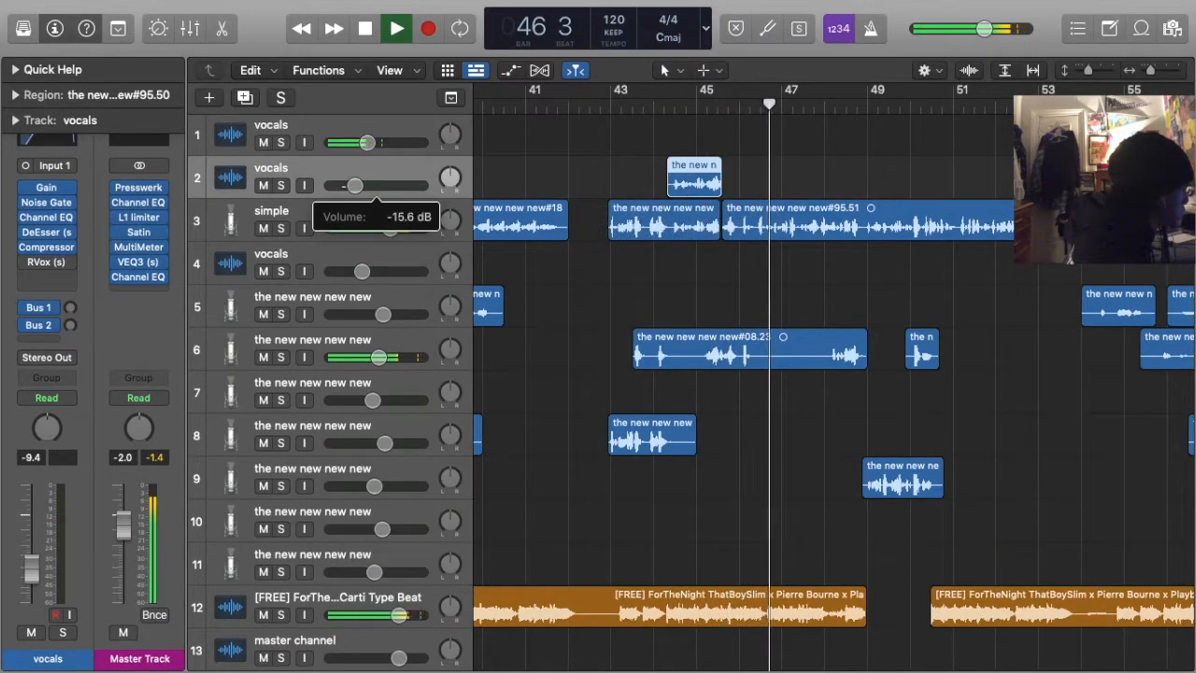
Replay the song from about bar 44 through bar 51 to judge the quieter vocal piece against the whole arrangement
{"action": "left_click", "coordinate": [672, 111]}
{"action": "left_click", "coordinate": [603, 167]}
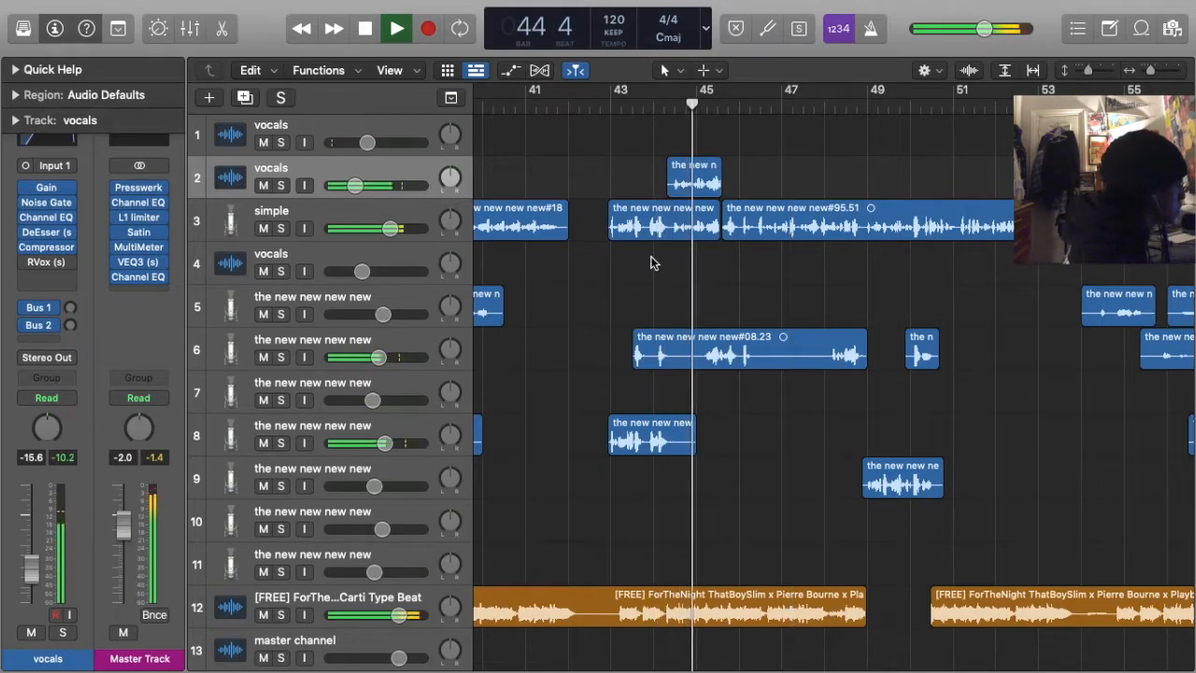
{"action": "key", "text": "super+Left"}
{"action": "key", "text": "super+Left"}
{"action": "key", "text": "super+Left"}
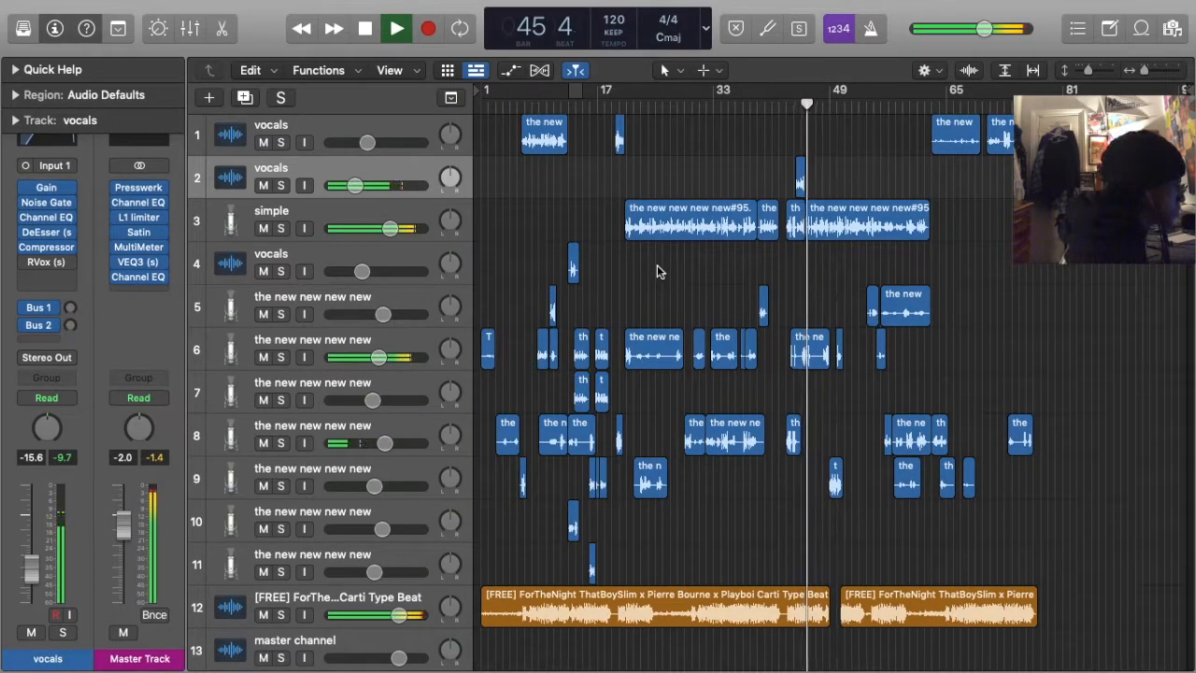
{"action": "scroll", "coordinate": [659, 268], "scroll_direction": "up", "scroll_amount": 1}
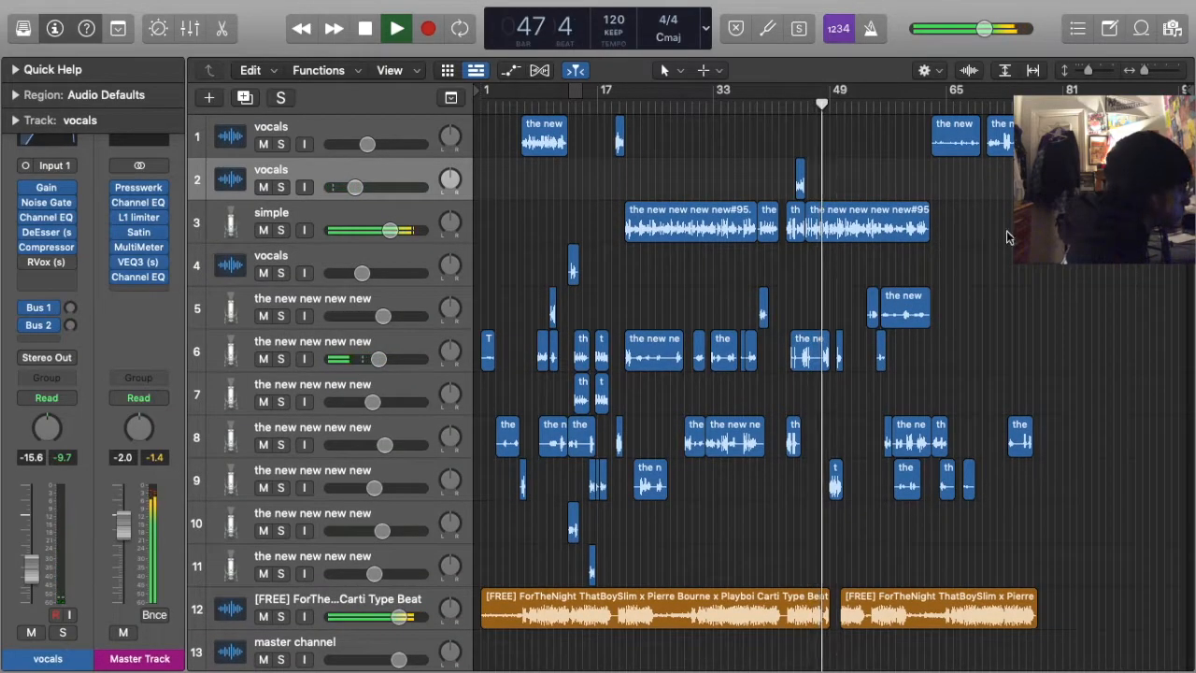
{"action": "scroll", "coordinate": [689, 393], "scroll_direction": "up", "scroll_amount": 1}
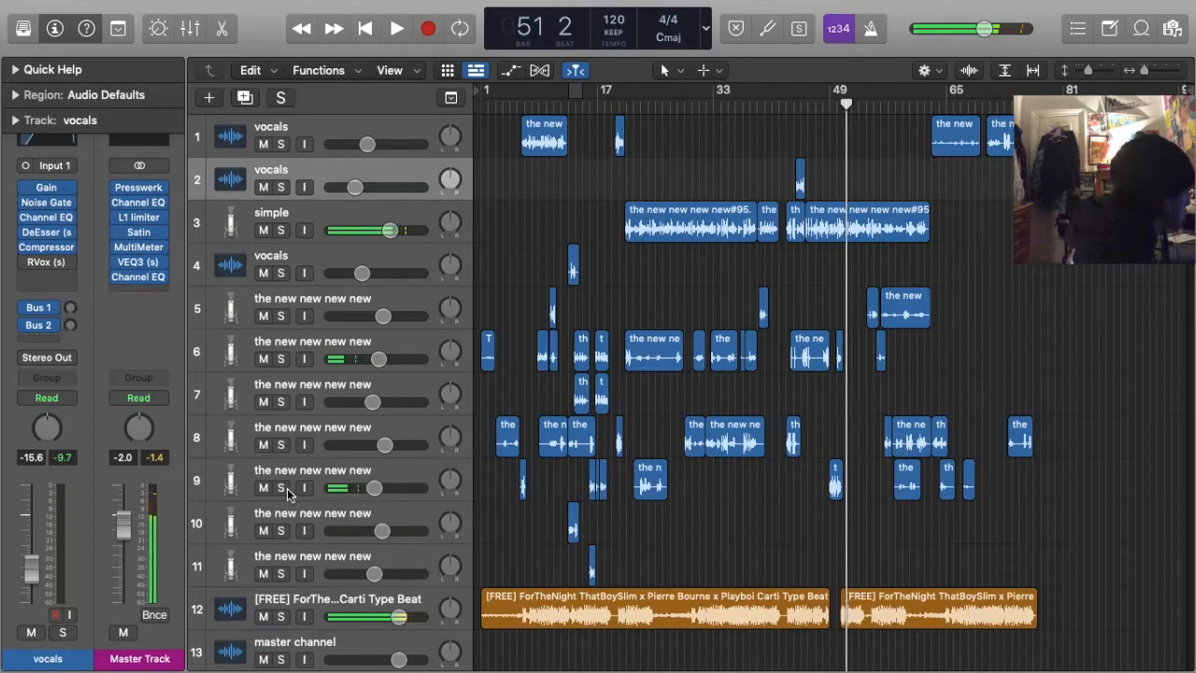
Solo track 9 and listen to its vocal region from bar 49
{"action": "left_click", "coordinate": [281, 488]}
{"action": "left_click", "coordinate": [834, 93]}
{"action": "key", "text": "space"}
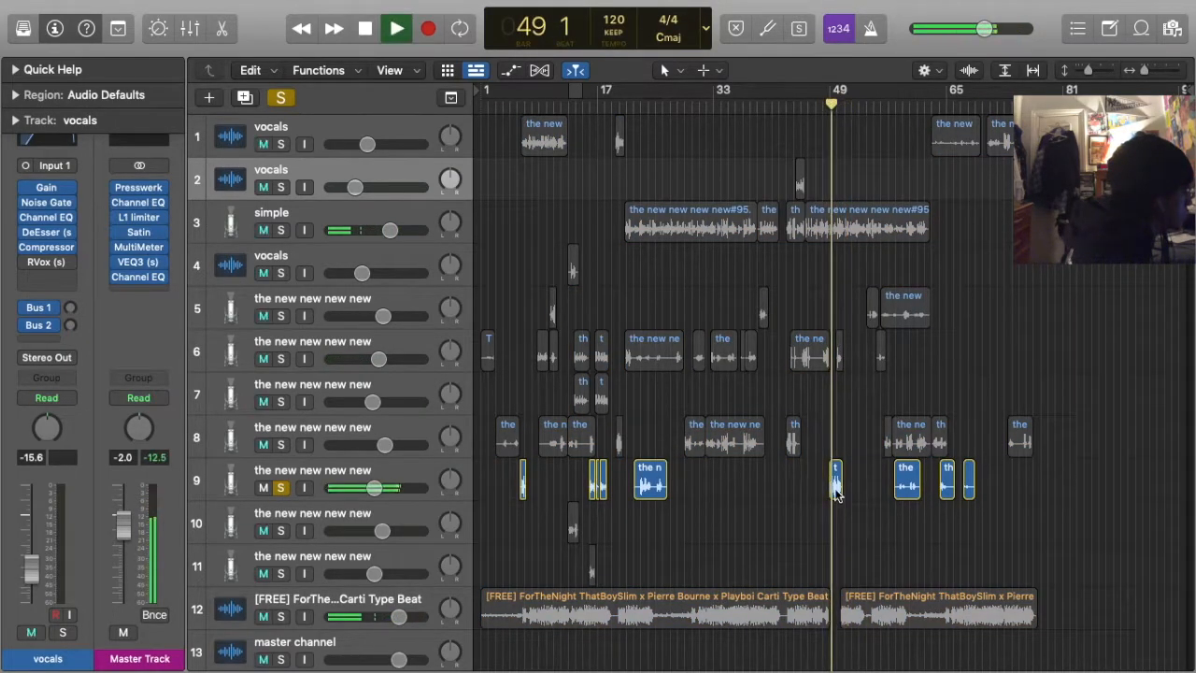
{"action": "key", "text": "super+Right"}
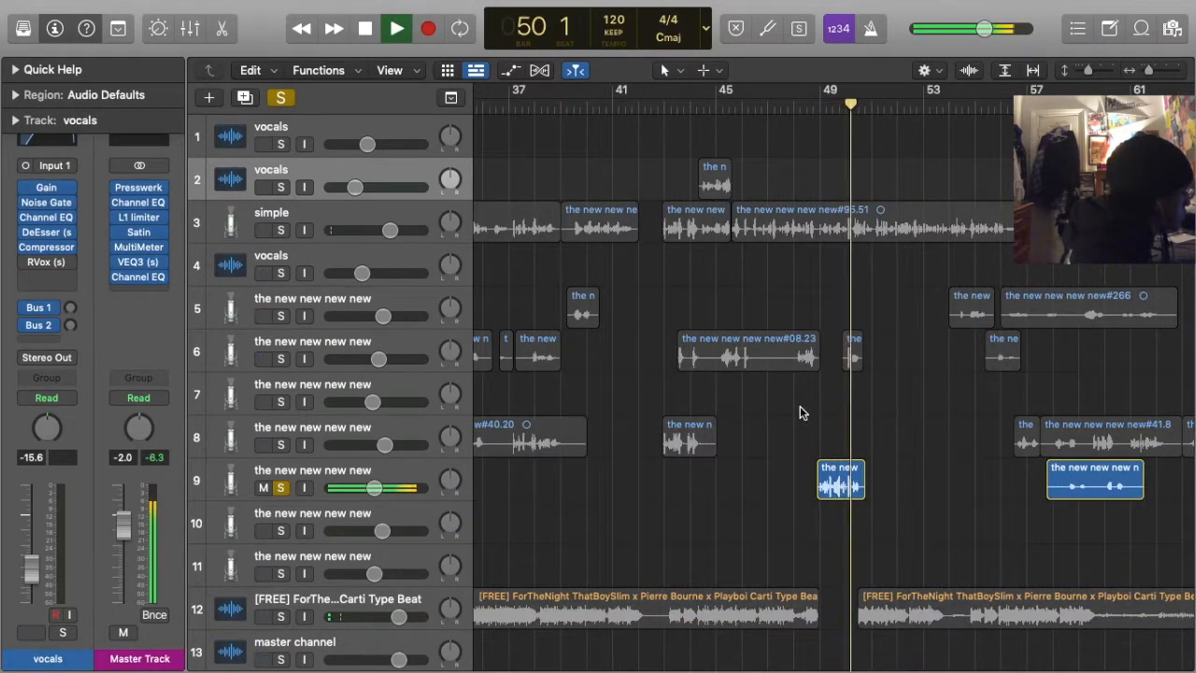
Duplicate track 9, move its vocal region near bar 49 onto the copy, and turn off solo
{"action": "left_click", "coordinate": [215, 478]}
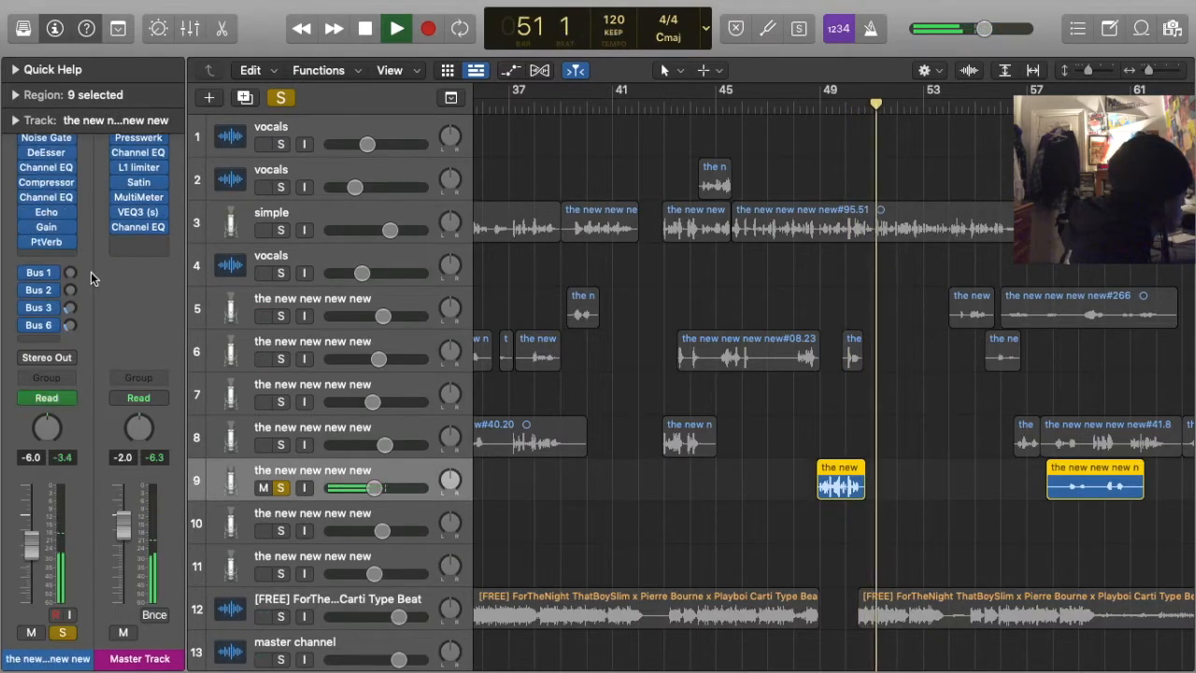
{"action": "left_click", "coordinate": [245, 96]}
{"action": "left_click_drag", "start_coordinate": [841, 481], "coordinate": [841, 523]}
{"action": "left_click", "coordinate": [280, 97]}
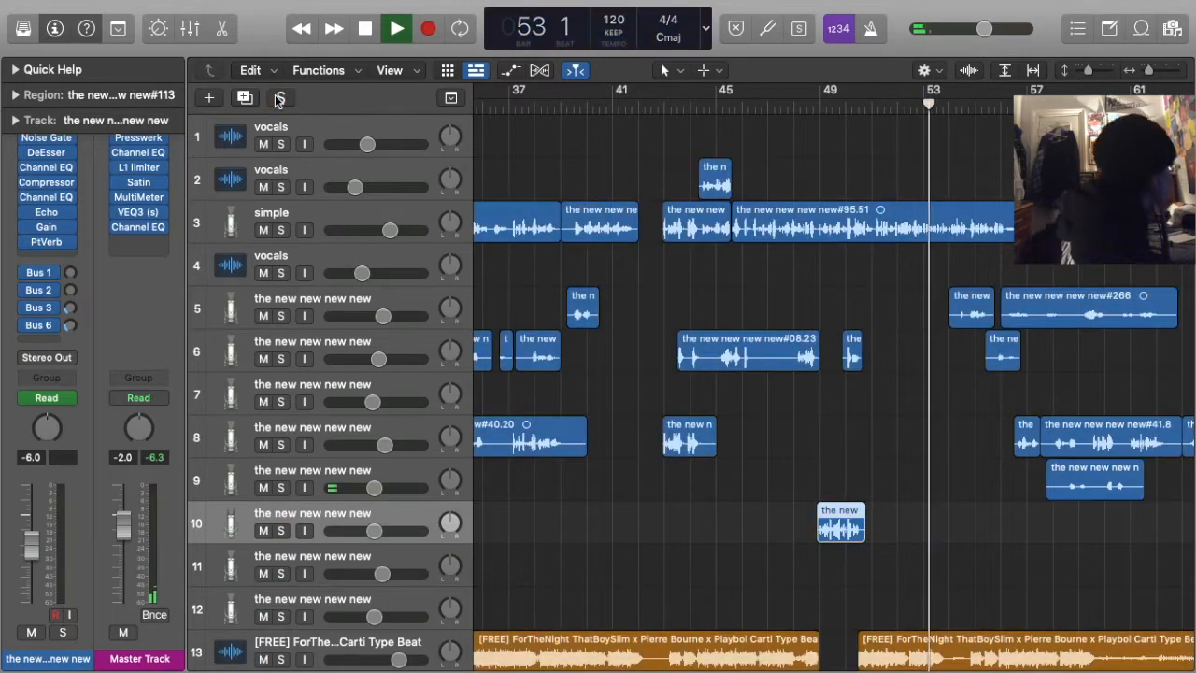
{"action": "left_click", "coordinate": [210, 127]}
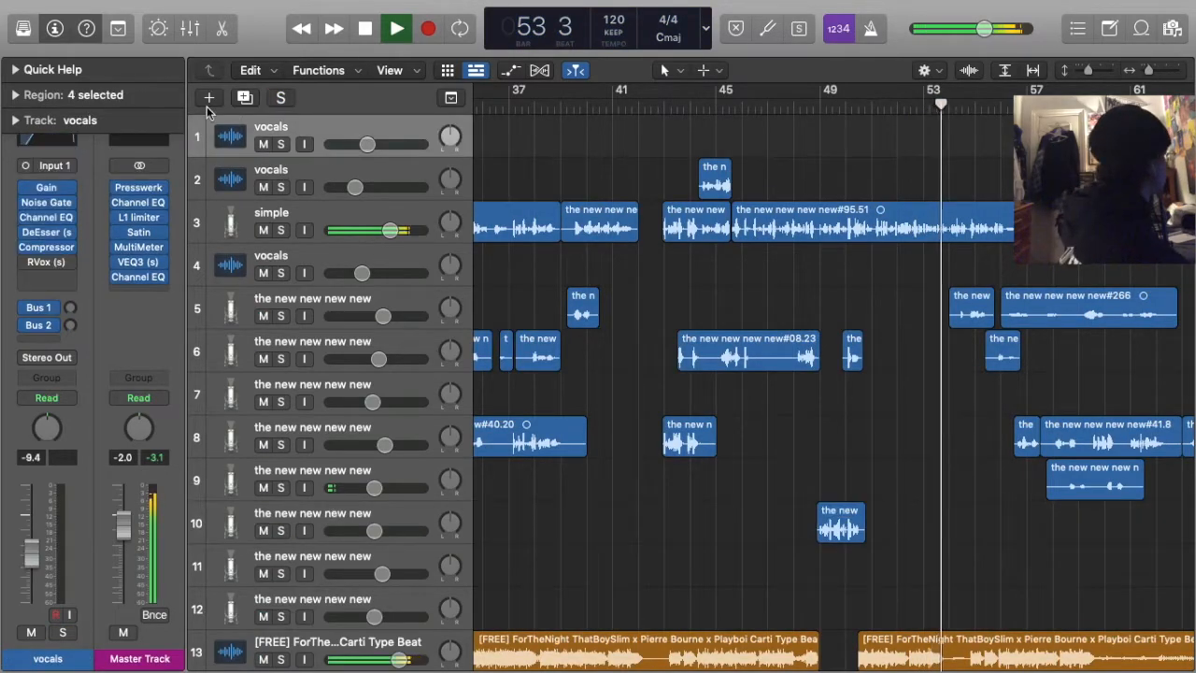
{"action": "left_click", "coordinate": [140, 181]}
{"action": "left_click", "coordinate": [768, 516]}
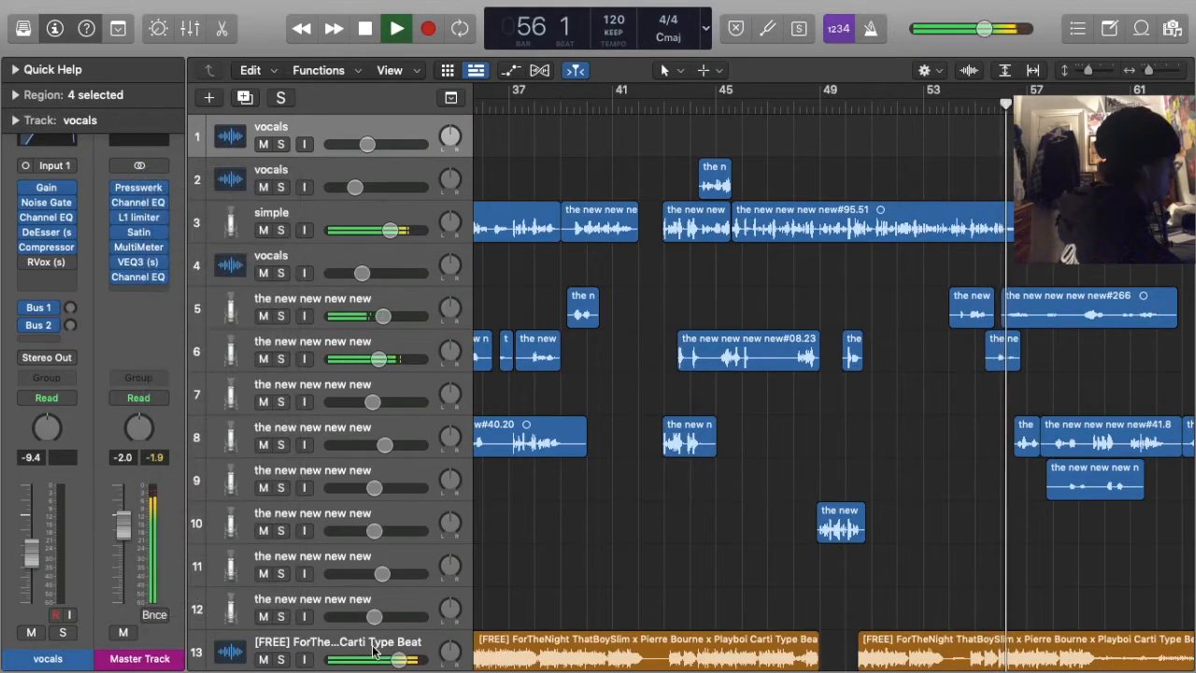
Open the beat track's Channel EQ and compare the sound with its last edit undone and redone during playback
{"action": "left_click", "coordinate": [372, 644]}
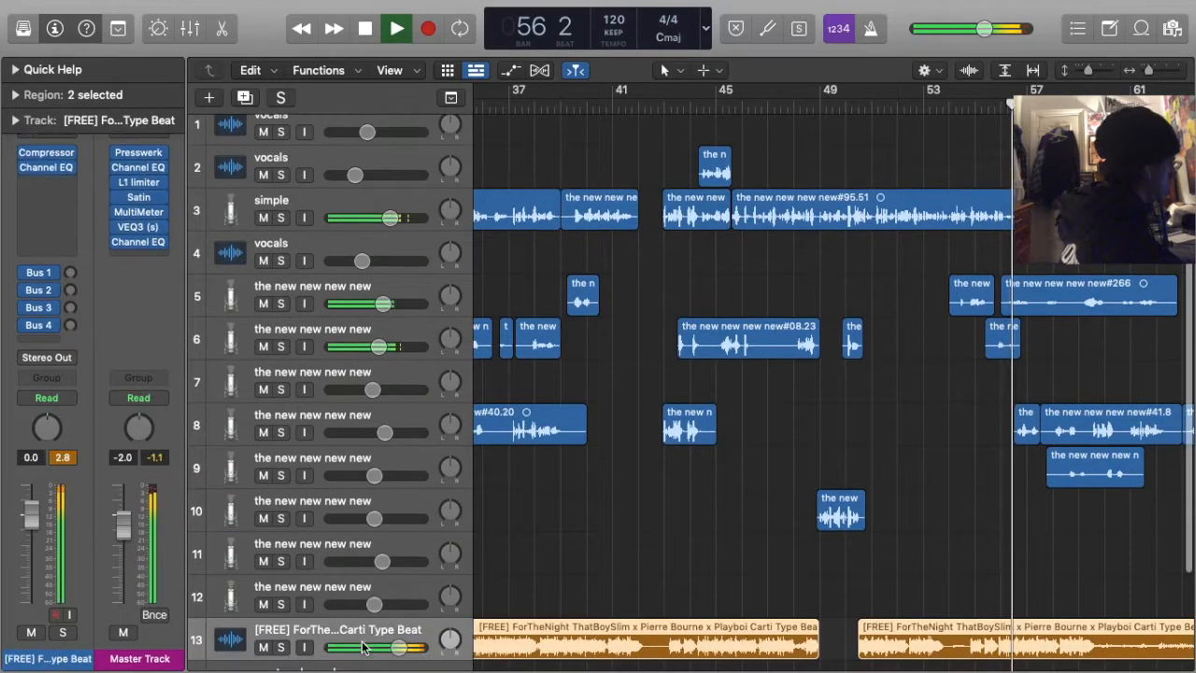
{"action": "left_click", "coordinate": [45, 168]}
{"action": "left_click", "coordinate": [705, 281]}
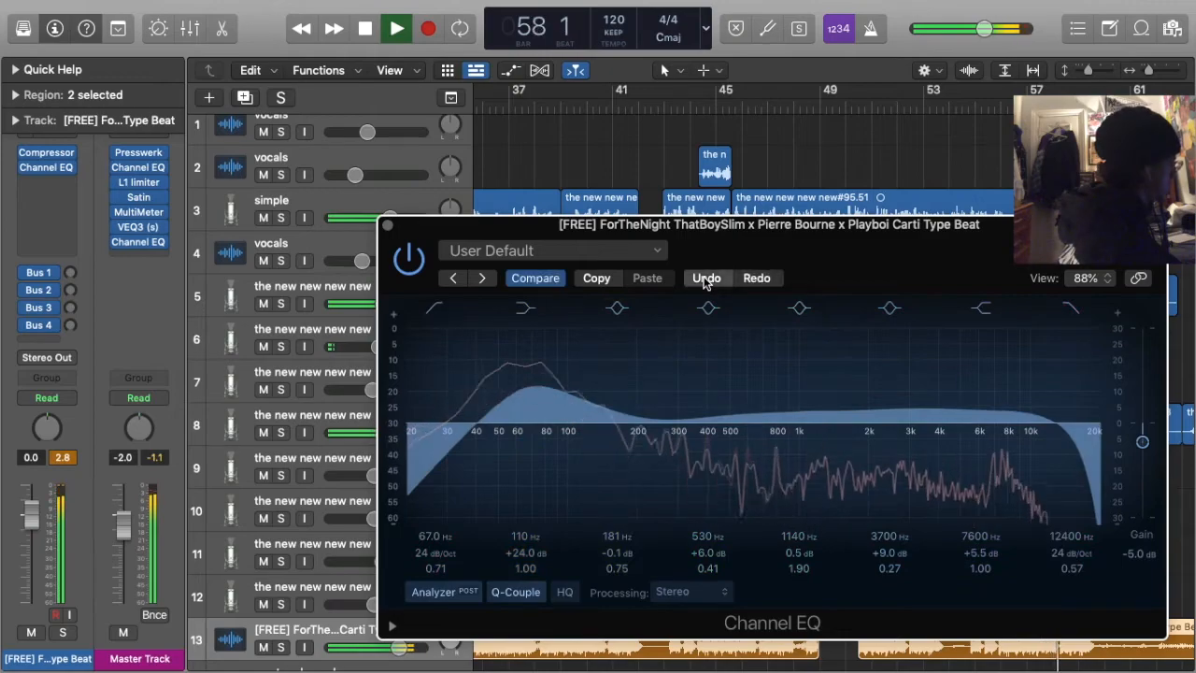
{"action": "left_click", "coordinate": [756, 279]}
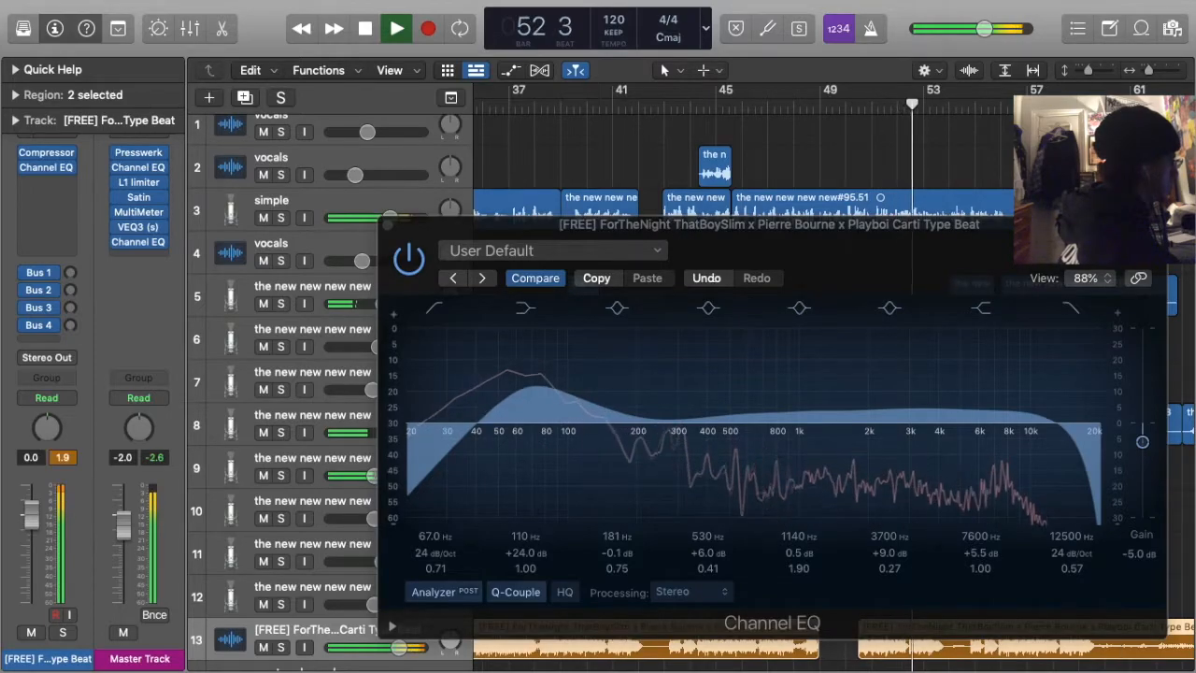
{"action": "left_click", "coordinate": [713, 280]}
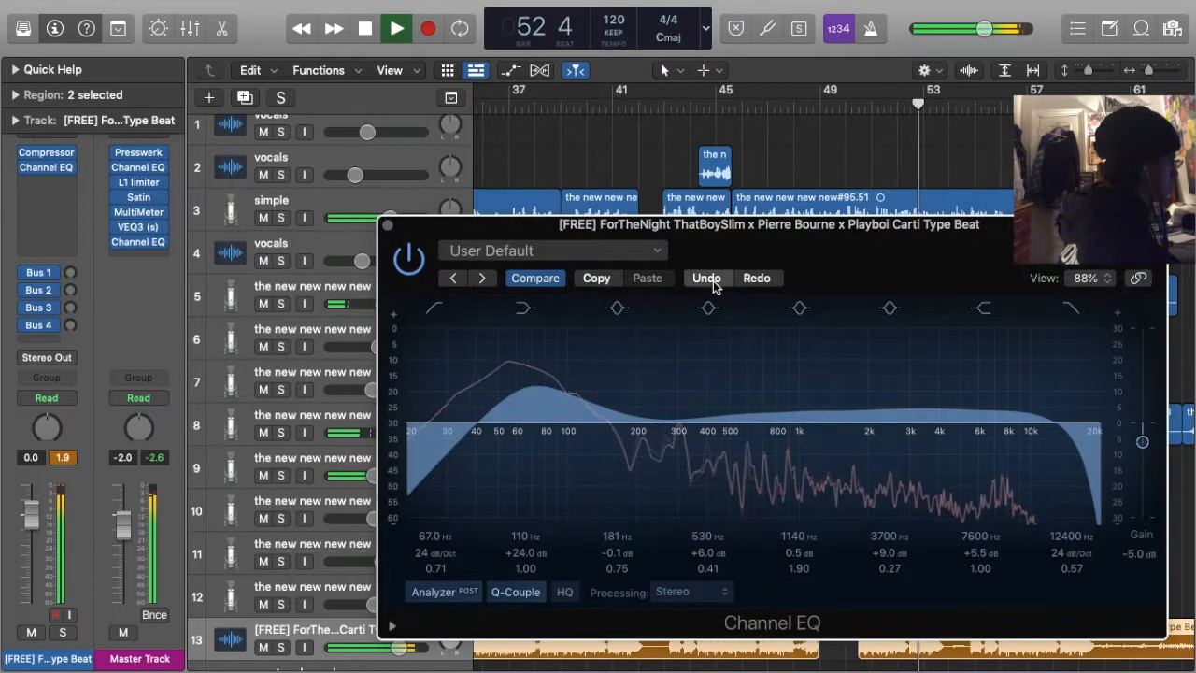
{"action": "left_click", "coordinate": [759, 282]}
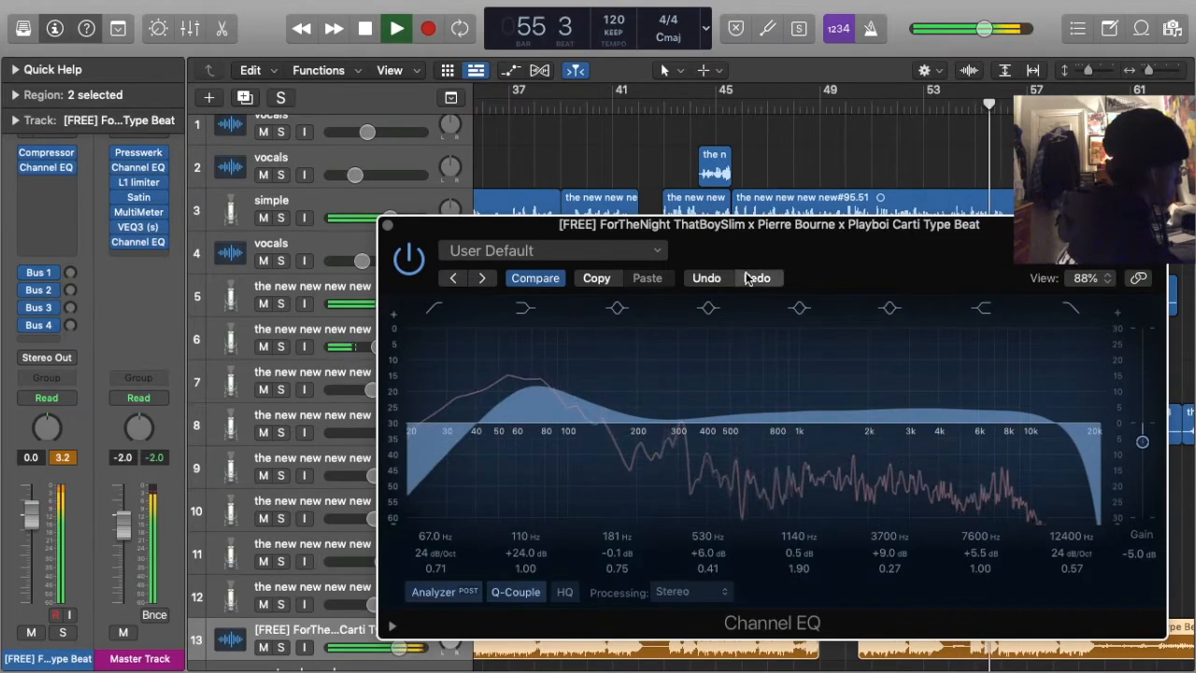
{"action": "left_click", "coordinate": [712, 278]}
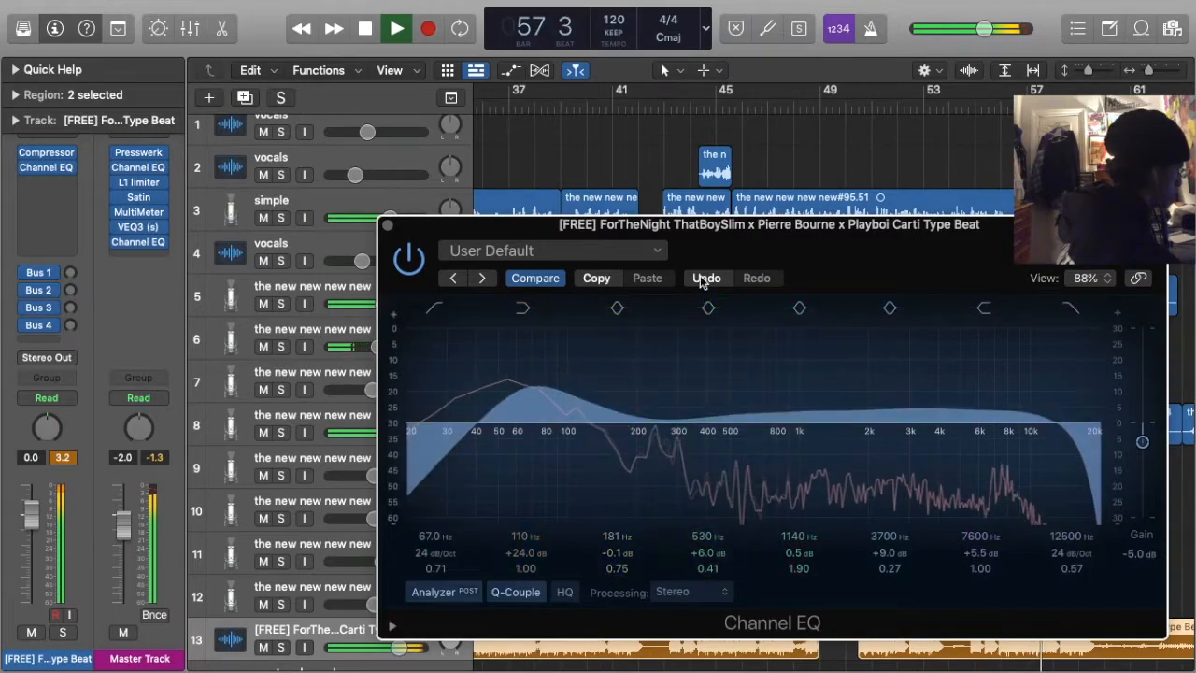
Raise the 181 Hz band of the beat track's Channel EQ to +1.7 dB and close the EQ
{"action": "left_click", "coordinate": [746, 279]}
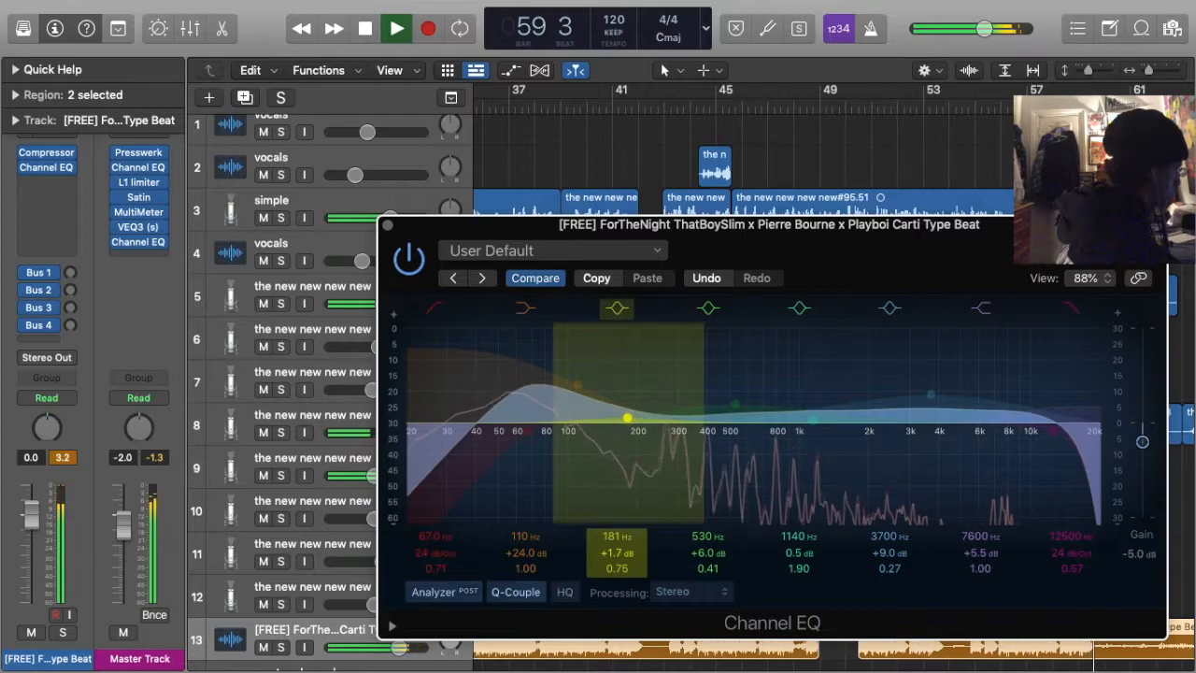
{"action": "left_click", "coordinate": [387, 225]}
{"action": "left_click", "coordinate": [906, 378]}
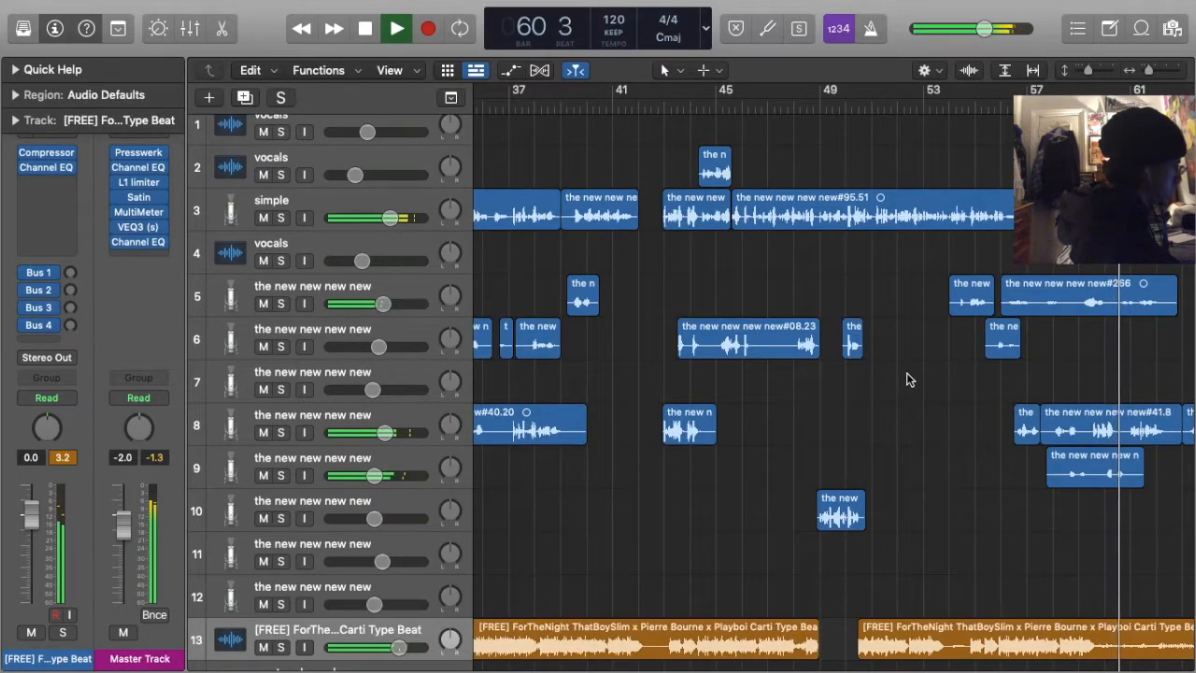
Select track 8 and check its Gain plug-in while listening around bars 61 to 64
{"action": "key", "text": "super+Left"}
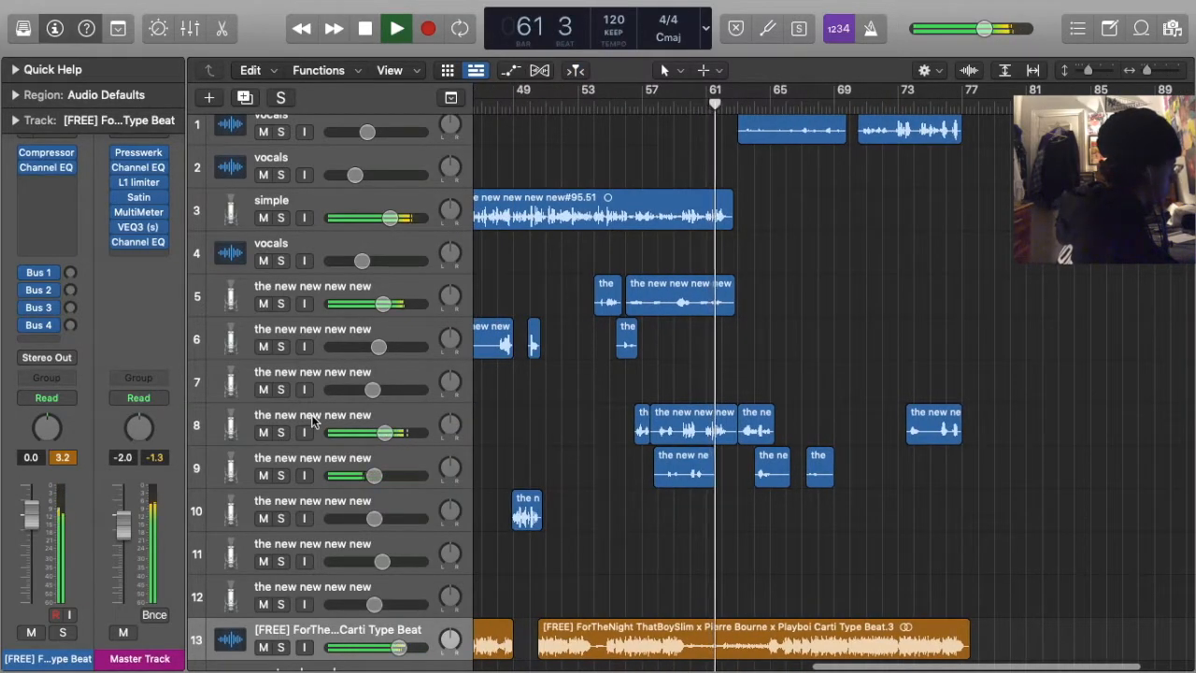
{"action": "left_click", "coordinate": [281, 432]}
{"action": "left_click", "coordinate": [280, 432]}
{"action": "left_click", "coordinate": [303, 423]}
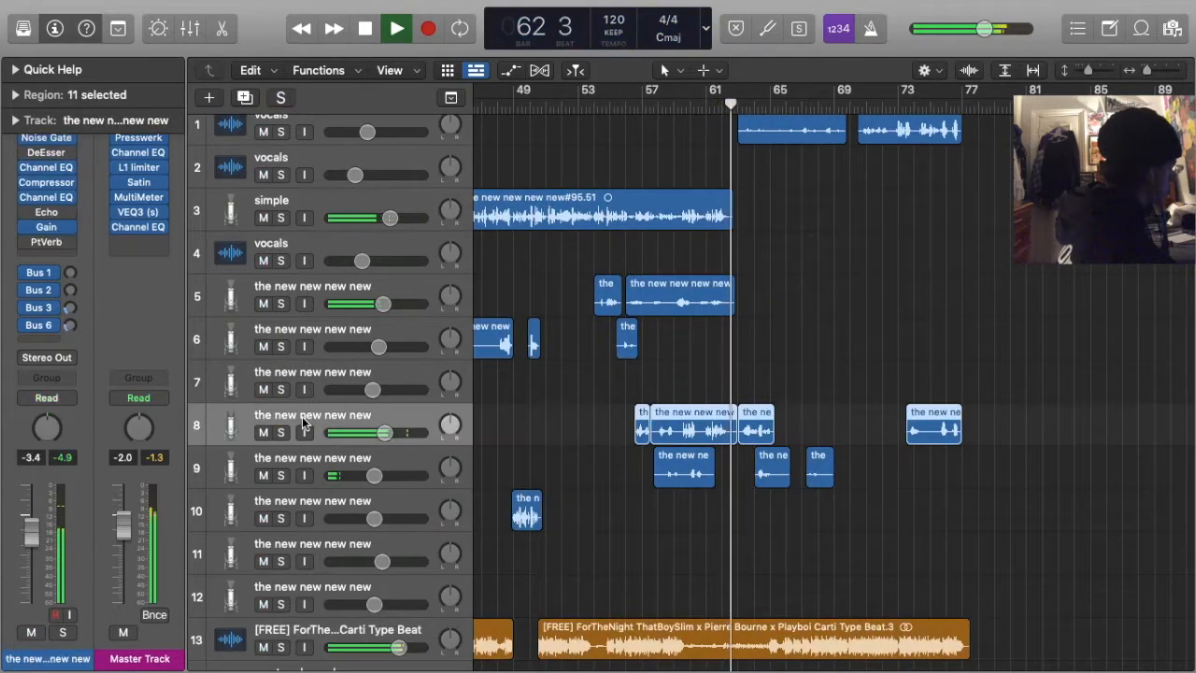
{"action": "left_click", "coordinate": [56, 228]}
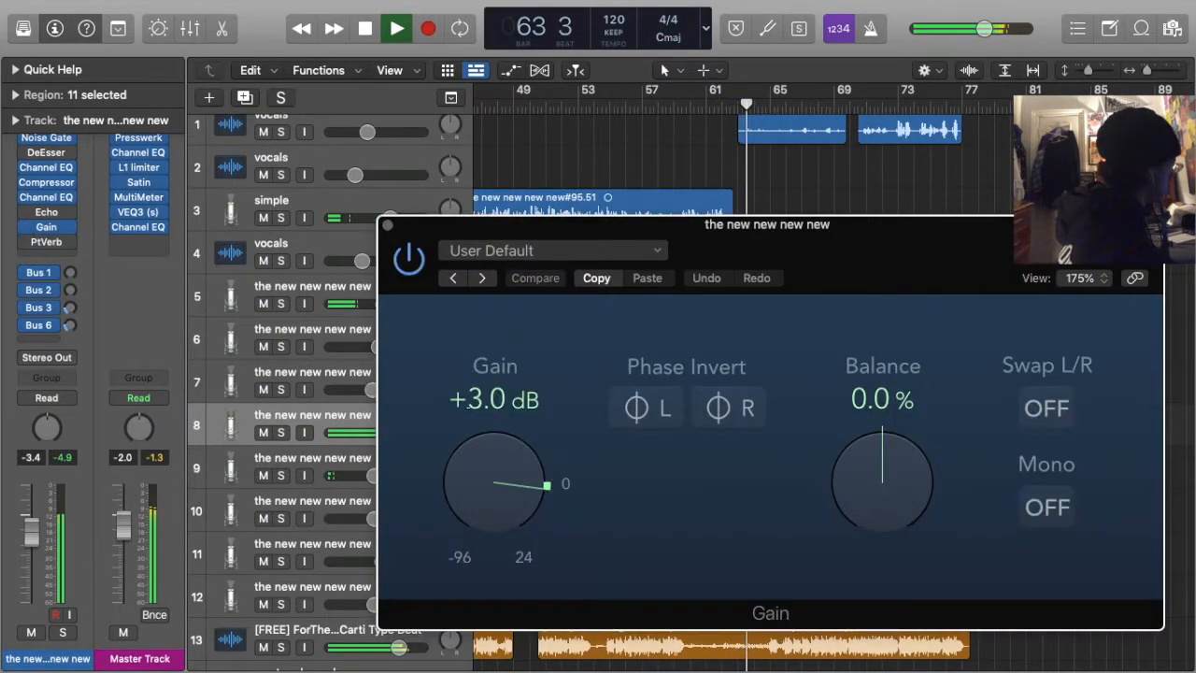
{"action": "left_click", "coordinate": [386, 226]}
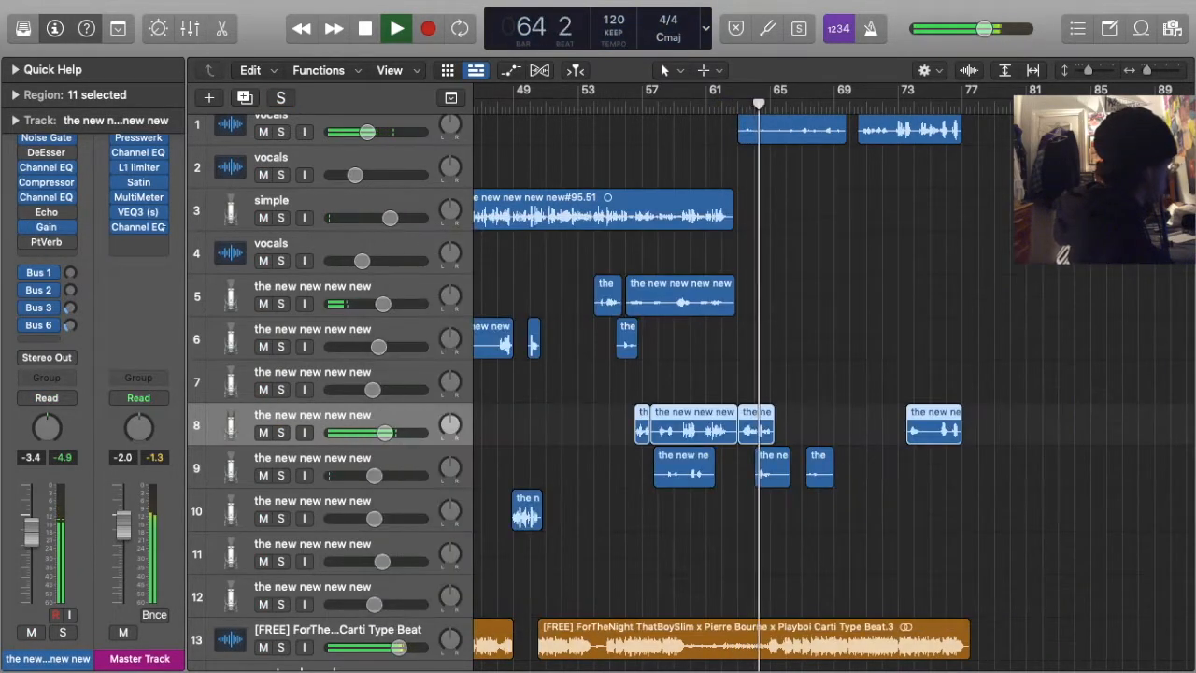
Replace PtVerb on track 8 with RVox and set its Comp to -2.5
{"action": "left_click", "coordinate": [61, 227]}
{"action": "mouse_move", "coordinate": [171, 252]}
{"action": "left_click", "coordinate": [258, 251]}
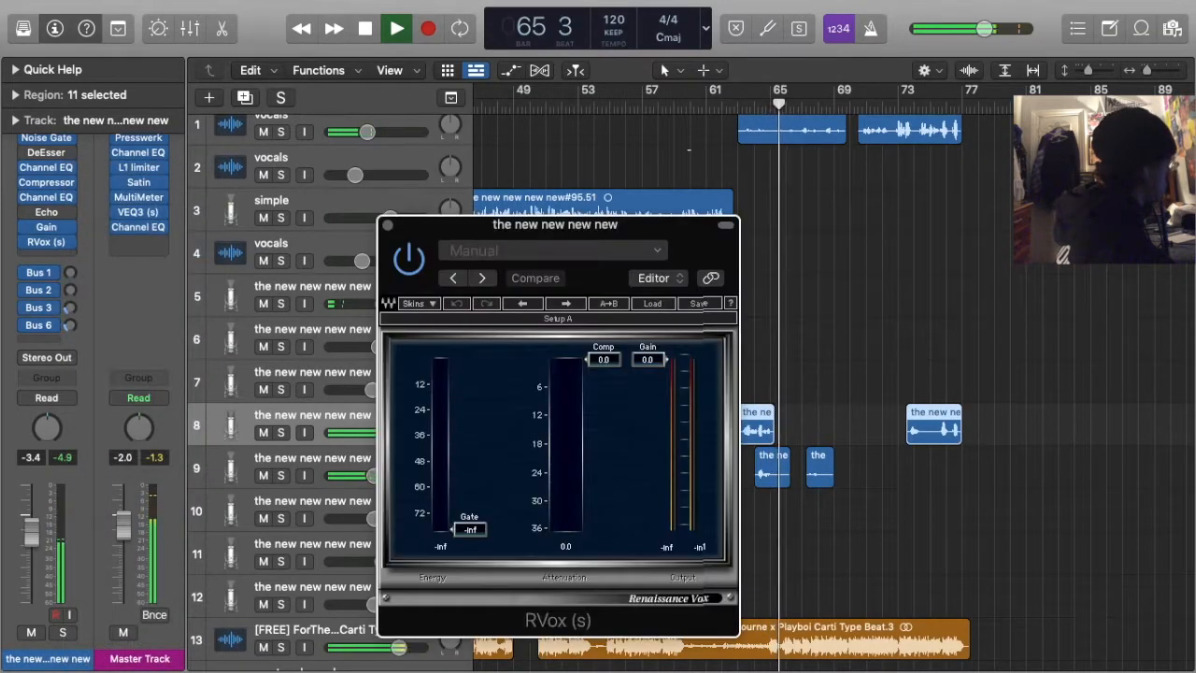
{"action": "left_click_drag", "start_coordinate": [603, 359], "coordinate": [603, 371]}
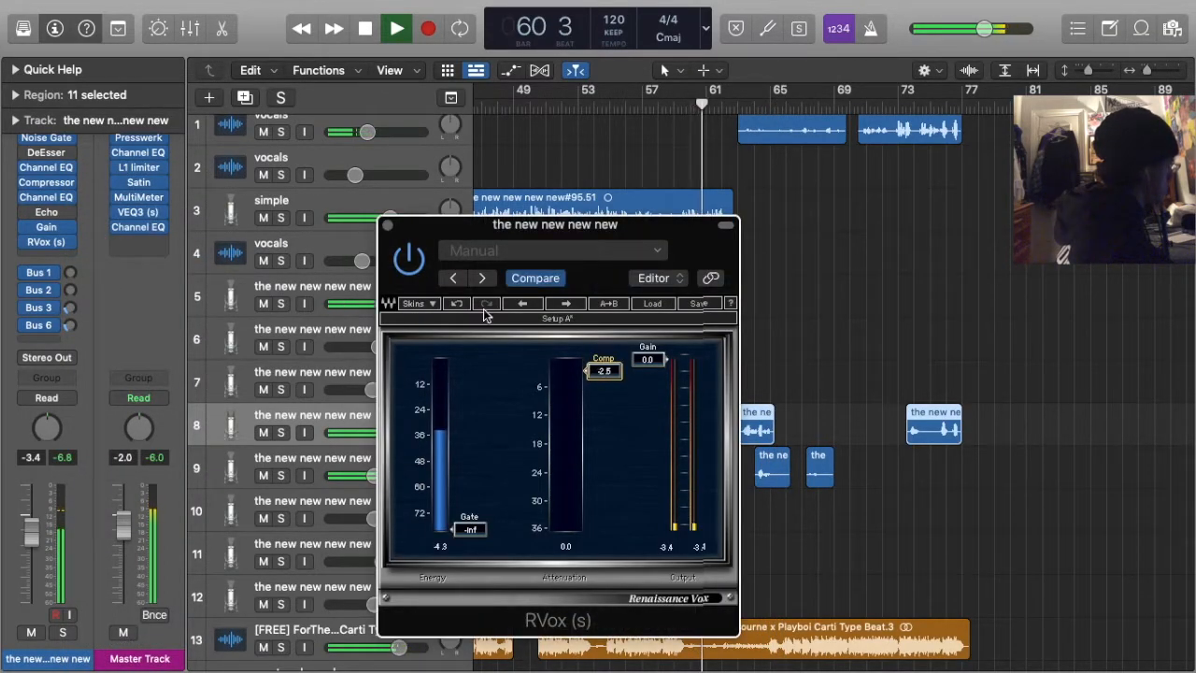
{"action": "key", "text": "v"}
Solo track 9, replay it from about bar 58, and add RVox after PtVerb with Comp at -3.0
{"action": "left_click", "coordinate": [355, 462]}
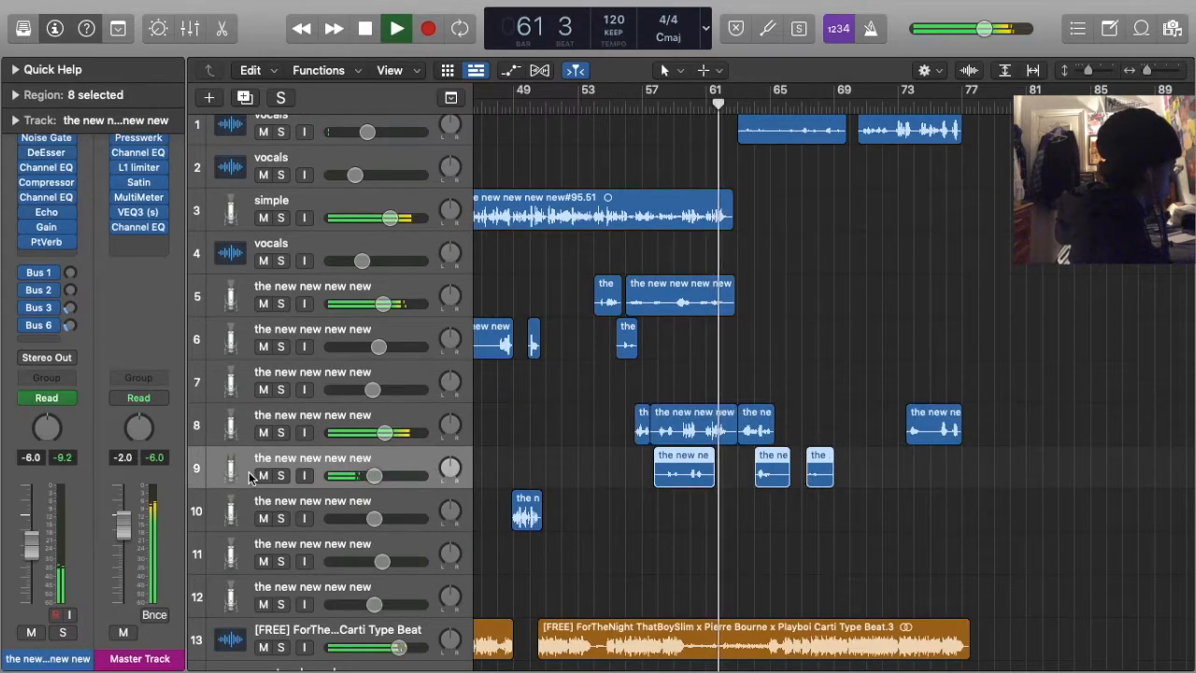
{"action": "left_click", "coordinate": [282, 476]}
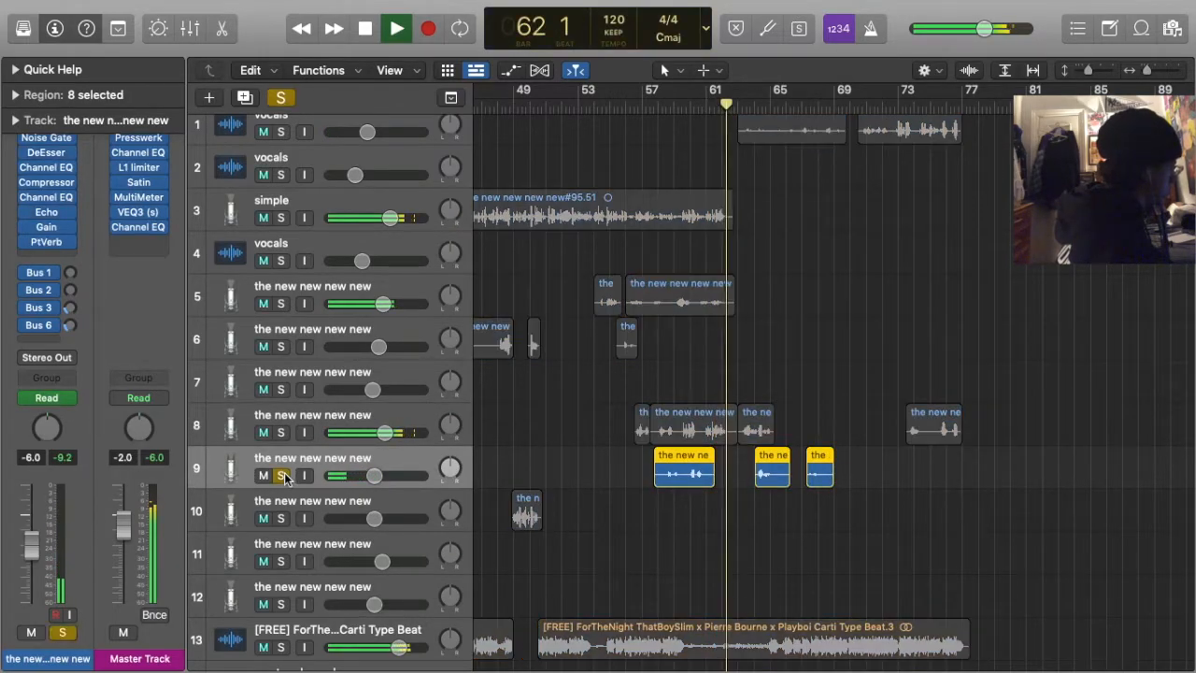
{"action": "left_click", "coordinate": [667, 111]}
{"action": "left_click", "coordinate": [588, 441]}
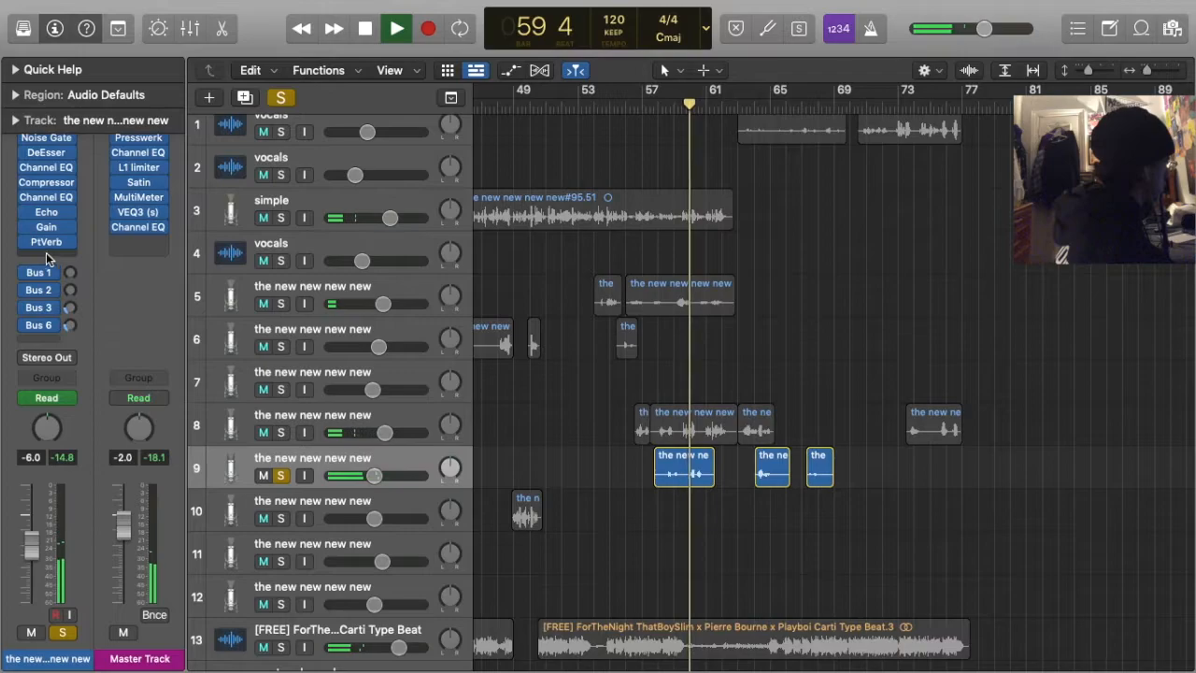
{"action": "left_click", "coordinate": [47, 257]}
{"action": "left_click", "coordinate": [80, 291]}
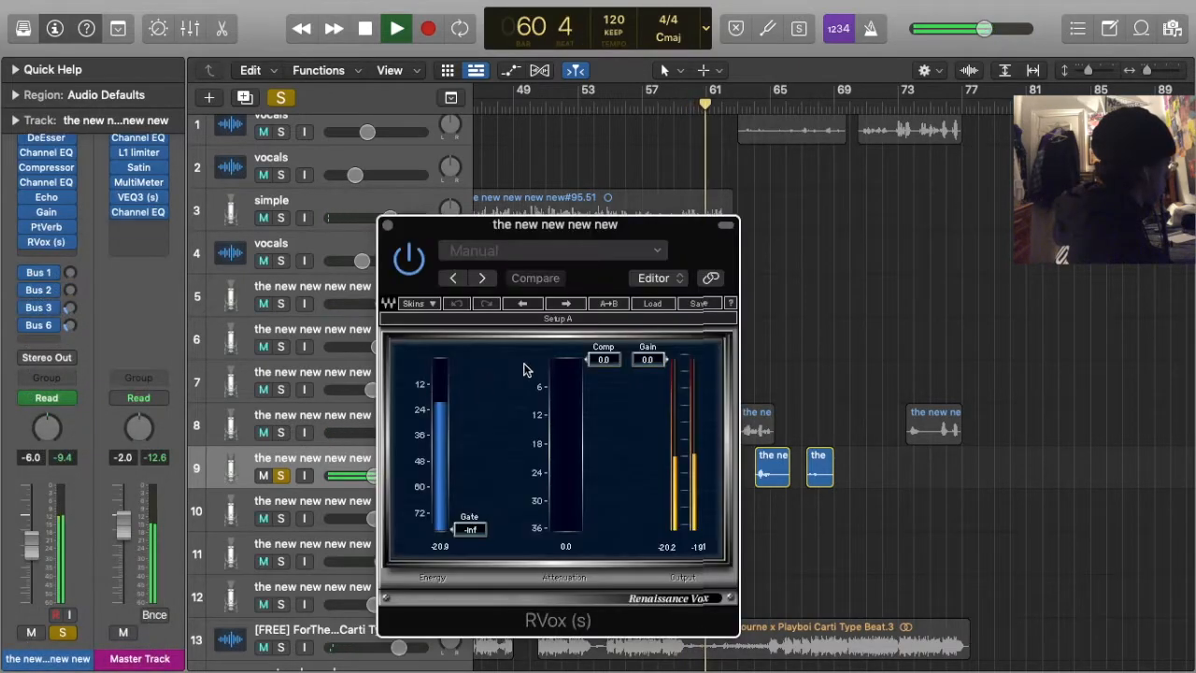
{"action": "left_click_drag", "start_coordinate": [604, 351], "coordinate": [604, 365]}
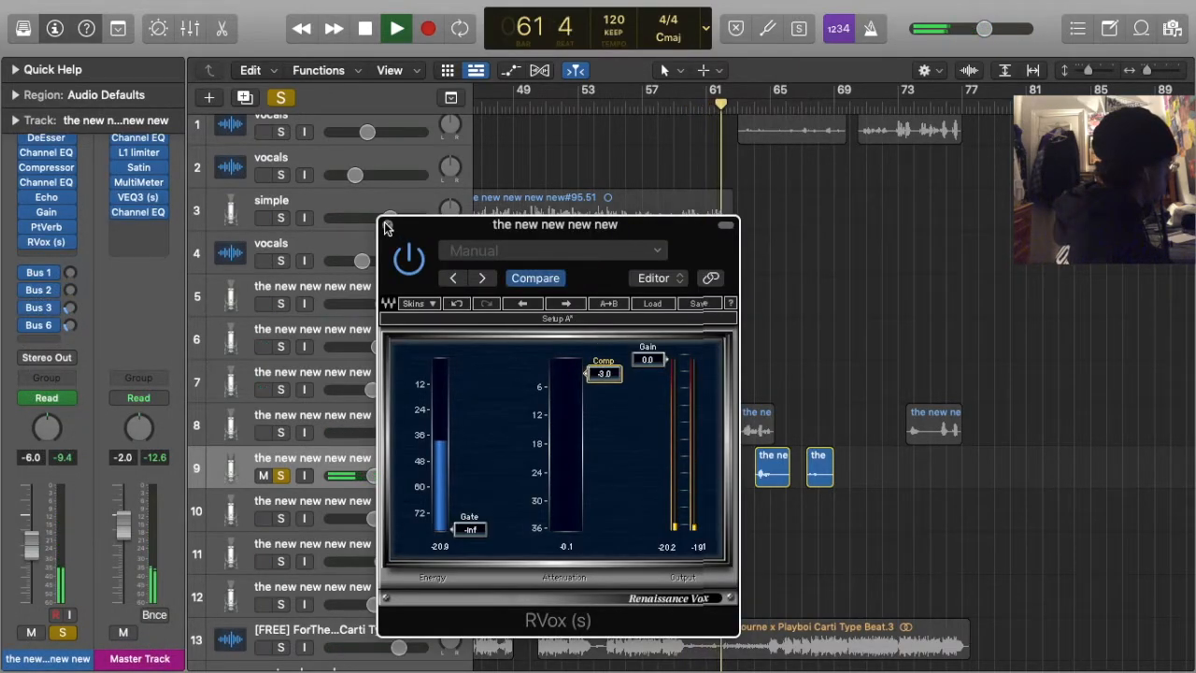
{"action": "left_click", "coordinate": [387, 227]}
Set the Comp of track 8's RVox to -4.2 and turn off solo to hear the full mix
{"action": "left_click", "coordinate": [323, 407]}
{"action": "left_click", "coordinate": [46, 242]}
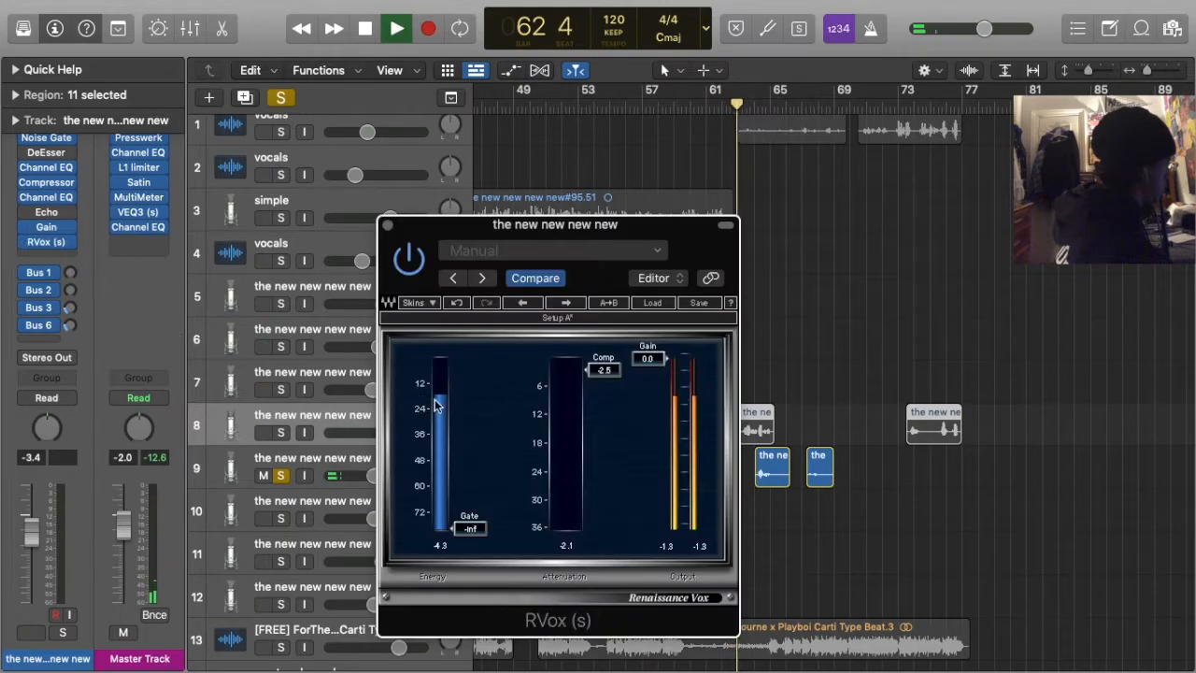
{"action": "left_click_drag", "start_coordinate": [610, 346], "coordinate": [611, 354]}
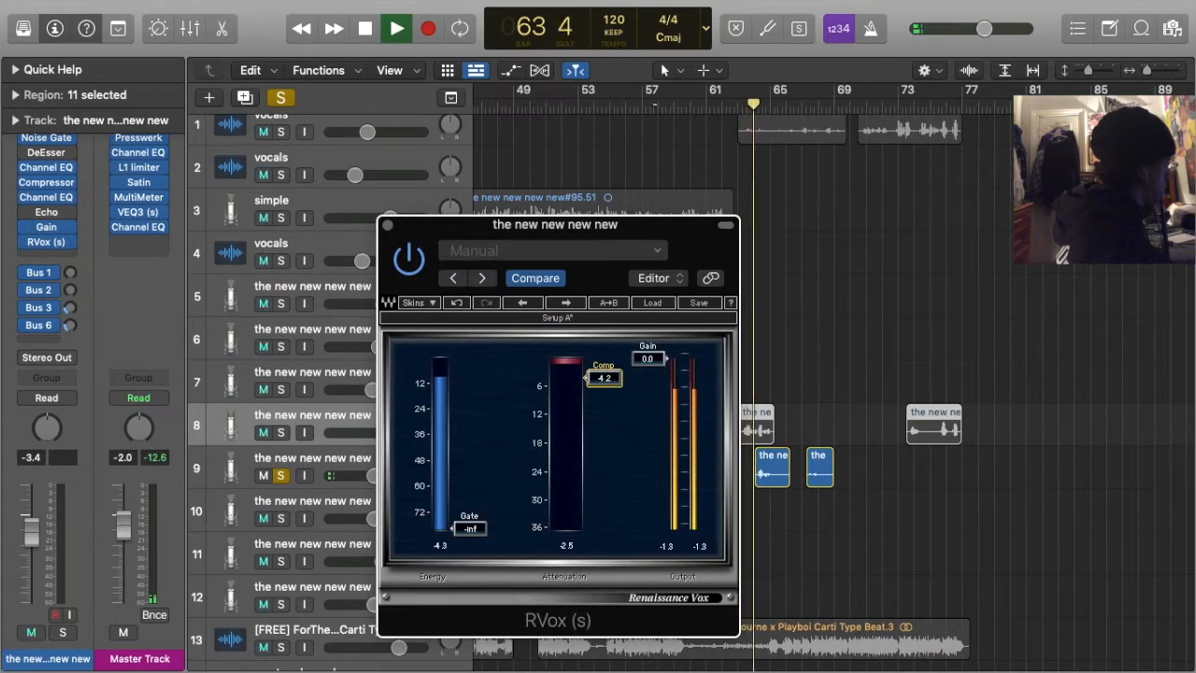
{"action": "left_click", "coordinate": [388, 227]}
{"action": "left_click", "coordinate": [283, 98]}
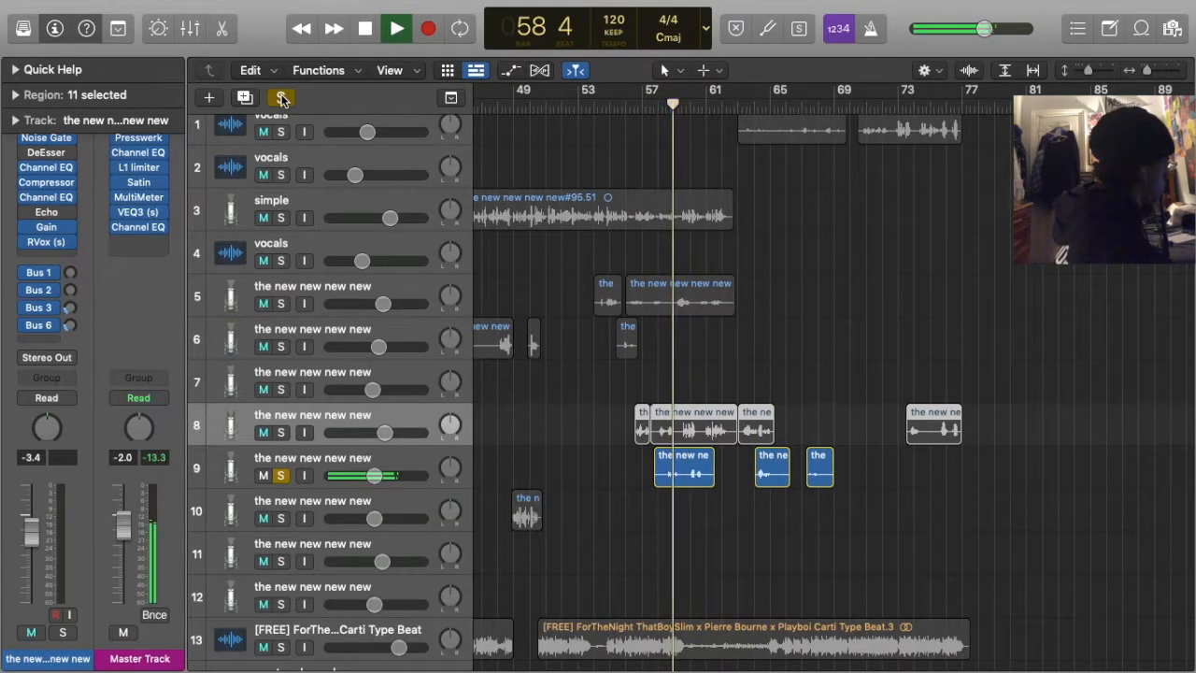
{"action": "left_click", "coordinate": [821, 343]}
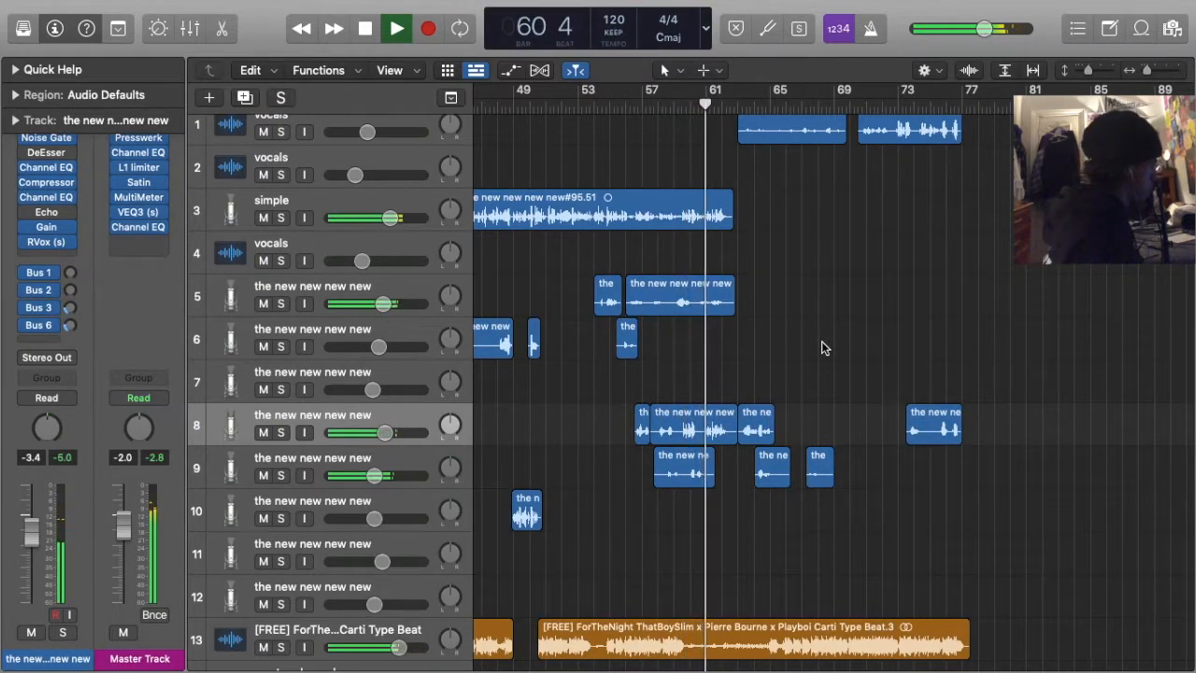
Check the RVox settings on track 9 against the full mix
{"action": "left_click", "coordinate": [351, 459]}
{"action": "left_click", "coordinate": [46, 242]}
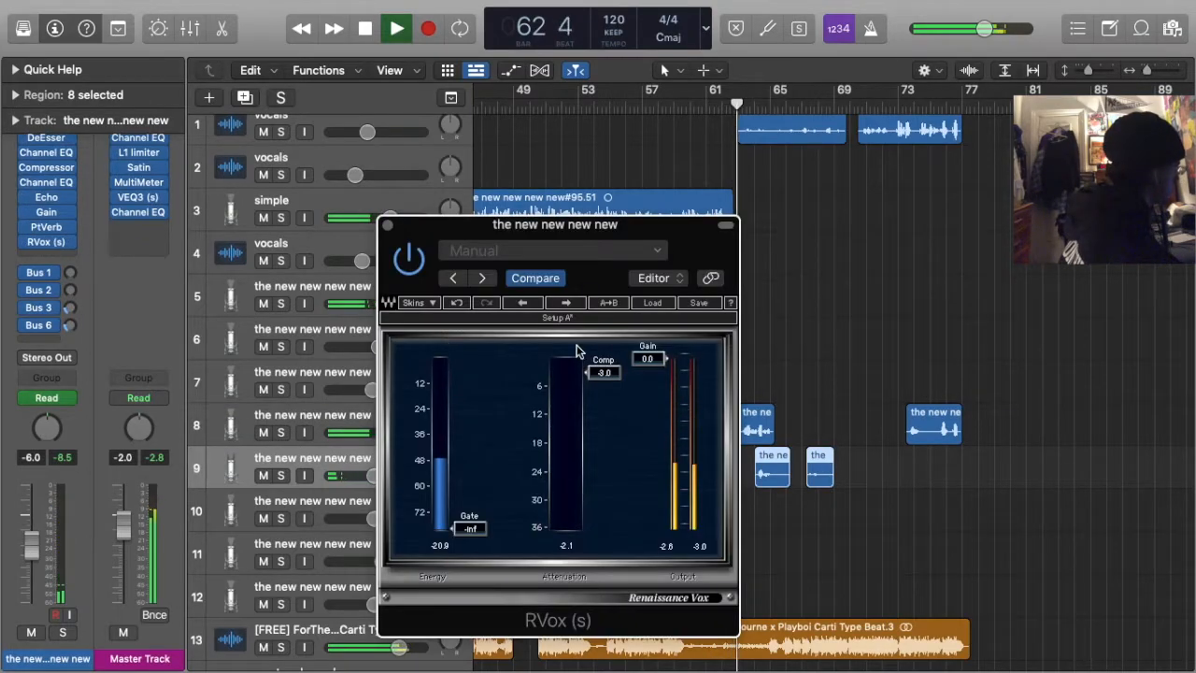
{"action": "left_click", "coordinate": [388, 225]}
Set the Comp of track 8's RVox to -2.7 and hide the plug-in window
{"action": "left_click", "coordinate": [310, 415]}
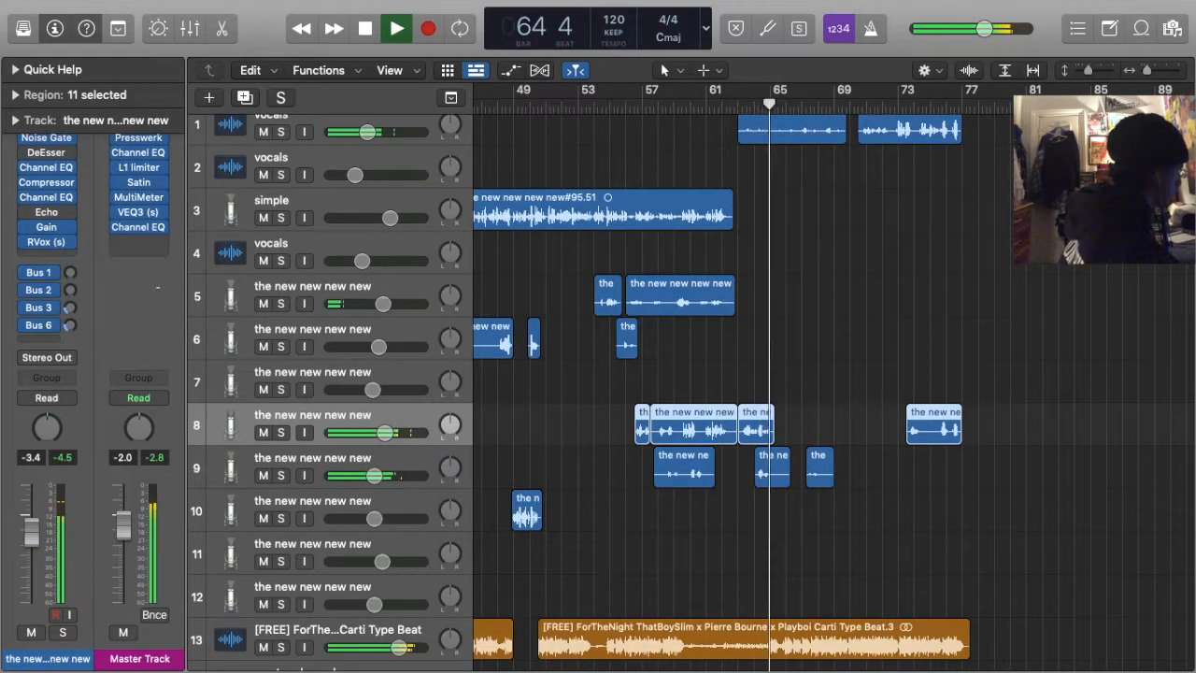
{"action": "left_click", "coordinate": [46, 242]}
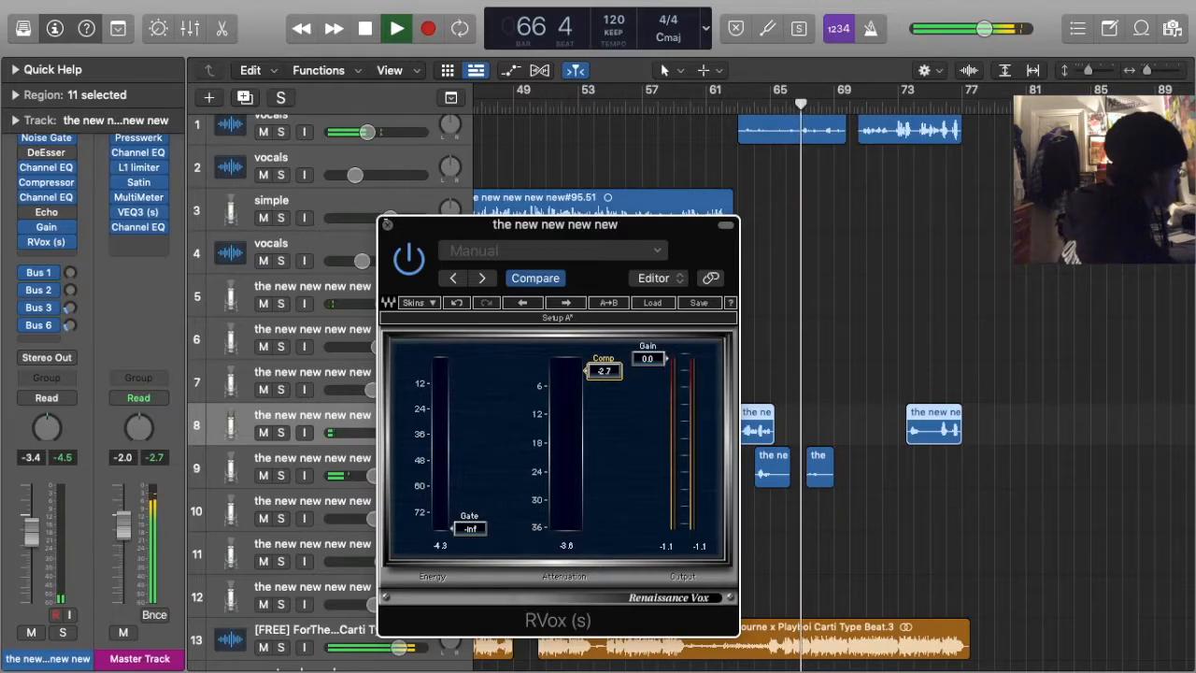
{"action": "key", "text": "v"}
{"action": "left_click", "coordinate": [739, 232]}
Try moving the track 1 vocal region near bar 63 onto the simple track and replay it from about bar 66
{"action": "scroll", "coordinate": [739, 232], "scroll_direction": "up", "scroll_amount": 1}
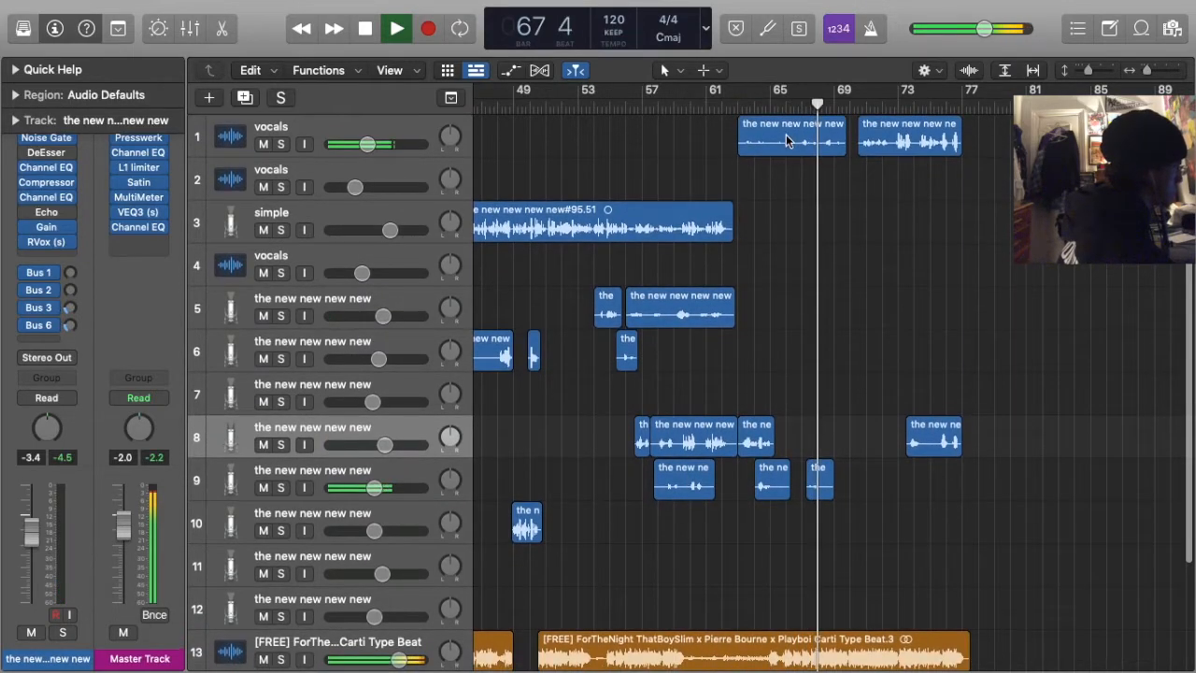
{"action": "left_click_drag", "start_coordinate": [785, 150], "coordinate": [787, 224]}
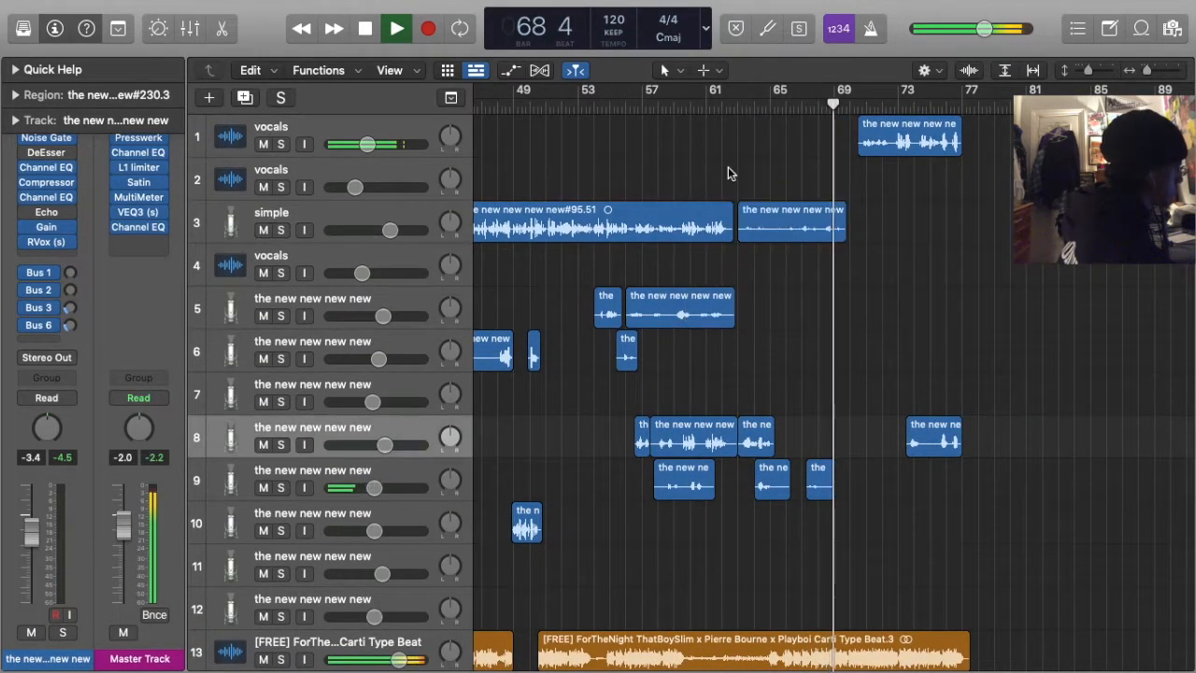
{"action": "left_click", "coordinate": [728, 166]}
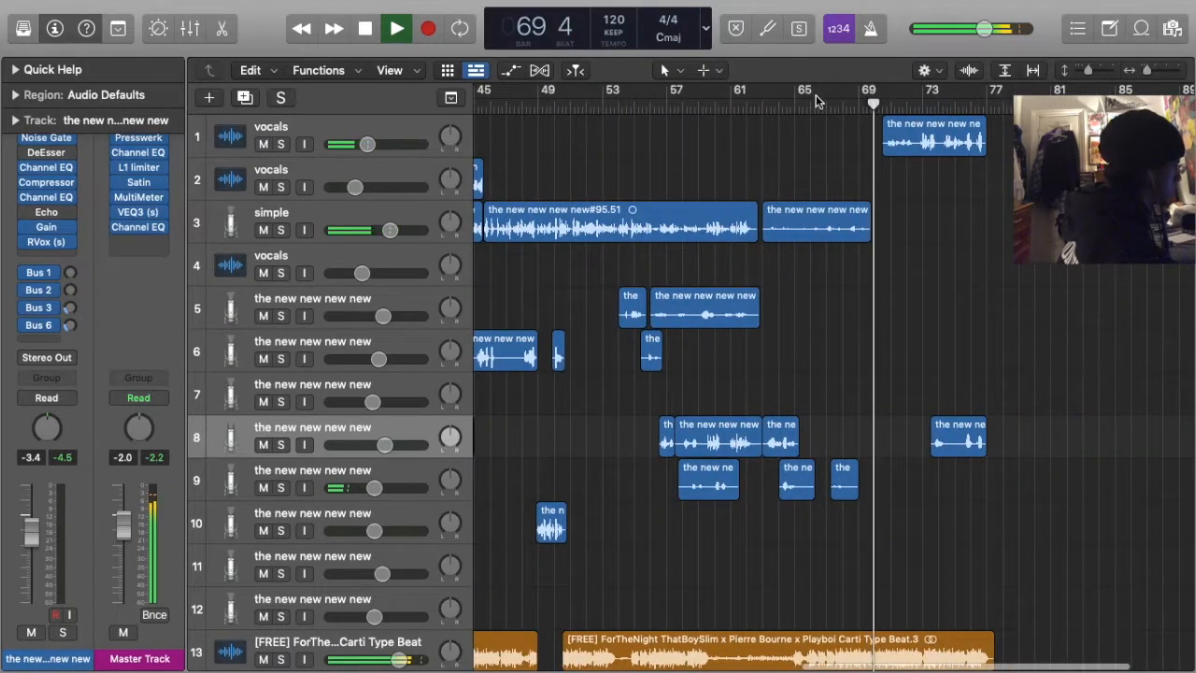
{"action": "left_click", "coordinate": [815, 94]}
Undo the move of the vocal region near bar 63 onto the simple track
{"action": "key", "text": "super+Left"}
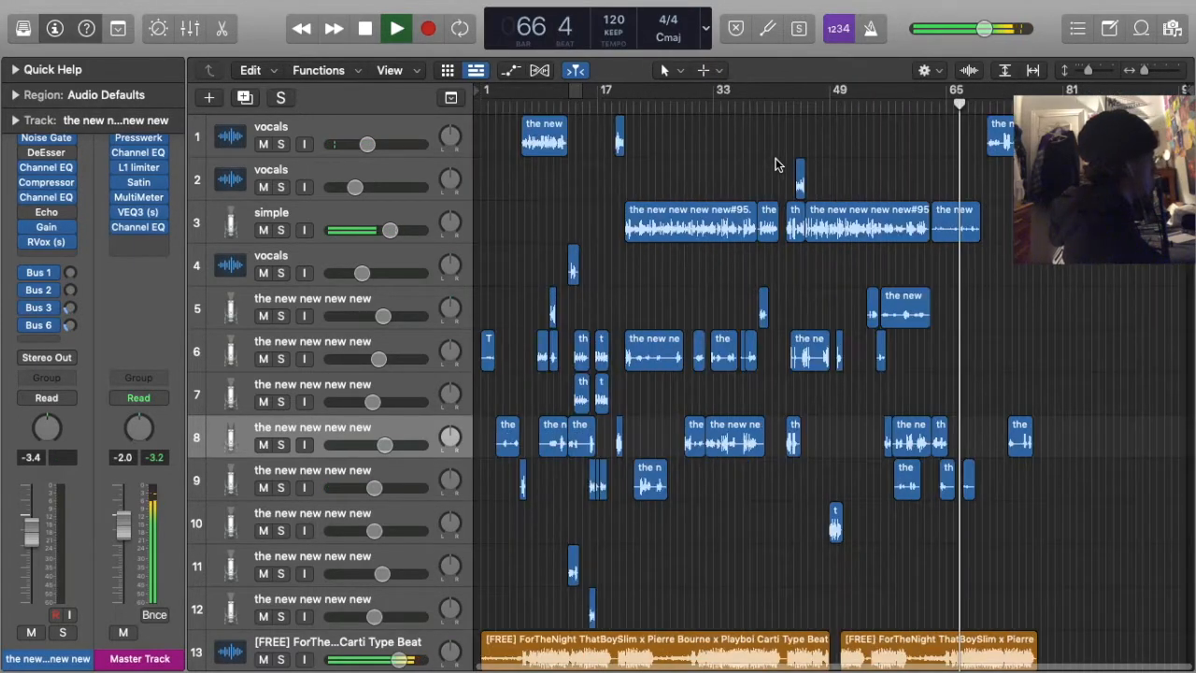
{"action": "key", "text": "super+Right"}
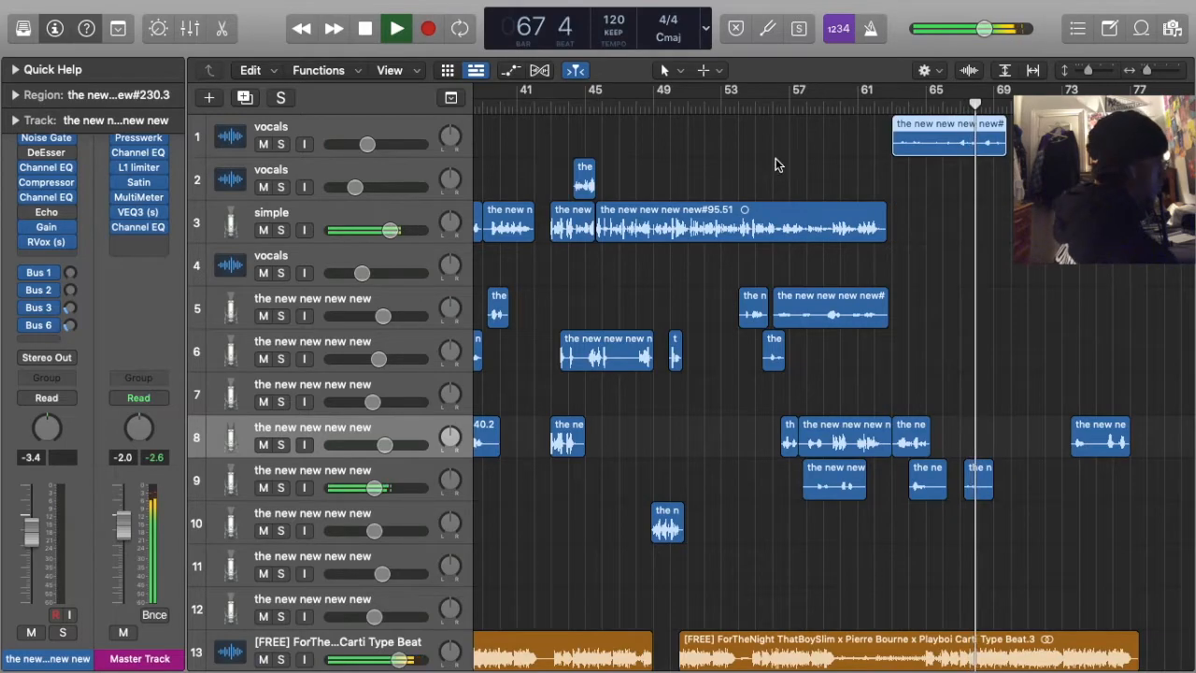
{"action": "left_click", "coordinate": [775, 159]}
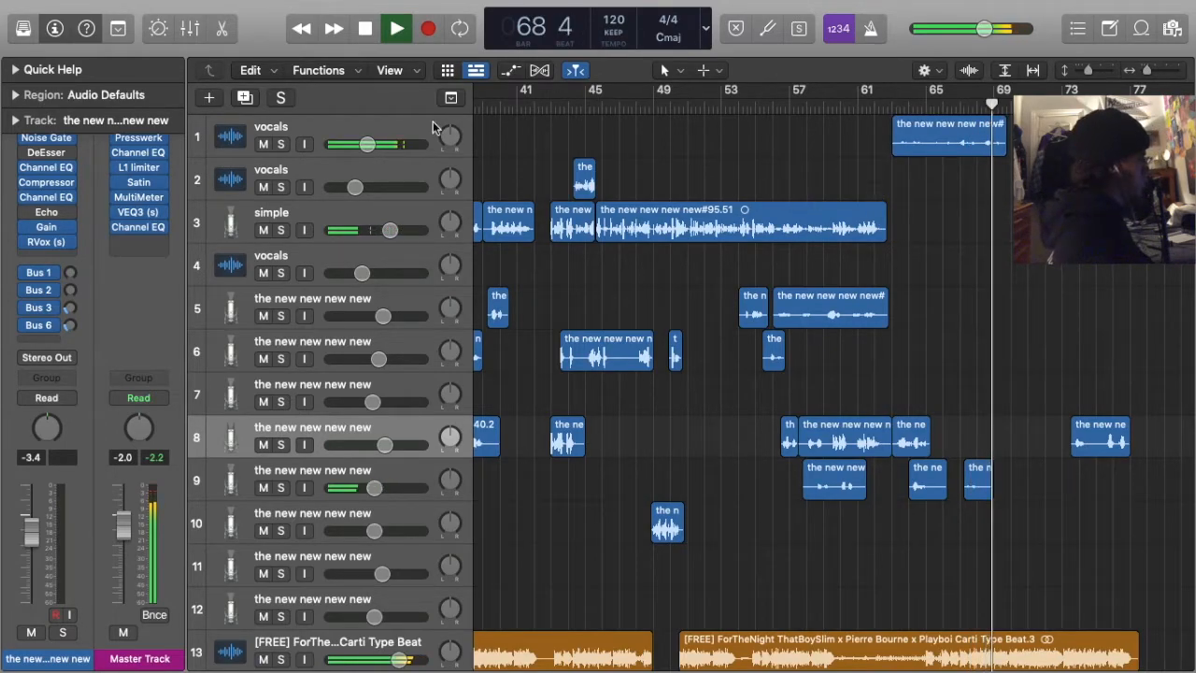
Check the Channel EQ curve on the track 1 vocals during playback
{"action": "left_click", "coordinate": [326, 122]}
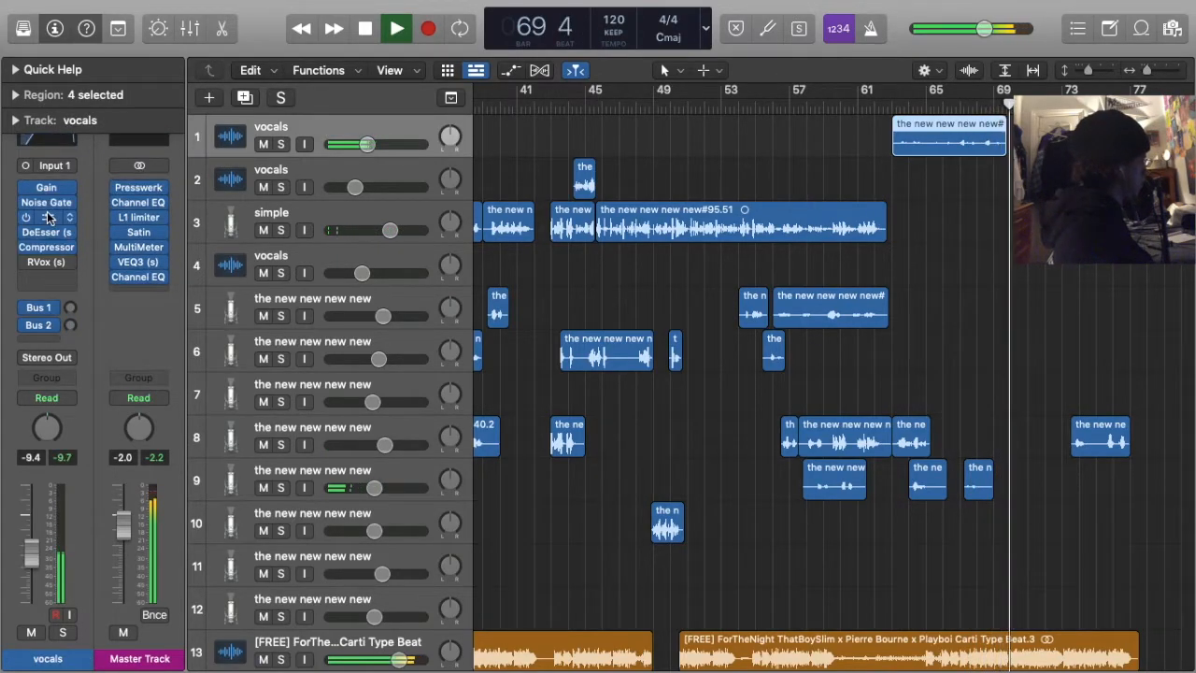
{"action": "left_click", "coordinate": [50, 217]}
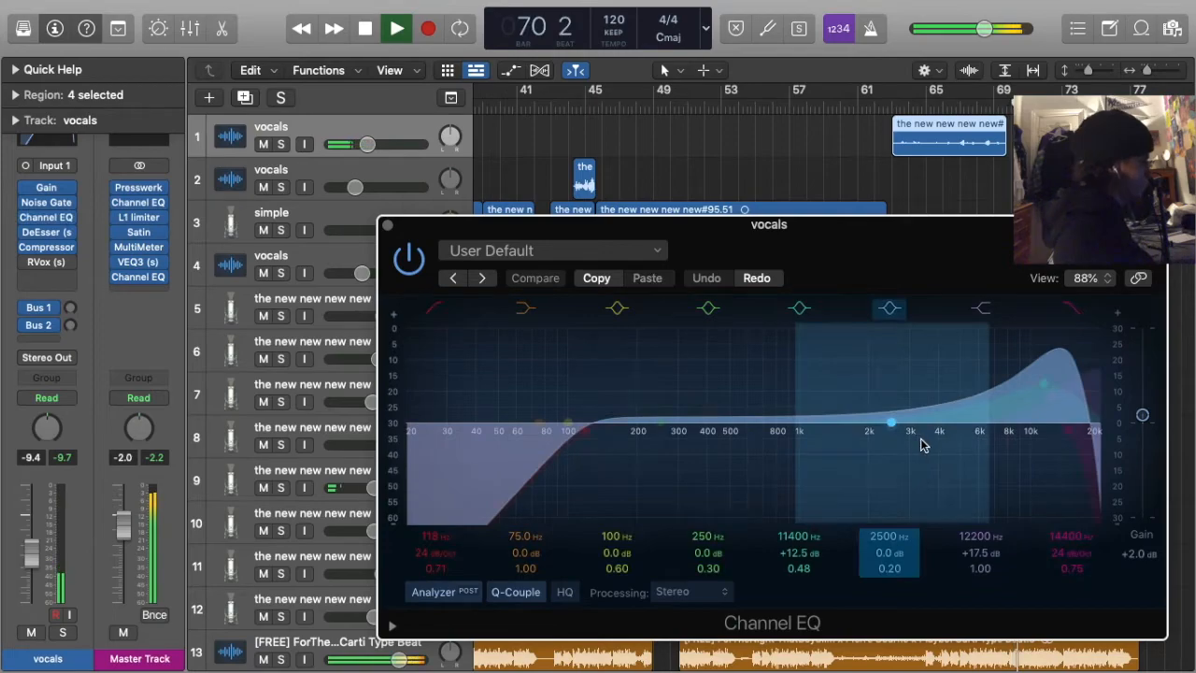
{"action": "left_click", "coordinate": [388, 224]}
Duplicate the track 1 vocals channel as a new track and move the vocal region near bar 70 onto it
{"action": "left_click", "coordinate": [248, 97]}
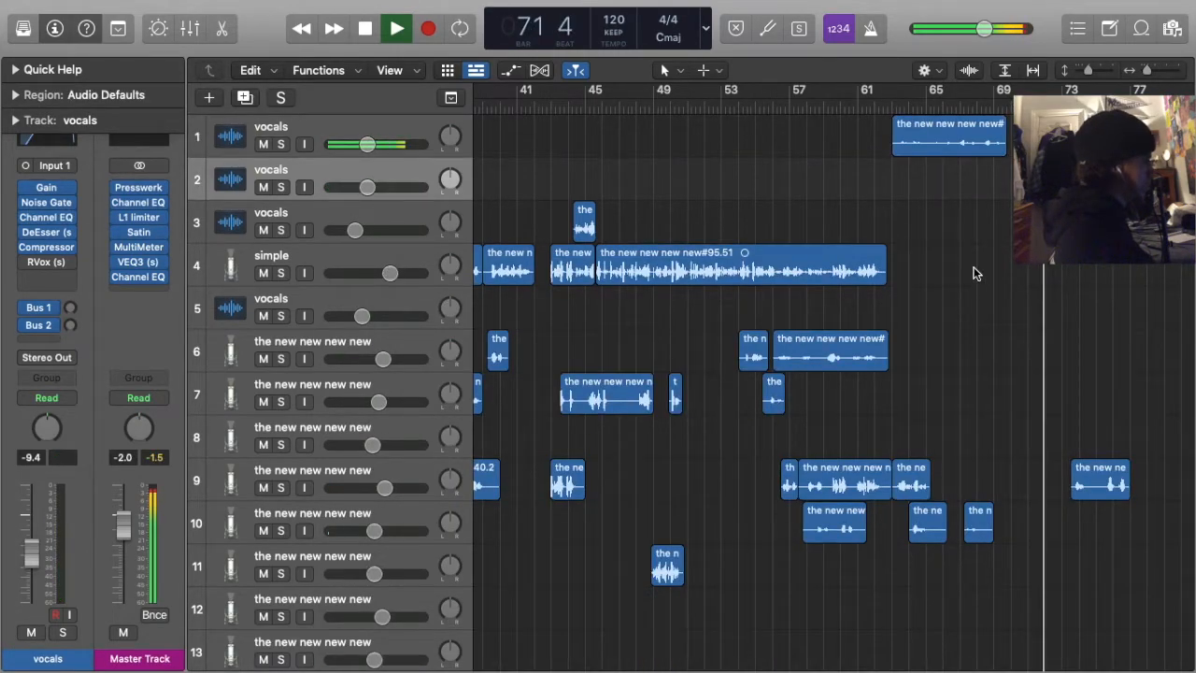
{"action": "scroll", "coordinate": [972, 273], "scroll_direction": "down", "scroll_amount": 5}
{"action": "scroll", "coordinate": [972, 273], "scroll_direction": "up", "scroll_amount": 5}
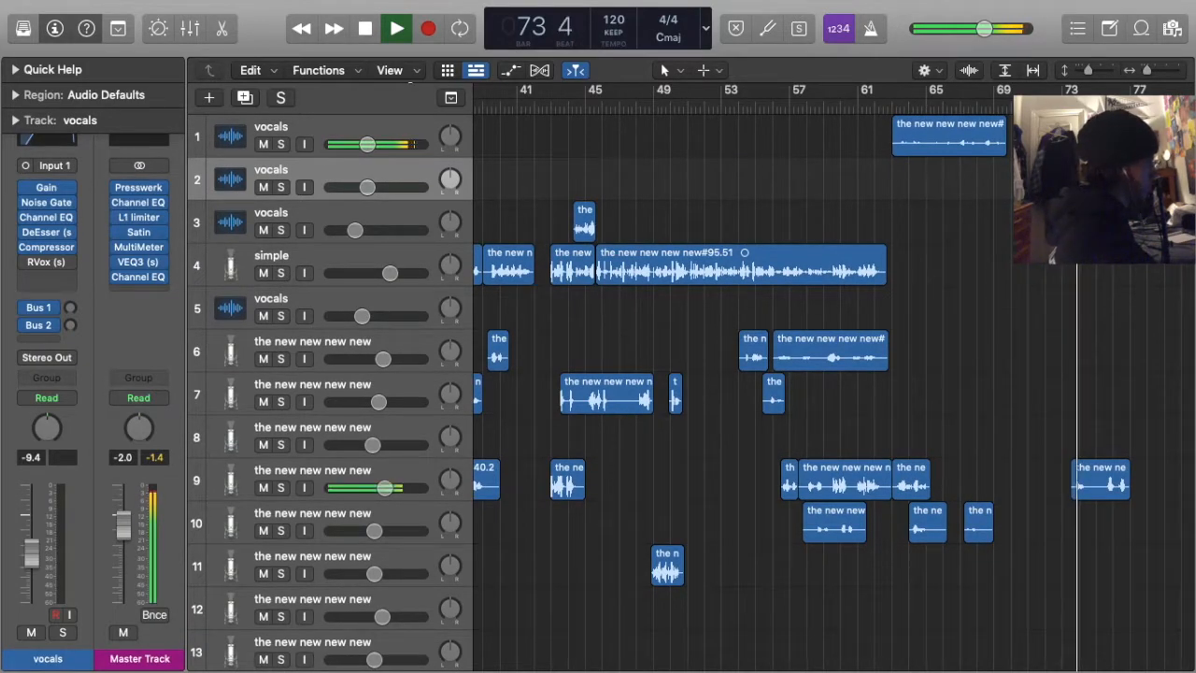
{"action": "left_click_drag", "start_coordinate": [1064, 138], "coordinate": [1065, 181]}
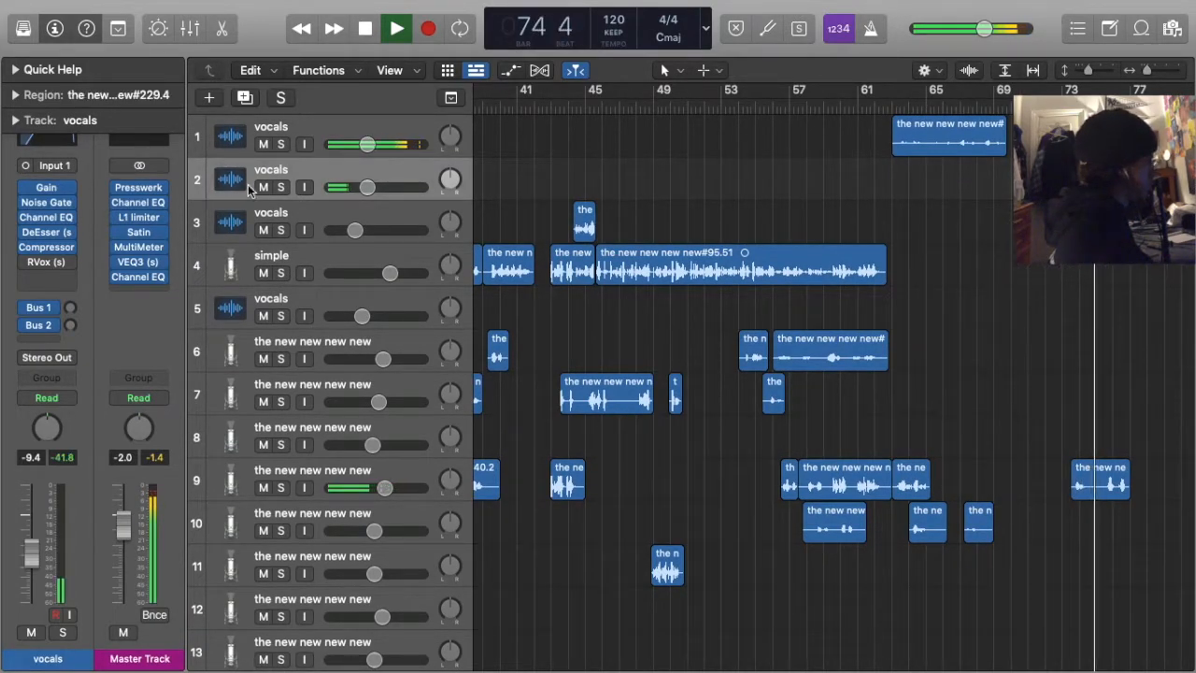
Add a Bus 8 send to the track 2 vocals and stop playback
{"action": "left_click", "coordinate": [42, 340]}
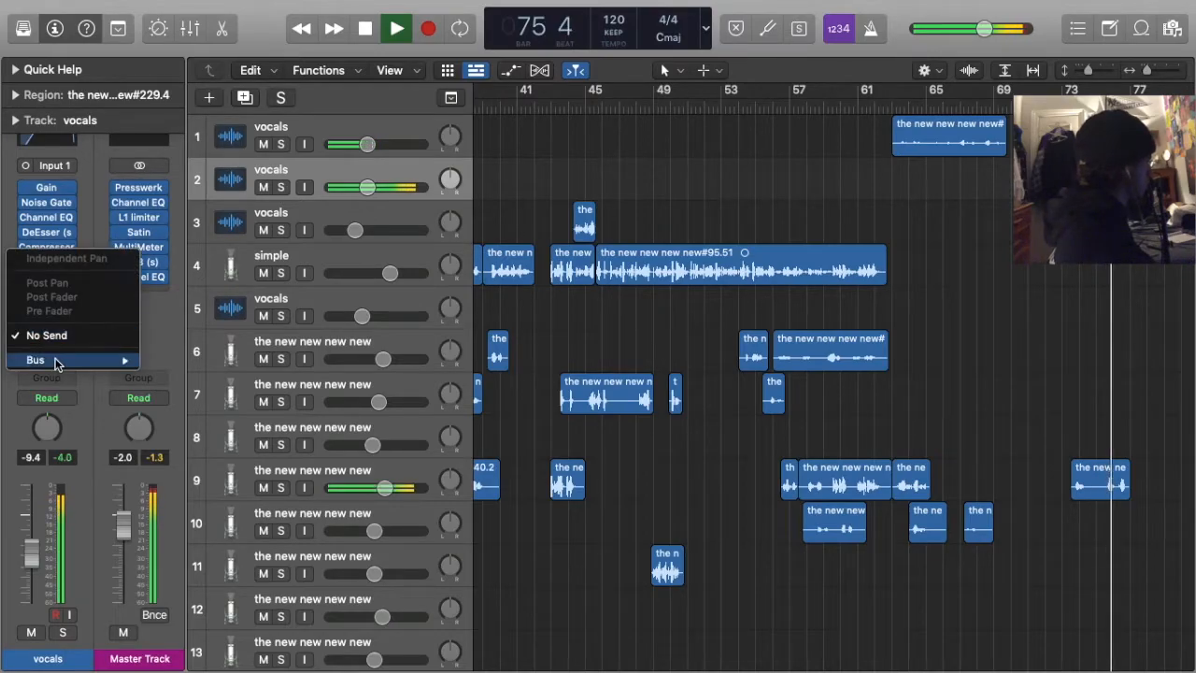
{"action": "mouse_move", "coordinate": [55, 358]}
{"action": "left_click", "coordinate": [215, 212]}
{"action": "key", "text": "space"}
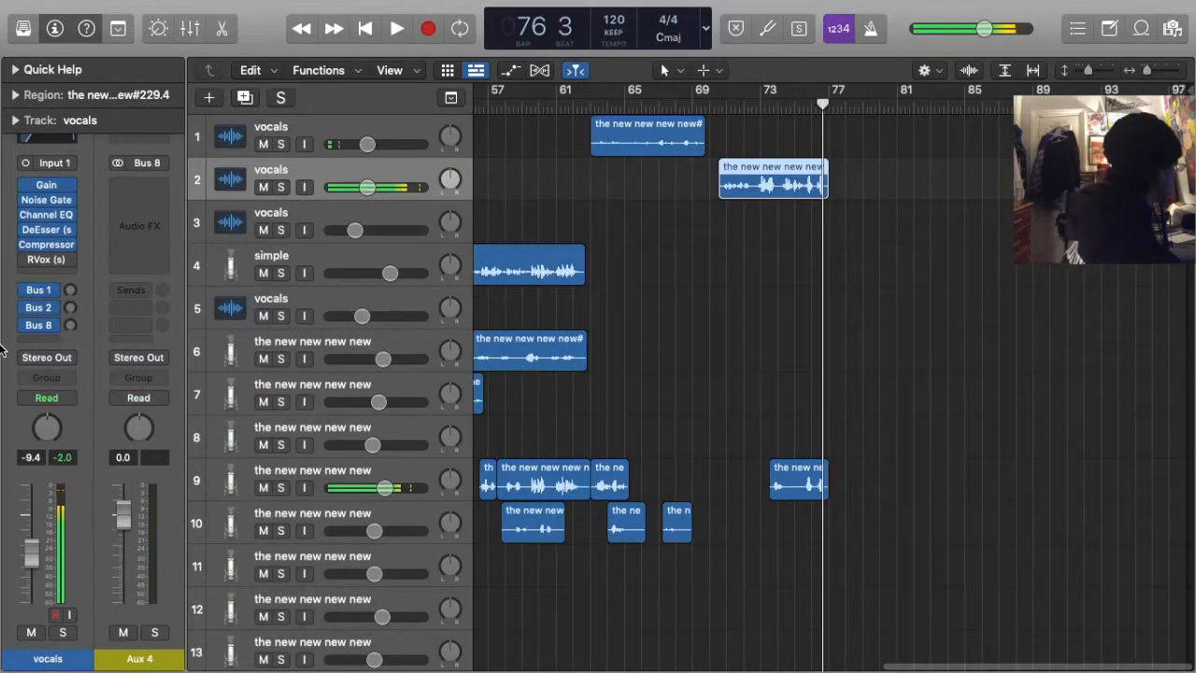
Insert the Tremolo modulation effect on the Aux 4 channel
{"action": "left_click", "coordinate": [138, 188]}
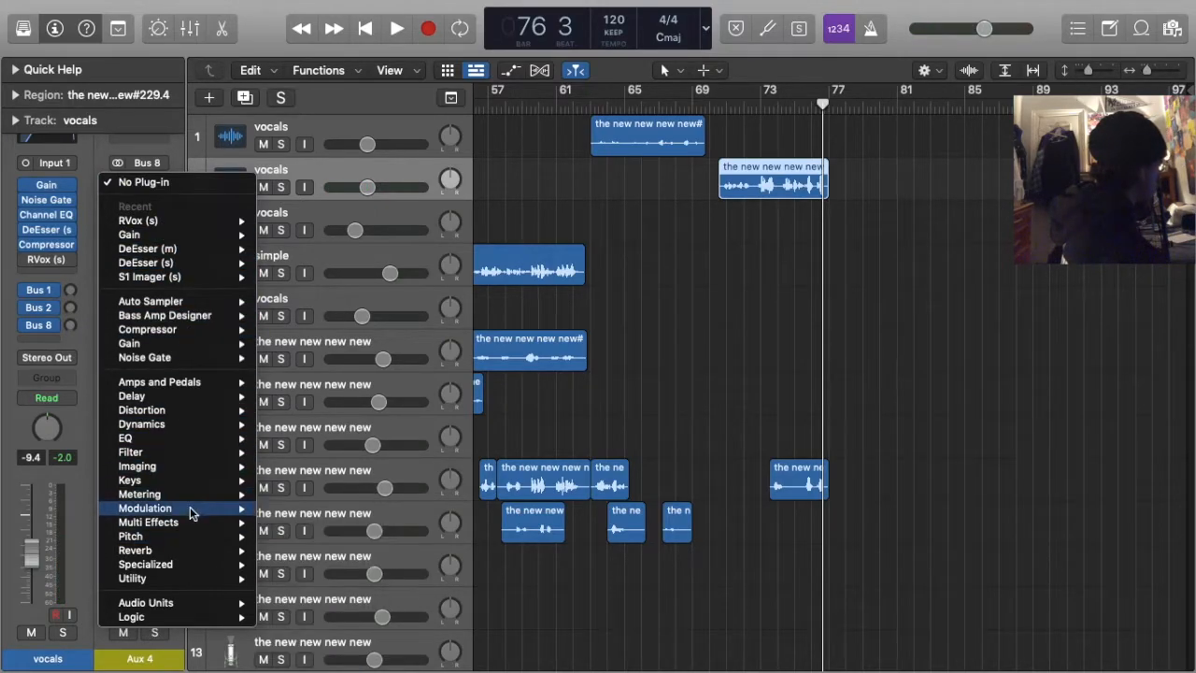
{"action": "mouse_move", "coordinate": [185, 507]}
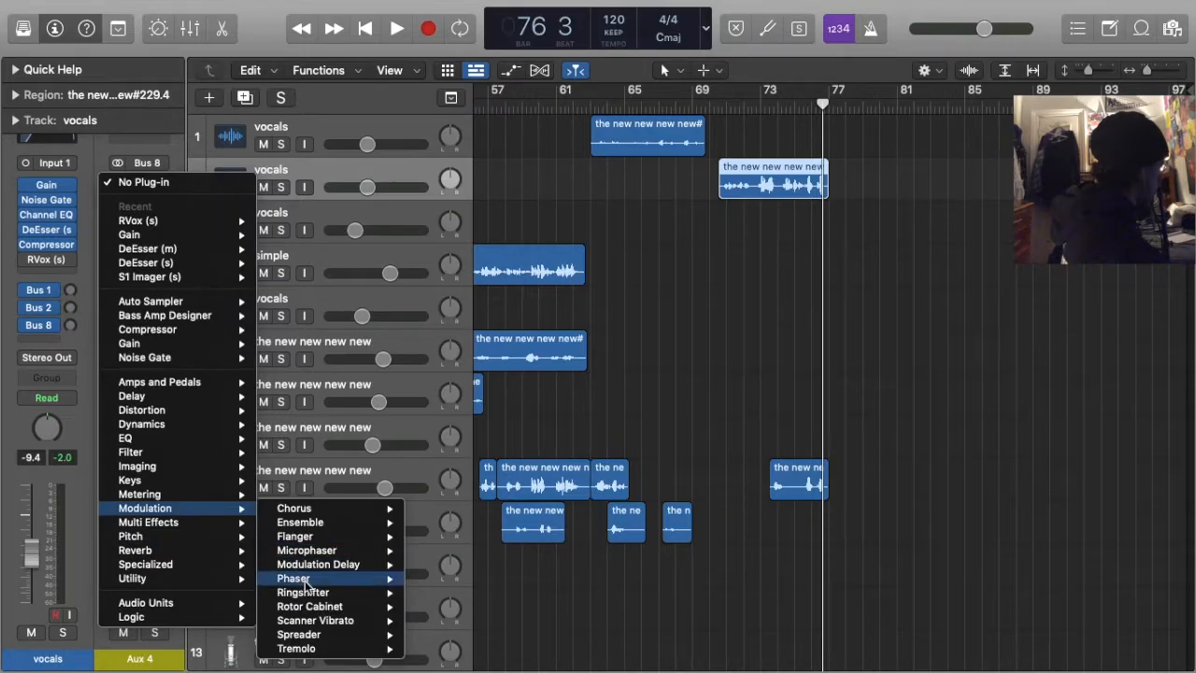
{"action": "left_click", "coordinate": [296, 647]}
Solo track 2 from bar 72, load the Deep Tremolo preset and raise the track's Bus 8 send to about -2.8 dB
{"action": "left_click", "coordinate": [743, 102]}
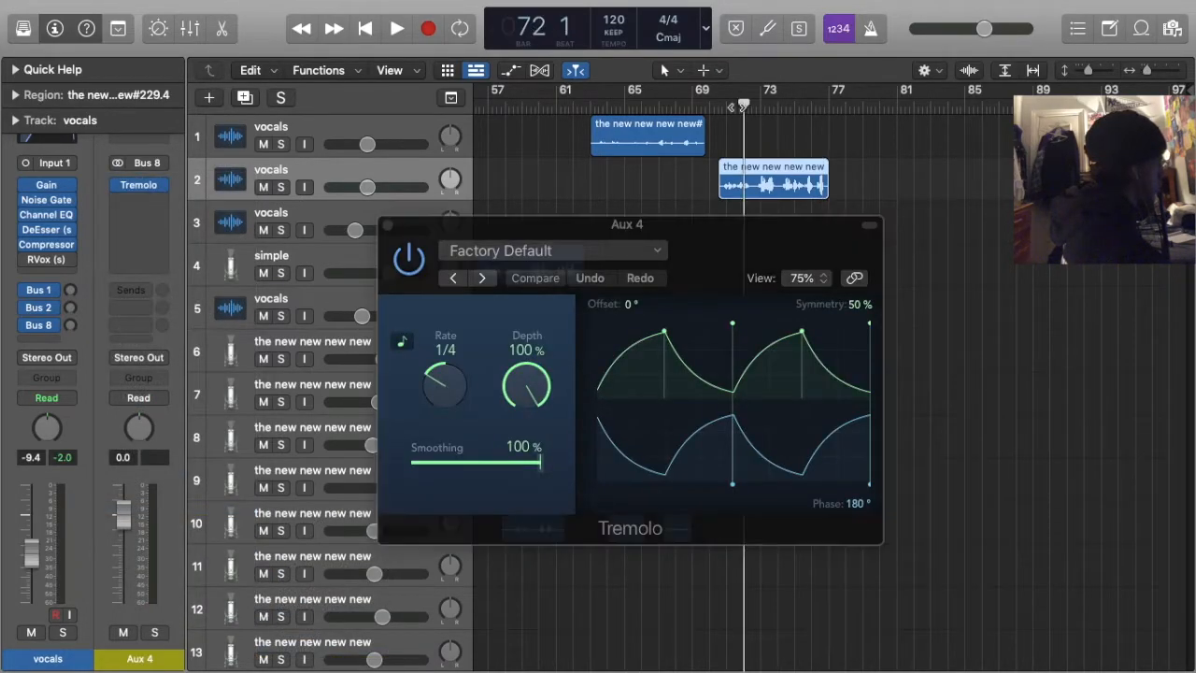
{"action": "key", "text": "space"}
{"action": "left_click", "coordinate": [282, 186]}
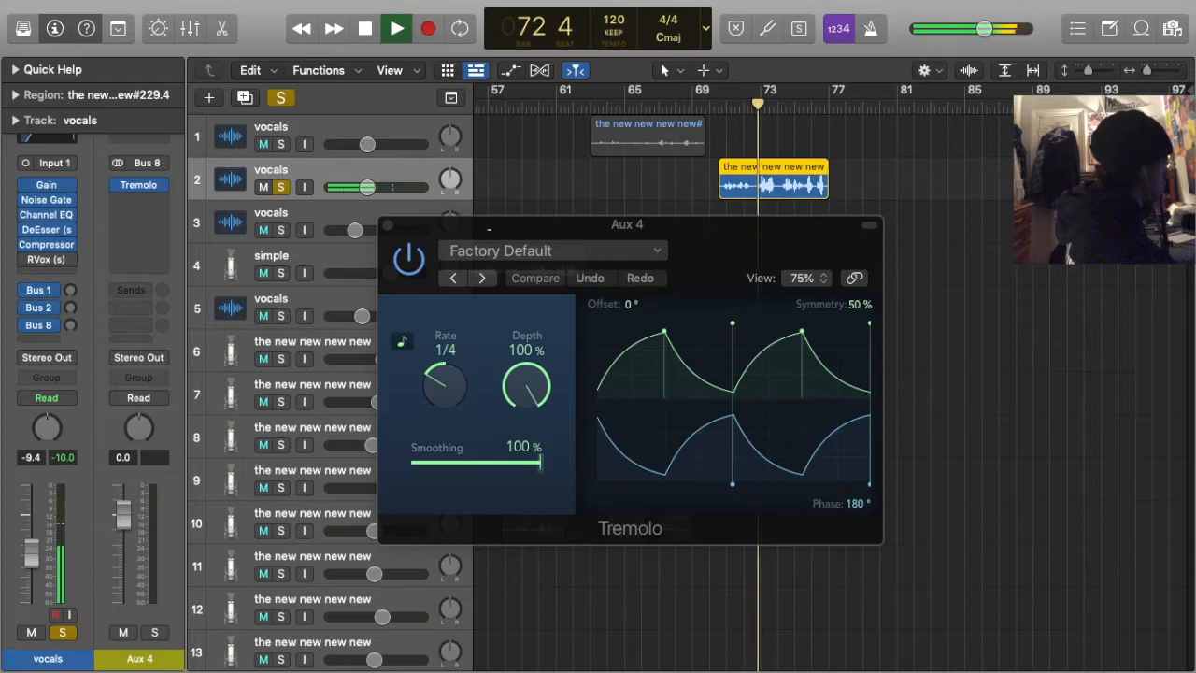
{"action": "left_click", "coordinate": [496, 249]}
{"action": "left_click", "coordinate": [515, 587]}
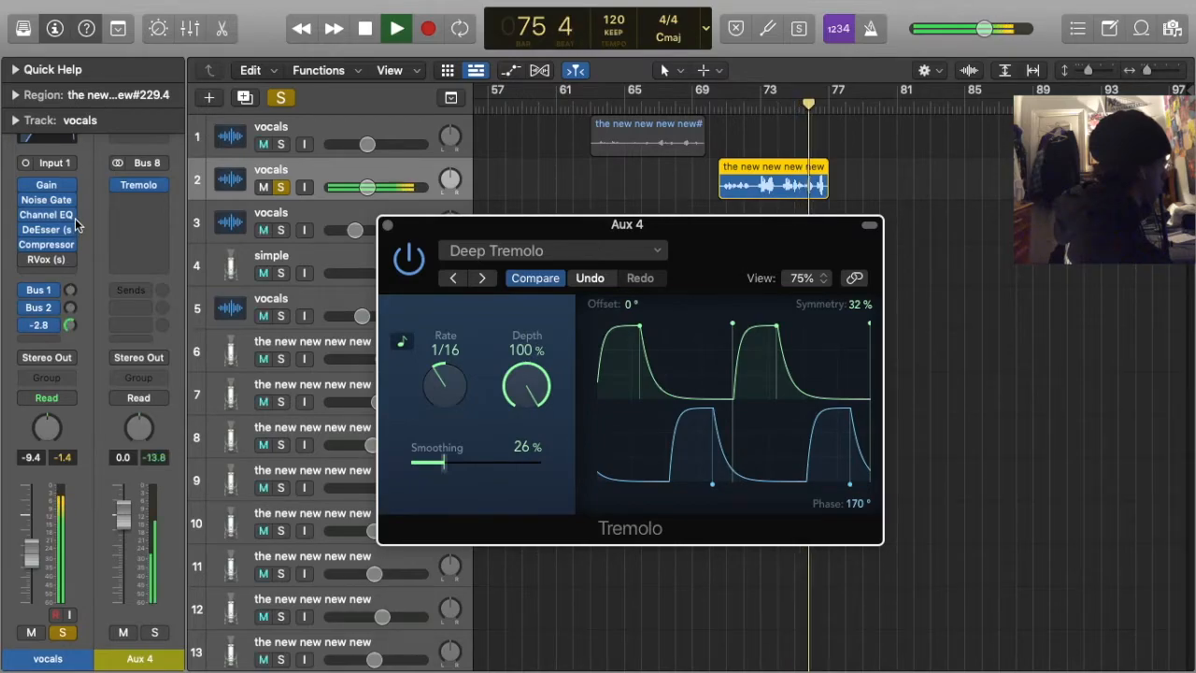
Audition the Fast Tremolo and Hard Panning presets on the soloed vocal from about bar 70 and compare them with Deep Tremolo
{"action": "left_click", "coordinate": [734, 139]}
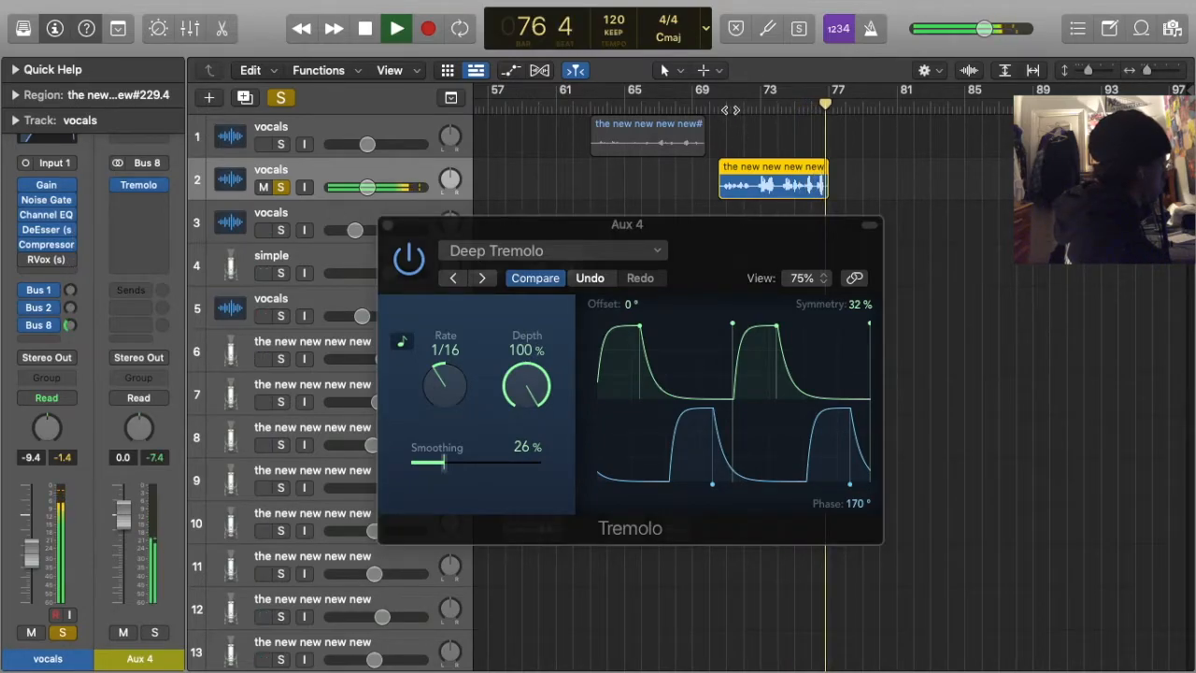
{"action": "left_click", "coordinate": [483, 278]}
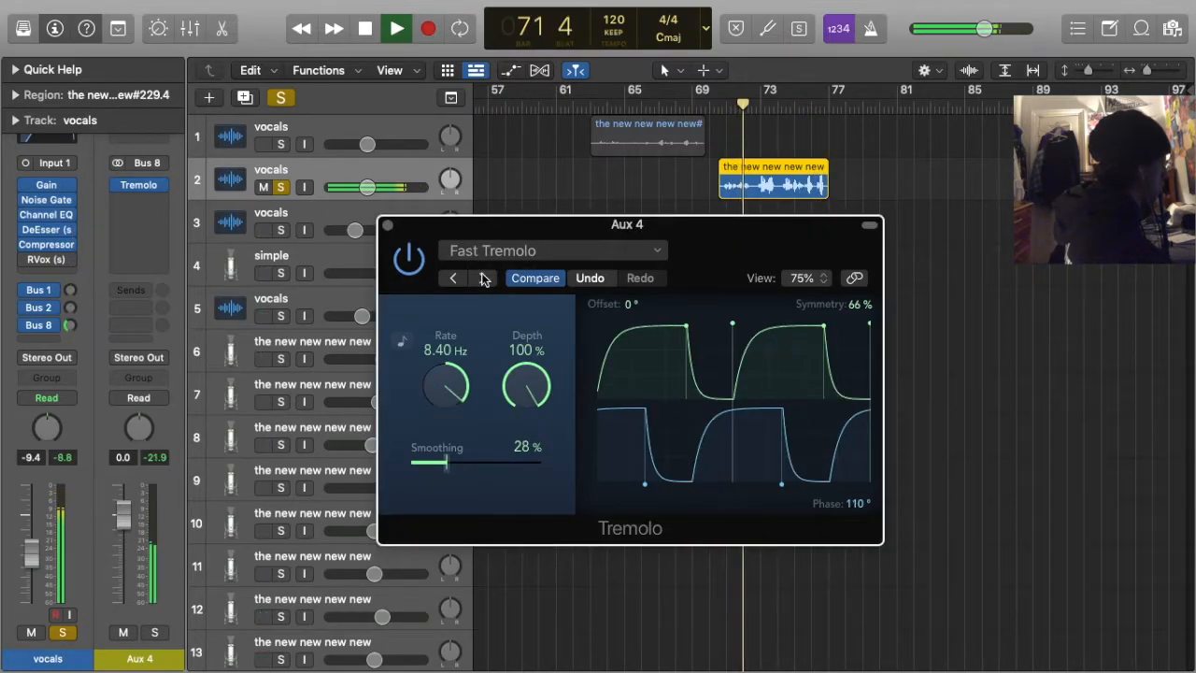
{"action": "left_click", "coordinate": [483, 279]}
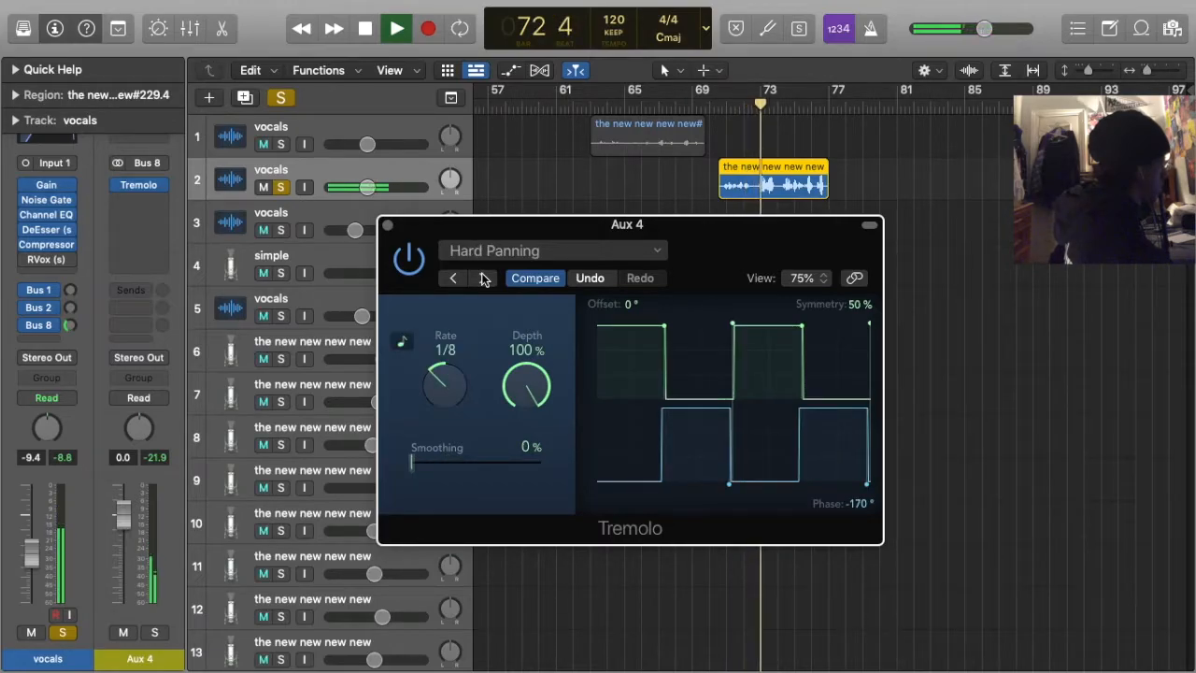
{"action": "left_click", "coordinate": [483, 278]}
{"action": "left_click", "coordinate": [457, 277]}
{"action": "left_click", "coordinate": [457, 277]}
{"action": "left_click", "coordinate": [483, 280]}
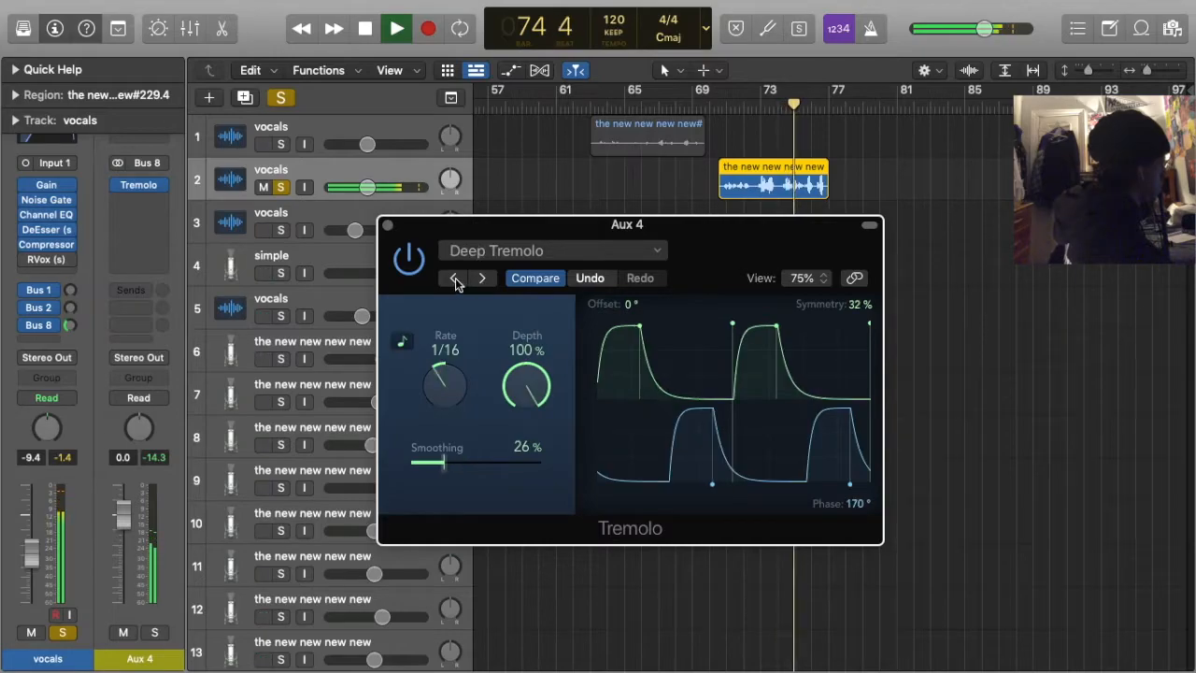
Close the Tremolo, turn off solo and raise the track 2 vocals to -7.8 dB while replaying the section in the full mix
{"action": "left_click", "coordinate": [386, 226]}
{"action": "left_click", "coordinate": [281, 97]}
{"action": "left_click", "coordinate": [727, 233]}
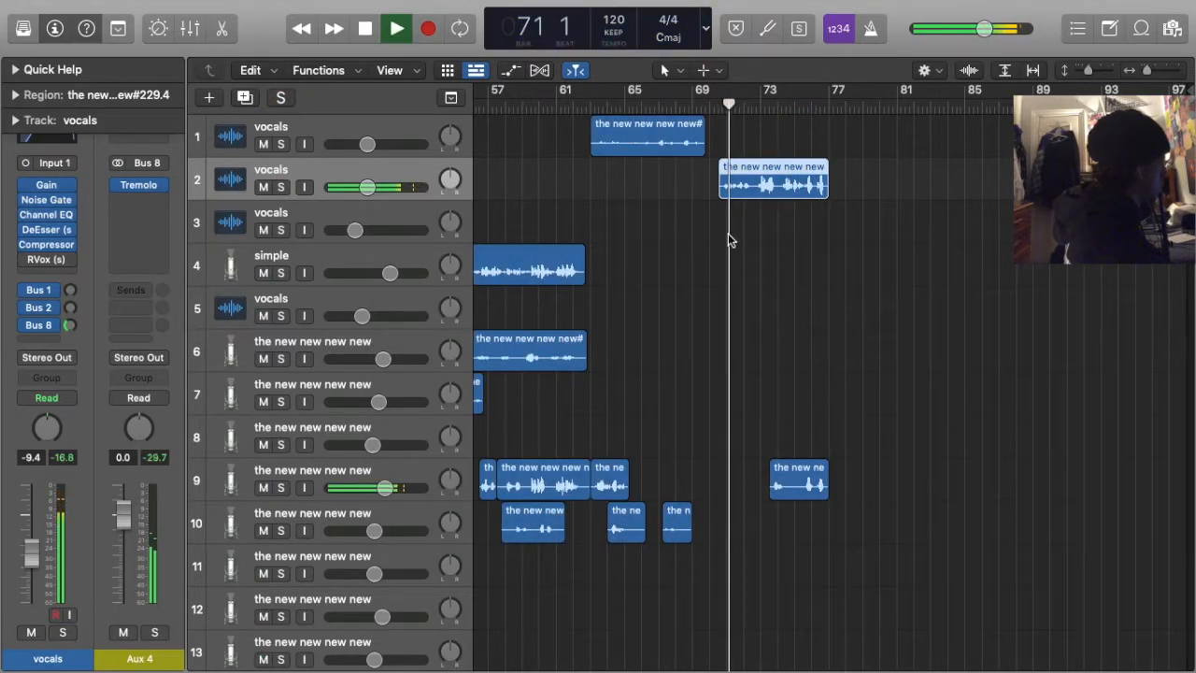
{"action": "left_click", "coordinate": [682, 235]}
{"action": "scroll", "coordinate": [682, 236], "scroll_direction": "down", "scroll_amount": 4}
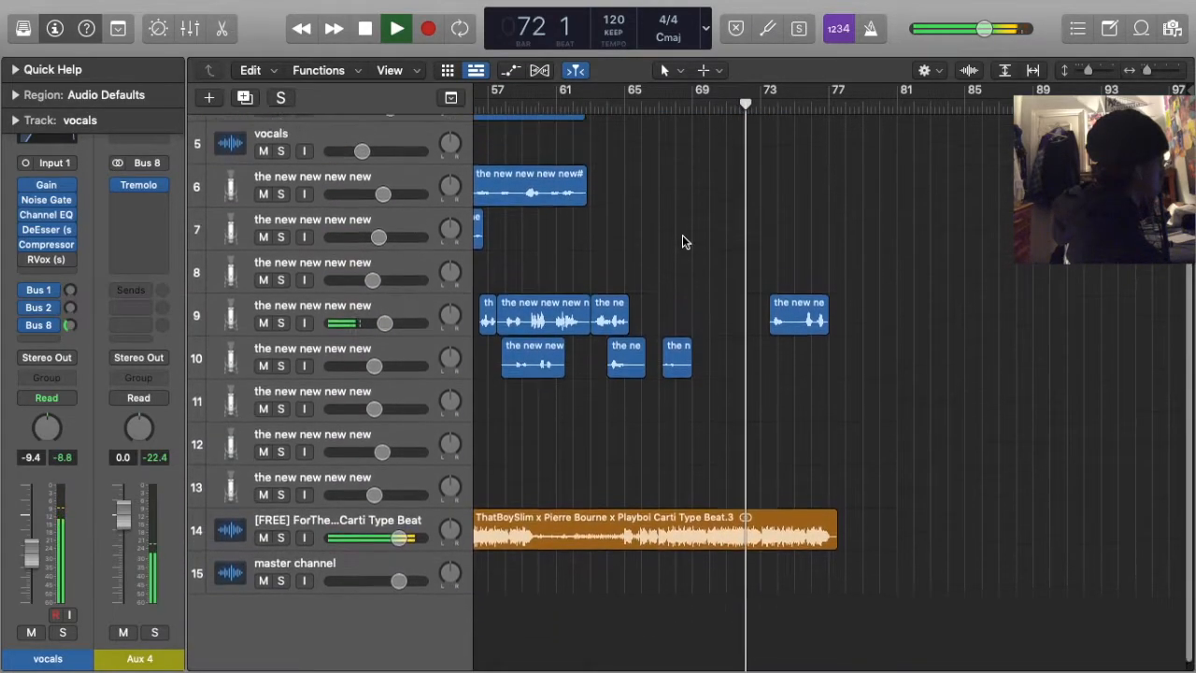
{"action": "scroll", "coordinate": [682, 235], "scroll_direction": "up", "scroll_amount": 4}
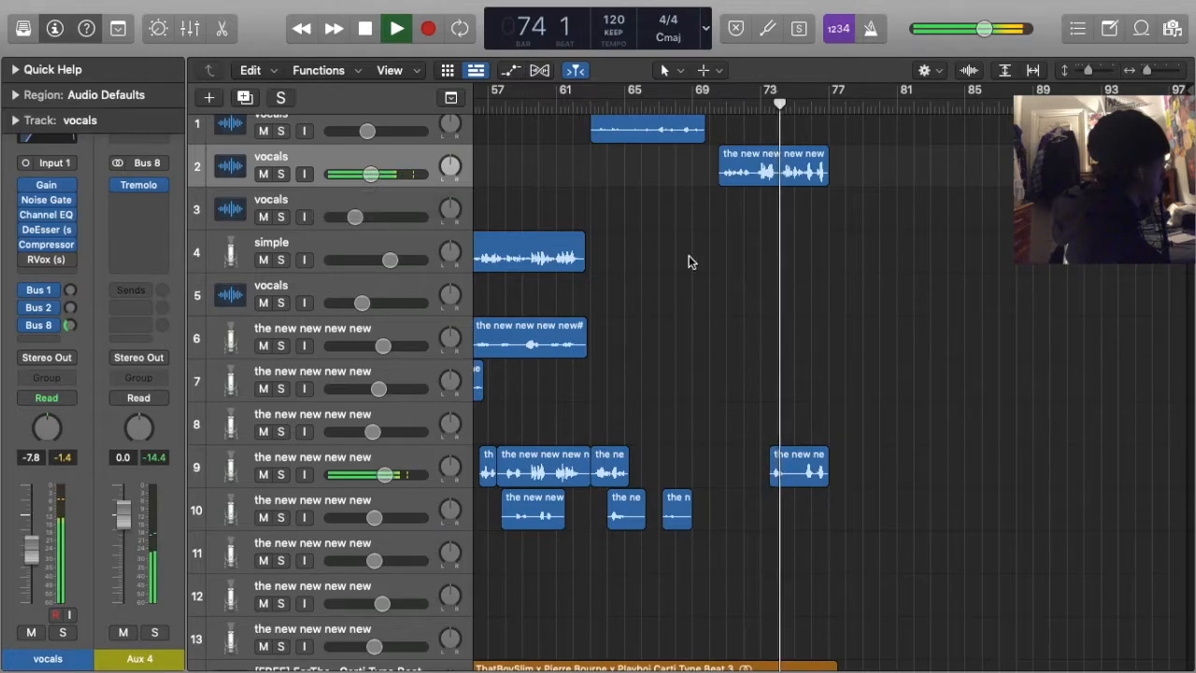
Set the Comp of track 9's RVox to -2.3 and close the plug-in window
{"action": "left_click", "coordinate": [280, 465]}
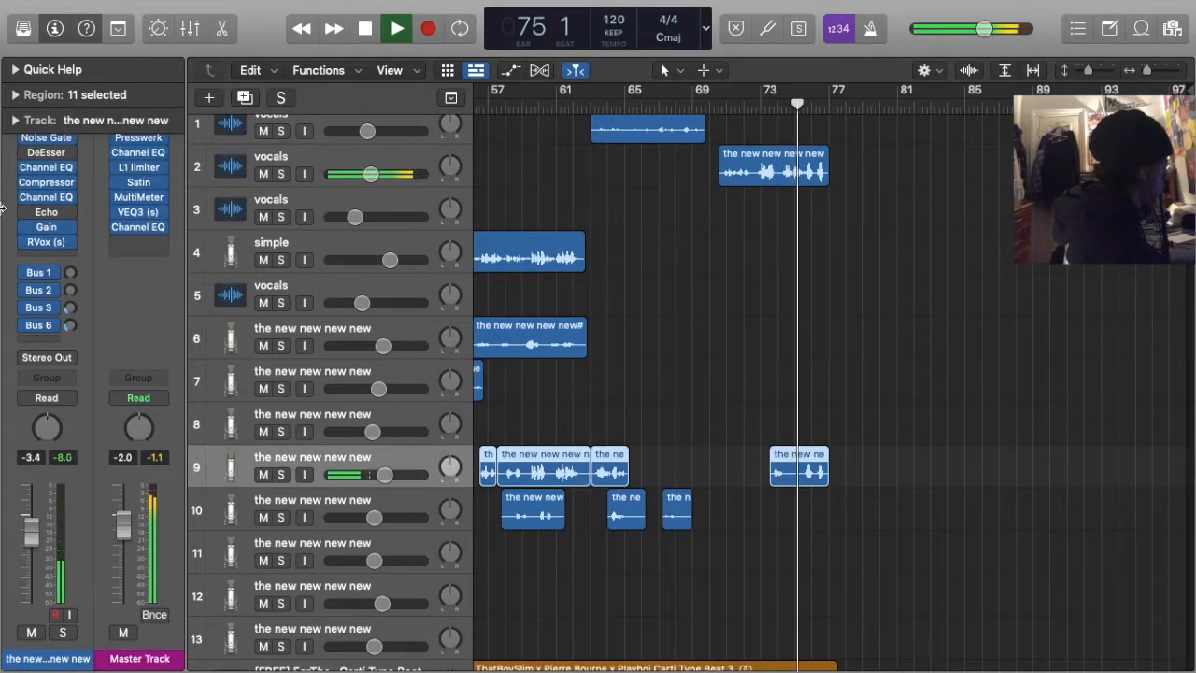
{"action": "left_click", "coordinate": [46, 241]}
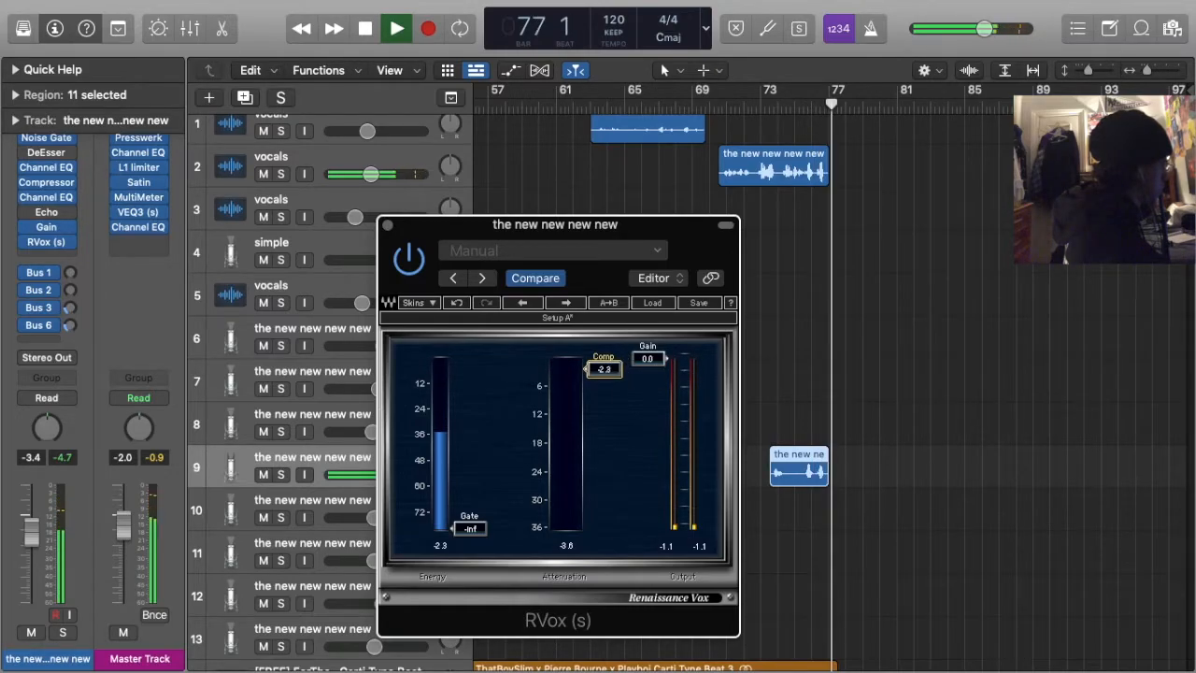
{"action": "key", "text": "super+w"}
Extend the end of the second beat region on track 14 by about one bar and replay from about bar 77
{"action": "scroll", "coordinate": [825, 268], "scroll_direction": "down", "scroll_amount": 1}
{"action": "scroll", "coordinate": [825, 268], "scroll_direction": "down", "scroll_amount": 3}
{"action": "left_click_drag", "start_coordinate": [835, 528], "coordinate": [890, 533]}
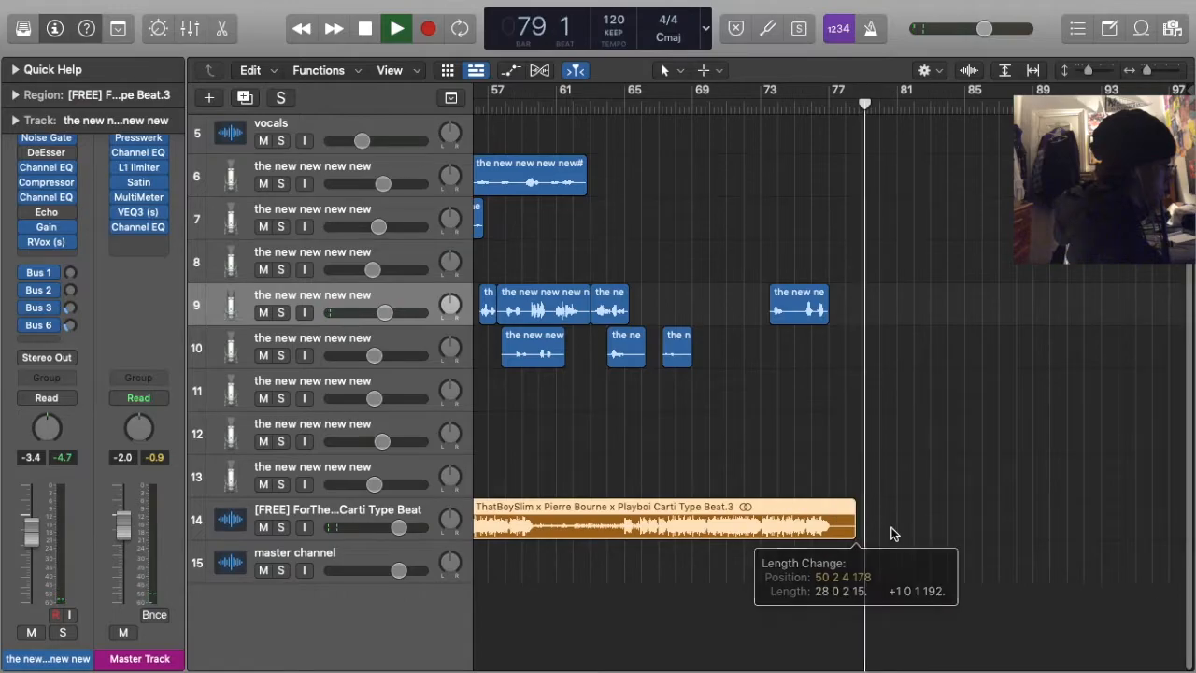
{"action": "left_click", "coordinate": [832, 110]}
{"action": "left_click", "coordinate": [937, 356]}
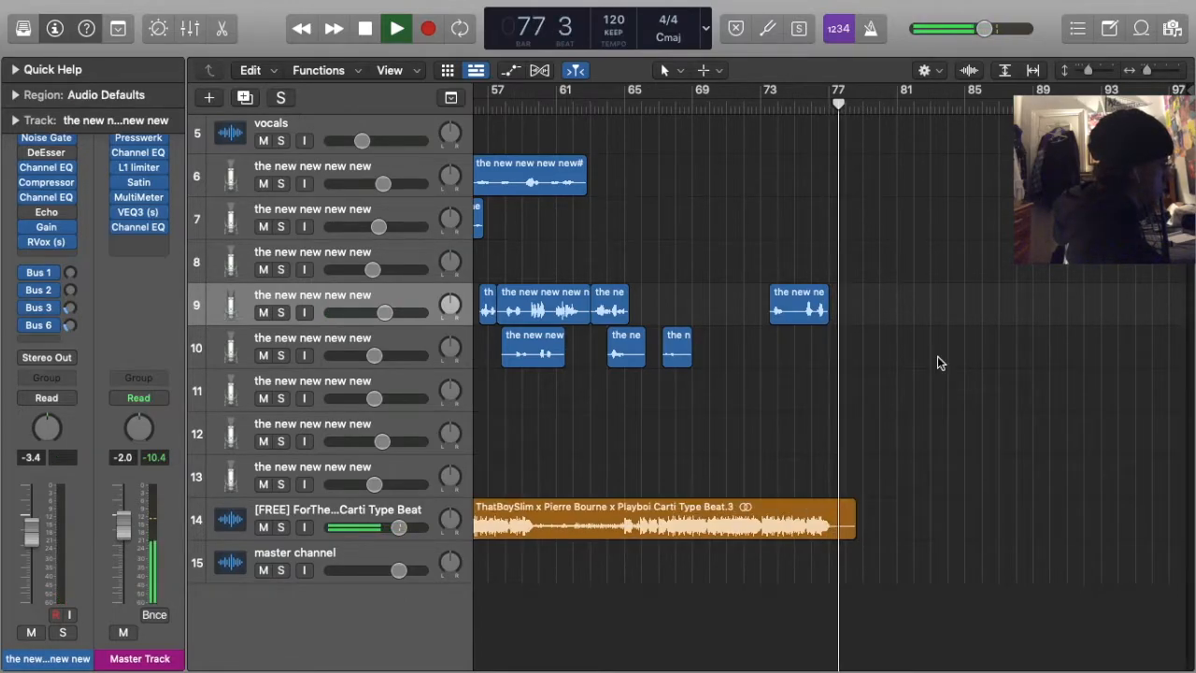
Replay the song's ending from about bar 76 and inspect the final vocal regions on tracks 2 and 9
{"action": "left_click", "coordinate": [815, 104]}
{"action": "scroll", "coordinate": [815, 102], "scroll_direction": "up", "scroll_amount": 5}
{"action": "scroll", "coordinate": [816, 101], "scroll_direction": "up", "scroll_amount": 5}
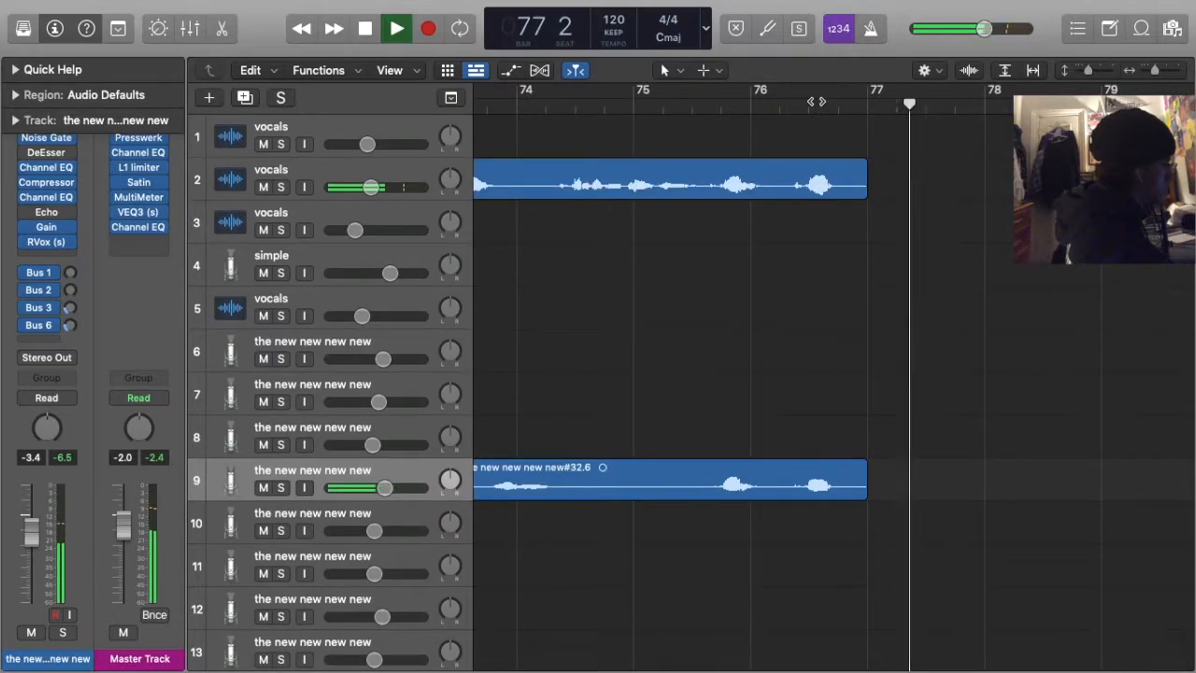
{"action": "scroll", "coordinate": [905, 290], "scroll_direction": "down", "scroll_amount": 5}
{"action": "scroll", "coordinate": [905, 291], "scroll_direction": "down", "scroll_amount": 8}
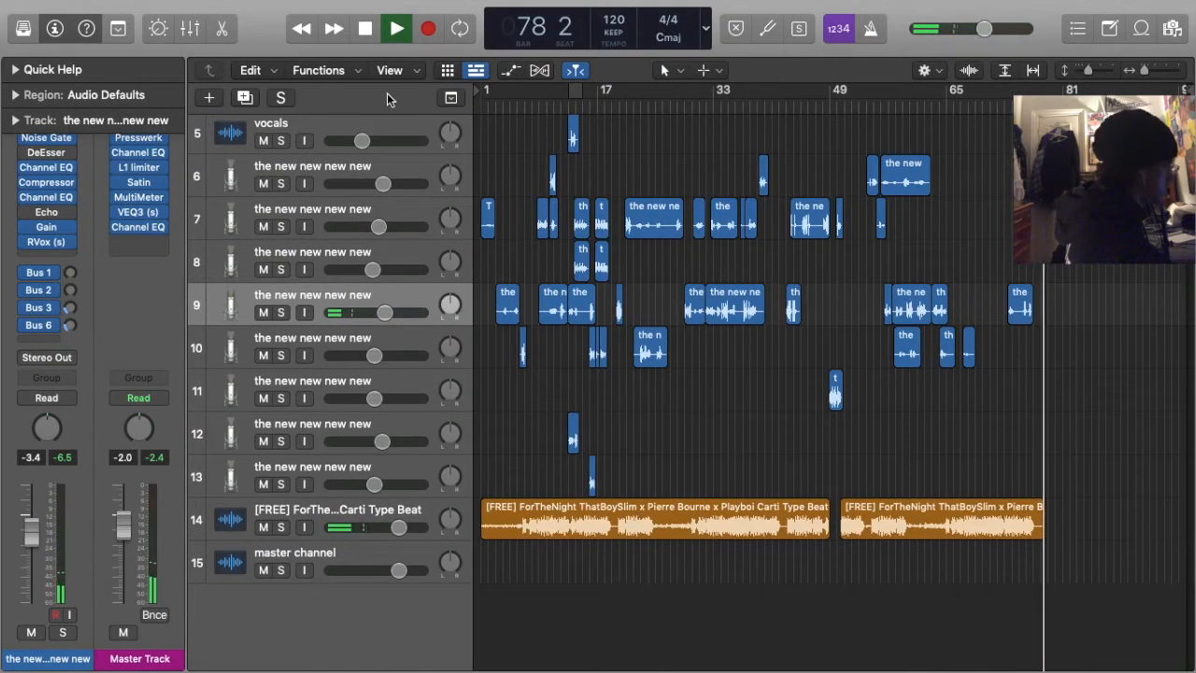
Play from the start, compare Satin's DAX Neutral Tape and SR The Sweet Spot presets on the Master Track, and choose SR The Sweet Spot
{"action": "left_click", "coordinate": [486, 105]}
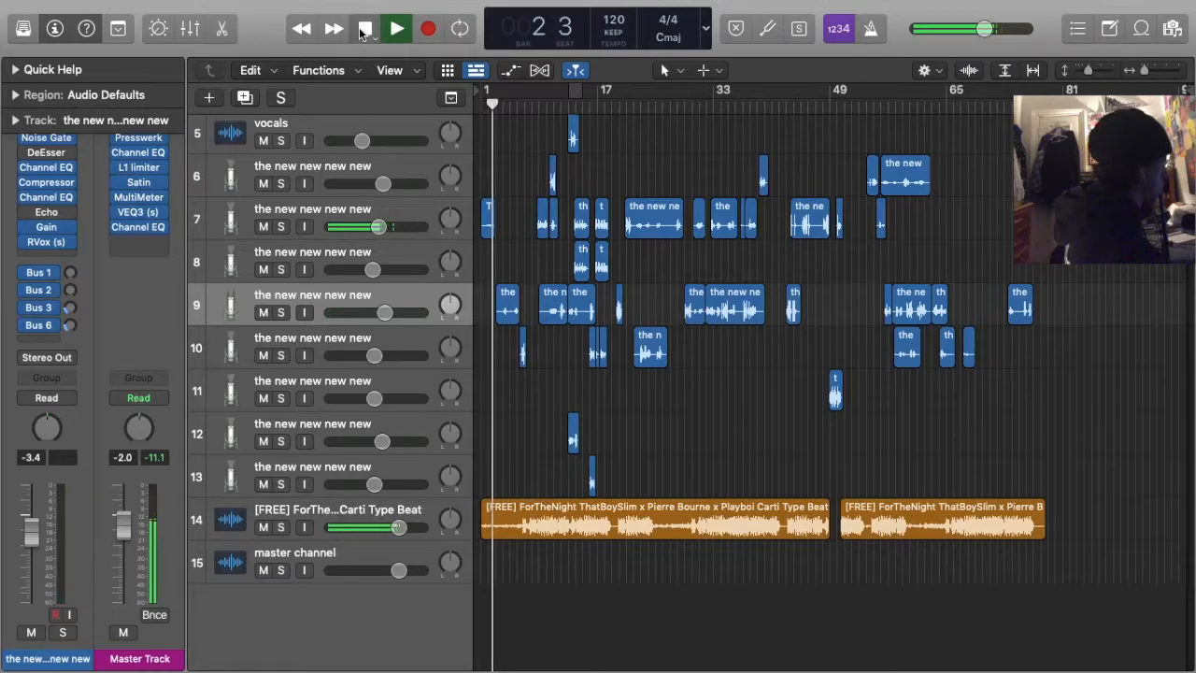
{"action": "left_click", "coordinate": [364, 29]}
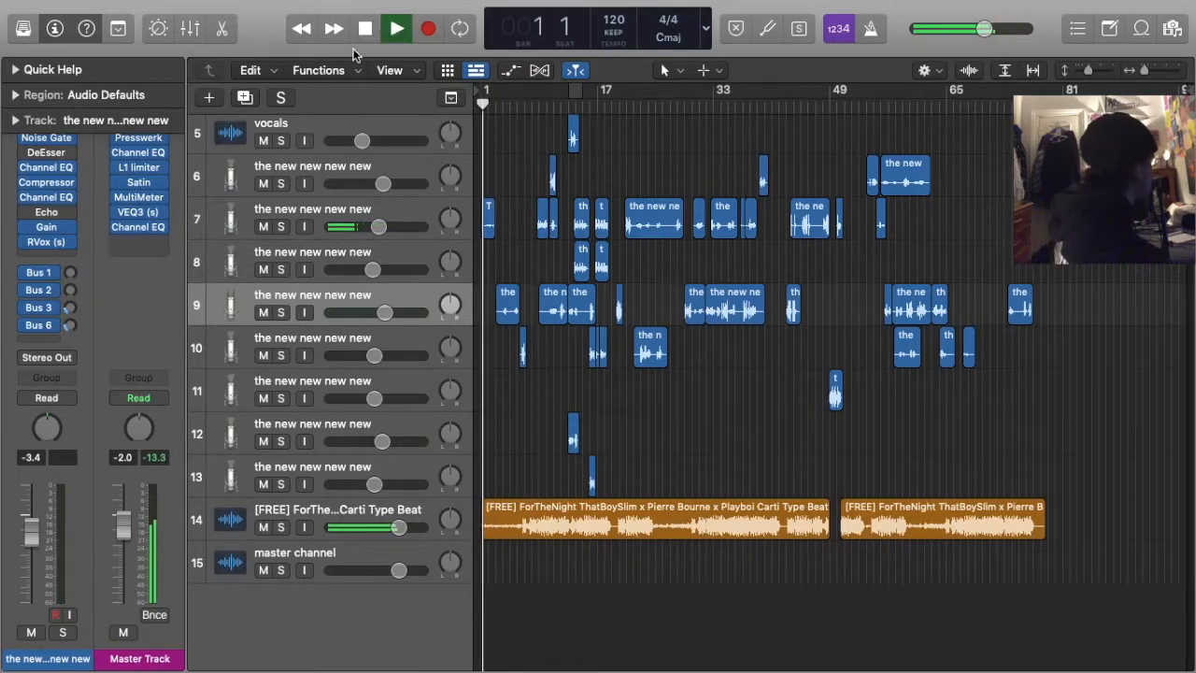
{"action": "left_click", "coordinate": [141, 183]}
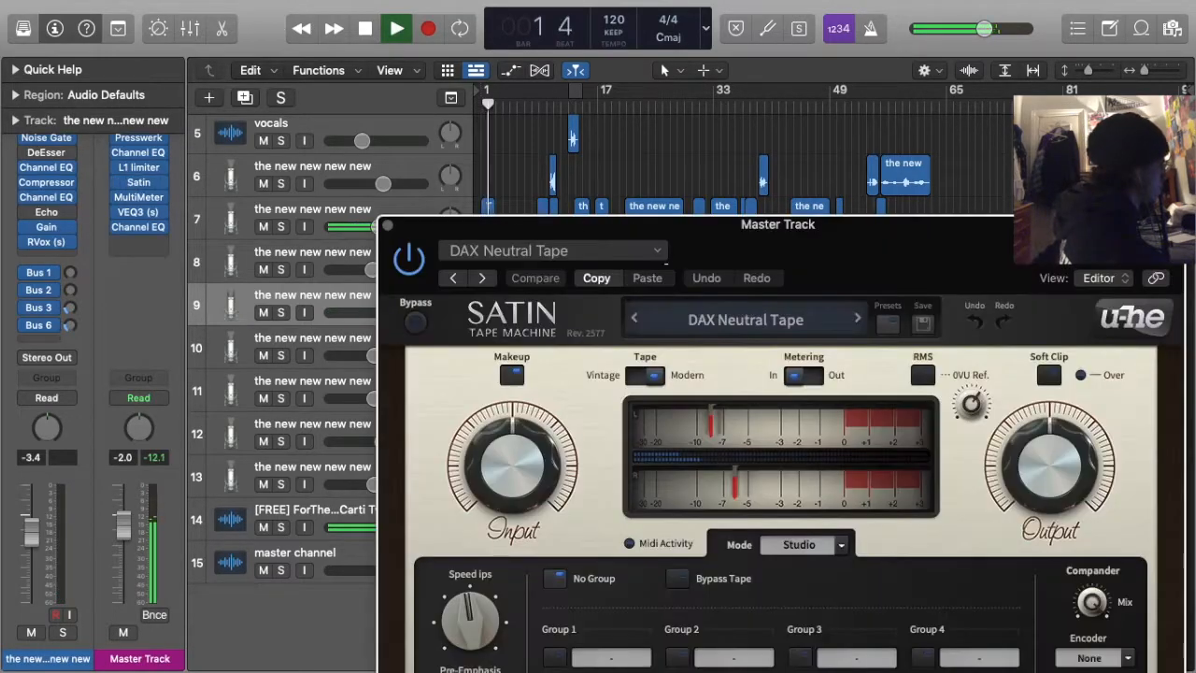
{"action": "left_click", "coordinate": [634, 320]}
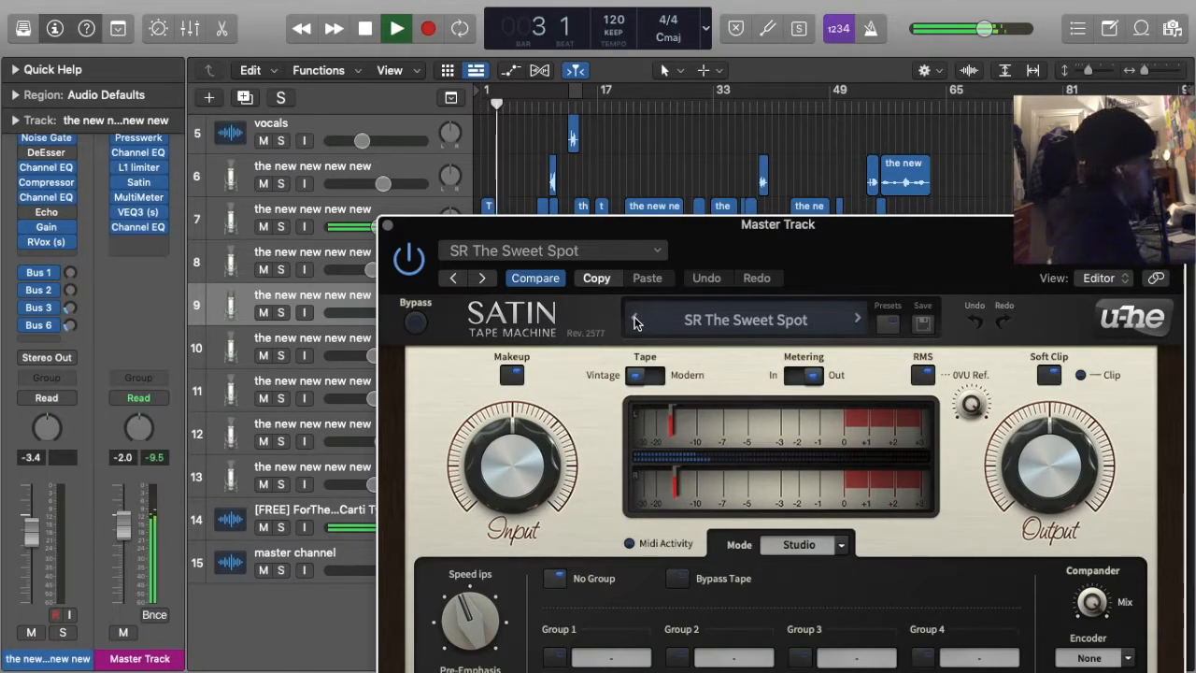
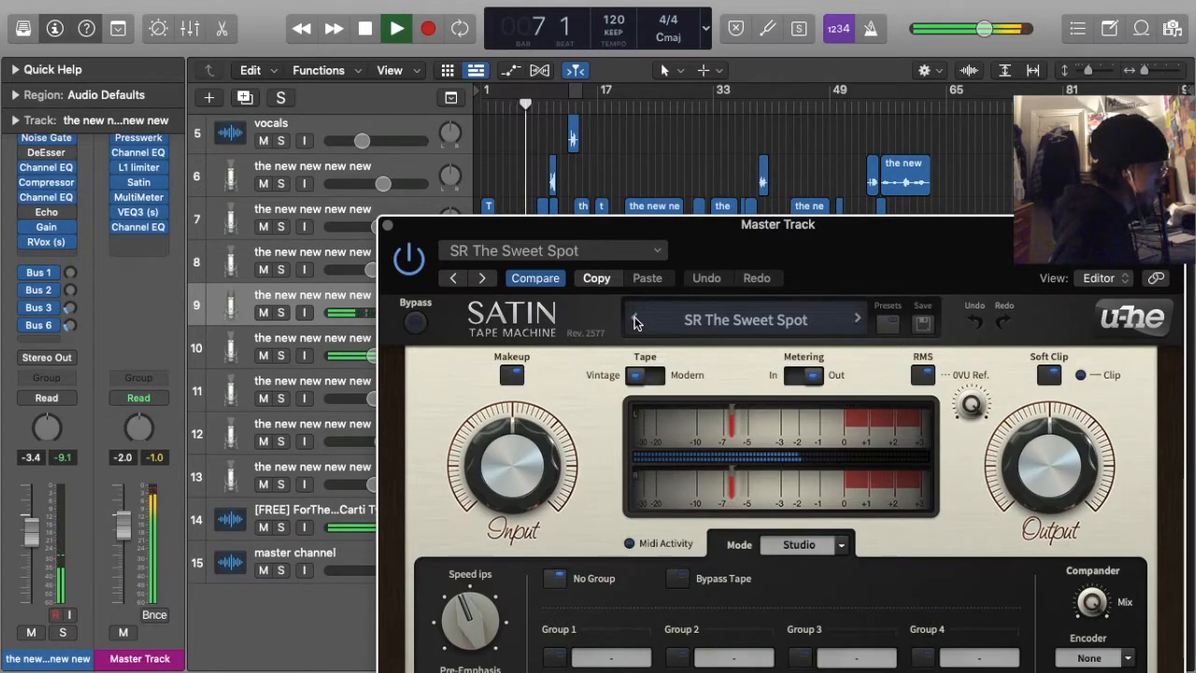
{"action": "left_click", "coordinate": [857, 320]}
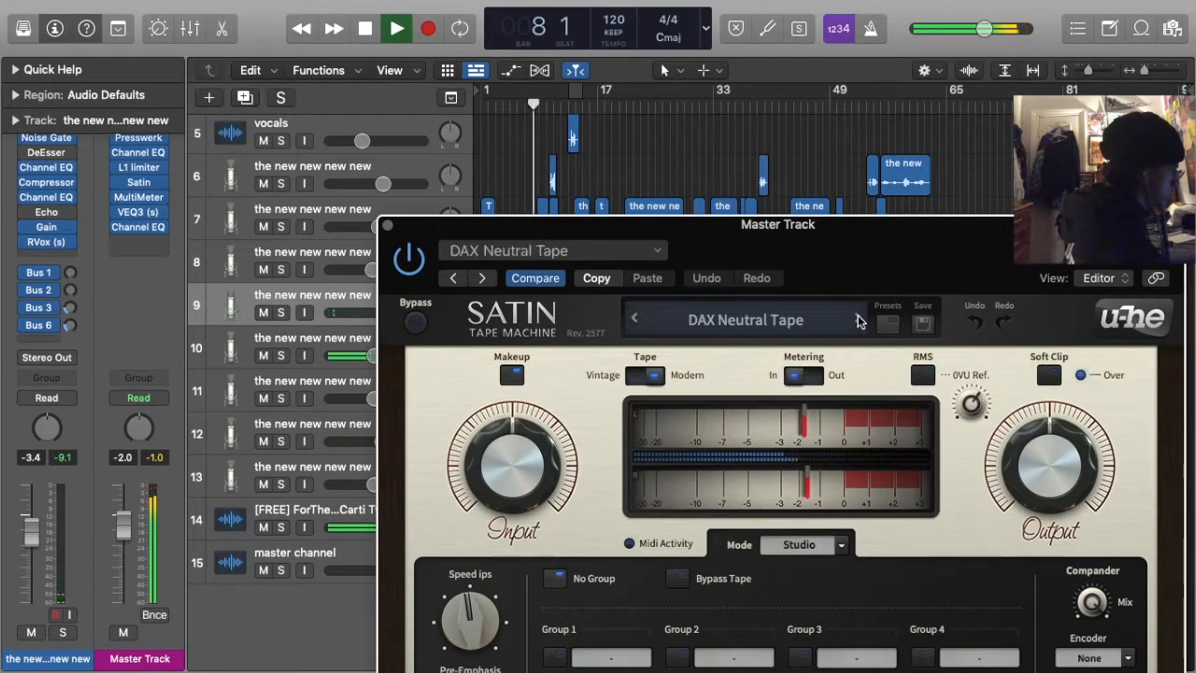
{"action": "left_click", "coordinate": [631, 322]}
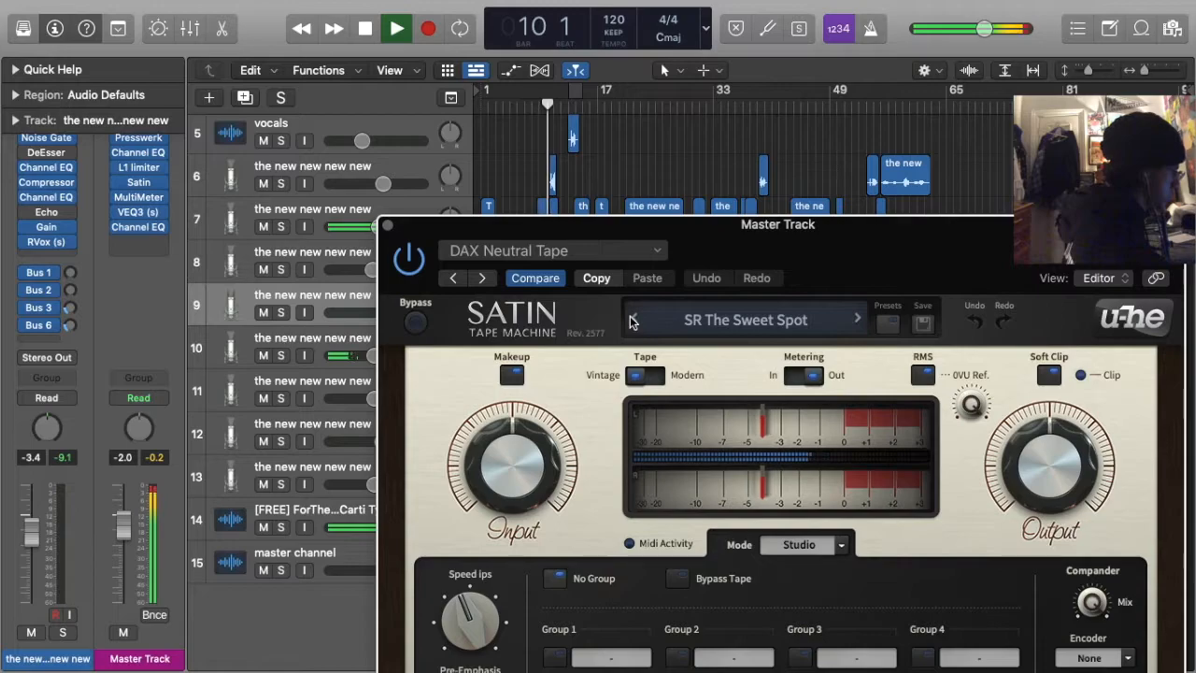
{"action": "left_click", "coordinate": [858, 321]}
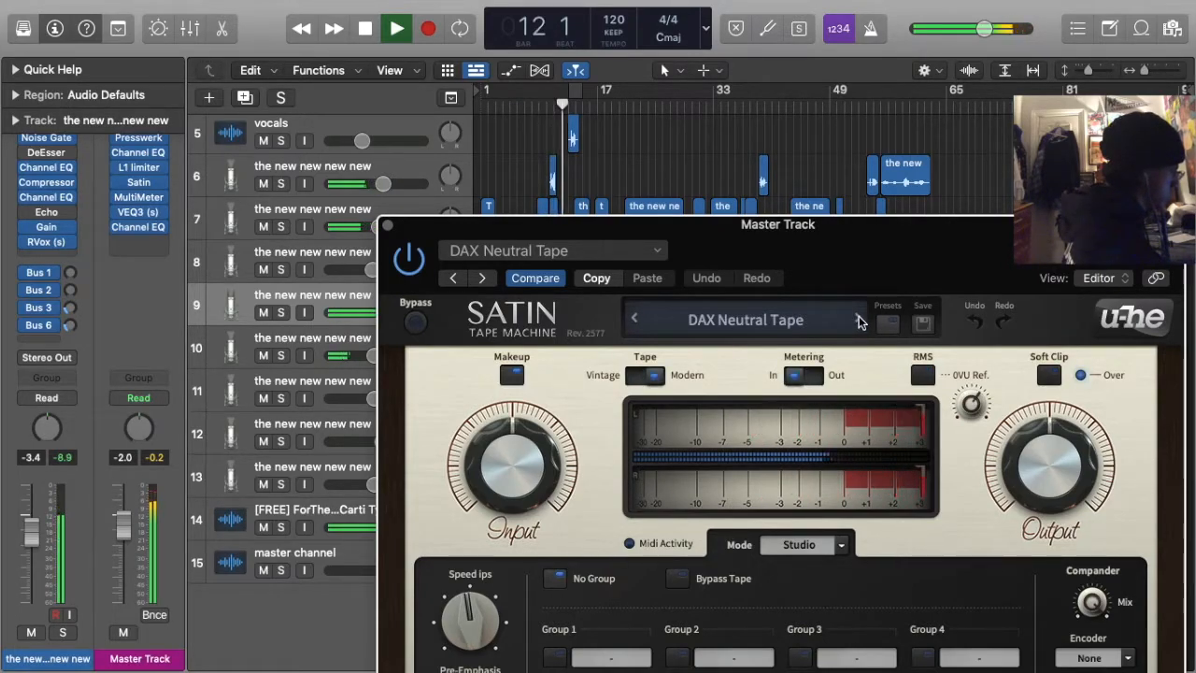
{"action": "left_click", "coordinate": [632, 321]}
{"action": "left_click", "coordinate": [386, 225]}
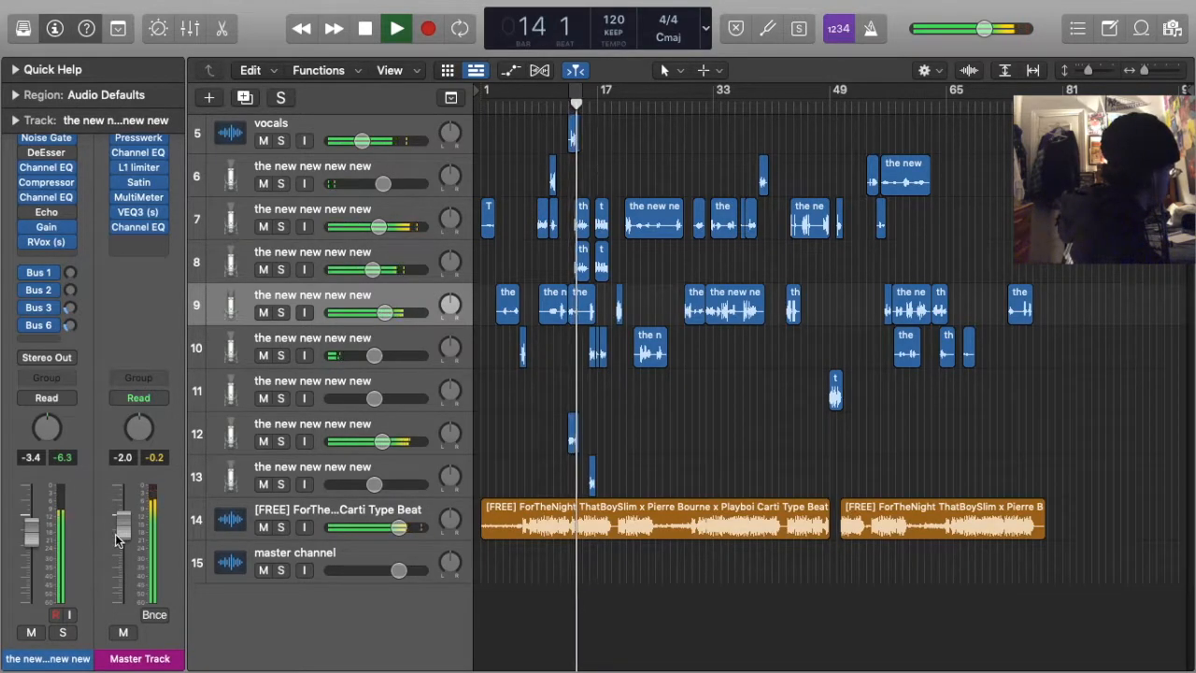
Lower the Master Track fader to -2.5 dB and open its MultiMeter
{"action": "left_click", "coordinate": [138, 197]}
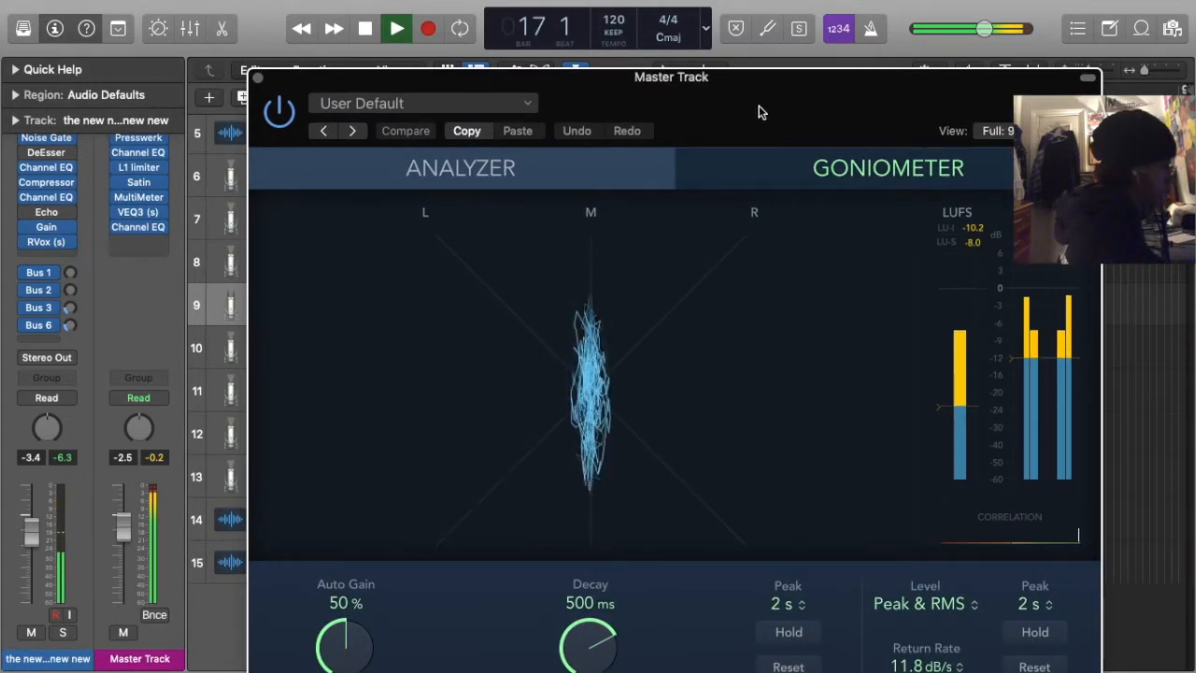
Switch the Master Track's MultiMeter to the Analyzer view and close the plug-in window
{"action": "left_click", "coordinate": [467, 168]}
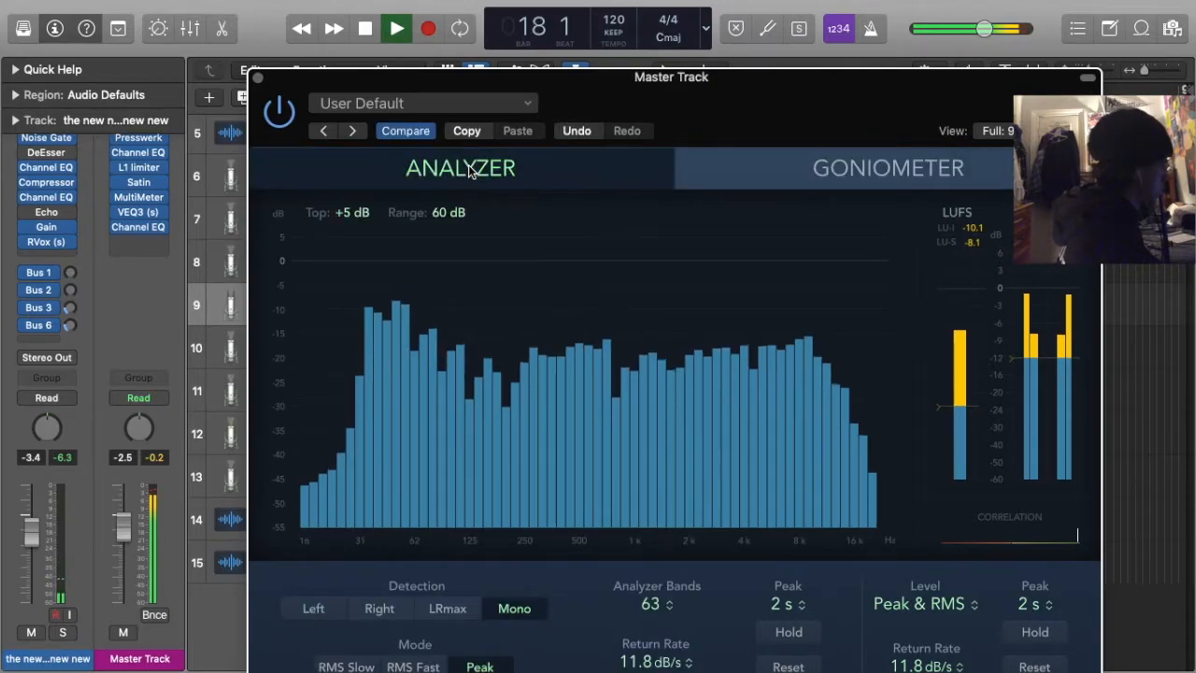
{"action": "left_click", "coordinate": [258, 78]}
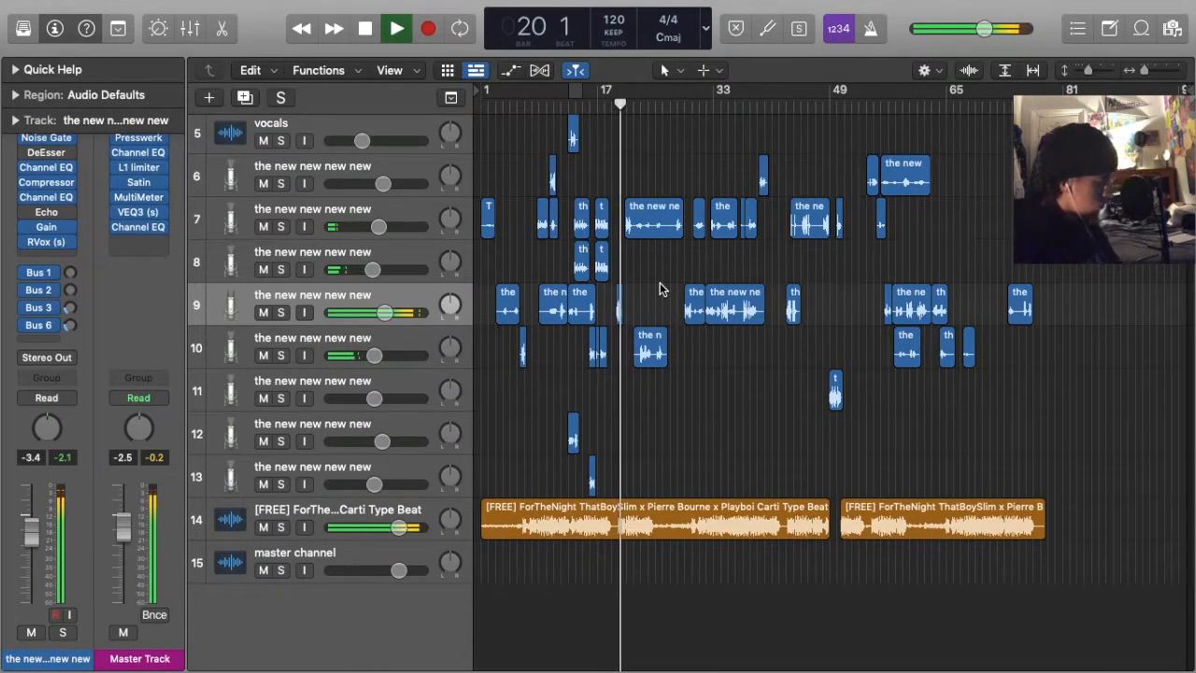
Try extending the start of track 4's first long region back to about bar 20, listen from about bar 19, and undo the extension
{"action": "scroll", "coordinate": [659, 288], "scroll_direction": "up", "scroll_amount": 5}
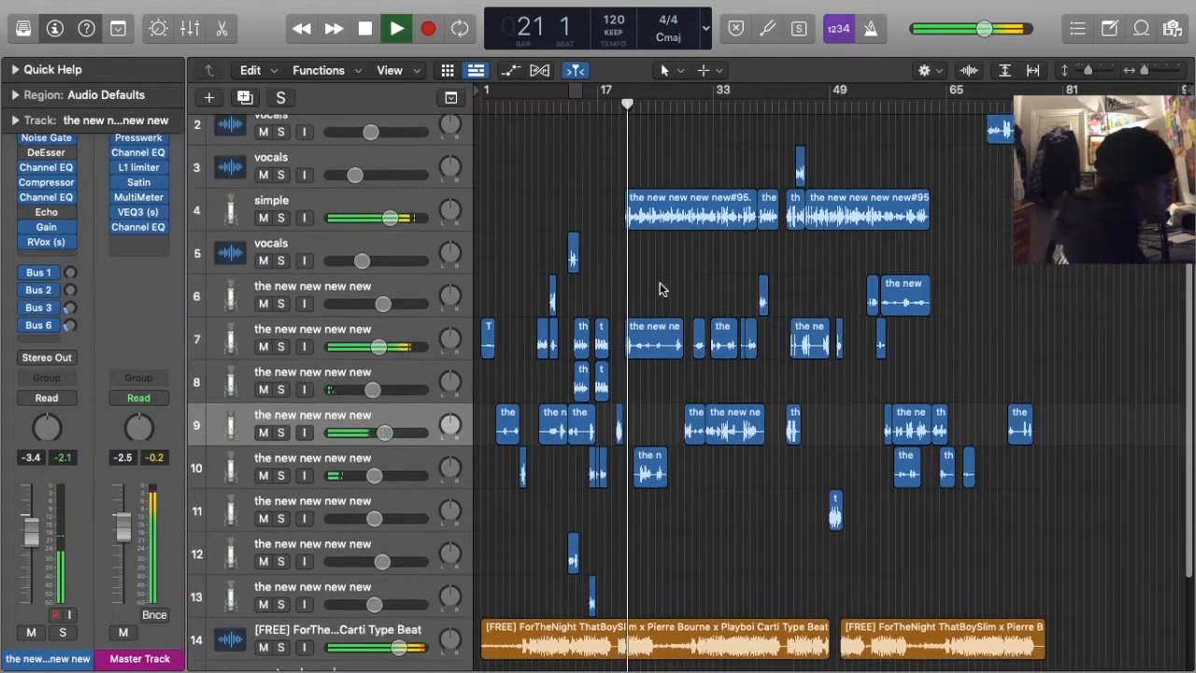
{"action": "scroll", "coordinate": [619, 165], "scroll_direction": "up", "scroll_amount": 2}
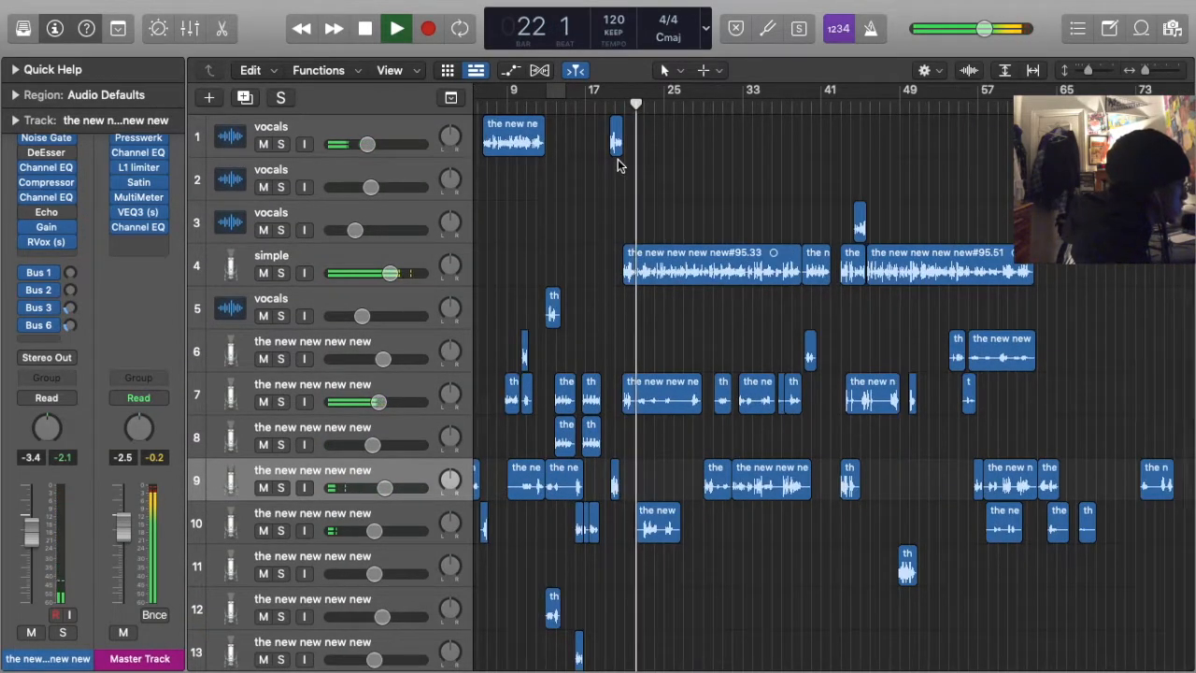
{"action": "left_click", "coordinate": [624, 273]}
{"action": "left_click_drag", "start_coordinate": [624, 273], "coordinate": [614, 273]}
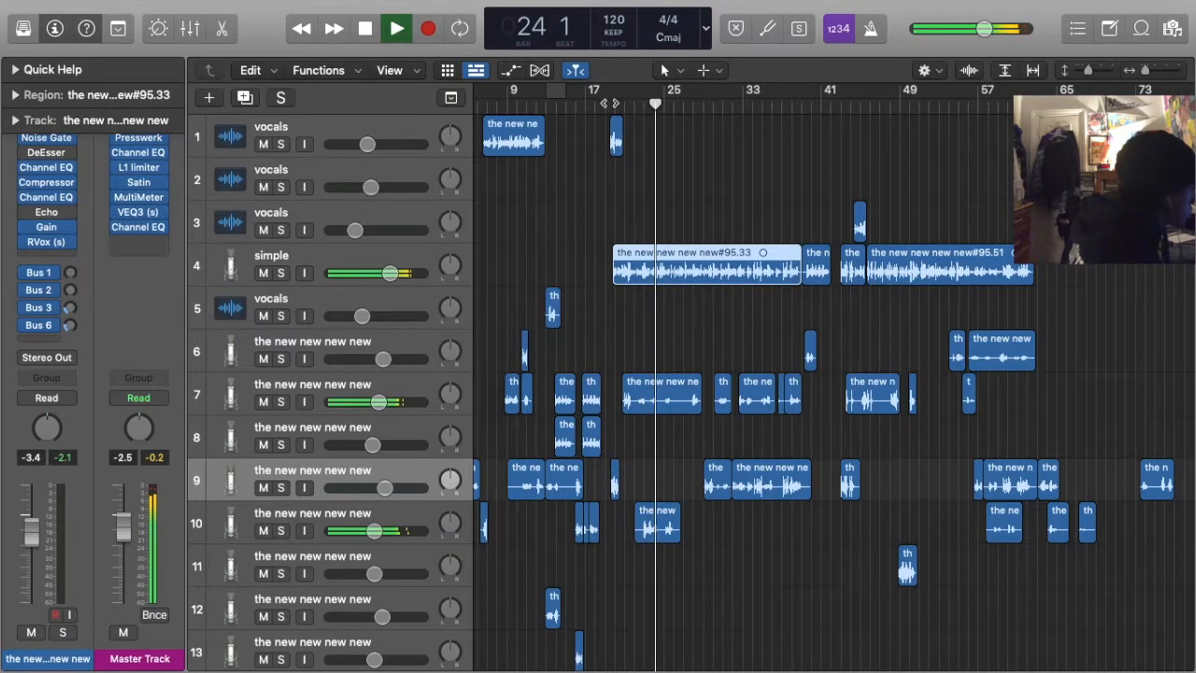
{"action": "scroll", "coordinate": [561, 221], "scroll_direction": "up", "scroll_amount": 3}
{"action": "left_click", "coordinate": [560, 221]}
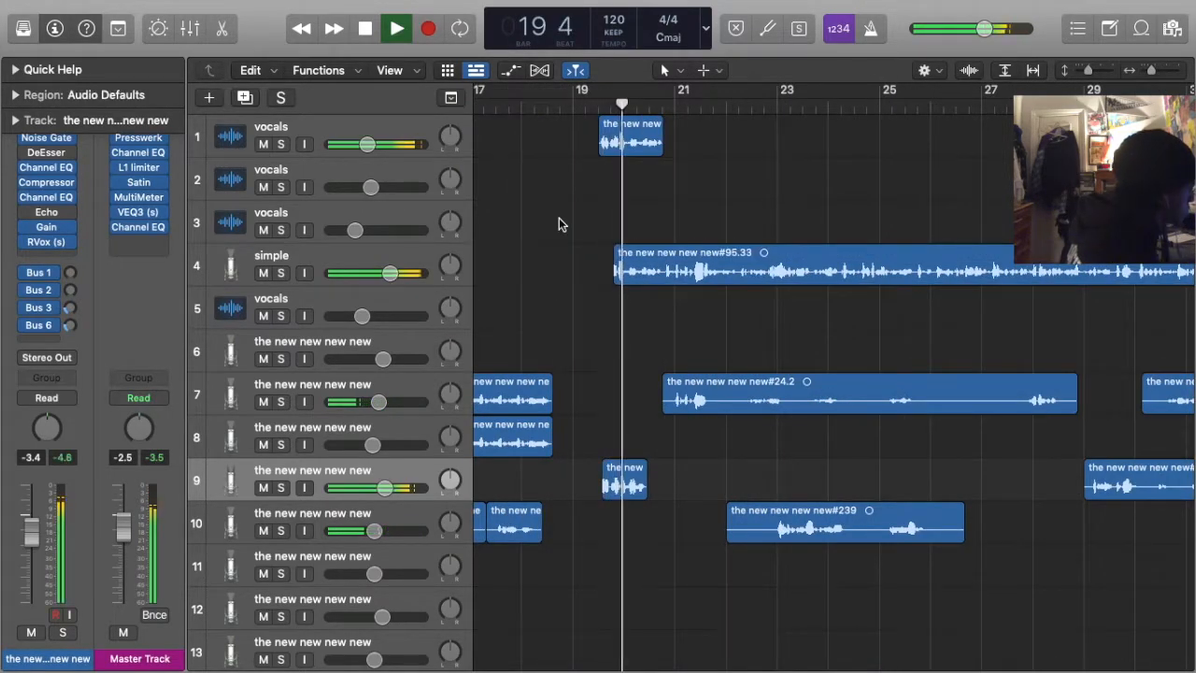
{"action": "key", "text": "alt+bracketleft"}
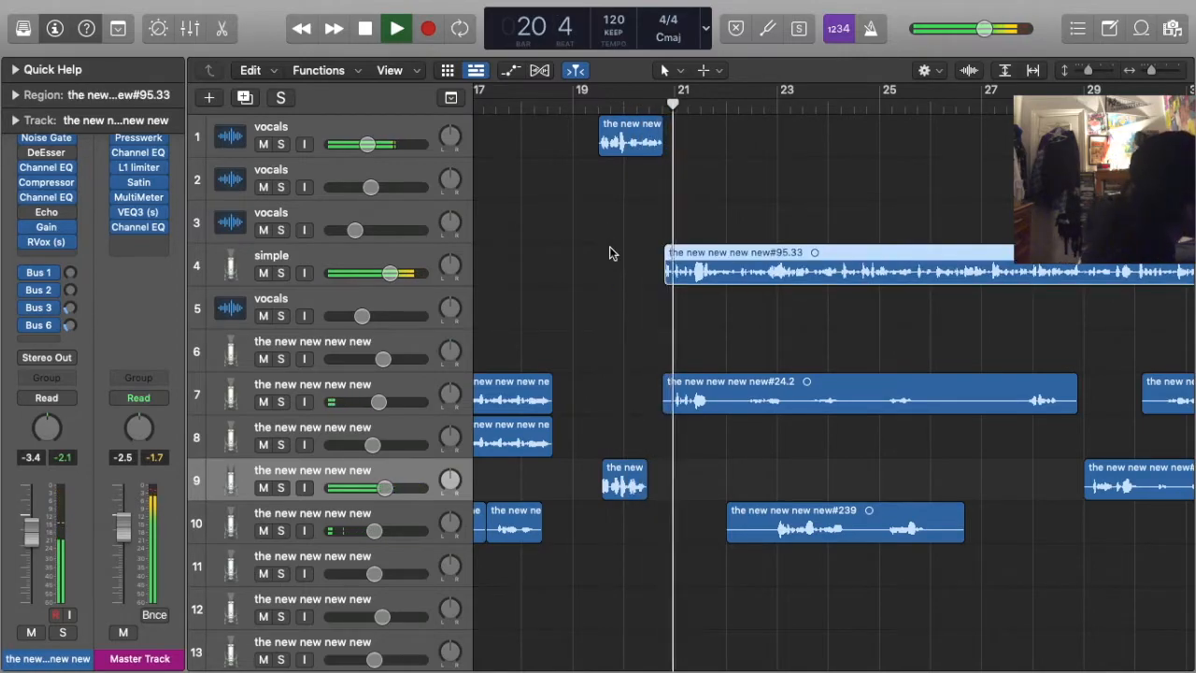
Copy track 1's short vocal region near bar 19 onto track 4 at the same position and play it back
{"action": "key", "text": "space"}
{"action": "left_click", "coordinate": [636, 150]}
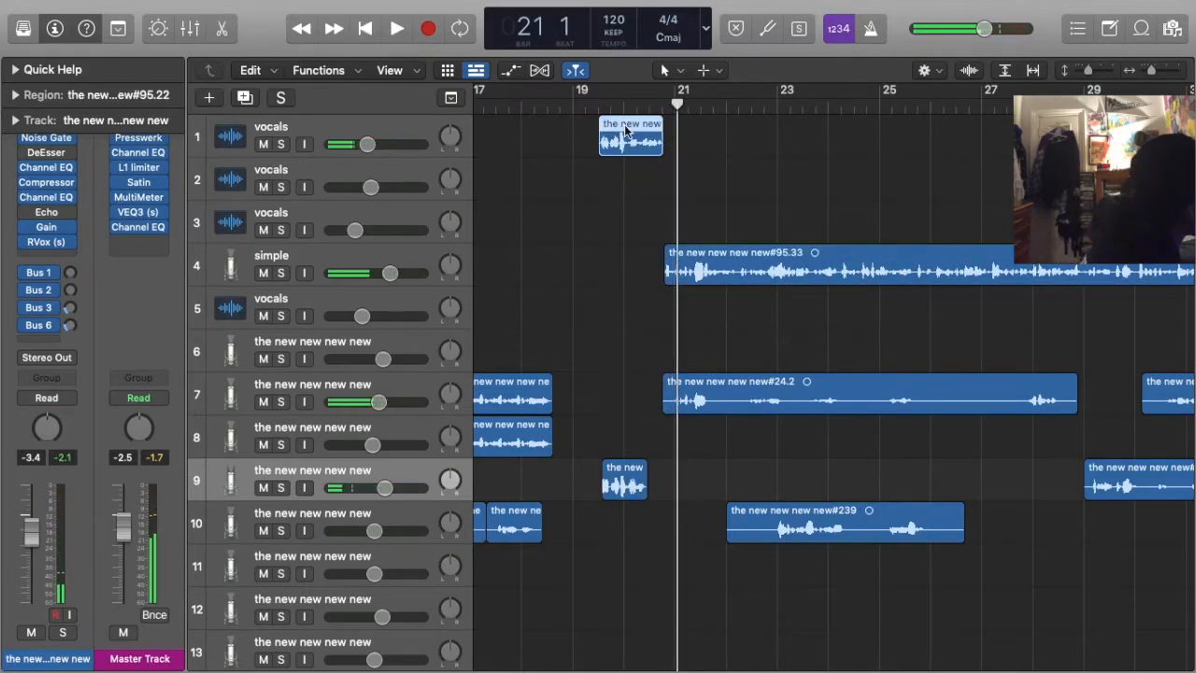
{"action": "left_click", "coordinate": [598, 106]}
{"action": "left_click", "coordinate": [386, 273]}
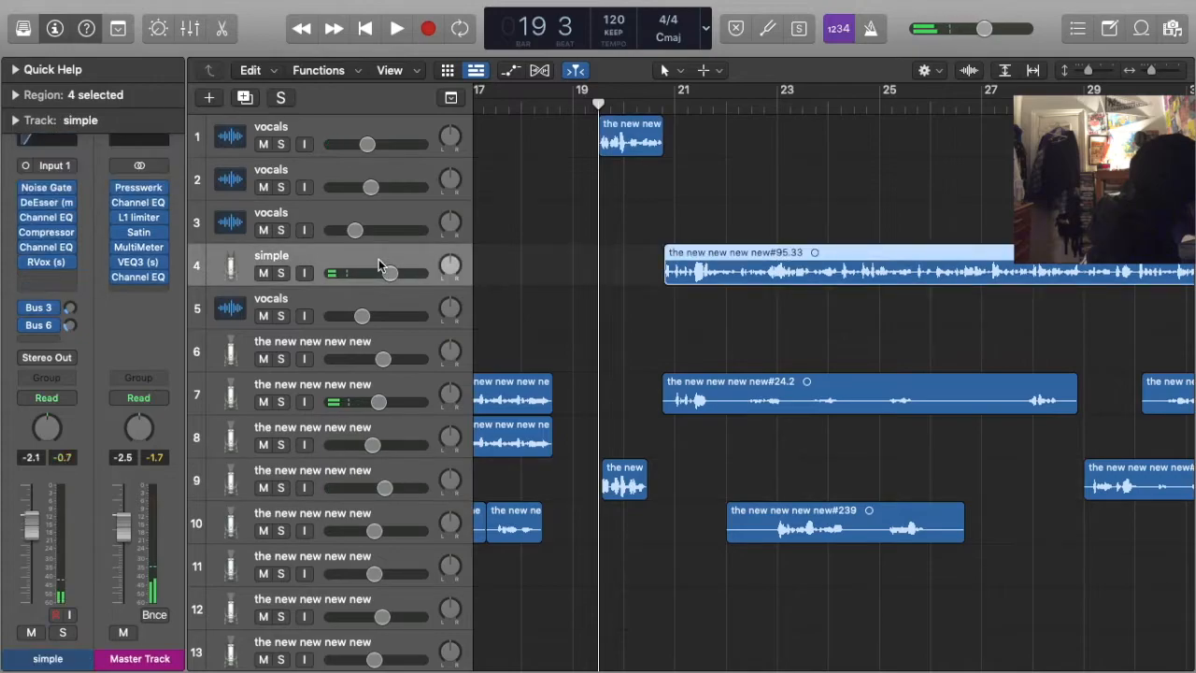
{"action": "key", "text": "super+v"}
{"action": "left_click", "coordinate": [598, 110]}
{"action": "key", "text": "space"}
{"action": "left_click", "coordinate": [724, 166]}
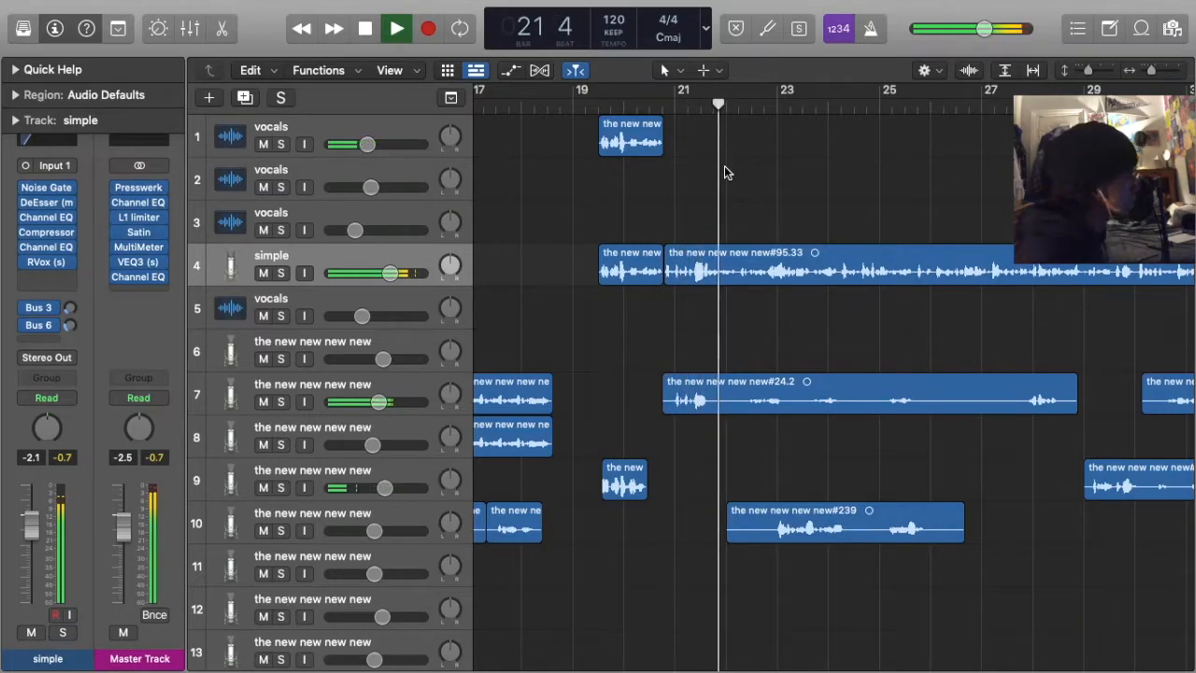
Try extending the end of track 1's short vocal region to about bar 23, listen, and undo the extension
{"action": "left_click_drag", "start_coordinate": [658, 142], "coordinate": [795, 142]}
{"action": "left_click", "coordinate": [764, 185]}
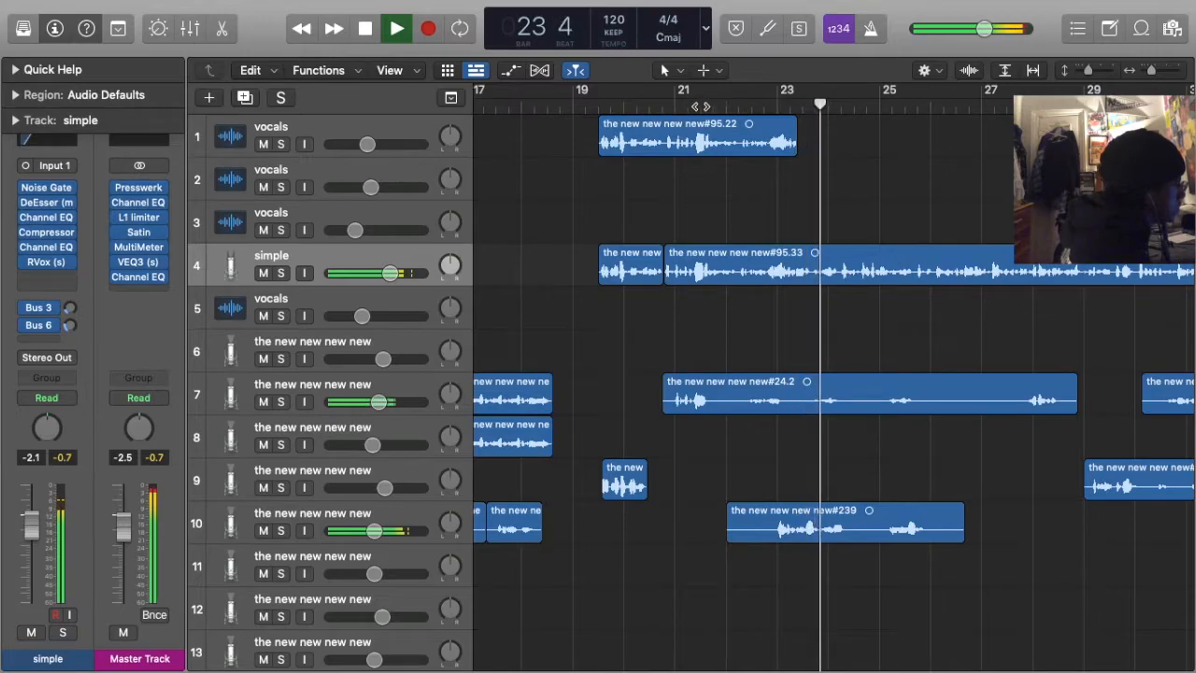
{"action": "key", "text": "space"}
{"action": "key", "text": "space"}
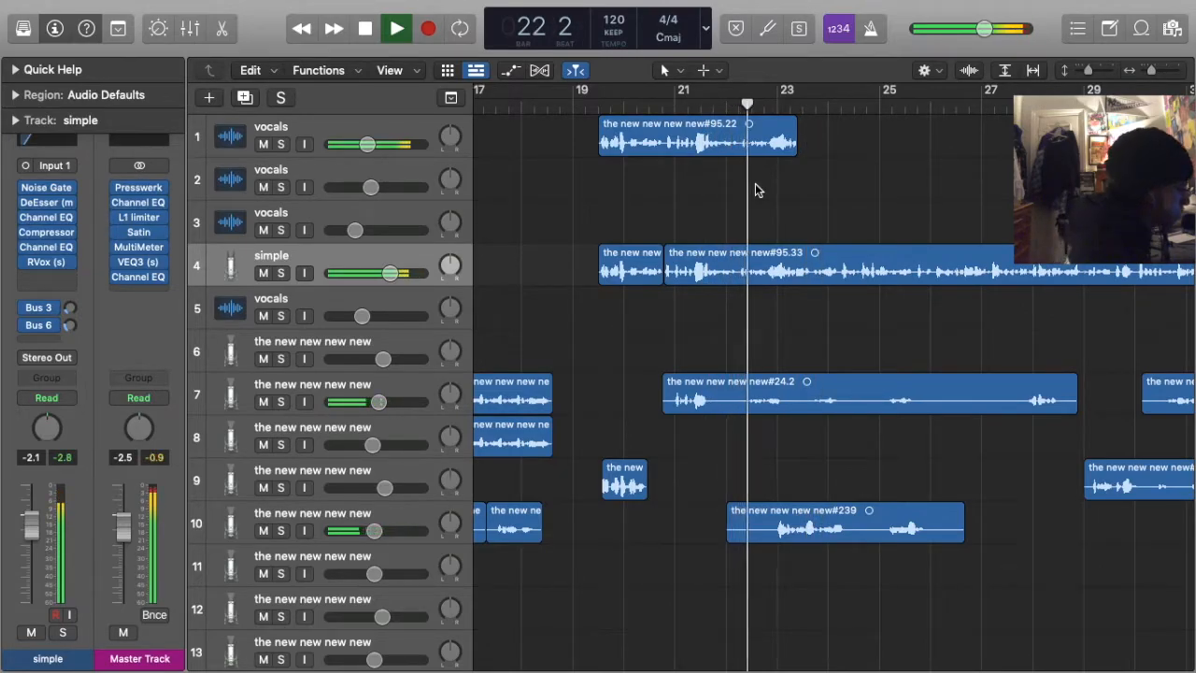
{"action": "key", "text": "super+z"}
Replay from the start of track 4's long region at about bar 20 beat 4 and mute track 4
{"action": "left_click", "coordinate": [739, 252]}
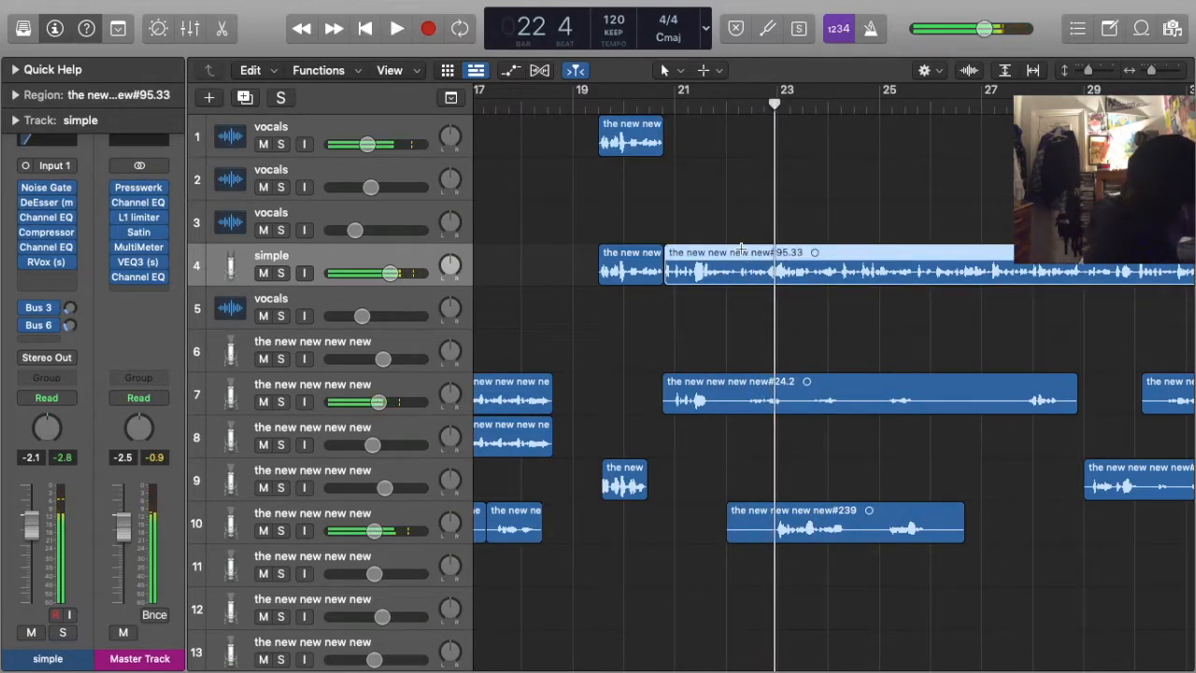
{"action": "key", "text": "space"}
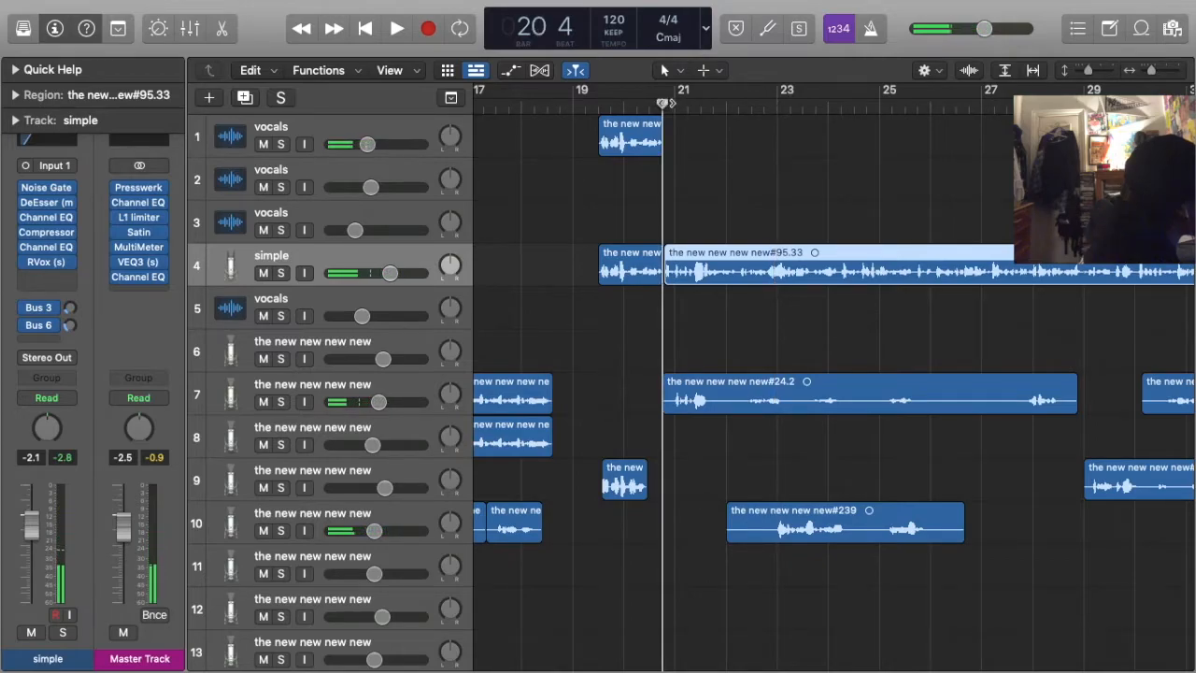
{"action": "key", "text": "super+Right"}
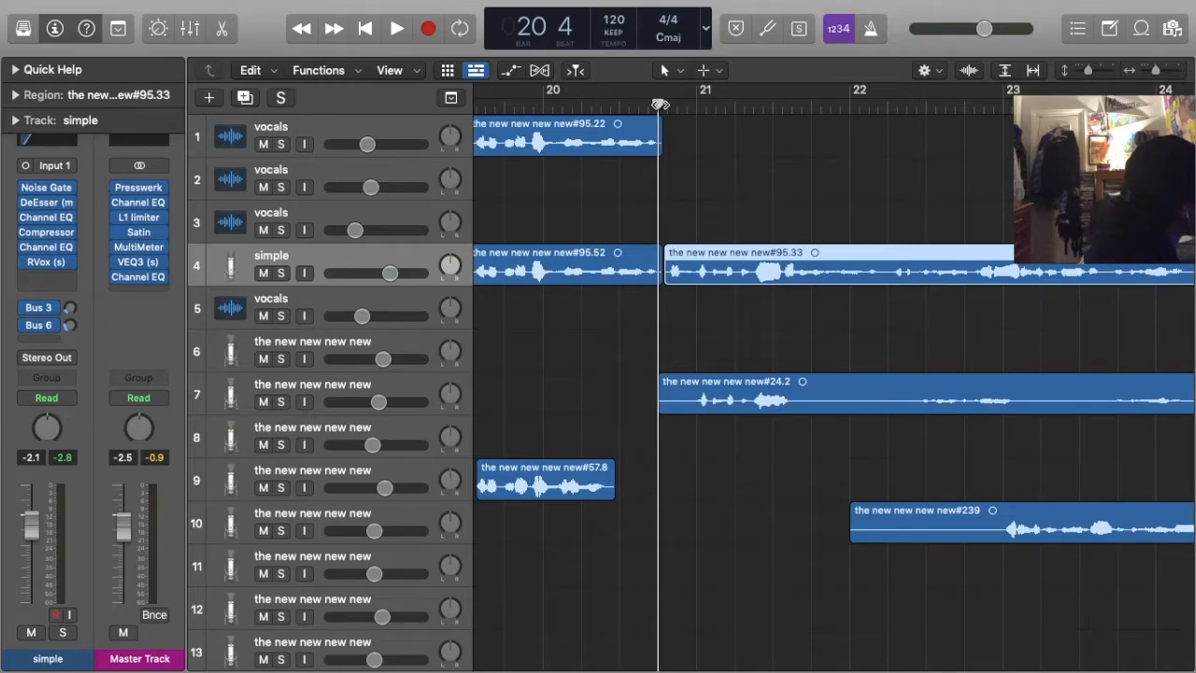
{"action": "key", "text": "space"}
{"action": "left_click", "coordinate": [265, 269]}
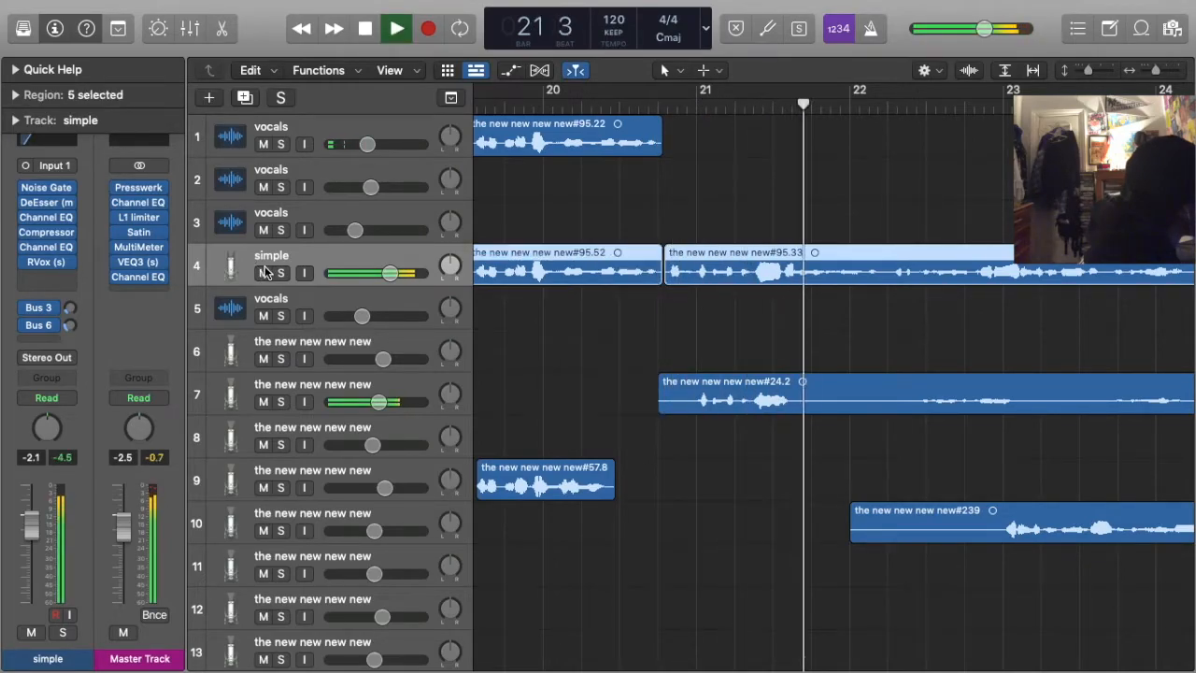
{"action": "left_click", "coordinate": [264, 272]}
With track 4 muted, try lengthening track 1's short vocal region past bar 23, listen, and undo the length change
{"action": "left_click_drag", "start_coordinate": [659, 148], "coordinate": [1012, 149]}
{"action": "left_click", "coordinate": [667, 178]}
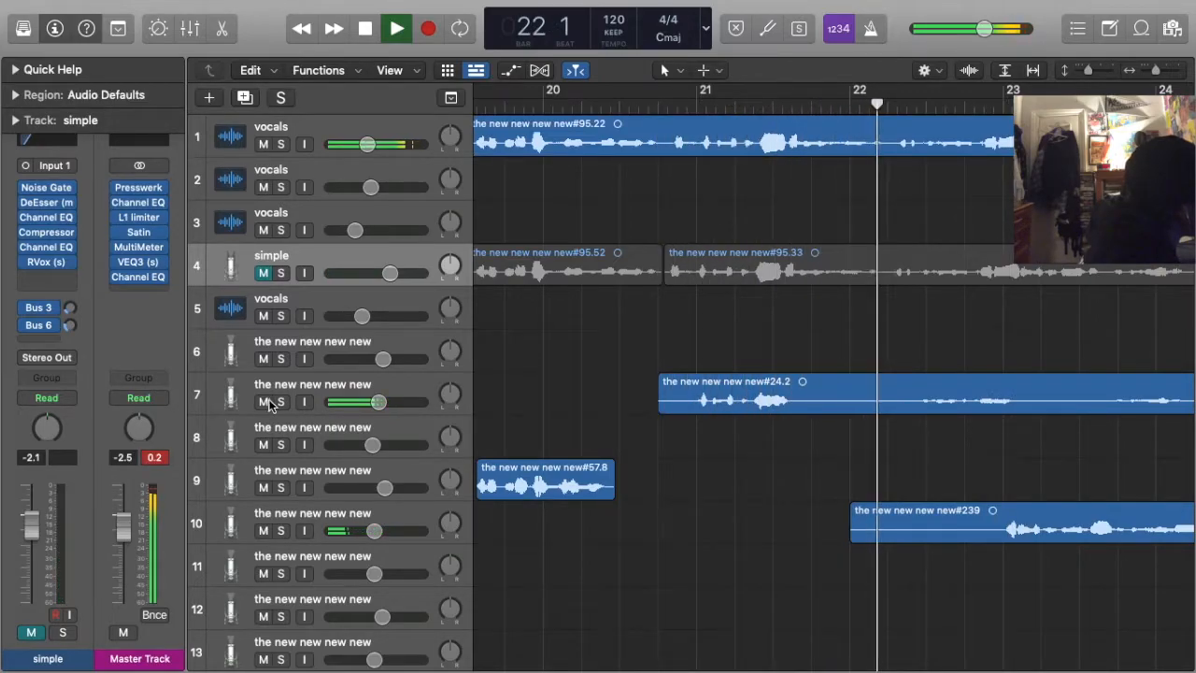
{"action": "key", "text": "space"}
{"action": "key", "text": "super+z"}
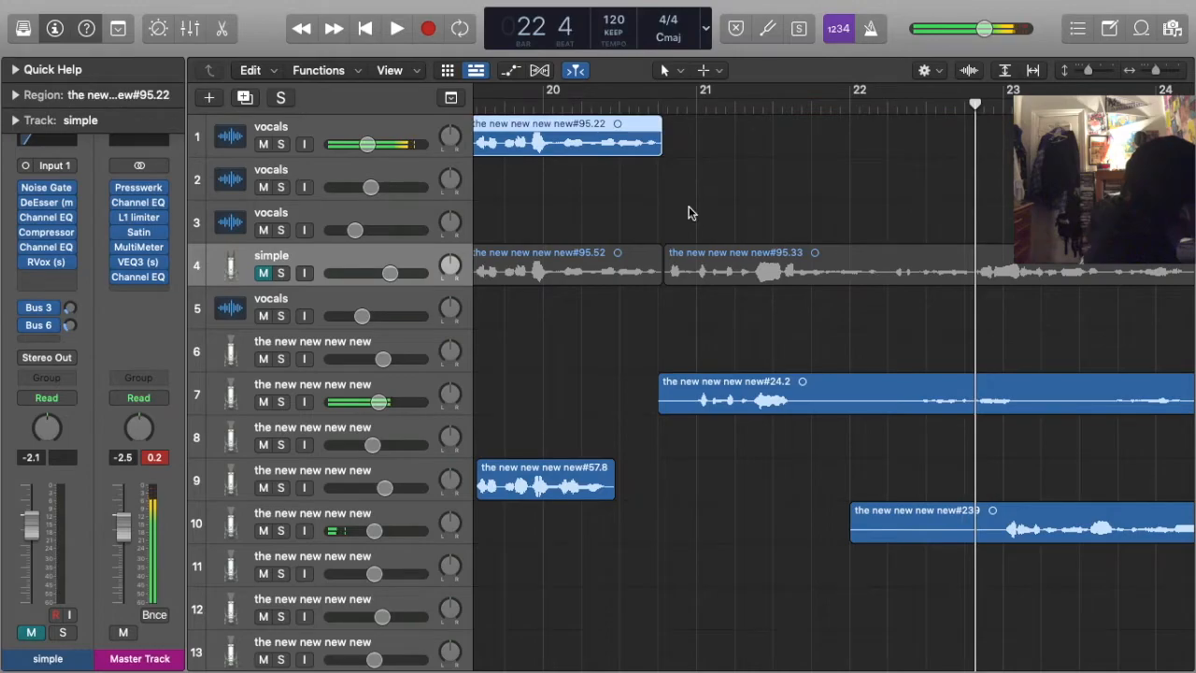
Undo the paste on track 4, restore it through the Undo History, and remove only the last length change
{"action": "key", "text": "super+z"}
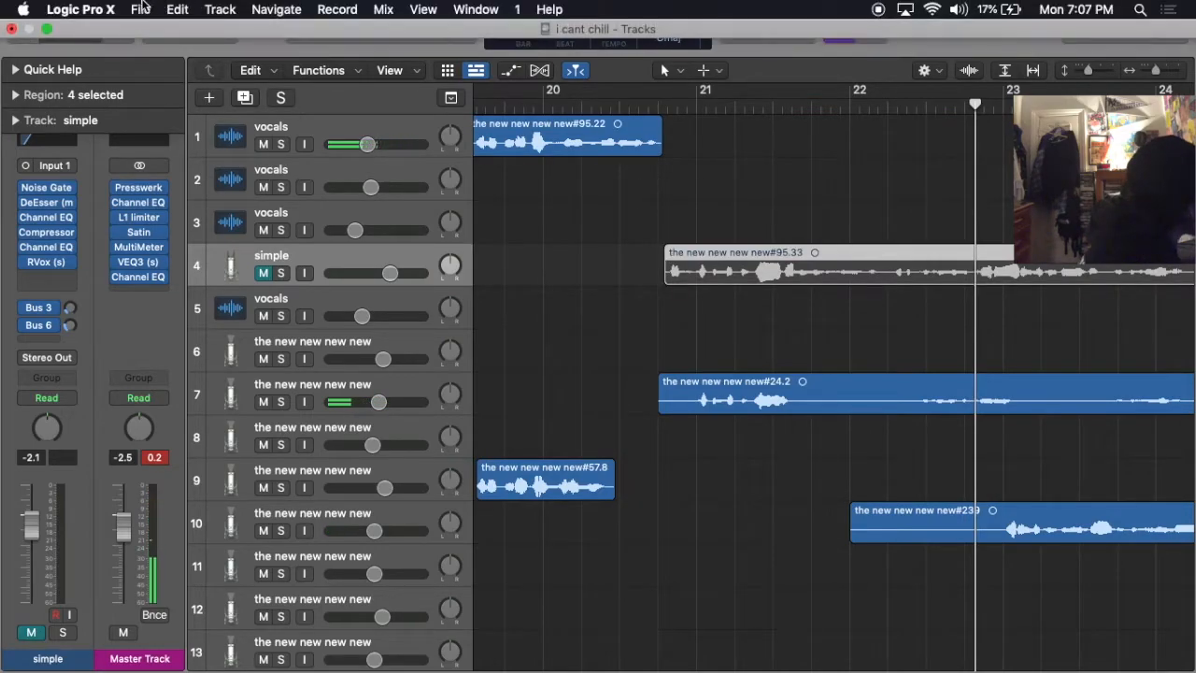
{"action": "left_click", "coordinate": [184, 10]}
{"action": "left_click", "coordinate": [809, 273]}
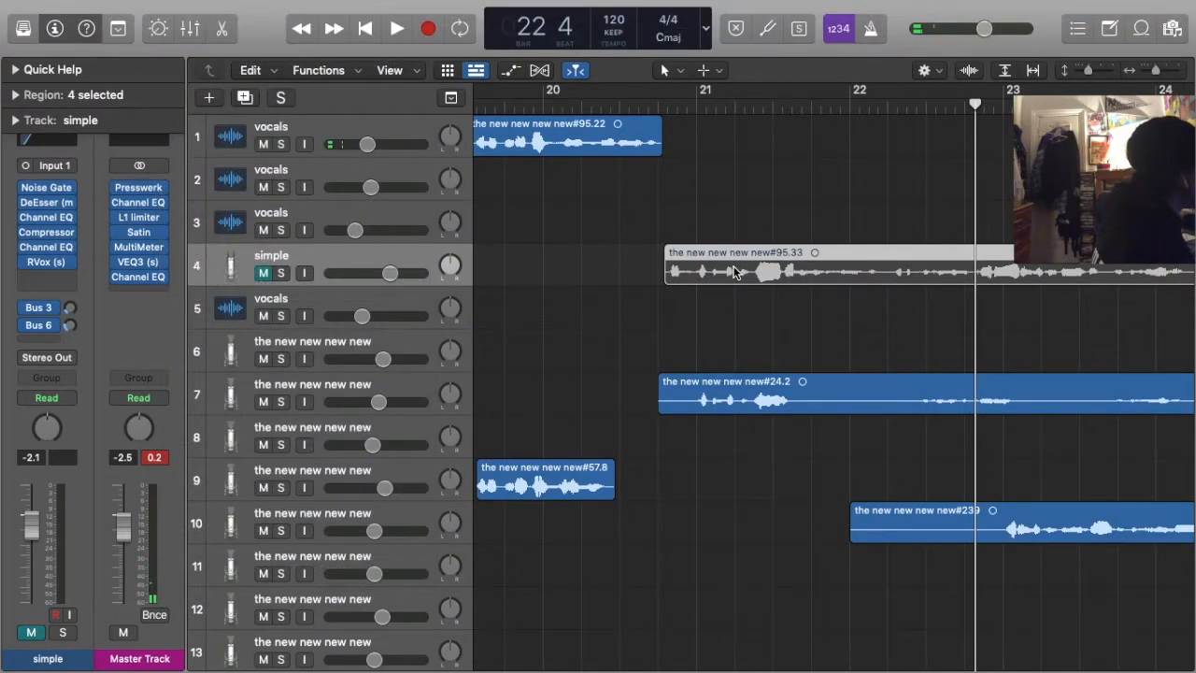
{"action": "left_click", "coordinate": [179, 9]}
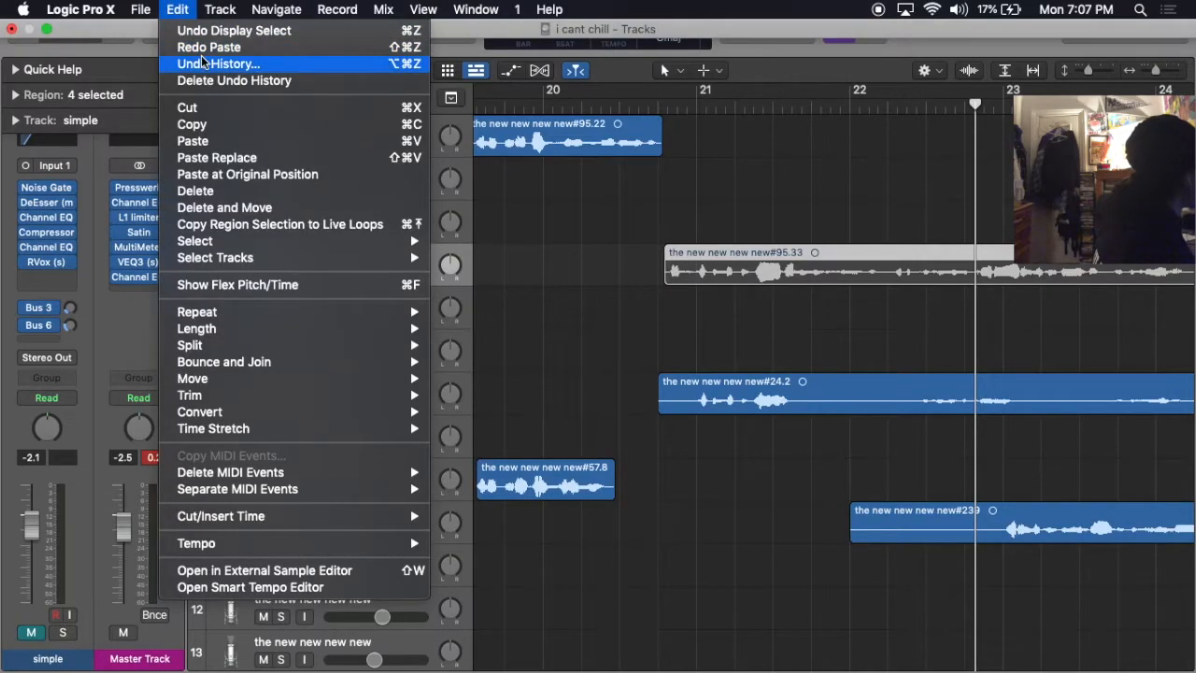
{"action": "left_click", "coordinate": [175, 5]}
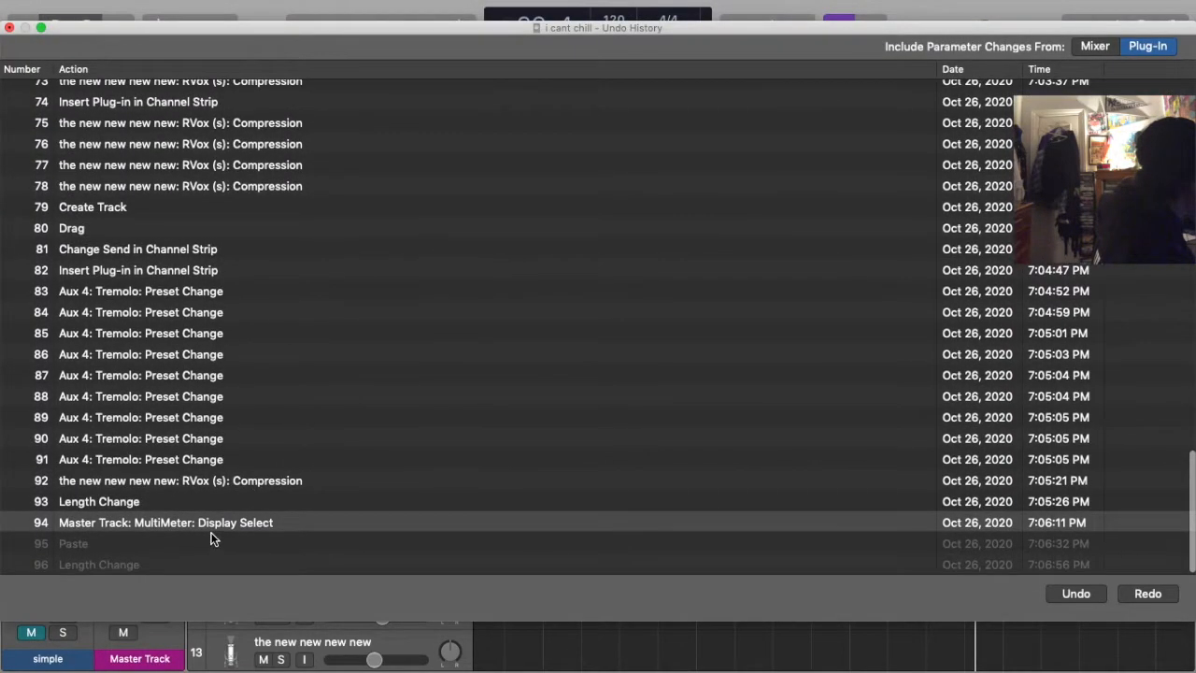
{"action": "left_click", "coordinate": [212, 540]}
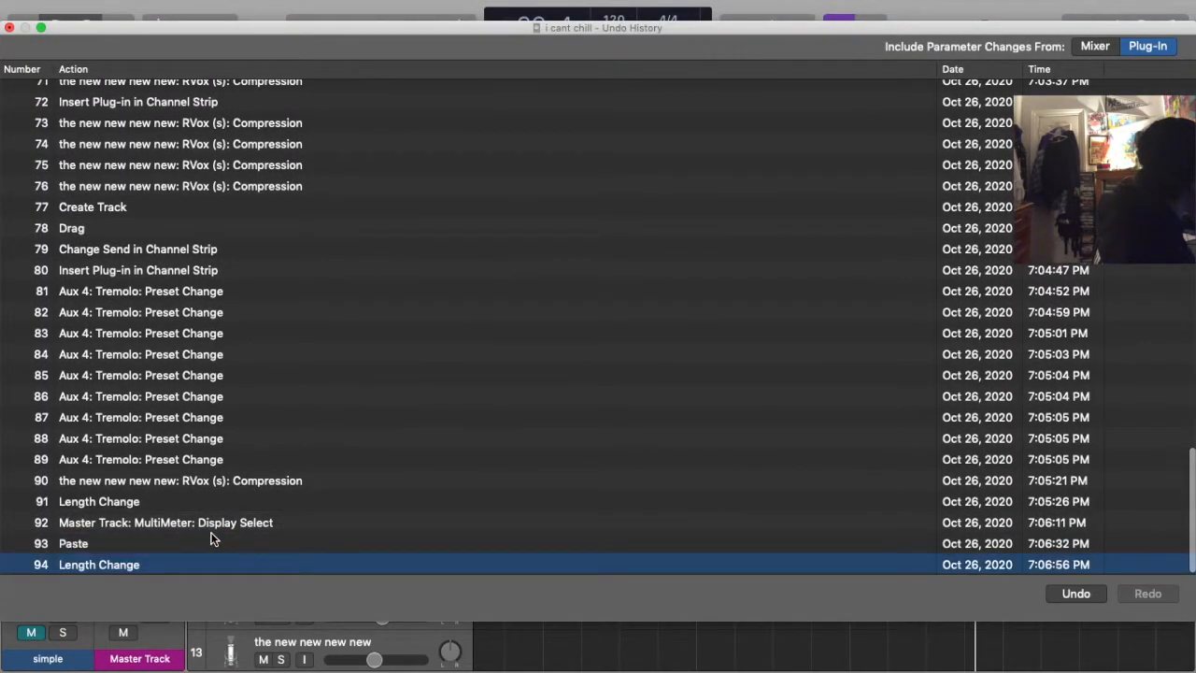
{"action": "left_click", "coordinate": [10, 28]}
{"action": "key", "text": "super+z"}
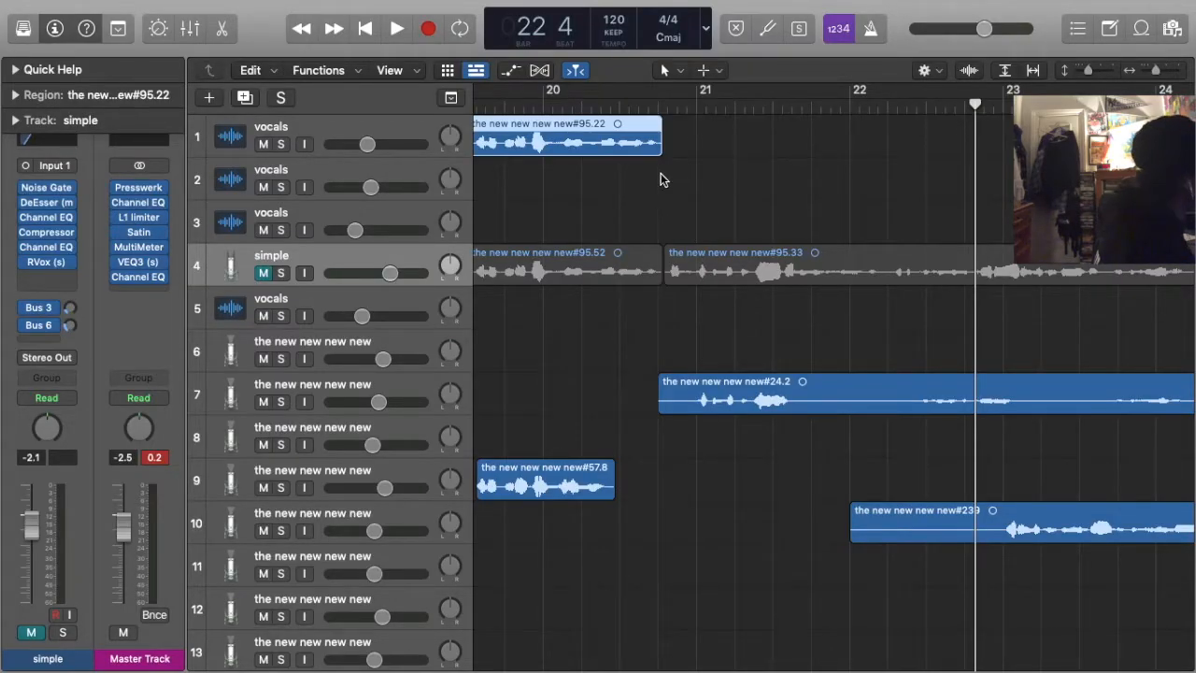
Copy track 4's long vocal region onto track 1, starting at the same position, about bar 20 beat 4
{"action": "left_click", "coordinate": [725, 262]}
{"action": "left_click", "coordinate": [659, 102]}
{"action": "scroll", "coordinate": [663, 101], "scroll_direction": "up", "scroll_amount": 2}
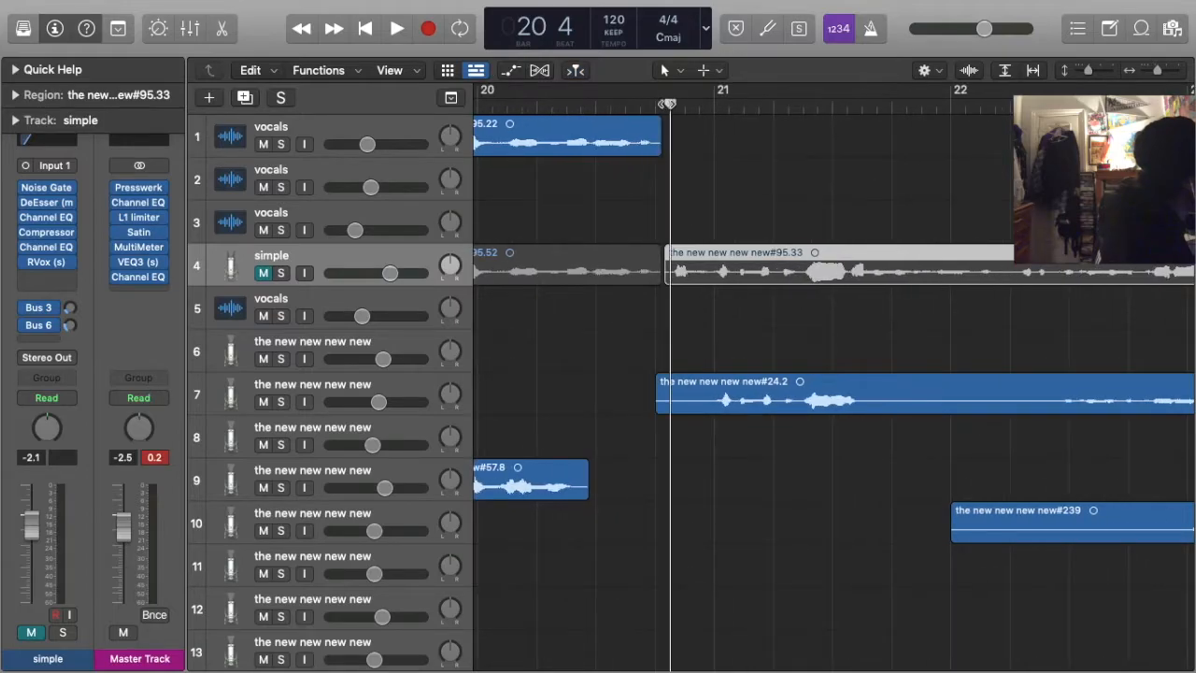
{"action": "scroll", "coordinate": [666, 103], "scroll_direction": "up", "scroll_amount": 2}
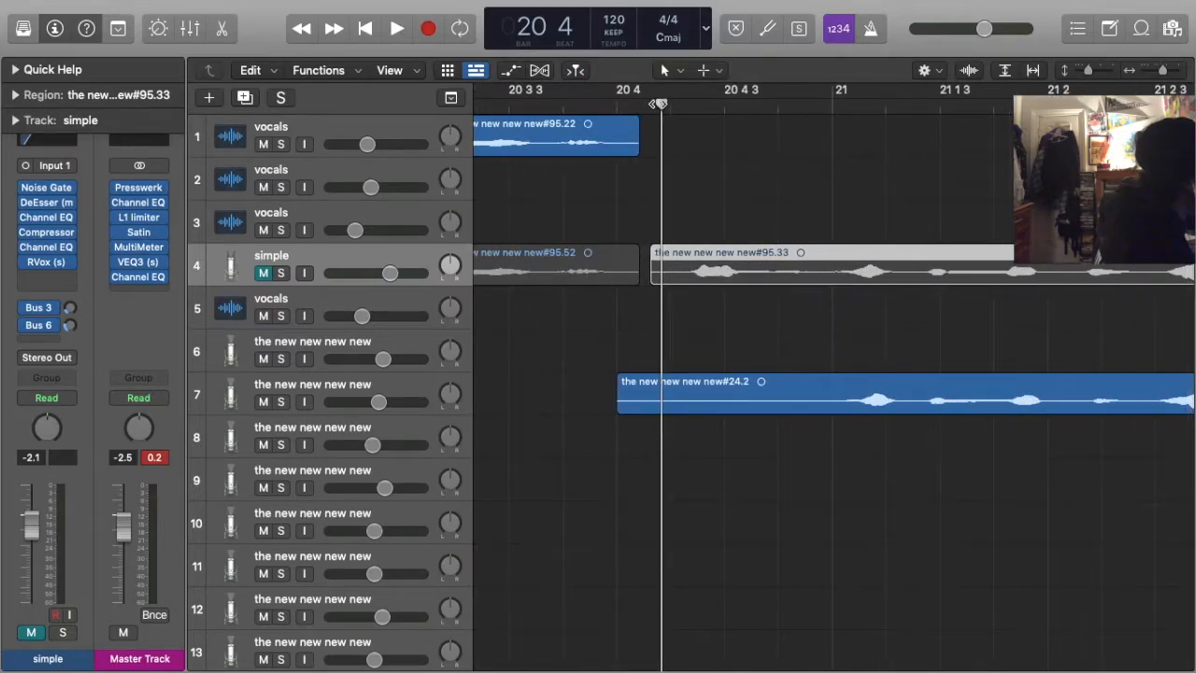
{"action": "scroll", "coordinate": [651, 105], "scroll_direction": "up", "scroll_amount": 2}
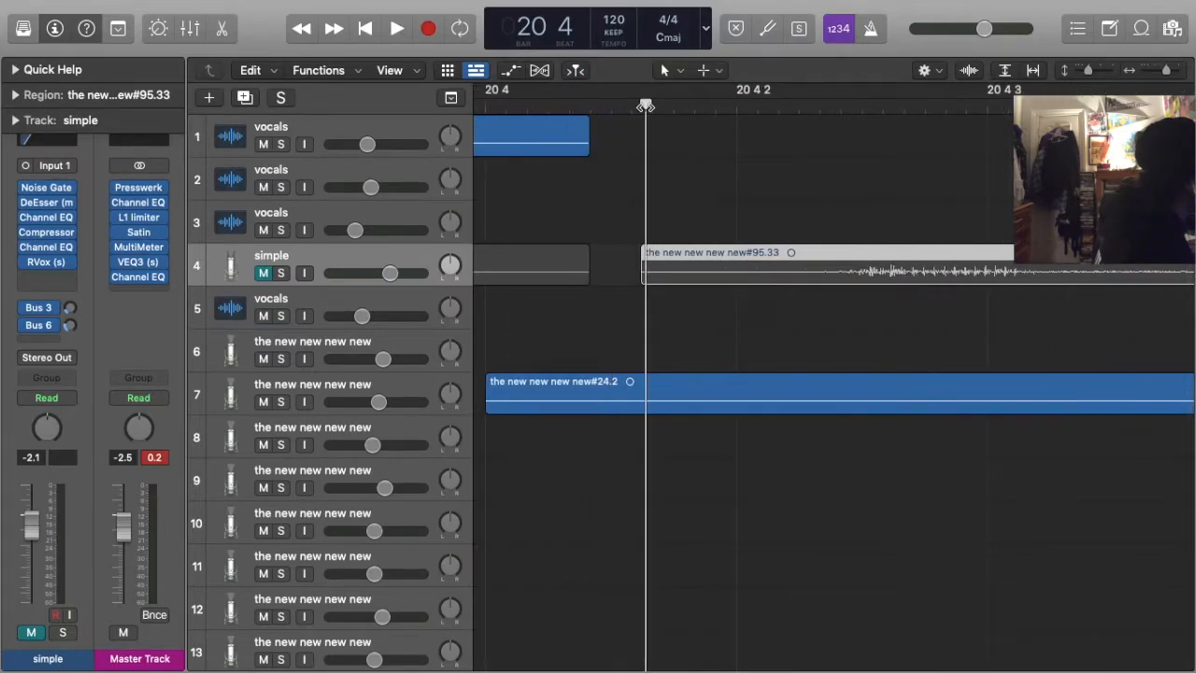
{"action": "scroll", "coordinate": [640, 106], "scroll_direction": "down", "scroll_amount": 4}
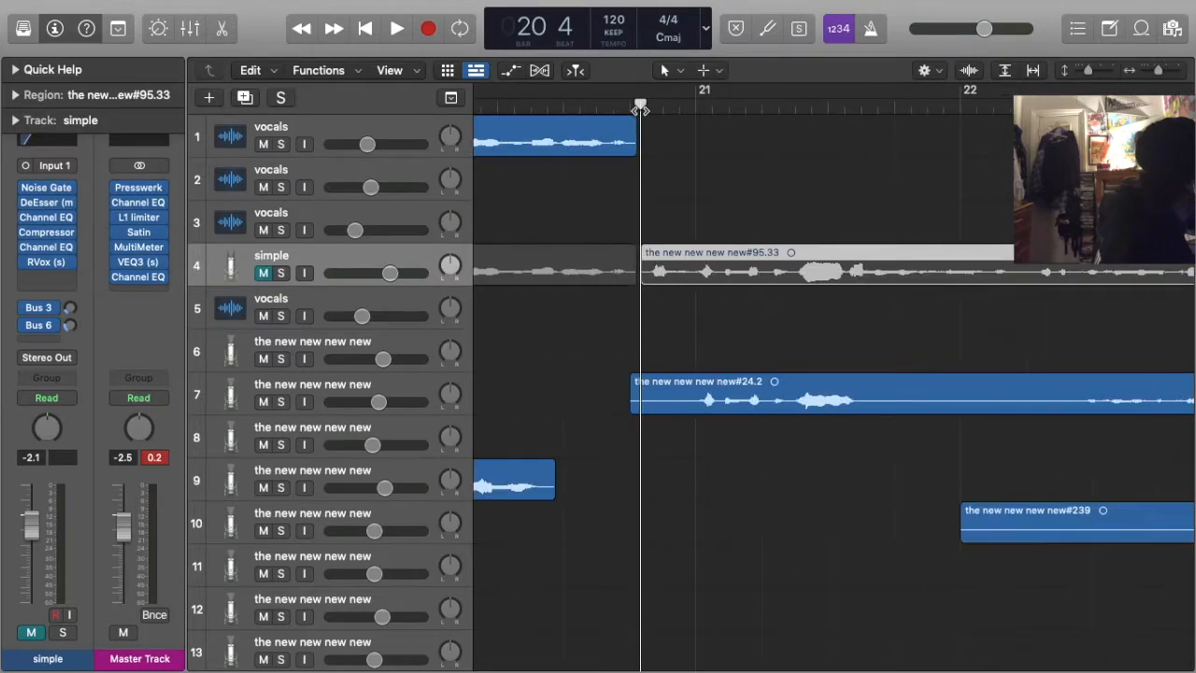
{"action": "left_click", "coordinate": [818, 163]}
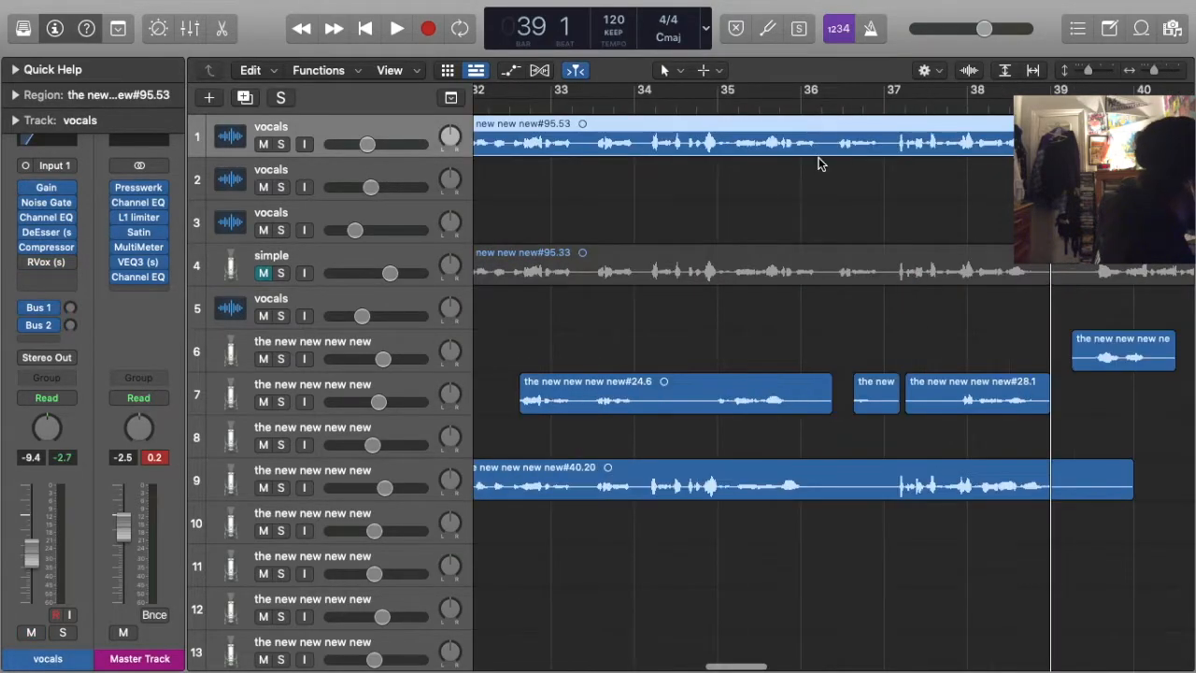
Play from about bar 21 to hear the copied region on track 1, and unmute track 4
{"action": "scroll", "coordinate": [620, 133], "scroll_direction": "left", "scroll_amount": 6}
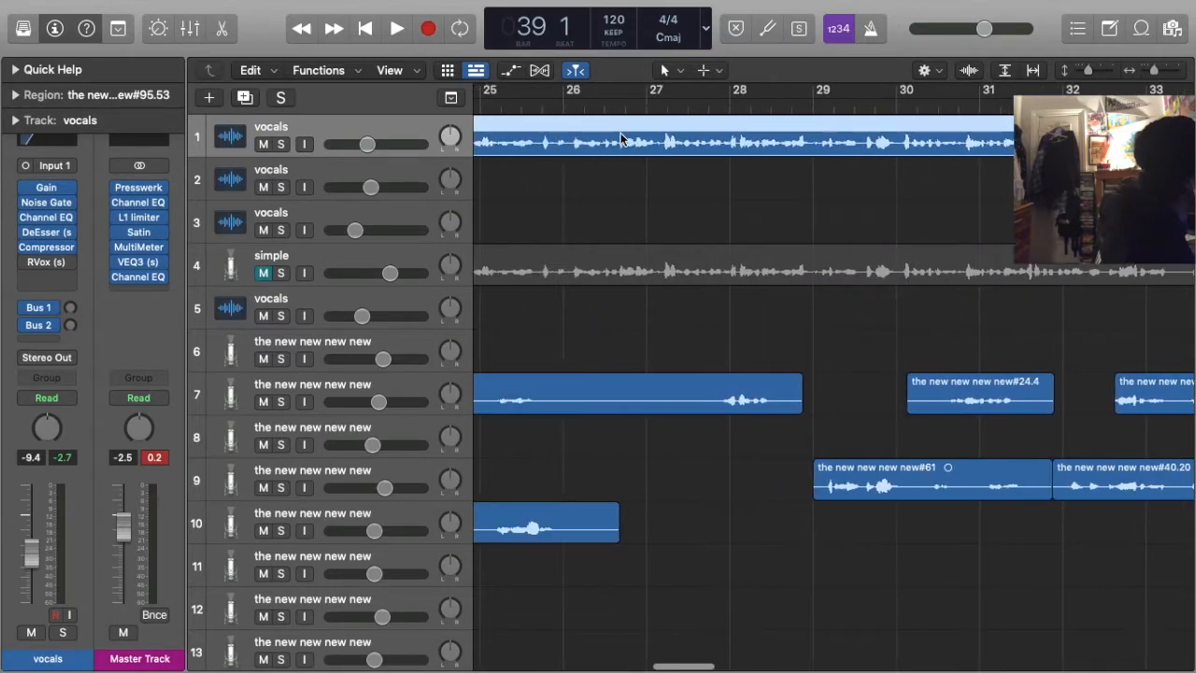
{"action": "scroll", "coordinate": [679, 113], "scroll_direction": "down", "scroll_amount": 8}
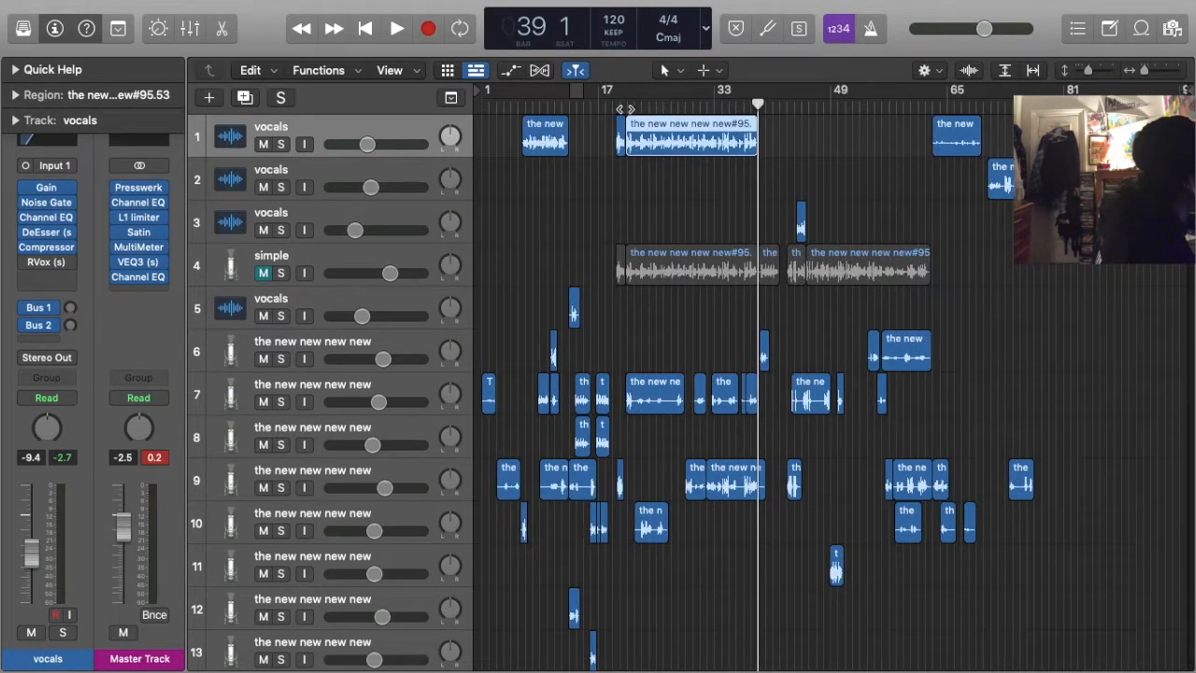
{"action": "left_click", "coordinate": [630, 90]}
{"action": "key", "text": "space"}
{"action": "left_click", "coordinate": [651, 209]}
{"action": "left_click", "coordinate": [259, 273]}
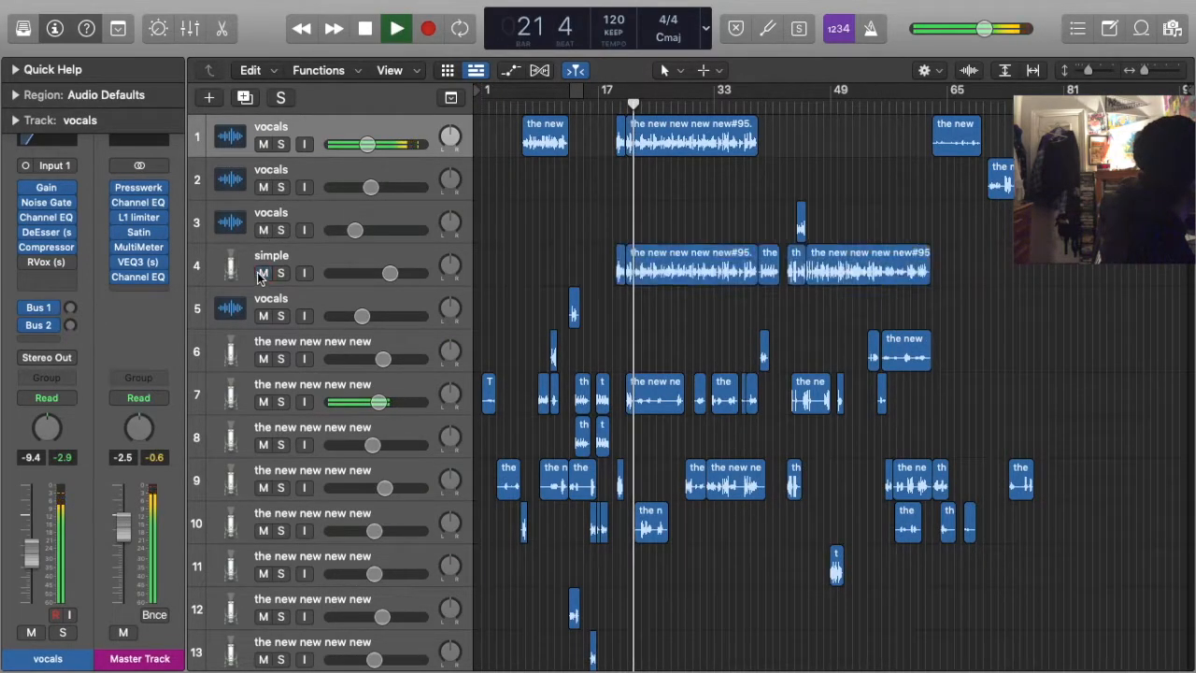
Check the RVox settings on track 4, close the plug-in, and mute track 1 during playback
{"action": "left_click", "coordinate": [383, 246]}
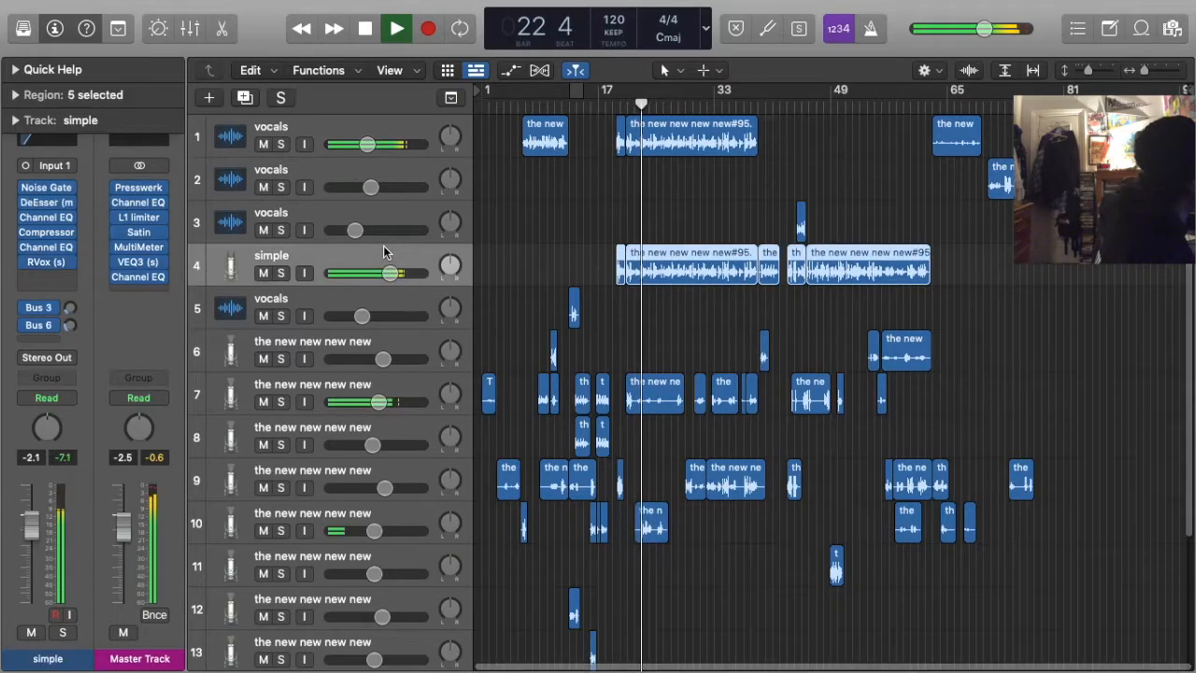
{"action": "left_click", "coordinate": [46, 261]}
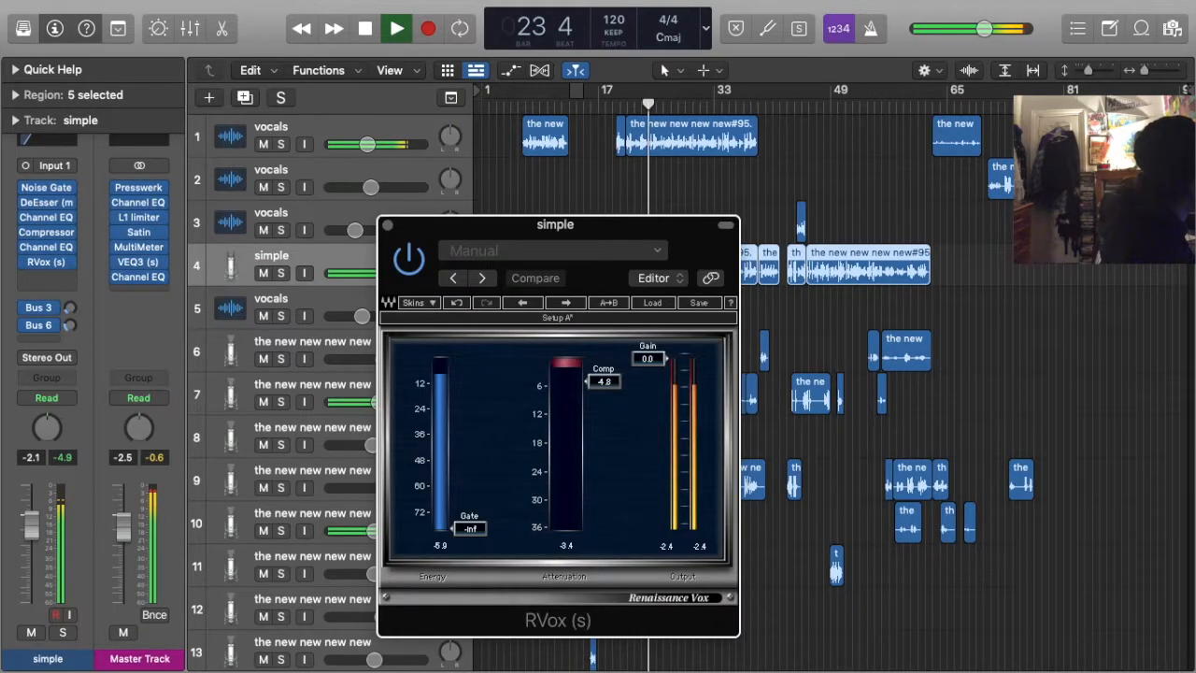
{"action": "left_click", "coordinate": [386, 226]}
{"action": "left_click", "coordinate": [263, 143]}
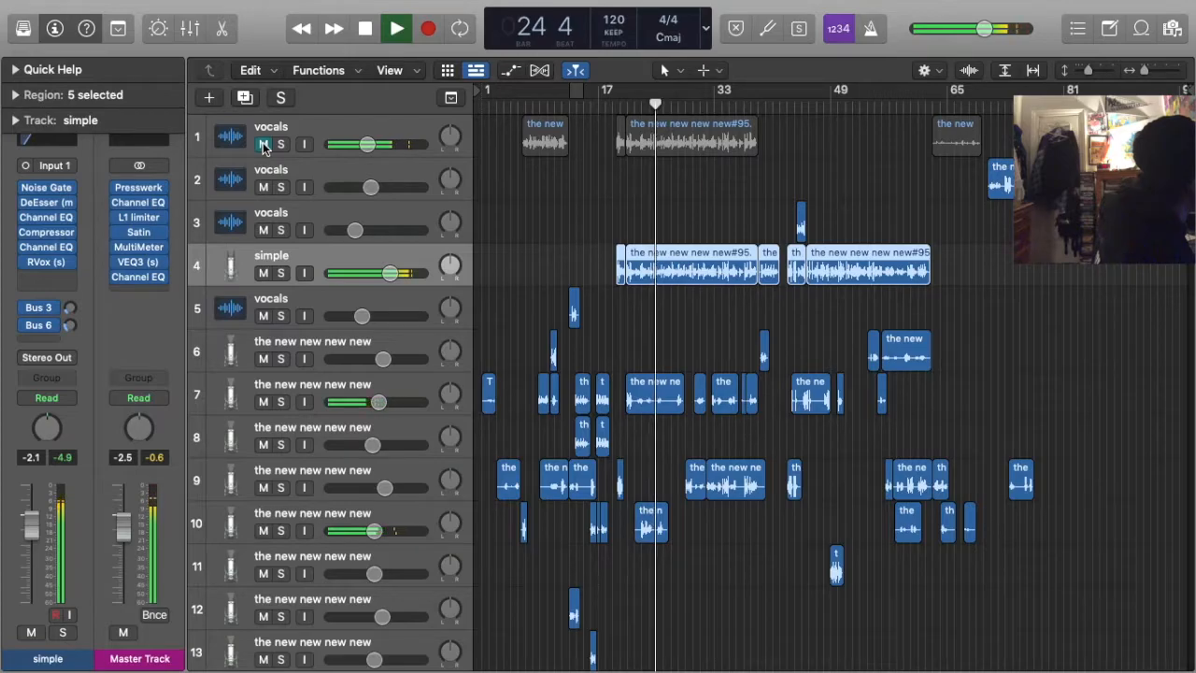
Unmute track 1 and replay the vocals on tracks 1 and 4 together from about bar 21
{"action": "left_click", "coordinate": [652, 192]}
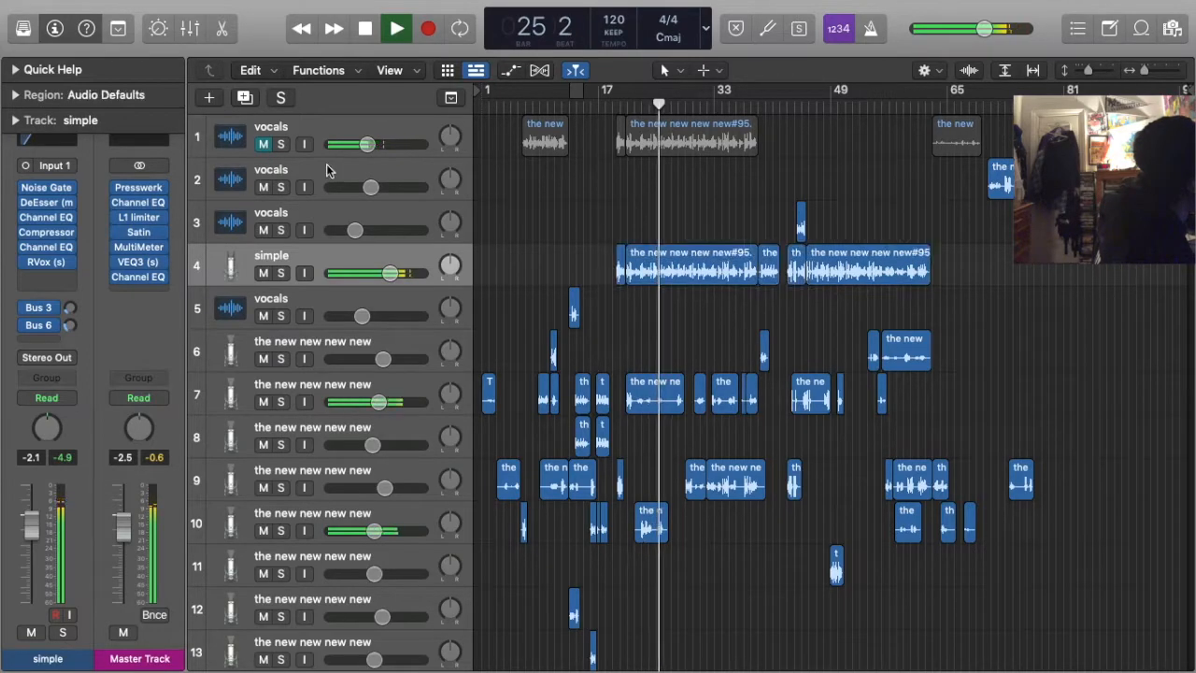
{"action": "left_click", "coordinate": [264, 144]}
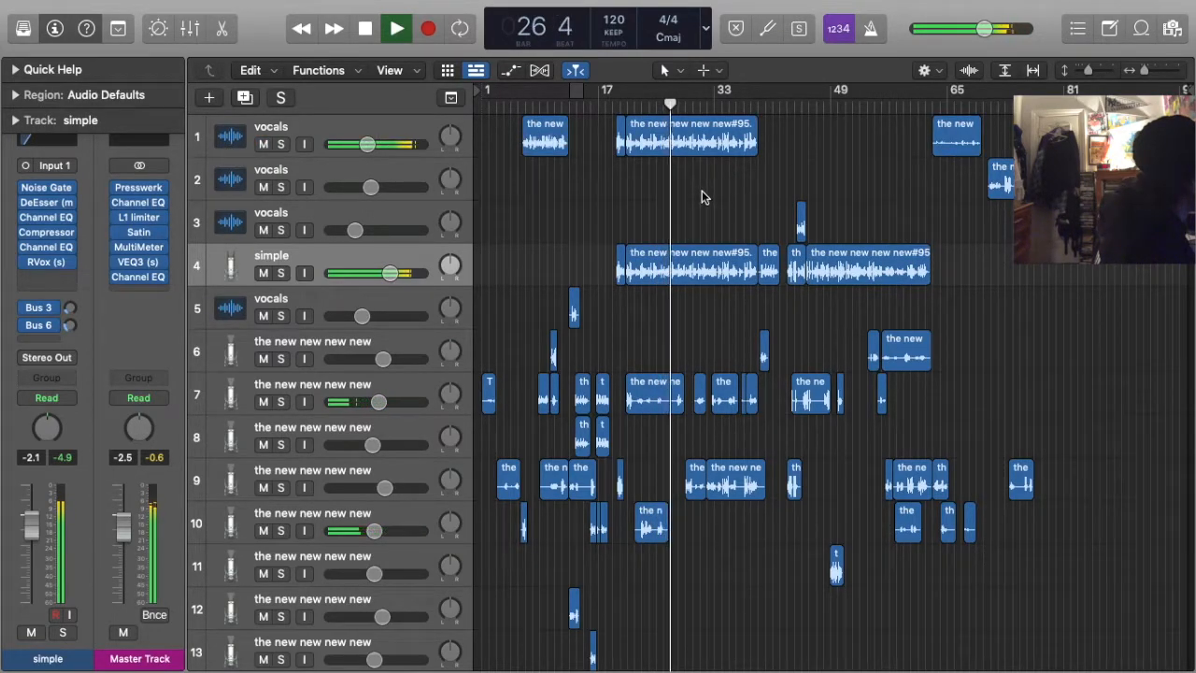
{"action": "left_click", "coordinate": [627, 93]}
{"action": "key", "text": "super+Right"}
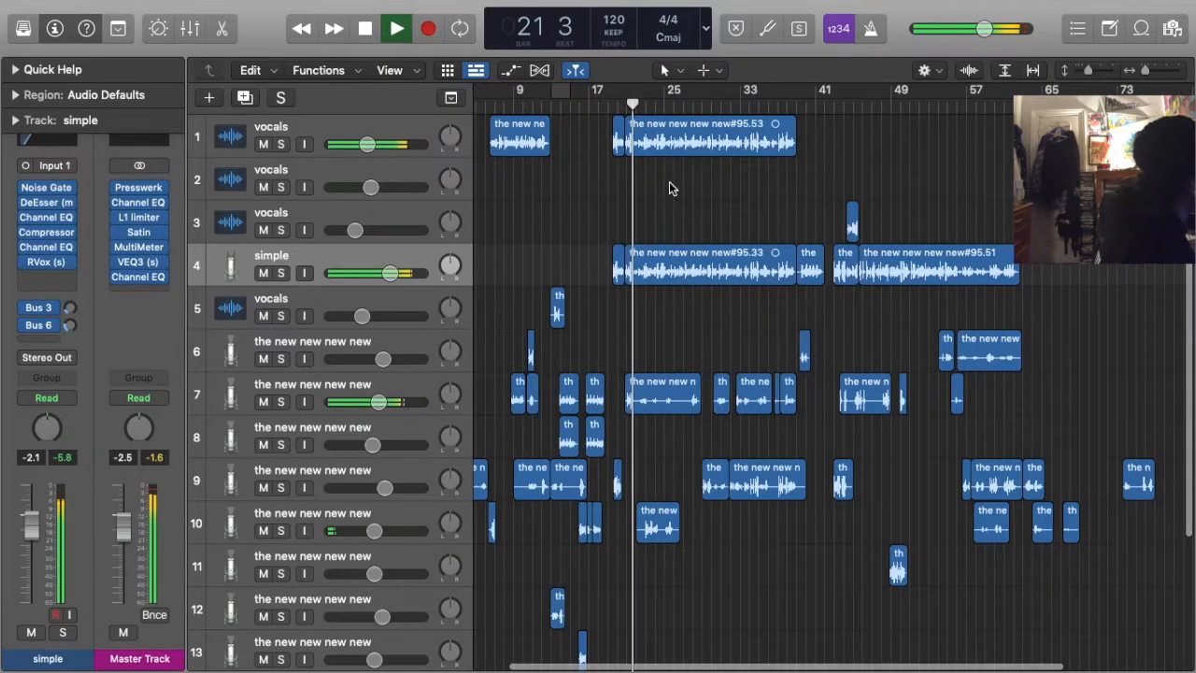
{"action": "key", "text": "super+Right"}
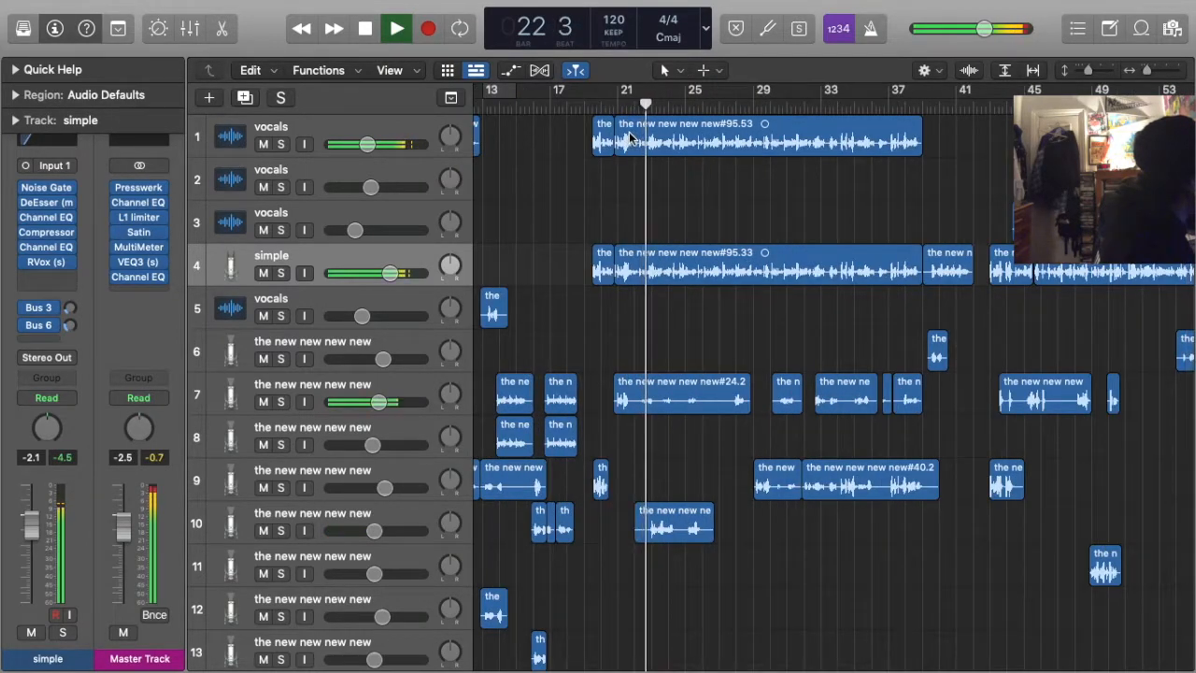
{"action": "key", "text": "super+Right"}
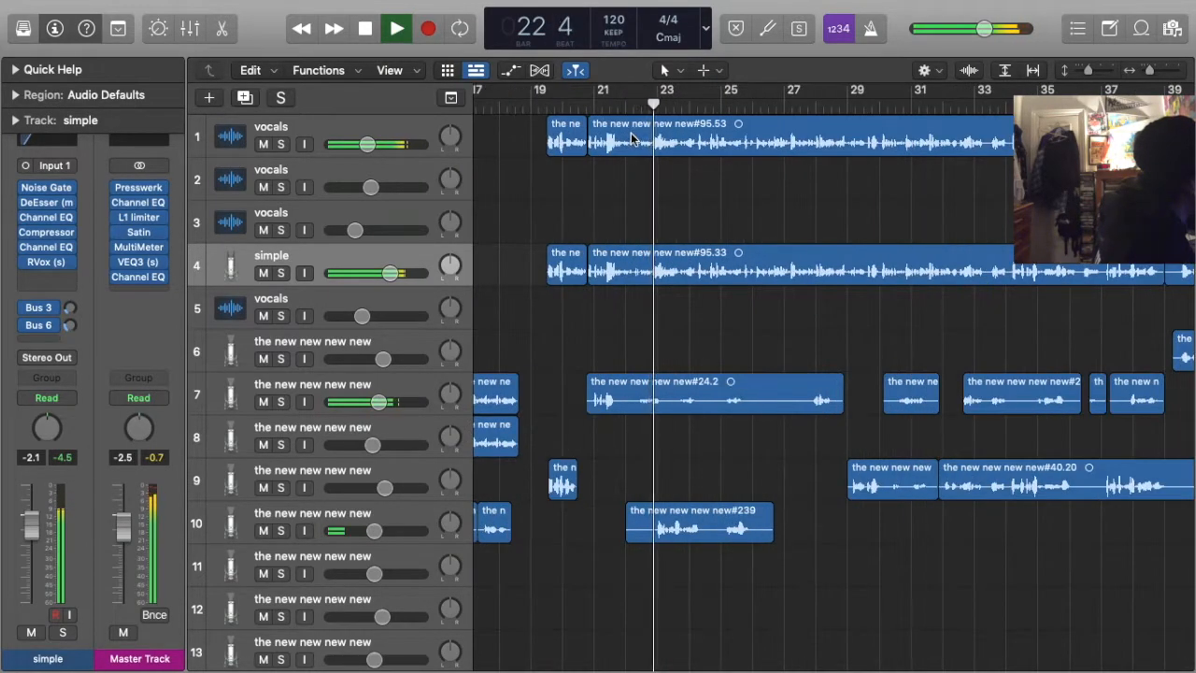
Split track 1's long vocal region at bar 23 beat 3, remove the part before the cut, and resume playback
{"action": "key", "text": "space"}
{"action": "left_click", "coordinate": [673, 108]}
{"action": "left_click", "coordinate": [679, 136]}
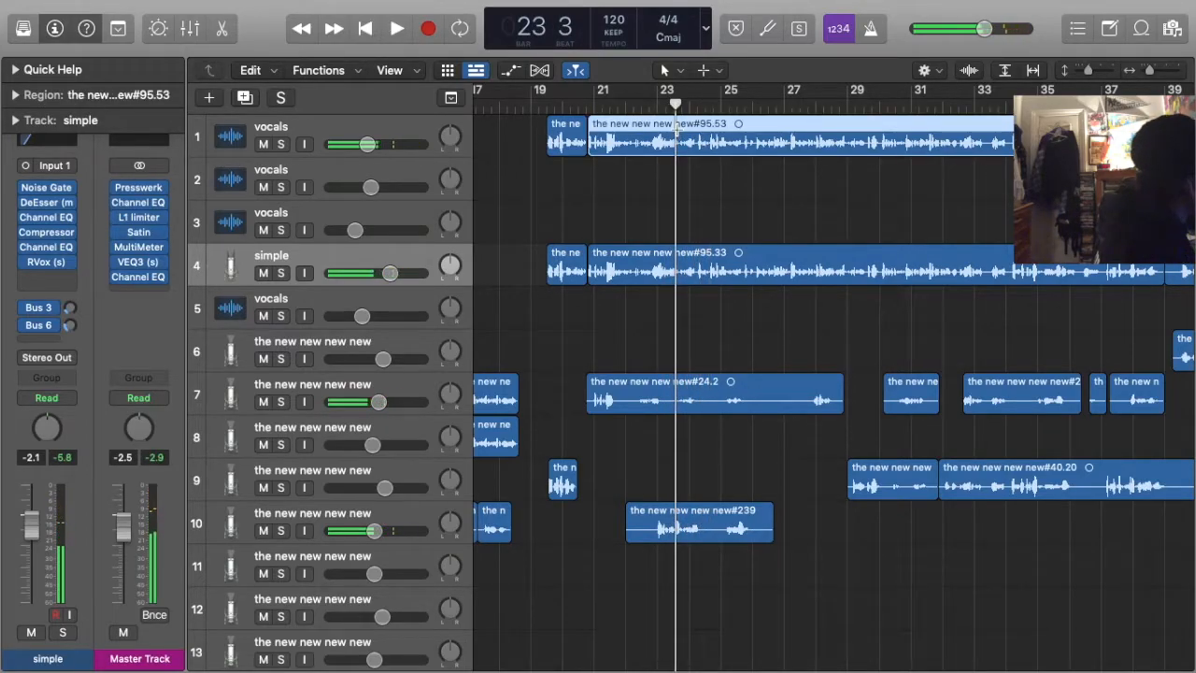
{"action": "key", "text": "super+t"}
{"action": "key", "text": "space"}
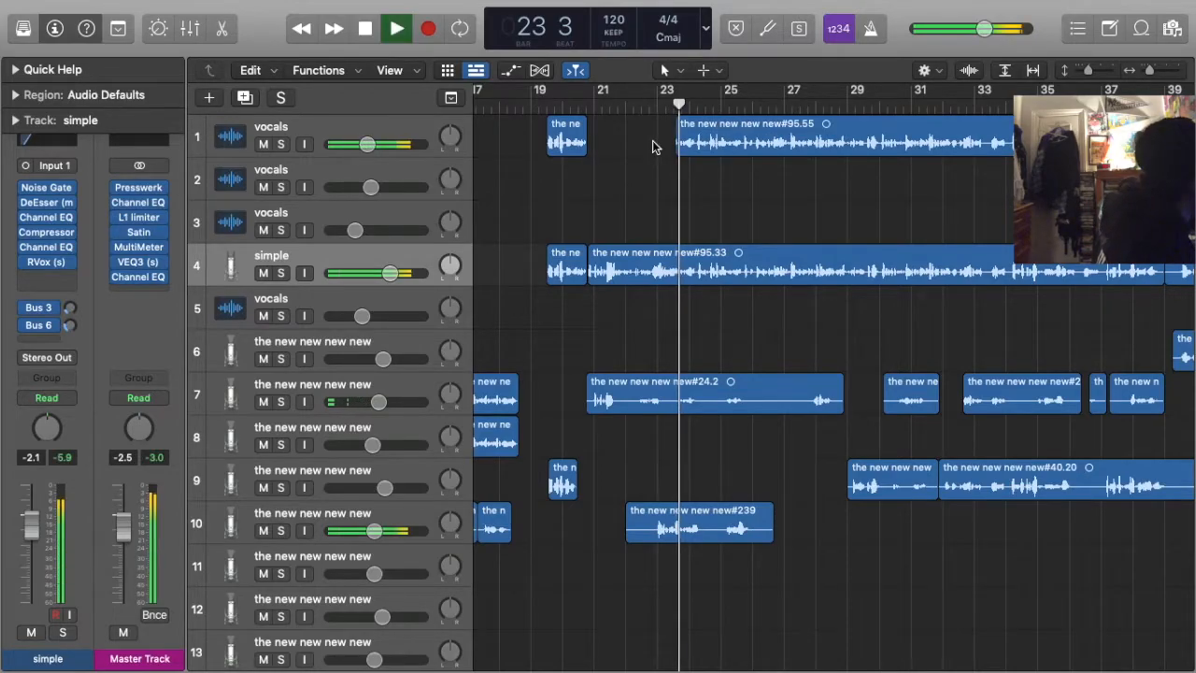
Split track 1's vocal at bar 25 beat 1 and slightly before it, delete the piece starting at bar 23 beat 3, and play
{"action": "left_click", "coordinate": [699, 141]}
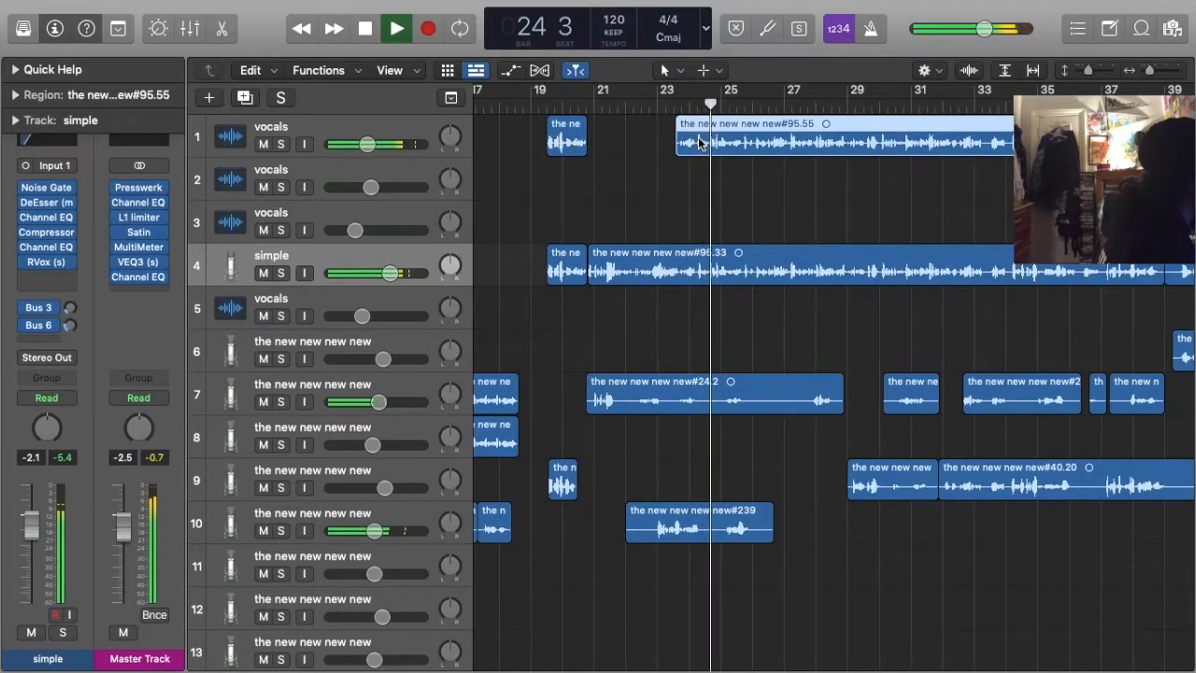
{"action": "left_click", "coordinate": [728, 105]}
{"action": "key", "text": "space"}
{"action": "key", "text": "super+t"}
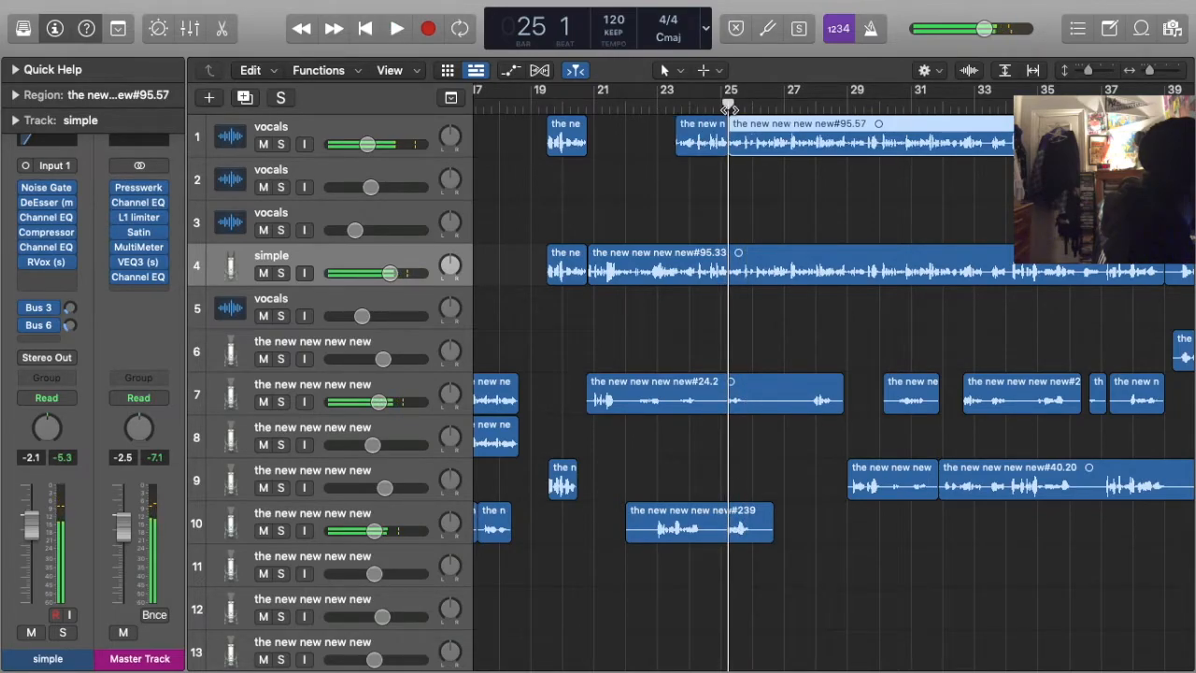
{"action": "key", "text": "space"}
{"action": "key", "text": "space"}
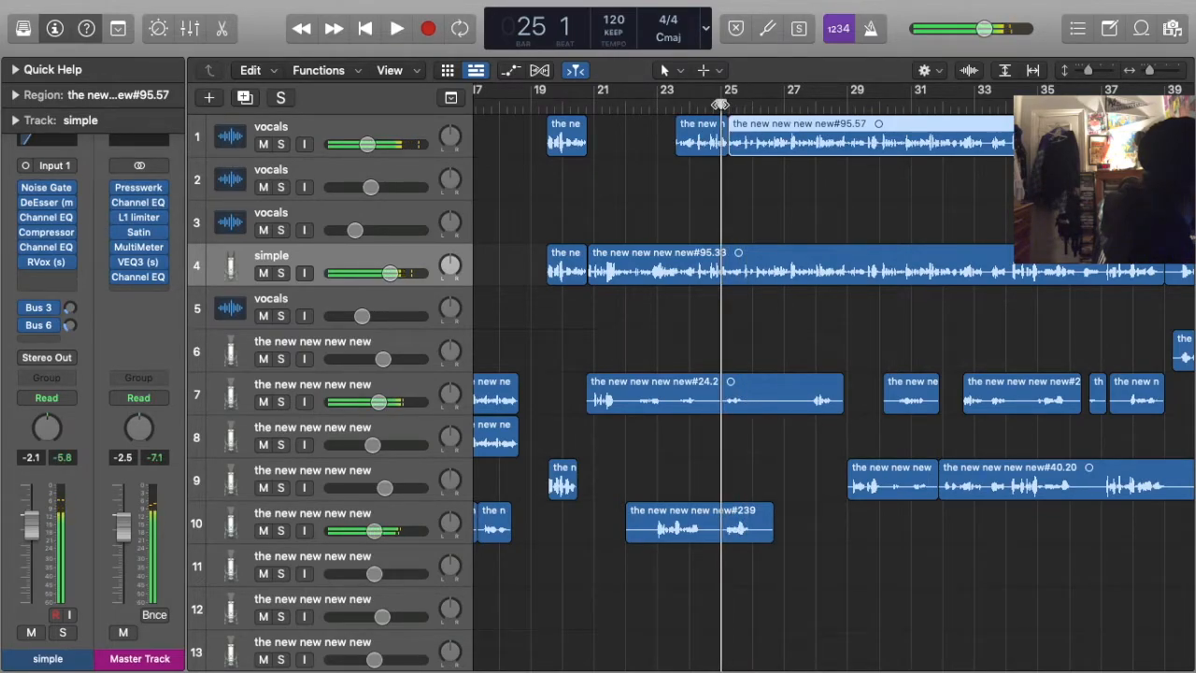
{"action": "left_click", "coordinate": [715, 142]}
{"action": "key", "text": "Delete"}
{"action": "key", "text": "space"}
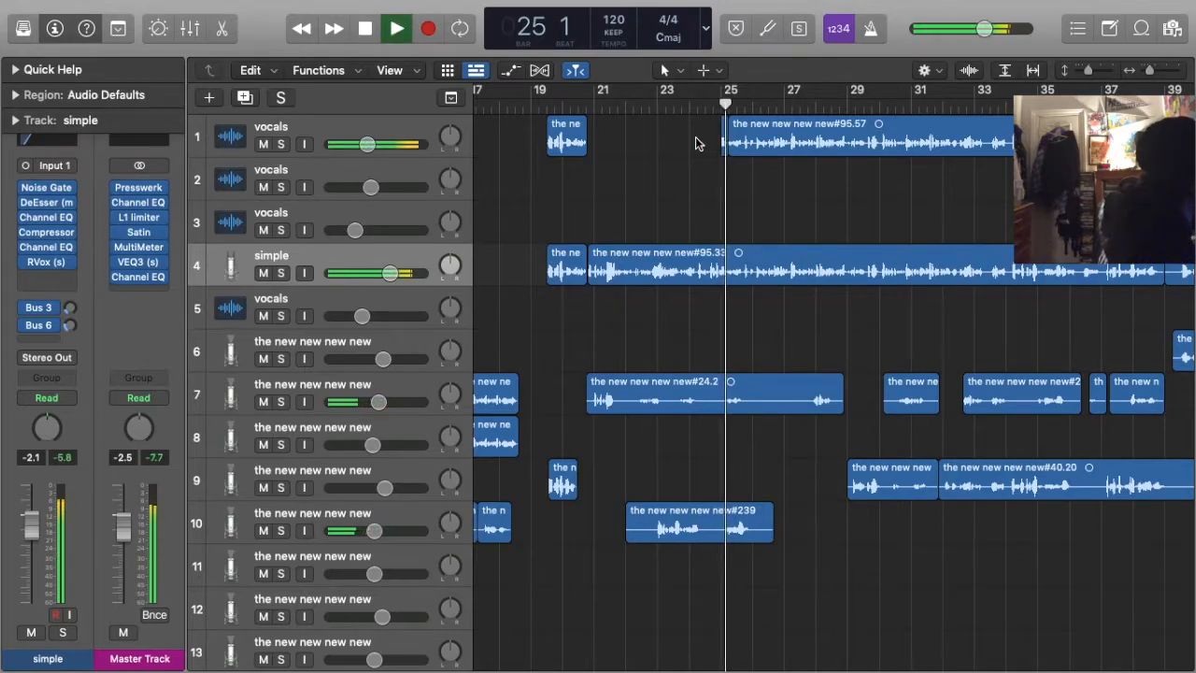
Split track 1's vocal at about bar 25 beat 3, move the two short pieces before the cut to track 2, and play
{"action": "key", "text": "space"}
{"action": "left_click", "coordinate": [739, 145]}
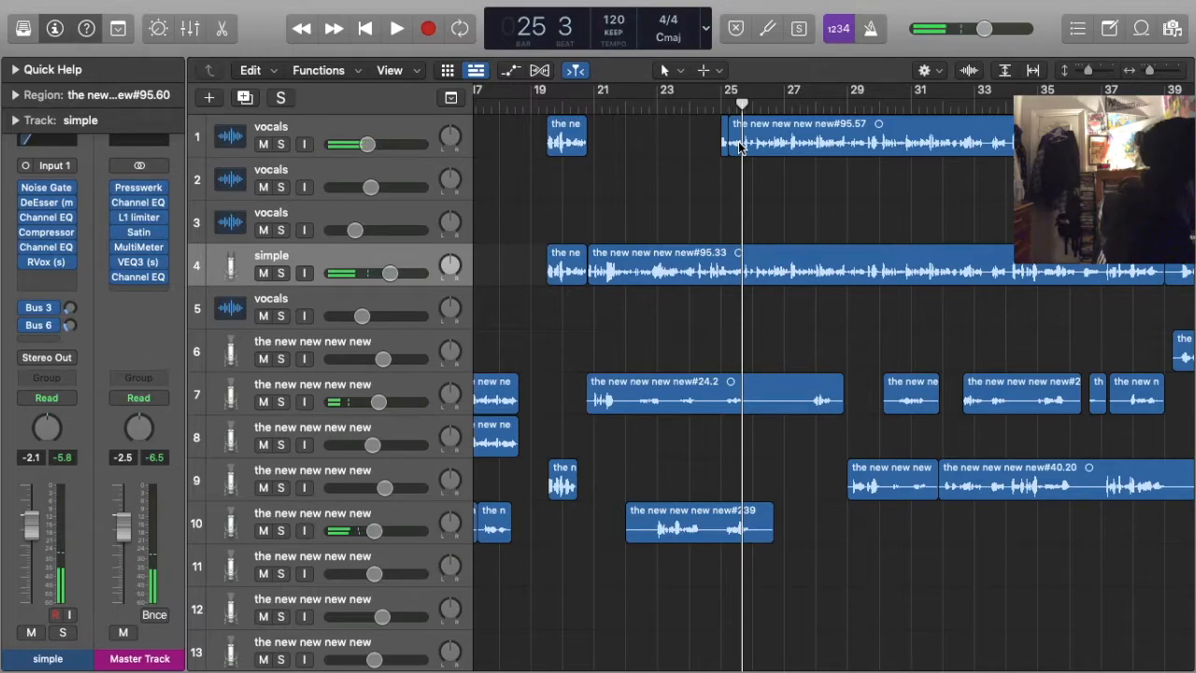
{"action": "left_click", "coordinate": [739, 145]}
{"action": "left_click_drag", "start_coordinate": [735, 147], "coordinate": [725, 178]}
{"action": "key", "text": "space"}
{"action": "left_click", "coordinate": [689, 146]}
Toggle solo on track 2 on and off during playback, and select the track to show its channel strip
{"action": "left_click", "coordinate": [278, 186]}
{"action": "left_click", "coordinate": [278, 186]}
{"action": "left_click", "coordinate": [317, 177]}
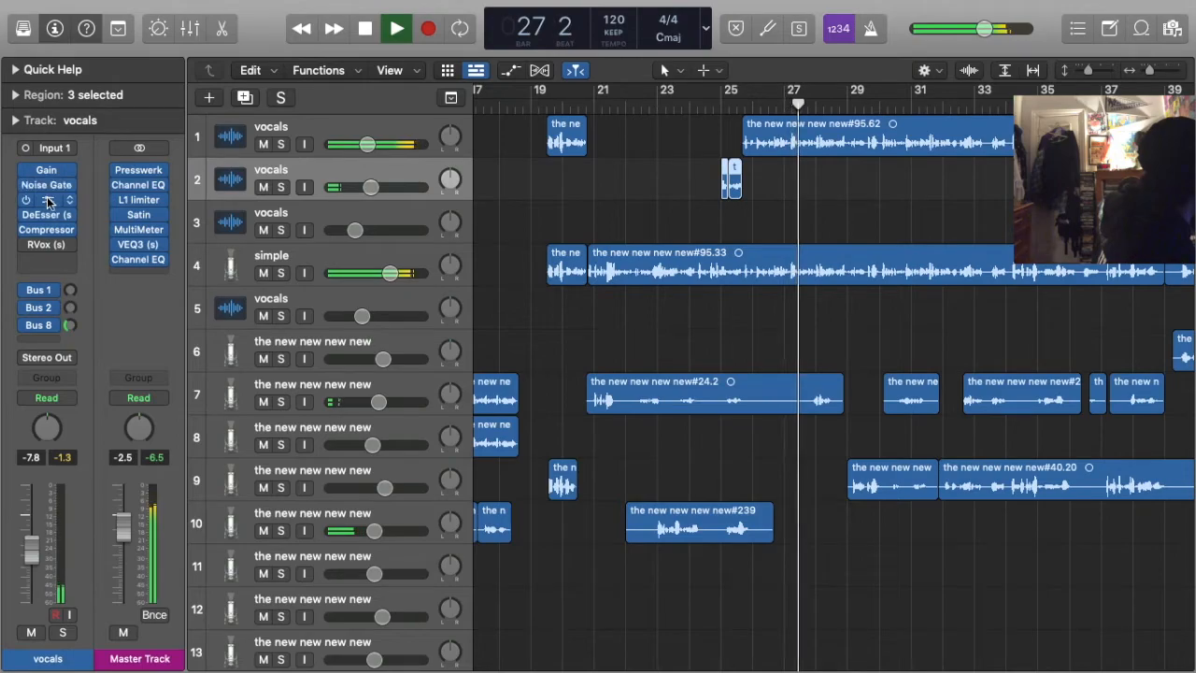
Move the DeEsser ahead of the Channel EQ in track 2's insert chain and play back from around bar 25
{"action": "mouse_move", "coordinate": [46, 213]}
{"action": "left_mouse_down"}
{"action": "mouse_move", "coordinate": [44, 178]}
{"action": "mouse_move", "coordinate": [47, 194]}
{"action": "left_mouse_up"}
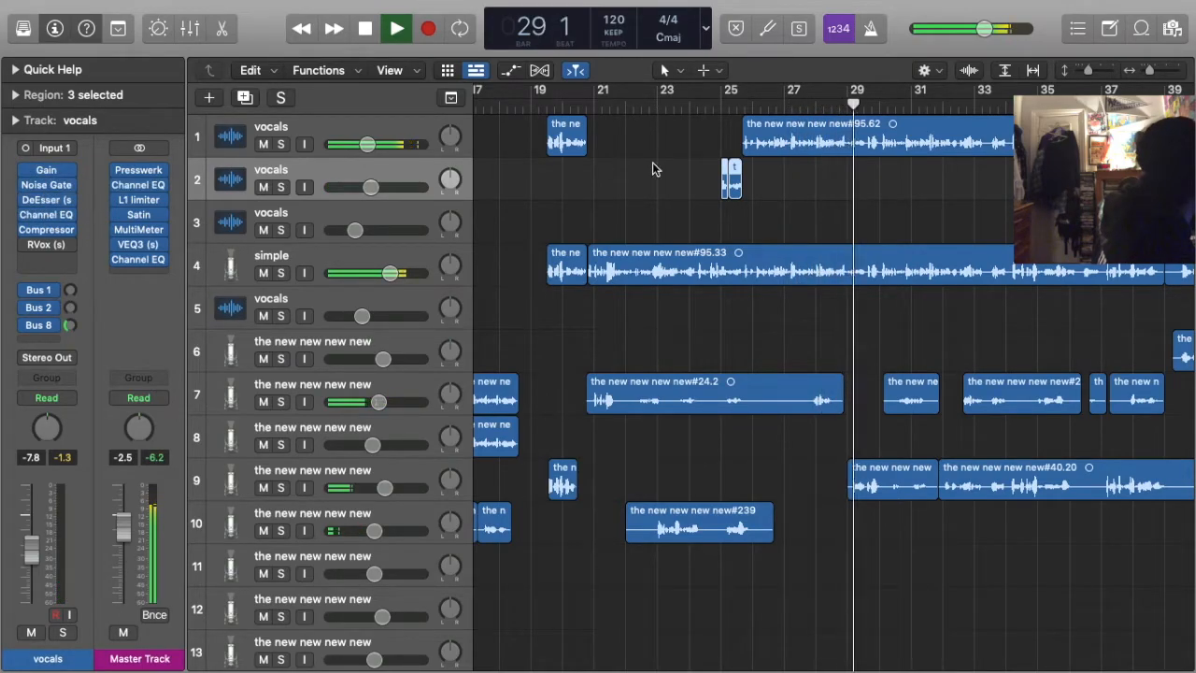
{"action": "left_click", "coordinate": [721, 112]}
{"action": "left_click", "coordinate": [783, 200]}
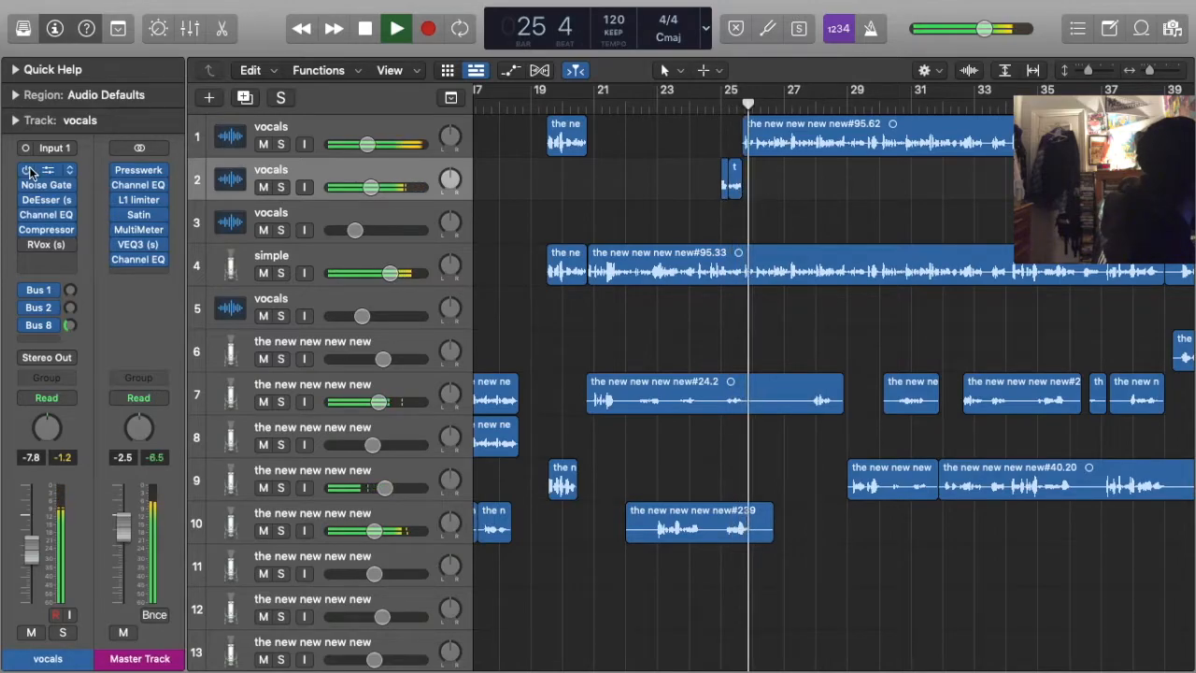
Loop playback over bar 25 and set the DeEsser threshold on vocals track 2 to -47.7
{"action": "left_click", "coordinate": [45, 199]}
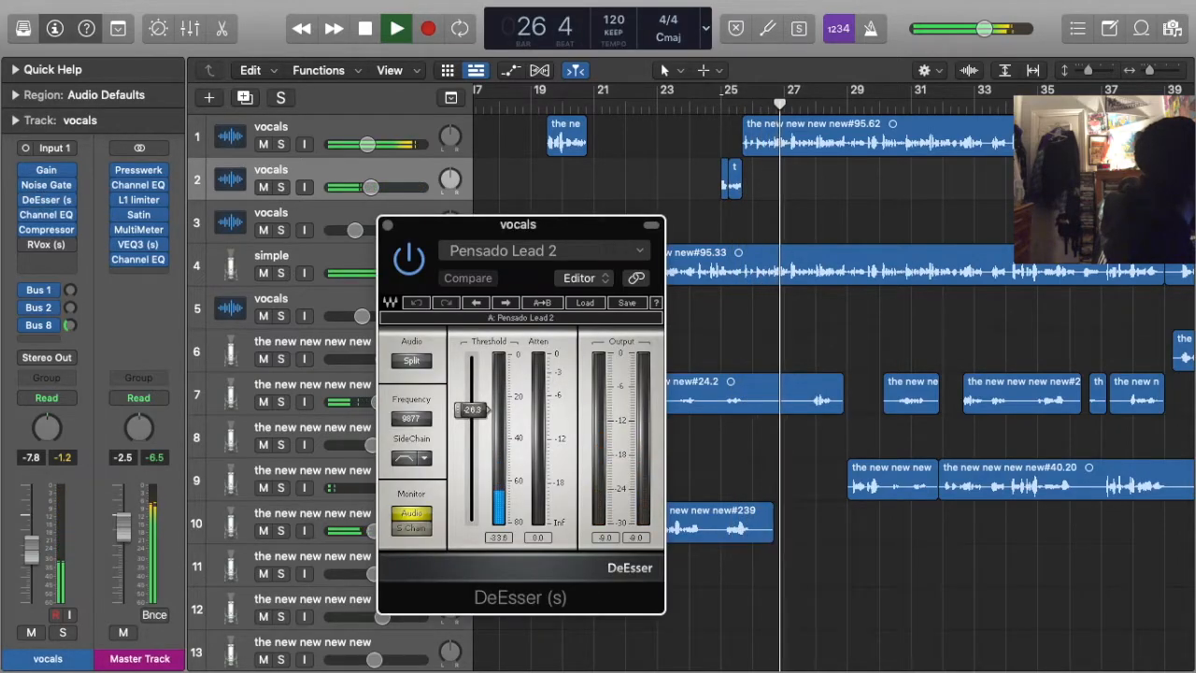
{"action": "left_click", "coordinate": [752, 95]}
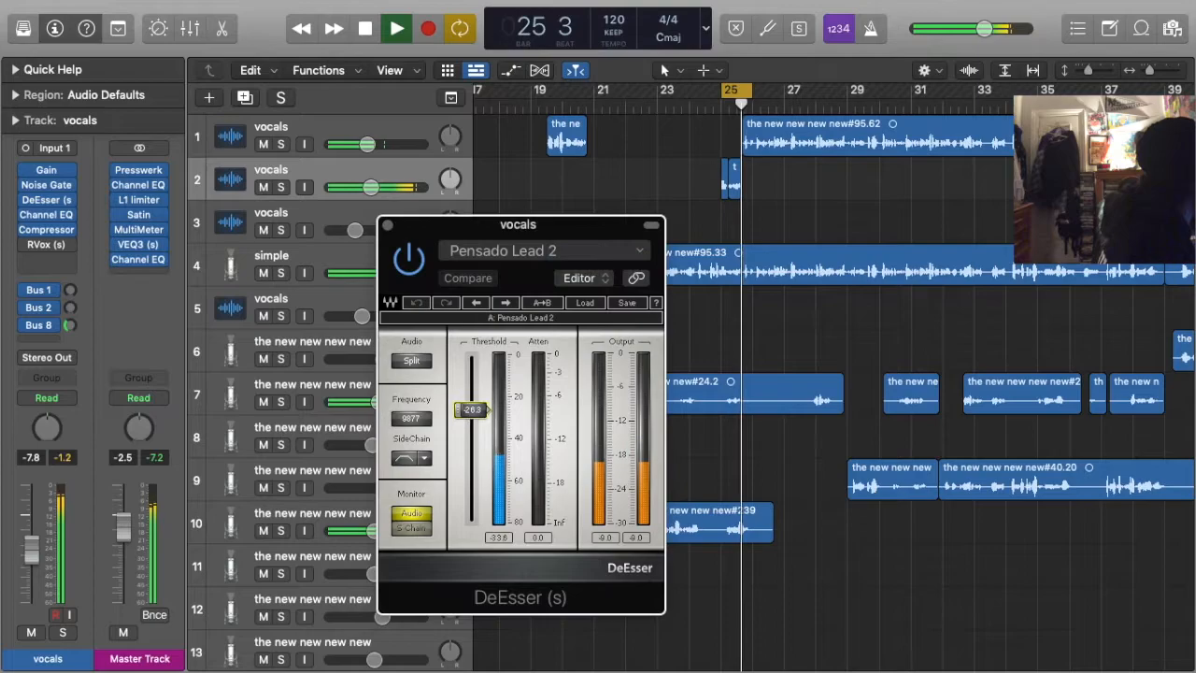
{"action": "left_click_drag", "start_coordinate": [473, 411], "coordinate": [473, 455]}
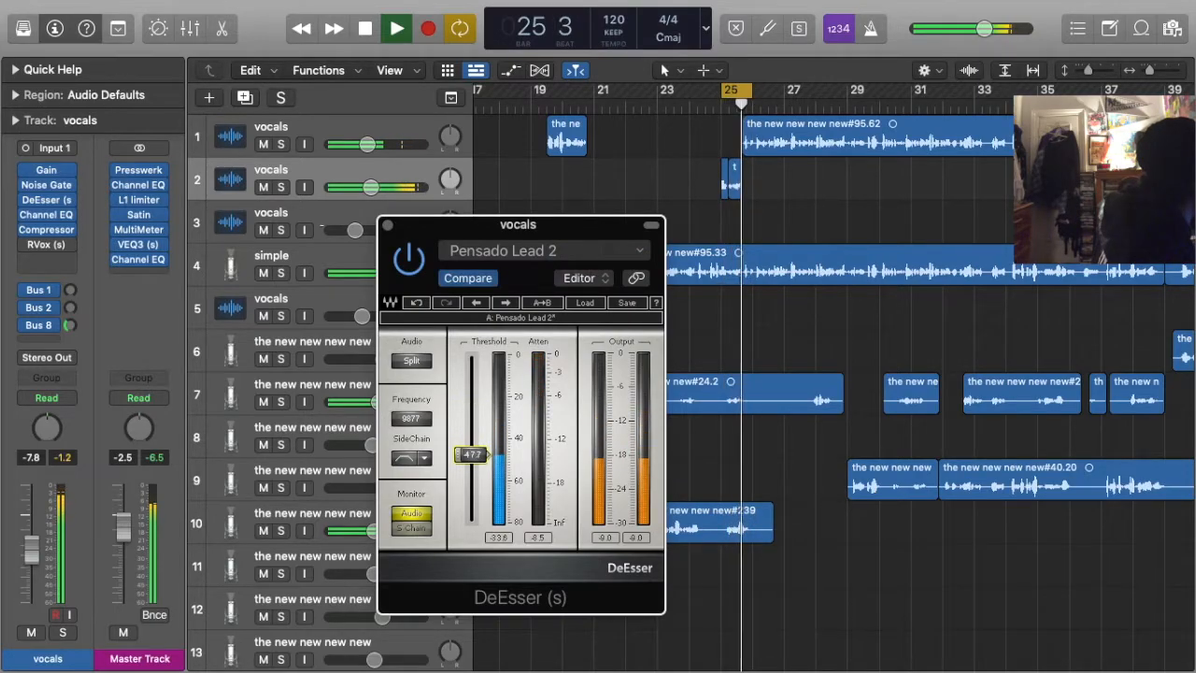
Audition the loop with vocals track 2 muted, inspect the simple track's DeEsser, and unmute and reselect track 2
{"action": "left_click", "coordinate": [264, 188]}
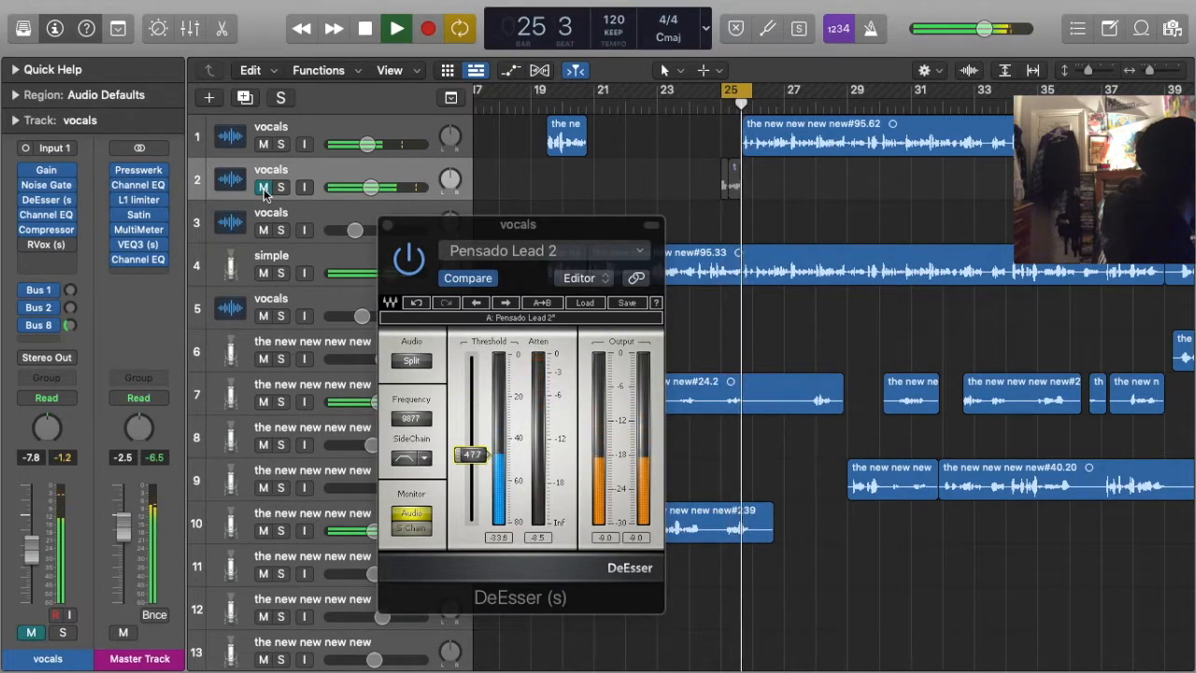
{"action": "left_click", "coordinate": [274, 255]}
{"action": "left_click", "coordinate": [46, 202]}
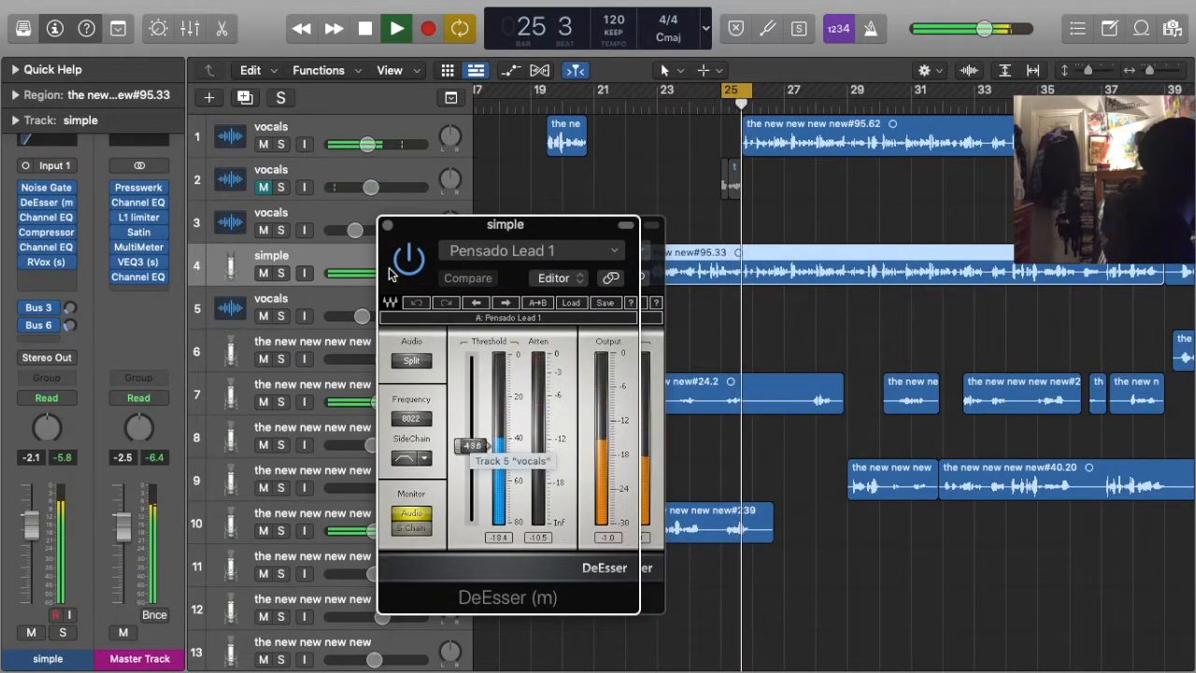
{"action": "left_click", "coordinate": [387, 228]}
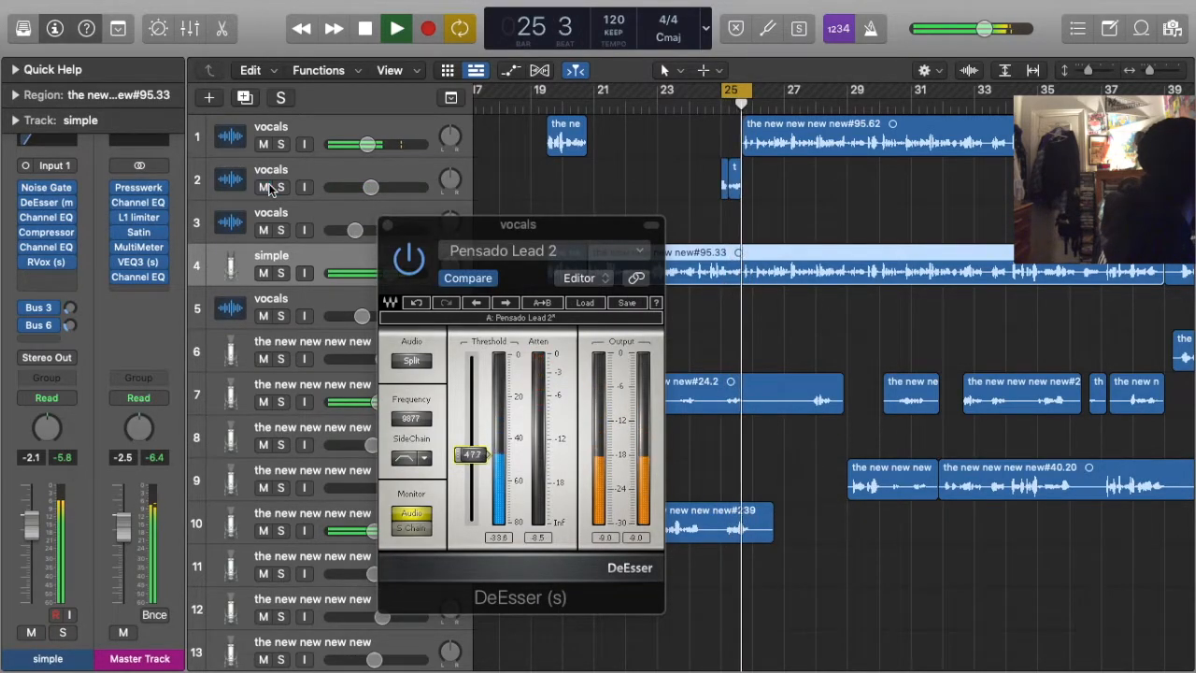
{"action": "left_click", "coordinate": [299, 177]}
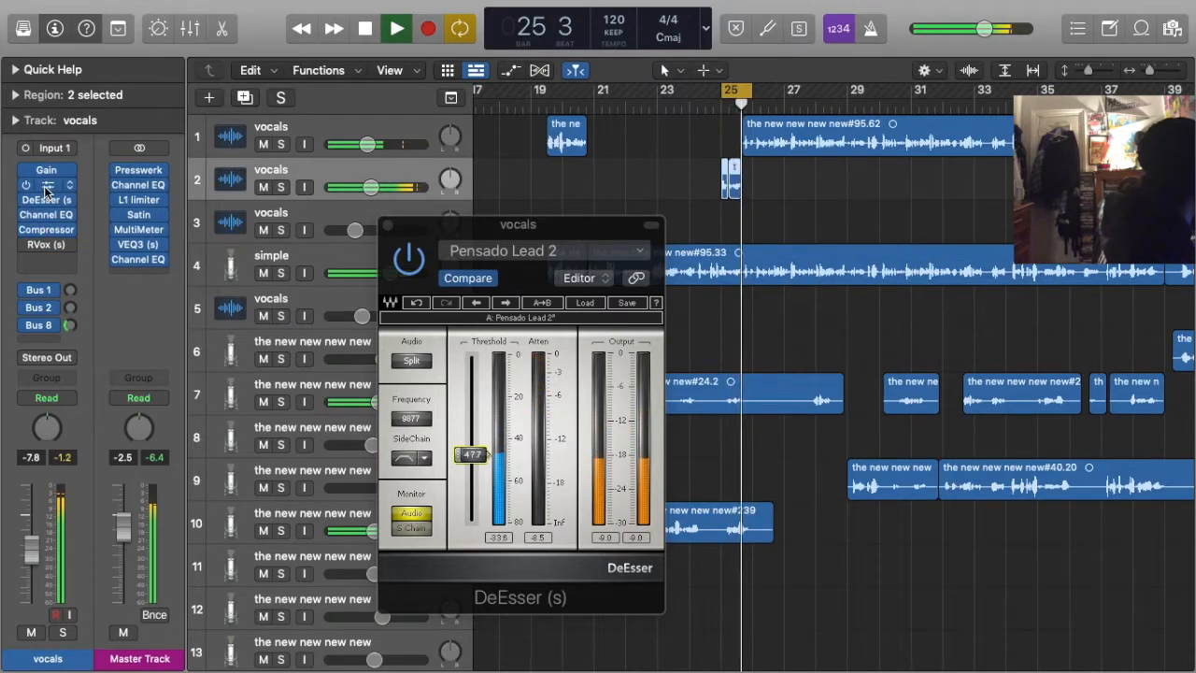
In track 2's Channel EQ, set the peak band to 7800 Hz at -0.7 dB, high shelf to 3520 Hz at +5.0 dB, low-pass to 9450 Hz
{"action": "left_click", "coordinate": [47, 218]}
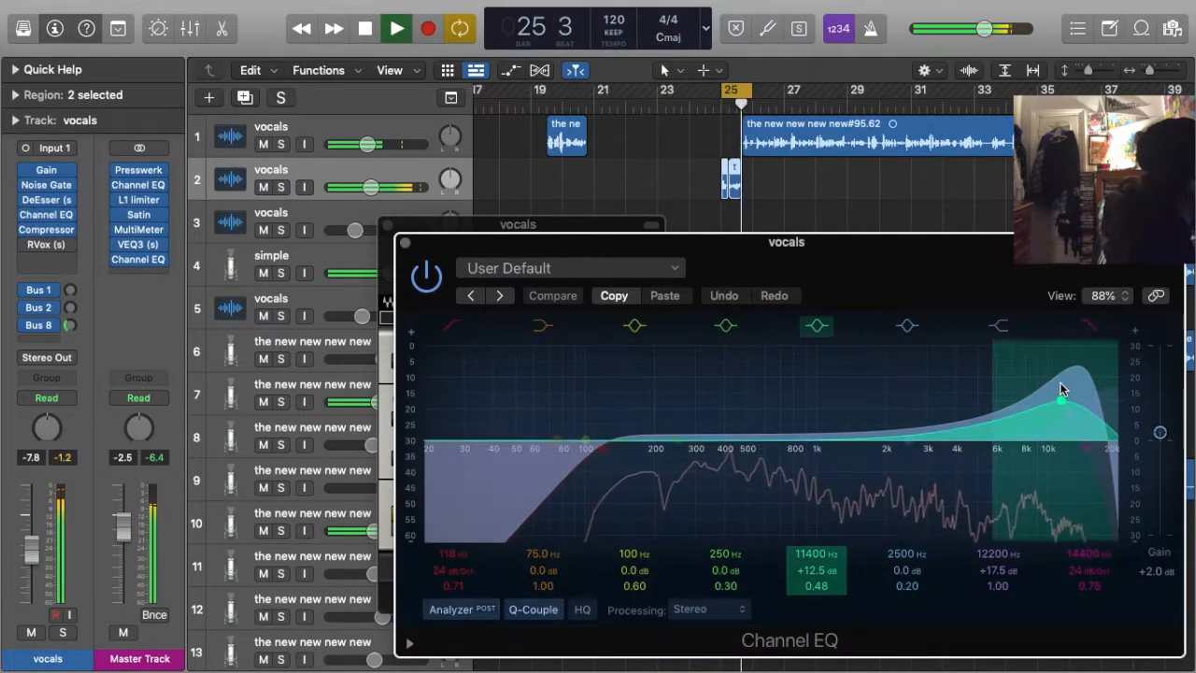
{"action": "left_click_drag", "start_coordinate": [1070, 390], "coordinate": [987, 427]}
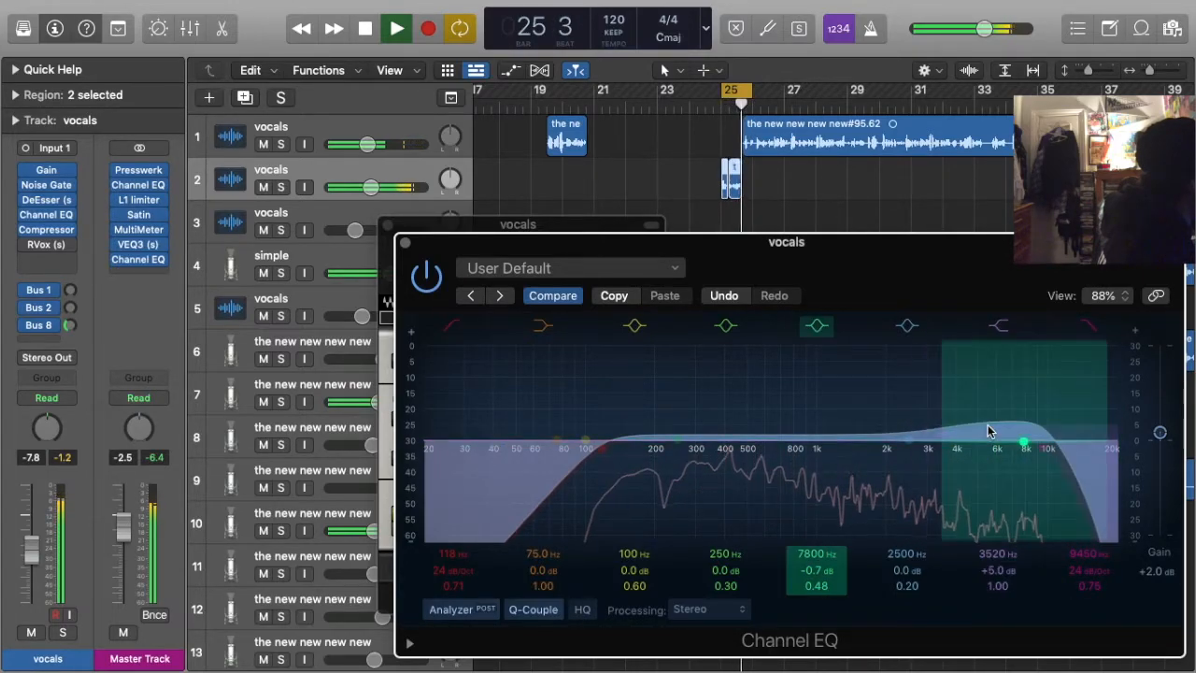
{"action": "left_click_drag", "start_coordinate": [911, 442], "coordinate": [943, 445]}
{"action": "left_click", "coordinate": [405, 243]}
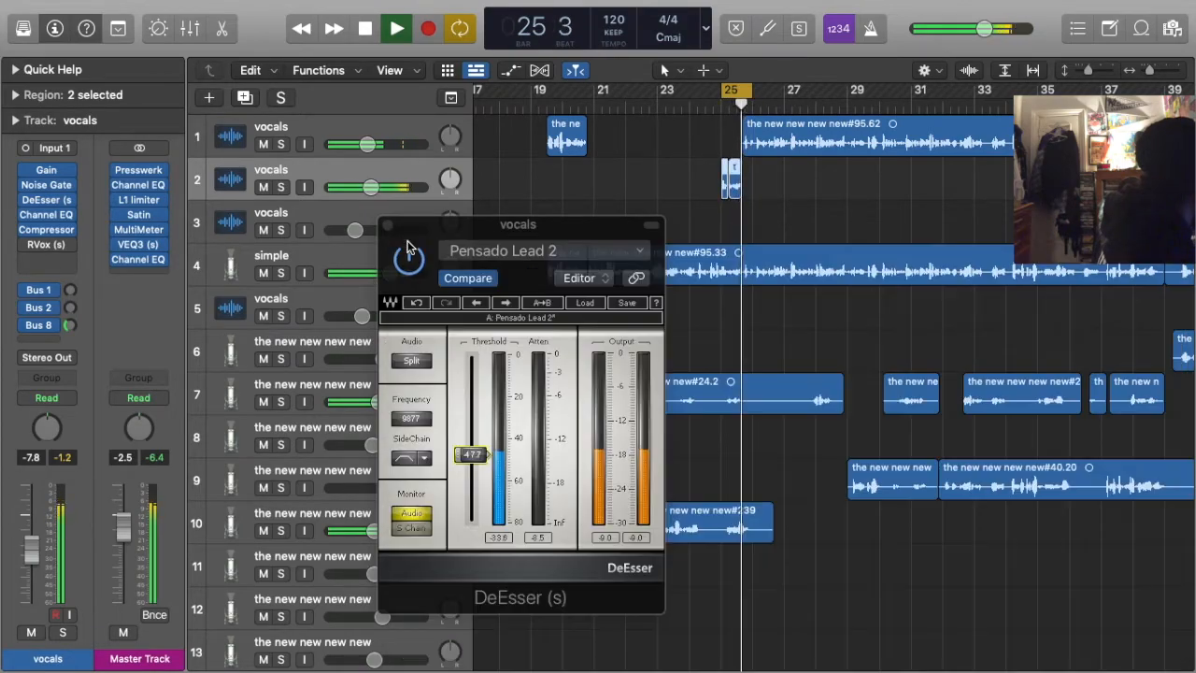
{"action": "left_click", "coordinate": [386, 225]}
Audition the loop with vocals track 2 and the simple track muted, select track 10, and unmute both tracks
{"action": "left_click", "coordinate": [263, 273]}
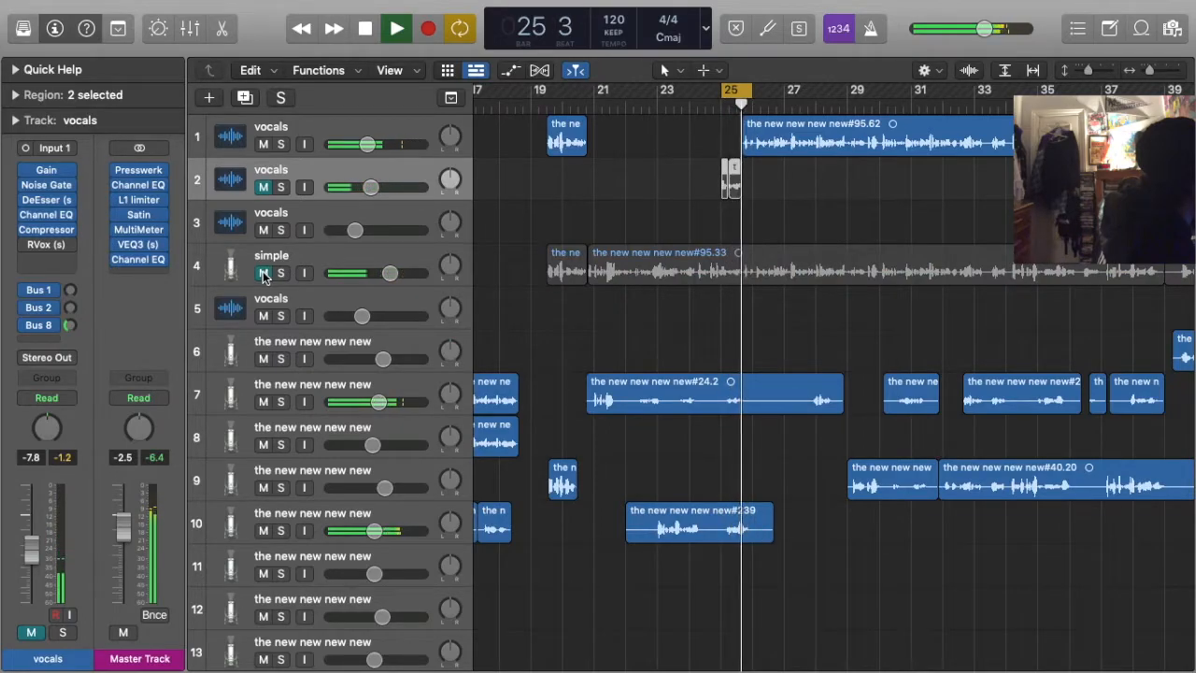
{"action": "left_click", "coordinate": [344, 509]}
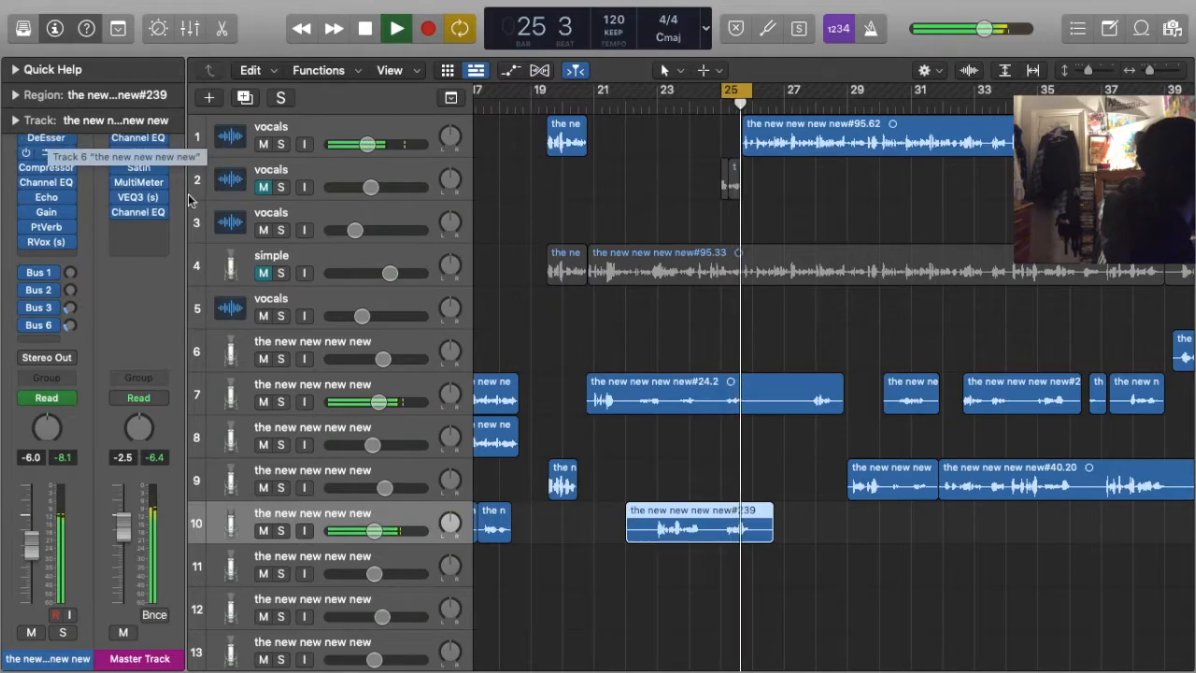
{"action": "left_click", "coordinate": [263, 186]}
{"action": "left_click", "coordinate": [258, 278]}
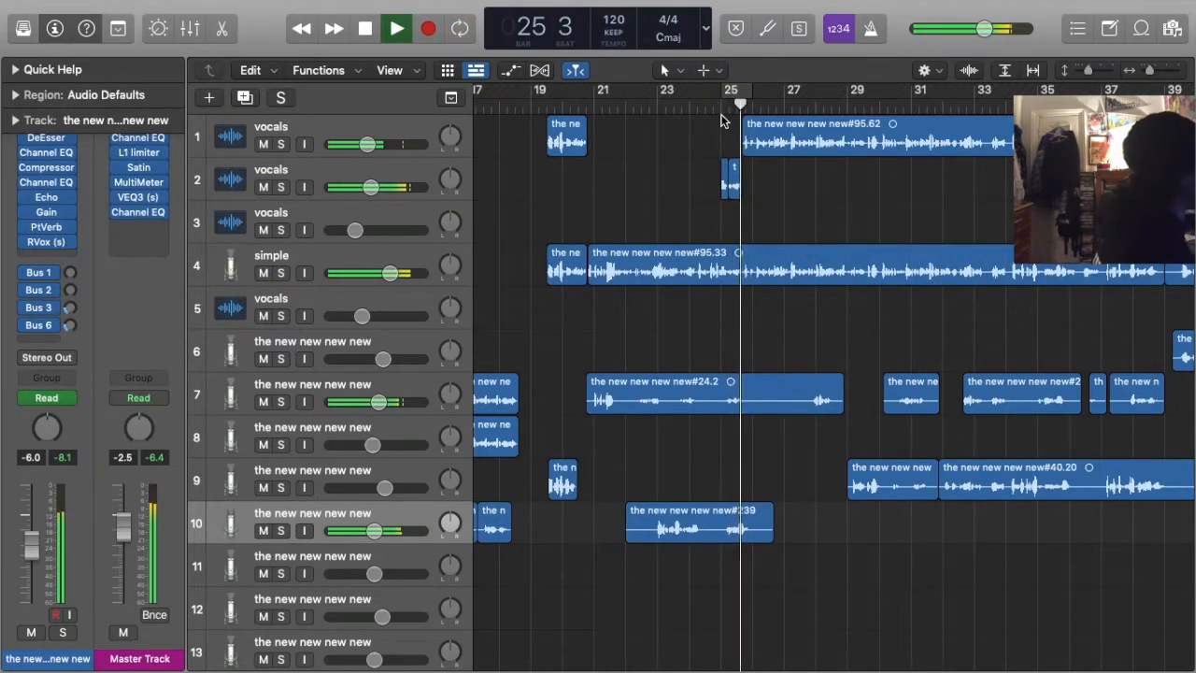
Mute the simple track and resume looped playback over bar 25
{"action": "left_click", "coordinate": [259, 252]}
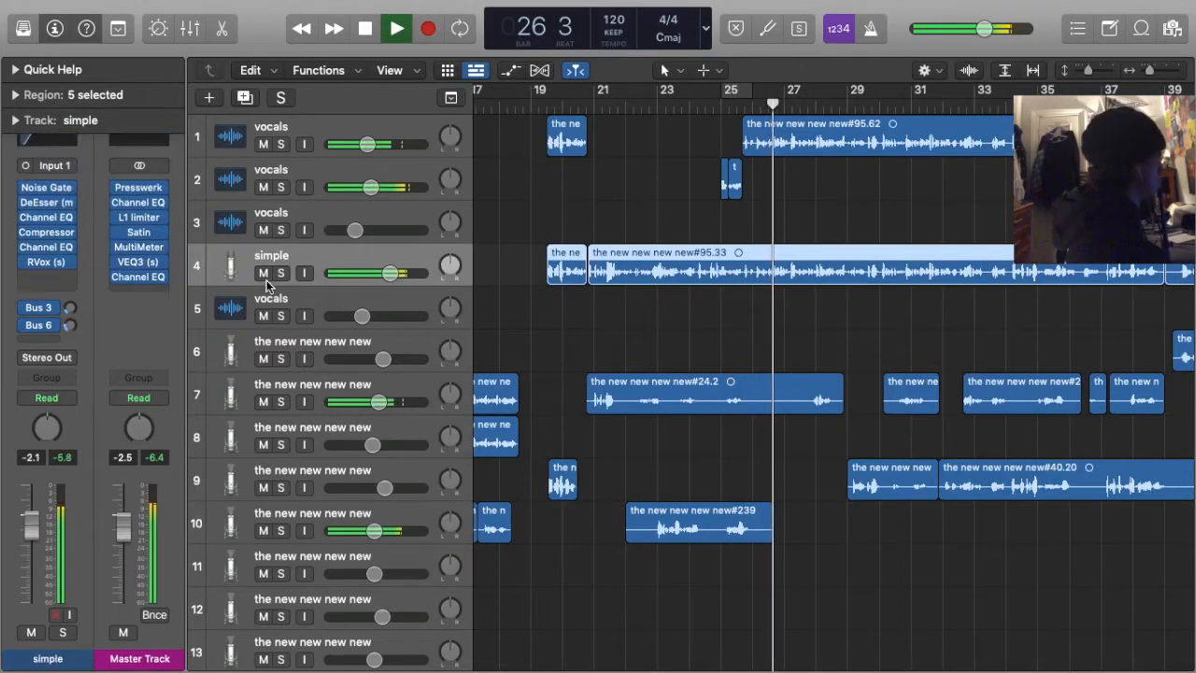
{"action": "left_click", "coordinate": [264, 273]}
{"action": "left_click", "coordinate": [717, 104]}
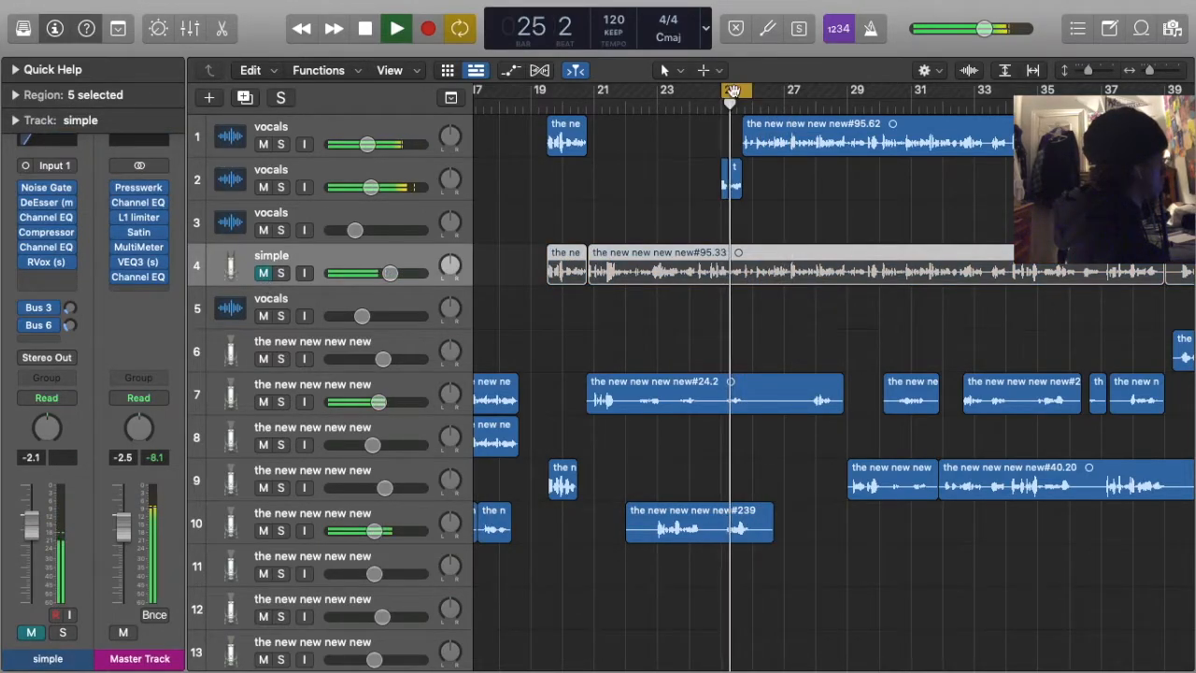
{"action": "left_click", "coordinate": [672, 197]}
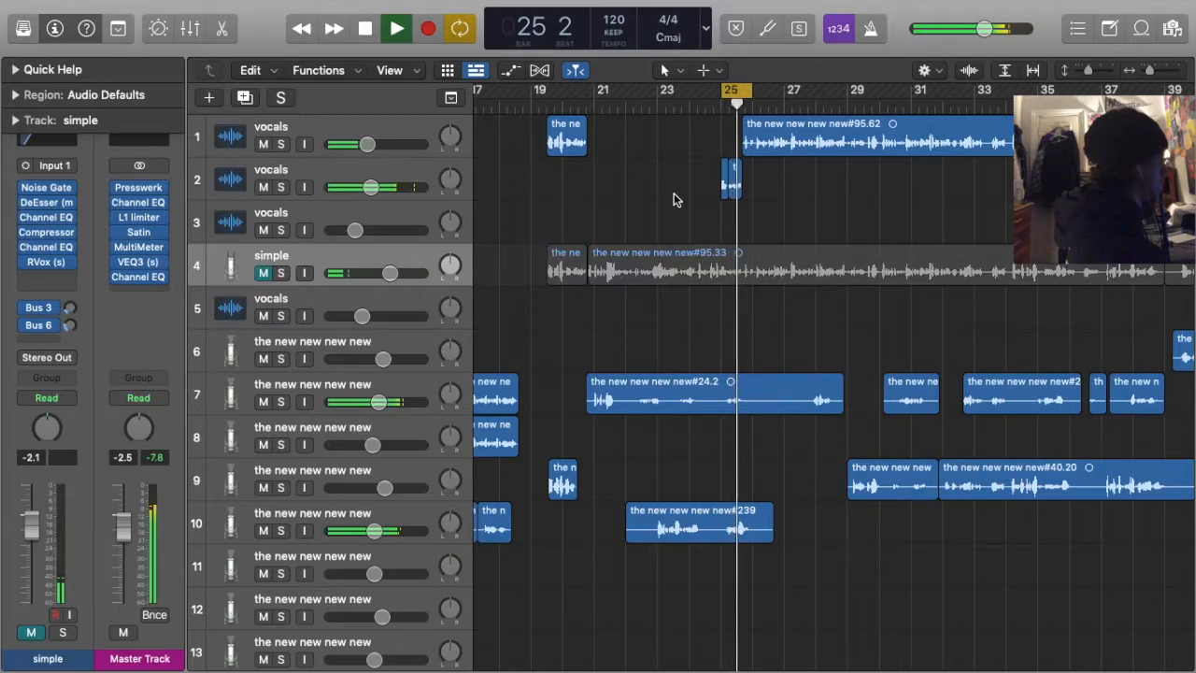
Inspect the DeEsser settings on track 7
{"action": "left_click", "coordinate": [329, 383]}
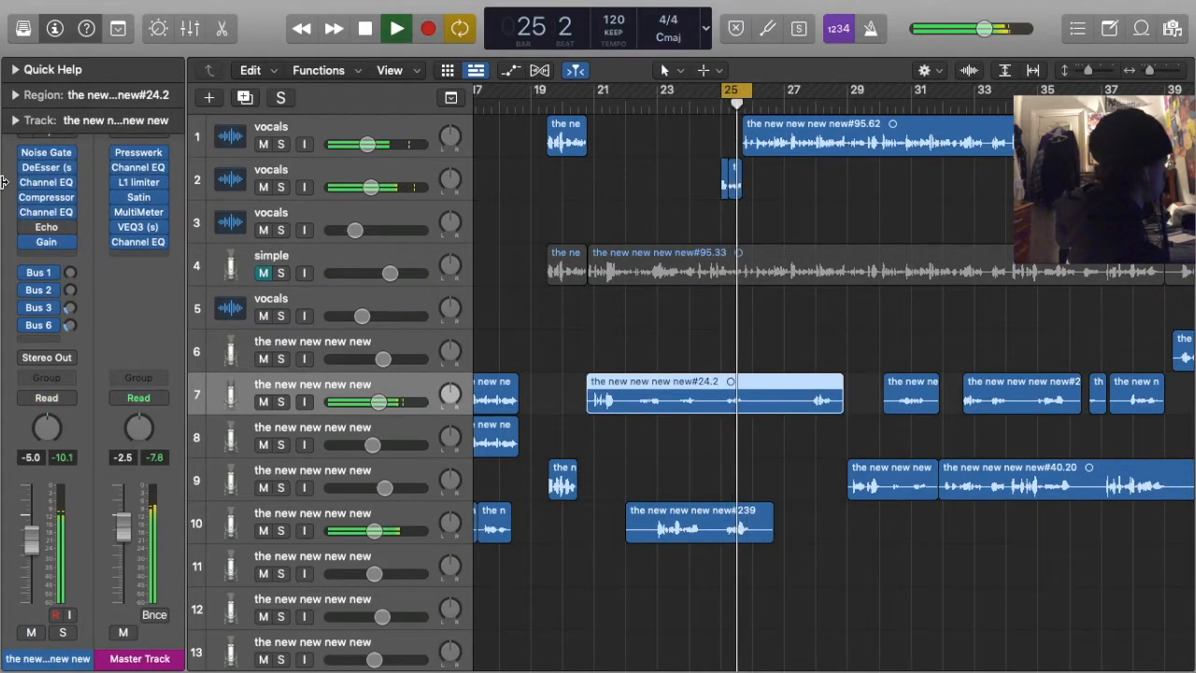
{"action": "left_click", "coordinate": [49, 166]}
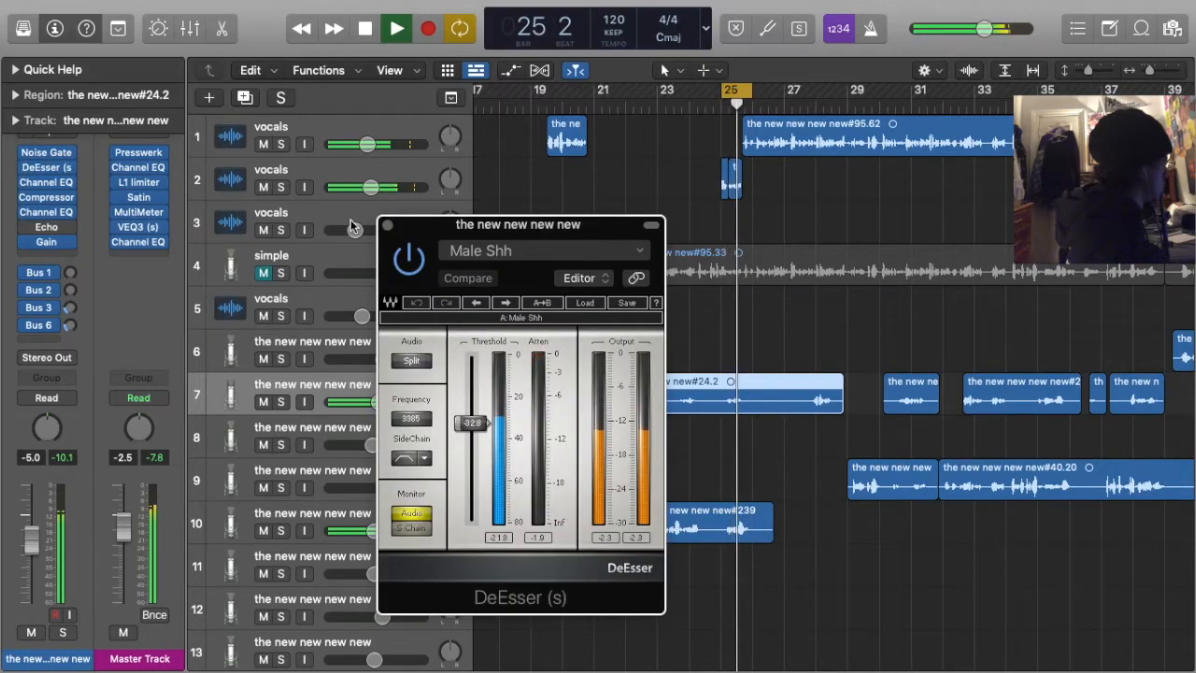
{"action": "left_click", "coordinate": [388, 225]}
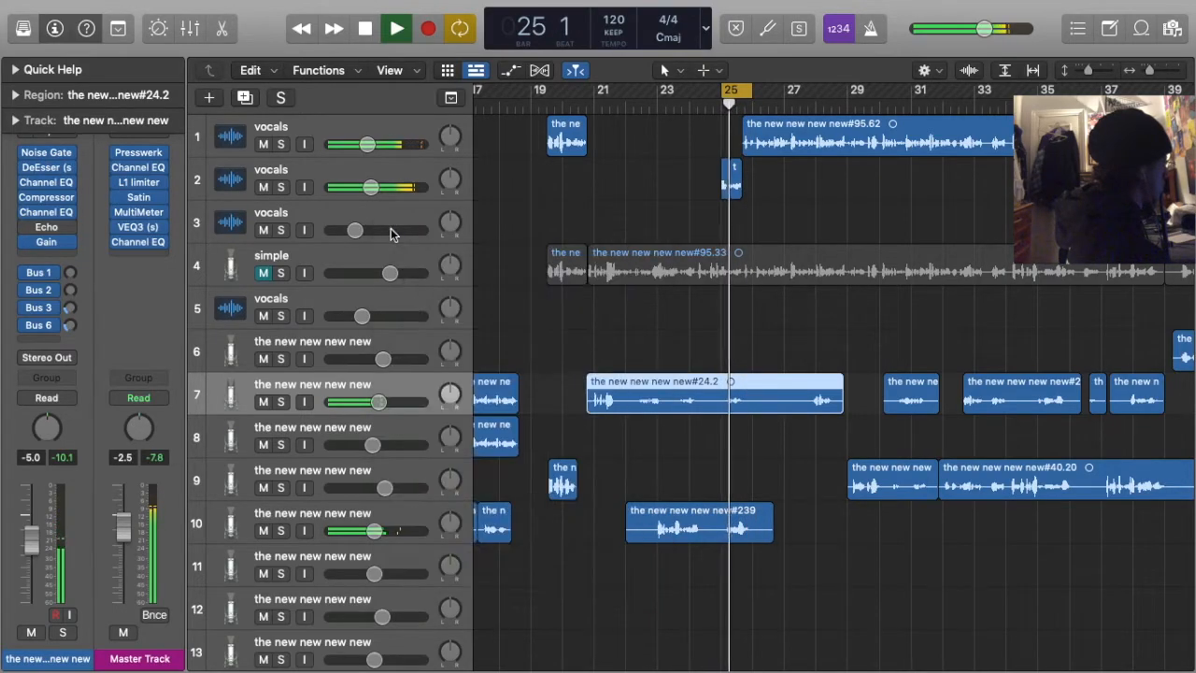
Replace the DeEsser on track 10 with DeEsser (s) and lower its threshold to about -43
{"action": "left_click", "coordinate": [369, 523]}
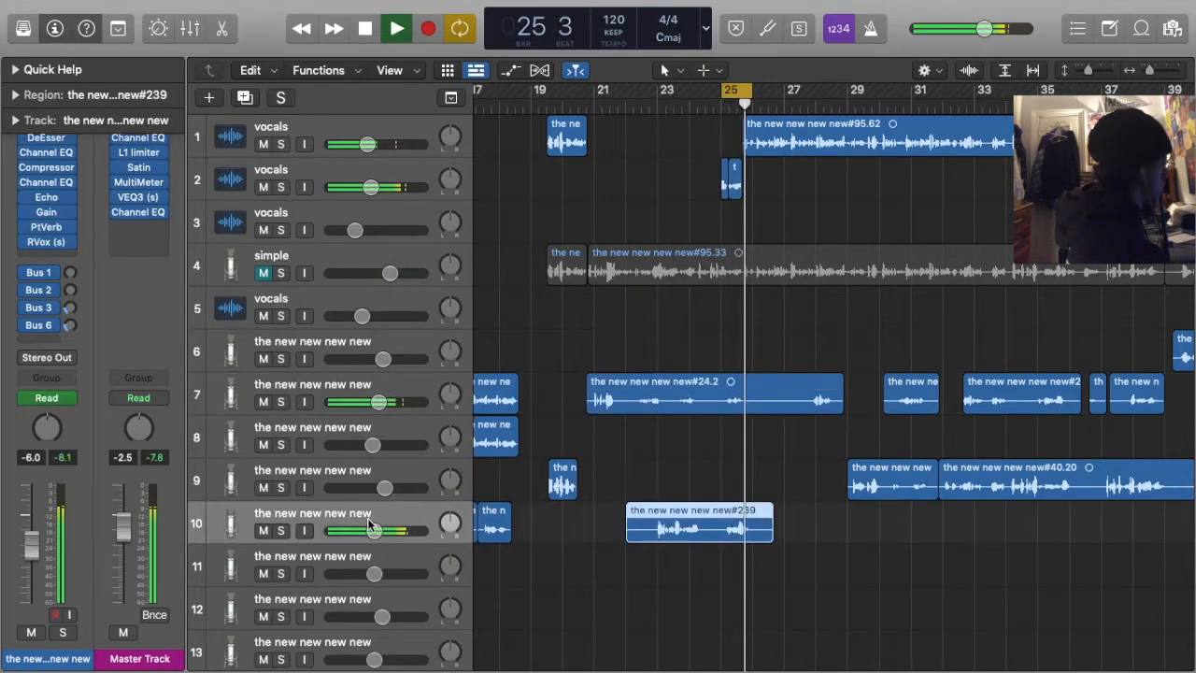
{"action": "left_click", "coordinate": [45, 139]}
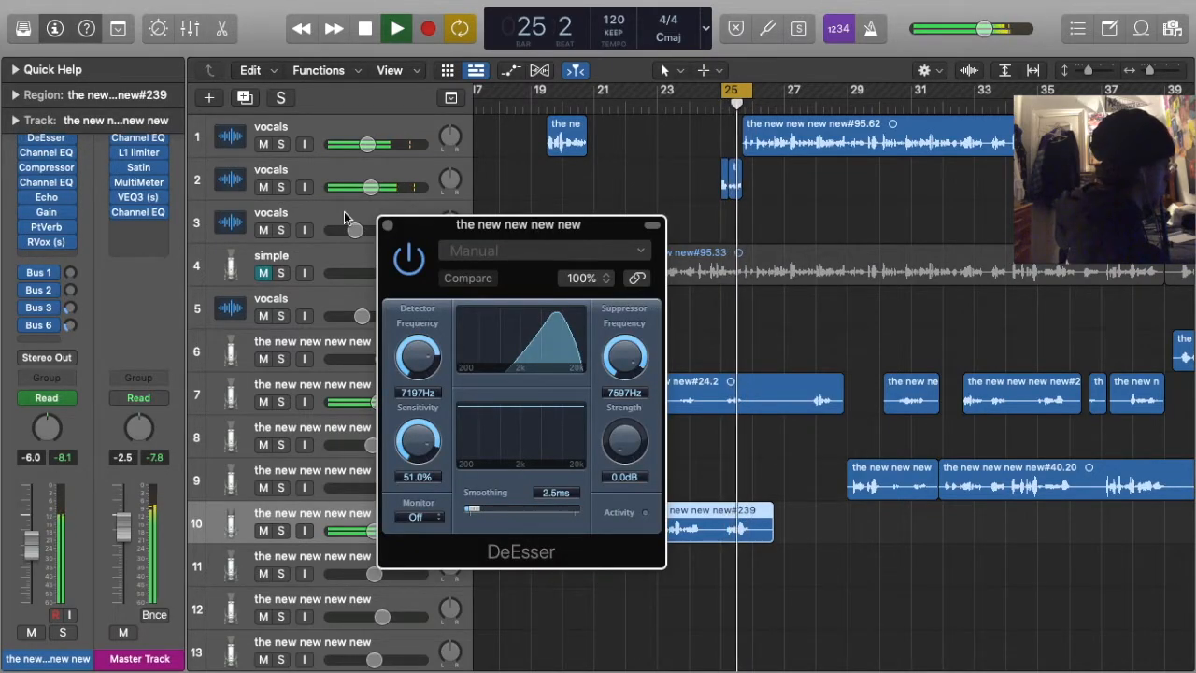
{"action": "left_click", "coordinate": [68, 137]}
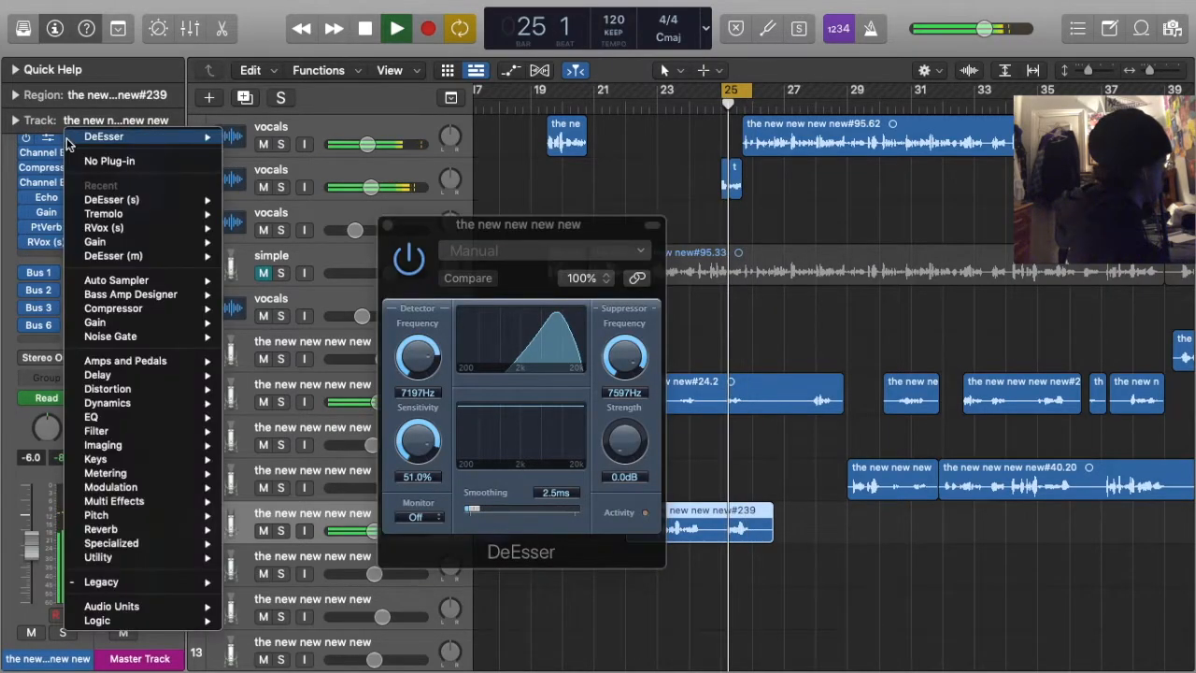
{"action": "left_click", "coordinate": [149, 201]}
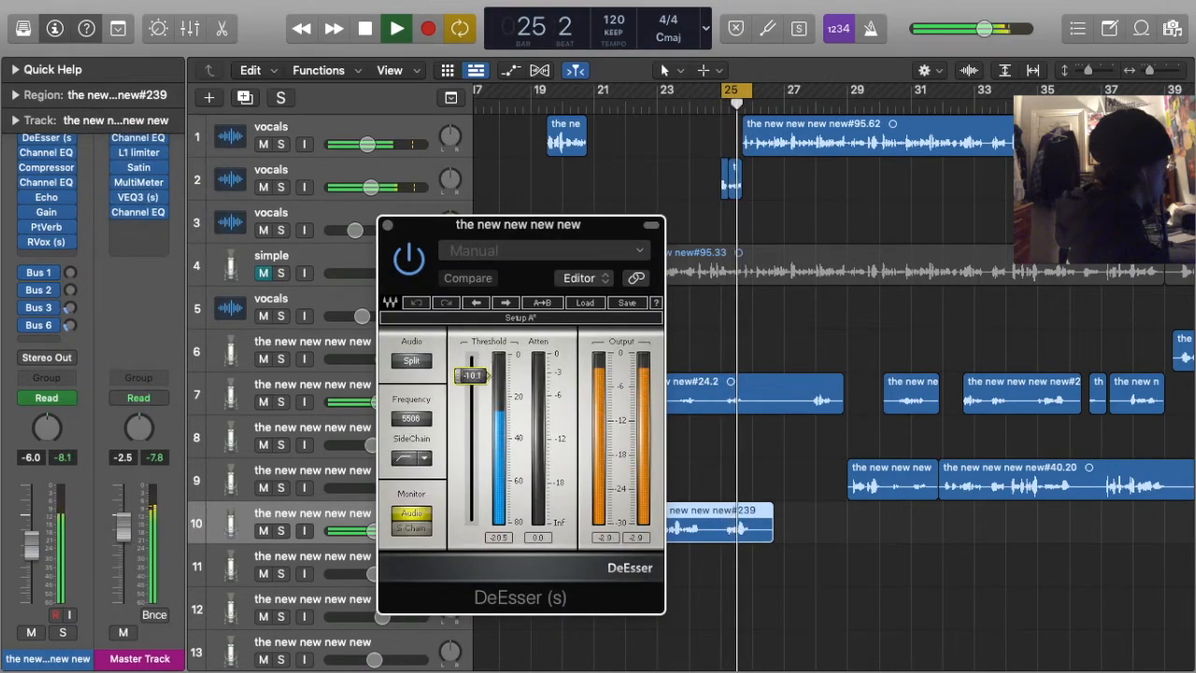
{"action": "left_click_drag", "start_coordinate": [471, 362], "coordinate": [476, 425]}
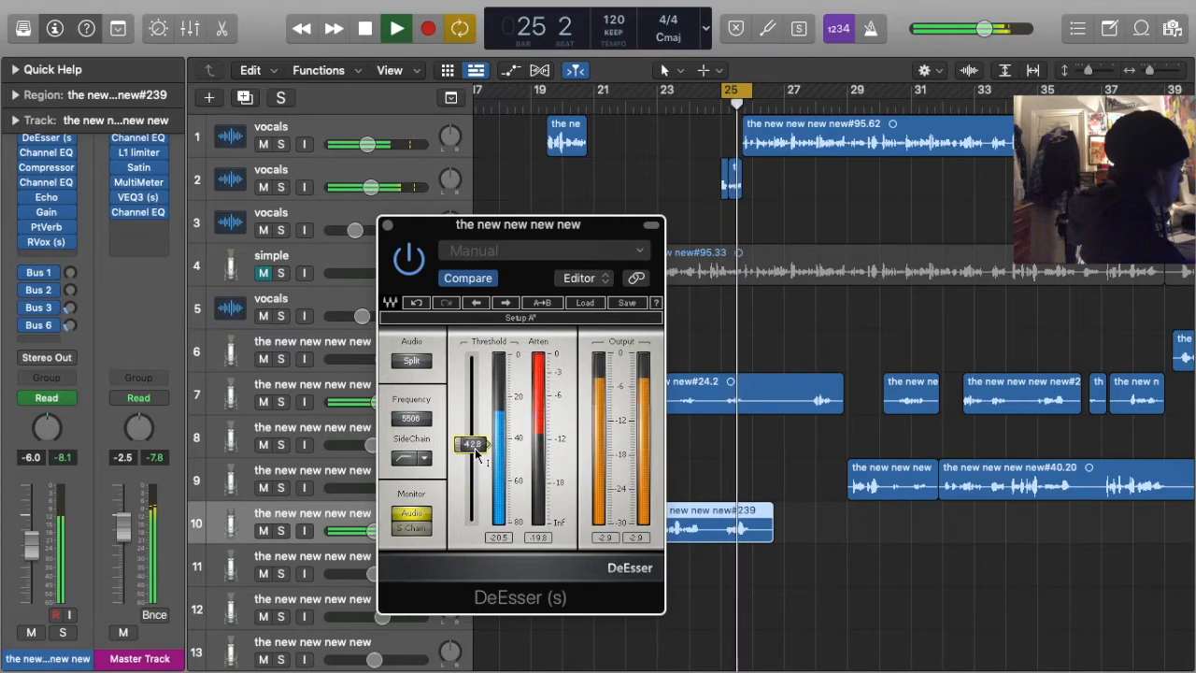
{"action": "left_click", "coordinate": [387, 228]}
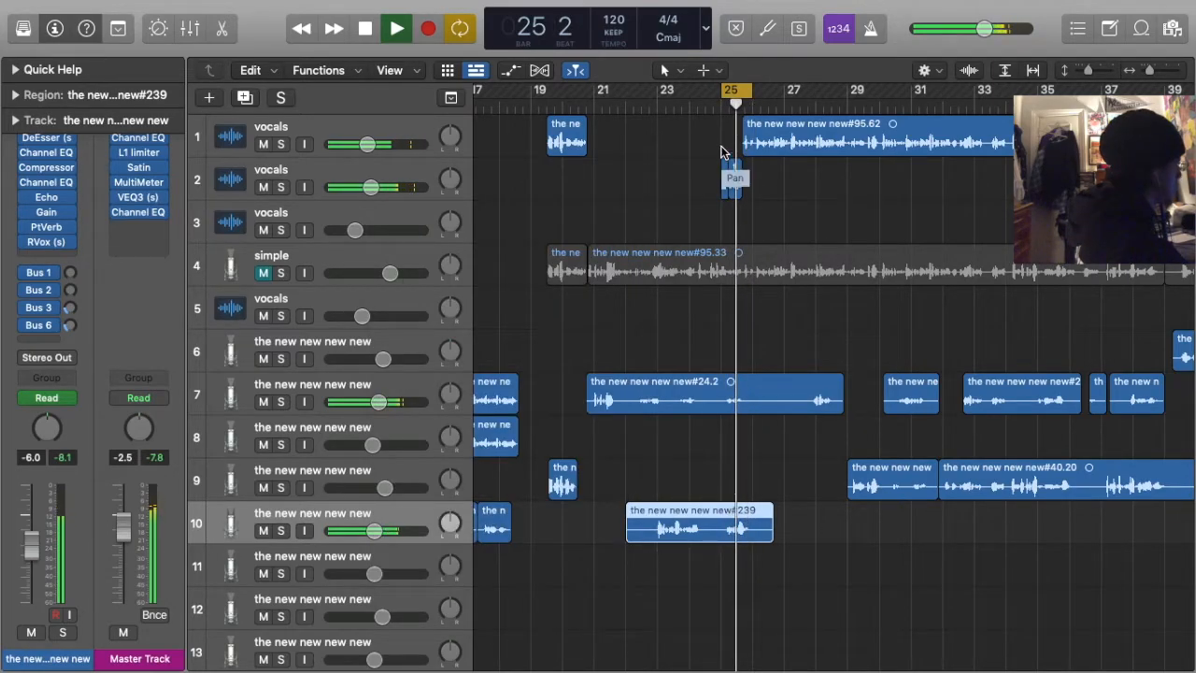
Solo the beat on track 14 and deselect its region
{"action": "scroll", "coordinate": [280, 449], "scroll_direction": "down", "scroll_amount": 5}
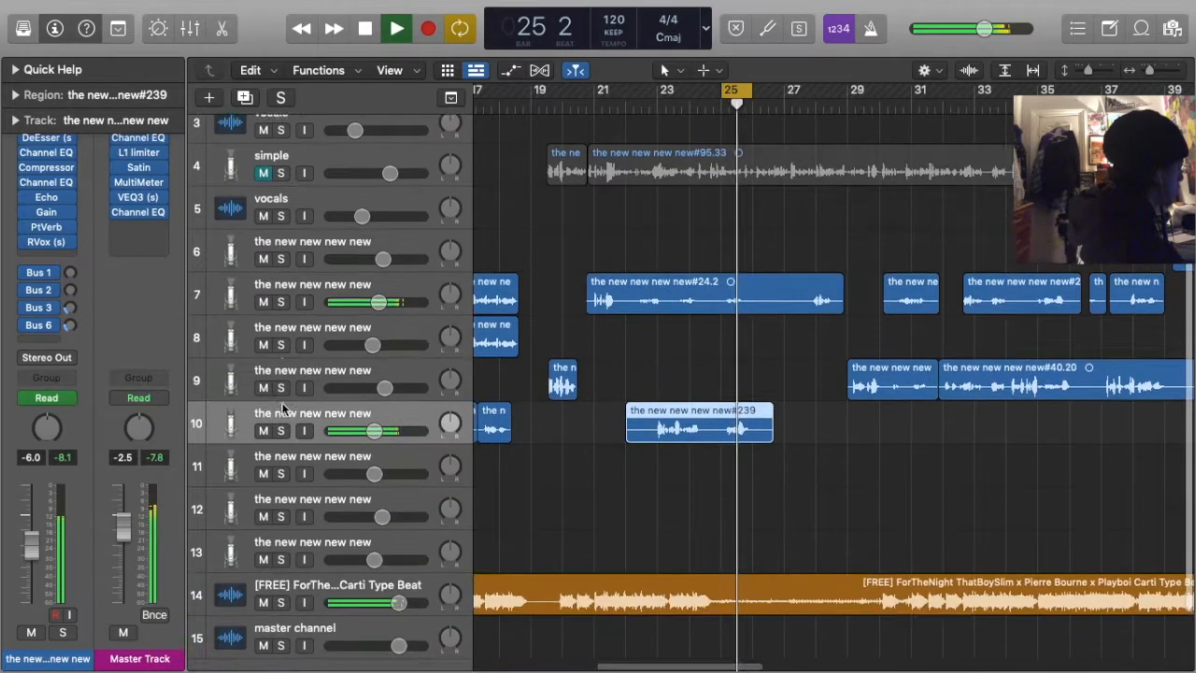
{"action": "left_click", "coordinate": [280, 527]}
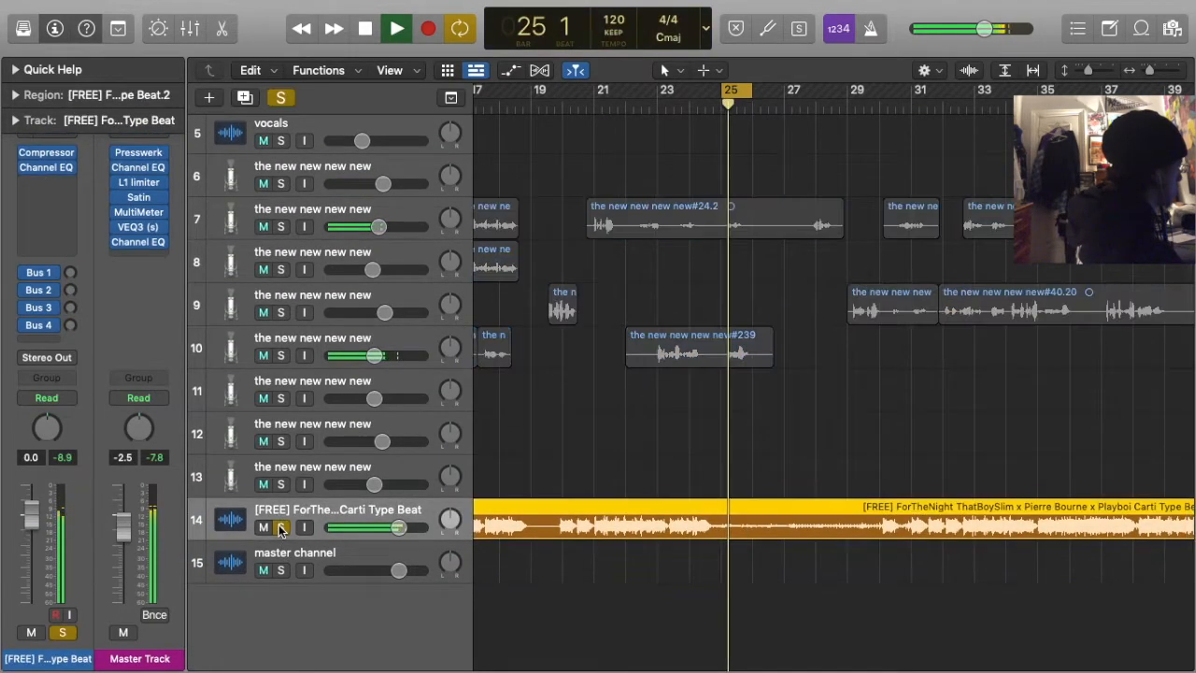
{"action": "left_click", "coordinate": [641, 475]}
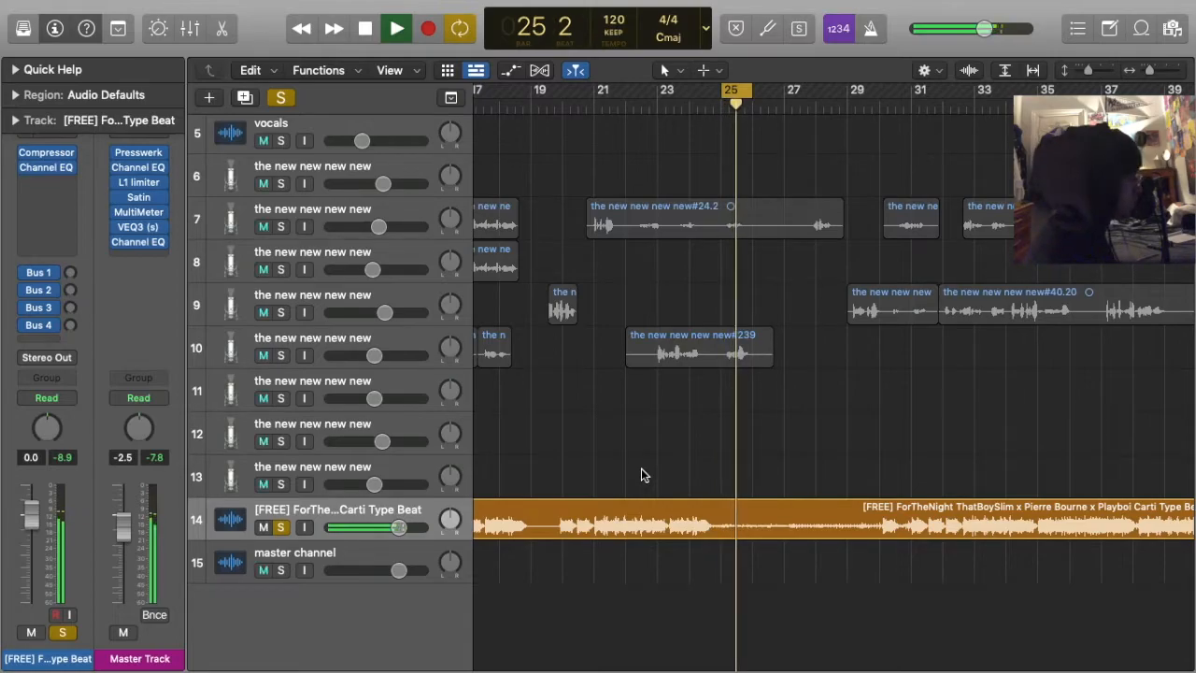
{"action": "mouse_move", "coordinate": [4, 6]}
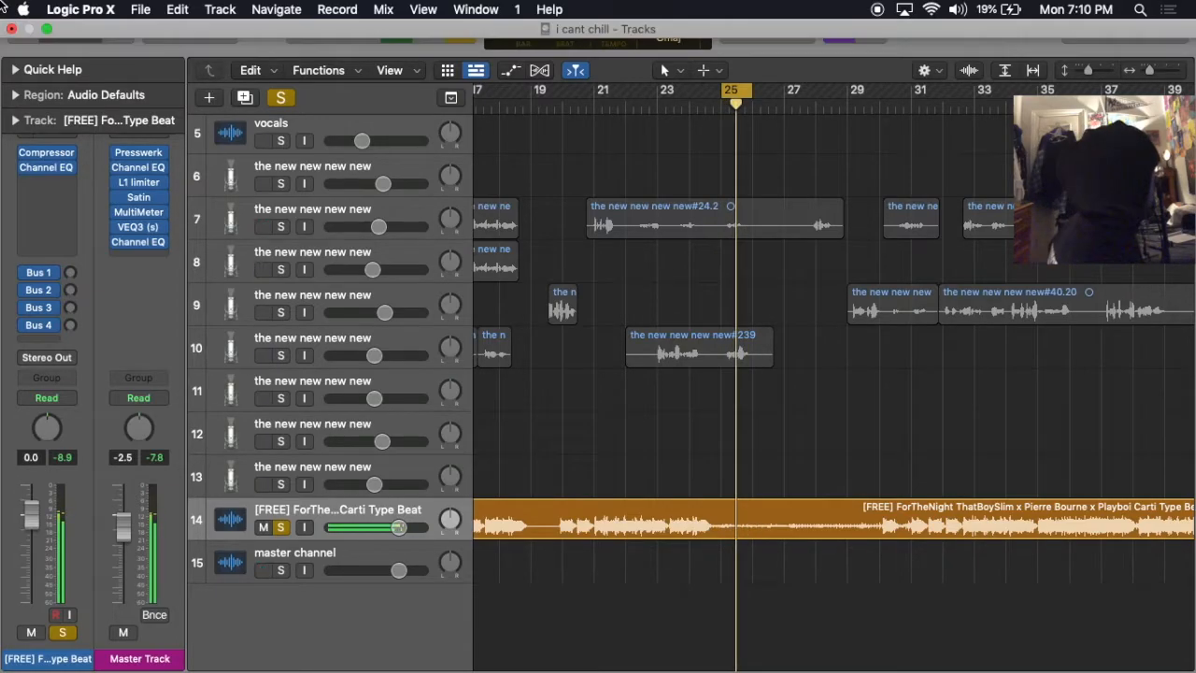
{"action": "left_click", "coordinate": [140, 9]}
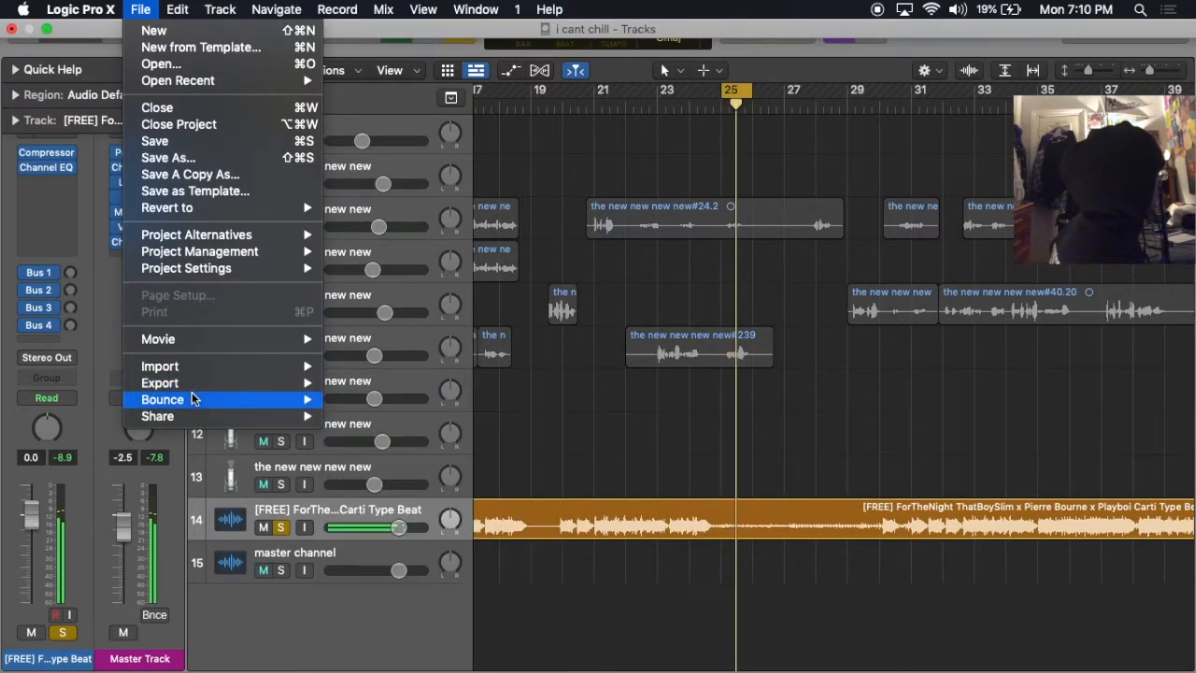
{"action": "mouse_move", "coordinate": [193, 399]}
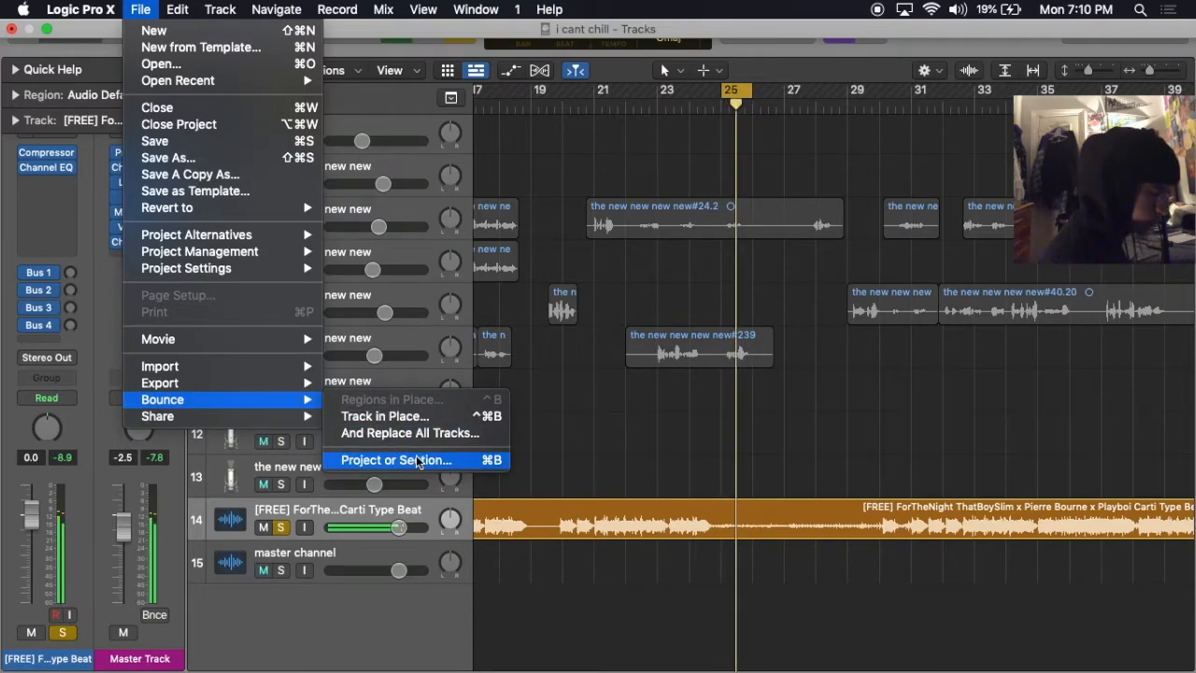
{"action": "left_click", "coordinate": [609, 390]}
Shorten the cycle range over bar 25 so that it ends at 25 4 1 1
{"action": "key", "text": "super+Right"}
{"action": "key", "text": "super+Right"}
{"action": "key", "text": "super+Right"}
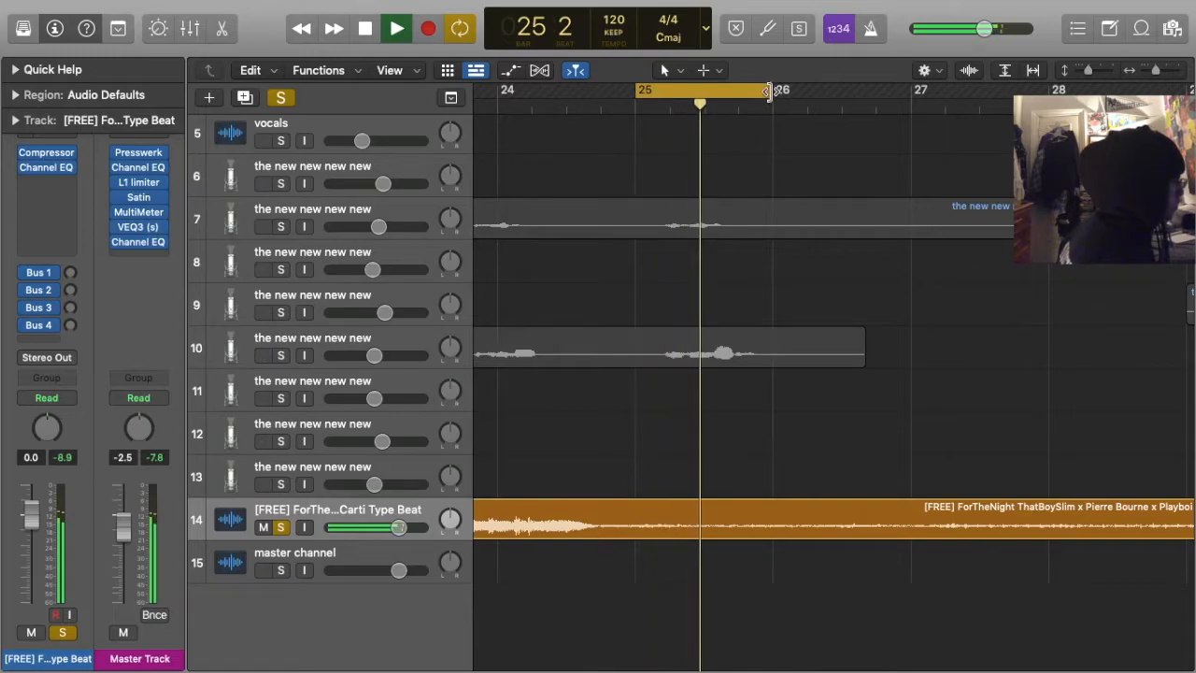
{"action": "mouse_move", "coordinate": [767, 90]}
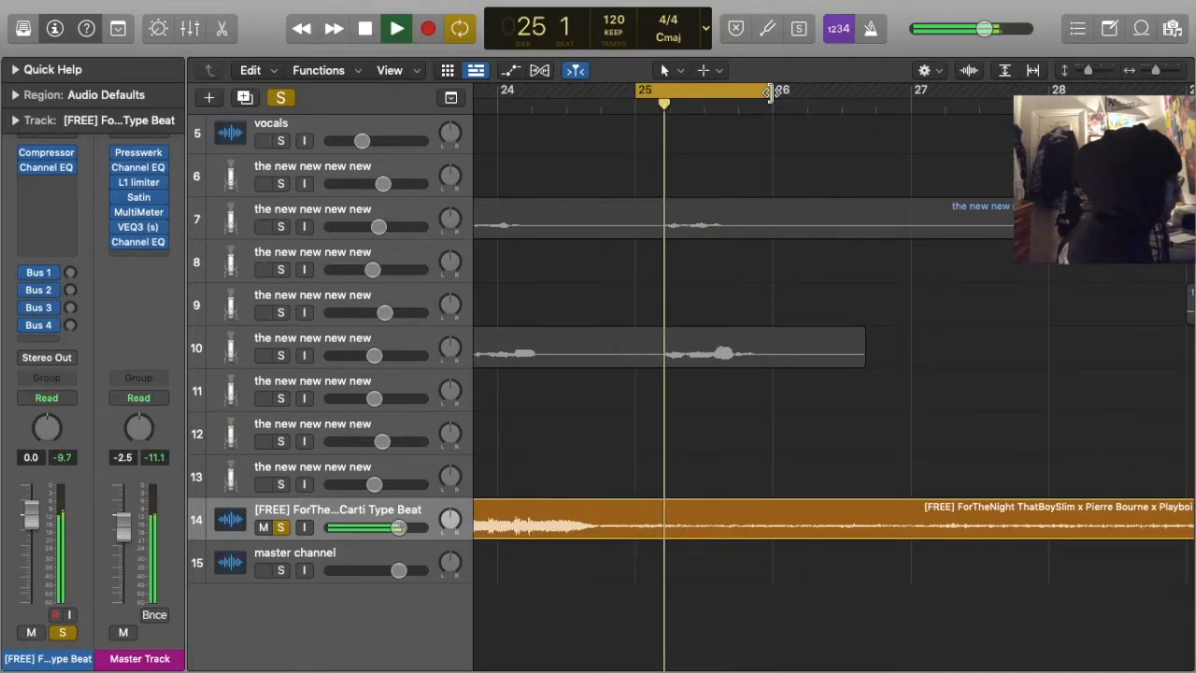
{"action": "left_click_drag", "start_coordinate": [768, 91], "coordinate": [736, 93]}
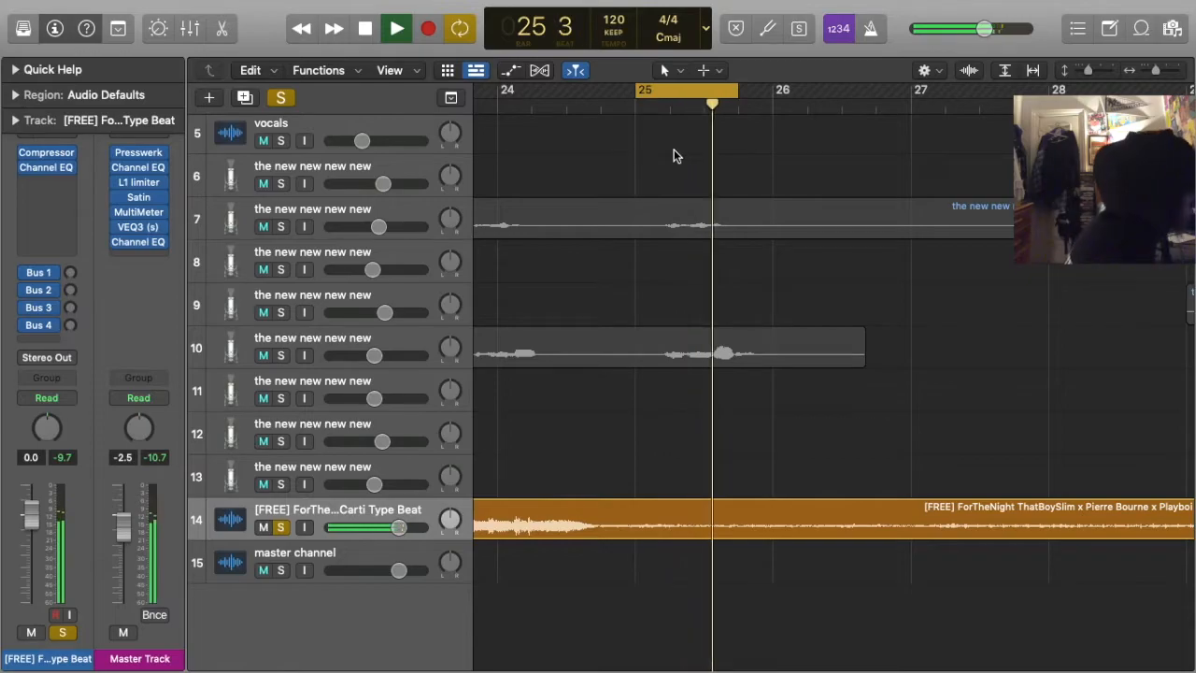
Bounce the cycled beat section offline to Downloads as a 16-bit, 44100 Hz Wave snippet of i cant chill
{"action": "left_click", "coordinate": [140, 9]}
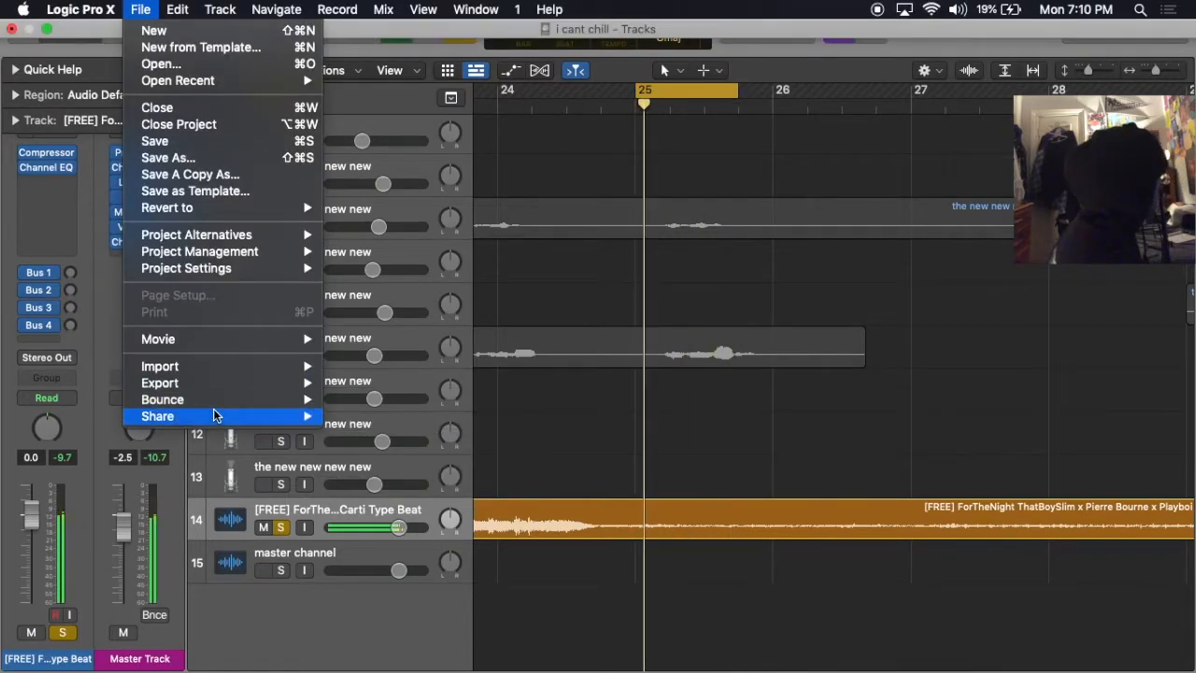
{"action": "mouse_move", "coordinate": [234, 400]}
{"action": "left_click", "coordinate": [447, 456]}
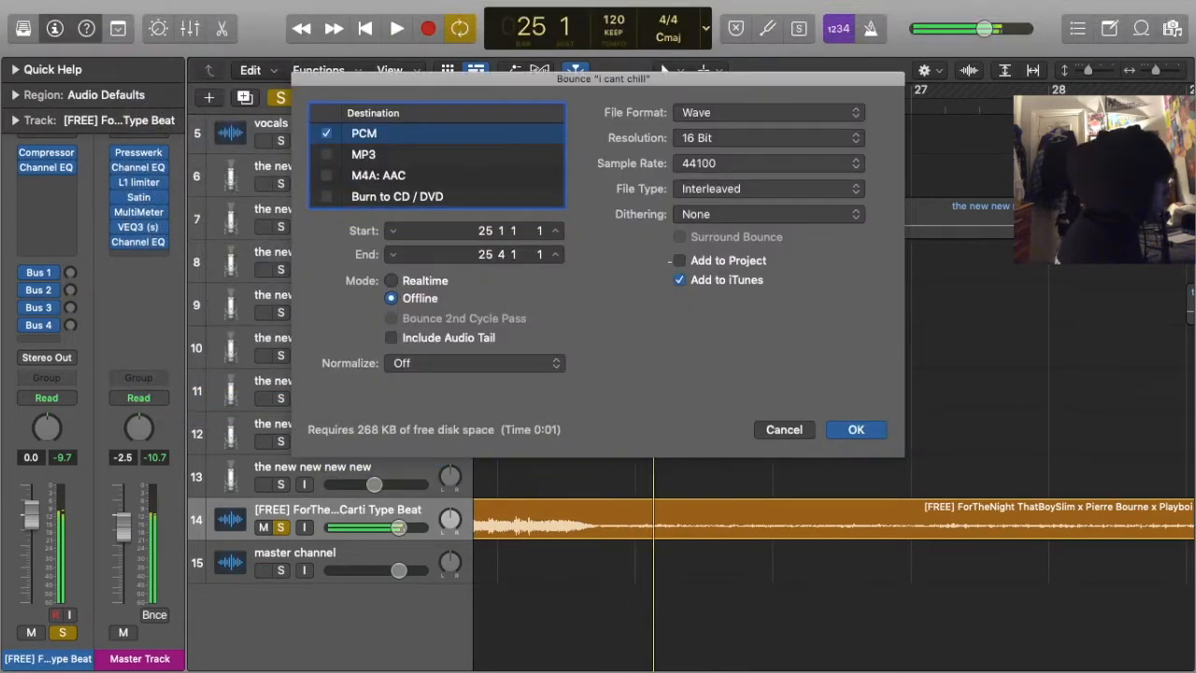
{"action": "left_click", "coordinate": [855, 430]}
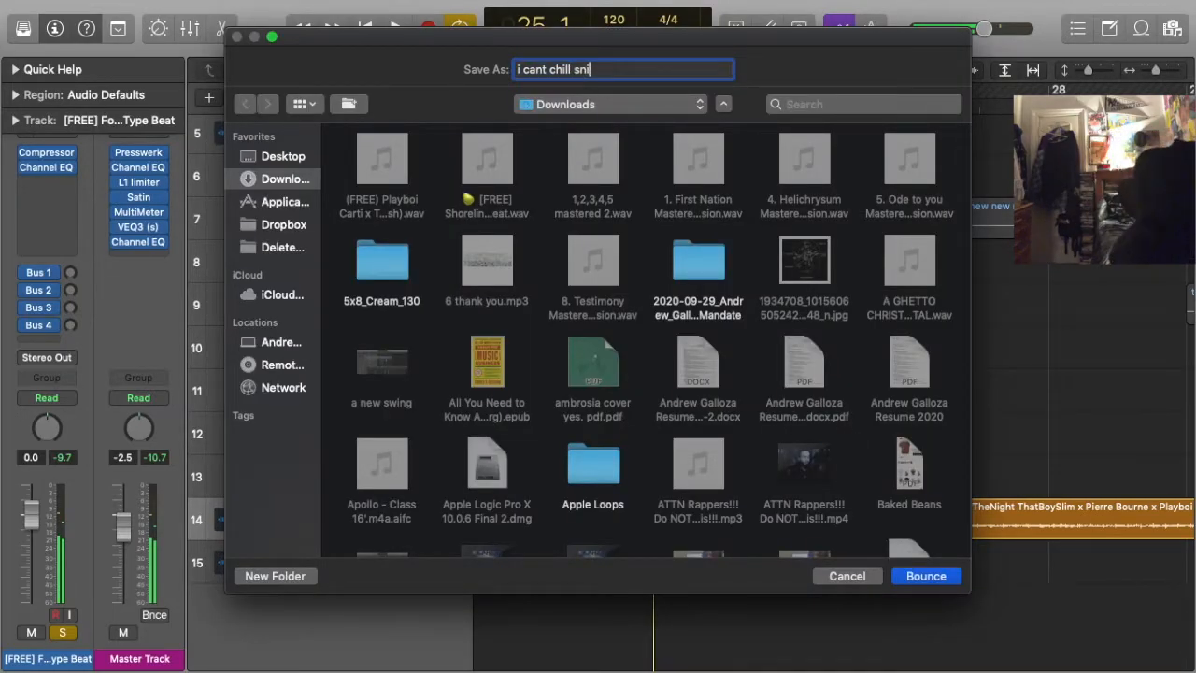
{"action": "key", "text": "Return"}
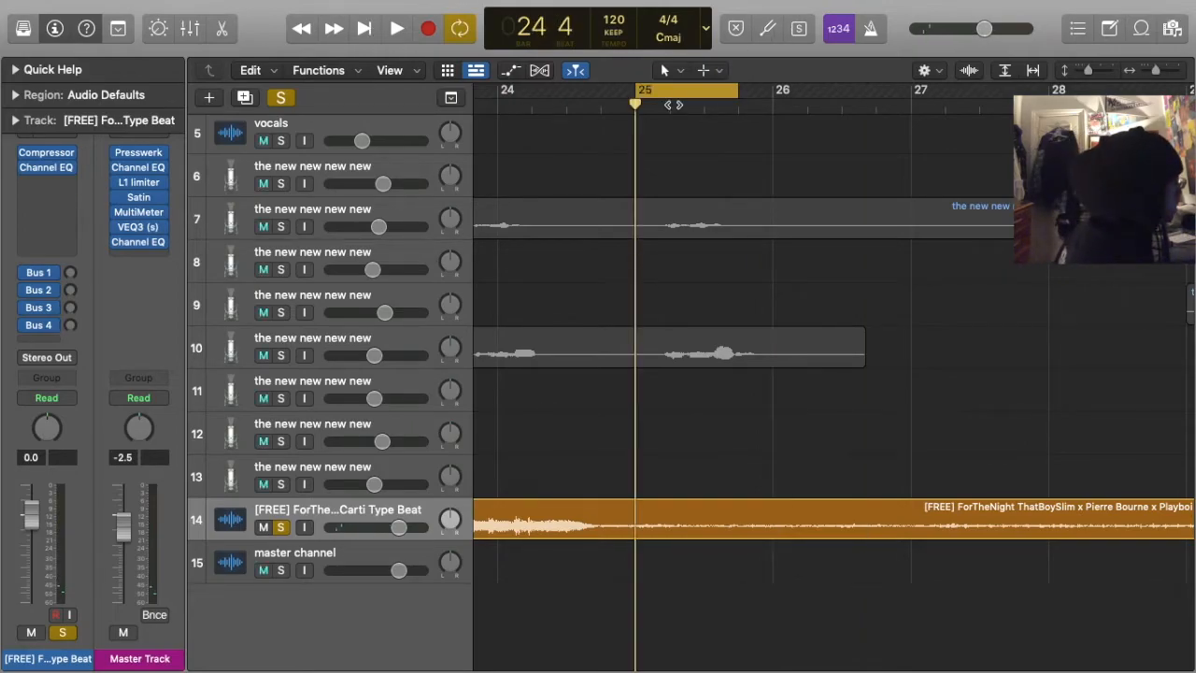
Extend the cycle range to the end of bar 25 and bounce that section to Downloads as i cant chill snippet 2
{"action": "left_click_drag", "start_coordinate": [735, 97], "coordinate": [772, 97]}
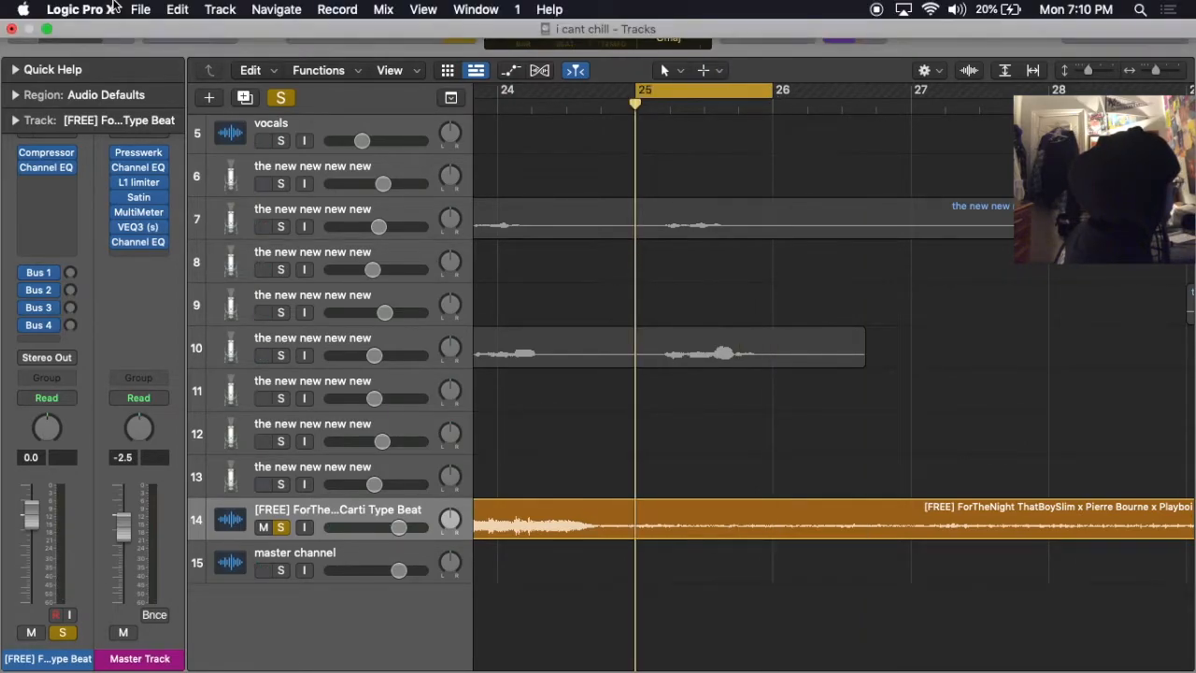
{"action": "left_click", "coordinate": [140, 8]}
{"action": "mouse_move", "coordinate": [234, 398]}
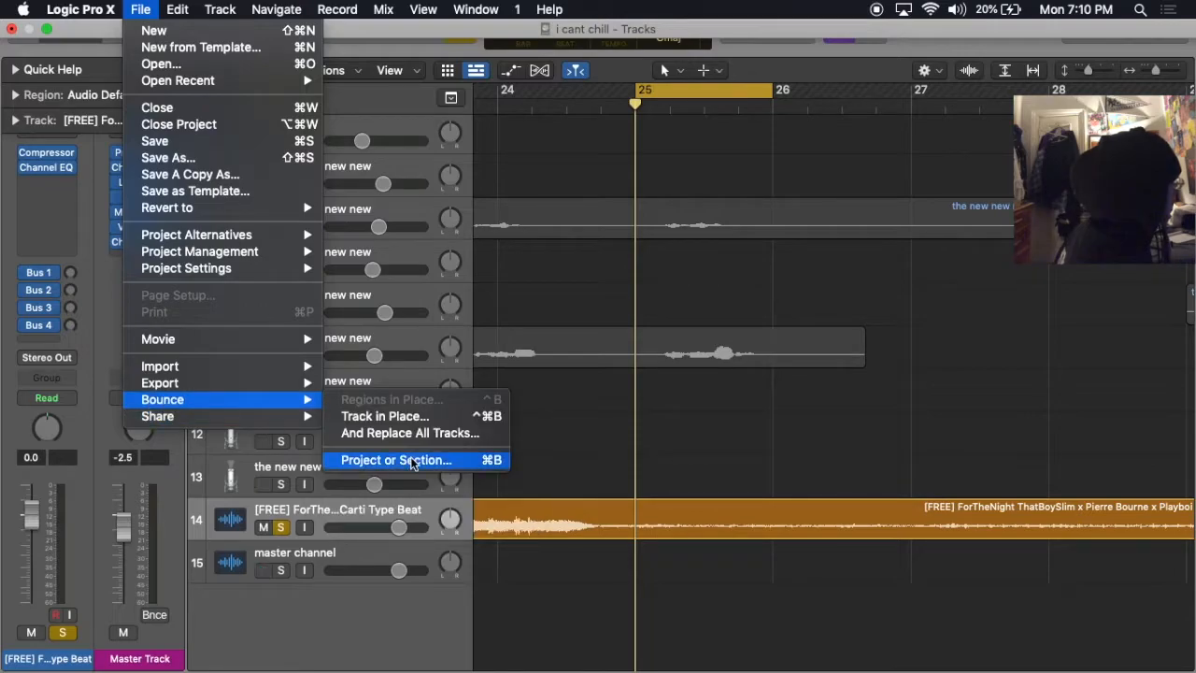
{"action": "left_click", "coordinate": [449, 460]}
{"action": "left_click", "coordinate": [851, 429]}
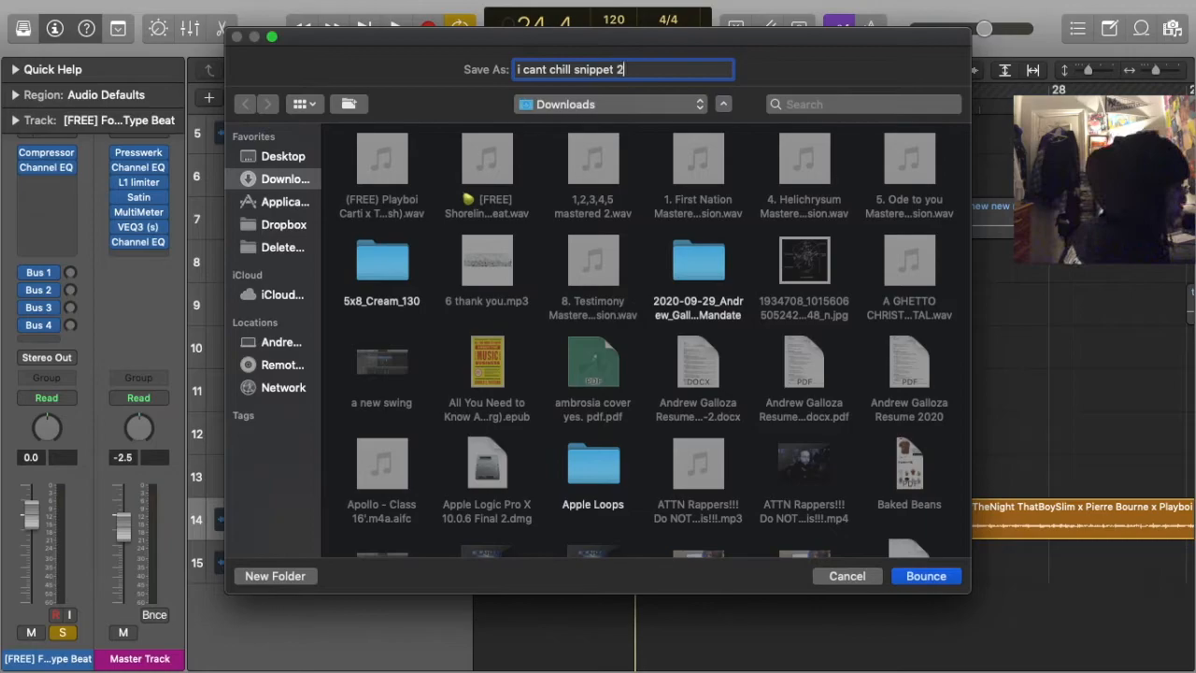
{"action": "key", "text": "Return"}
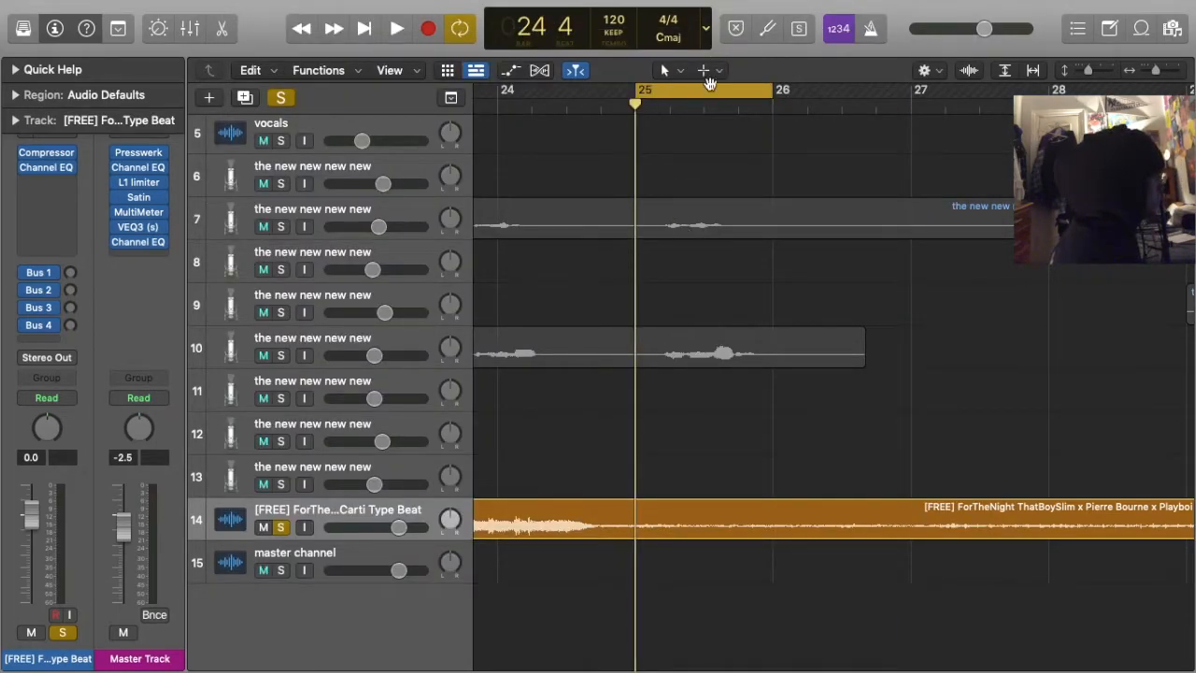
Clear the beat's solo and resume playback of the full mix with cycling off
{"action": "left_click", "coordinate": [280, 97]}
{"action": "key", "text": "space"}
{"action": "scroll", "coordinate": [505, 129], "scroll_direction": "up", "scroll_amount": 3}
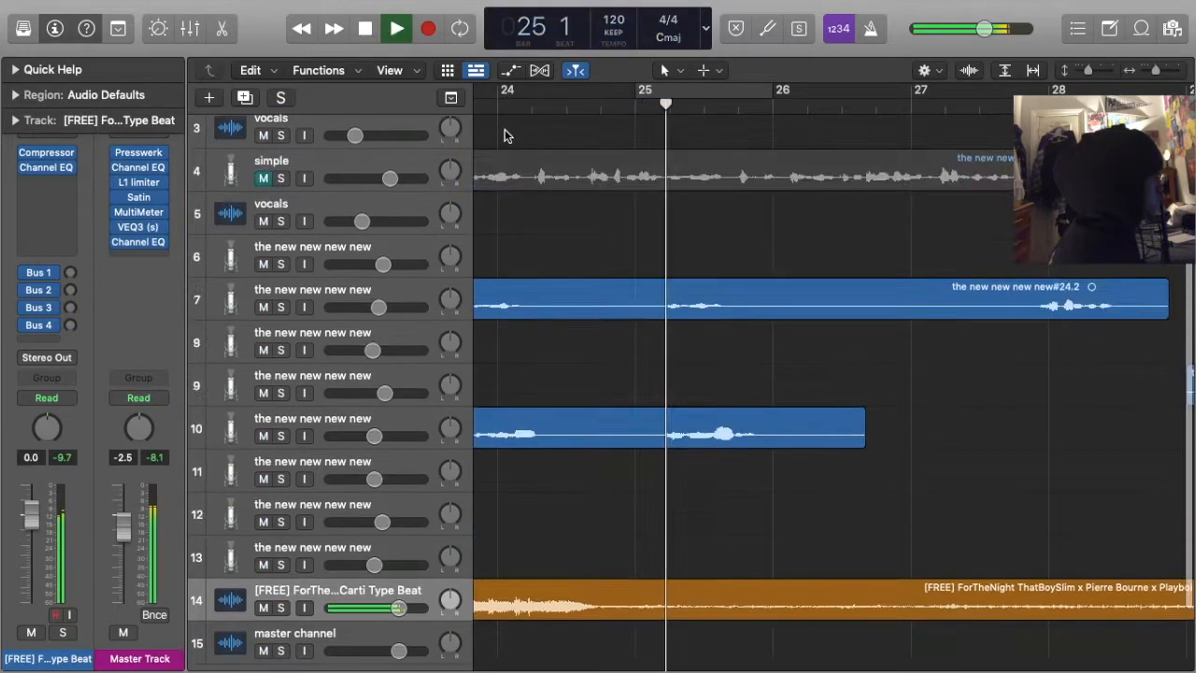
Unmute the simple track and replay the full arrangement from bar 25
{"action": "key", "text": "z"}
{"action": "left_click", "coordinate": [265, 272]}
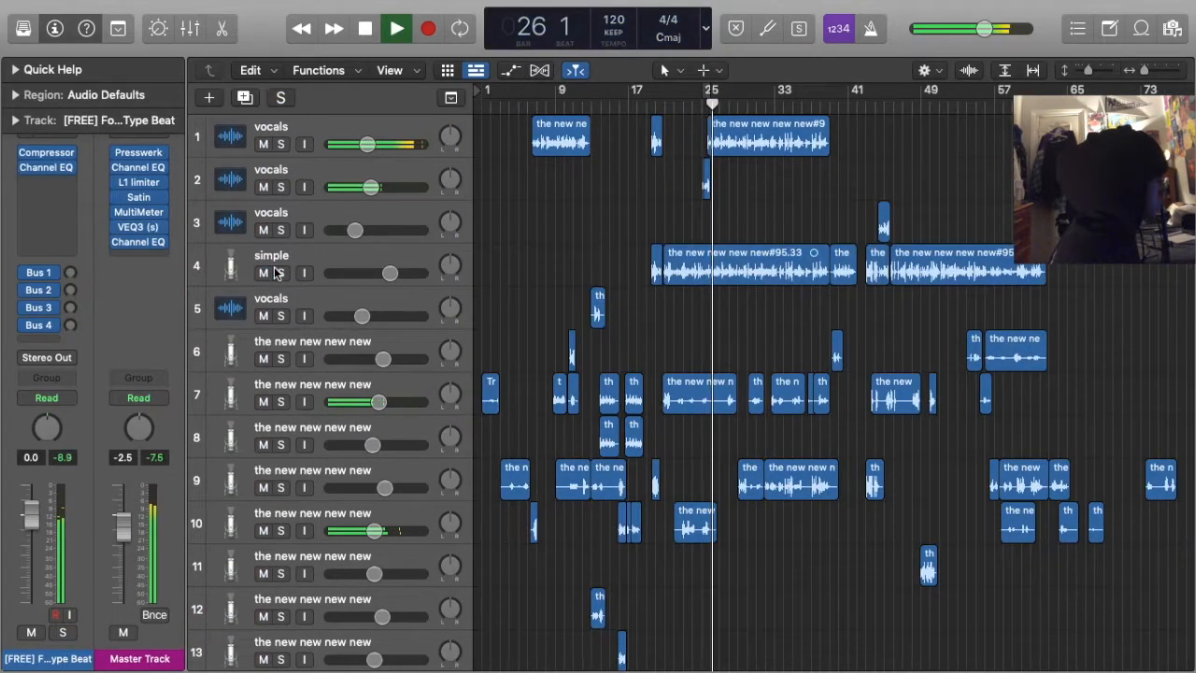
{"action": "key", "text": "comma"}
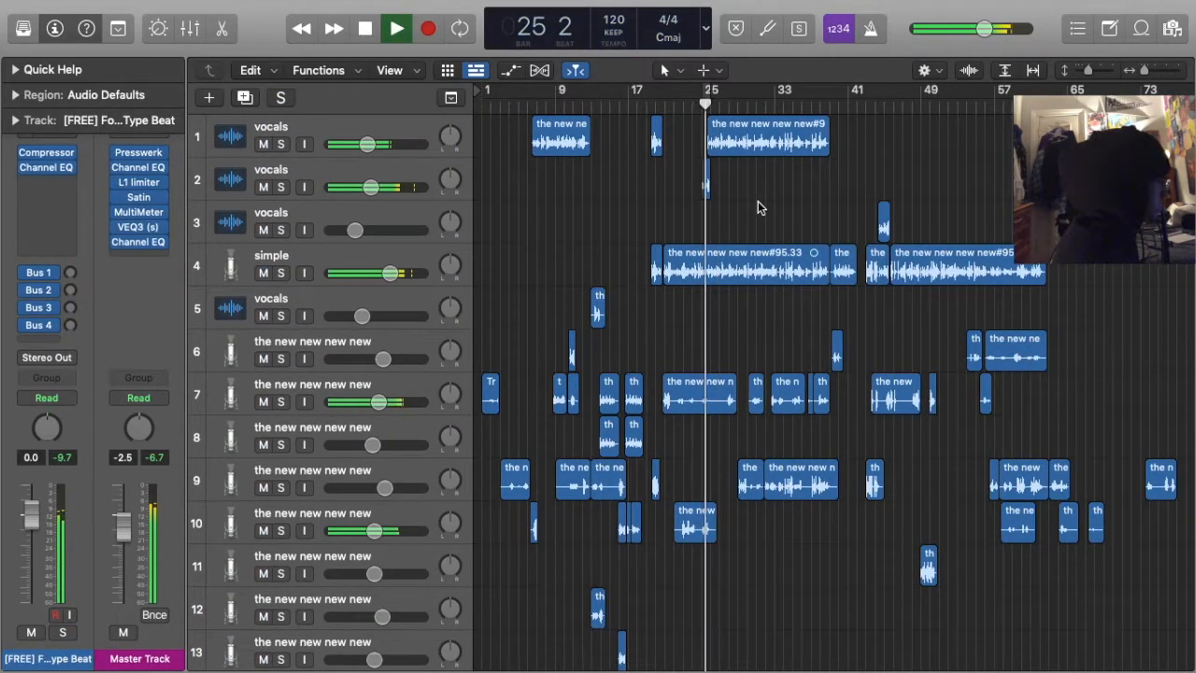
Mute the vocals on track 2 and replay from bar 25
{"action": "left_click", "coordinate": [704, 182]}
{"action": "left_click", "coordinate": [265, 188]}
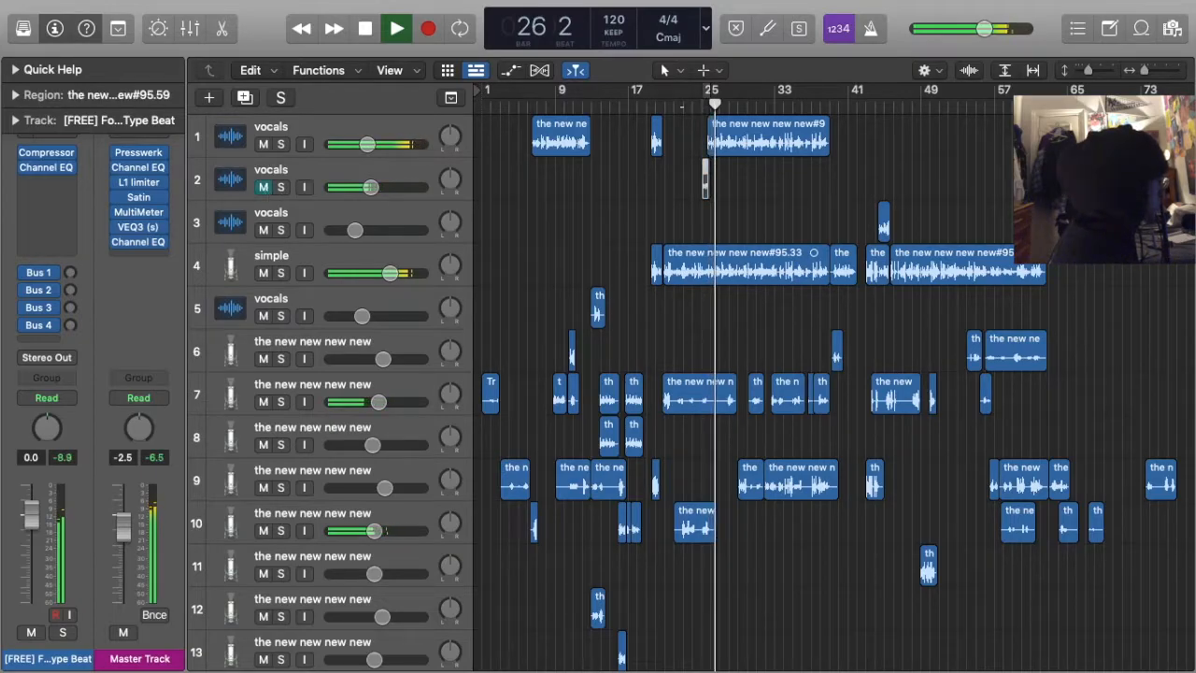
{"action": "key", "text": "comma"}
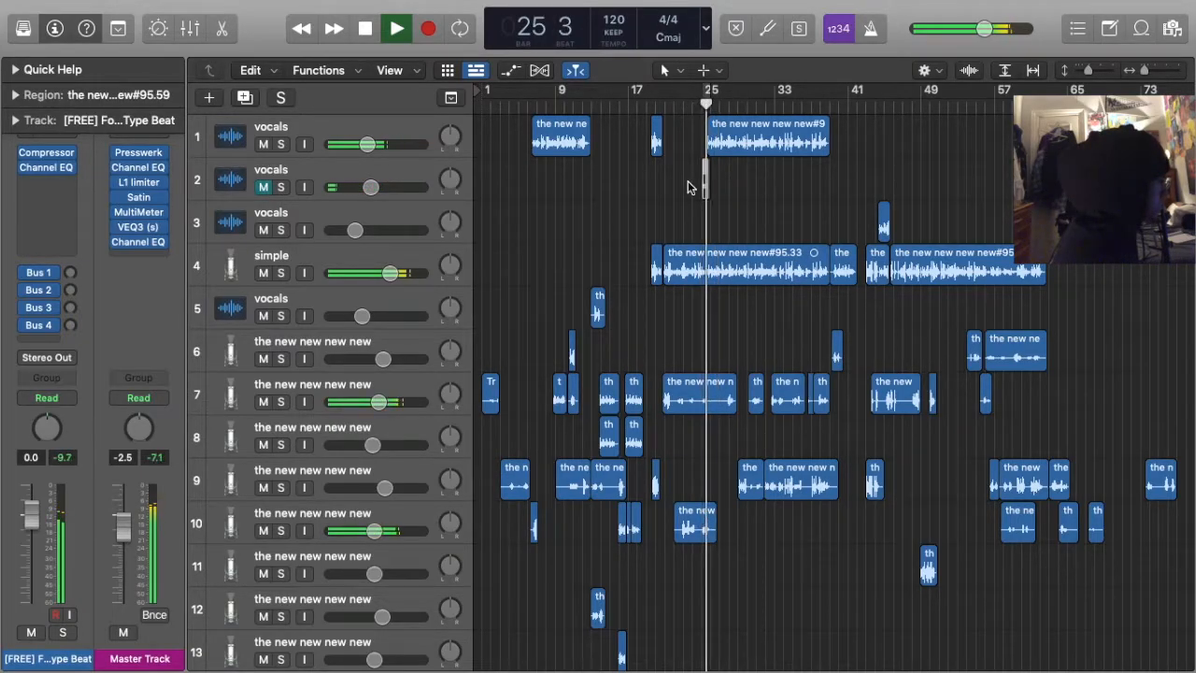
Mute the vocals on track 1 and delete its long region starting at bar 25
{"action": "left_click", "coordinate": [264, 144]}
{"action": "left_click", "coordinate": [758, 140]}
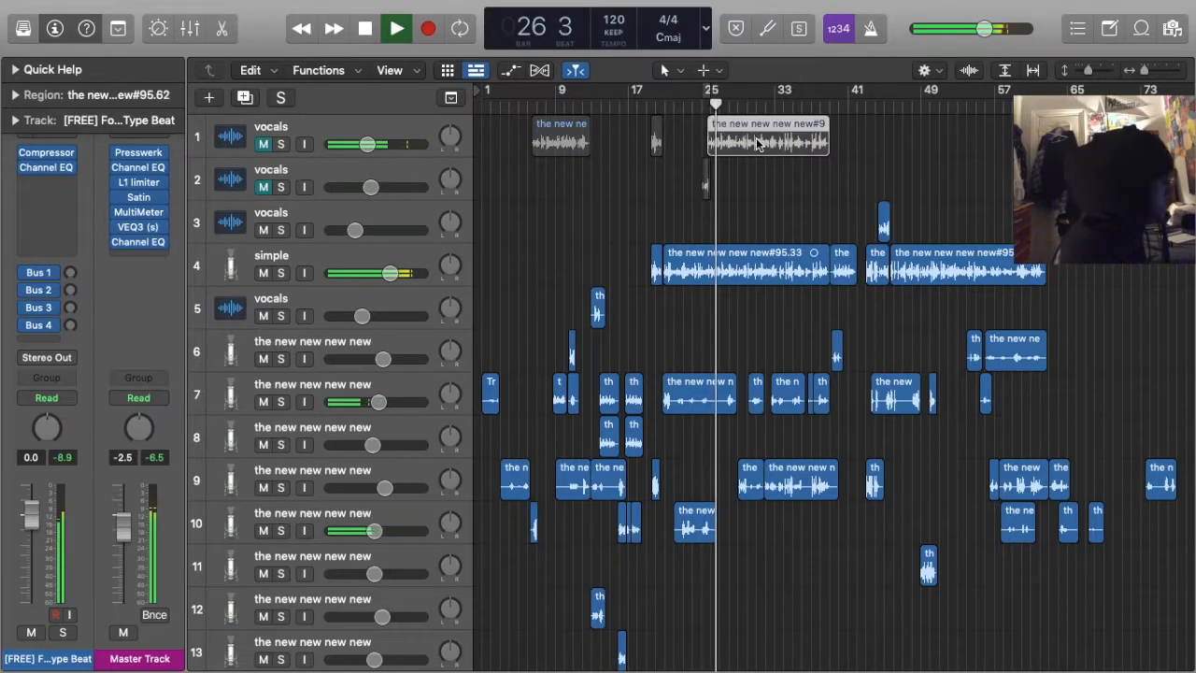
{"action": "key", "text": "Delete"}
Unmute the vocals on track 2 and replay the passage around bar 25
{"action": "left_click", "coordinate": [264, 186]}
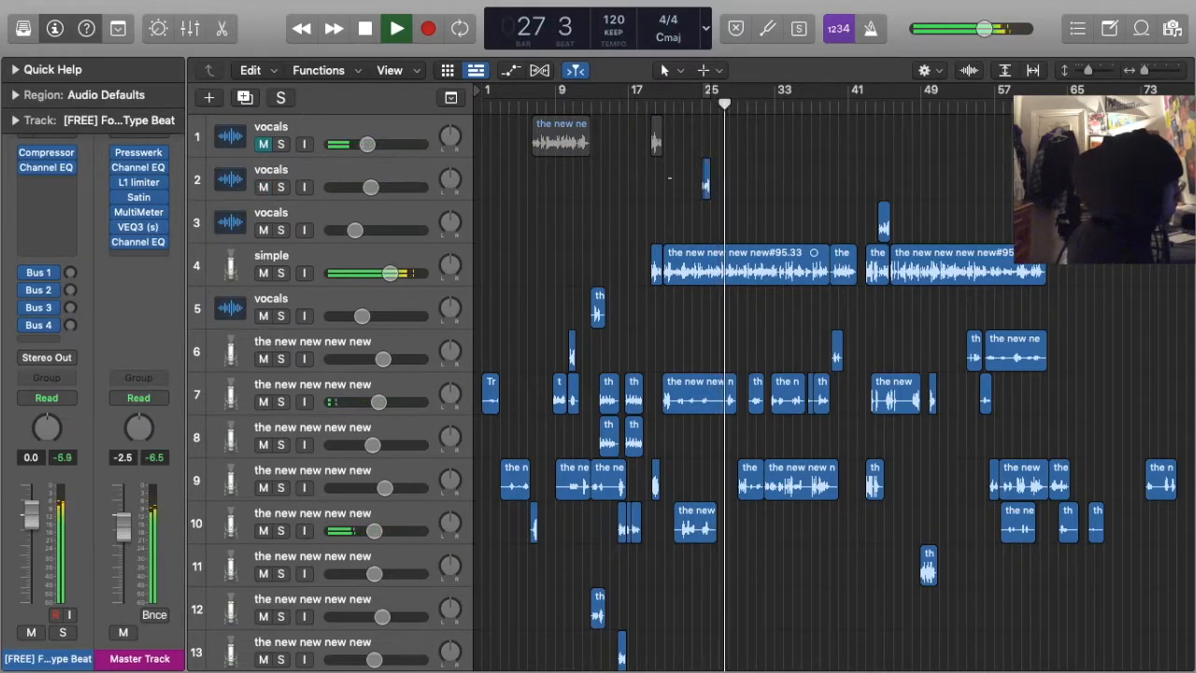
{"action": "key", "text": "comma"}
{"action": "key", "text": "comma"}
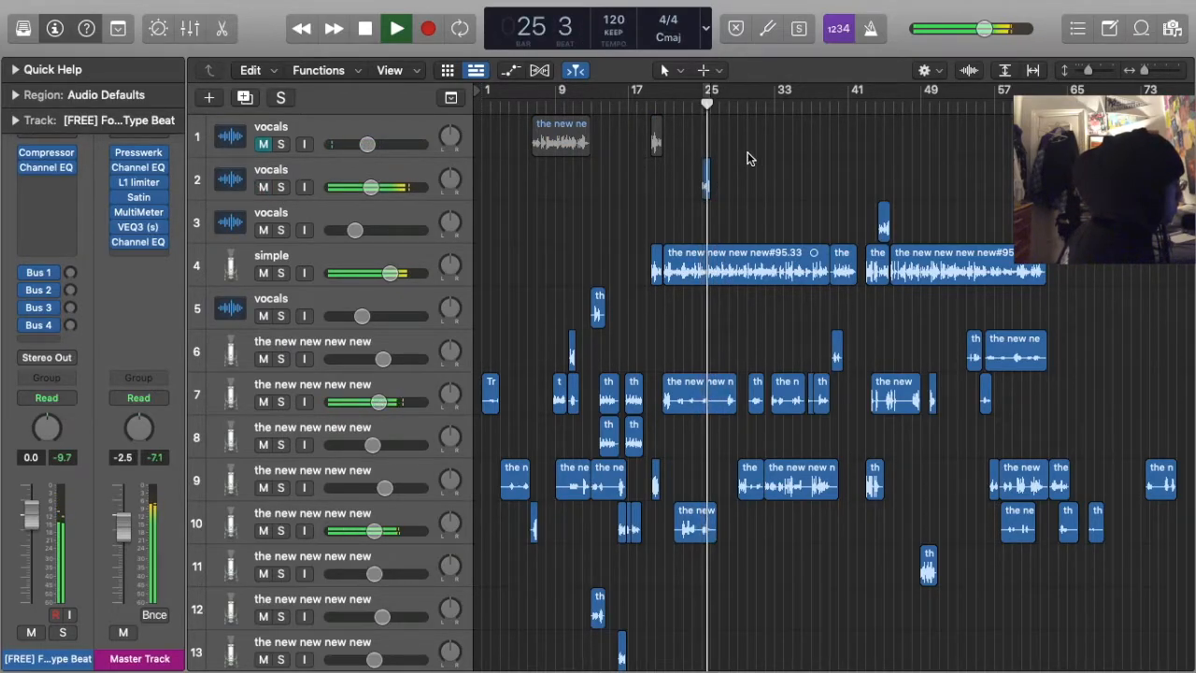
Set the RVox compression on the simple track to -5.7
{"action": "key", "text": "super+Right"}
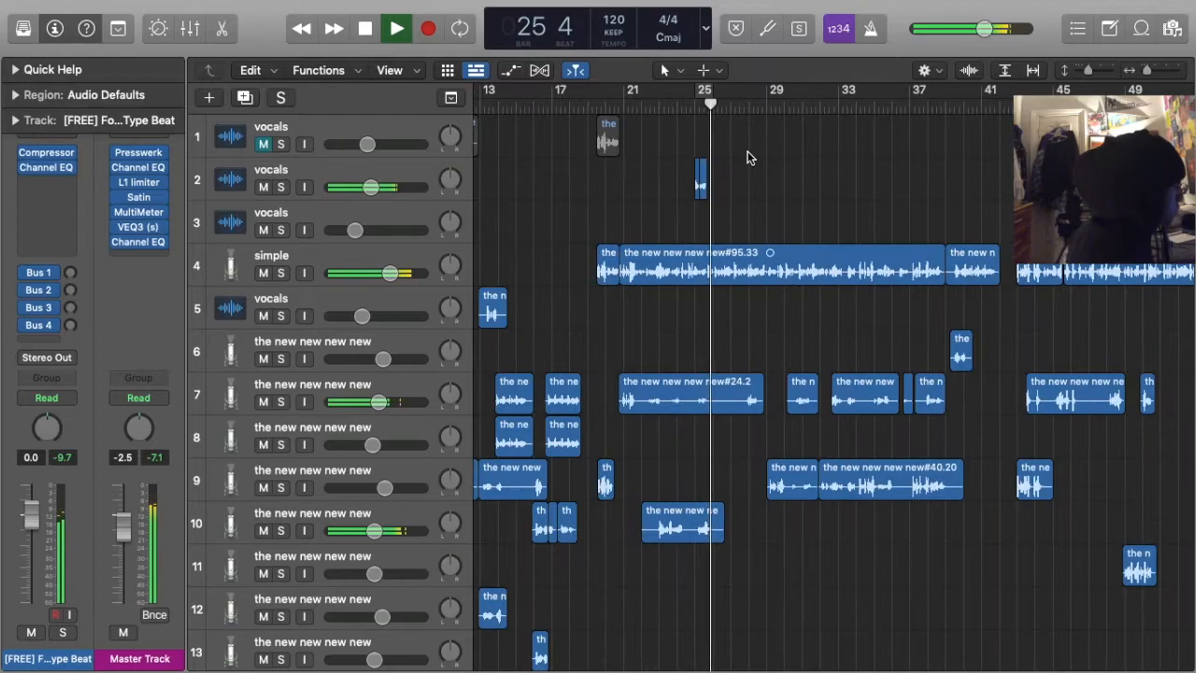
{"action": "left_click", "coordinate": [368, 250]}
{"action": "left_click", "coordinate": [806, 211]}
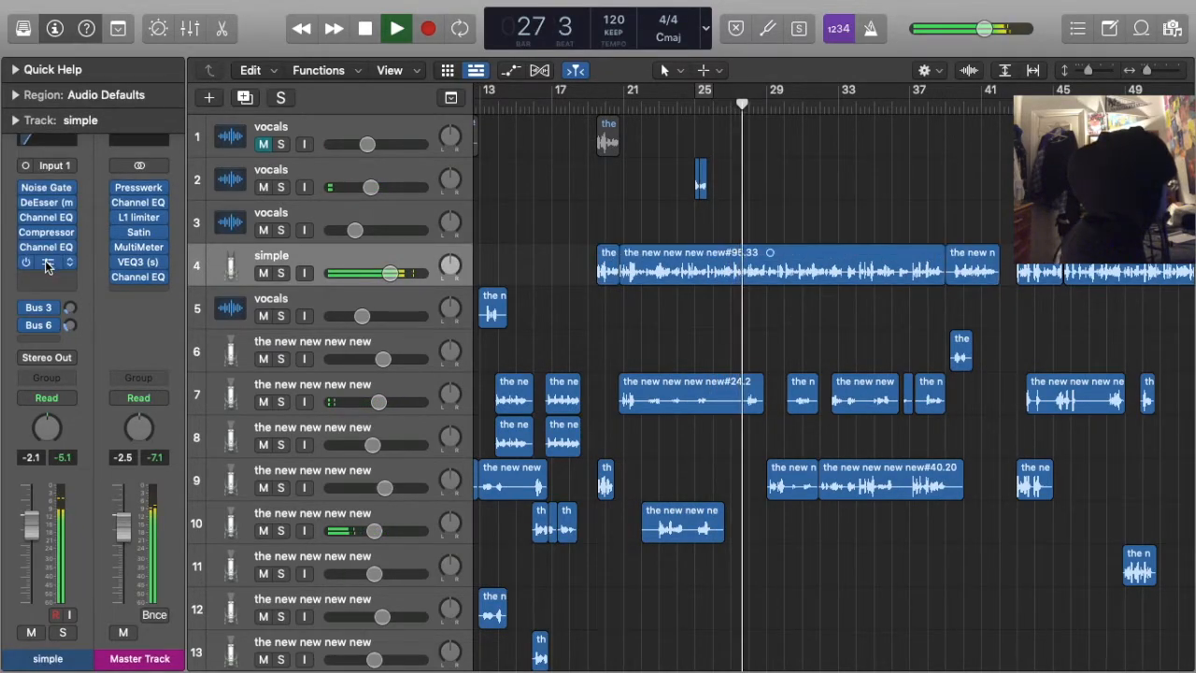
{"action": "left_click", "coordinate": [46, 261]}
{"action": "left_click_drag", "start_coordinate": [574, 374], "coordinate": [574, 378]}
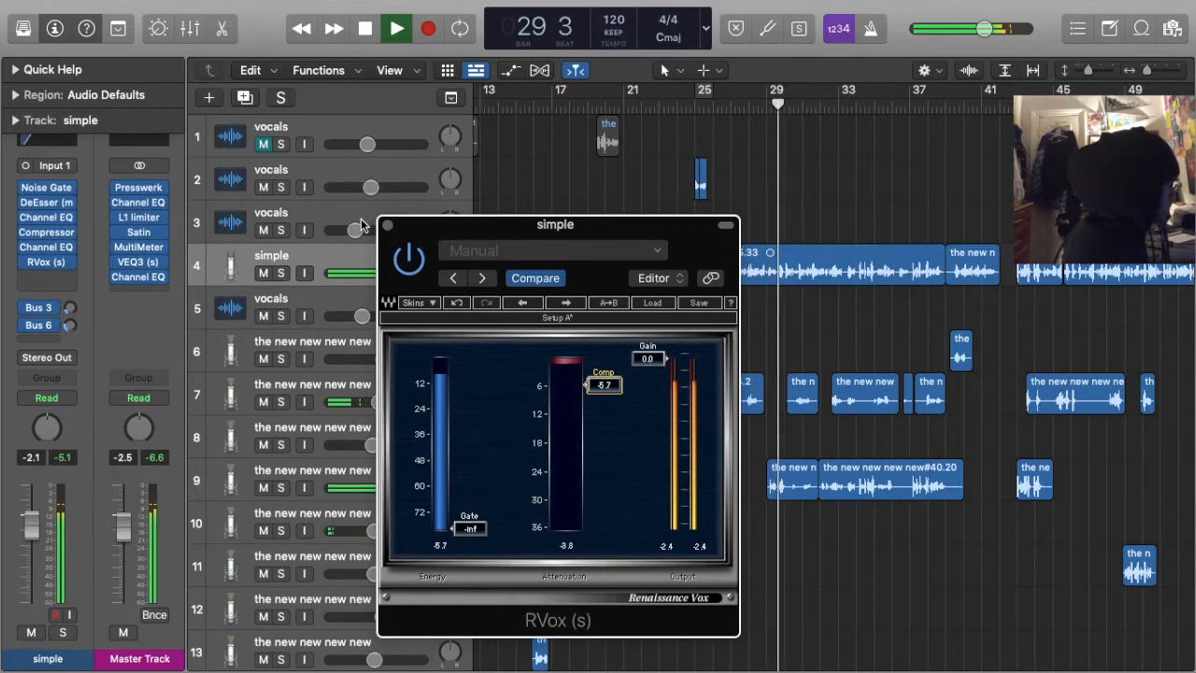
{"action": "key", "text": "super+w"}
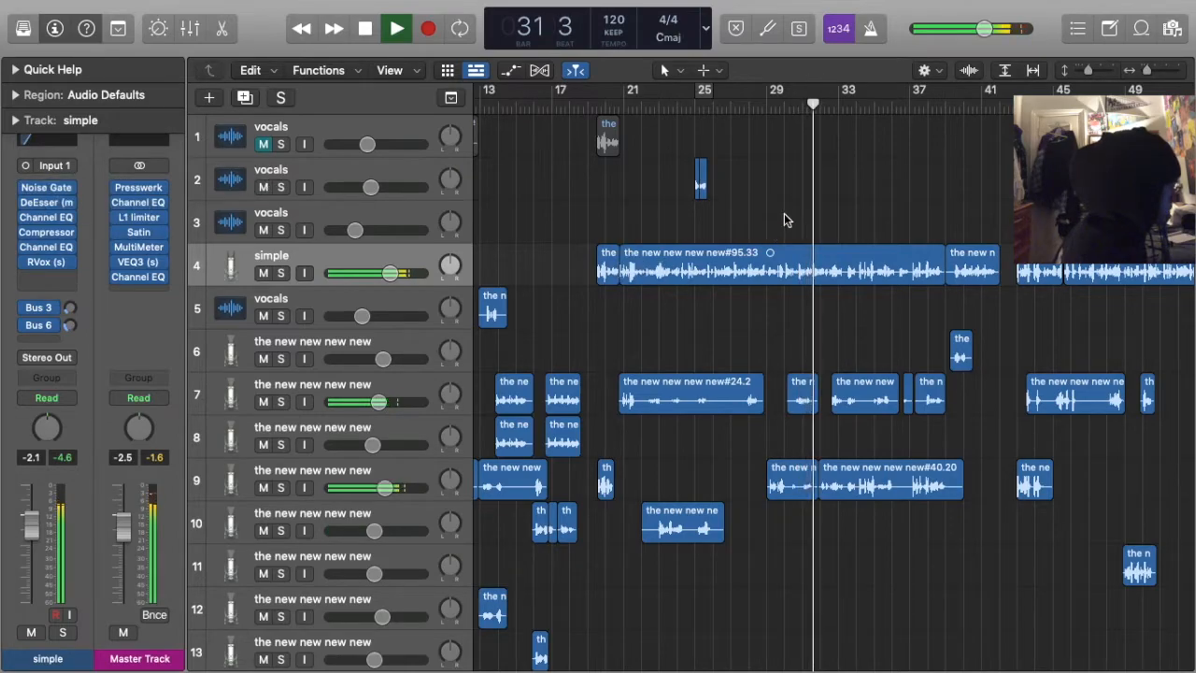
Inspect the Bus 3 send of the simple track and its ambience channel strip
{"action": "key", "text": "super+Left"}
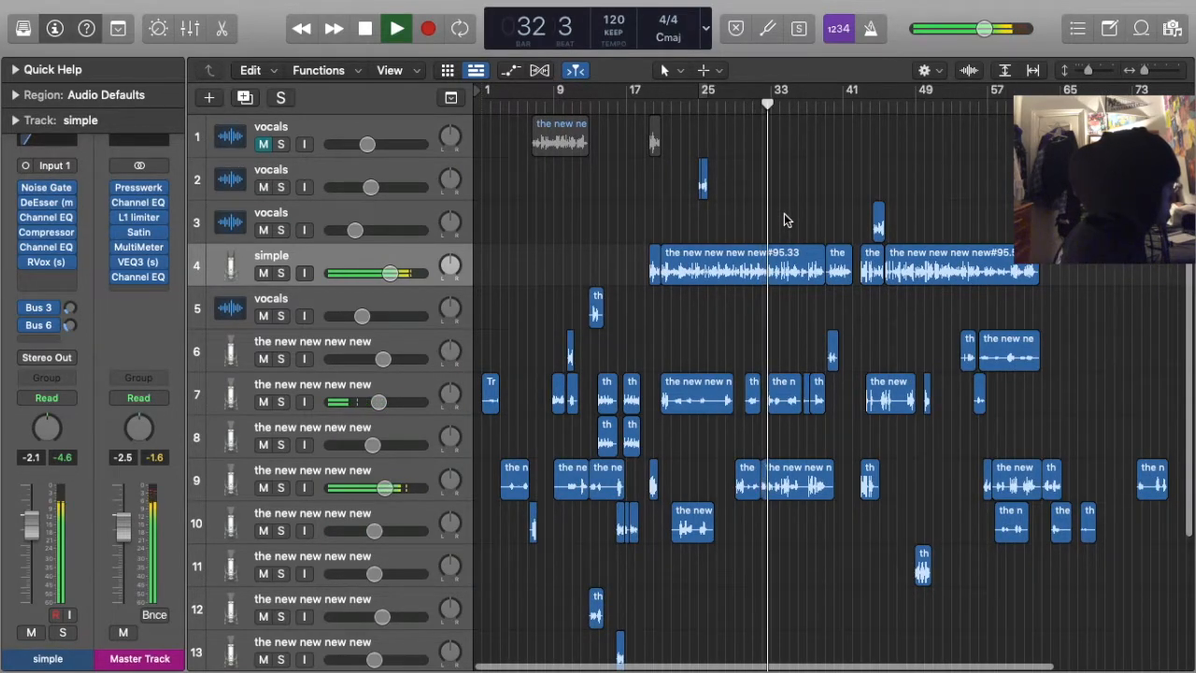
{"action": "left_click", "coordinate": [49, 309]}
{"action": "left_click", "coordinate": [48, 309]}
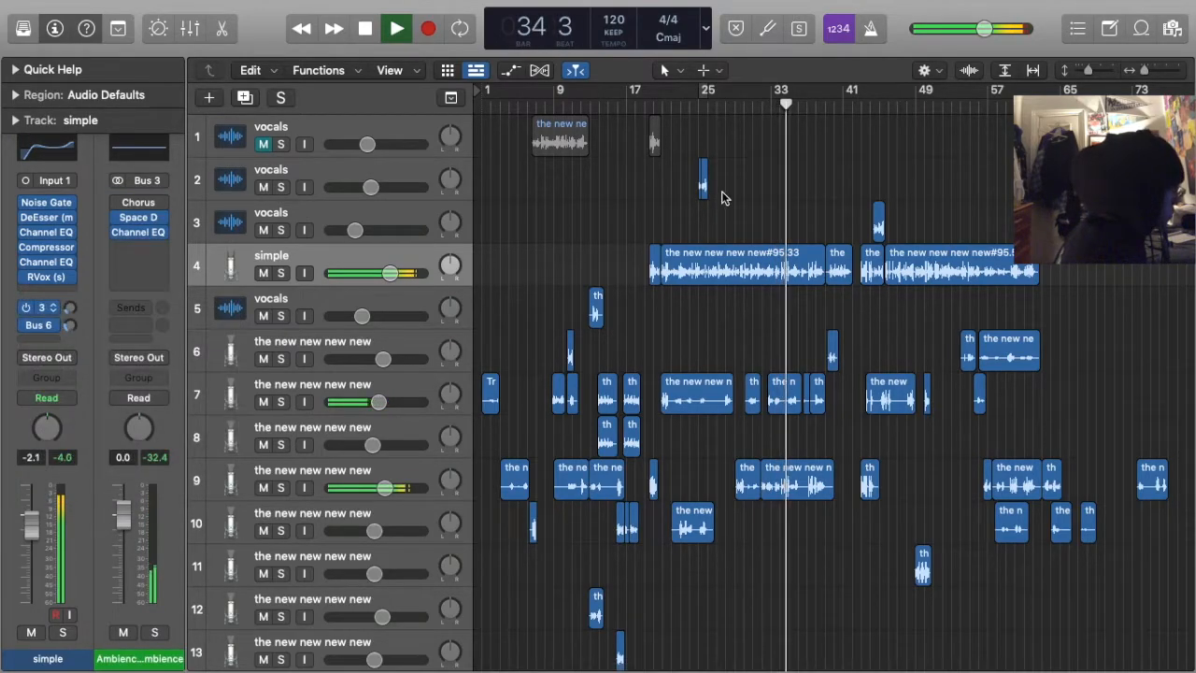
Insert a Gain plug-in before the Noise Gate on the simple track and lower it to about -6.6 dB
{"action": "left_click", "coordinate": [50, 200]}
{"action": "left_click", "coordinate": [137, 249]}
{"action": "left_click_drag", "start_coordinate": [573, 481], "coordinate": [573, 495]}
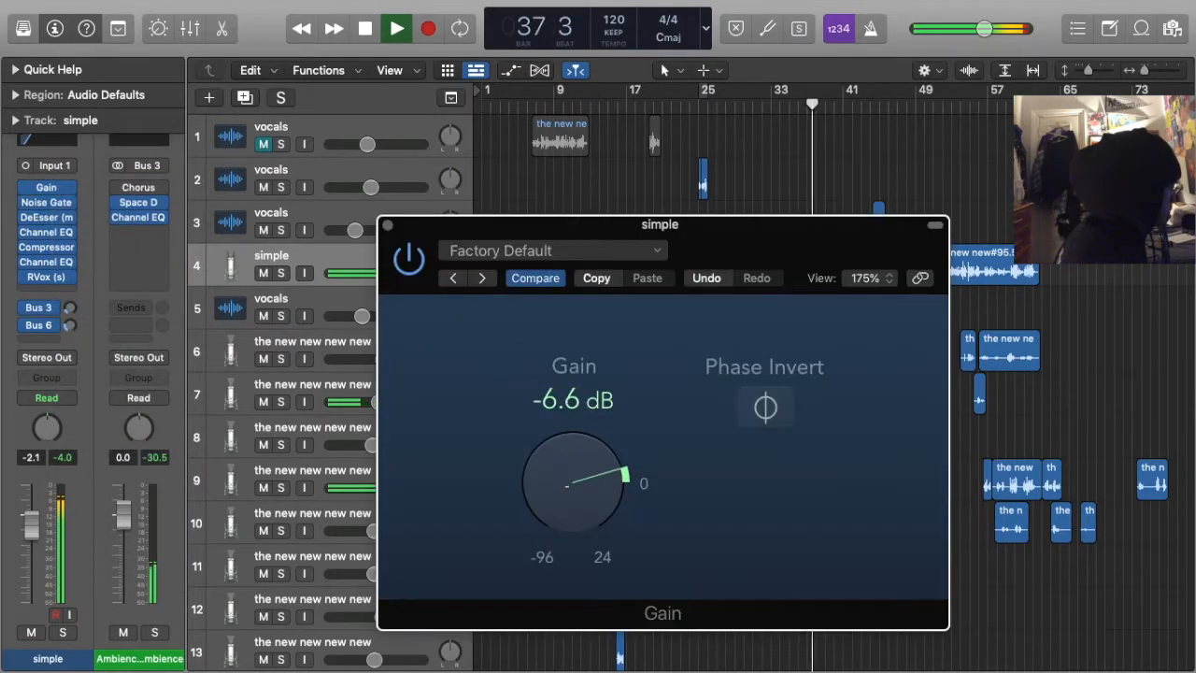
{"action": "left_click", "coordinate": [388, 227]}
Insert a stereo Gain plug-in before the Compressor on the beat track and lower it to about -6.3 dB
{"action": "scroll", "coordinate": [390, 230], "scroll_direction": "down", "scroll_amount": 4}
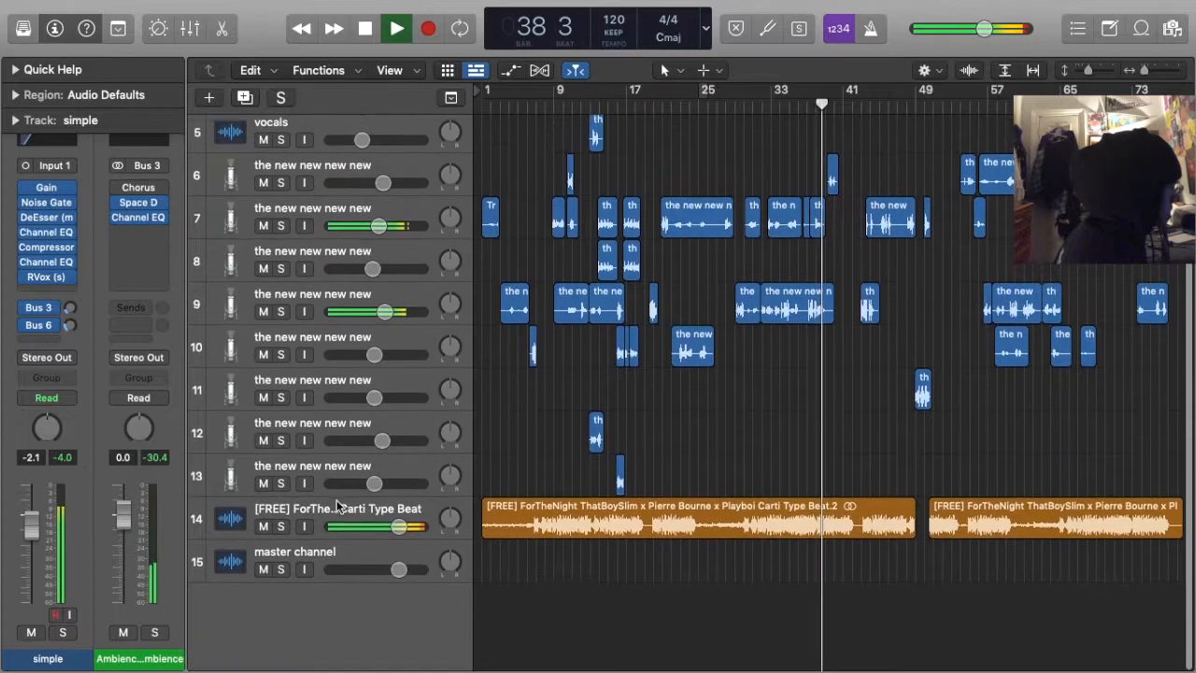
{"action": "left_click", "coordinate": [327, 518]}
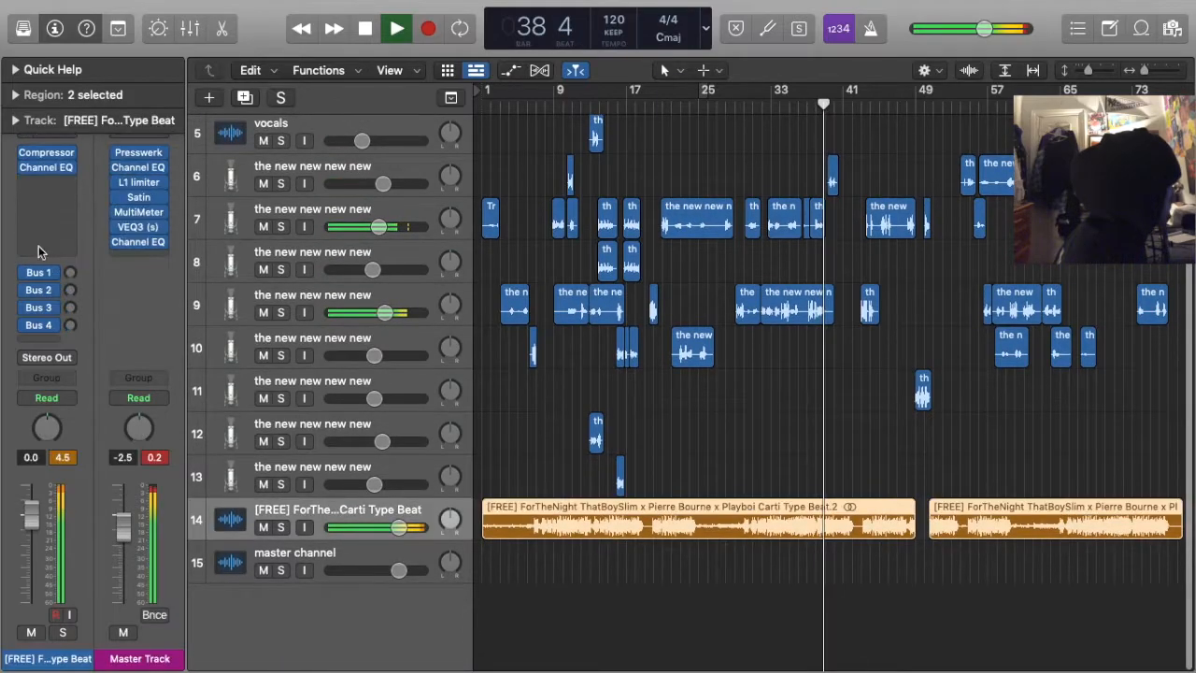
{"action": "left_click", "coordinate": [45, 152]}
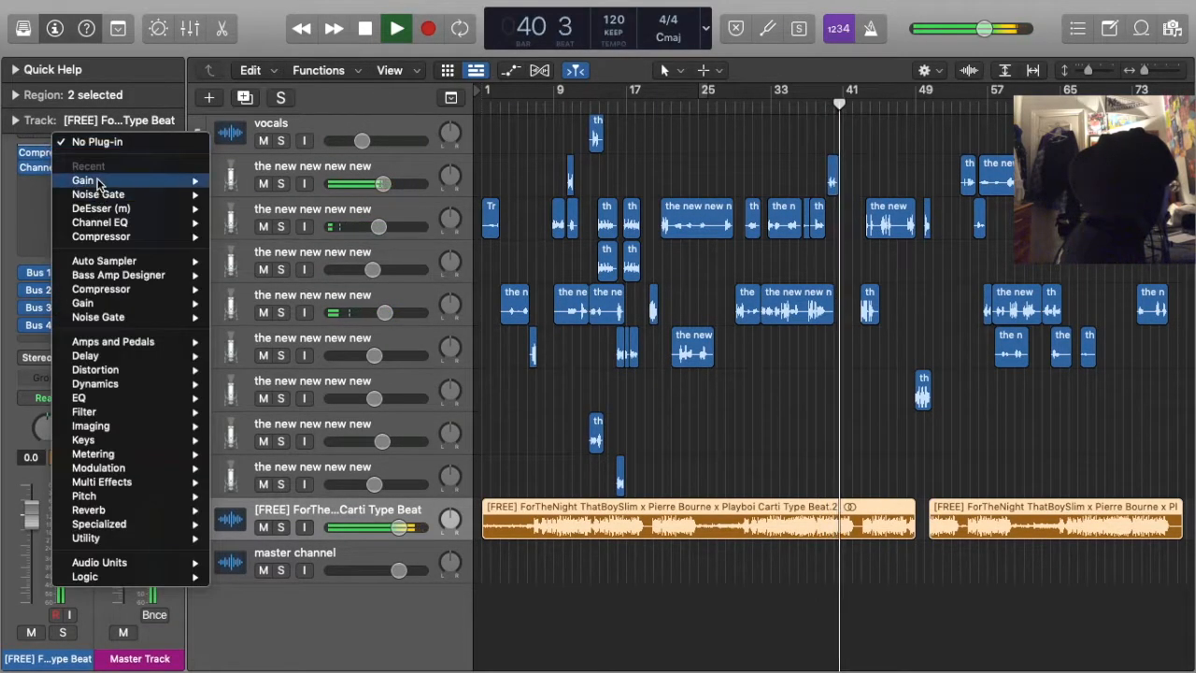
{"action": "left_click", "coordinate": [365, 364]}
{"action": "left_click_drag", "start_coordinate": [495, 478], "coordinate": [495, 488]}
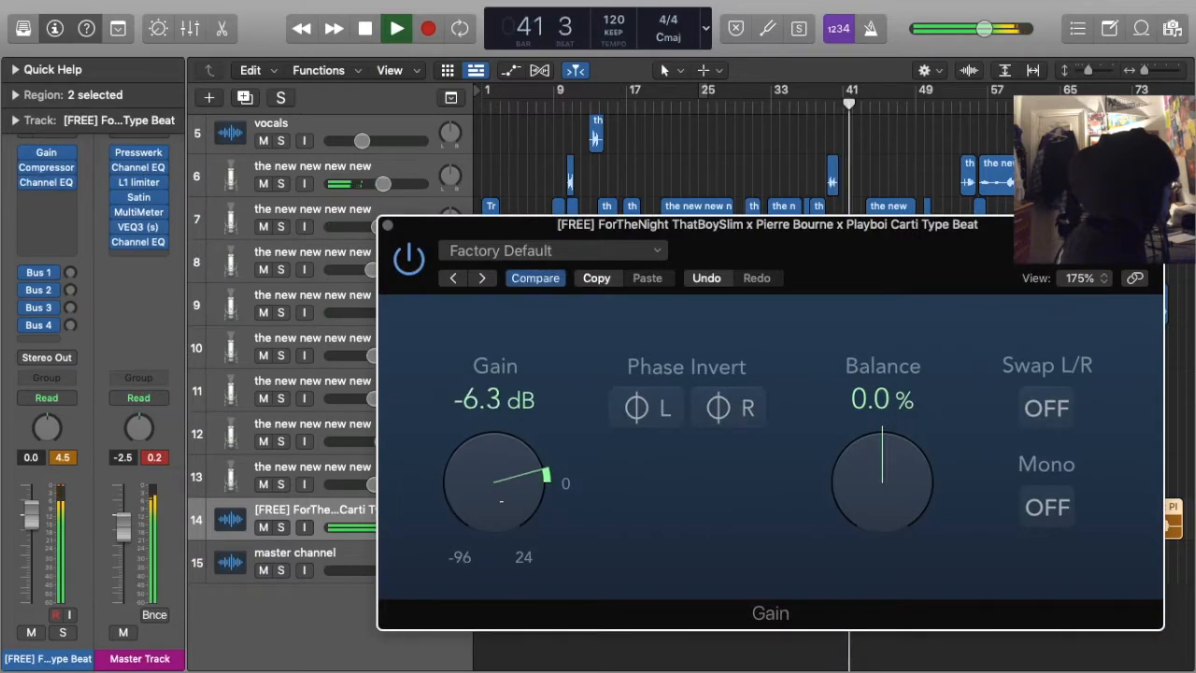
{"action": "key", "text": "super+w"}
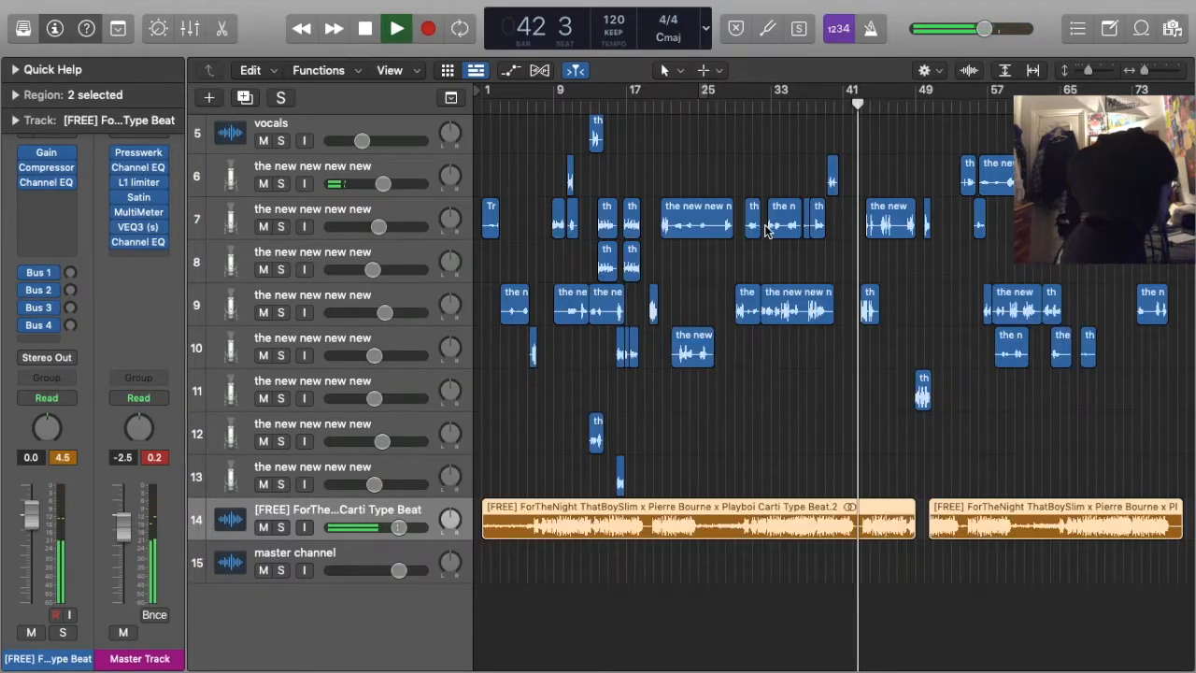
Set the Gain plug-in on the simple track to -4.8 dB and deselect the track's regions
{"action": "scroll", "coordinate": [764, 231], "scroll_direction": "up", "scroll_amount": 5}
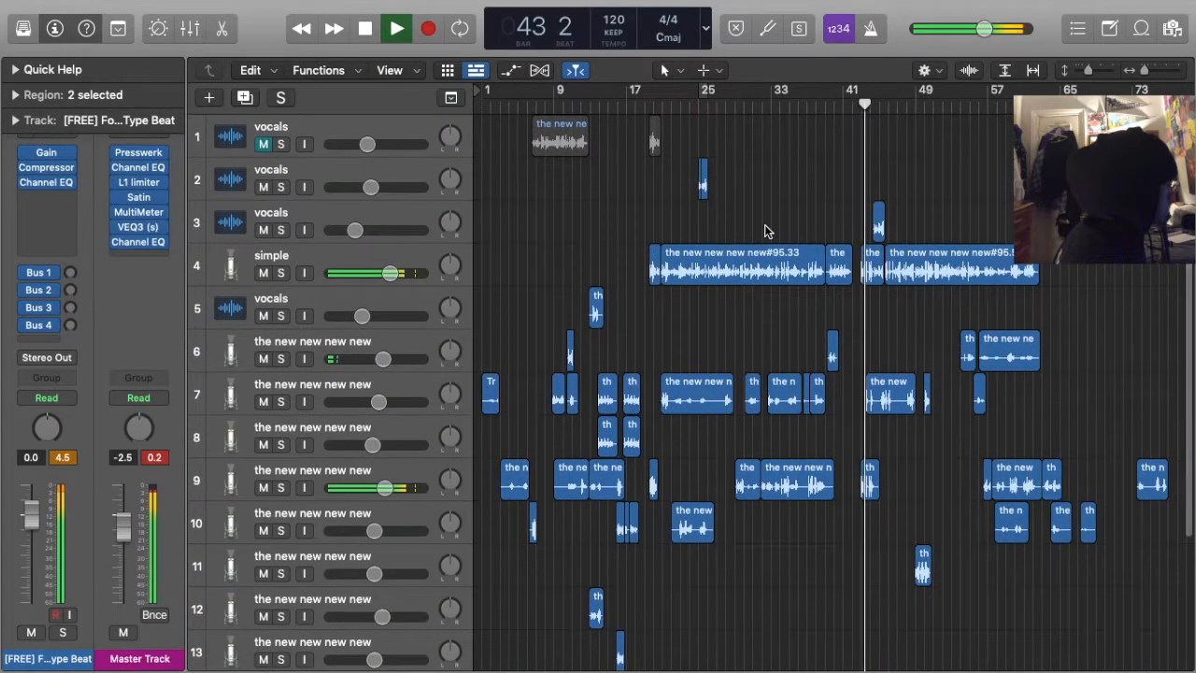
{"action": "left_click", "coordinate": [369, 253]}
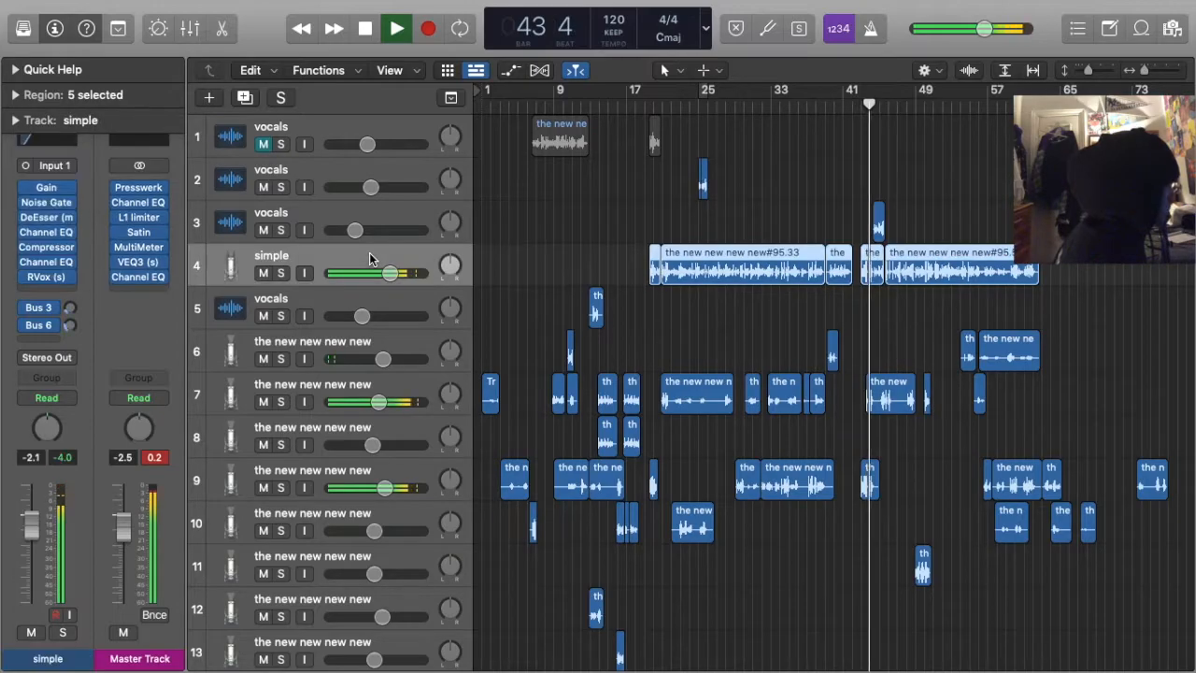
{"action": "left_click", "coordinate": [46, 188]}
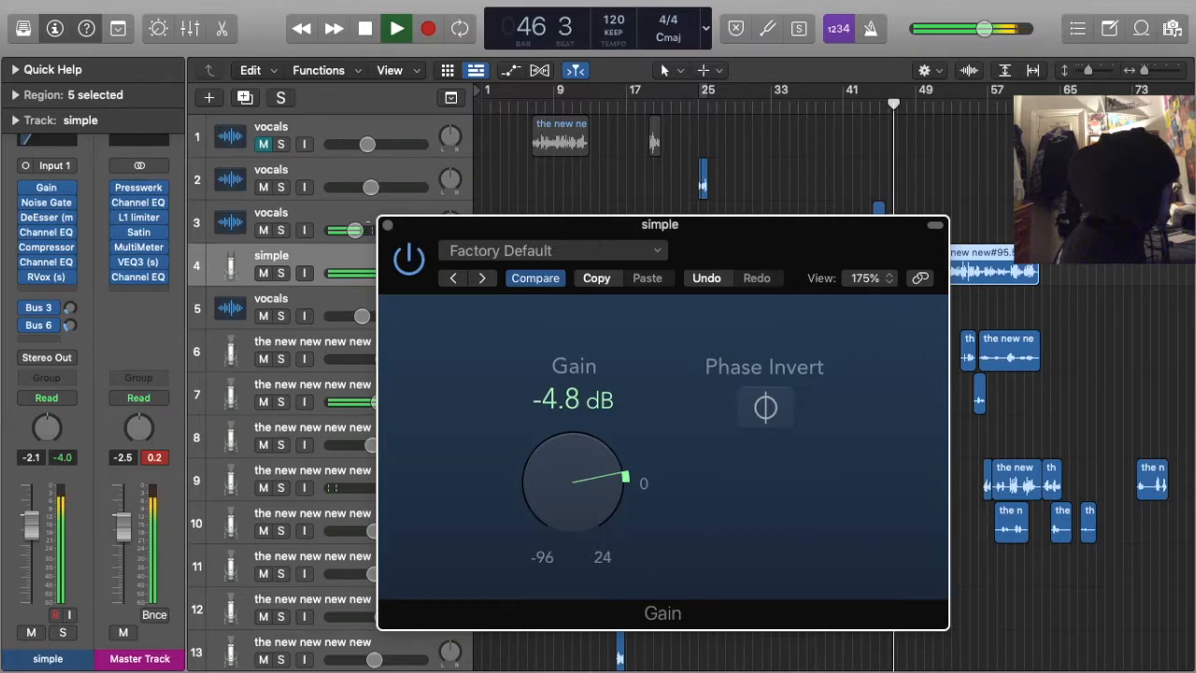
{"action": "key", "text": "super+w"}
{"action": "left_click", "coordinate": [844, 187]}
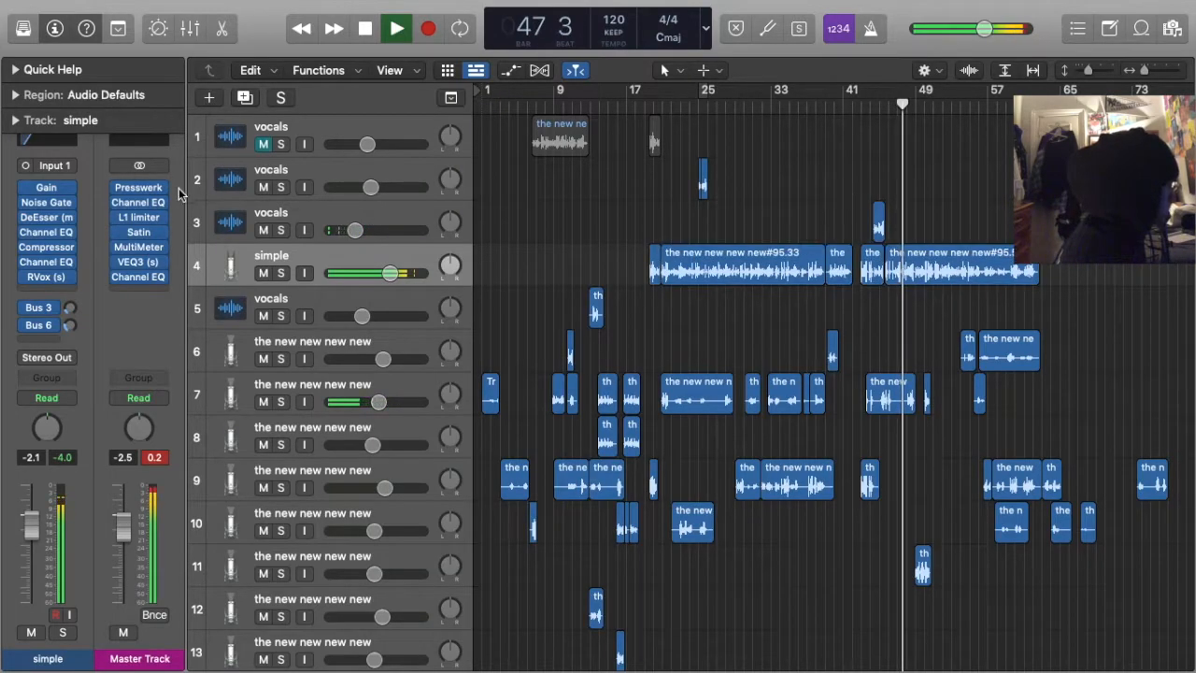
Raise the simple track's Gain plug-in to -3.5 dB and briefly audition its phase inversion, leaving the phase normal
{"action": "left_click", "coordinate": [44, 193]}
{"action": "left_click_drag", "start_coordinate": [552, 435], "coordinate": [552, 432]}
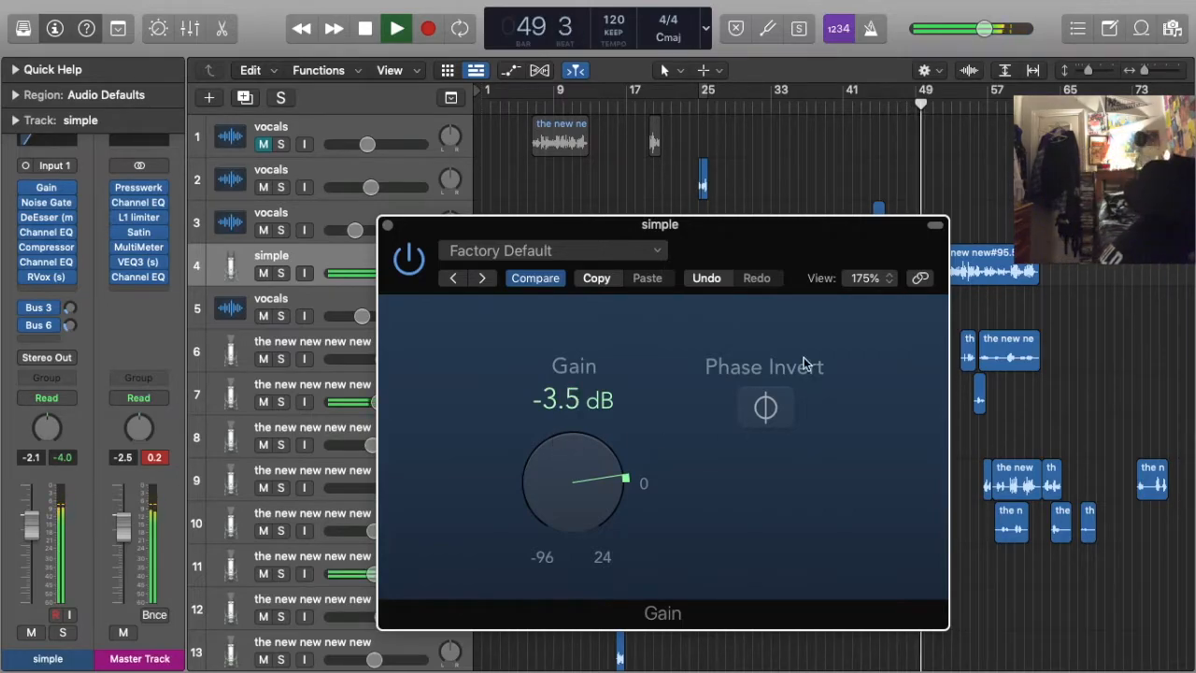
{"action": "left_click", "coordinate": [762, 394]}
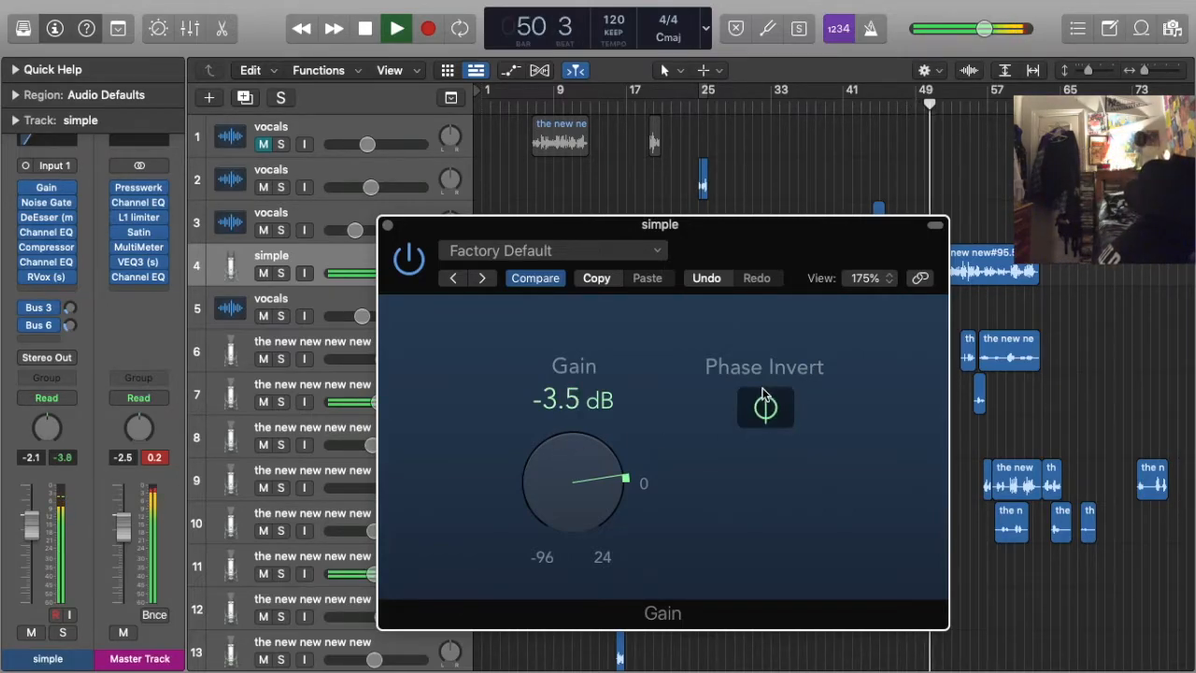
{"action": "left_click", "coordinate": [766, 406]}
{"action": "mouse_move", "coordinate": [562, 466]}
{"action": "left_mouse_down"}
{"action": "mouse_move", "coordinate": [566, 414]}
{"action": "mouse_move", "coordinate": [564, 466]}
{"action": "left_mouse_up"}
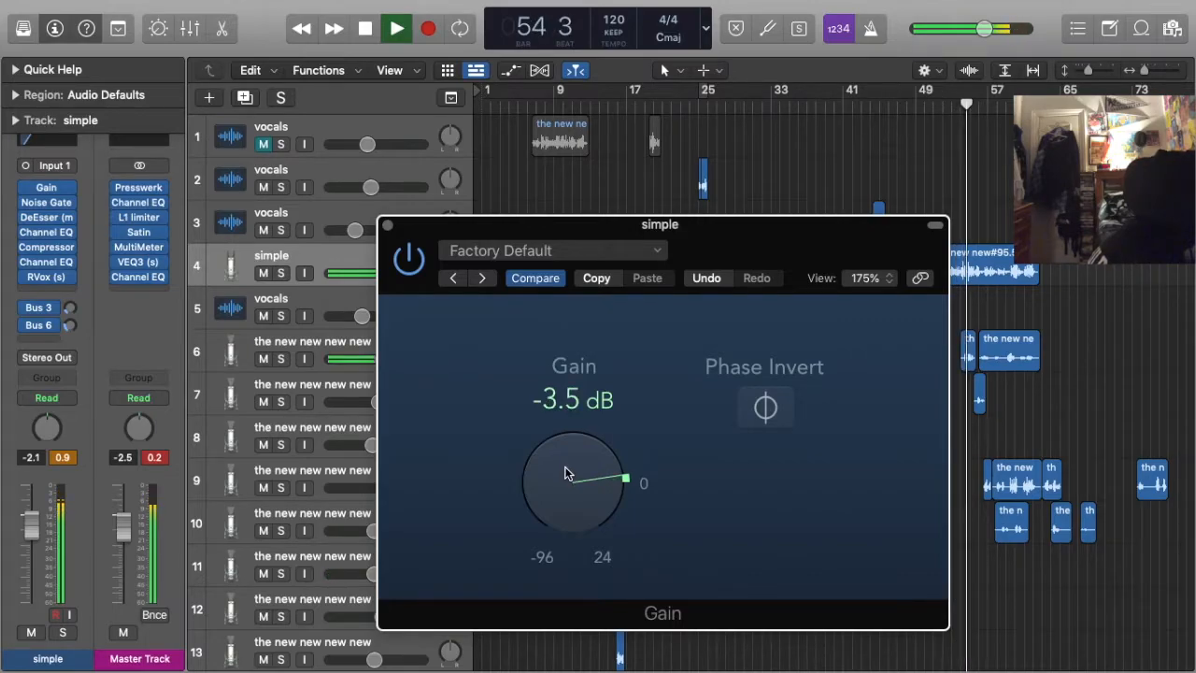
{"action": "left_click", "coordinate": [388, 225]}
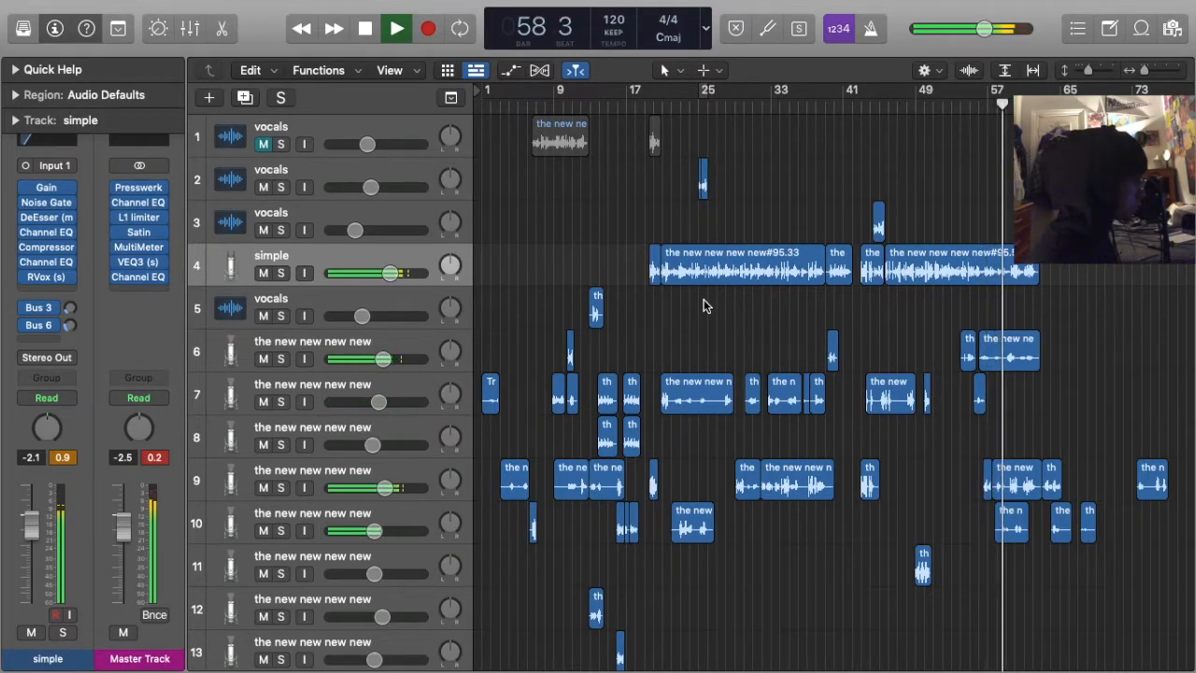
Undo the recent compression changes in the RVox plug-in on the simple track
{"action": "left_click", "coordinate": [49, 279]}
{"action": "left_click", "coordinate": [601, 249]}
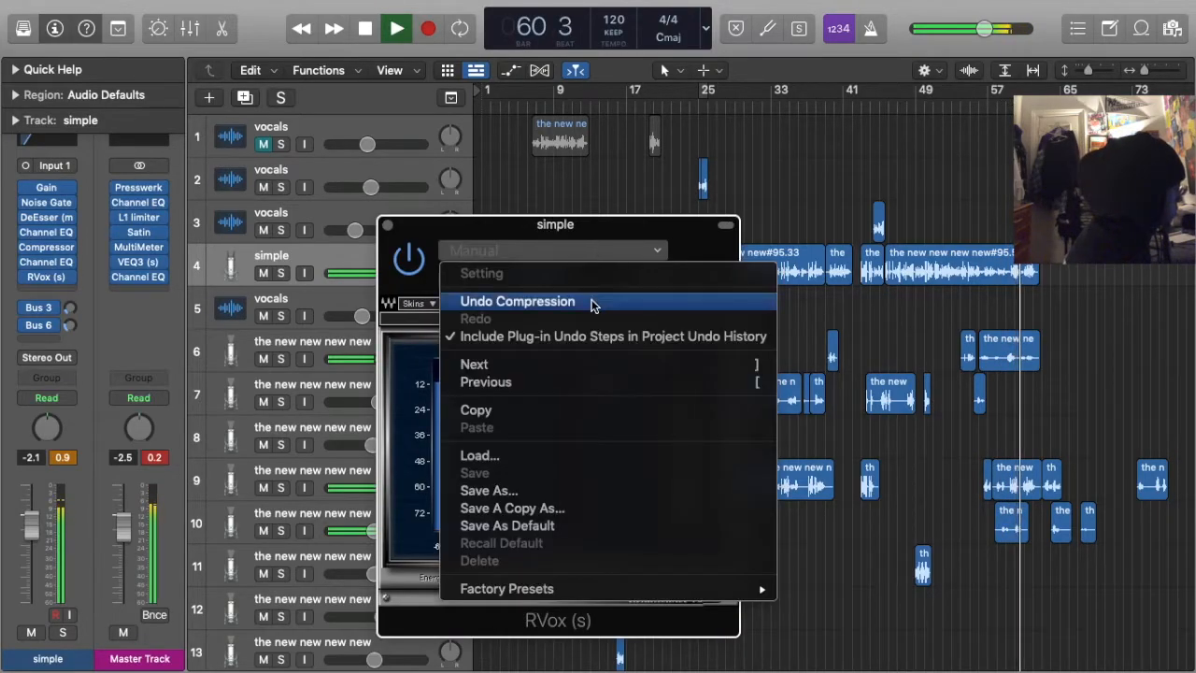
{"action": "left_click", "coordinate": [593, 304]}
{"action": "left_click", "coordinate": [576, 249]}
{"action": "left_click", "coordinate": [516, 301]}
{"action": "left_click", "coordinate": [514, 255]}
{"action": "left_click", "coordinate": [517, 302]}
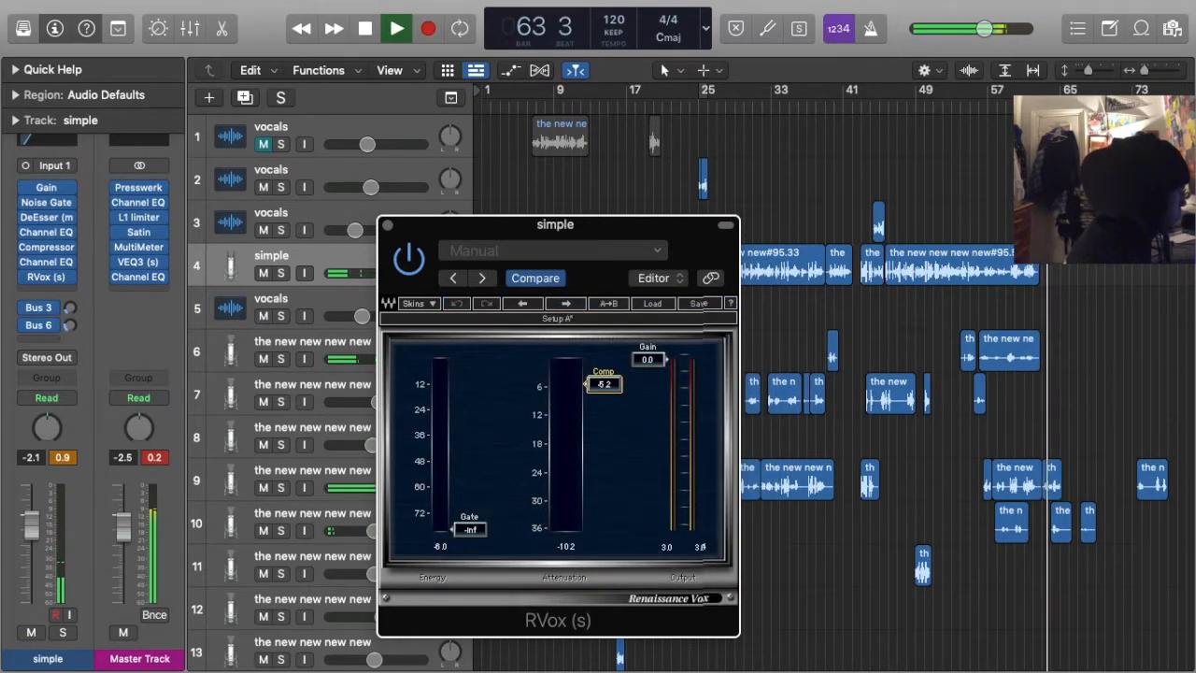
{"action": "left_click", "coordinate": [388, 225]}
Unmute the first vocals track and let the song play on to its closing section
{"action": "scroll", "coordinate": [742, 215], "scroll_direction": "up", "scroll_amount": 2}
{"action": "left_click", "coordinate": [261, 144]}
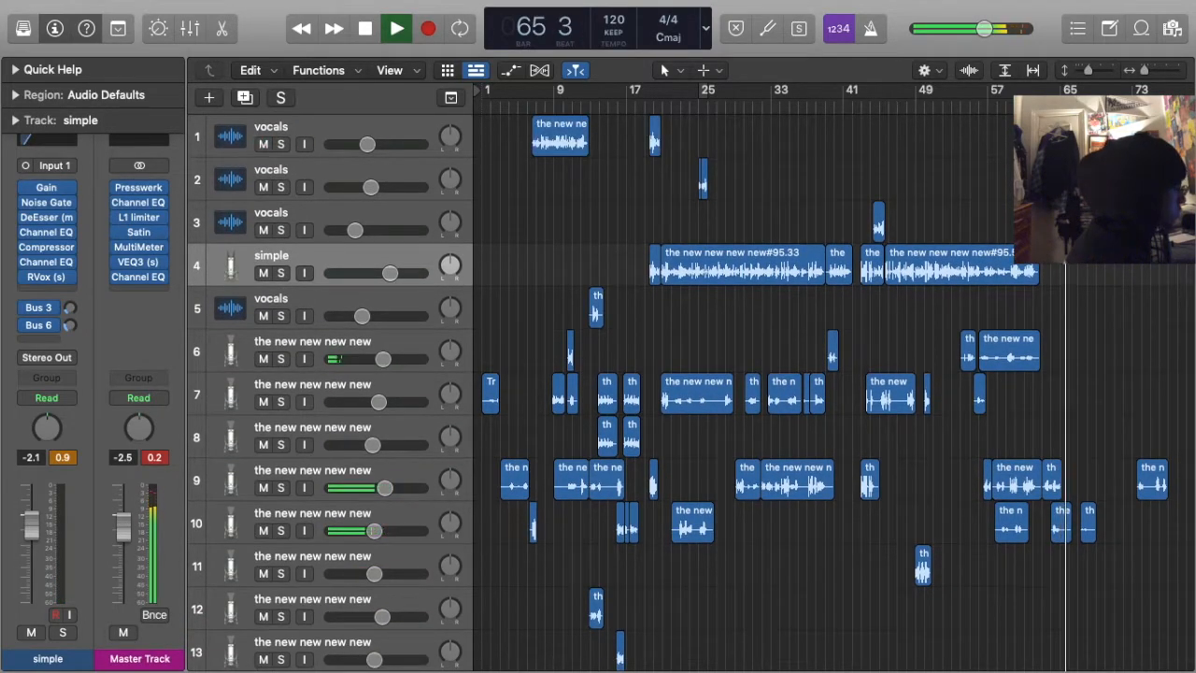
{"action": "key", "text": "comma"}
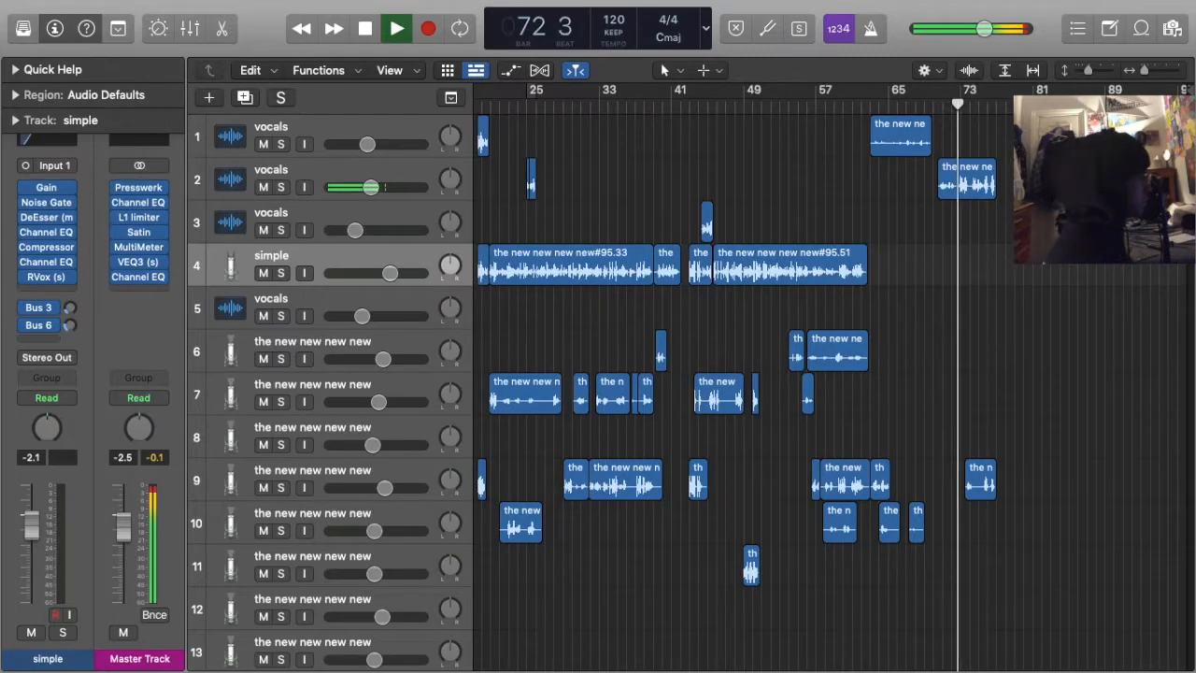
Move all regions of the second vocals track up to the first vocals track and play from bar 71
{"action": "left_click", "coordinate": [990, 192]}
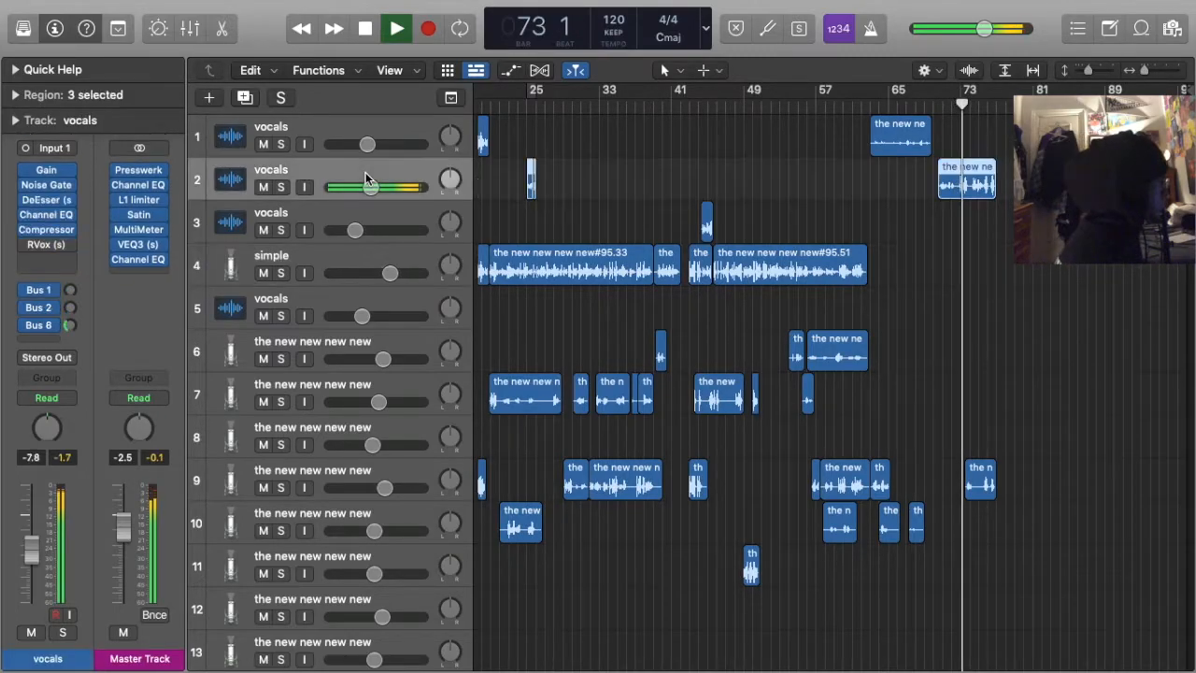
{"action": "left_click_drag", "start_coordinate": [955, 187], "coordinate": [956, 152]}
{"action": "left_click", "coordinate": [941, 199]}
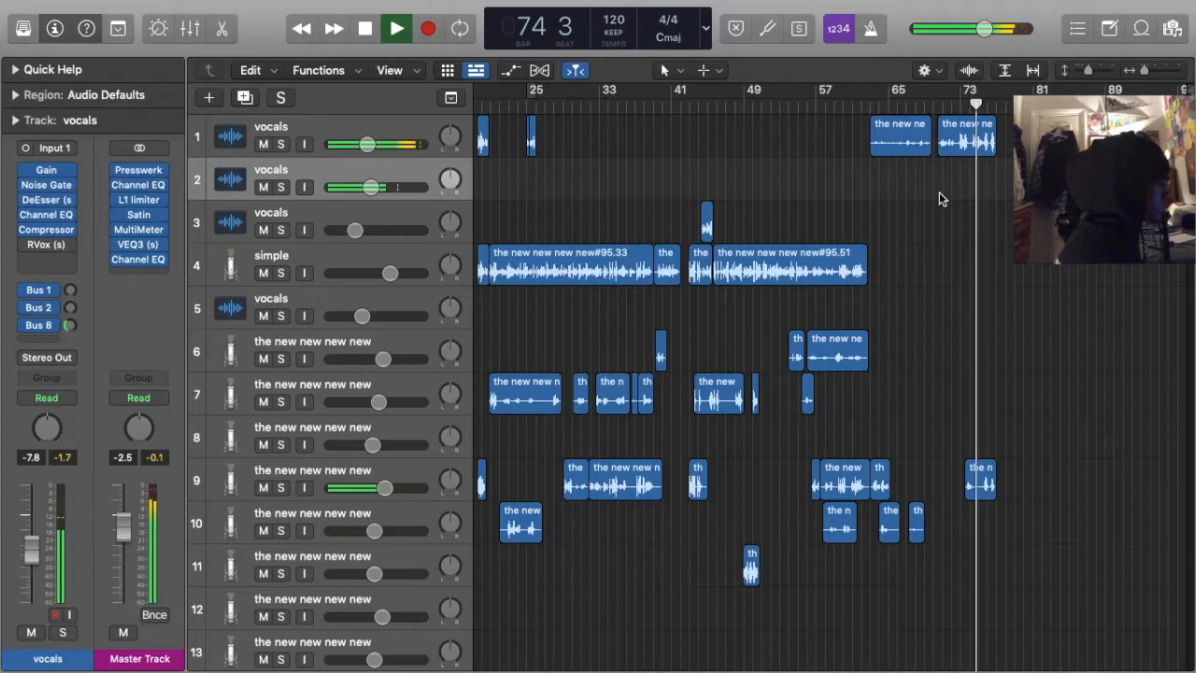
{"action": "left_click", "coordinate": [949, 108]}
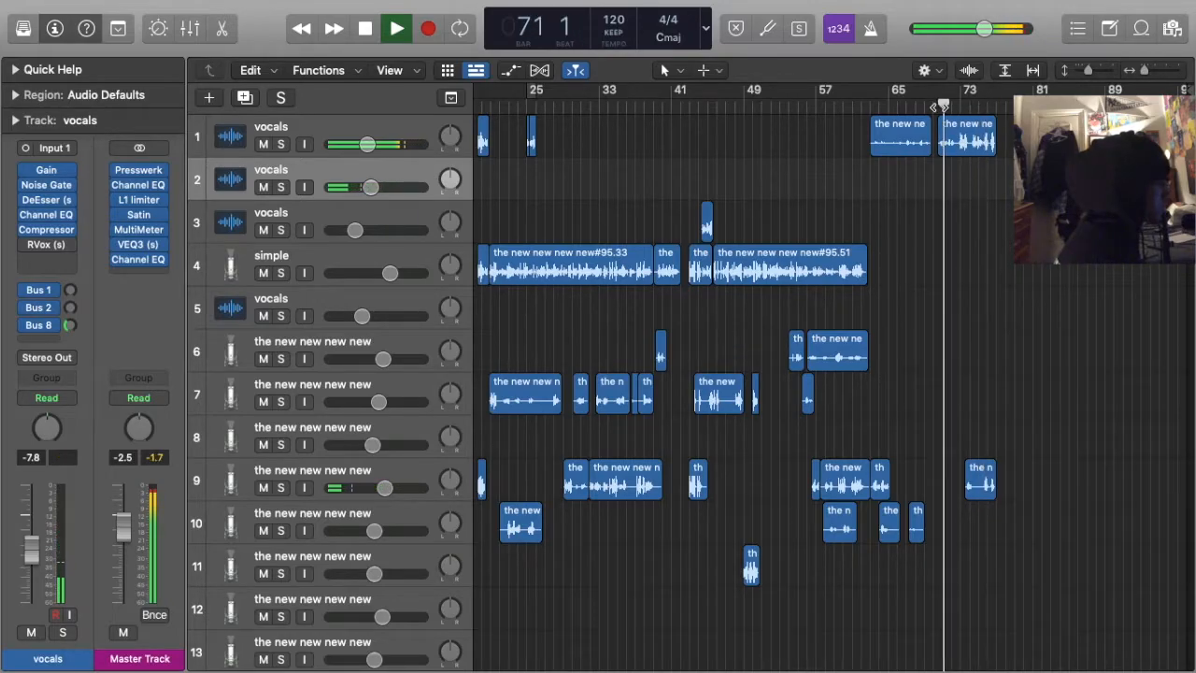
Audition the DAX Neutral Tape preset in the master track's Satin from bar 71, then return to SR The Sweet Spot
{"action": "left_click", "coordinate": [140, 216]}
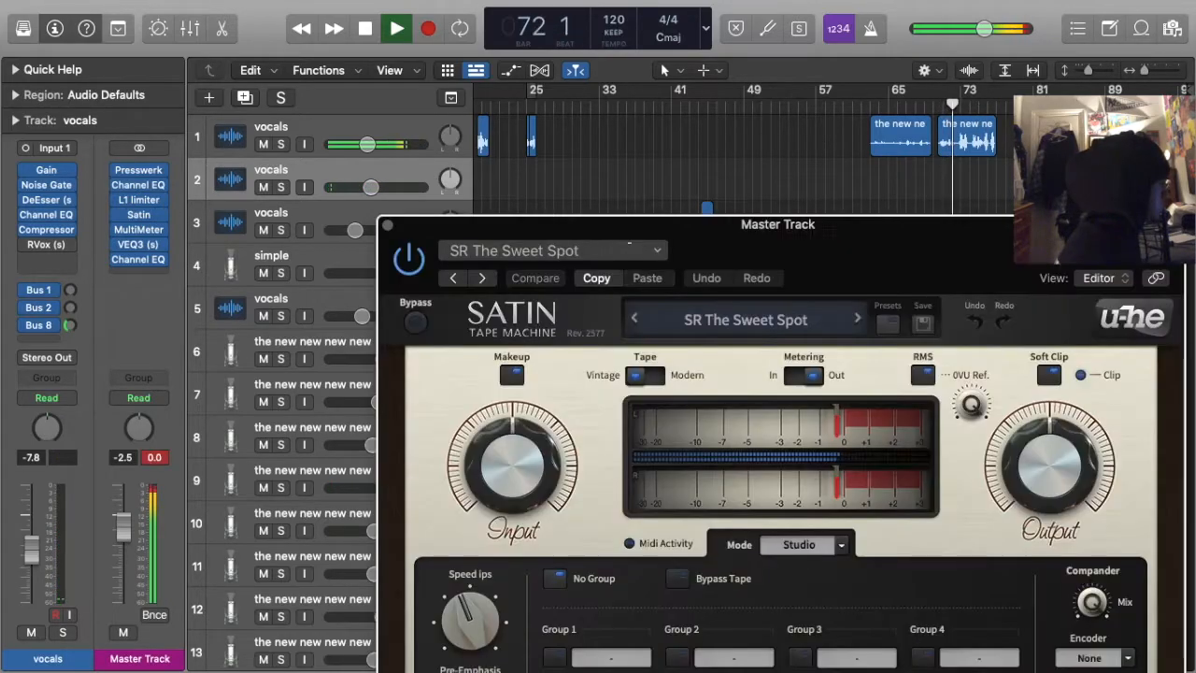
{"action": "left_click", "coordinate": [855, 319]}
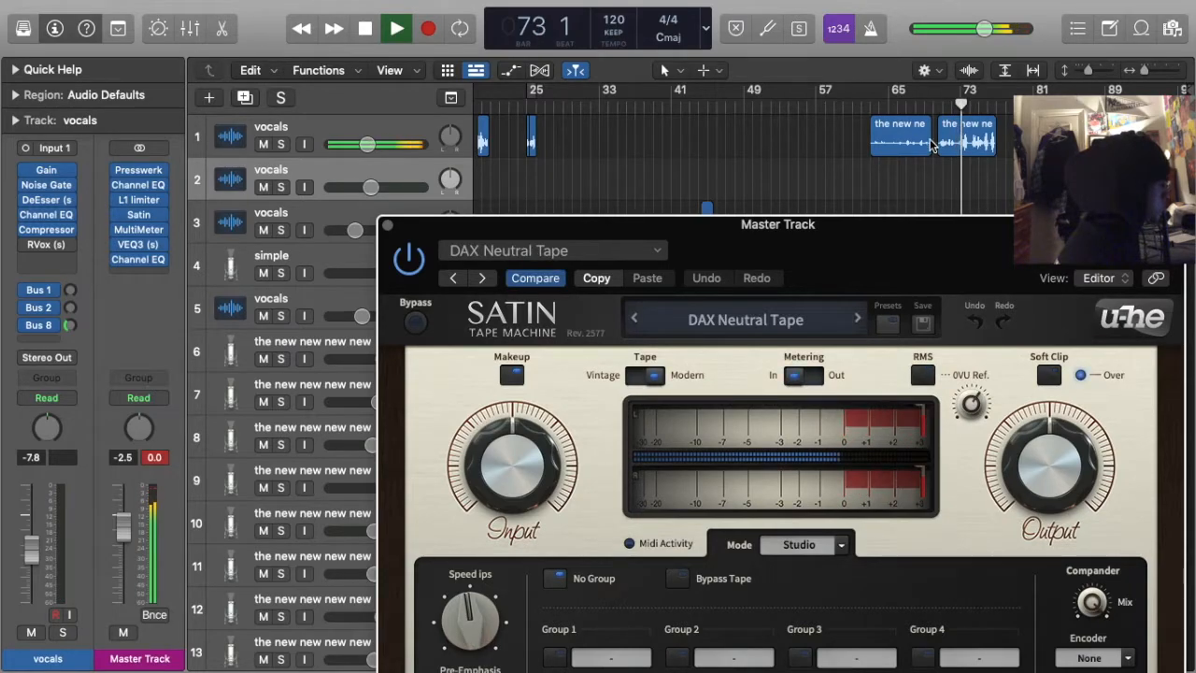
{"action": "left_click", "coordinate": [946, 107]}
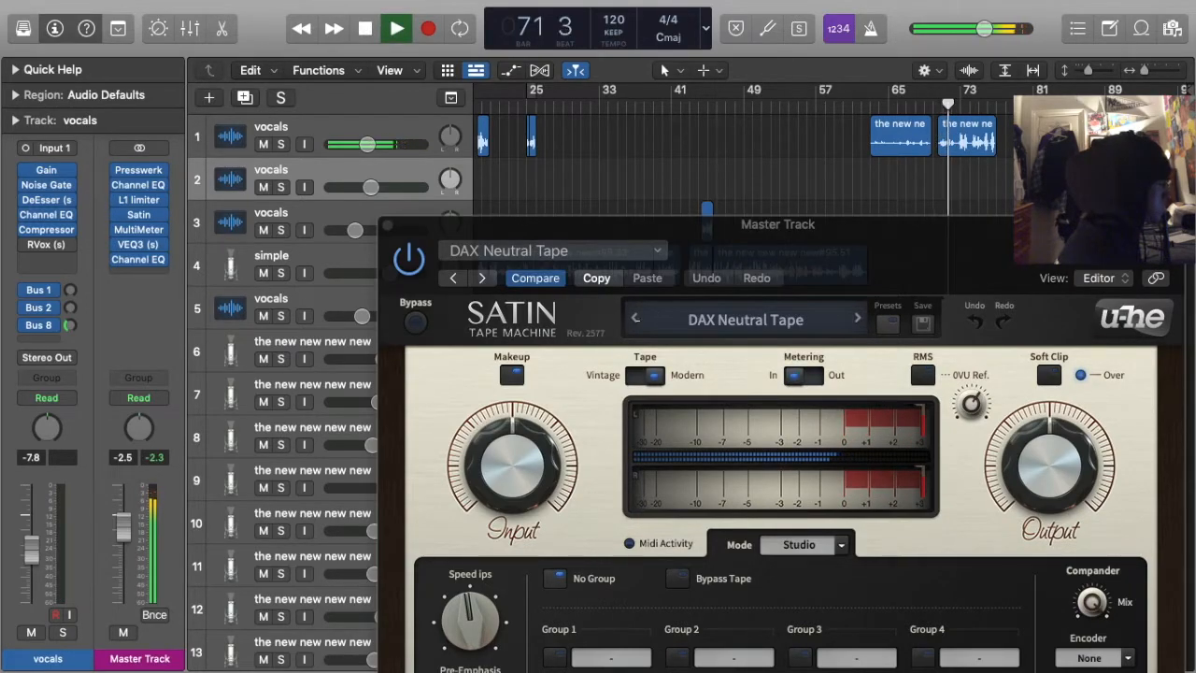
{"action": "left_click", "coordinate": [636, 320]}
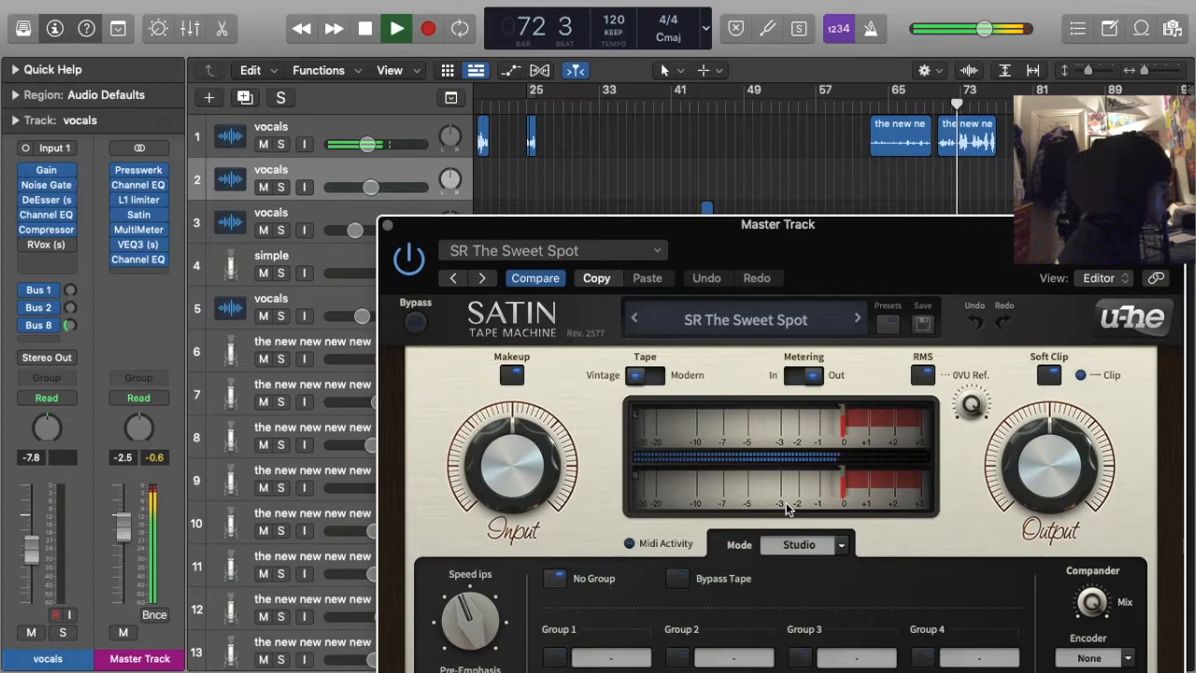
{"action": "left_click", "coordinate": [386, 226]}
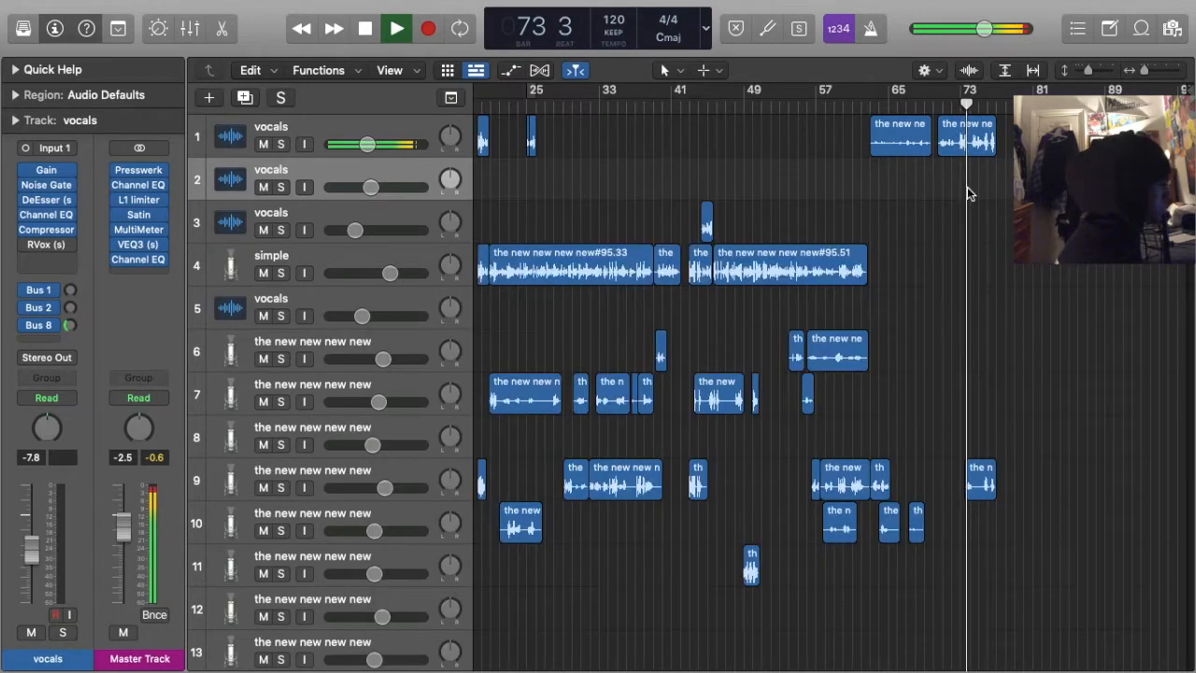
Return the region at bar 71 to the second vocals track and bypass the Channel EQ following Presswerk on the master track
{"action": "left_click_drag", "start_coordinate": [954, 145], "coordinate": [955, 183]}
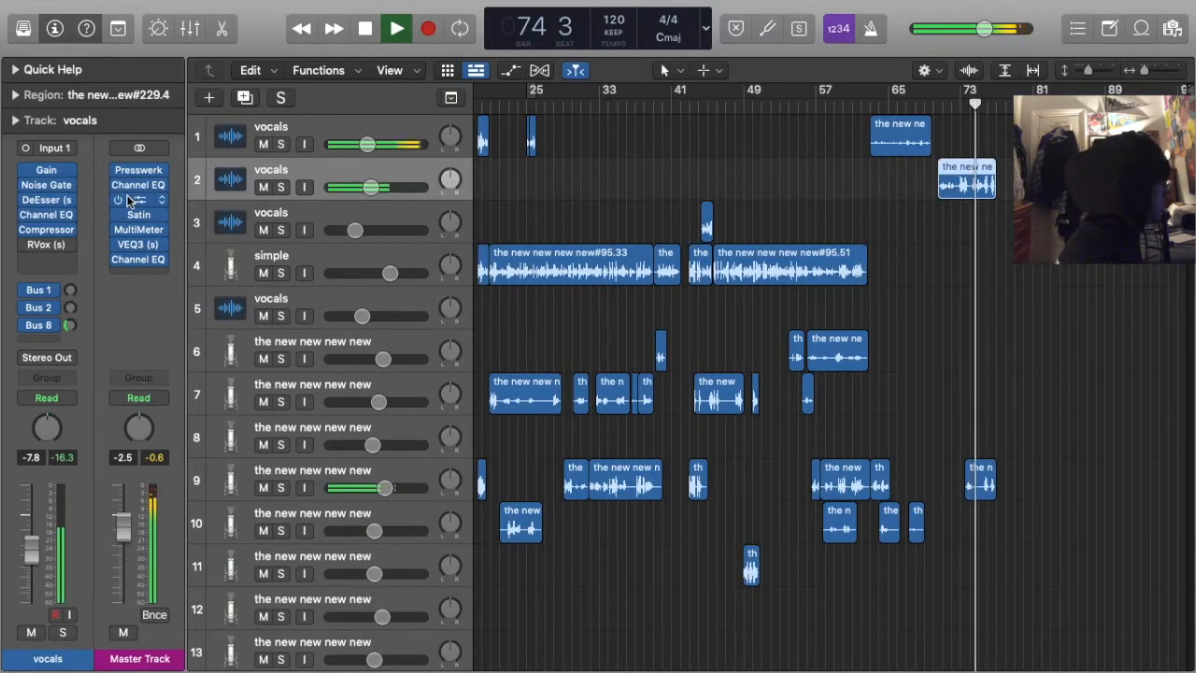
{"action": "mouse_move", "coordinate": [120, 199]}
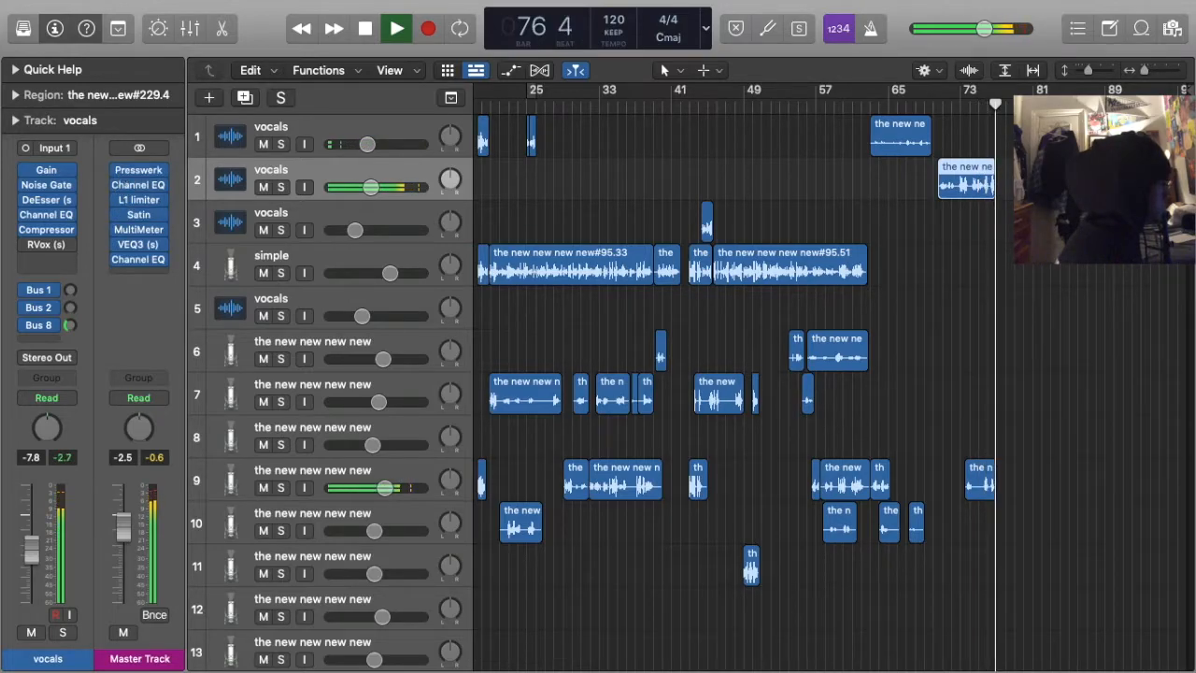
{"action": "left_click", "coordinate": [140, 185]}
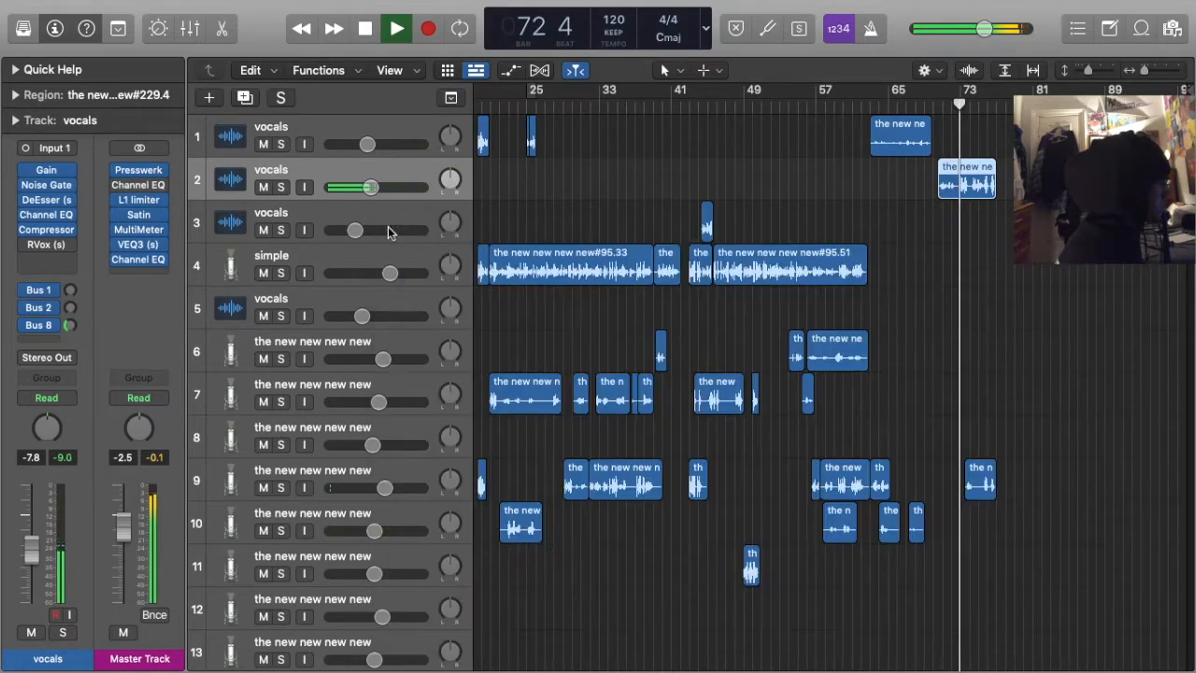
{"action": "left_click", "coordinate": [388, 225]}
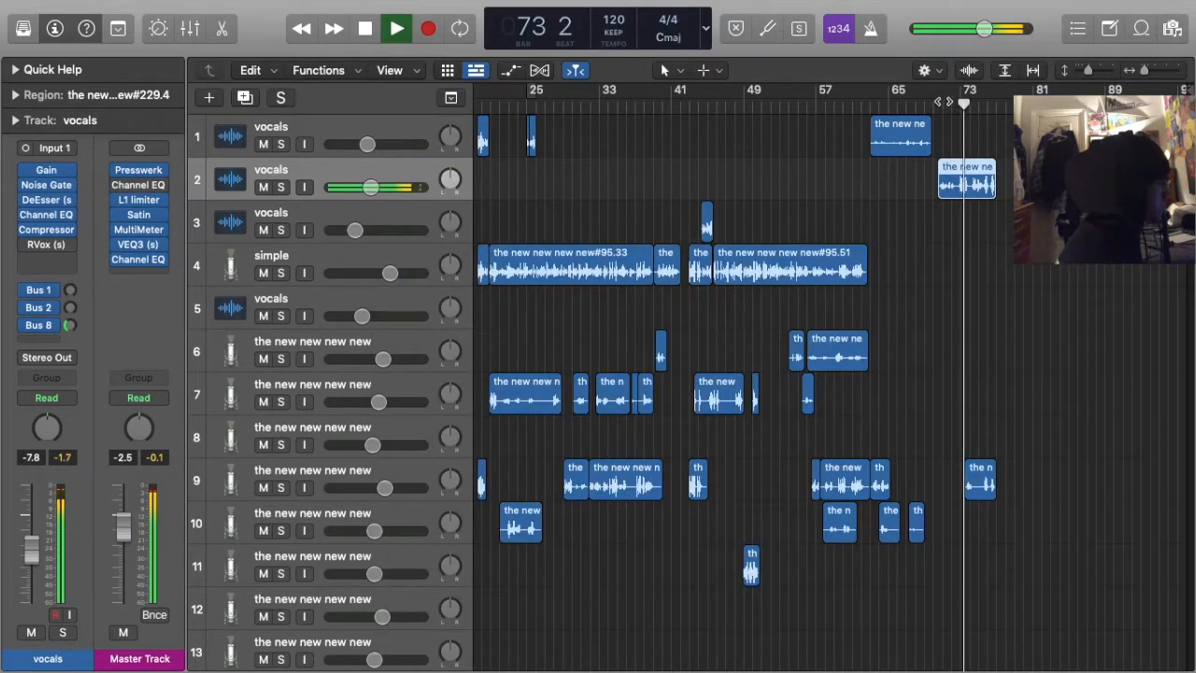
{"action": "left_click", "coordinate": [827, 203]}
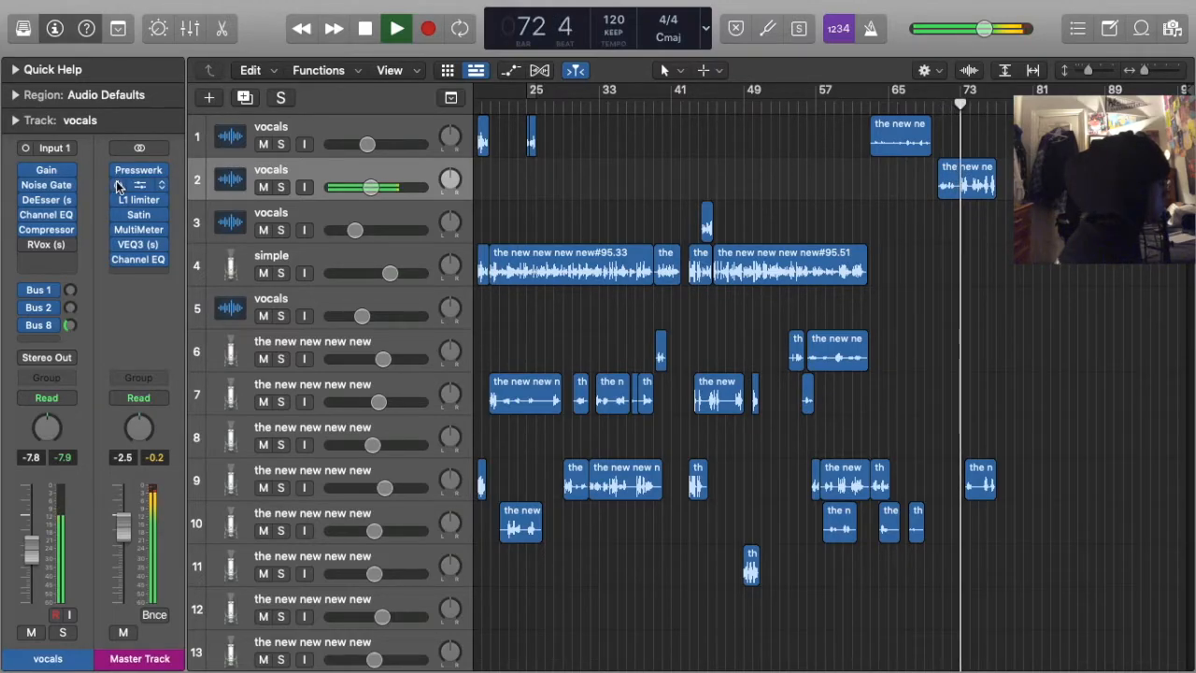
Load the DAX Neutral Tape preset in the master track's Satin, replay from bar 72 and re-enable the bypassed Channel EQ
{"action": "left_click", "coordinate": [139, 215]}
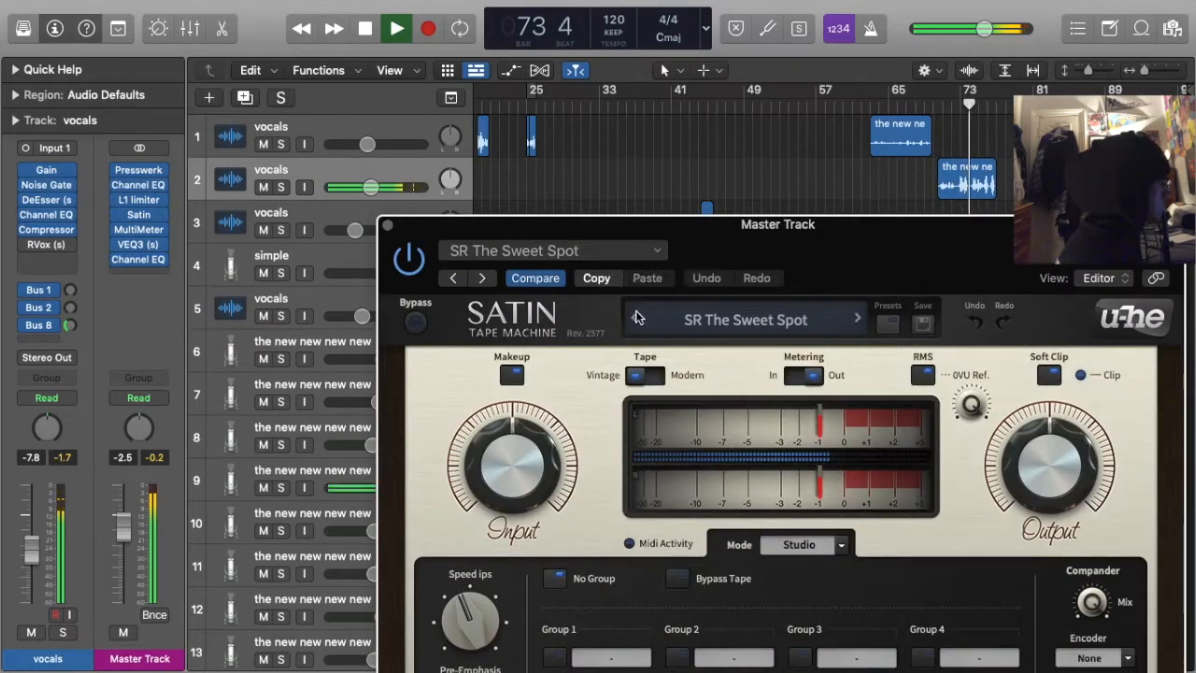
{"action": "left_click", "coordinate": [855, 320]}
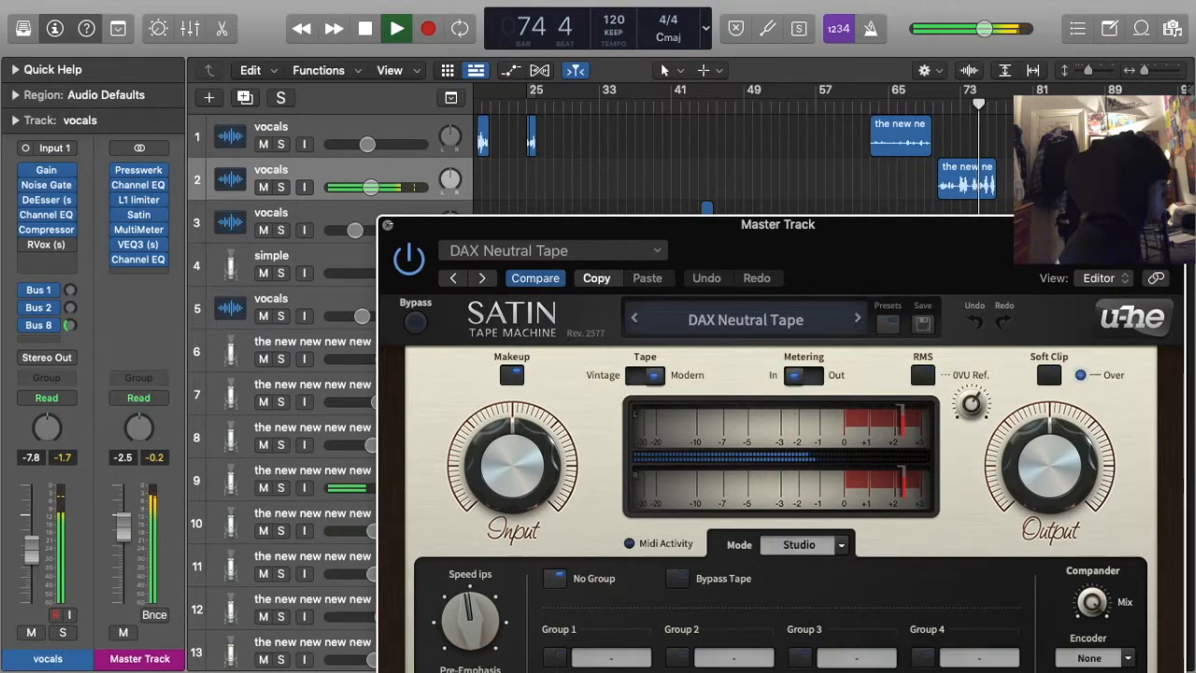
{"action": "left_click", "coordinate": [387, 225]}
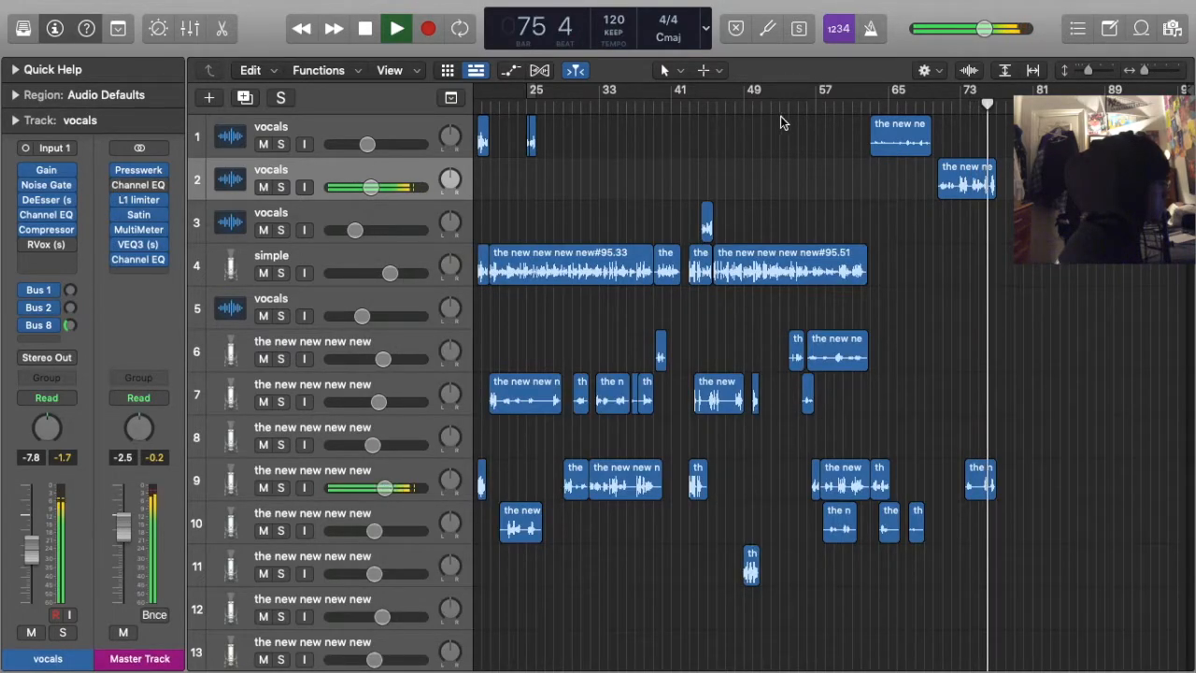
{"action": "left_click", "coordinate": [954, 90]}
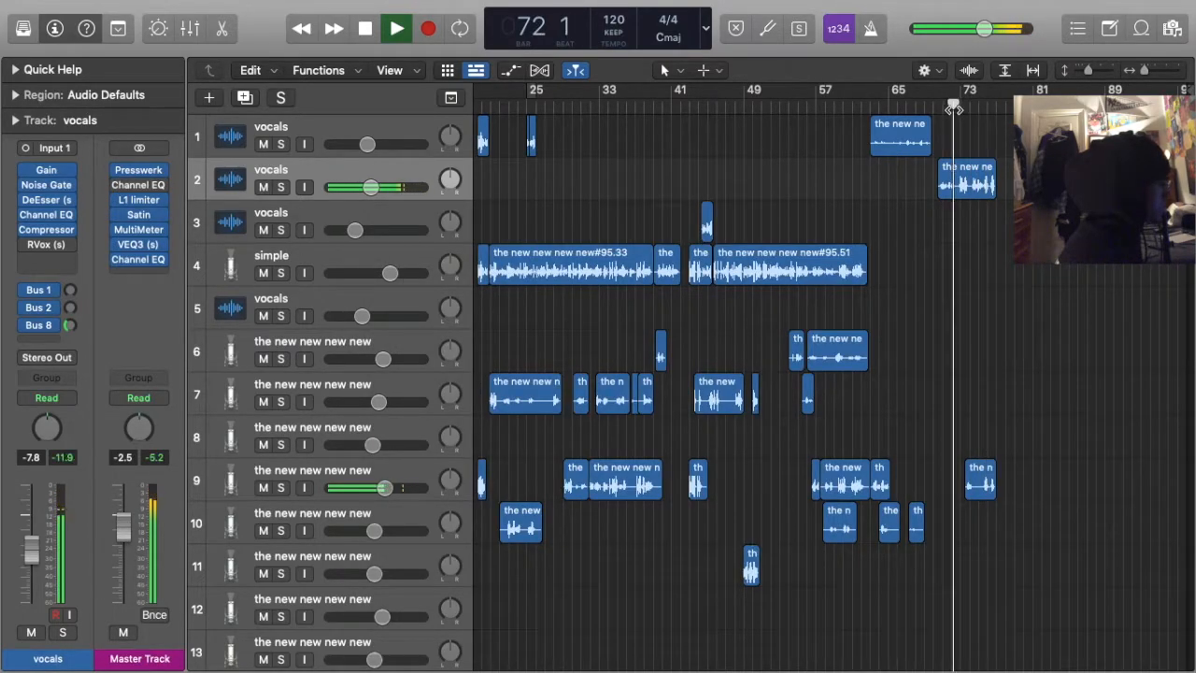
{"action": "left_click", "coordinate": [119, 186]}
Insert a Gain plug-in before Presswerk on the master track and switch it to mono
{"action": "left_click", "coordinate": [538, 280]}
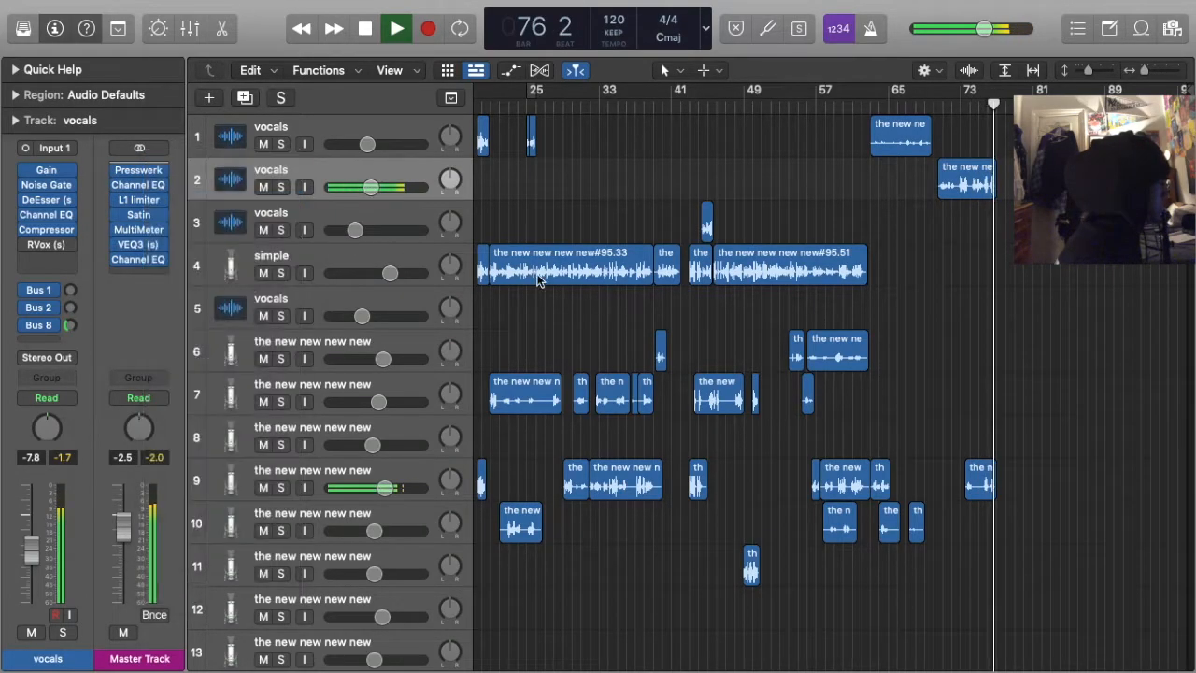
{"action": "left_click", "coordinate": [1037, 505]}
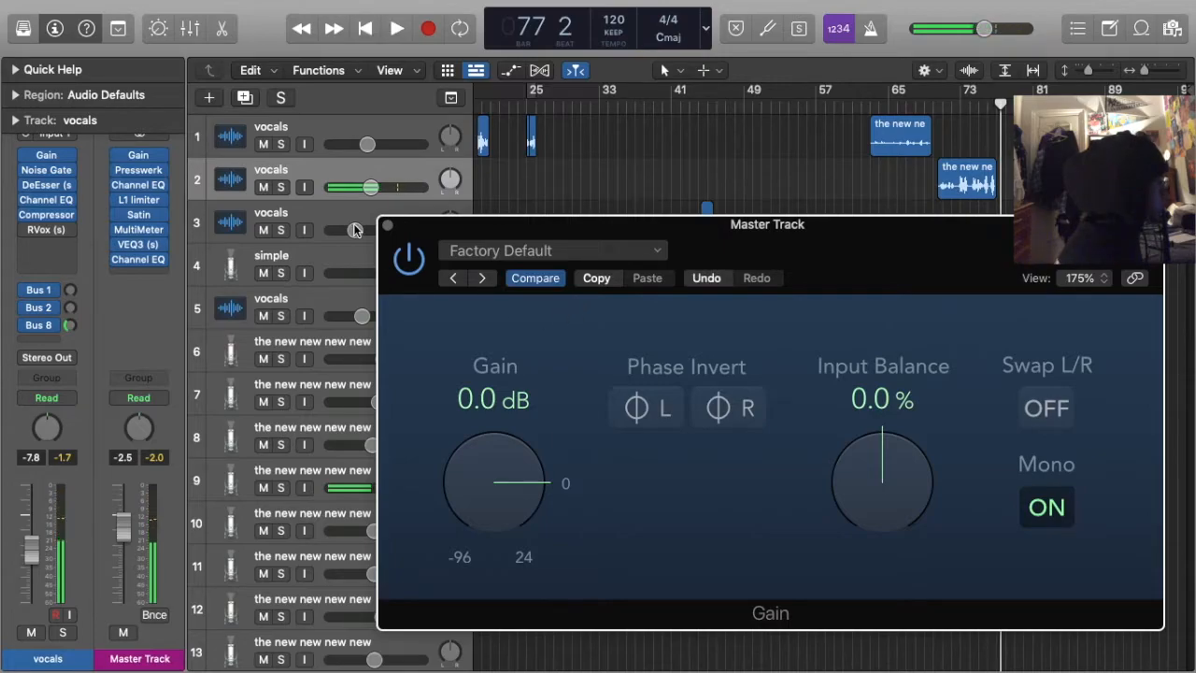
{"action": "left_click", "coordinate": [386, 225]}
Open the recent project simple 2 in place of the current one
{"action": "left_click", "coordinate": [142, 9]}
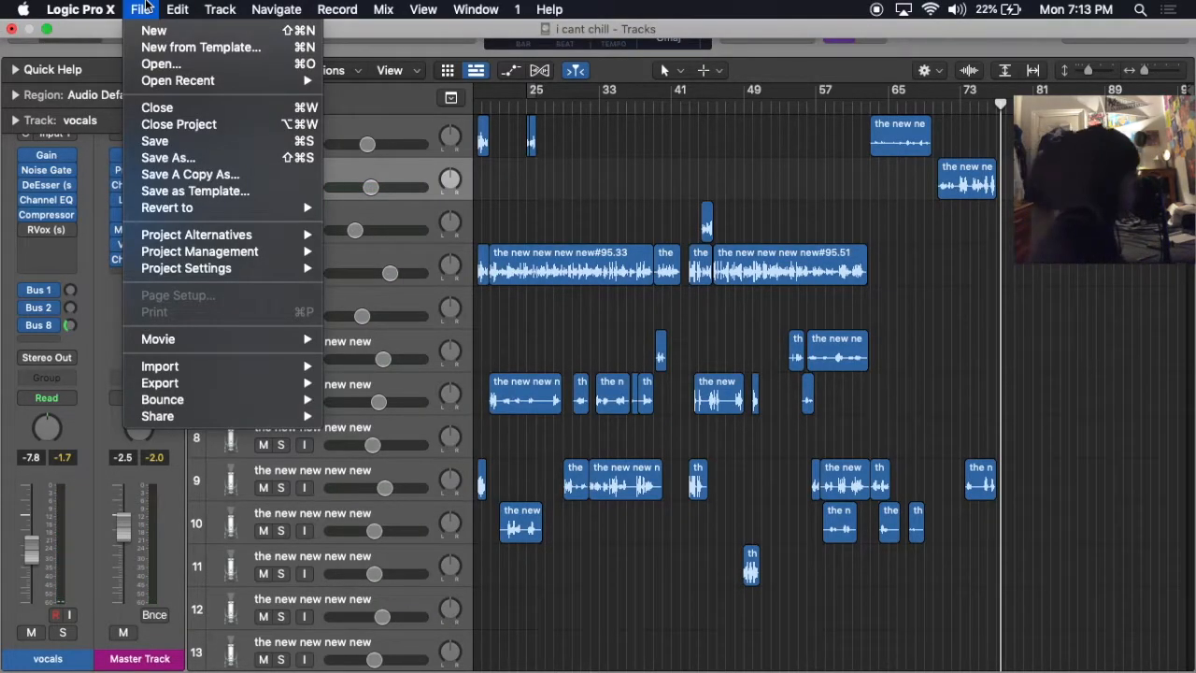
{"action": "mouse_move", "coordinate": [177, 80]}
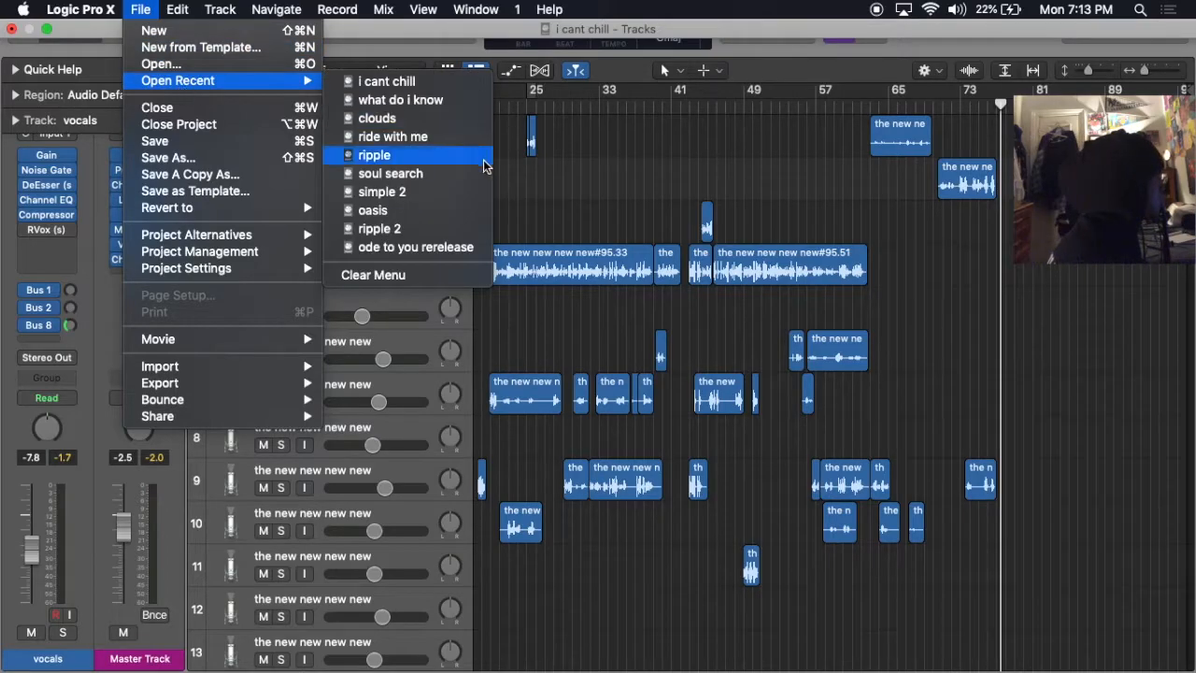
{"action": "left_click", "coordinate": [457, 186]}
{"action": "left_click", "coordinate": [744, 238]}
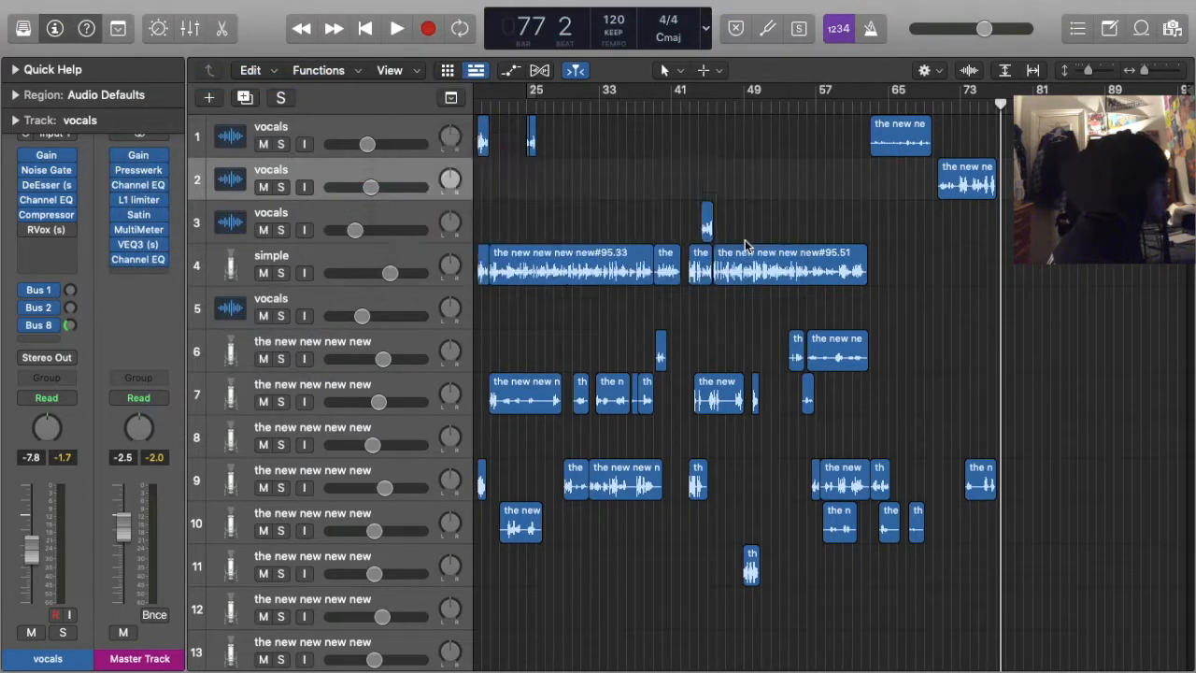
{"action": "left_click", "coordinate": [746, 239]}
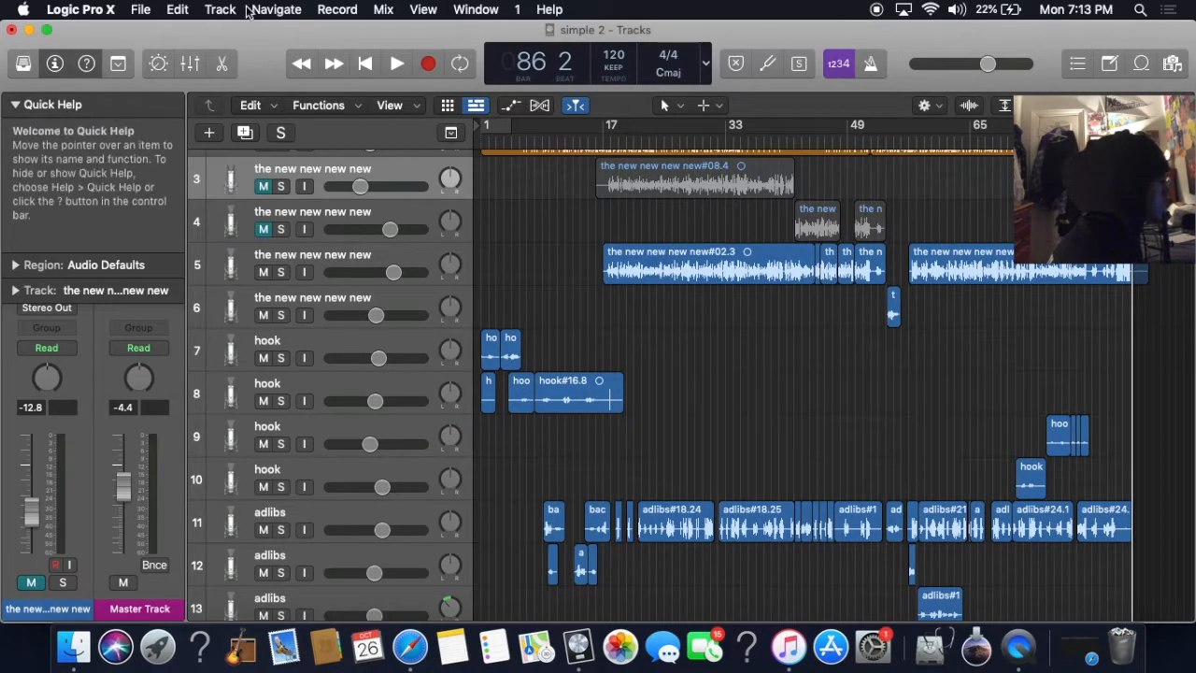
Play the simple 2 project from the beginning and look over its beat, vocal, hook and adlib tracks
{"action": "left_click", "coordinate": [365, 63]}
{"action": "key", "text": "space"}
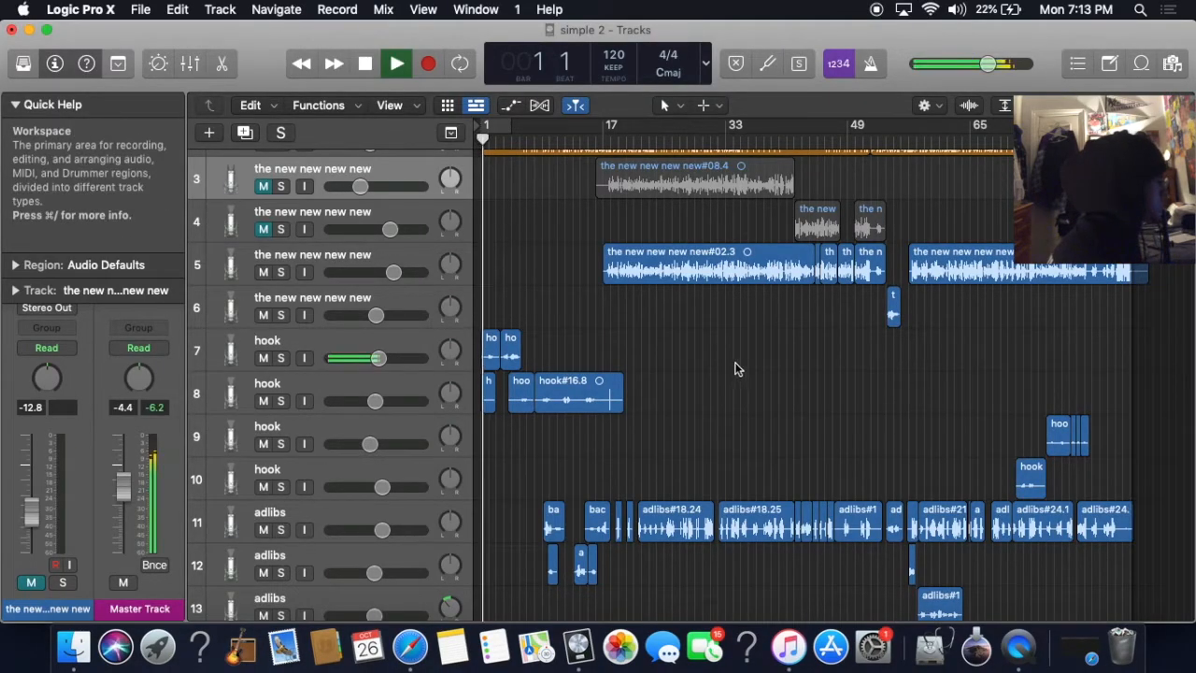
{"action": "scroll", "coordinate": [737, 361], "scroll_direction": "up", "scroll_amount": 3}
{"action": "key", "text": "space"}
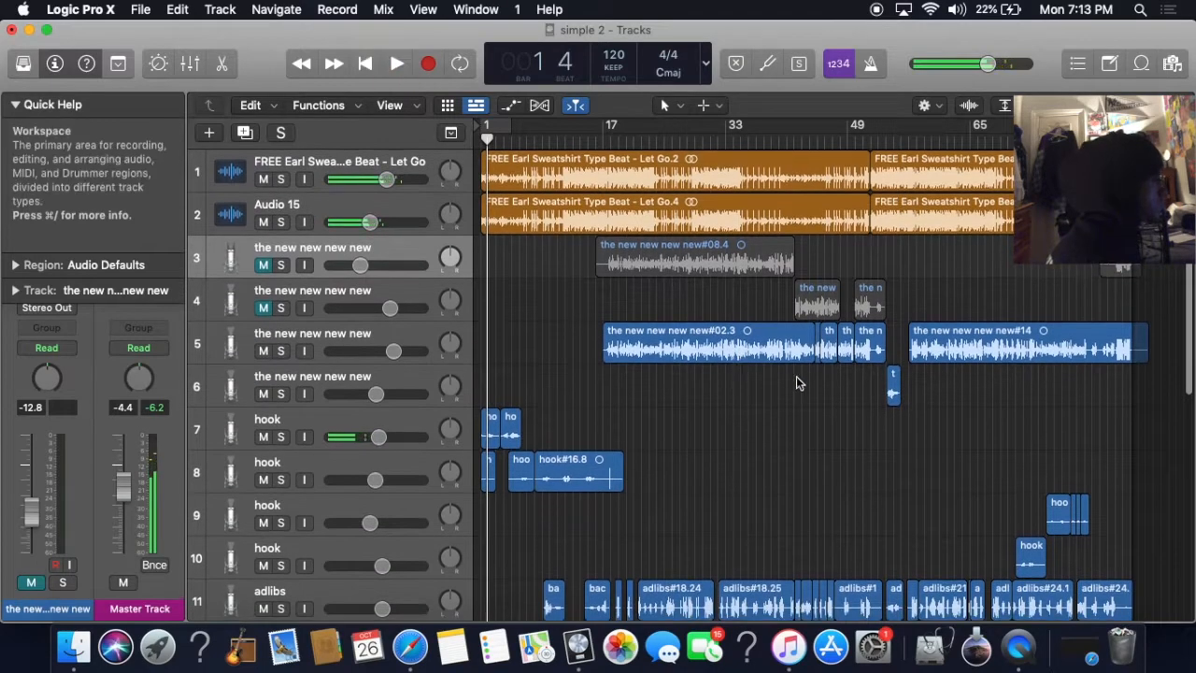
{"action": "left_click", "coordinate": [1108, 64]}
{"action": "left_click", "coordinate": [1109, 64]}
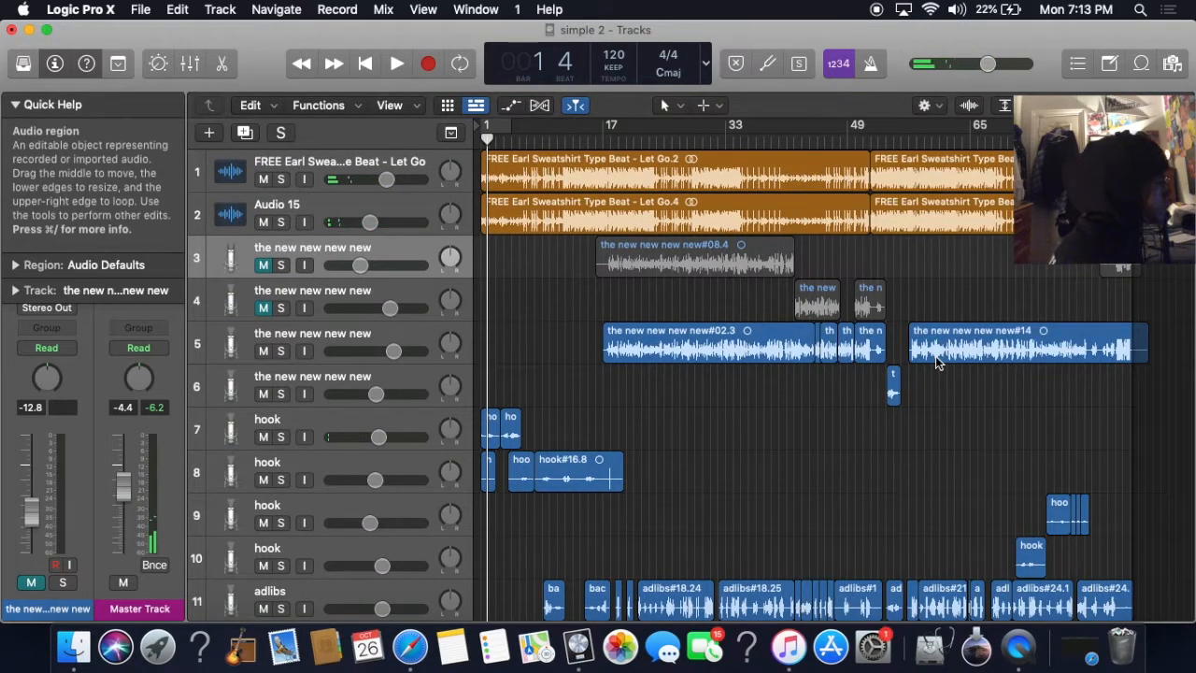
{"action": "key", "text": "space"}
{"action": "scroll", "coordinate": [763, 429], "scroll_direction": "down", "scroll_amount": 10}
{"action": "scroll", "coordinate": [747, 430], "scroll_direction": "up", "scroll_amount": 10}
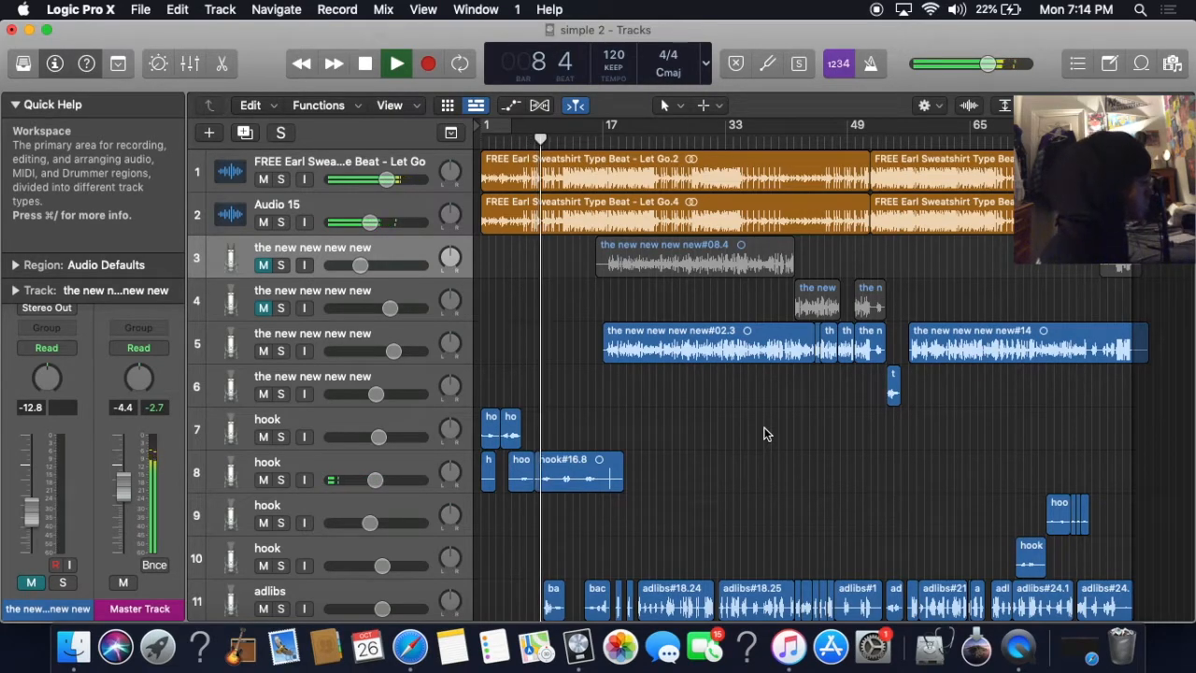
Set the DeEsser threshold on the first adlibs track to about -27.2
{"action": "left_click", "coordinate": [16, 108]}
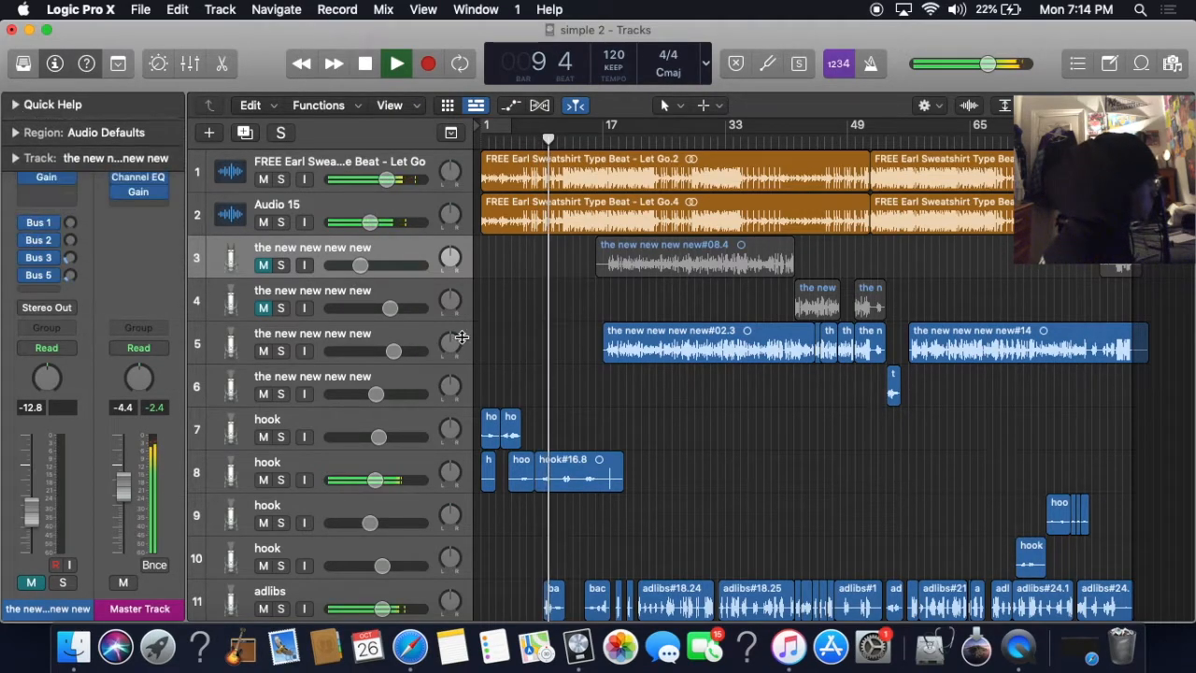
{"action": "scroll", "coordinate": [589, 411], "scroll_direction": "down", "scroll_amount": 5}
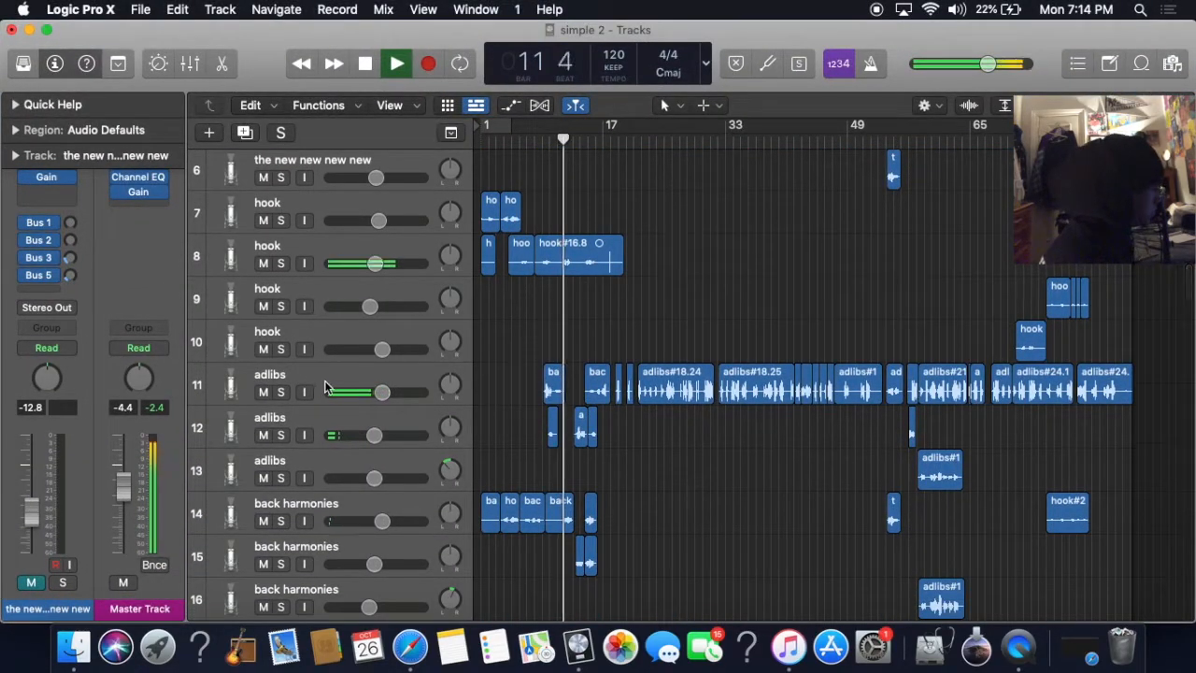
{"action": "left_click", "coordinate": [327, 374]}
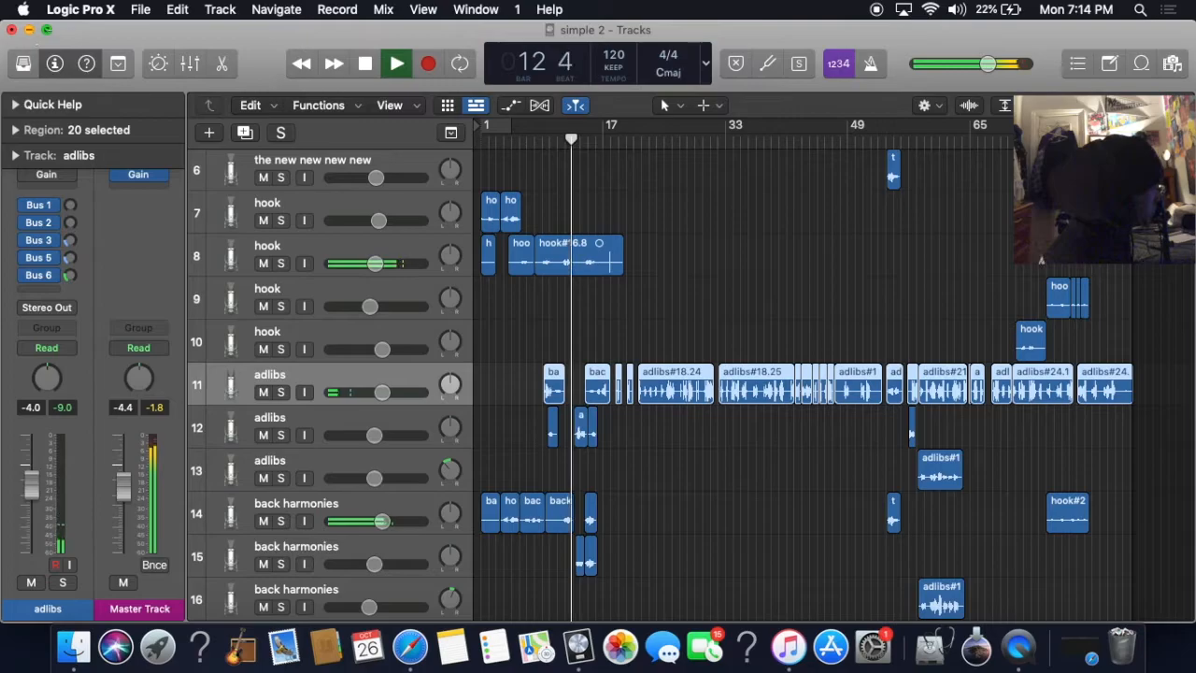
{"action": "left_click", "coordinate": [47, 29]}
{"action": "left_click", "coordinate": [46, 151]}
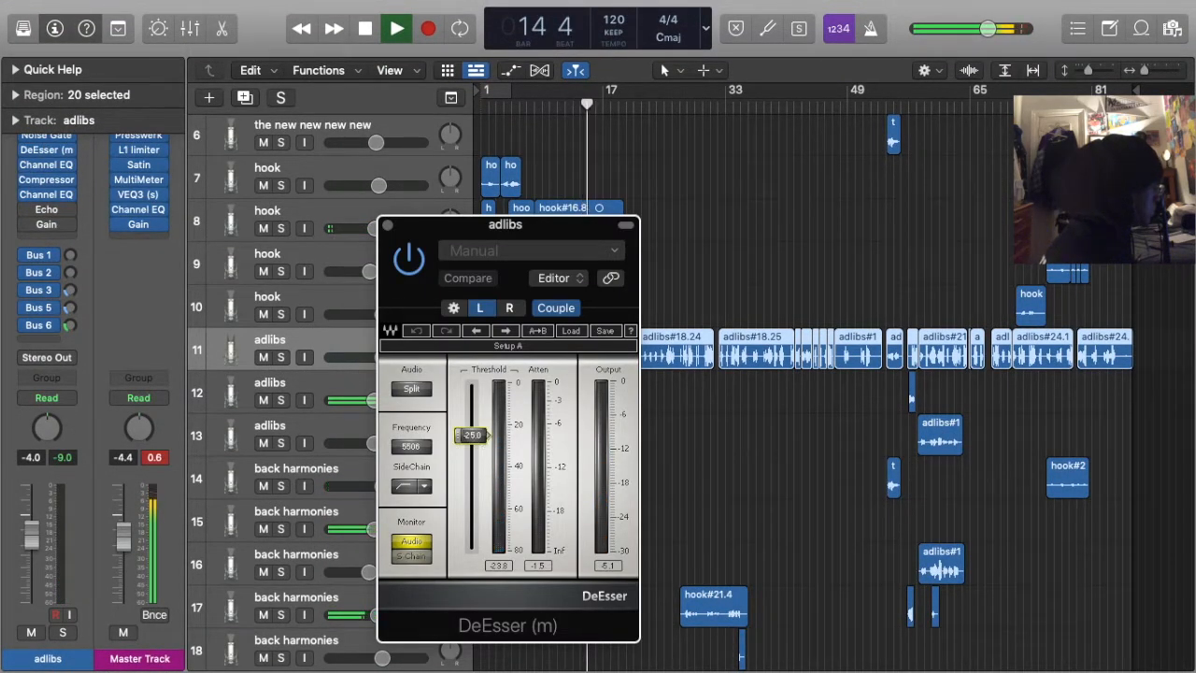
{"action": "left_click_drag", "start_coordinate": [470, 434], "coordinate": [471, 436]}
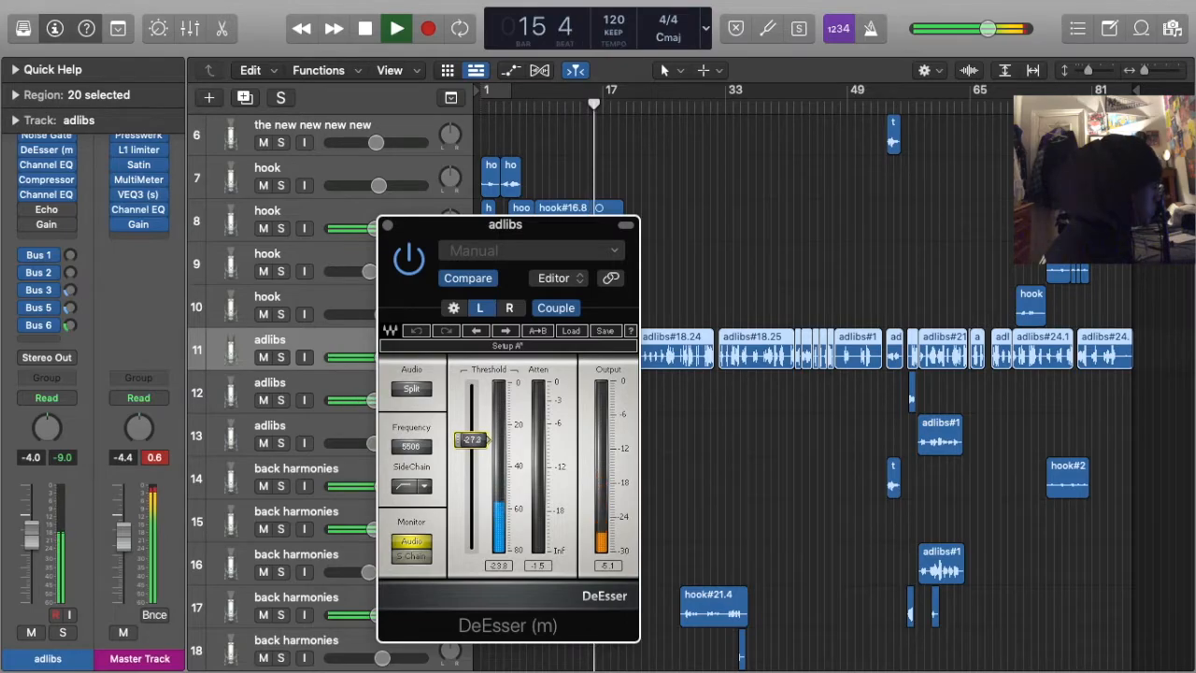
{"action": "left_click", "coordinate": [390, 230]}
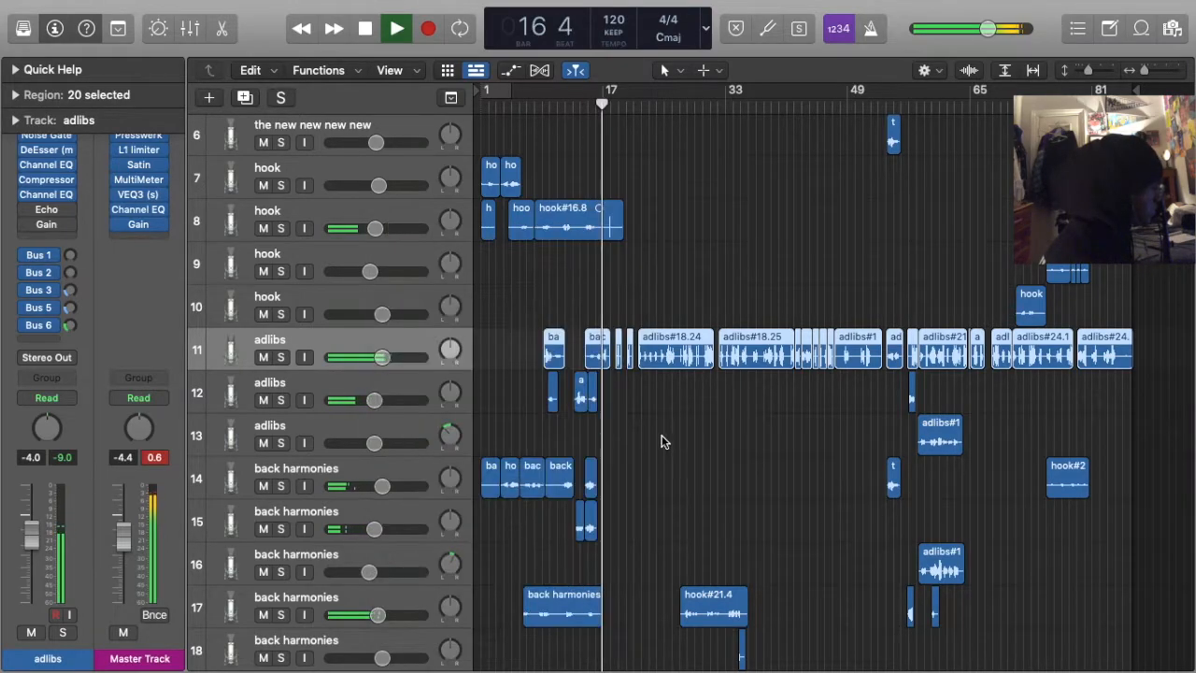
Look over the RVox settings on vocal track 5
{"action": "left_click", "coordinate": [710, 437]}
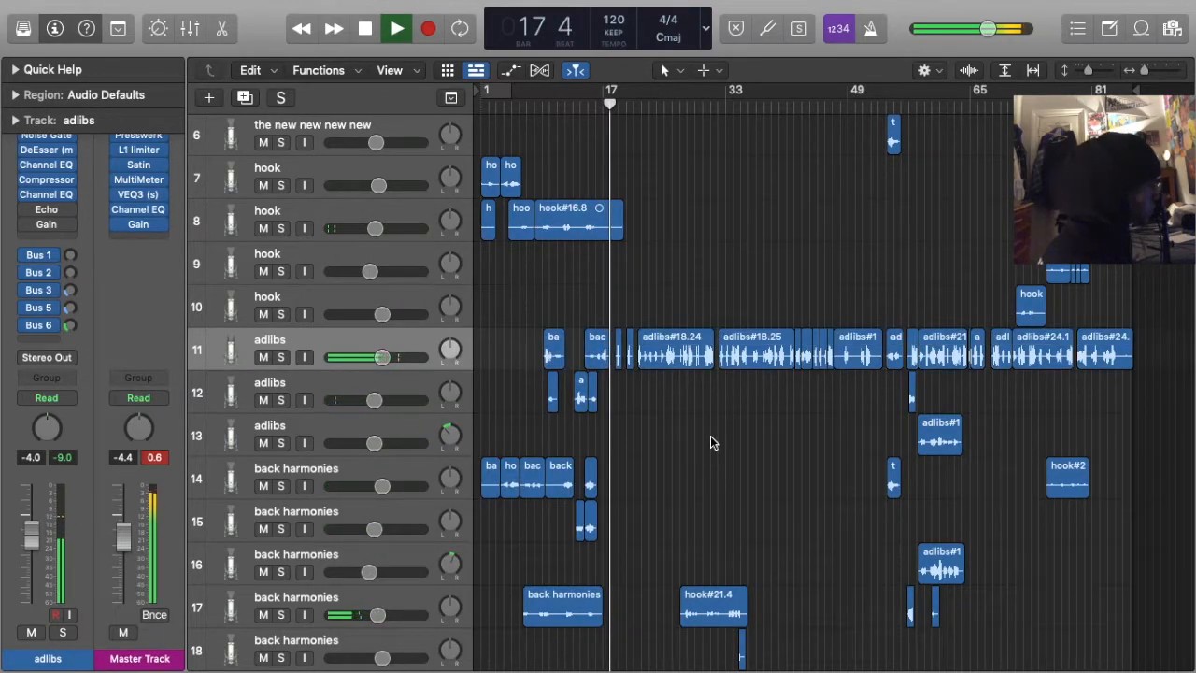
{"action": "scroll", "coordinate": [710, 439], "scroll_direction": "up", "scroll_amount": 5}
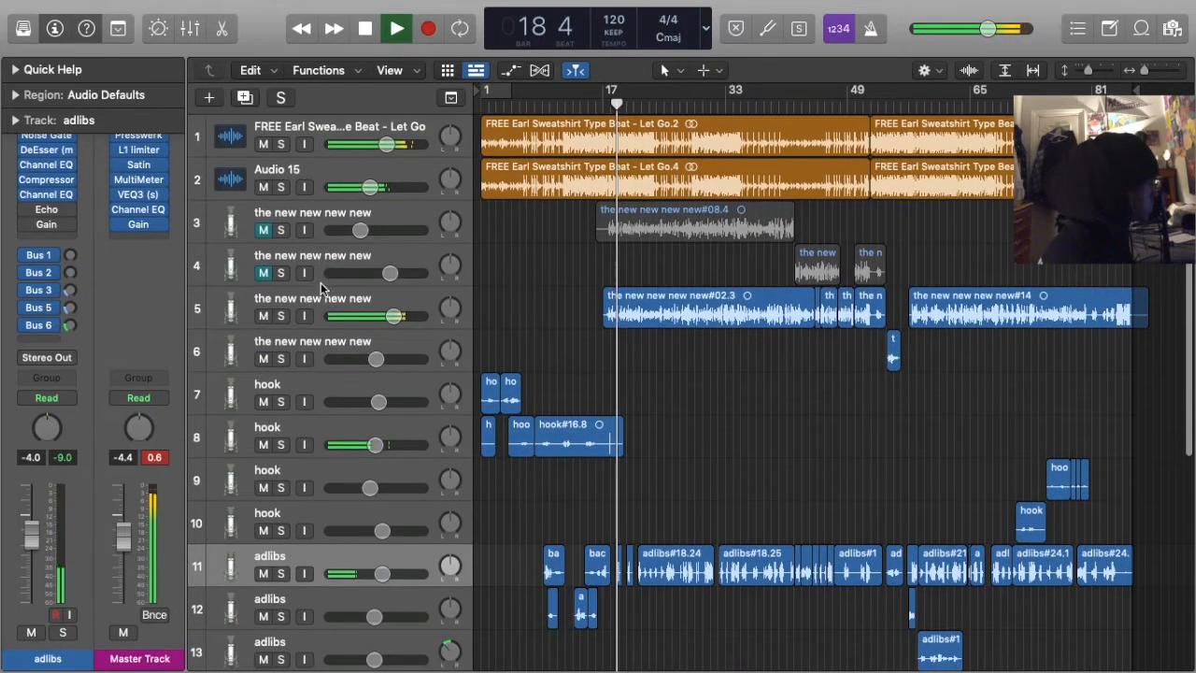
{"action": "left_click", "coordinate": [322, 291]}
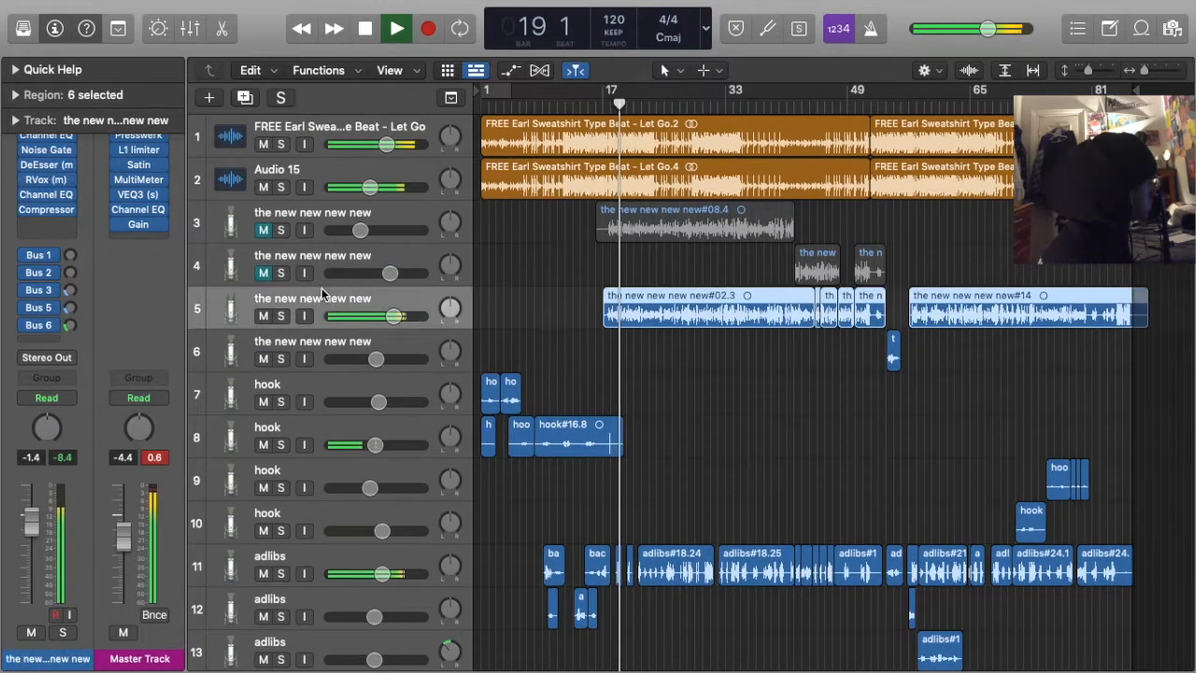
{"action": "left_click", "coordinate": [47, 180]}
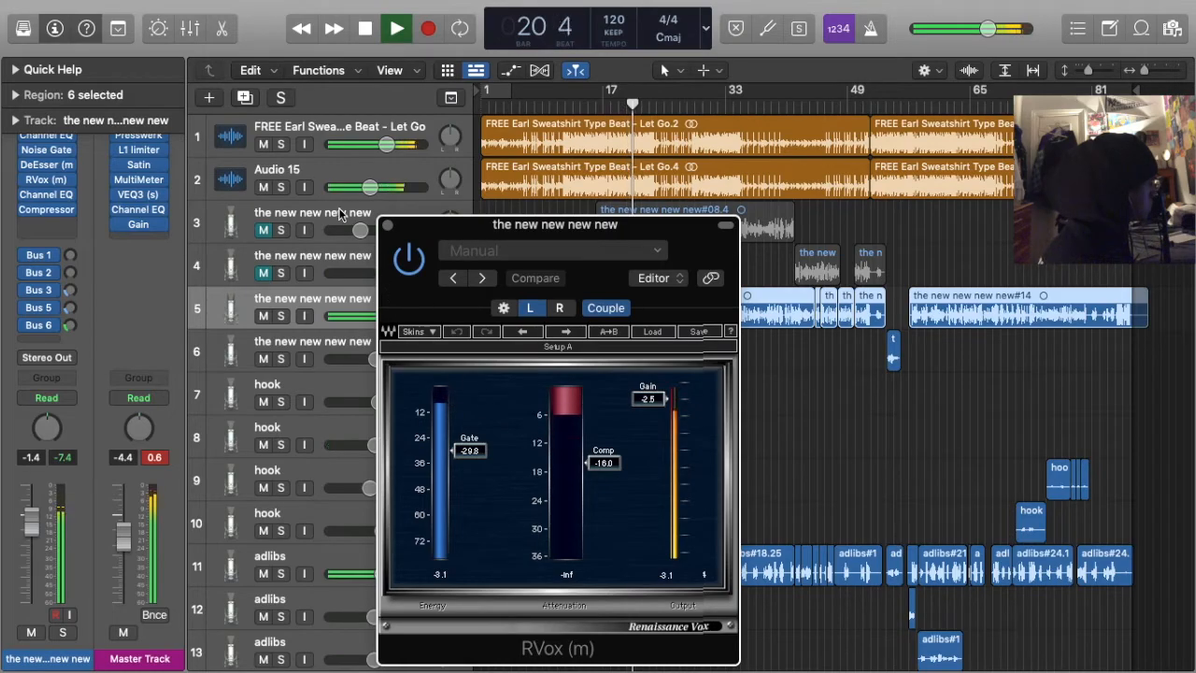
{"action": "left_click", "coordinate": [47, 179]}
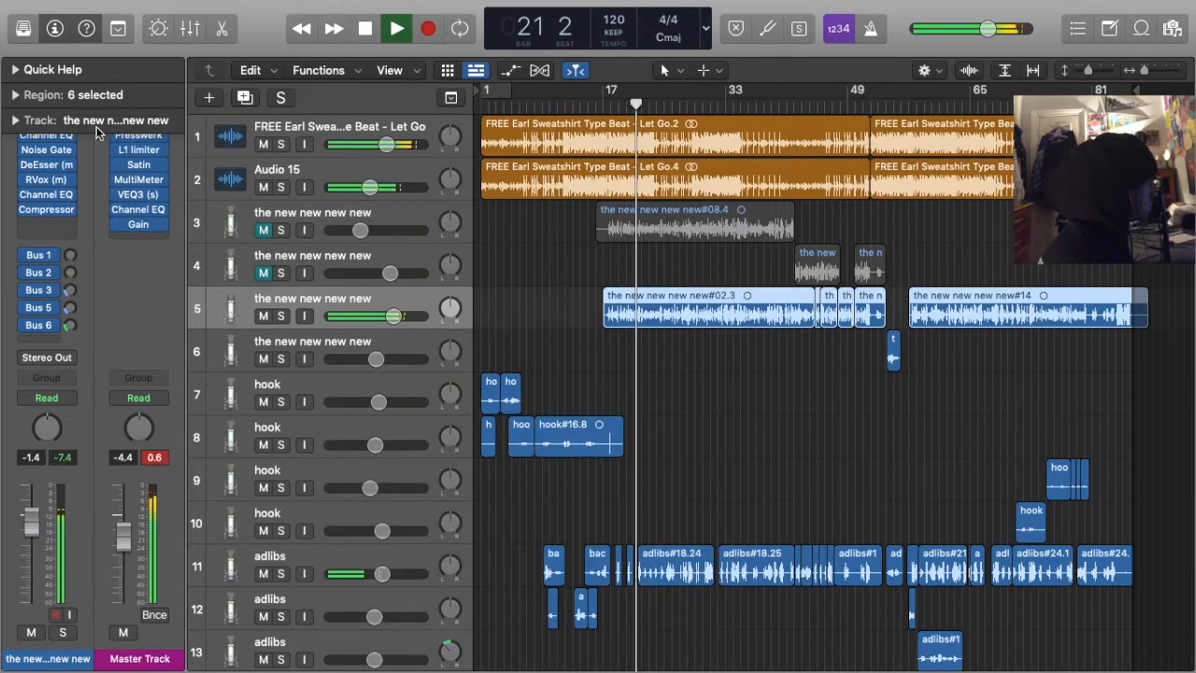
In the Channel EQ after RVox on vocal track 5, set the high cut to 20000 Hz and move the 2480 Hz band to 6350 Hz at +1.2 dB
{"action": "left_click", "coordinate": [47, 195]}
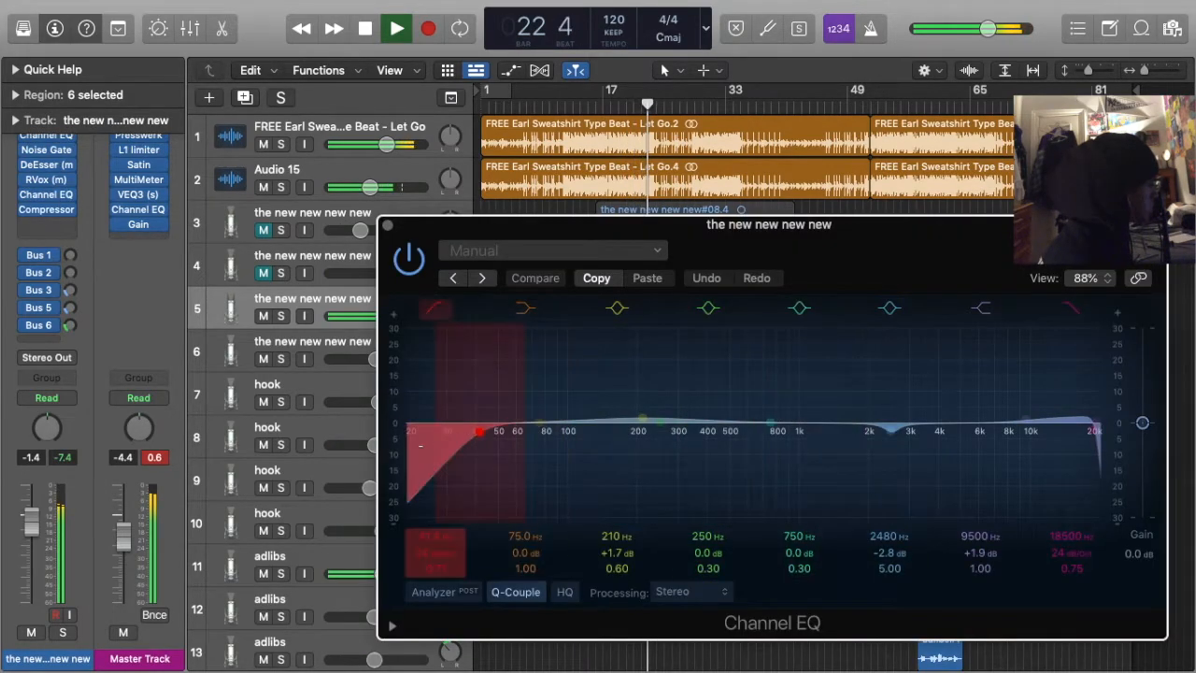
{"action": "left_click_drag", "start_coordinate": [1094, 432], "coordinate": [1141, 426]}
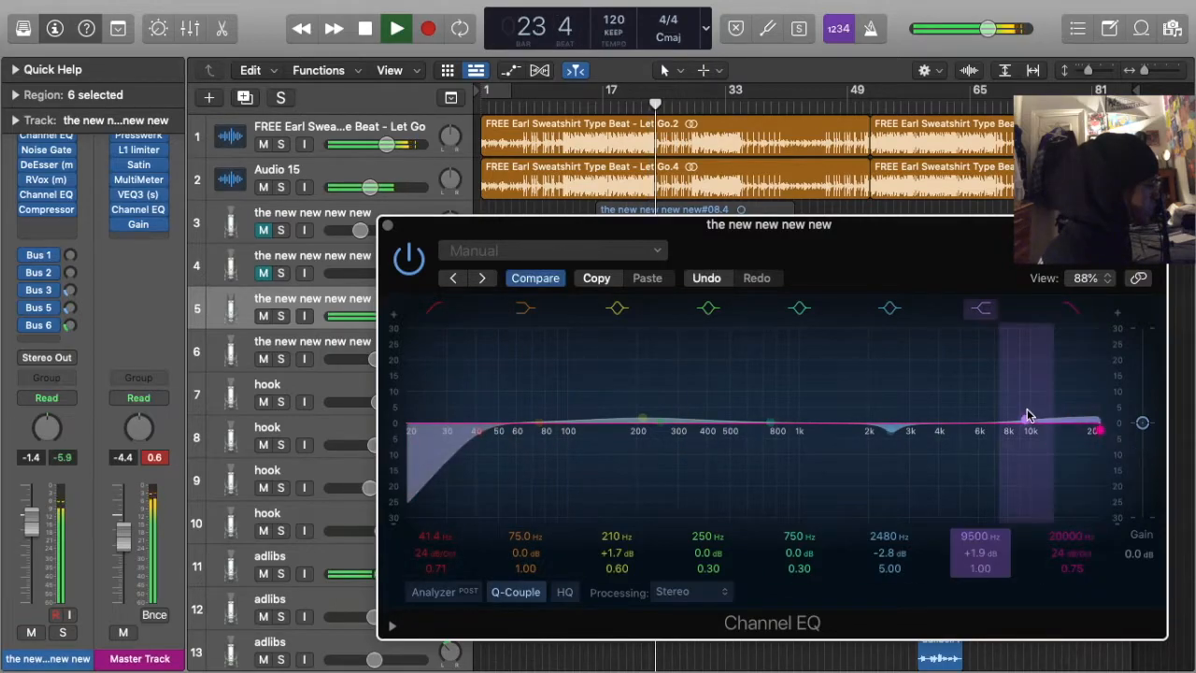
{"action": "left_click_drag", "start_coordinate": [907, 438], "coordinate": [936, 421]}
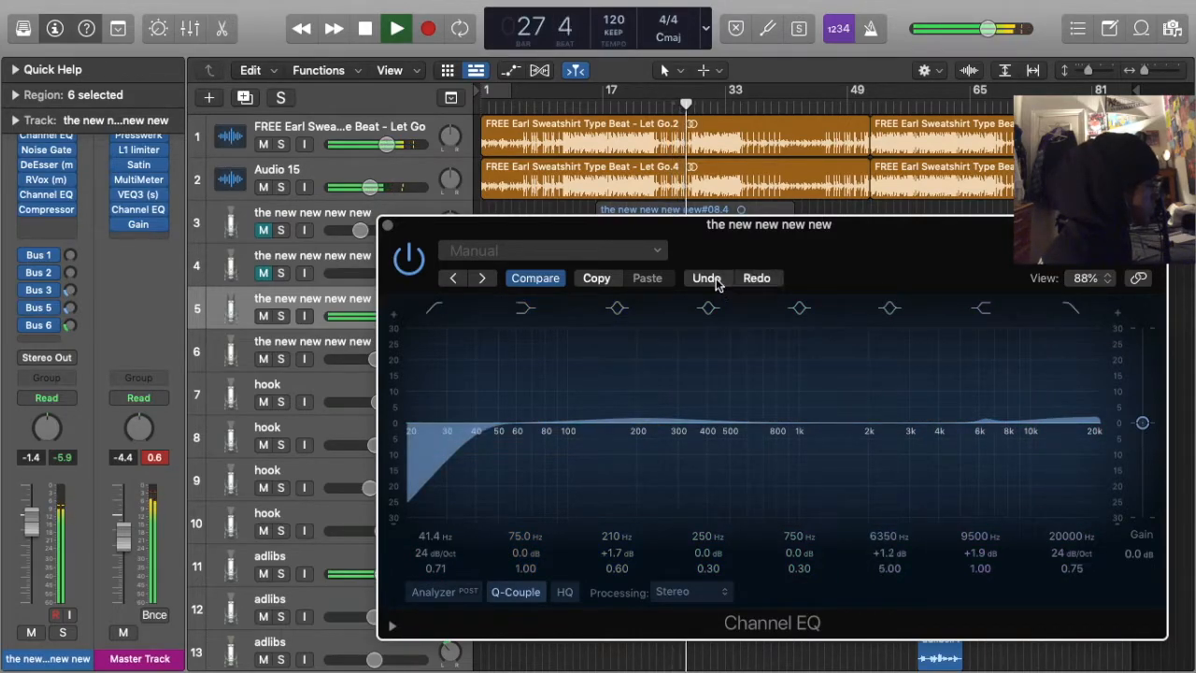
{"action": "left_click", "coordinate": [385, 226]}
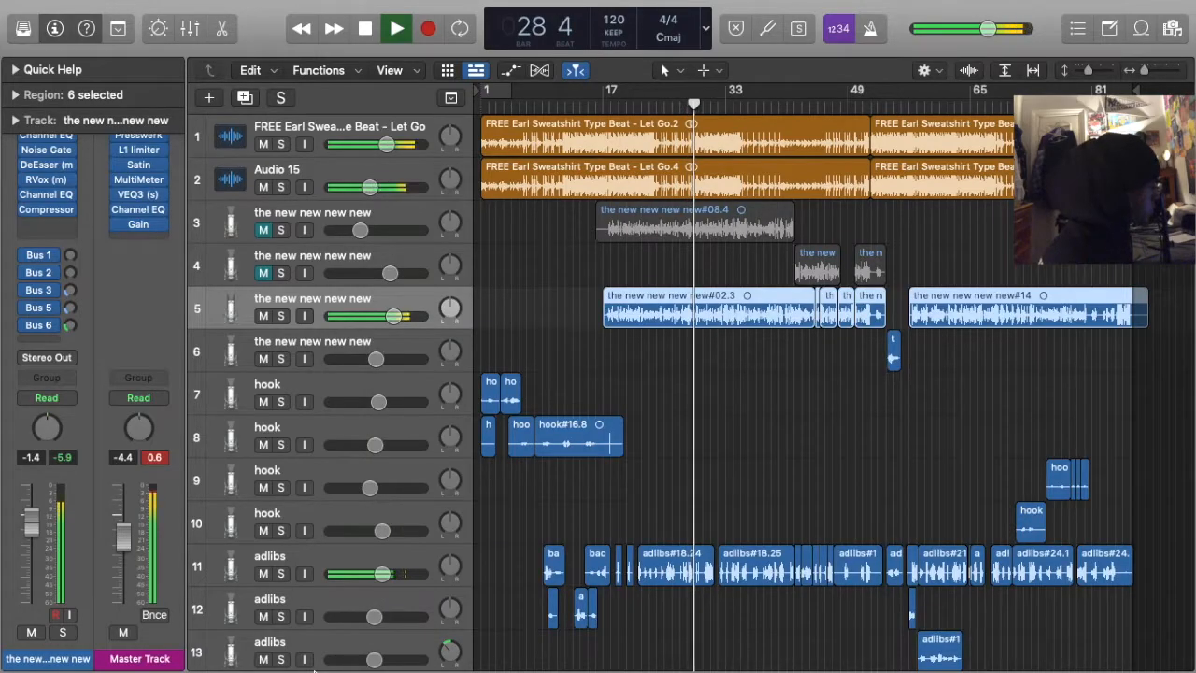
Switch to Safari and search Google for "zygote" in a new tab
{"action": "mouse_move", "coordinate": [283, 649]}
{"action": "left_click", "coordinate": [409, 647]}
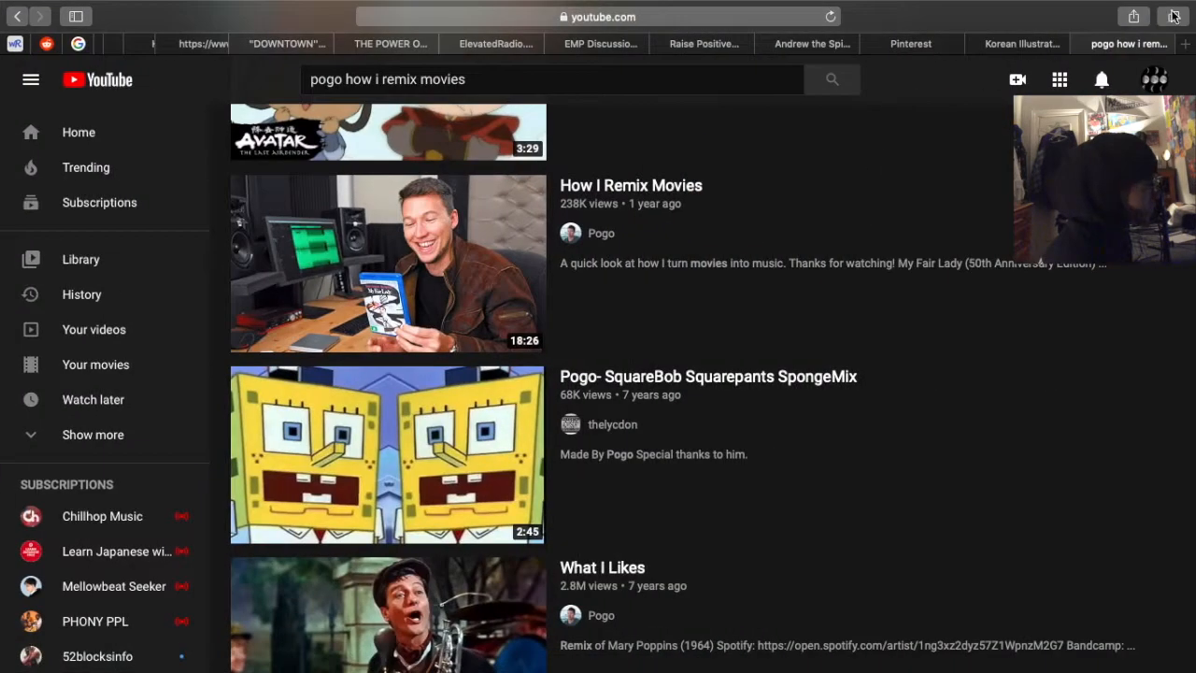
{"action": "left_click", "coordinate": [1178, 42]}
{"action": "type", "text": "zy"}
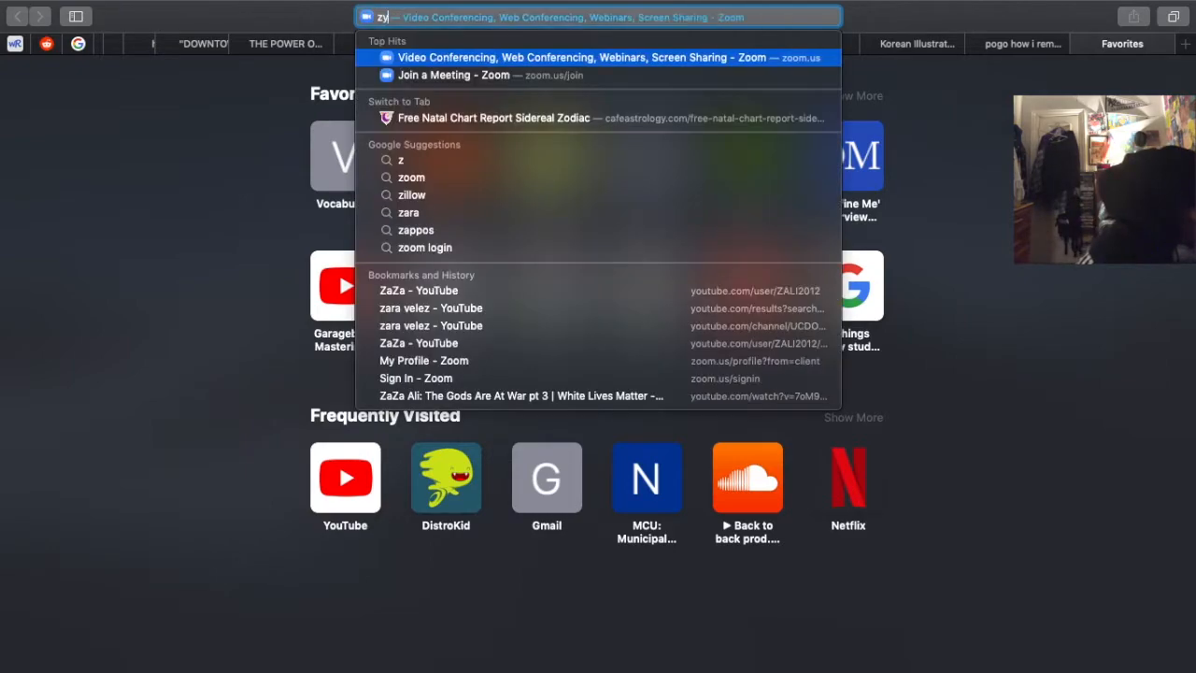
{"action": "type", "text": "gote"}
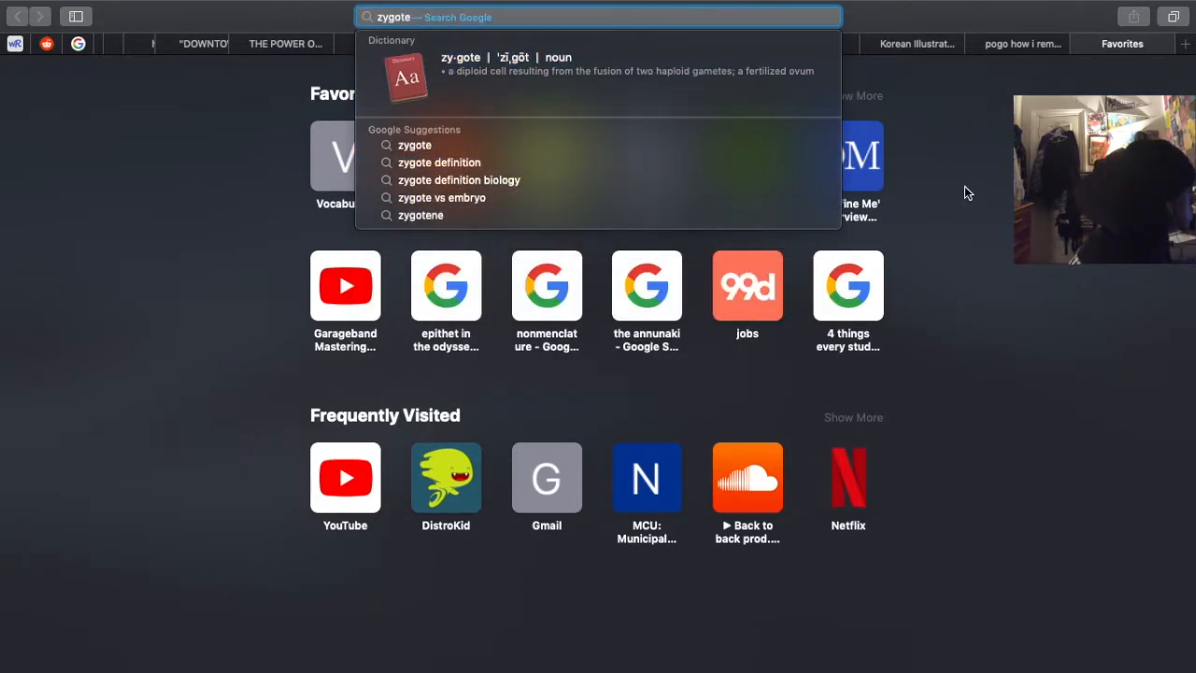
{"action": "key", "text": "Return"}
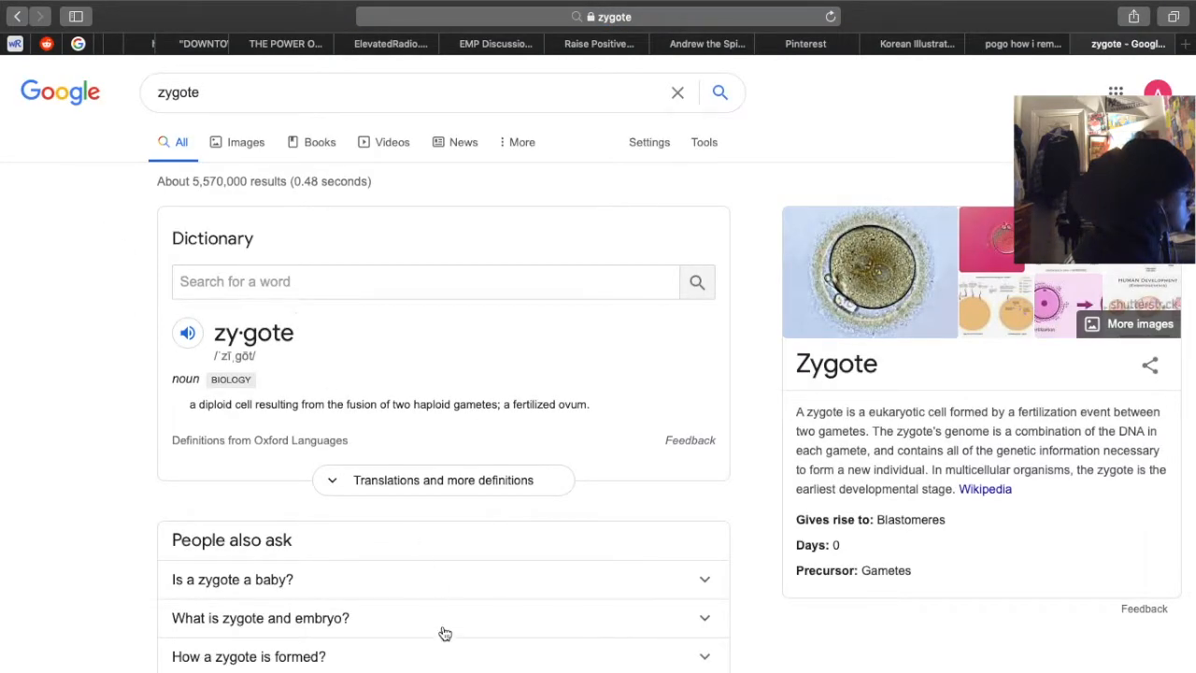
Return to Logic Pro and swap the DeEsser with the first Channel EQ on vocal track 5, placing the DeEsser before the Noise Gate
{"action": "mouse_move", "coordinate": [448, 669]}
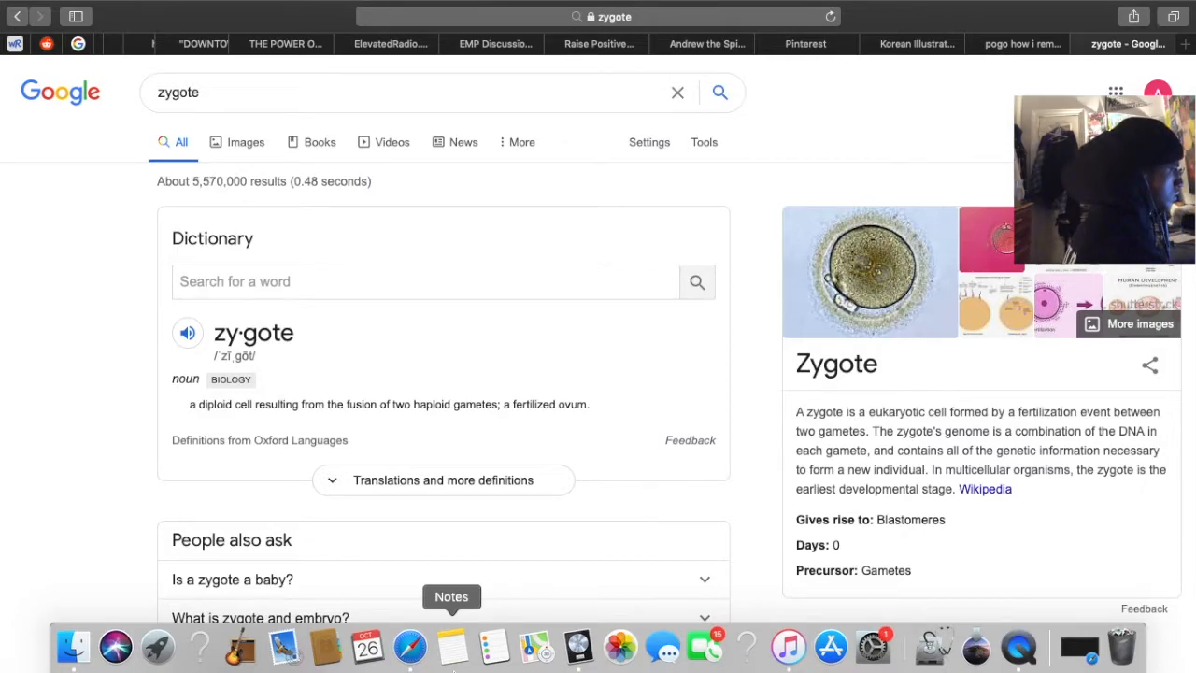
{"action": "left_click", "coordinate": [579, 656]}
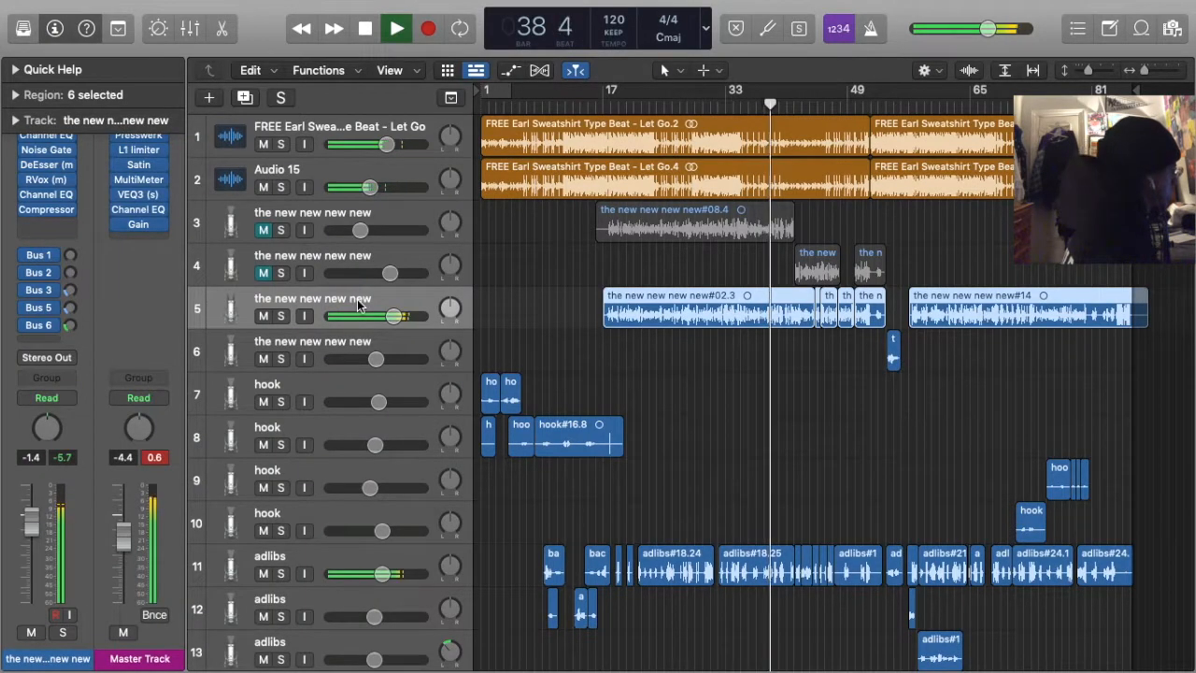
{"action": "mouse_move", "coordinate": [40, 165]}
{"action": "left_mouse_down"}
{"action": "mouse_move", "coordinate": [40, 128]}
{"action": "mouse_move", "coordinate": [45, 166]}
{"action": "left_mouse_up"}
{"action": "left_click", "coordinate": [675, 376]}
In the mixer, set vocal track 5's Gain plug-in to -2.3 dB and check an adlibs track's Gain setting with playback stopped
{"action": "mouse_move", "coordinate": [70, 6]}
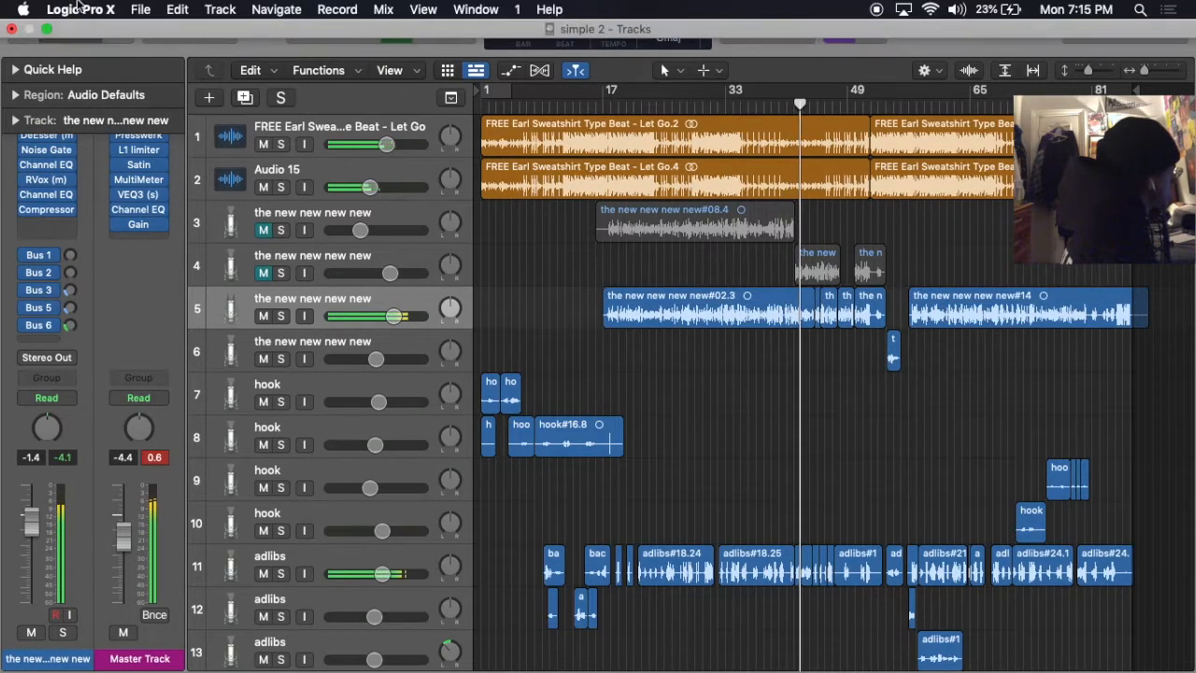
{"action": "key", "text": "x"}
{"action": "scroll", "coordinate": [708, 427], "scroll_direction": "up", "scroll_amount": 10}
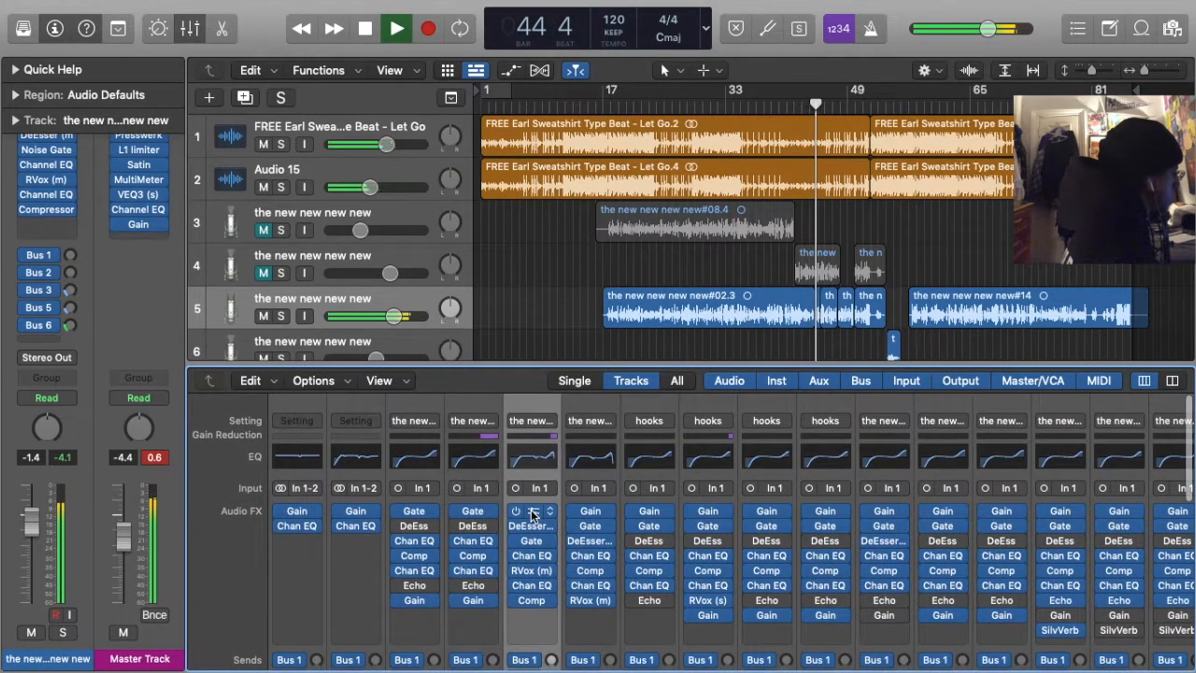
{"action": "left_click", "coordinate": [531, 512]}
{"action": "mouse_move", "coordinate": [494, 489]}
{"action": "left_mouse_down"}
{"action": "mouse_move", "coordinate": [494, 512]}
{"action": "mouse_move", "coordinate": [496, 493]}
{"action": "left_mouse_up"}
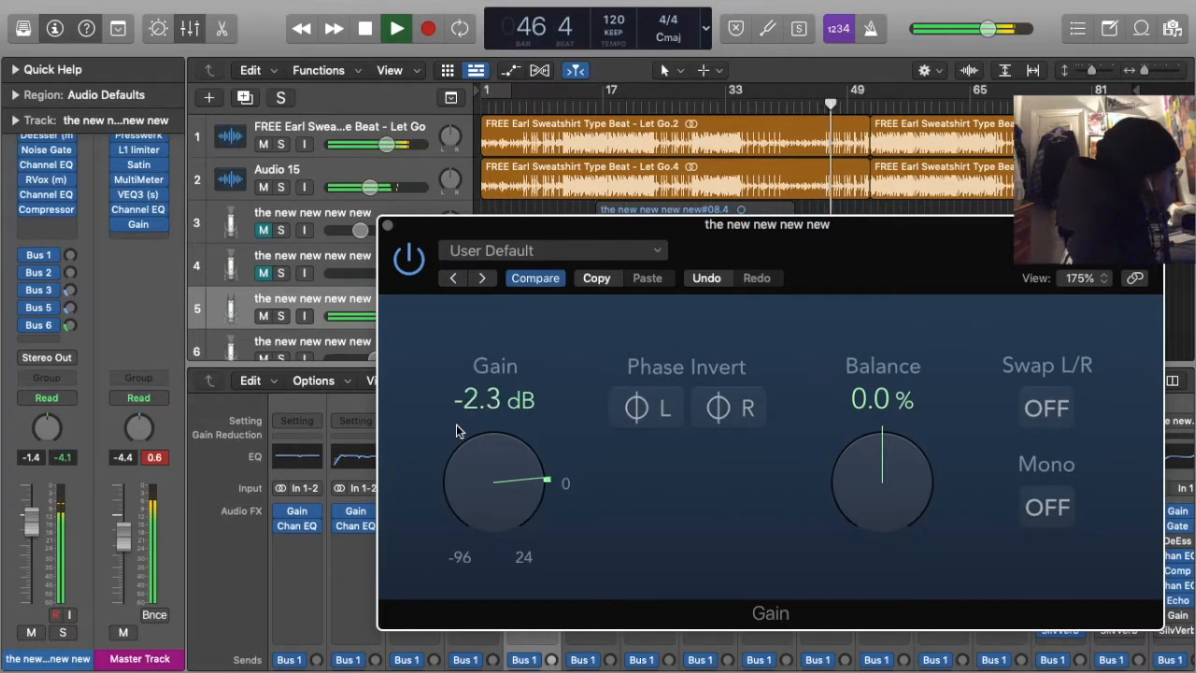
{"action": "key", "text": "super+w"}
{"action": "key", "text": "space"}
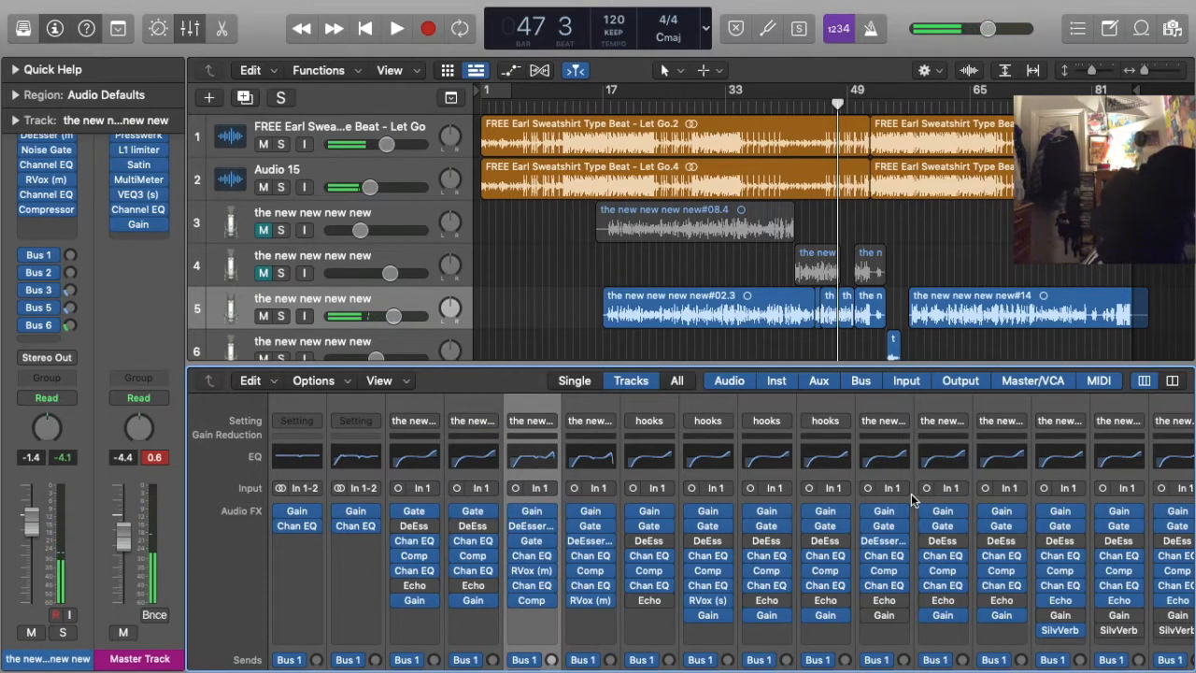
{"action": "left_click", "coordinate": [1005, 513]}
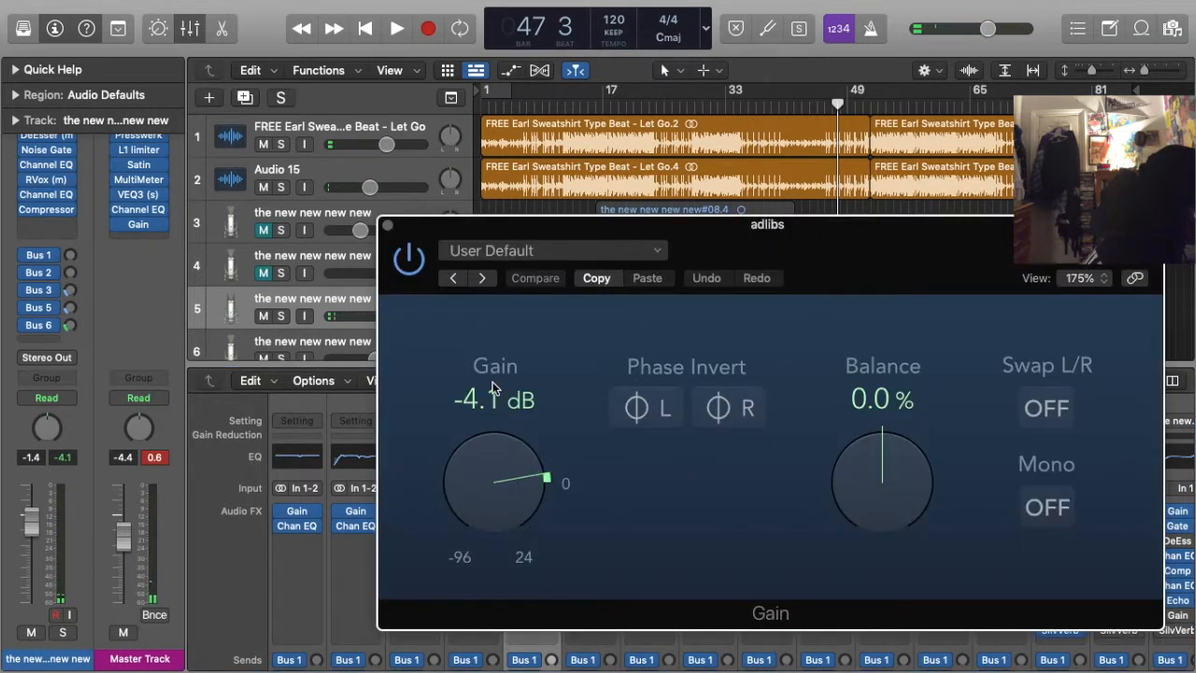
{"action": "left_click", "coordinate": [386, 226]}
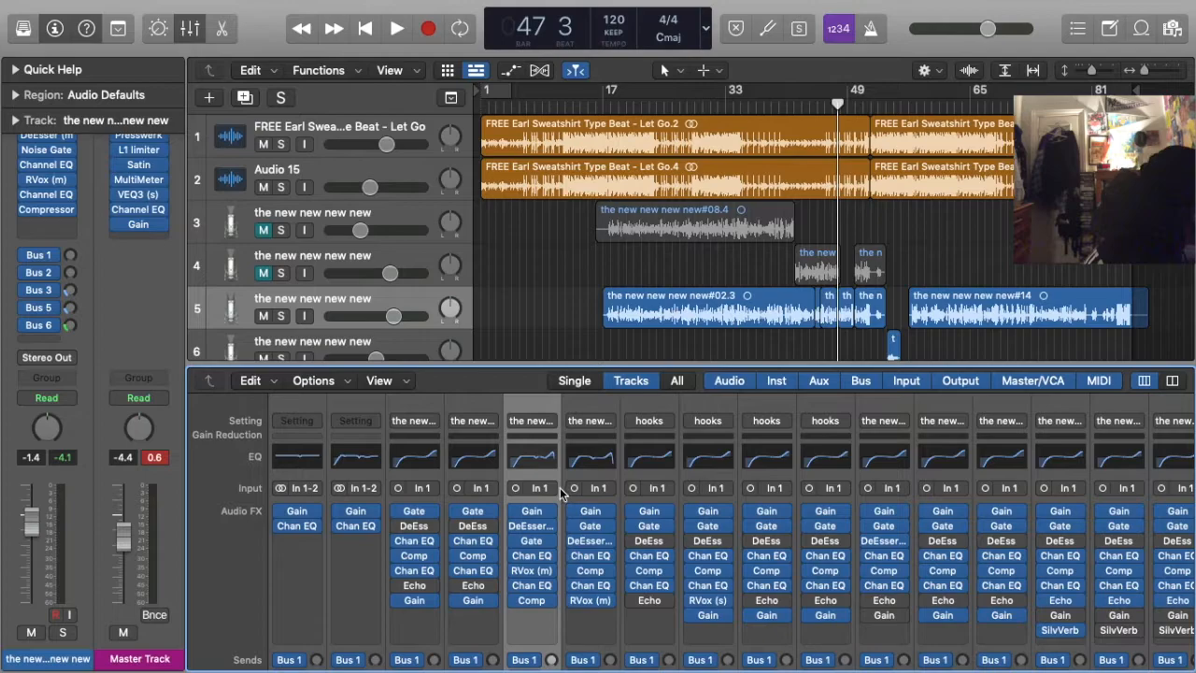
Reset vocal track 5's Gain plug-in to -3.6 dB and resume playback to hear the level
{"action": "scroll", "coordinate": [530, 540], "scroll_direction": "down", "scroll_amount": 3}
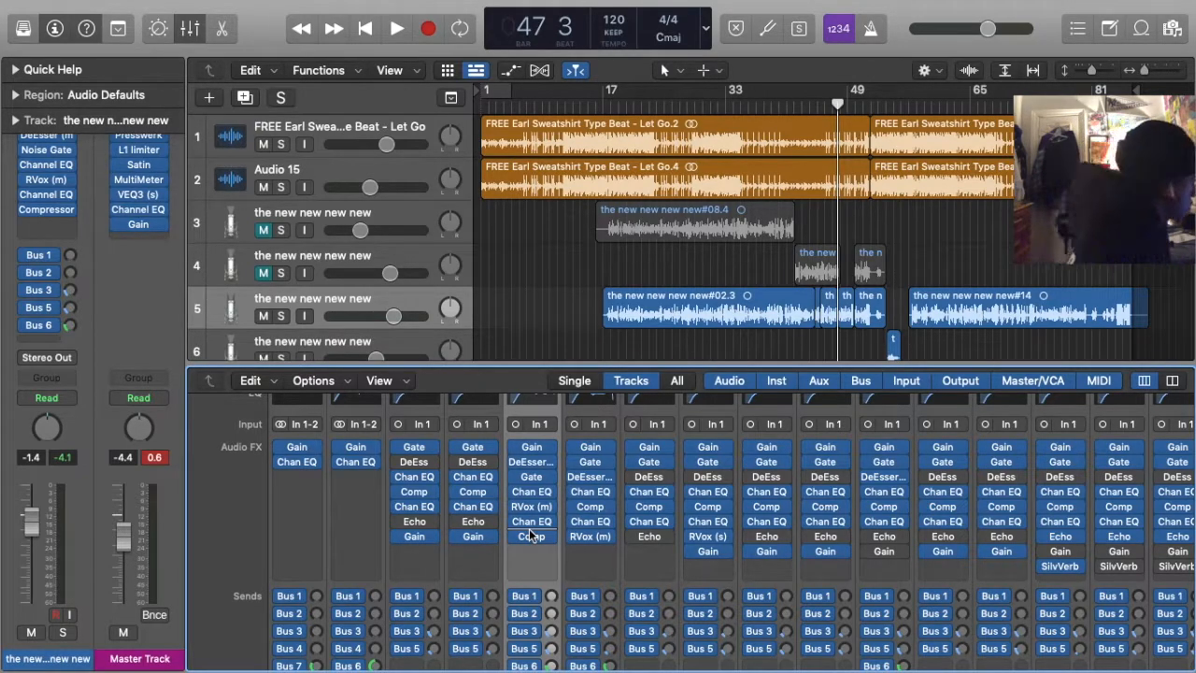
{"action": "left_click", "coordinate": [526, 451]}
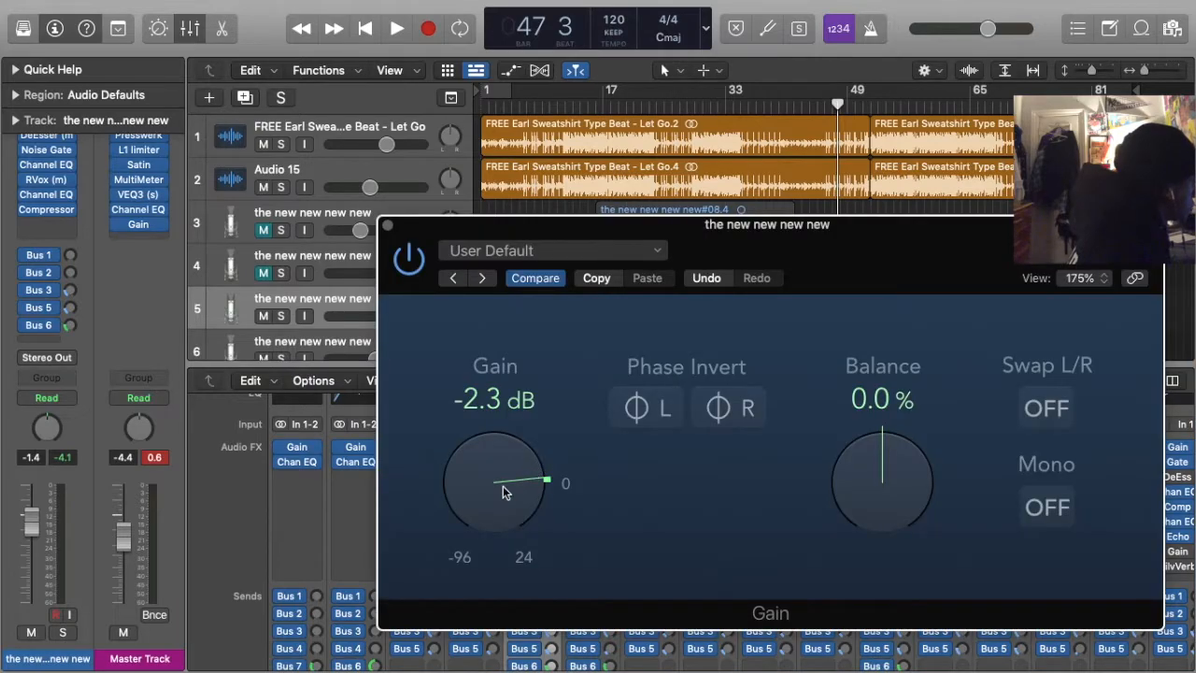
{"action": "key", "text": "space"}
{"action": "left_click_drag", "start_coordinate": [488, 488], "coordinate": [492, 425]}
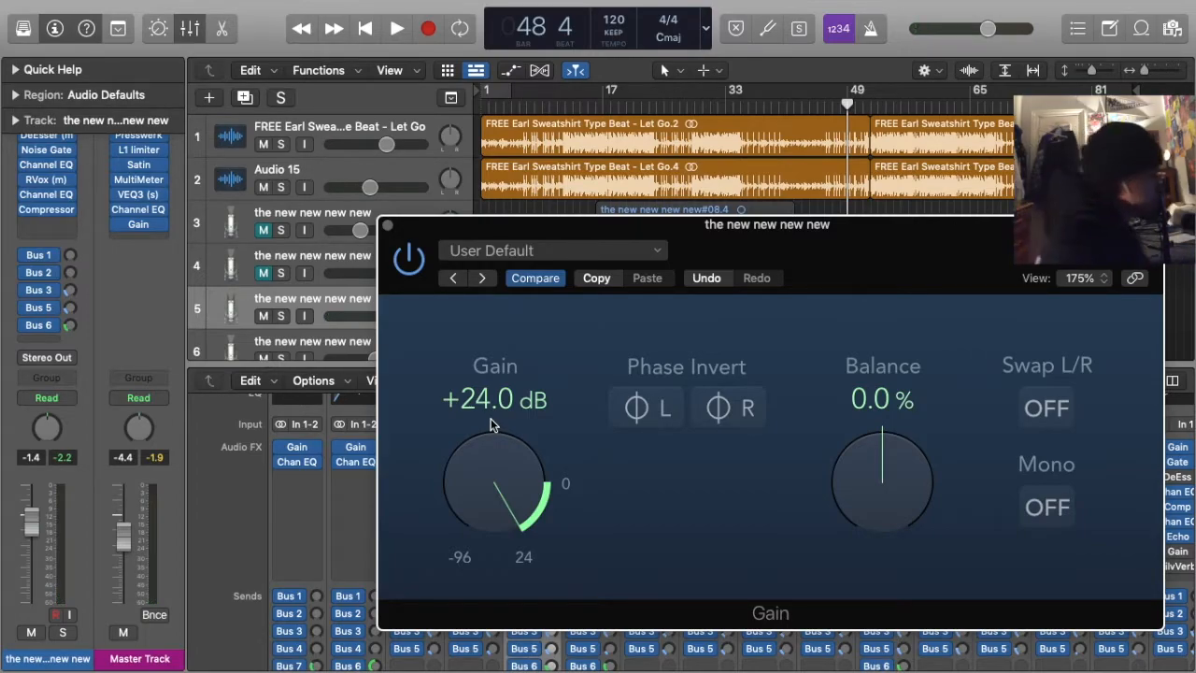
{"action": "left_click_drag", "start_coordinate": [516, 459], "coordinate": [521, 539]}
{"action": "left_click_drag", "start_coordinate": [520, 549], "coordinate": [521, 561]}
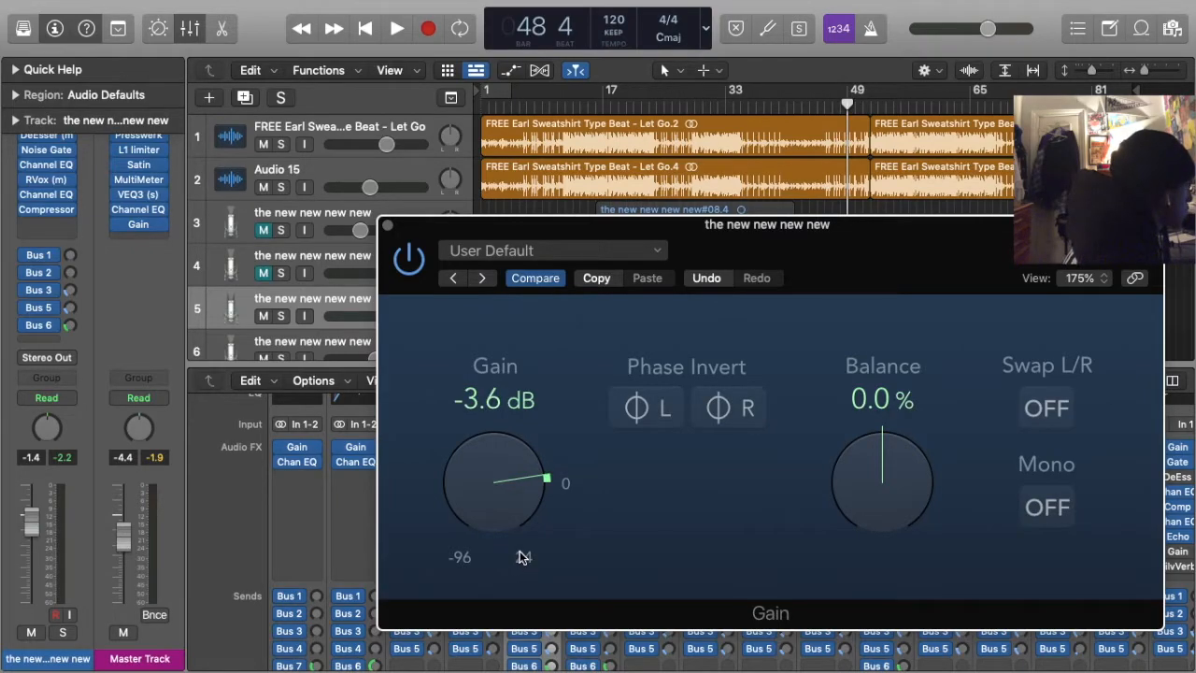
{"action": "left_click", "coordinate": [389, 229]}
{"action": "key", "text": "space"}
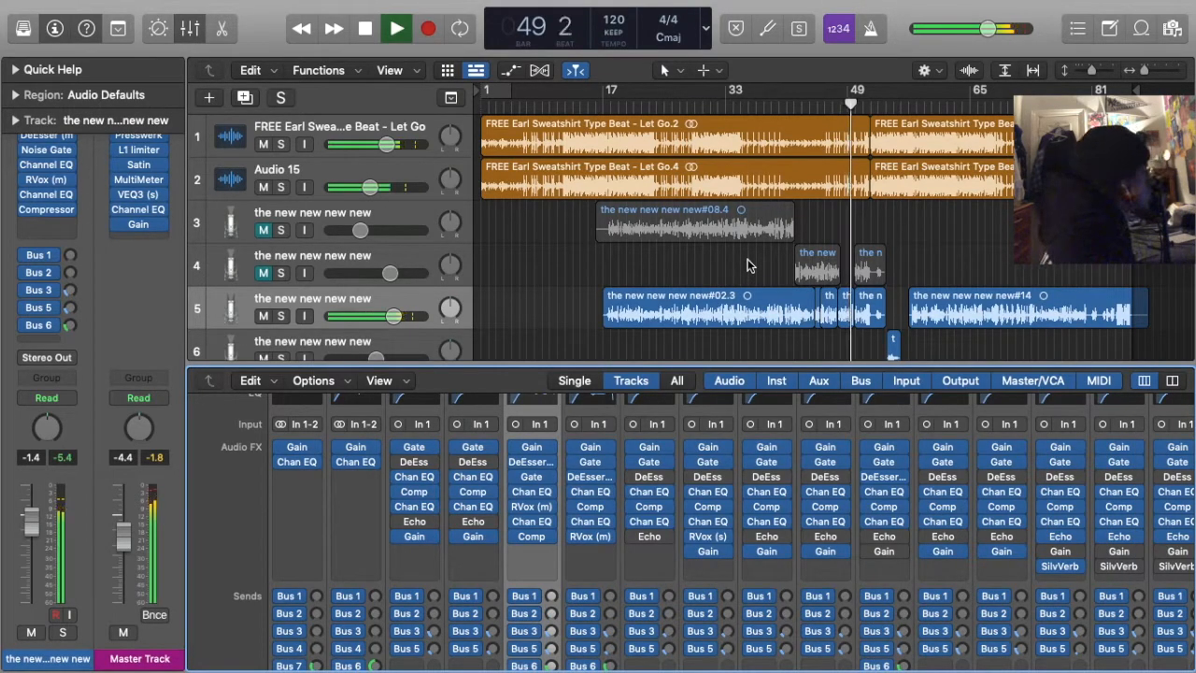
Raise the gain on vocal track 5 to -1.8 dB during playback
{"action": "left_click", "coordinate": [530, 449]}
{"action": "left_click_drag", "start_coordinate": [488, 502], "coordinate": [487, 497]}
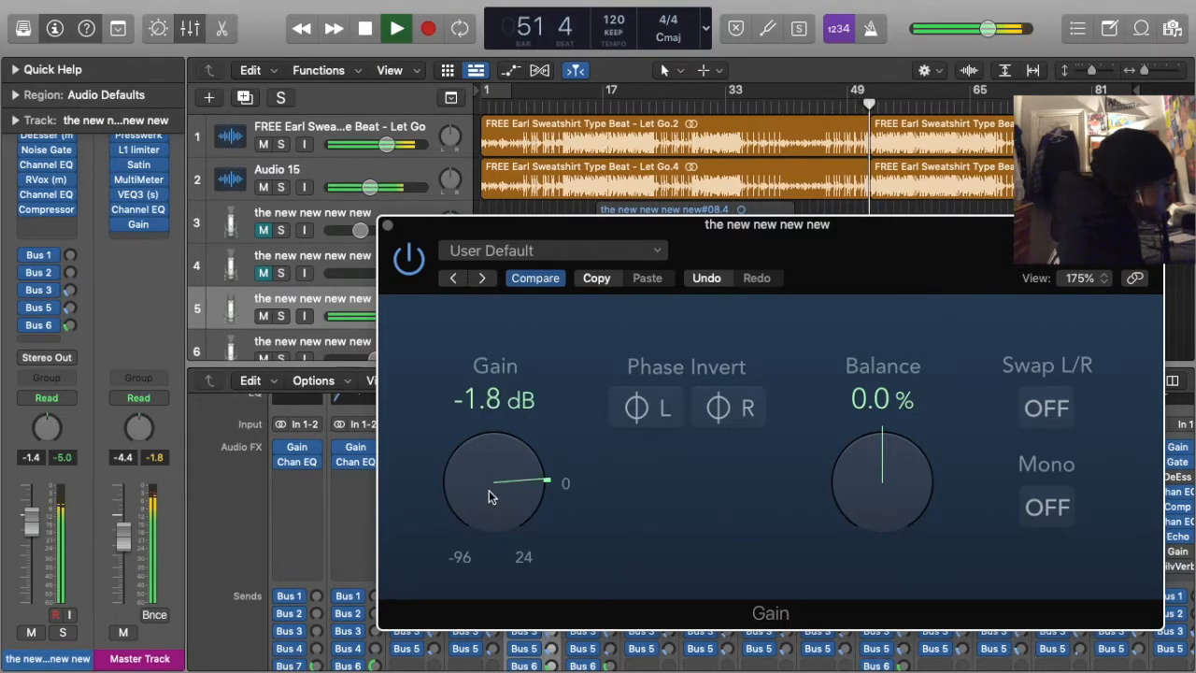
{"action": "left_click", "coordinate": [387, 225]}
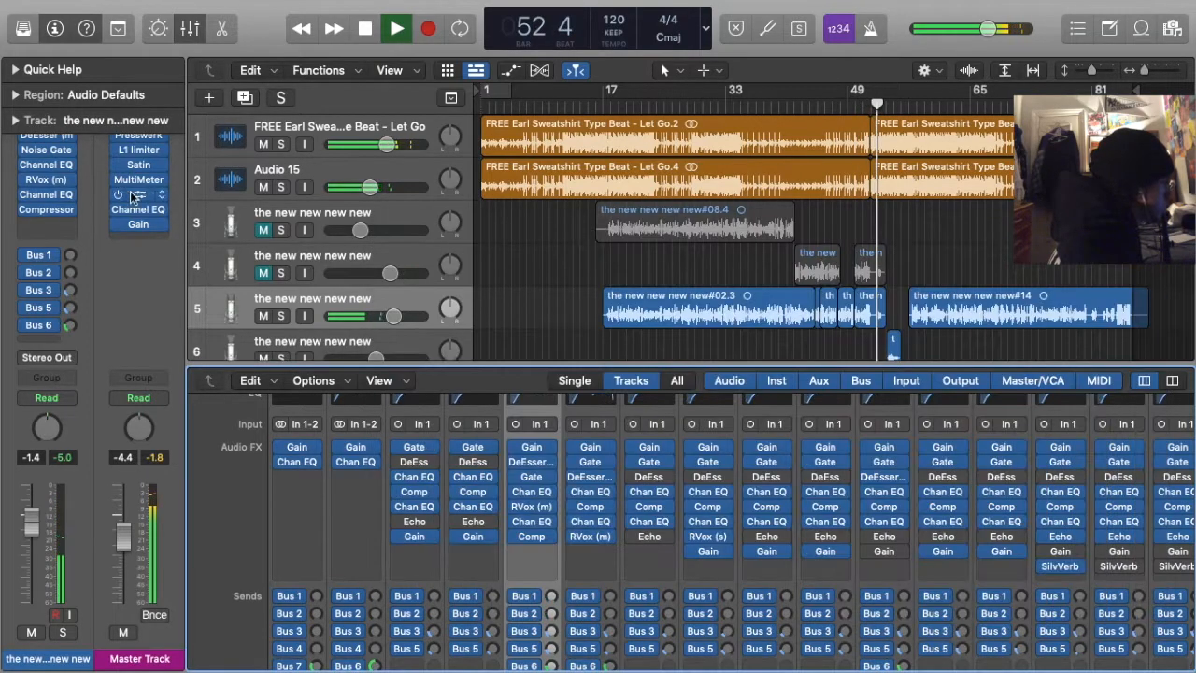
Check vocal track 5's first Channel EQ, and undo the last band change in its second Channel EQ
{"action": "left_click", "coordinate": [46, 165]}
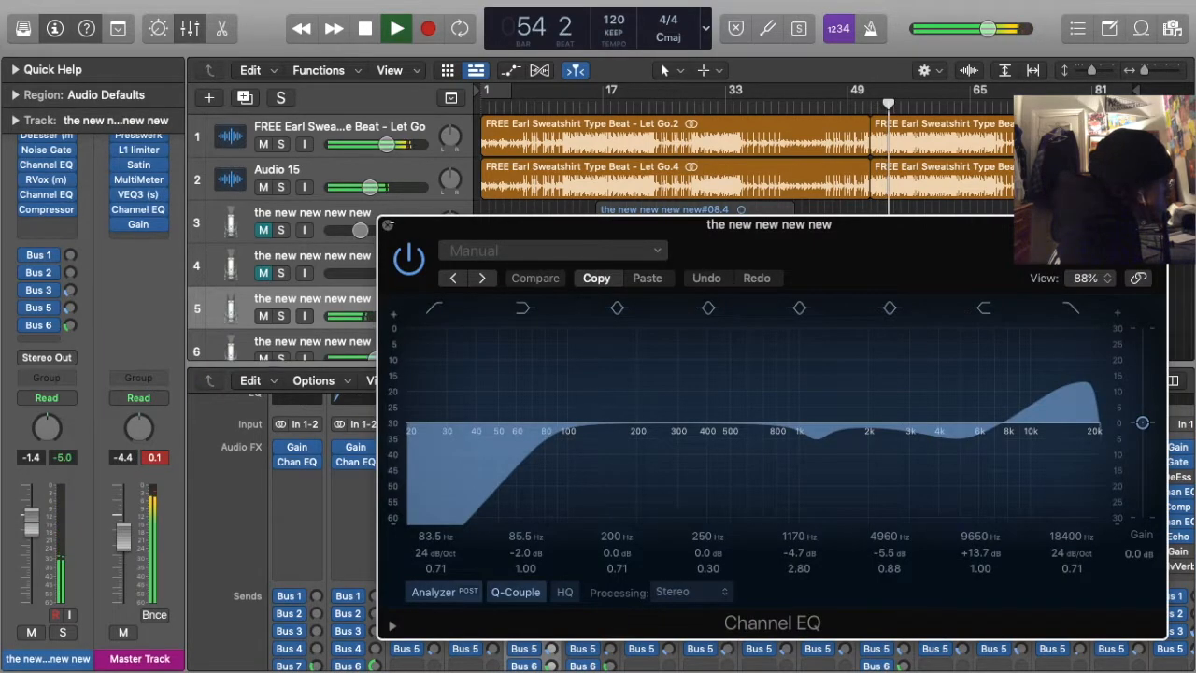
{"action": "left_click", "coordinate": [388, 225]}
{"action": "left_click", "coordinate": [46, 194]}
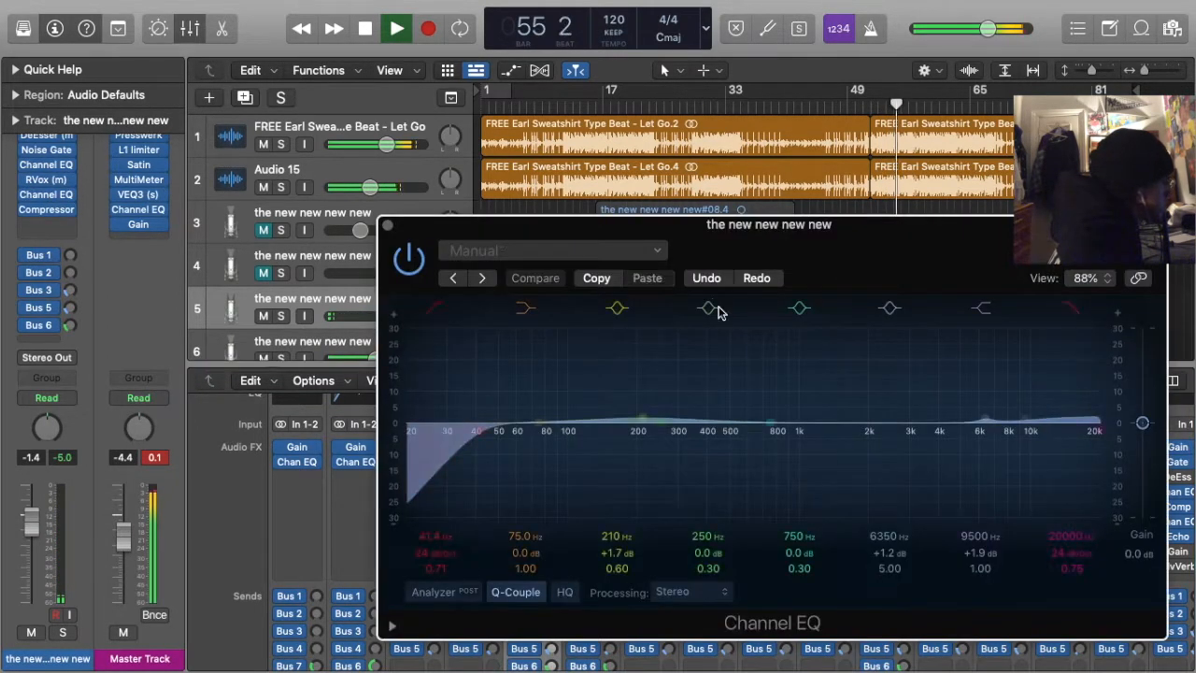
{"action": "left_click", "coordinate": [705, 281]}
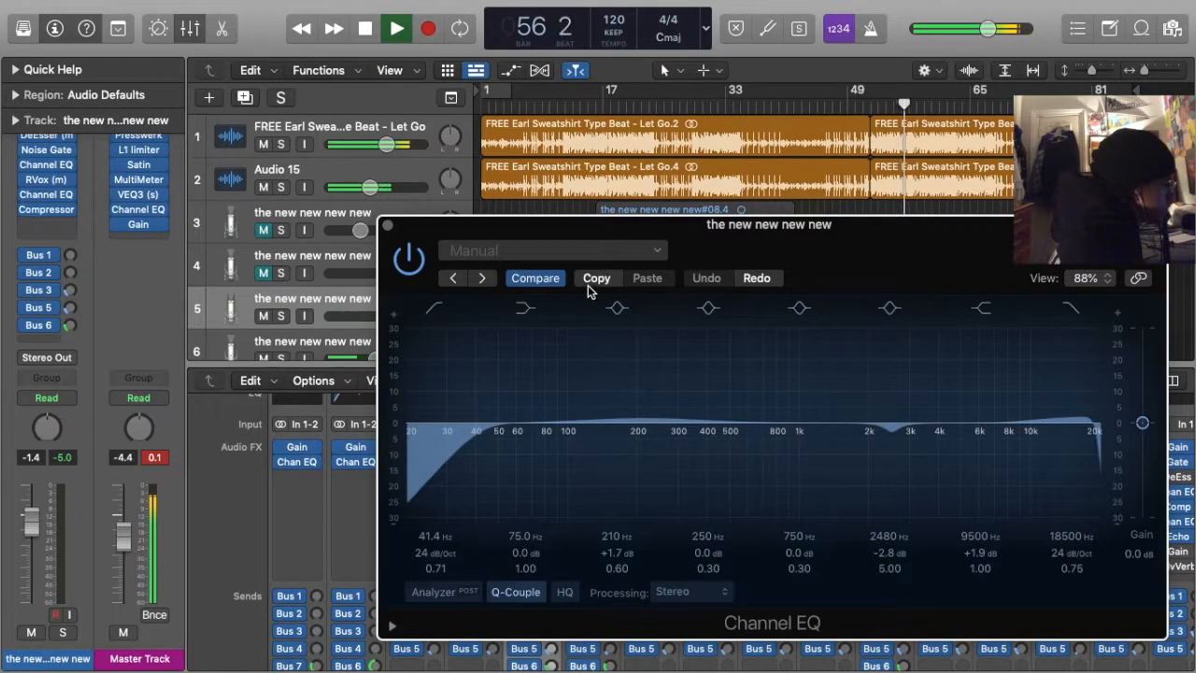
{"action": "left_click", "coordinate": [389, 226]}
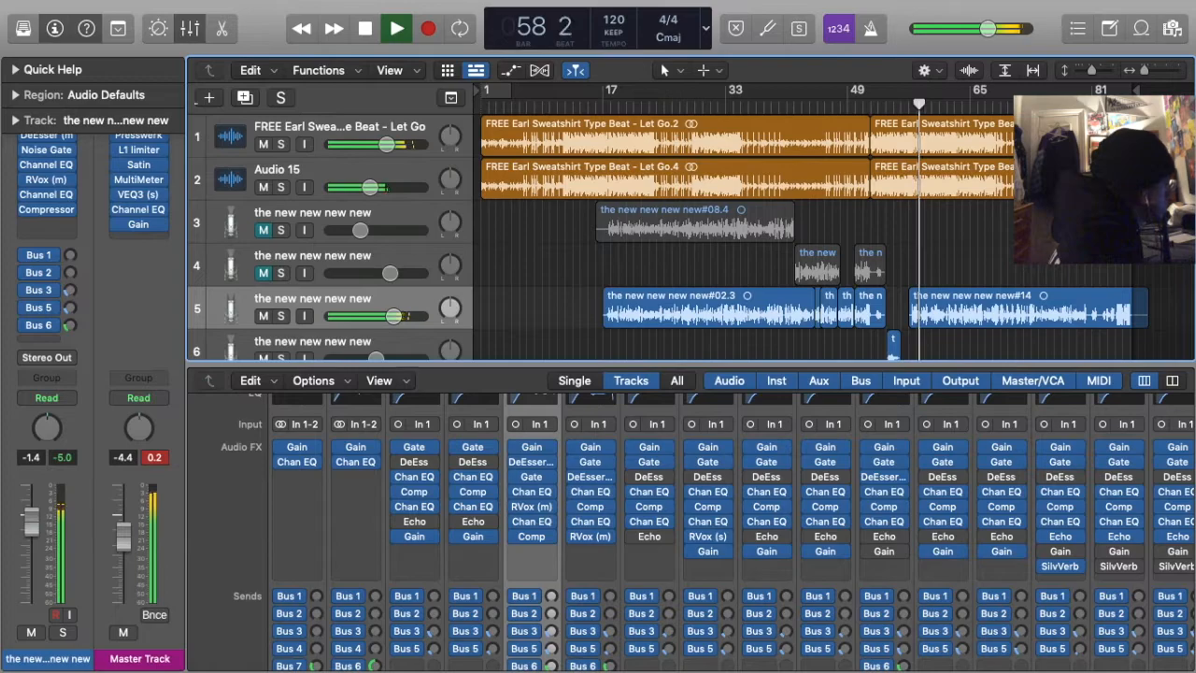
Select the adlibs region on back harmonies track 16 and check that track's Gain plug-in setting
{"action": "key", "text": "x"}
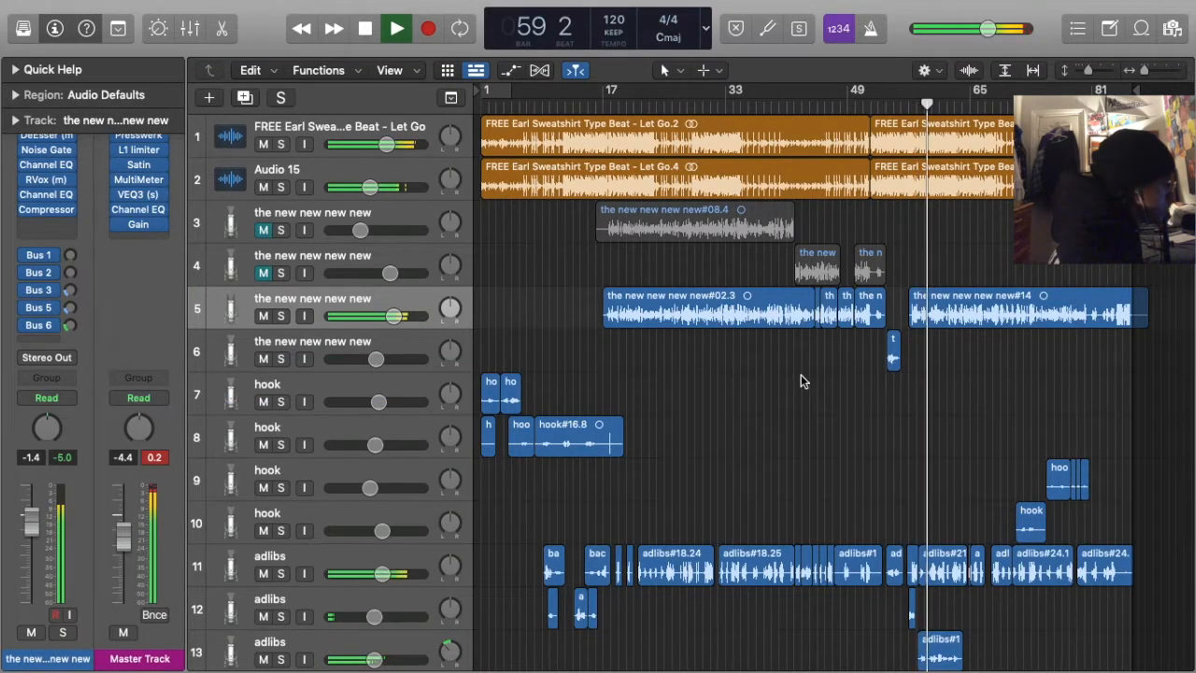
{"action": "scroll", "coordinate": [800, 380], "scroll_direction": "down", "scroll_amount": 5}
{"action": "scroll", "coordinate": [801, 380], "scroll_direction": "down", "scroll_amount": 1}
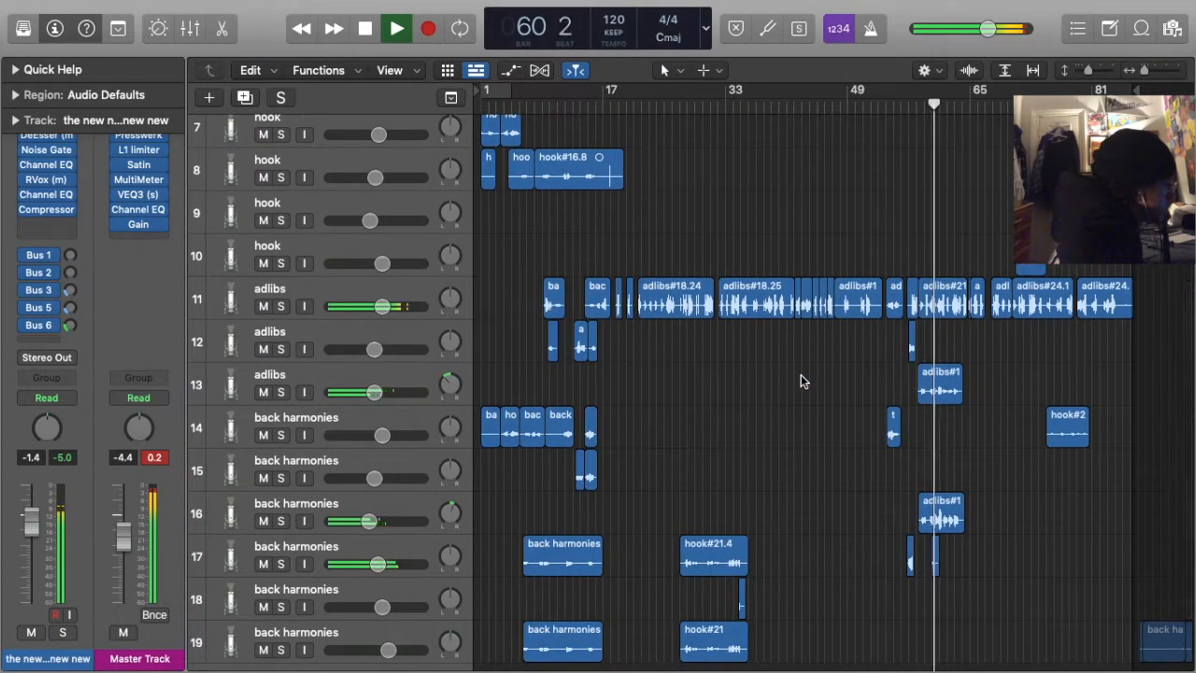
{"action": "left_click", "coordinate": [940, 514]}
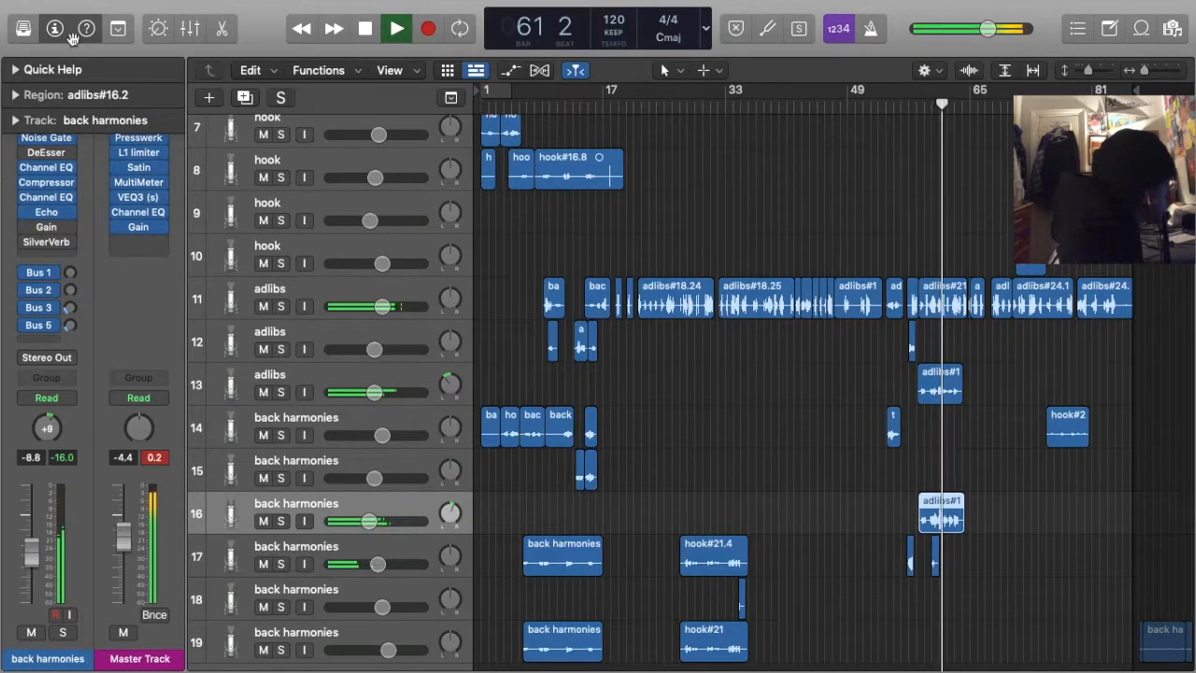
{"action": "left_click", "coordinate": [188, 29]}
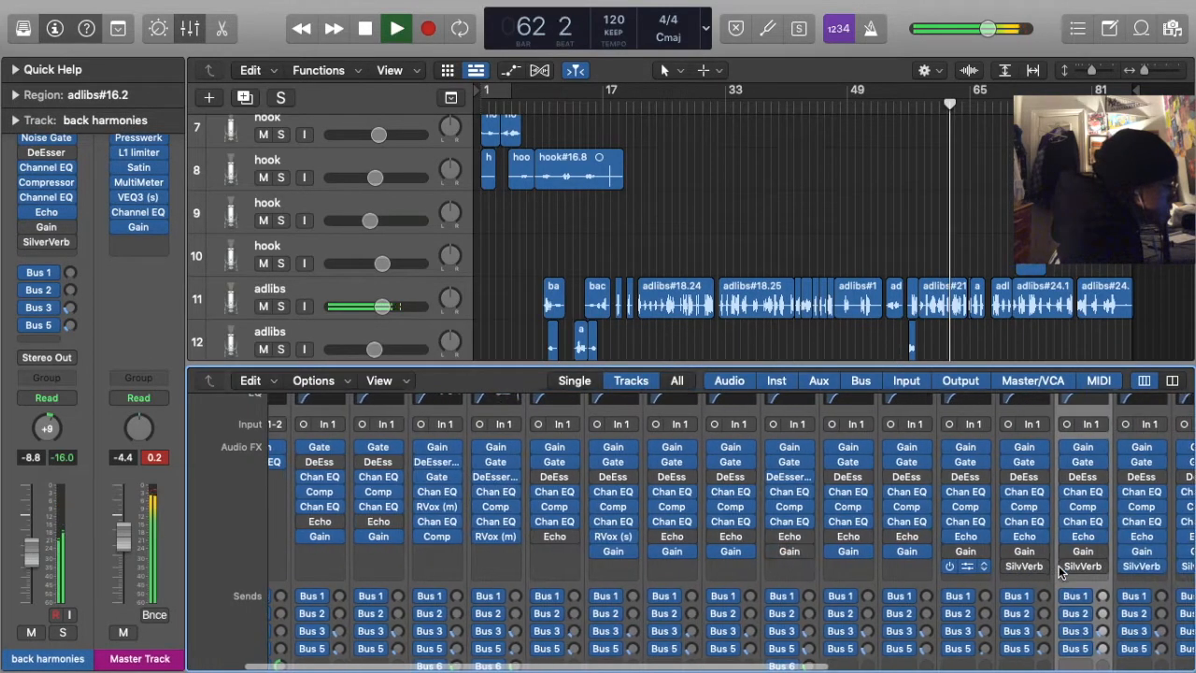
{"action": "left_click", "coordinate": [1086, 448]}
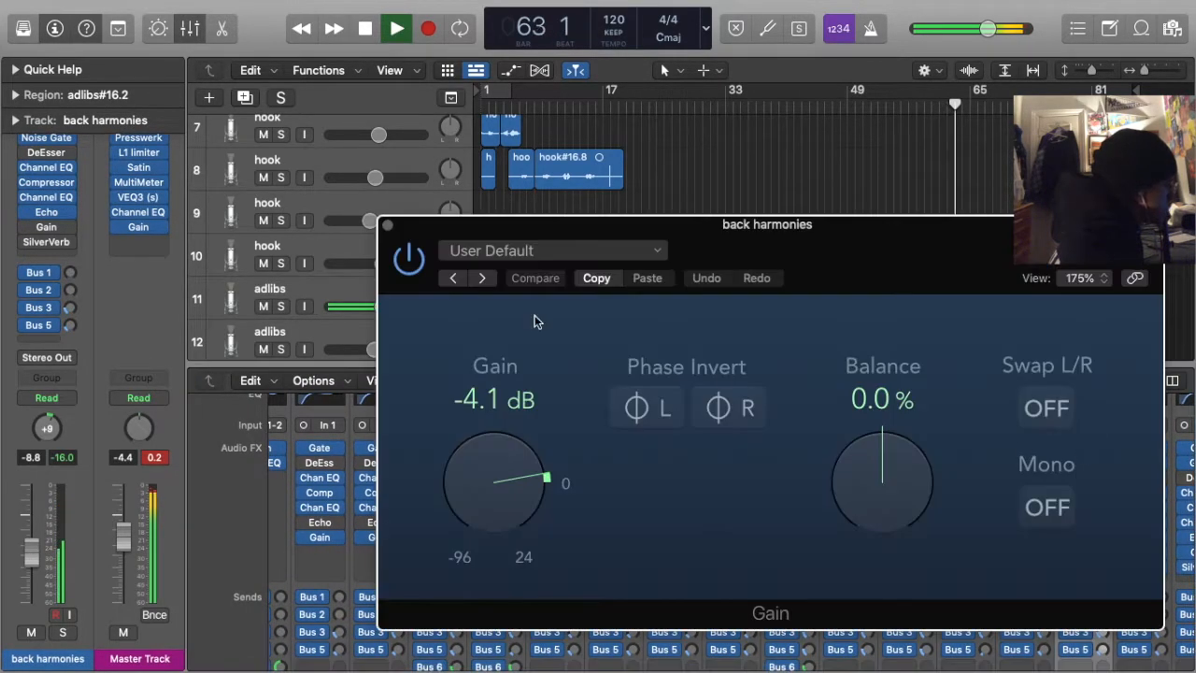
{"action": "left_click", "coordinate": [387, 225]}
Set the first Gain plug-in on adlibs track 11 to -2.9 dB during playback
{"action": "left_click", "coordinate": [789, 411]}
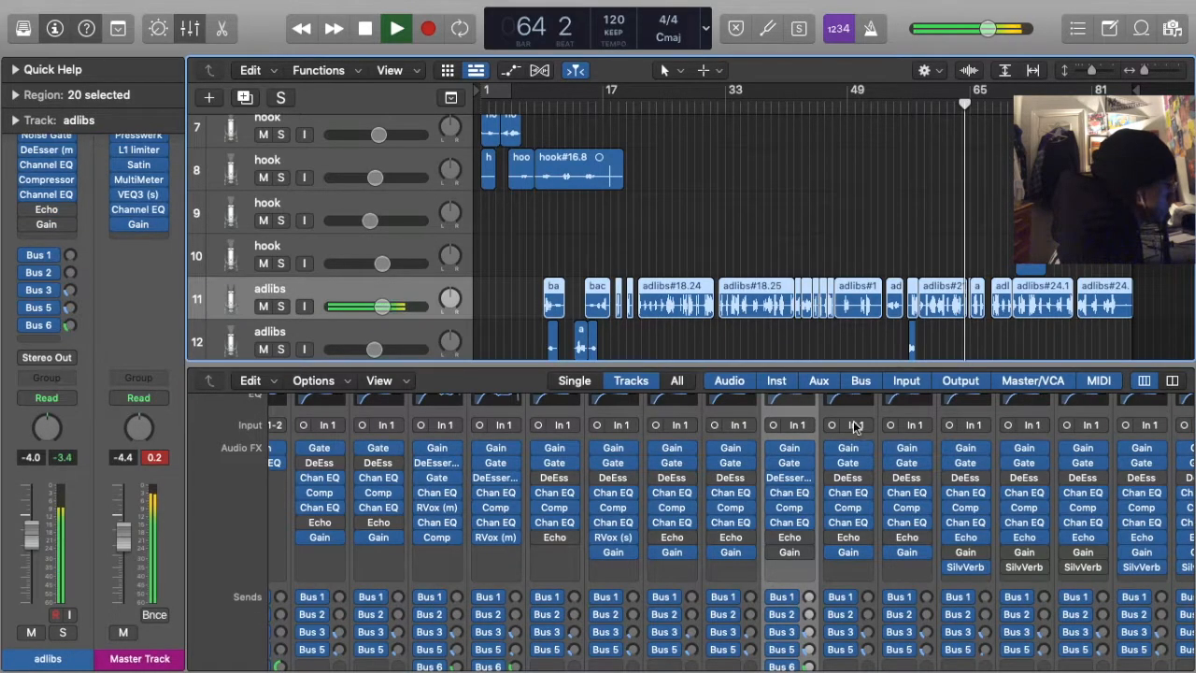
{"action": "left_click", "coordinate": [790, 448]}
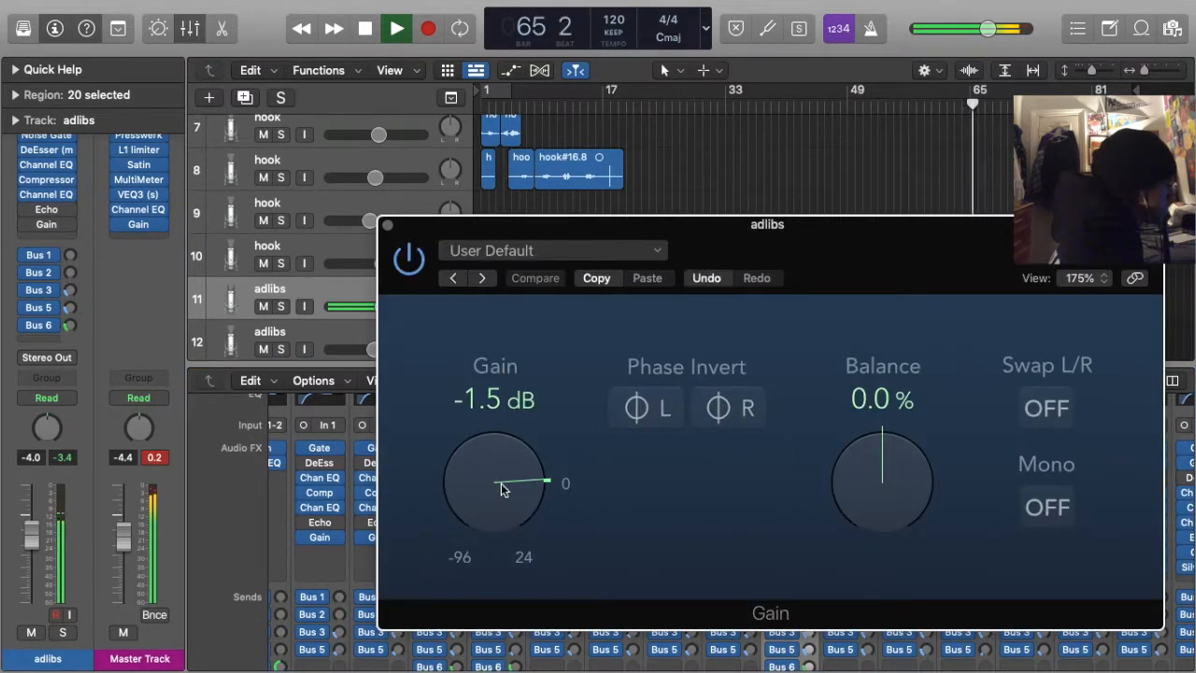
{"action": "left_click_drag", "start_coordinate": [501, 488], "coordinate": [503, 491]}
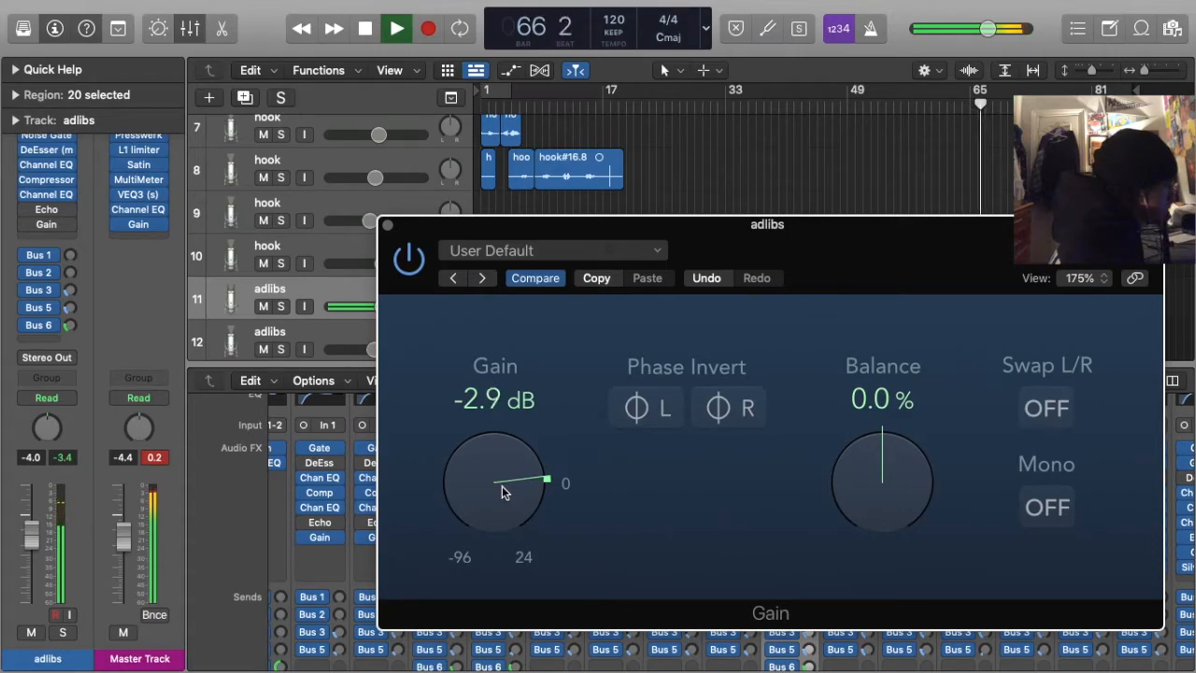
{"action": "left_click", "coordinate": [386, 225]}
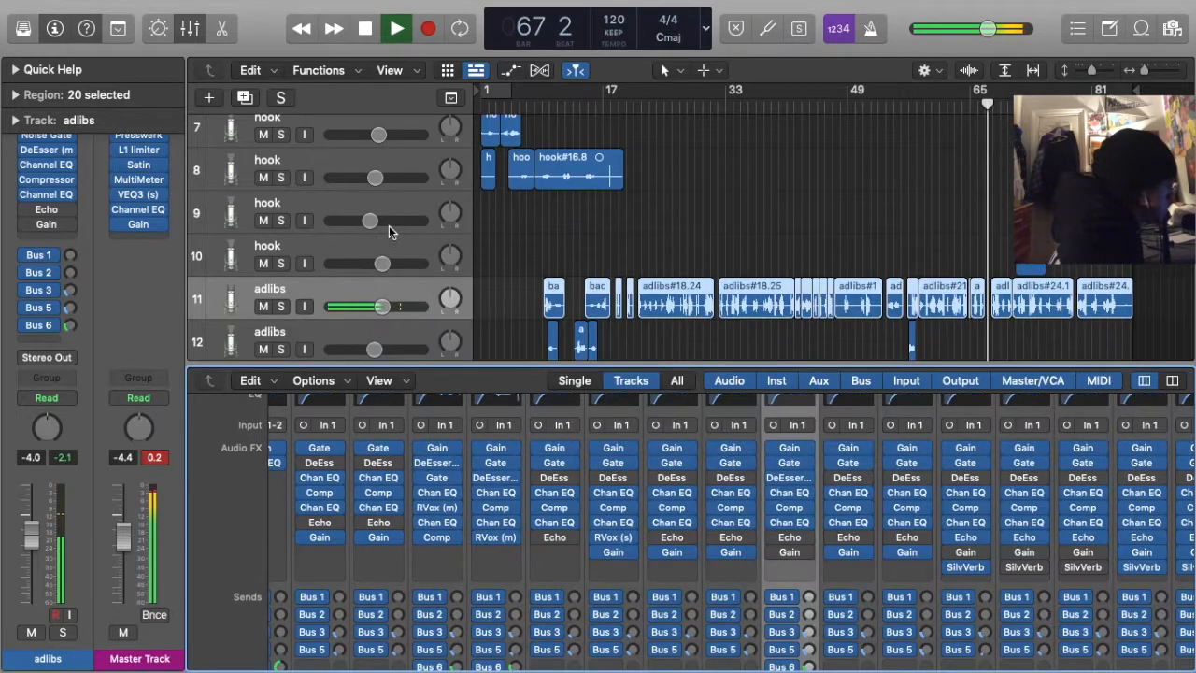
Check the DeEsser on adlibs track 11 while the song plays
{"action": "left_click", "coordinate": [45, 153]}
{"action": "left_click", "coordinate": [45, 155]}
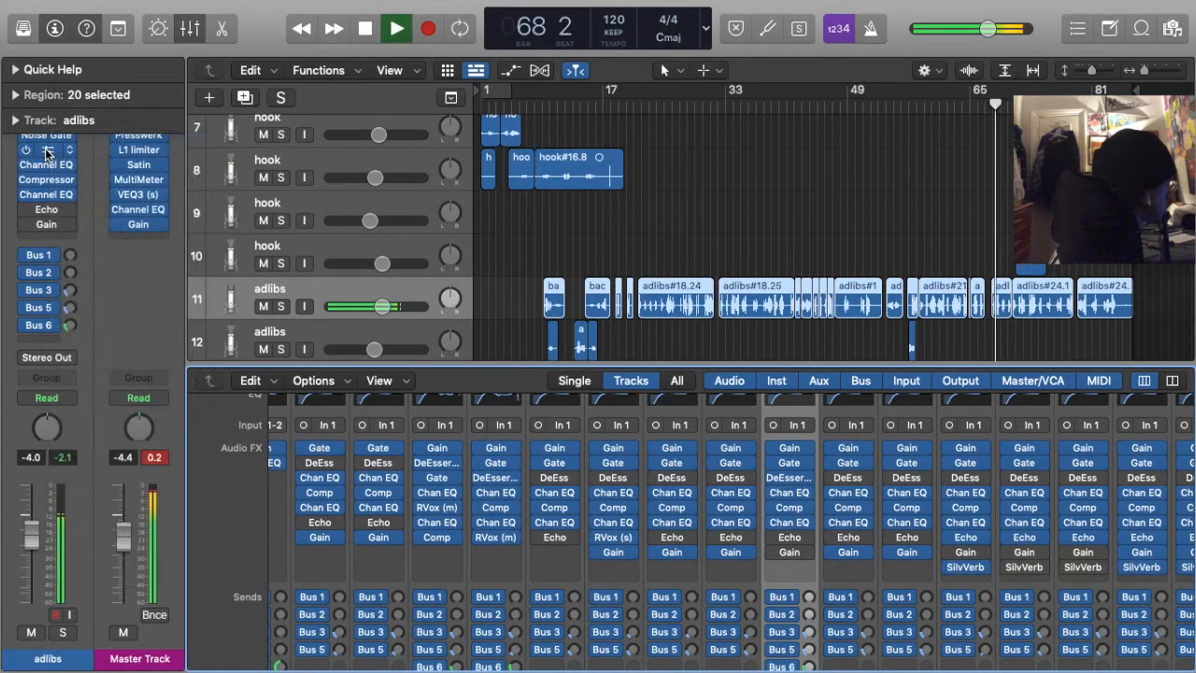
{"action": "left_click", "coordinate": [41, 150]}
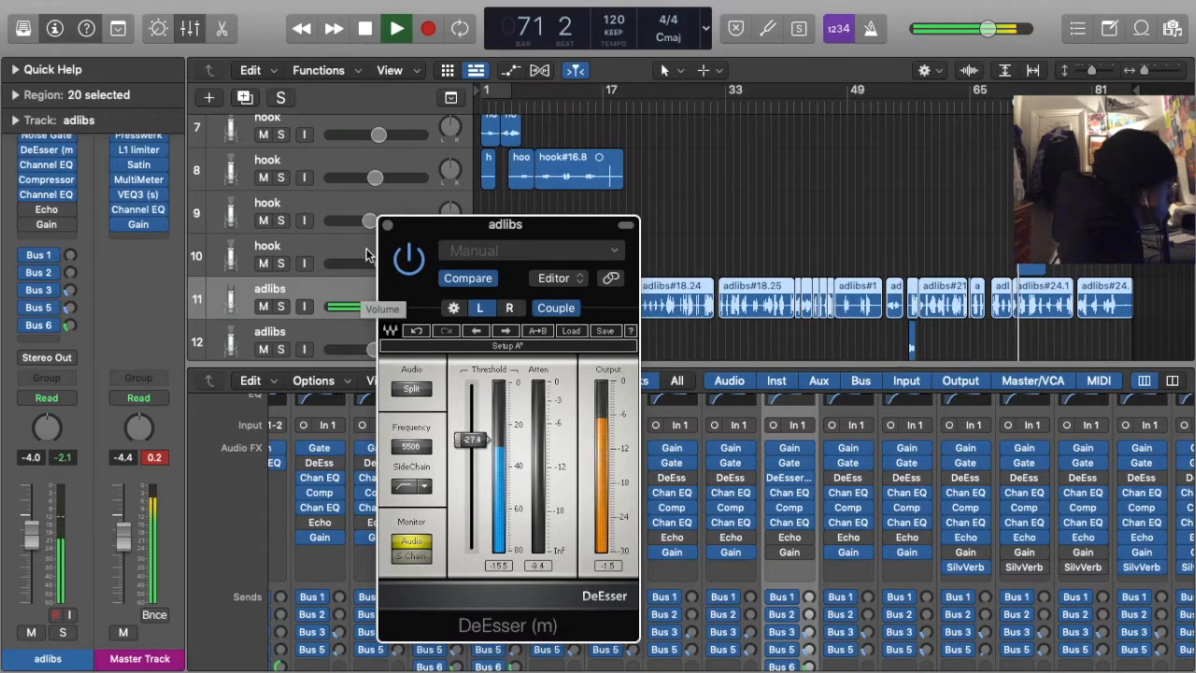
{"action": "left_click", "coordinate": [388, 226]}
Deselect the regions and briefly switch the master track's Gain plug-in to mono and back to compare the mix
{"action": "left_click", "coordinate": [885, 192]}
{"action": "scroll", "coordinate": [885, 191], "scroll_direction": "up", "scroll_amount": 5}
{"action": "scroll", "coordinate": [885, 191], "scroll_direction": "down", "scroll_amount": 1}
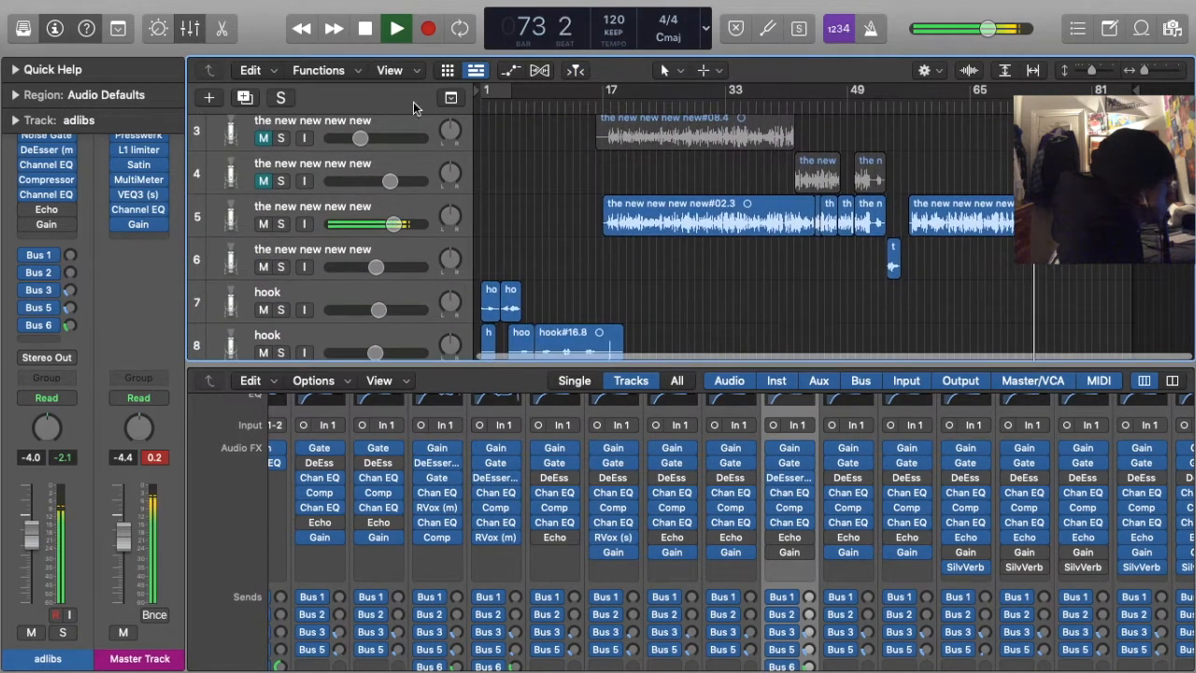
{"action": "left_click", "coordinate": [140, 226]}
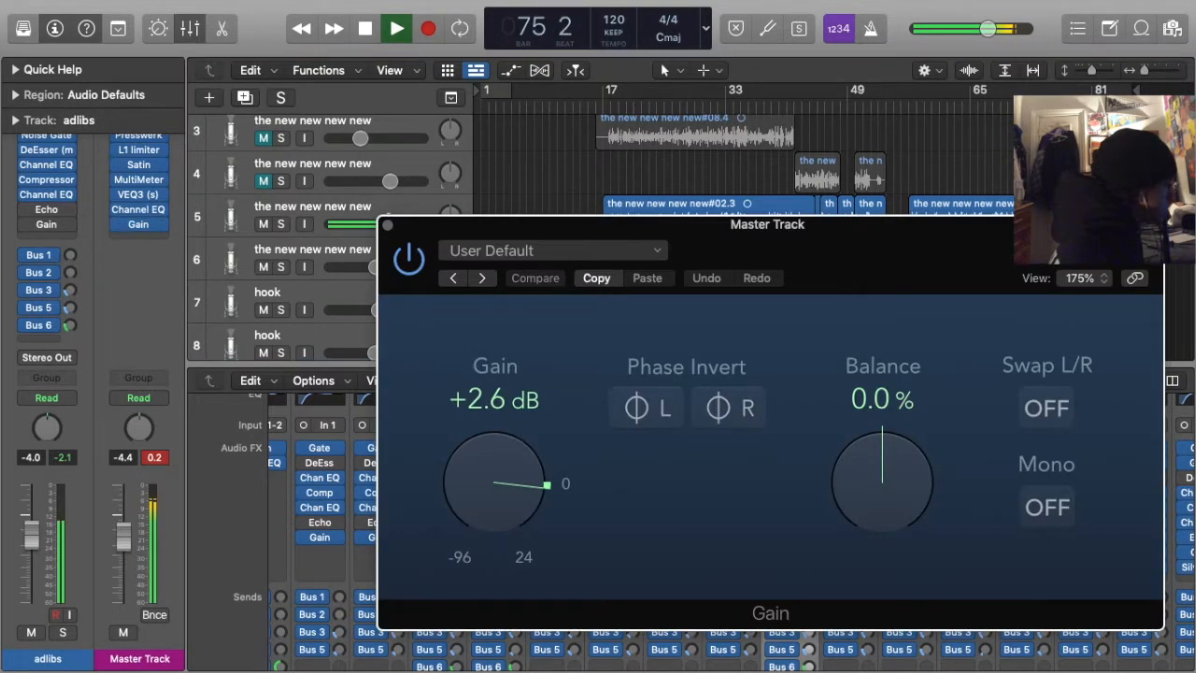
{"action": "left_click", "coordinate": [1046, 507]}
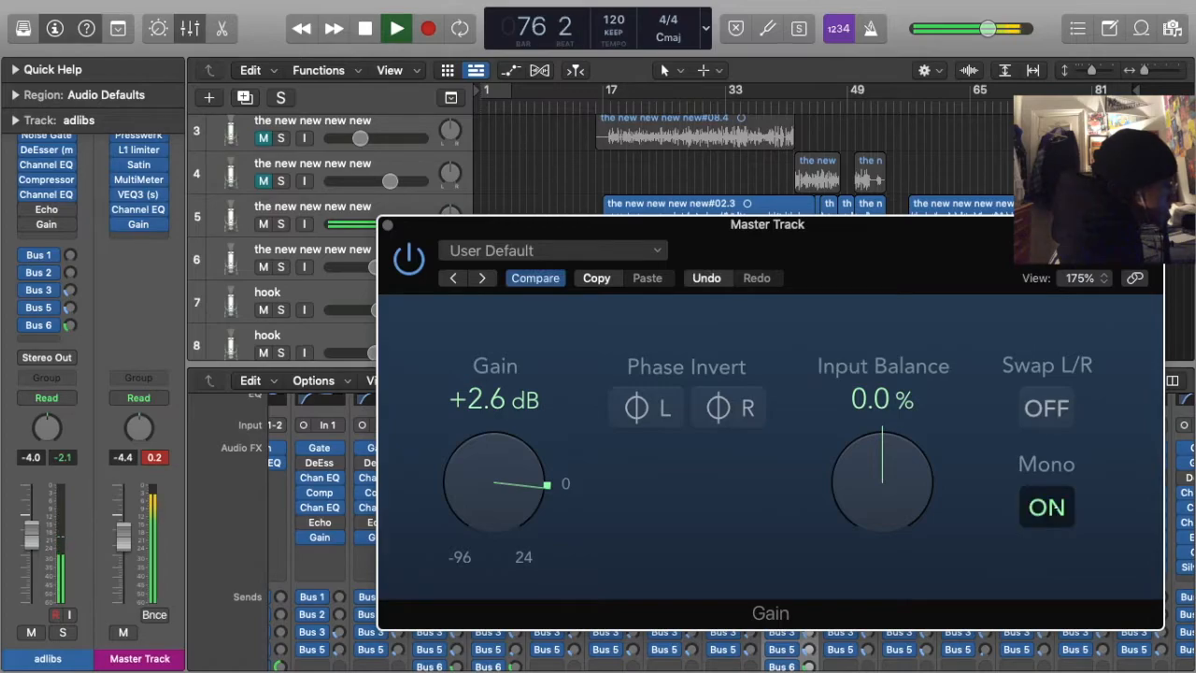
{"action": "left_click", "coordinate": [1046, 506]}
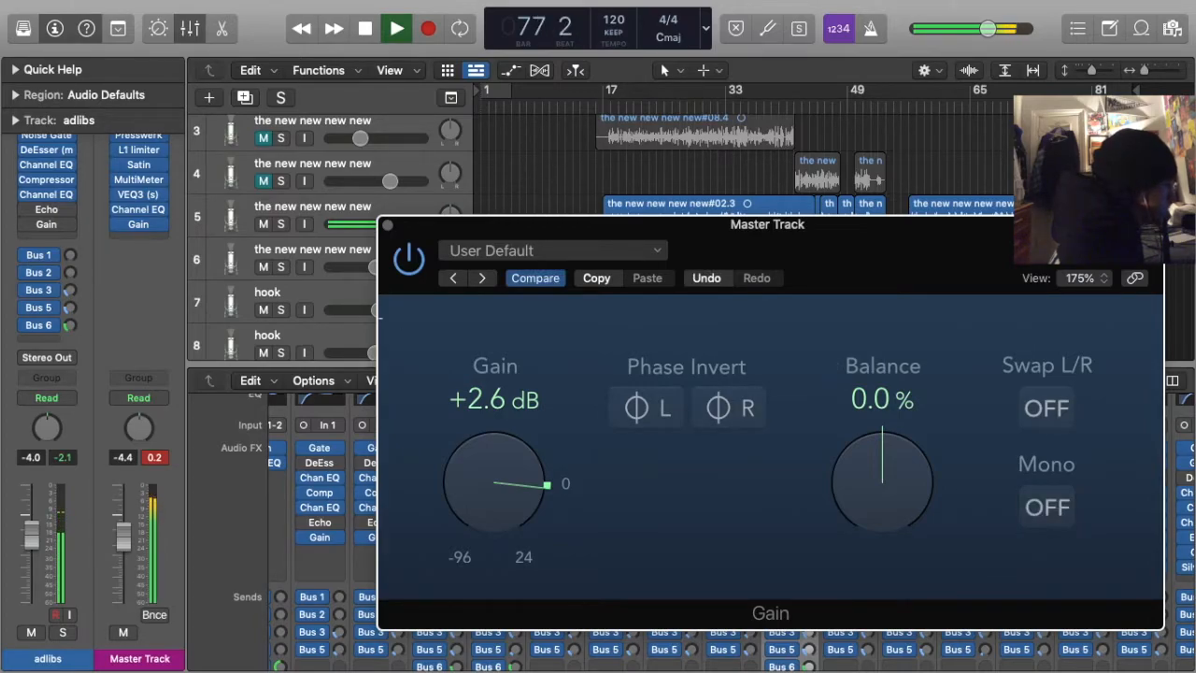
{"action": "left_click", "coordinate": [385, 224]}
In vocal track 5's first Channel EQ, set the low cut to 51.5 Hz and boost the 250 Hz band to +2.3 dB
{"action": "left_click", "coordinate": [283, 215]}
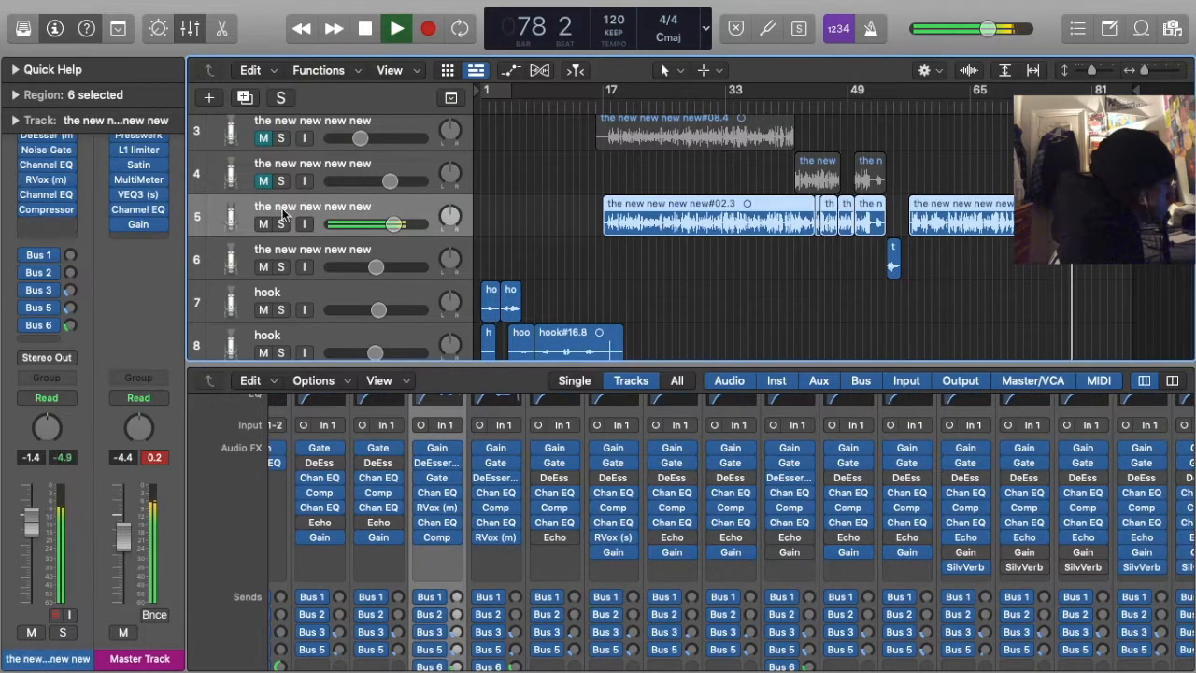
{"action": "left_click", "coordinate": [46, 164]}
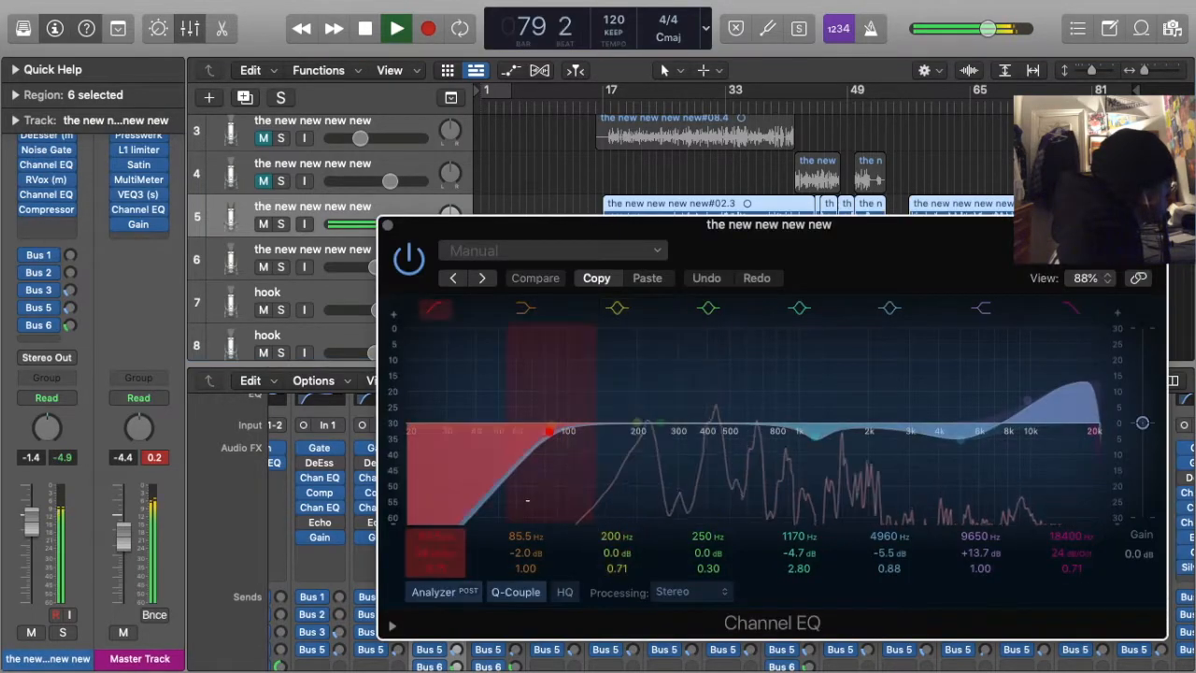
{"action": "left_click_drag", "start_coordinate": [518, 473], "coordinate": [494, 472]}
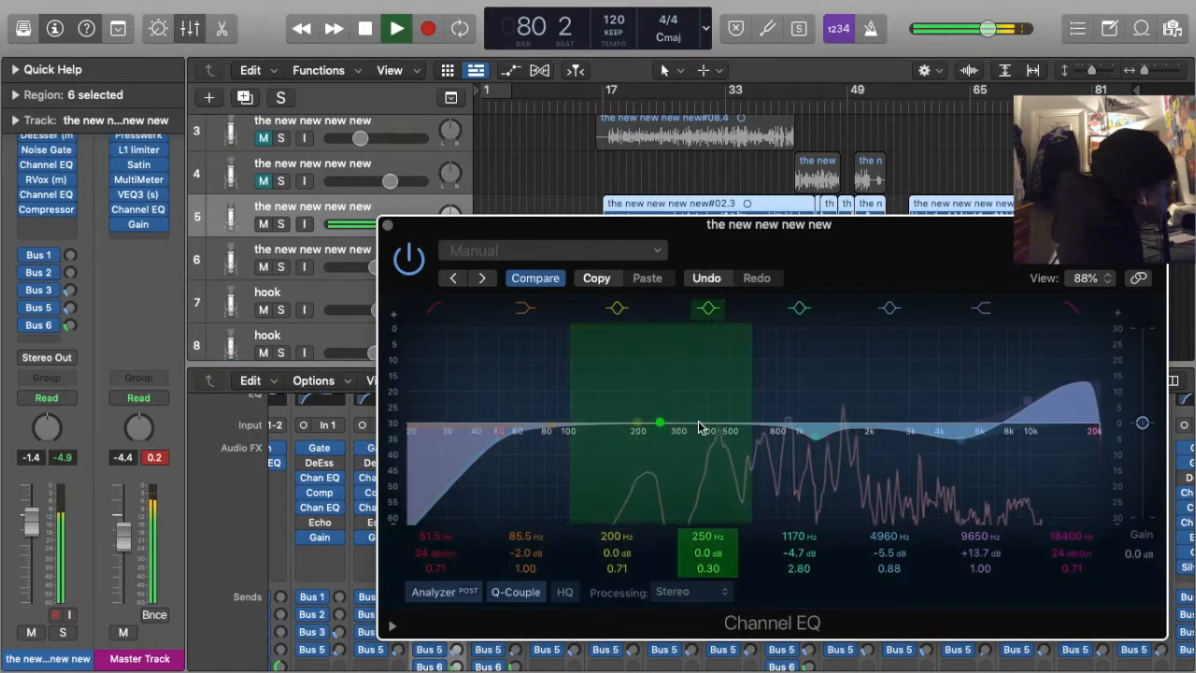
{"action": "mouse_move", "coordinate": [660, 424]}
{"action": "left_mouse_down"}
{"action": "mouse_move", "coordinate": [688, 440]}
{"action": "mouse_move", "coordinate": [696, 347]}
{"action": "mouse_move", "coordinate": [673, 315]}
{"action": "mouse_move", "coordinate": [629, 311]}
{"action": "mouse_move", "coordinate": [707, 338]}
{"action": "mouse_move", "coordinate": [670, 405]}
{"action": "left_mouse_up"}
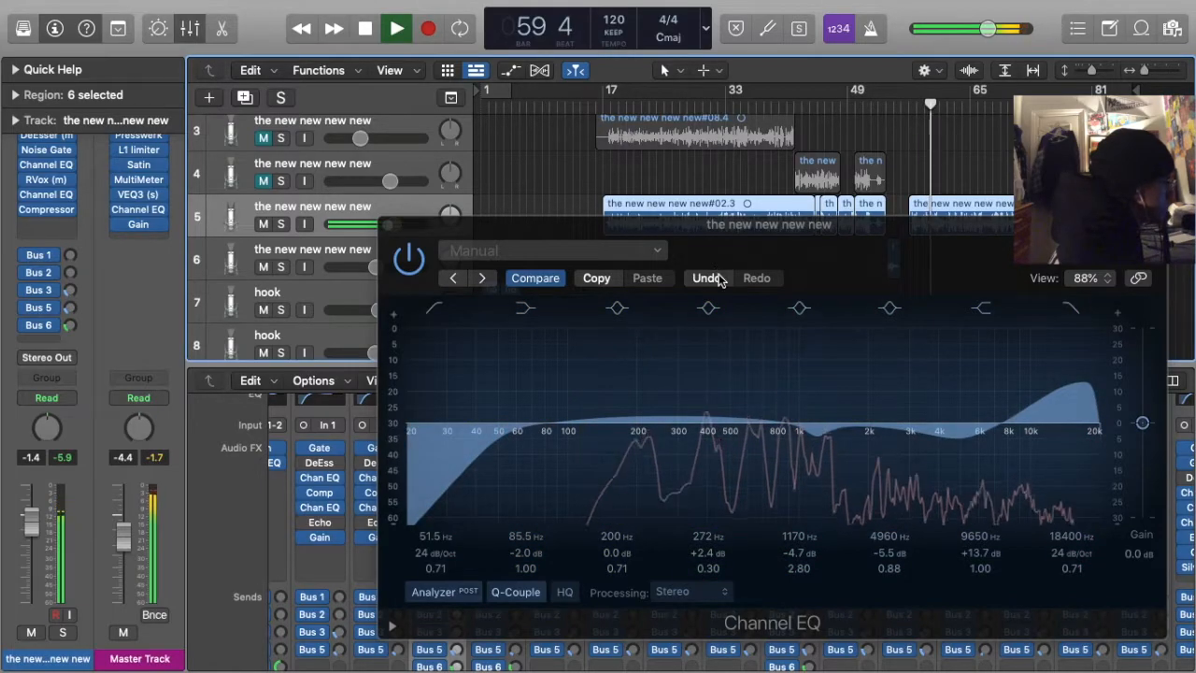
{"action": "left_click", "coordinate": [720, 280]}
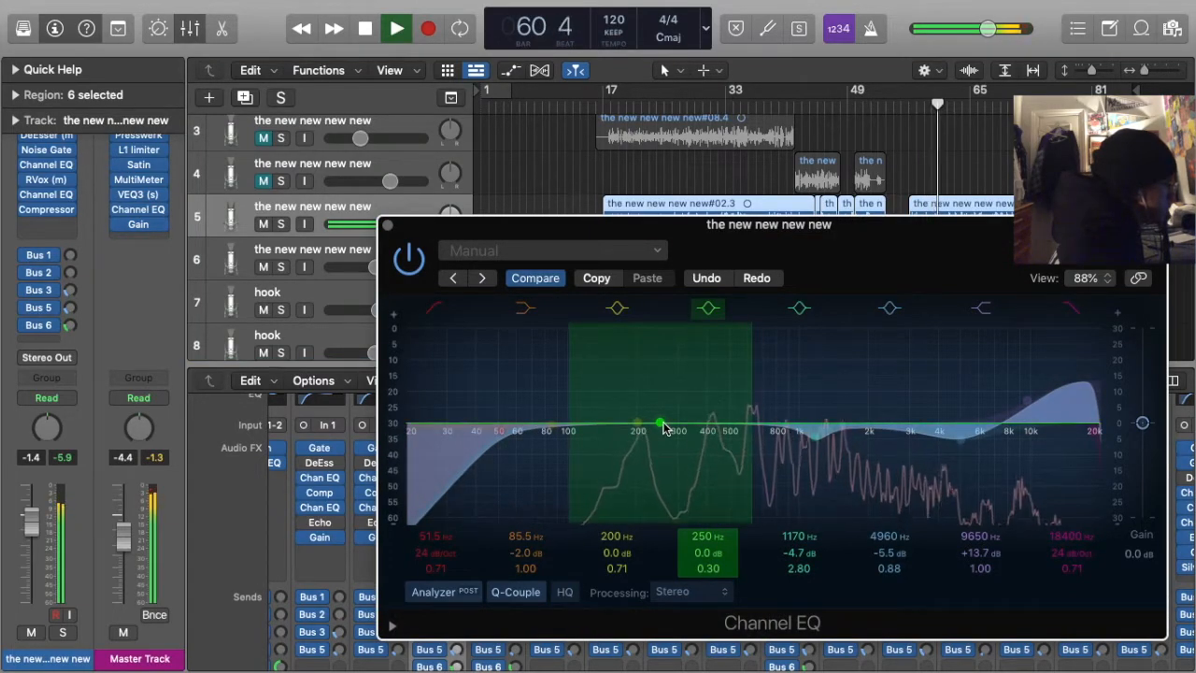
{"action": "left_click_drag", "start_coordinate": [662, 426], "coordinate": [664, 417]}
Try strong boosts on the EQ's 1170 Hz and 4960 Hz bands during playback, undoing each one
{"action": "left_click_drag", "start_coordinate": [816, 433], "coordinate": [825, 320]}
{"action": "left_click", "coordinate": [707, 277]}
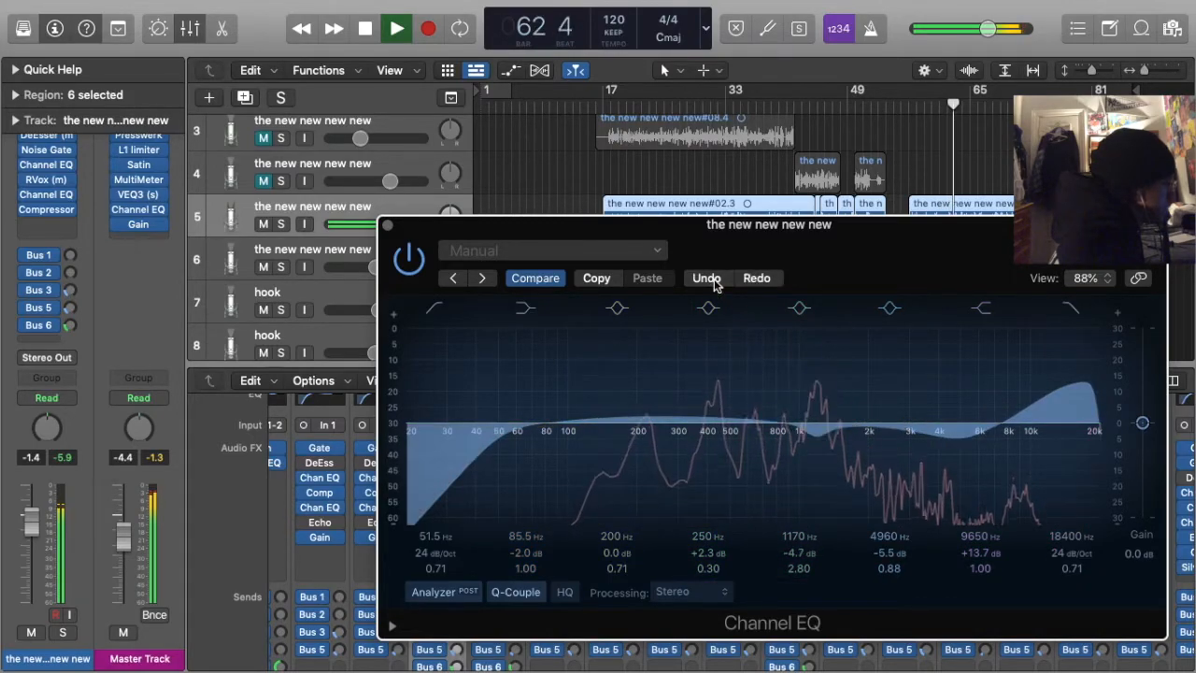
{"action": "left_click_drag", "start_coordinate": [961, 439], "coordinate": [978, 288]}
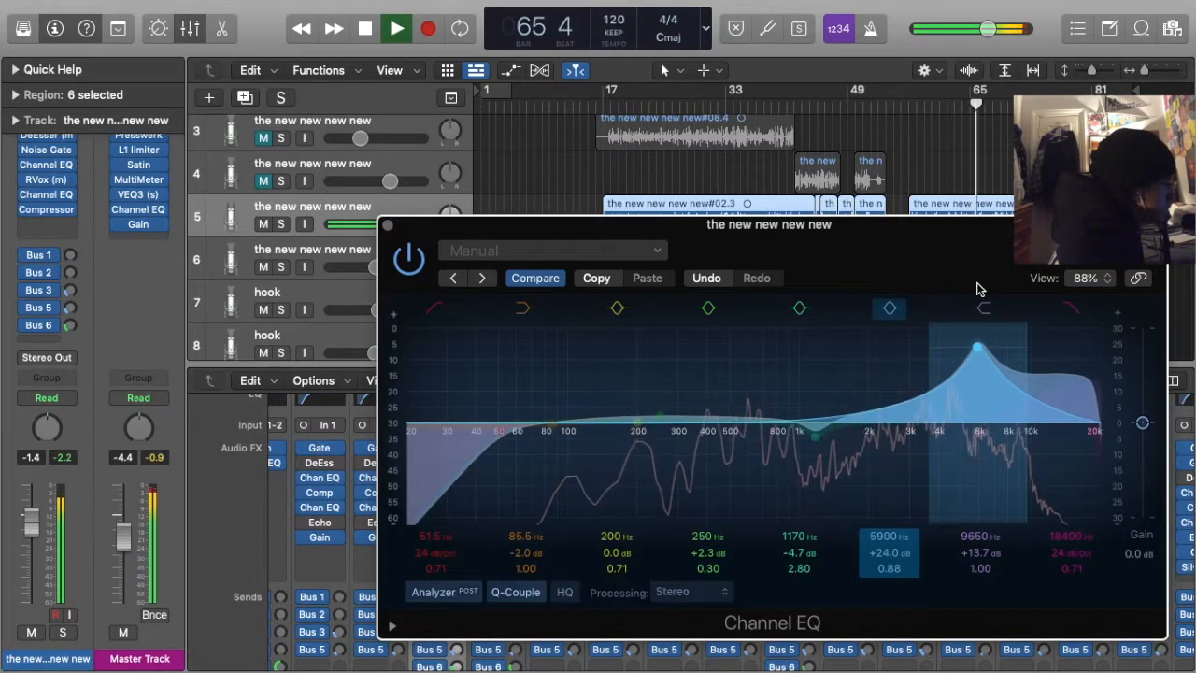
{"action": "left_click", "coordinate": [706, 277]}
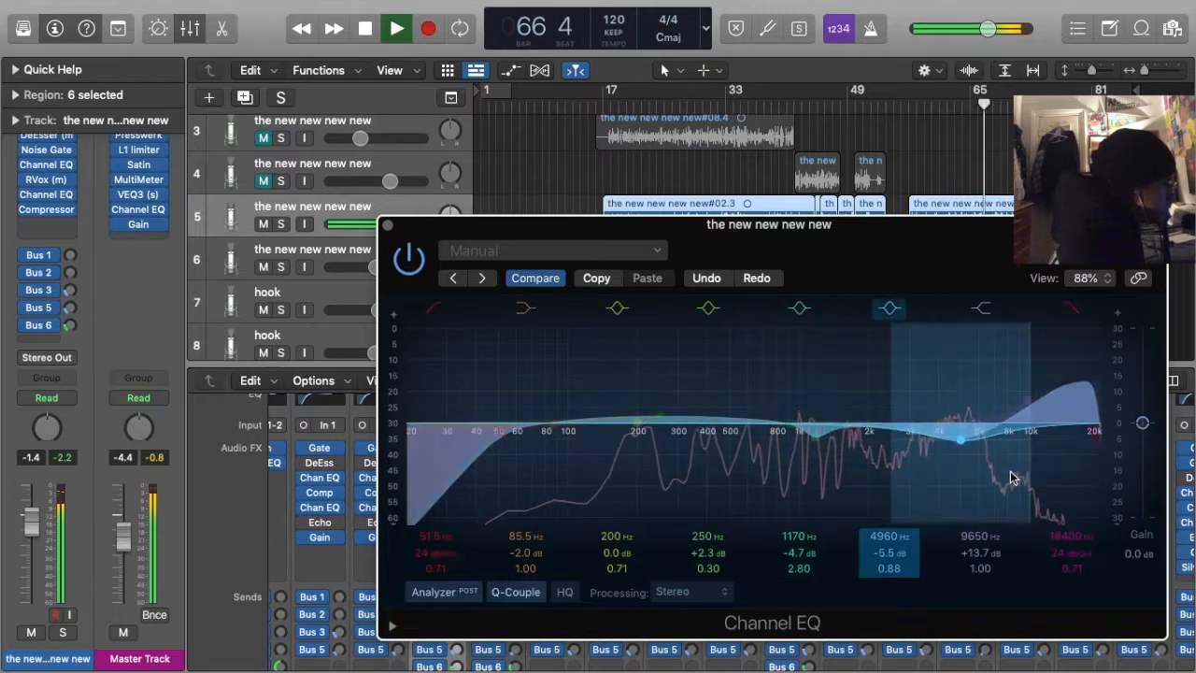
Change the 4960 Hz band to 5800 Hz, -7.0 dB with Q 4.80, and the high shelf to 7300 Hz, +10.1 dB
{"action": "left_click_drag", "start_coordinate": [957, 443], "coordinate": [979, 450]}
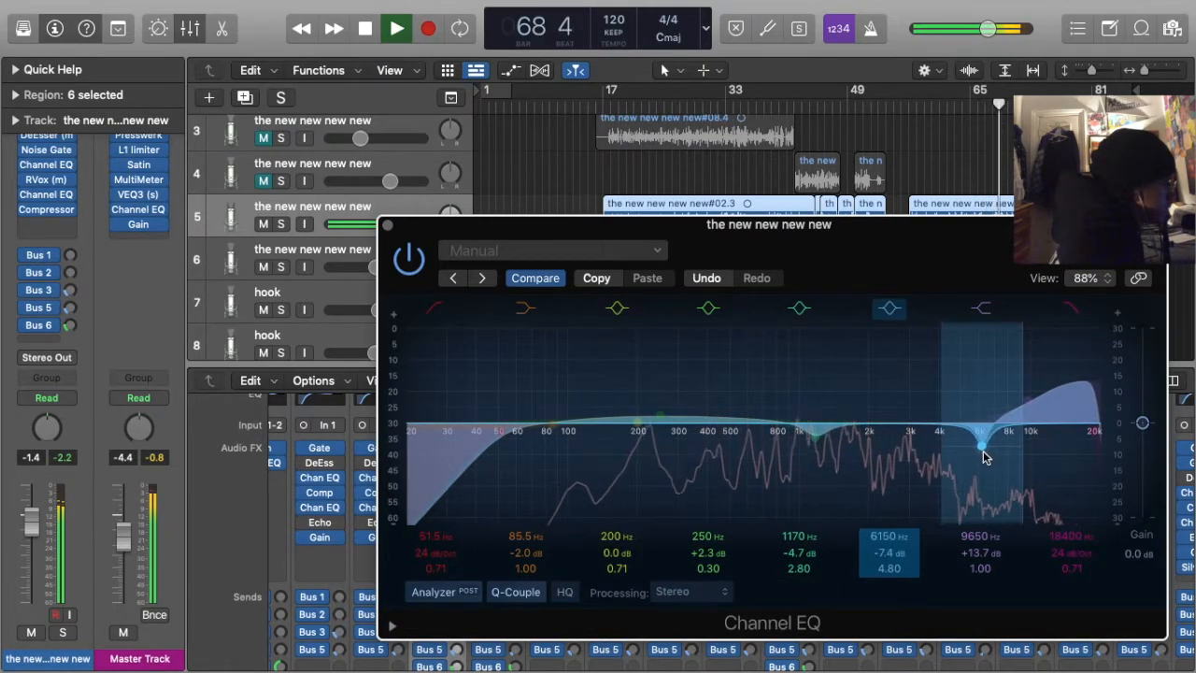
{"action": "left_click_drag", "start_coordinate": [983, 454], "coordinate": [1020, 411]}
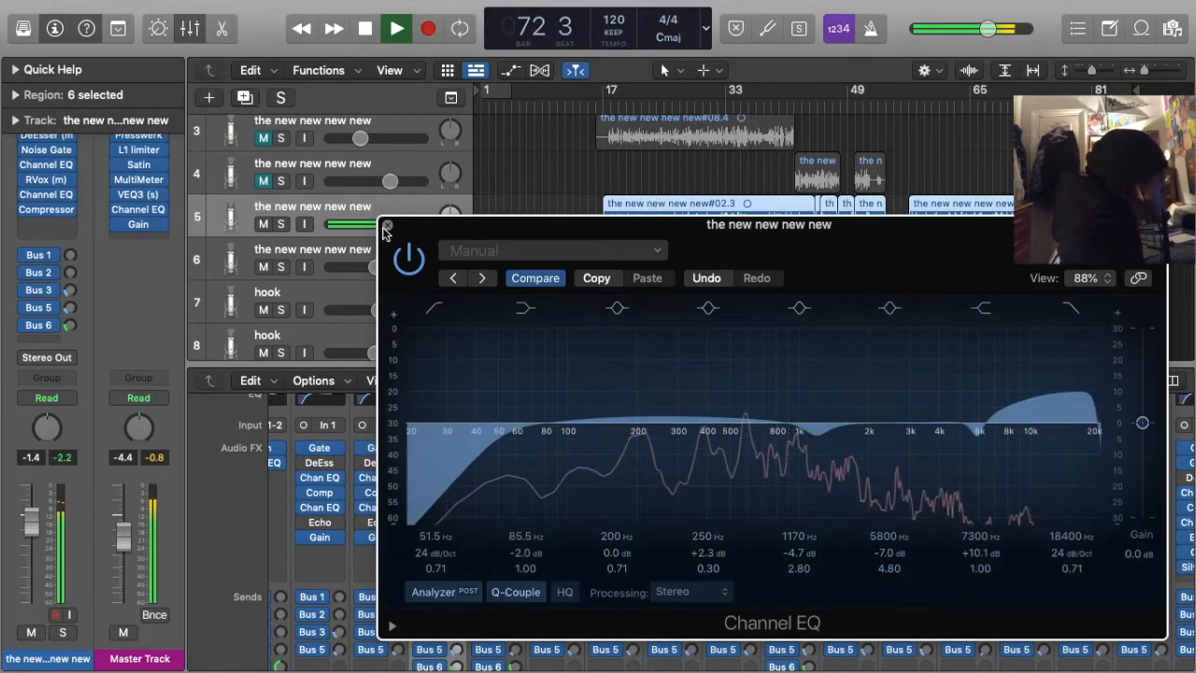
{"action": "key", "text": "super+w"}
{"action": "left_click", "coordinate": [951, 299]}
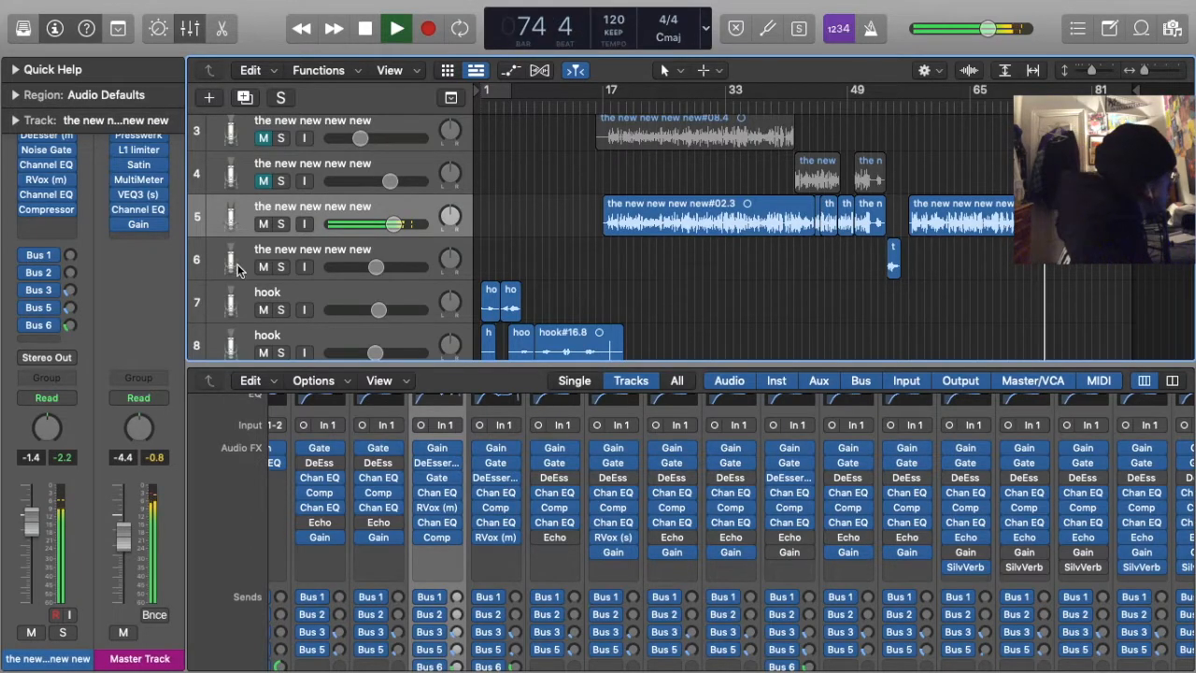
Swap vocal track 5's first Channel EQ with the DeEsser and set the EQ's high shelf to 10500 Hz, +10.2 dB and high cut to 19500 Hz
{"action": "left_click", "coordinate": [46, 194]}
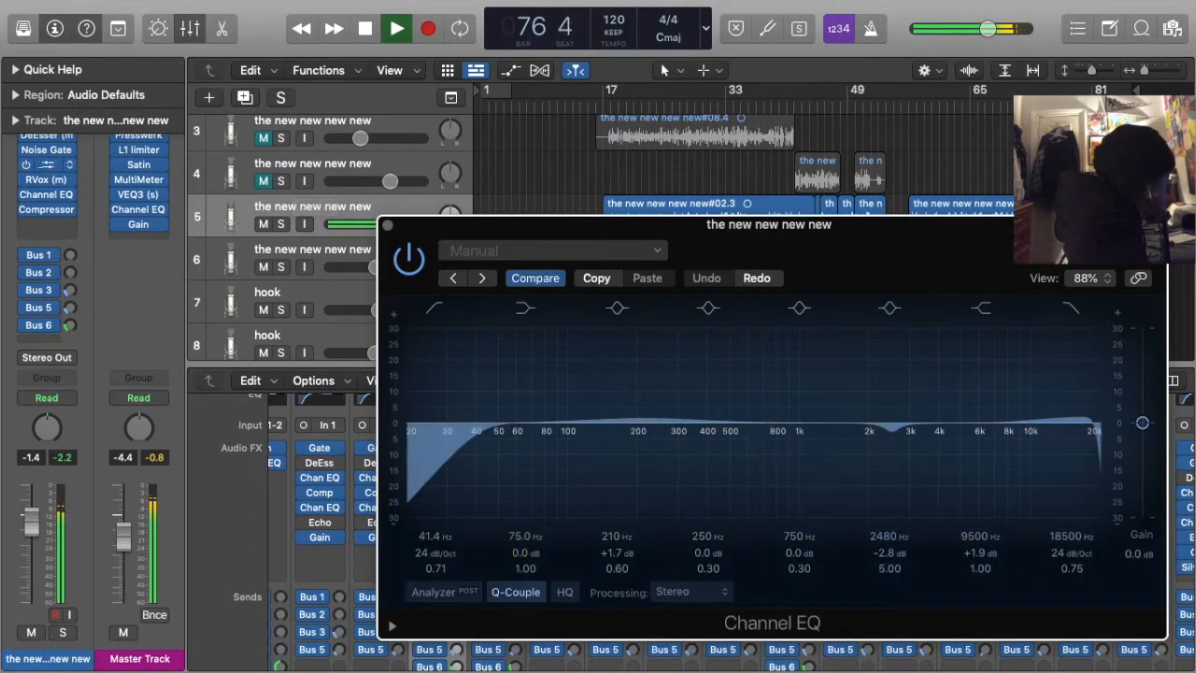
{"action": "left_click_drag", "start_coordinate": [46, 165], "coordinate": [47, 138]}
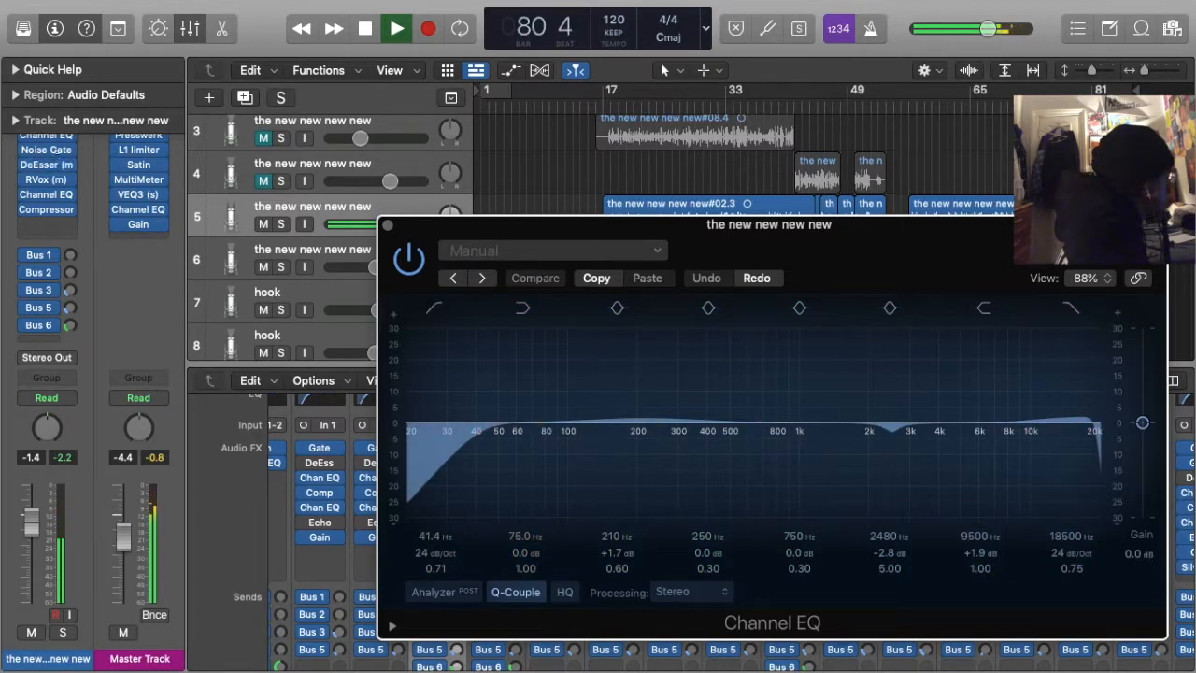
{"action": "left_click", "coordinate": [45, 194]}
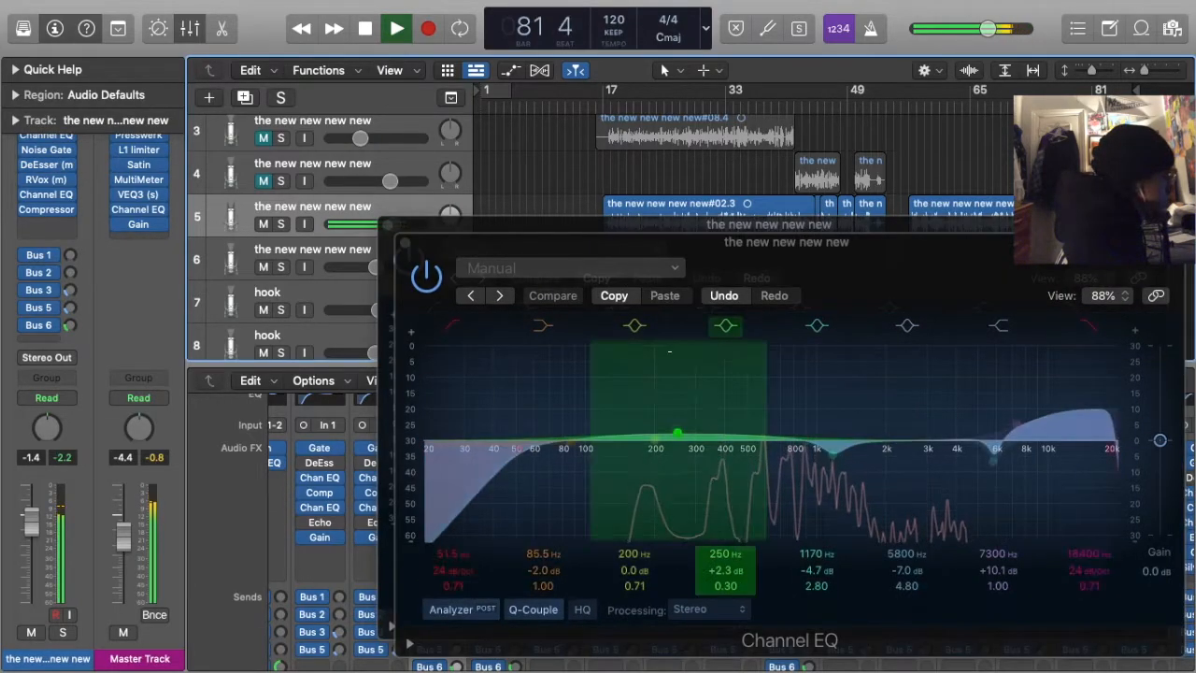
{"action": "left_click_drag", "start_coordinate": [1075, 430], "coordinate": [1075, 424]}
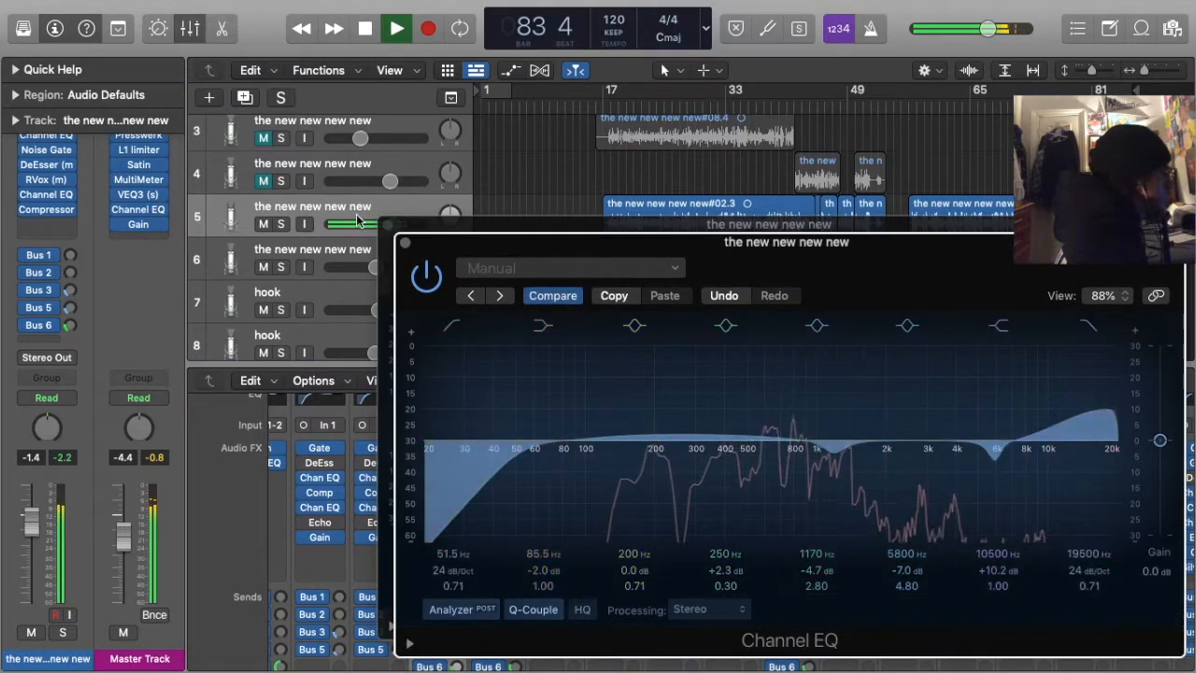
{"action": "left_click", "coordinate": [404, 242]}
{"action": "left_click", "coordinate": [390, 226]}
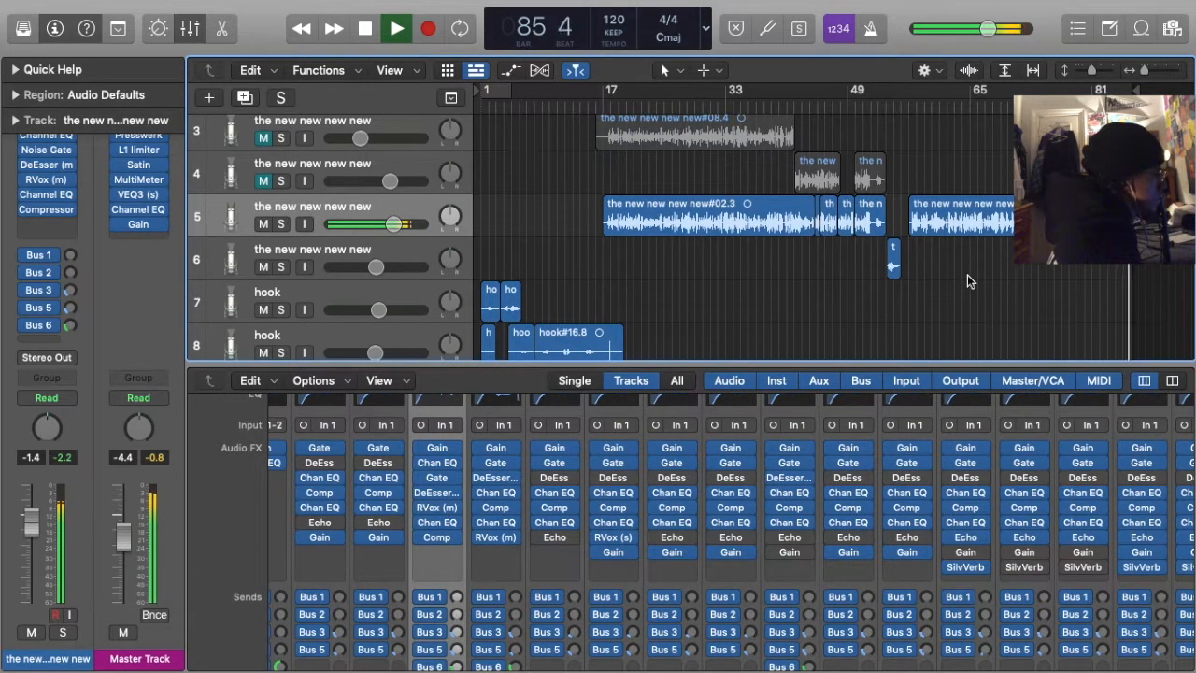
Stop playback and open the recent project ride with me in place of simple 2
{"action": "key", "text": "space"}
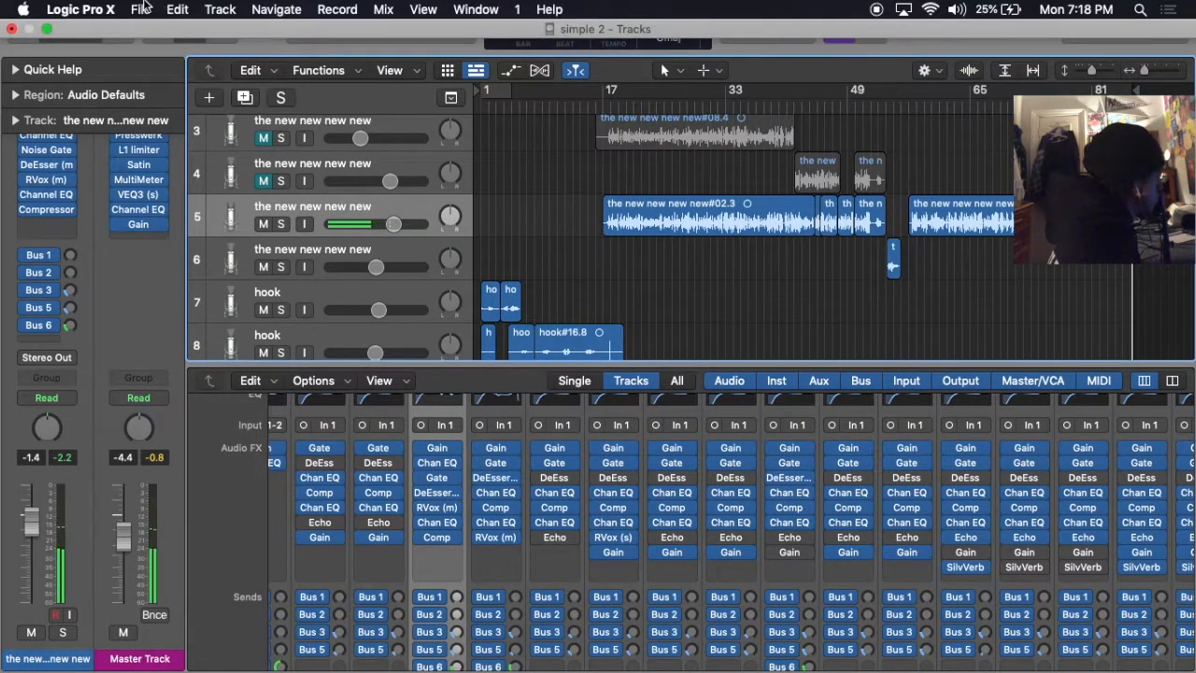
{"action": "left_click", "coordinate": [140, 10]}
{"action": "mouse_move", "coordinate": [177, 80]}
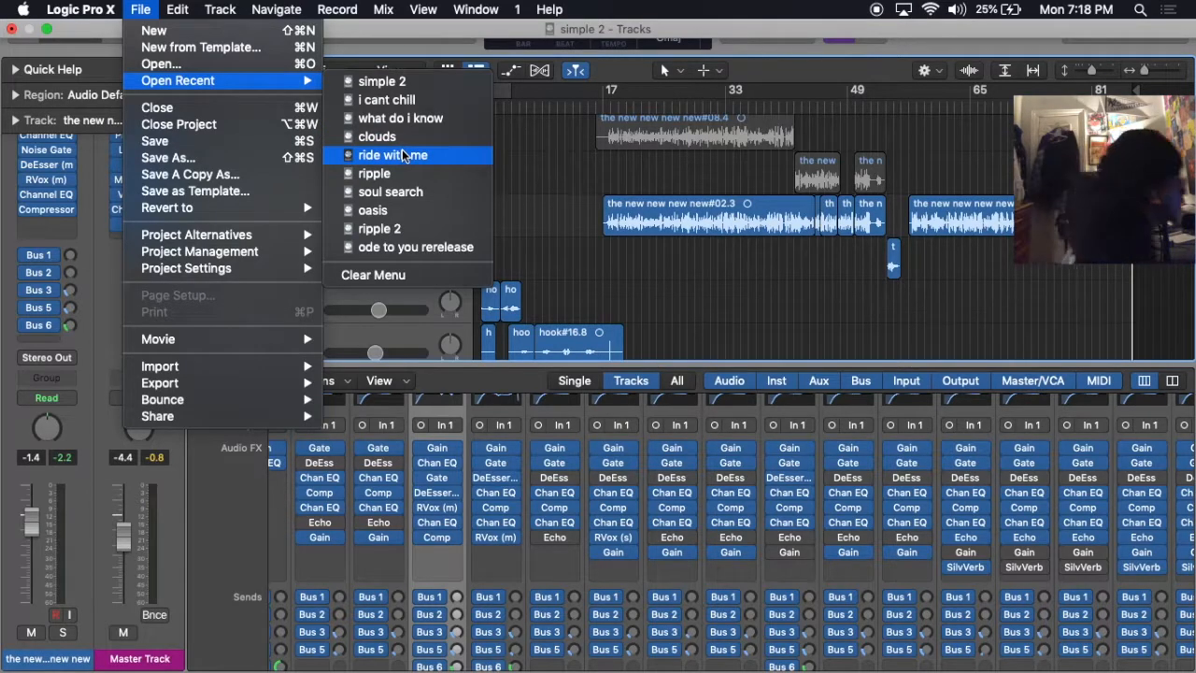
{"action": "left_click", "coordinate": [365, 160]}
{"action": "left_click", "coordinate": [752, 245]}
{"action": "left_click", "coordinate": [753, 245]}
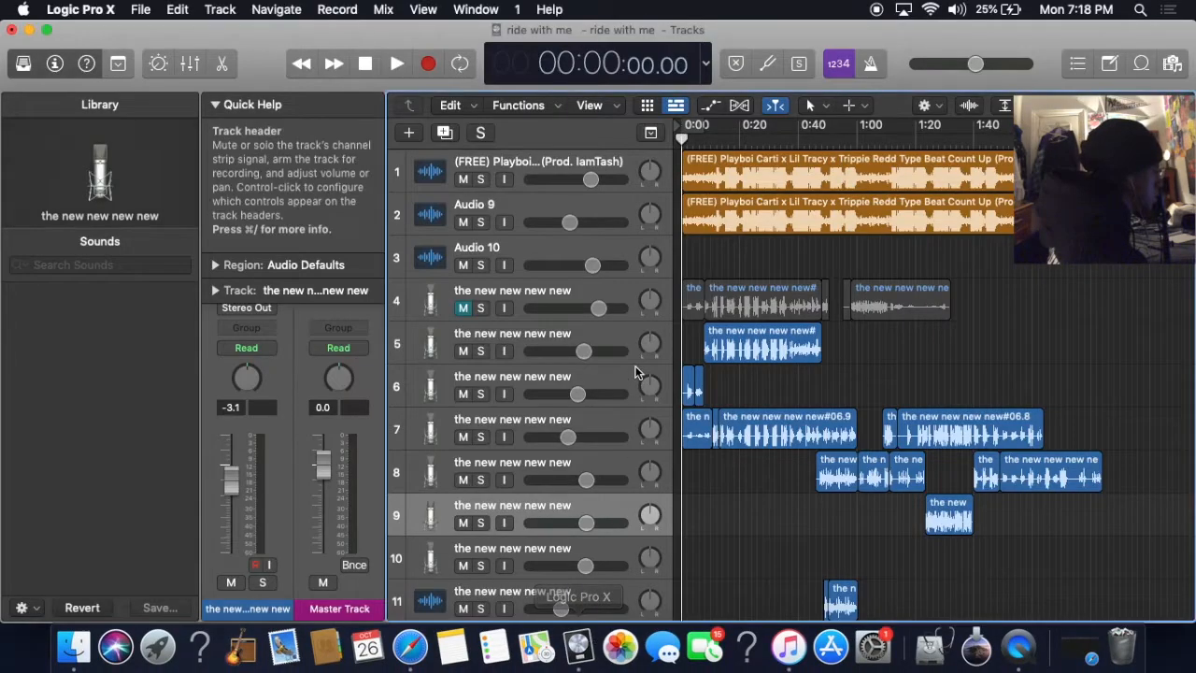
During playback, lower track 5's volume to -5.7 dB and move track 6's two opening regions up to track 5
{"action": "key", "text": "space"}
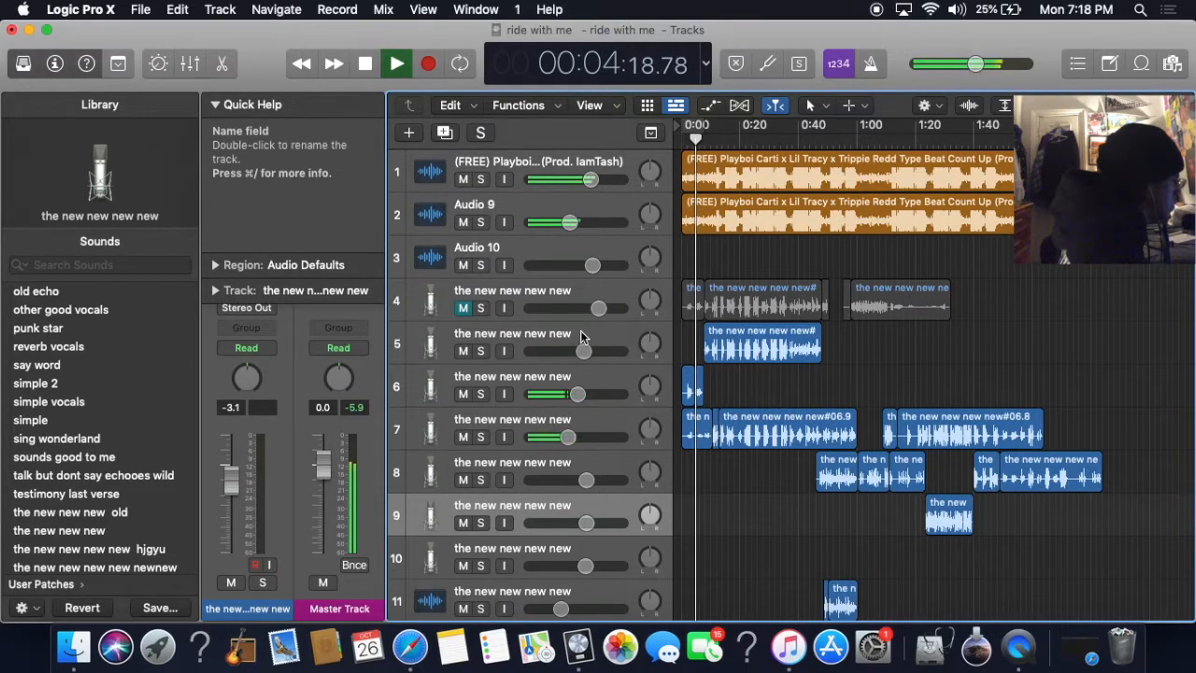
{"action": "left_click", "coordinate": [515, 374]}
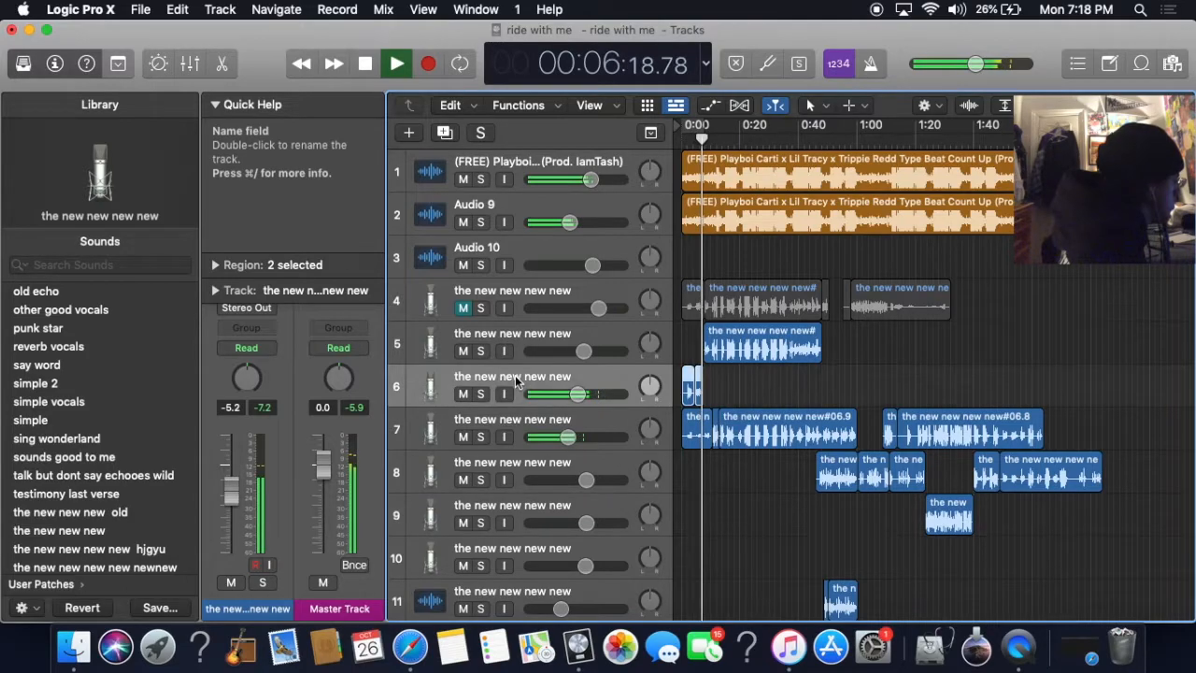
{"action": "left_click", "coordinate": [216, 104]}
{"action": "left_click_drag", "start_coordinate": [576, 346], "coordinate": [571, 347]}
{"action": "left_click_drag", "start_coordinate": [692, 387], "coordinate": [689, 345]}
{"action": "left_click", "coordinate": [691, 386]}
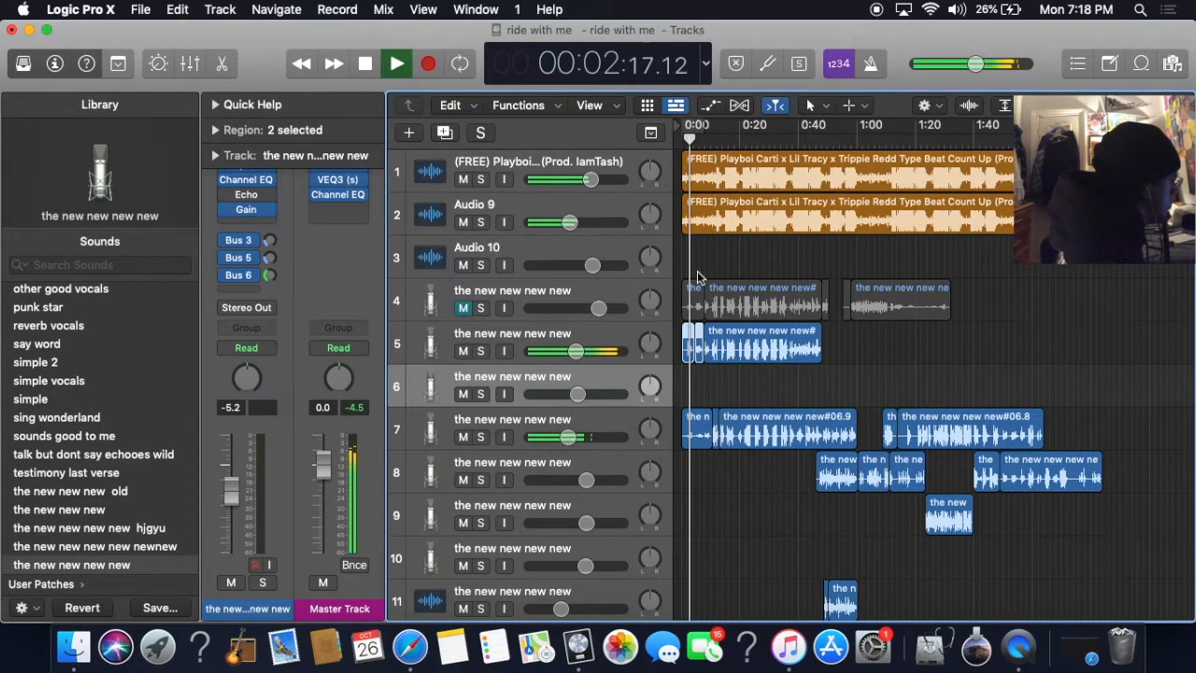
Show the mixer for track 5 and inspect the compression setting of its RVox plug-in
{"action": "left_click", "coordinate": [561, 333]}
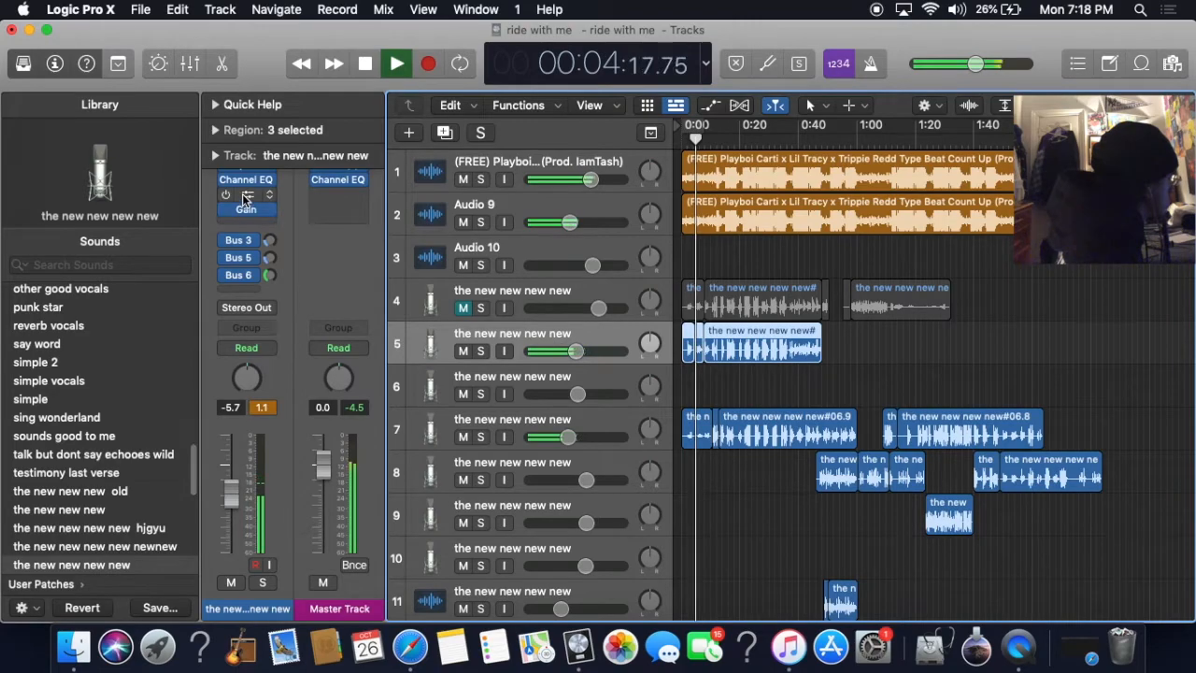
{"action": "key", "text": "x"}
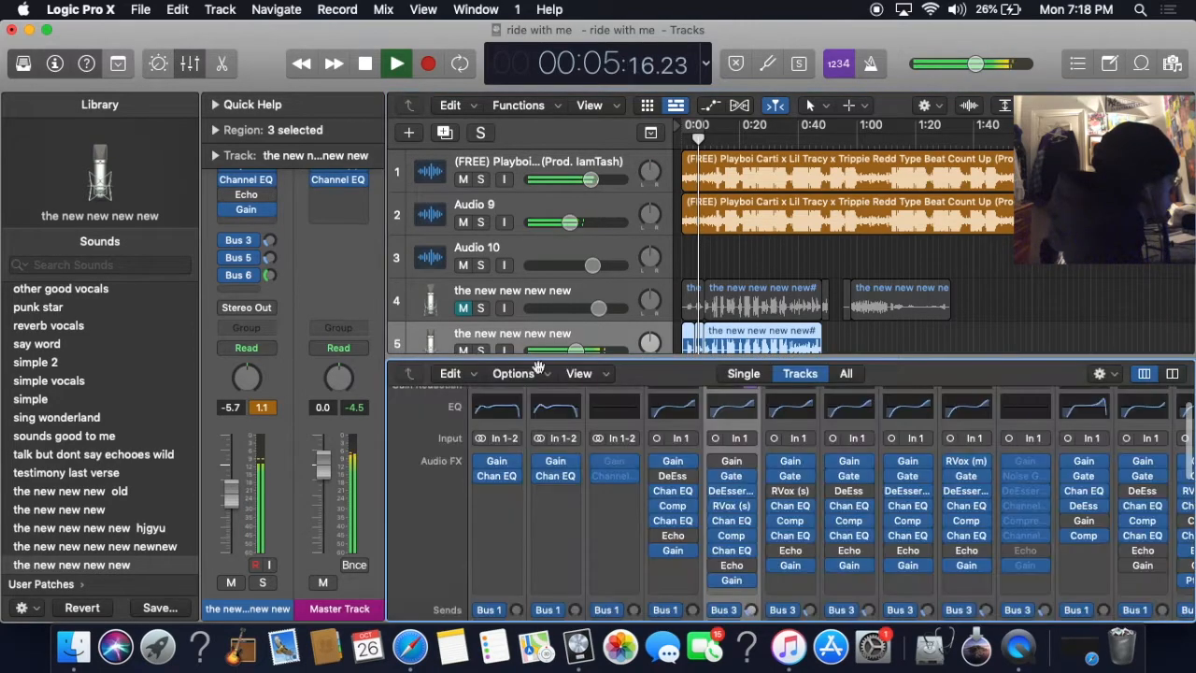
{"action": "left_click", "coordinate": [730, 505]}
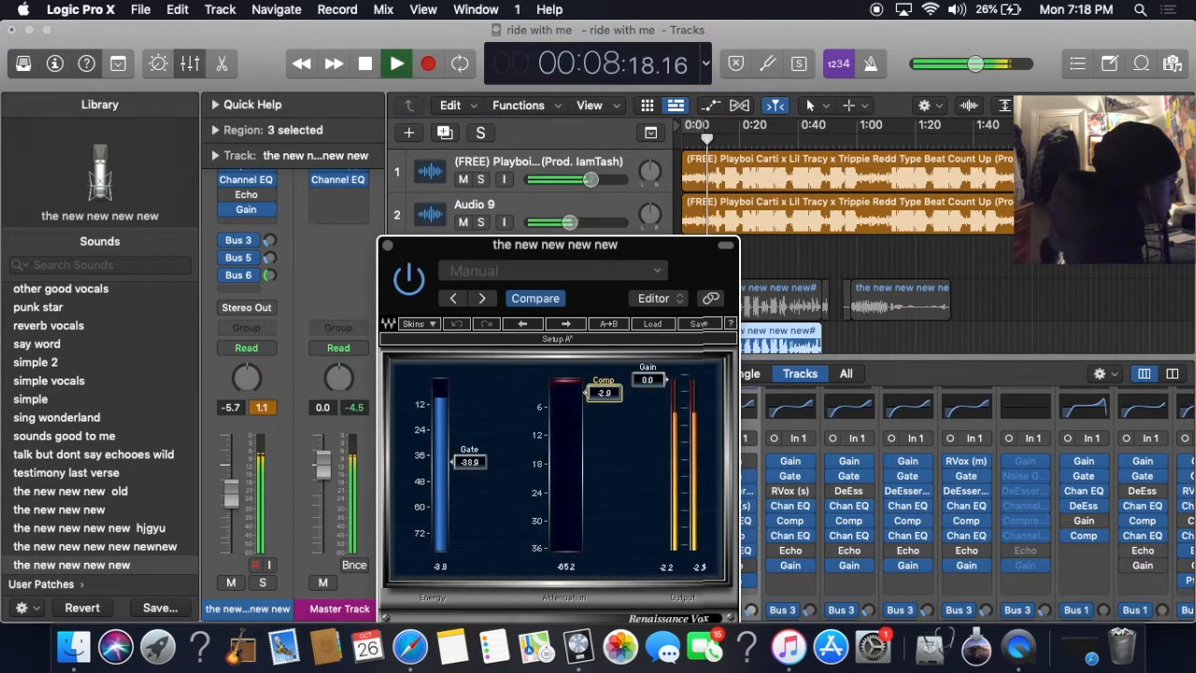
{"action": "left_click", "coordinate": [388, 245]}
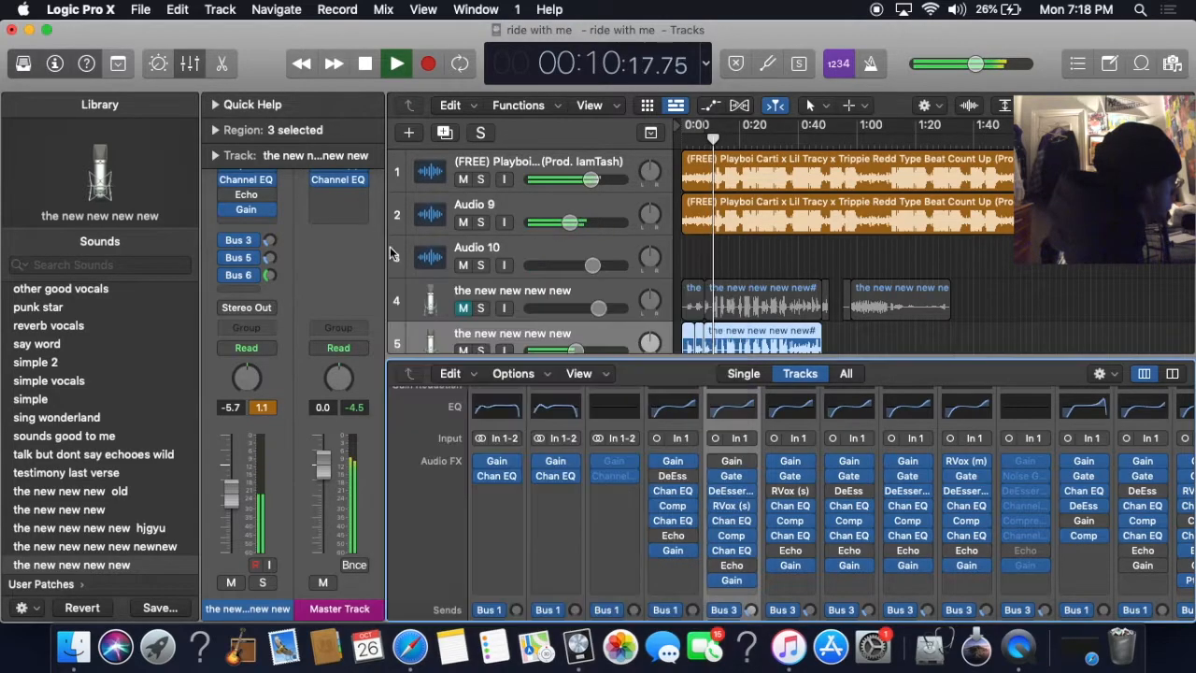
Raise track 5's first Gain plug-in to -4.6 dB, and readjust it while the song plays
{"action": "left_click", "coordinate": [734, 462]}
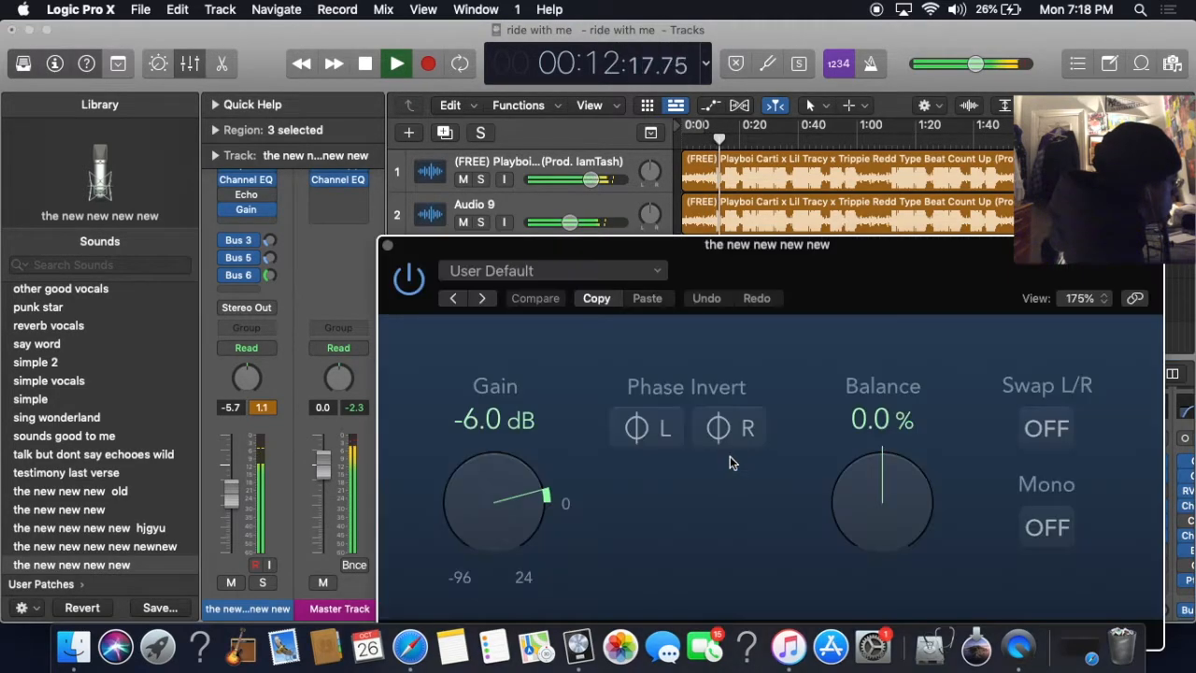
{"action": "left_click_drag", "start_coordinate": [498, 518], "coordinate": [498, 508]}
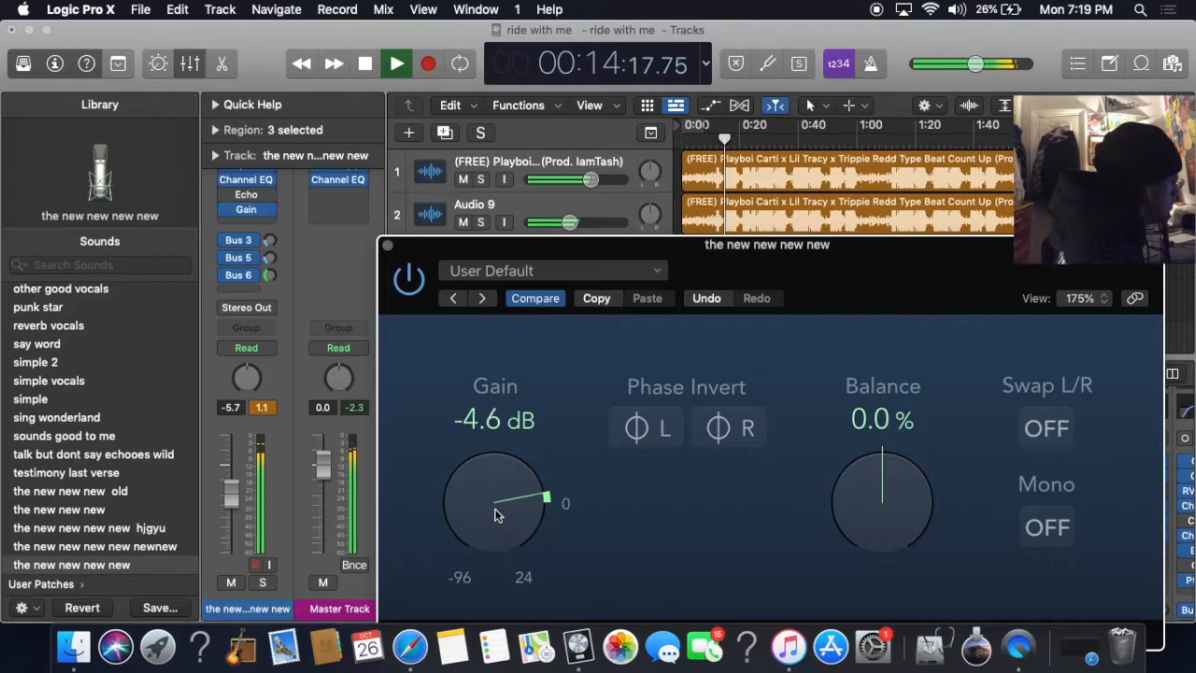
{"action": "left_click", "coordinate": [388, 248]}
{"action": "left_click", "coordinate": [728, 457]}
{"action": "key", "text": "Escape"}
{"action": "left_click", "coordinate": [724, 461]}
{"action": "left_click_drag", "start_coordinate": [521, 512], "coordinate": [519, 498]}
{"action": "left_click", "coordinate": [388, 247]}
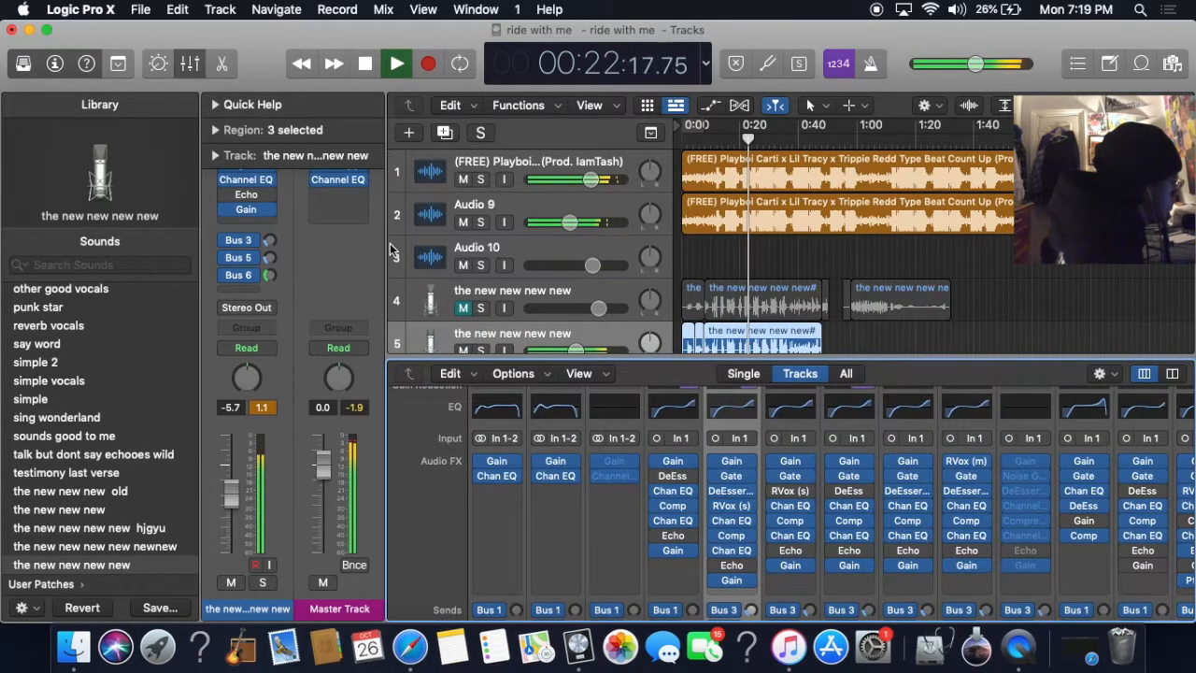
Swap track 5's DeEsser with the Channel EQ below RVox, and set the track's first Gain plug-in to -1.2 dB
{"action": "scroll", "coordinate": [836, 289], "scroll_direction": "down", "scroll_amount": 5}
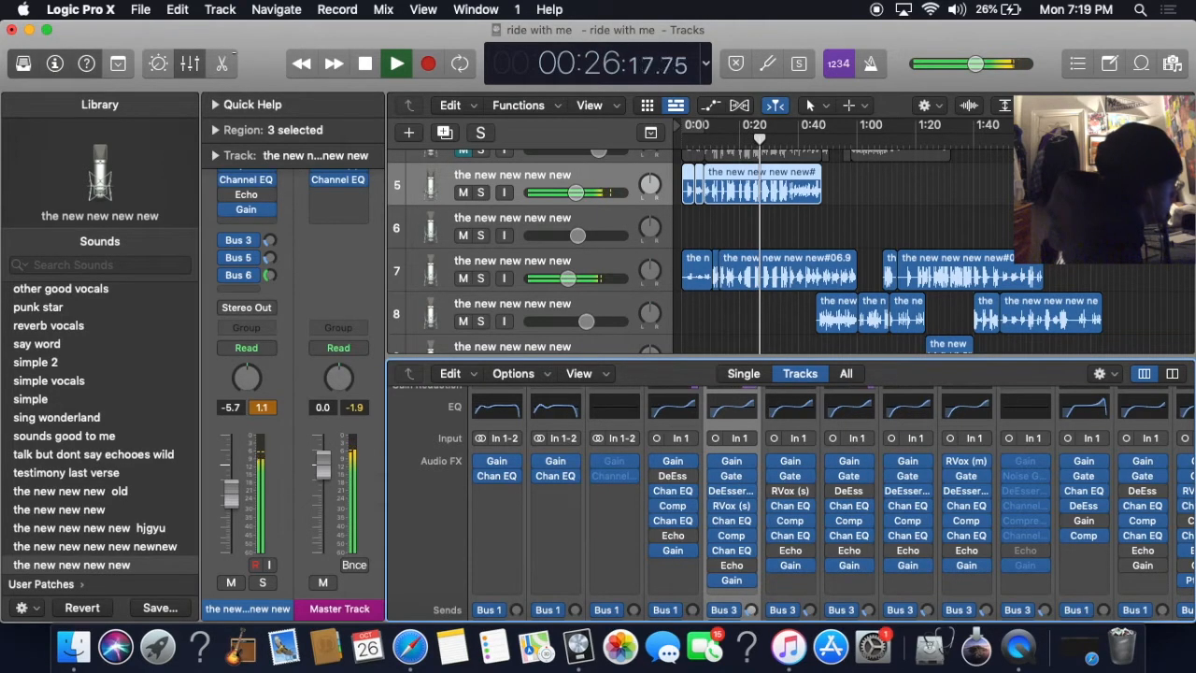
{"action": "left_click", "coordinate": [189, 62]}
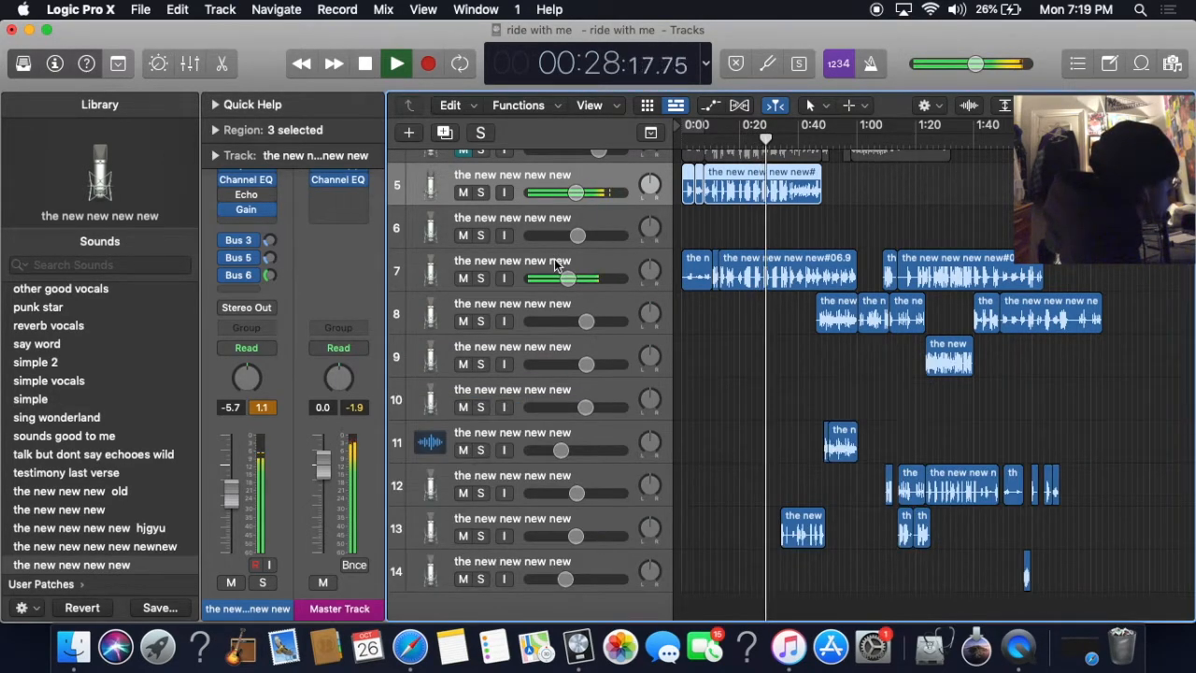
{"action": "left_click", "coordinate": [190, 63]}
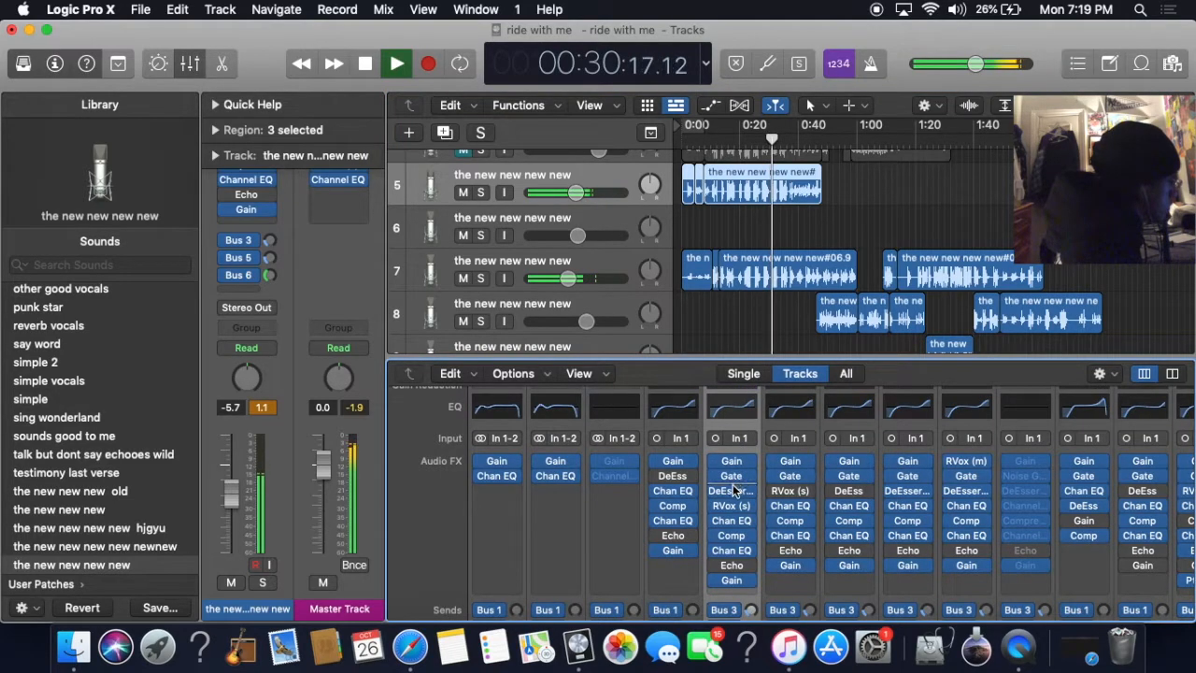
{"action": "left_click_drag", "start_coordinate": [733, 492], "coordinate": [733, 522]}
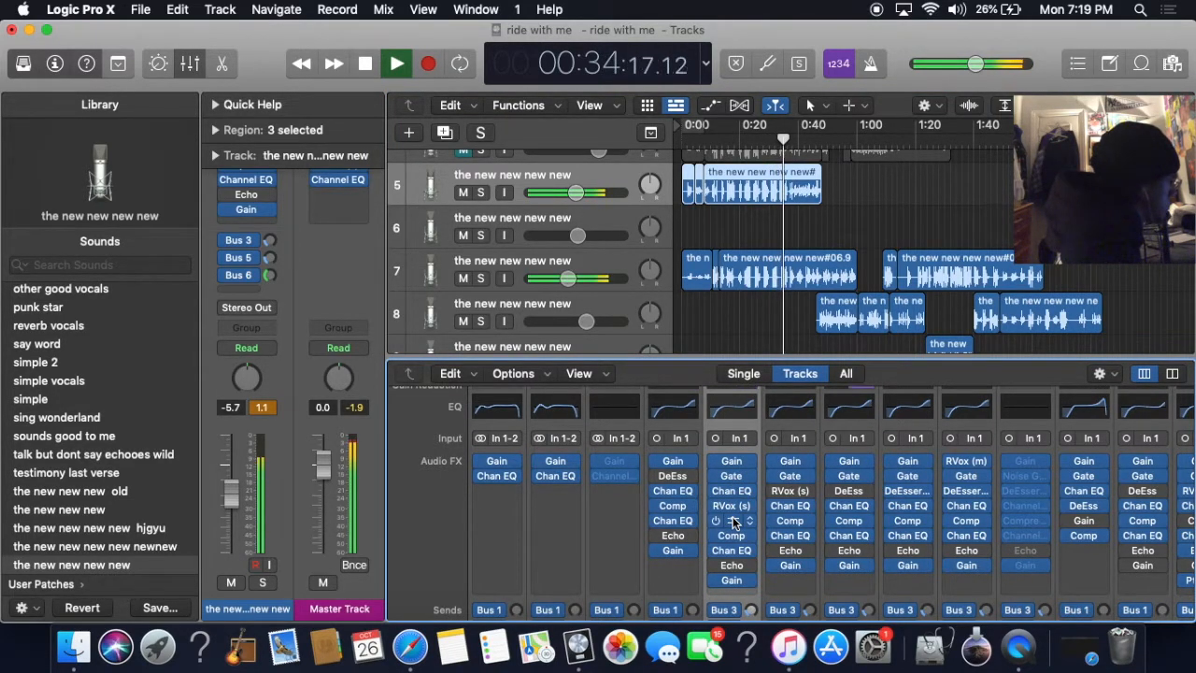
{"action": "left_click_drag", "start_coordinate": [492, 516], "coordinate": [492, 510]}
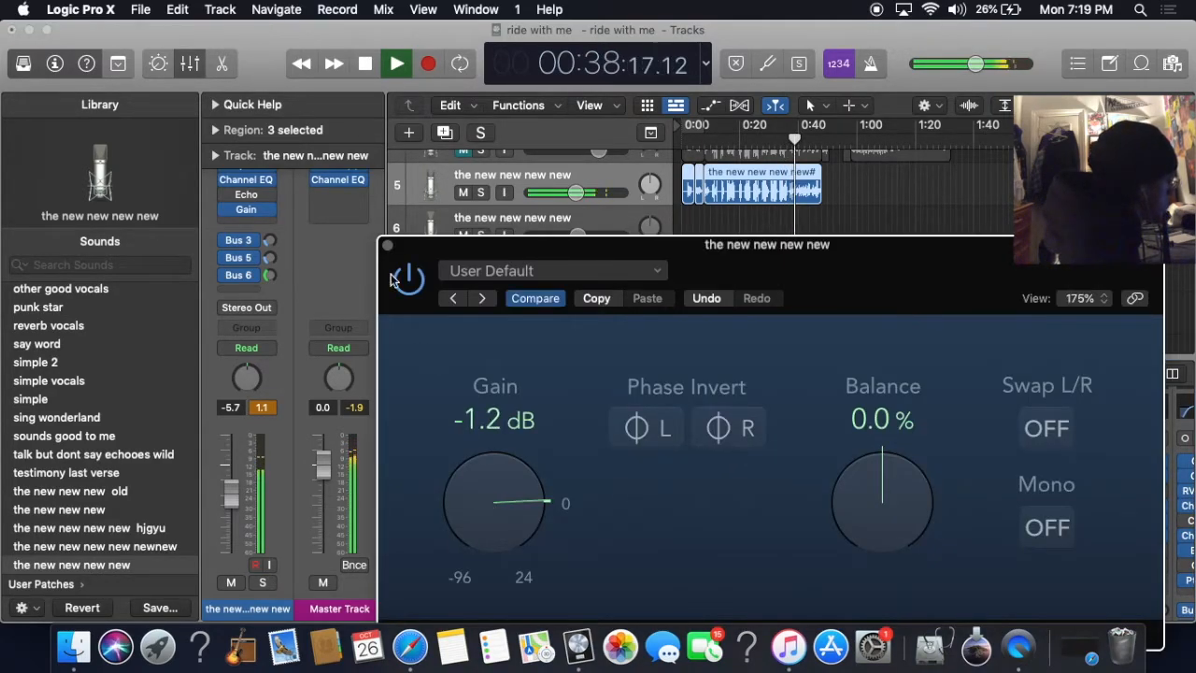
{"action": "left_click", "coordinate": [383, 246]}
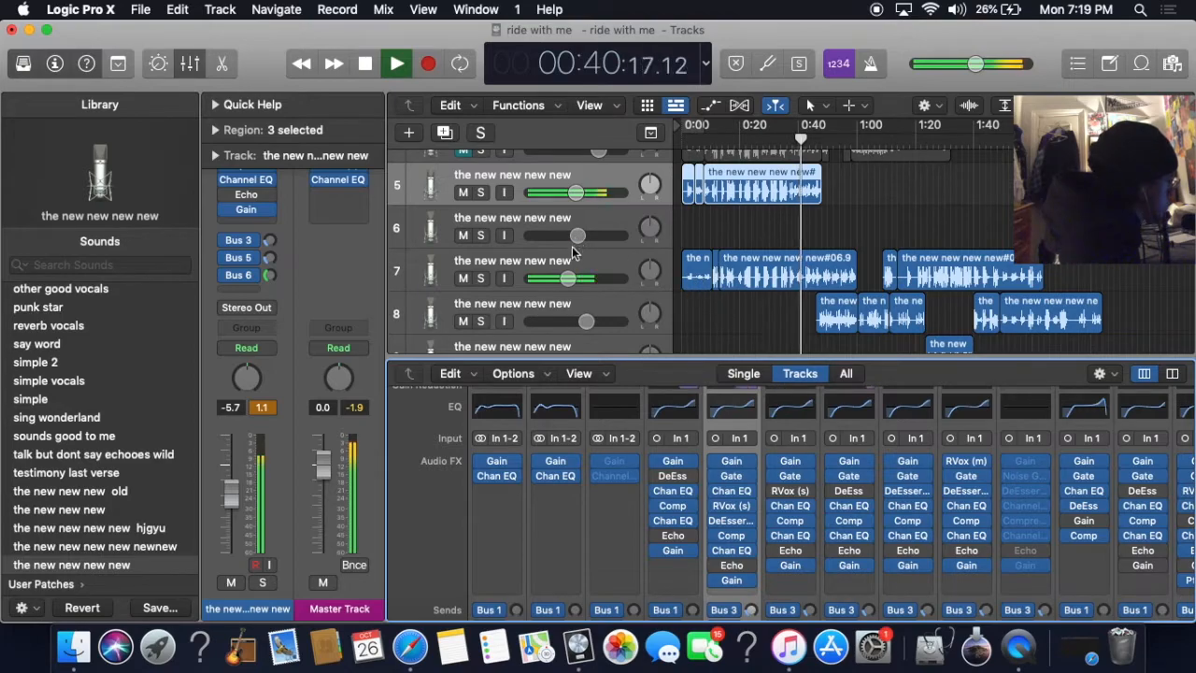
Set the Comp value of track 5's RVox to -9.4 and replay the verse from an earlier point
{"action": "left_click", "coordinate": [729, 505]}
{"action": "left_click_drag", "start_coordinate": [598, 392], "coordinate": [597, 412]}
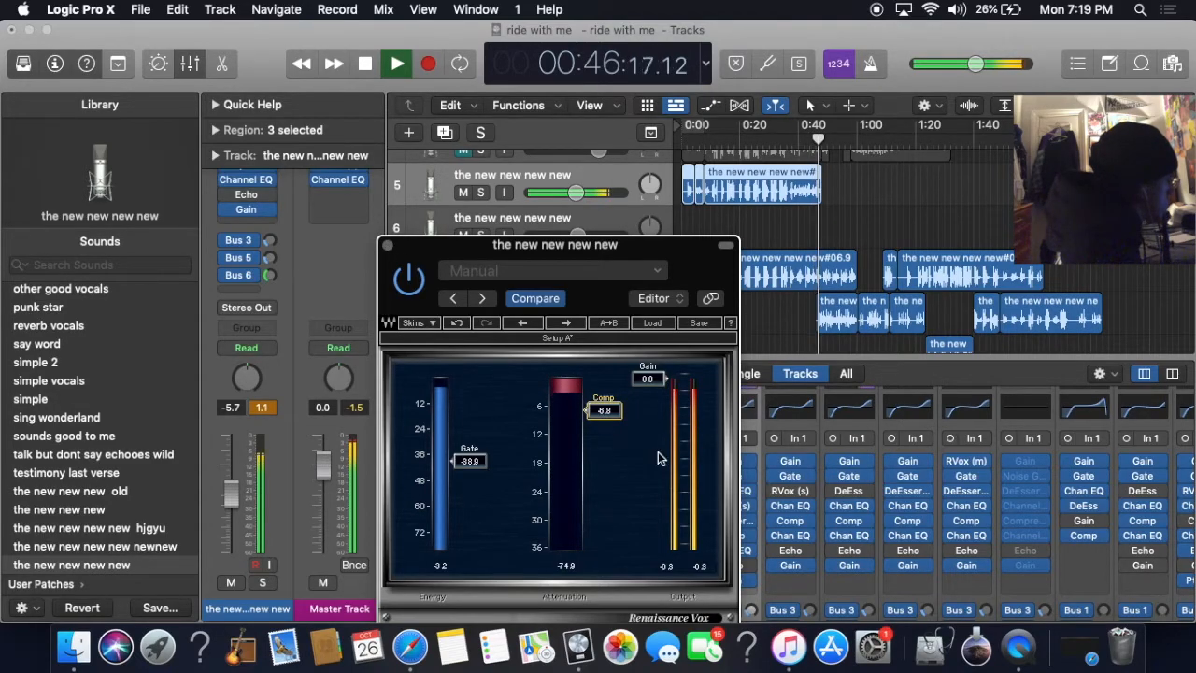
{"action": "left_click_drag", "start_coordinate": [598, 412], "coordinate": [598, 423]}
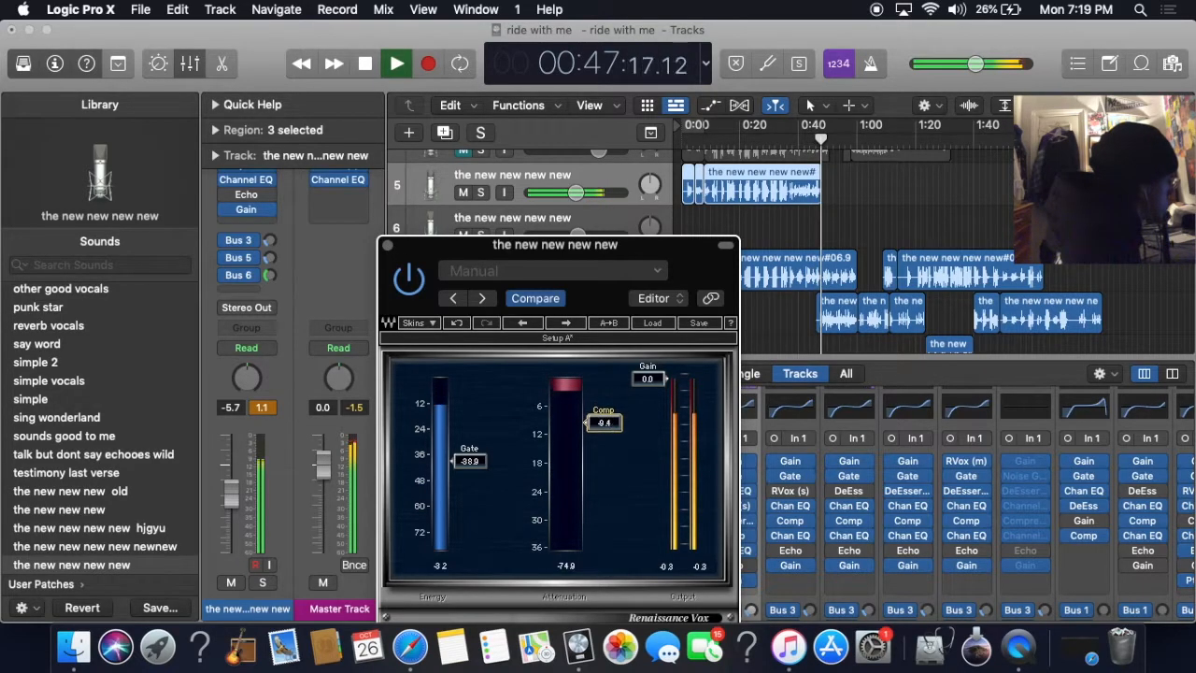
{"action": "left_click", "coordinate": [388, 245]}
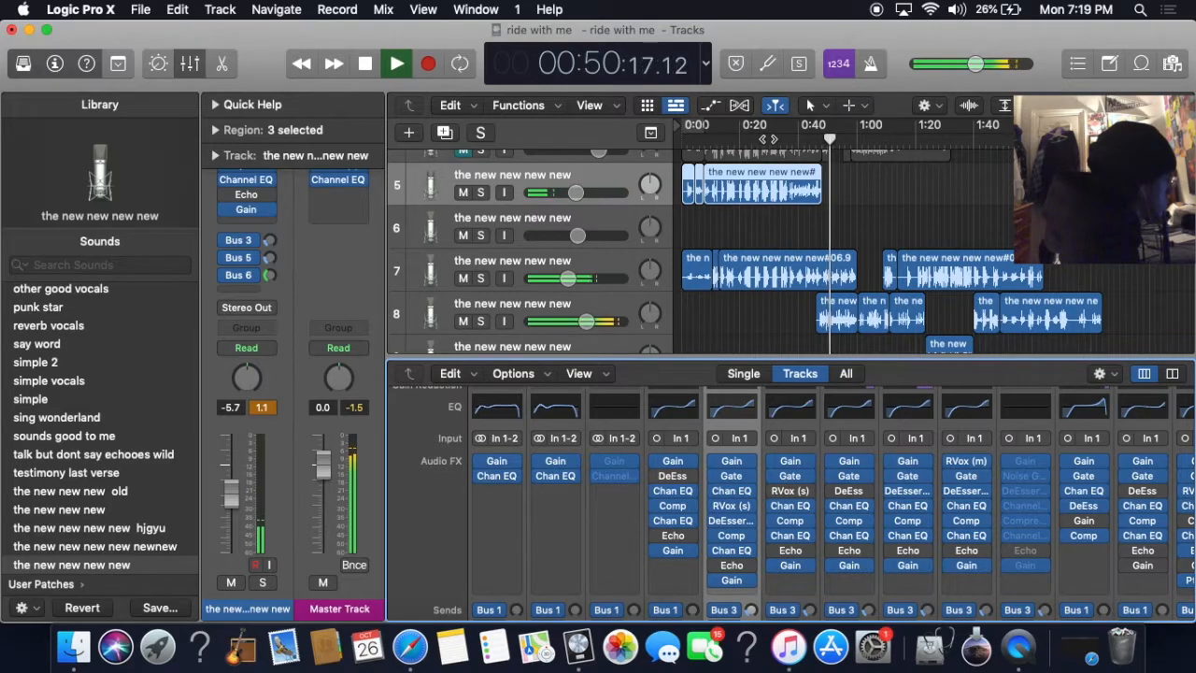
{"action": "left_click", "coordinate": [779, 129]}
Swap track 8's DeEsser with the first Channel EQ so the EQ comes before it
{"action": "left_click", "coordinate": [609, 268]}
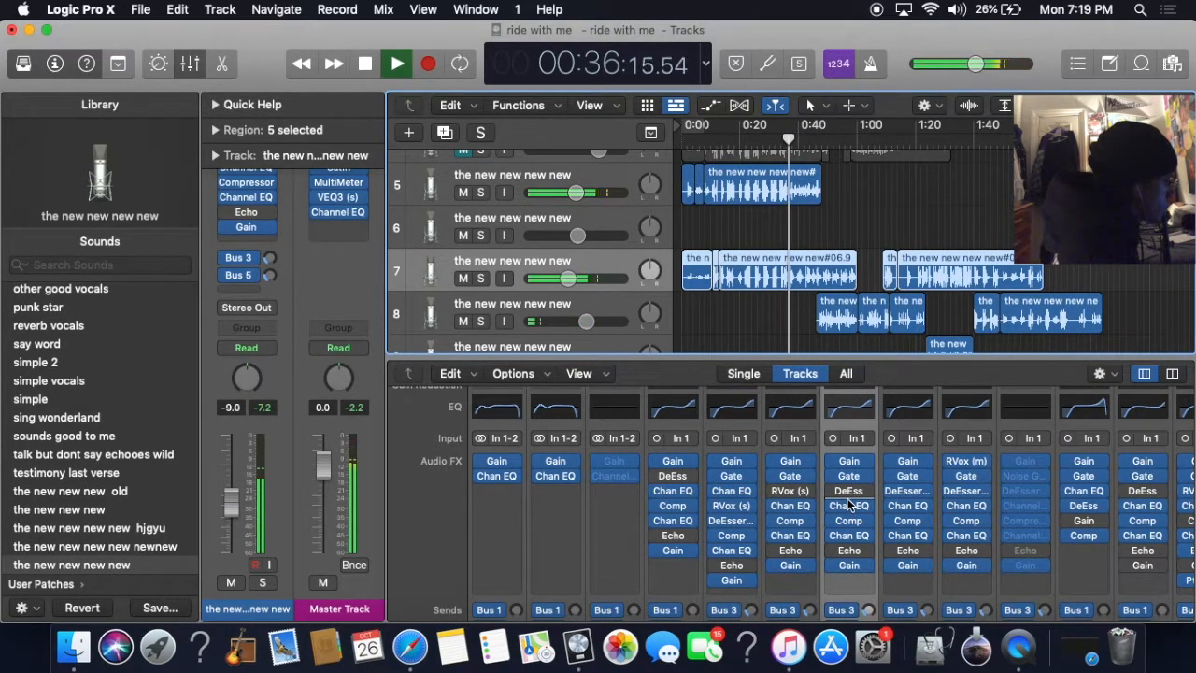
{"action": "mouse_move", "coordinate": [851, 507]}
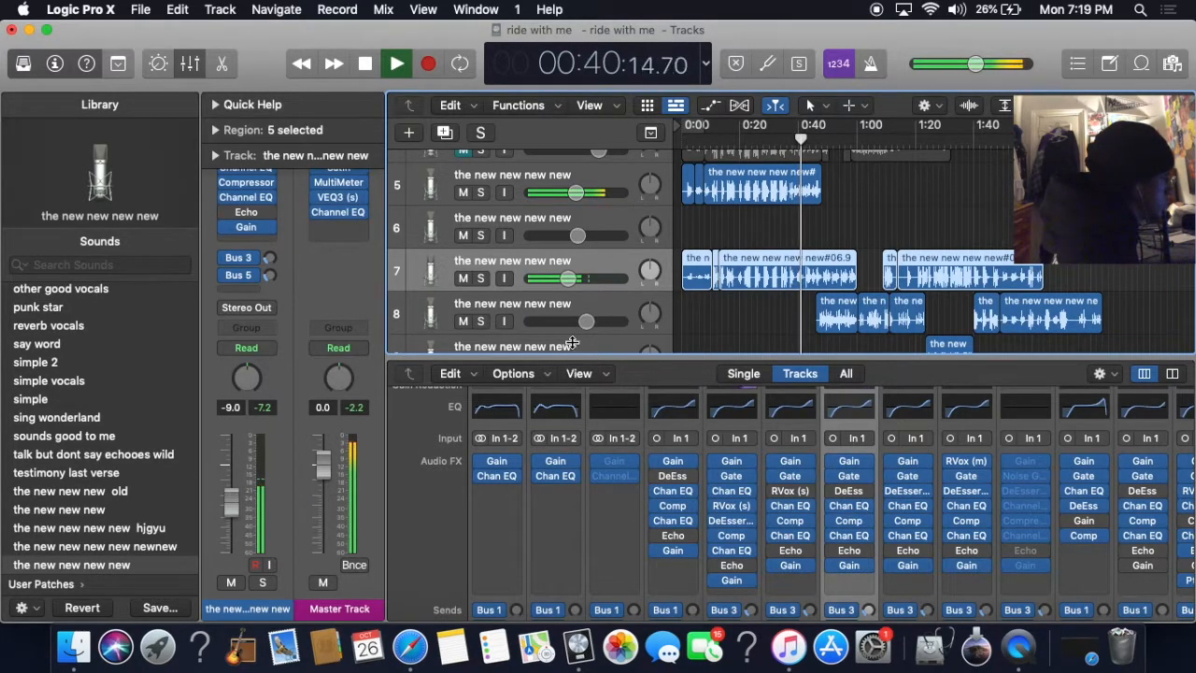
{"action": "left_click", "coordinate": [573, 300]}
{"action": "mouse_move", "coordinate": [905, 492]}
{"action": "left_click_drag", "start_coordinate": [906, 505], "coordinate": [910, 495]}
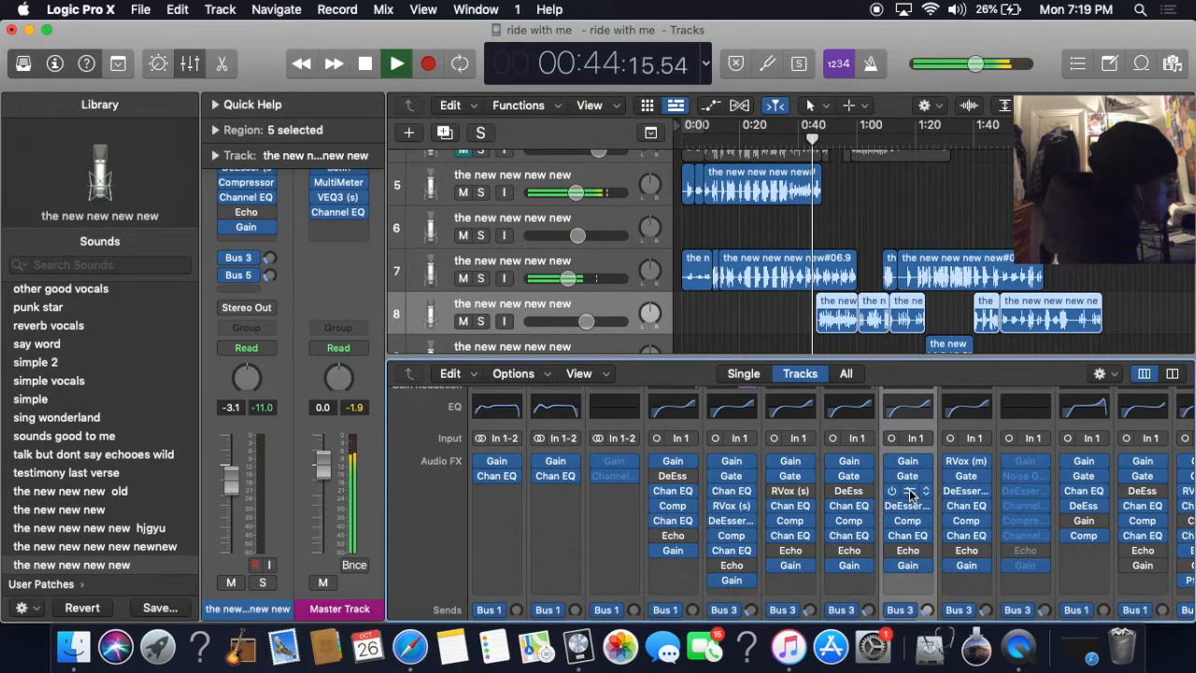
Set the high shelf of track 8's first Channel EQ to 10500 Hz, +17.5 dB, and adjust the track's first Gain plug-in
{"action": "left_click", "coordinate": [911, 495]}
{"action": "left_click_drag", "start_coordinate": [997, 411], "coordinate": [1035, 400]}
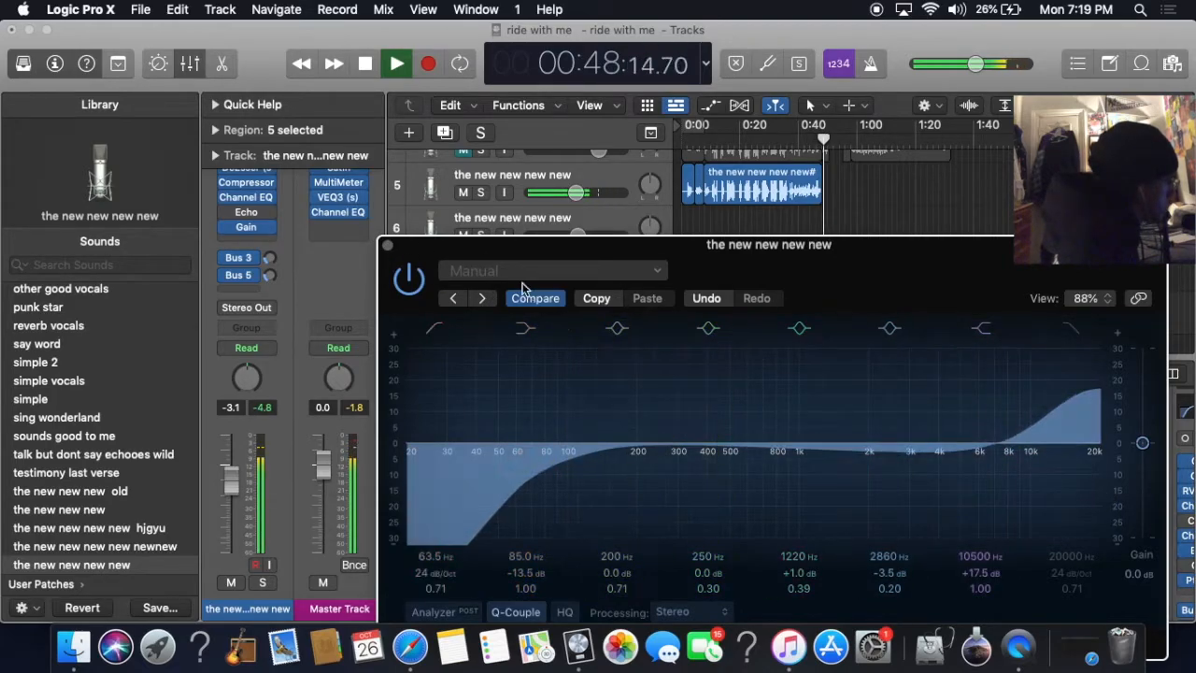
{"action": "left_click", "coordinate": [388, 245]}
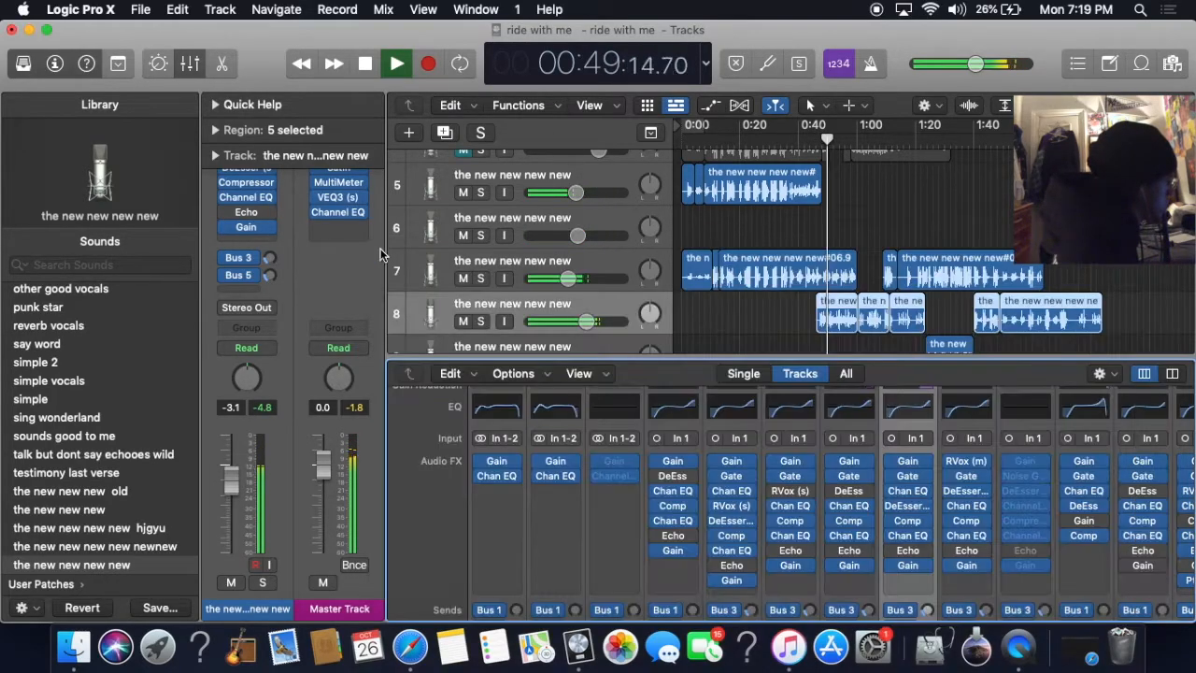
{"action": "left_click", "coordinate": [899, 460]}
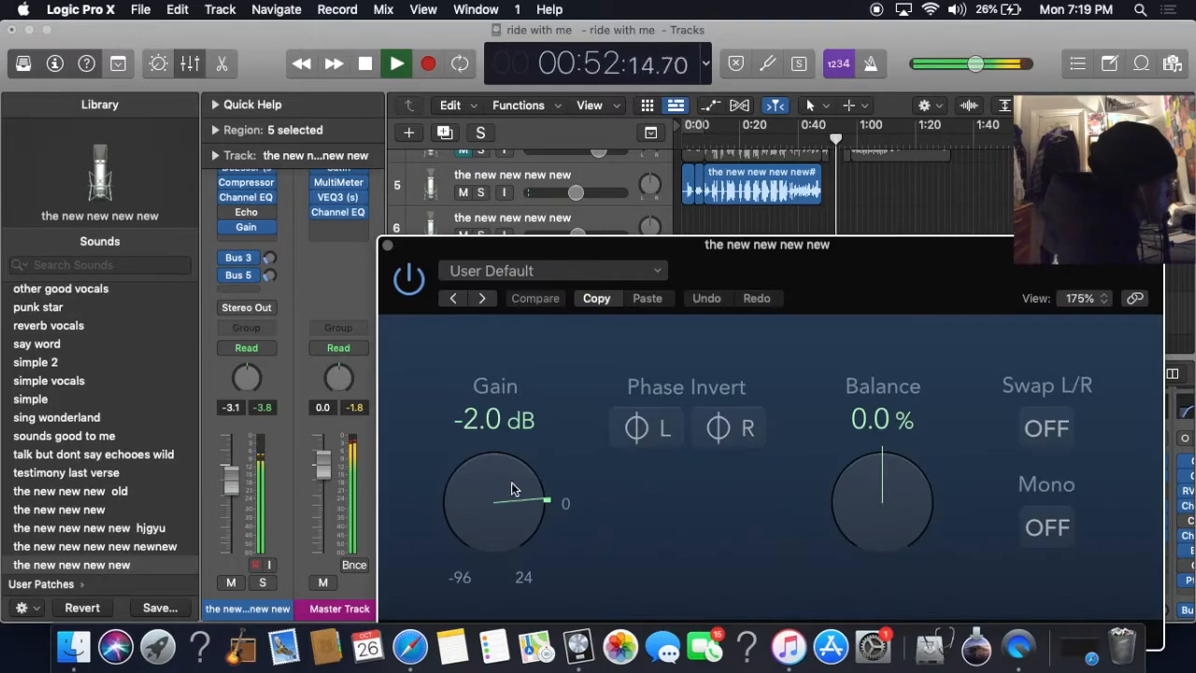
{"action": "left_click_drag", "start_coordinate": [507, 490], "coordinate": [510, 493]}
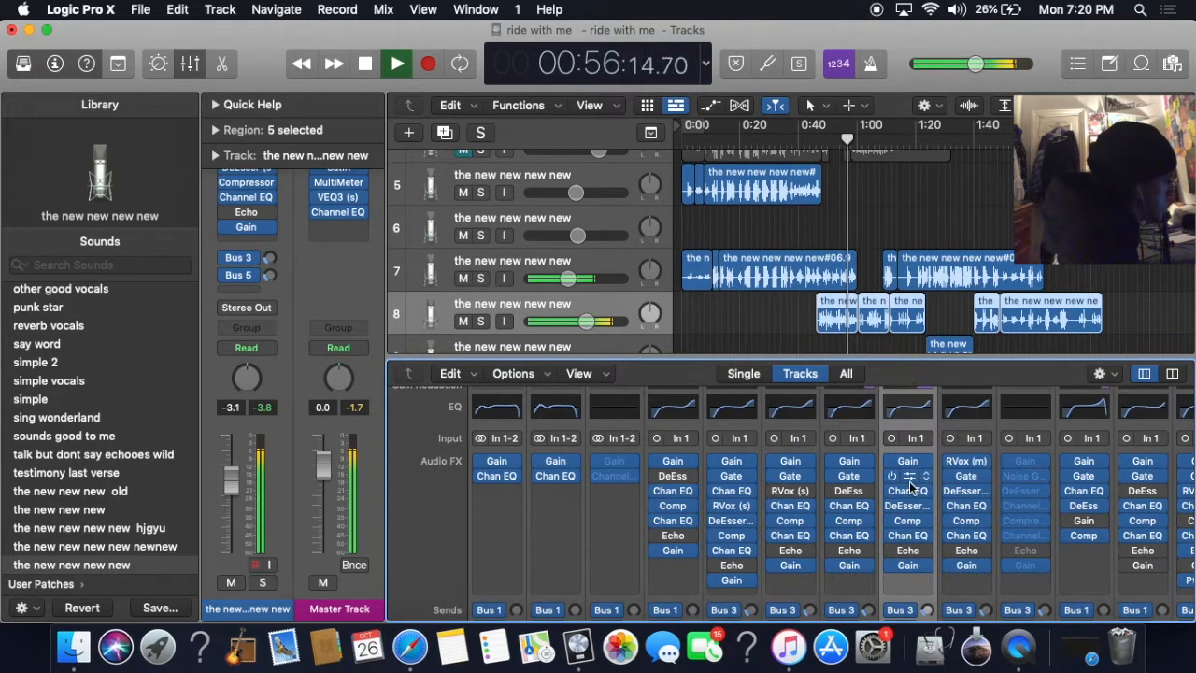
Move track 8's DeEsser back above the first Channel EQ, swap the Compressor with the second Channel EQ, and replay the passage
{"action": "left_click_drag", "start_coordinate": [906, 506], "coordinate": [904, 490]}
{"action": "left_click", "coordinate": [826, 140]}
{"action": "left_click_drag", "start_coordinate": [904, 522], "coordinate": [906, 535]}
{"action": "left_click", "coordinate": [828, 140]}
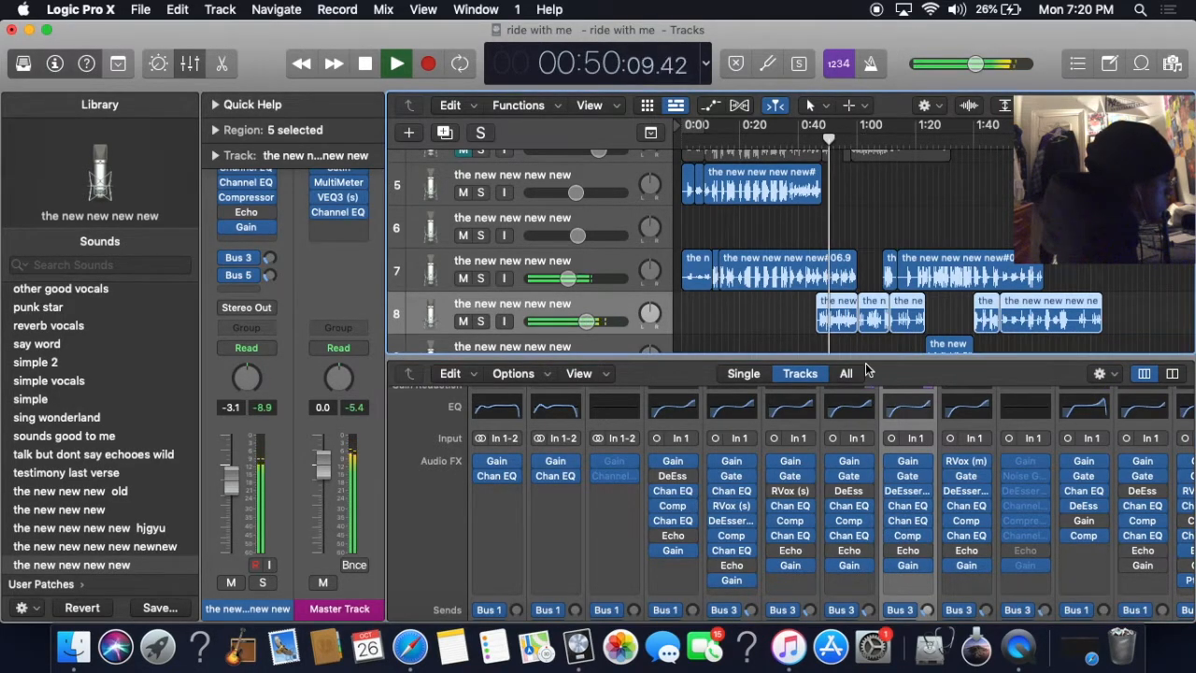
Replace track 8's Echo with a stereo S1 Imager, load the Pensado 3D Width preset, and replay the passage
{"action": "left_click", "coordinate": [925, 550]}
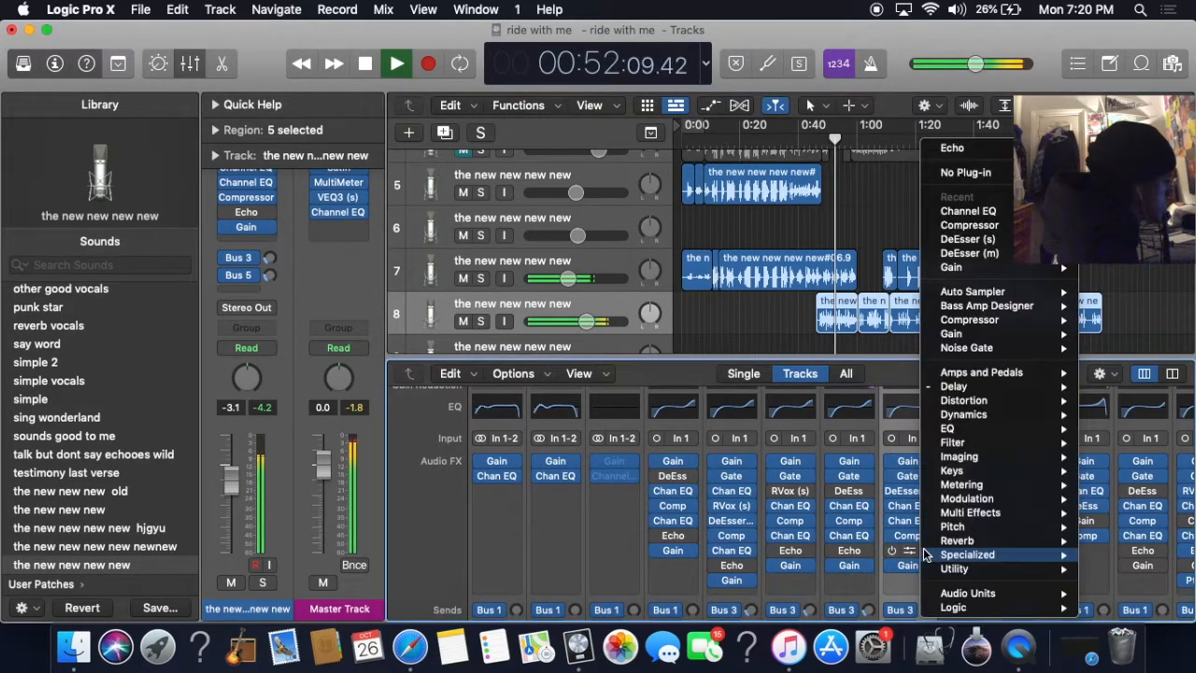
{"action": "mouse_move", "coordinate": [999, 567]}
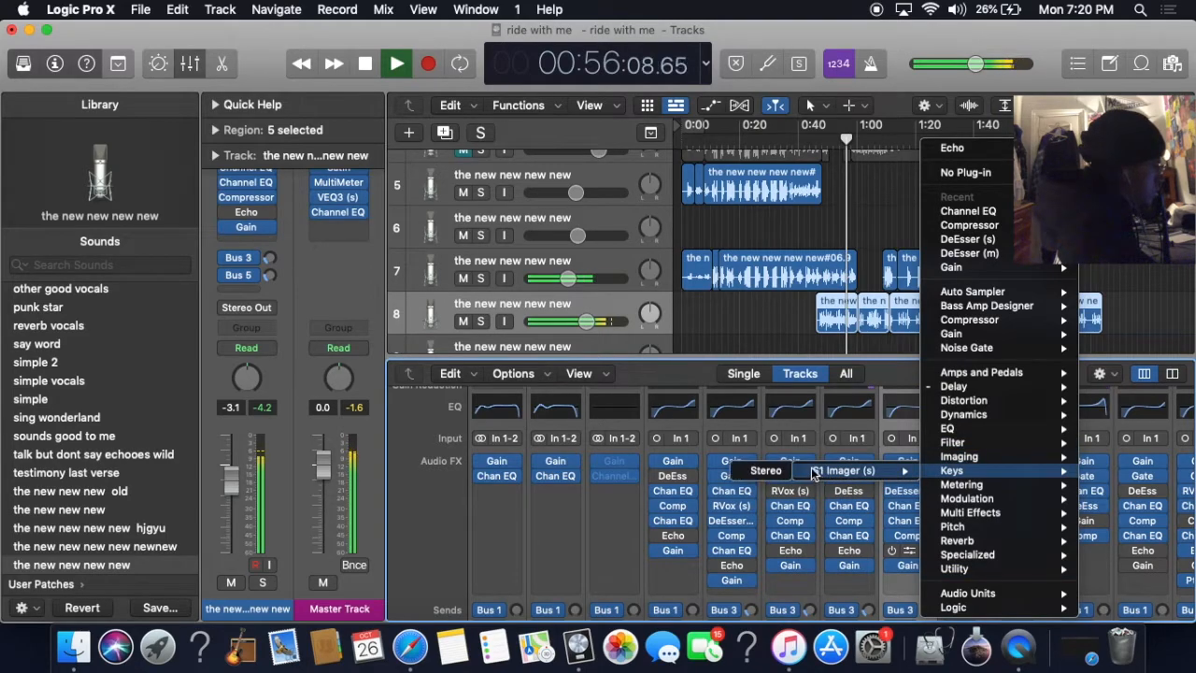
{"action": "left_click", "coordinate": [811, 473]}
{"action": "left_click", "coordinate": [552, 270]}
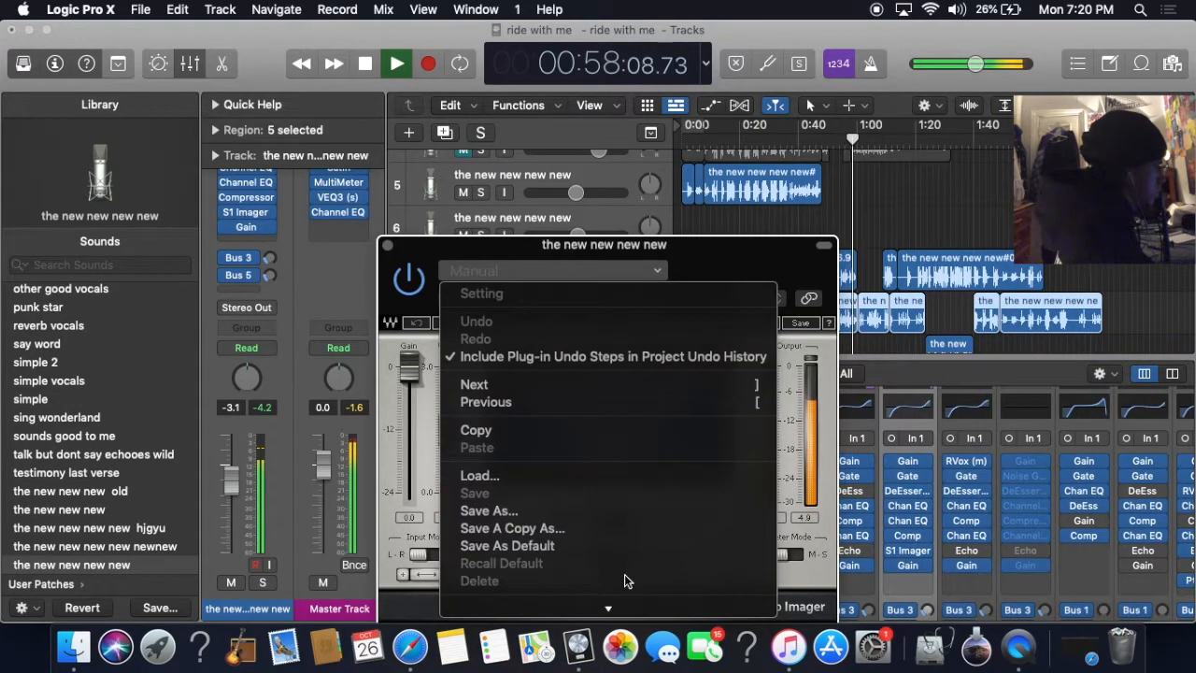
{"action": "mouse_move", "coordinate": [619, 605]}
{"action": "left_click", "coordinate": [845, 661]}
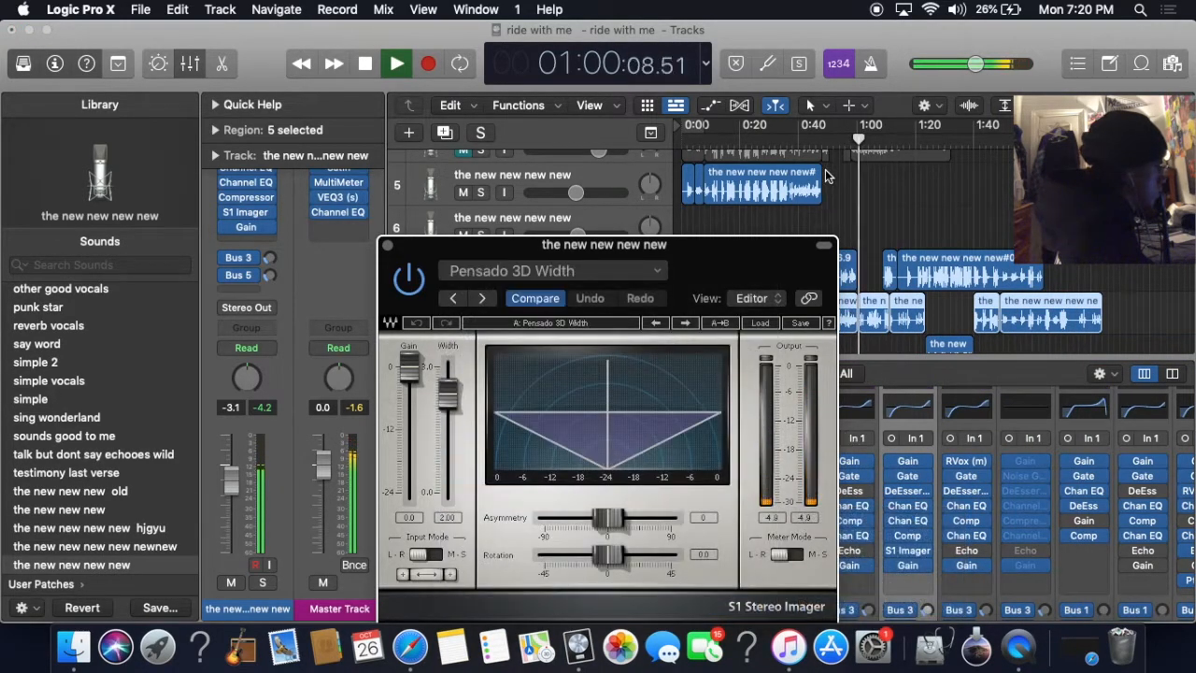
{"action": "left_click", "coordinate": [824, 142]}
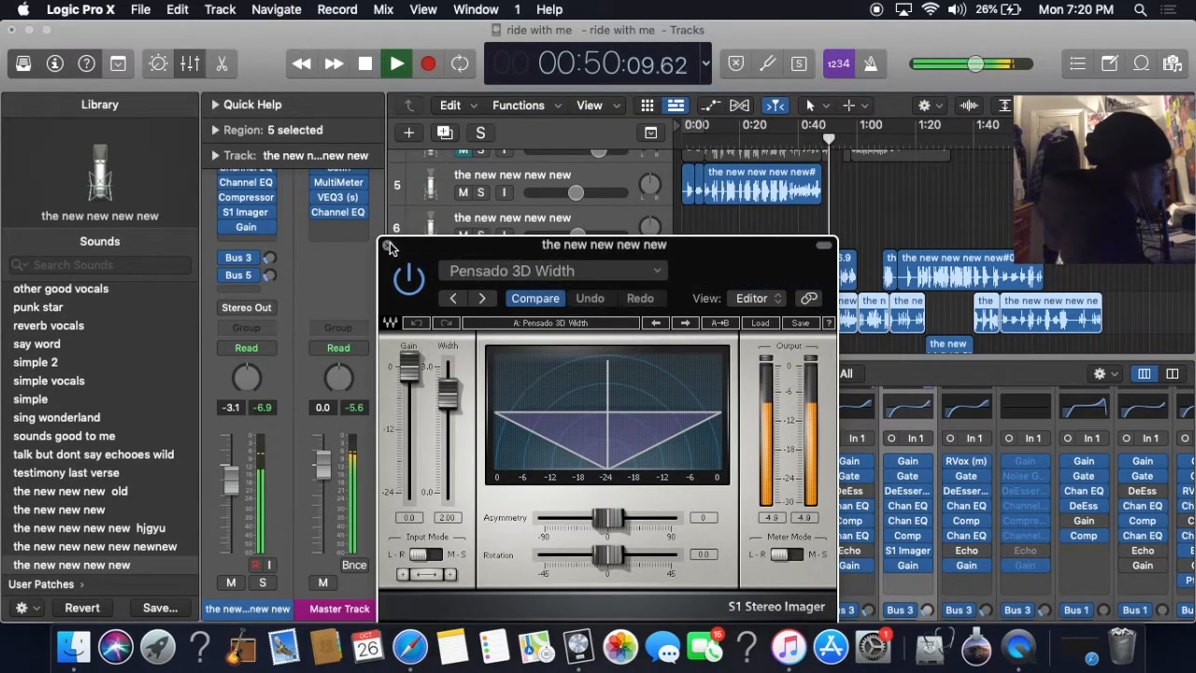
Replace track 8's S1 Imager with a stereo RVox from the Waves plug-ins
{"action": "left_click", "coordinate": [387, 245]}
{"action": "left_click", "coordinate": [922, 551]}
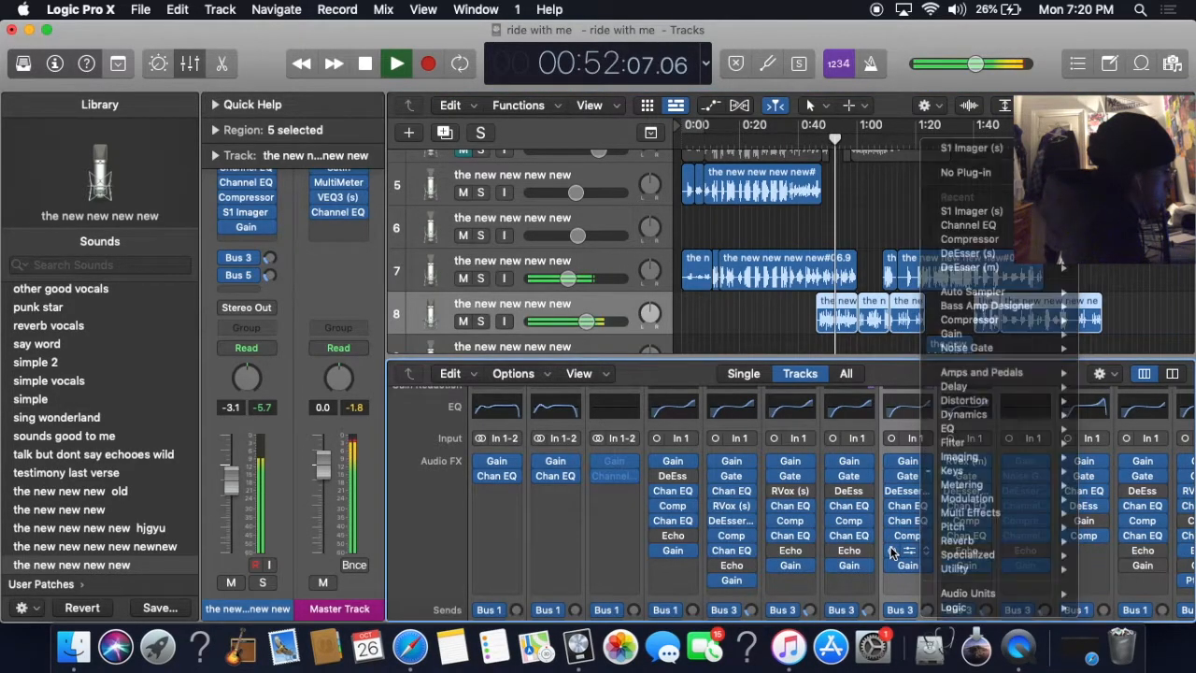
{"action": "left_click", "coordinate": [892, 551]}
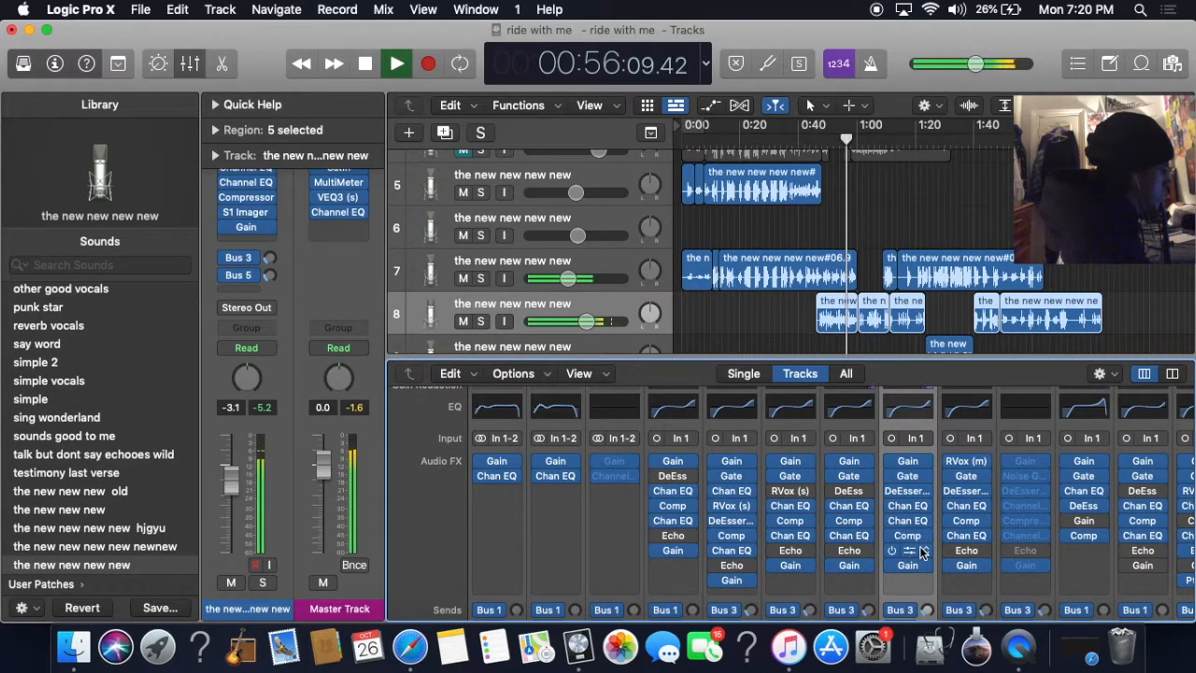
{"action": "left_click", "coordinate": [922, 551]}
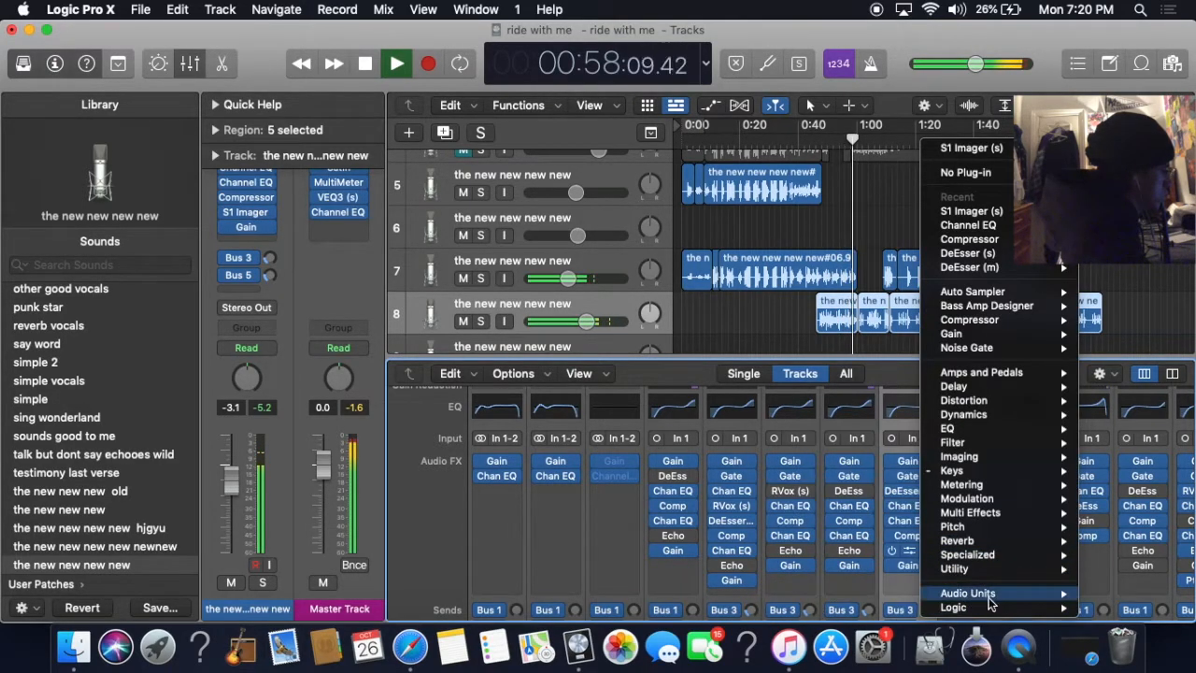
{"action": "mouse_move", "coordinate": [981, 607]}
{"action": "mouse_move", "coordinate": [822, 607]}
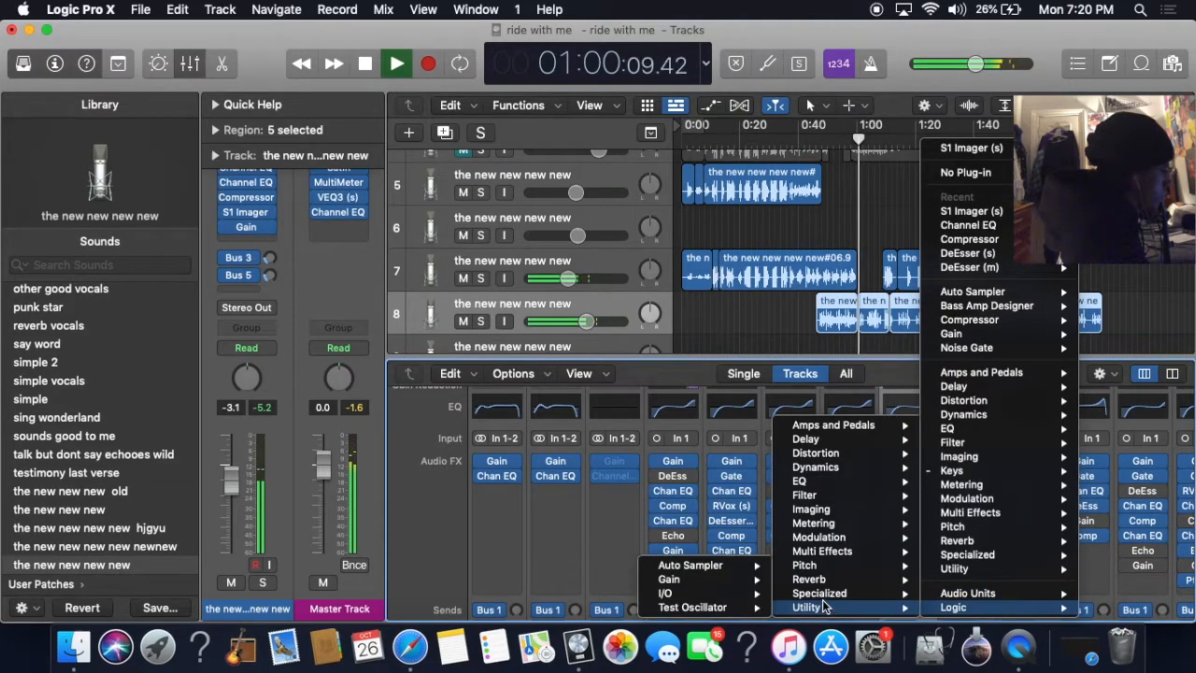
{"action": "mouse_move", "coordinate": [1113, 607]}
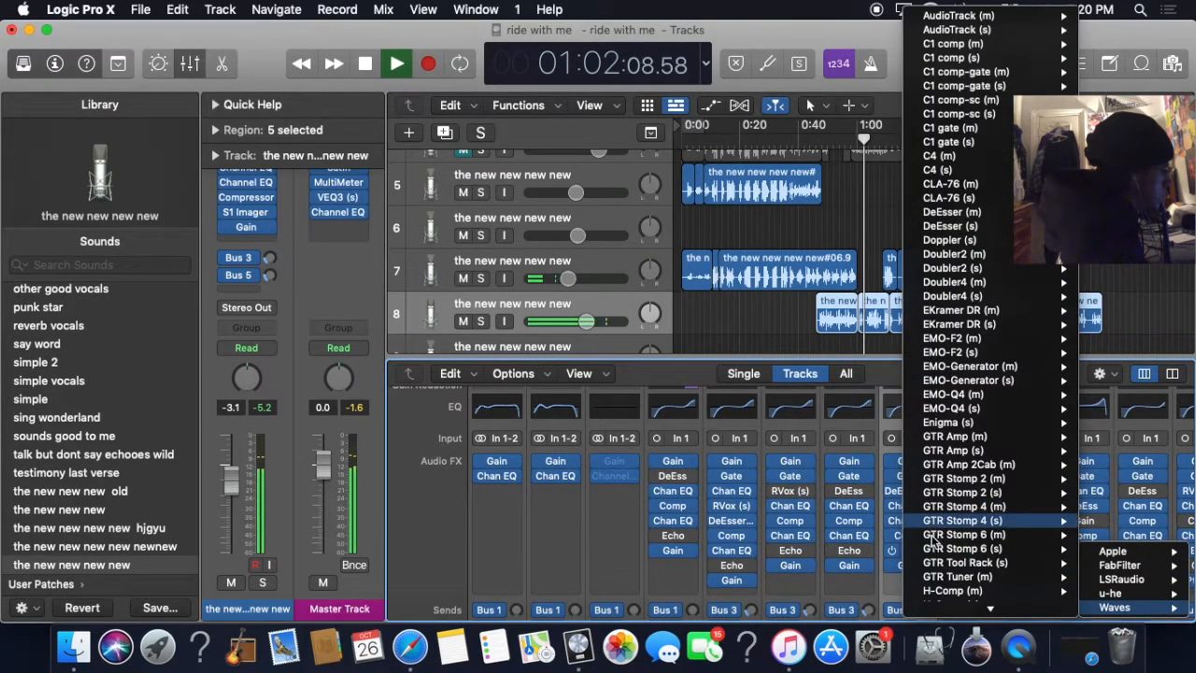
{"action": "mouse_move", "coordinate": [944, 617]}
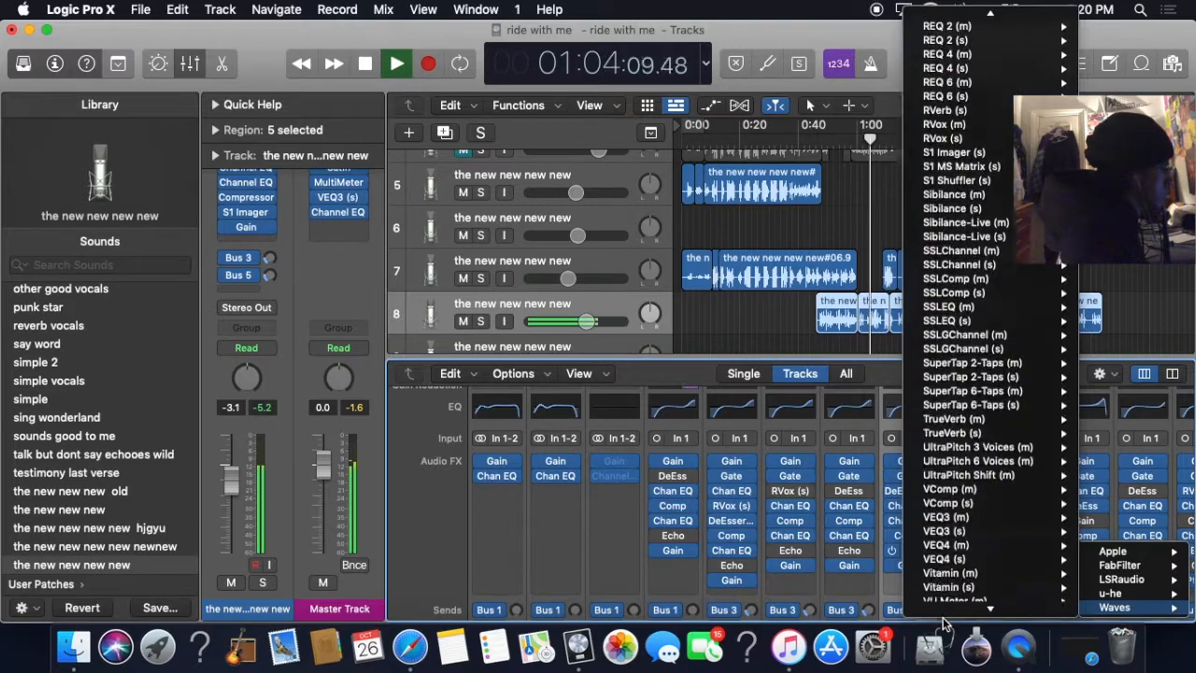
{"action": "left_click", "coordinate": [945, 97]}
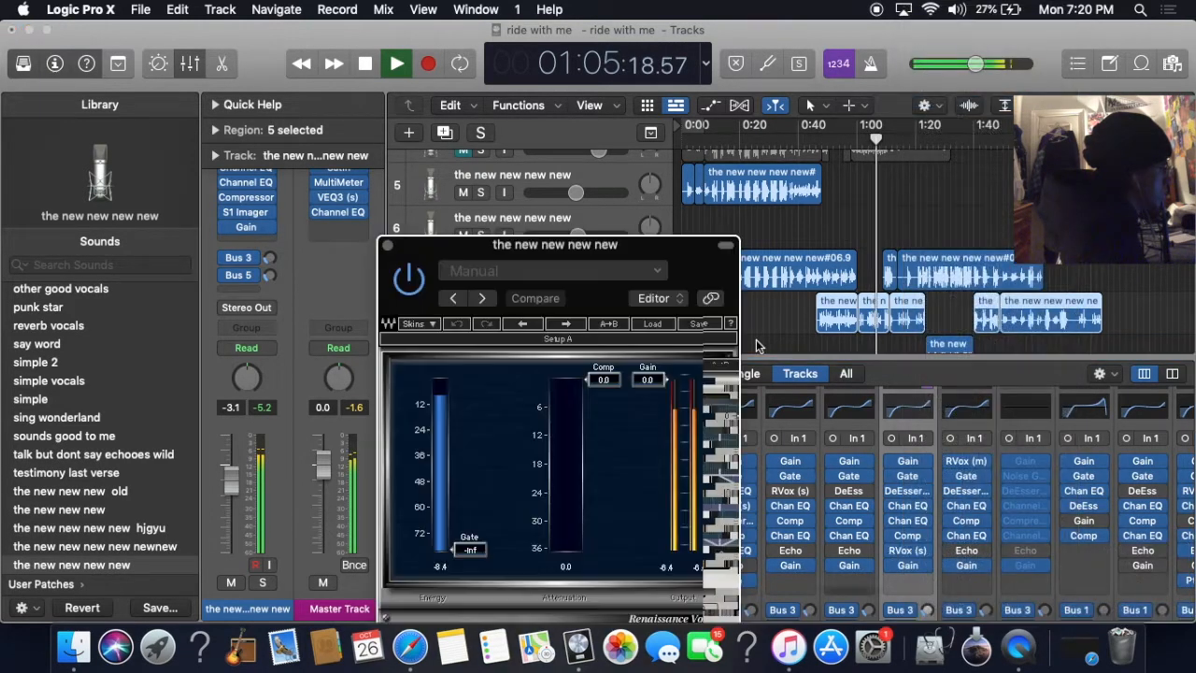
Set the compression to about -4.9 and the gate to -25.8 in track 8's RVox
{"action": "mouse_move", "coordinate": [604, 378]}
{"action": "left_mouse_down"}
{"action": "mouse_move", "coordinate": [603, 416]}
{"action": "mouse_move", "coordinate": [604, 401]}
{"action": "left_mouse_up"}
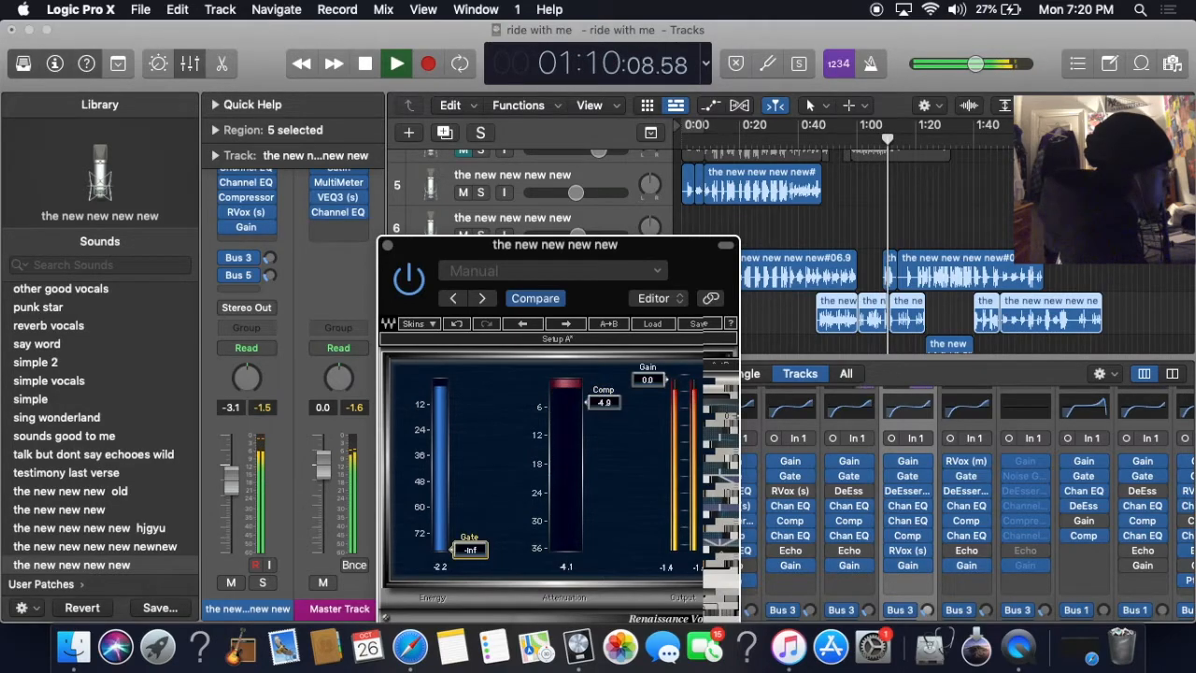
{"action": "left_click_drag", "start_coordinate": [468, 549], "coordinate": [469, 434]}
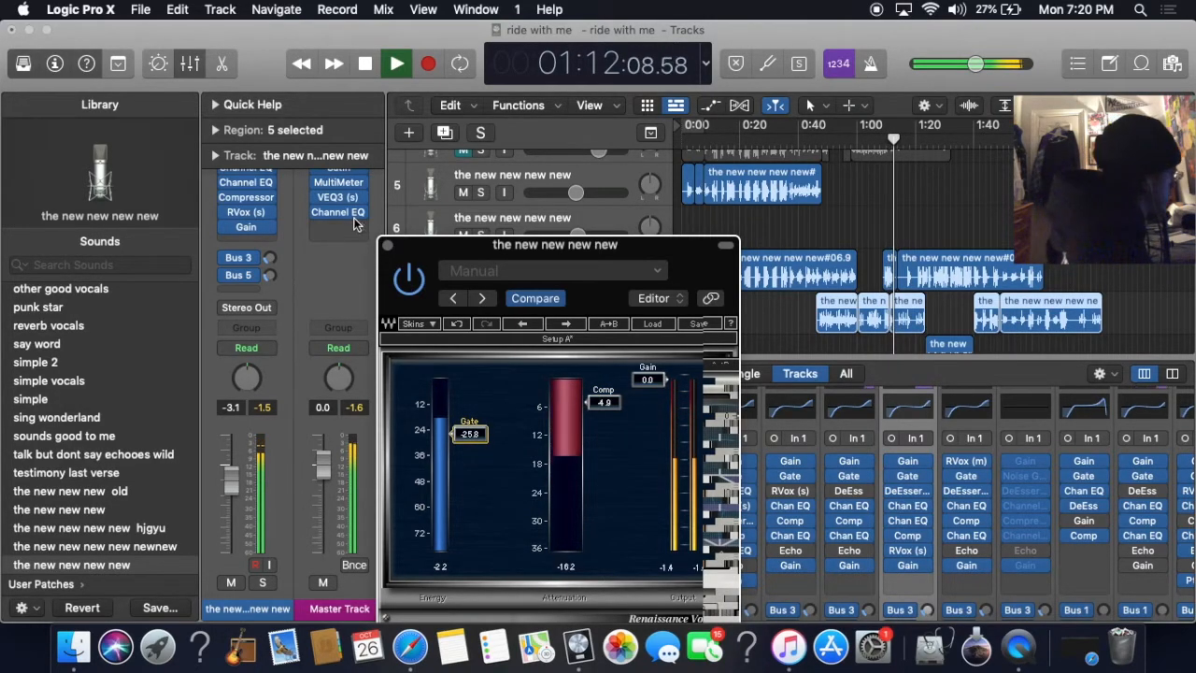
{"action": "left_click", "coordinate": [388, 245]}
Try a 32.8 Hz low cut and a +1.7 dB boost at 252 Hz in track 8's second Channel EQ, and undo the band changes
{"action": "left_click", "coordinate": [245, 184]}
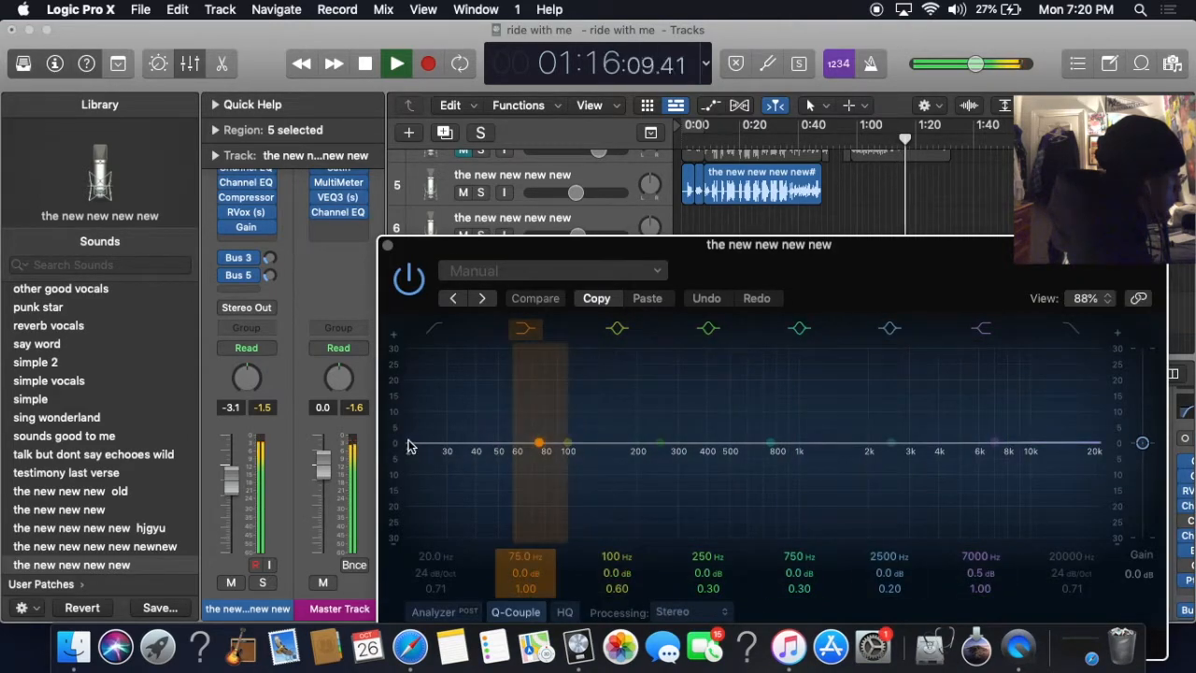
{"action": "left_click", "coordinate": [434, 329]}
{"action": "left_click_drag", "start_coordinate": [436, 445], "coordinate": [494, 446]}
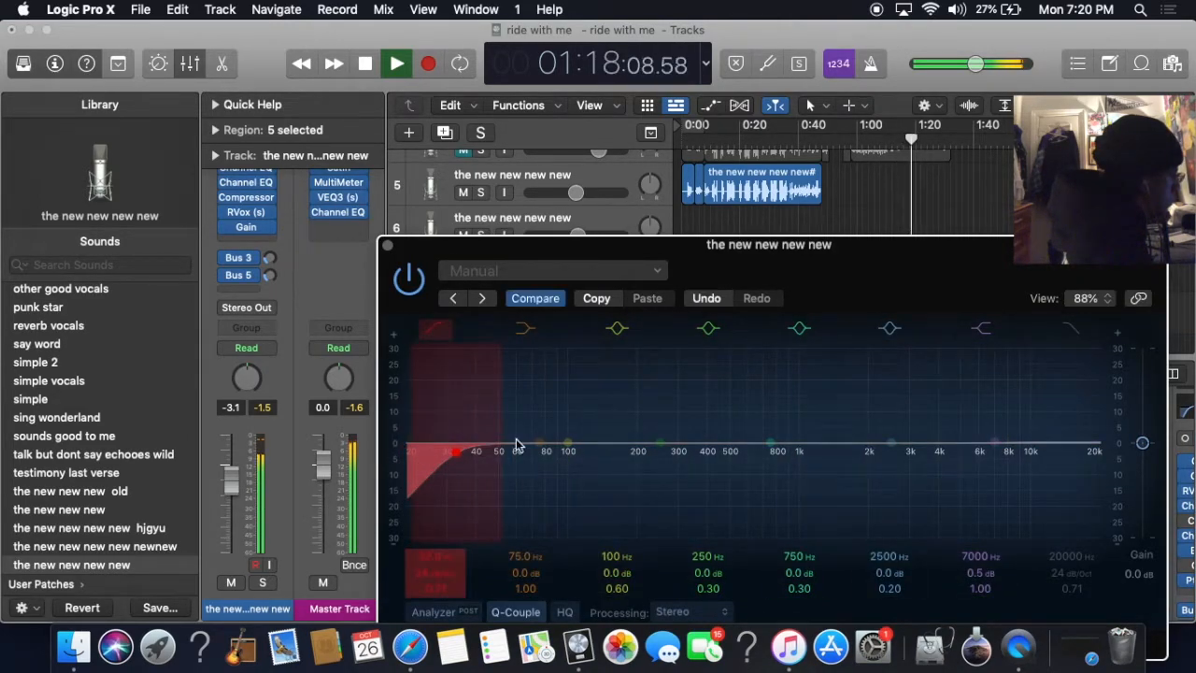
{"action": "left_click_drag", "start_coordinate": [657, 445], "coordinate": [660, 440]}
{"action": "mouse_move", "coordinate": [898, 443]}
{"action": "left_mouse_down"}
{"action": "mouse_move", "coordinate": [971, 456]}
{"action": "mouse_move", "coordinate": [907, 446]}
{"action": "left_mouse_up"}
{"action": "left_click", "coordinate": [708, 298]}
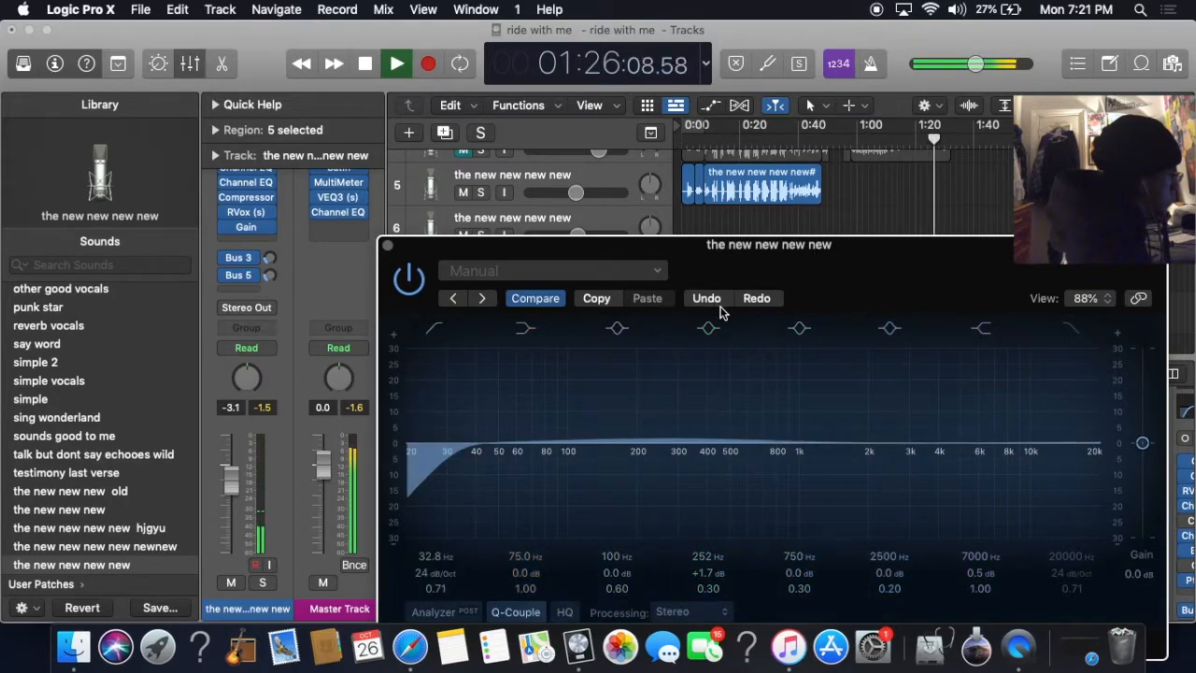
{"action": "left_click", "coordinate": [717, 300]}
{"action": "left_click", "coordinate": [717, 300]}
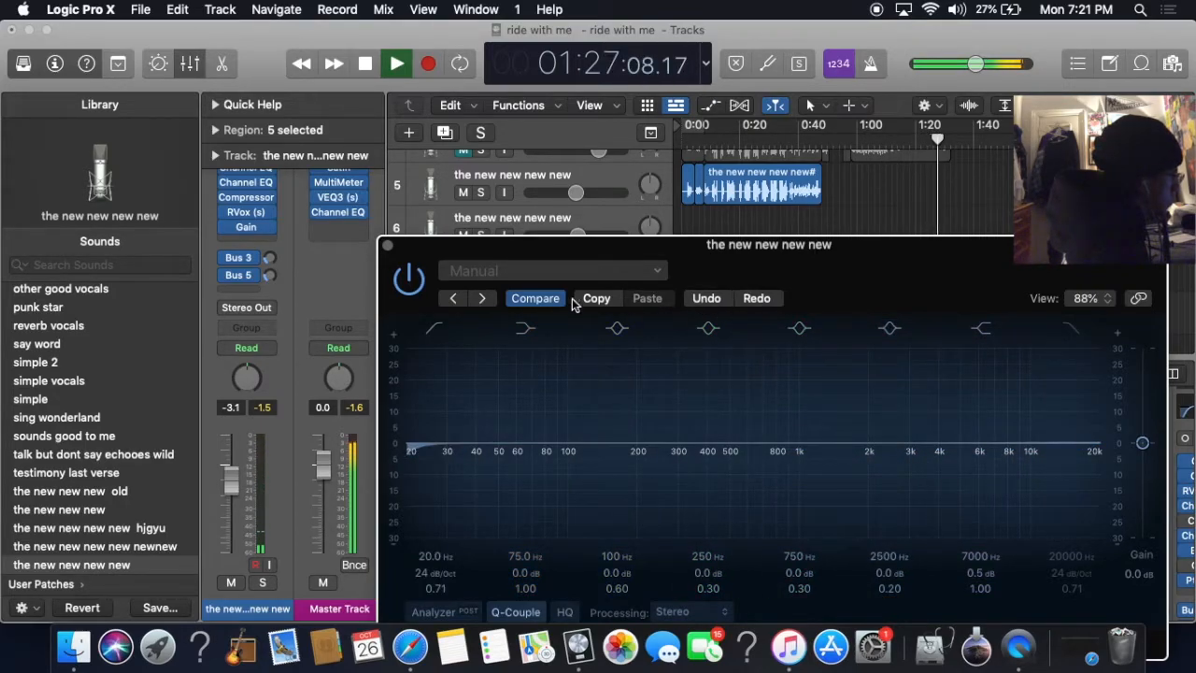
{"action": "left_click", "coordinate": [387, 244]}
Duplicate track 8 with its settings, move track 7's long second-verse region onto the new track 9, and replay that passage
{"action": "left_click", "coordinate": [573, 254]}
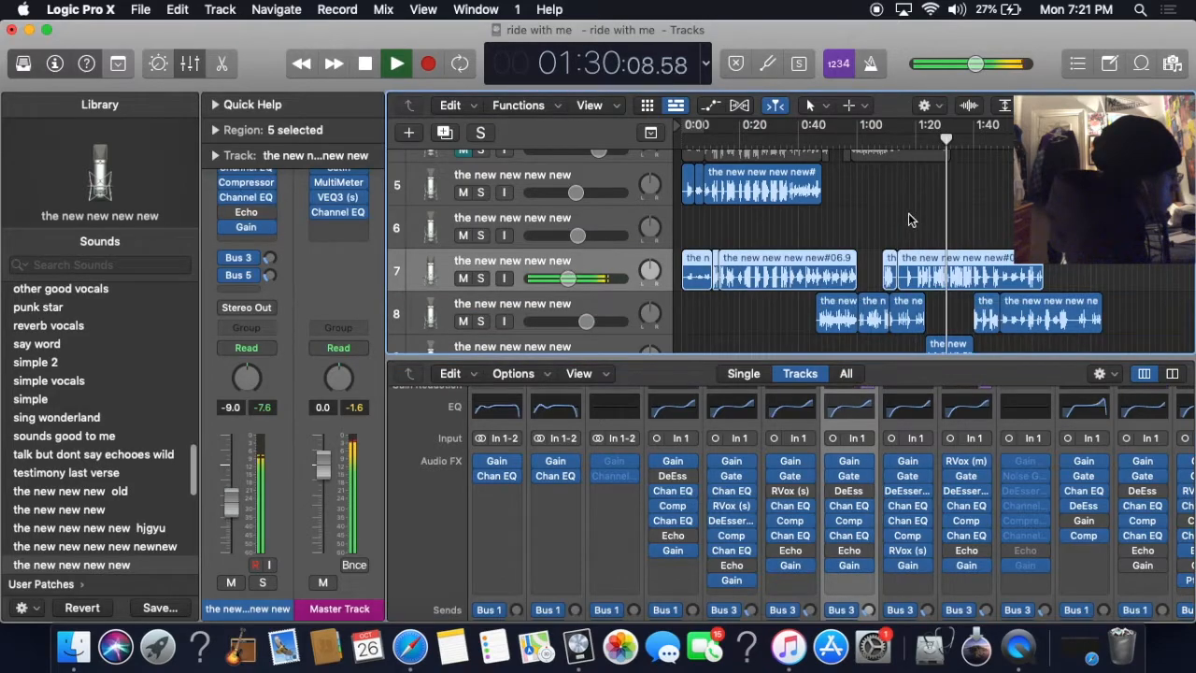
{"action": "left_click_drag", "start_coordinate": [949, 281], "coordinate": [947, 240]}
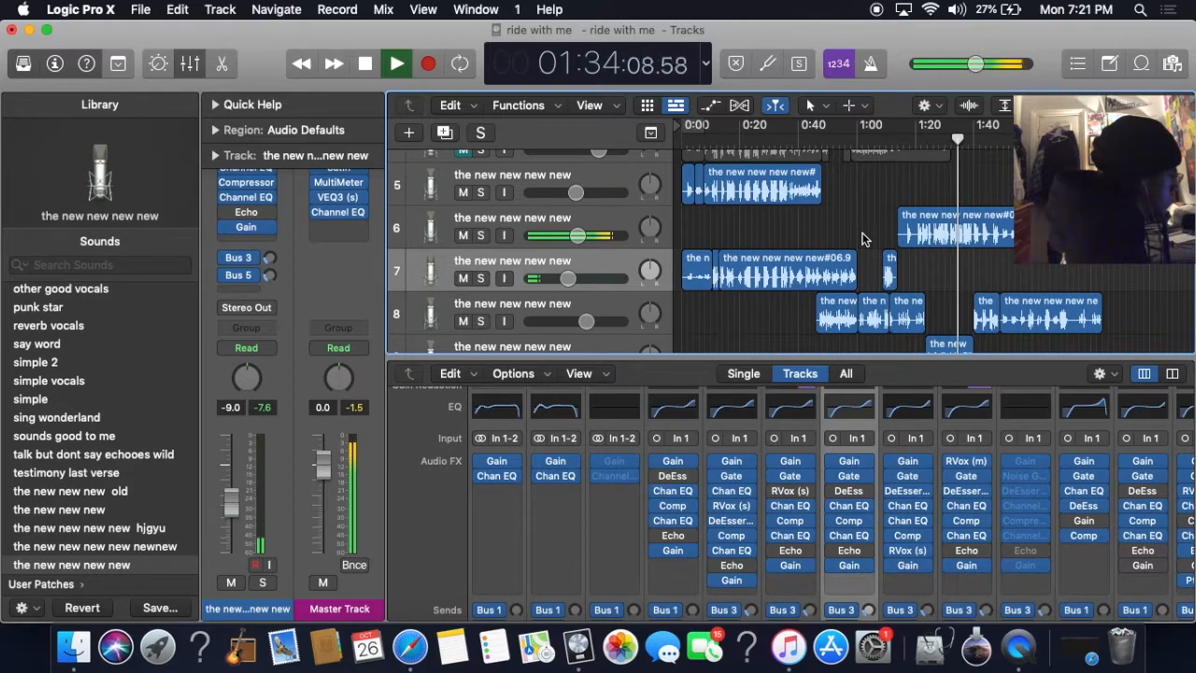
{"action": "left_click", "coordinate": [587, 303]}
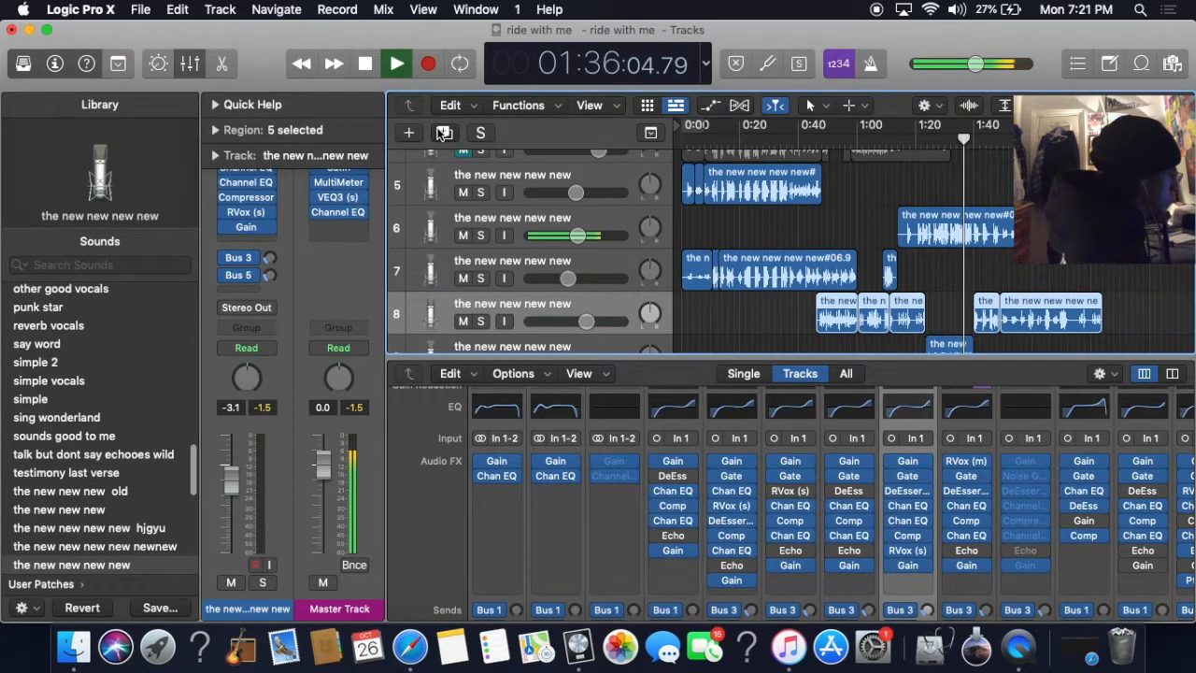
{"action": "key", "text": "Down"}
{"action": "left_click_drag", "start_coordinate": [957, 191], "coordinate": [956, 315]}
{"action": "left_click", "coordinate": [924, 131]}
{"action": "left_click", "coordinate": [966, 244]}
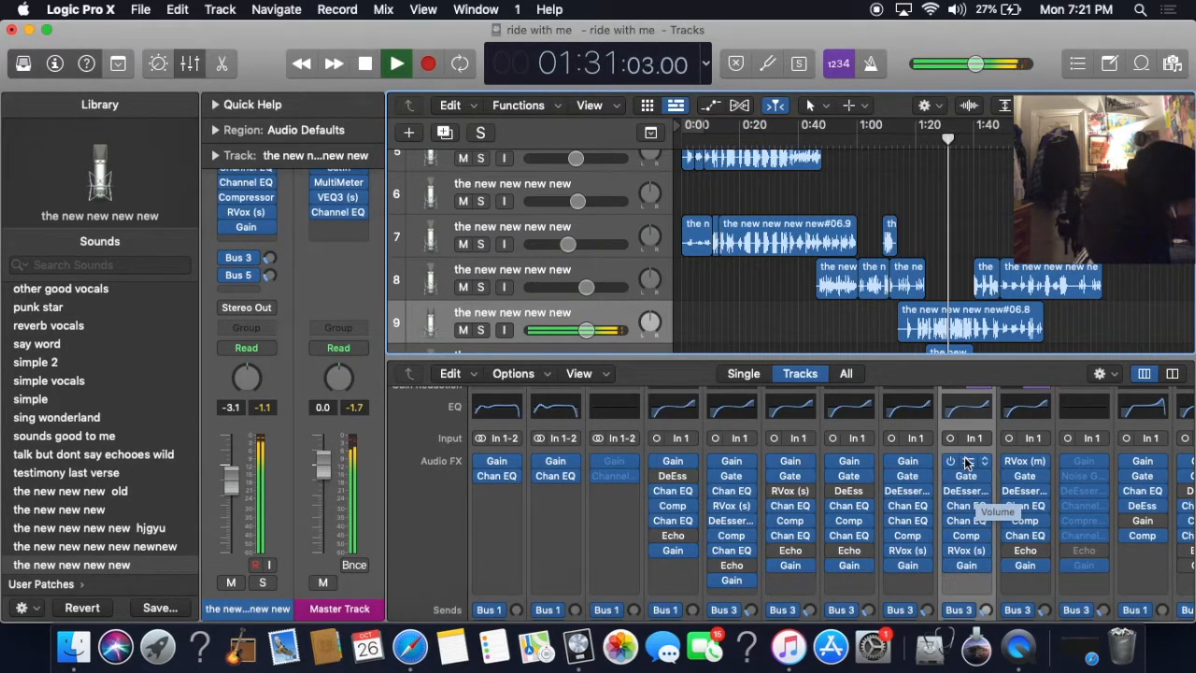
Set track 9's first Gain plug-in to -5.2 dB and its DeEsser threshold to -33.9
{"action": "left_click", "coordinate": [968, 493]}
{"action": "left_click_drag", "start_coordinate": [494, 524], "coordinate": [494, 519]}
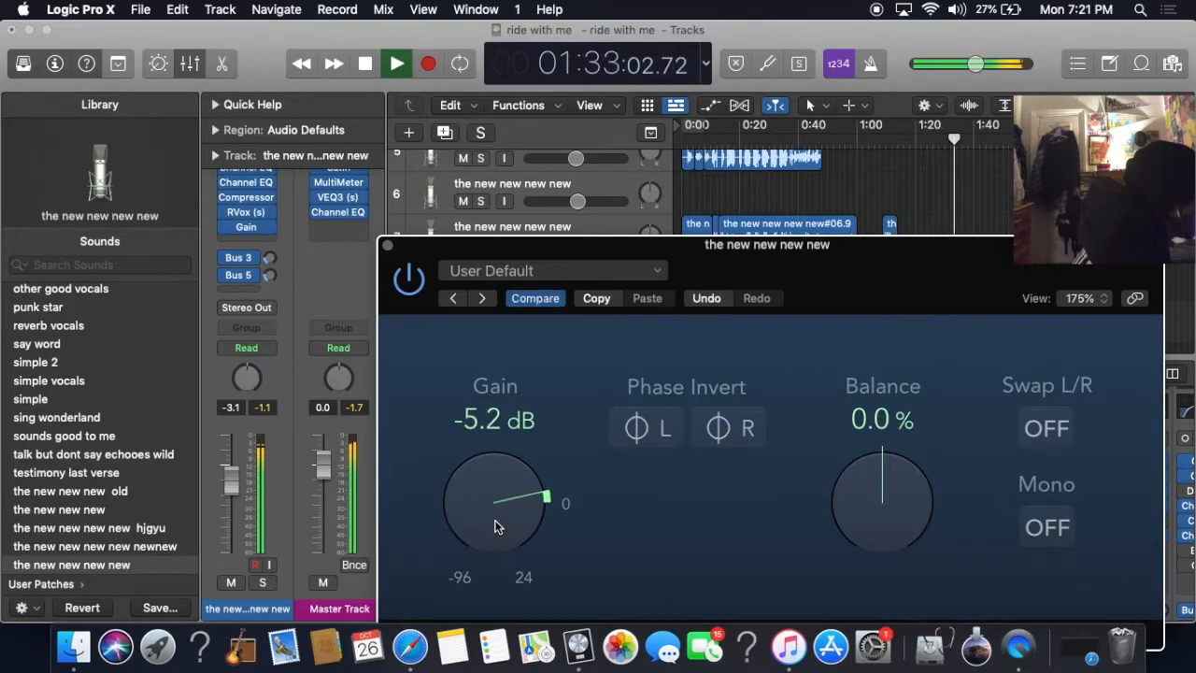
{"action": "left_click", "coordinate": [383, 245]}
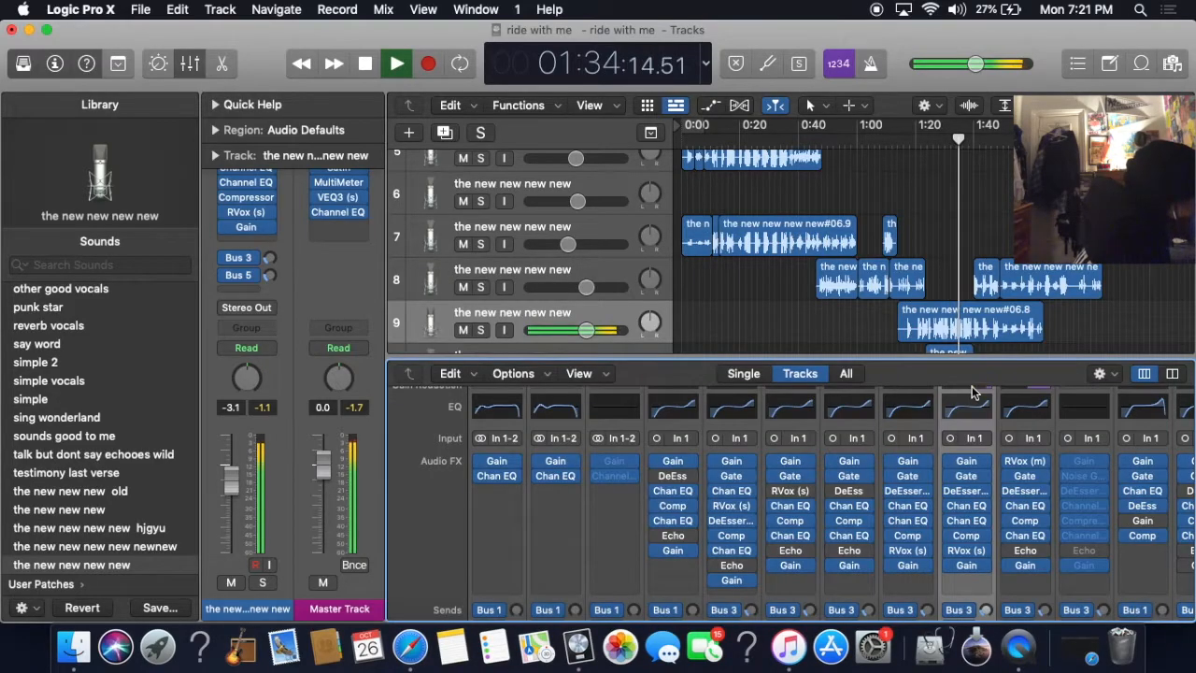
{"action": "left_click", "coordinate": [967, 487]}
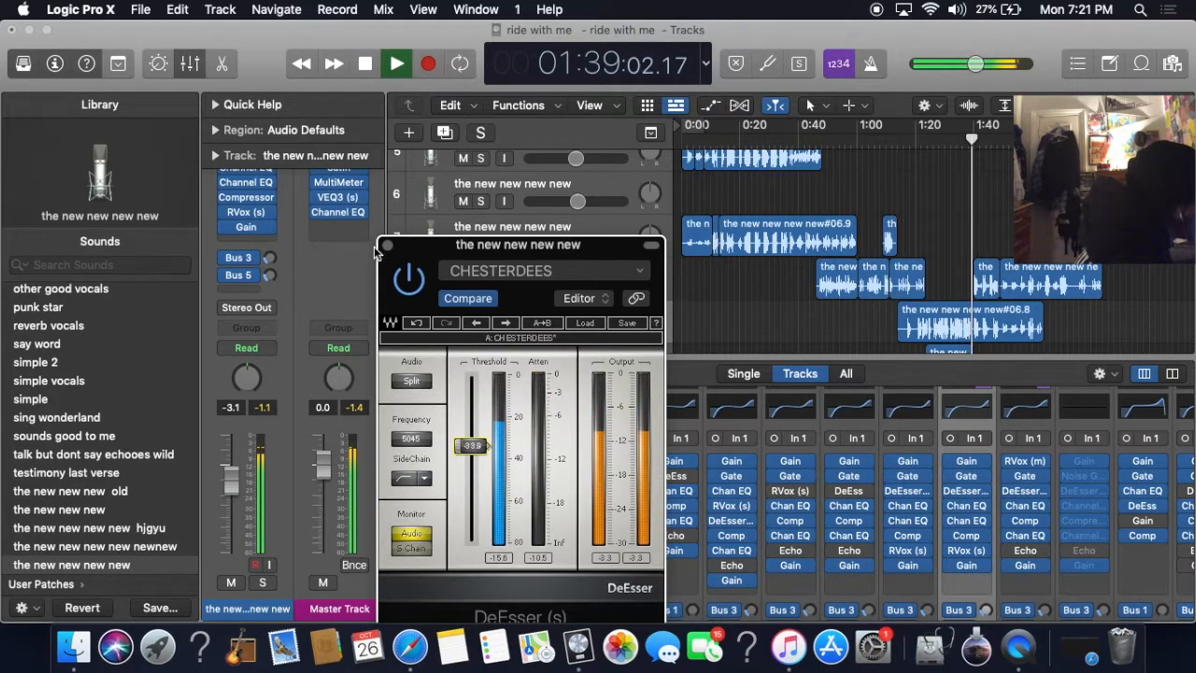
{"action": "key", "text": "super+w"}
In track 9's first Channel EQ, set the high shelf to 12600 Hz, +4.4 dB, and the upper bell to 5450 Hz, -4.5 dB, Q 2.80
{"action": "left_click", "coordinate": [966, 505]}
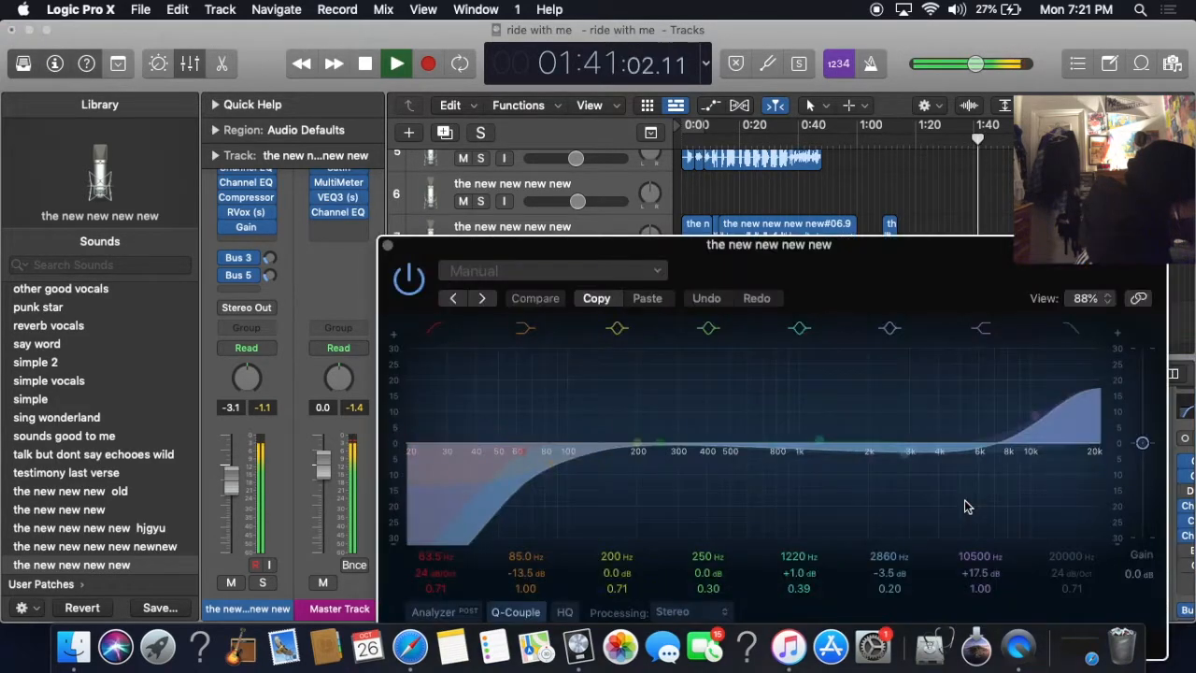
{"action": "left_click_drag", "start_coordinate": [1032, 388], "coordinate": [1046, 429]}
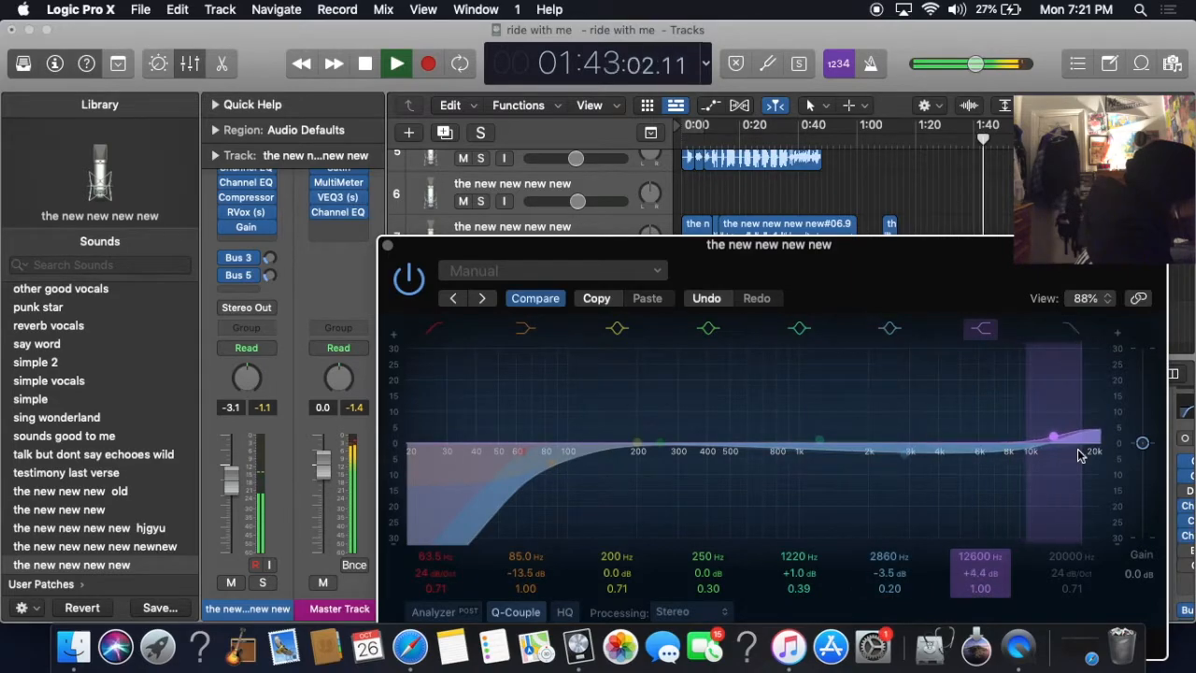
{"action": "mouse_move", "coordinate": [910, 456]}
{"action": "left_mouse_down"}
{"action": "mouse_move", "coordinate": [940, 456]}
{"action": "mouse_move", "coordinate": [878, 456]}
{"action": "mouse_move", "coordinate": [972, 458]}
{"action": "left_mouse_up"}
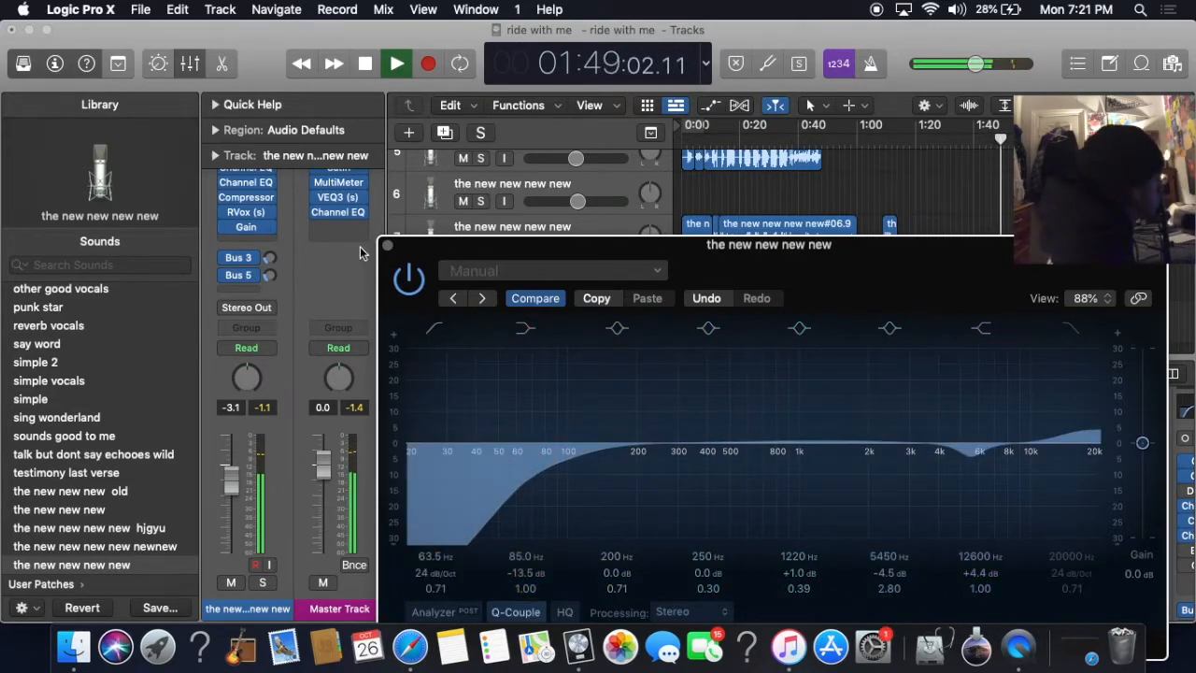
{"action": "key", "text": "super+w"}
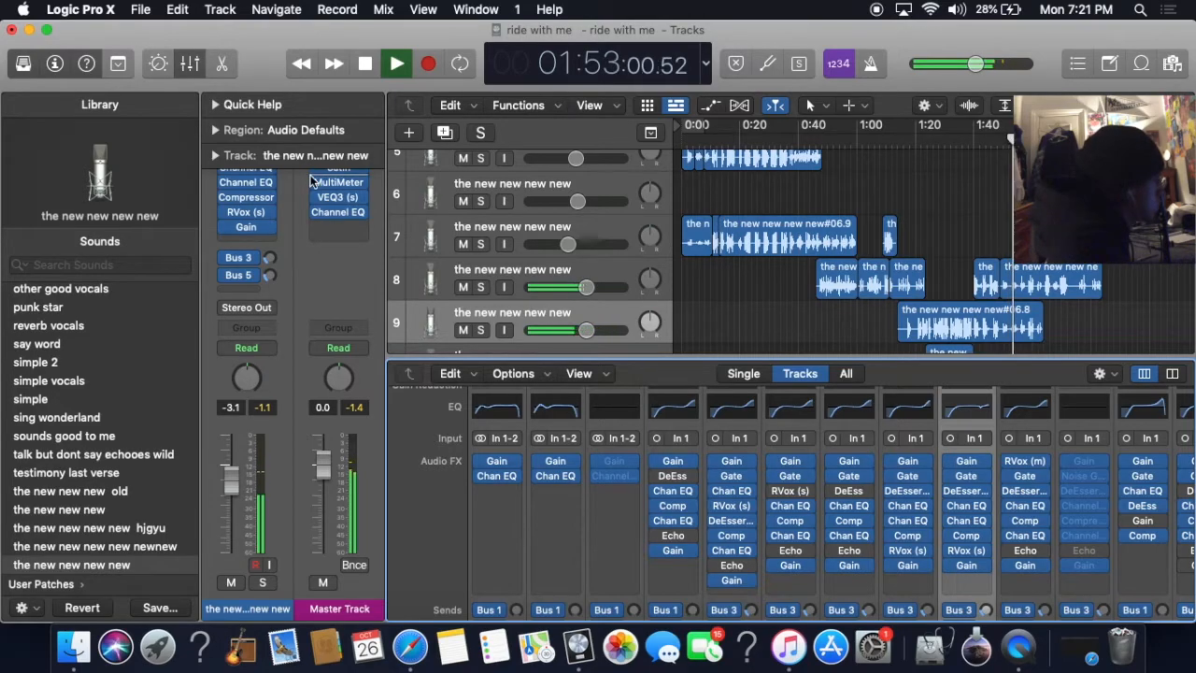
Hide the mixer, stop playback, and switch to the recent project clouds
{"action": "left_click", "coordinate": [190, 63]}
{"action": "key", "text": "space"}
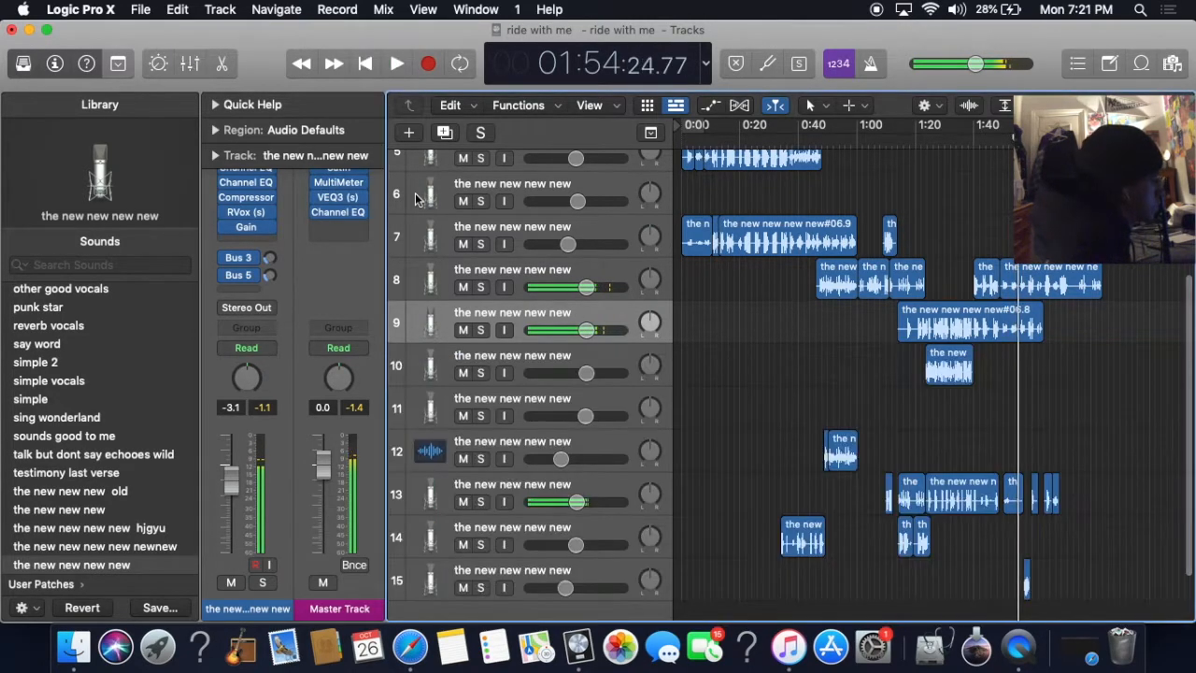
{"action": "left_click", "coordinate": [147, 9]}
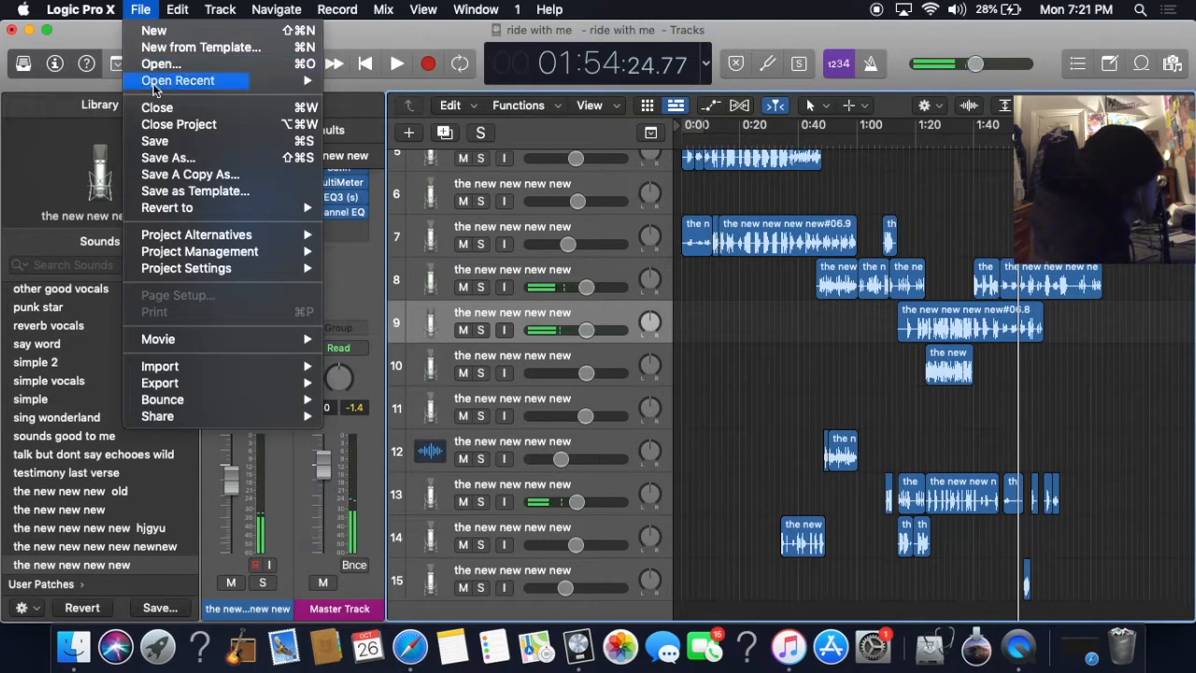
{"action": "mouse_move", "coordinate": [177, 81]}
{"action": "left_click", "coordinate": [430, 155]}
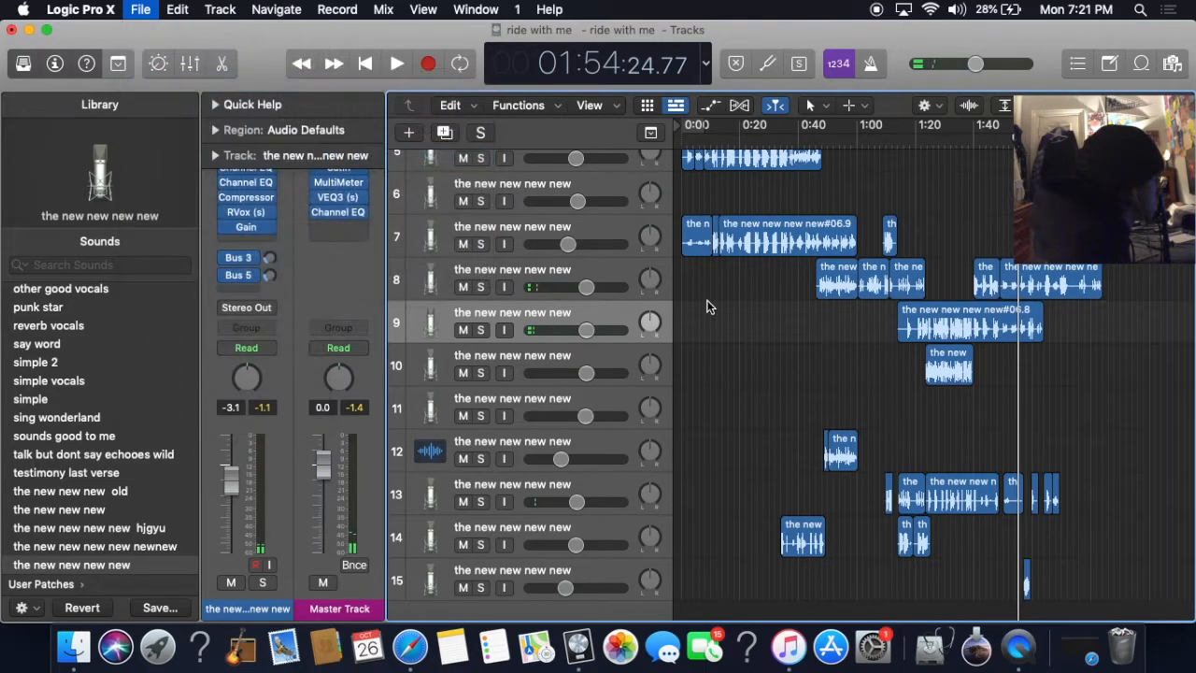
{"action": "key", "text": "Return"}
{"action": "key", "text": "Return"}
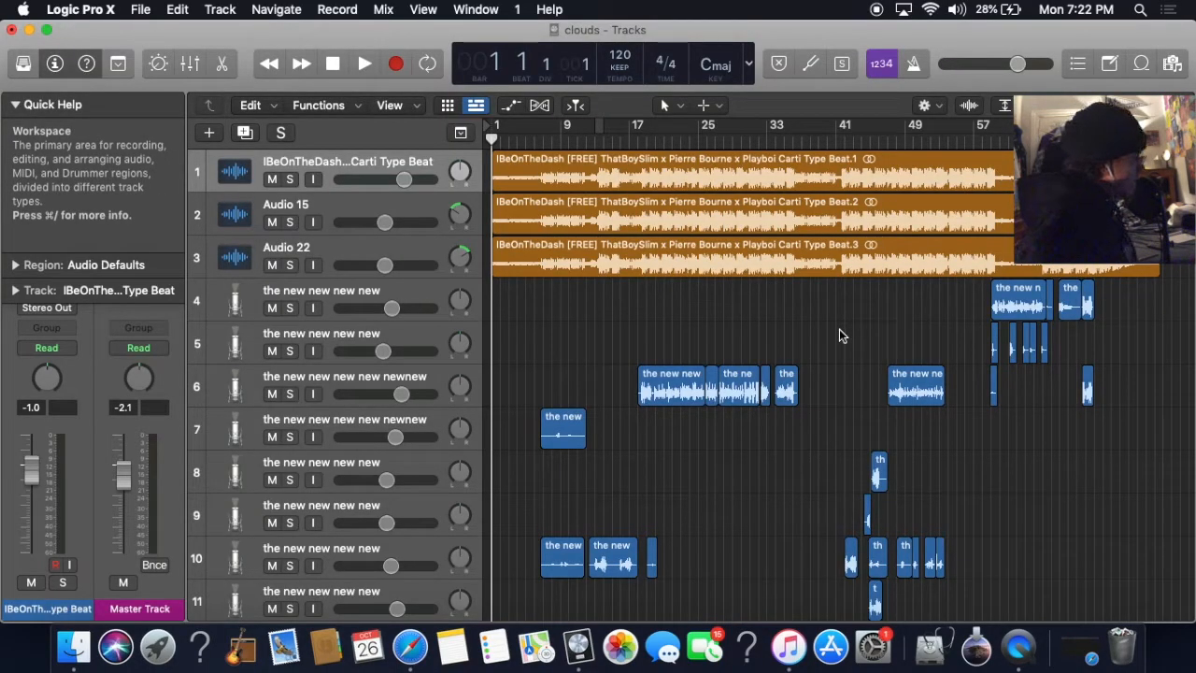
Collapse Quick Help and show the clouds project in full screen
{"action": "left_click", "coordinate": [1109, 62]}
{"action": "left_click", "coordinate": [1108, 62]}
{"action": "scroll", "coordinate": [691, 369], "scroll_direction": "down", "scroll_amount": 3}
{"action": "scroll", "coordinate": [691, 369], "scroll_direction": "down", "scroll_amount": 2}
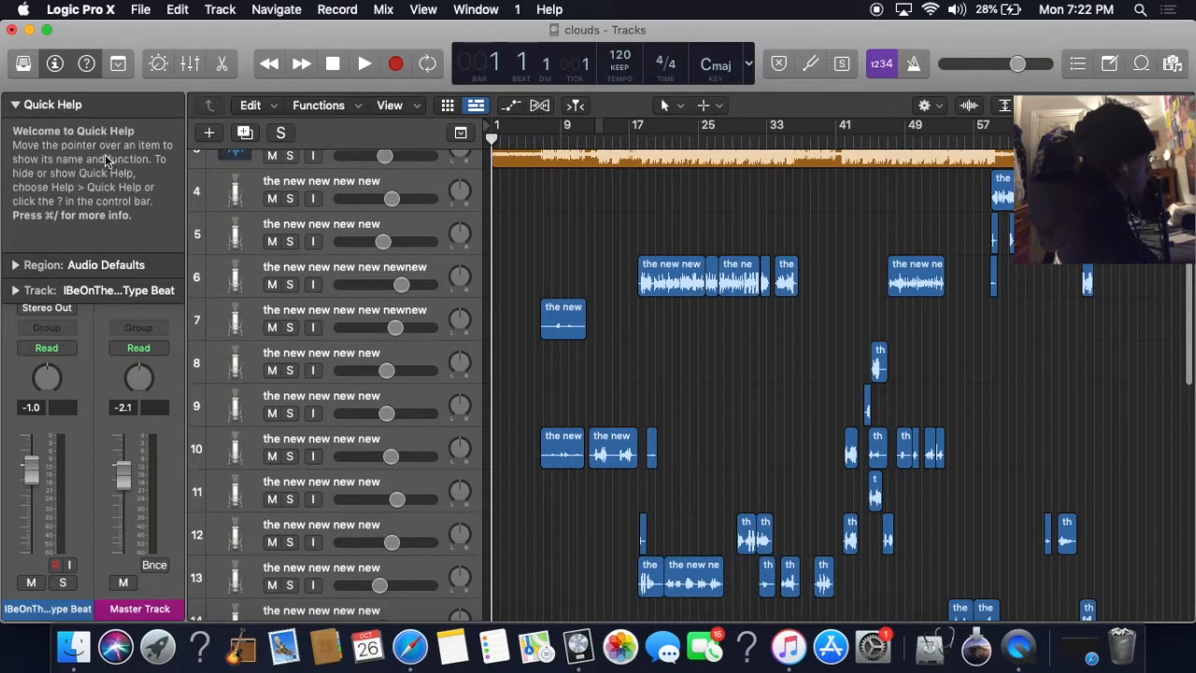
{"action": "left_click", "coordinate": [15, 105]}
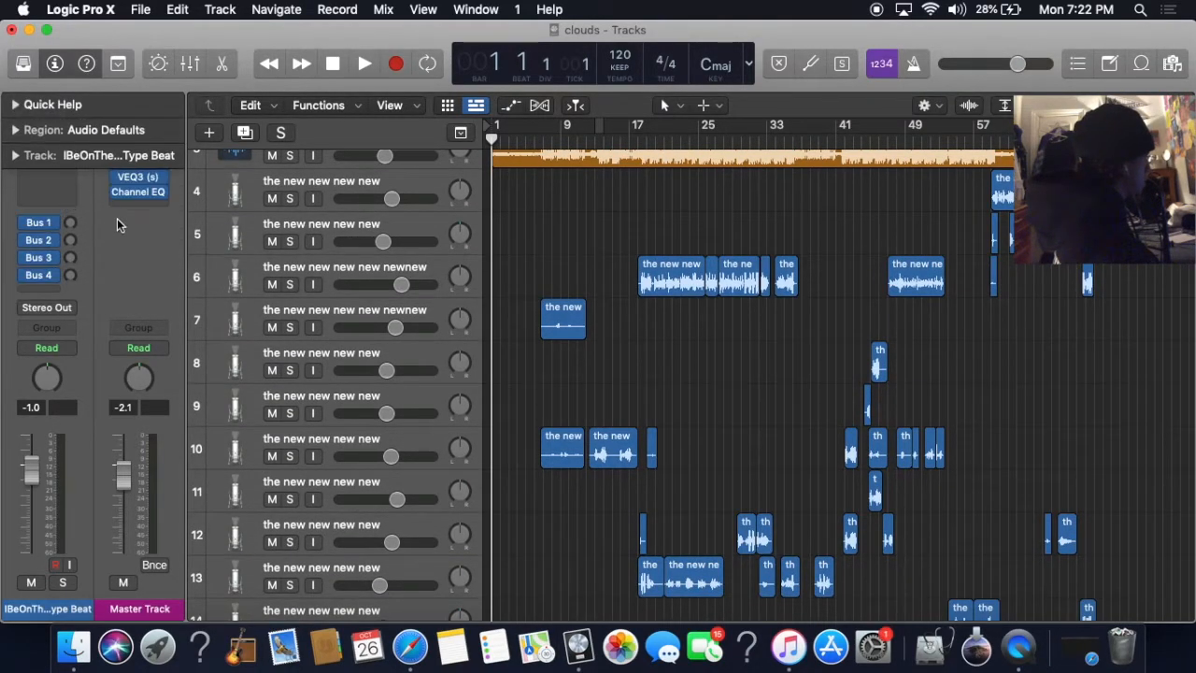
{"action": "left_click", "coordinate": [49, 31]}
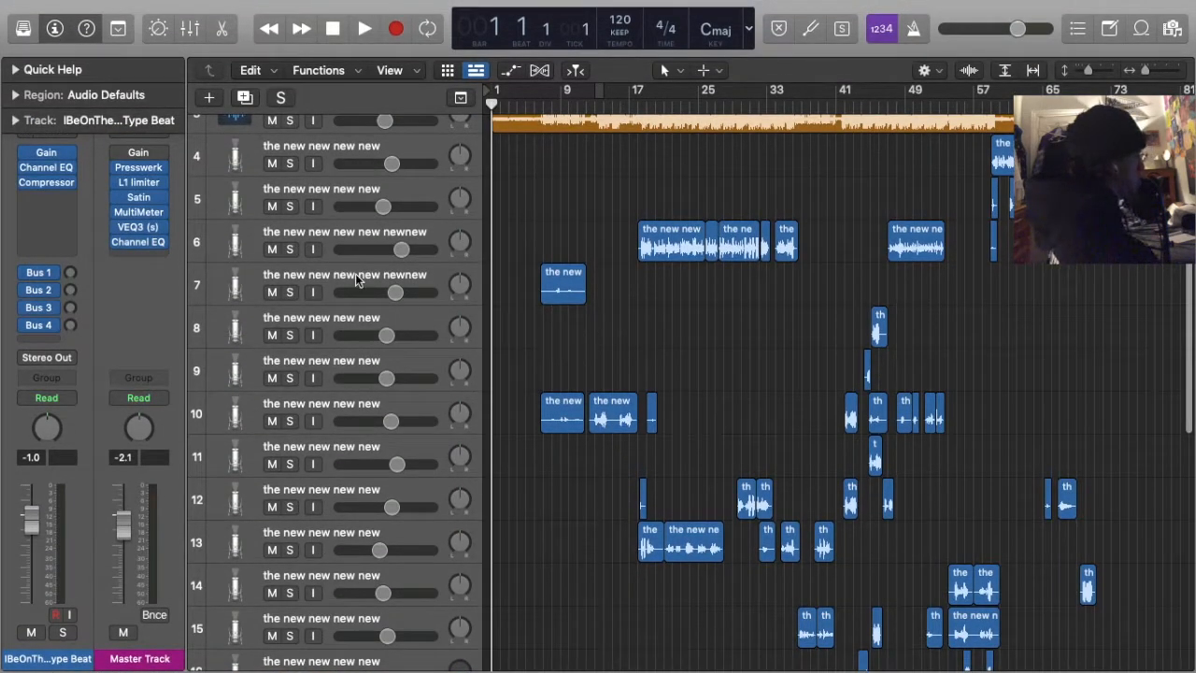
Step through the clouds project's vocal tracks from track 7 to 22 to examine their regions and plug-in chains
{"action": "left_click", "coordinate": [355, 280]}
{"action": "key", "text": "Down"}
{"action": "key", "text": "Down"}
{"action": "key", "text": "Down"}
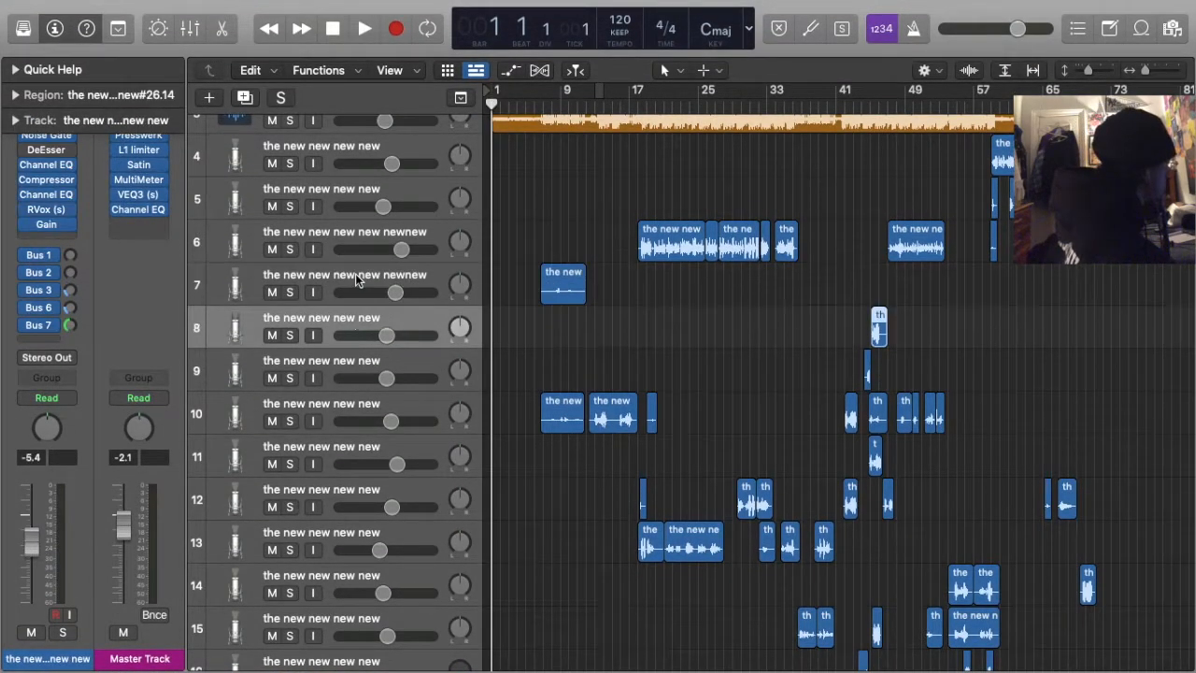
{"action": "key", "text": "Down"}
{"action": "key", "text": "Down"}
{"action": "key", "text": "Down"}
{"action": "key", "text": "Down"}
{"action": "key", "text": "Down"}
{"action": "key", "text": "Down"}
{"action": "key", "text": "Down"}
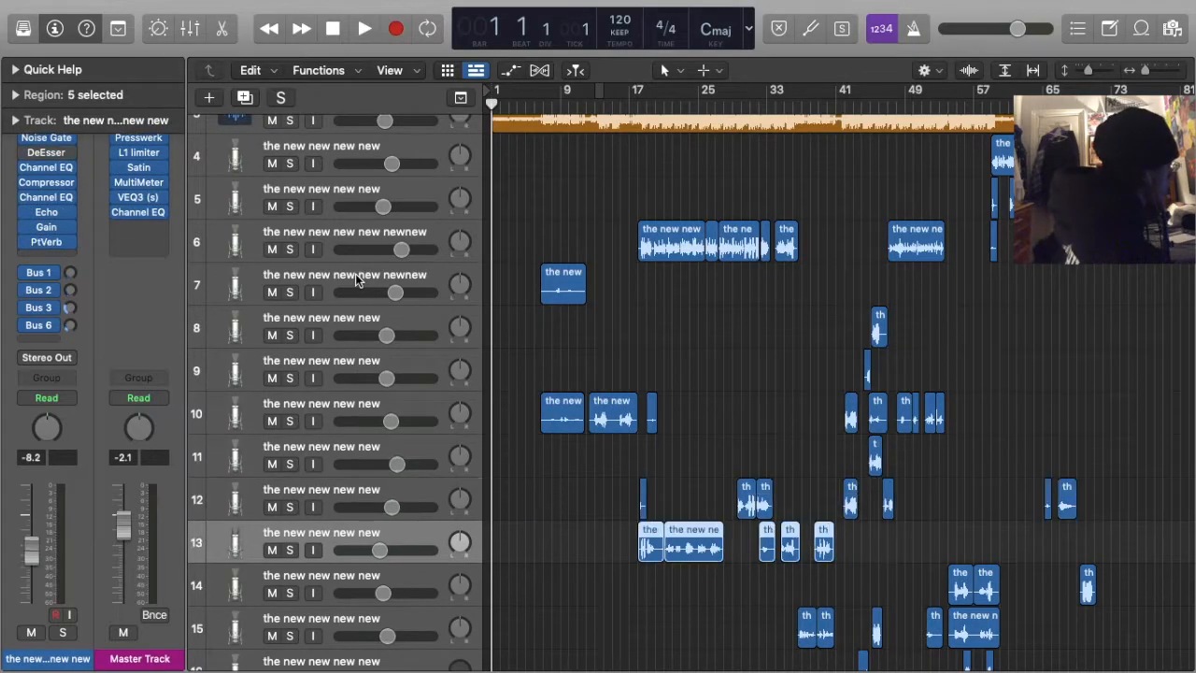
{"action": "key", "text": "Down"}
{"action": "key", "text": "Down"}
{"action": "key", "text": "Down"}
{"action": "key", "text": "Down"}
{"action": "key", "text": "Down"}
{"action": "key", "text": "Down"}
{"action": "key", "text": "Down"}
{"action": "key", "text": "Down"}
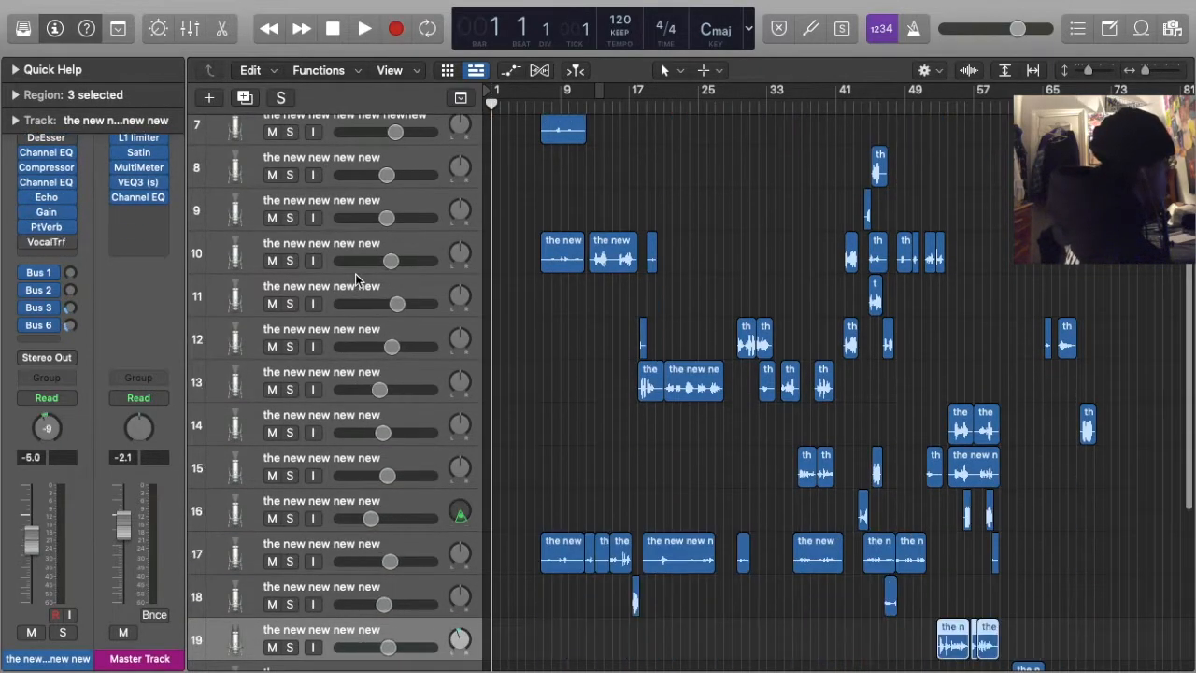
{"action": "key", "text": "Up"}
{"action": "key", "text": "Up"}
{"action": "key", "text": "Up"}
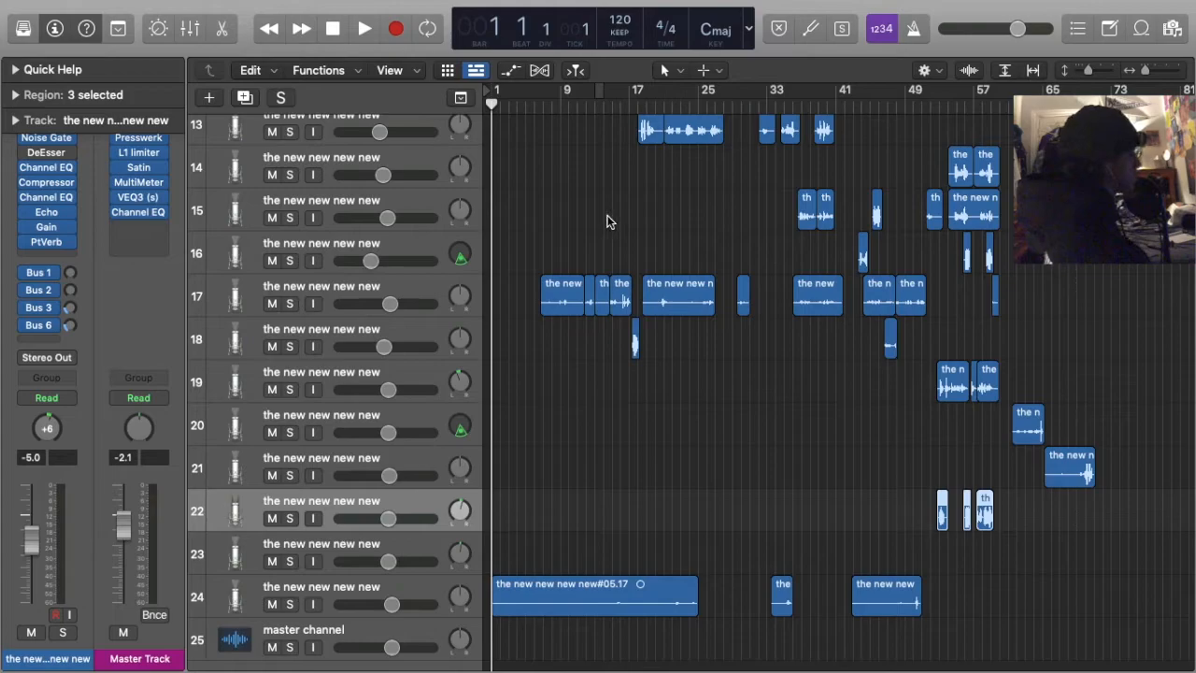
Play clouds from the start and examine the vocal regions on tracks 8 to 12 between bars 42 and 50
{"action": "scroll", "coordinate": [607, 222], "scroll_direction": "up", "scroll_amount": 10}
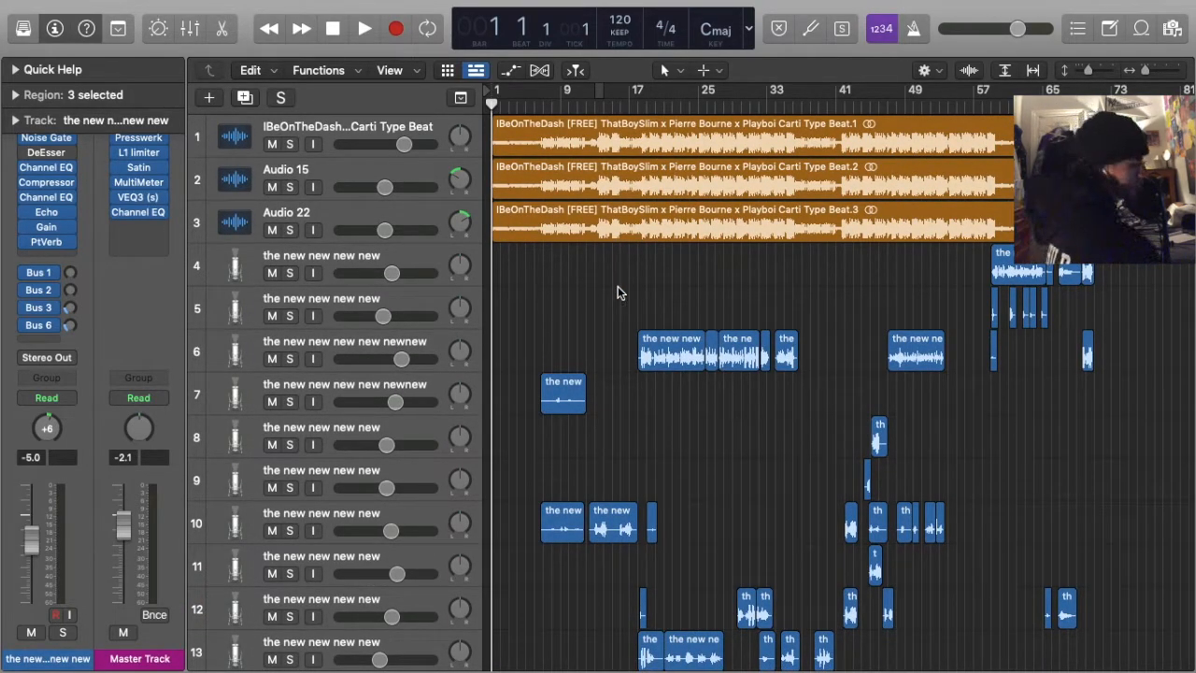
{"action": "key", "text": "space"}
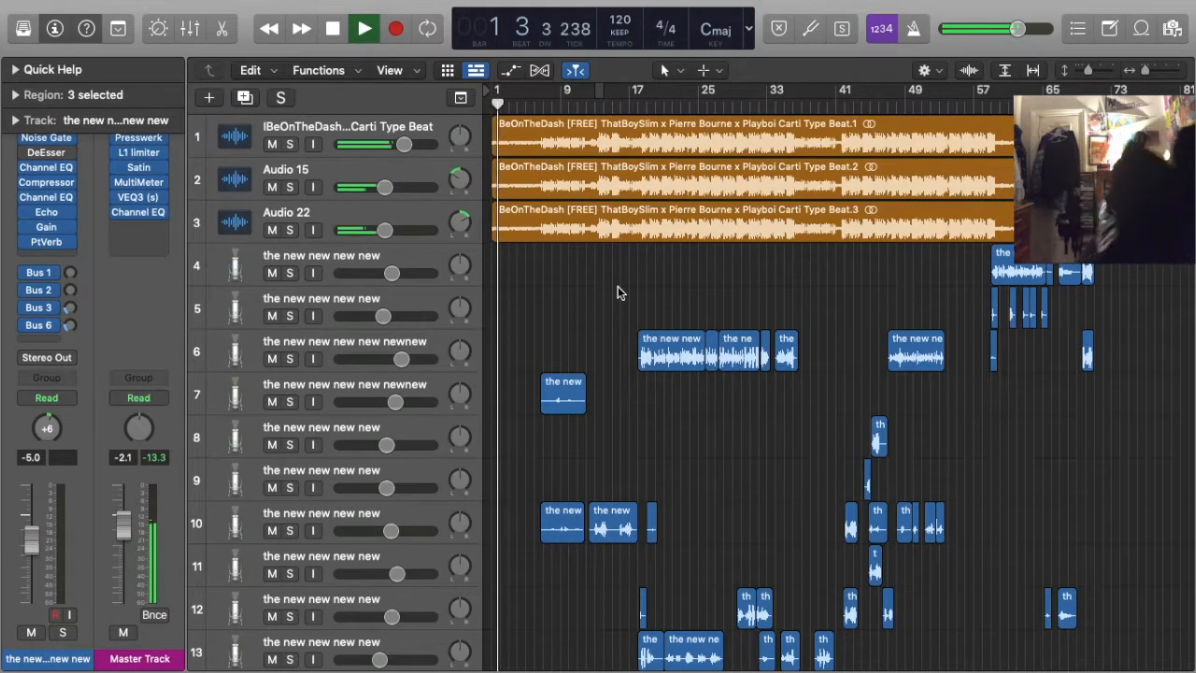
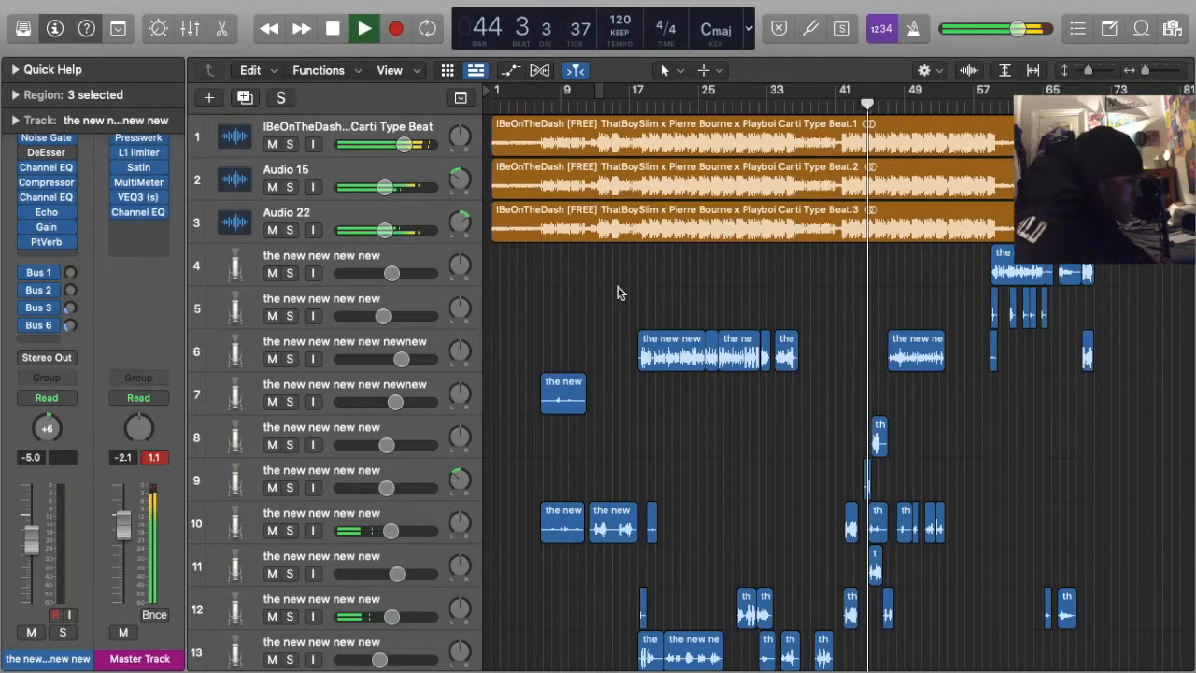
{"action": "scroll", "coordinate": [617, 289], "scroll_direction": "down", "scroll_amount": 2}
{"action": "scroll", "coordinate": [793, 457], "scroll_direction": "up", "scroll_amount": 5}
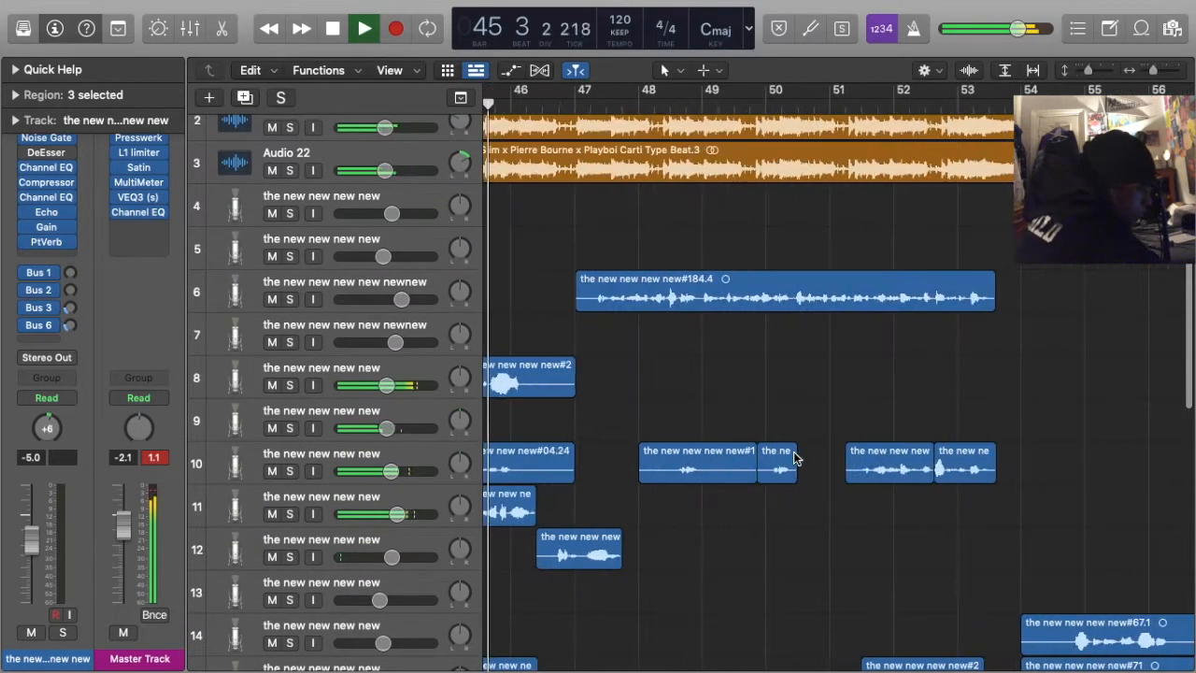
{"action": "left_click_drag", "start_coordinate": [607, 560], "coordinate": [692, 572]}
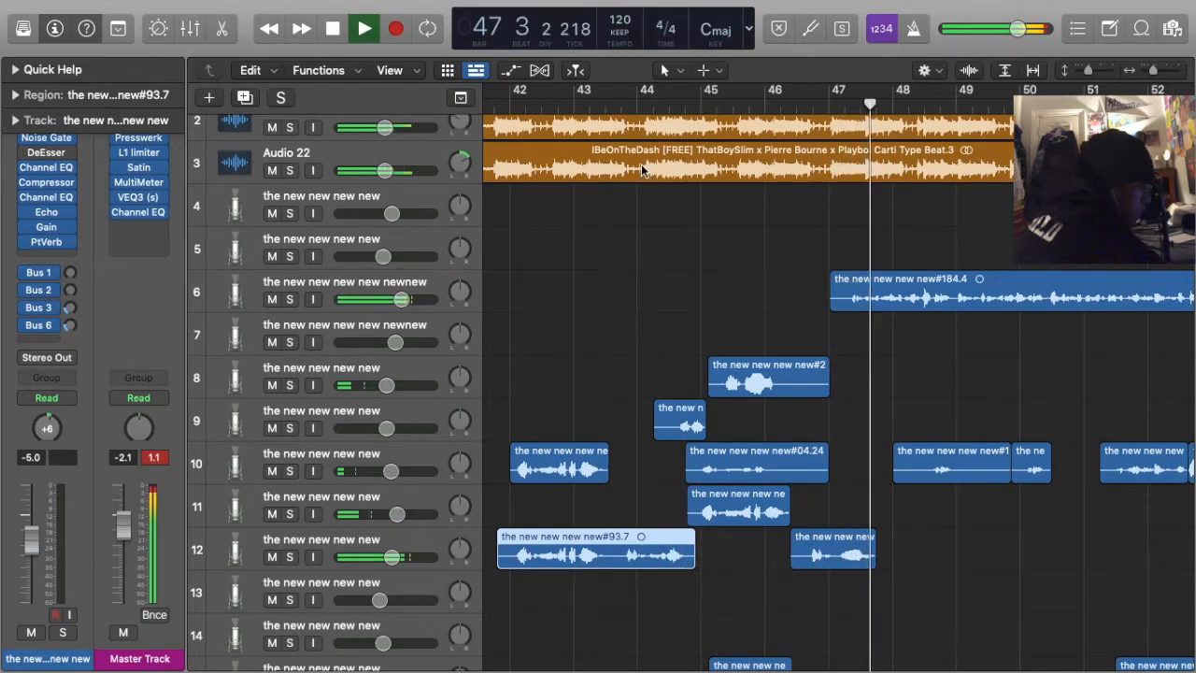
{"action": "left_click", "coordinate": [647, 89]}
{"action": "left_click", "coordinate": [592, 400]}
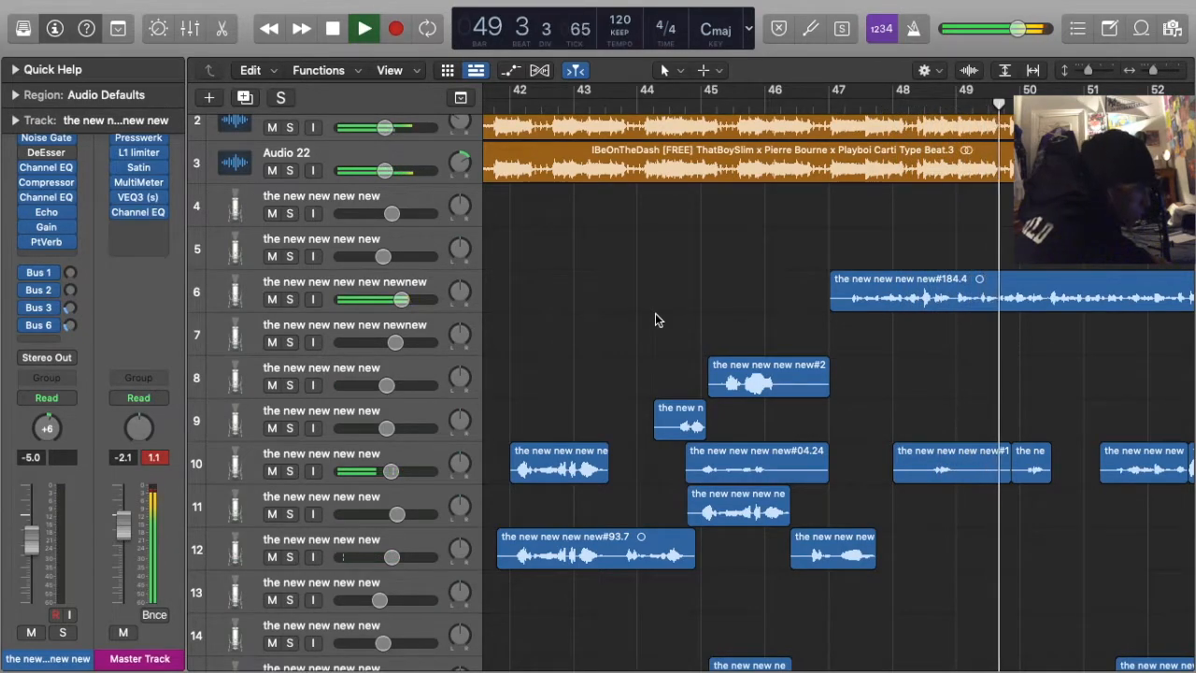
{"action": "key", "text": "space"}
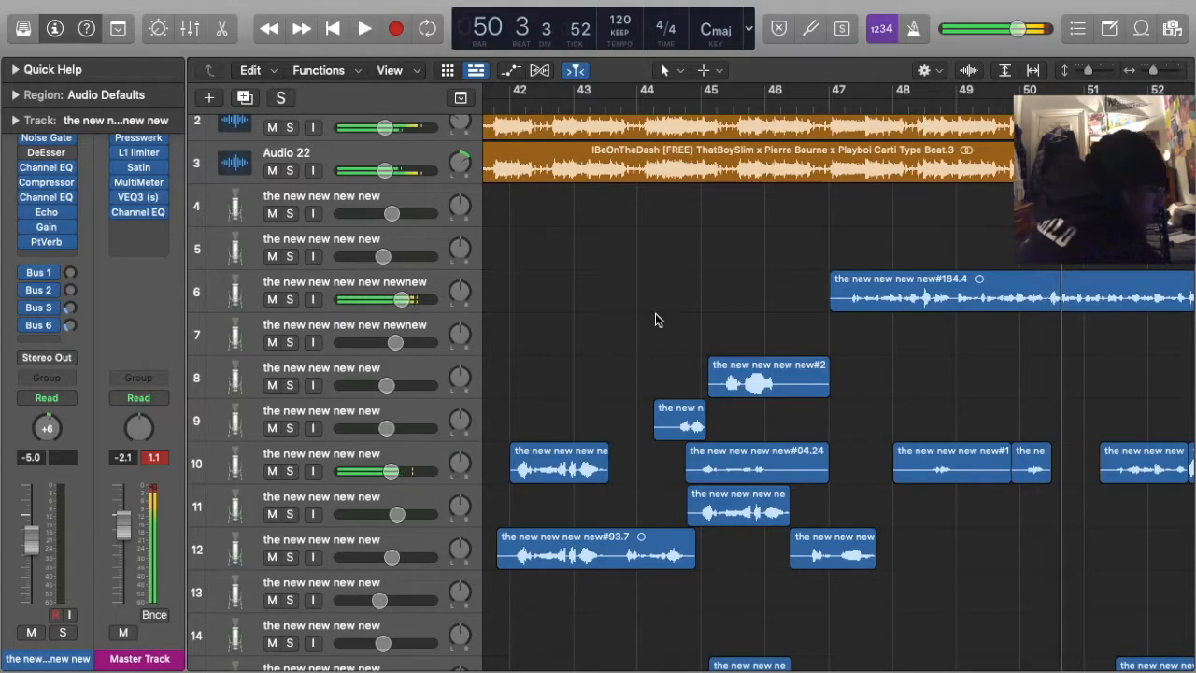
Look over the lower vocal tracks and inspect the bus return and master plug-in chains in the mixer, hiding it when finished
{"action": "scroll", "coordinate": [975, 332], "scroll_direction": "down", "scroll_amount": 5}
{"action": "scroll", "coordinate": [995, 372], "scroll_direction": "down", "scroll_amount": 2}
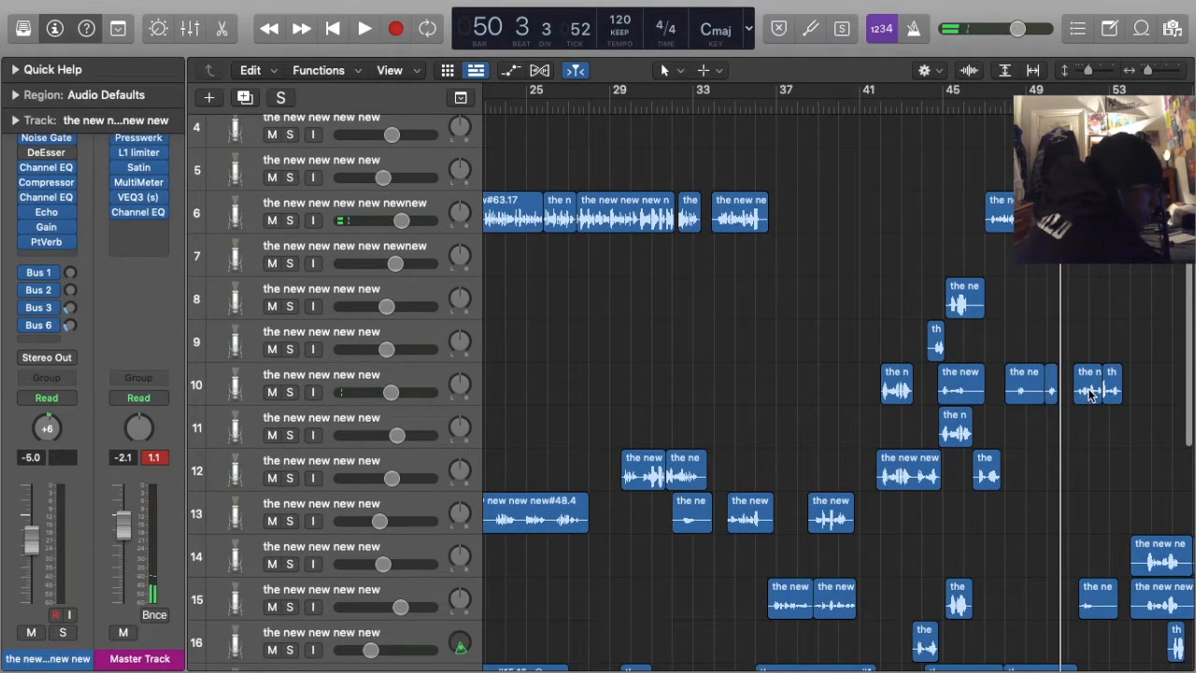
{"action": "scroll", "coordinate": [1097, 439], "scroll_direction": "down", "scroll_amount": 10}
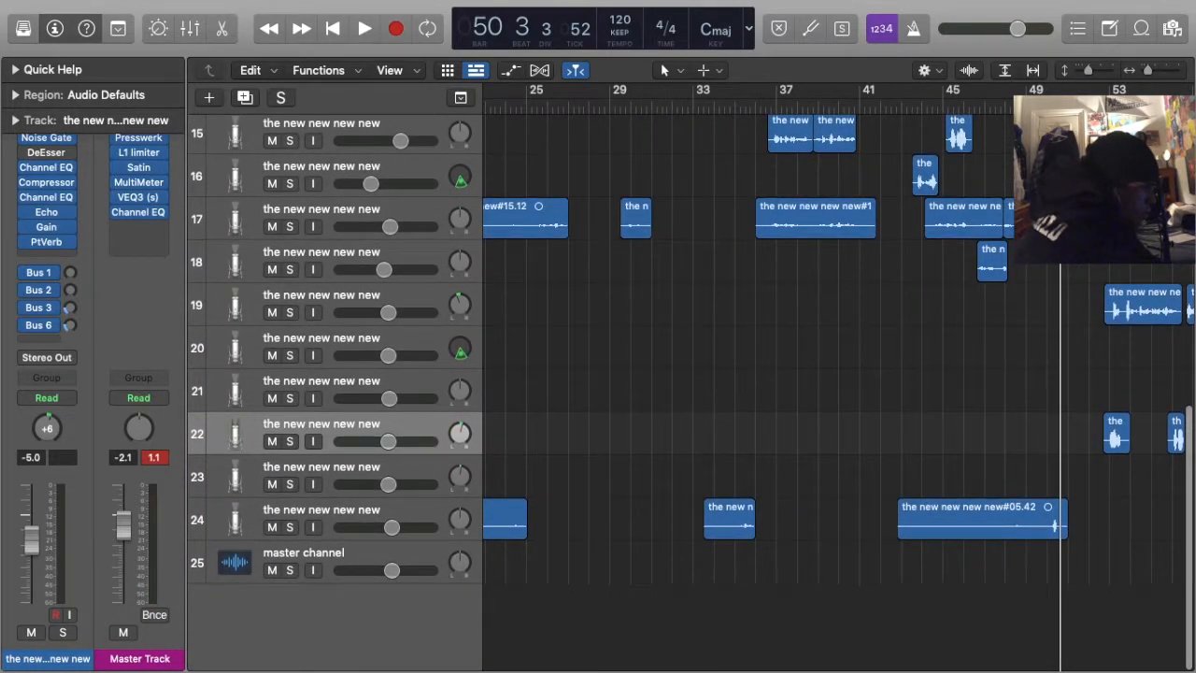
{"action": "scroll", "coordinate": [934, 393], "scroll_direction": "up", "scroll_amount": 10}
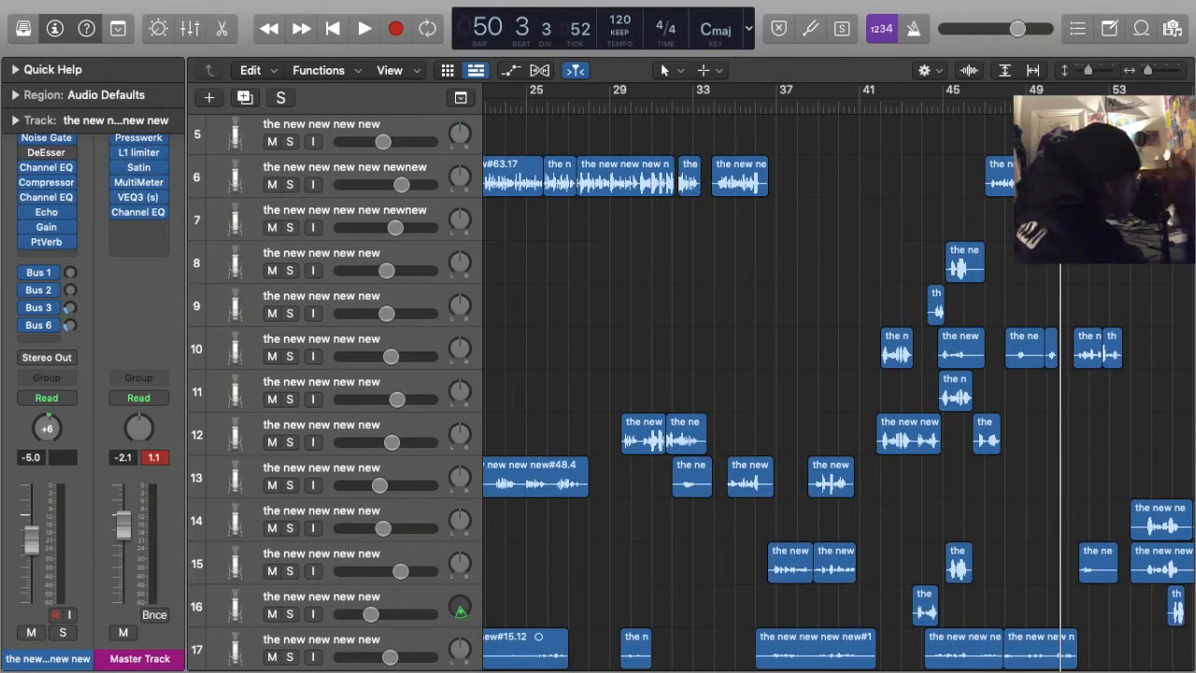
{"action": "left_click", "coordinate": [191, 29]}
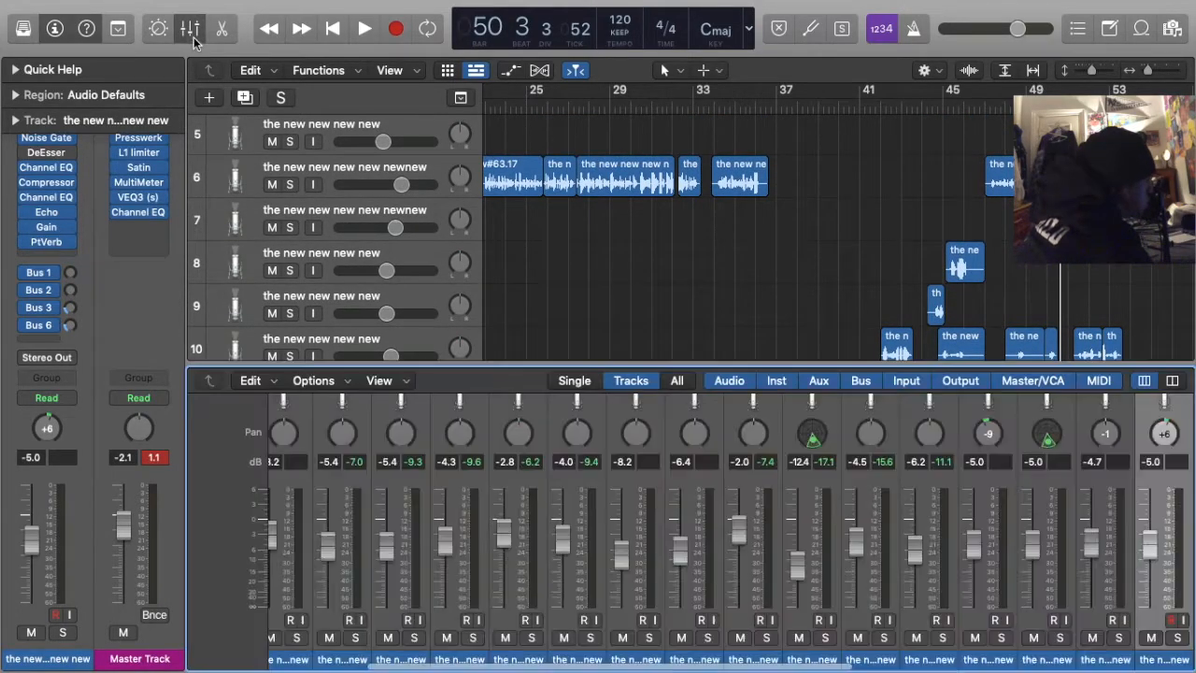
{"action": "scroll", "coordinate": [954, 620], "scroll_direction": "up", "scroll_amount": 15}
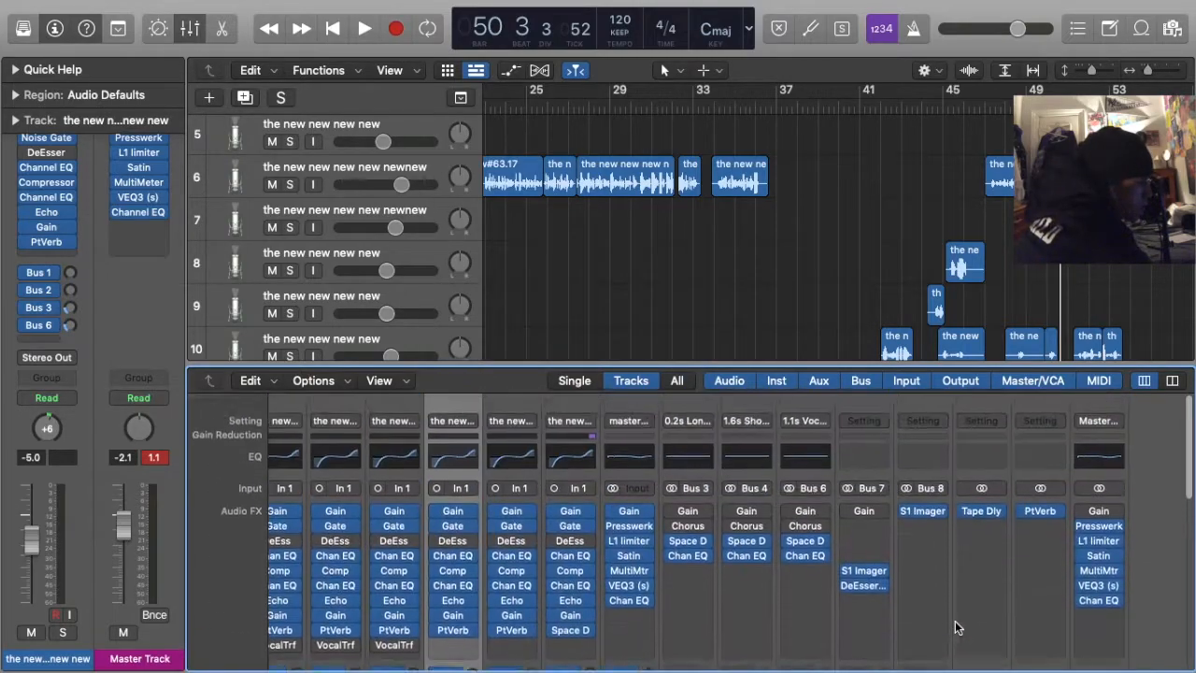
{"action": "left_click", "coordinate": [192, 30]}
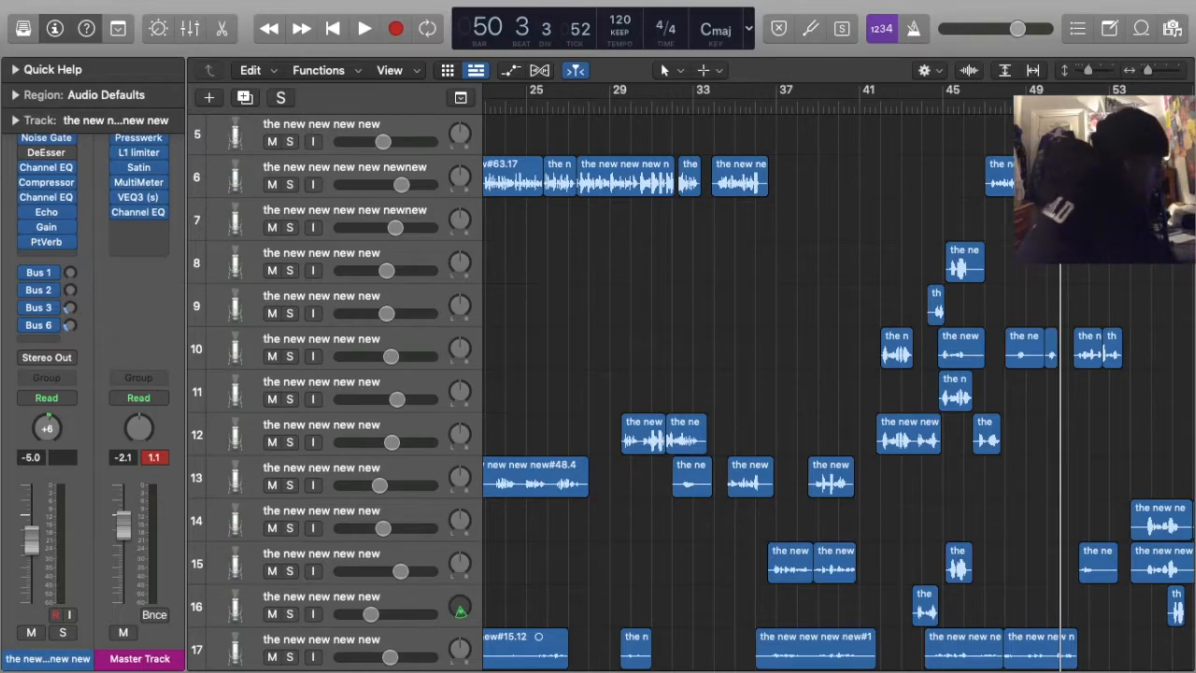
Resume playback from bar 50 and examine track 16's regions and plug-in chain around bars 56 to 59
{"action": "key", "text": "space"}
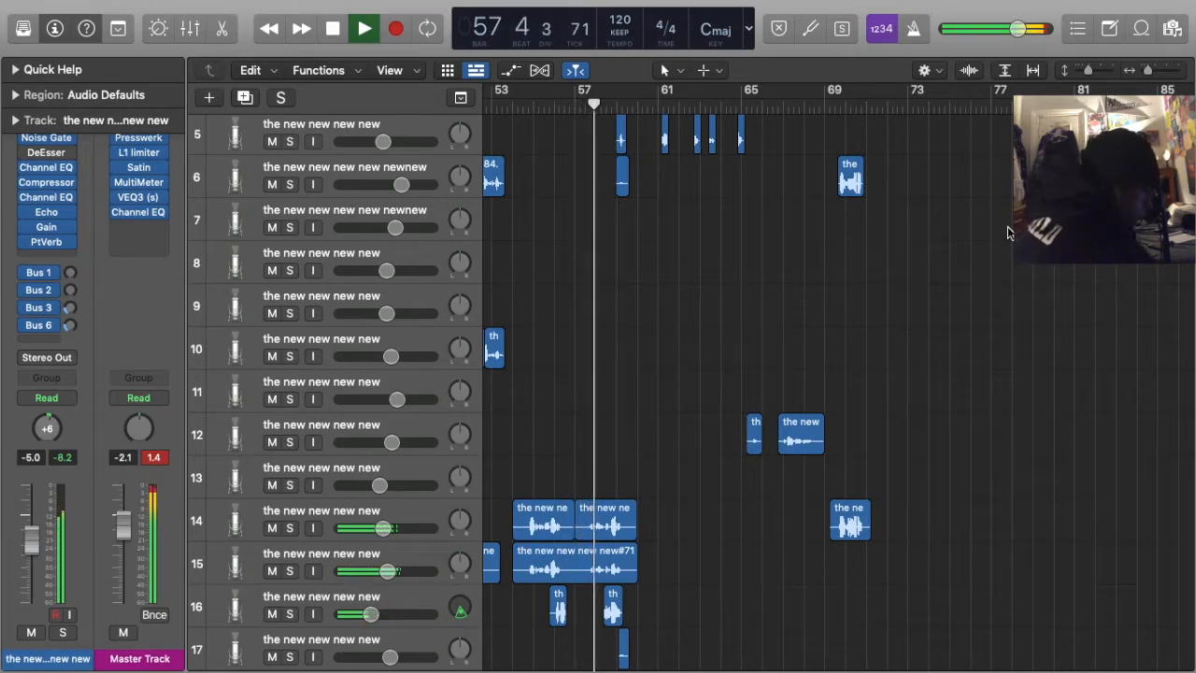
{"action": "scroll", "coordinate": [614, 537], "scroll_direction": "up", "scroll_amount": 6}
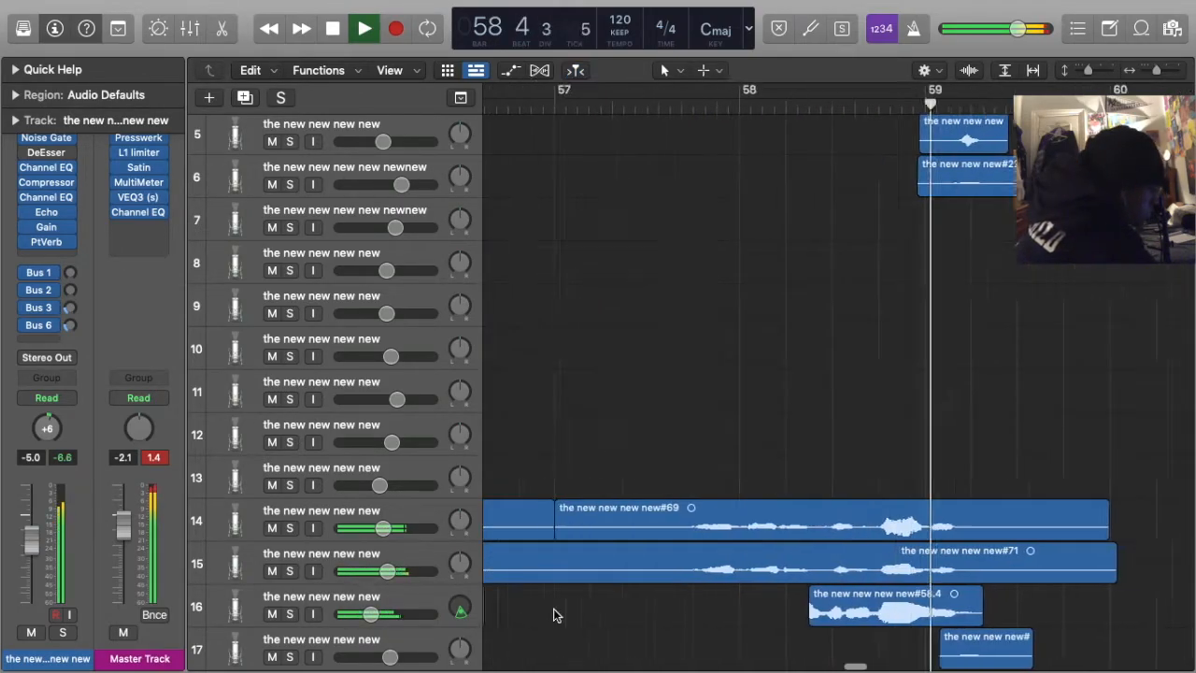
{"action": "left_click_drag", "start_coordinate": [586, 613], "coordinate": [678, 613]}
{"action": "scroll", "coordinate": [651, 629], "scroll_direction": "down", "scroll_amount": 6}
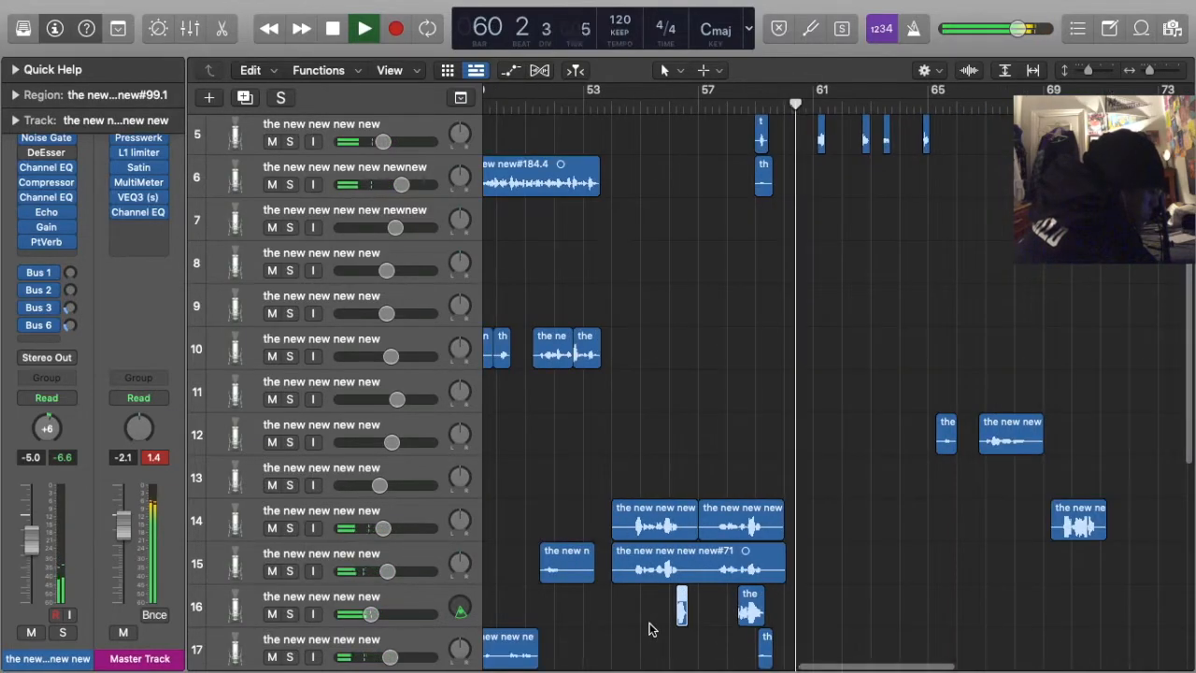
{"action": "left_click", "coordinate": [311, 596]}
{"action": "scroll", "coordinate": [585, 299], "scroll_direction": "down", "scroll_amount": 6}
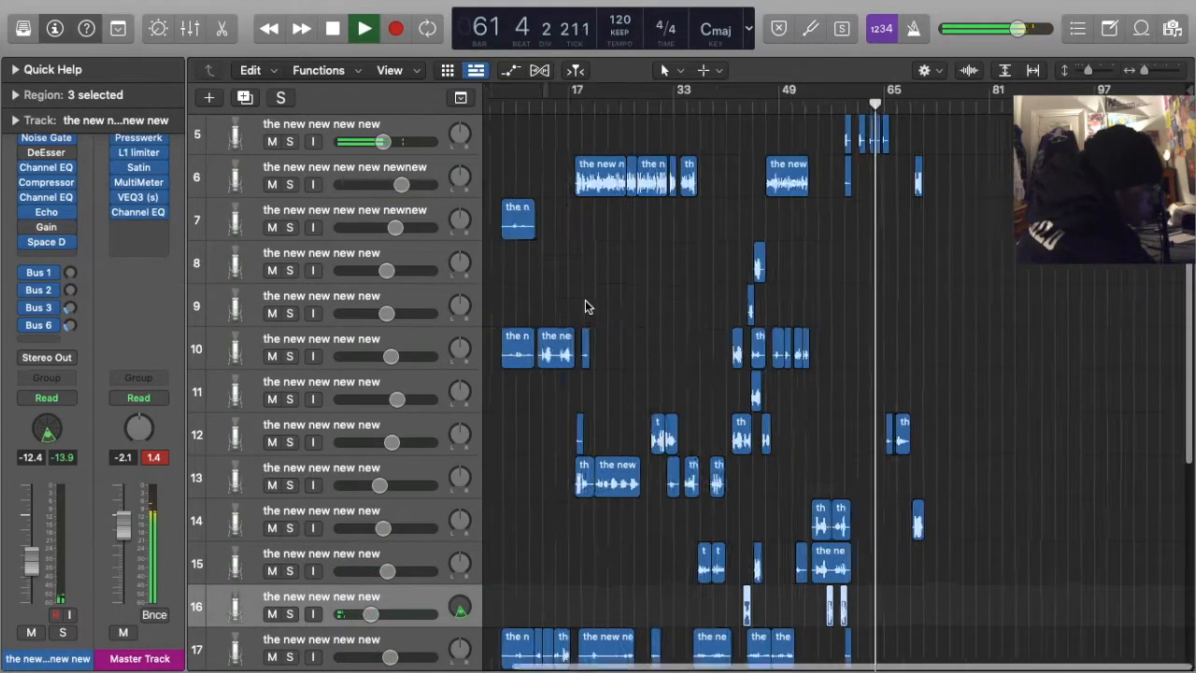
Examine the outro vocal regions from bar 59 to 71 during playback, ending with the whole arrangement in view
{"action": "scroll", "coordinate": [585, 300], "scroll_direction": "up", "scroll_amount": 6}
{"action": "left_click", "coordinate": [1042, 425]}
{"action": "scroll", "coordinate": [1041, 425], "scroll_direction": "right", "scroll_amount": 10}
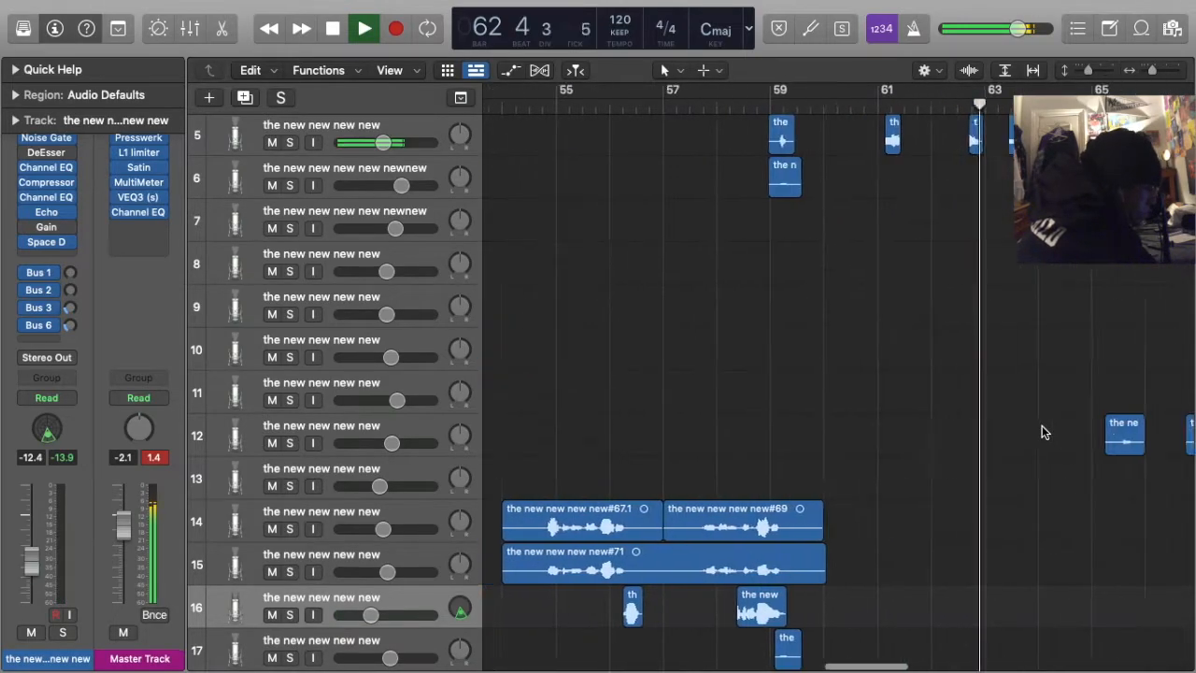
{"action": "scroll", "coordinate": [903, 313], "scroll_direction": "up", "scroll_amount": 5}
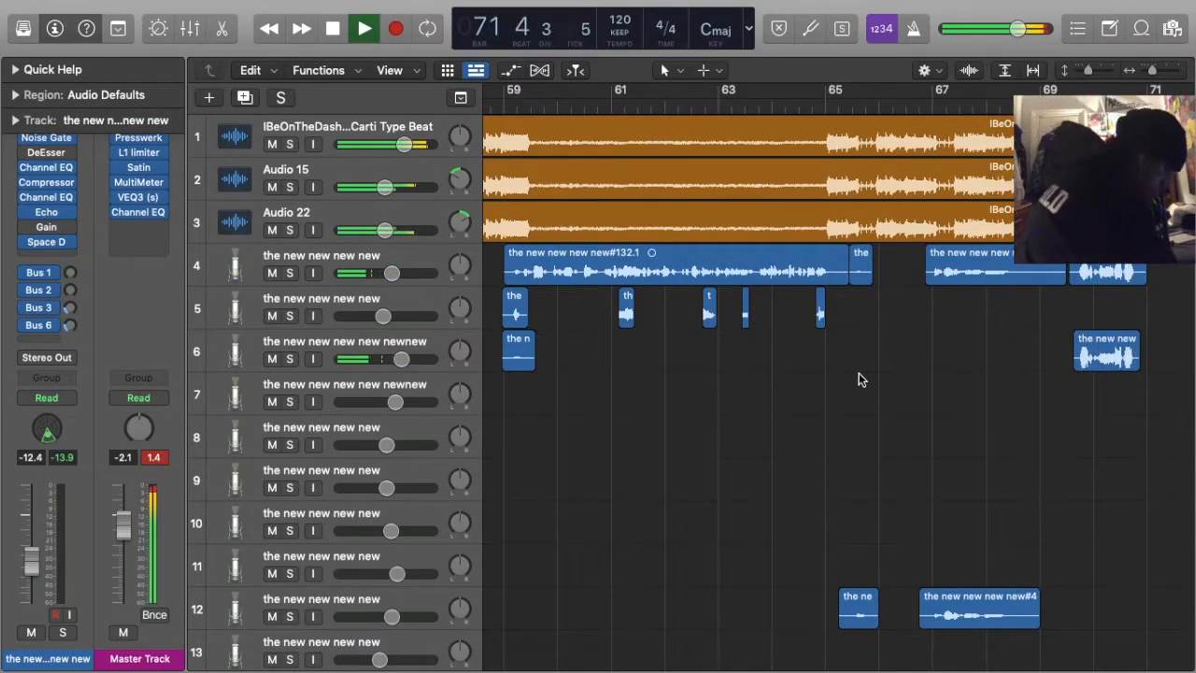
{"action": "key", "text": "z"}
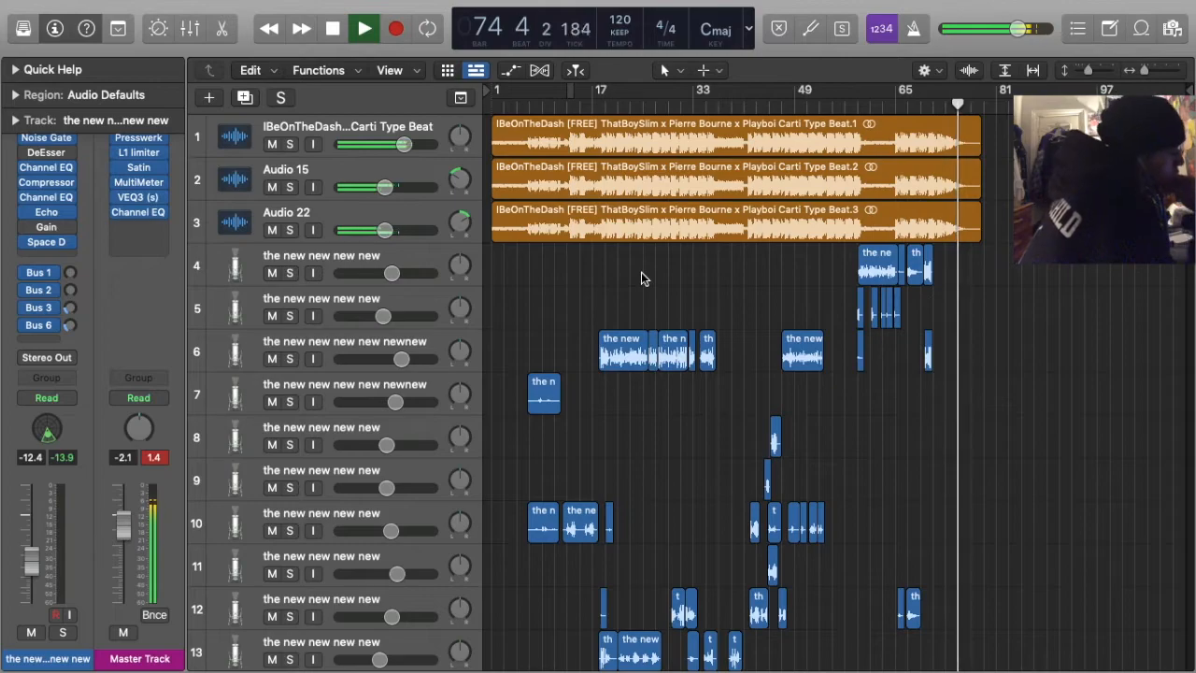
{"action": "mouse_move", "coordinate": [63, 10]}
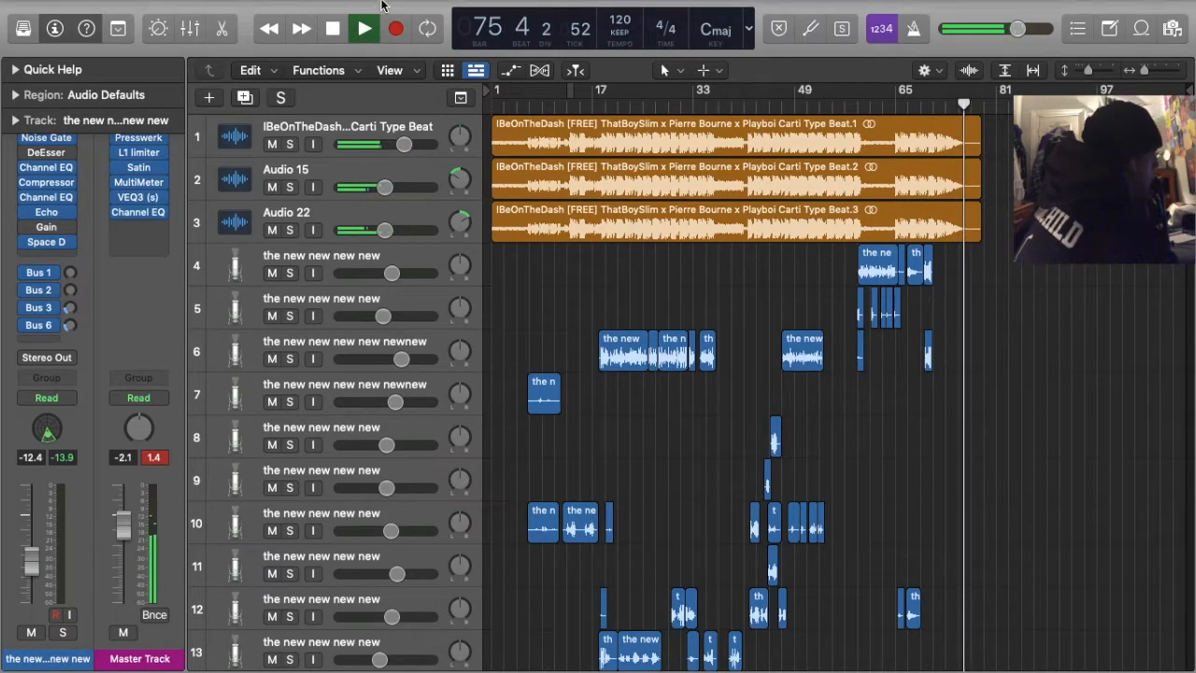
{"action": "left_click", "coordinate": [140, 10]}
{"action": "mouse_move", "coordinate": [177, 84]}
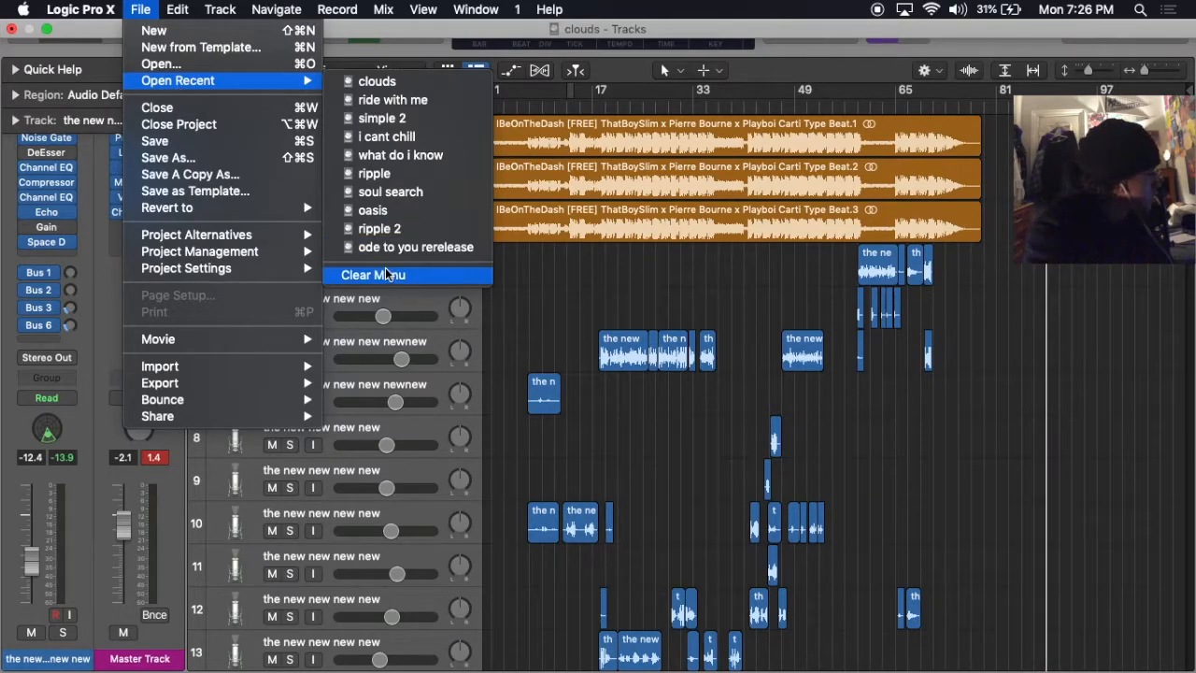
{"action": "left_click", "coordinate": [391, 215]}
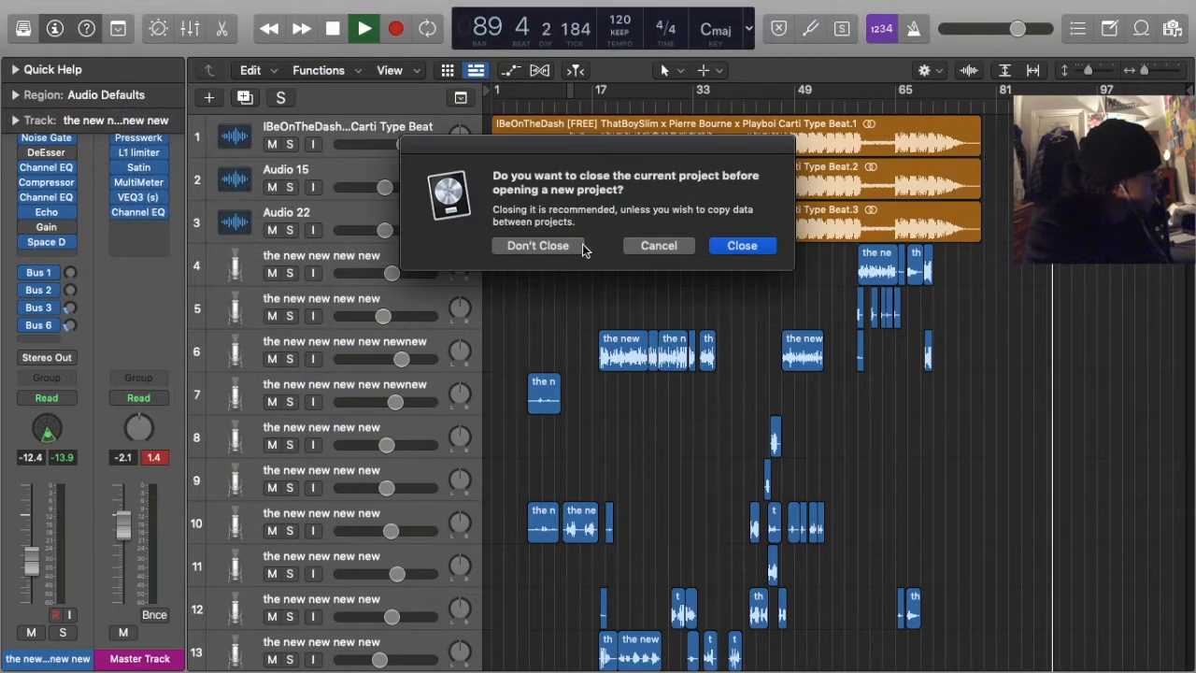
{"action": "left_click", "coordinate": [657, 244]}
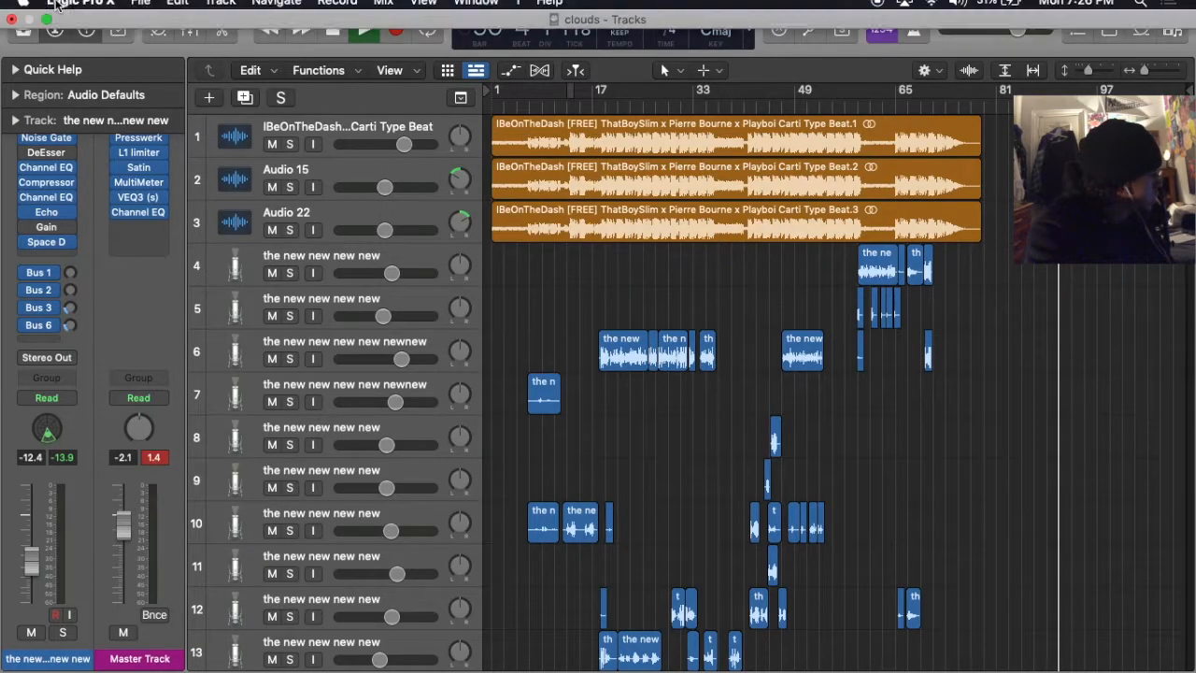
Close clouds and open the recent project ripple 2
{"action": "left_click", "coordinate": [140, 9]}
{"action": "mouse_move", "coordinate": [215, 80]}
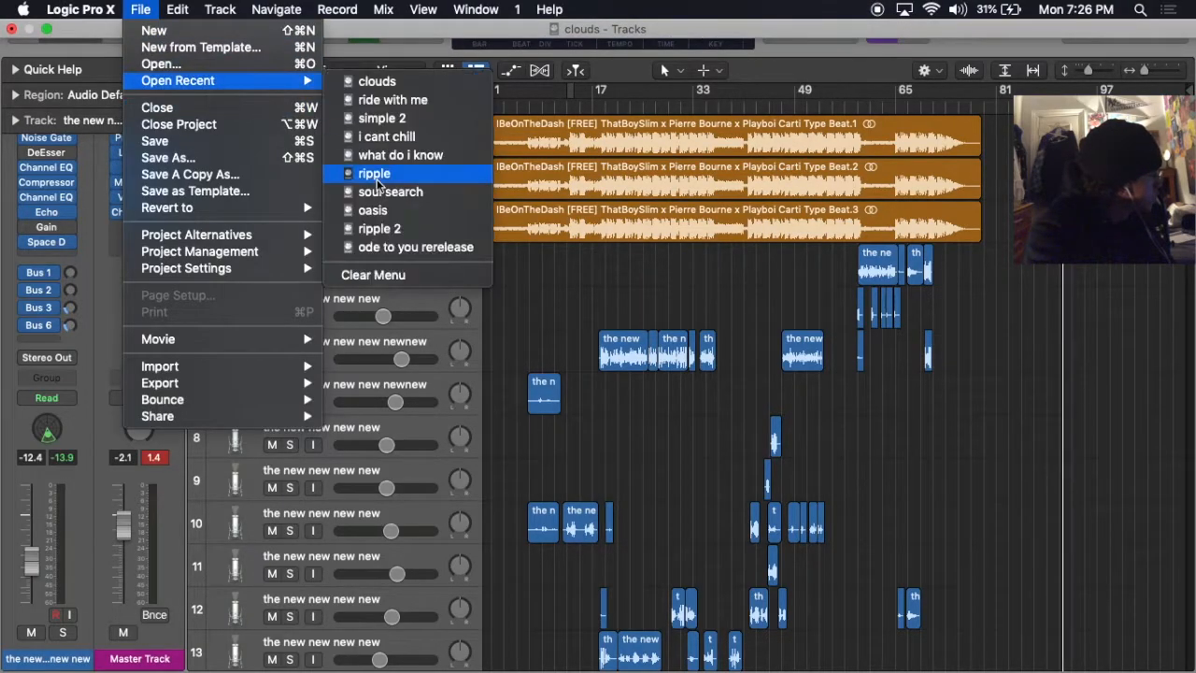
{"action": "left_click", "coordinate": [403, 228]}
{"action": "left_click", "coordinate": [743, 244]}
{"action": "left_click", "coordinate": [746, 243]}
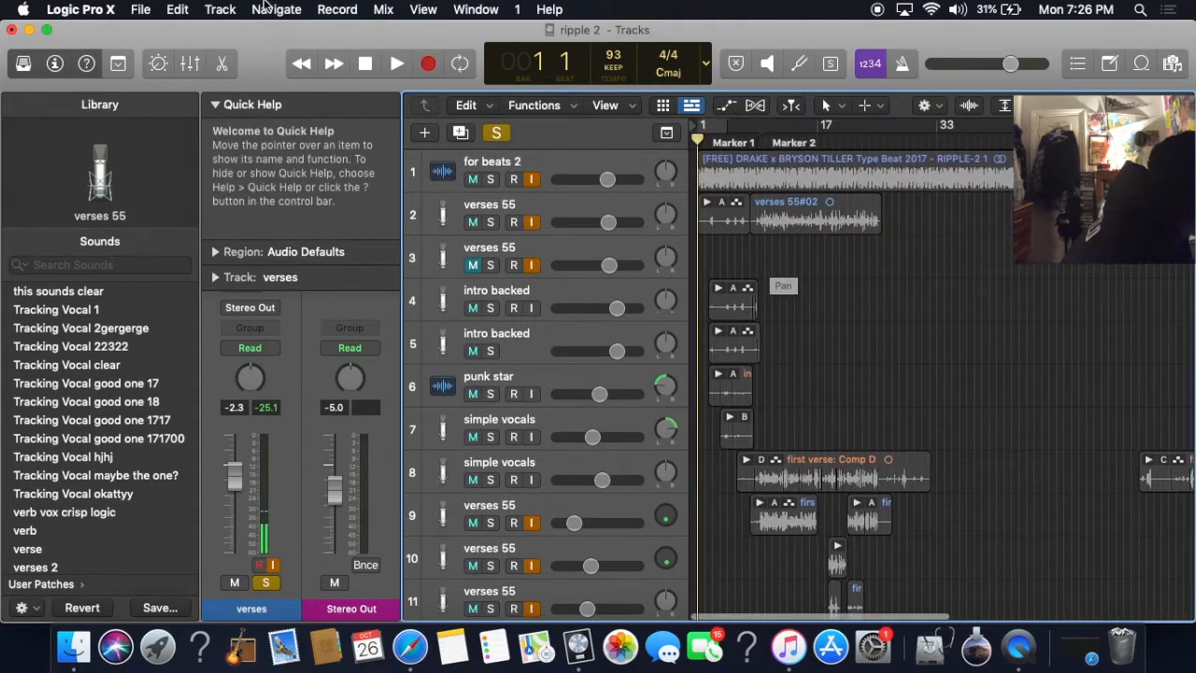
Close ripple 2 without saving its changes and open the recent project ripple
{"action": "left_click", "coordinate": [140, 9]}
{"action": "mouse_move", "coordinate": [214, 80]}
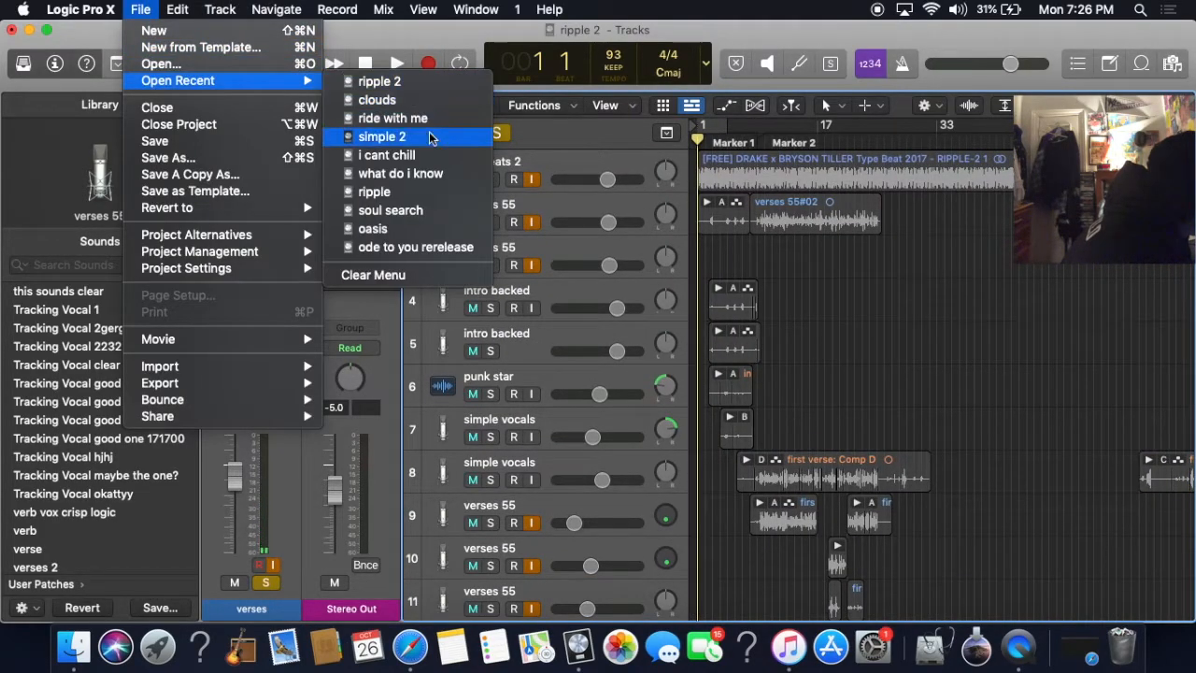
{"action": "left_click", "coordinate": [423, 196]}
{"action": "left_click", "coordinate": [736, 249]}
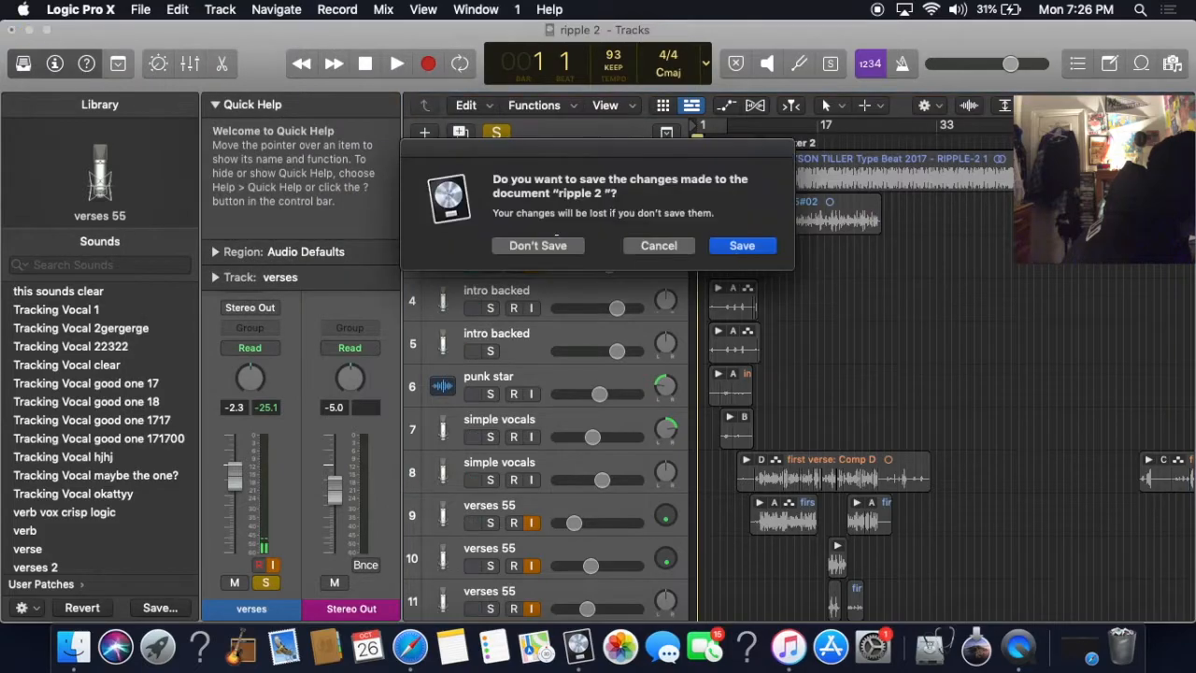
{"action": "left_click", "coordinate": [537, 246]}
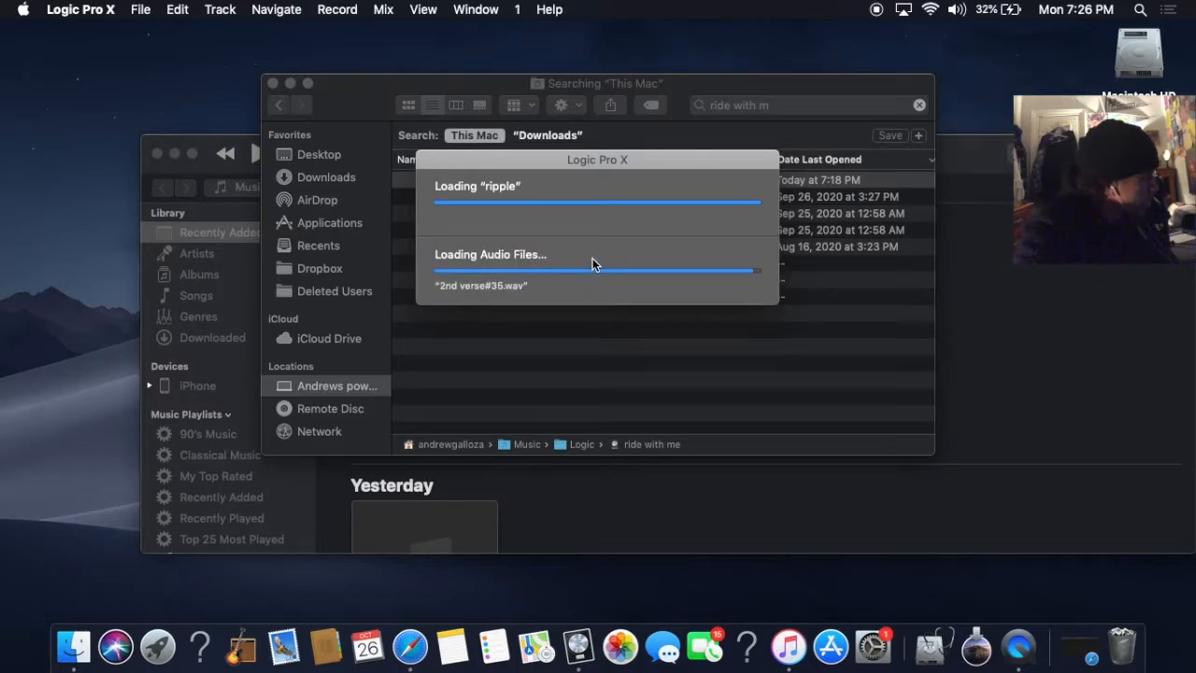
Show ripple in full screen with Quick Help collapsed and inspect the Channel EQ on the Audio 20 track
{"action": "scroll", "coordinate": [797, 277], "scroll_direction": "up", "scroll_amount": 10}
{"action": "scroll", "coordinate": [797, 277], "scroll_direction": "up", "scroll_amount": 20}
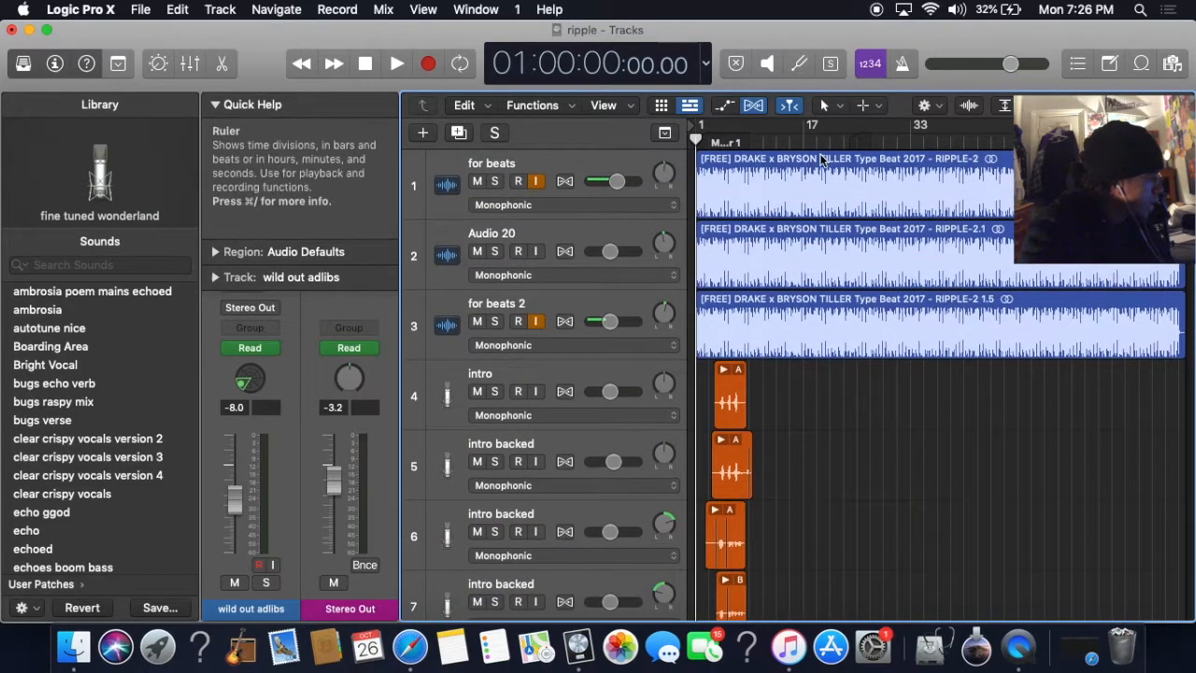
{"action": "left_click", "coordinate": [580, 233]}
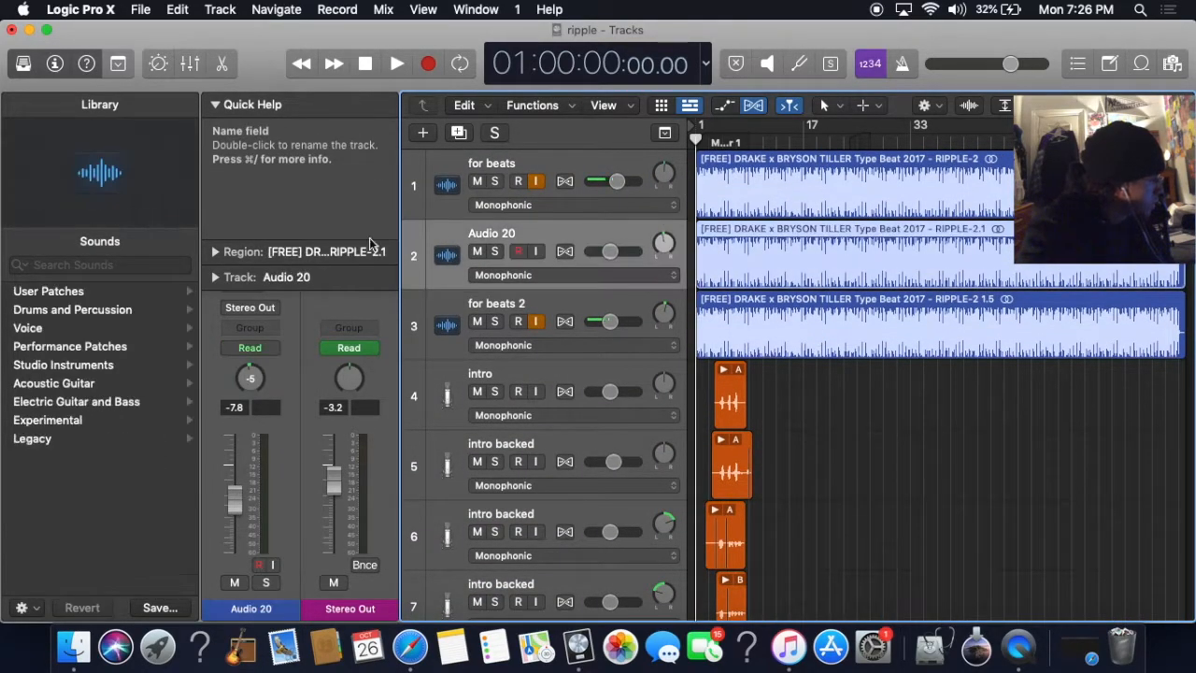
{"action": "left_click", "coordinate": [204, 105]}
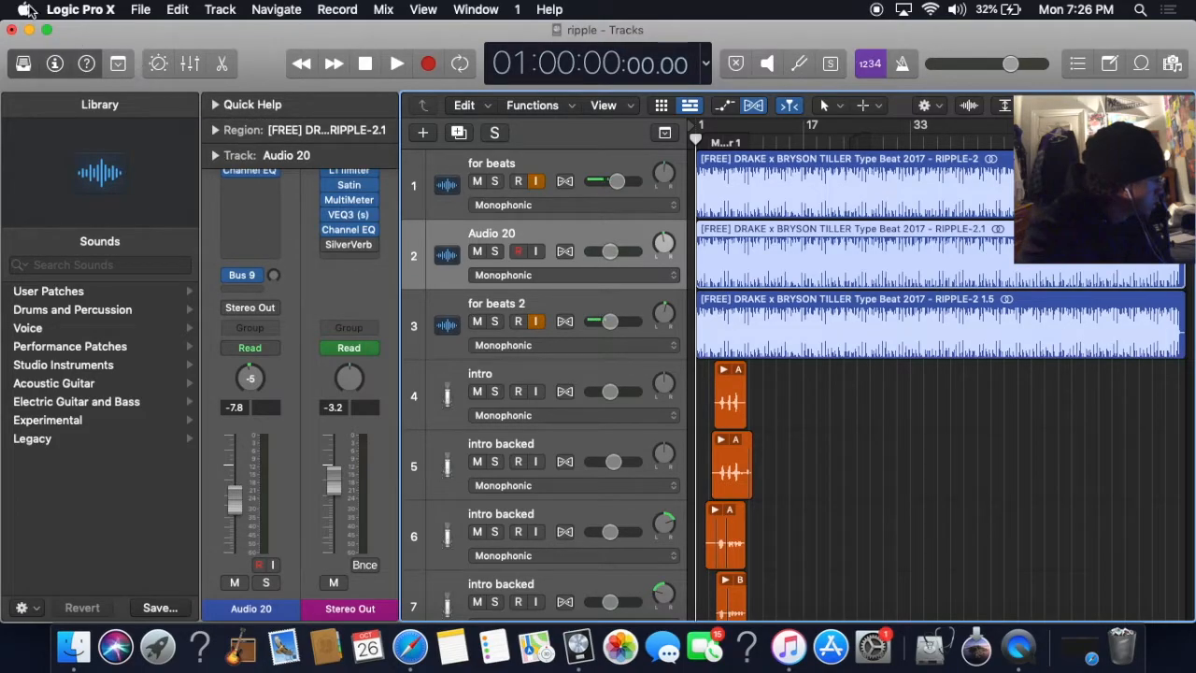
{"action": "left_click", "coordinate": [49, 29]}
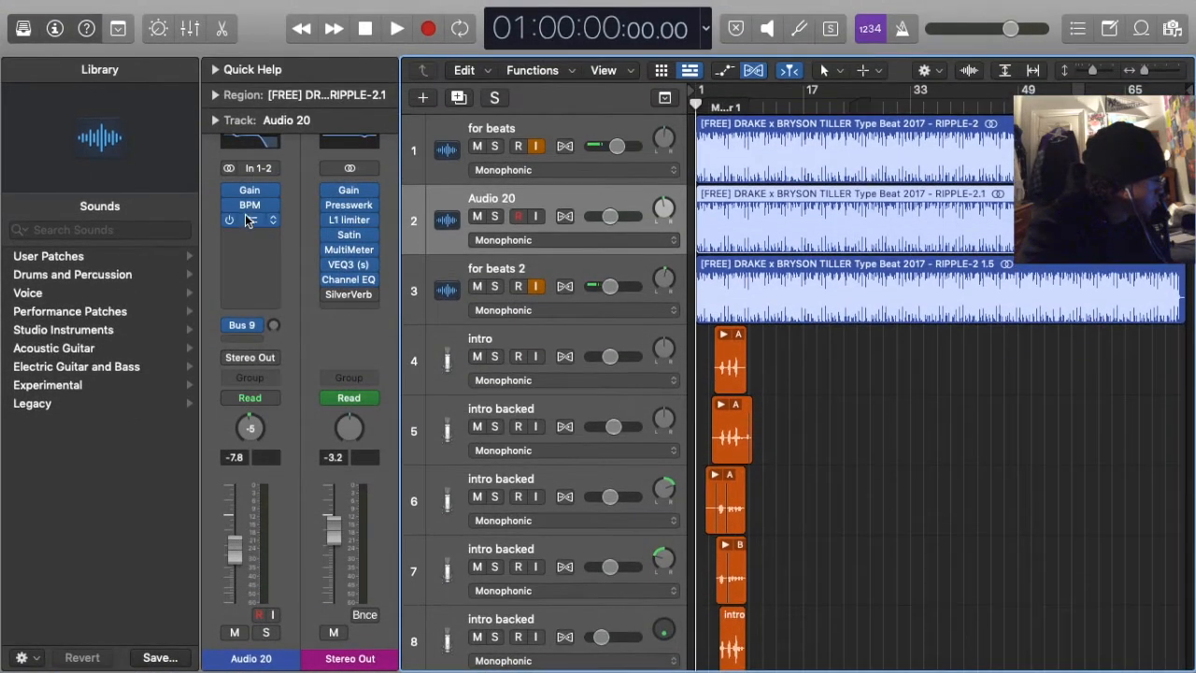
{"action": "left_click", "coordinate": [250, 219]}
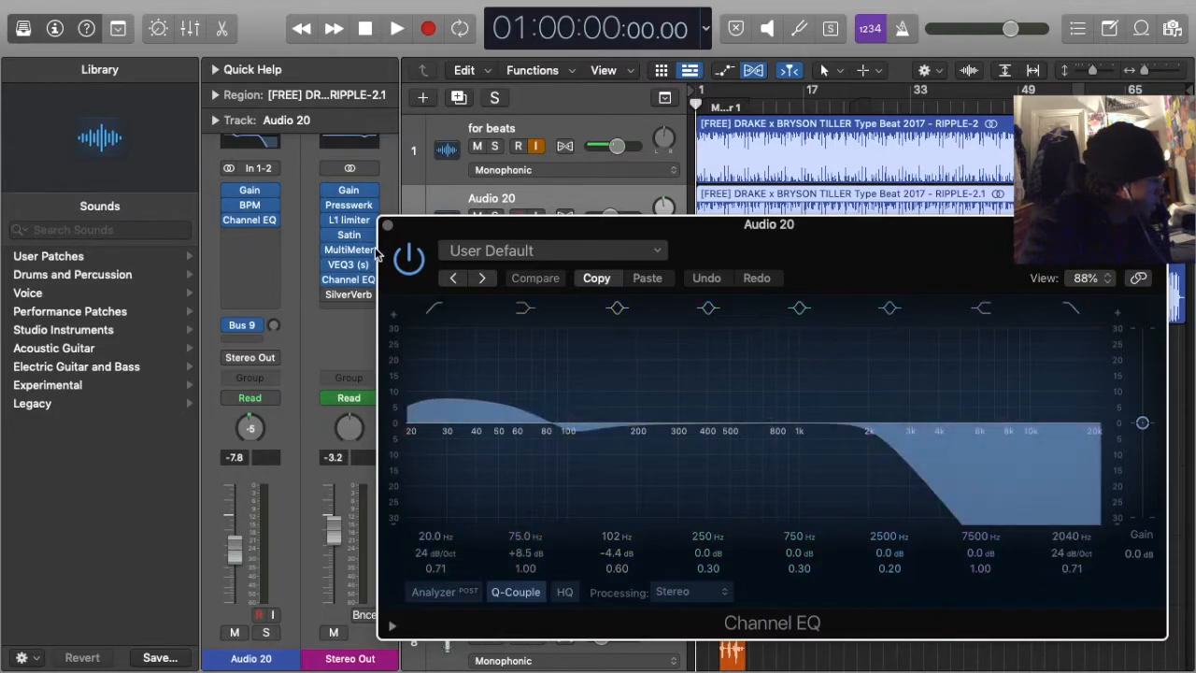
{"action": "left_click", "coordinate": [388, 222]}
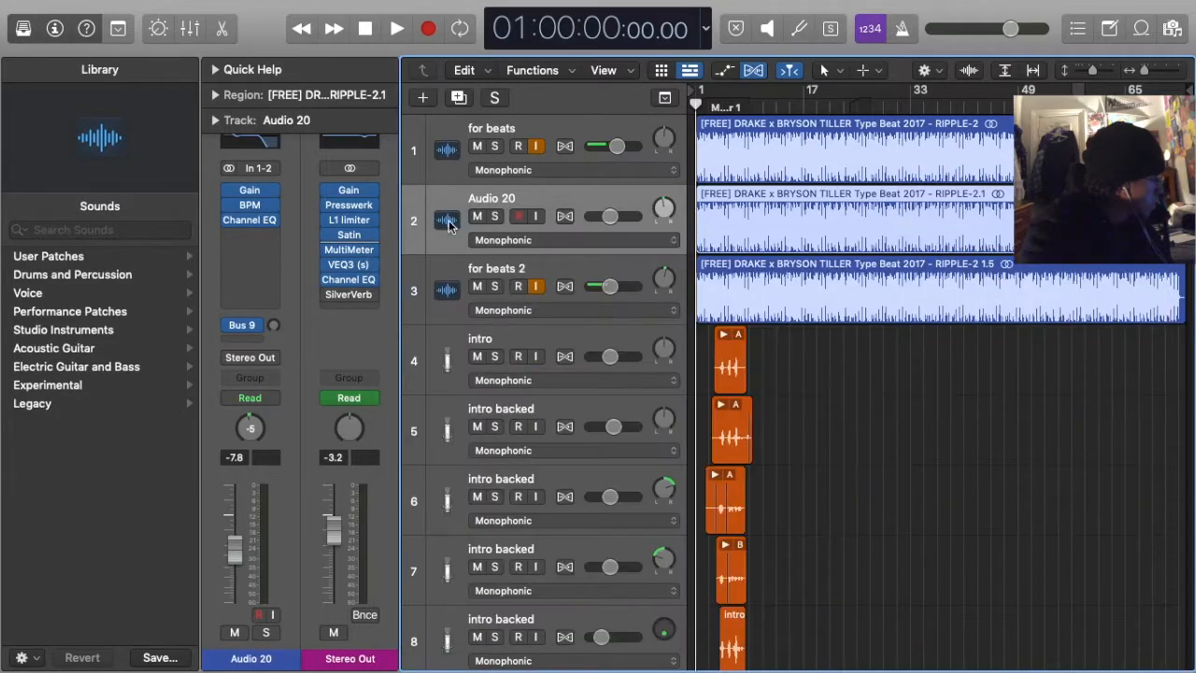
Inspect the Channel EQ settings on the for beats 2 track
{"action": "left_click", "coordinate": [507, 268]}
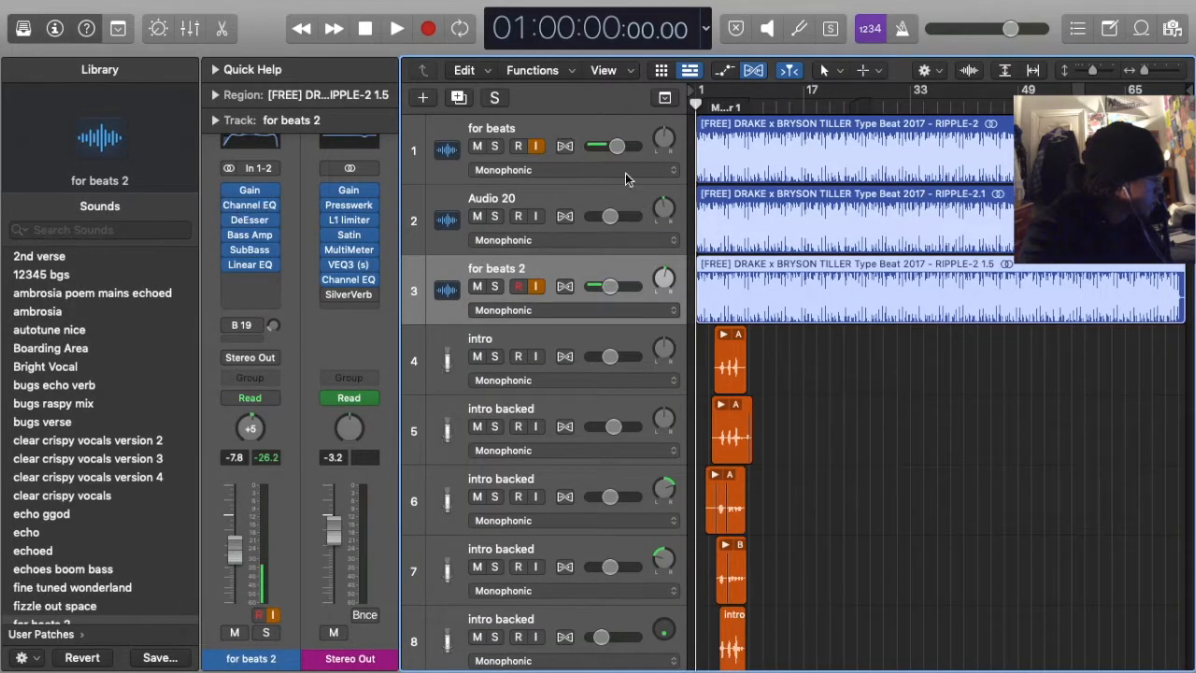
{"action": "left_click", "coordinate": [250, 207]}
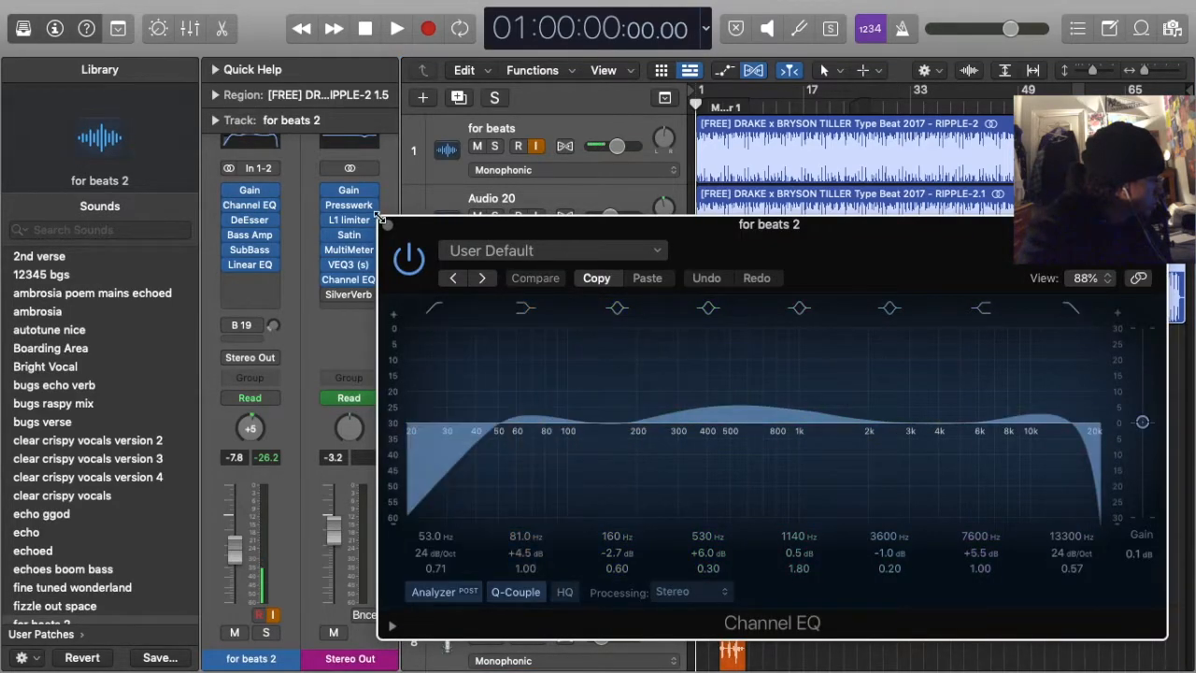
{"action": "left_click", "coordinate": [388, 224]}
Inspect the Channel EQ curve on the for beats track, checking it a second time before closing it
{"action": "left_click", "coordinate": [495, 131]}
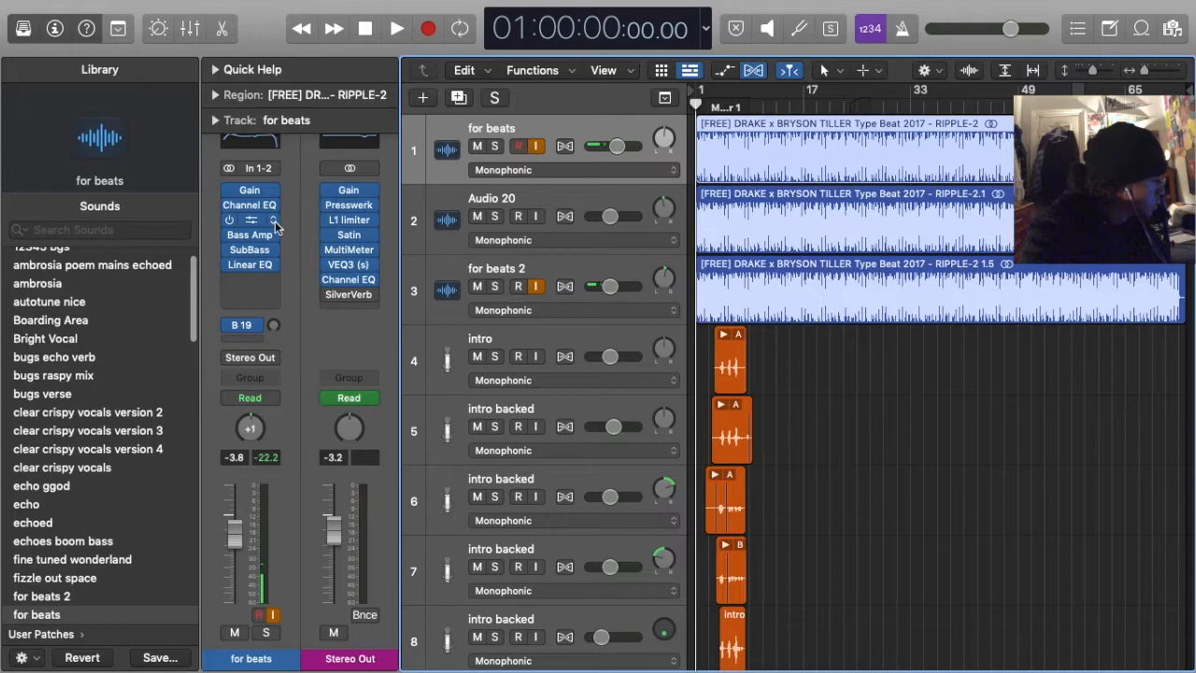
{"action": "left_click", "coordinate": [252, 206]}
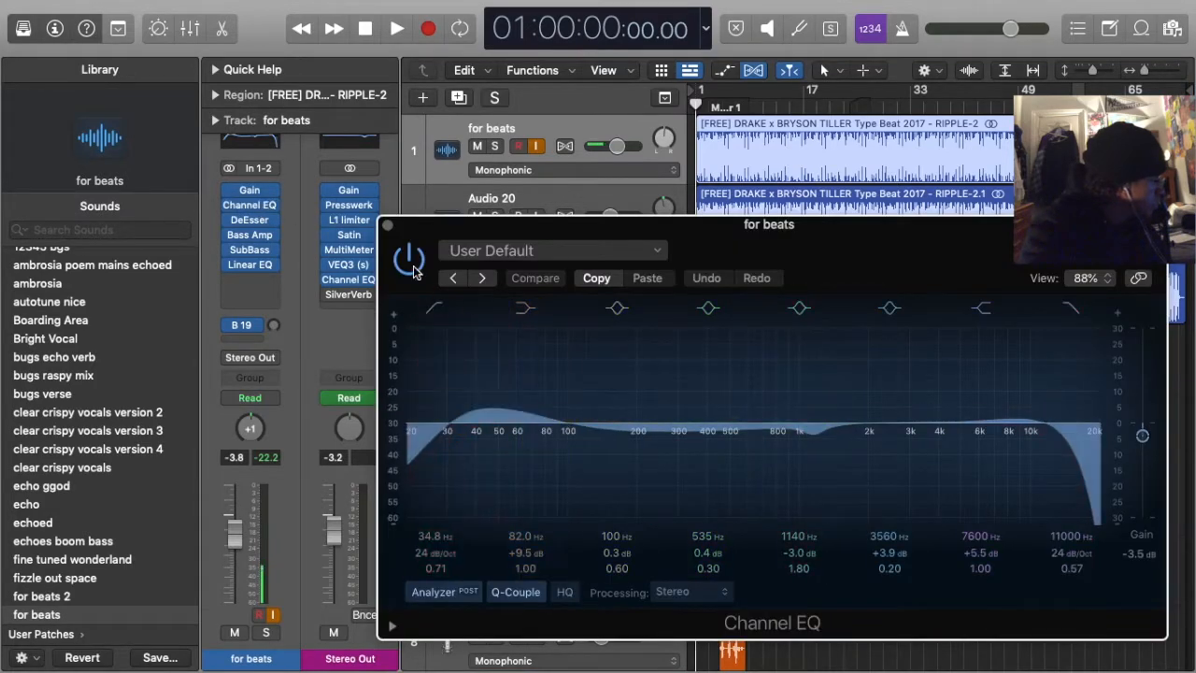
{"action": "left_click", "coordinate": [388, 227]}
{"action": "left_click", "coordinate": [891, 379]}
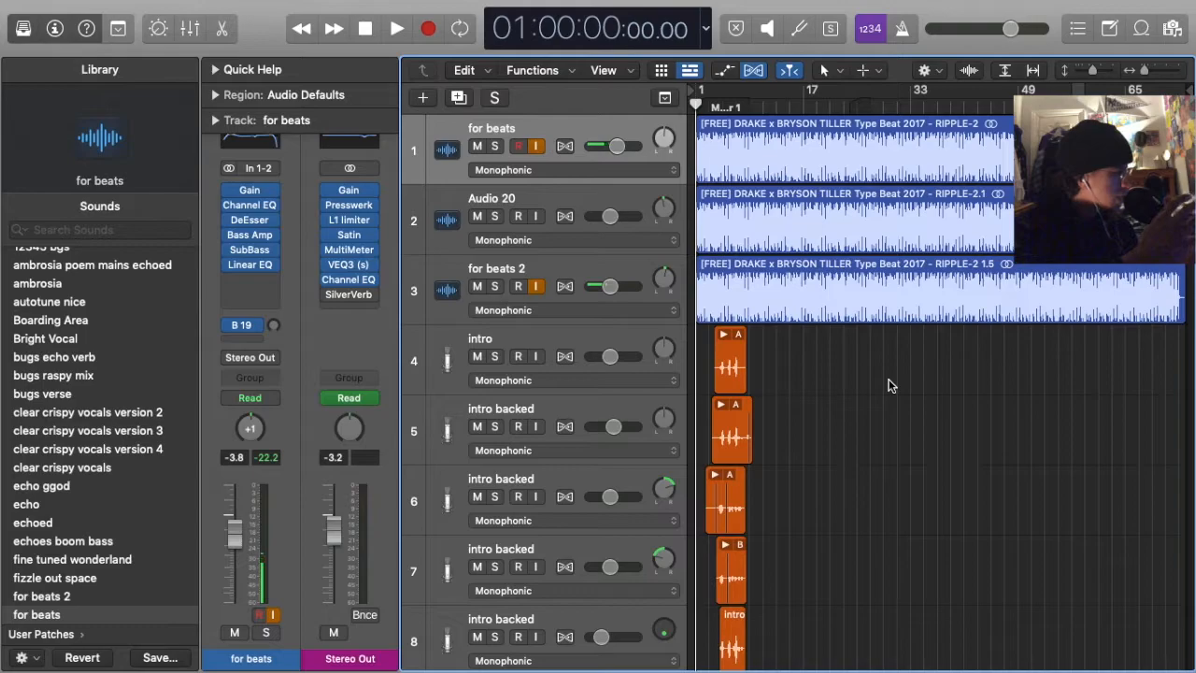
{"action": "left_click", "coordinate": [251, 207]}
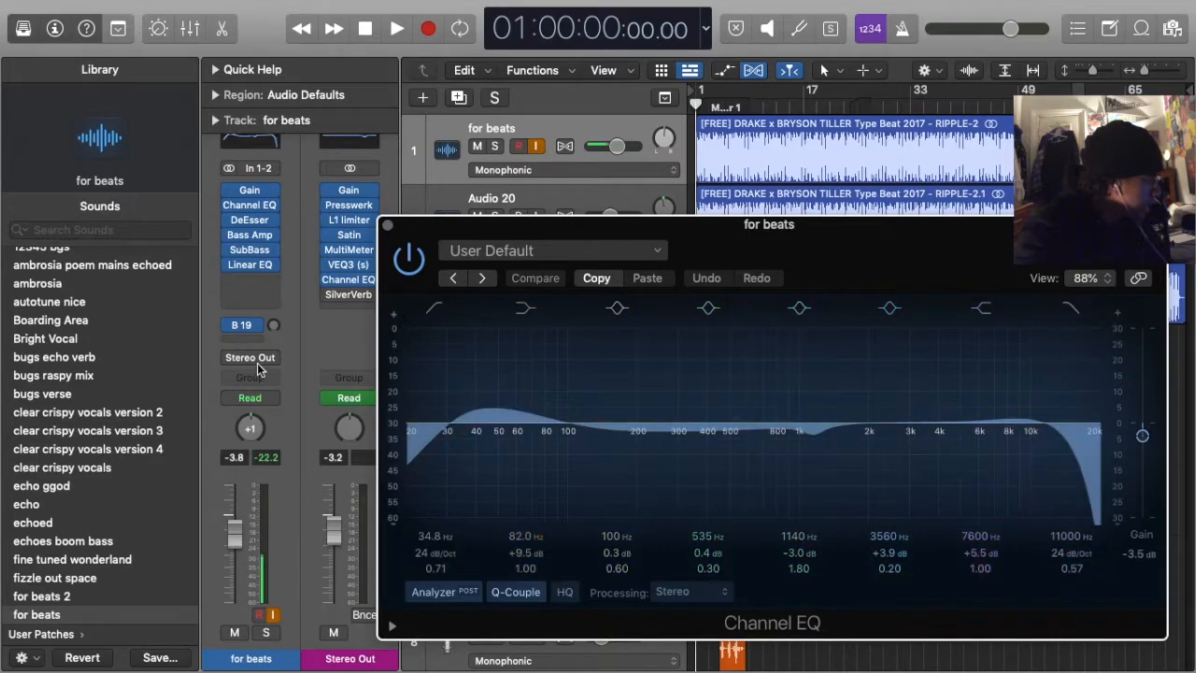
{"action": "left_click", "coordinate": [389, 229]}
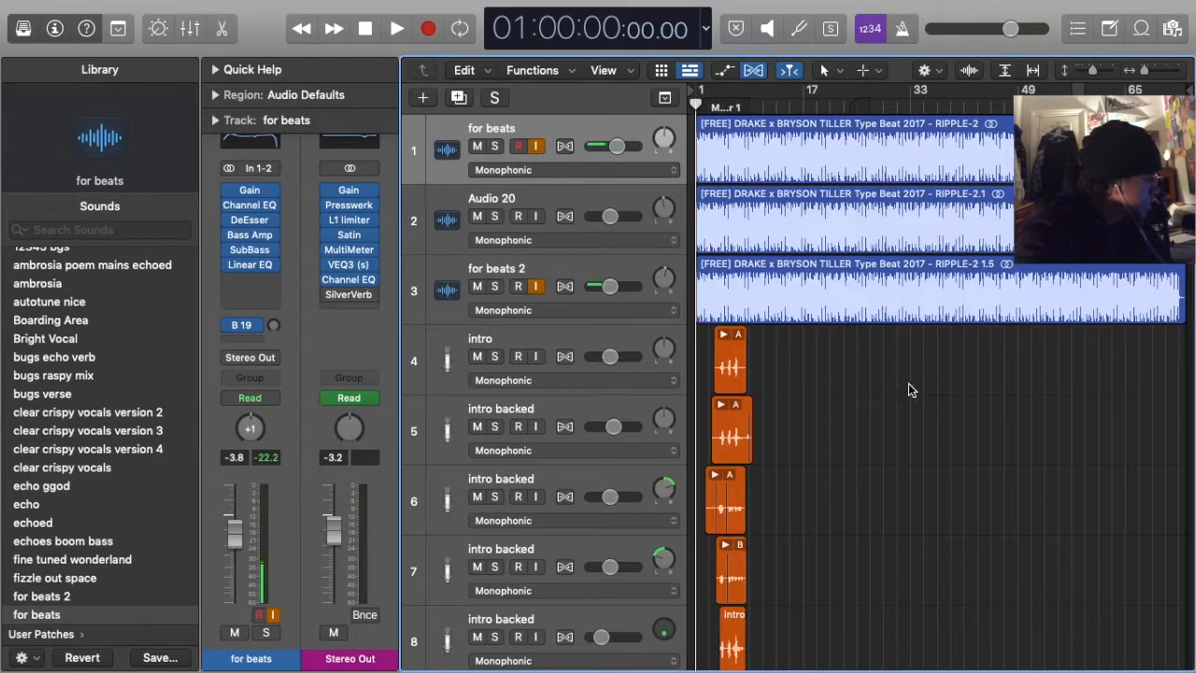
Select the first verse track 9 to view its vocal plug-in chain
{"action": "scroll", "coordinate": [908, 383], "scroll_direction": "down", "scroll_amount": 5}
{"action": "scroll", "coordinate": [908, 383], "scroll_direction": "down", "scroll_amount": 8}
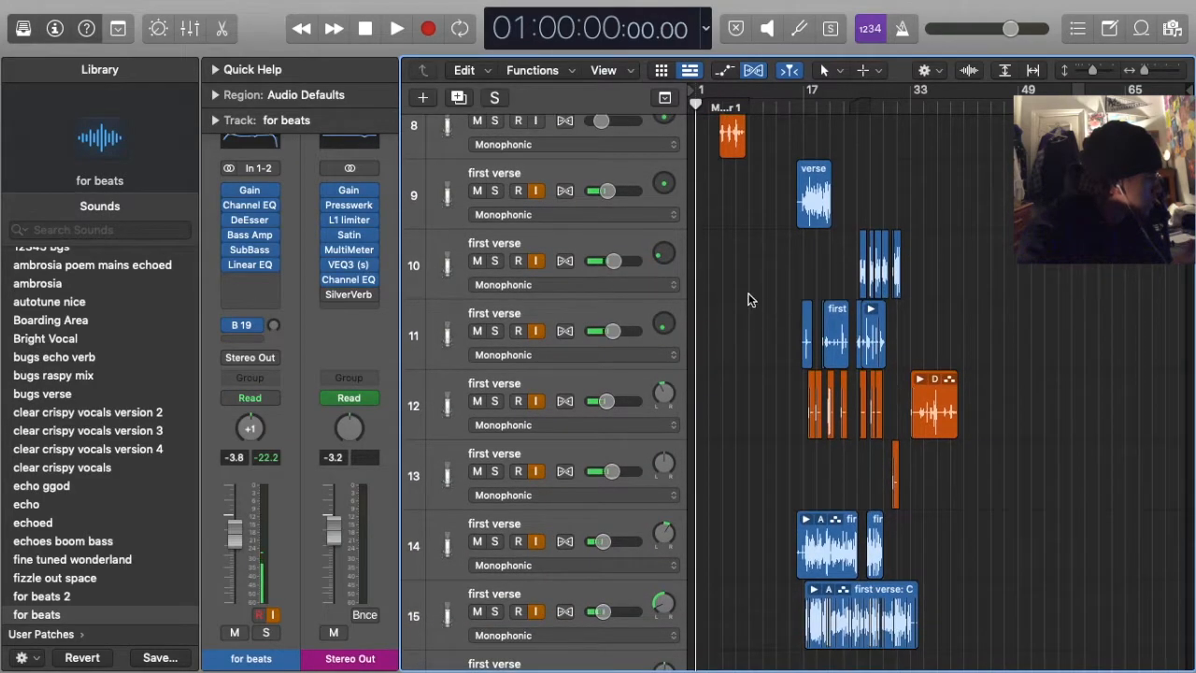
{"action": "left_click", "coordinate": [628, 178]}
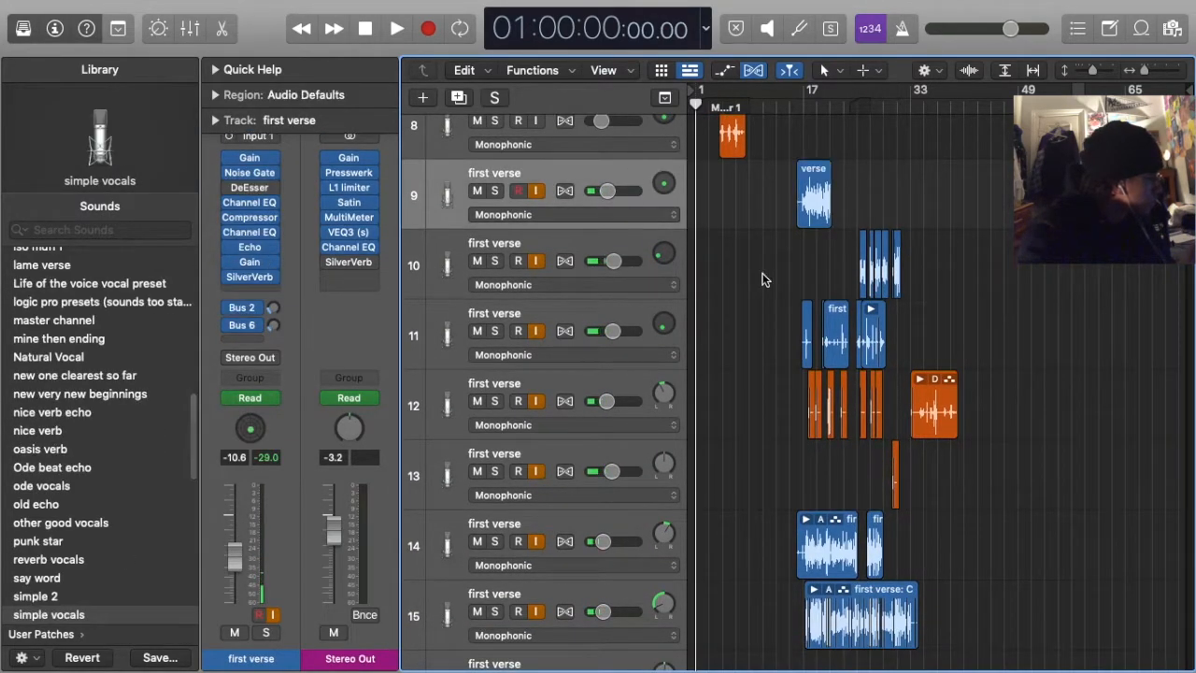
Look through the verse, take off hat off, 2nd verse and hook tracks down to the wild out adlibs tracks
{"action": "scroll", "coordinate": [761, 278], "scroll_direction": "down", "scroll_amount": 4}
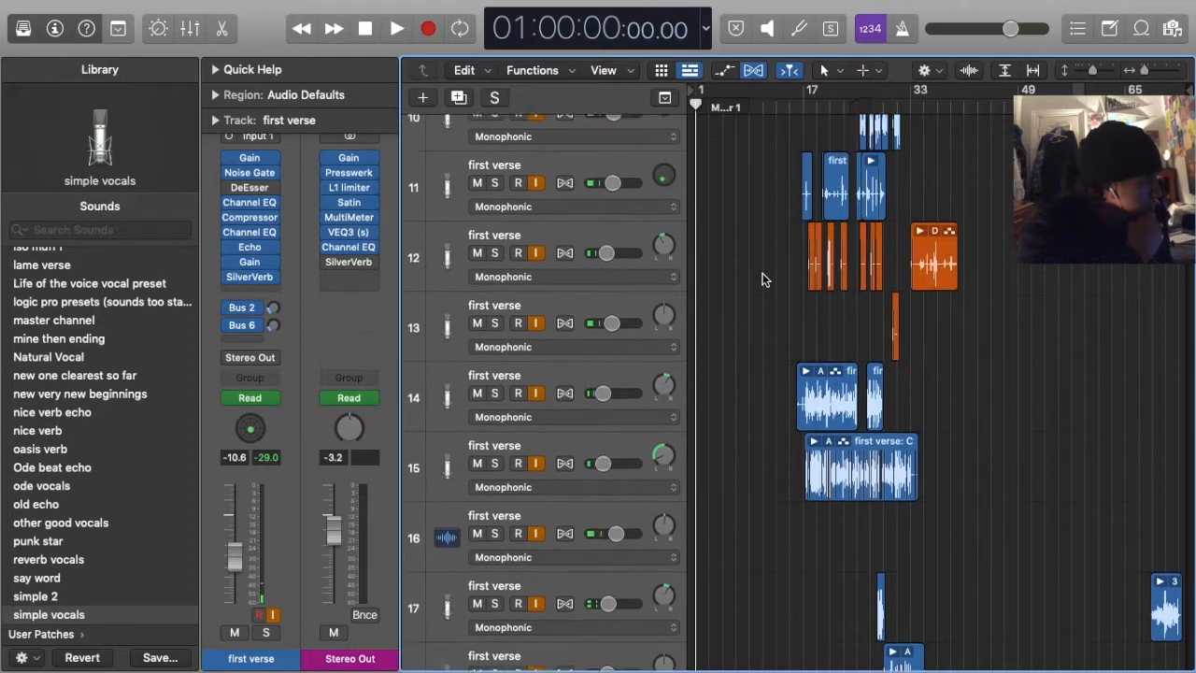
{"action": "scroll", "coordinate": [762, 278], "scroll_direction": "up", "scroll_amount": 6}
{"action": "scroll", "coordinate": [761, 278], "scroll_direction": "down", "scroll_amount": 8}
{"action": "scroll", "coordinate": [761, 278], "scroll_direction": "down", "scroll_amount": 12}
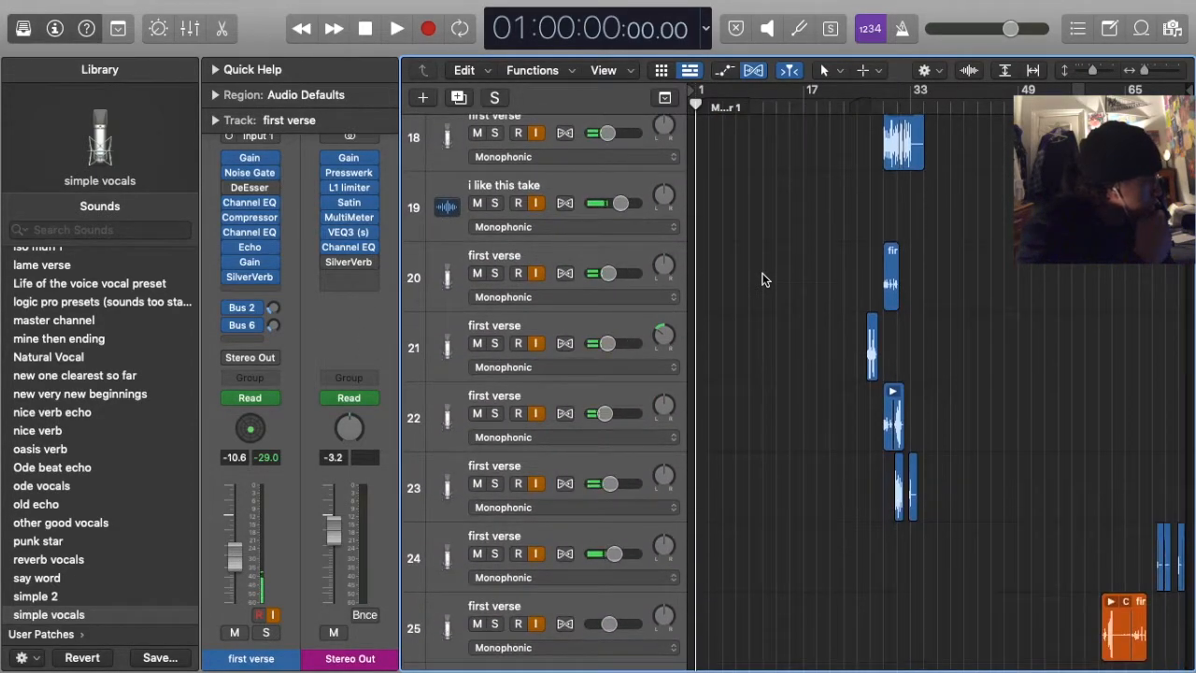
{"action": "scroll", "coordinate": [761, 278], "scroll_direction": "down", "scroll_amount": 15}
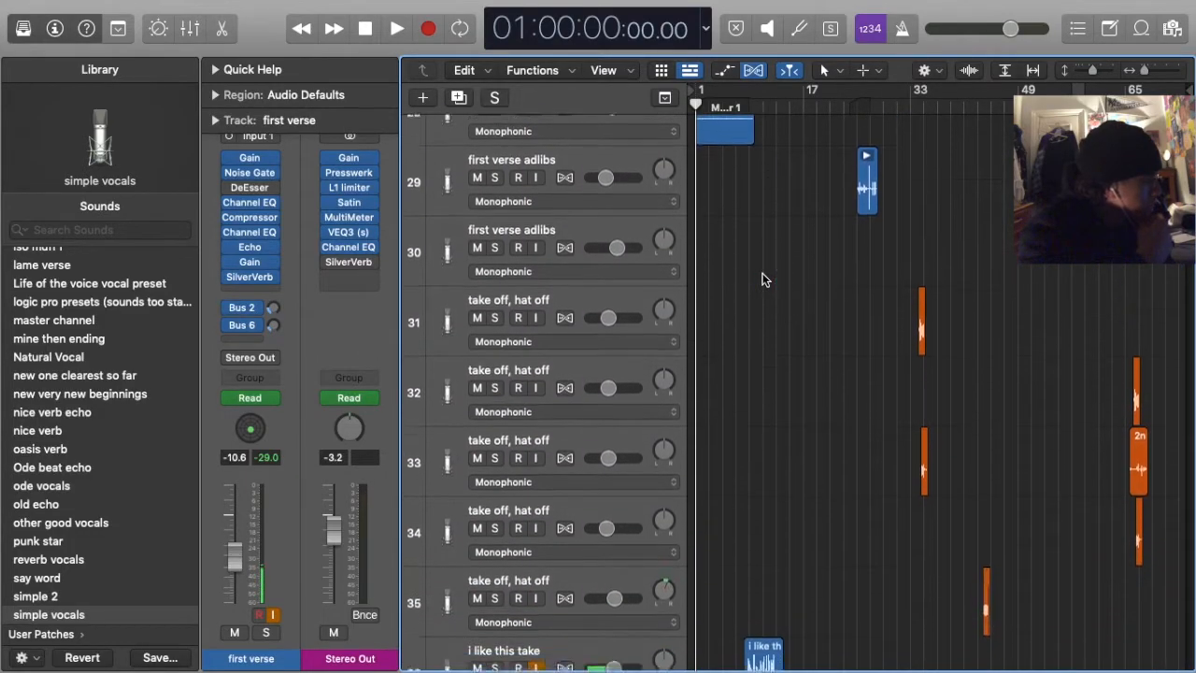
{"action": "scroll", "coordinate": [761, 278], "scroll_direction": "down", "scroll_amount": 8}
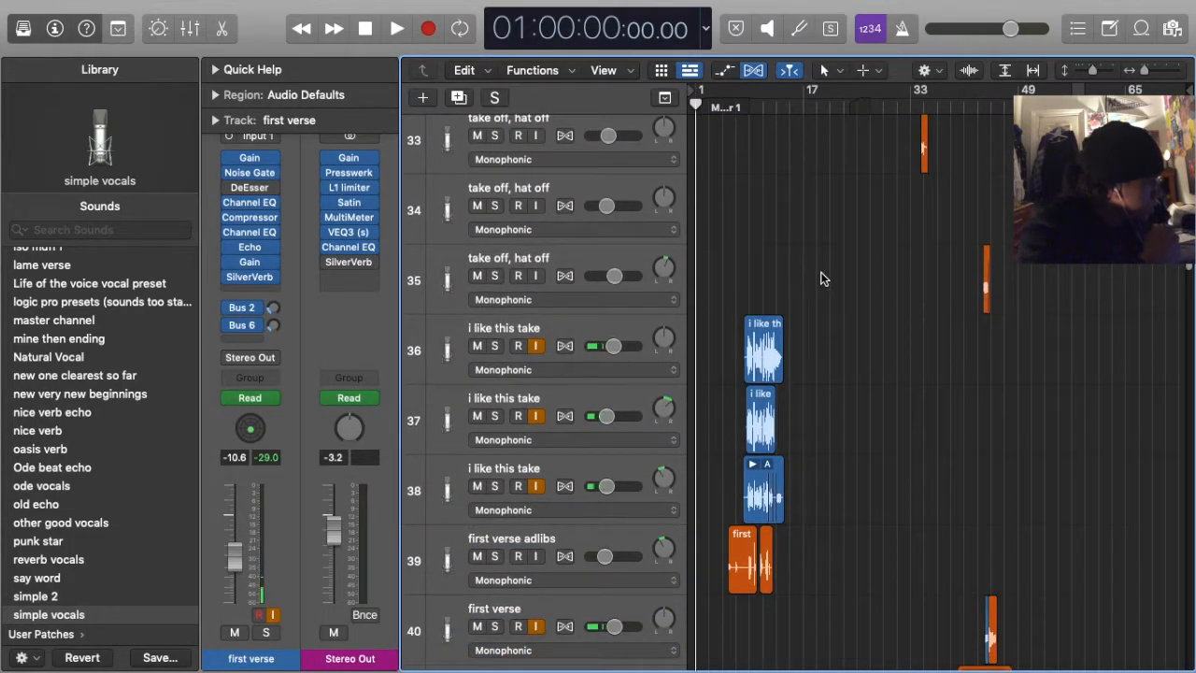
{"action": "scroll", "coordinate": [820, 278], "scroll_direction": "down", "scroll_amount": 3}
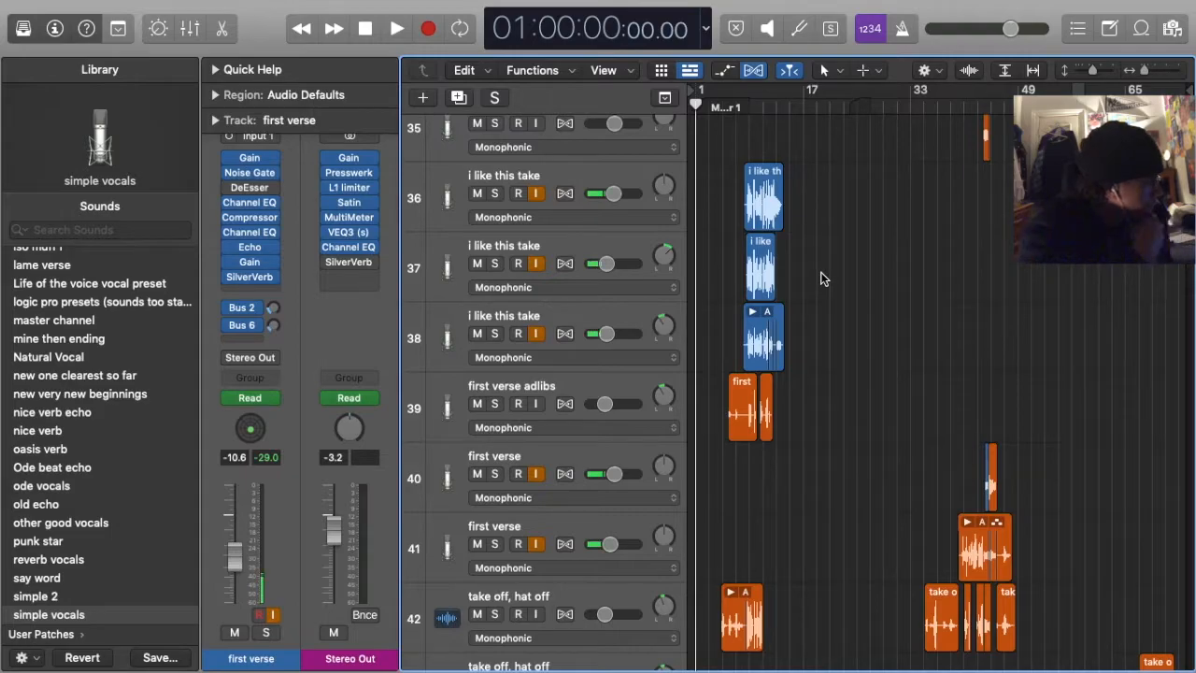
{"action": "scroll", "coordinate": [820, 279], "scroll_direction": "down", "scroll_amount": 20}
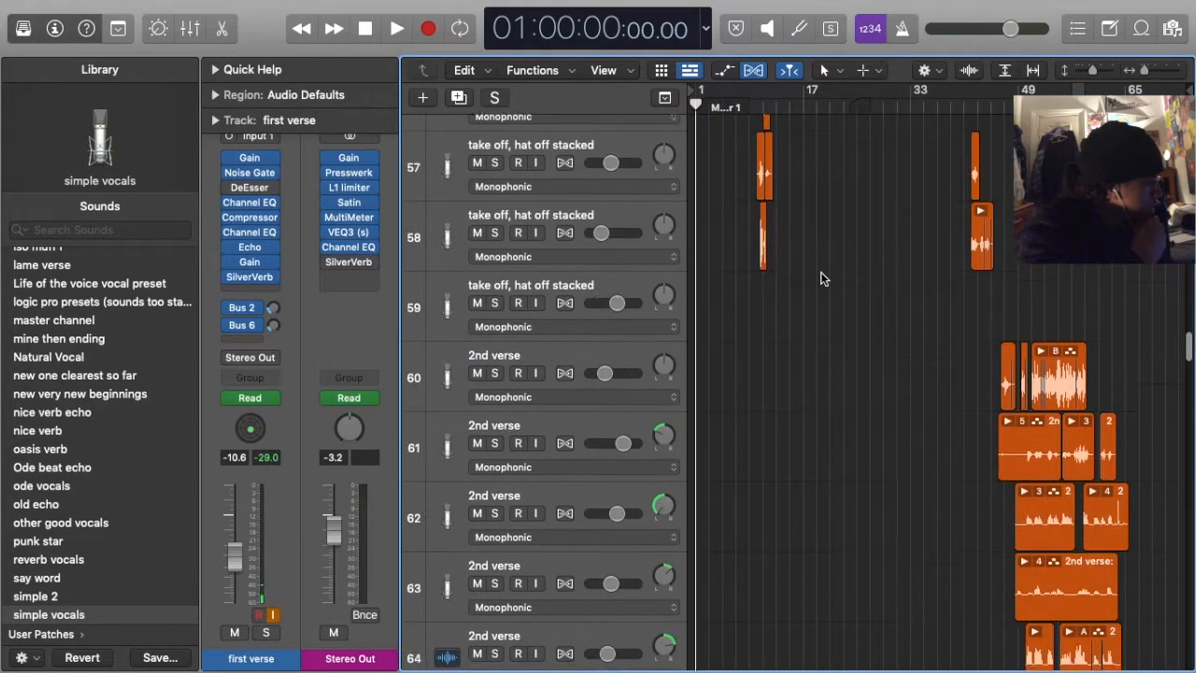
{"action": "scroll", "coordinate": [820, 278], "scroll_direction": "down", "scroll_amount": 20}
{"action": "scroll", "coordinate": [820, 278], "scroll_direction": "down", "scroll_amount": 10}
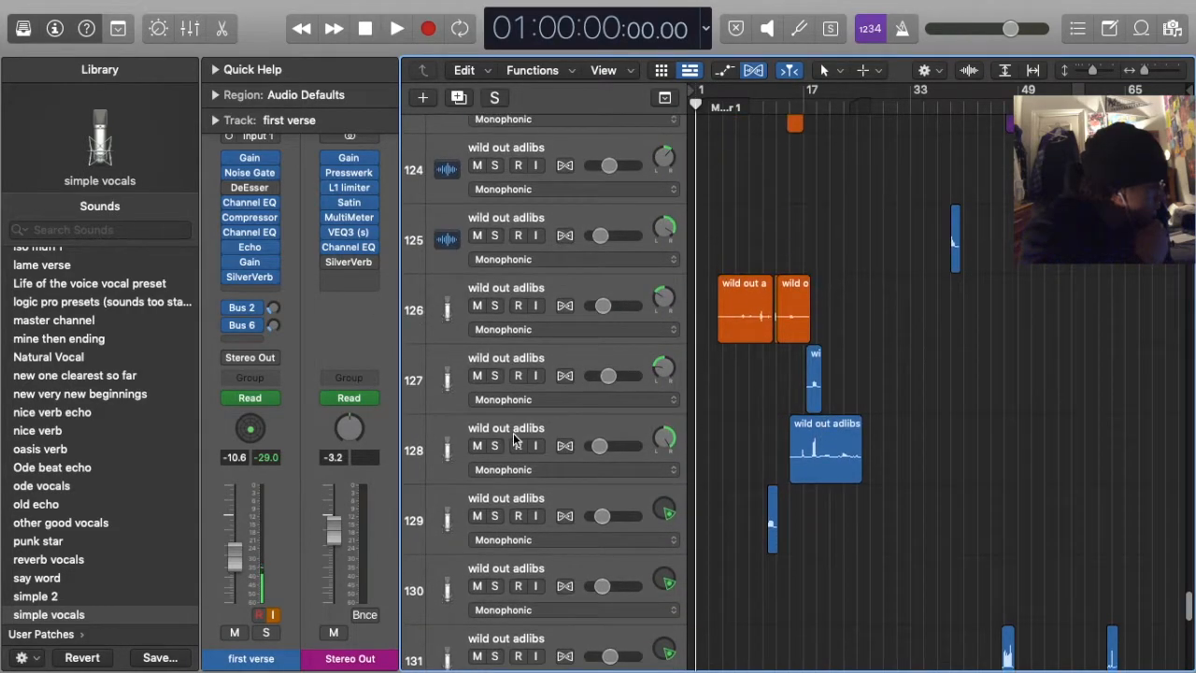
Compare the plug-in chains and sends of the wild out adlibs tracks 127, 128 and 126
{"action": "left_click", "coordinate": [559, 350]}
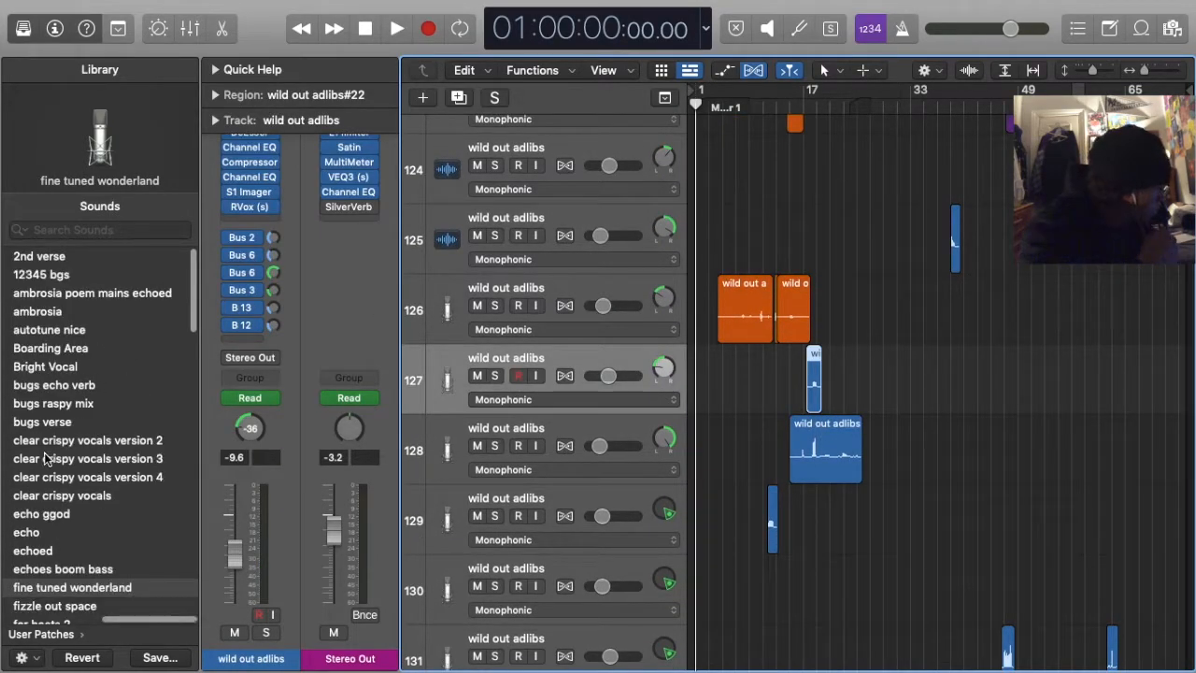
{"action": "left_click", "coordinate": [523, 426]}
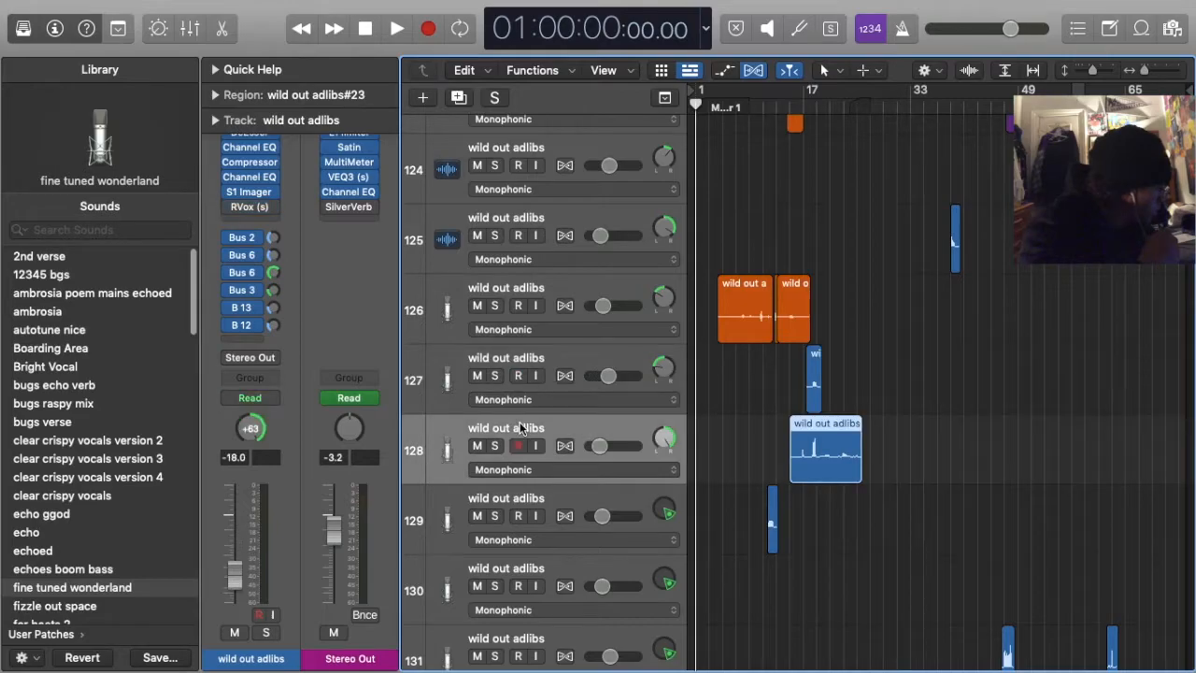
{"action": "left_click", "coordinate": [577, 293]}
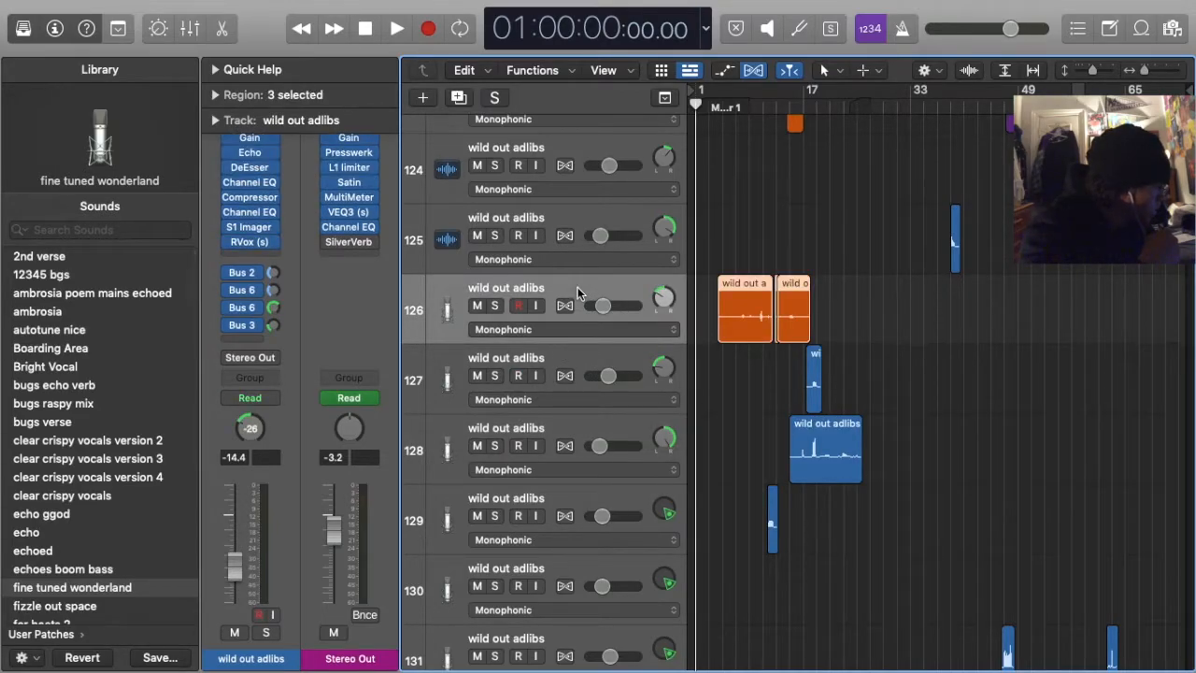
{"action": "scroll", "coordinate": [923, 322], "scroll_direction": "down", "scroll_amount": 3}
{"action": "scroll", "coordinate": [943, 324], "scroll_direction": "up", "scroll_amount": 4}
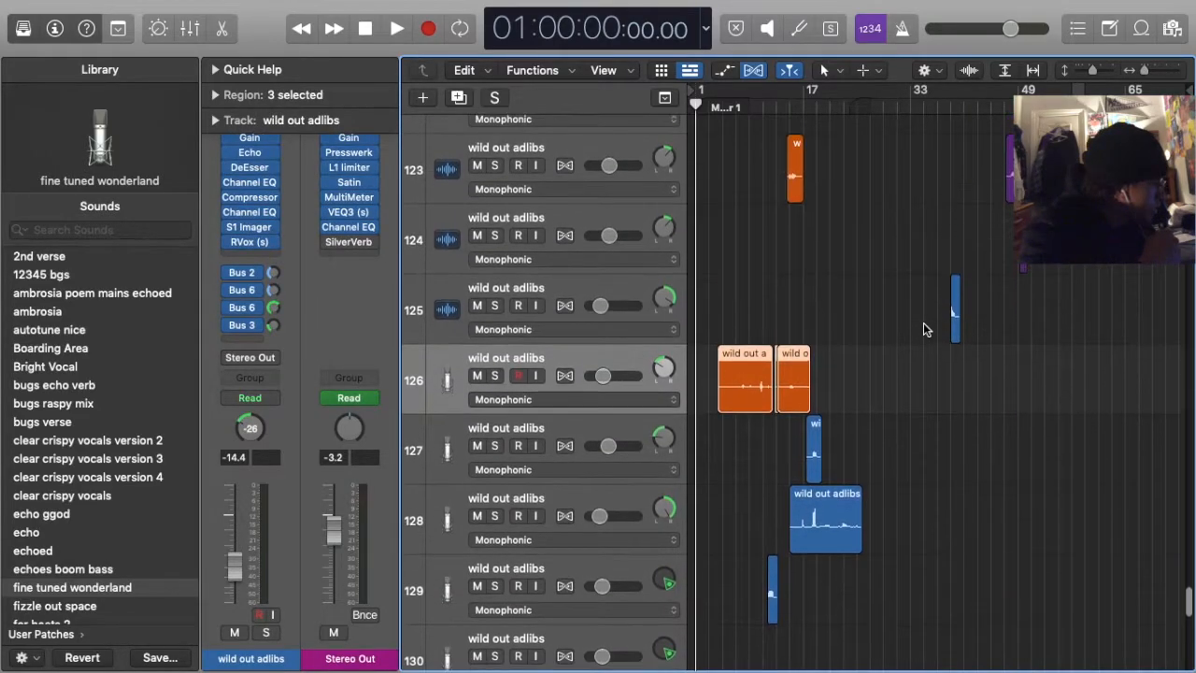
Solo the wild out adlibs track 125 and play its region from about bar 38
{"action": "left_click", "coordinate": [526, 293]}
{"action": "left_click", "coordinate": [494, 306]}
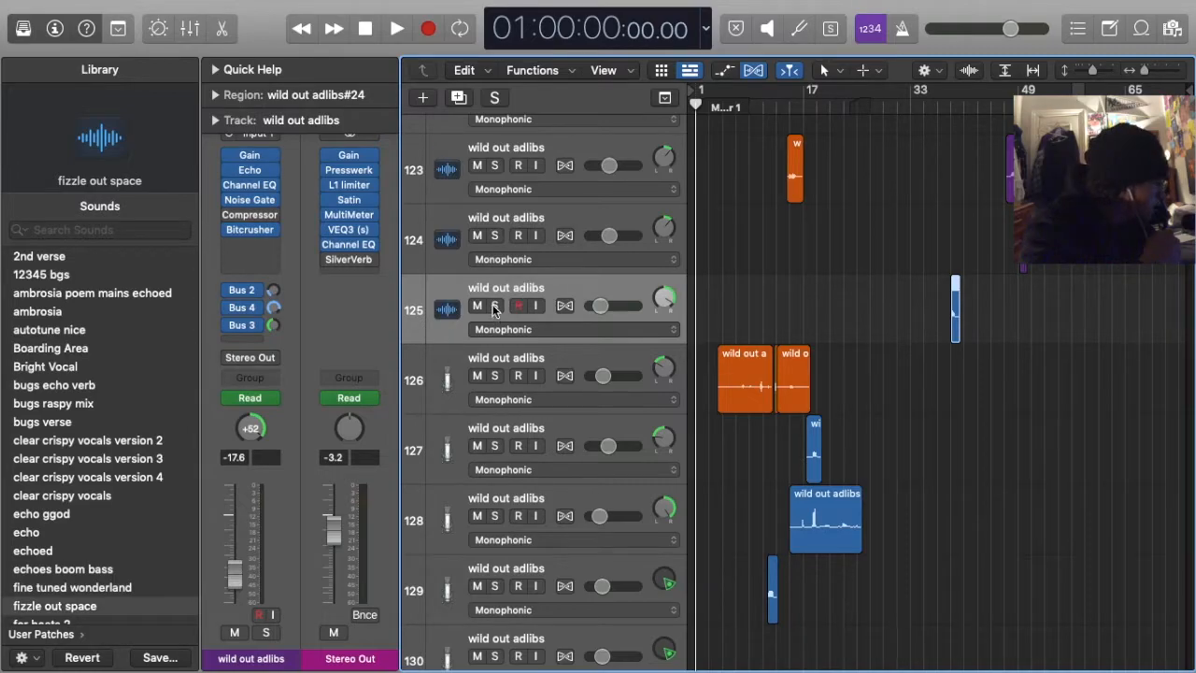
{"action": "left_click", "coordinate": [949, 110]}
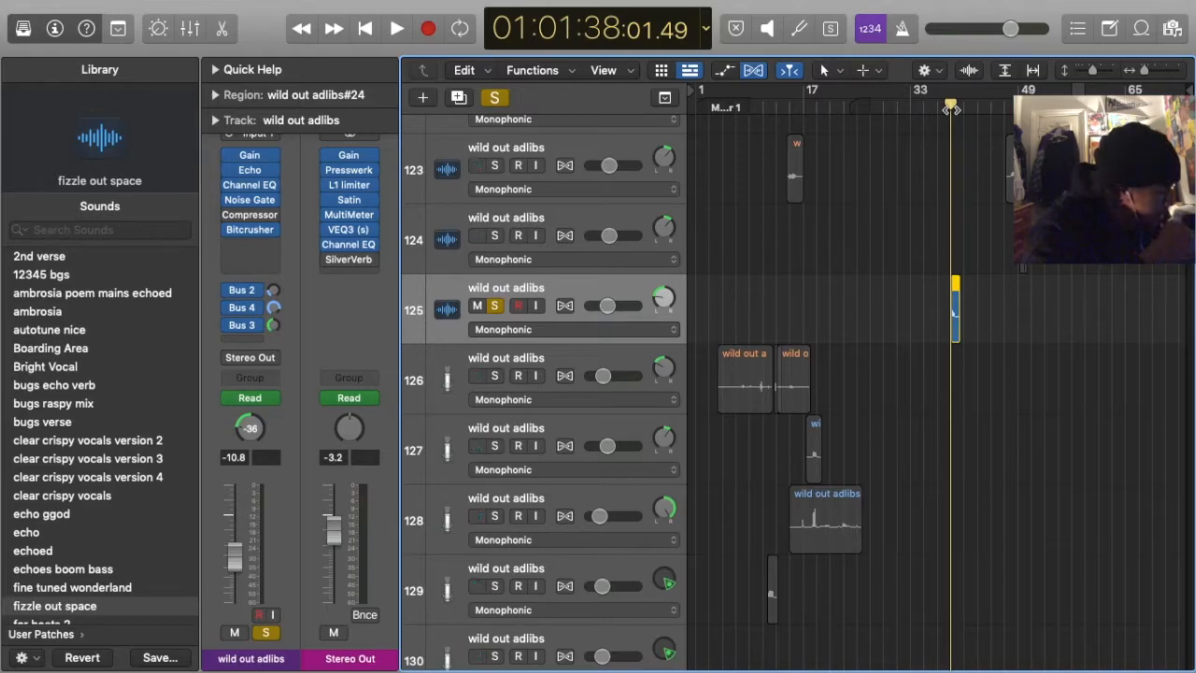
{"action": "key", "text": "space"}
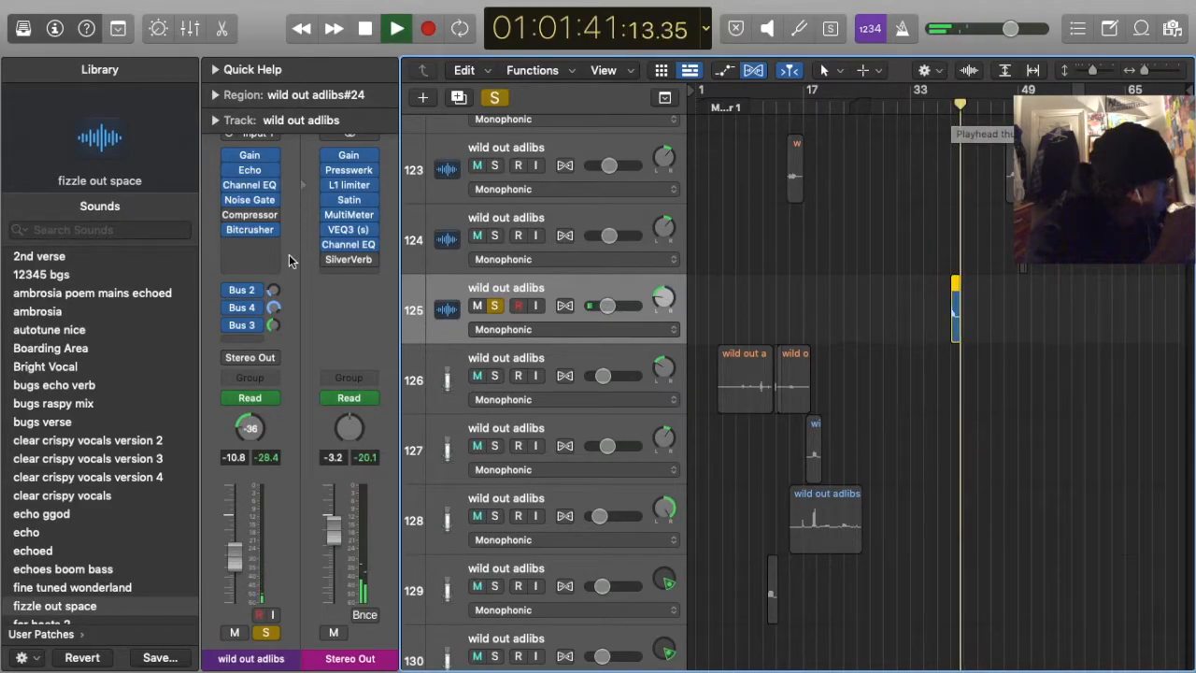
Inspect the Bus 4 channel and the Bitcrusher with its preset list on the soloed wild out adlibs track
{"action": "left_click", "coordinate": [241, 307]}
{"action": "left_click", "coordinate": [244, 307]}
{"action": "left_click", "coordinate": [245, 262]}
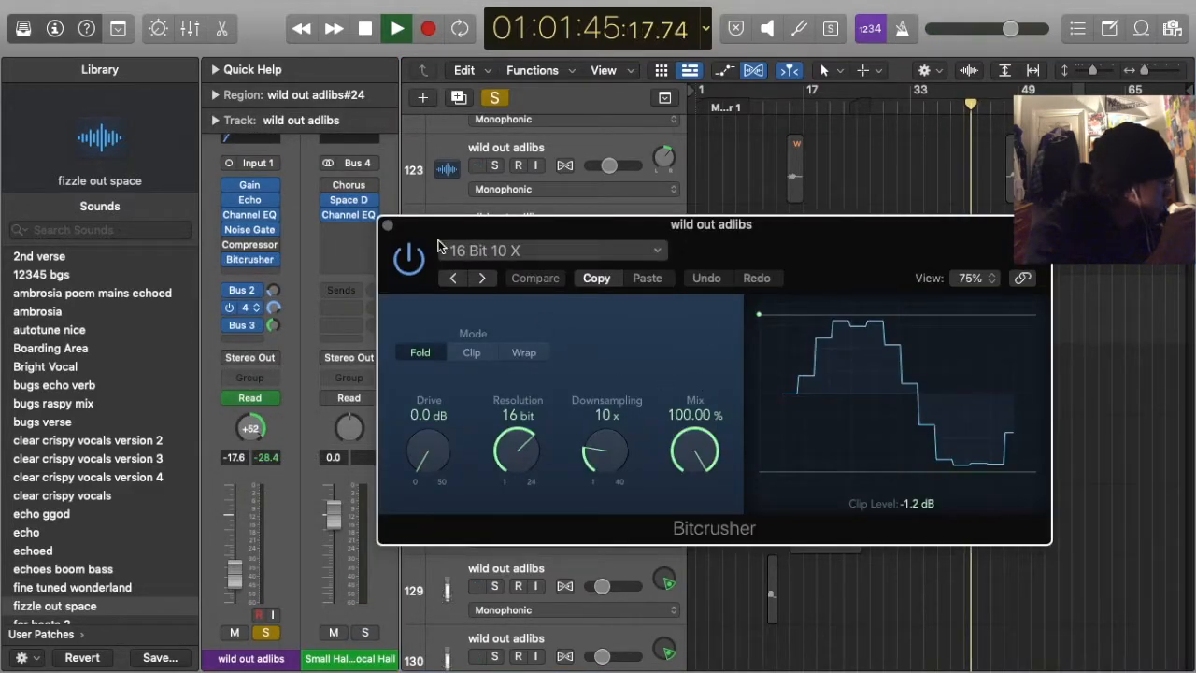
{"action": "left_click", "coordinate": [501, 254]}
{"action": "left_click", "coordinate": [394, 237]}
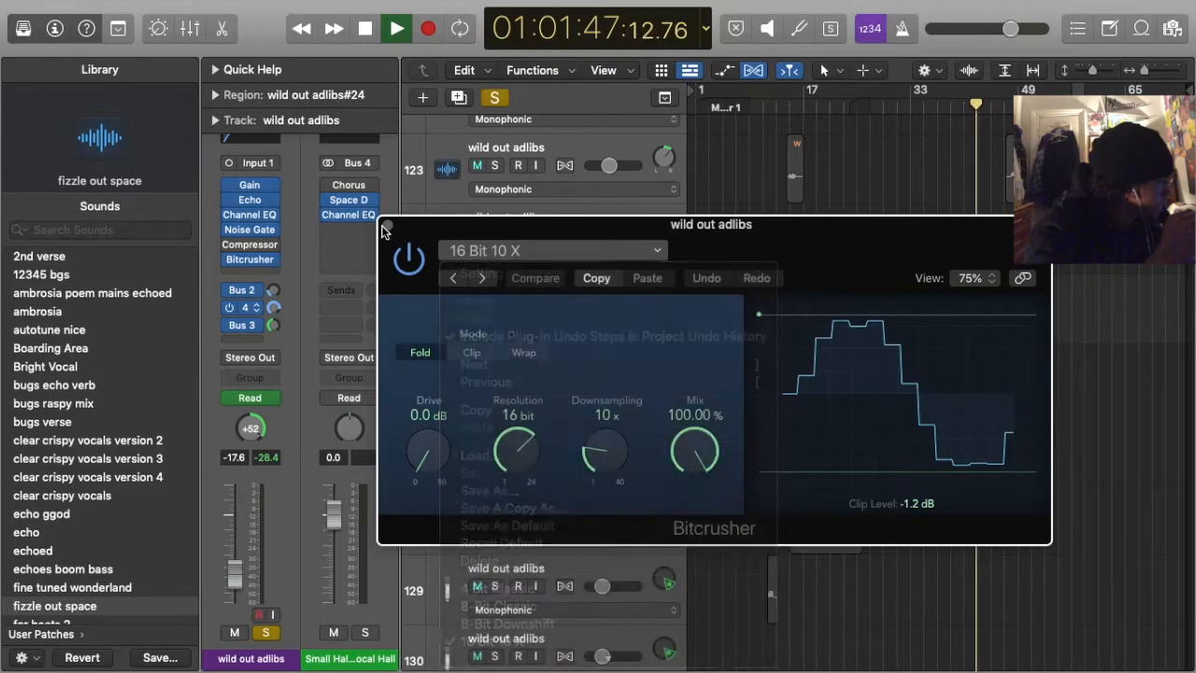
{"action": "left_click", "coordinate": [388, 226]}
Stop playback, clear the track solo and look back up through the there's a ripple hook stacked tracks
{"action": "scroll", "coordinate": [787, 216], "scroll_direction": "up", "scroll_amount": 2}
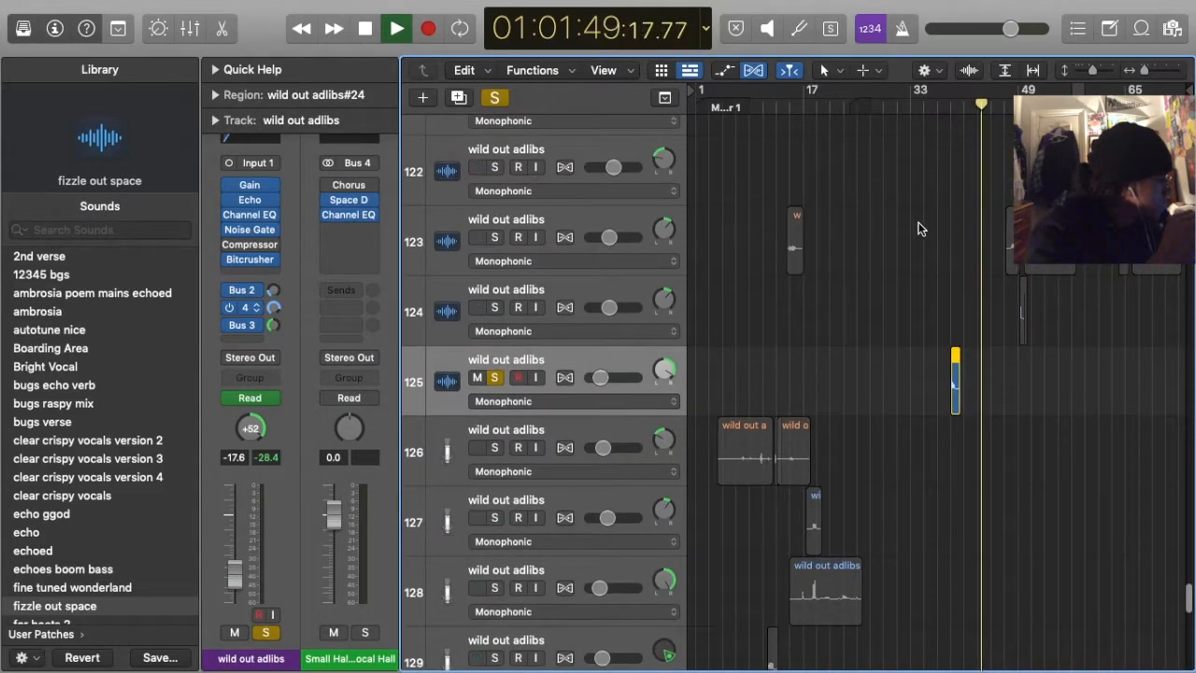
{"action": "scroll", "coordinate": [841, 224], "scroll_direction": "up", "scroll_amount": 3}
{"action": "key", "text": "space"}
{"action": "scroll", "coordinate": [918, 240], "scroll_direction": "up", "scroll_amount": 5}
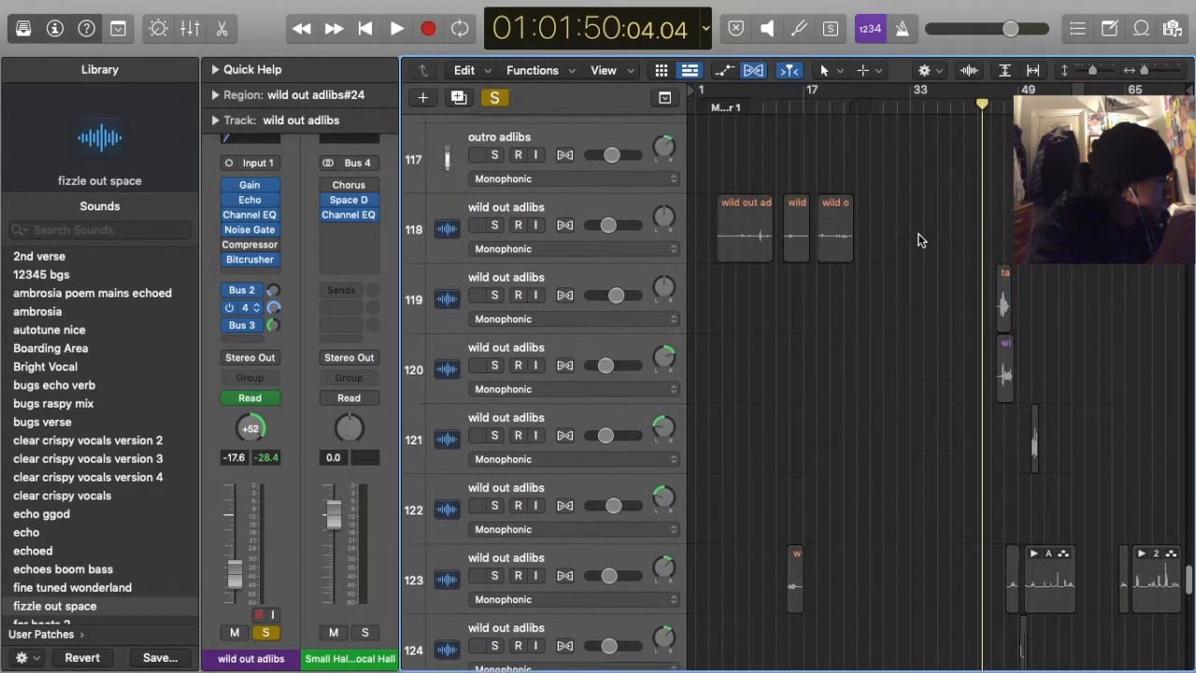
{"action": "scroll", "coordinate": [867, 208], "scroll_direction": "up", "scroll_amount": 15}
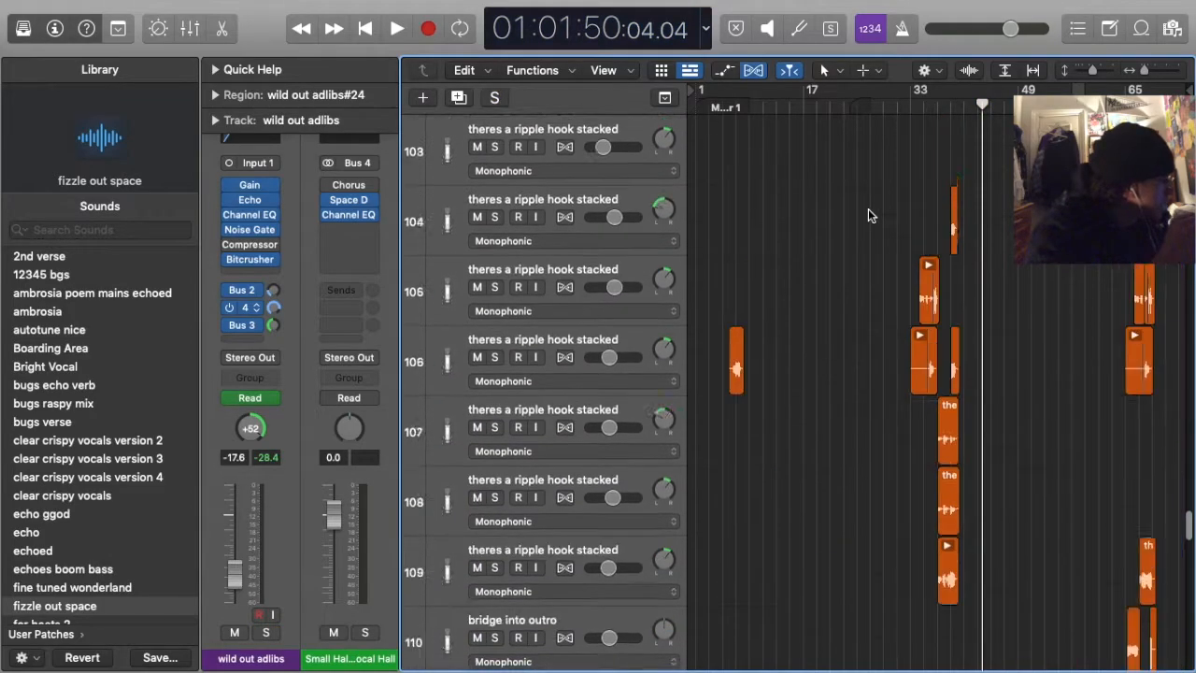
{"action": "scroll", "coordinate": [846, 206], "scroll_direction": "up", "scroll_amount": 20}
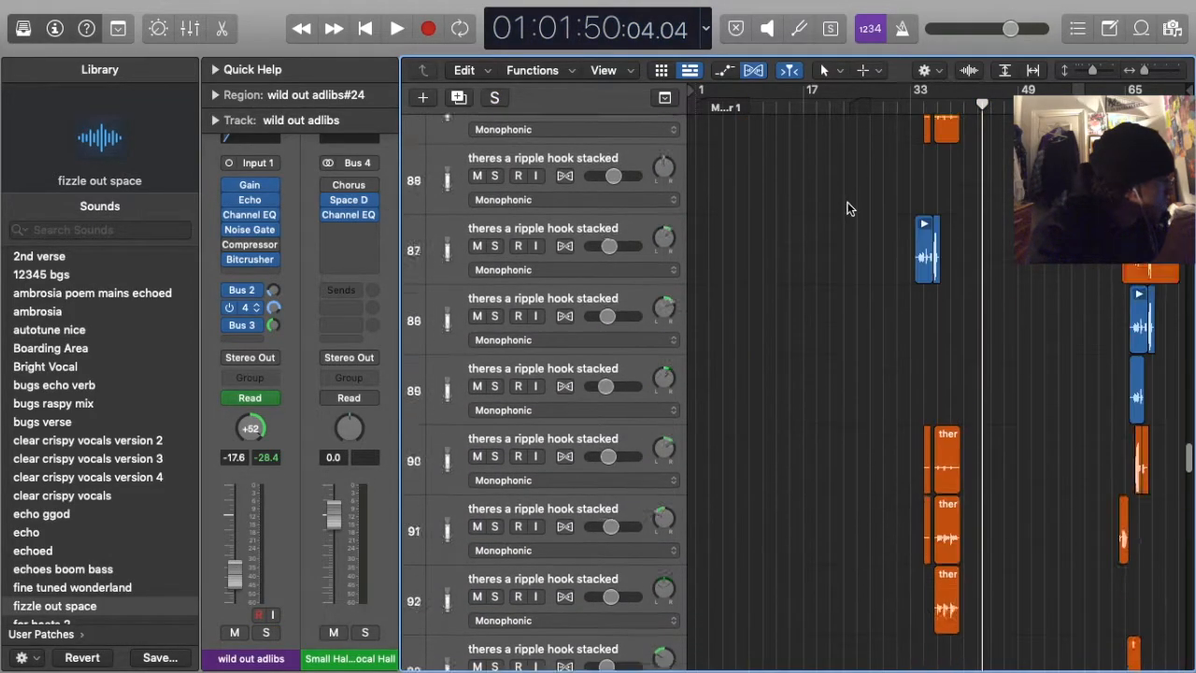
Play the beats briefly from the project start, from about bar 15 and from the start again, then stop
{"action": "left_click", "coordinate": [368, 33]}
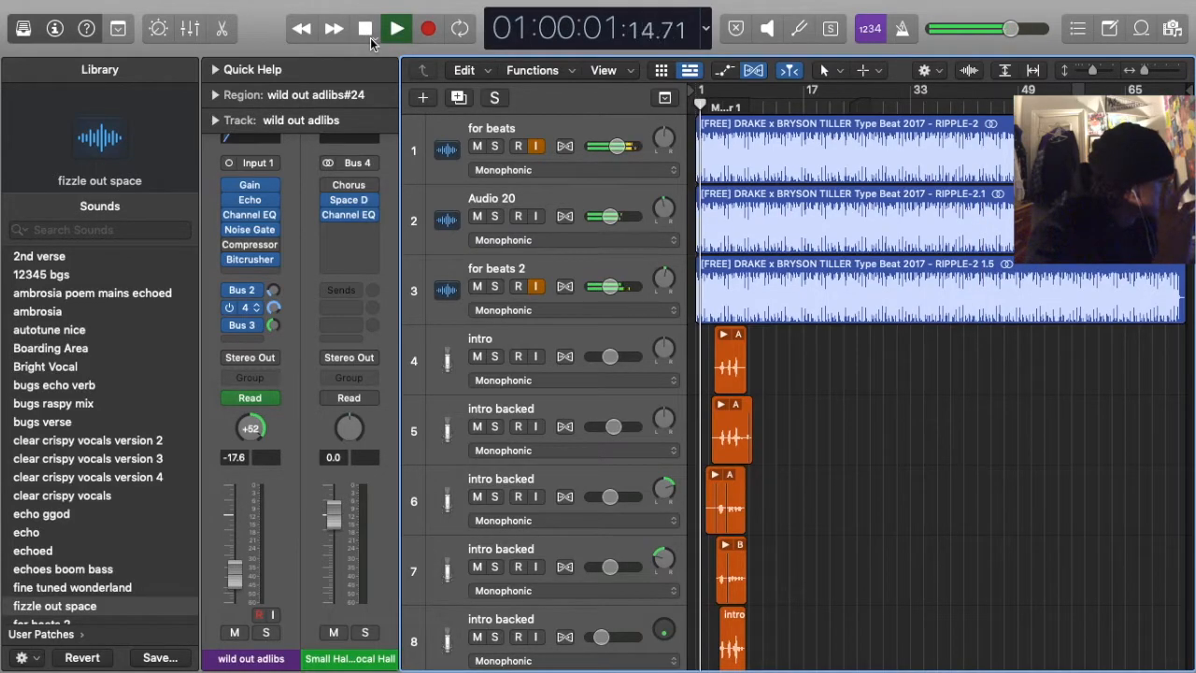
{"action": "left_click", "coordinate": [370, 39]}
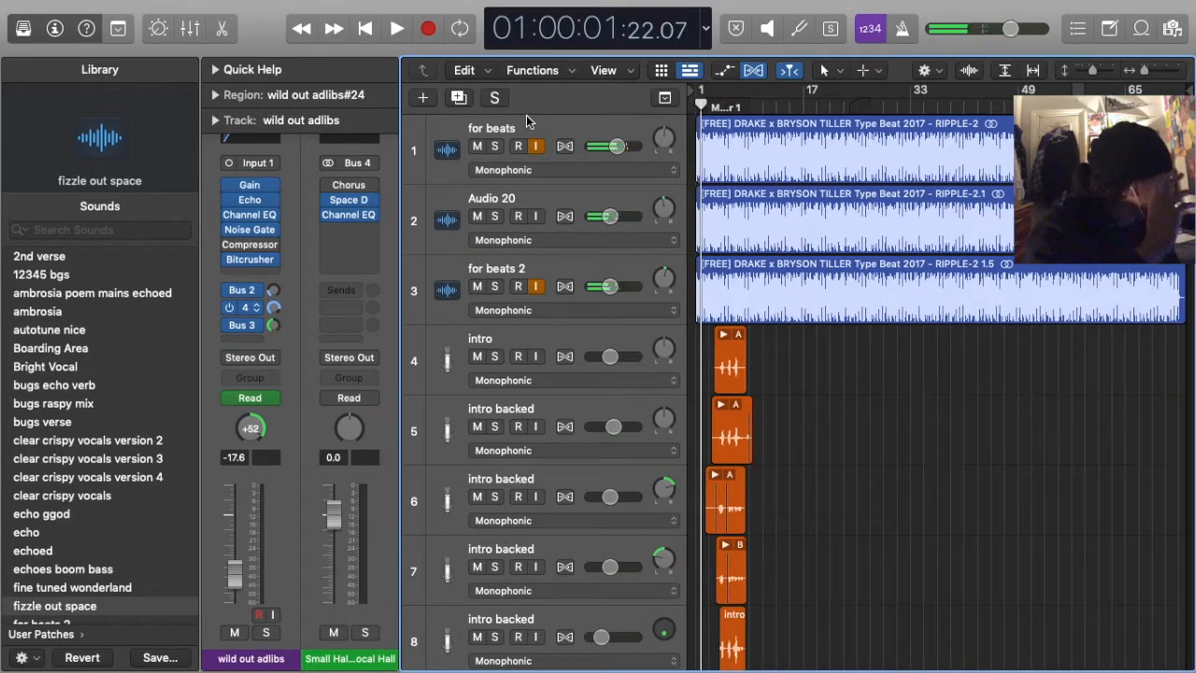
{"action": "left_click", "coordinate": [796, 105]}
{"action": "key", "text": "space"}
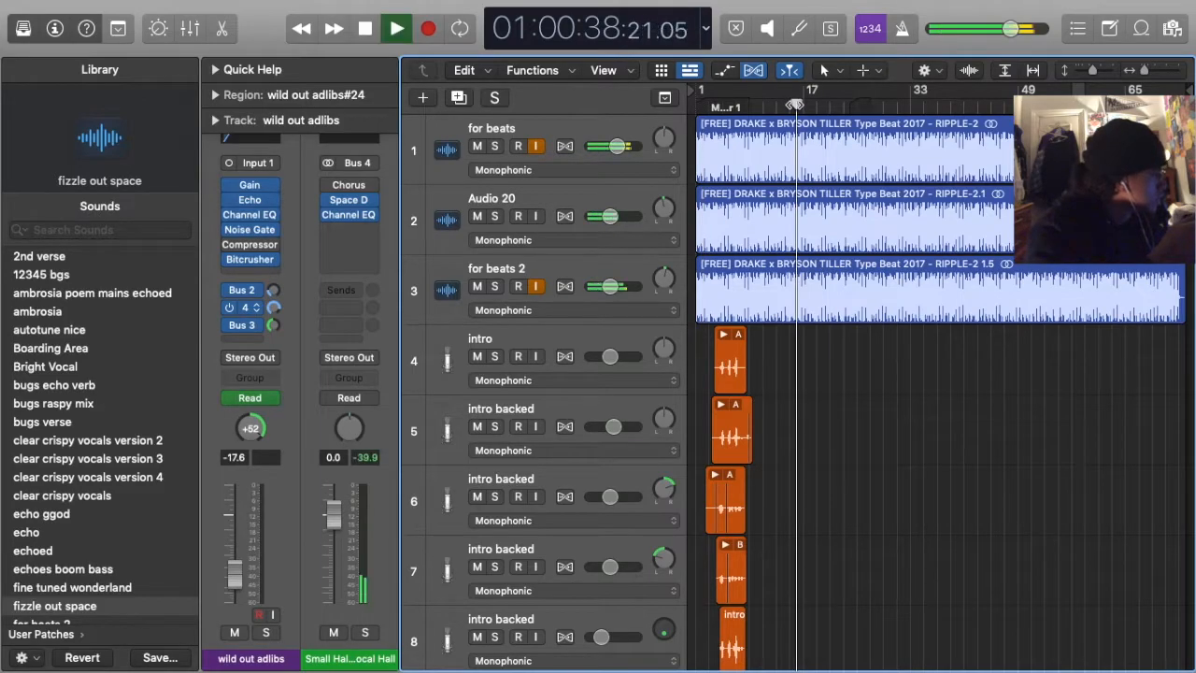
{"action": "left_click", "coordinate": [692, 110]}
{"action": "key", "text": "space"}
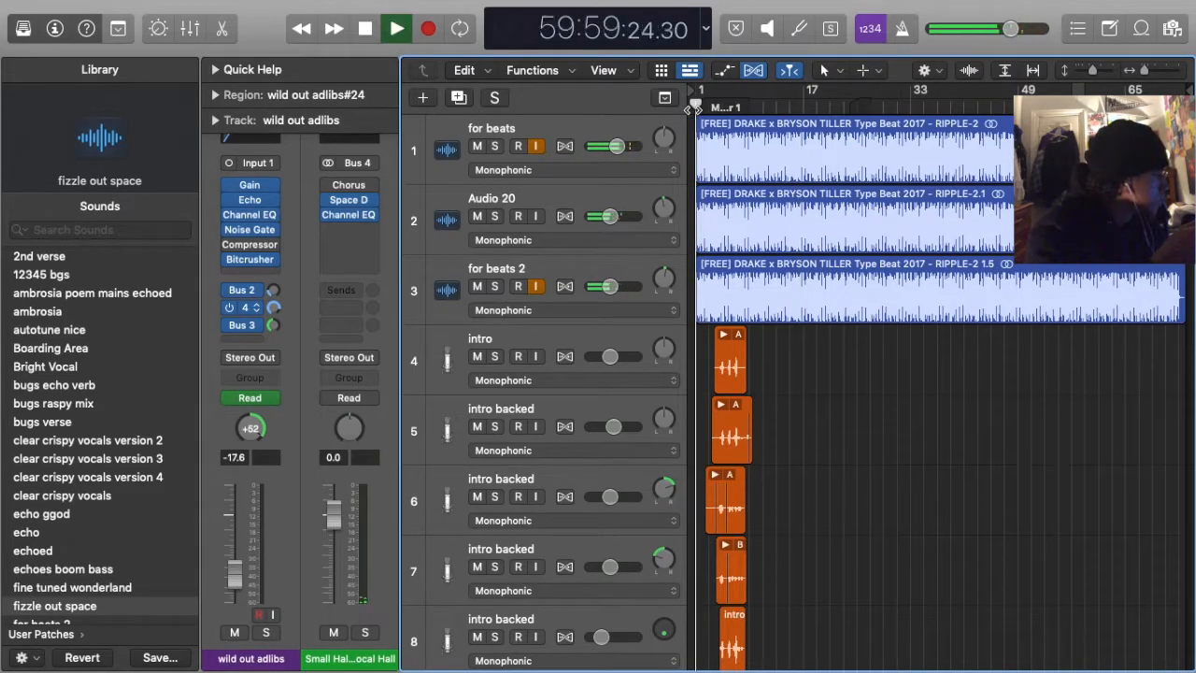
{"action": "key", "text": "space"}
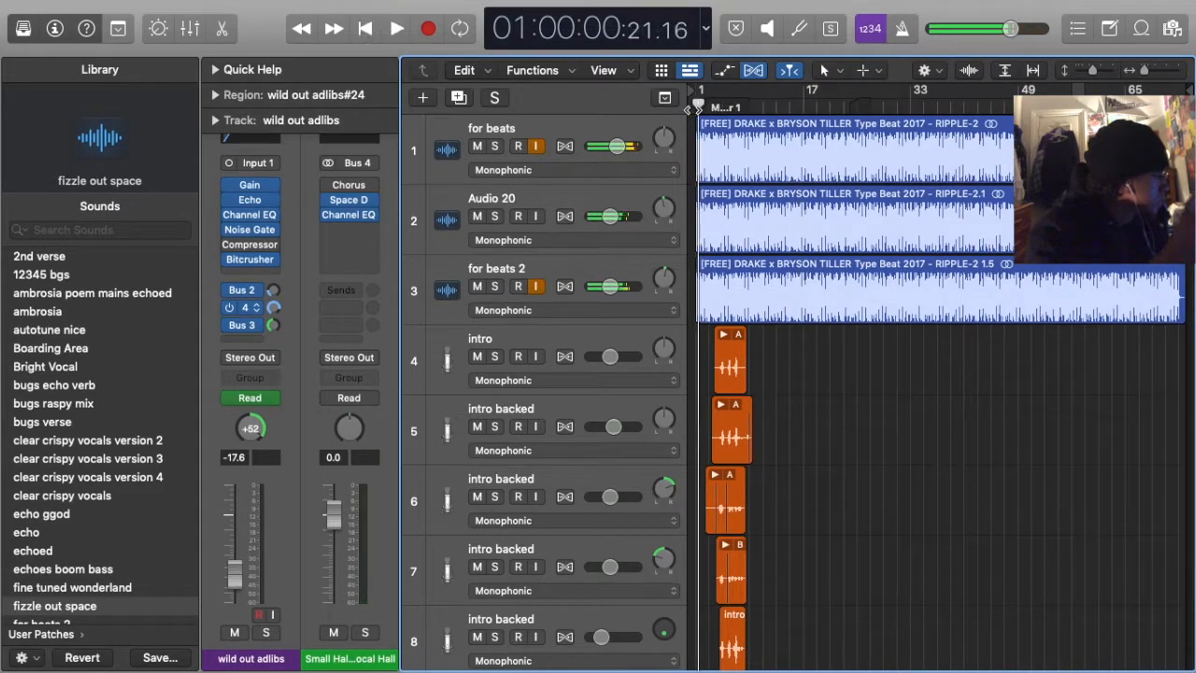
Select the Audio 20 track and inspect the Gain plug-in on its Stereo Out channel
{"action": "left_click", "coordinate": [479, 204]}
{"action": "left_click", "coordinate": [351, 191]}
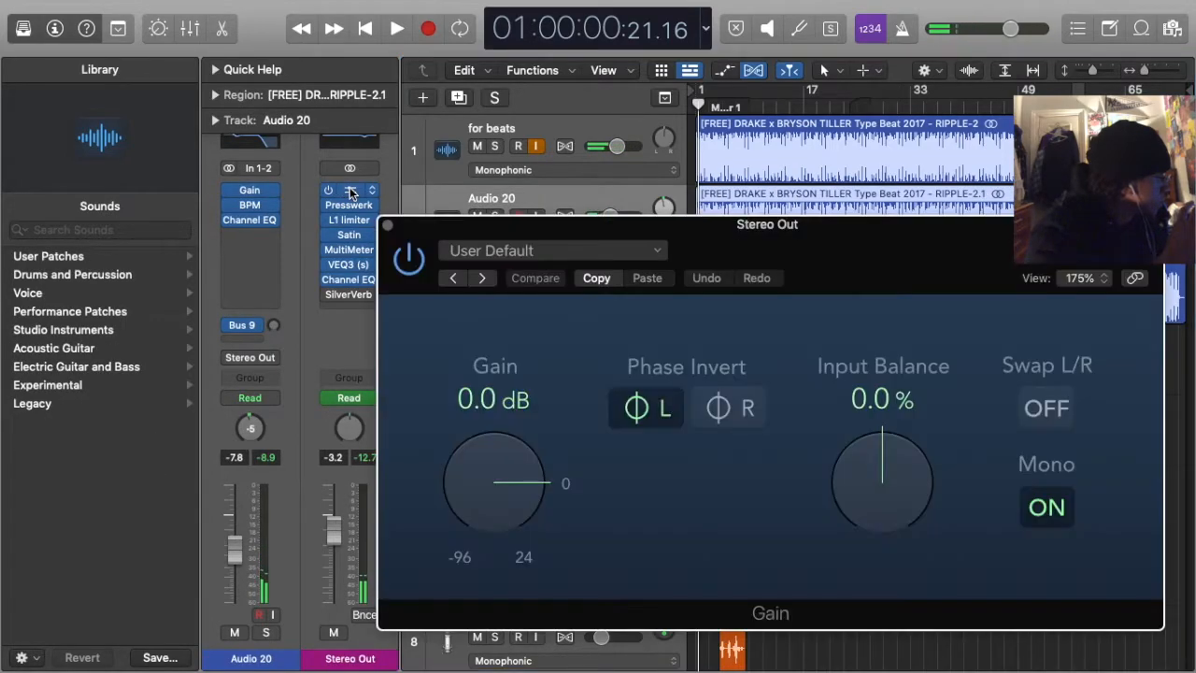
{"action": "left_click", "coordinate": [387, 226]}
Play the project from the start and look over the first verse, i like this take and take off, hat off tracks
{"action": "left_click", "coordinate": [365, 30]}
{"action": "key", "text": "space"}
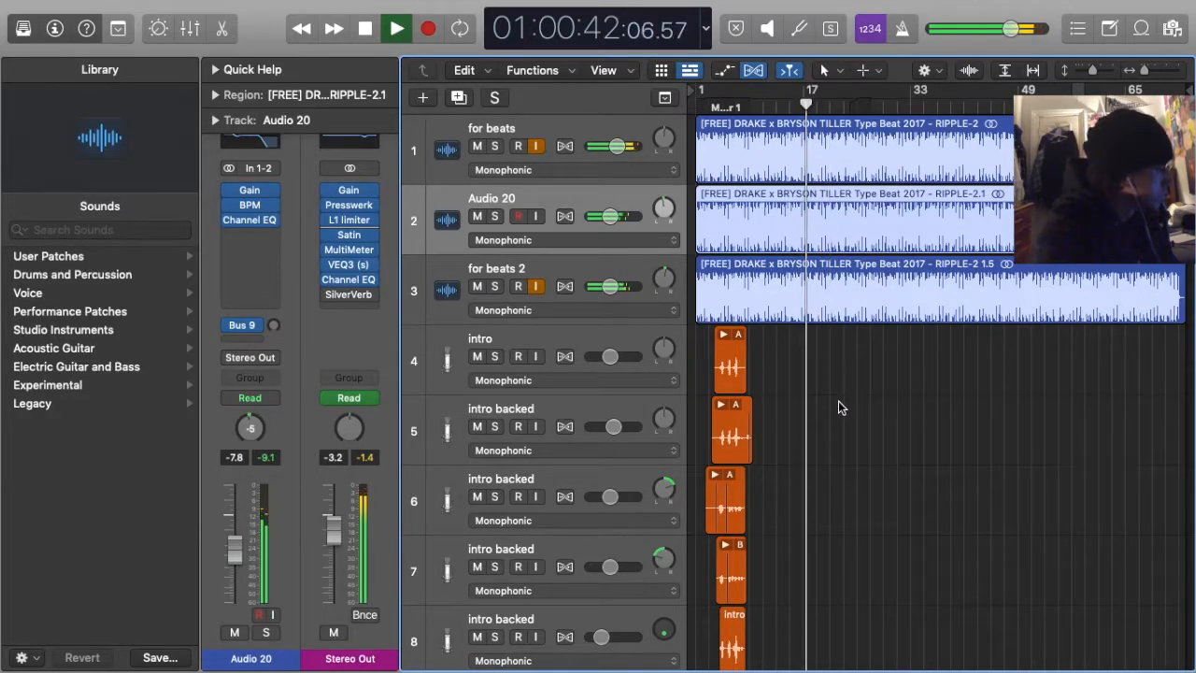
{"action": "scroll", "coordinate": [838, 400], "scroll_direction": "down", "scroll_amount": 10}
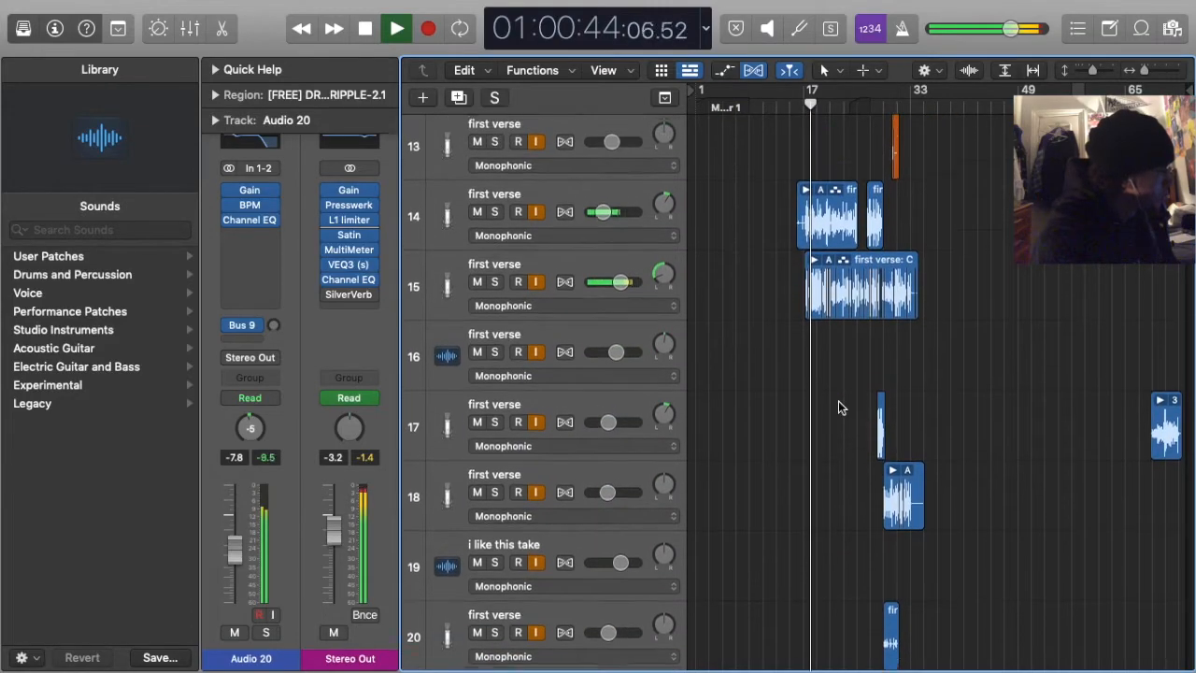
{"action": "scroll", "coordinate": [838, 402], "scroll_direction": "up", "scroll_amount": 1}
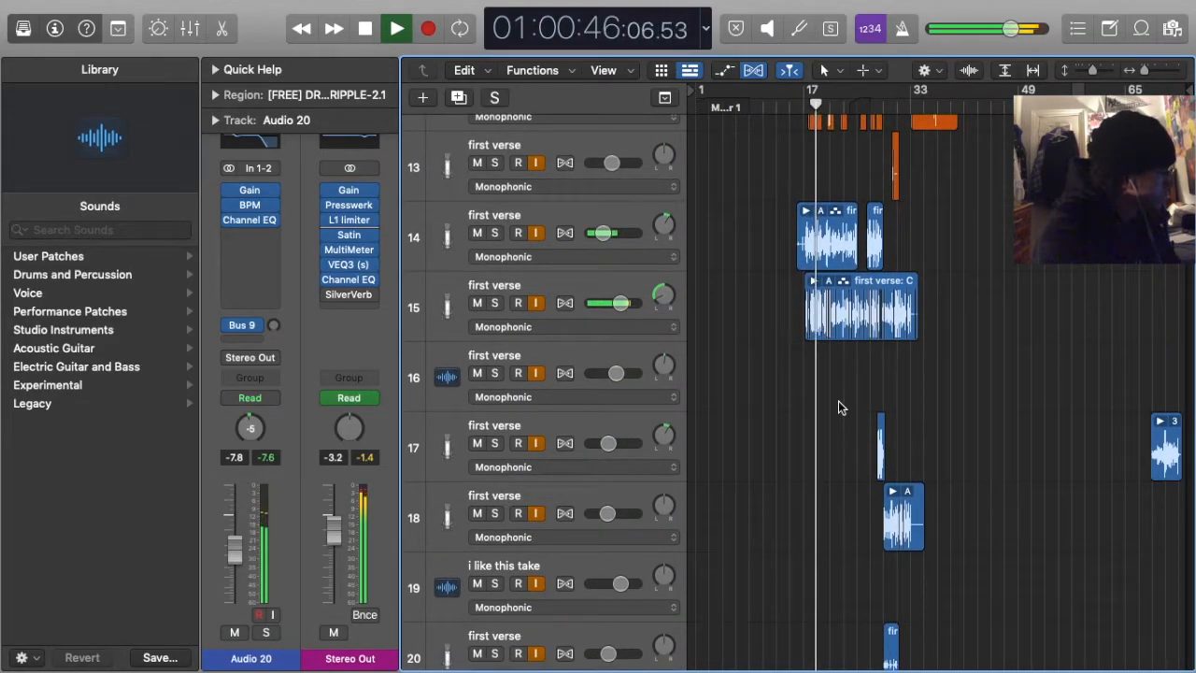
{"action": "scroll", "coordinate": [838, 401], "scroll_direction": "down", "scroll_amount": 15}
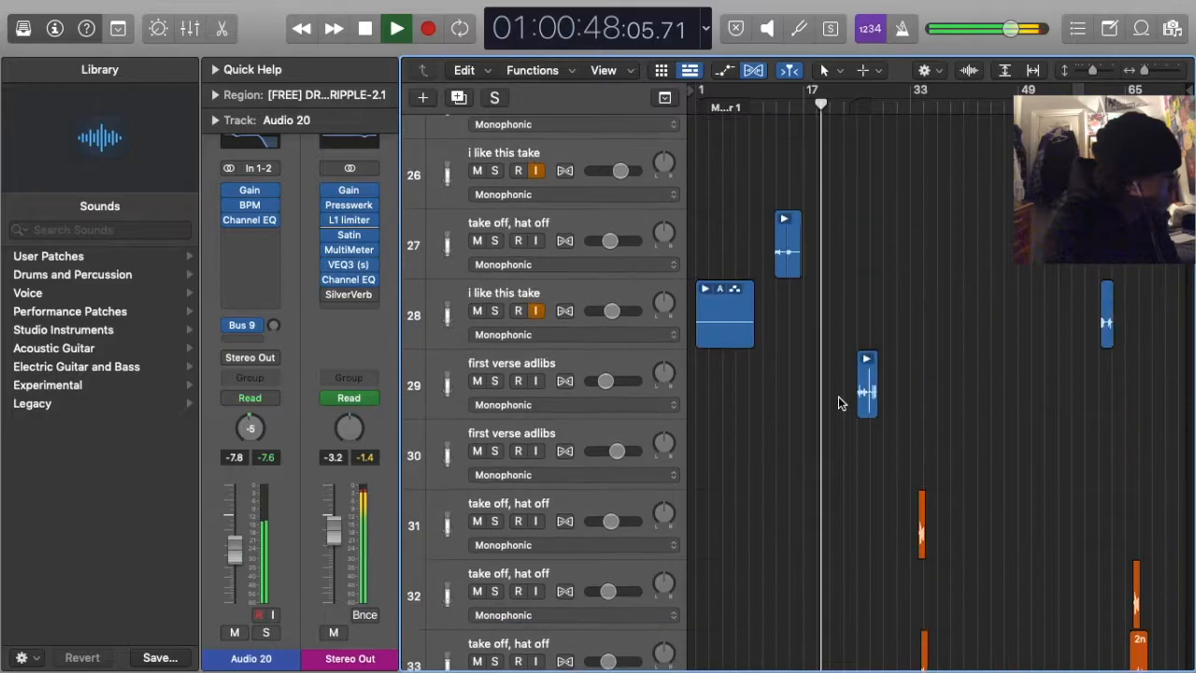
{"action": "scroll", "coordinate": [838, 400], "scroll_direction": "up", "scroll_amount": 15}
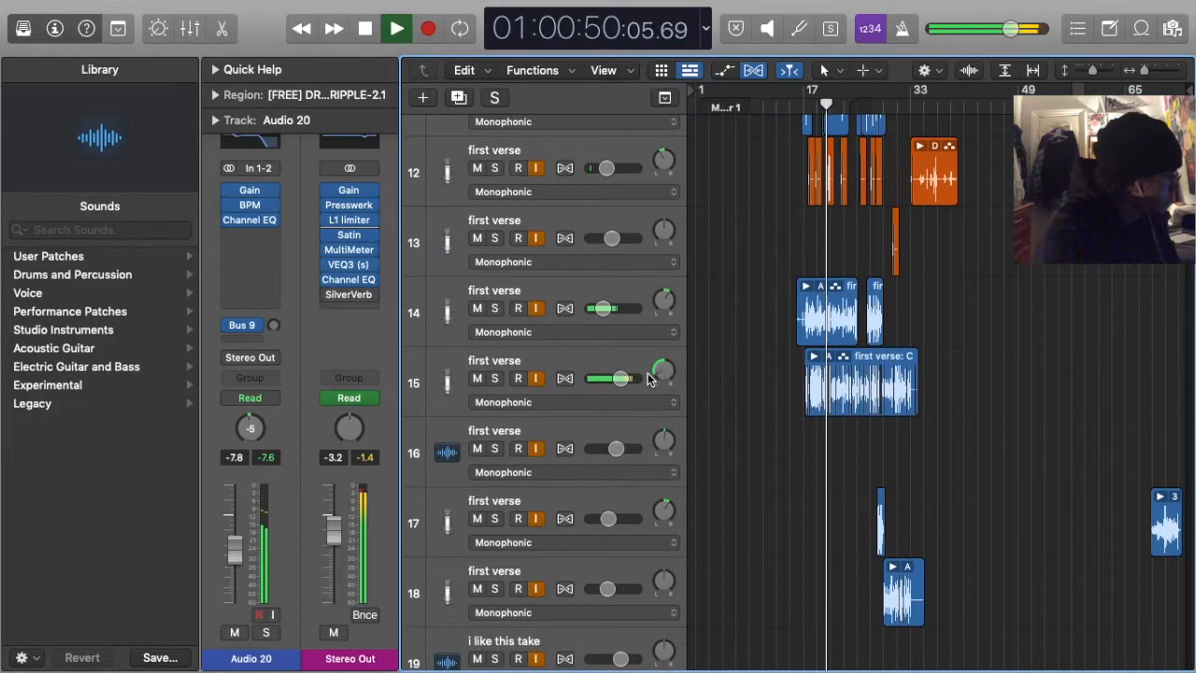
View the volume automation of first verse track 15 and its automation parameter list, and hide automation again
{"action": "left_click", "coordinate": [651, 378]}
{"action": "left_click", "coordinate": [724, 70]}
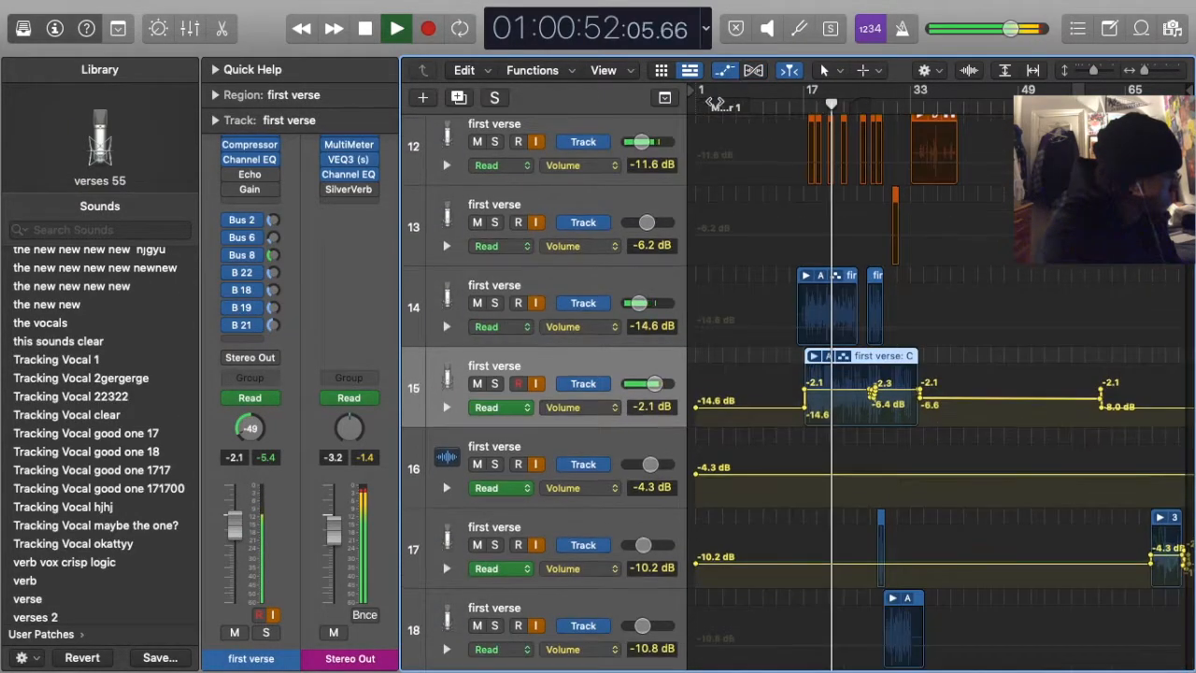
{"action": "left_click", "coordinate": [584, 407]}
{"action": "left_click", "coordinate": [787, 355]}
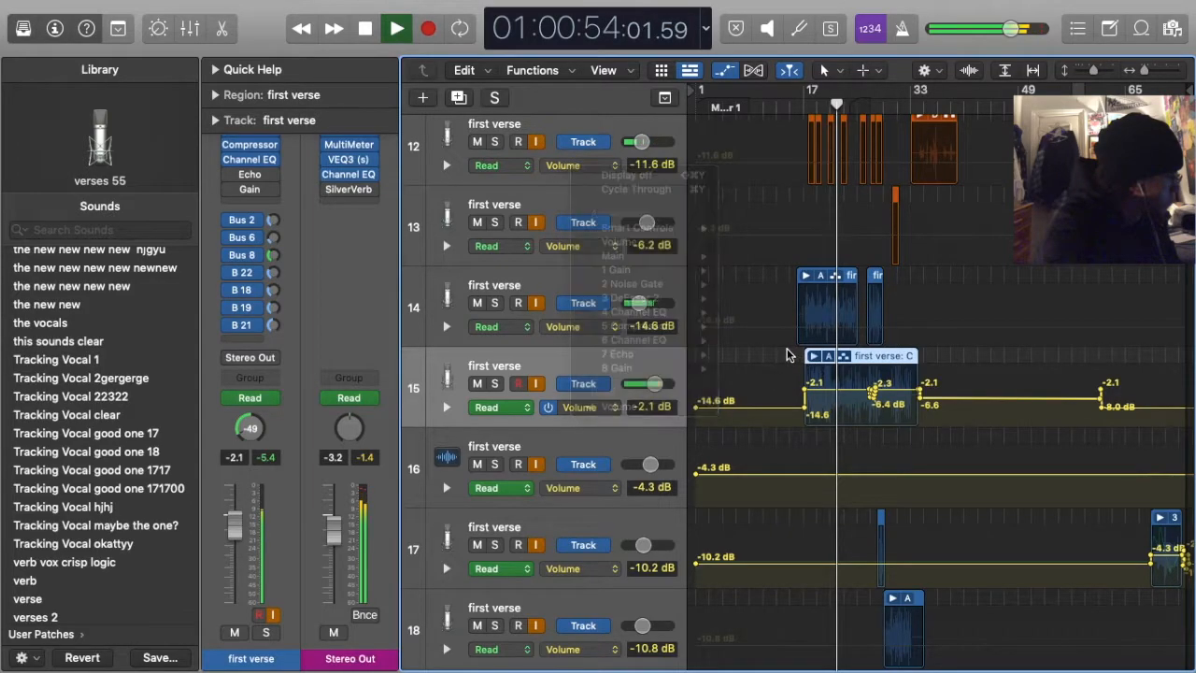
{"action": "key", "text": "super+f"}
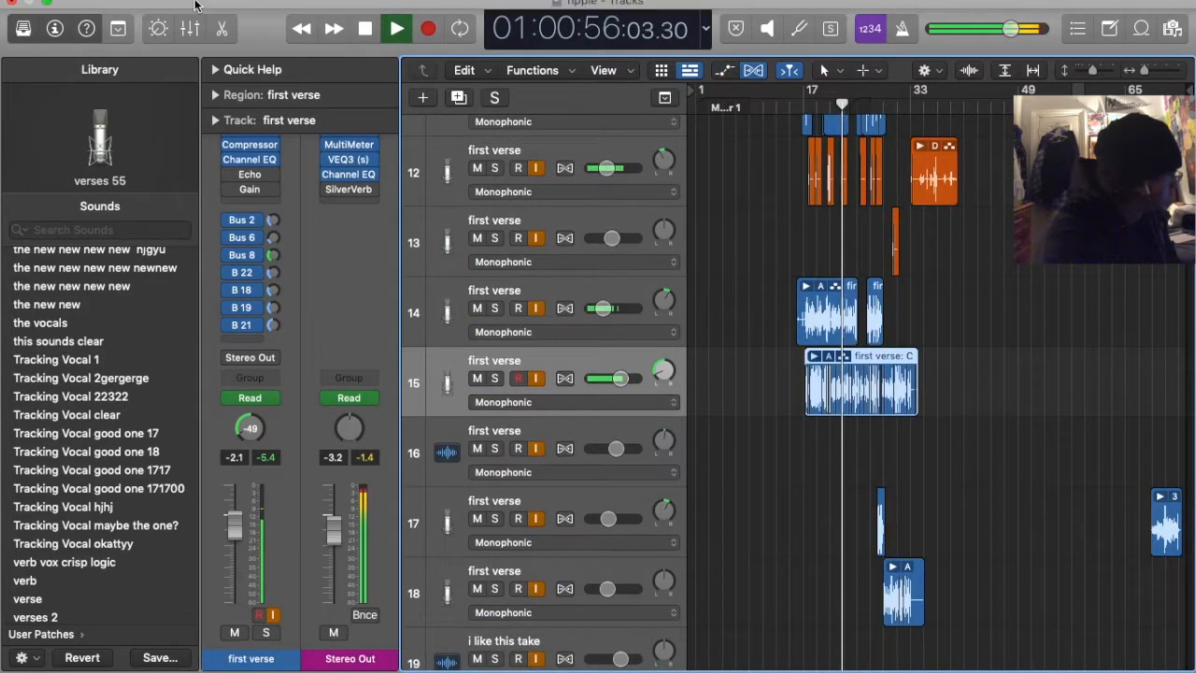
{"action": "left_click", "coordinate": [178, 8]}
{"action": "left_click", "coordinate": [216, 7]}
{"action": "left_click_drag", "start_coordinate": [647, 370], "coordinate": [675, 363]}
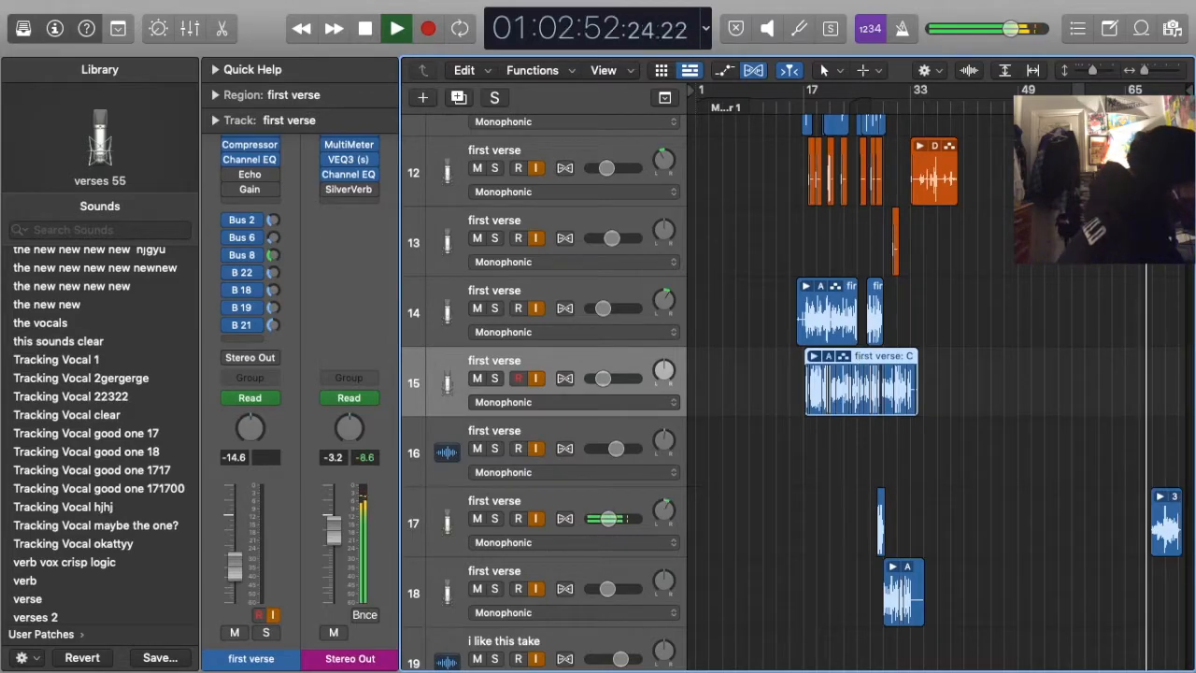
Set first verse track 17 to Touch automation, rewind a few bars and record a left pan move to about -59 over its last region
{"action": "left_click", "coordinate": [573, 490]}
{"action": "left_click", "coordinate": [250, 397]}
{"action": "left_click", "coordinate": [243, 412]}
{"action": "key", "text": "comma"}
{"action": "key", "text": "comma"}
{"action": "key", "text": "comma"}
{"action": "key", "text": "comma"}
{"action": "key", "text": "comma"}
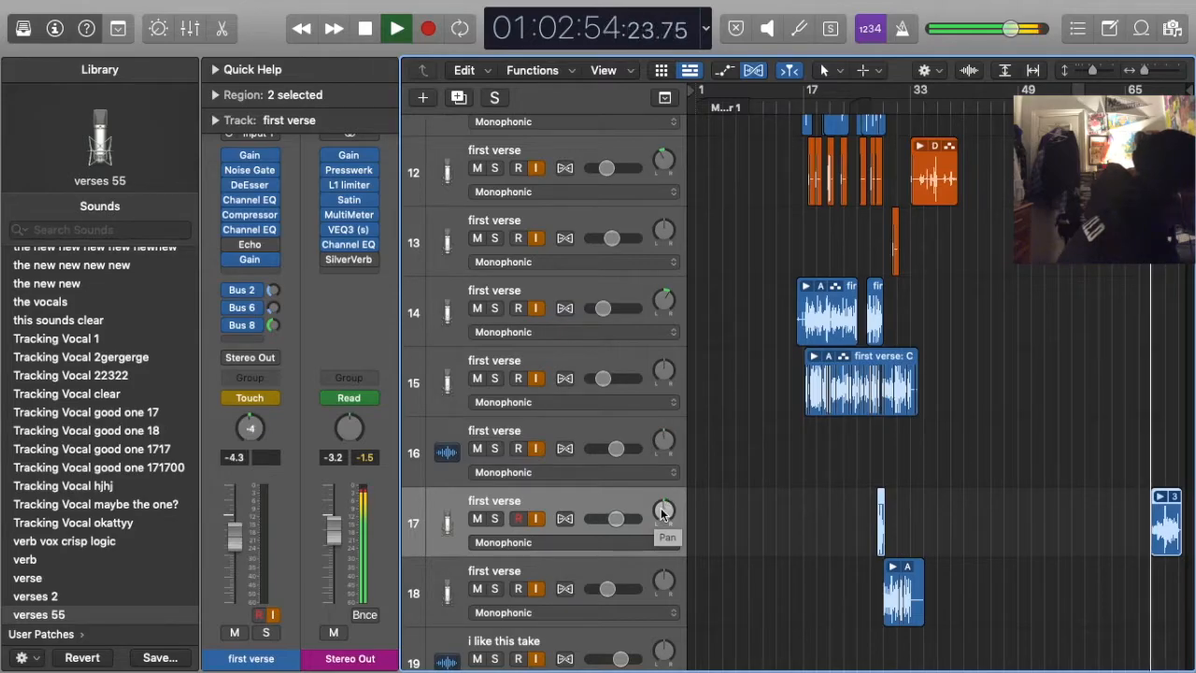
{"action": "left_click_drag", "start_coordinate": [661, 511], "coordinate": [666, 492]}
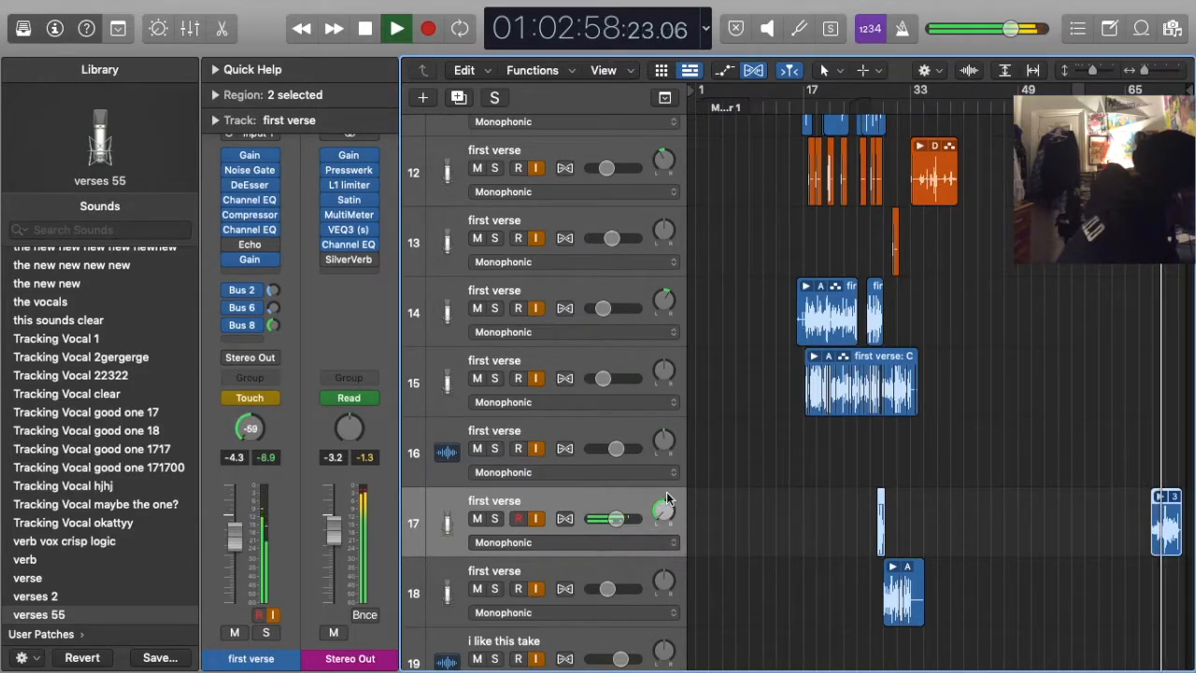
{"action": "key", "text": "space"}
{"action": "key", "text": "space"}
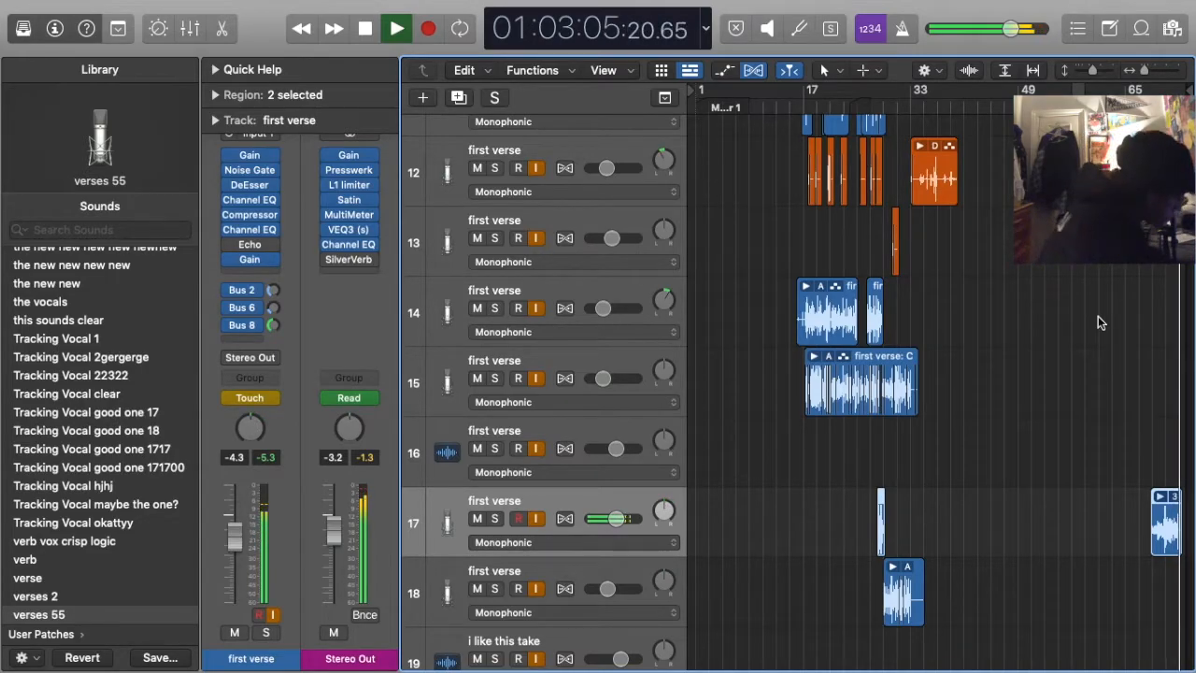
Return first verse track 17 to Read automation, stop playback and deselect its regions
{"action": "left_click", "coordinate": [251, 397]}
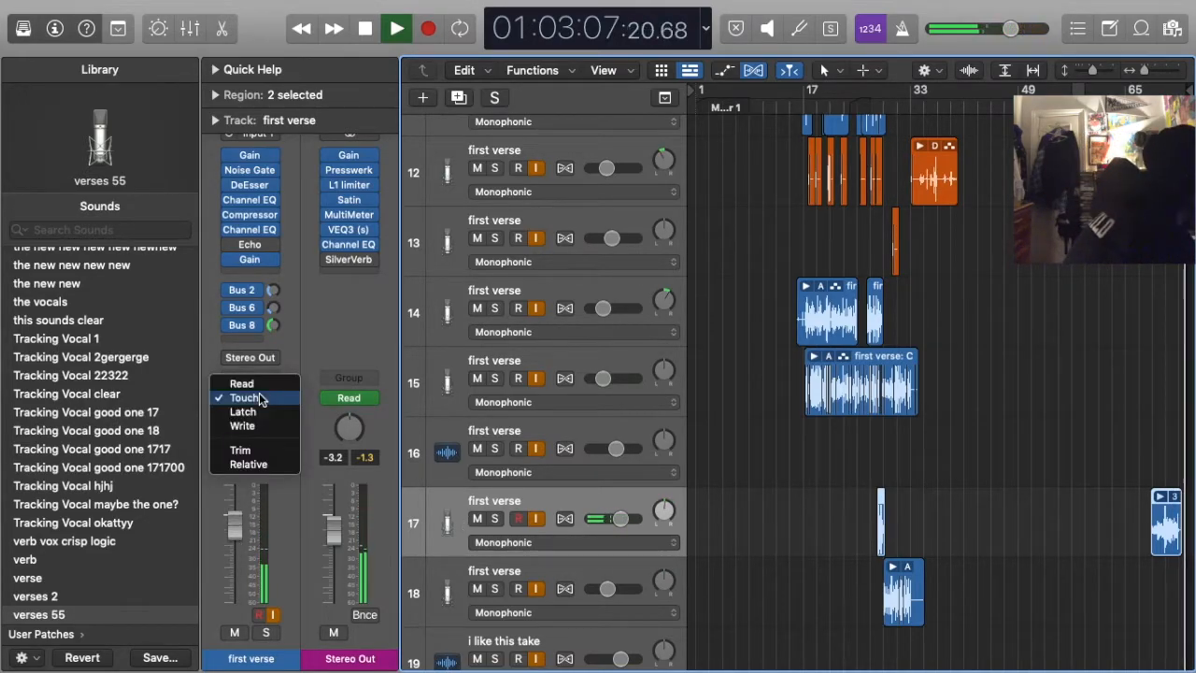
{"action": "left_click", "coordinate": [242, 384]}
{"action": "key", "text": "space"}
{"action": "left_click", "coordinate": [995, 413]}
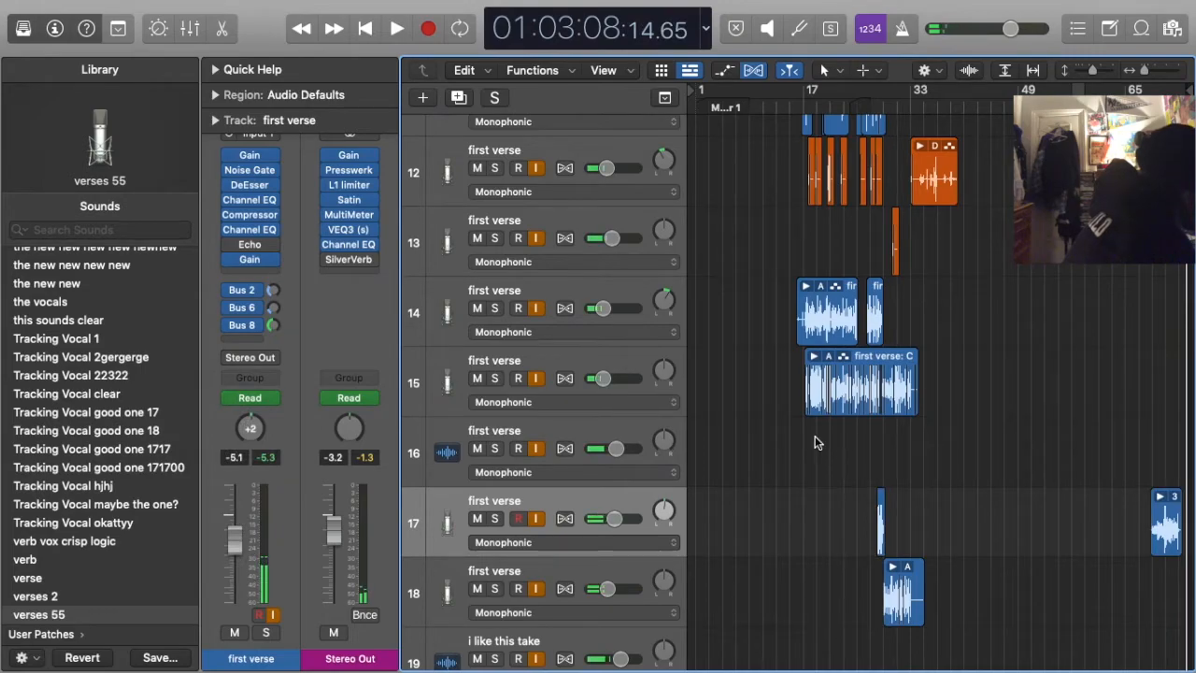
{"action": "scroll", "coordinate": [761, 425], "scroll_direction": "up", "scroll_amount": 10}
{"action": "scroll", "coordinate": [760, 425], "scroll_direction": "down", "scroll_amount": 10}
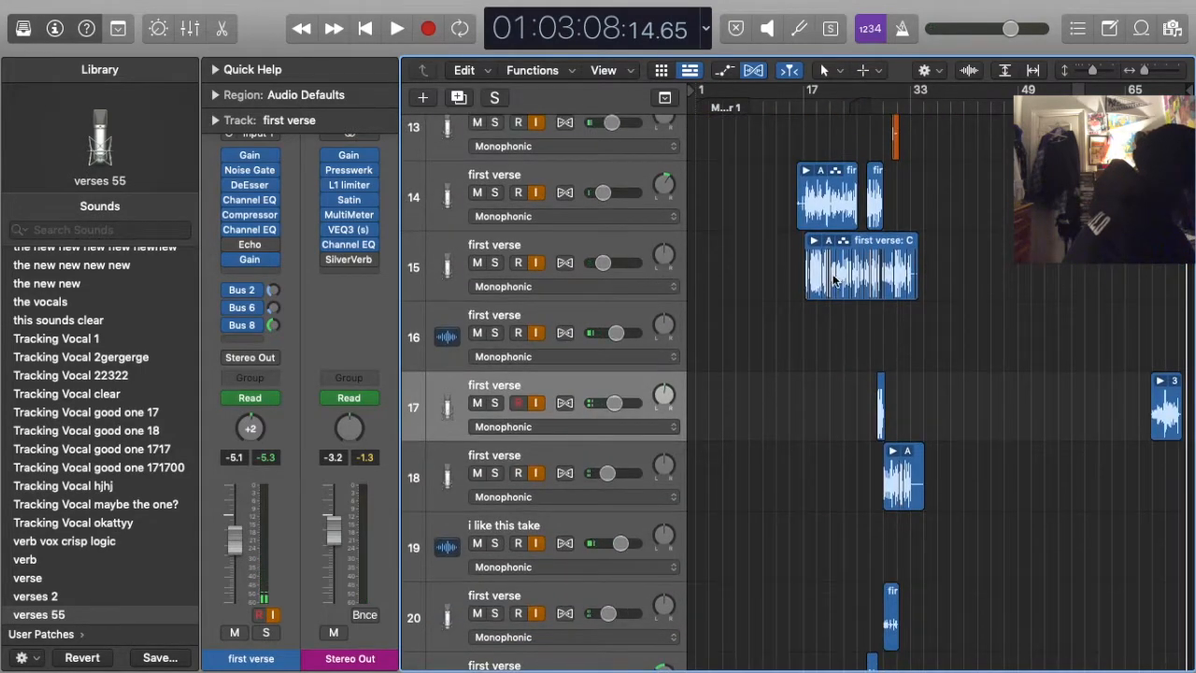
Switch to Finder and preview ripple done.wav from the Downloads folder, including the part around 01:04
{"action": "left_click", "coordinate": [787, 646]}
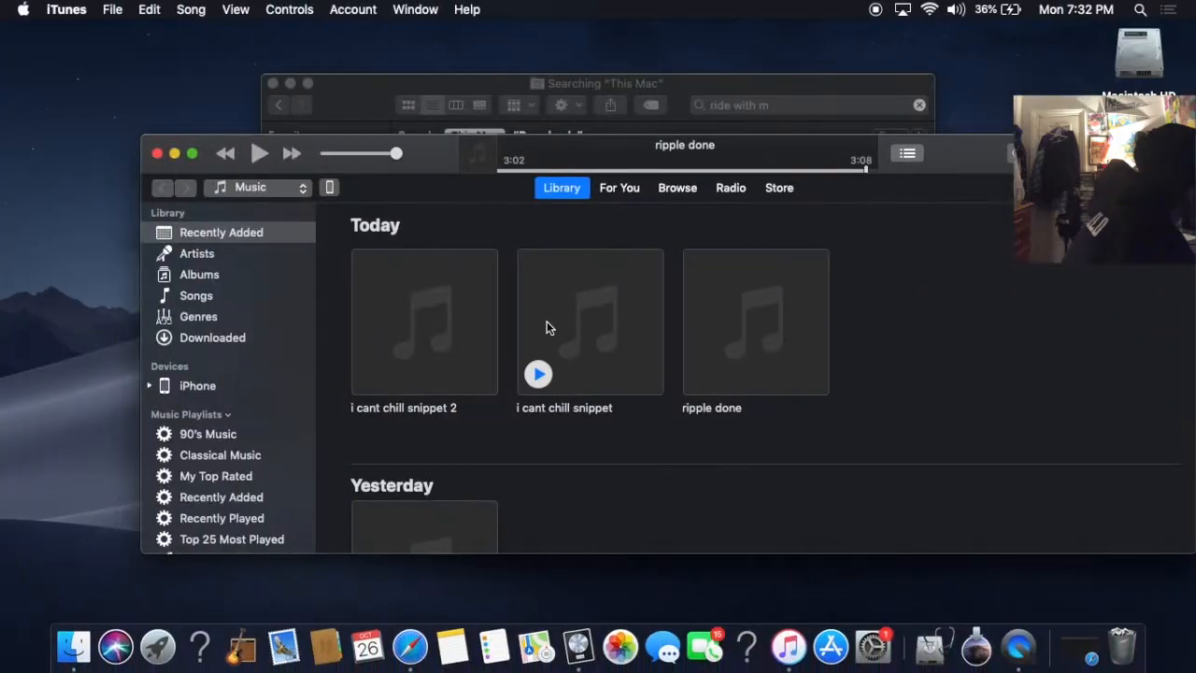
{"action": "left_click", "coordinate": [73, 646]}
{"action": "left_click", "coordinate": [325, 175]}
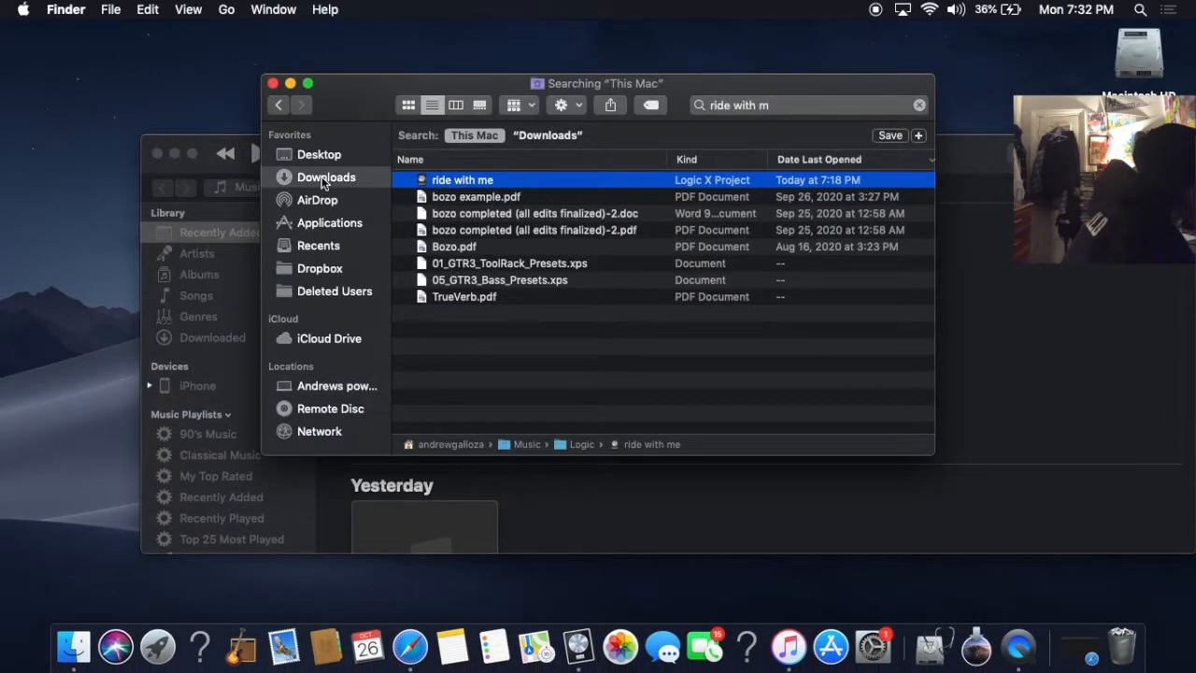
{"action": "left_click", "coordinate": [520, 155]}
{"action": "left_click", "coordinate": [519, 186]}
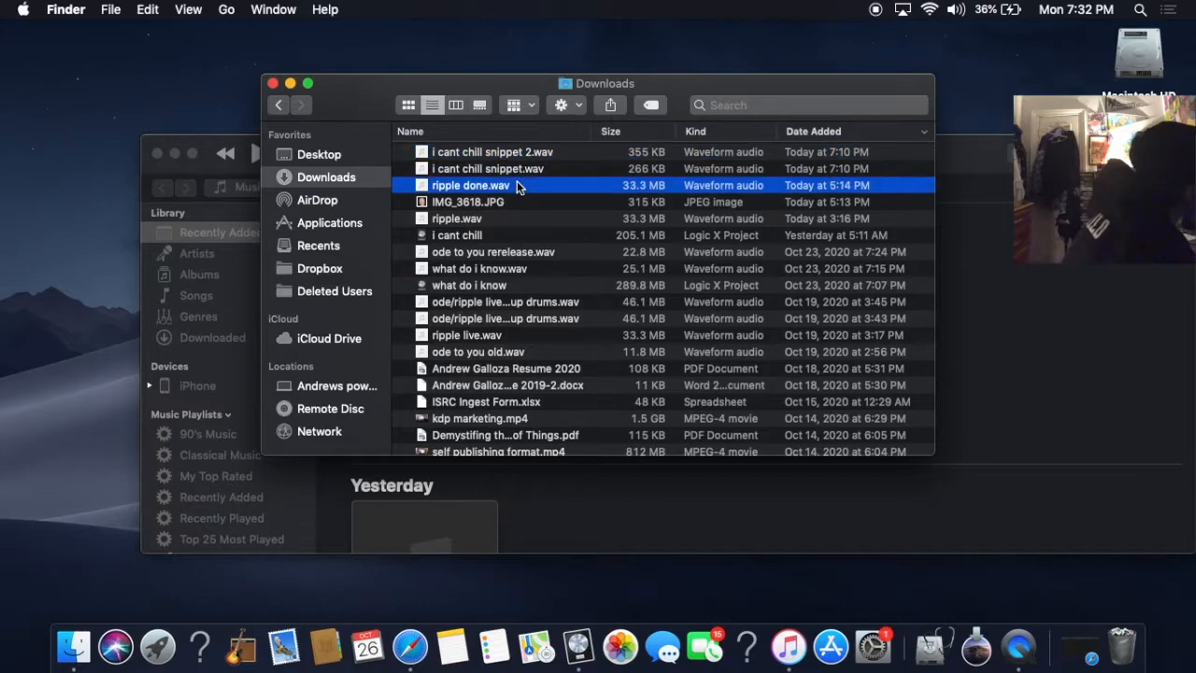
{"action": "key", "text": "space"}
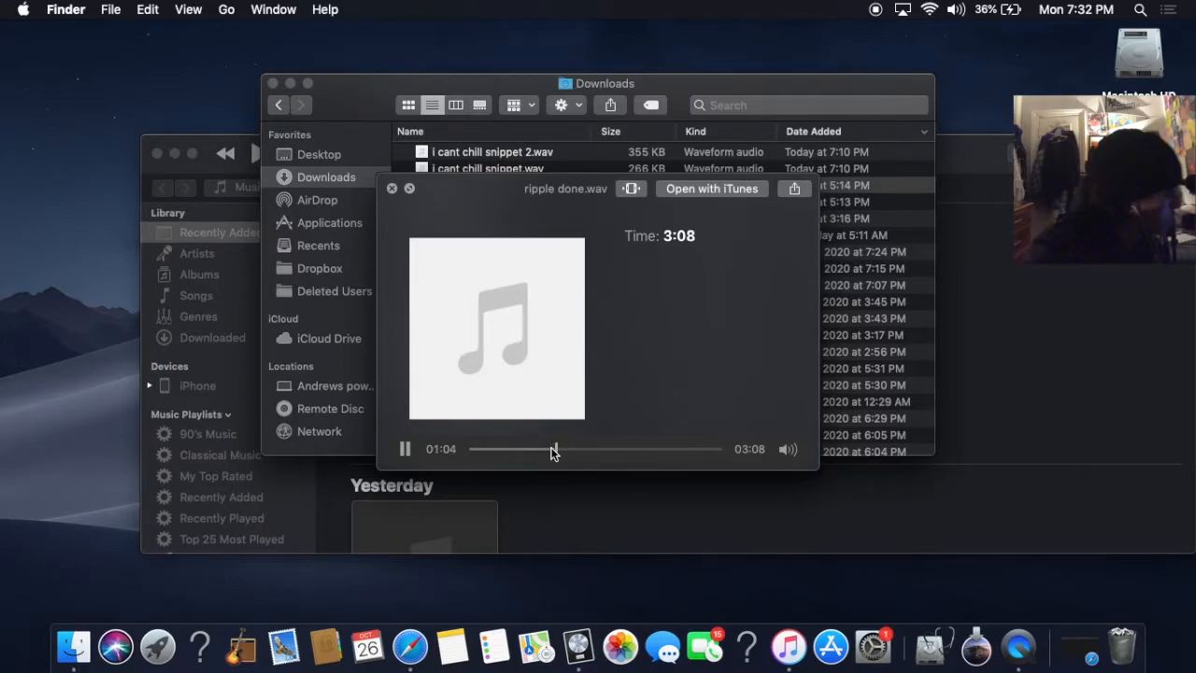
{"action": "key", "text": "space"}
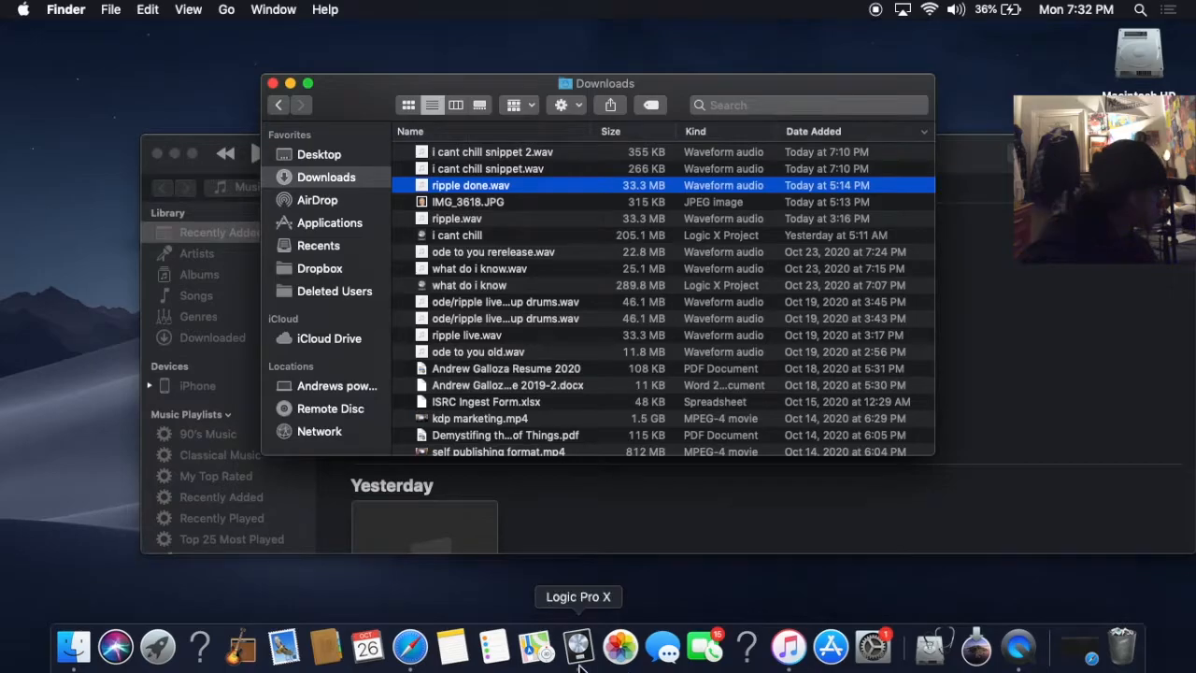
Switch back to Logic Pro X and play first verse tracks 15 and 14 from about bar 17
{"action": "left_click", "coordinate": [580, 662]}
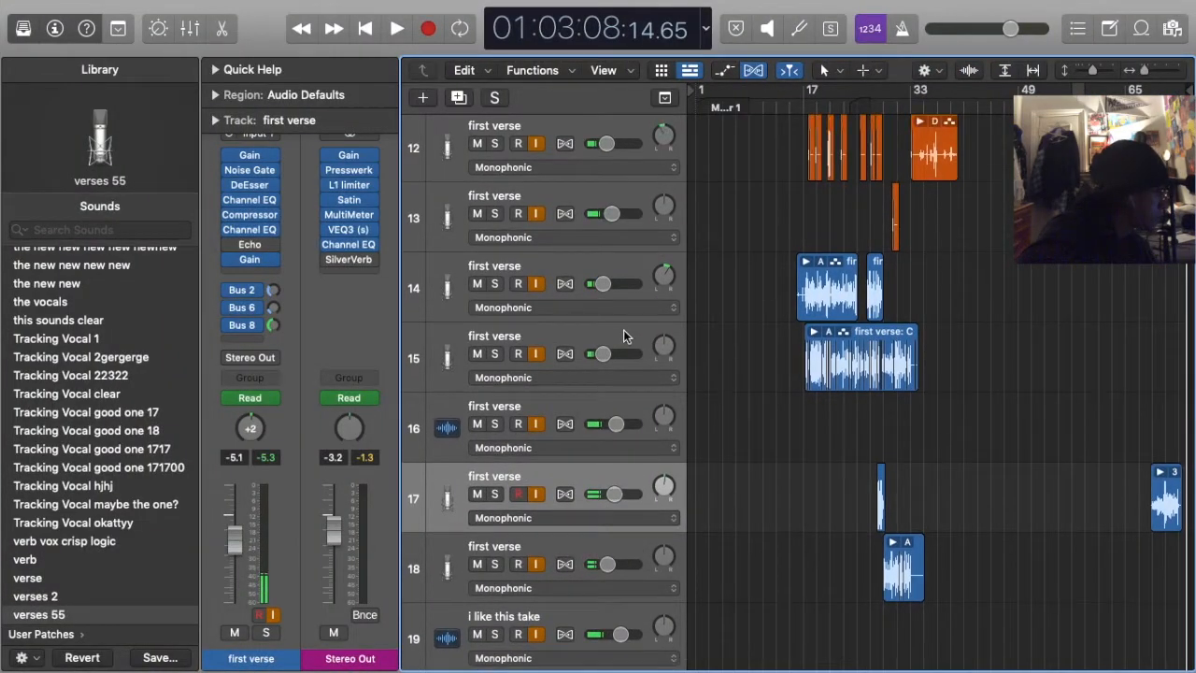
{"action": "left_click", "coordinate": [623, 329]}
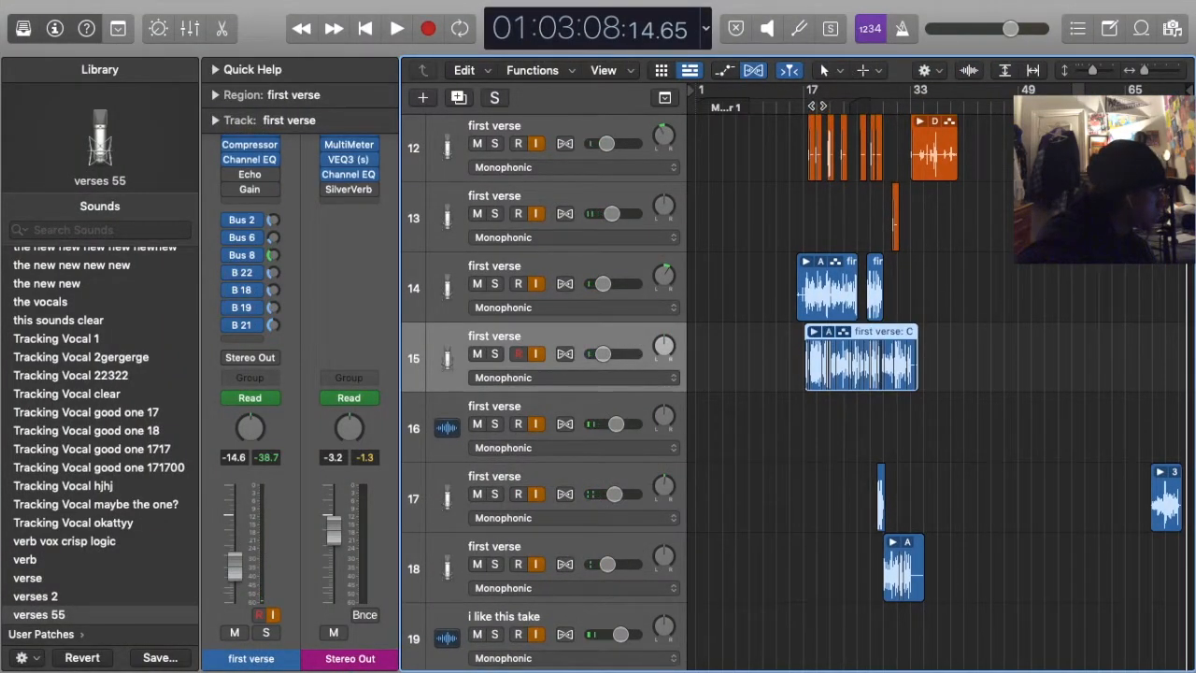
{"action": "left_click", "coordinate": [818, 103]}
{"action": "key", "text": "space"}
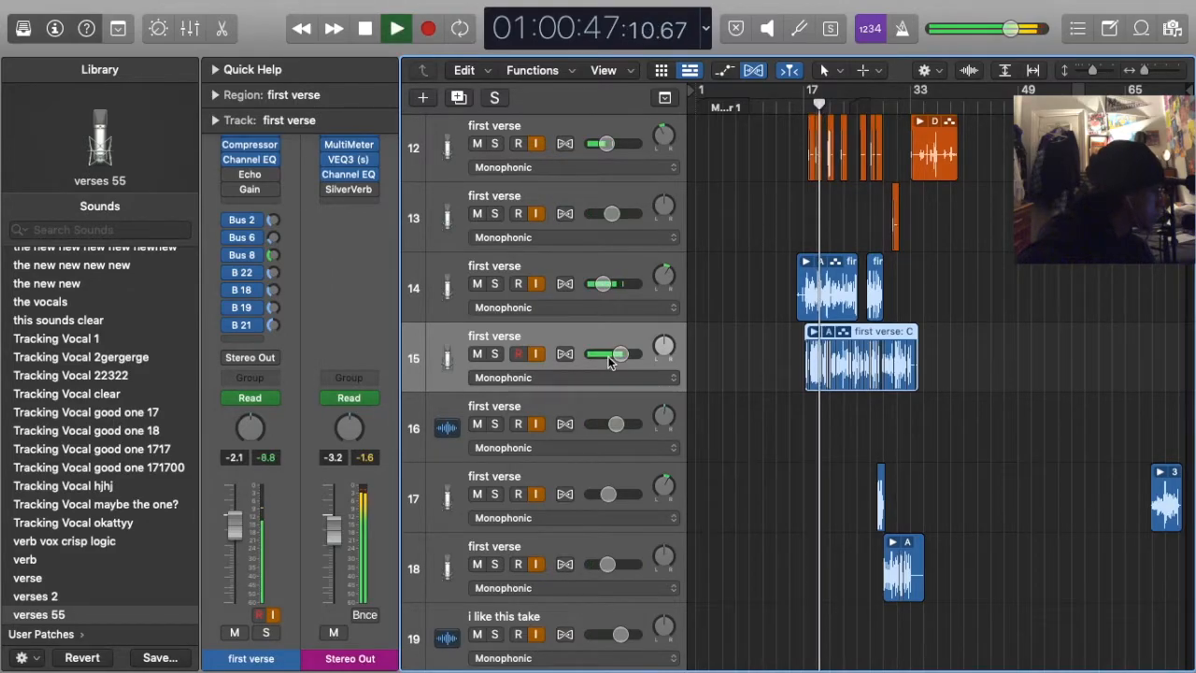
{"action": "key", "text": "Up"}
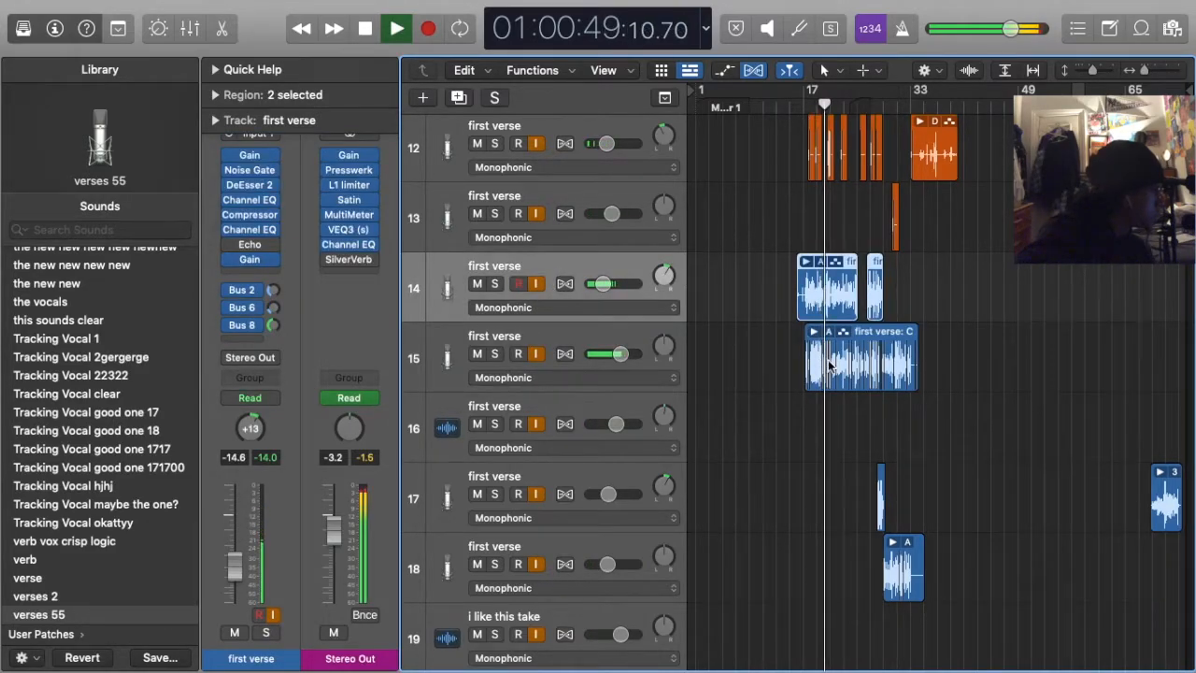
{"action": "left_click", "coordinate": [756, 253]}
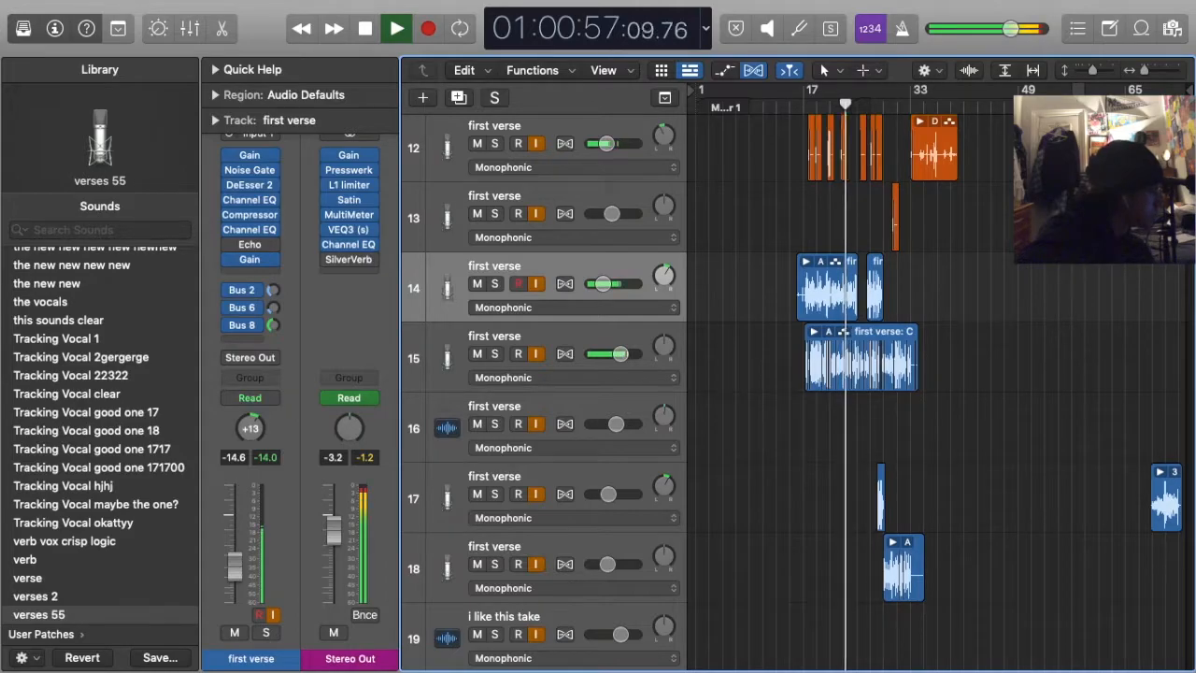
Move playback to about bar 67 and set first verse track 17 to Touch automation
{"action": "left_click", "coordinate": [1145, 104]}
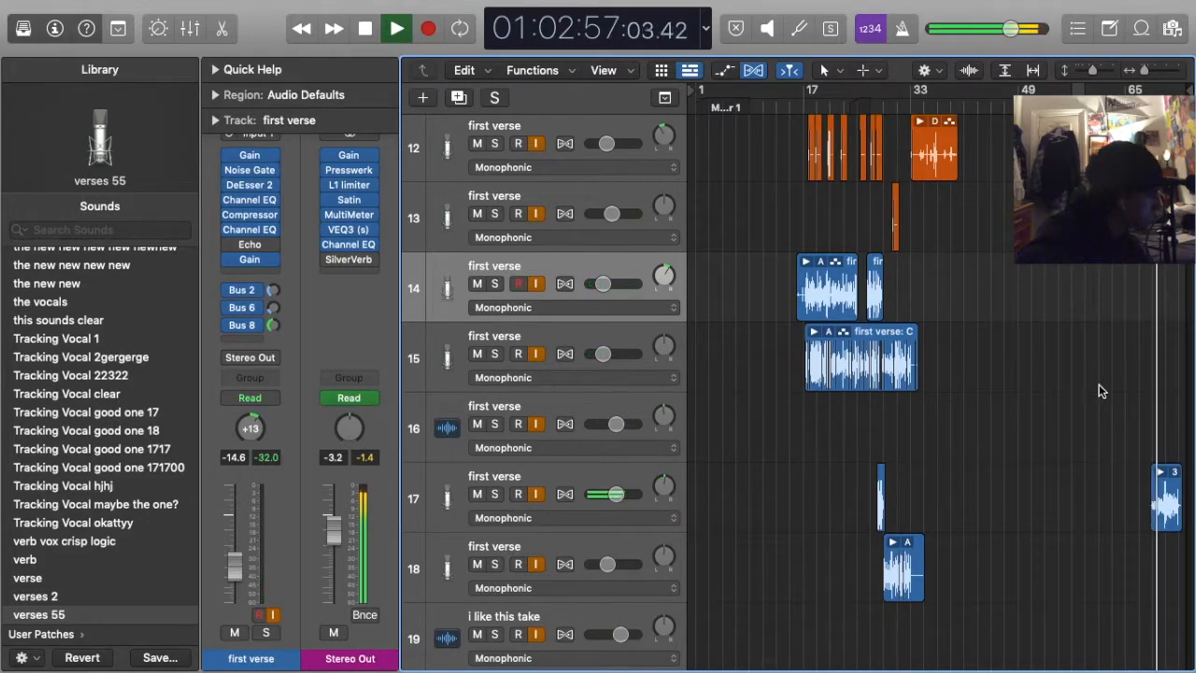
{"action": "left_click", "coordinate": [612, 482]}
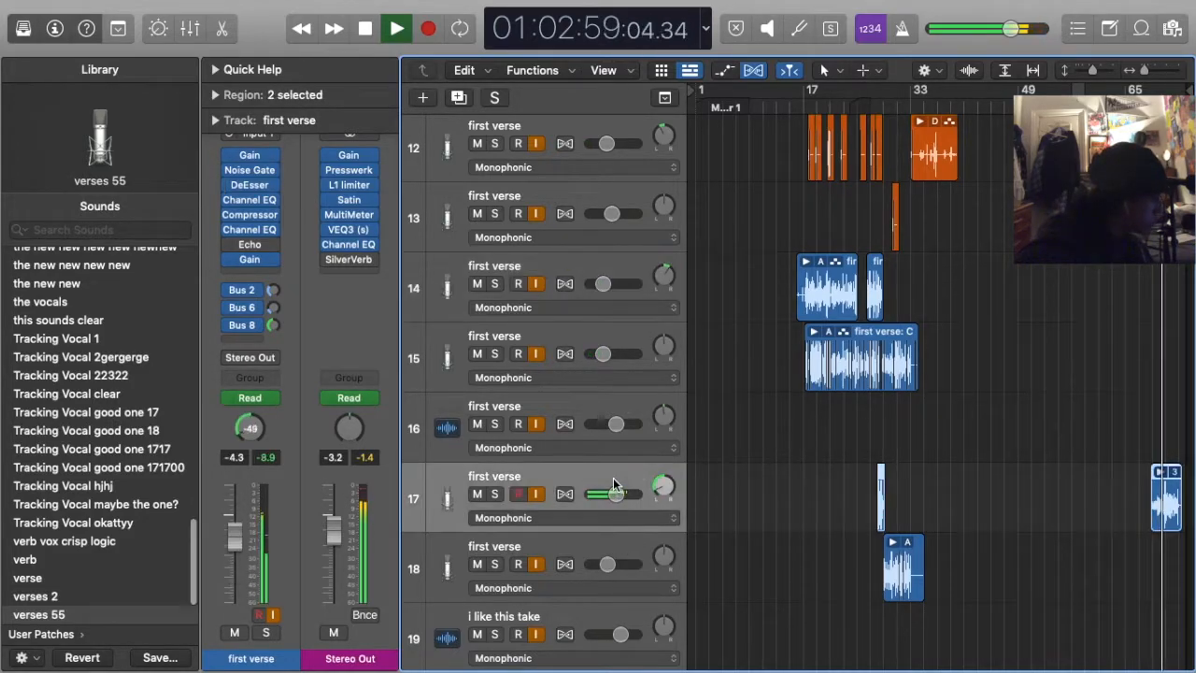
{"action": "left_click", "coordinate": [249, 397]}
{"action": "left_click", "coordinate": [246, 411]}
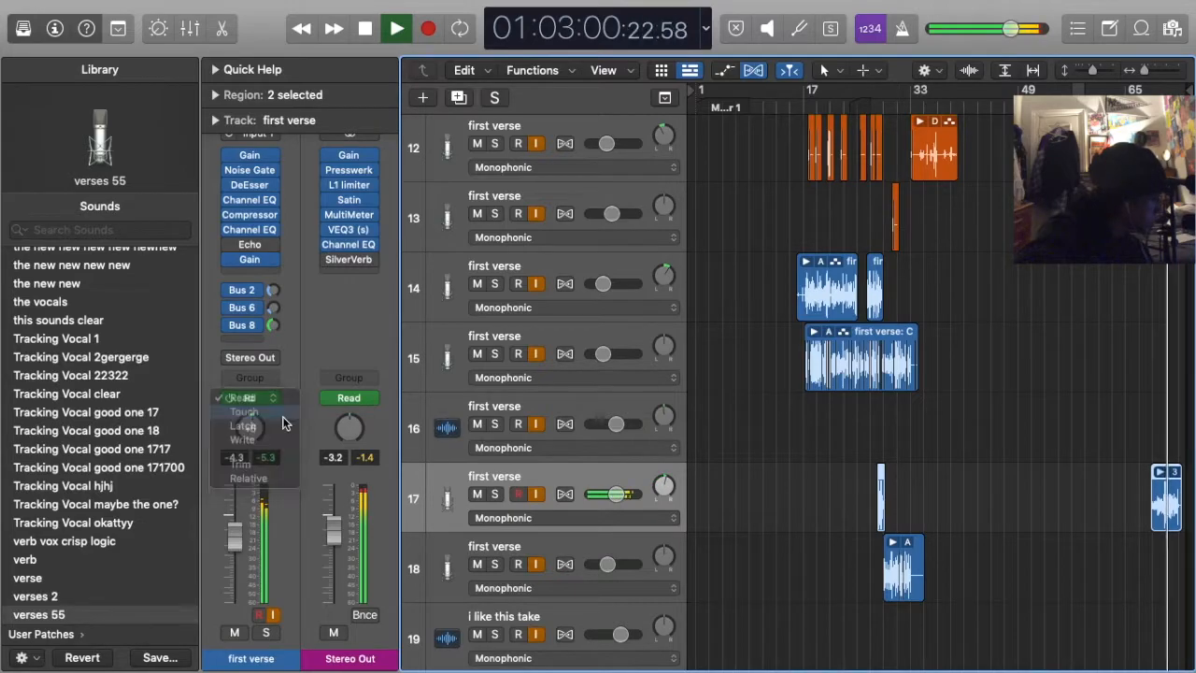
Replay the last region of first verse track 17 and record pan automation swinging between about -40 and +24
{"action": "left_click", "coordinate": [1152, 102]}
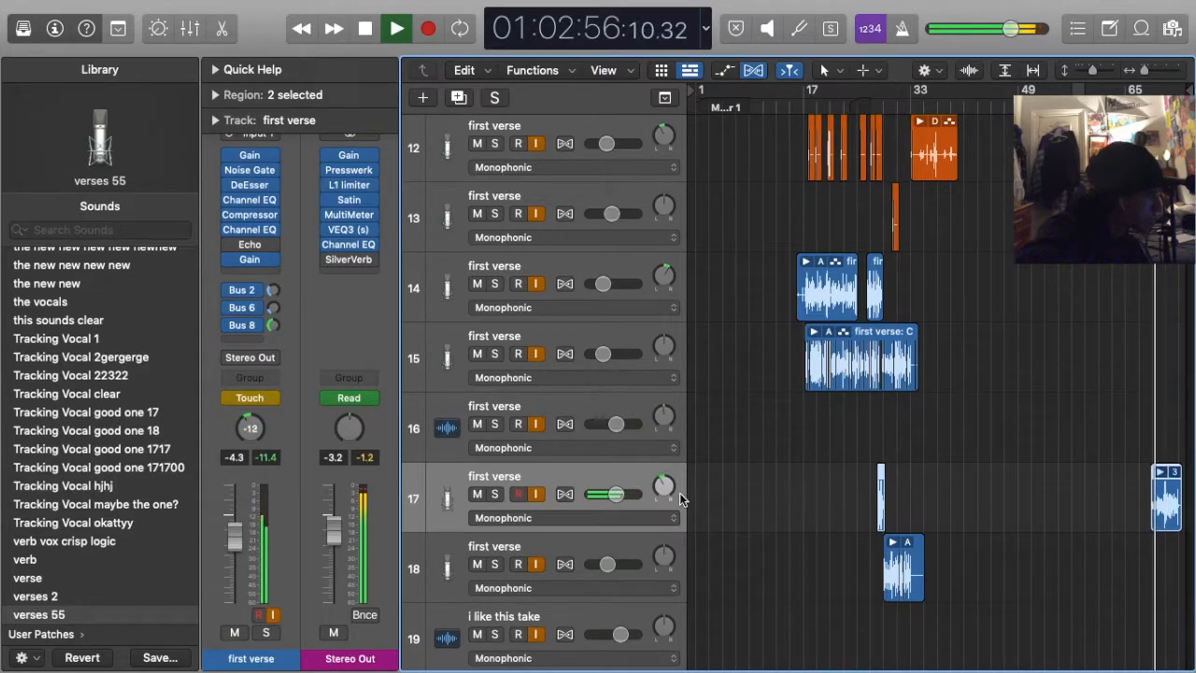
{"action": "mouse_move", "coordinate": [657, 490]}
{"action": "left_mouse_down"}
{"action": "mouse_move", "coordinate": [658, 478]}
{"action": "mouse_move", "coordinate": [664, 493]}
{"action": "left_mouse_up"}
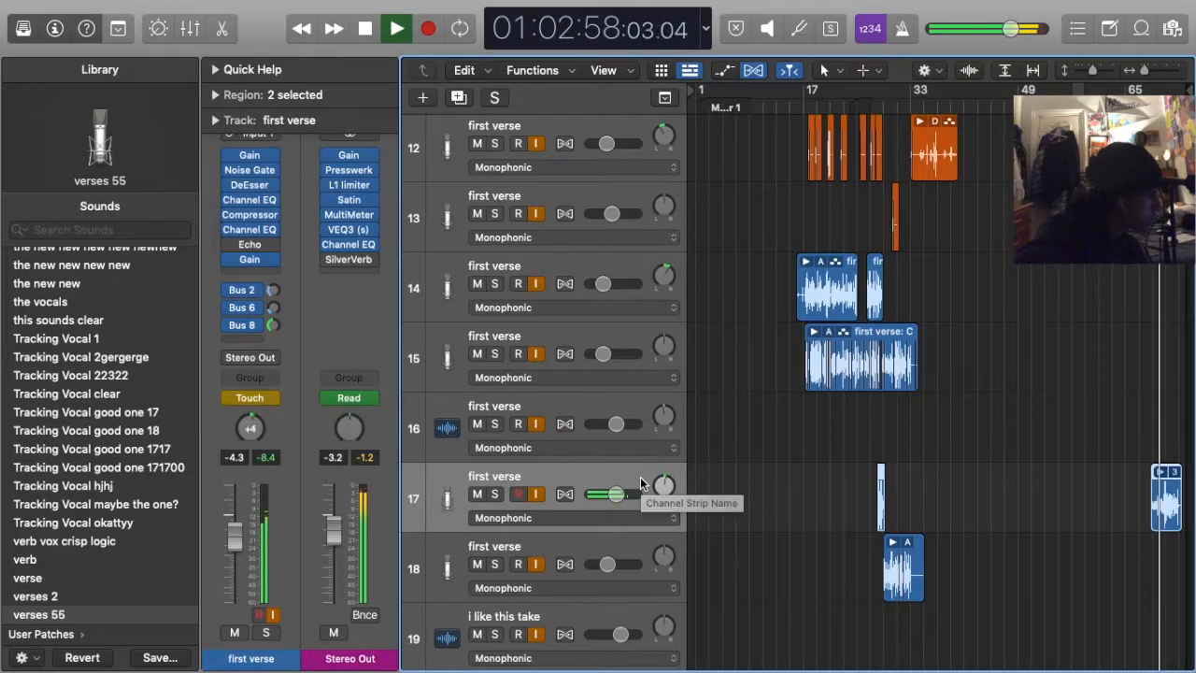
{"action": "left_click_drag", "start_coordinate": [663, 485], "coordinate": [663, 495]}
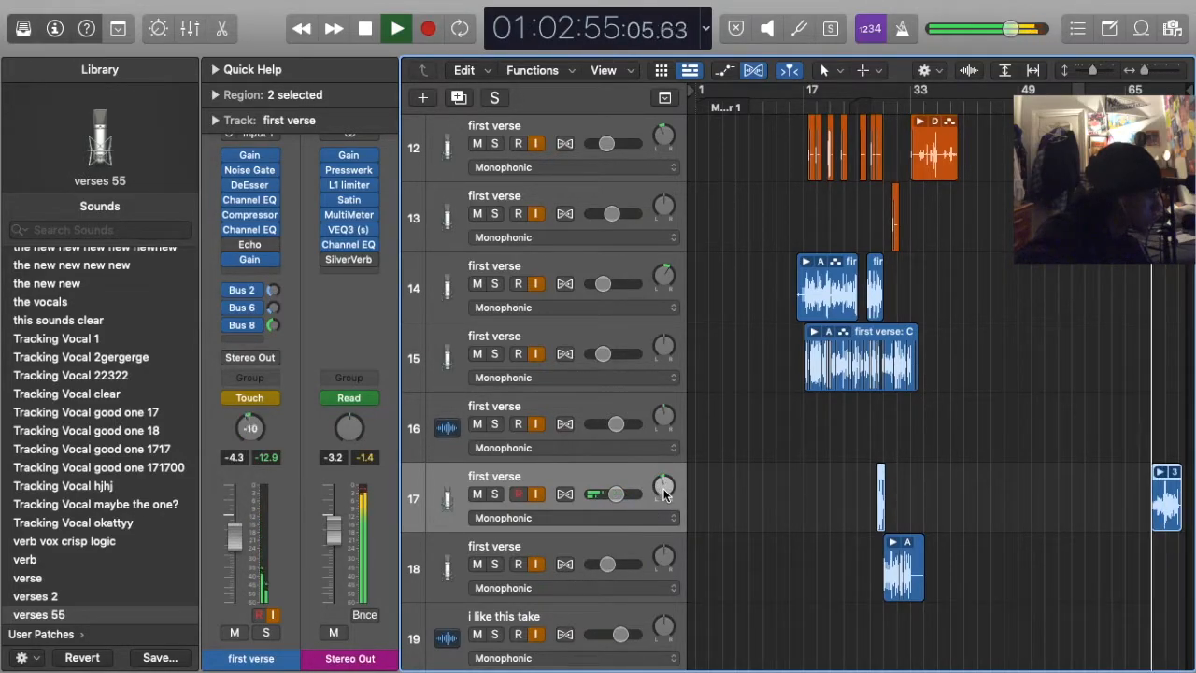
{"action": "left_click_drag", "start_coordinate": [661, 485], "coordinate": [662, 483]}
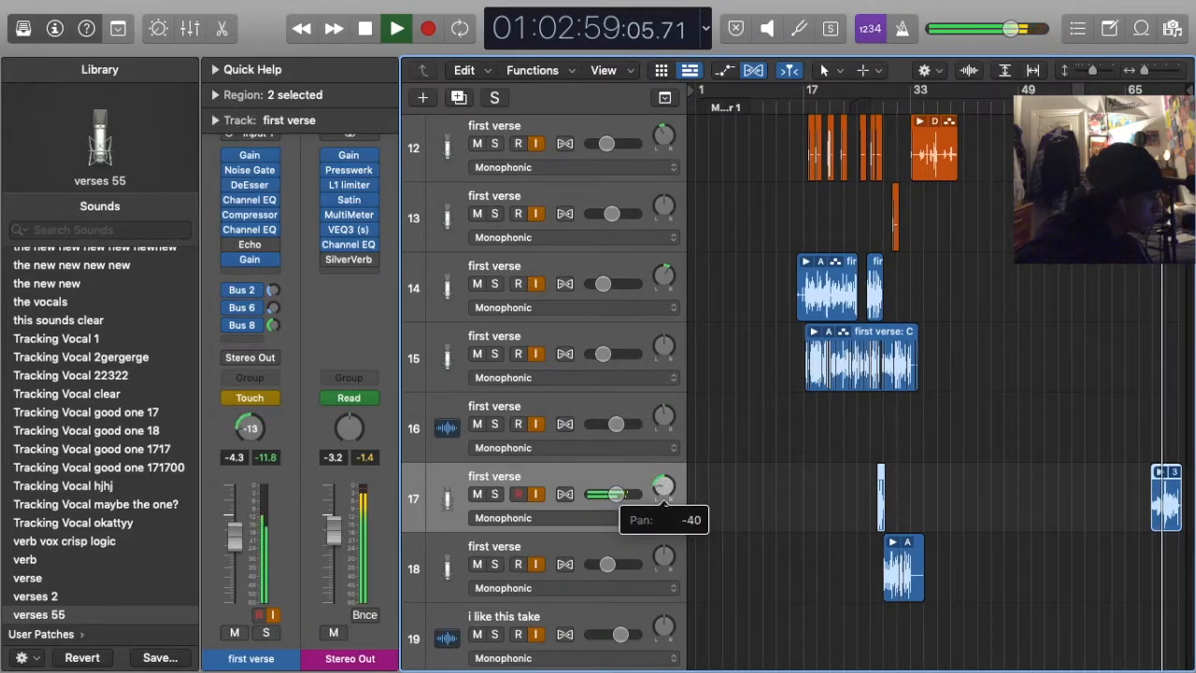
{"action": "left_click_drag", "start_coordinate": [662, 486], "coordinate": [663, 482]}
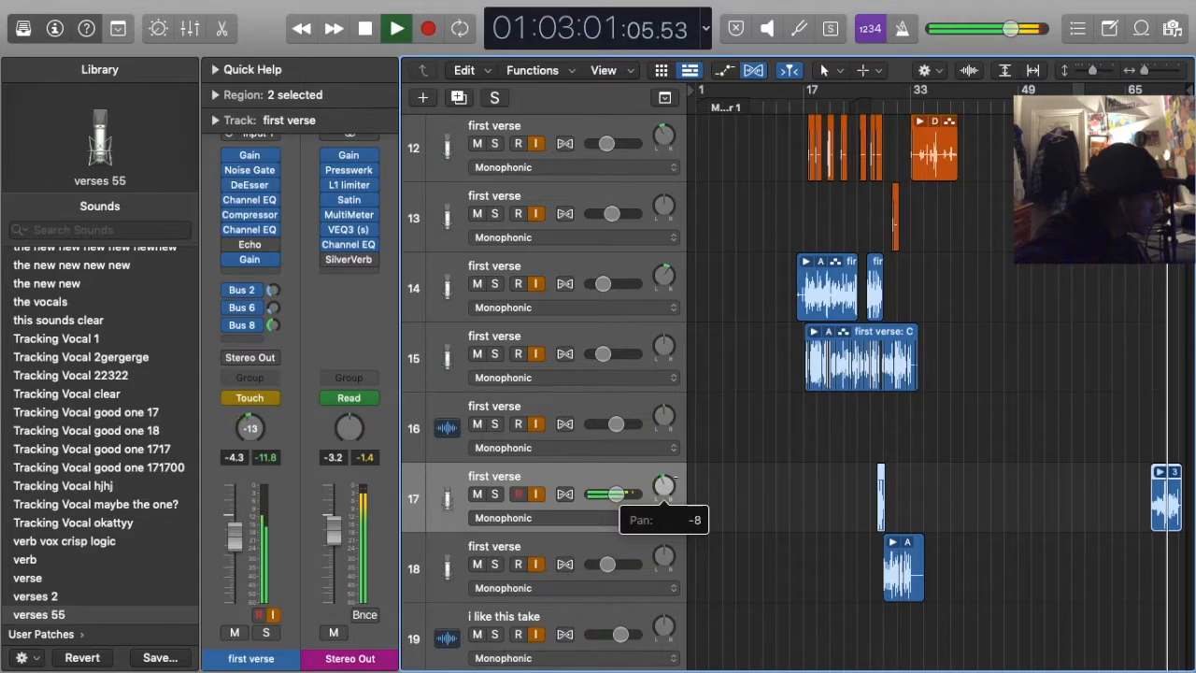
{"action": "left_click_drag", "start_coordinate": [662, 485], "coordinate": [663, 484]}
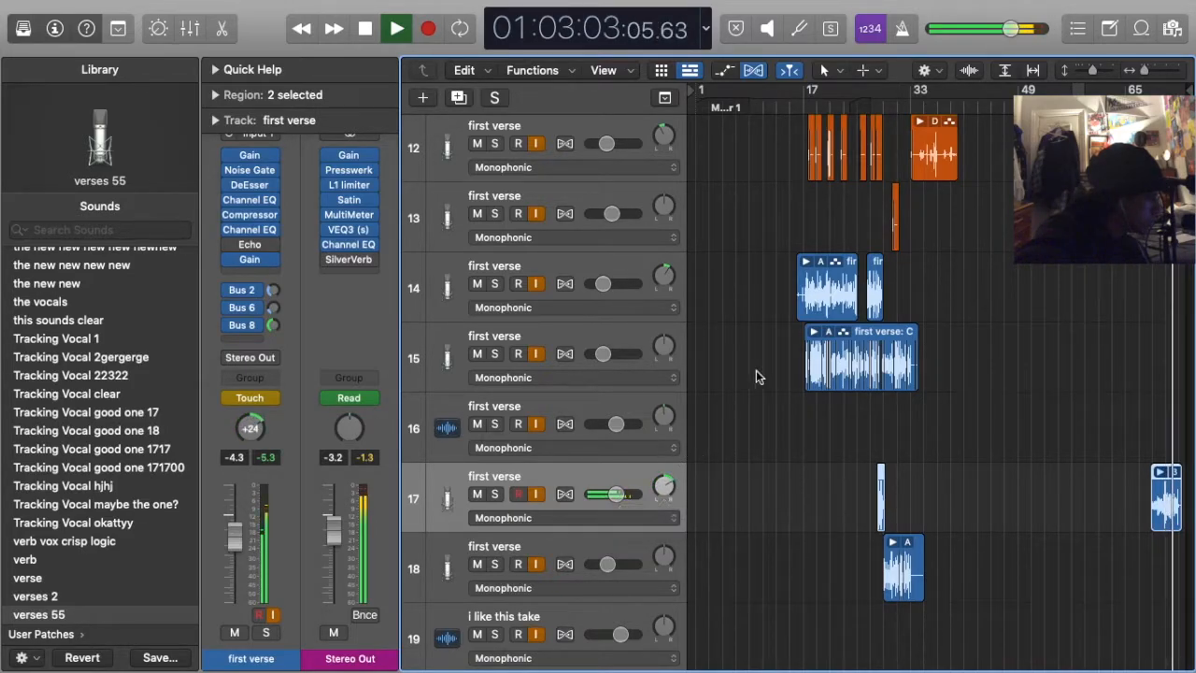
Replay the last region of first verse track 17 from about 2:51 to check its pan automation, with no regions selected
{"action": "key", "text": "comma"}
{"action": "key", "text": "comma"}
{"action": "key", "text": "comma"}
{"action": "key", "text": "comma"}
{"action": "key", "text": "comma"}
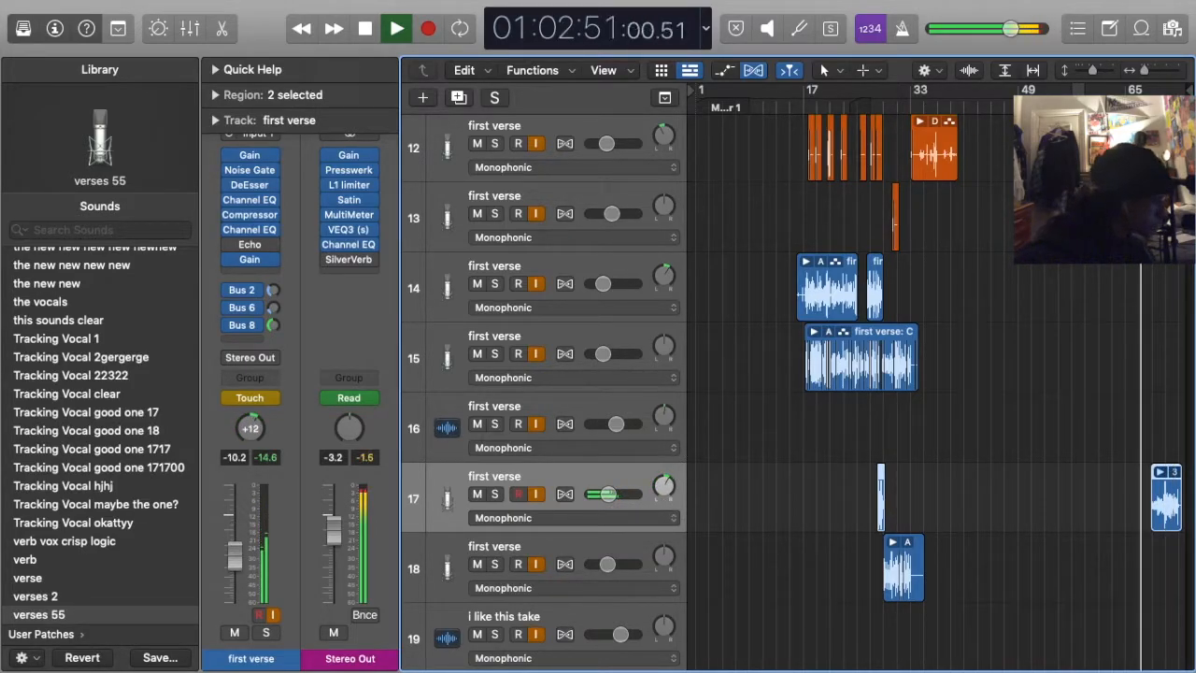
{"action": "left_click", "coordinate": [1024, 339]}
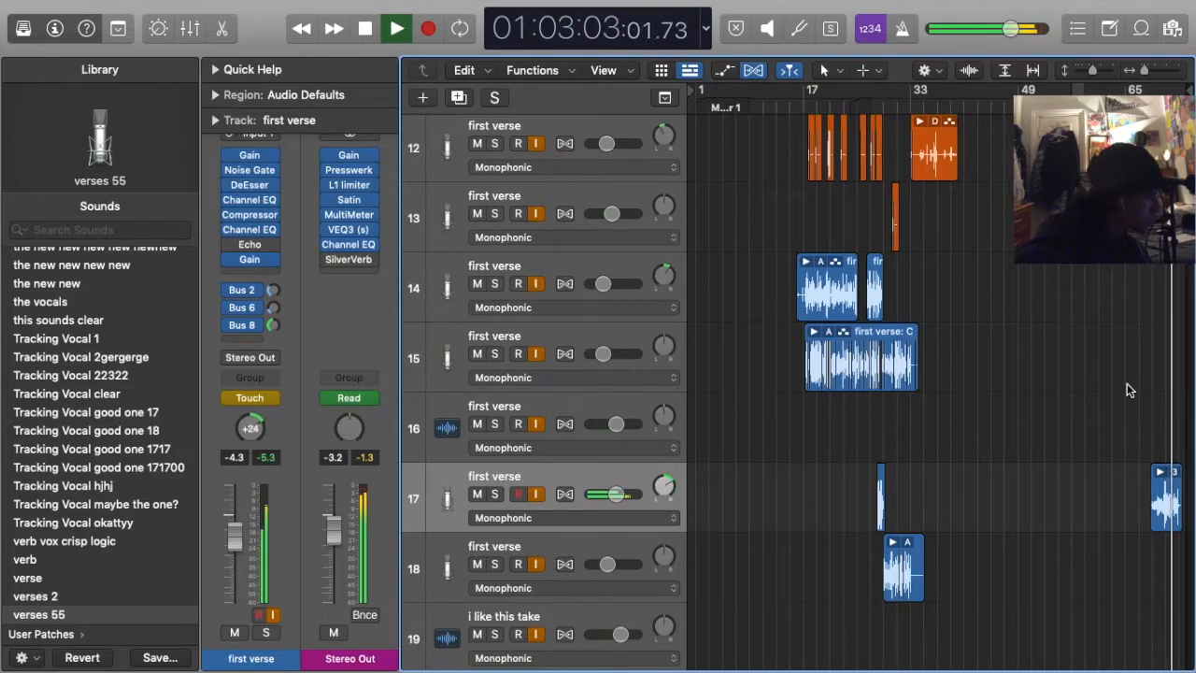
Replay from about 2:53 and re-record the pan automation on first verse track 17, sweeping through about +14
{"action": "key", "text": "comma"}
{"action": "key", "text": "comma"}
{"action": "key", "text": "comma"}
{"action": "key", "text": "comma"}
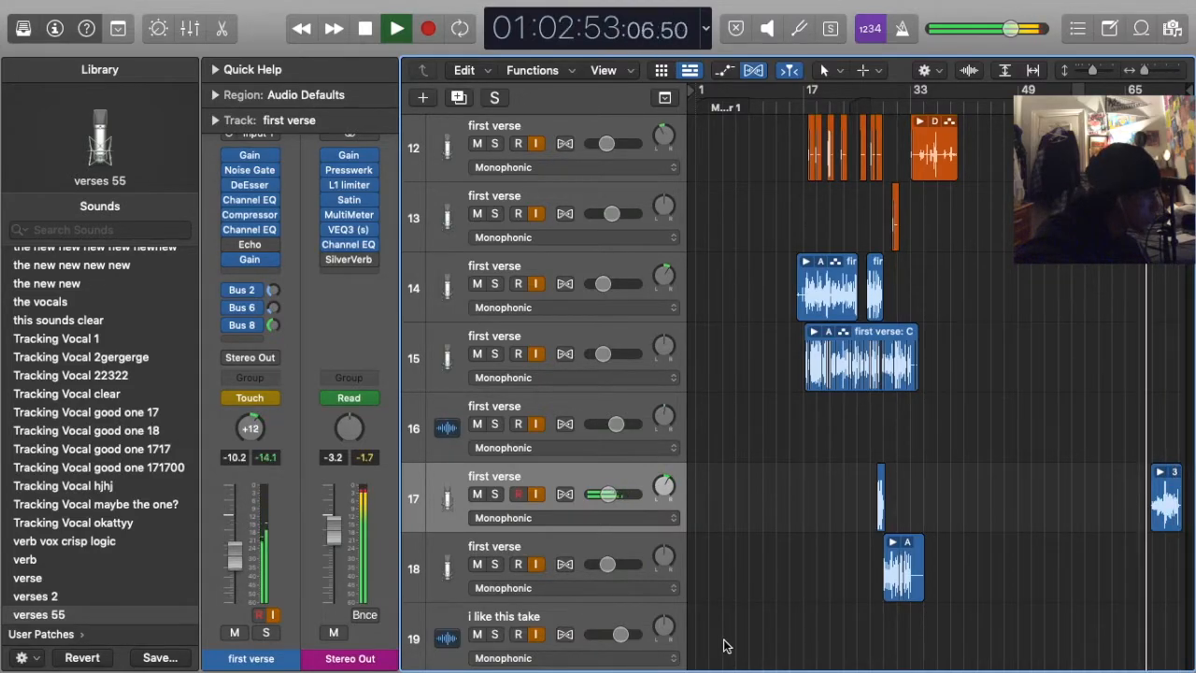
{"action": "left_click_drag", "start_coordinate": [663, 483], "coordinate": [663, 504]}
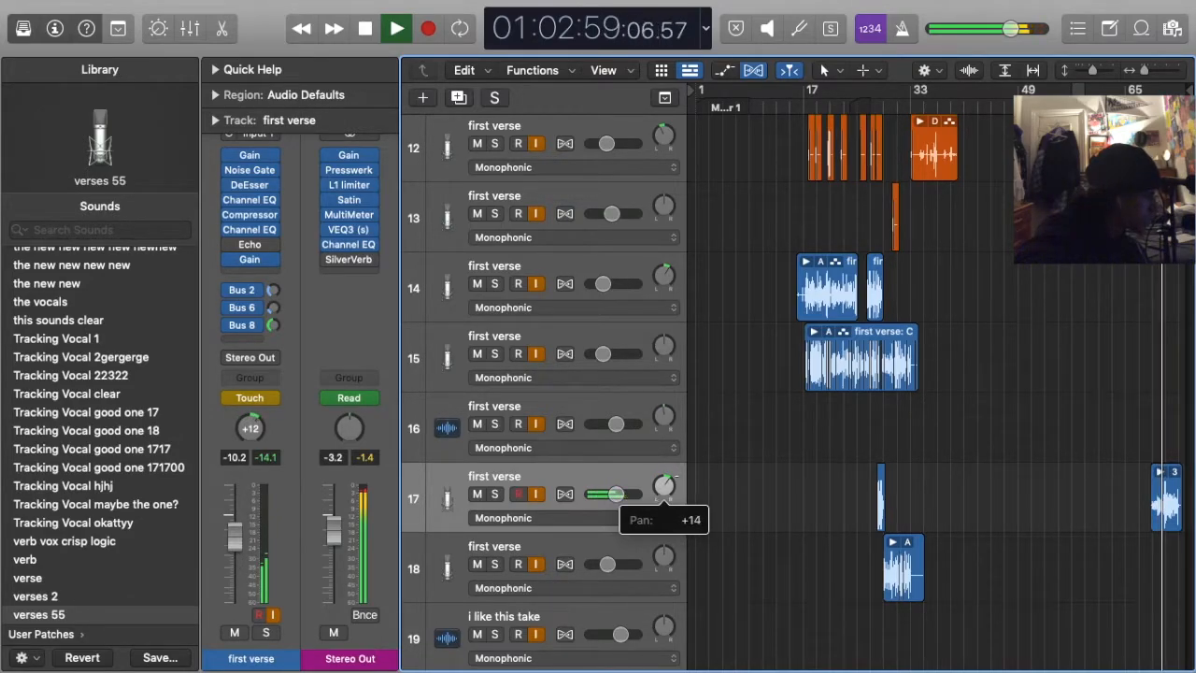
{"action": "mouse_move", "coordinate": [663, 509]}
{"action": "left_mouse_down"}
{"action": "mouse_move", "coordinate": [663, 539]}
{"action": "mouse_move", "coordinate": [663, 472]}
{"action": "mouse_move", "coordinate": [663, 500]}
{"action": "left_mouse_up"}
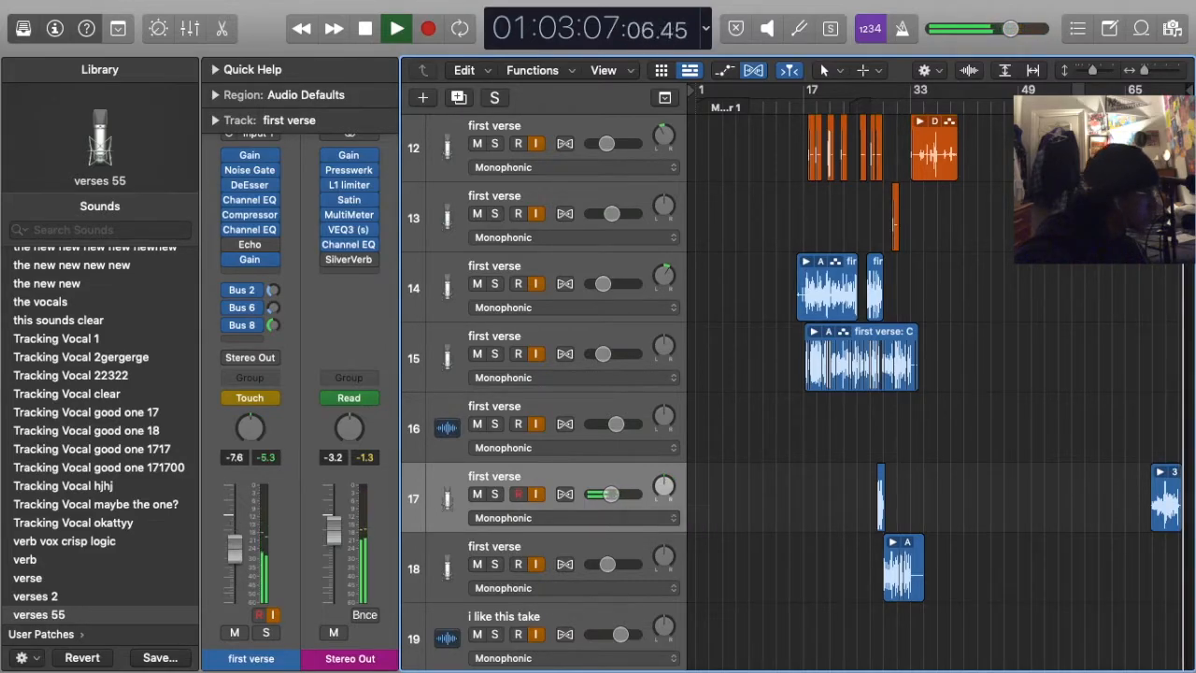
Replay the end of first verse track 17, set its automation mode to Read and move the playhead back to about 2:47
{"action": "left_click", "coordinate": [1146, 103]}
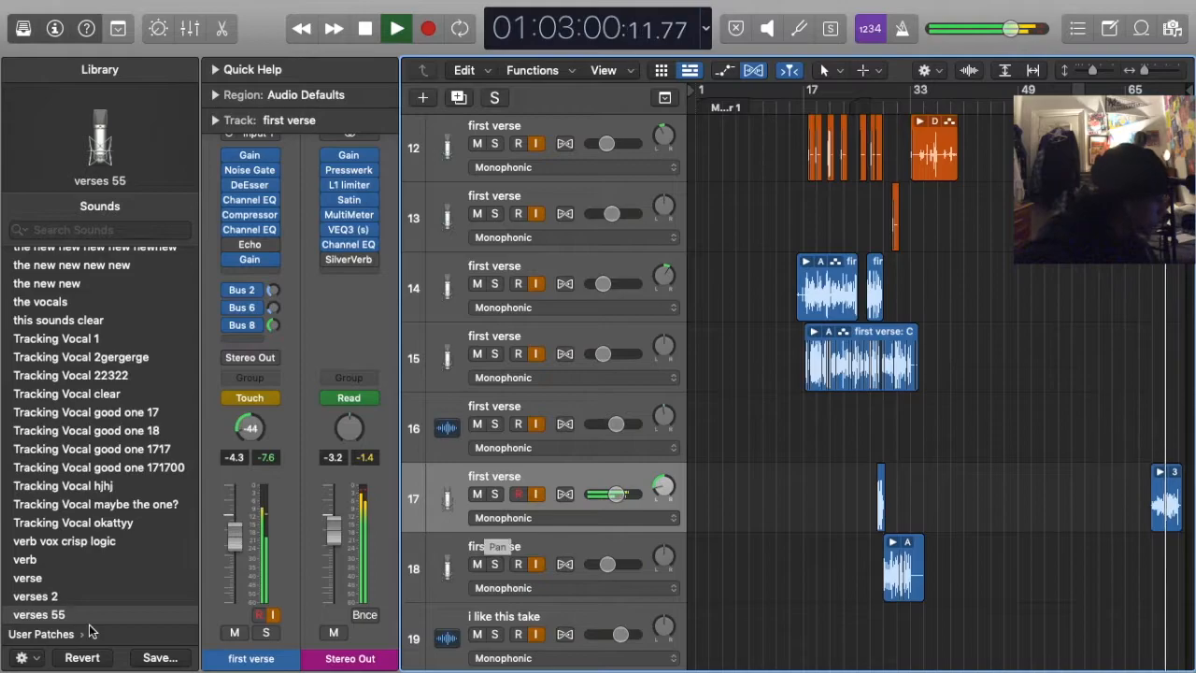
{"action": "left_click", "coordinate": [250, 399]}
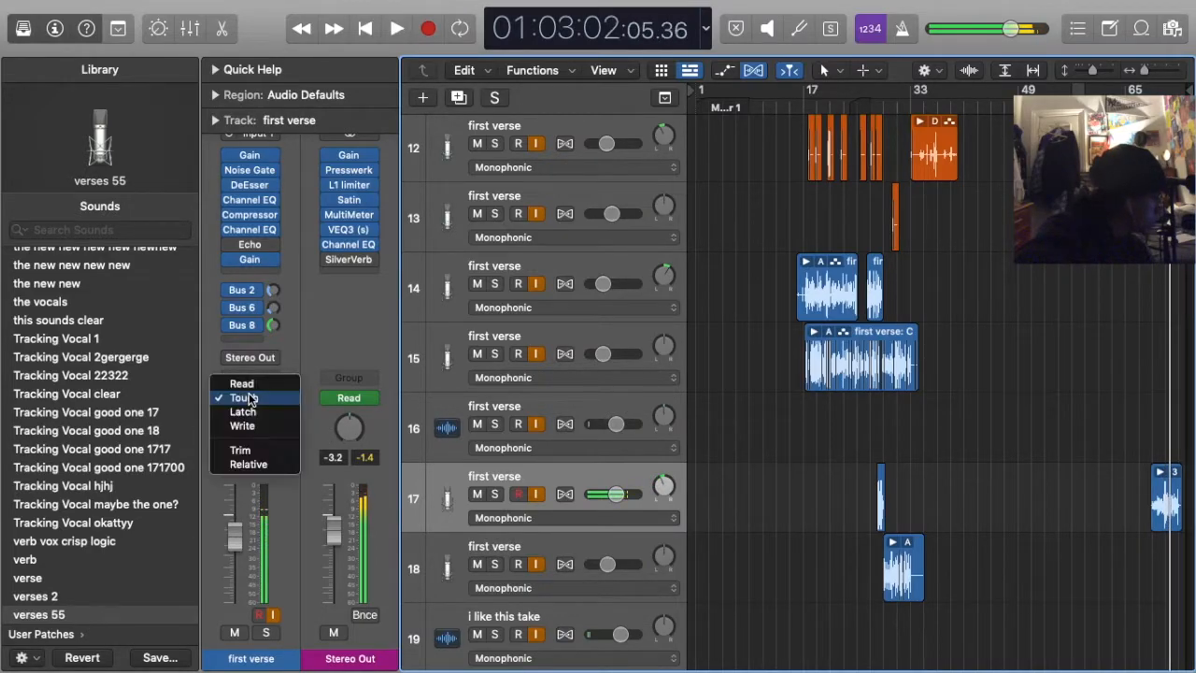
{"action": "left_click", "coordinate": [344, 344]}
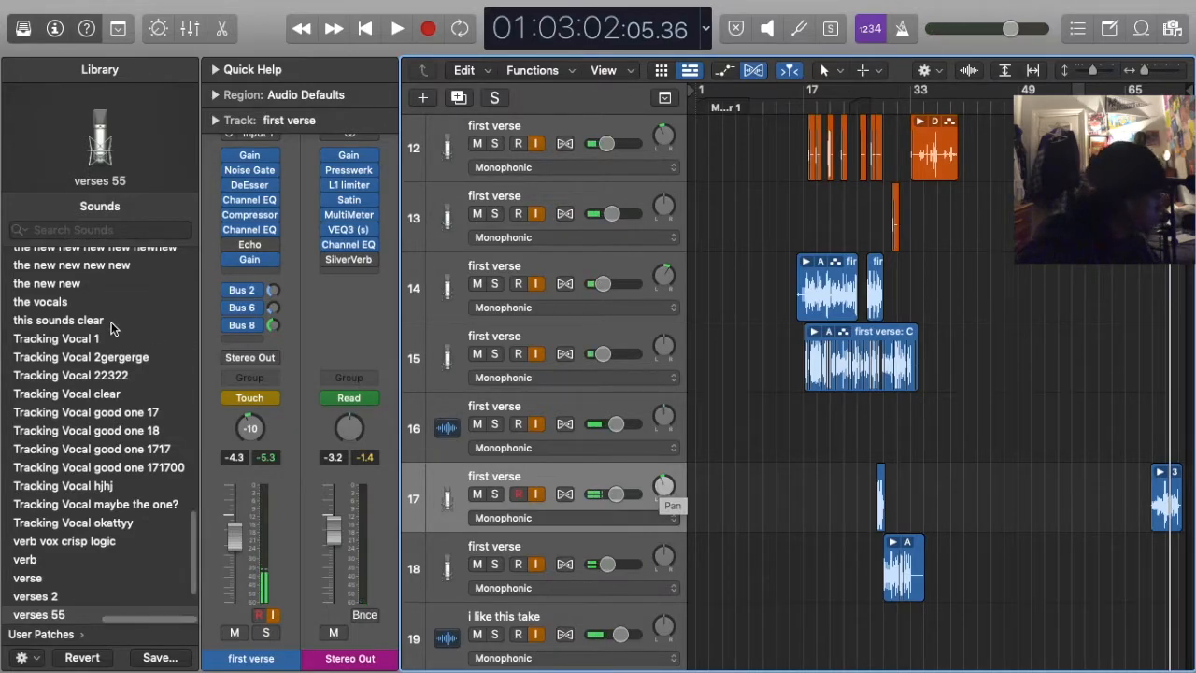
{"action": "left_click", "coordinate": [250, 397]}
{"action": "left_click", "coordinate": [242, 383]}
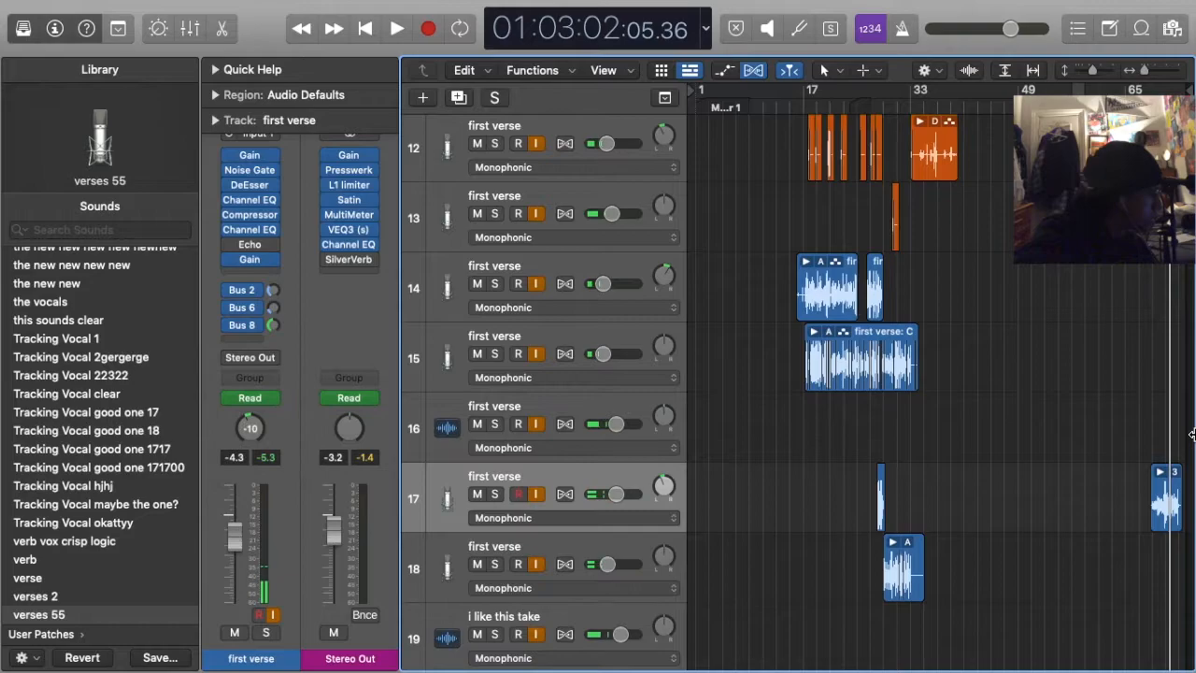
{"action": "key", "text": "comma"}
{"action": "key", "text": "comma"}
{"action": "key", "text": "comma"}
{"action": "key", "text": "comma"}
{"action": "key", "text": "comma"}
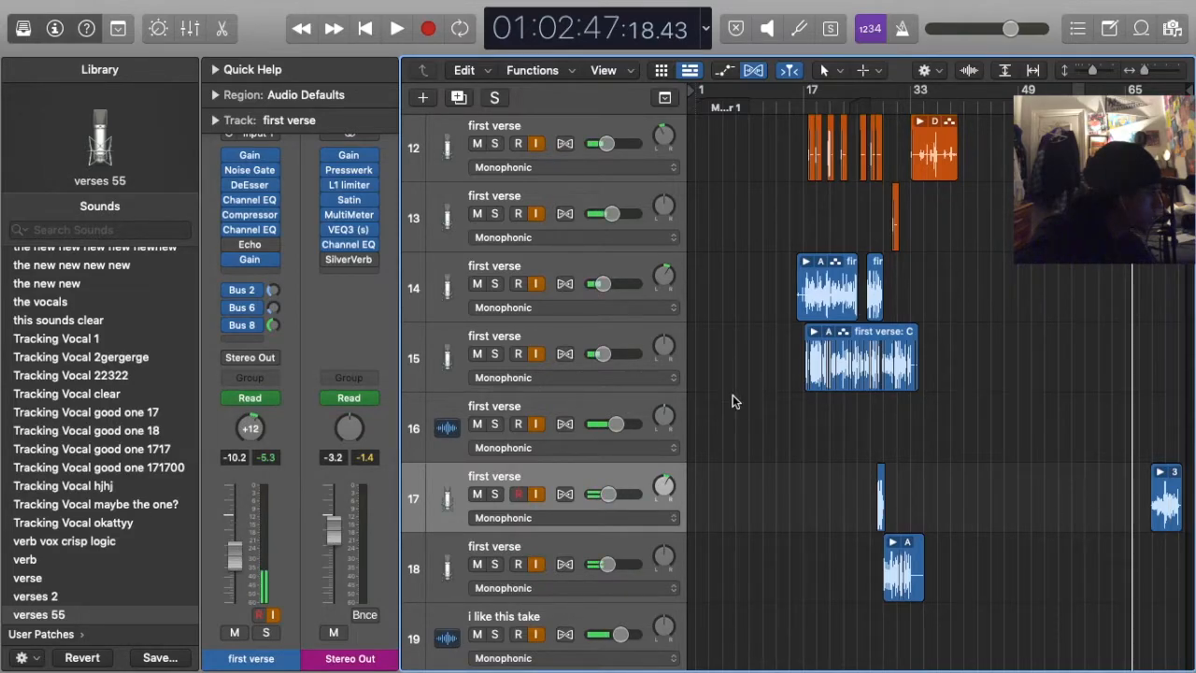
{"action": "left_click", "coordinate": [609, 400]}
{"action": "key", "text": "space"}
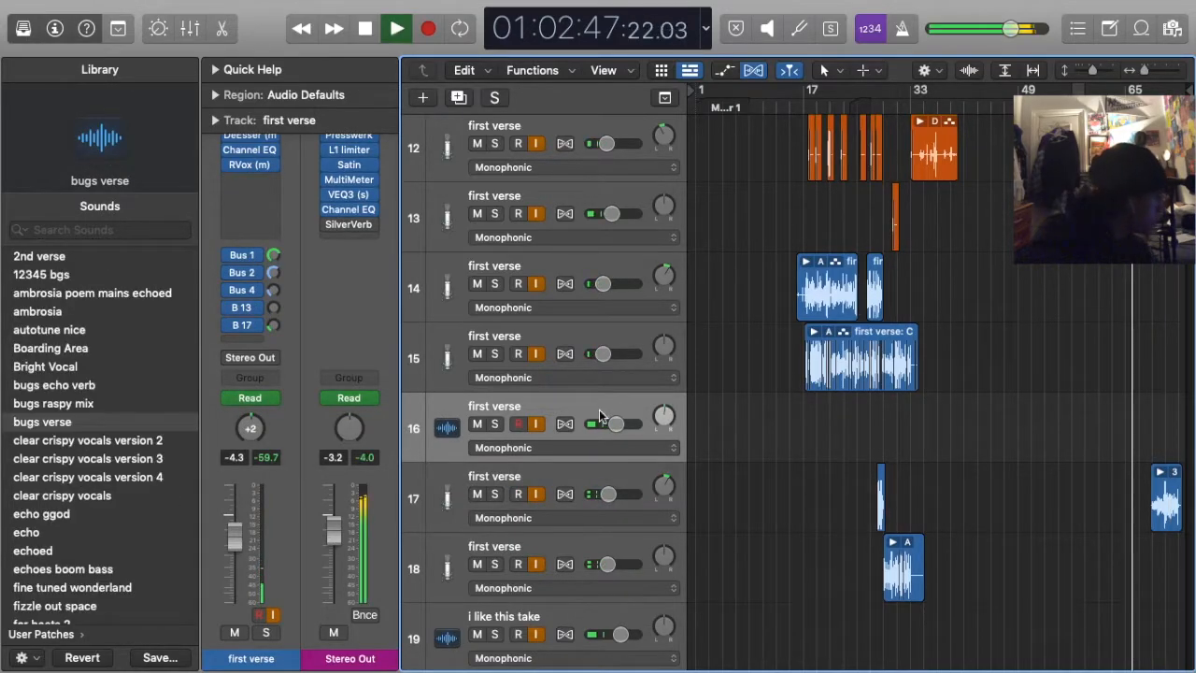
{"action": "left_click", "coordinate": [252, 403]}
{"action": "left_click", "coordinate": [255, 414]}
{"action": "key", "text": "space"}
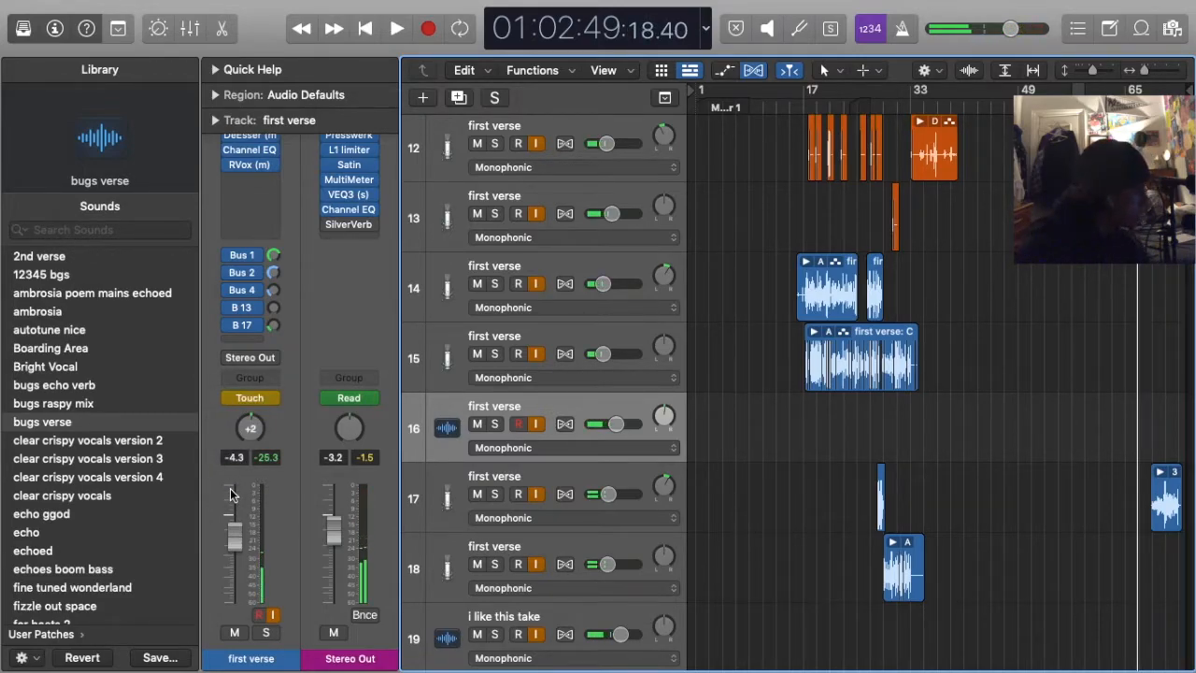
{"action": "left_click", "coordinate": [249, 399]}
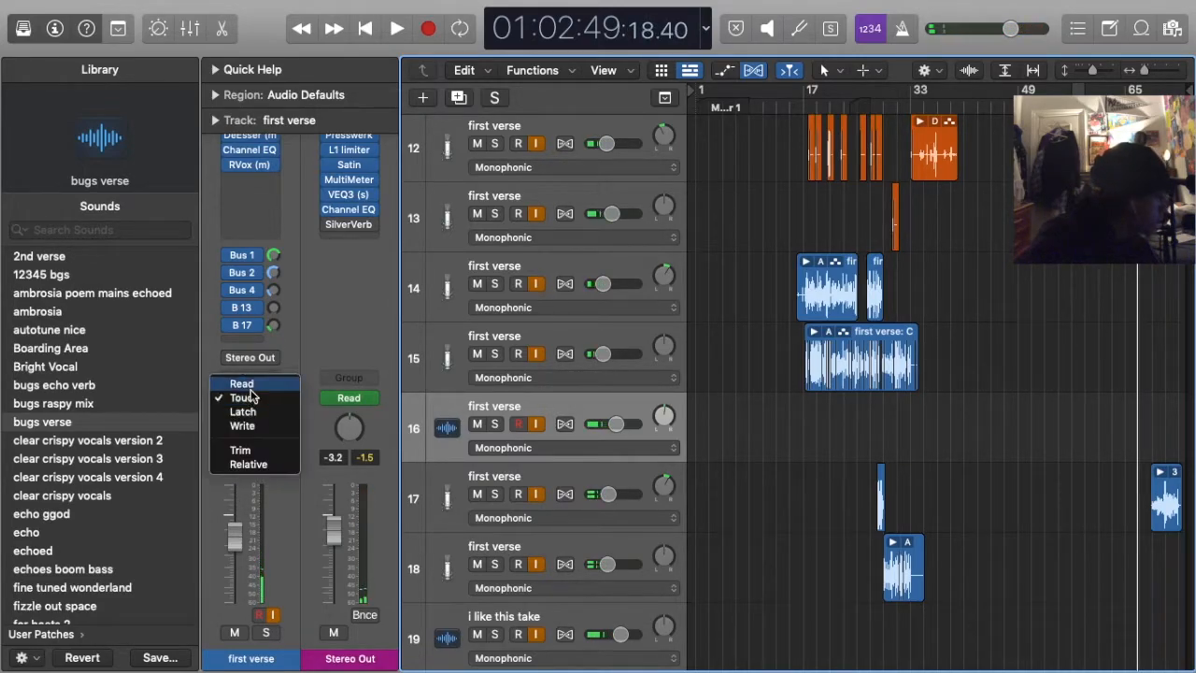
{"action": "left_click", "coordinate": [244, 384]}
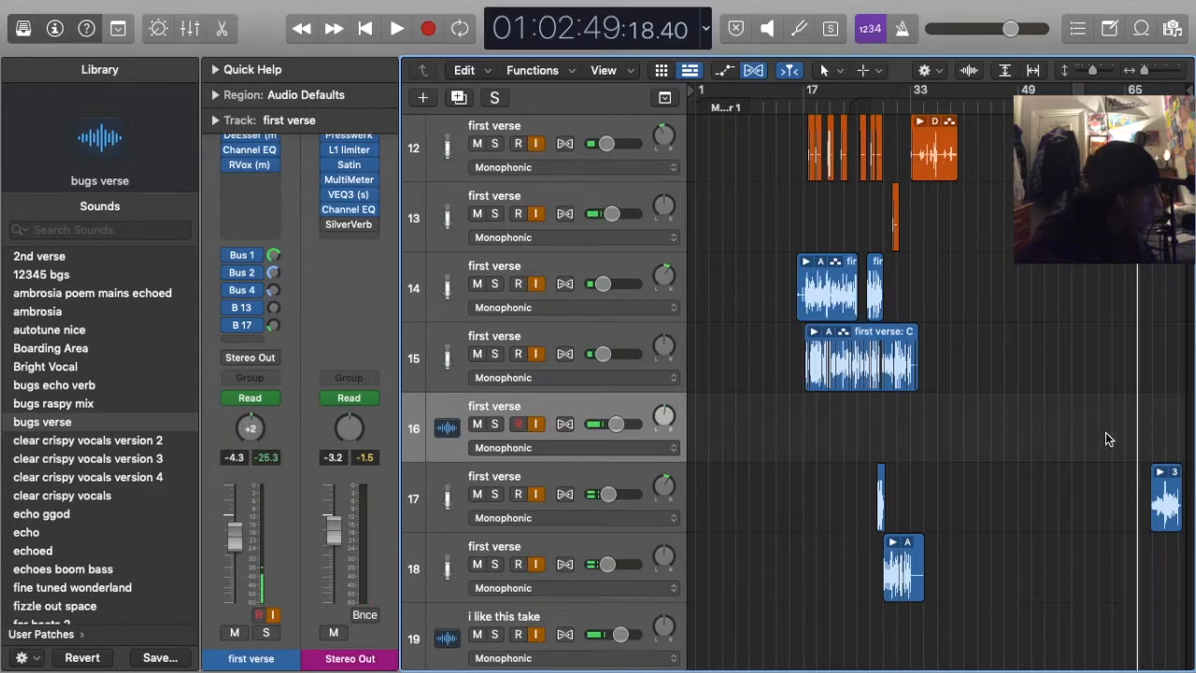
Select first verse track 17 without selecting its regions and move the playhead to about 2:55
{"action": "key", "text": "space"}
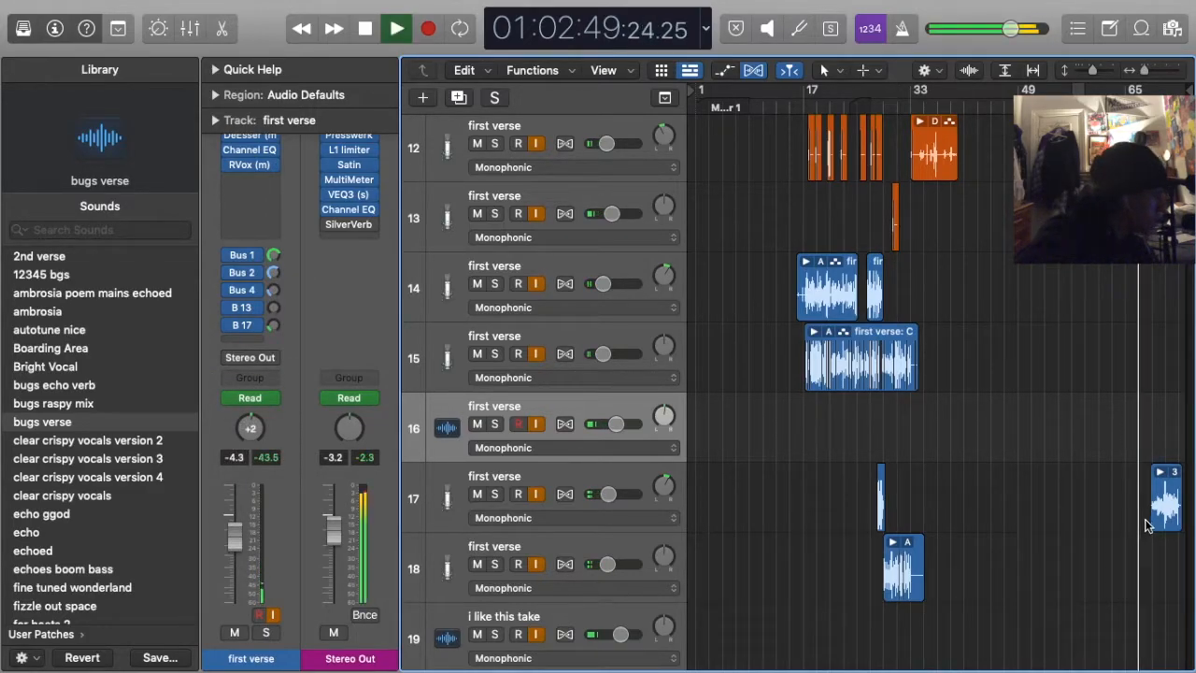
{"action": "key", "text": "space"}
{"action": "left_click", "coordinate": [616, 479]}
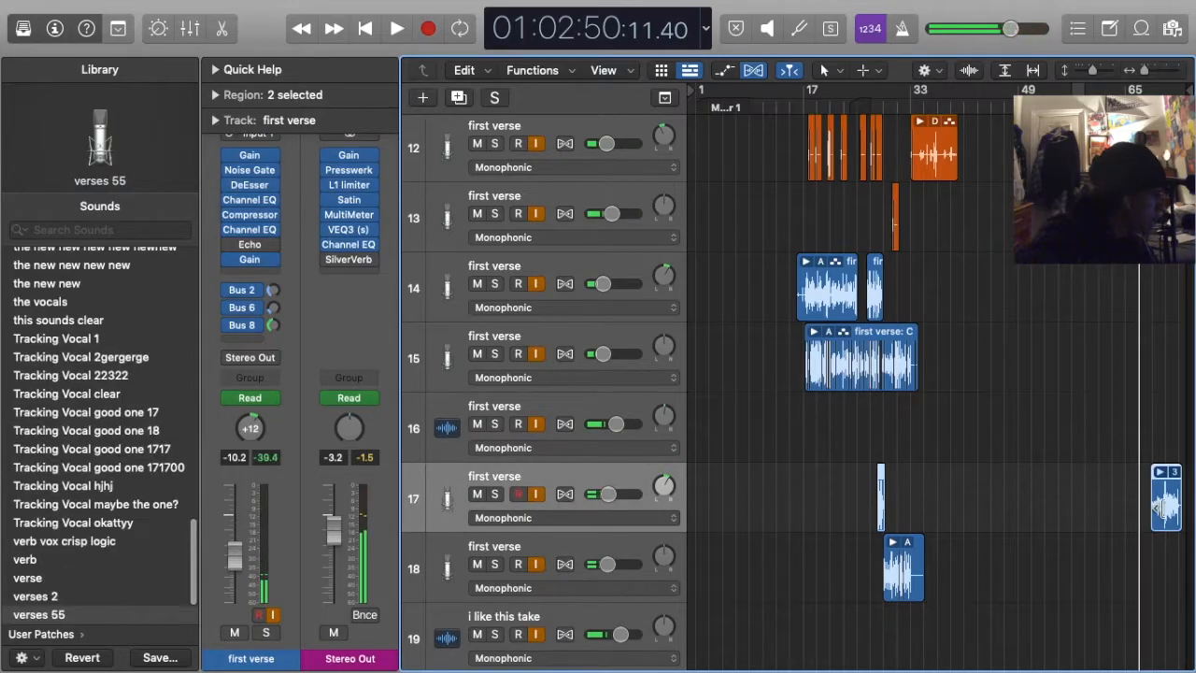
{"action": "left_click", "coordinate": [1147, 513]}
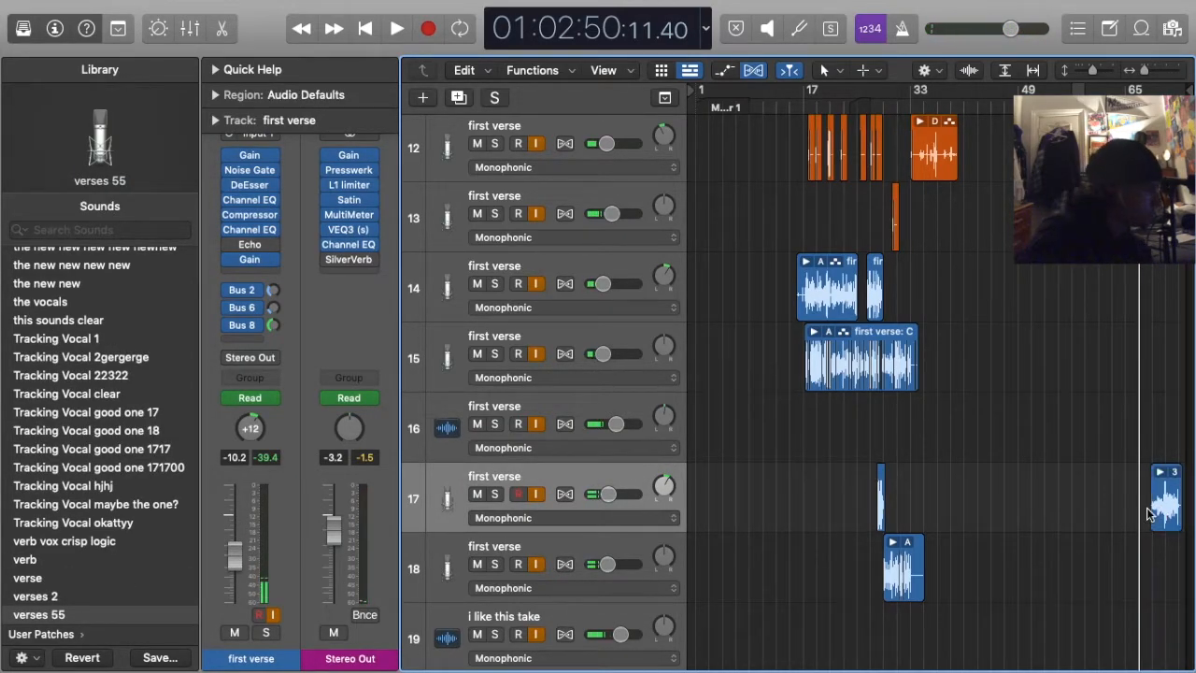
{"action": "key", "text": "period"}
{"action": "key", "text": "period"}
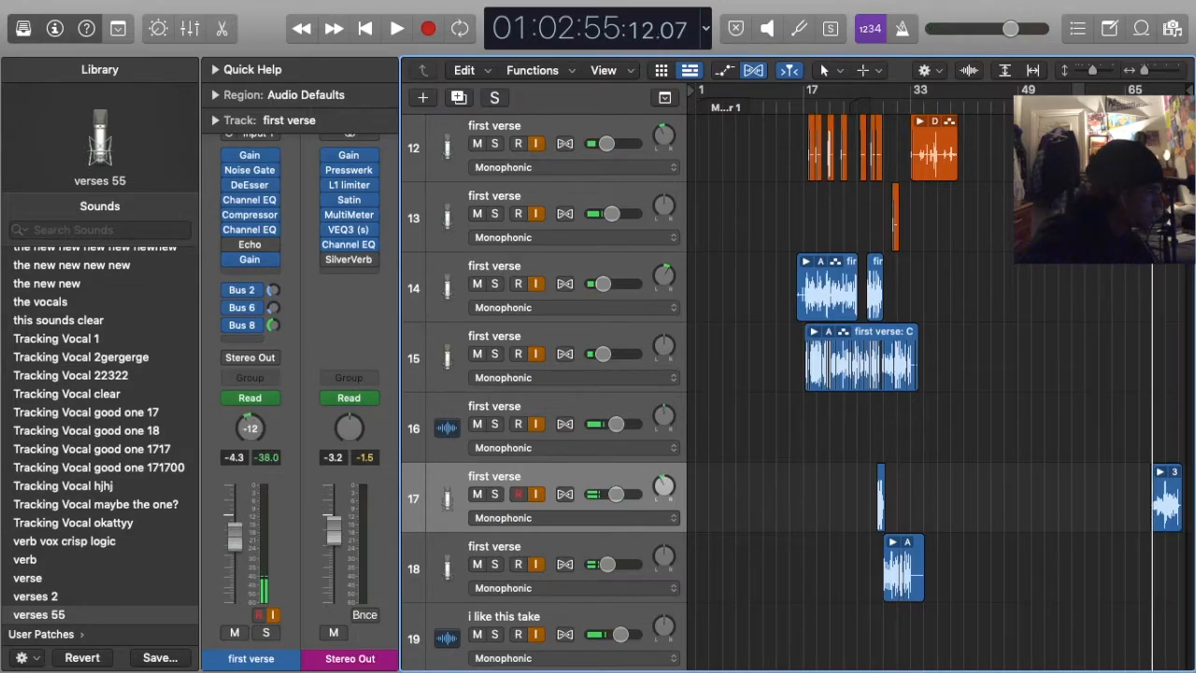
Switch the transport display from time to bars, beats, tempo and key, and play the last region from bar 69
{"action": "left_click", "coordinate": [706, 28]}
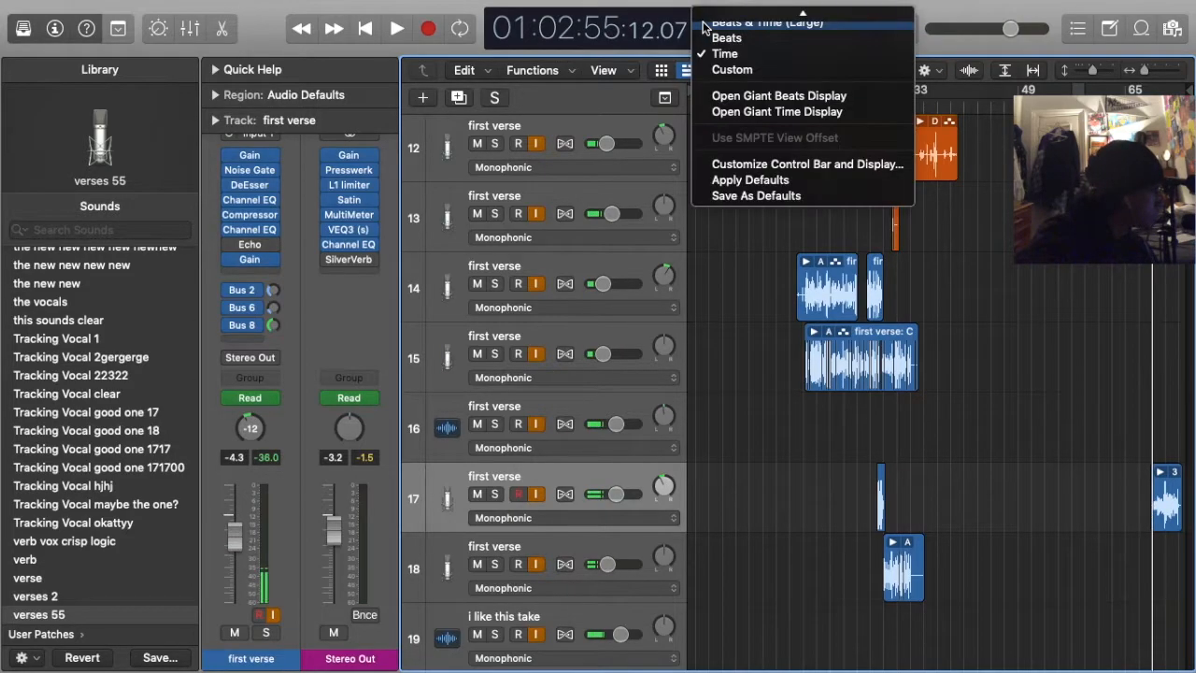
{"action": "left_click", "coordinate": [733, 16]}
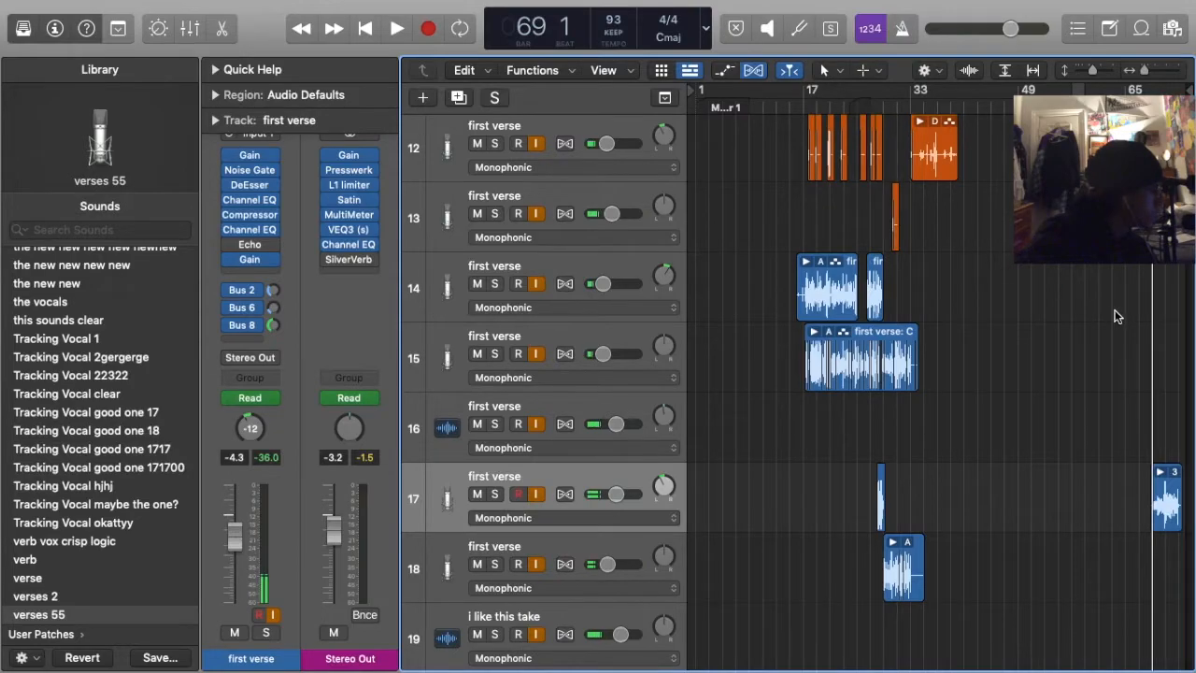
{"action": "key", "text": "space"}
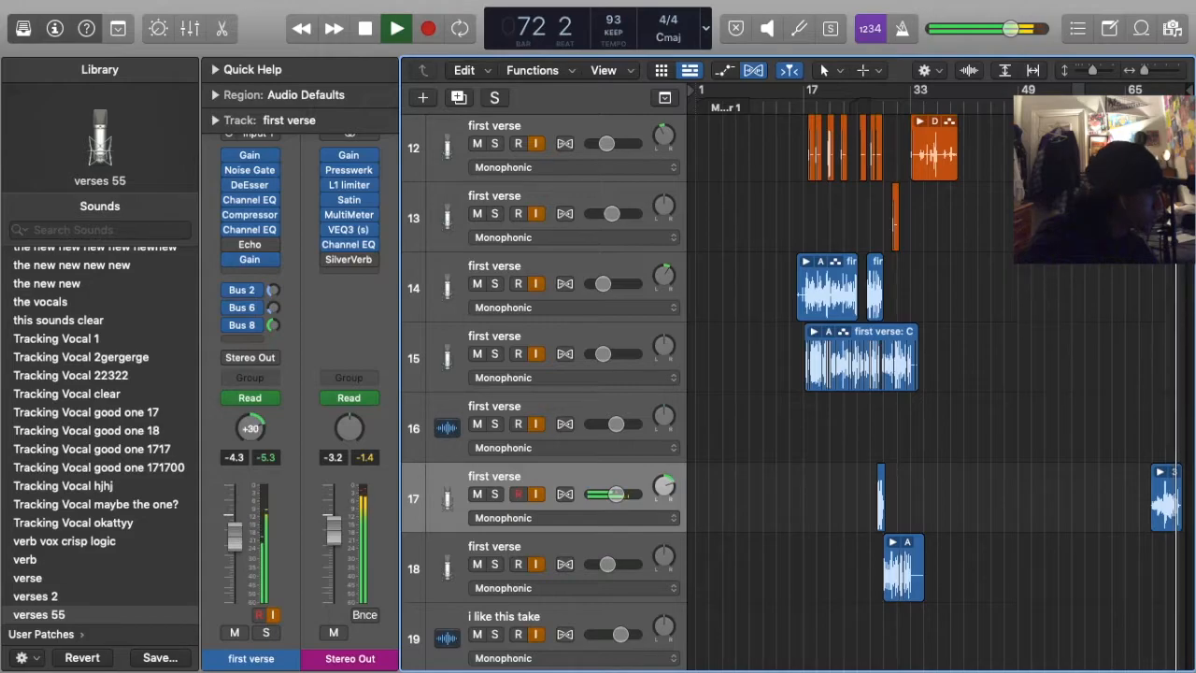
Record another pan pass on the last region of first verse track 17 in Touch mode, ending with automation set to Read
{"action": "left_click", "coordinate": [254, 397]}
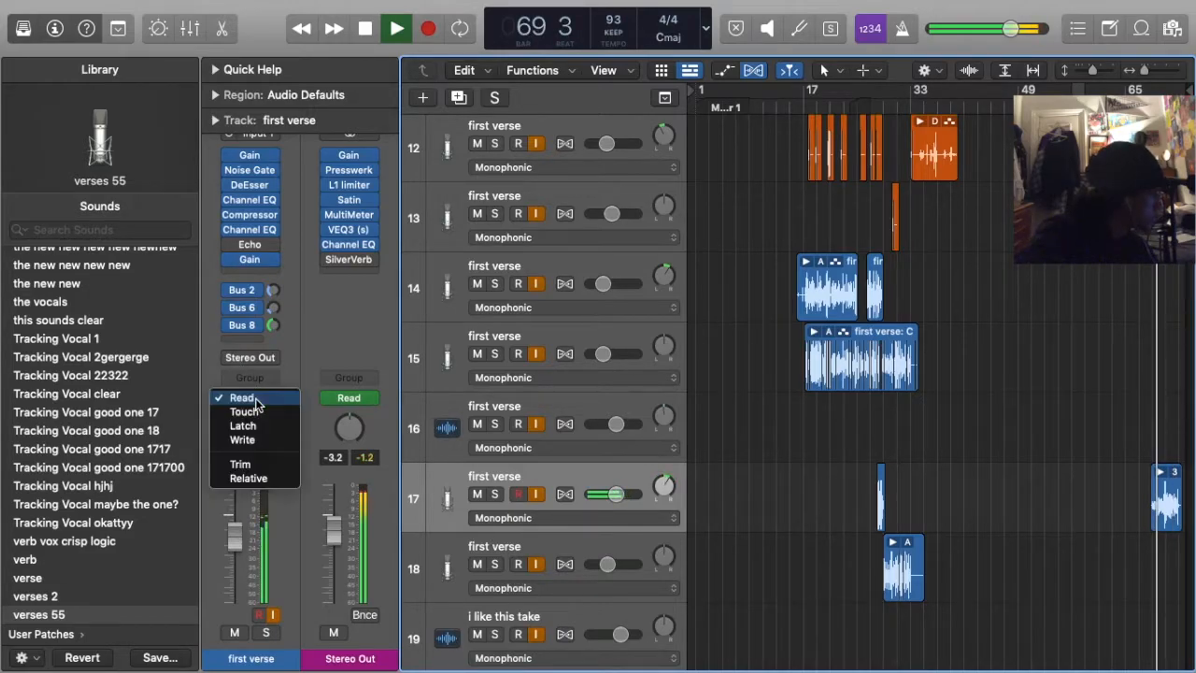
{"action": "left_click", "coordinate": [252, 411]}
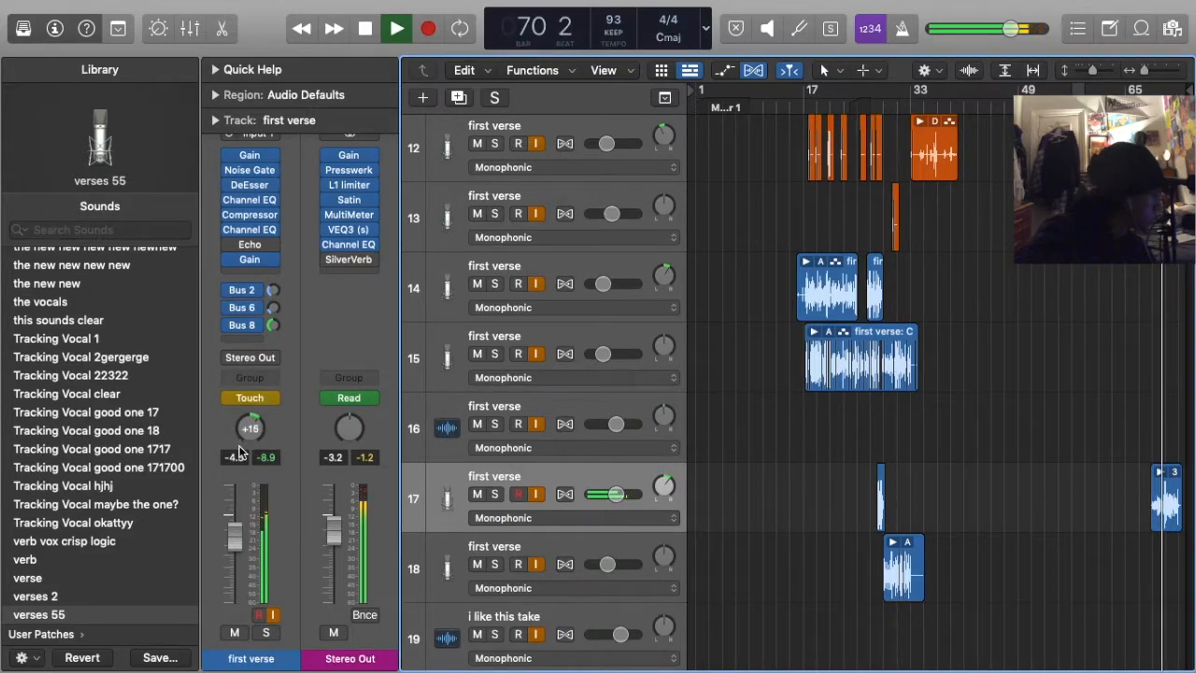
{"action": "left_click_drag", "start_coordinate": [242, 429], "coordinate": [265, 381]}
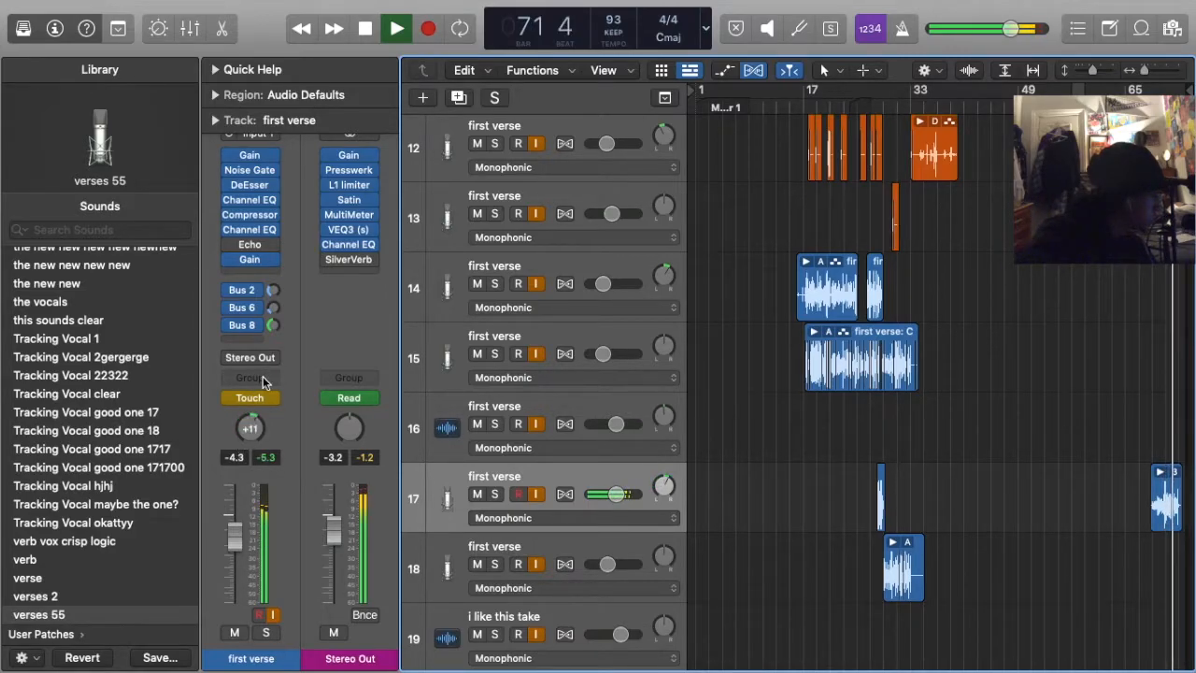
{"action": "left_click", "coordinate": [253, 397]}
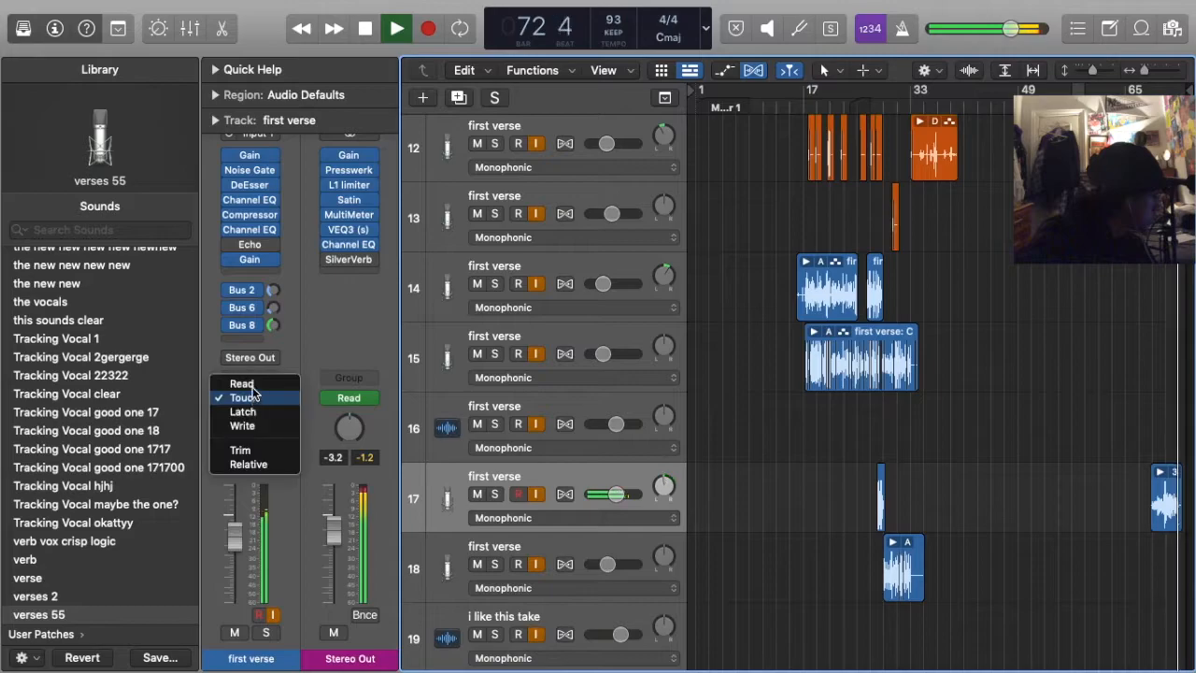
{"action": "left_click", "coordinate": [242, 383]}
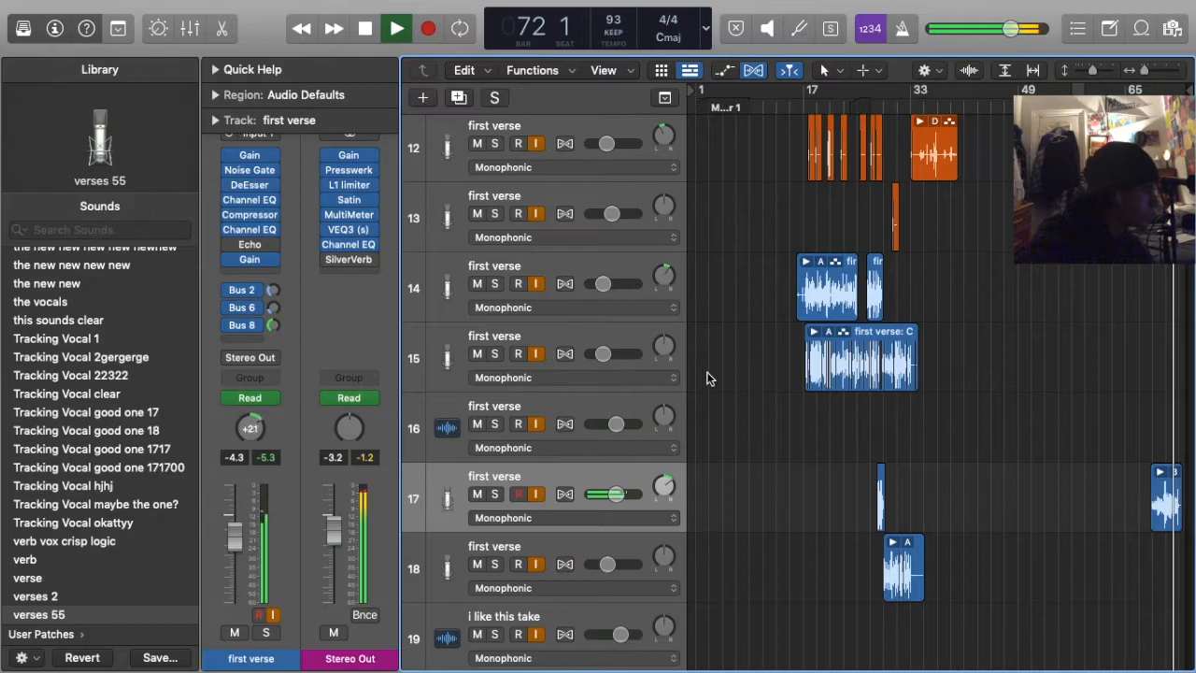
Play from about bar 17 and try out small pan moves on first verse track 15 in Read mode
{"action": "scroll", "coordinate": [798, 121], "scroll_direction": "up", "scroll_amount": 2}
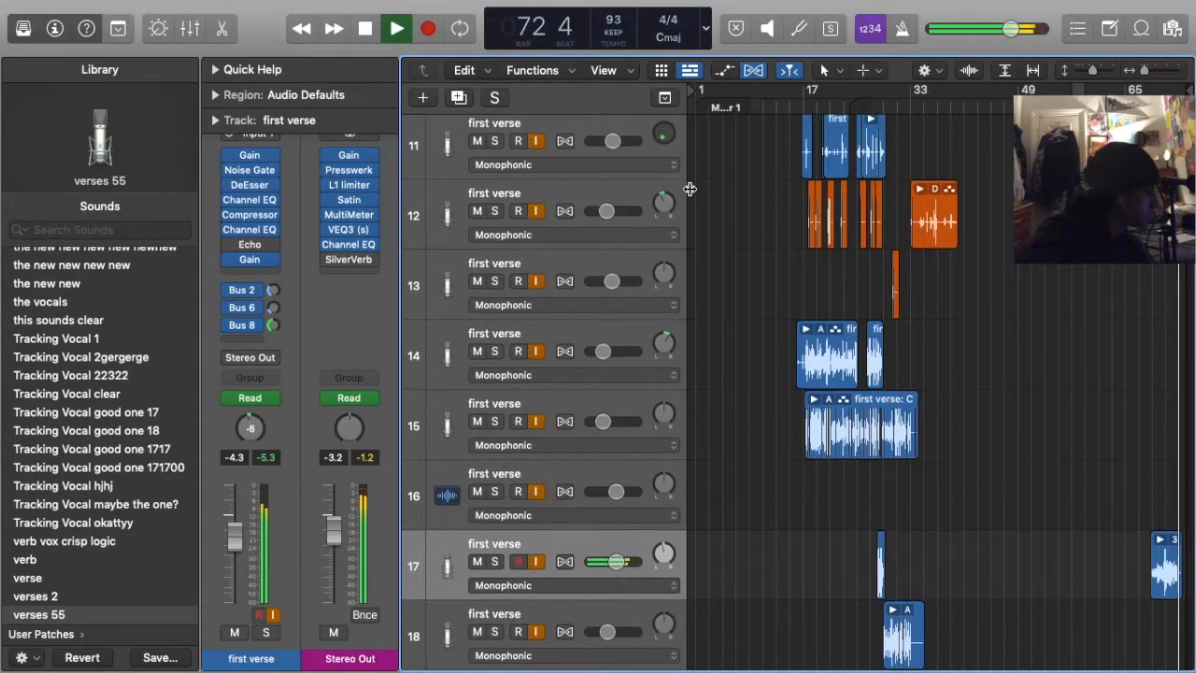
{"action": "left_click", "coordinate": [804, 110]}
{"action": "scroll", "coordinate": [878, 411], "scroll_direction": "up", "scroll_amount": 10}
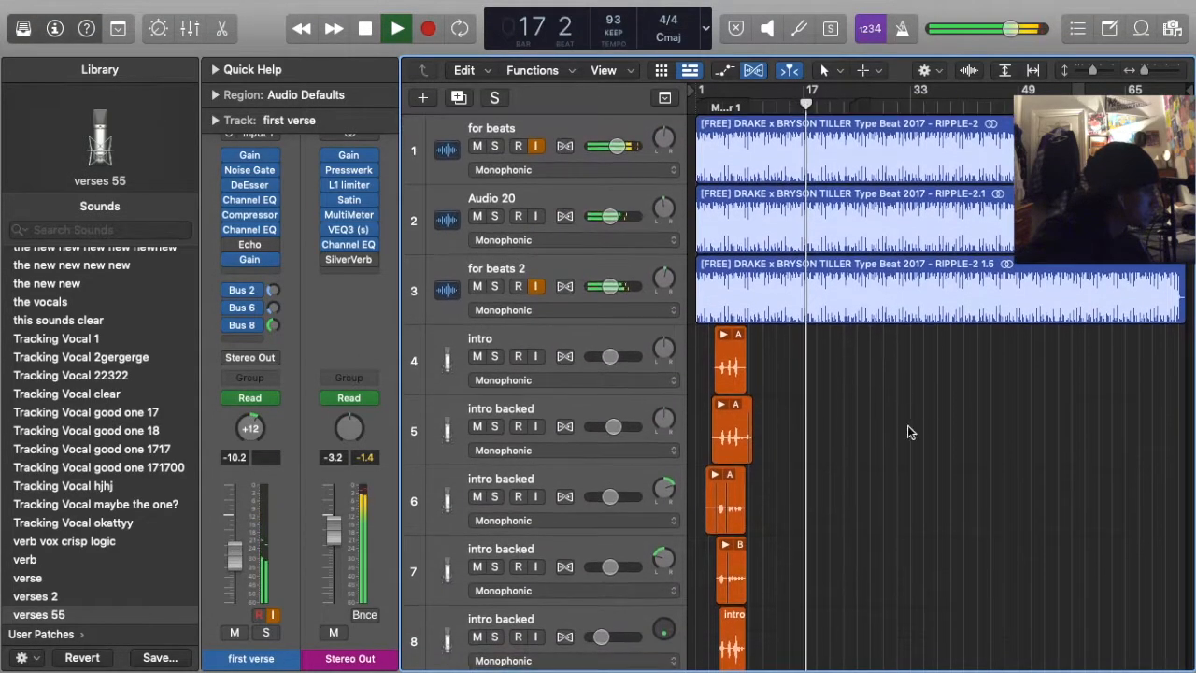
{"action": "scroll", "coordinate": [860, 469], "scroll_direction": "down", "scroll_amount": 10}
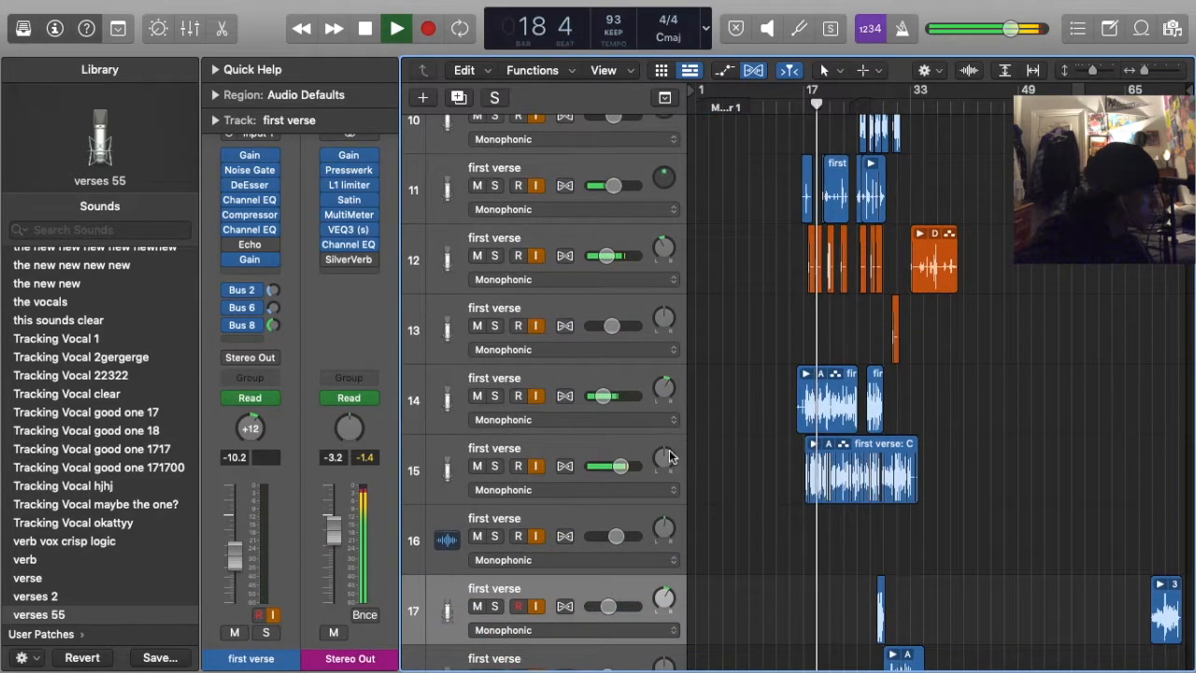
{"action": "mouse_move", "coordinate": [667, 457]}
{"action": "left_mouse_down"}
{"action": "mouse_move", "coordinate": [667, 474]}
{"action": "mouse_move", "coordinate": [663, 439]}
{"action": "mouse_move", "coordinate": [664, 456]}
{"action": "left_mouse_up"}
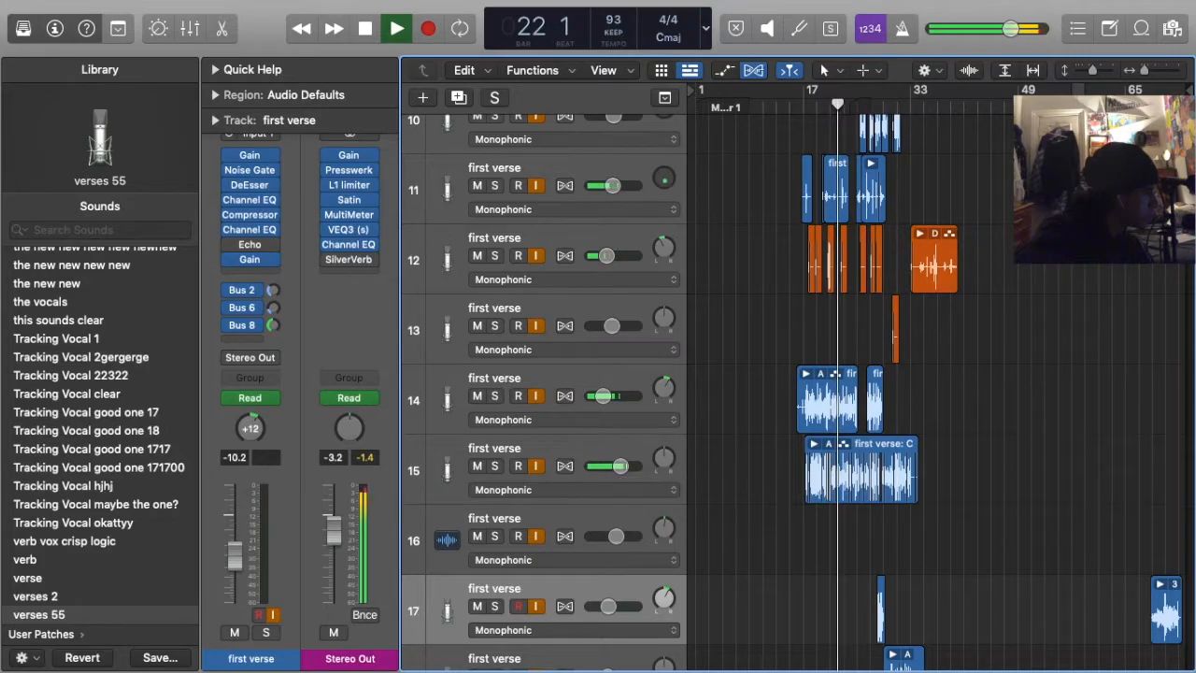
Set first verse track 15 to Touch automation and record slight pan moves of about +6 from bar 17
{"action": "left_click", "coordinate": [805, 104]}
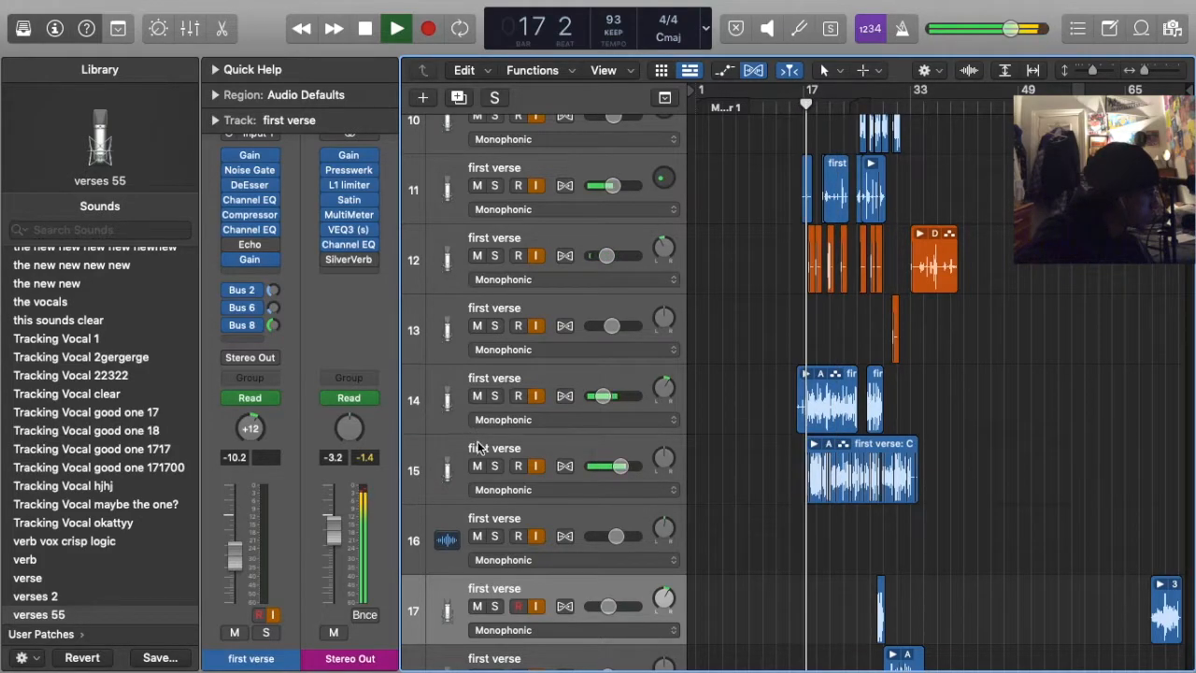
{"action": "left_click", "coordinate": [477, 447]}
{"action": "left_click", "coordinate": [257, 398]}
{"action": "left_click", "coordinate": [247, 414]}
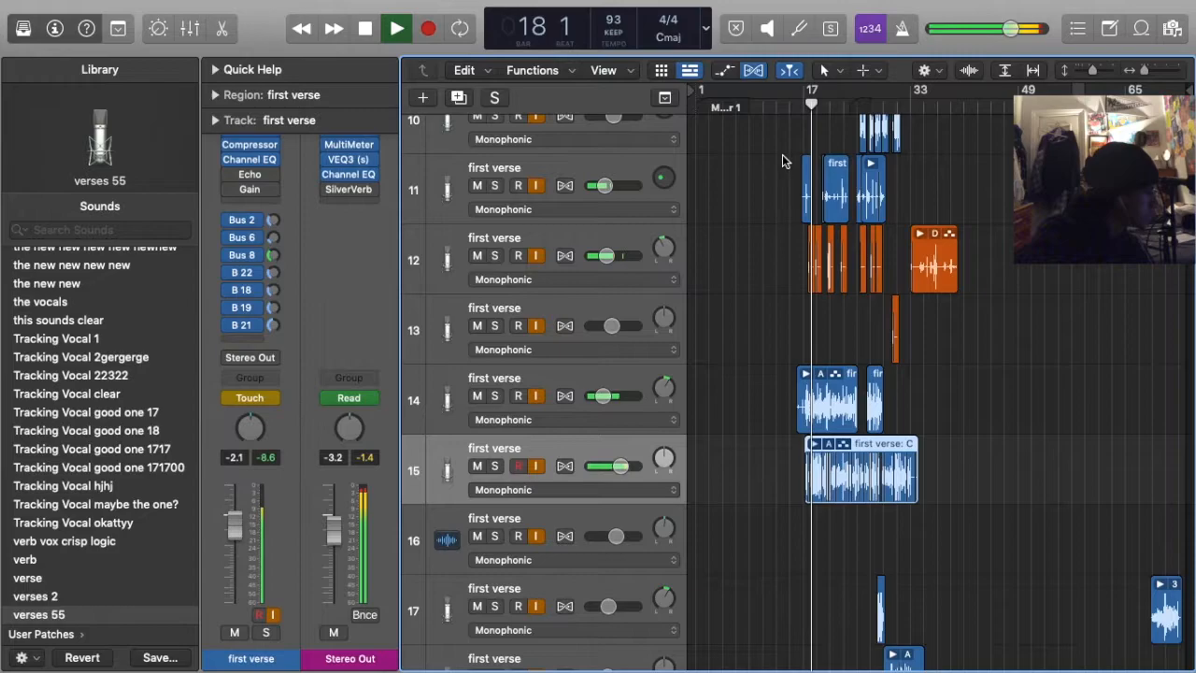
{"action": "left_click", "coordinate": [800, 86]}
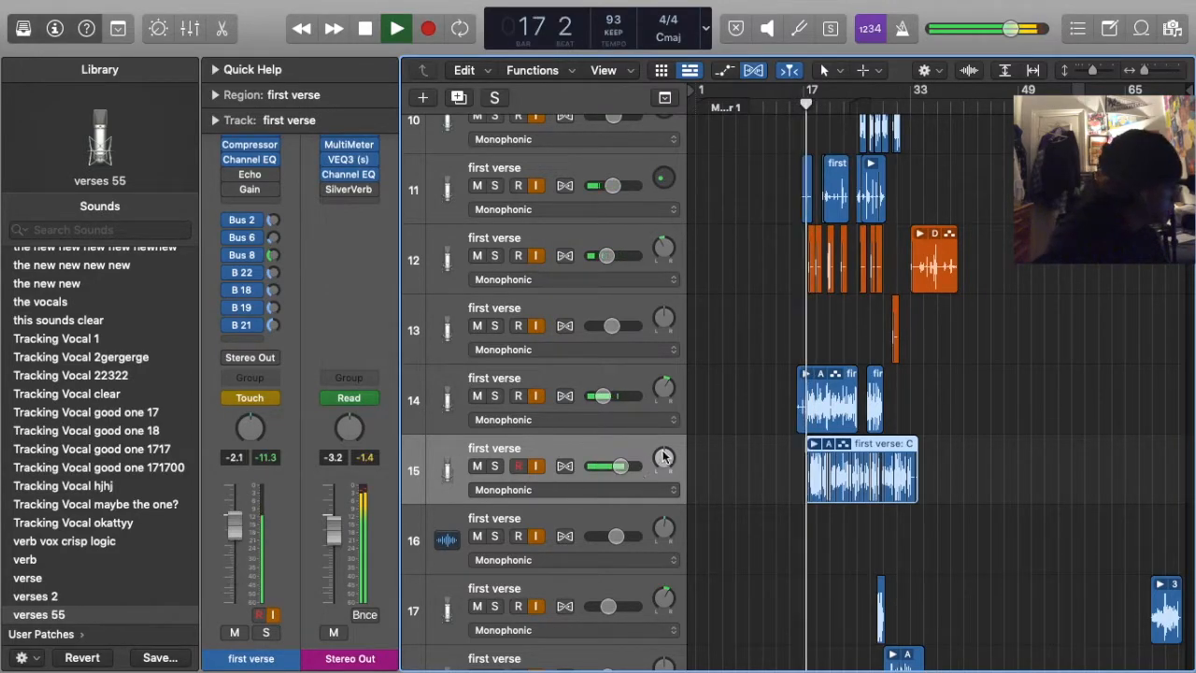
{"action": "left_click_drag", "start_coordinate": [663, 458], "coordinate": [664, 458]}
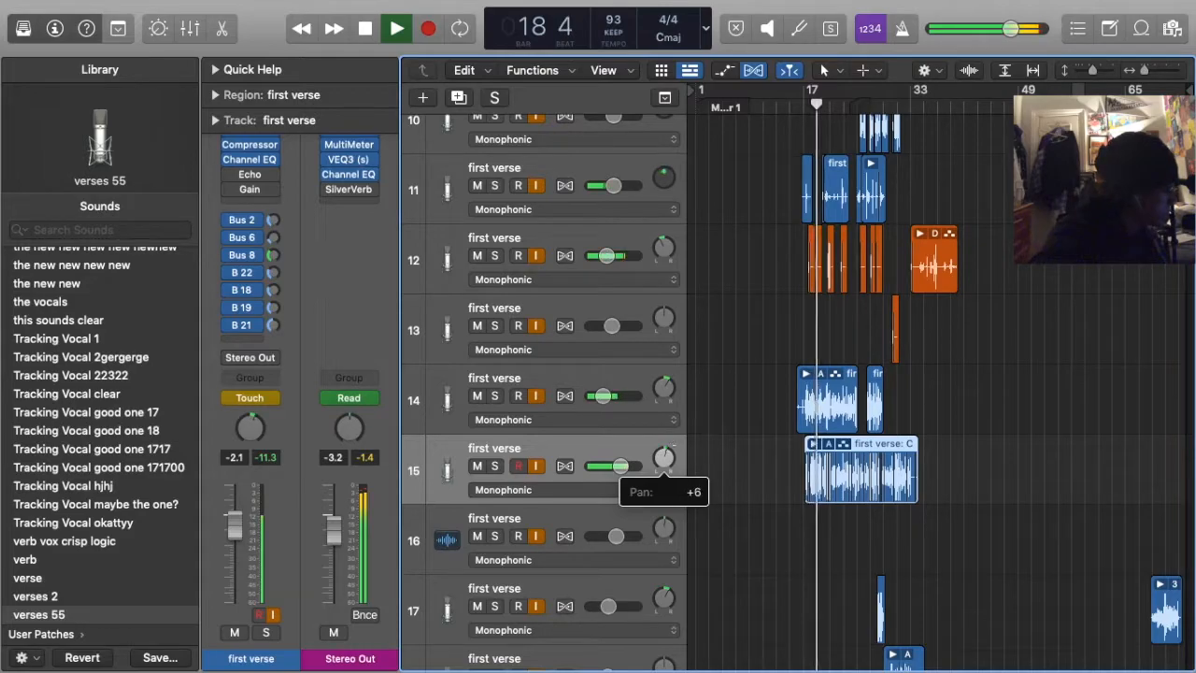
{"action": "left_click_drag", "start_coordinate": [664, 458], "coordinate": [663, 458]}
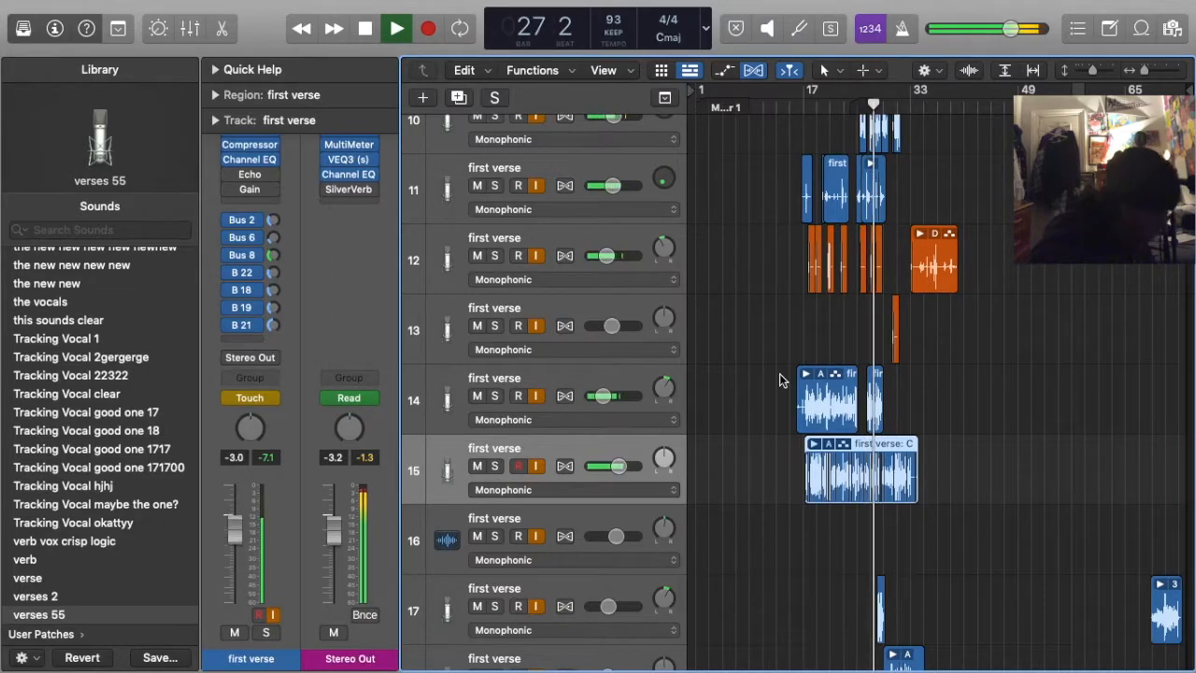
Replay track 15's first verse region and redo its Touch-mode pan moves from about bar 19, ranging between about +11 and -1
{"action": "key", "text": "shift+Return"}
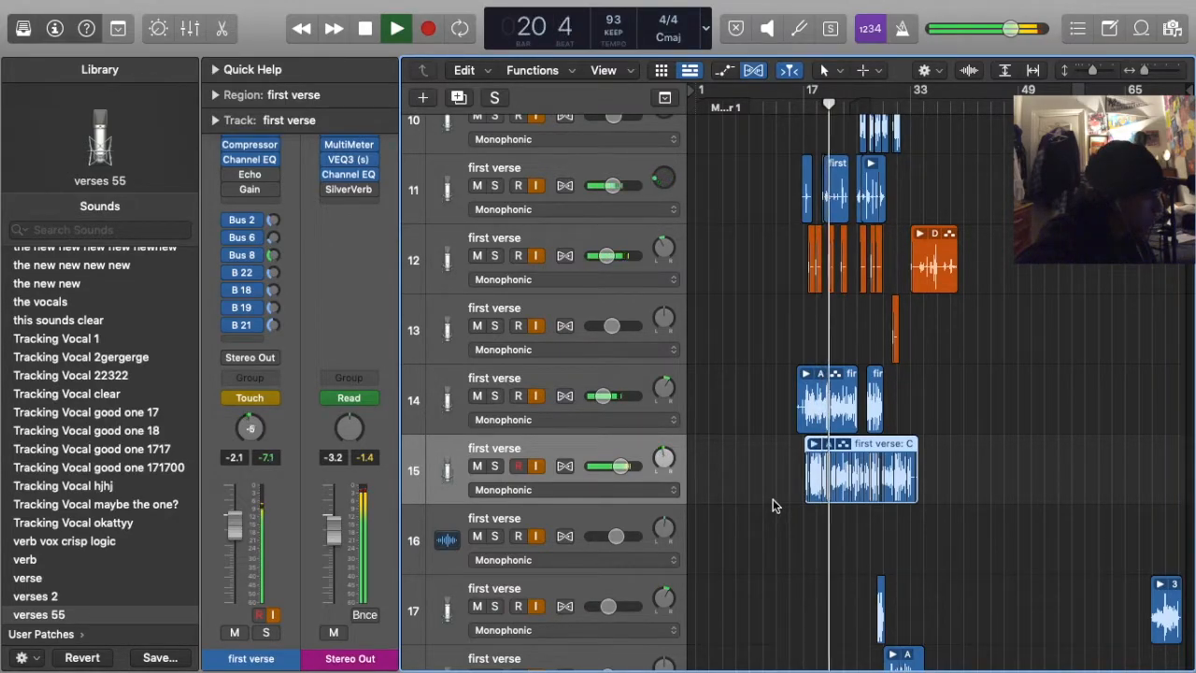
{"action": "left_click", "coordinate": [831, 93]}
{"action": "left_click", "coordinate": [824, 94]}
{"action": "left_click_drag", "start_coordinate": [663, 455], "coordinate": [663, 455]}
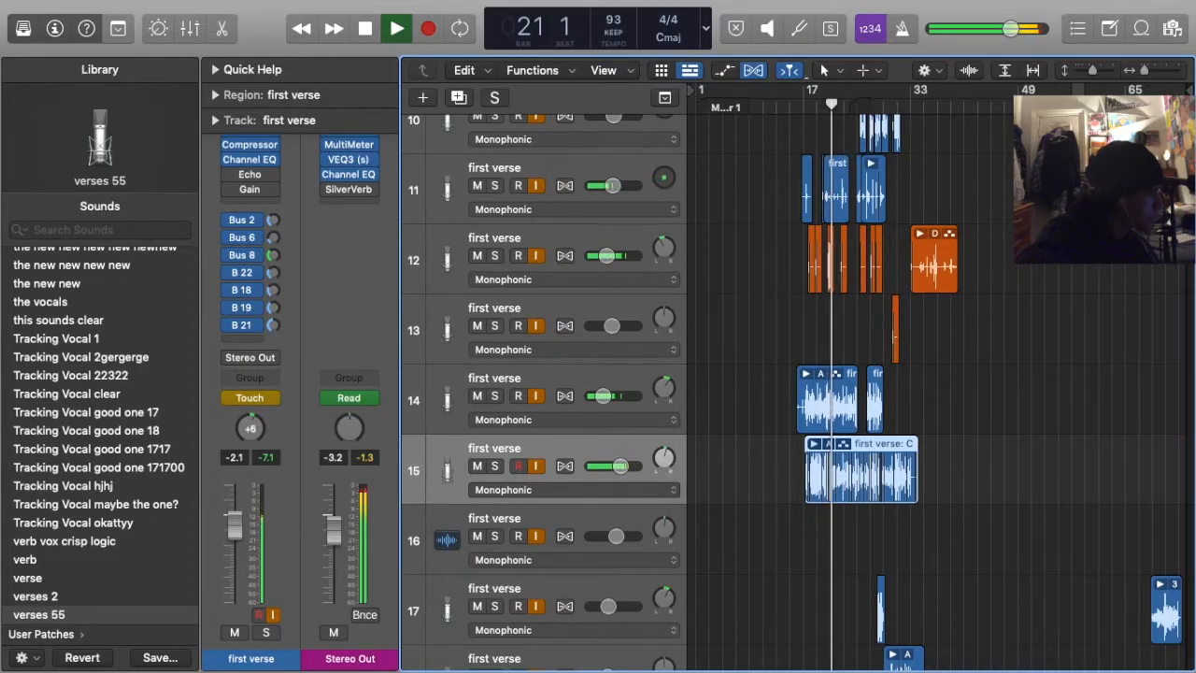
{"action": "left_click", "coordinate": [809, 108]}
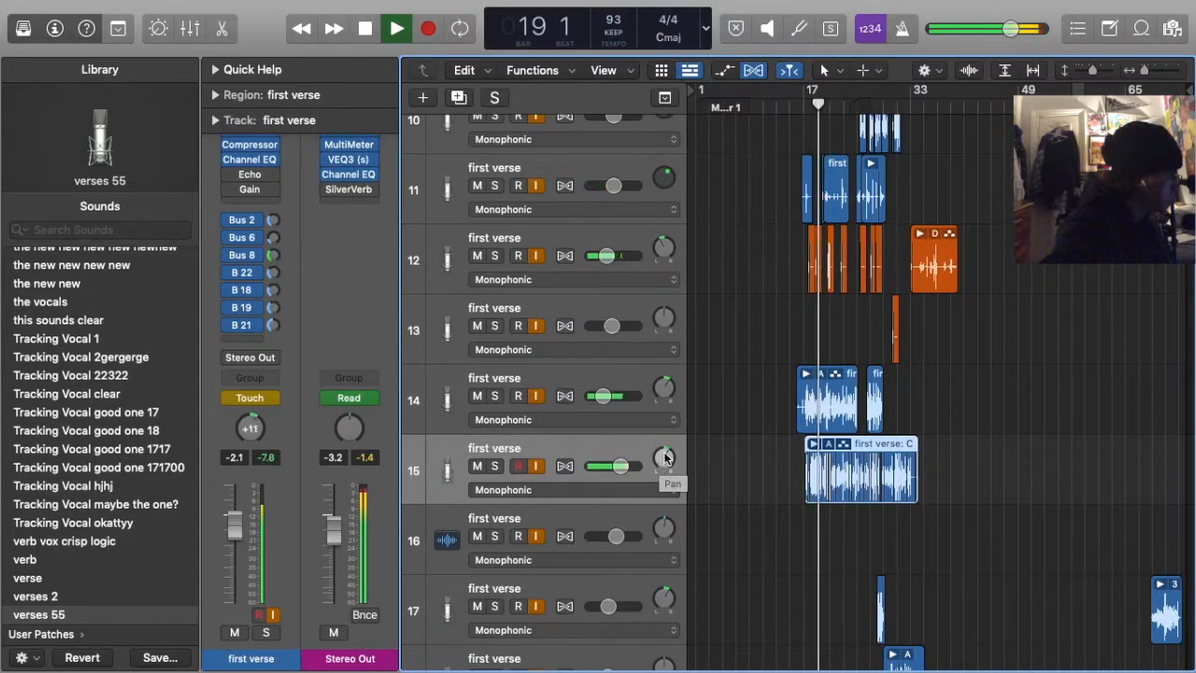
{"action": "left_click_drag", "start_coordinate": [664, 457], "coordinate": [665, 457]}
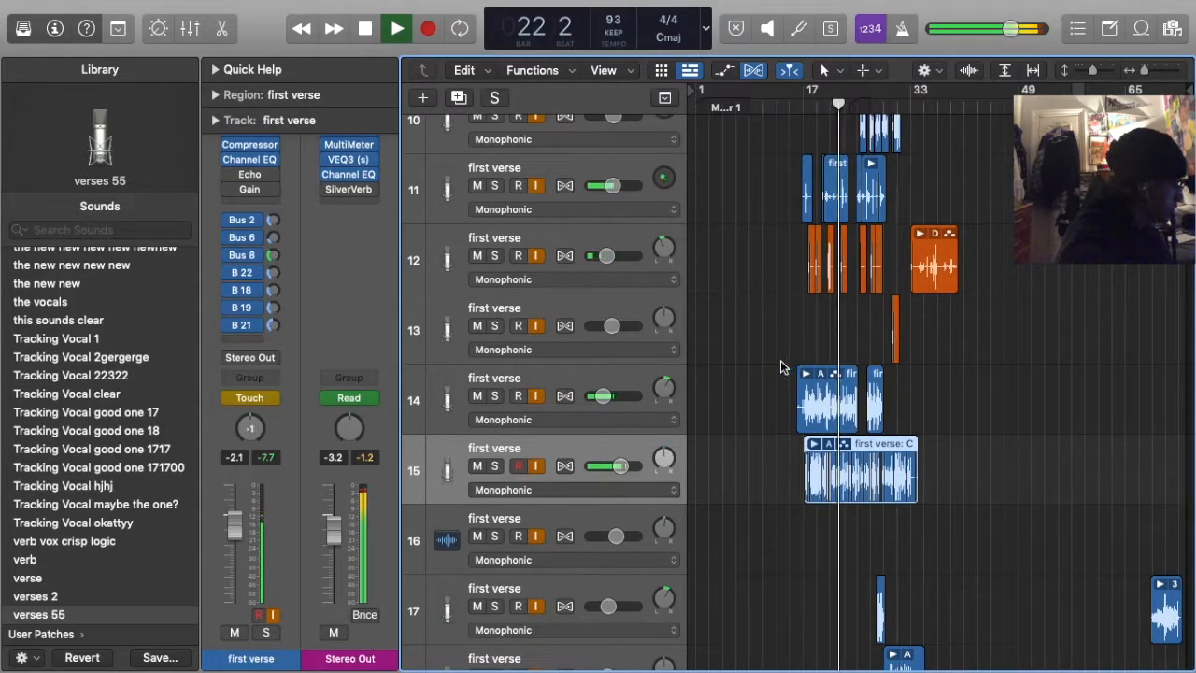
Deselect the region, set first verse track 15's automation to Read, and play on to about bar 33 before stopping
{"action": "left_click", "coordinate": [765, 396]}
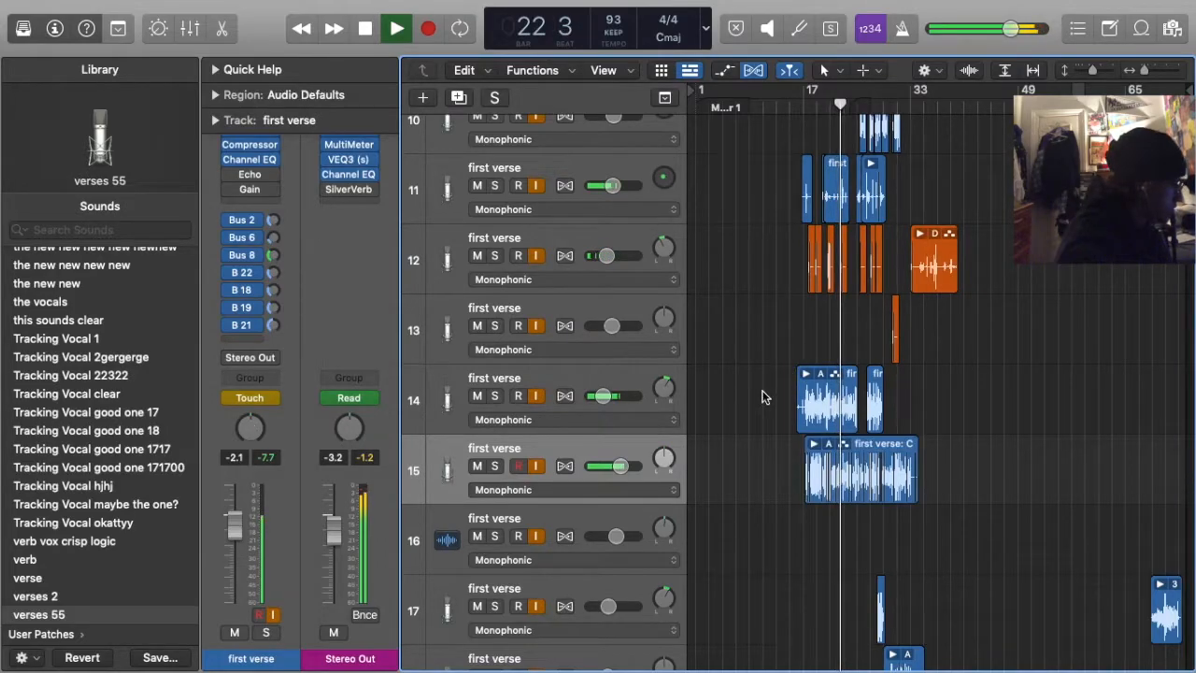
{"action": "left_click", "coordinate": [248, 397]}
{"action": "left_click", "coordinate": [254, 385]}
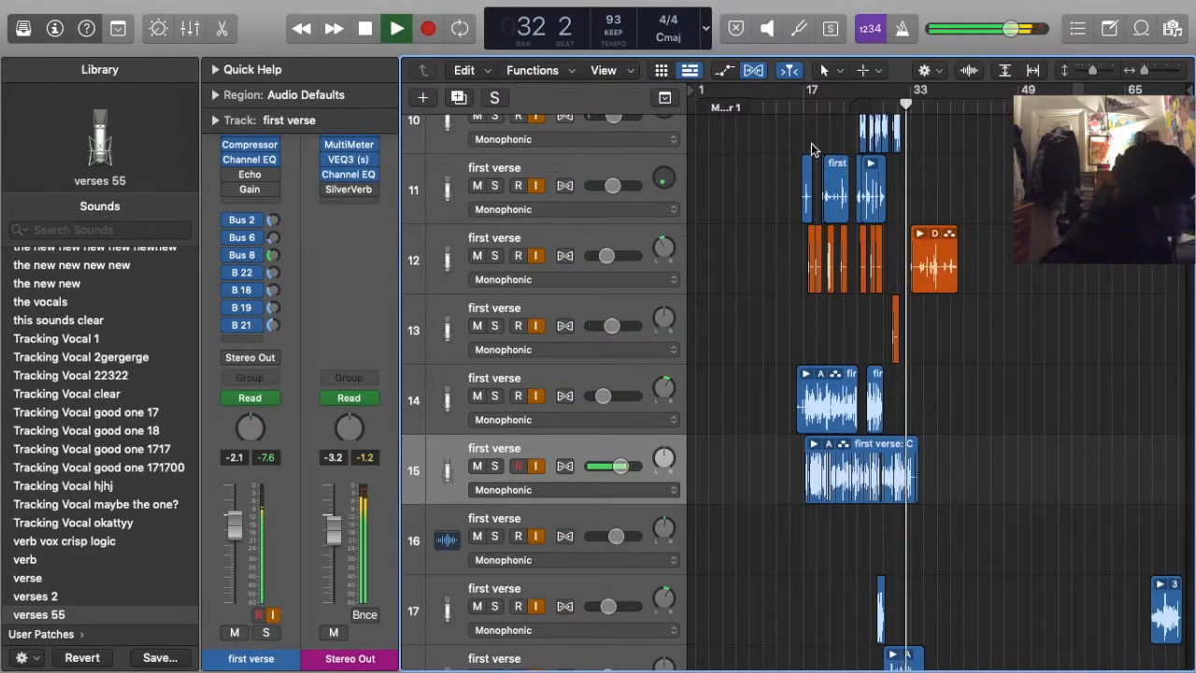
{"action": "key", "text": "space"}
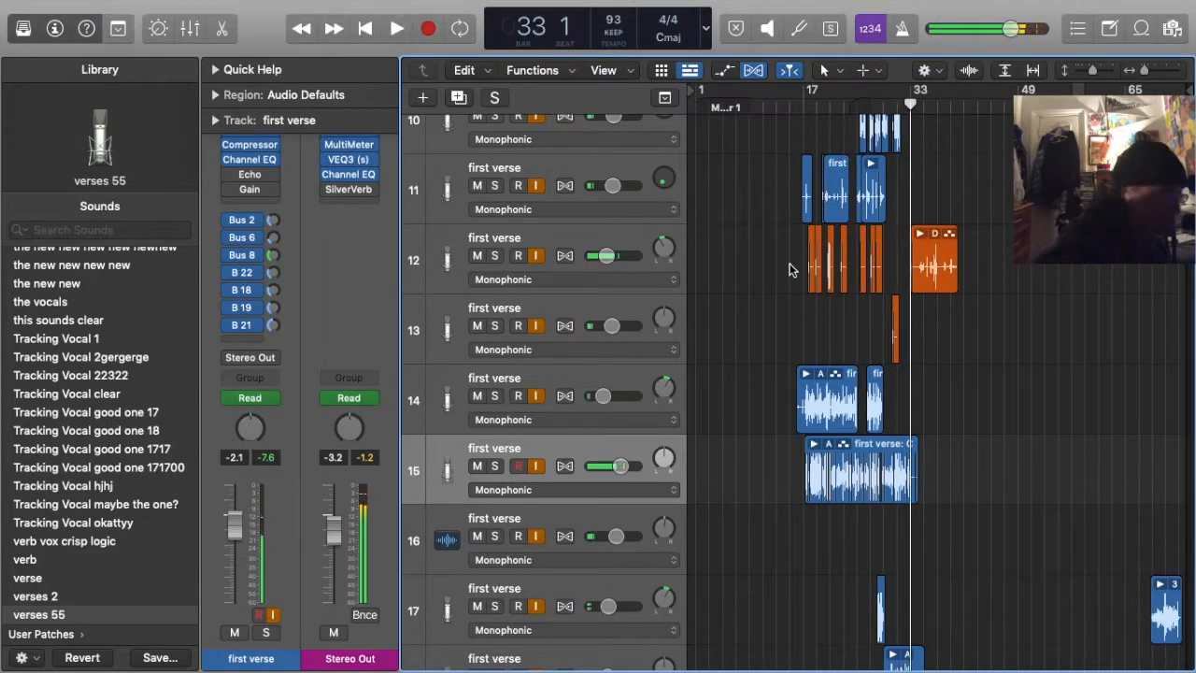